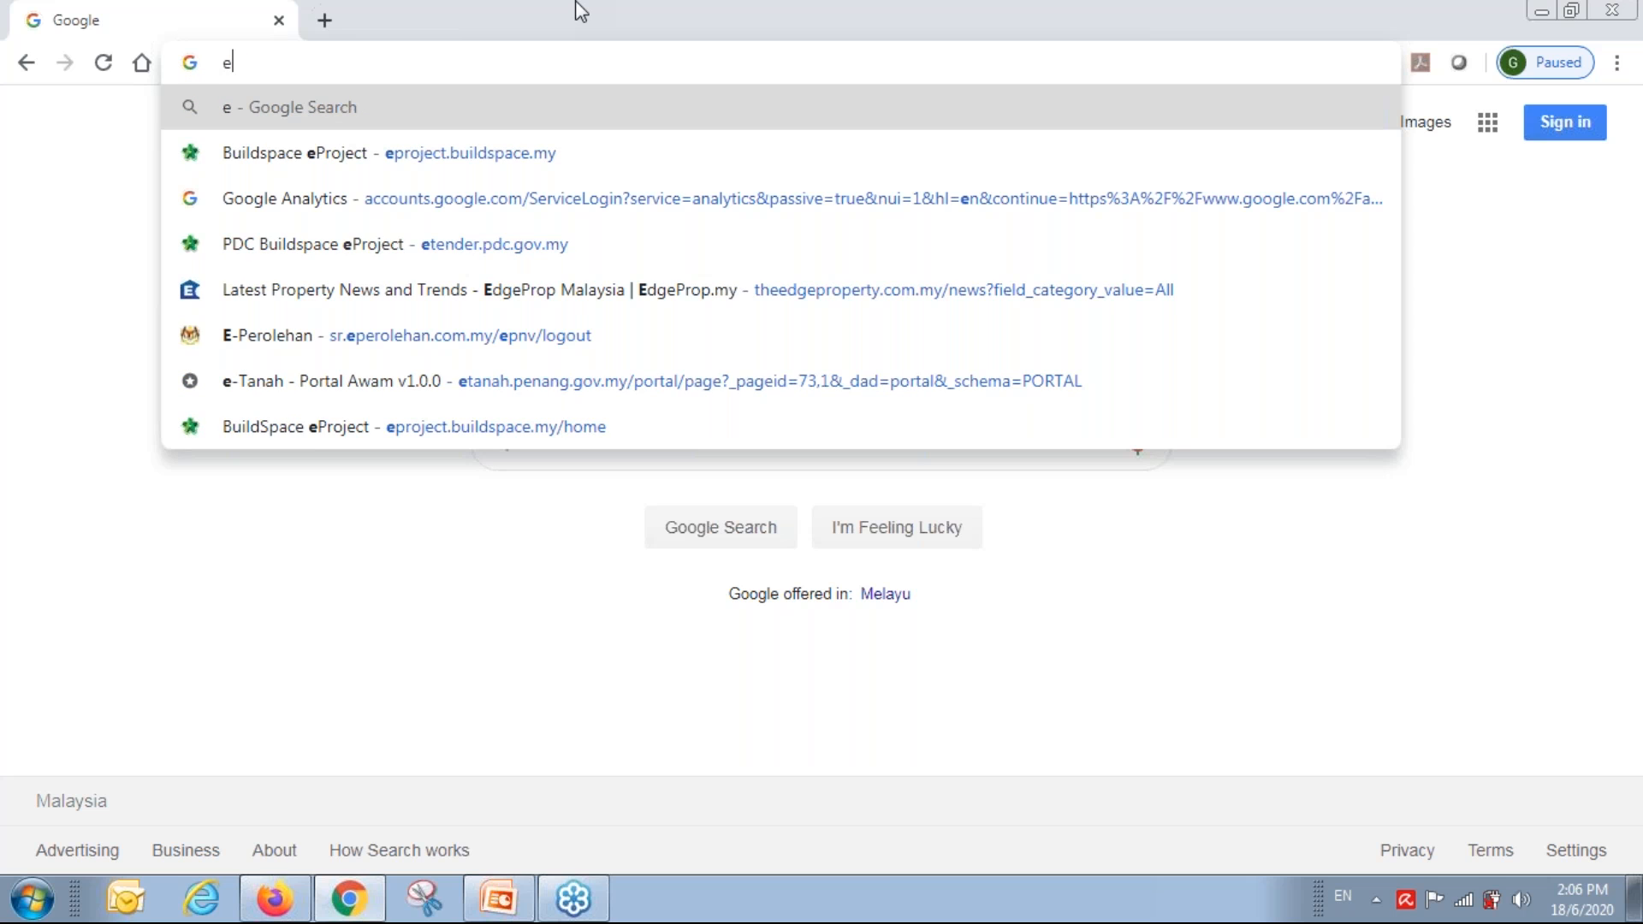
Load the eproject.buildspace.my site and sign in to BuildSpace eProject.
{"action": "type", "text": "project.buildspace.my"}
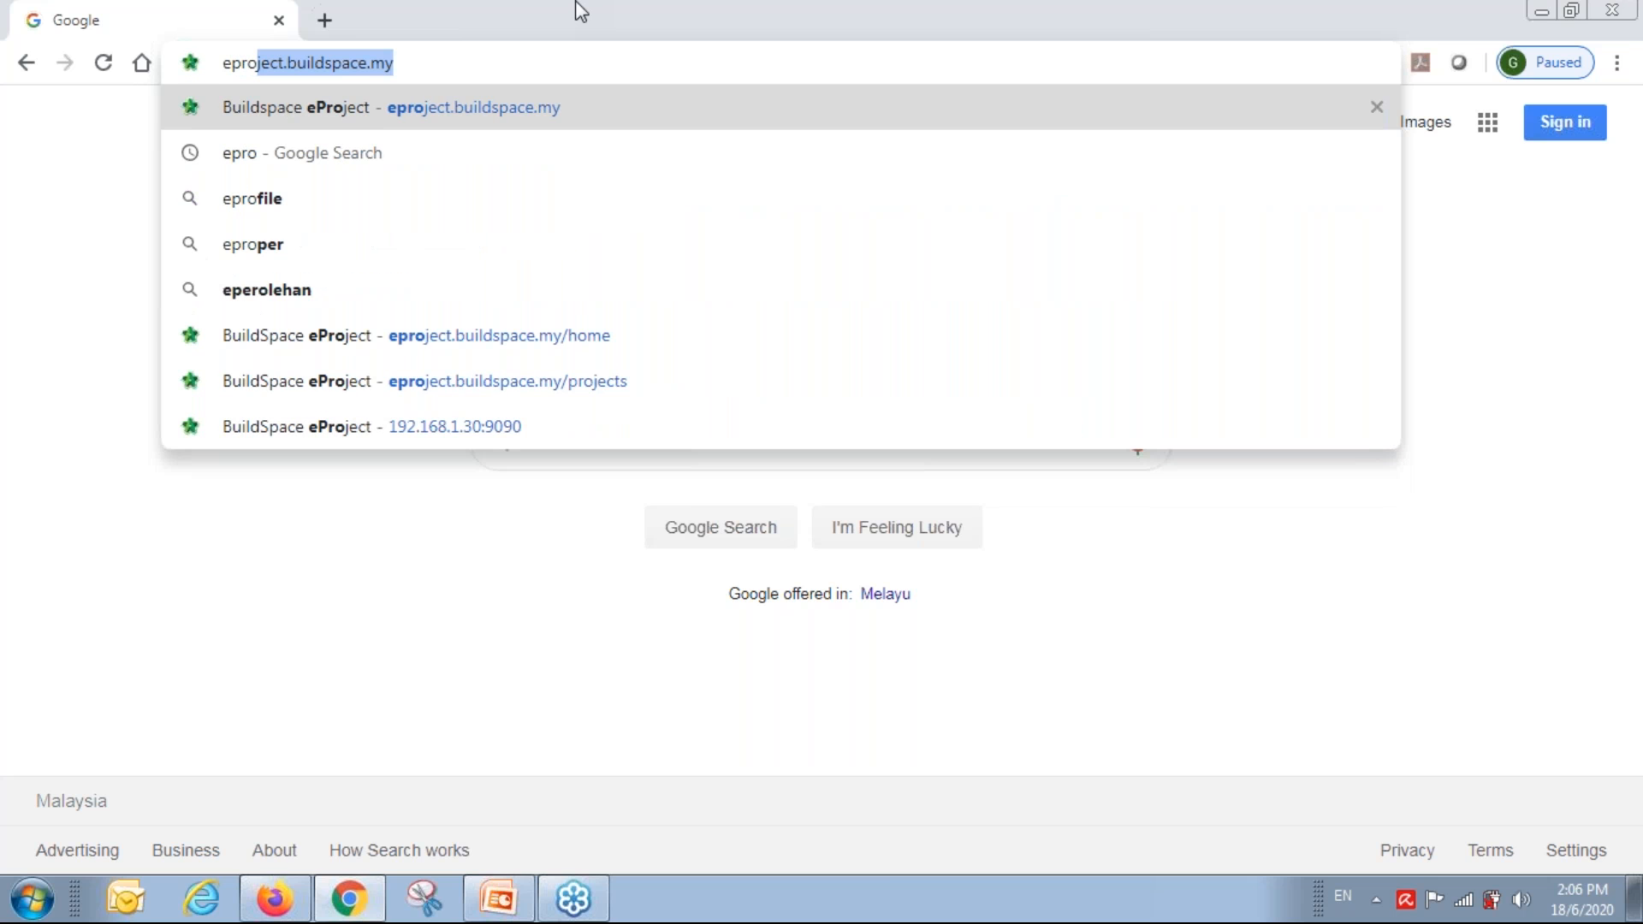
{"action": "key", "text": "Return"}
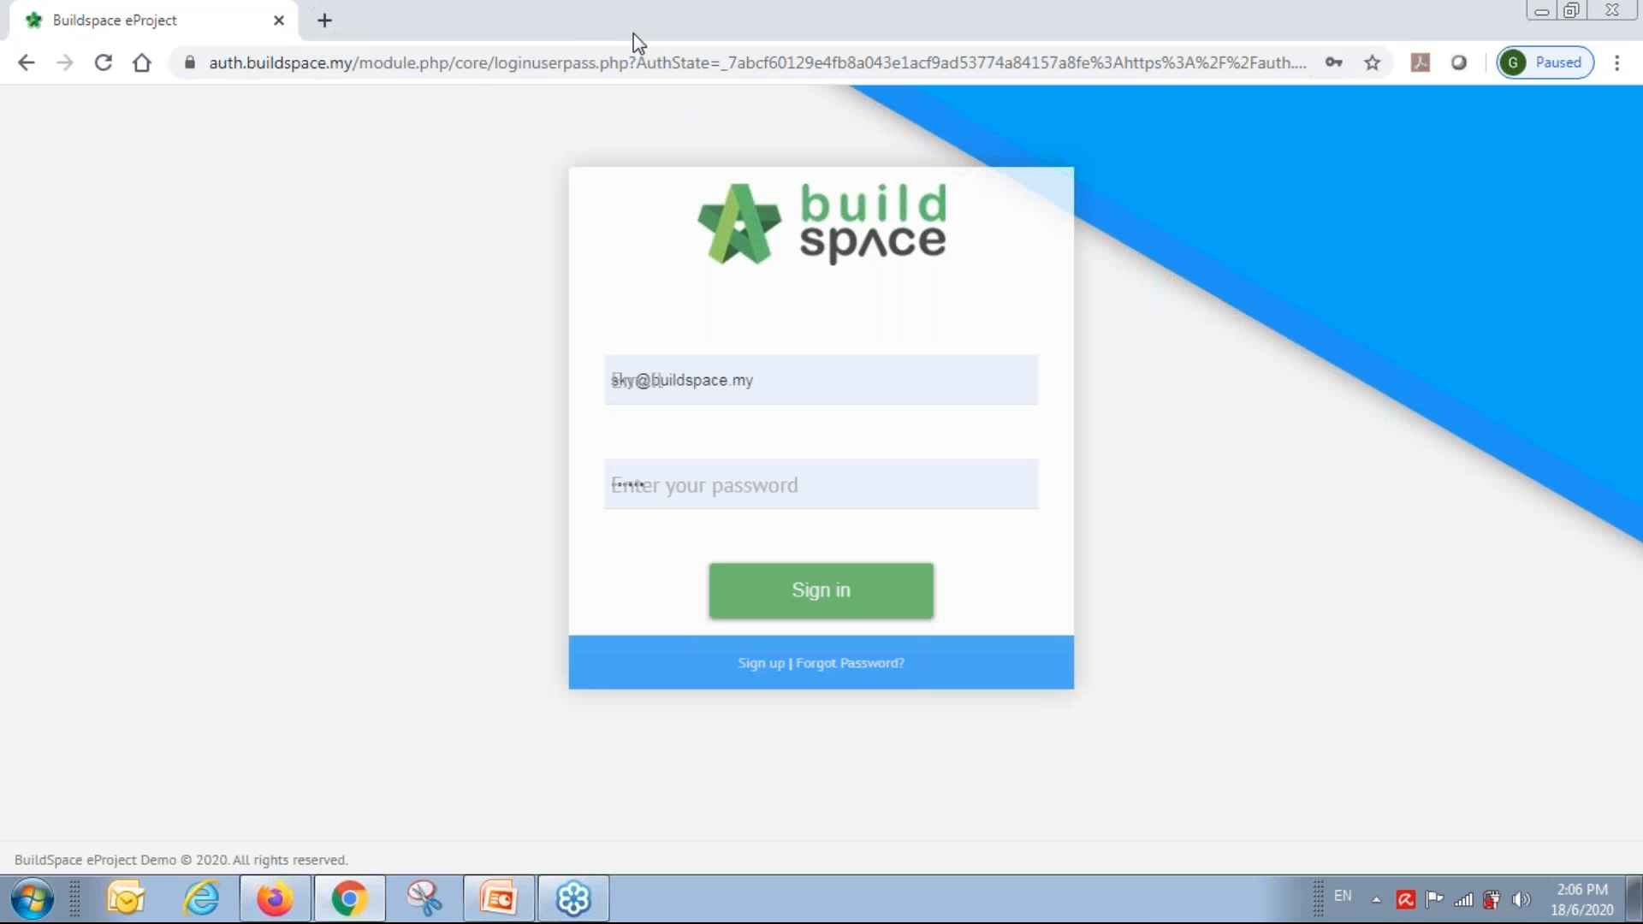
{"action": "left_click", "coordinate": [830, 598]}
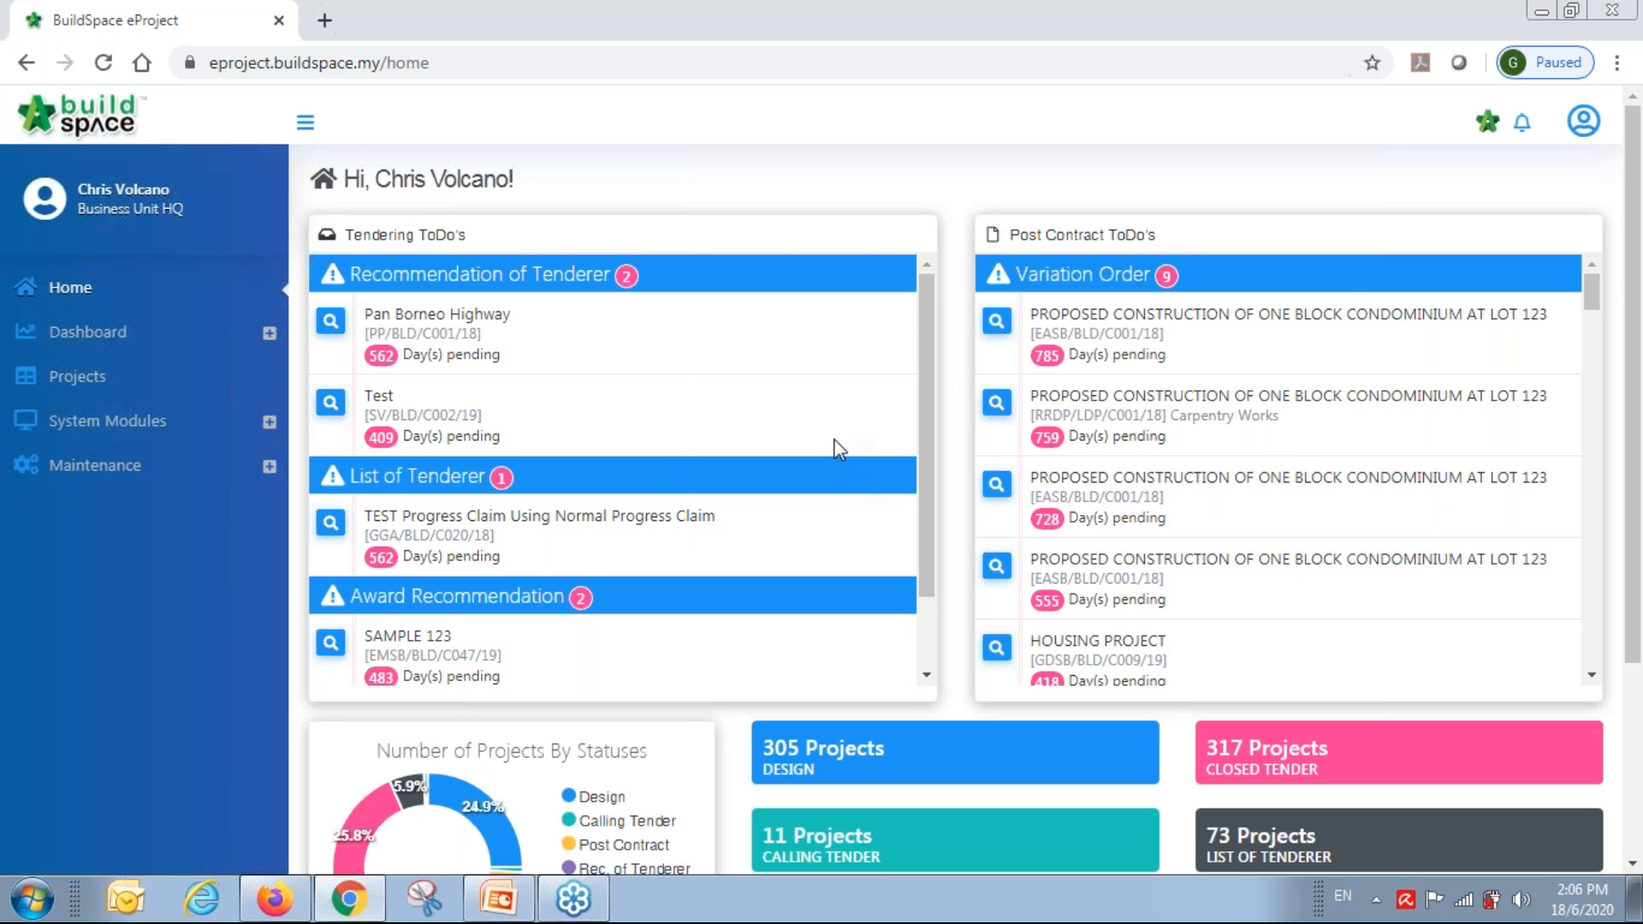
Open the Subsidiaries page from the Maintenance section of the sidebar.
{"action": "scroll", "coordinate": [838, 447], "scroll_direction": "down", "scroll_amount": 1}
{"action": "scroll", "coordinate": [834, 447], "scroll_direction": "down", "scroll_amount": 1}
{"action": "scroll", "coordinate": [840, 753], "scroll_direction": "down", "scroll_amount": 3}
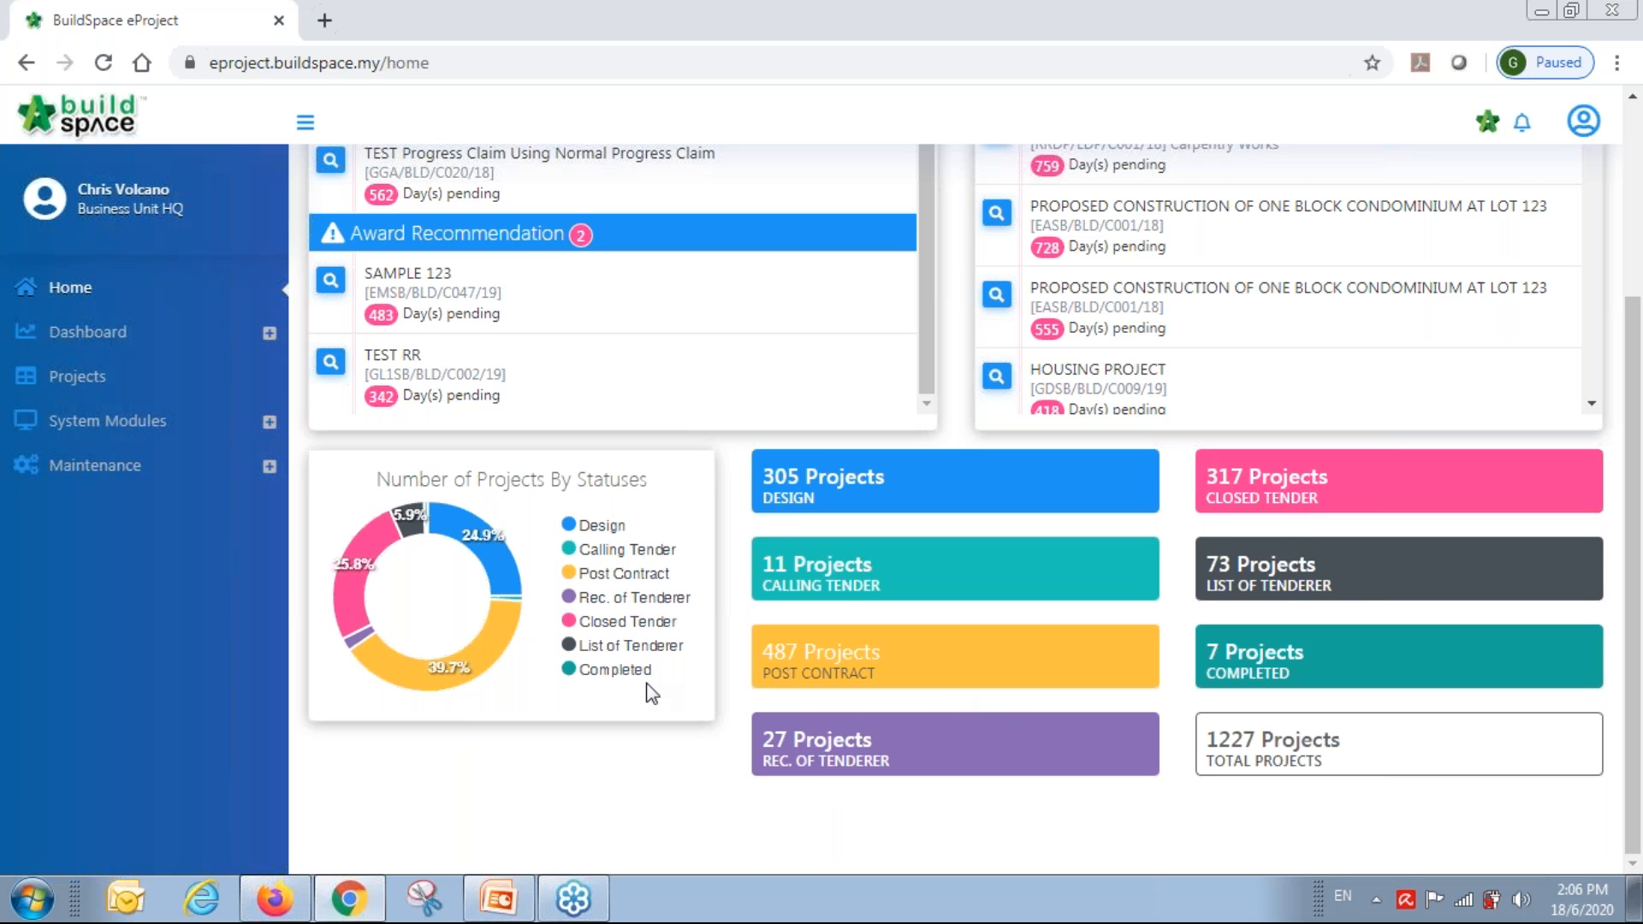
{"action": "scroll", "coordinate": [648, 693], "scroll_direction": "up", "scroll_amount": 1}
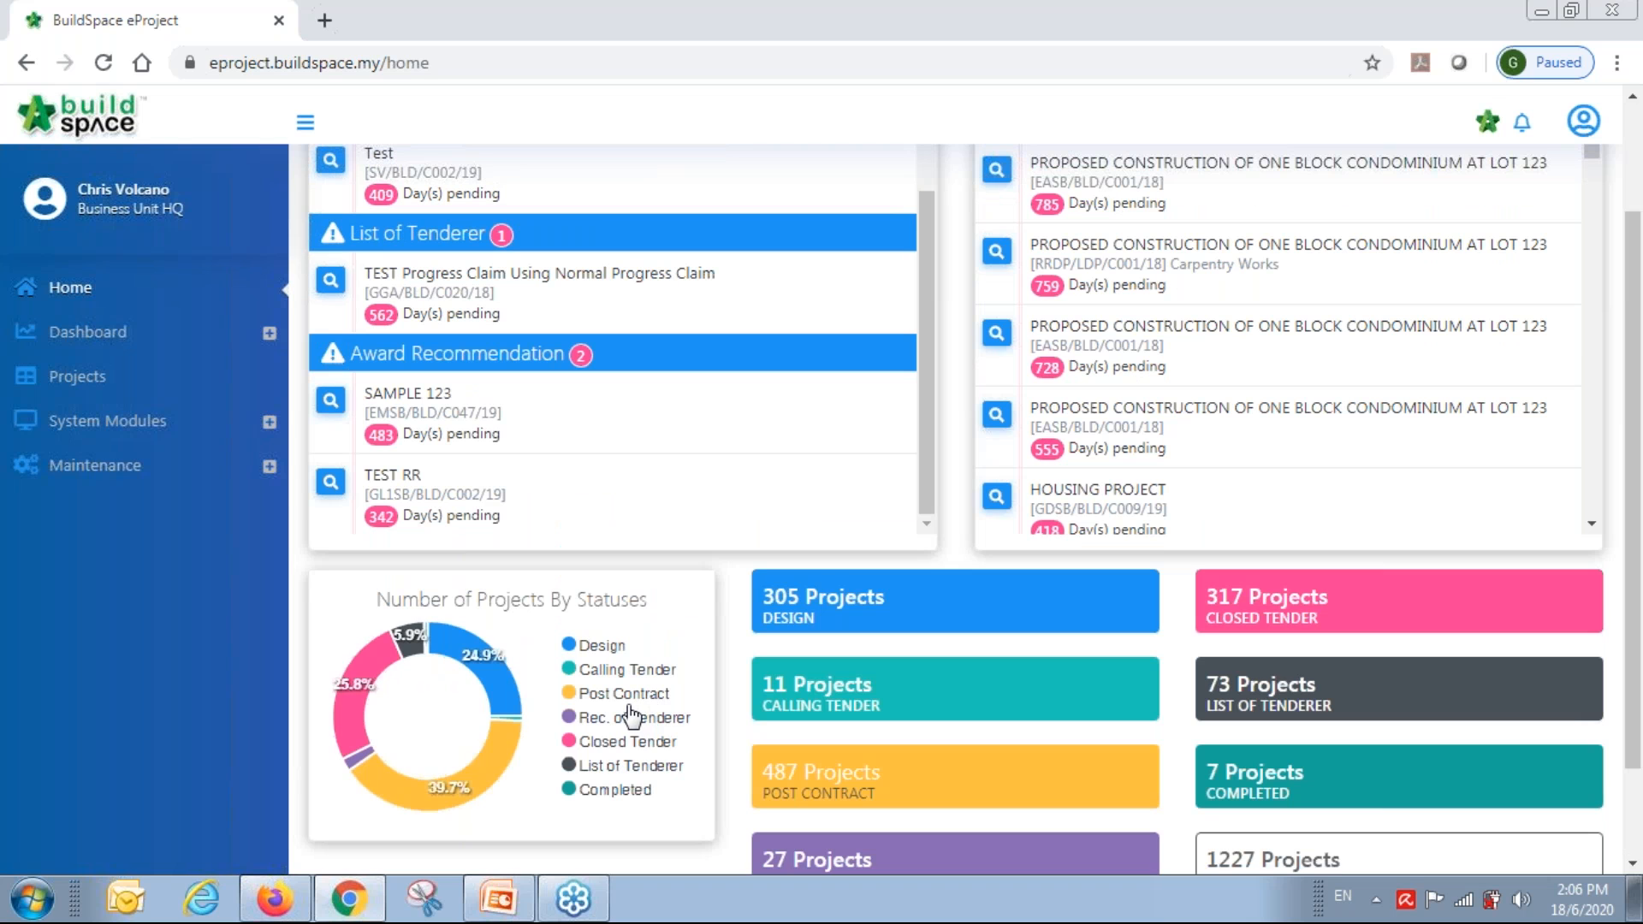
{"action": "left_click", "coordinate": [116, 470]}
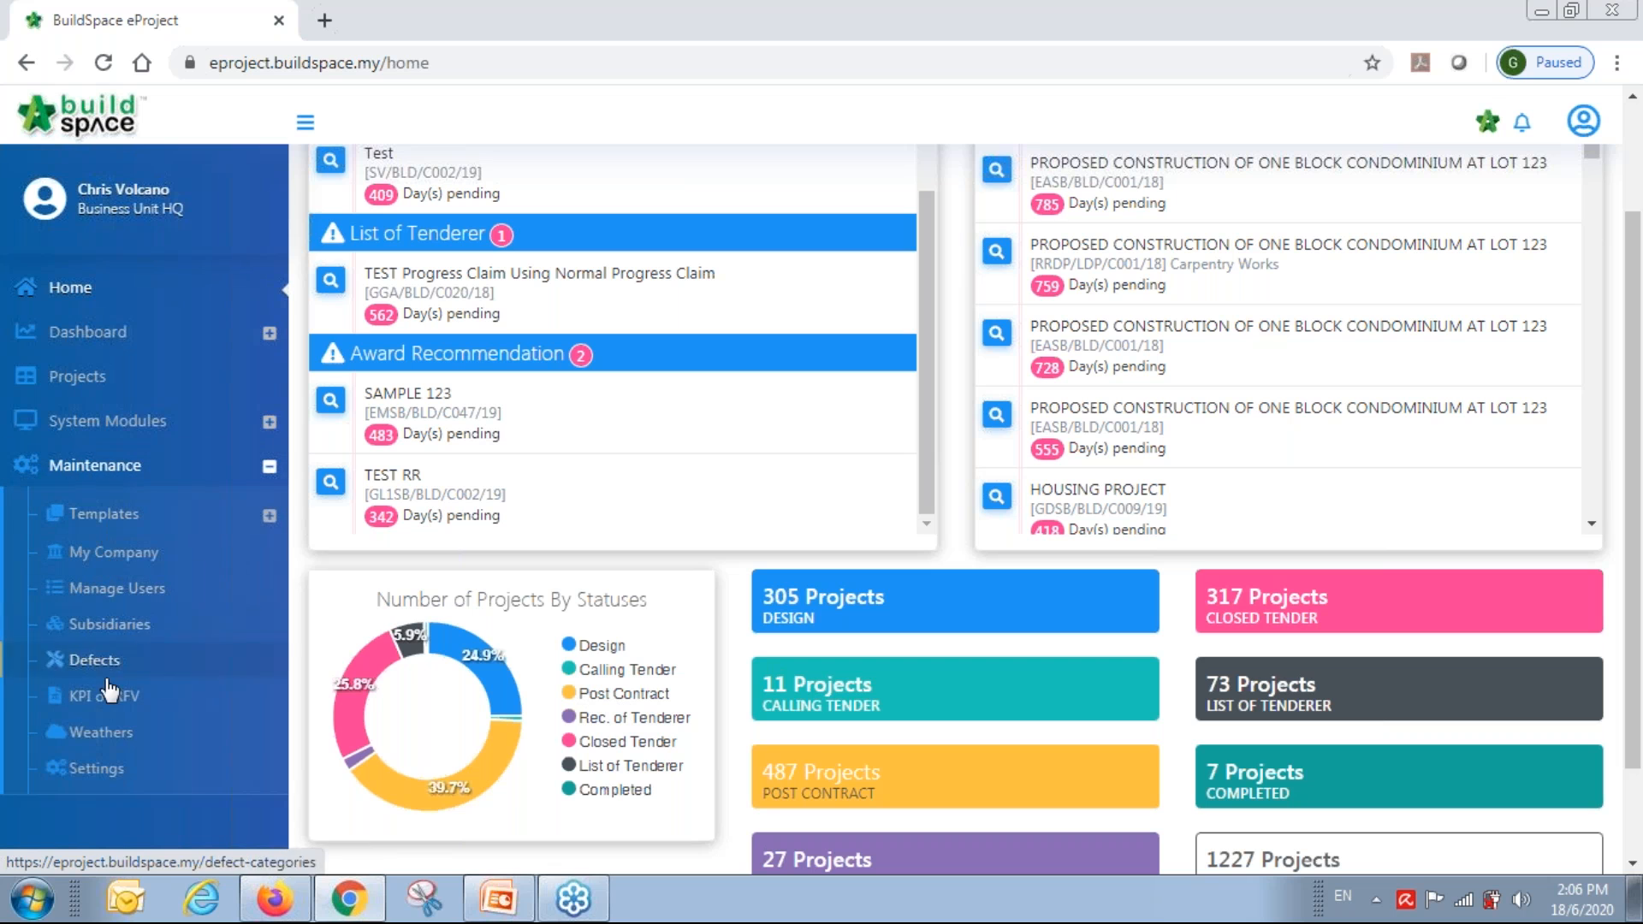
{"action": "left_click", "coordinate": [120, 631]}
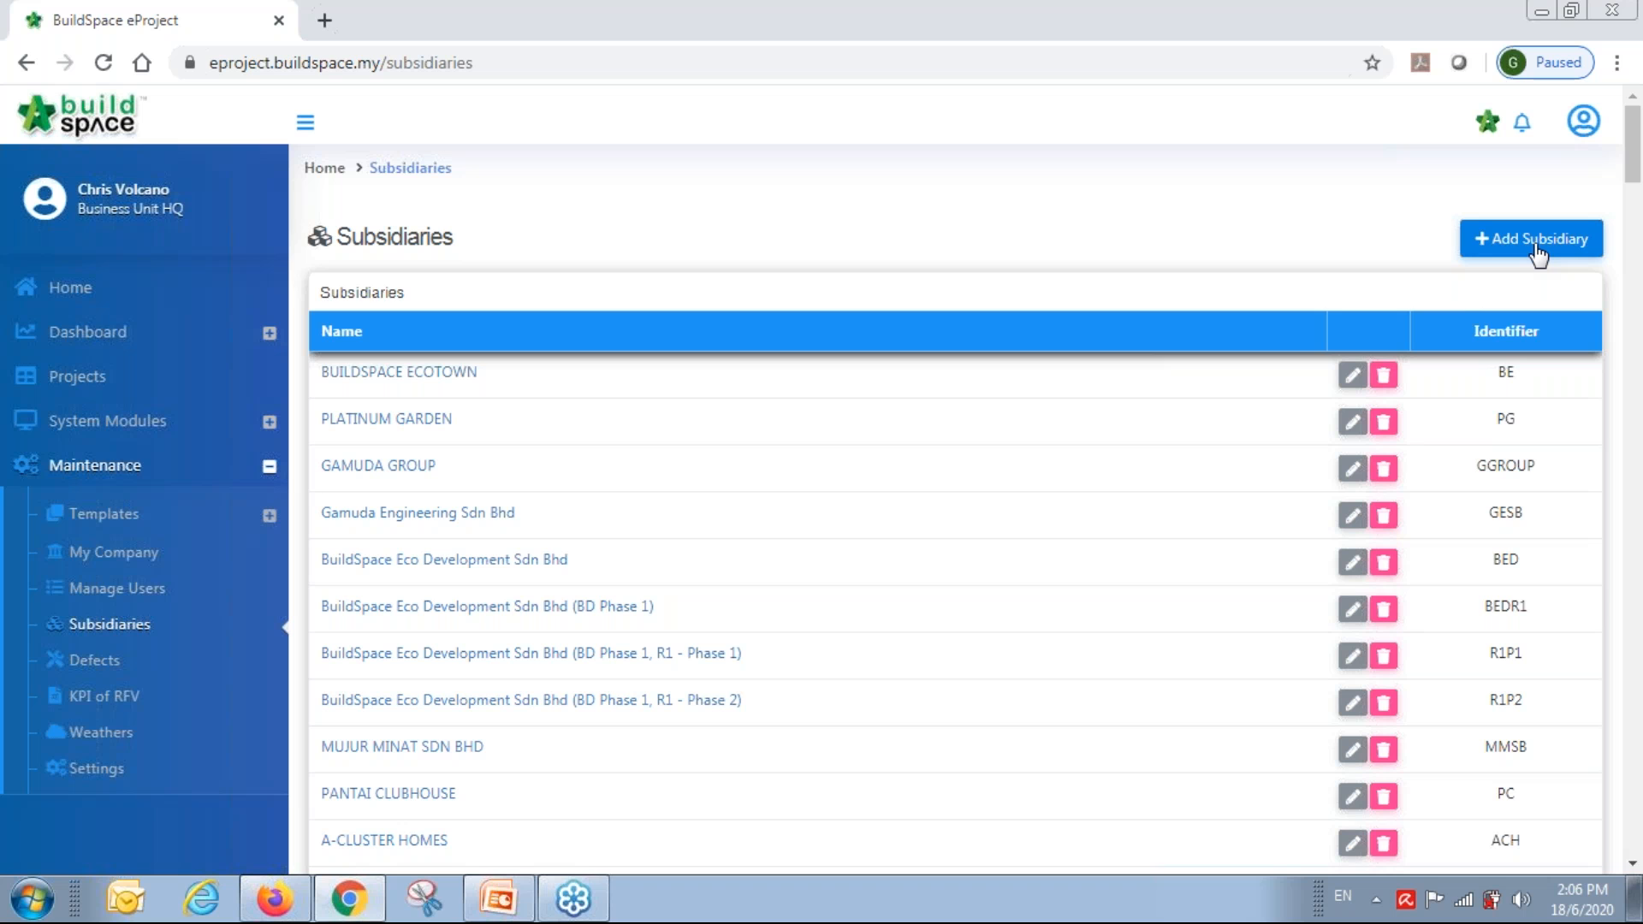
Add subsidiary Bandar Malaysia, changing the taken identifier BM to BMII before saving.
{"action": "left_click", "coordinate": [1535, 246]}
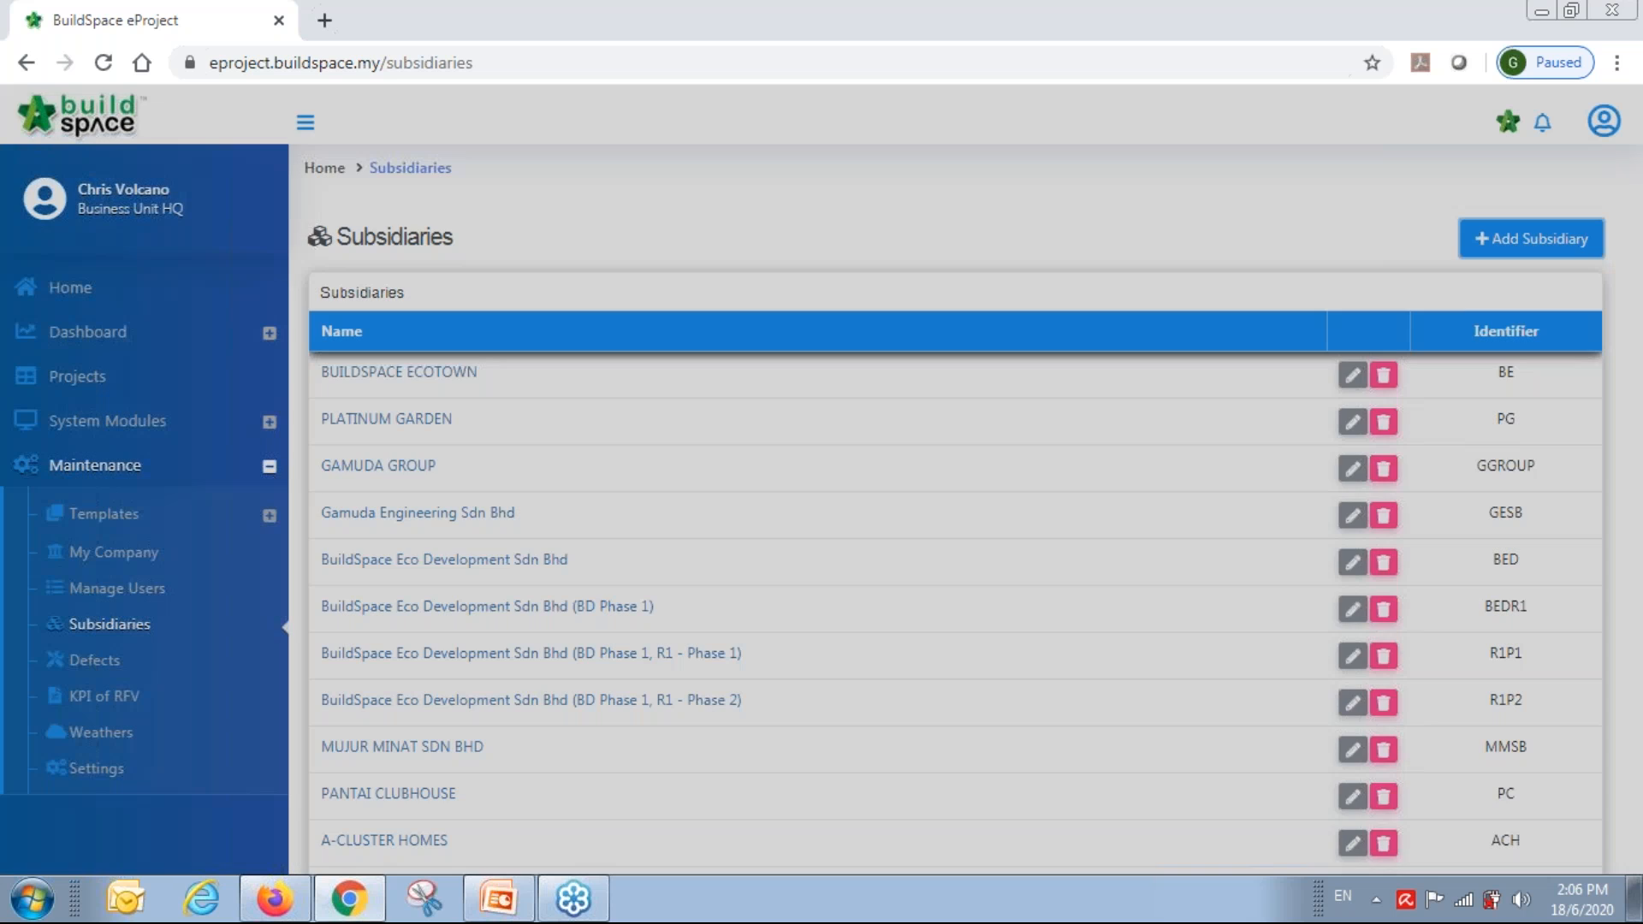
{"action": "type", "text": "Bandar Malaysia"}
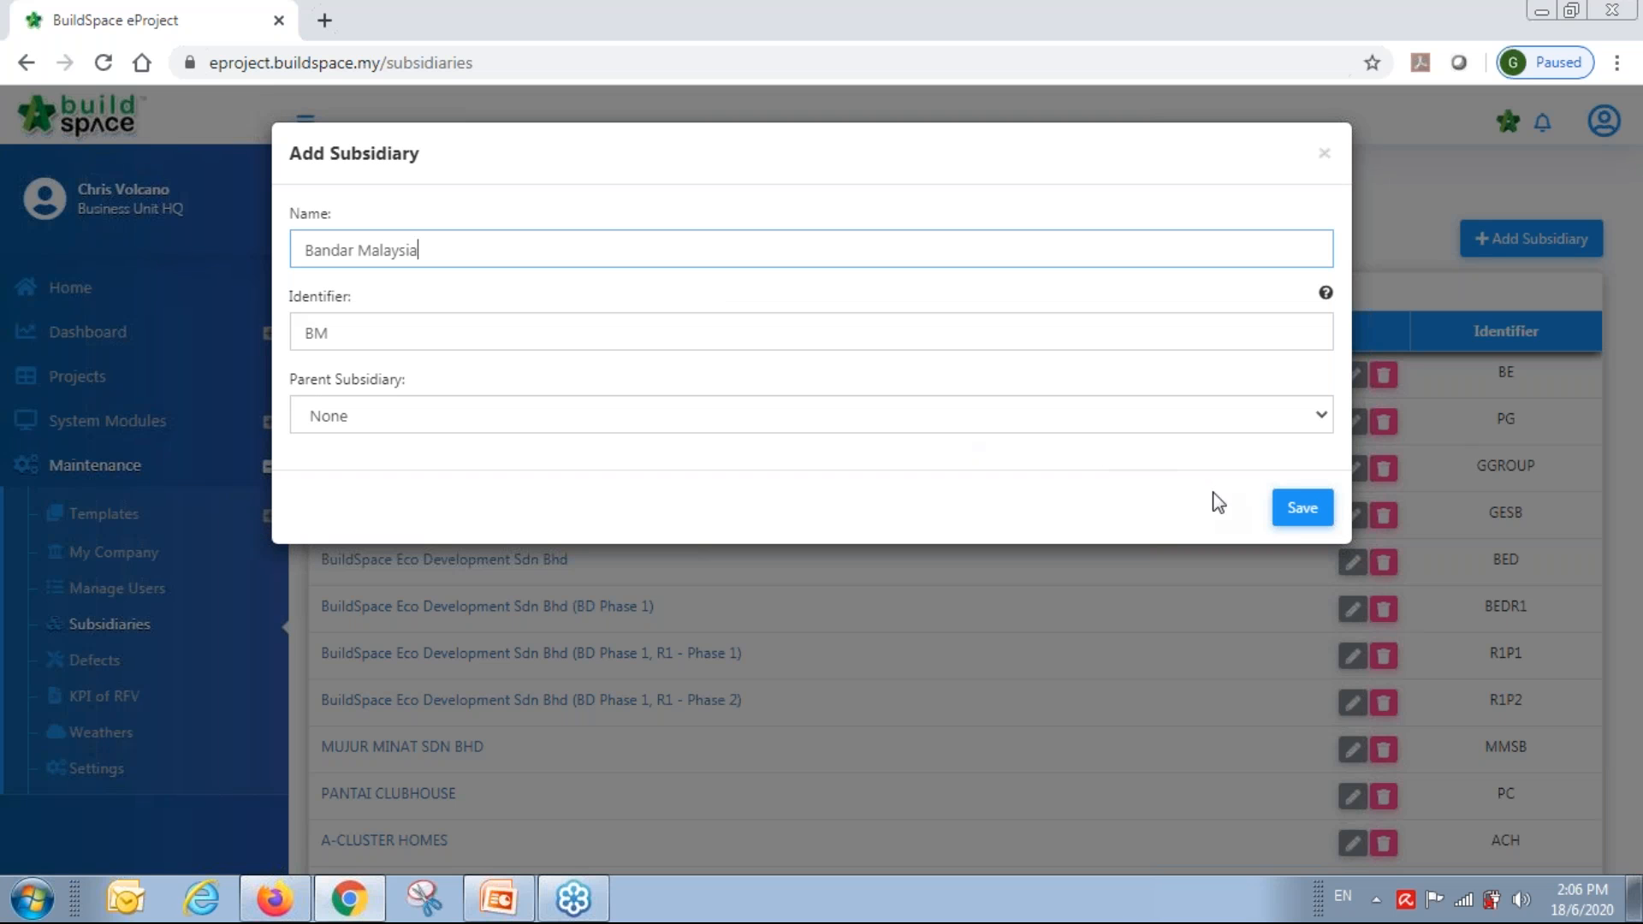
{"action": "left_click", "coordinate": [1301, 508]}
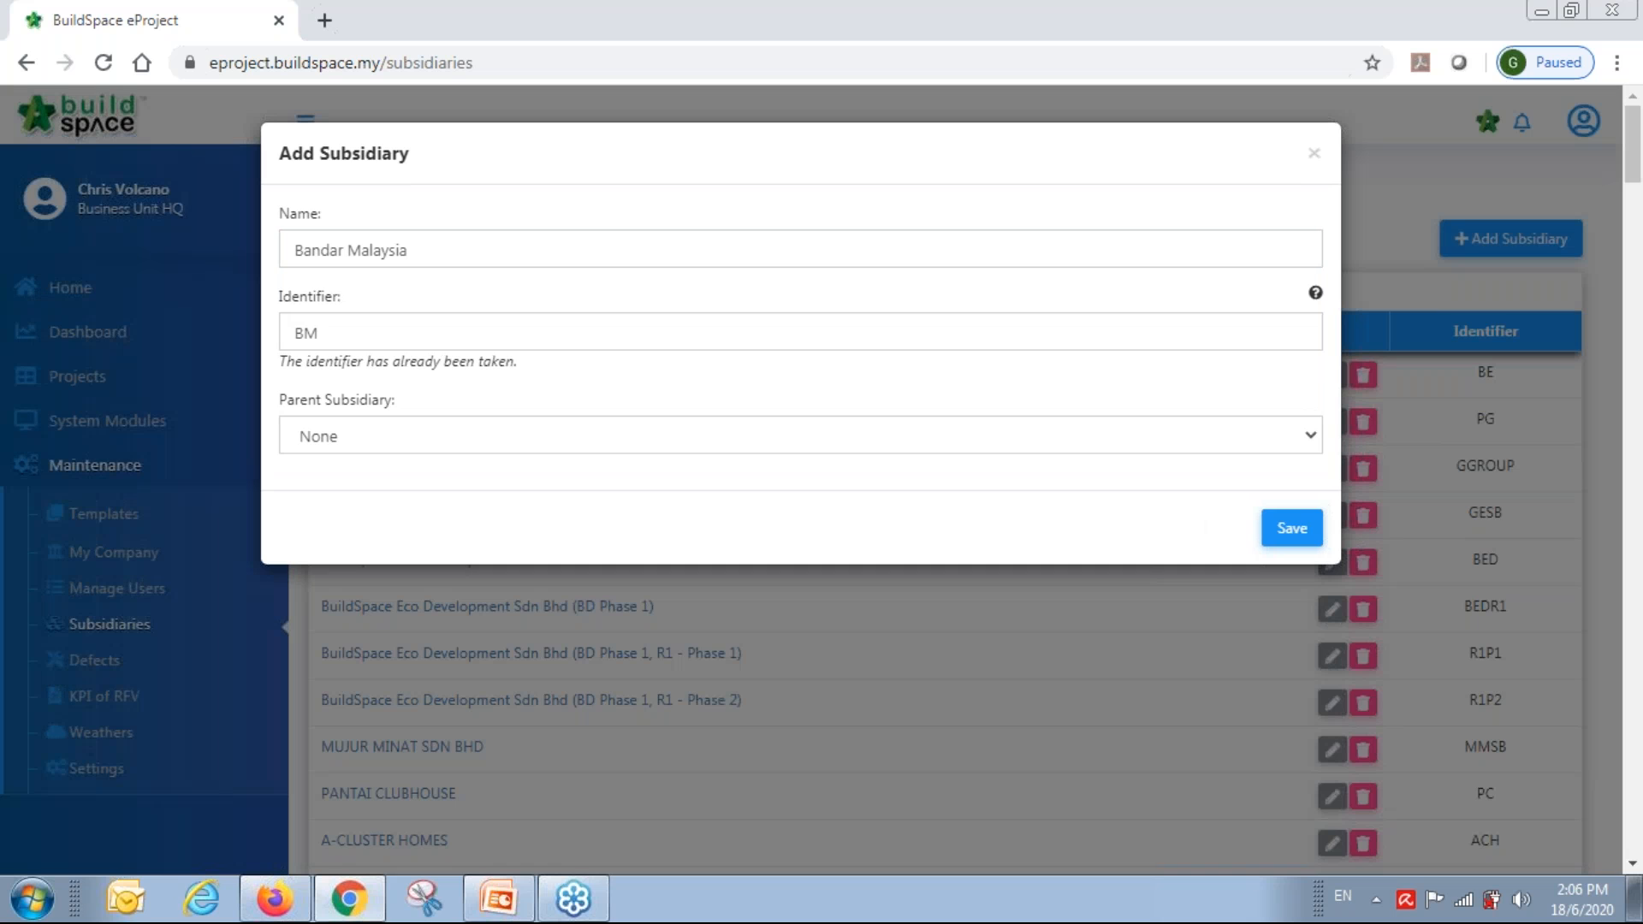
{"action": "left_click", "coordinate": [1285, 539]}
{"action": "double_click", "coordinate": [350, 332]}
{"action": "left_click", "coordinate": [349, 331]}
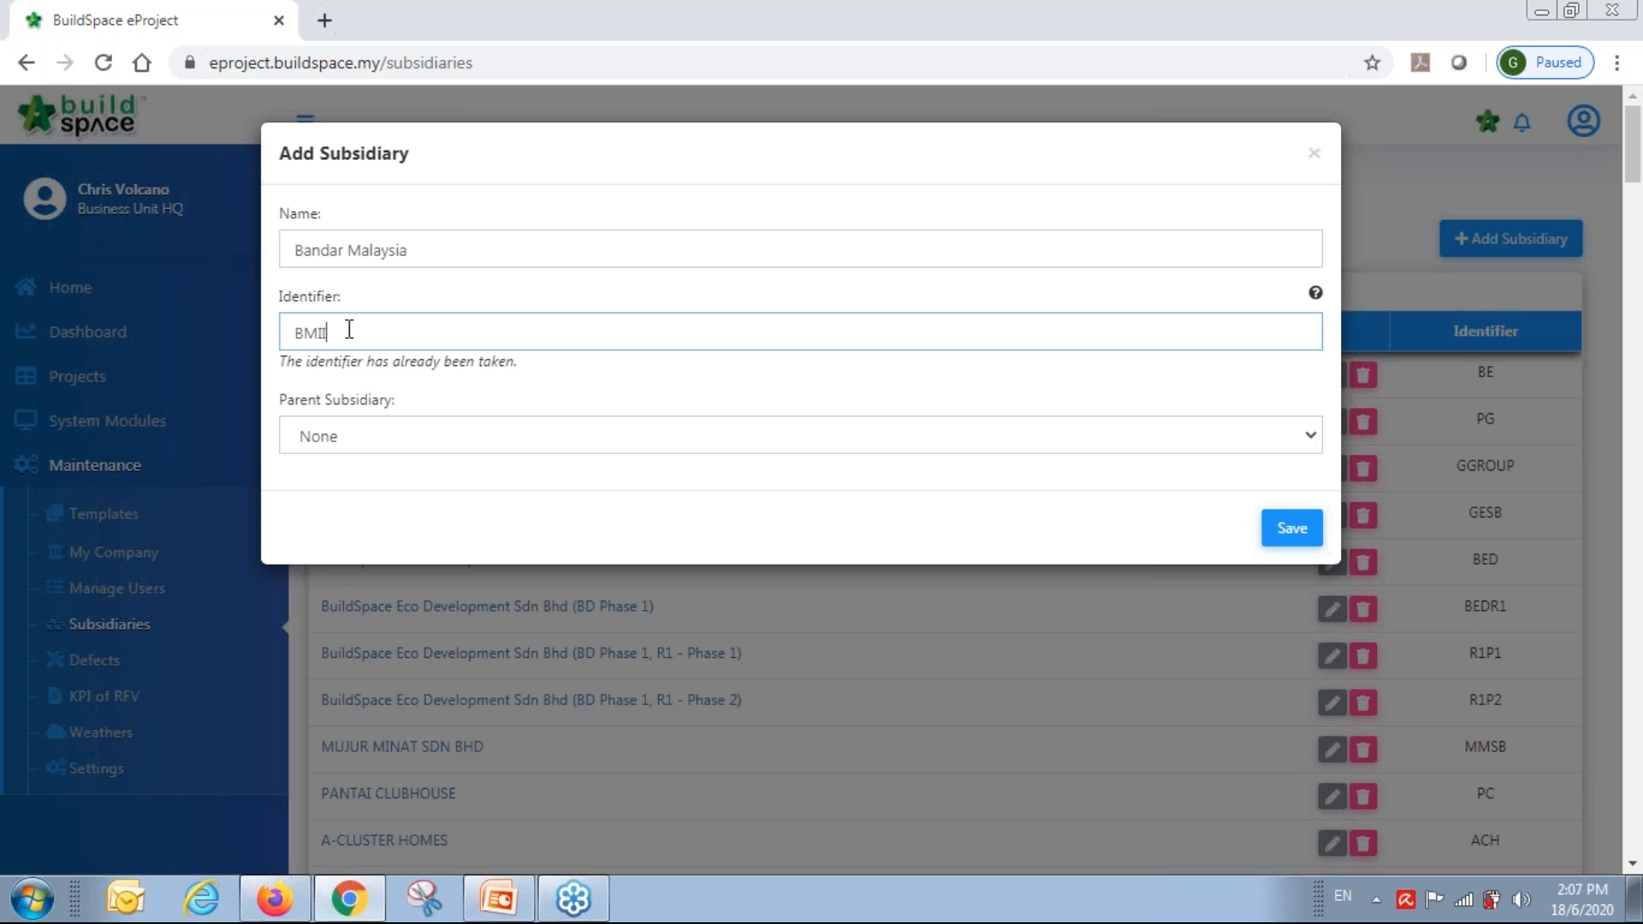
{"action": "type", "text": "II"}
{"action": "left_click", "coordinate": [1291, 528]}
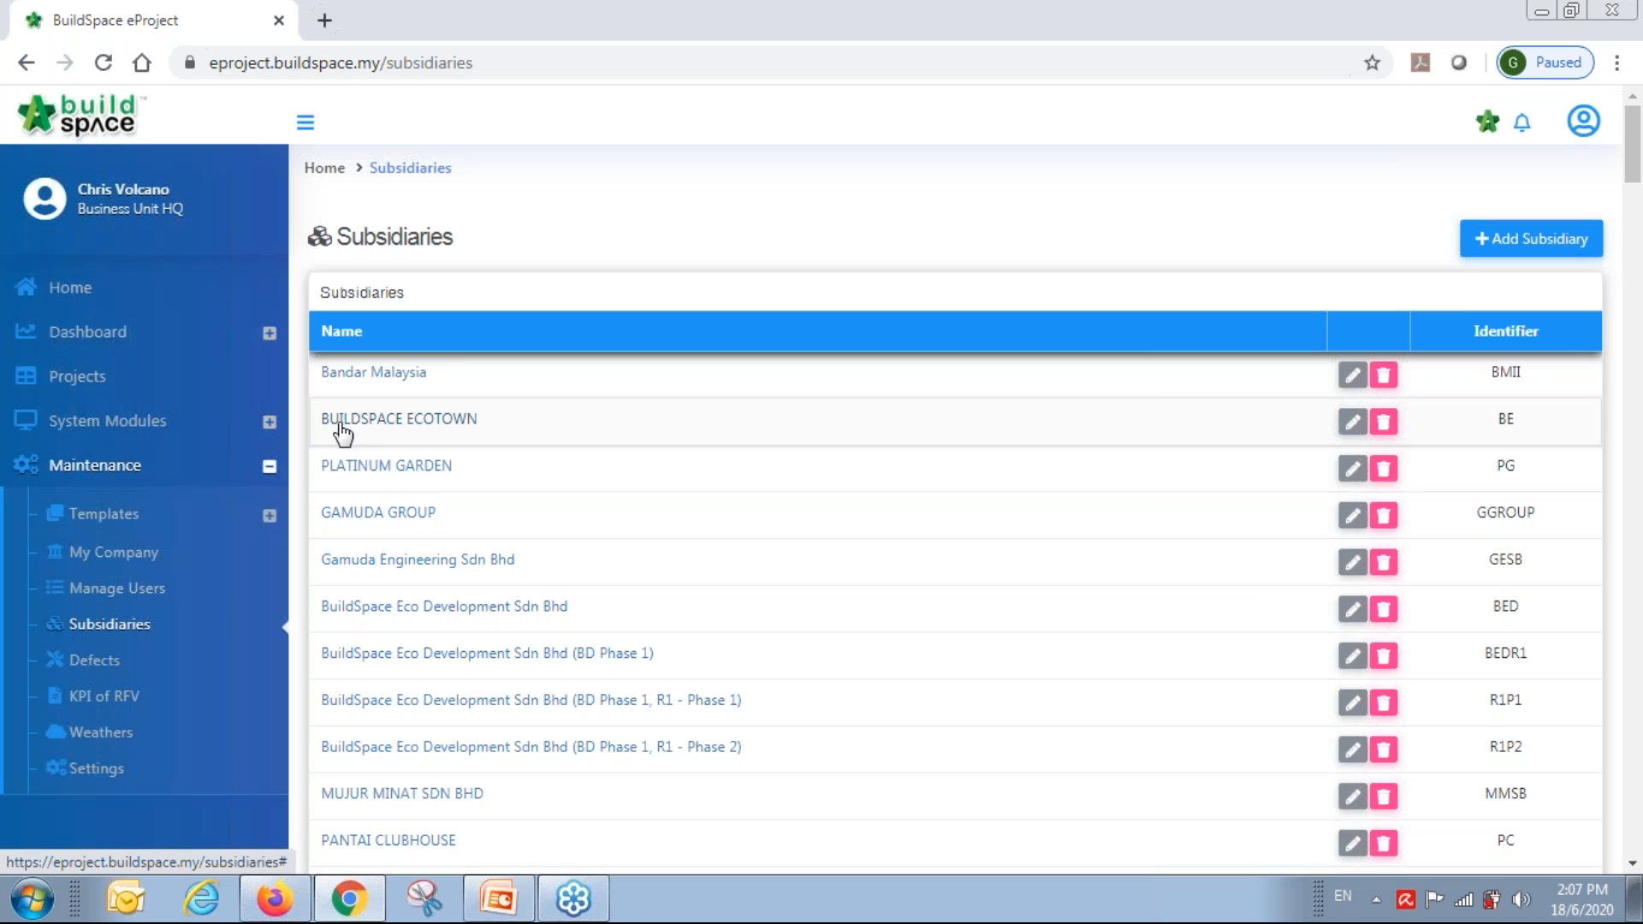
{"action": "left_click", "coordinate": [85, 381]}
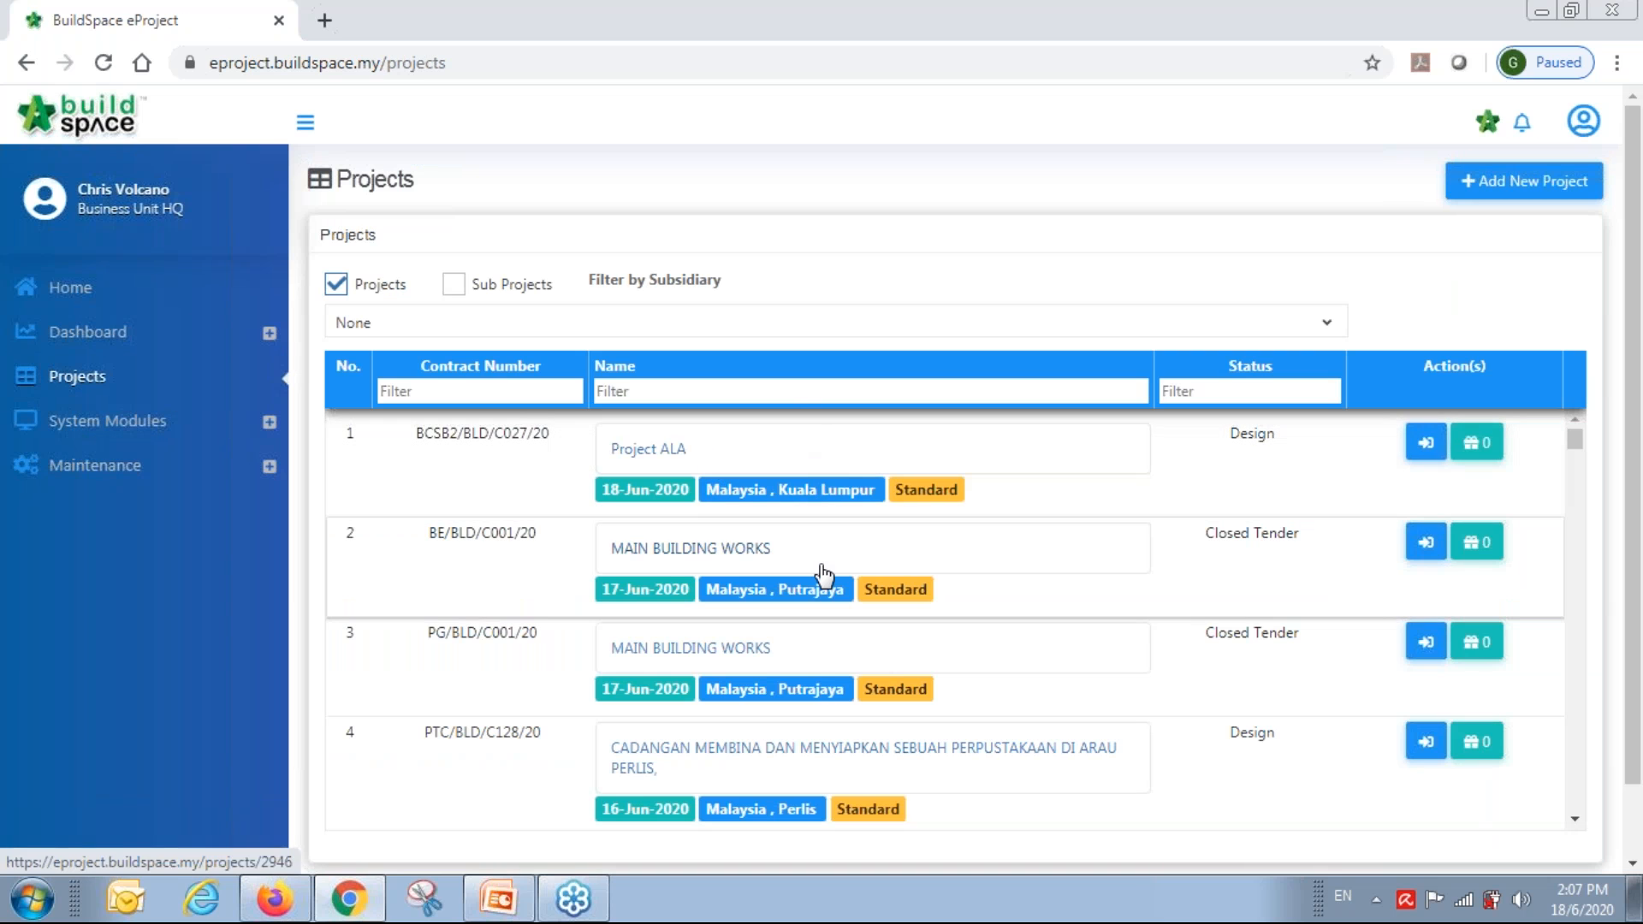
Try filtering the projects by a 'call' status, then clear the status filter.
{"action": "scroll", "coordinate": [821, 576], "scroll_direction": "down", "scroll_amount": 6}
{"action": "scroll", "coordinate": [822, 576], "scroll_direction": "up", "scroll_amount": 5}
{"action": "scroll", "coordinate": [1291, 462], "scroll_direction": "up", "scroll_amount": 2}
{"action": "type", "text": "call"}
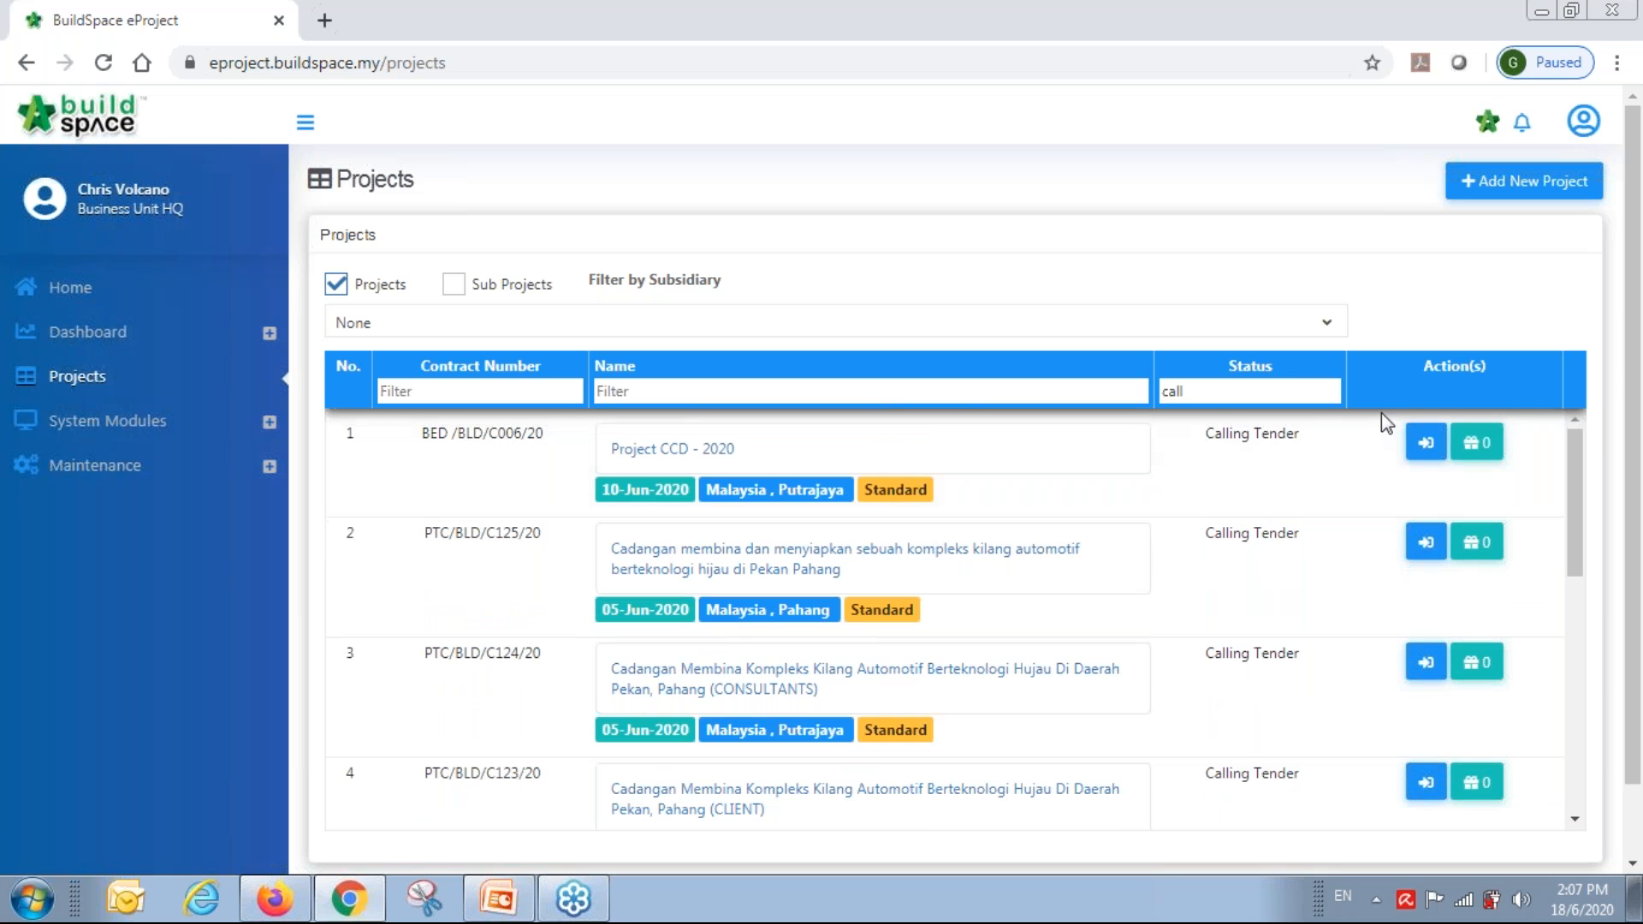
{"action": "scroll", "coordinate": [1170, 656], "scroll_direction": "down", "scroll_amount": 4}
{"action": "scroll", "coordinate": [1170, 657], "scroll_direction": "up", "scroll_amount": 3}
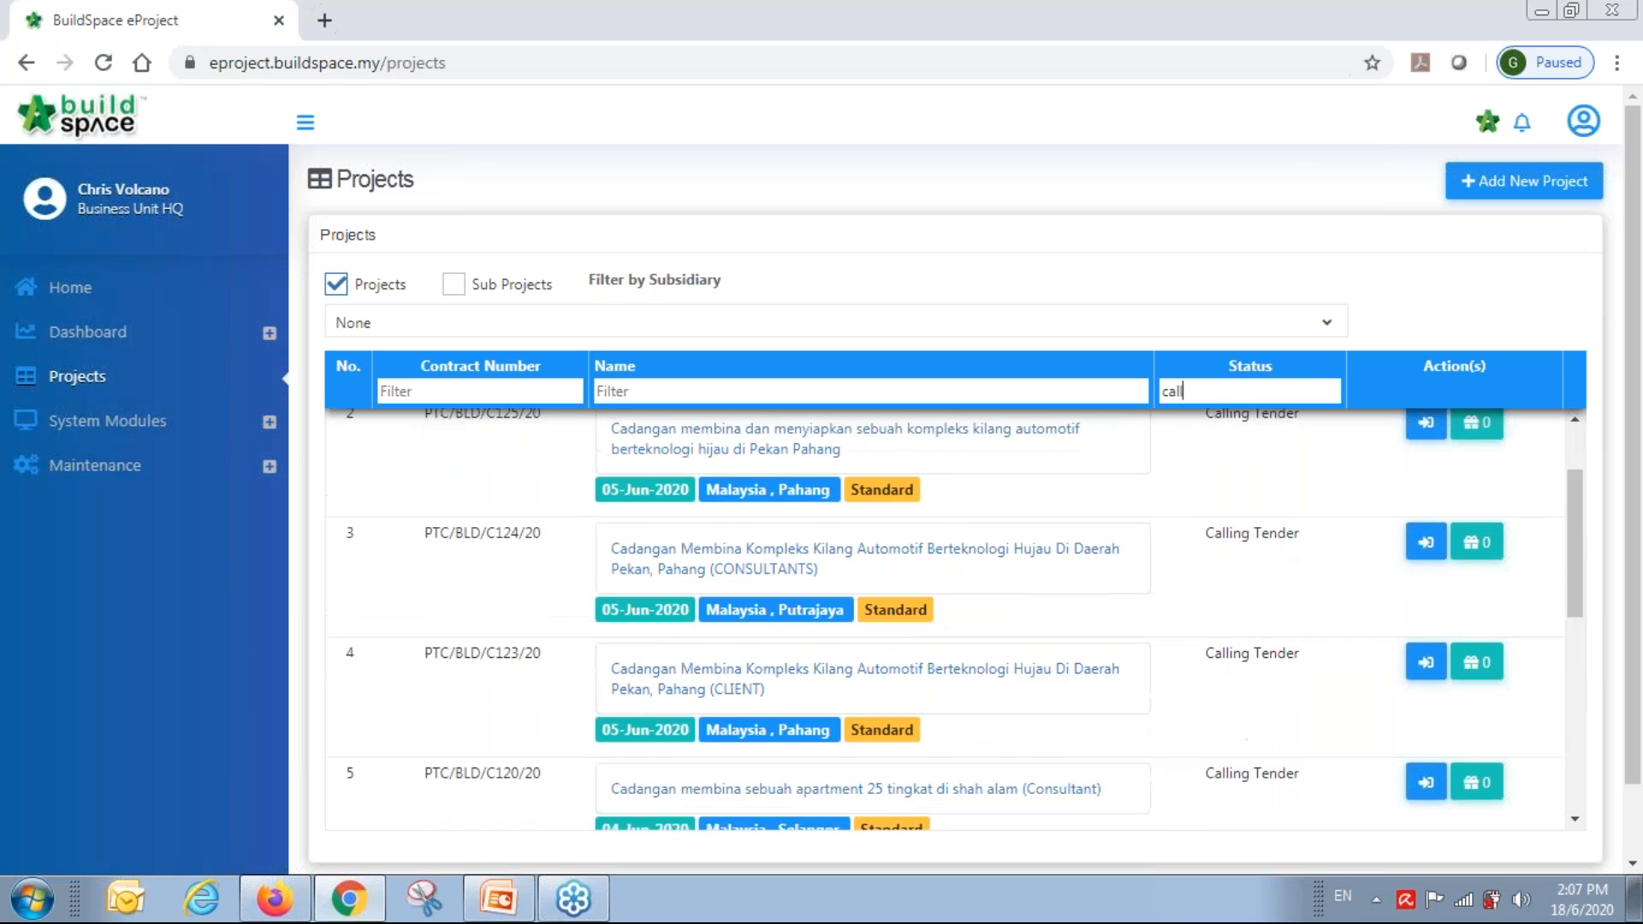
{"action": "scroll", "coordinate": [1270, 459], "scroll_direction": "up", "scroll_amount": 1}
{"action": "key", "text": "BackSpace"}
{"action": "key", "text": "BackSpace"}
{"action": "key", "text": "BackSpace"}
{"action": "key", "text": "BackSpace"}
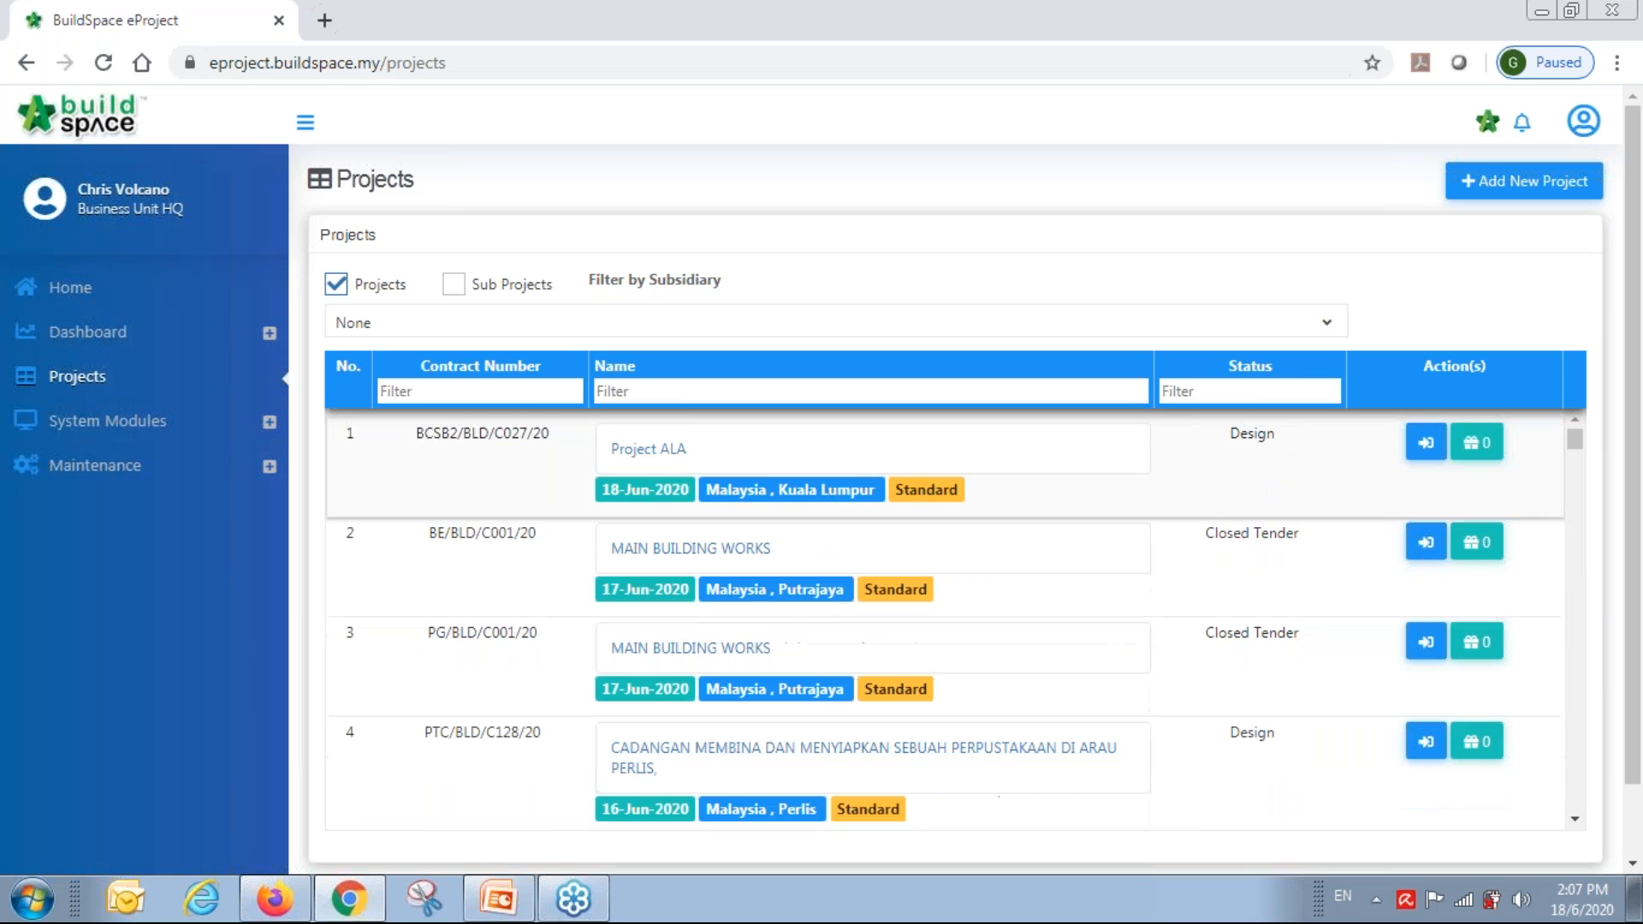
Filter projects by subsidiary BuildSpace Eco Development Sdn Bhd (BD Phase 1).
{"action": "left_click", "coordinate": [1326, 332]}
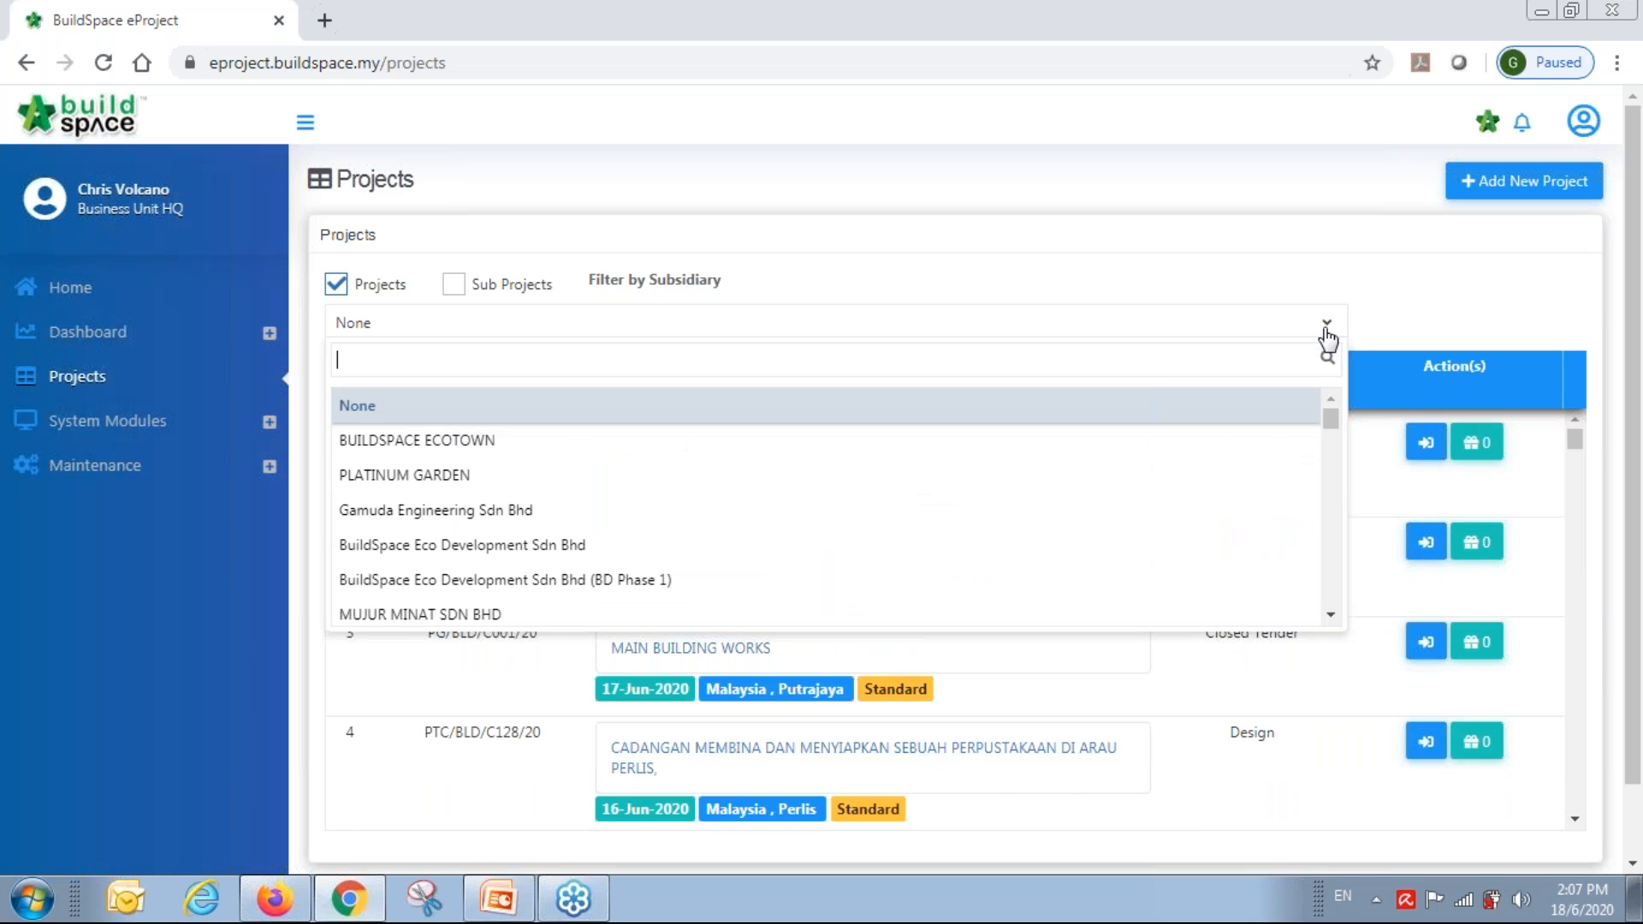
{"action": "type", "text": "ec"}
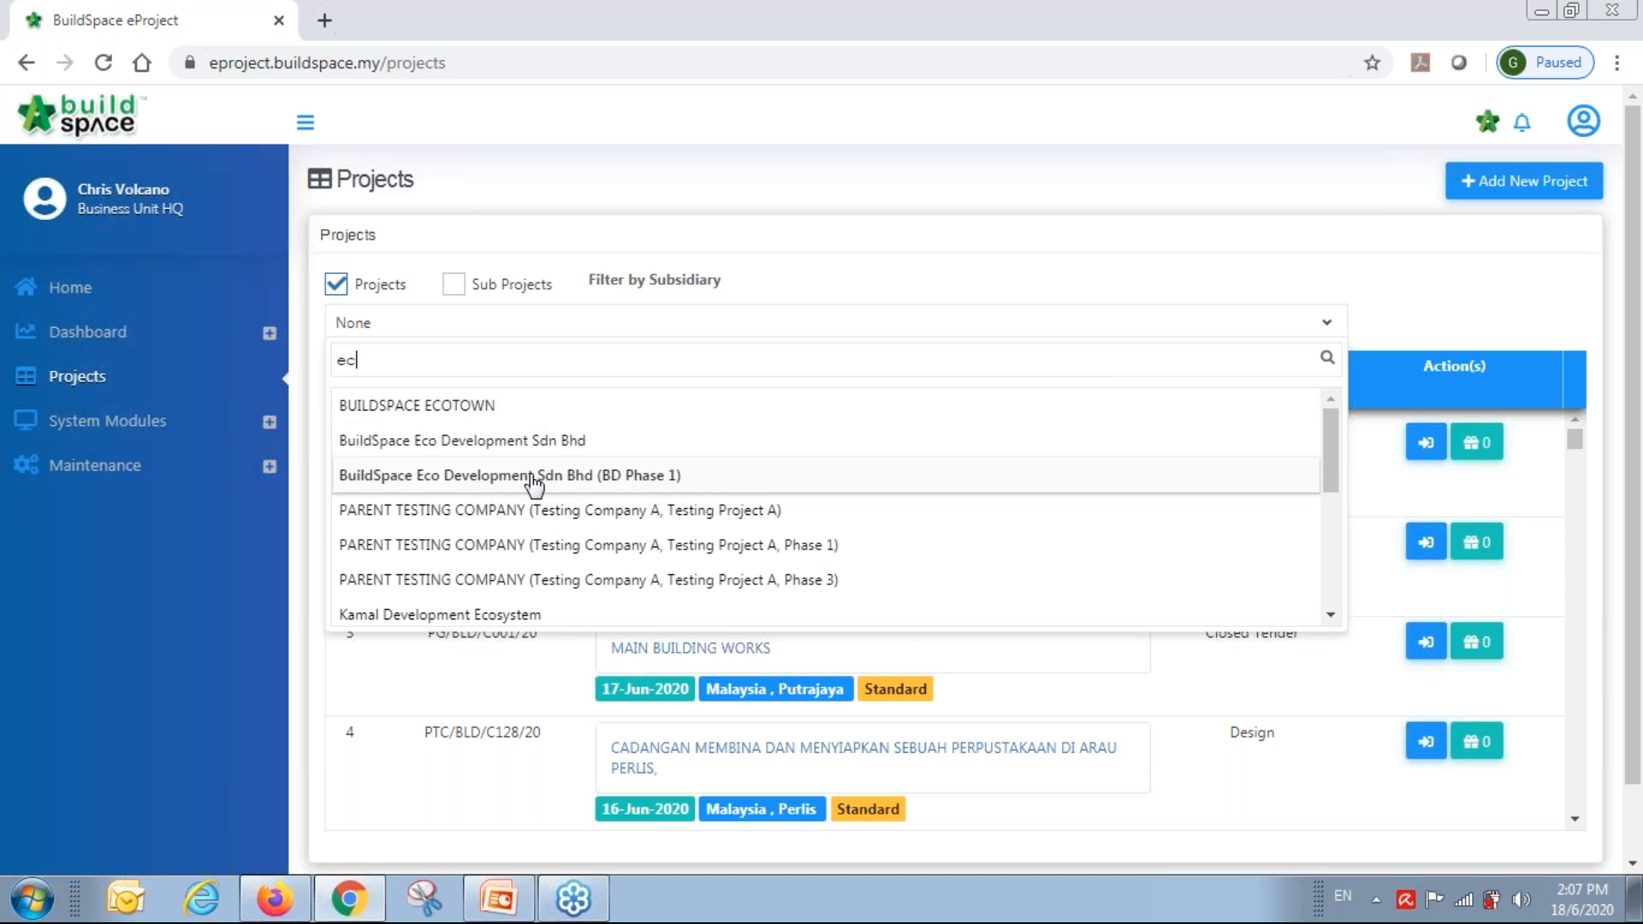
{"action": "left_click", "coordinate": [634, 477]}
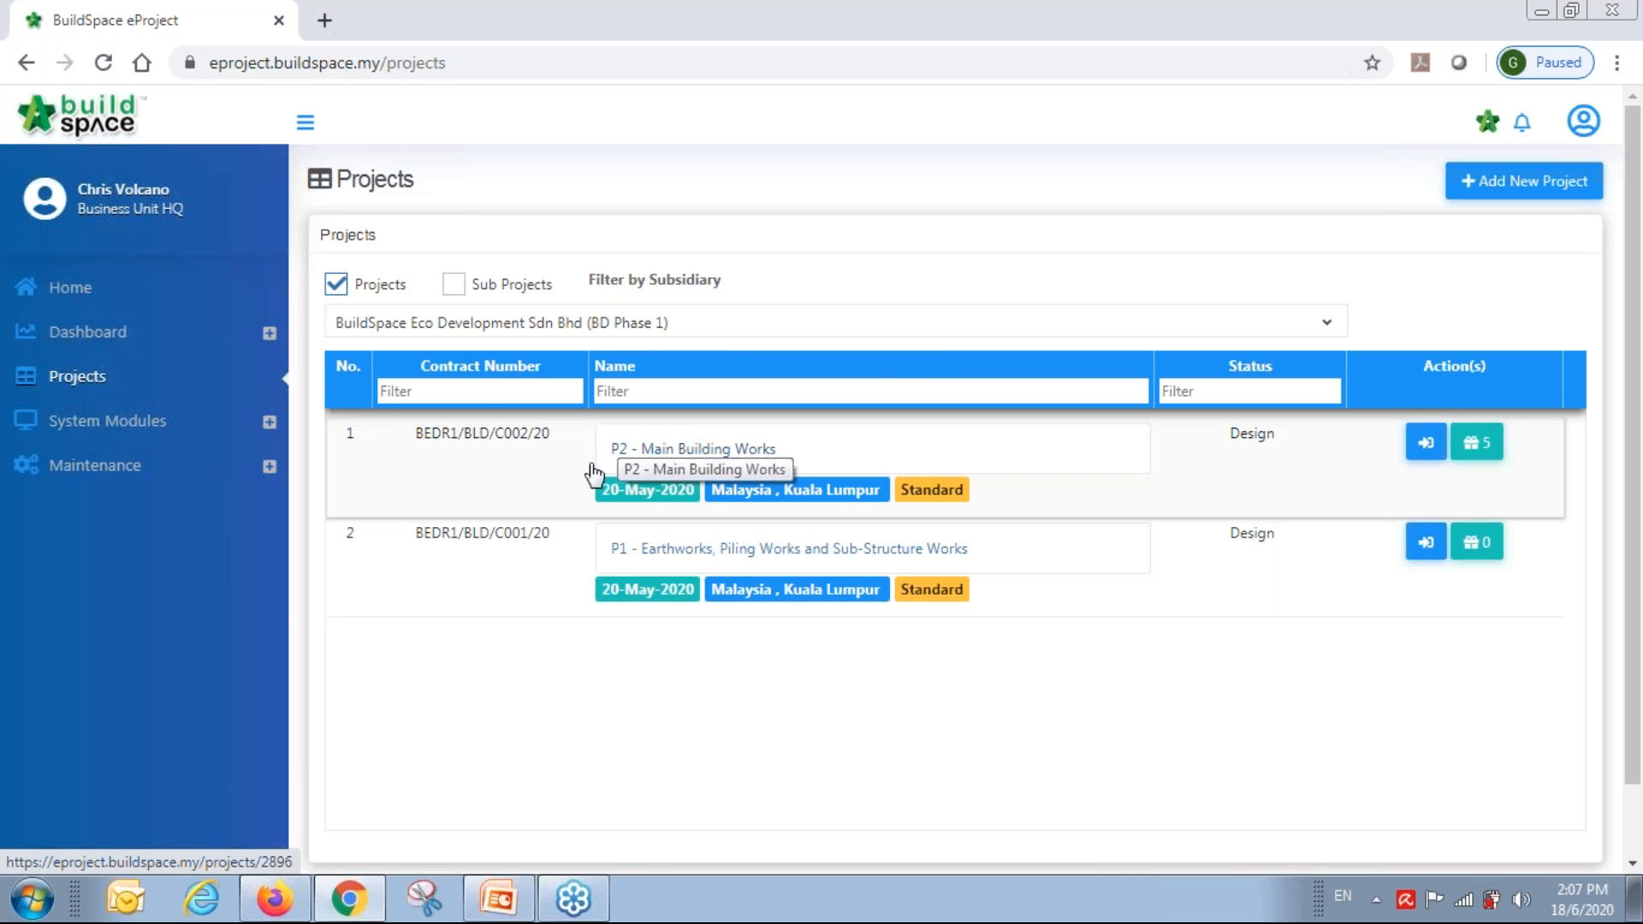
Review P2 Main Building Works' sub packages and Add form, then return to the unfiltered Projects list.
{"action": "left_click", "coordinate": [1487, 445]}
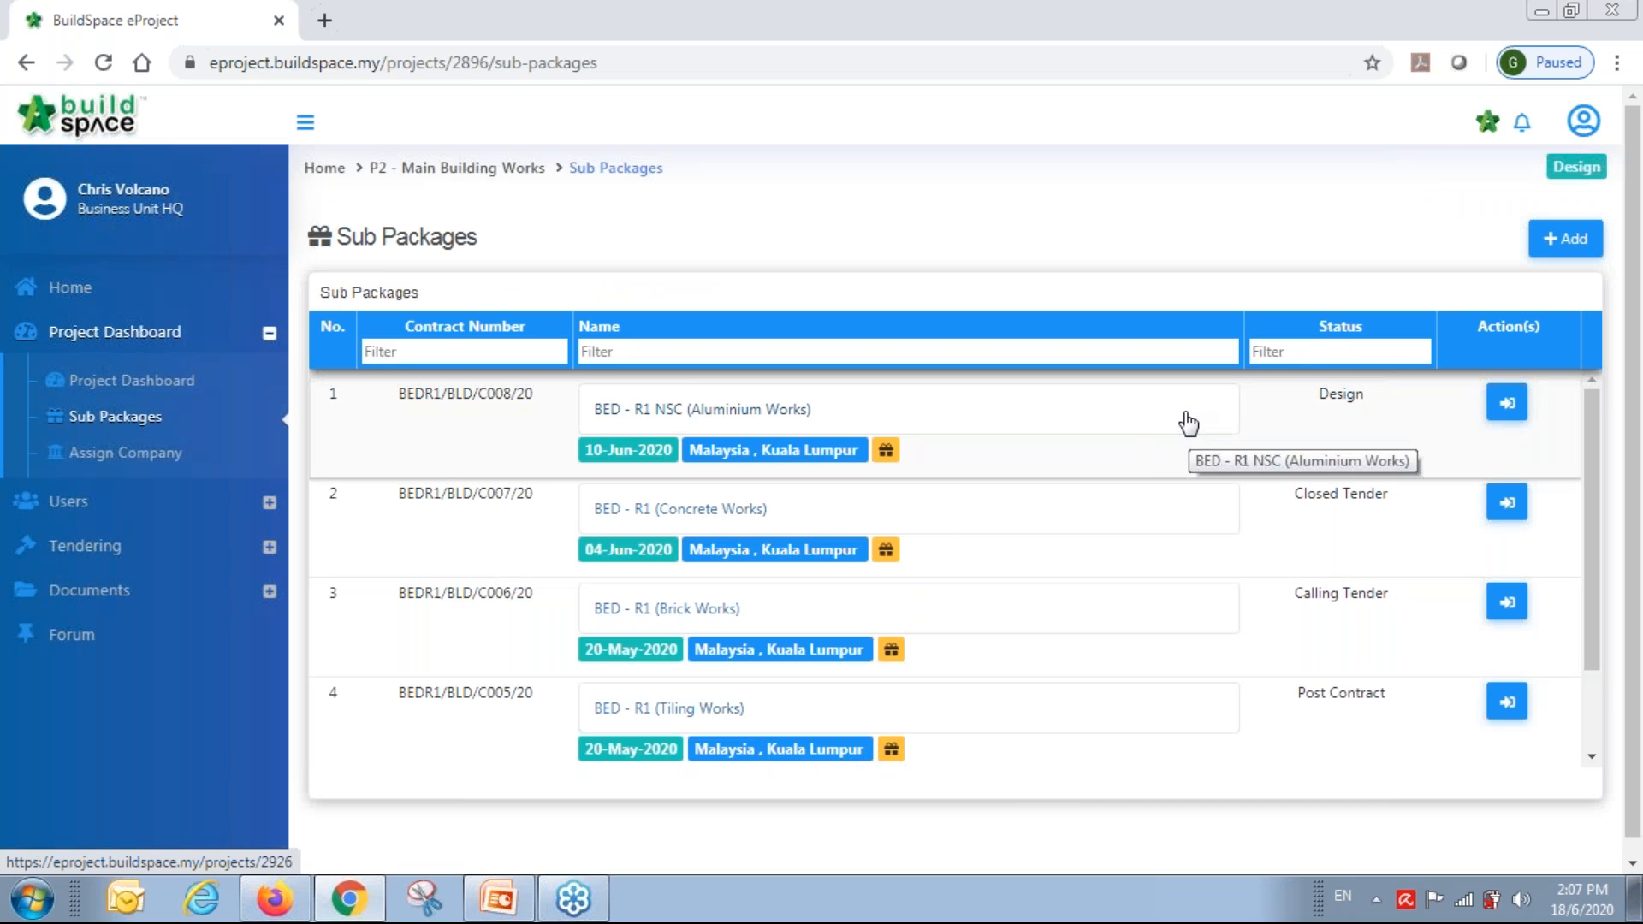
{"action": "left_click", "coordinate": [1560, 242]}
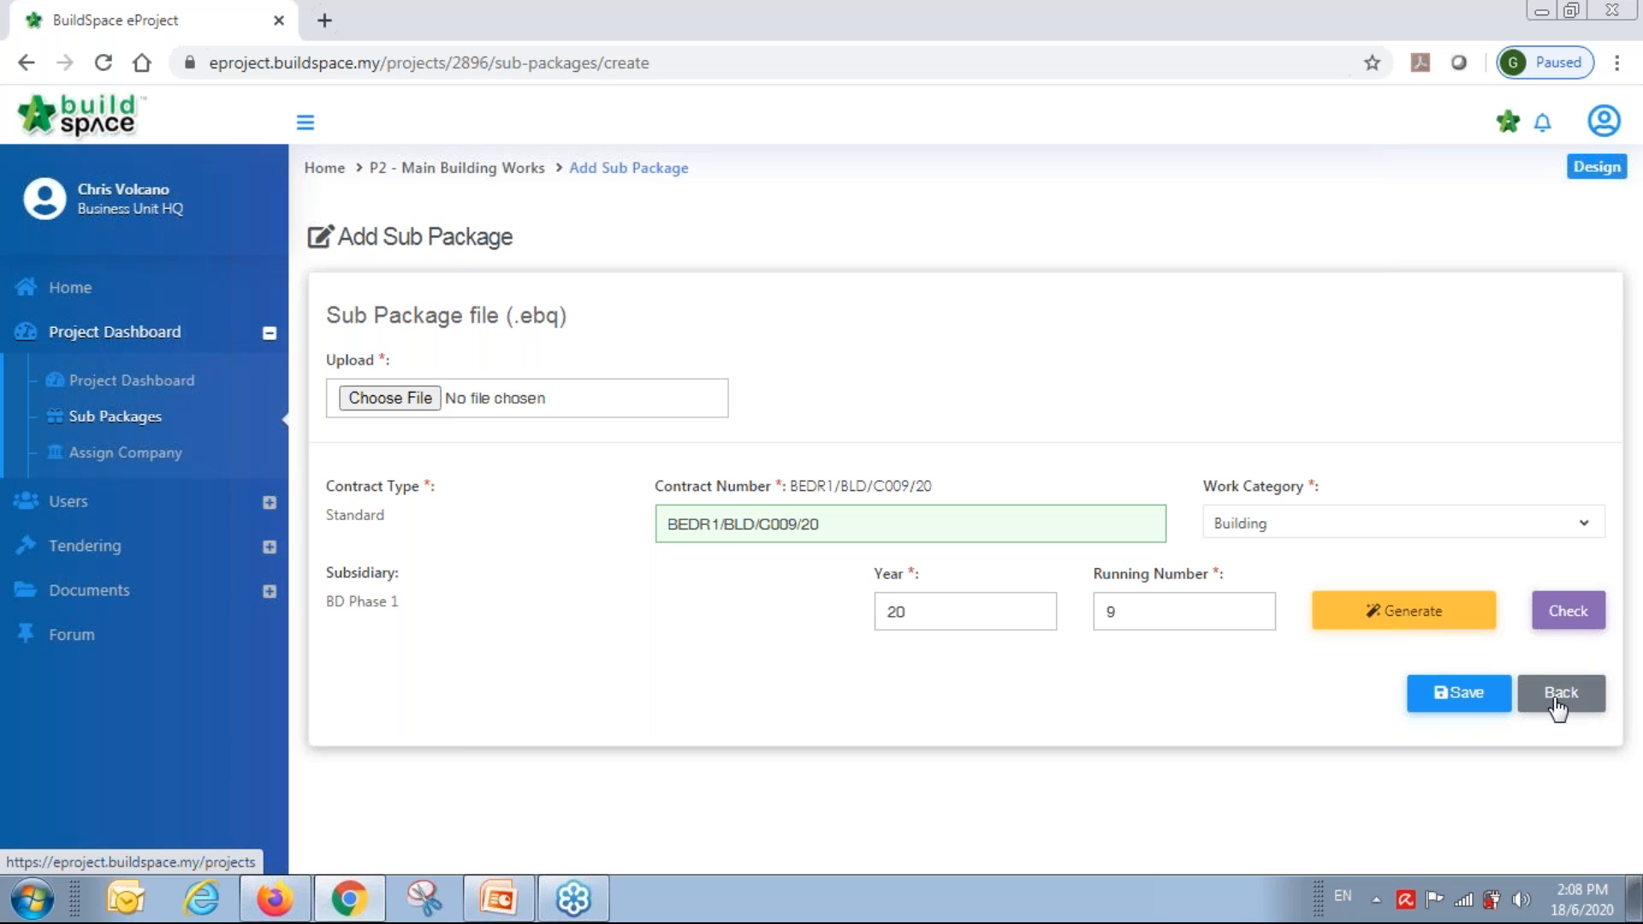
{"action": "left_click", "coordinate": [70, 289]}
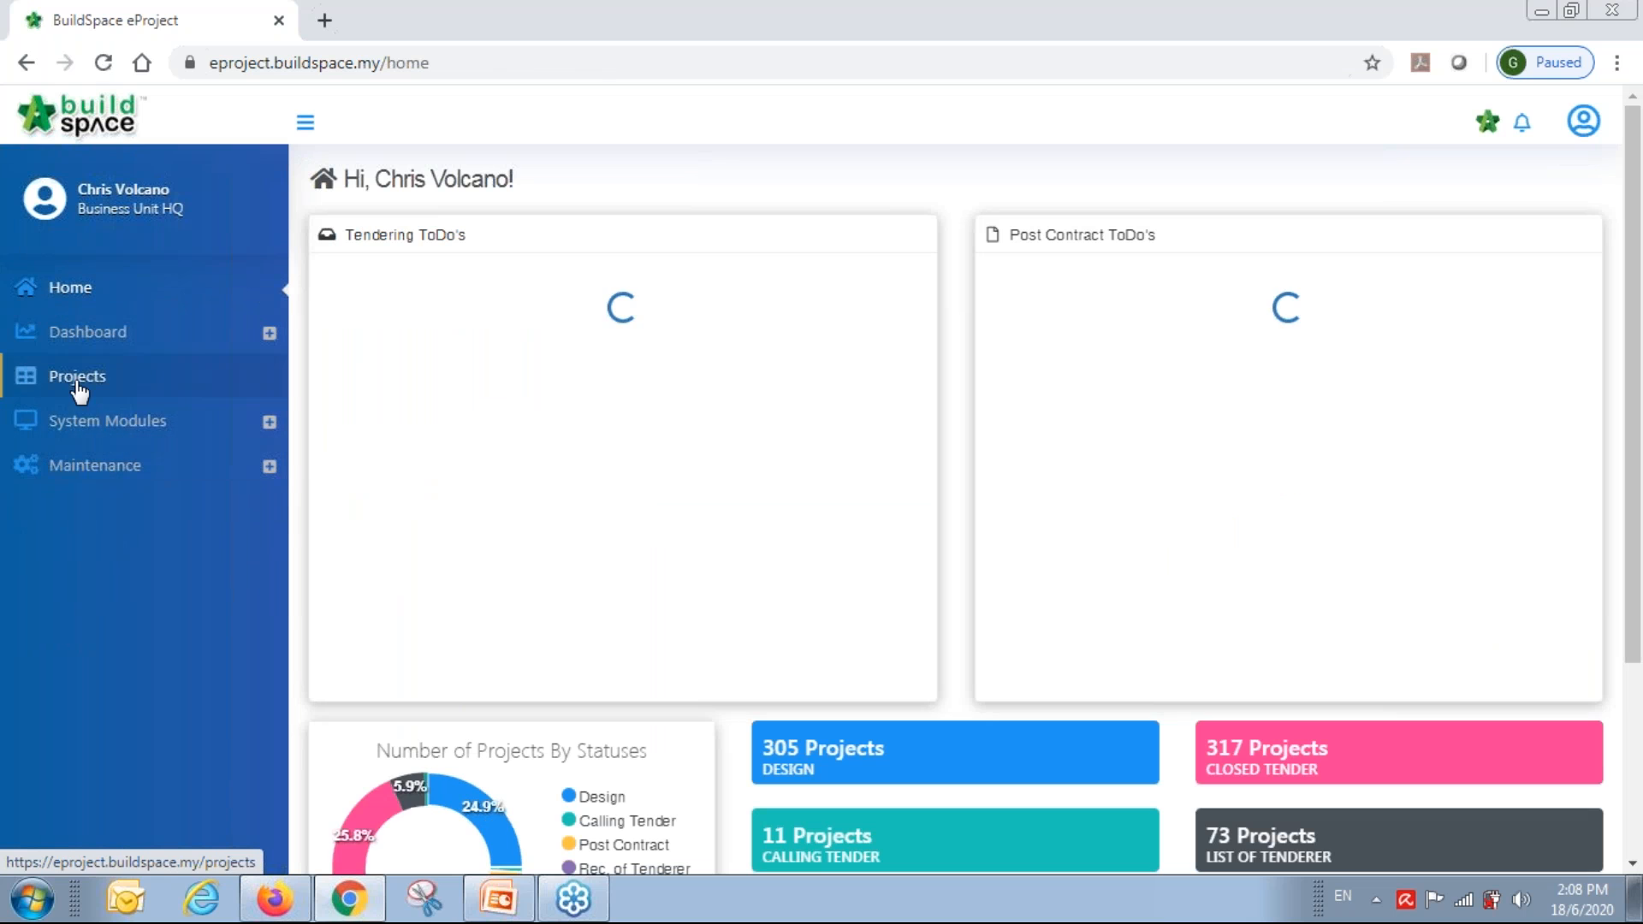
{"action": "left_click", "coordinate": [75, 379]}
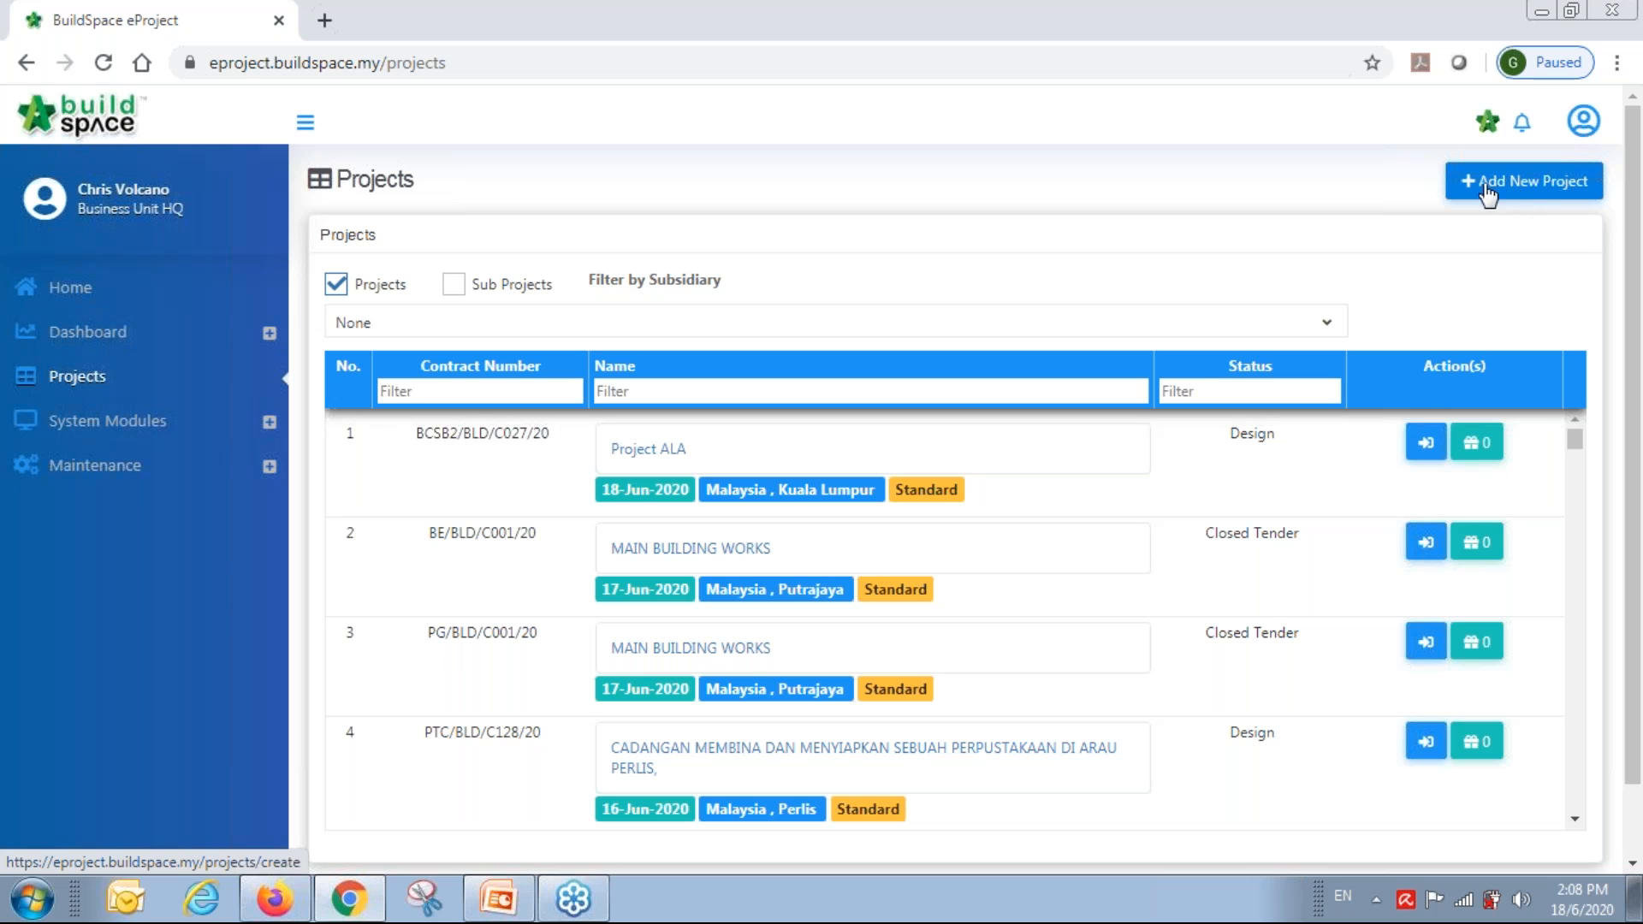
Start a new project with contract type Standard, work category Building and subsidiary Bandar Malaysia.
{"action": "left_click", "coordinate": [1562, 187]}
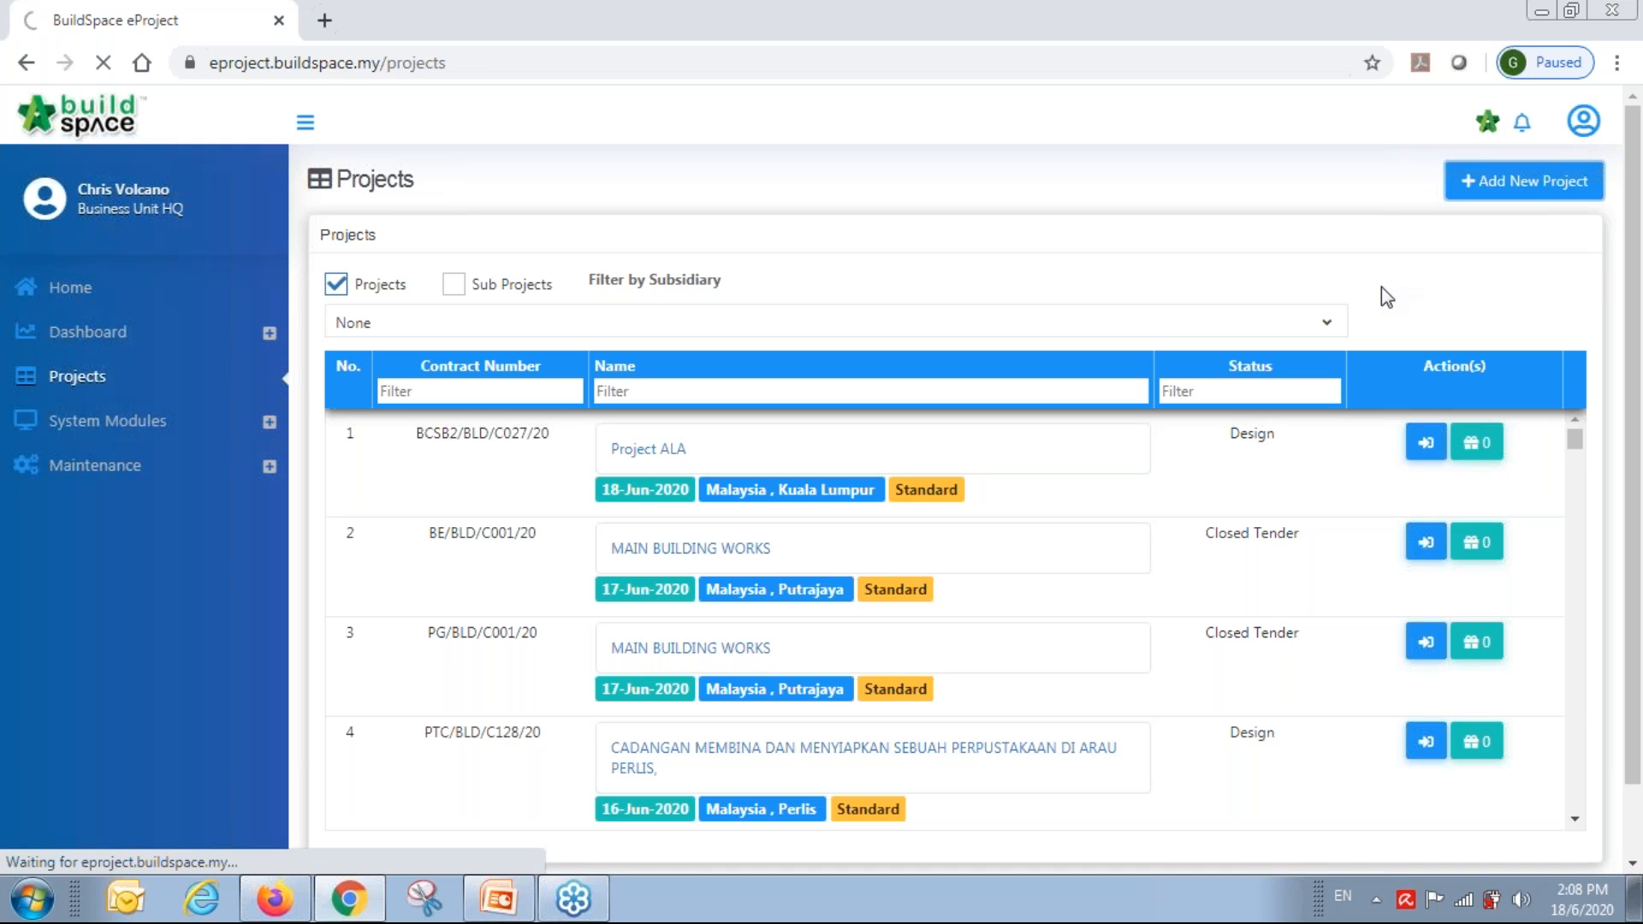
{"action": "scroll", "coordinate": [568, 403], "scroll_direction": "down", "scroll_amount": 3}
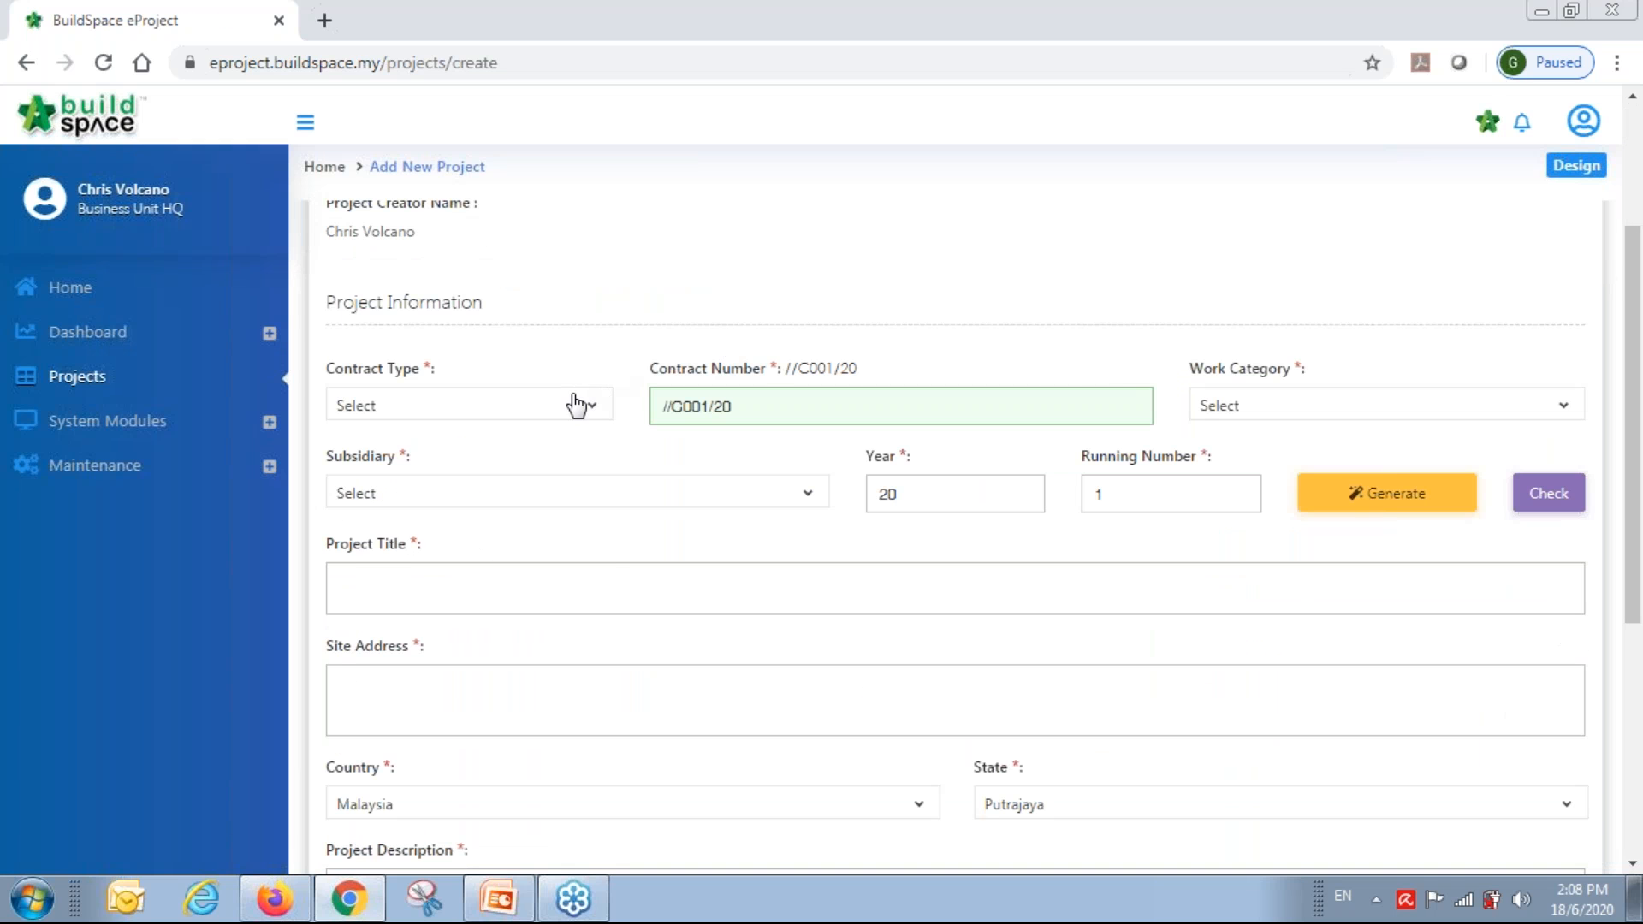
{"action": "left_click", "coordinate": [562, 409]}
{"action": "left_click", "coordinate": [524, 569]}
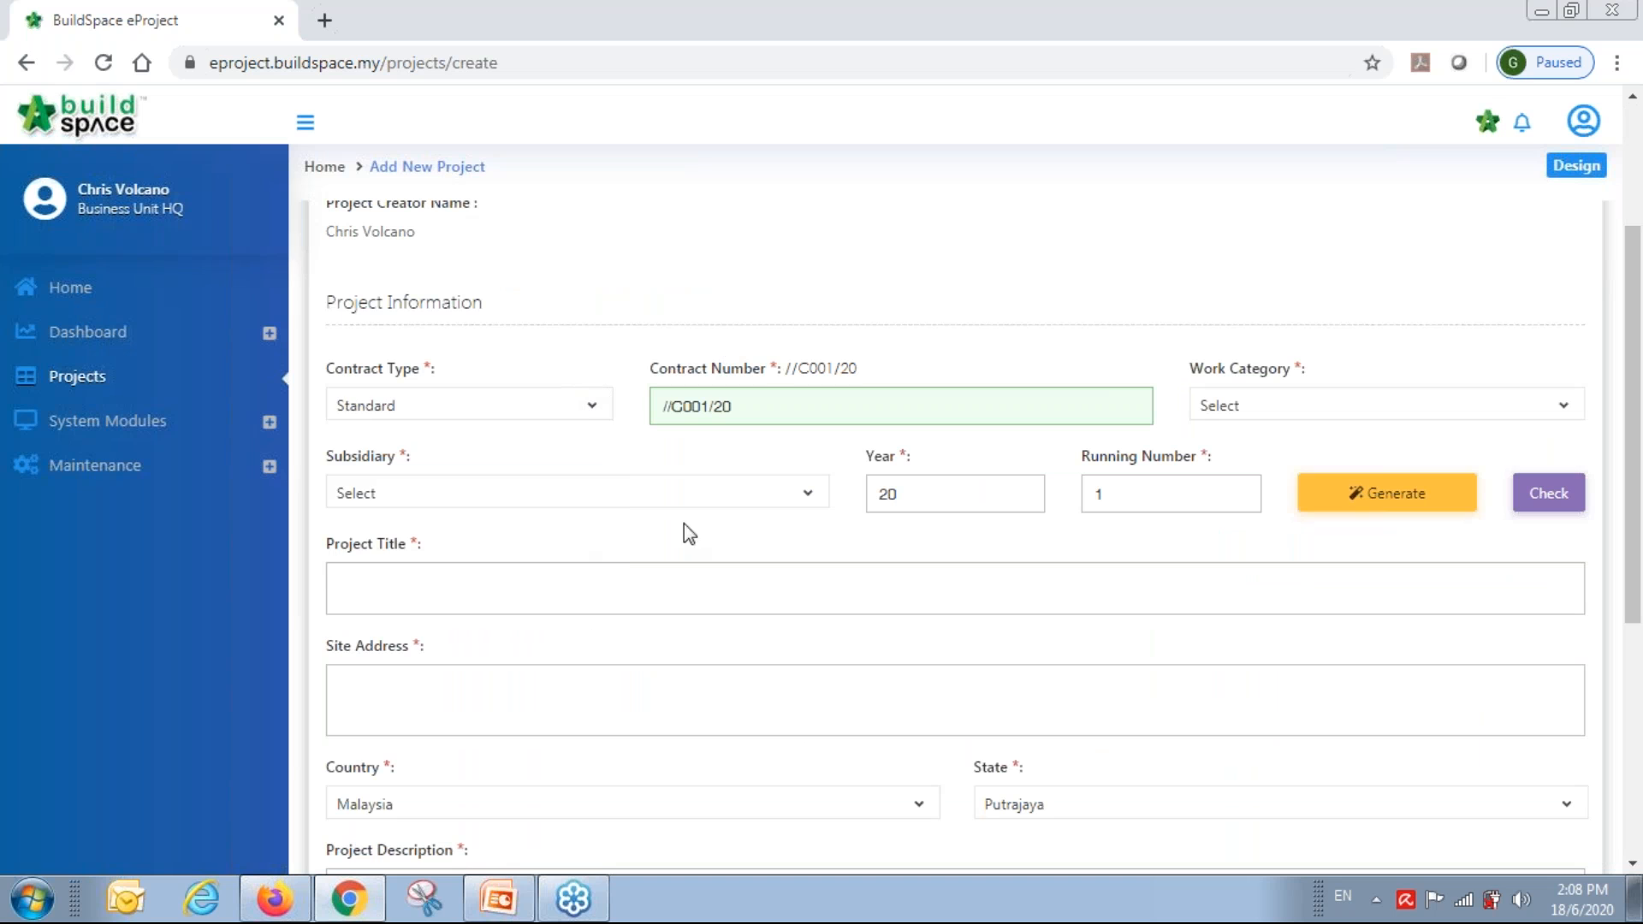
{"action": "left_click", "coordinate": [1280, 411]}
{"action": "left_click", "coordinate": [1243, 524]}
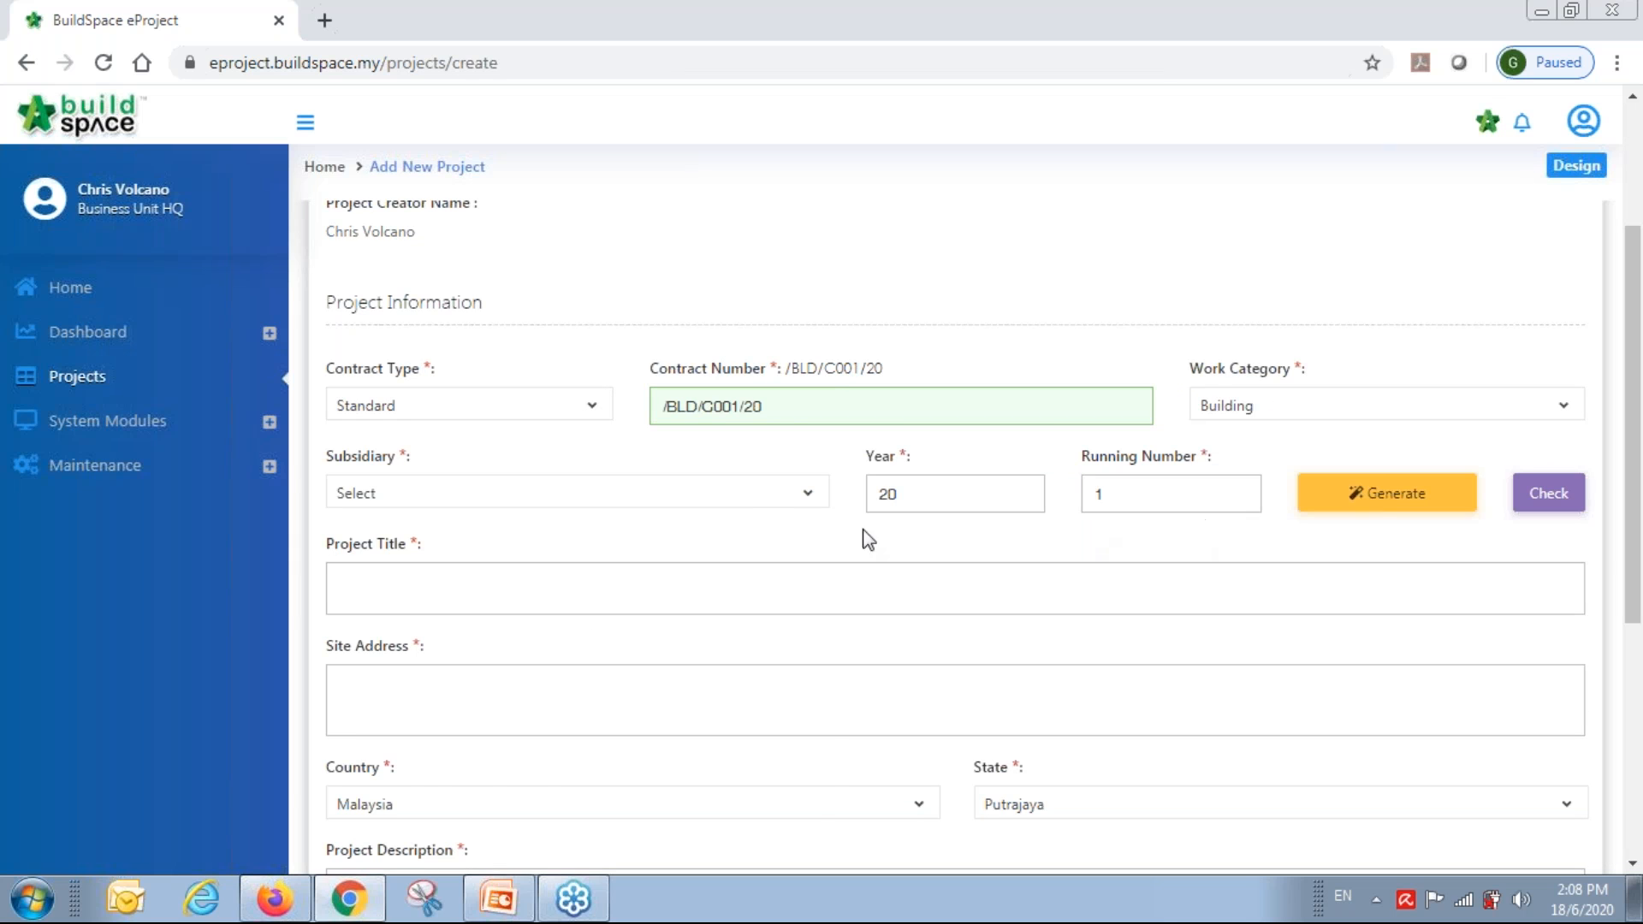
{"action": "left_click", "coordinate": [744, 503]}
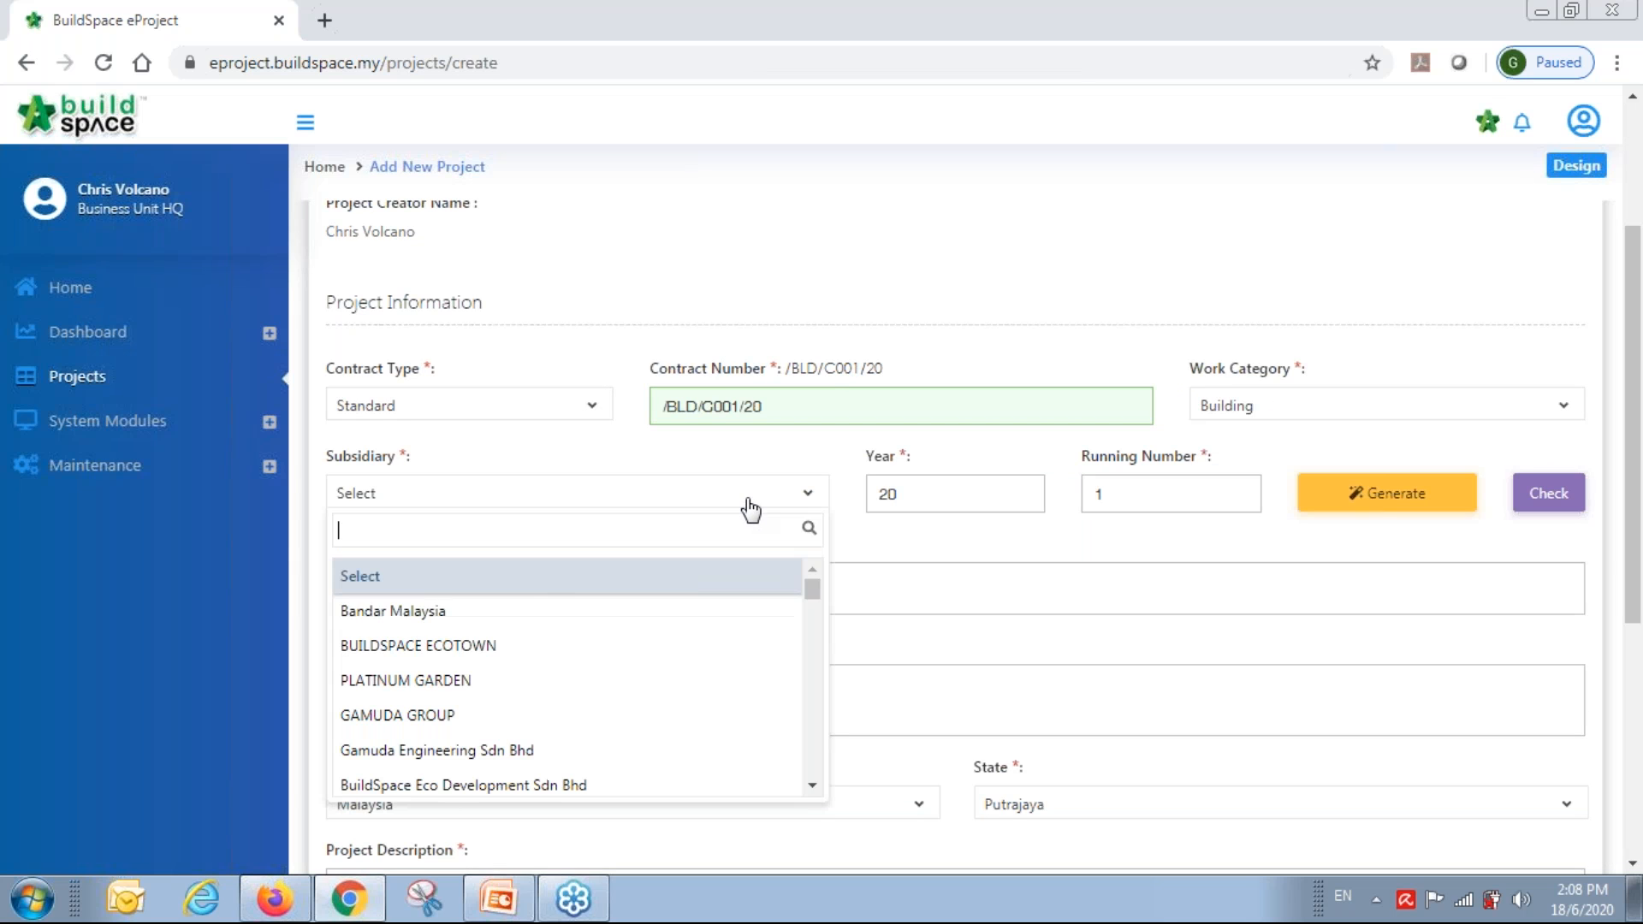
{"action": "left_click", "coordinate": [420, 613]}
Enter title Main Building Works, a Putrajaya site address, description Mixed development, and save.
{"action": "left_click", "coordinate": [582, 604]}
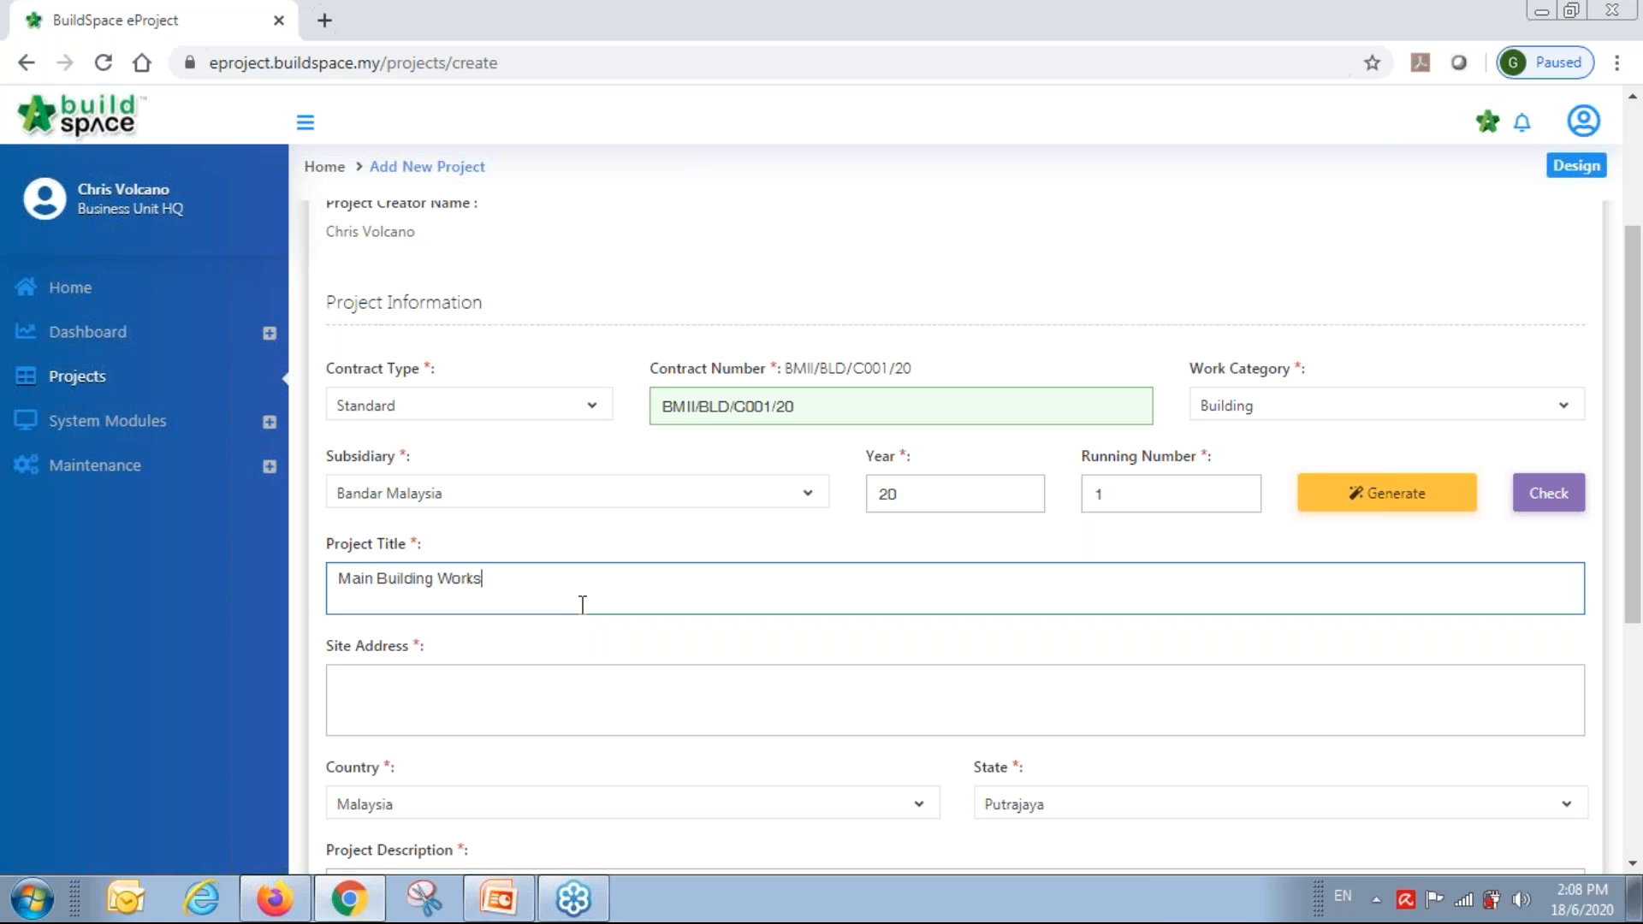
{"action": "left_click", "coordinate": [598, 701]}
{"action": "left_click", "coordinate": [611, 781]}
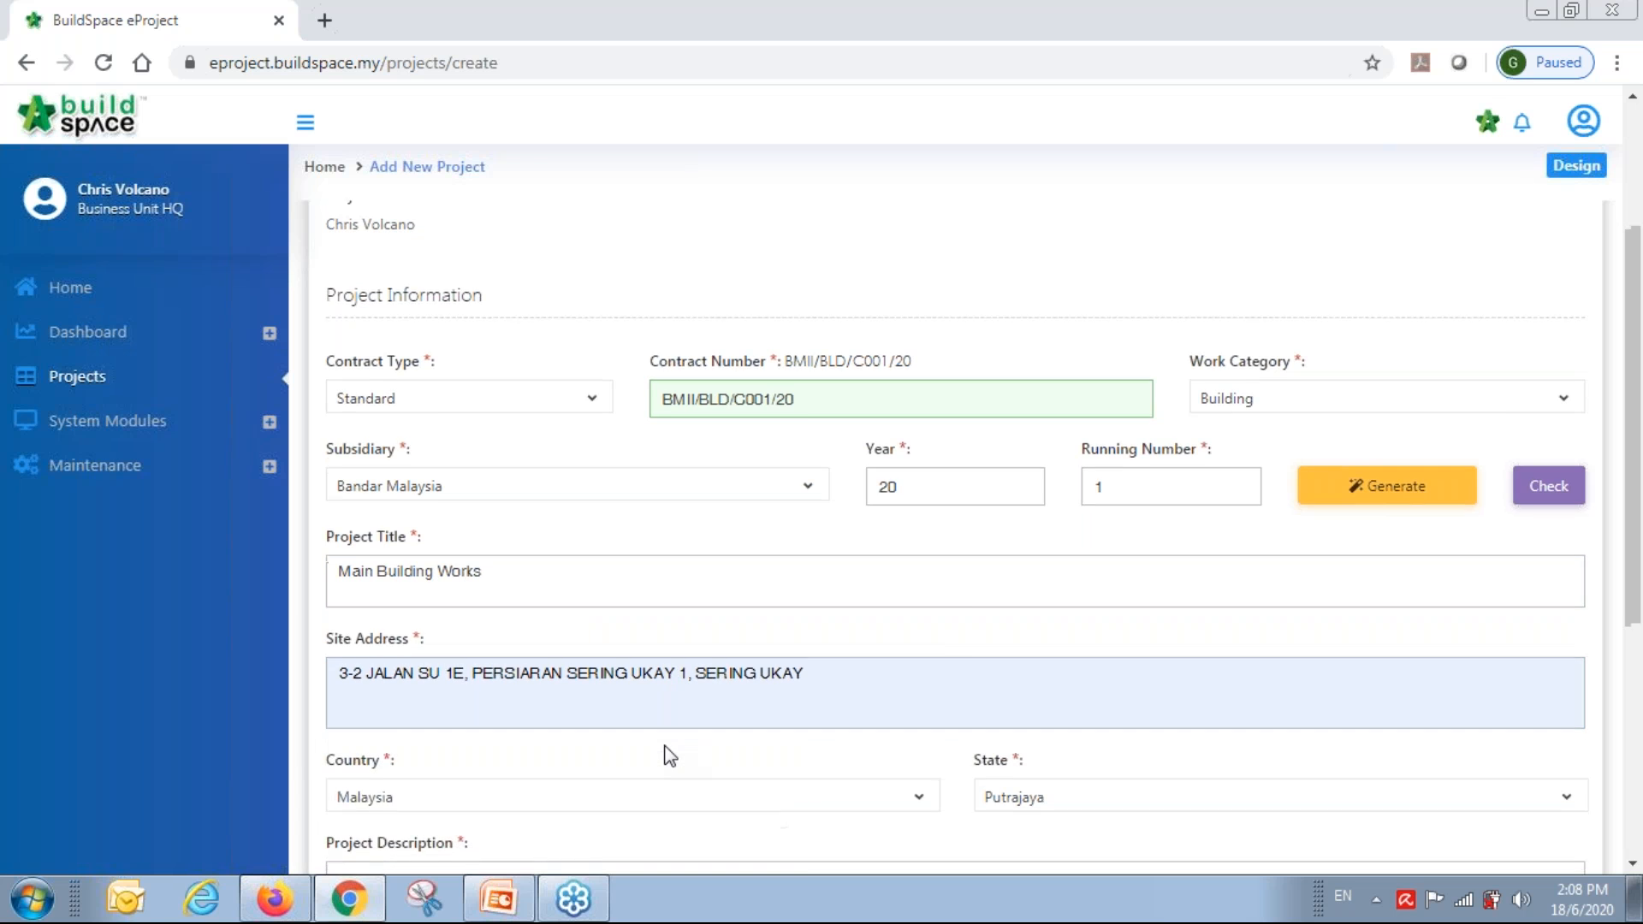
{"action": "scroll", "coordinate": [667, 756], "scroll_direction": "down", "scroll_amount": 3}
{"action": "left_click", "coordinate": [676, 670]}
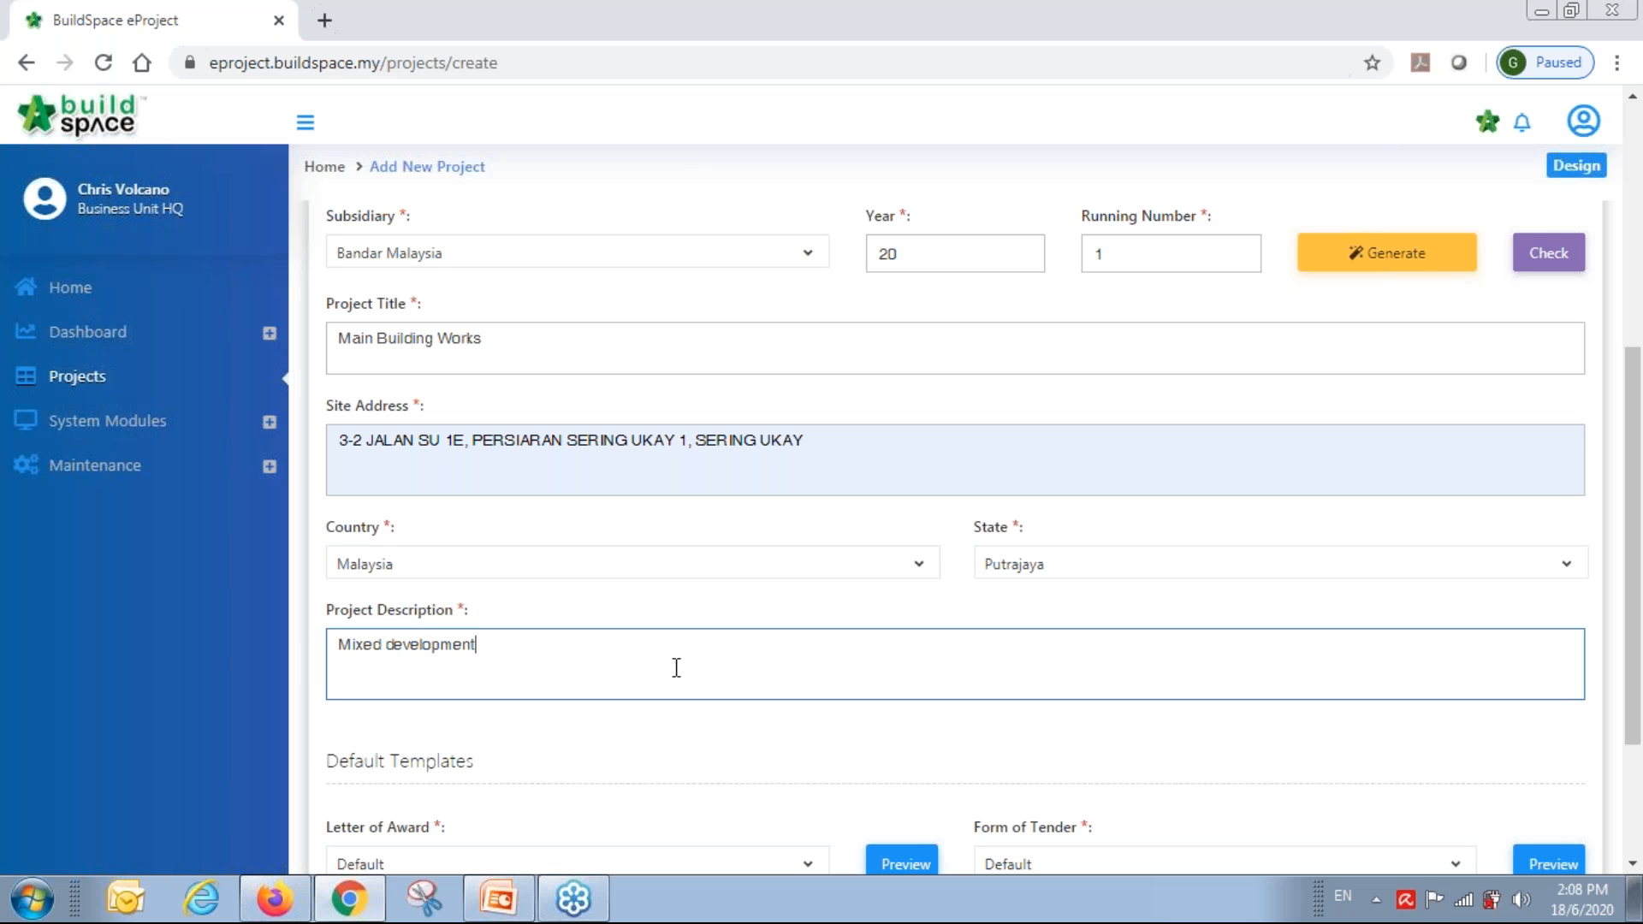
{"action": "scroll", "coordinate": [779, 786], "scroll_direction": "down", "scroll_amount": 3}
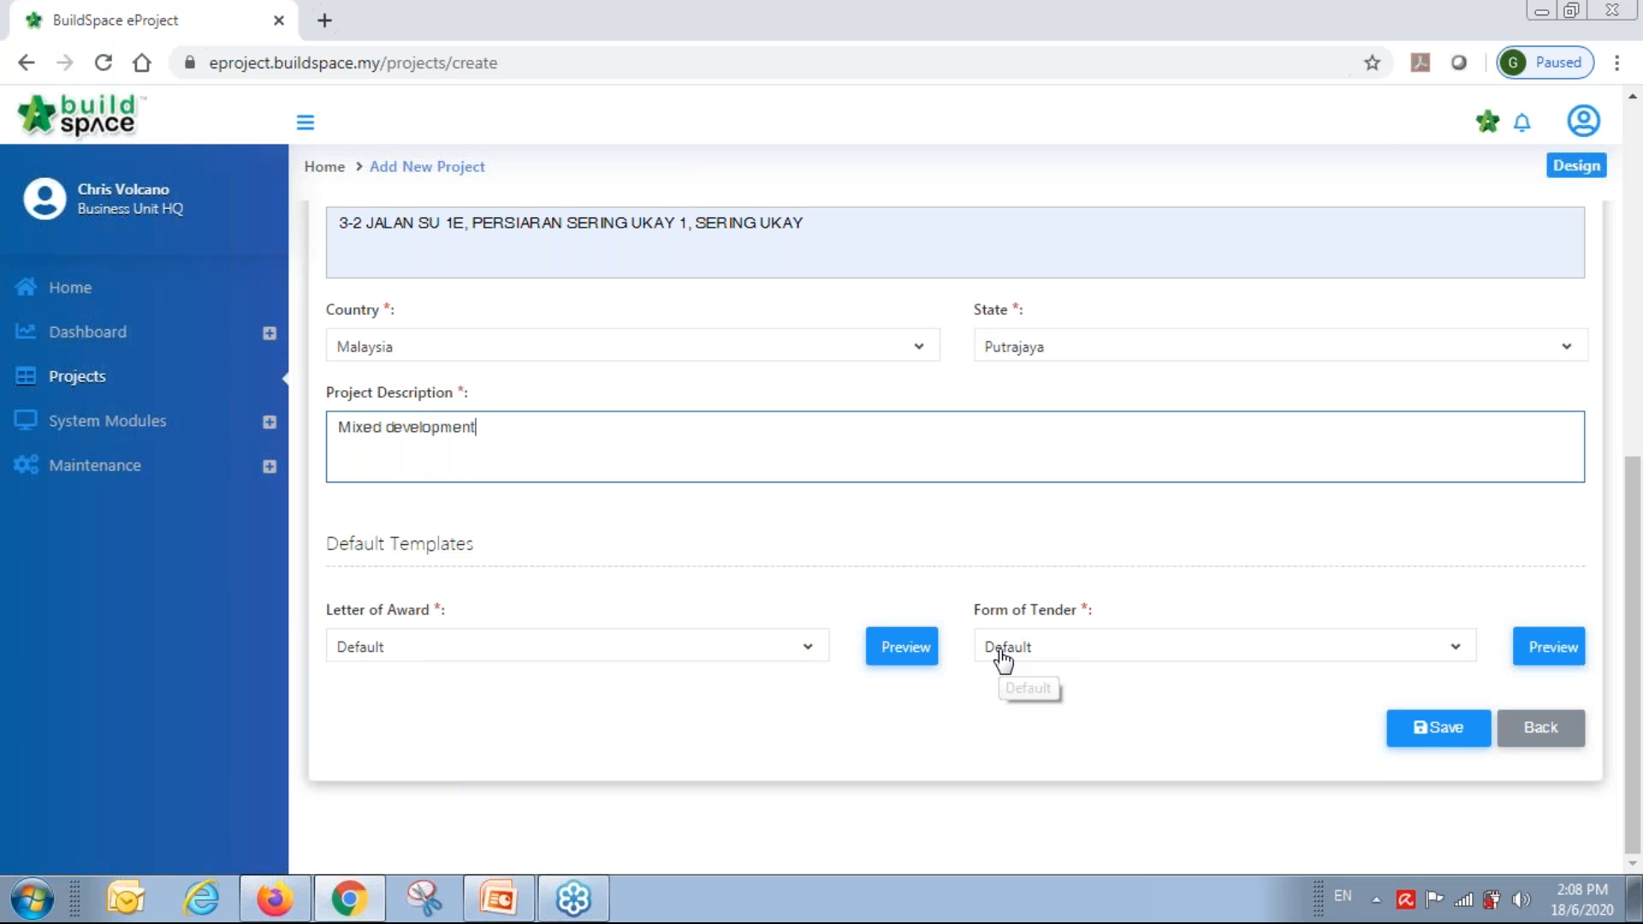
{"action": "left_click", "coordinate": [1455, 732]}
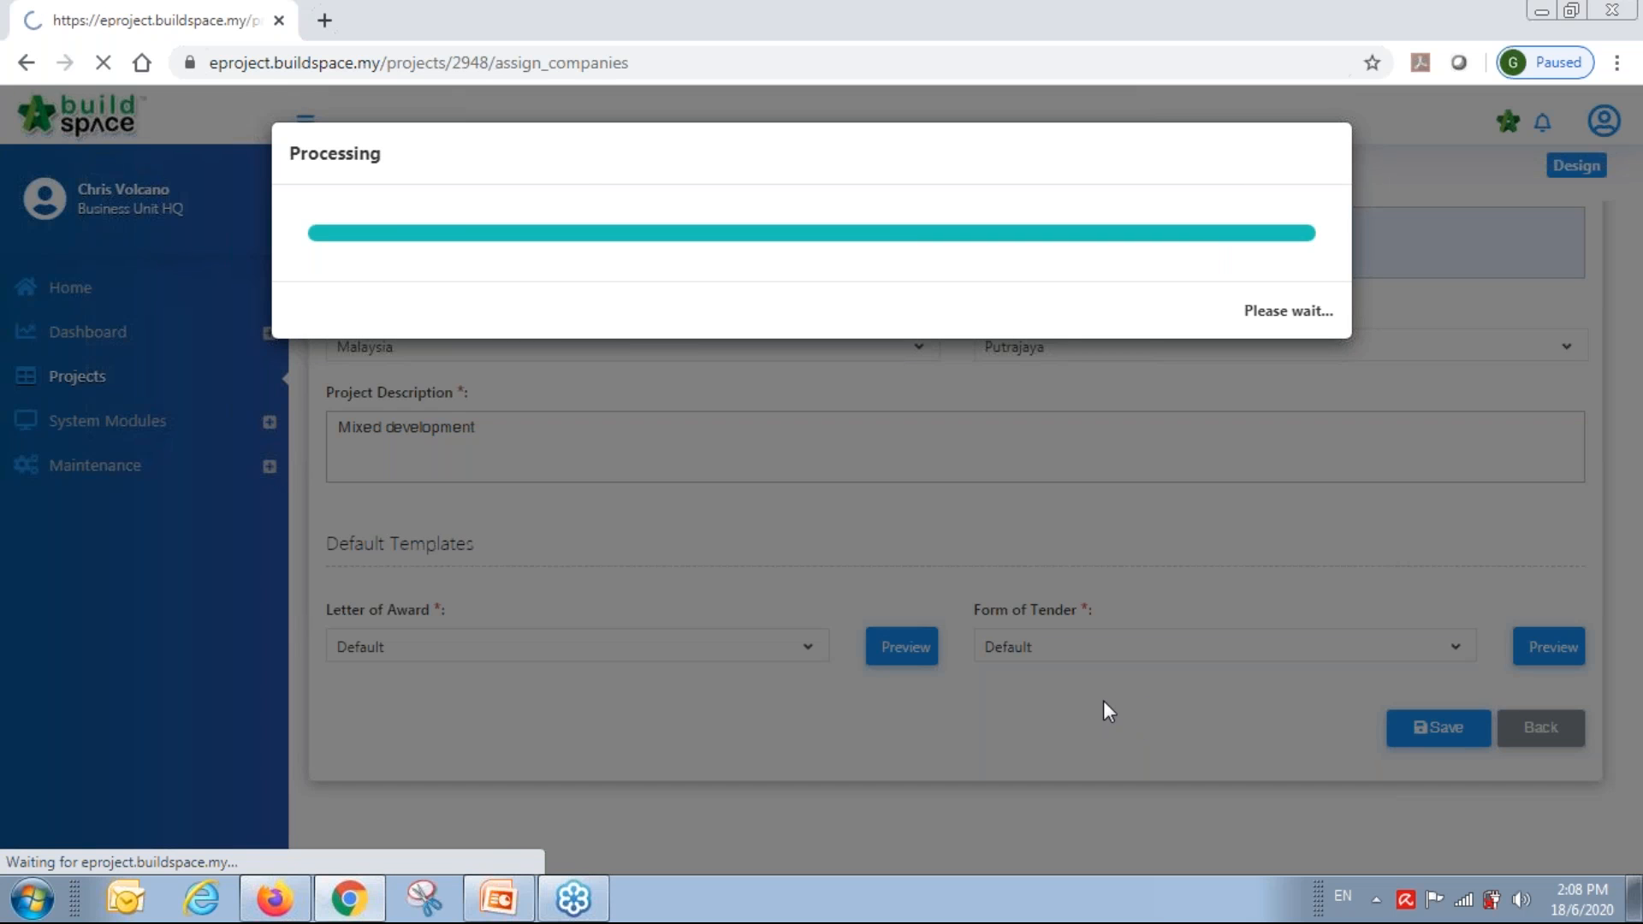
Assign QS Consultant 1 Sdn Bhd as QS Consultant, leaving Architect unset, and save.
{"action": "scroll", "coordinate": [850, 625], "scroll_direction": "down", "scroll_amount": 2}
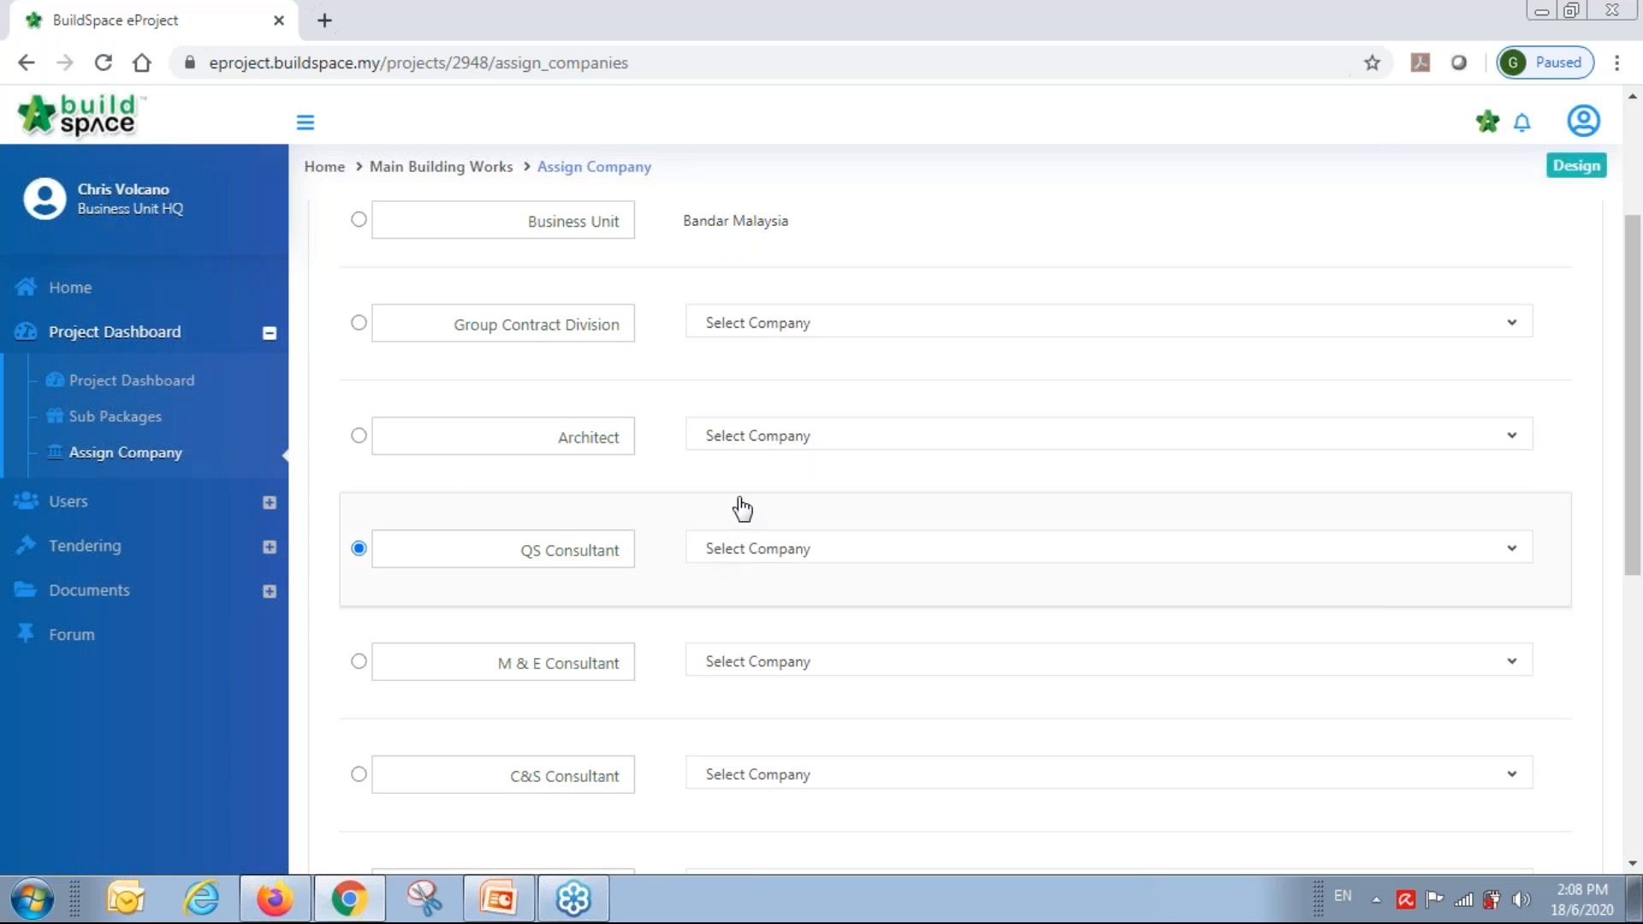
{"action": "left_click", "coordinate": [757, 441]}
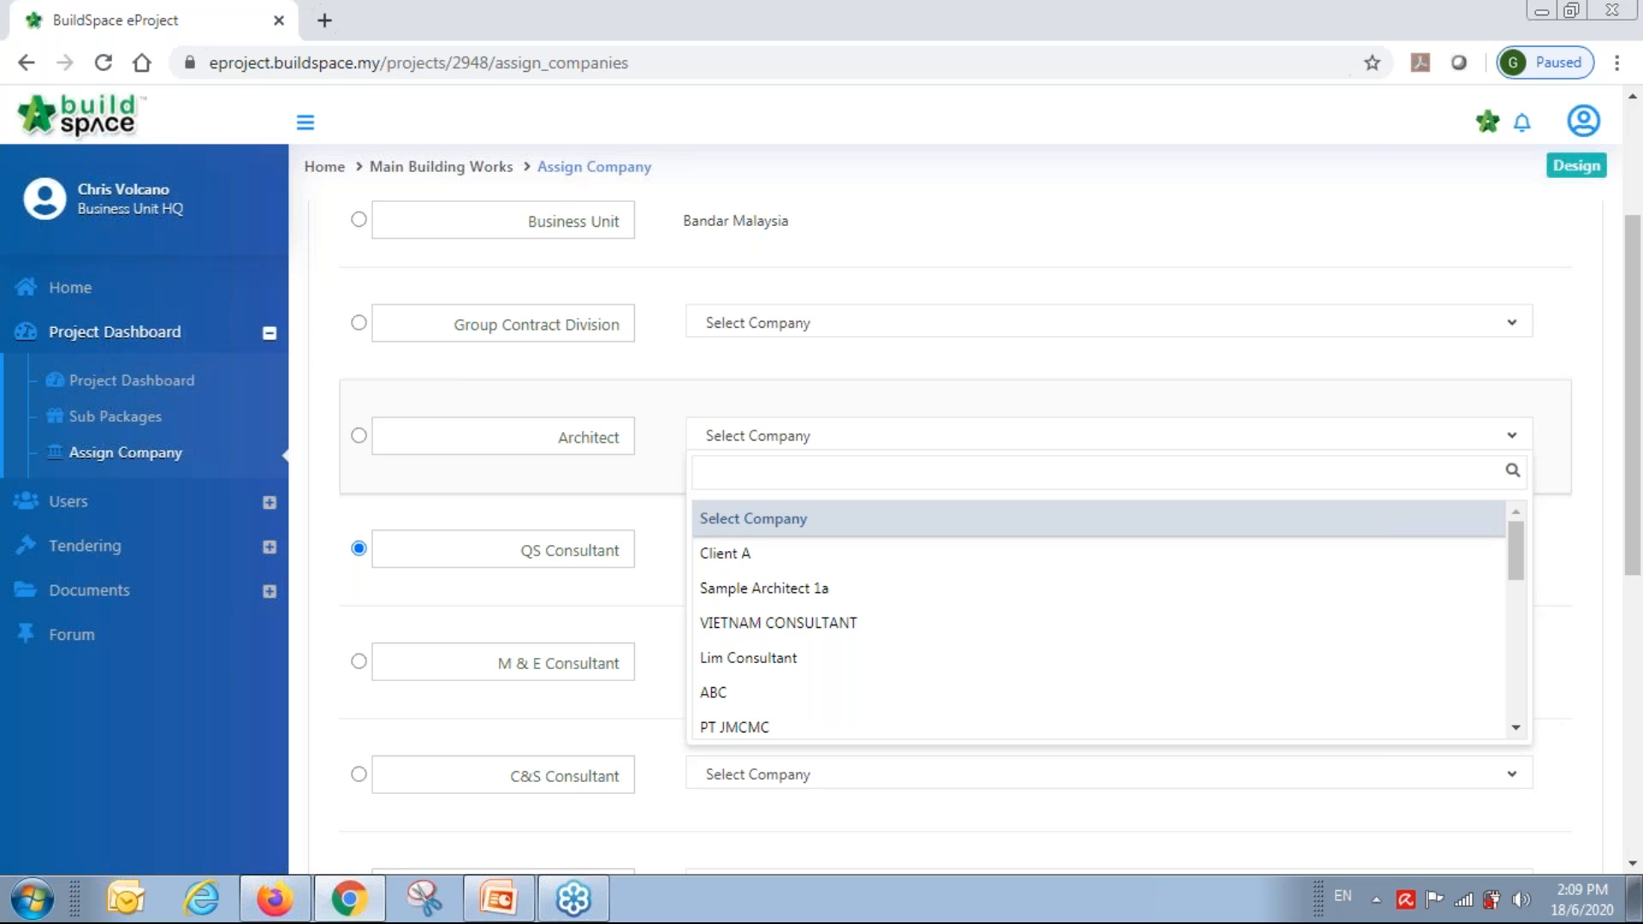
{"action": "left_click", "coordinate": [667, 534]}
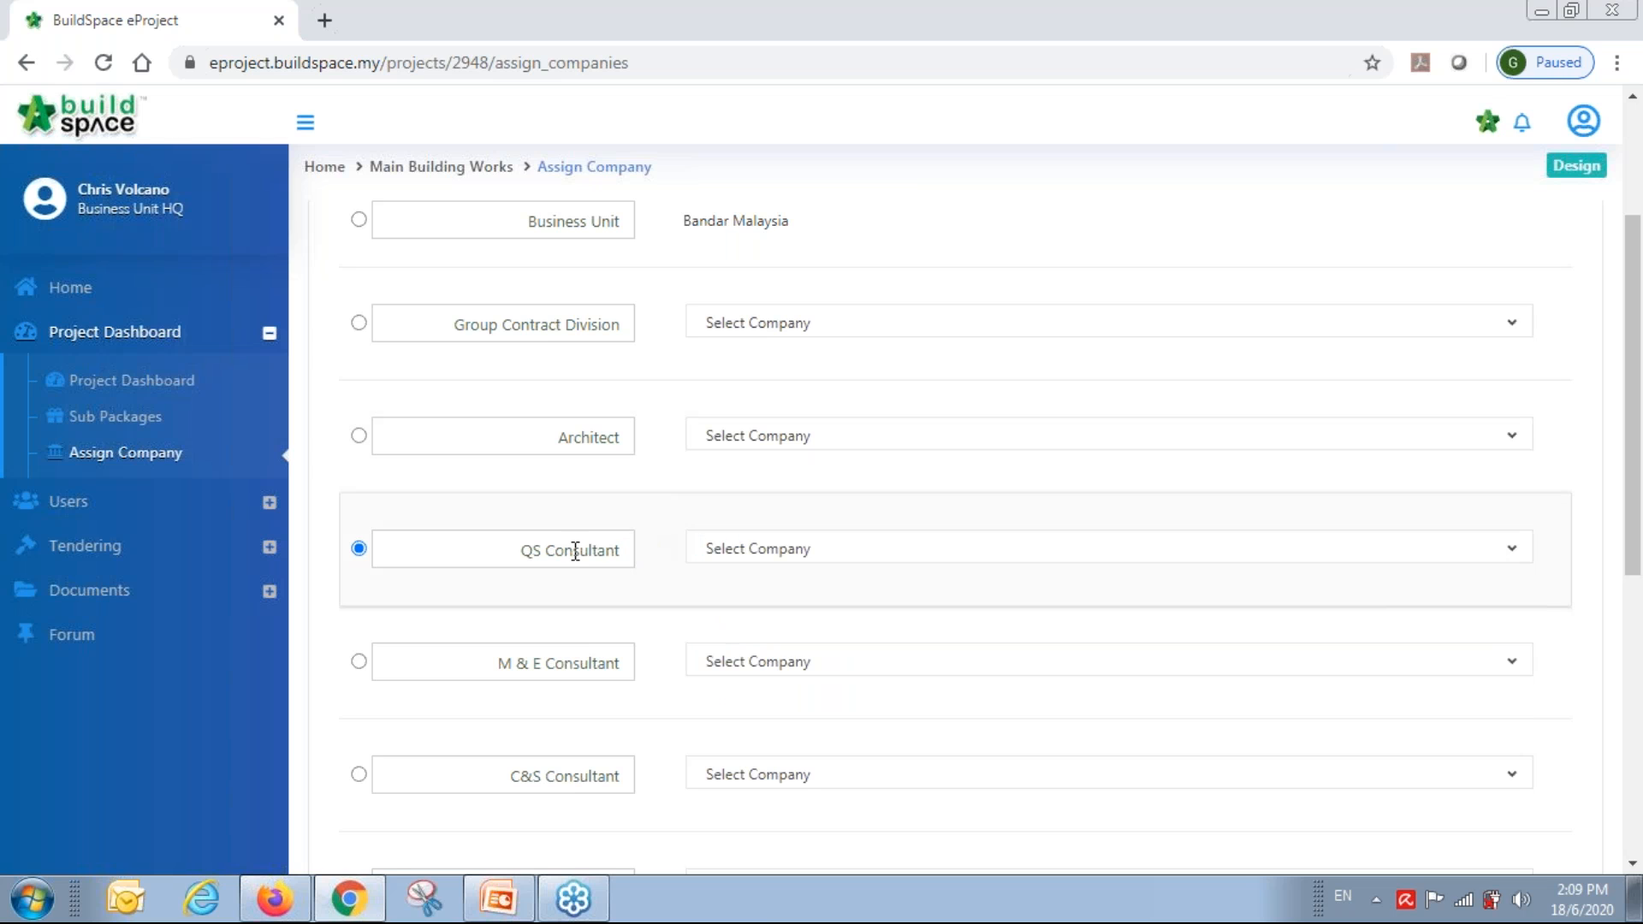
{"action": "left_click", "coordinate": [767, 558]}
{"action": "type", "text": "qs"}
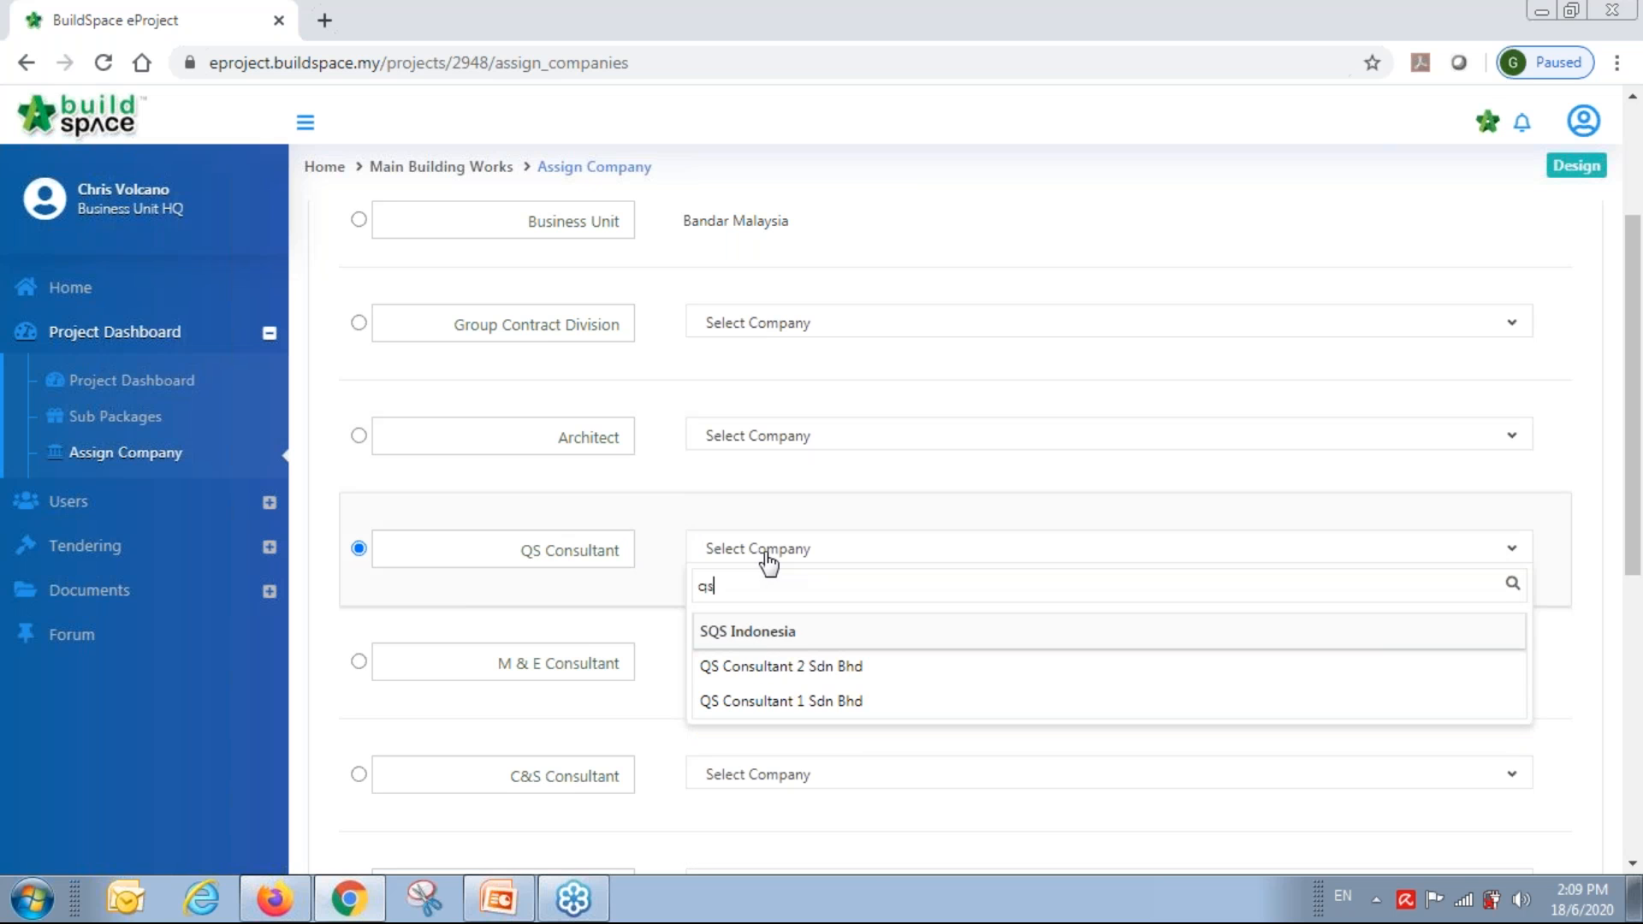
{"action": "left_click", "coordinate": [781, 699]}
{"action": "scroll", "coordinate": [1119, 657], "scroll_direction": "down", "scroll_amount": 5}
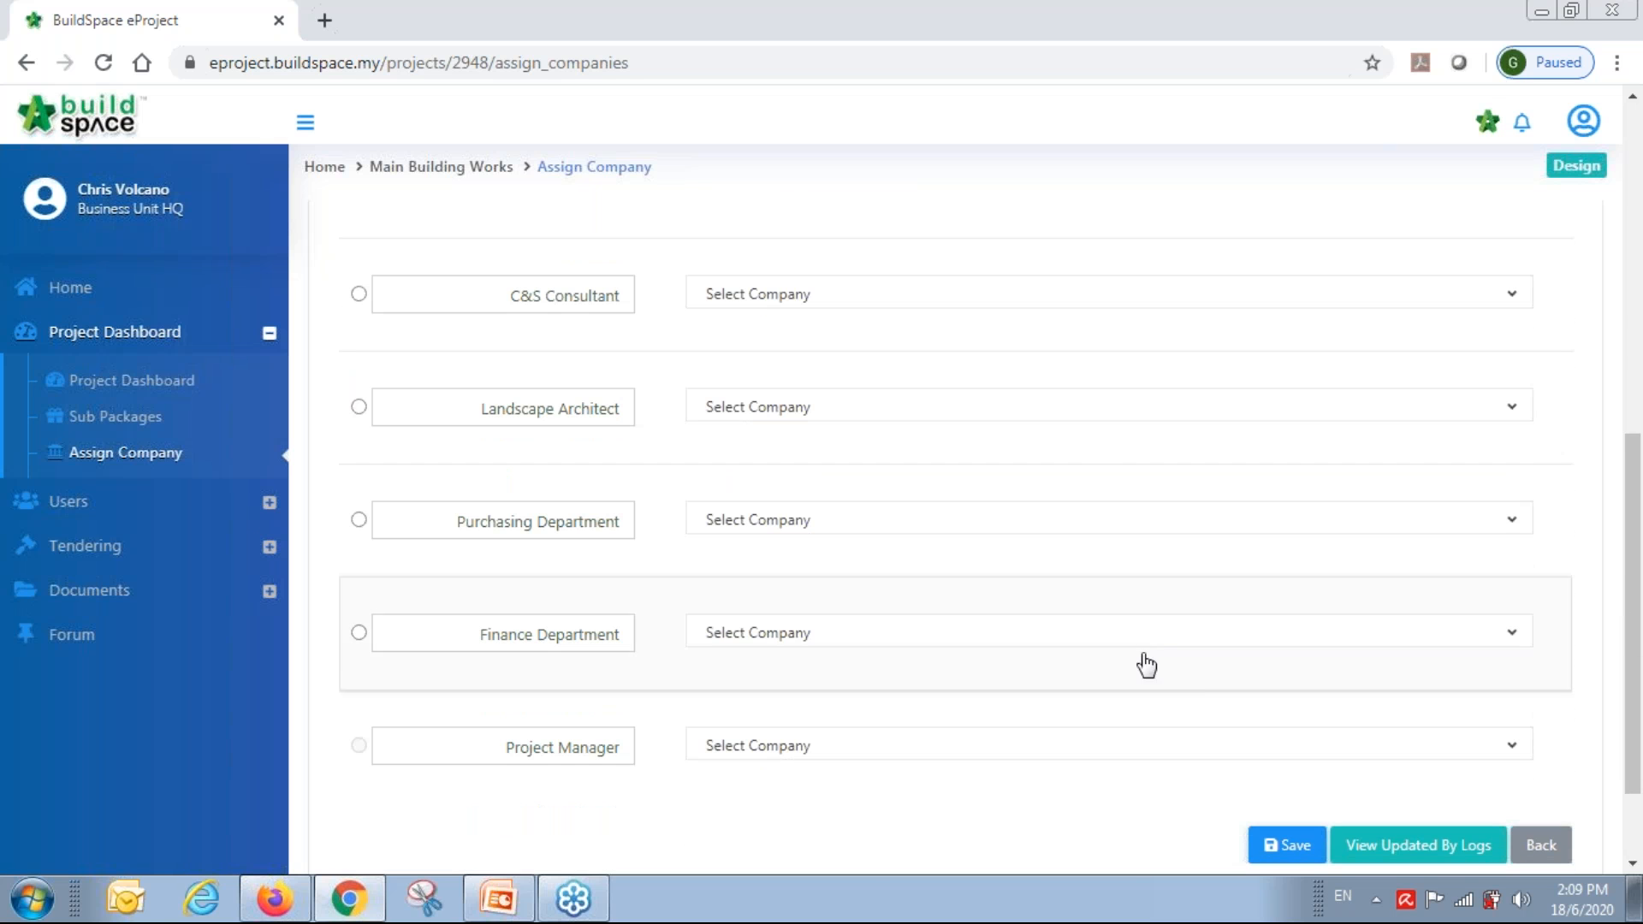
{"action": "left_click", "coordinate": [1284, 845]}
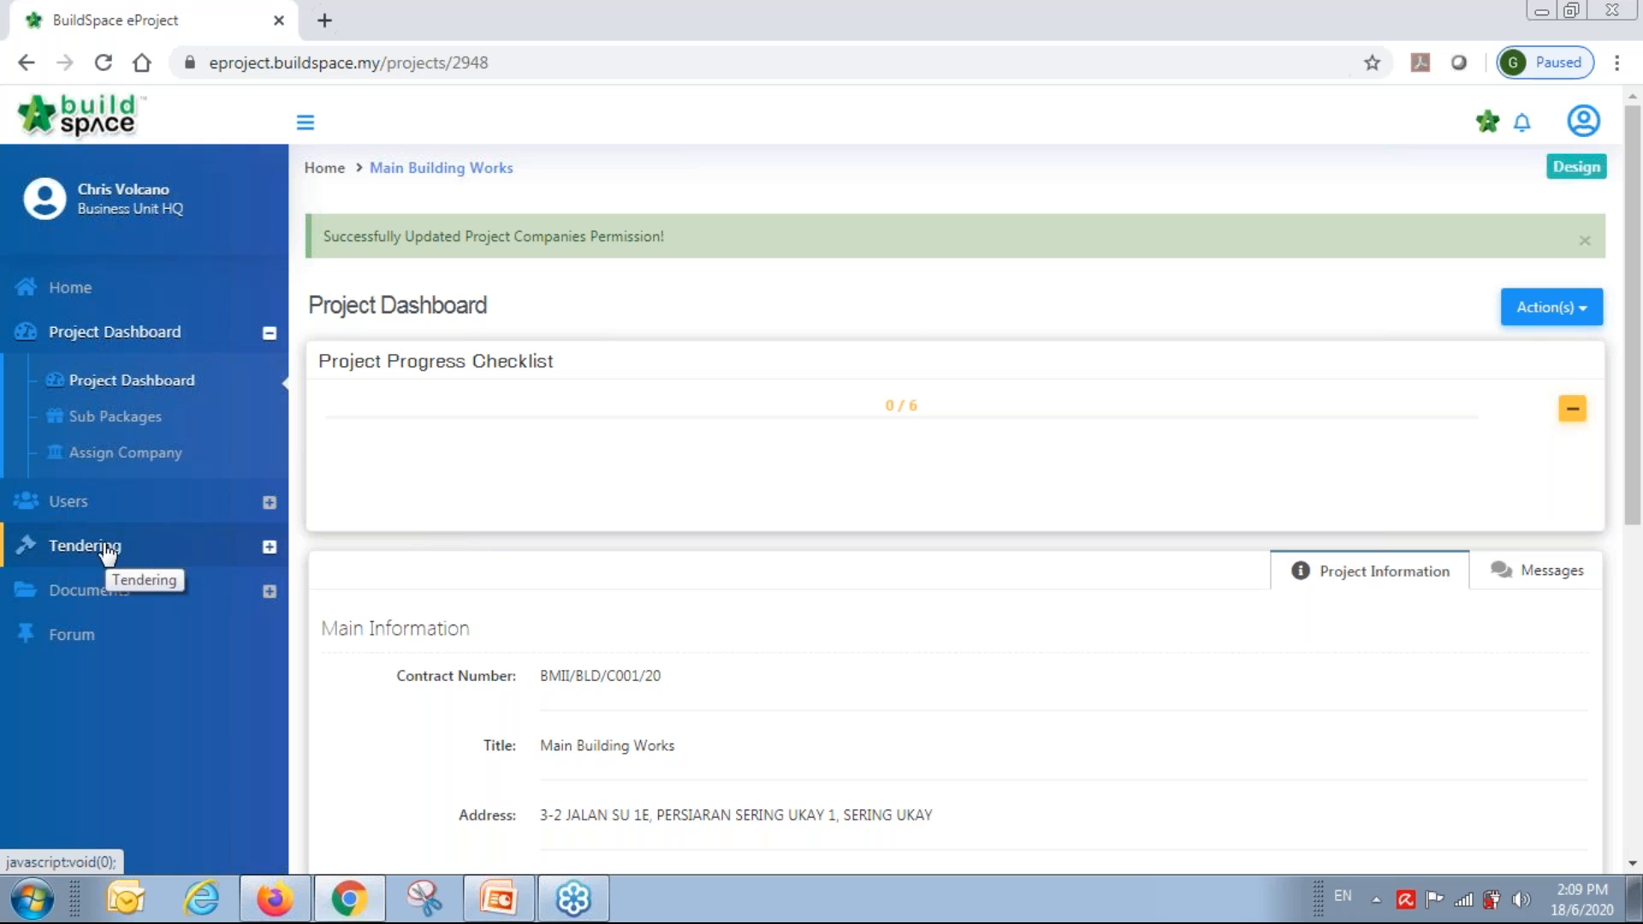
Expand the progress checklist and view the 'Rec. of Tenderer' form submitted item.
{"action": "left_click", "coordinate": [1572, 409]}
{"action": "scroll", "coordinate": [880, 433], "scroll_direction": "down", "scroll_amount": 1}
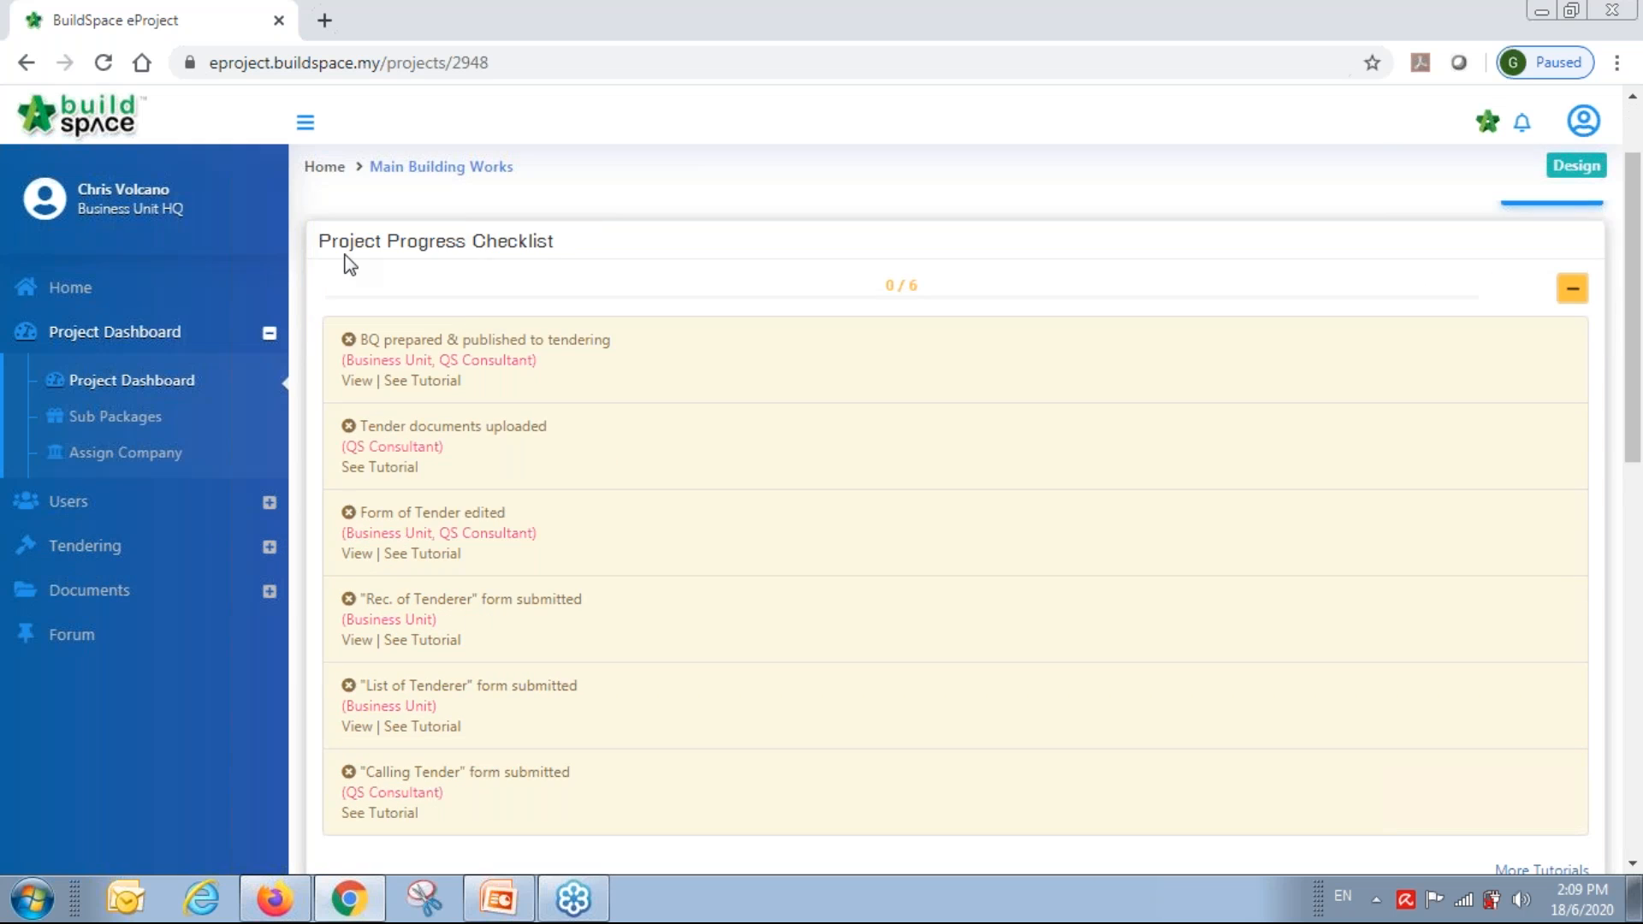
{"action": "scroll", "coordinate": [1023, 336], "scroll_direction": "down", "scroll_amount": 2}
{"action": "scroll", "coordinate": [1019, 326], "scroll_direction": "up", "scroll_amount": 2}
{"action": "scroll", "coordinate": [506, 552], "scroll_direction": "down", "scroll_amount": 3}
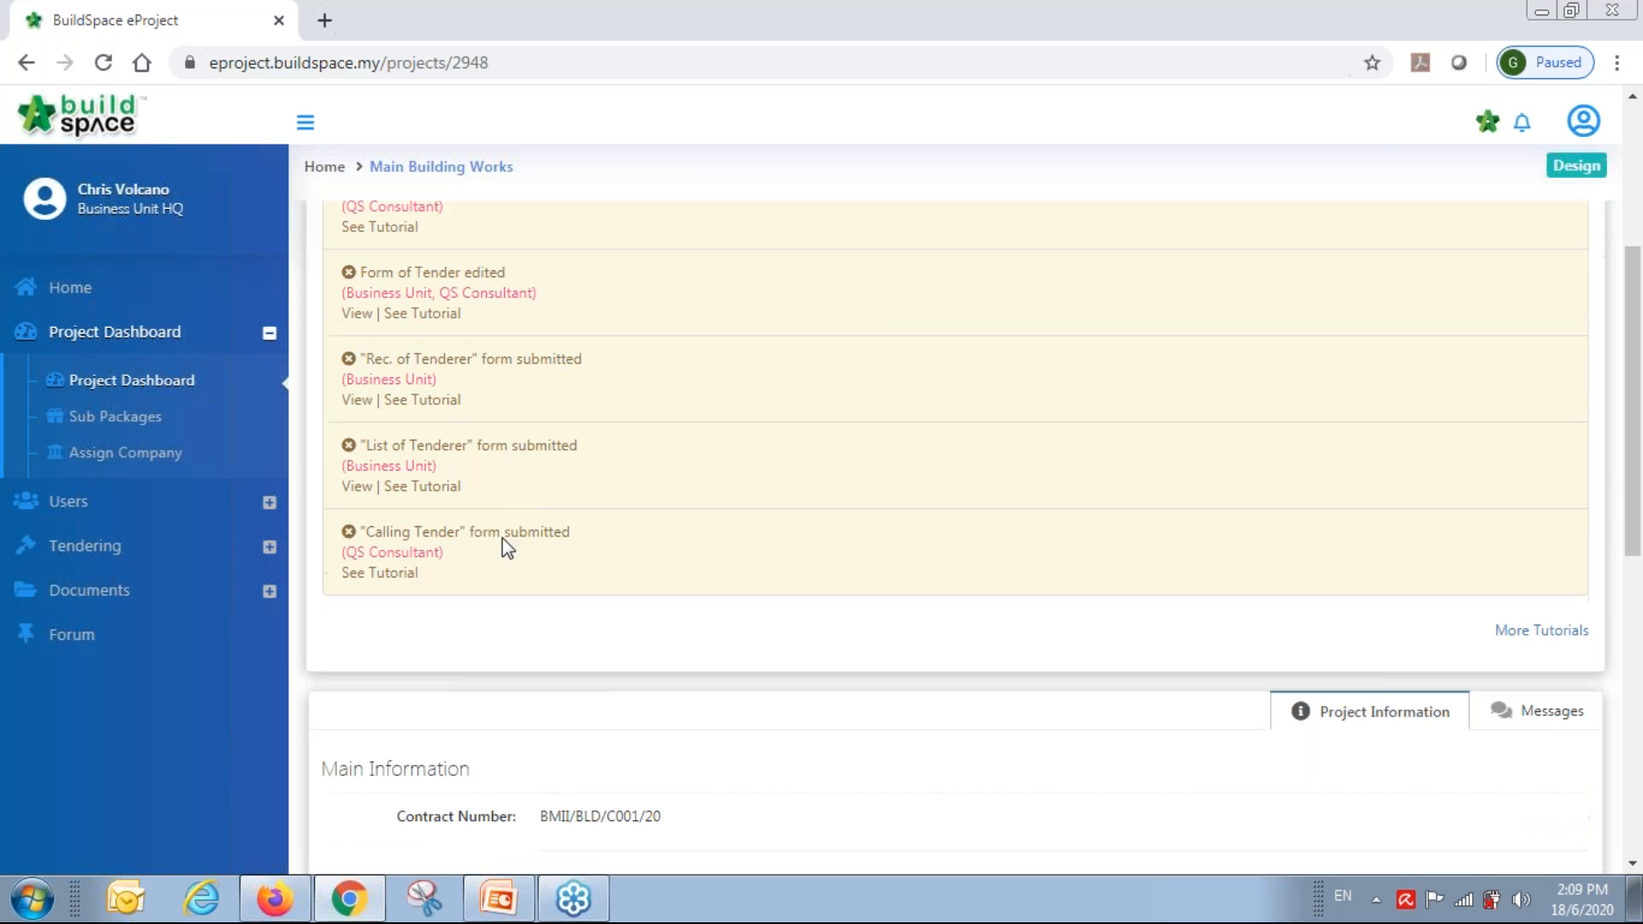
{"action": "left_click", "coordinate": [360, 409]}
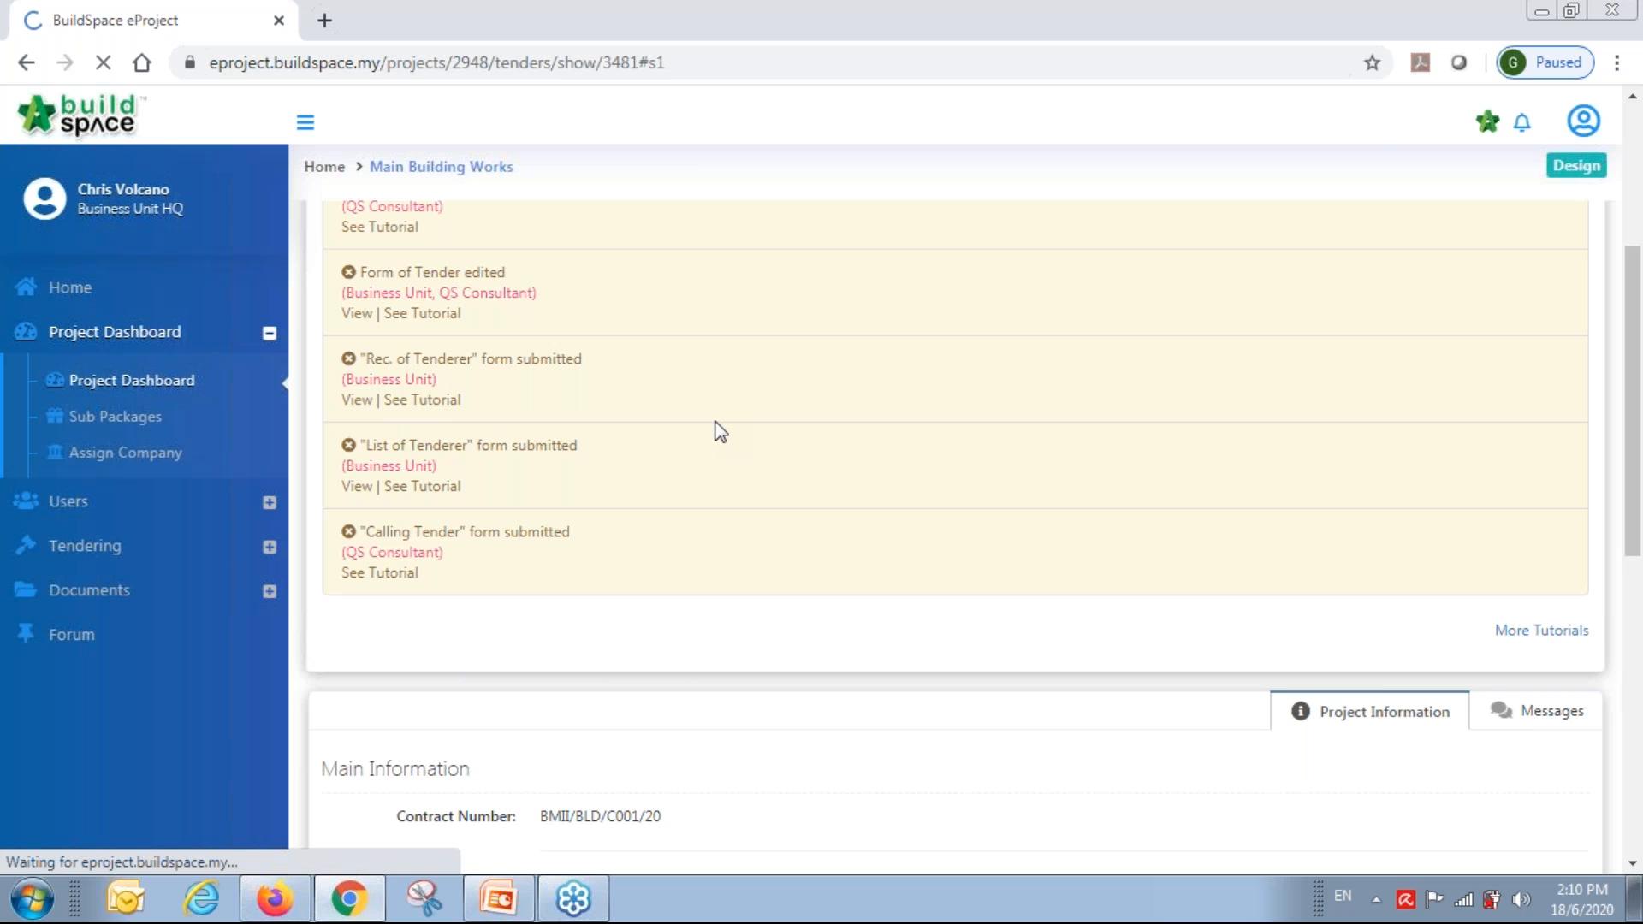
Set the tender calling date to 18-Jun-2020 10:00 AM and closing time to 03:00 PM.
{"action": "scroll", "coordinate": [764, 482], "scroll_direction": "up", "scroll_amount": 3}
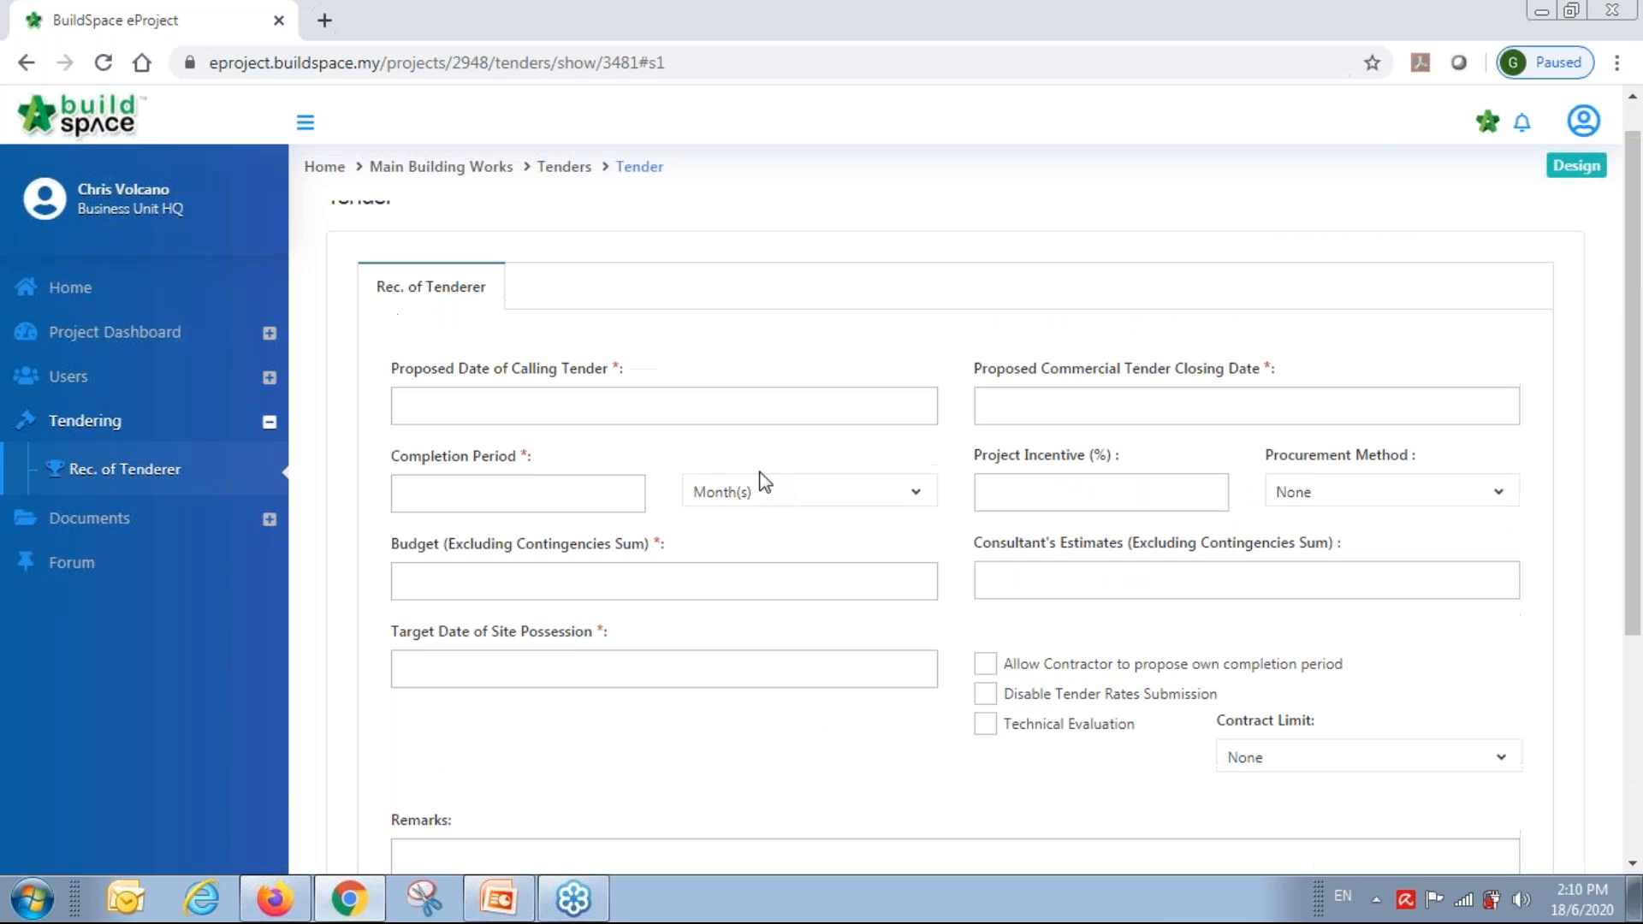
{"action": "left_click", "coordinate": [564, 407]}
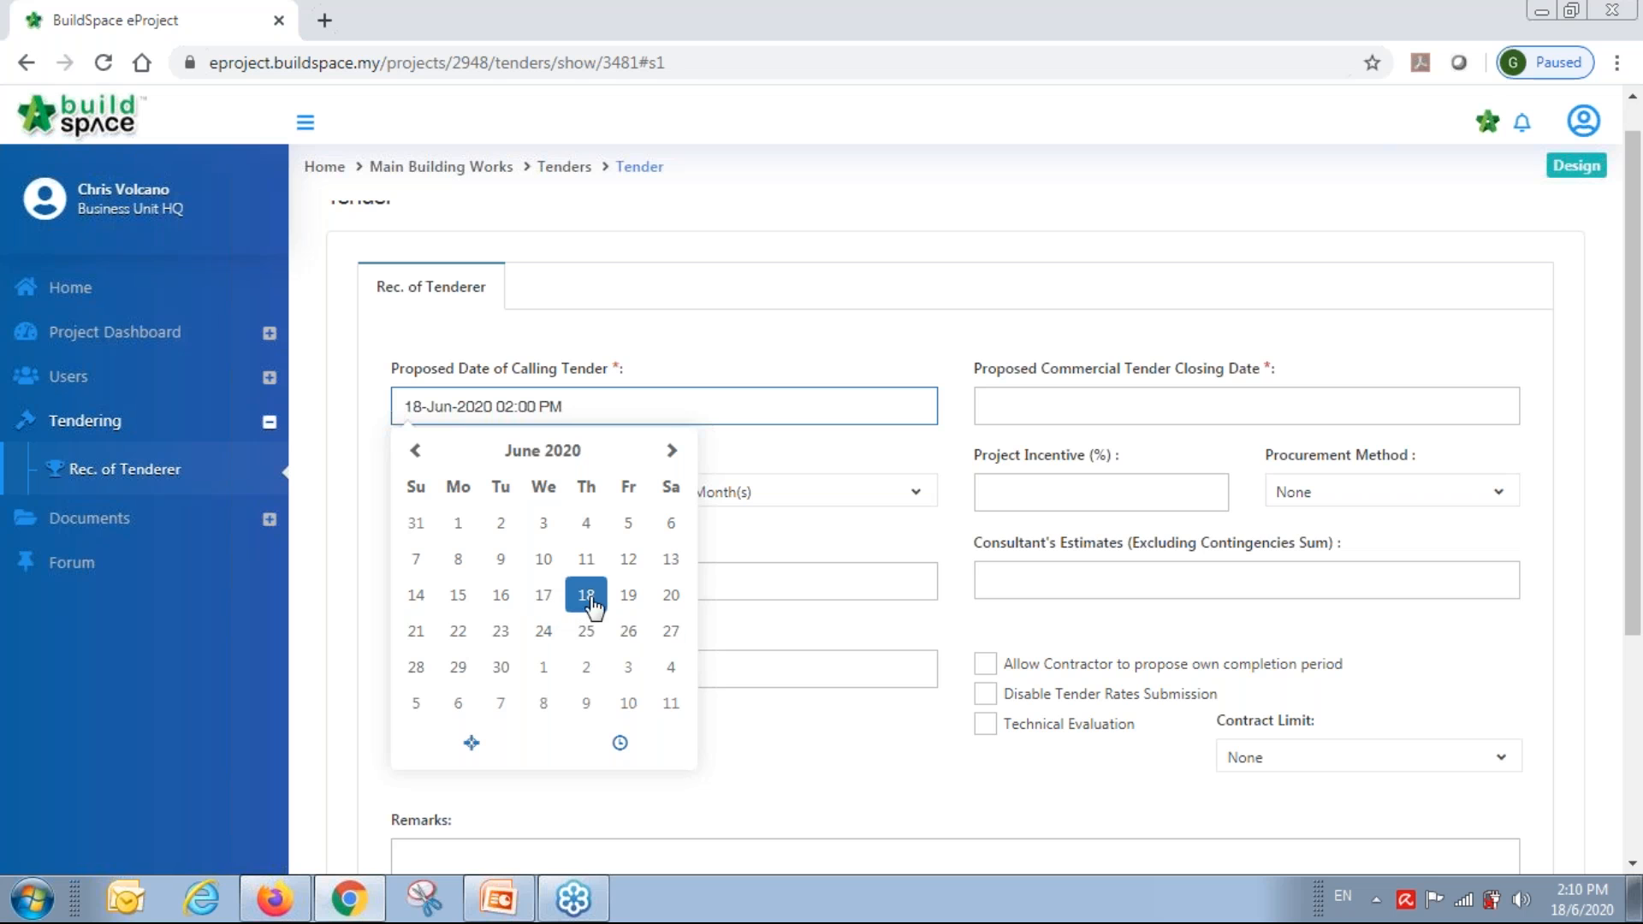
{"action": "left_click", "coordinate": [621, 743]}
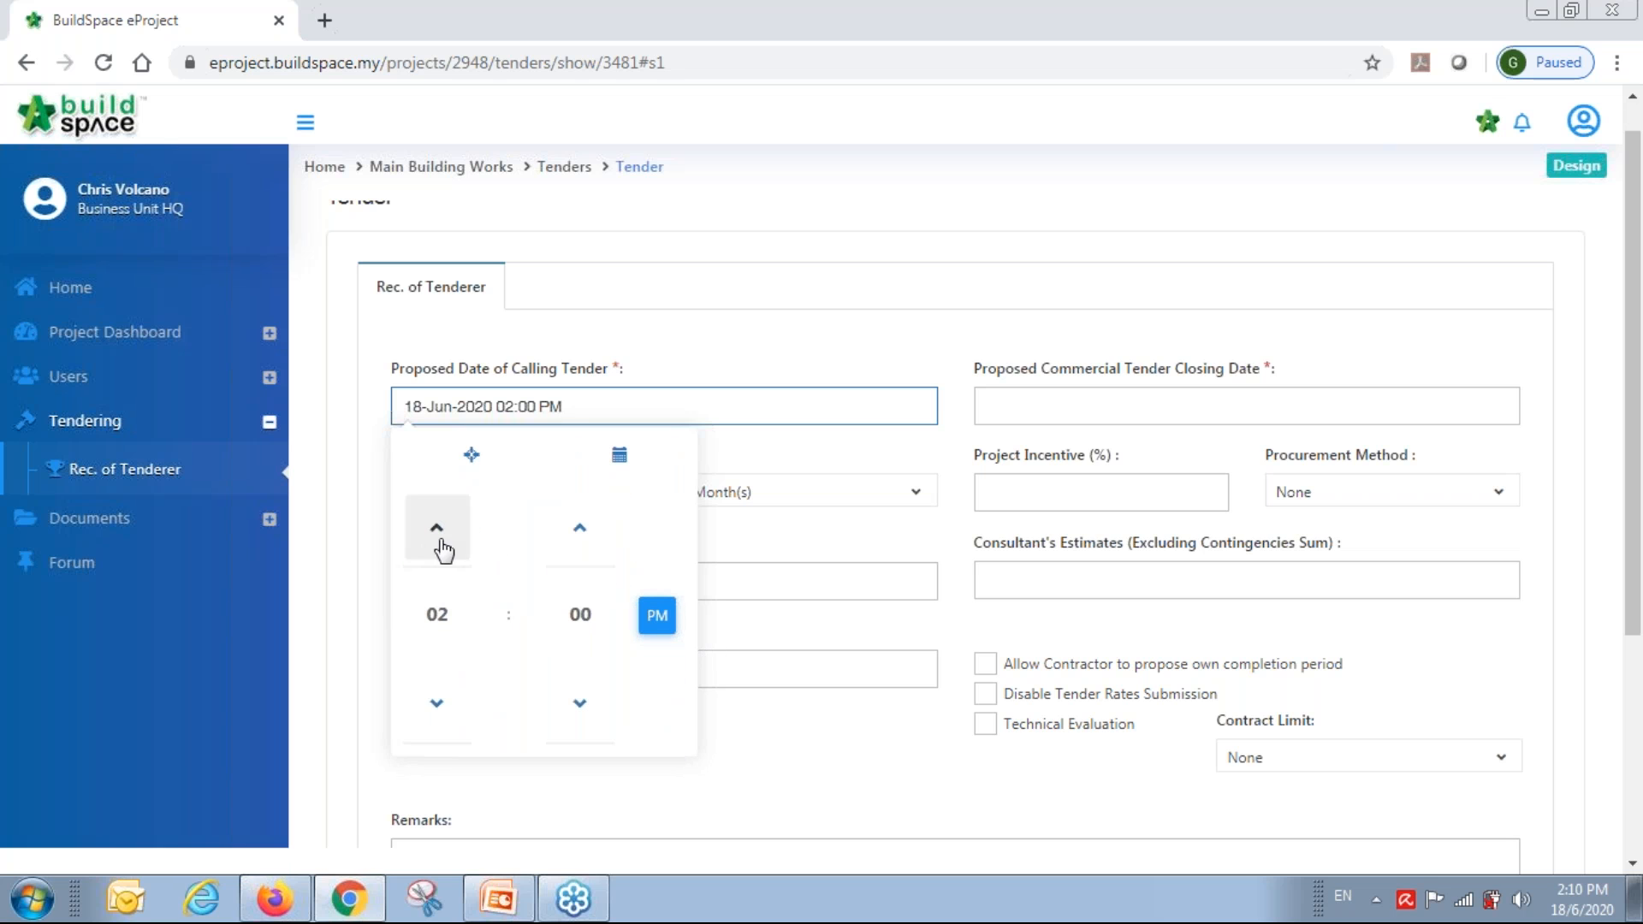
{"action": "left_click", "coordinate": [438, 704]}
{"action": "left_click", "coordinate": [441, 710]}
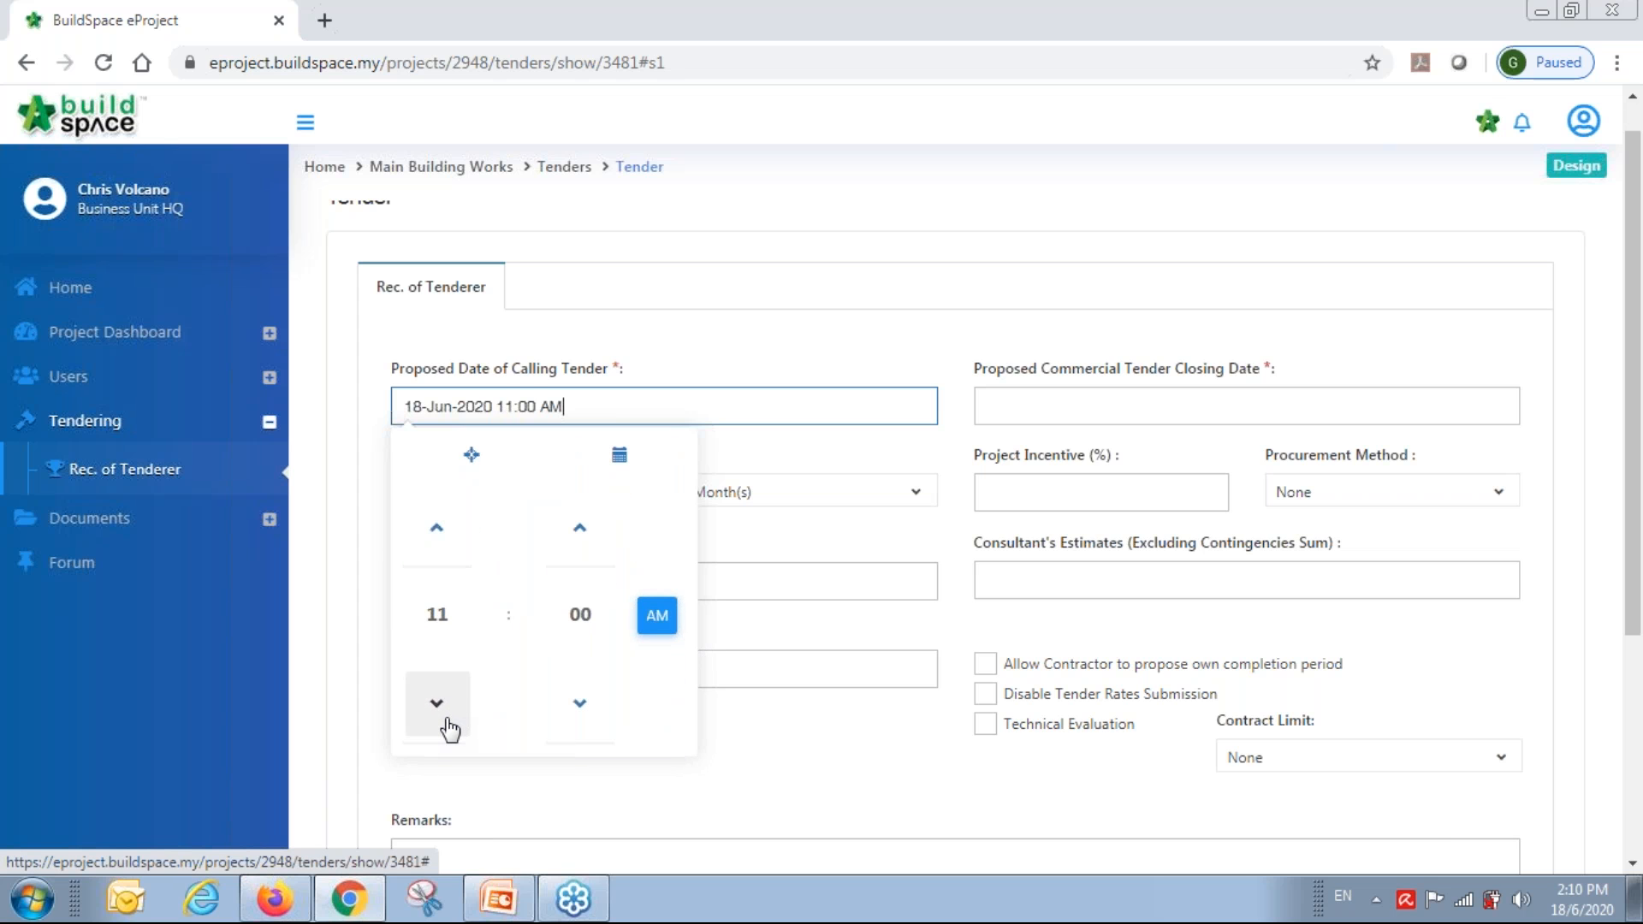
{"action": "left_click", "coordinate": [441, 710]}
{"action": "left_click", "coordinate": [845, 768]}
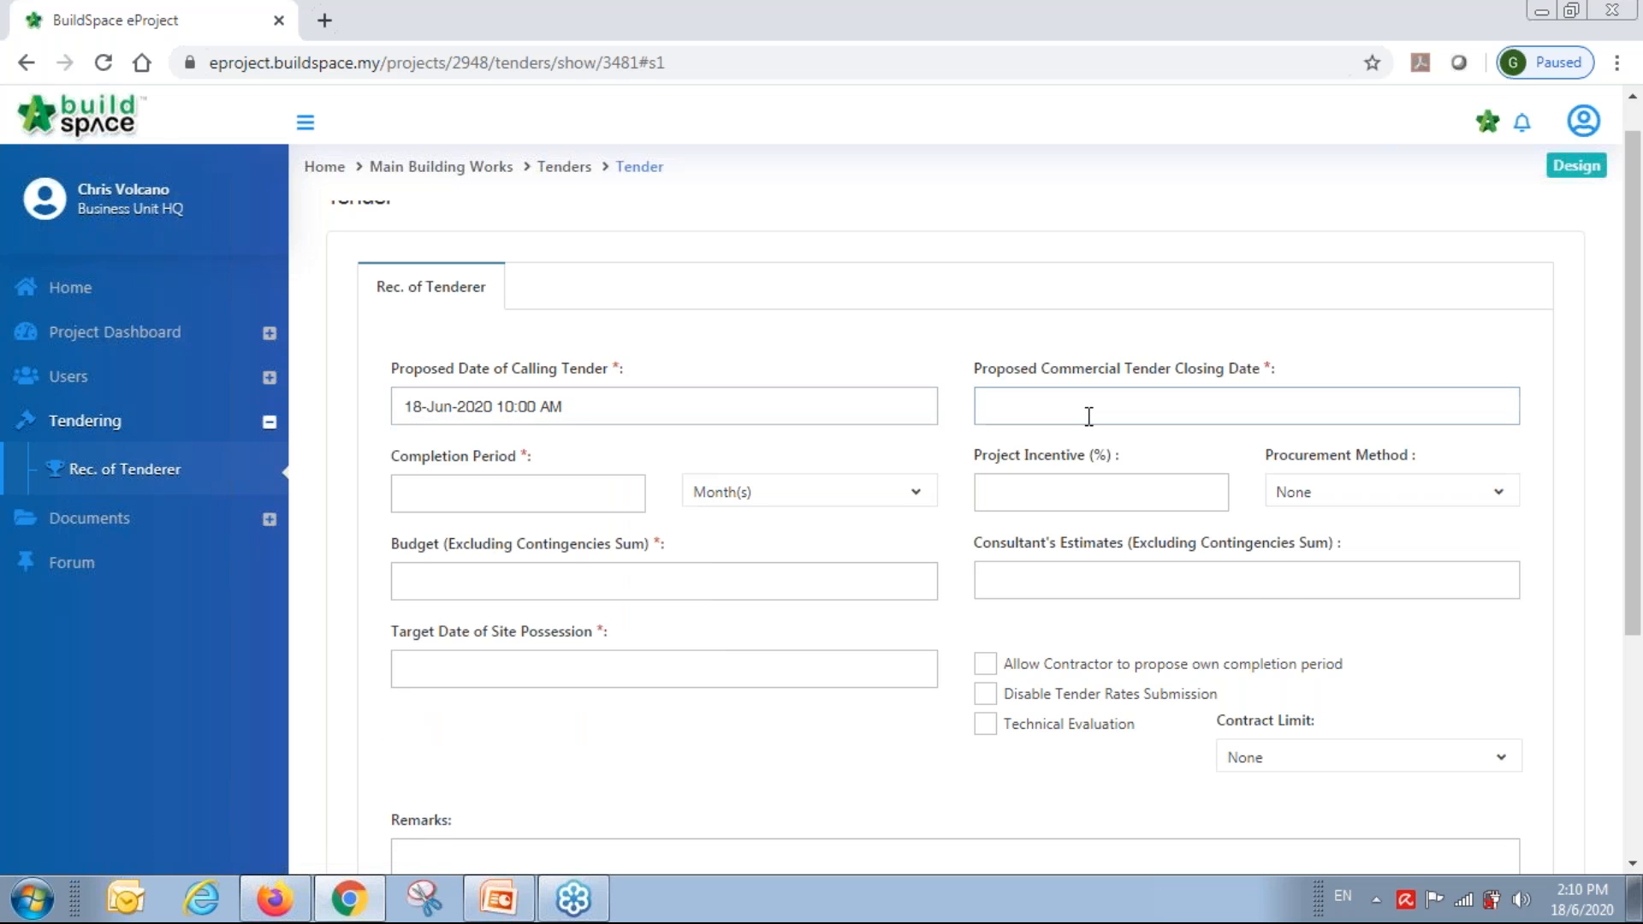
{"action": "left_click", "coordinate": [1089, 414]}
{"action": "left_click", "coordinate": [1198, 741]}
{"action": "left_click", "coordinate": [1019, 527]}
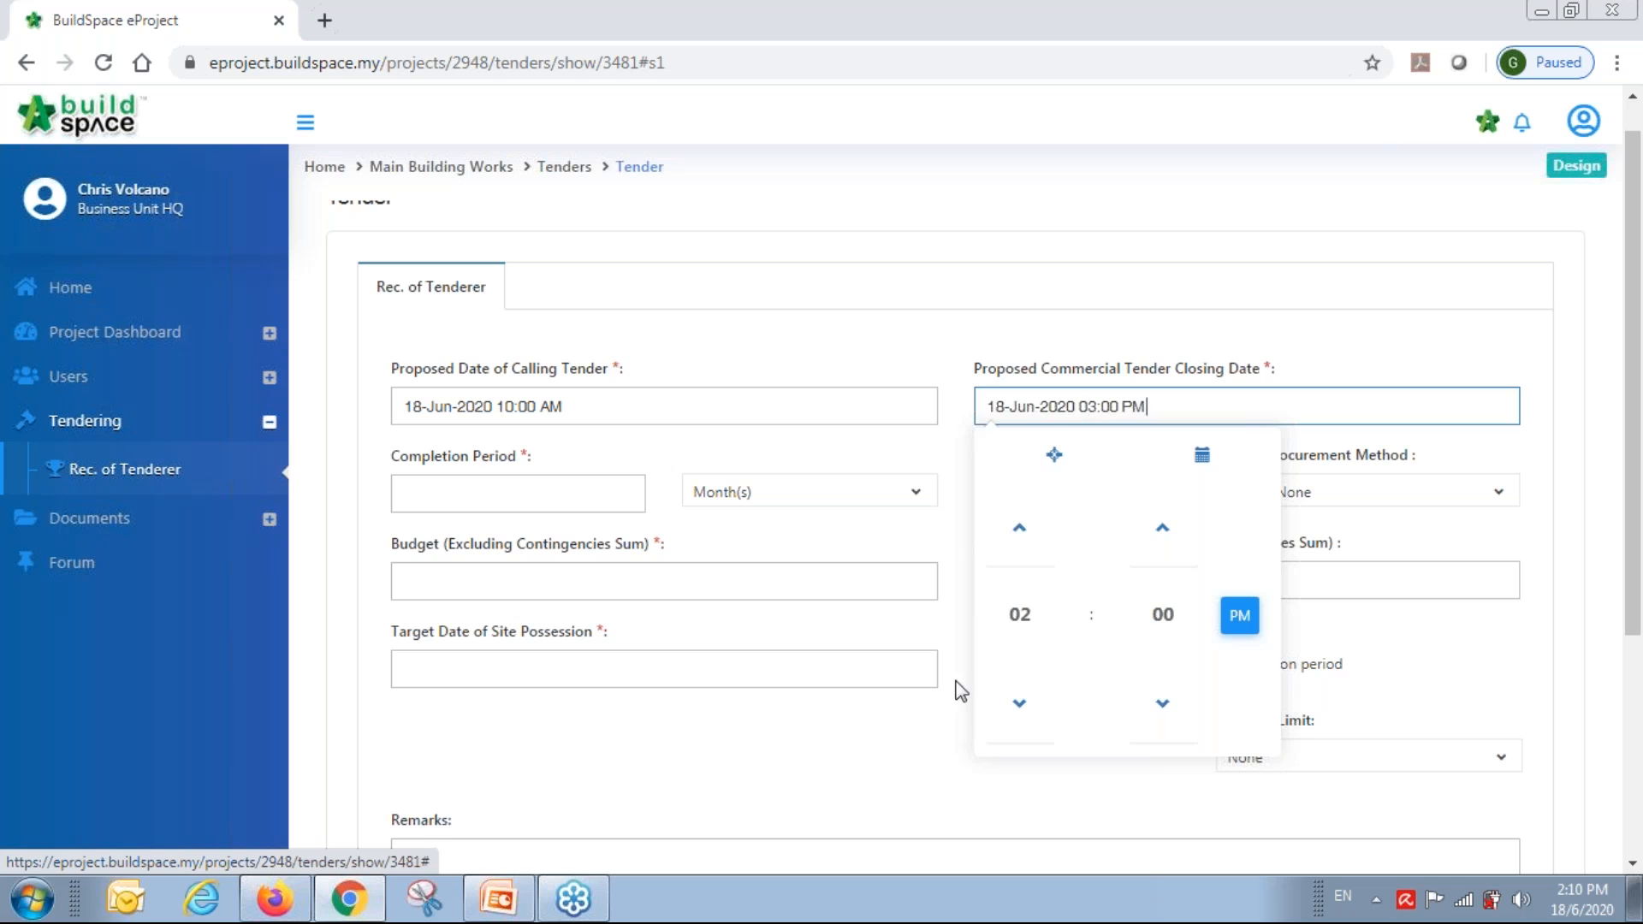
{"action": "left_click", "coordinate": [851, 775]}
Set the completion period to 12 Month(s) and keep the procurement method as None.
{"action": "left_click", "coordinate": [433, 488]}
{"action": "type", "text": "12"}
{"action": "left_click", "coordinate": [567, 463]}
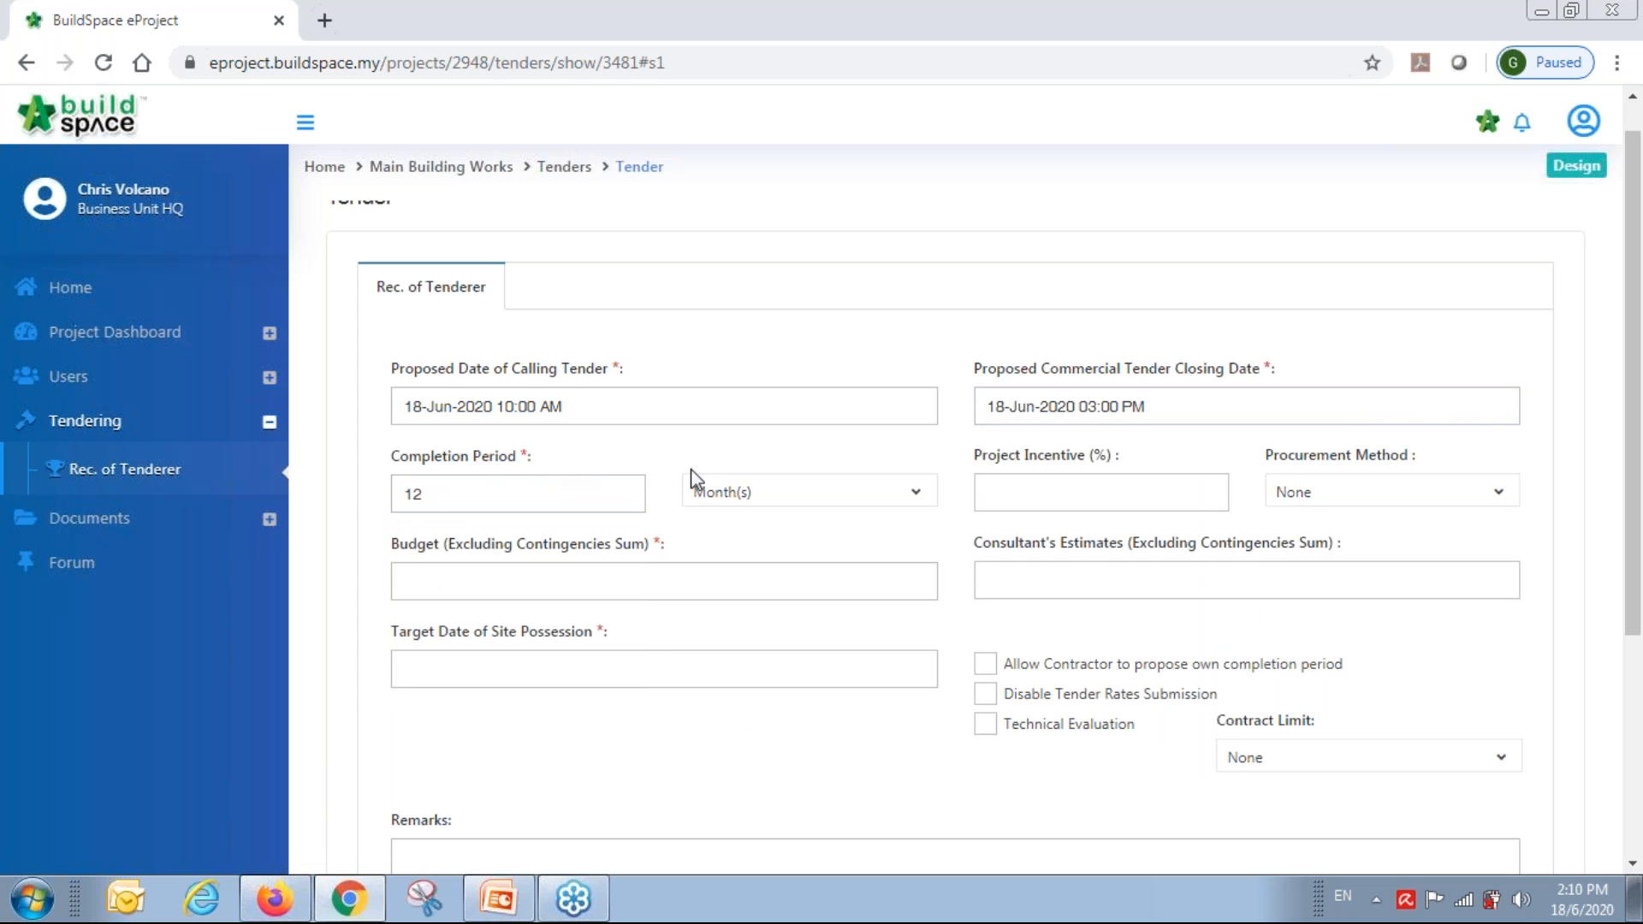
{"action": "left_click", "coordinate": [729, 495]}
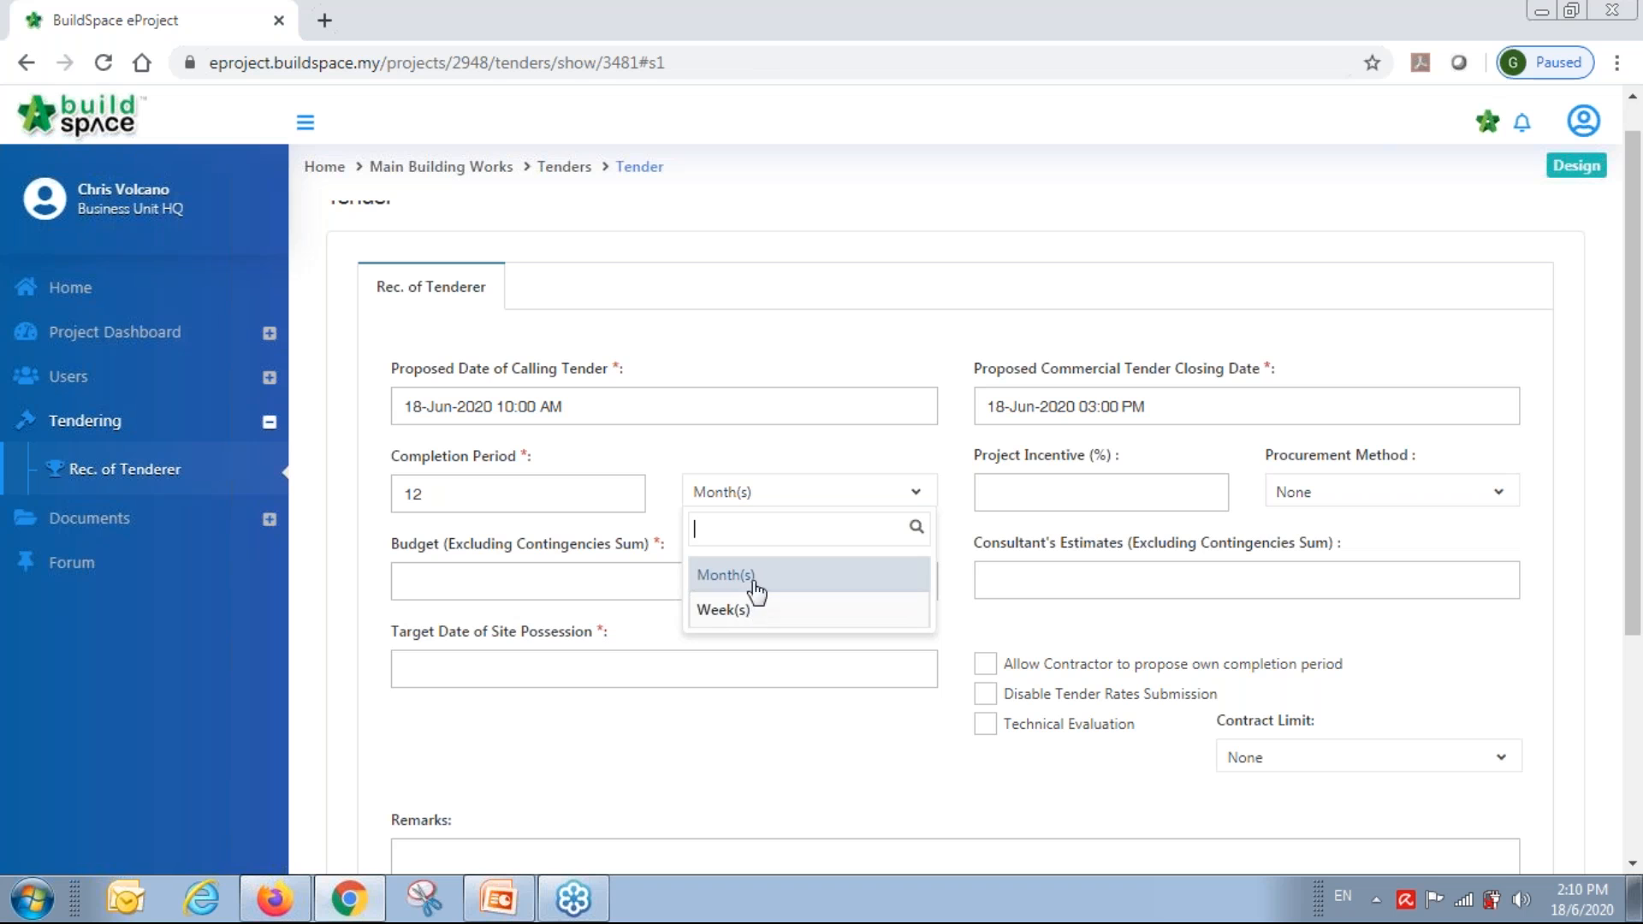
{"action": "left_click", "coordinate": [779, 450]}
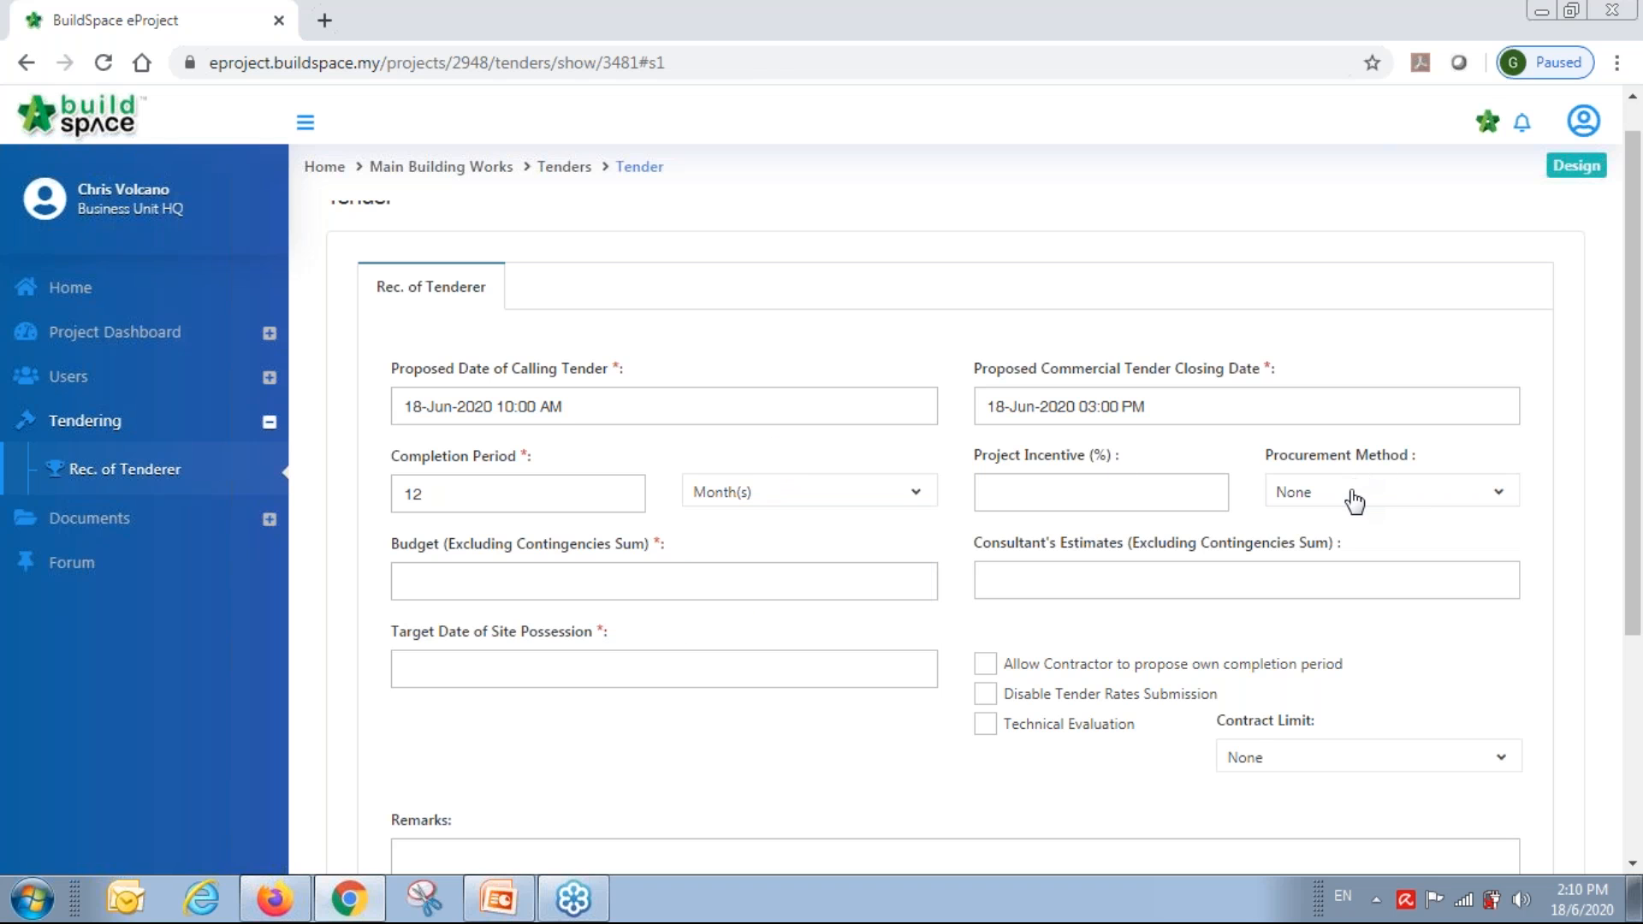
{"action": "left_click", "coordinate": [1355, 496]}
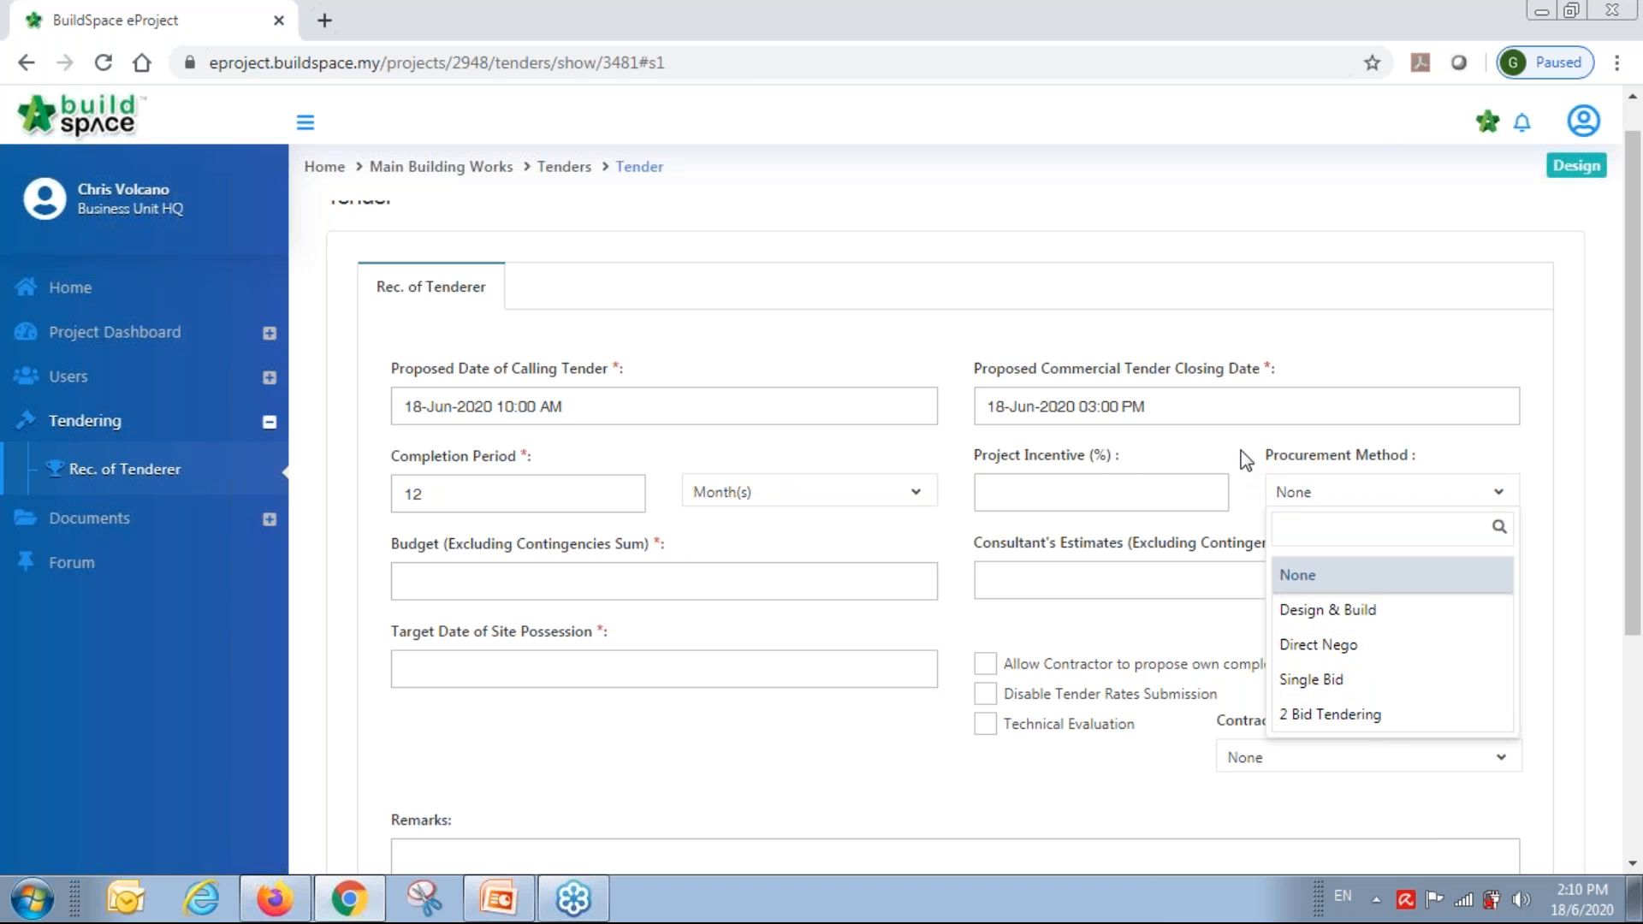
{"action": "left_click", "coordinate": [1203, 453]}
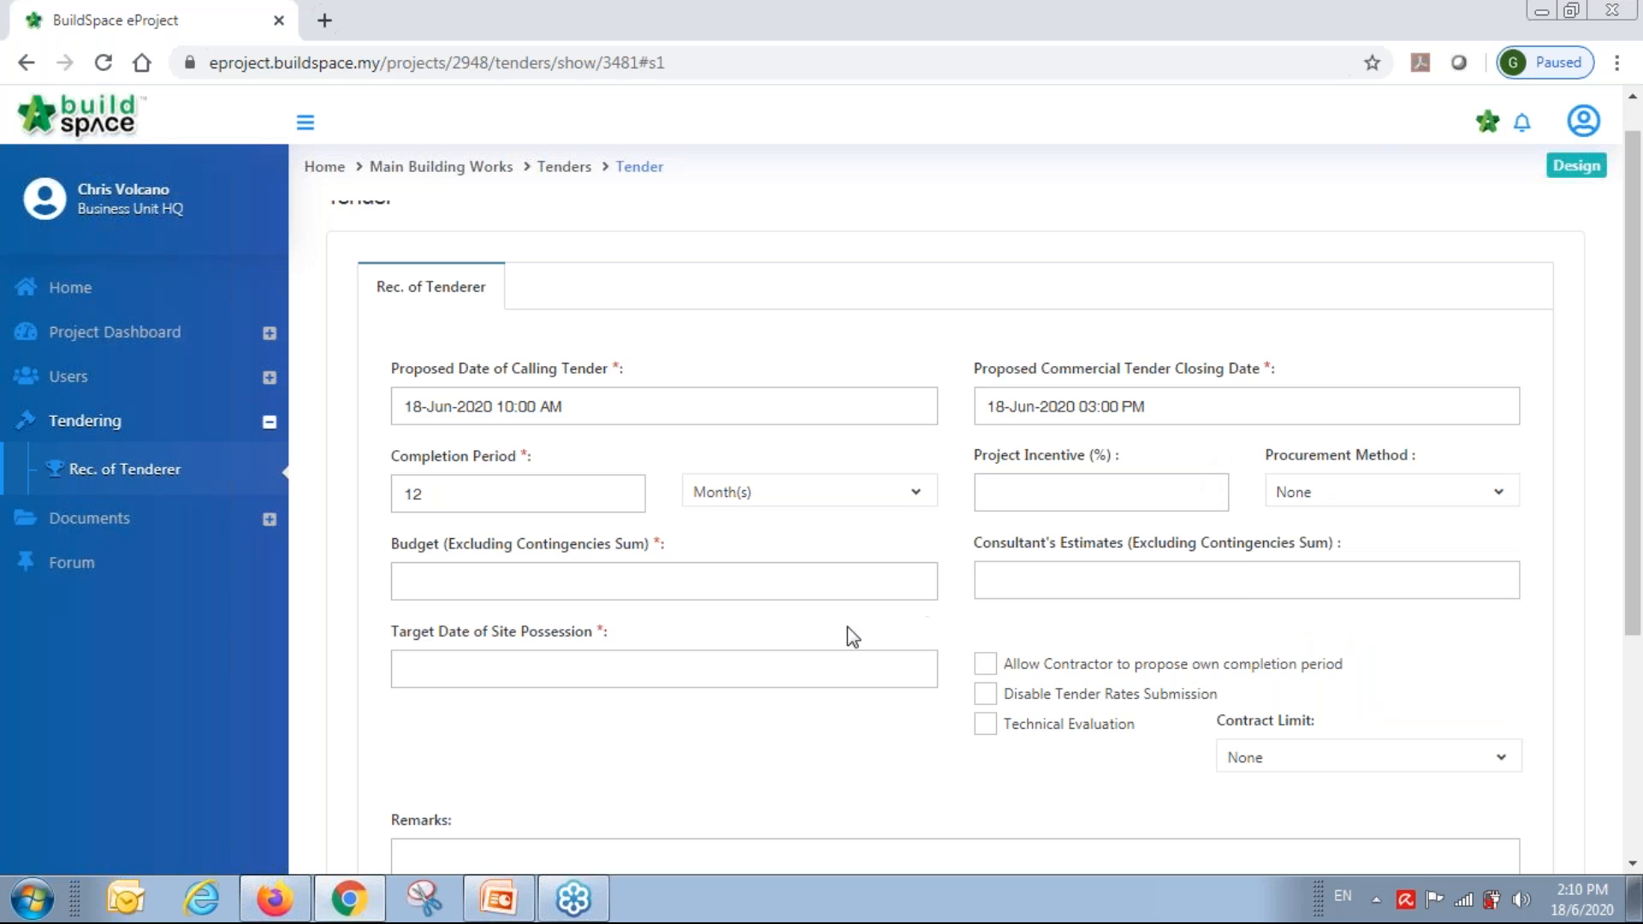
Enter budget 10000000 and target site possession date 29-Dec-2020.
{"action": "left_click", "coordinate": [551, 582]}
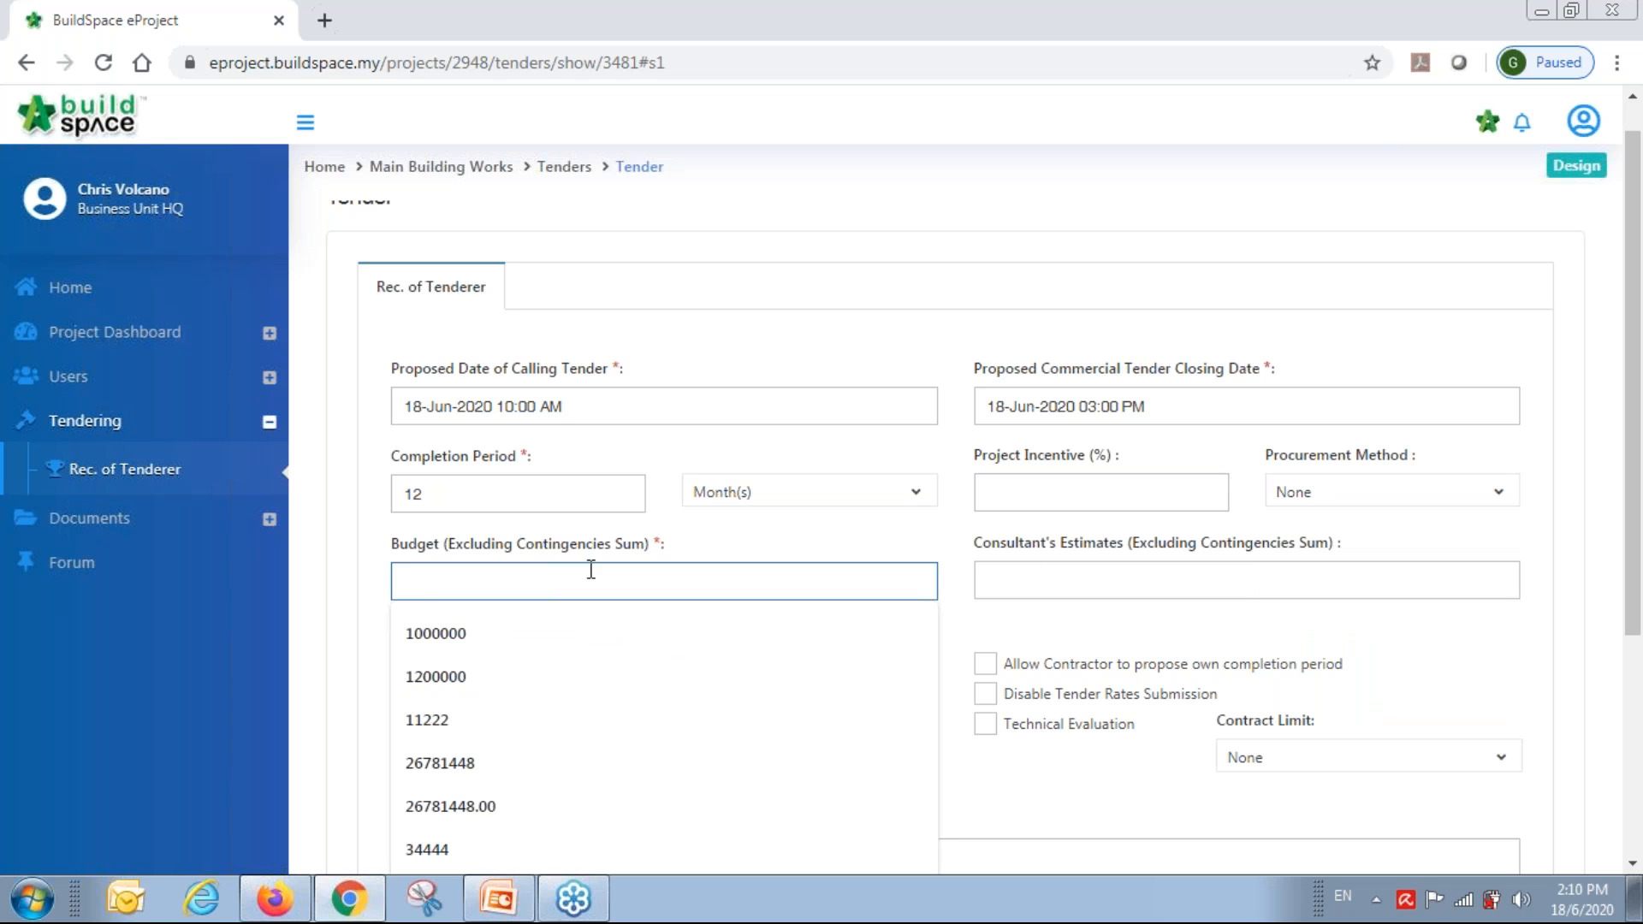
{"action": "type", "text": "10000000"}
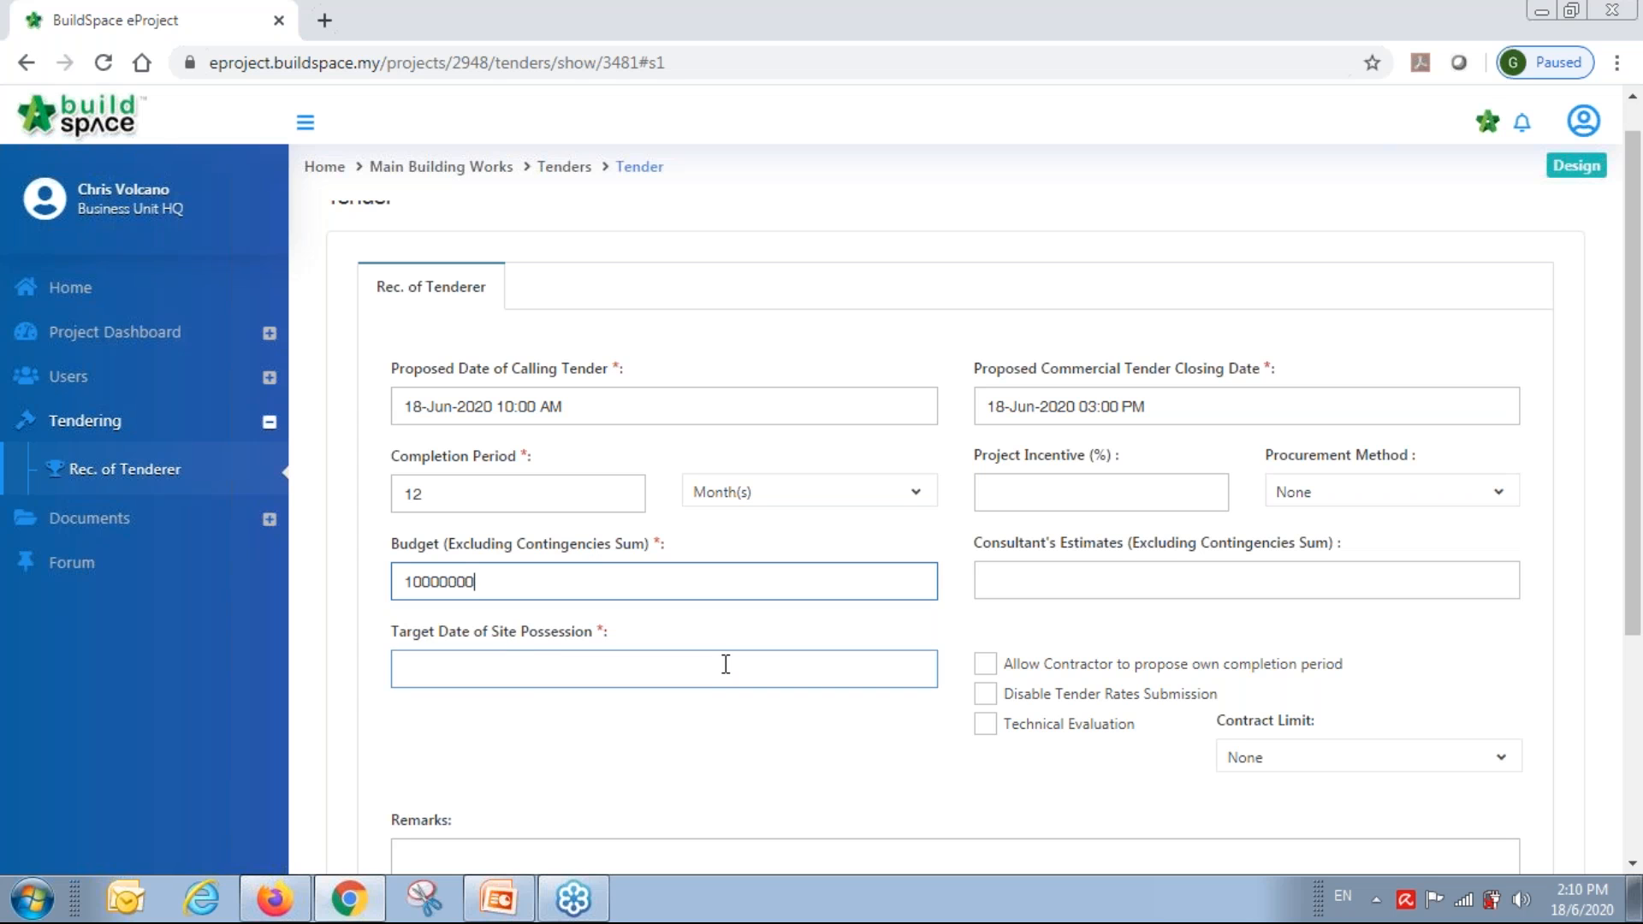
{"action": "left_click", "coordinate": [544, 670]}
{"action": "left_click", "coordinate": [559, 635]}
{"action": "left_click", "coordinate": [494, 414]}
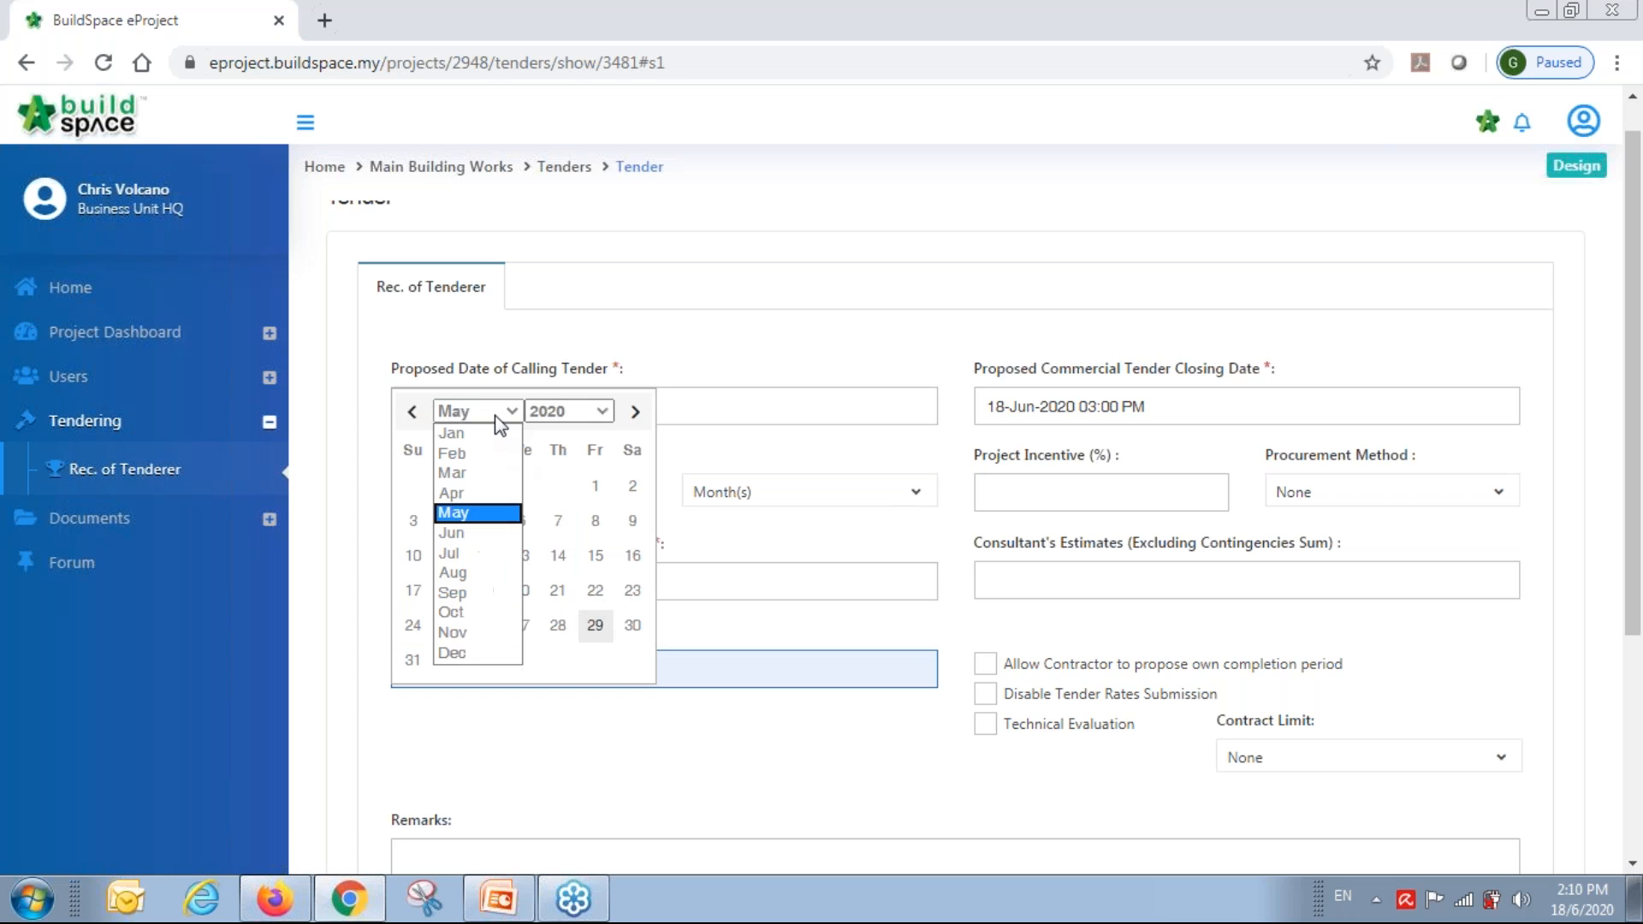
{"action": "left_click", "coordinate": [467, 653]}
{"action": "left_click", "coordinate": [488, 625]}
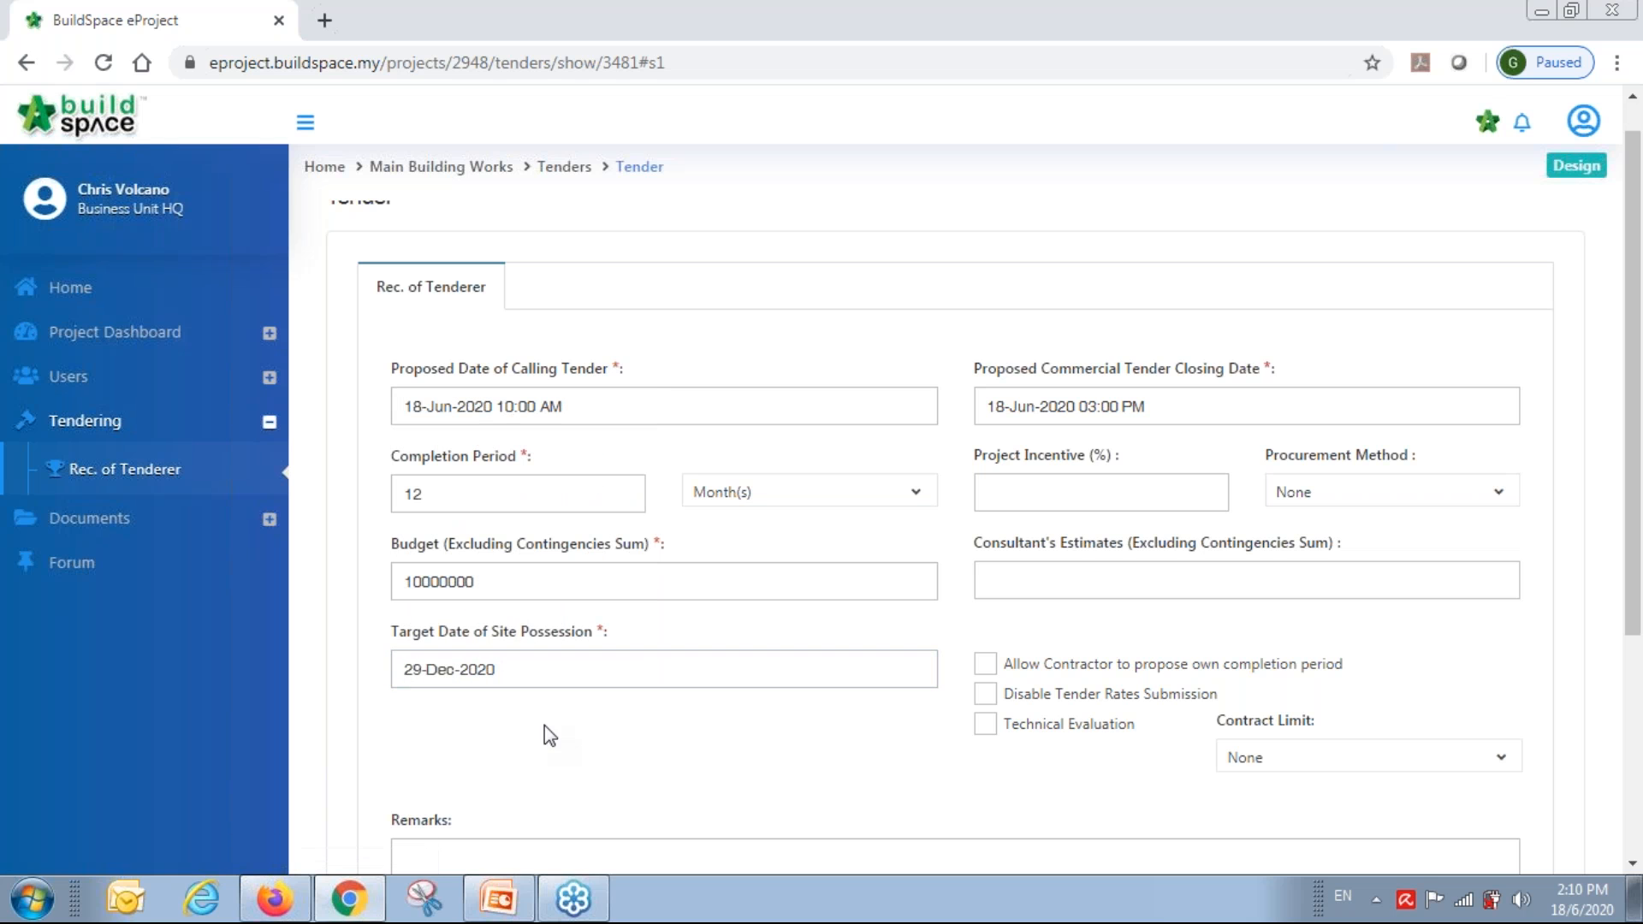
Enable contractor-proposed completion period and technical evaluation, set contract limit 10000000, and save.
{"action": "left_click", "coordinate": [985, 667]}
{"action": "left_click", "coordinate": [985, 724]}
{"action": "scroll", "coordinate": [1016, 708], "scroll_direction": "down", "scroll_amount": 1}
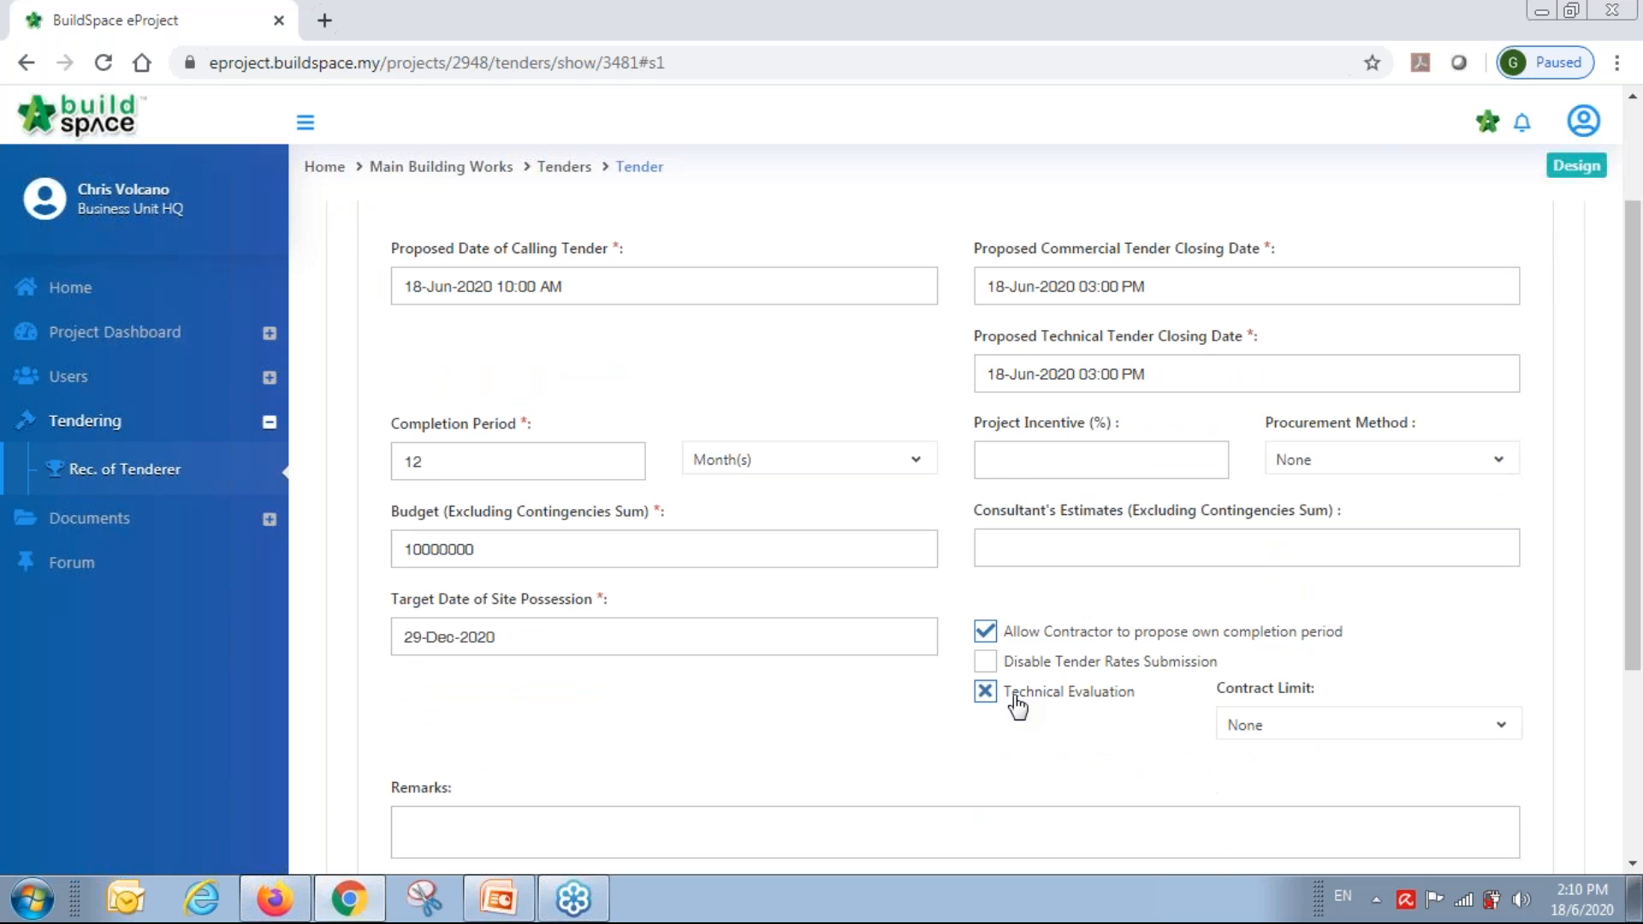
{"action": "left_click", "coordinate": [1281, 726]}
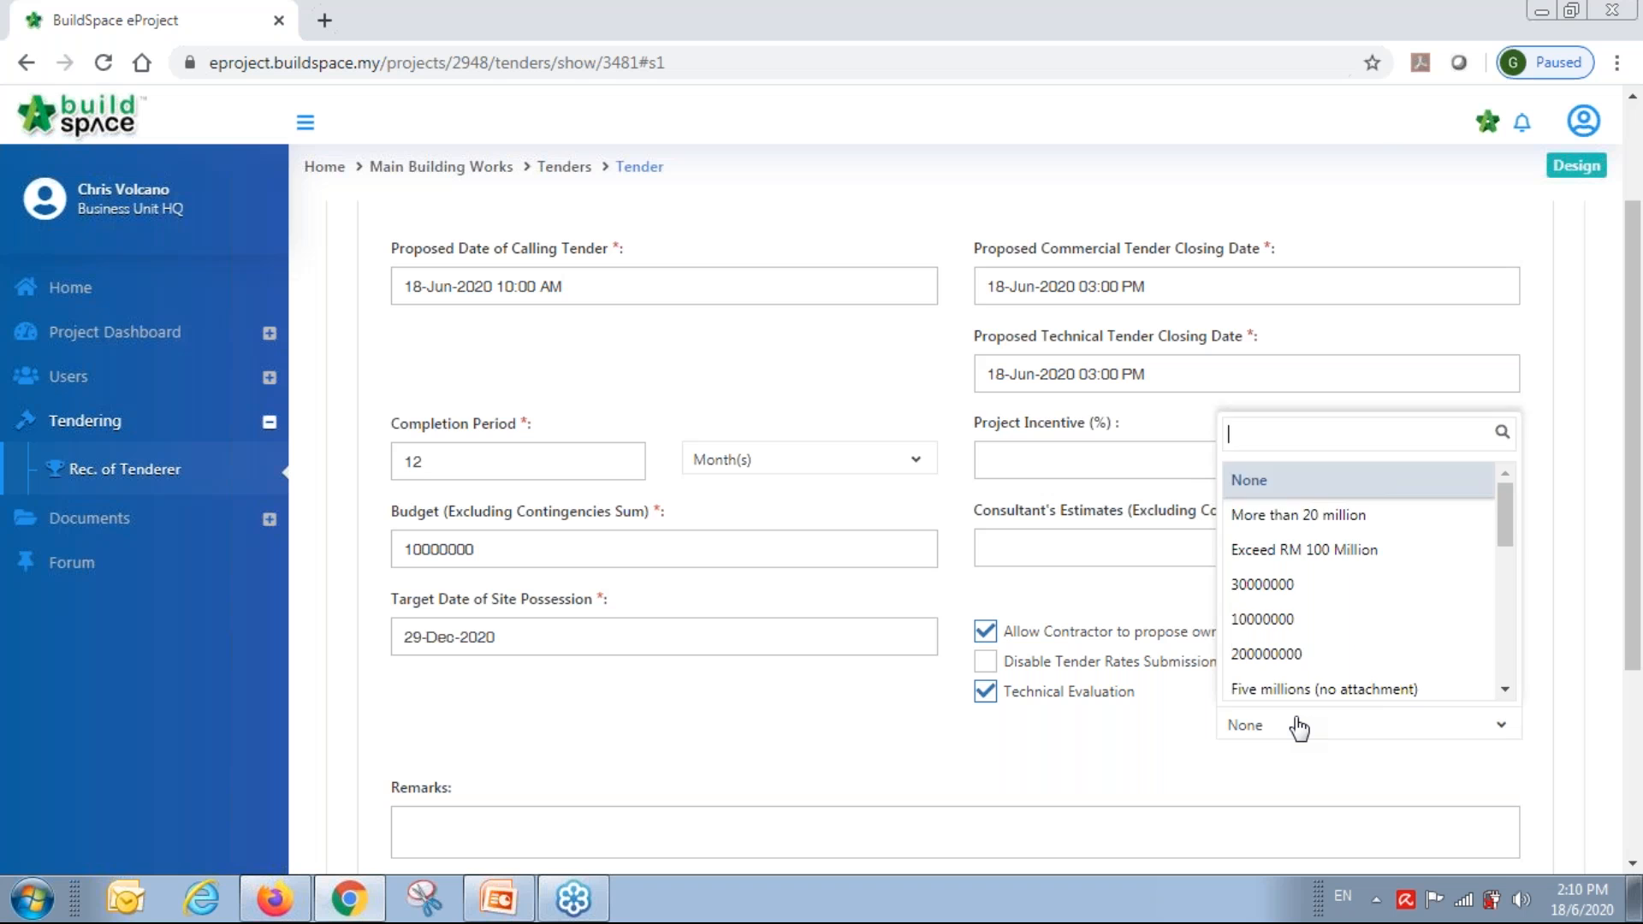
{"action": "type", "text": "10"}
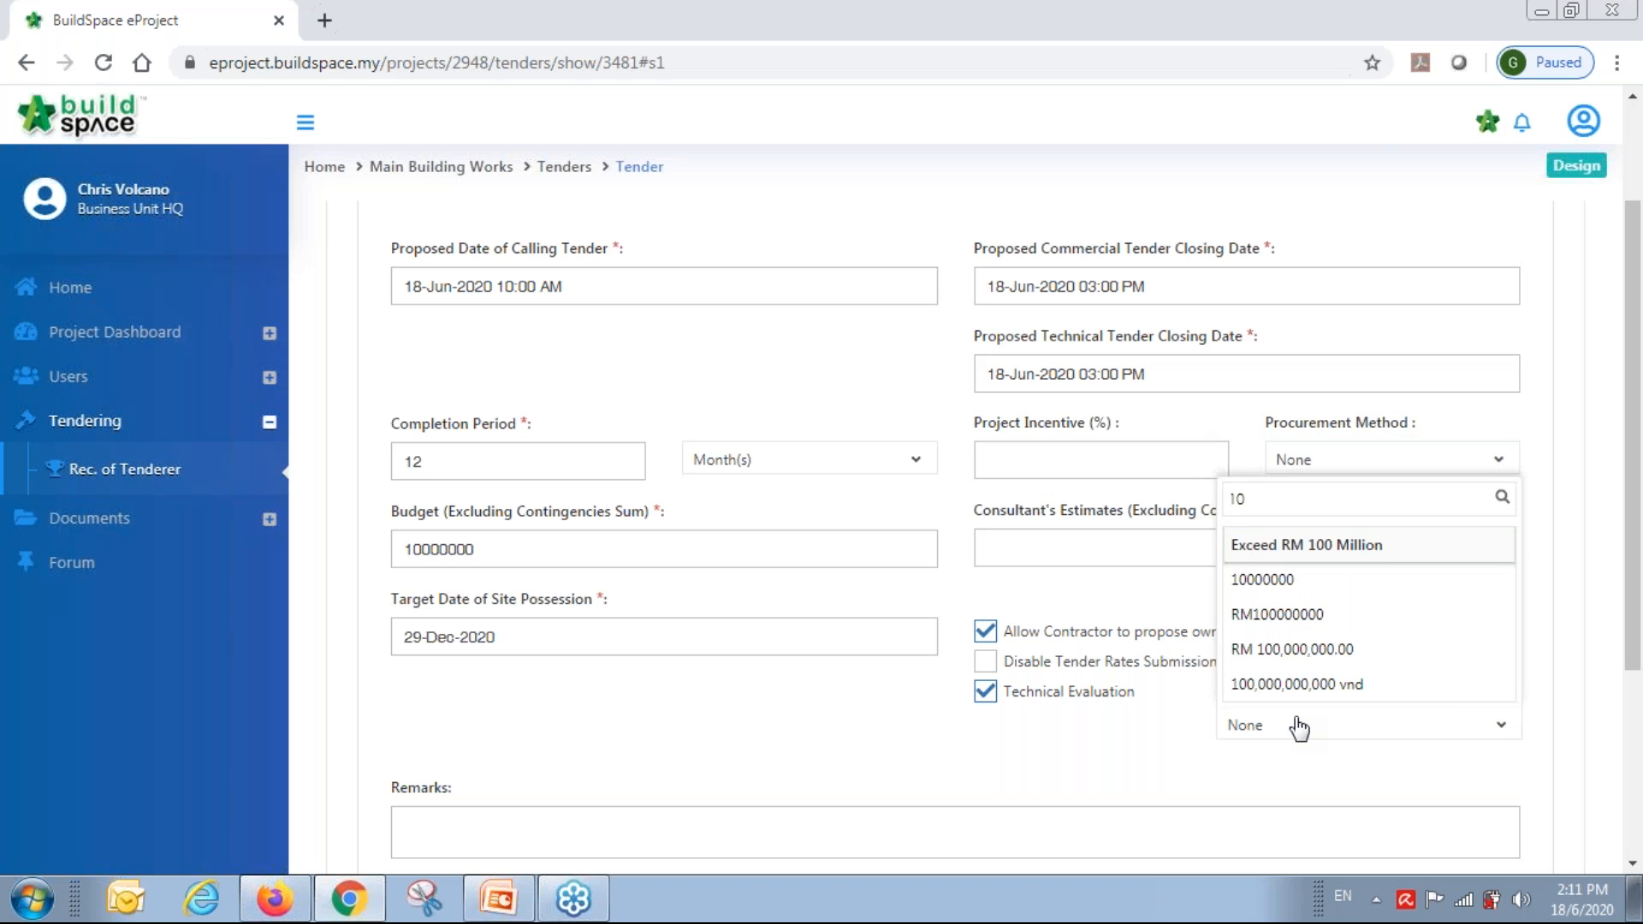
{"action": "left_click", "coordinate": [1273, 587]}
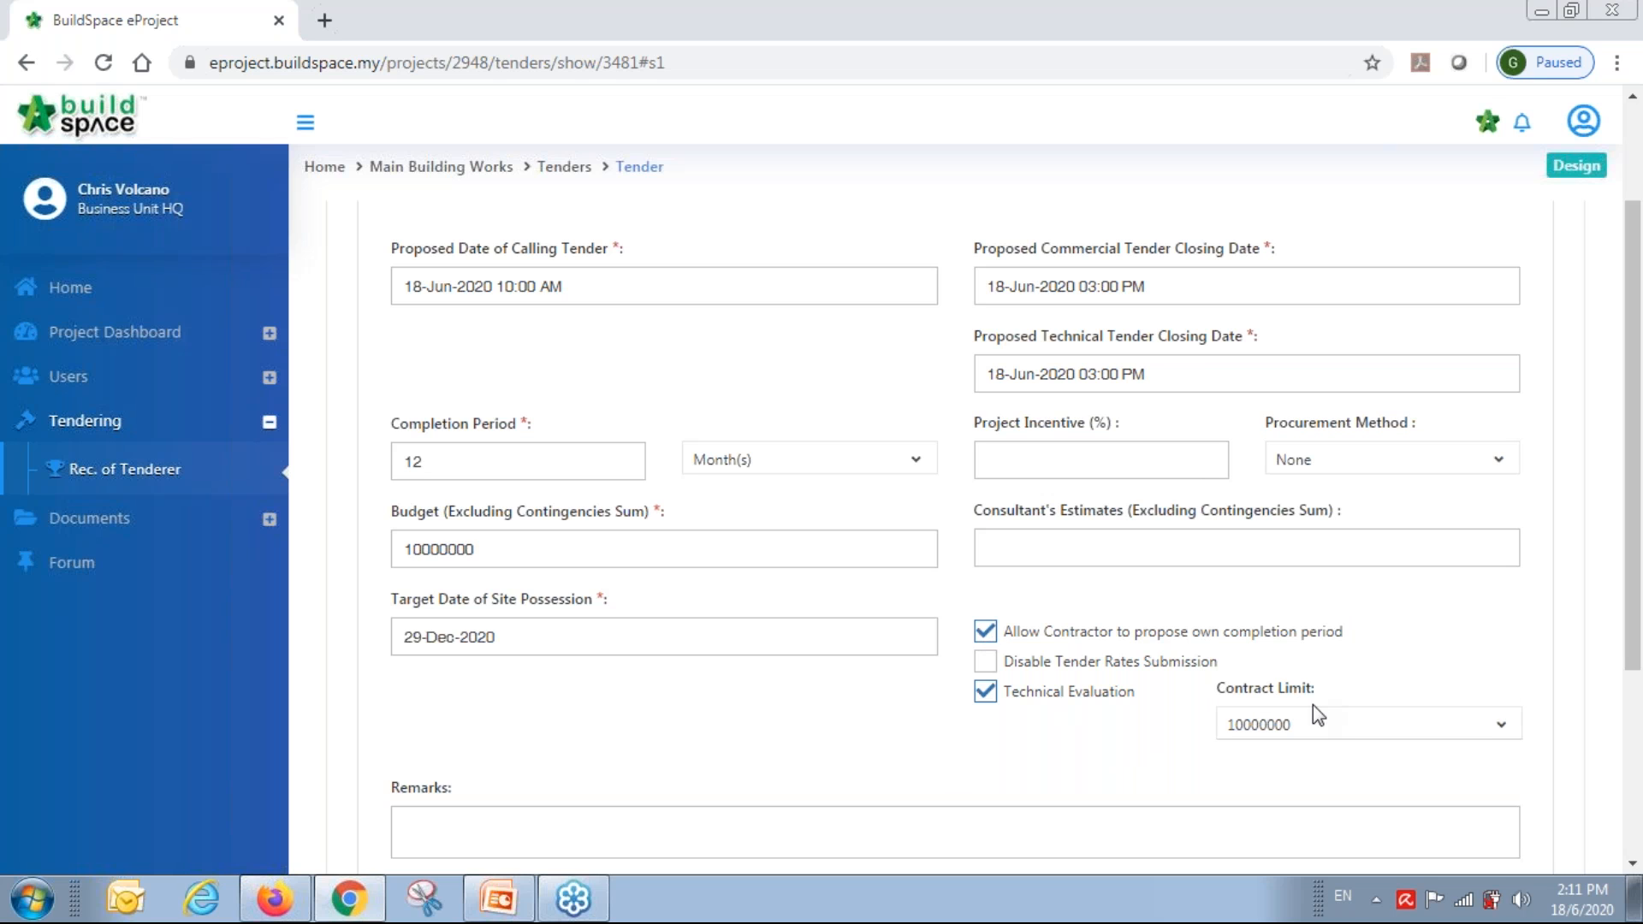
{"action": "scroll", "coordinate": [950, 726], "scroll_direction": "down", "scroll_amount": 3}
{"action": "left_click", "coordinate": [1378, 757]}
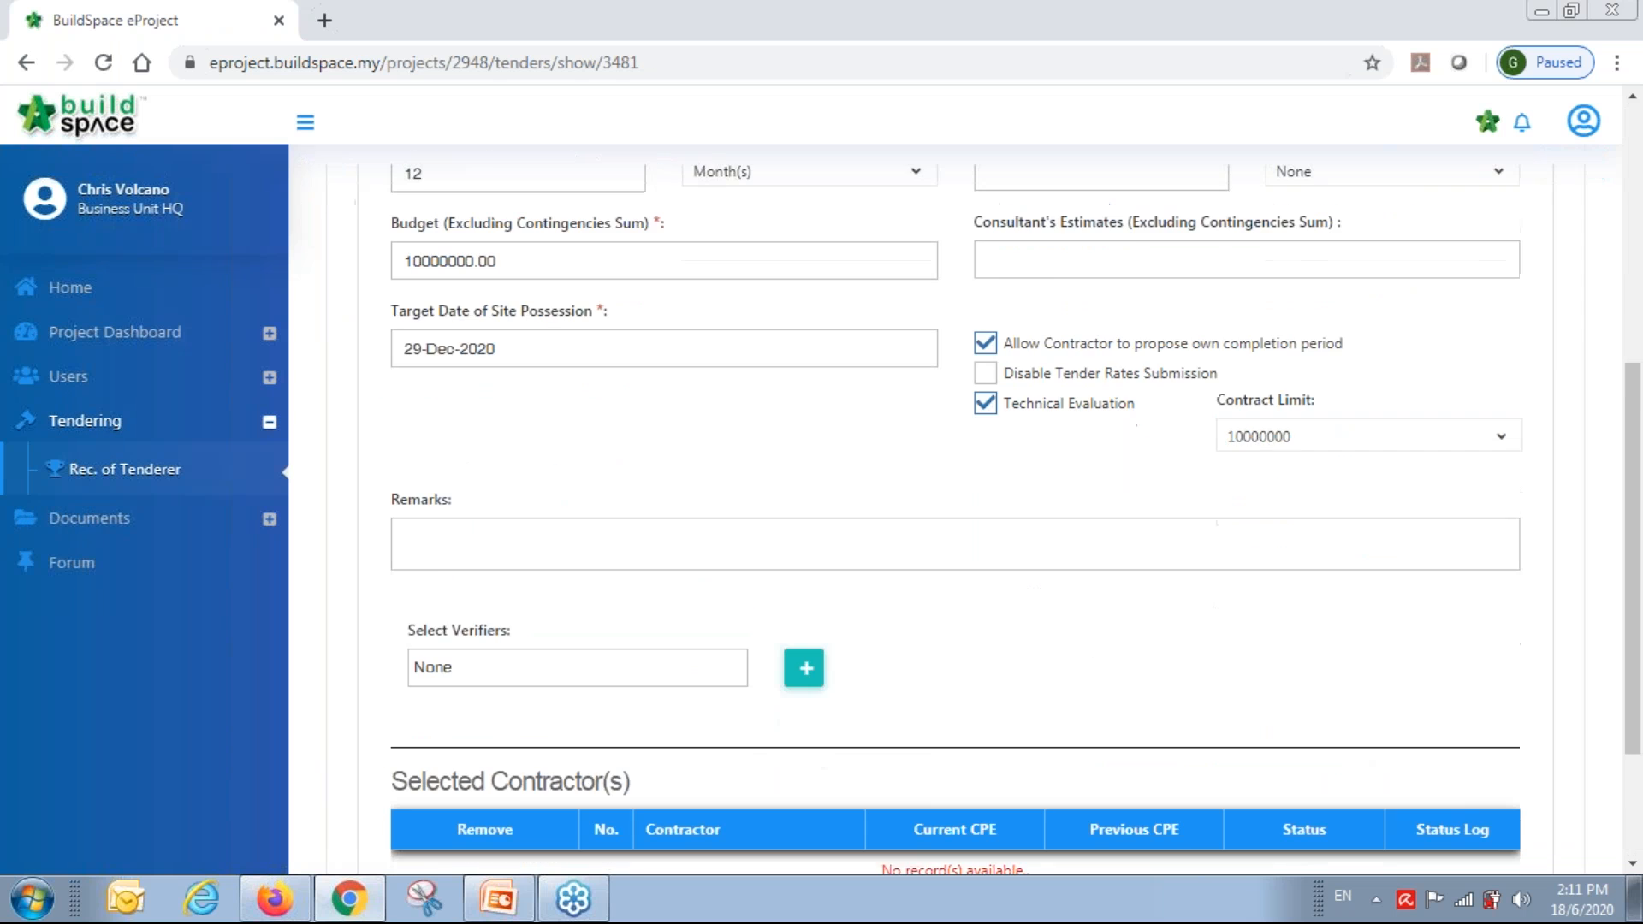
Open the contractor assignment list and filter contractor names by 'buildspace'.
{"action": "scroll", "coordinate": [945, 630], "scroll_direction": "down", "scroll_amount": 3}
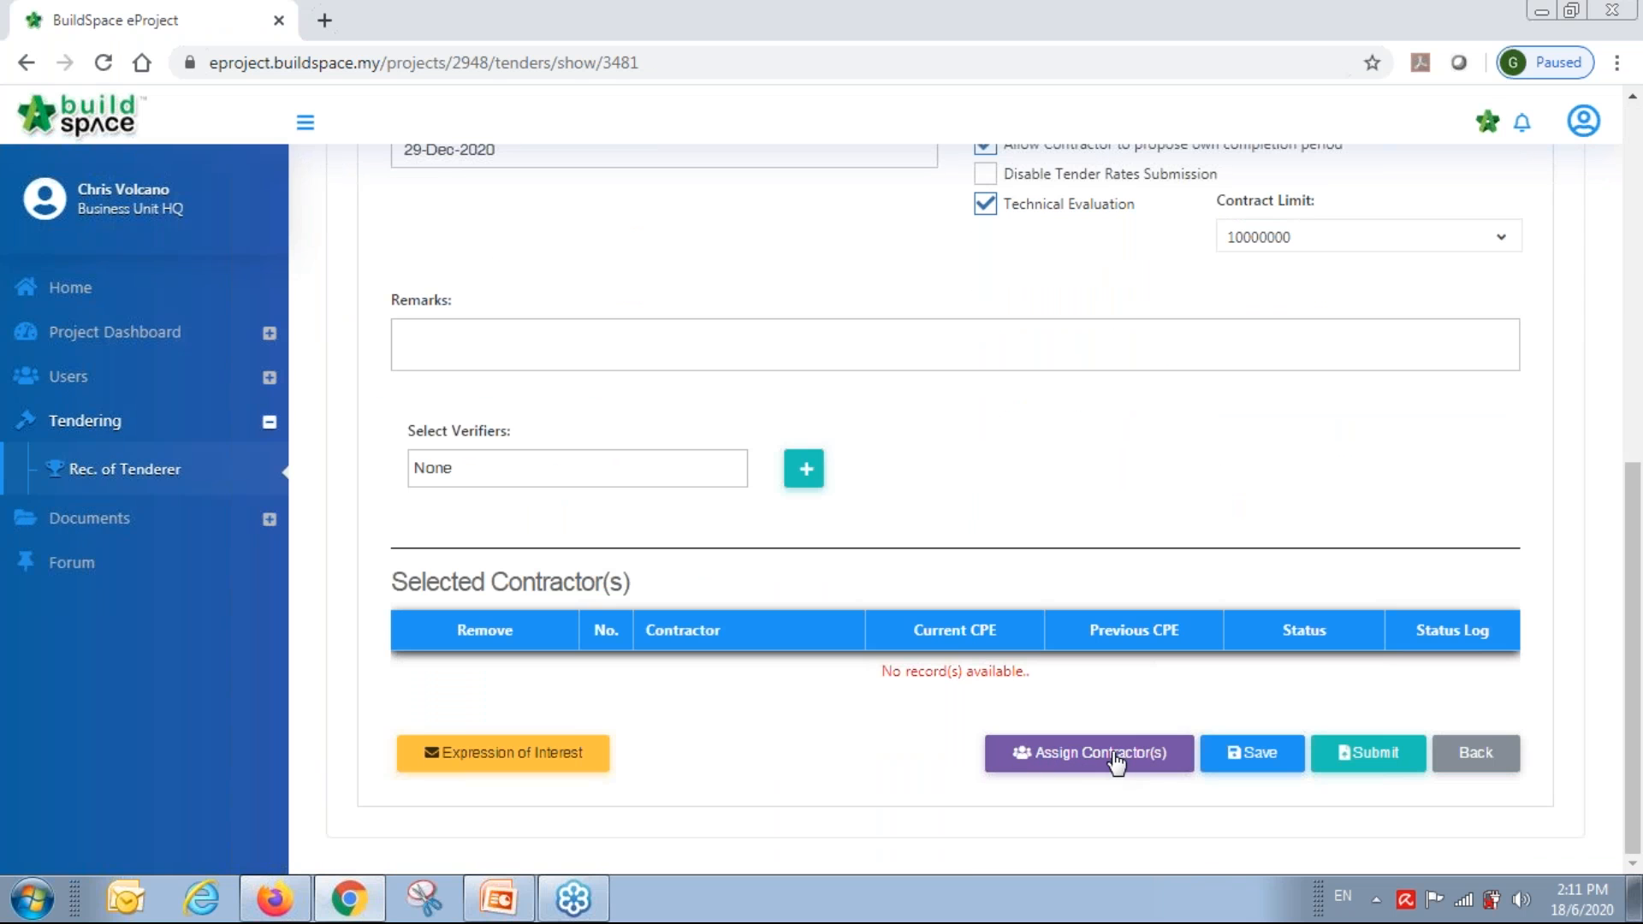
{"action": "left_click", "coordinate": [1103, 757]}
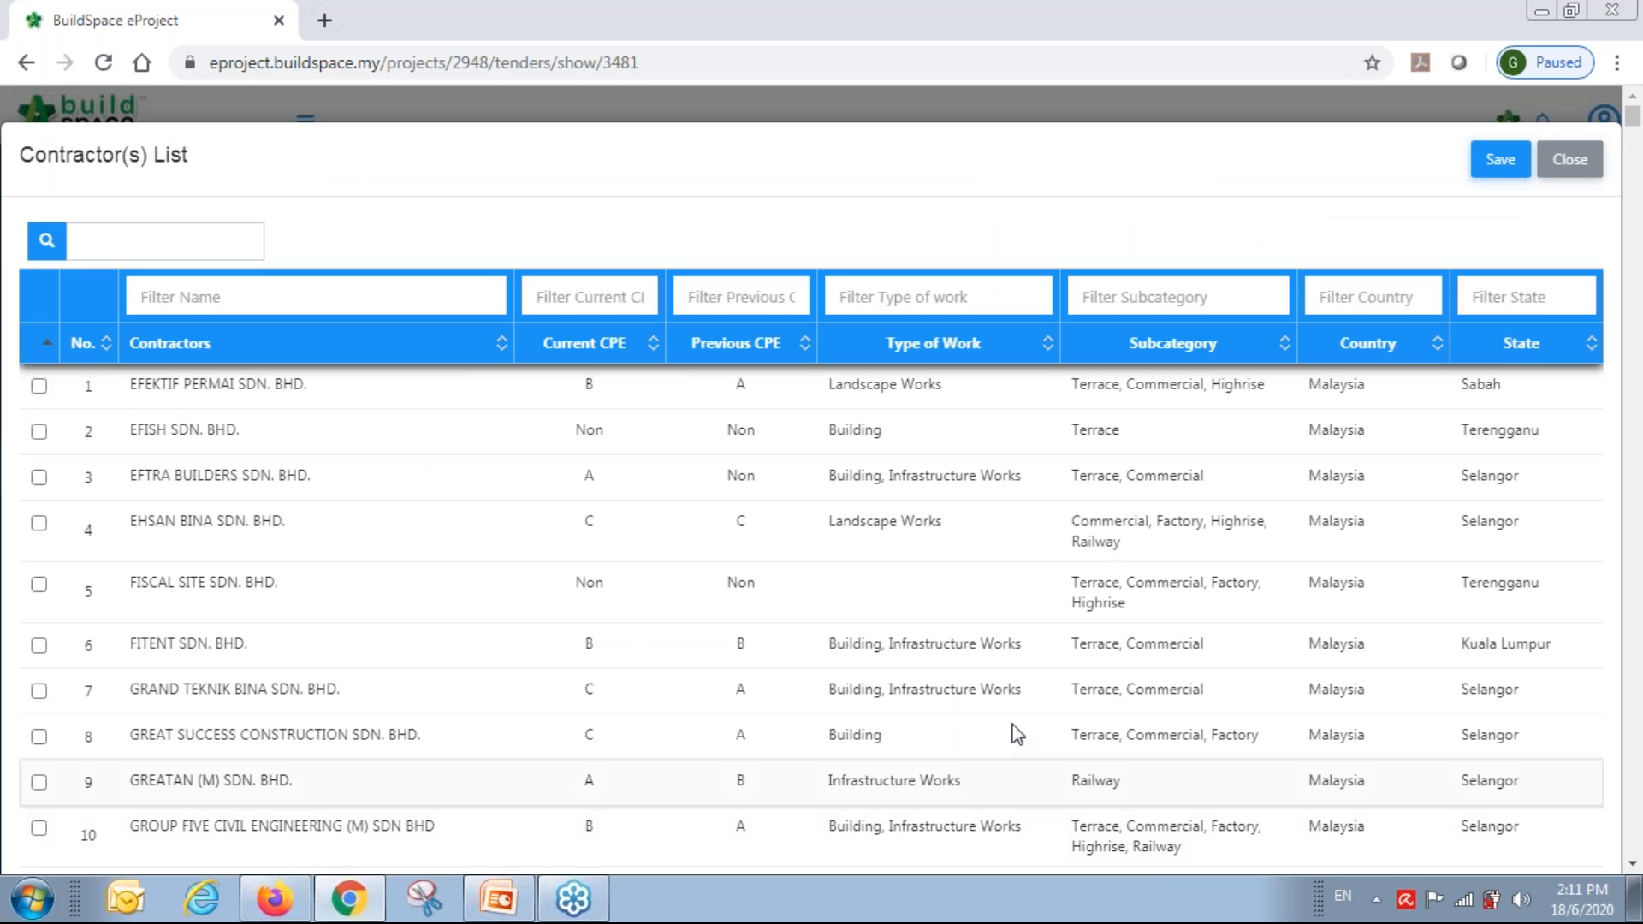
{"action": "scroll", "coordinate": [442, 173], "scroll_direction": "down", "scroll_amount": 6}
{"action": "scroll", "coordinate": [441, 173], "scroll_direction": "up", "scroll_amount": 5}
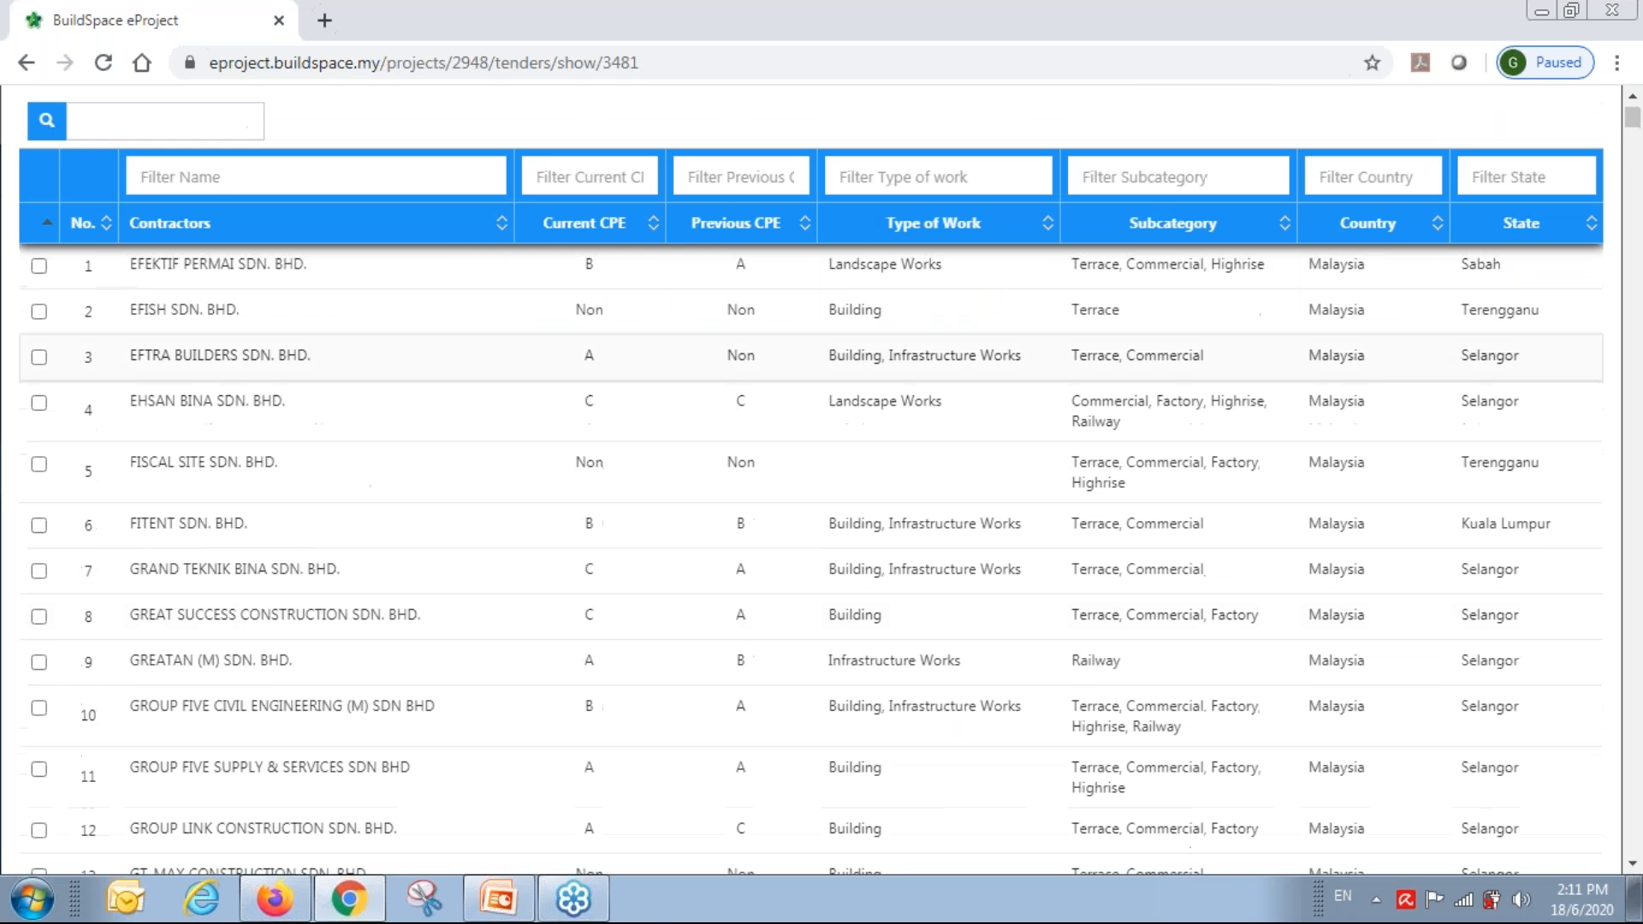
{"action": "left_click", "coordinate": [442, 173]}
{"action": "type", "text": "b"}
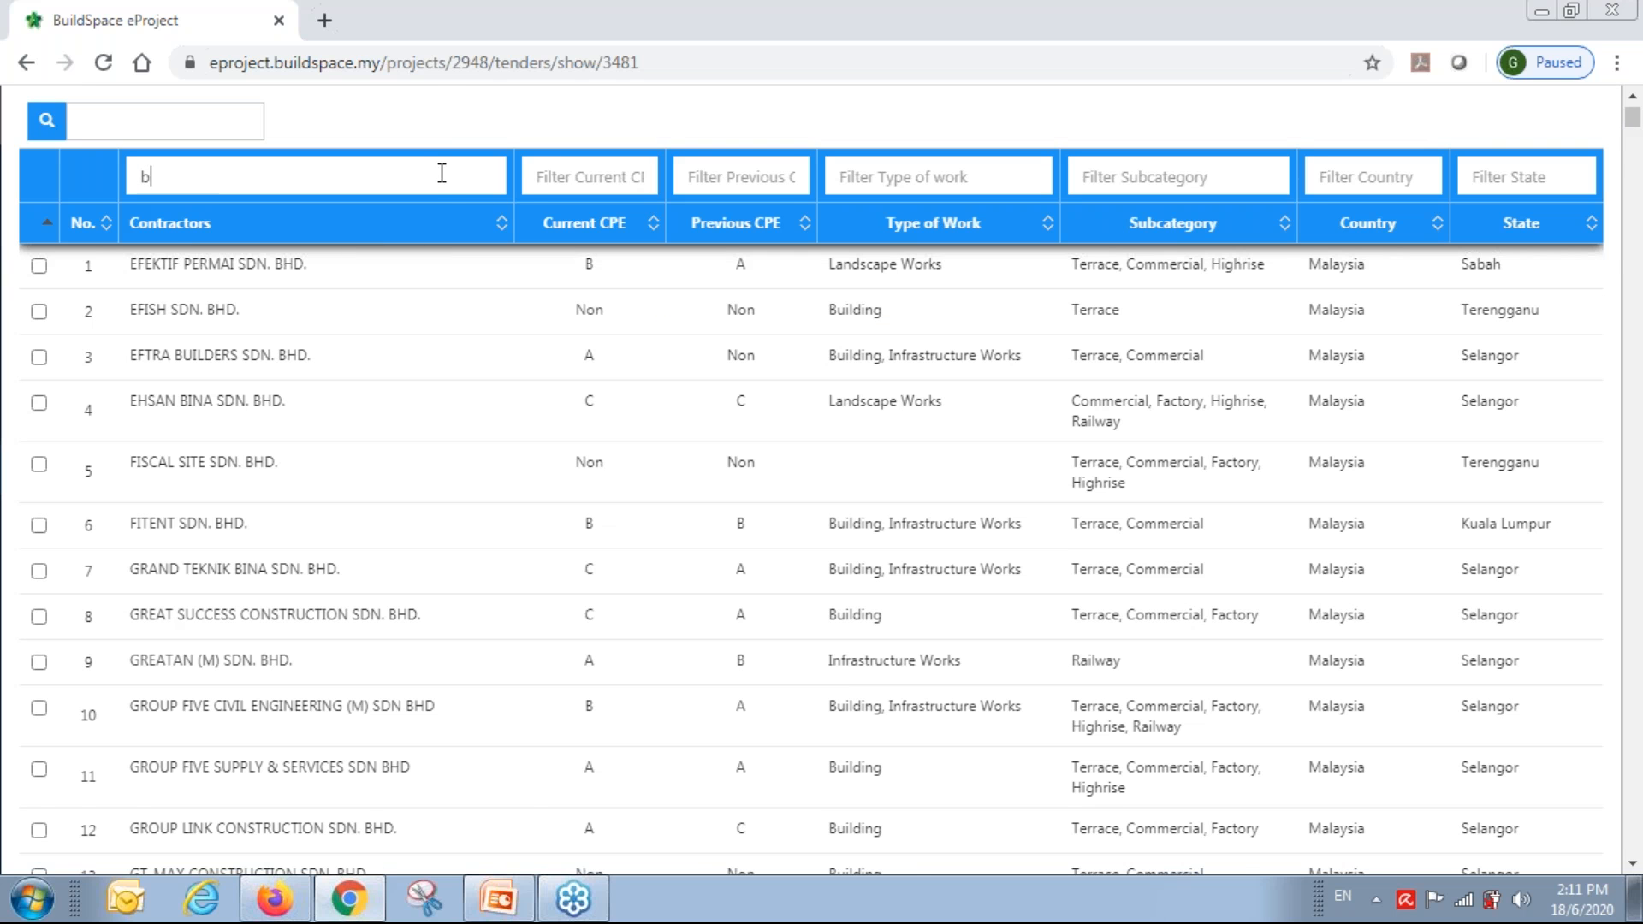
{"action": "type", "text": "uildspace"}
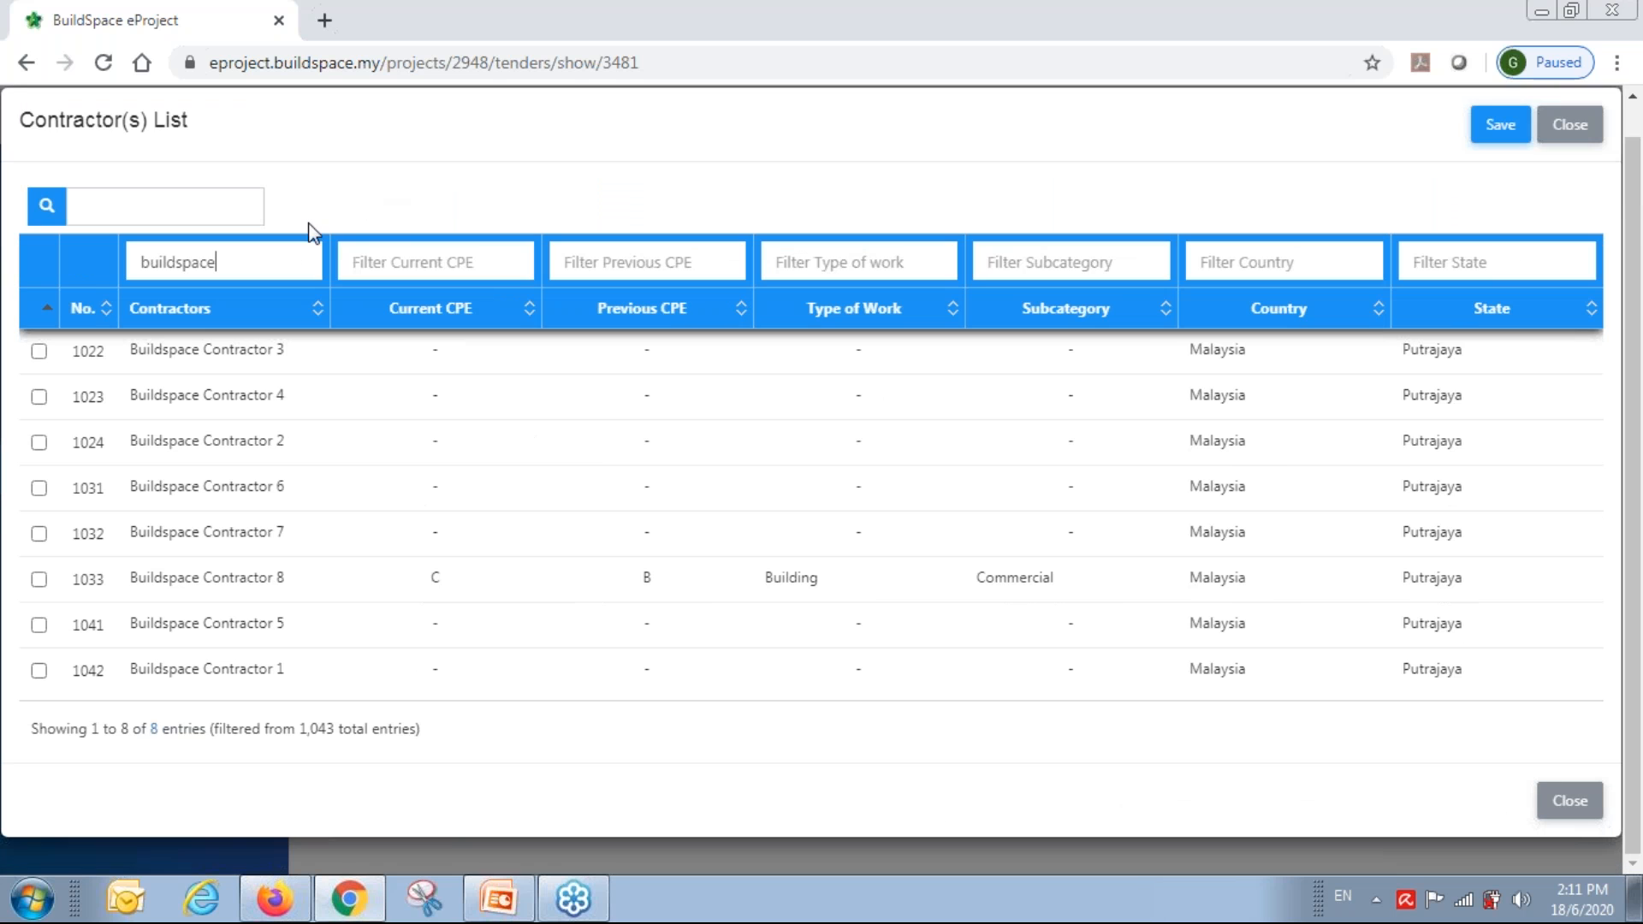
Tick Buildspace Contractors 1, 2, 3 and 4 and save them to the tender.
{"action": "left_click", "coordinate": [39, 671]}
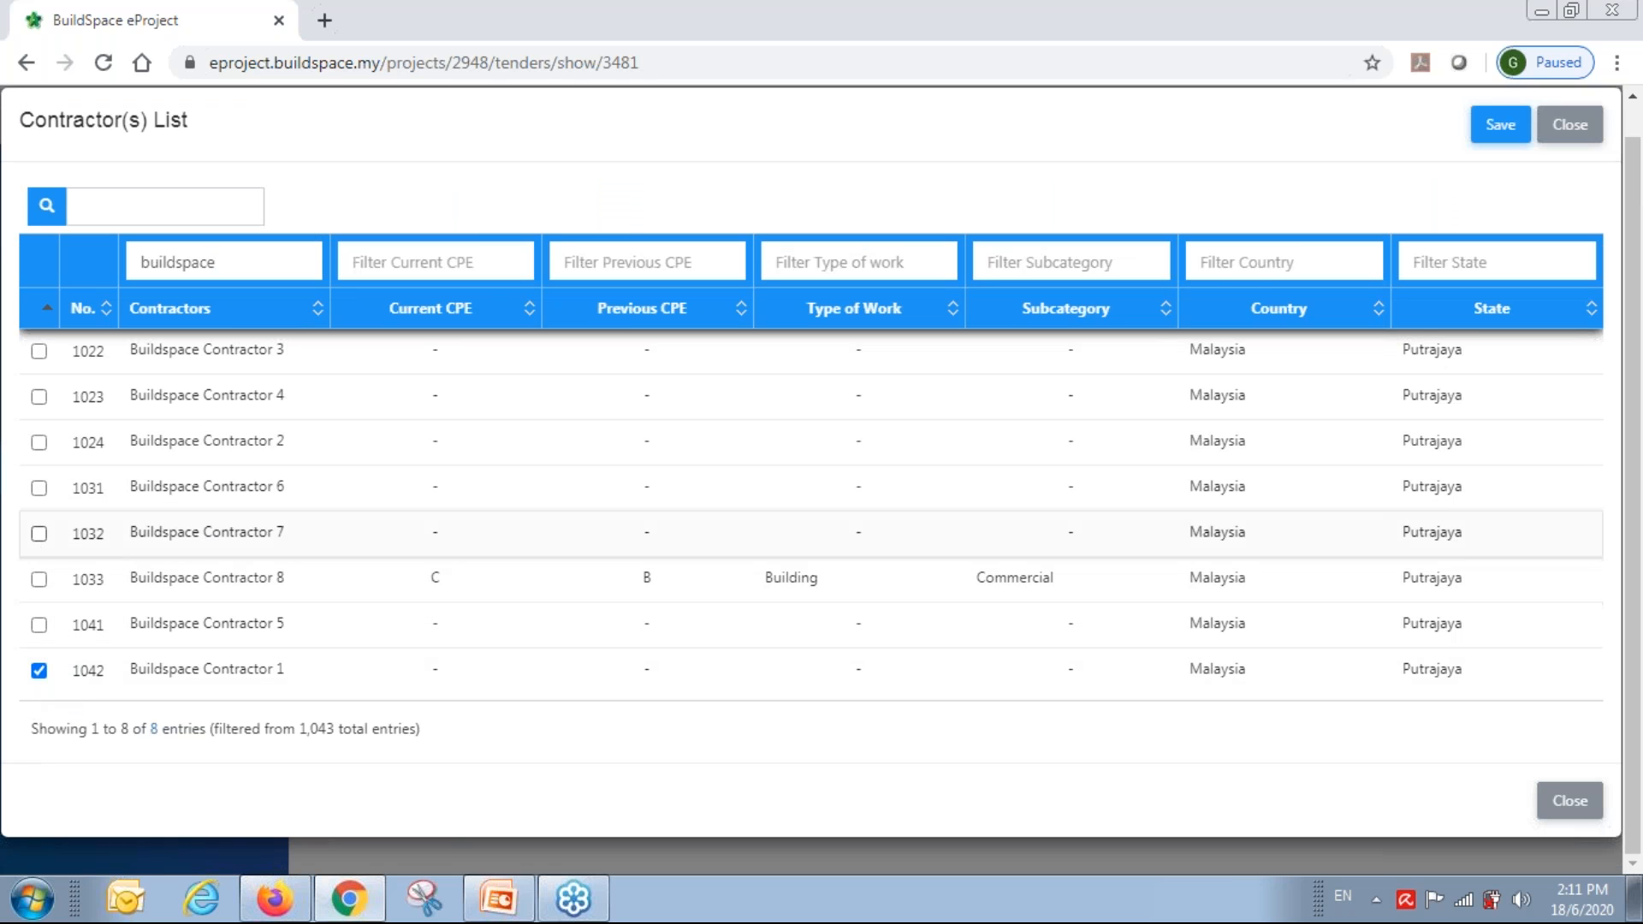
{"action": "left_click", "coordinate": [39, 442]}
{"action": "left_click", "coordinate": [38, 352]}
{"action": "left_click", "coordinate": [39, 396]}
{"action": "left_click", "coordinate": [1498, 126]}
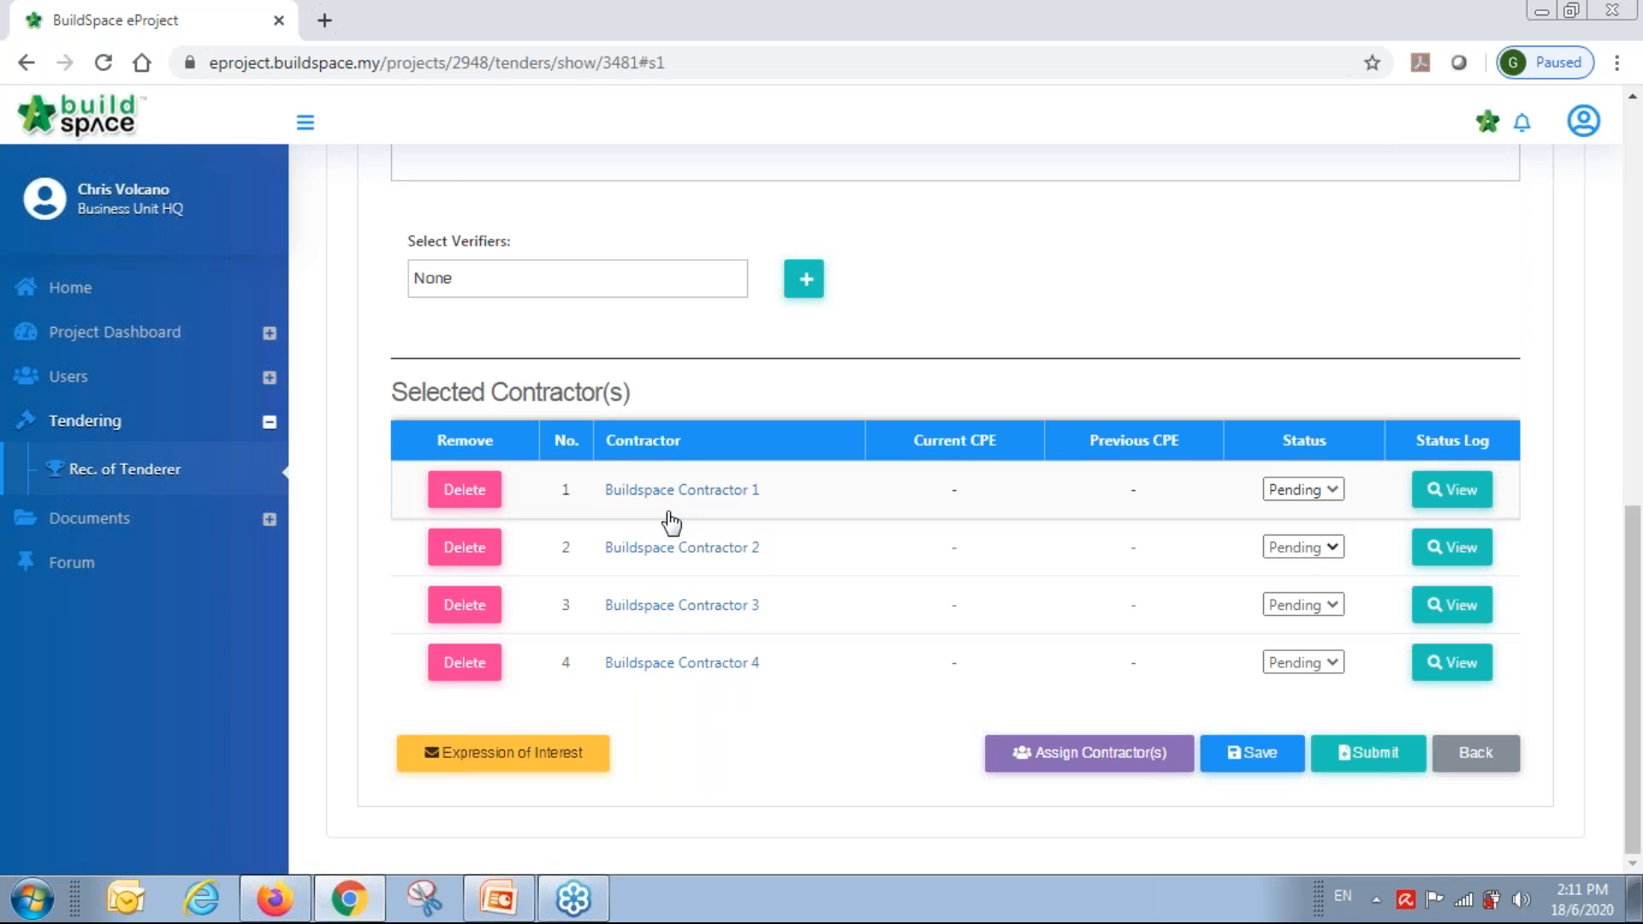
Preview the Expression of Interest invitation and send it to Buildspace Contractors 1–4.
{"action": "left_click", "coordinate": [486, 754]}
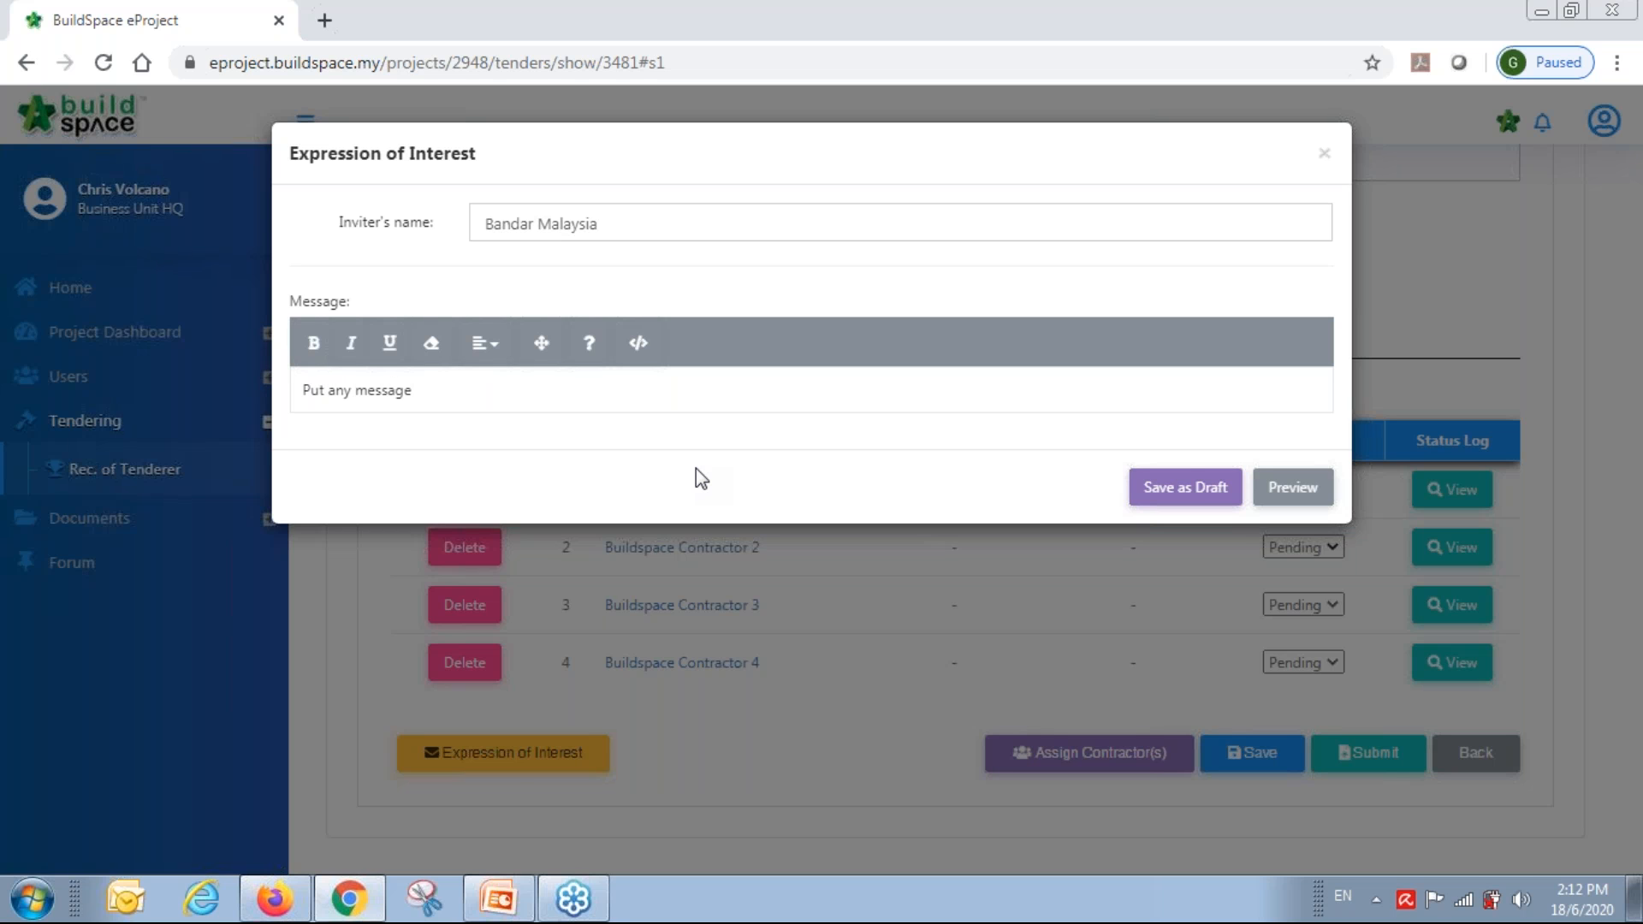
{"action": "left_click", "coordinate": [1297, 492]}
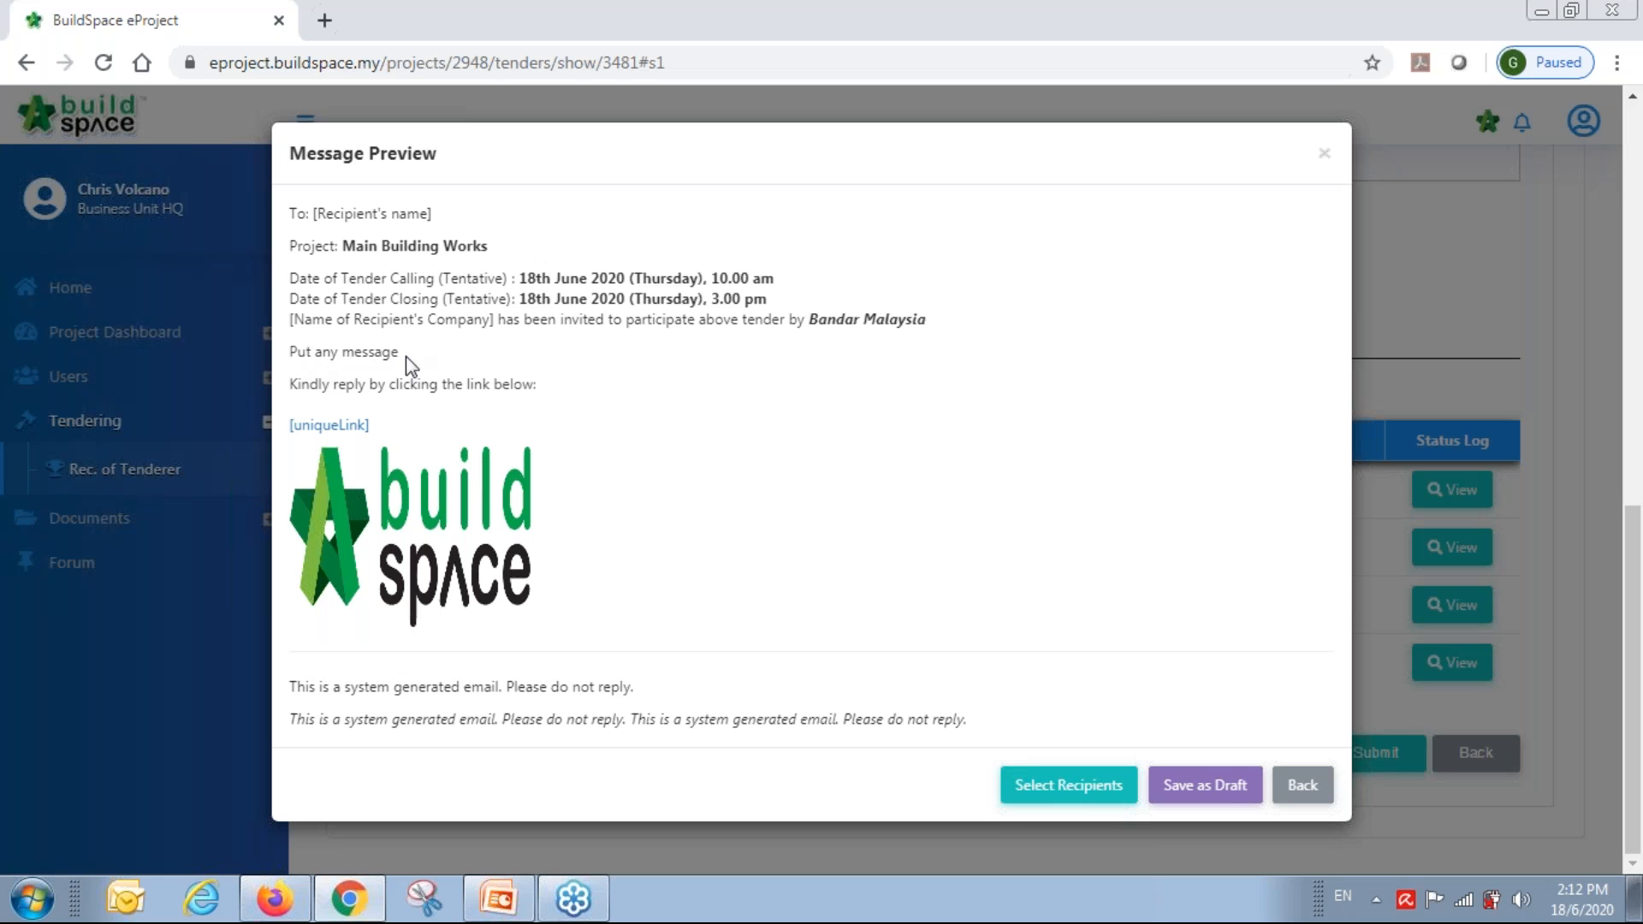
{"action": "left_click", "coordinate": [1031, 789]}
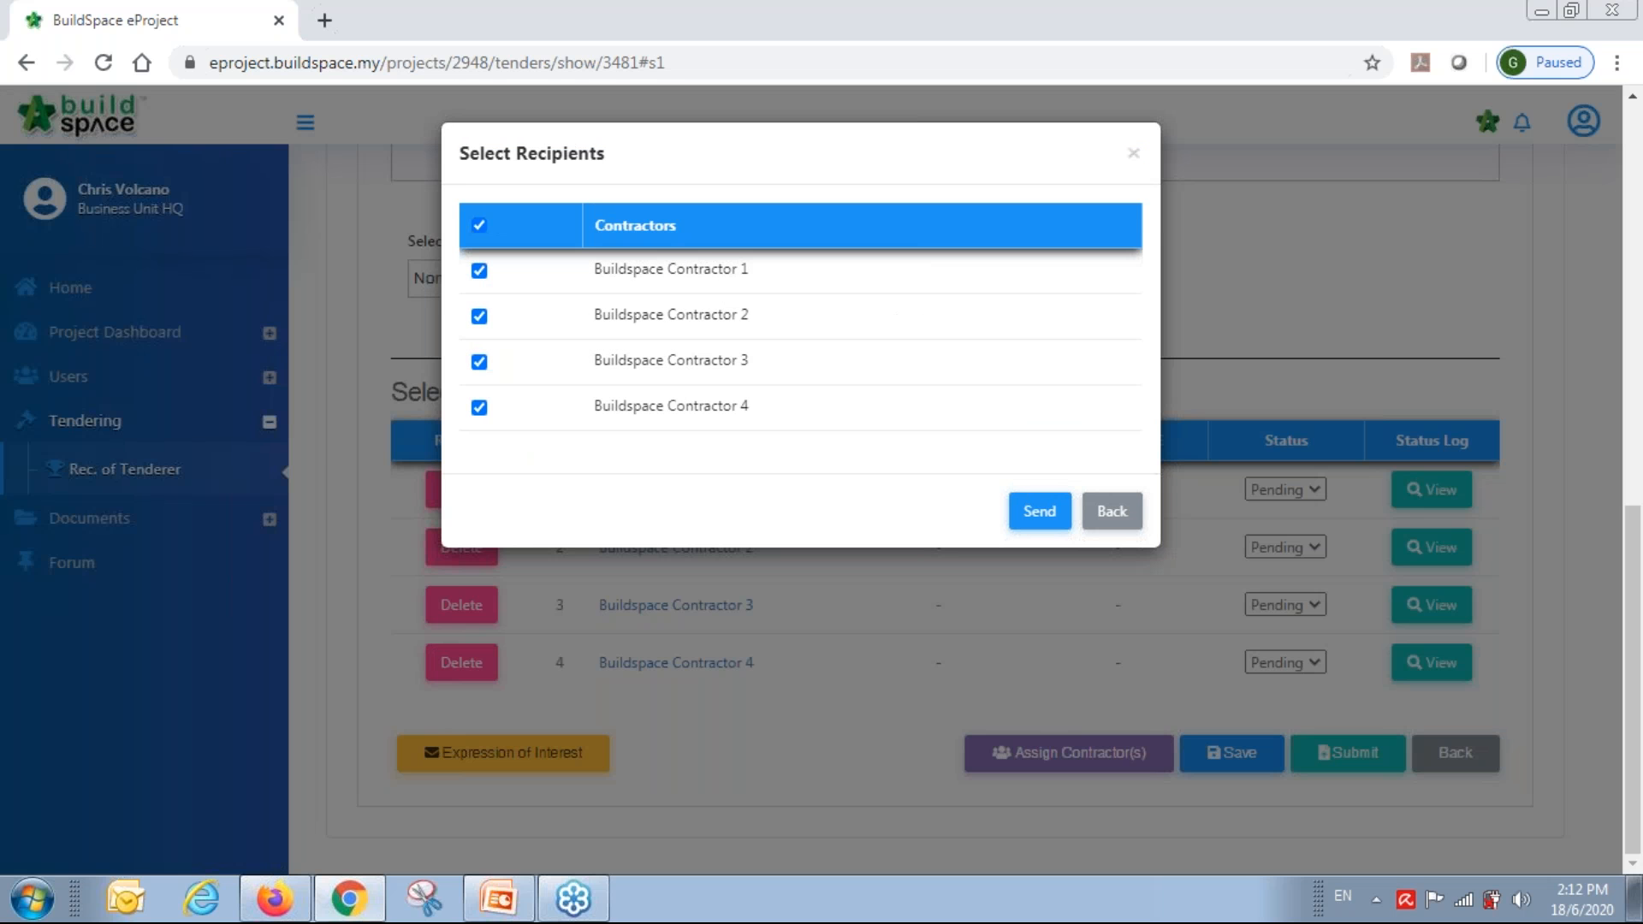
{"action": "left_click", "coordinate": [1039, 512]}
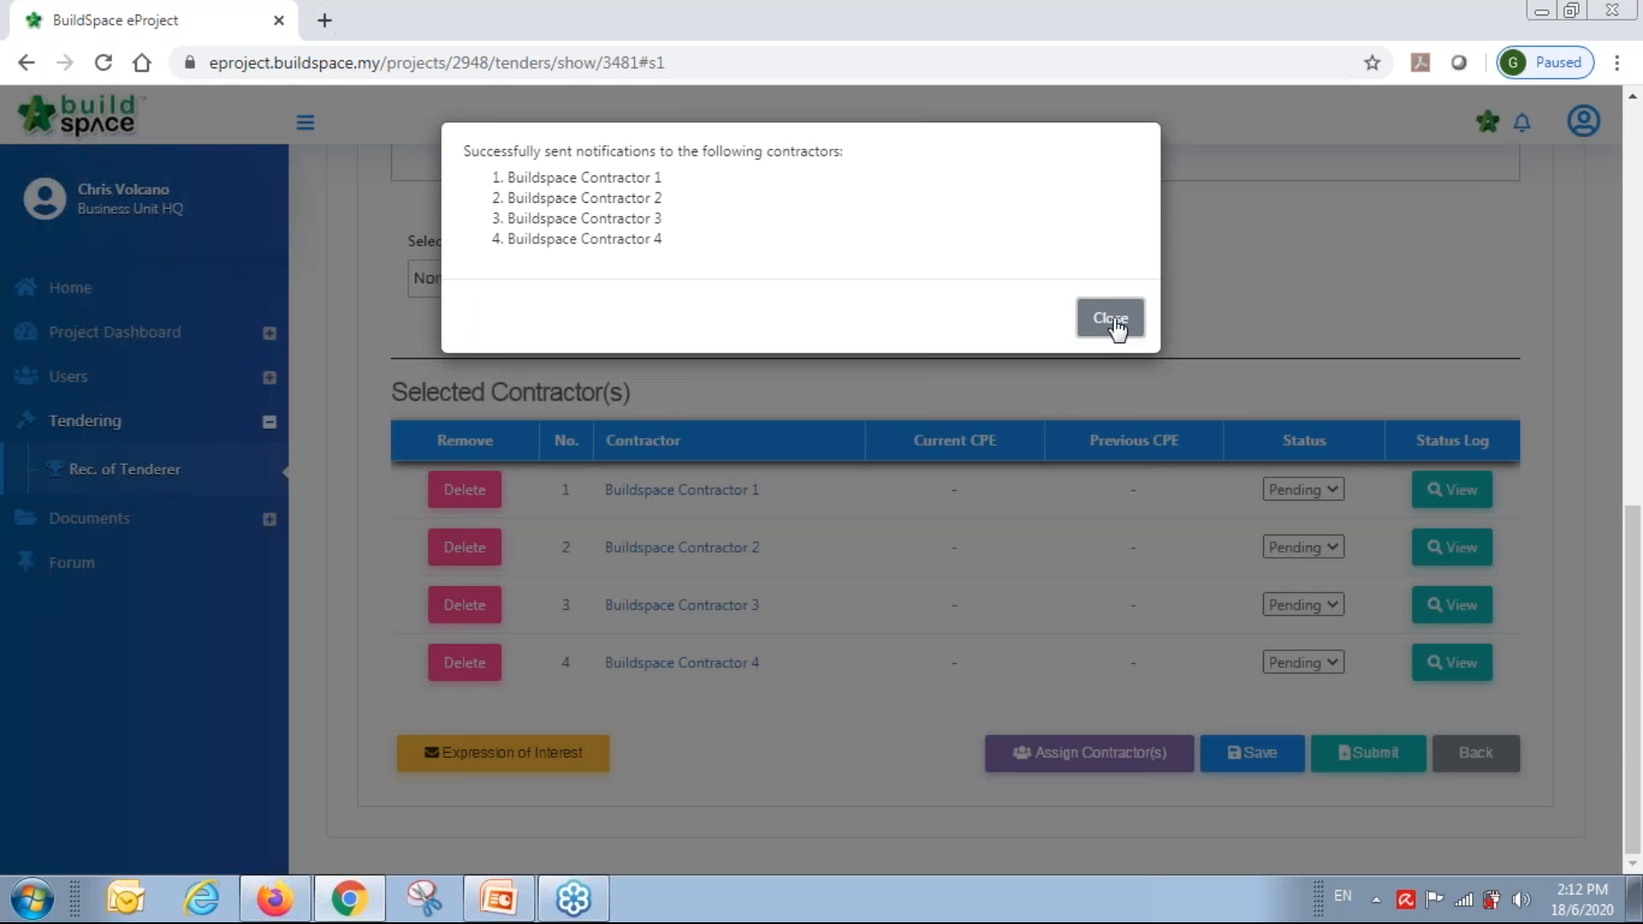
{"action": "left_click", "coordinate": [1110, 319]}
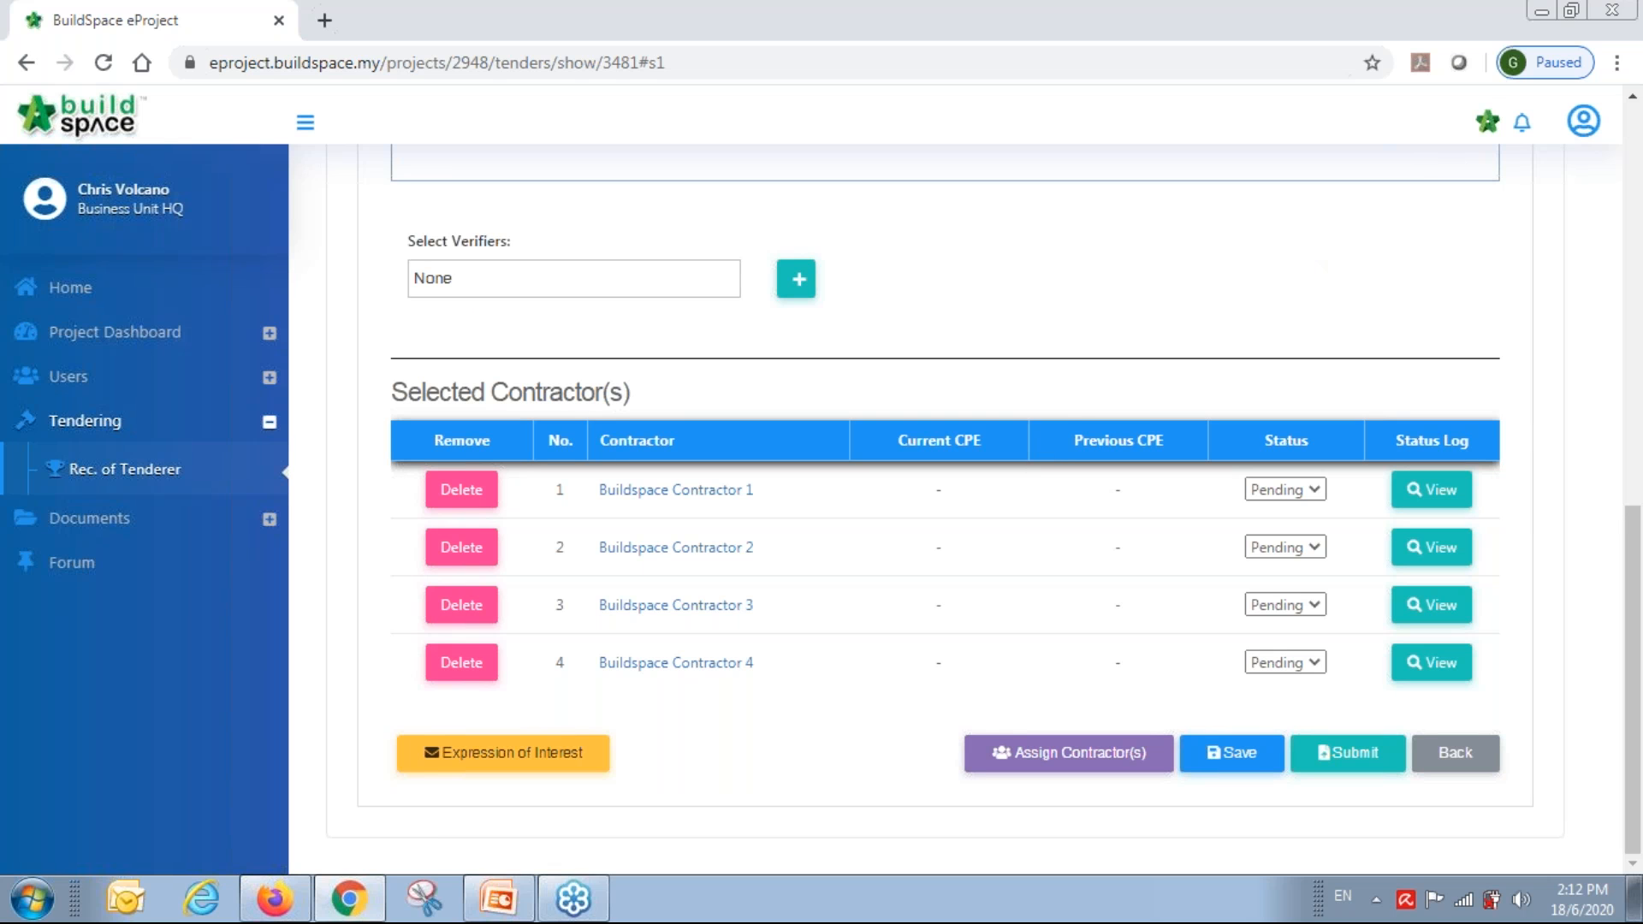
Switch from the eProject browser to Firefox and reach the Gmail sign-in page.
{"action": "left_click", "coordinate": [1541, 13]}
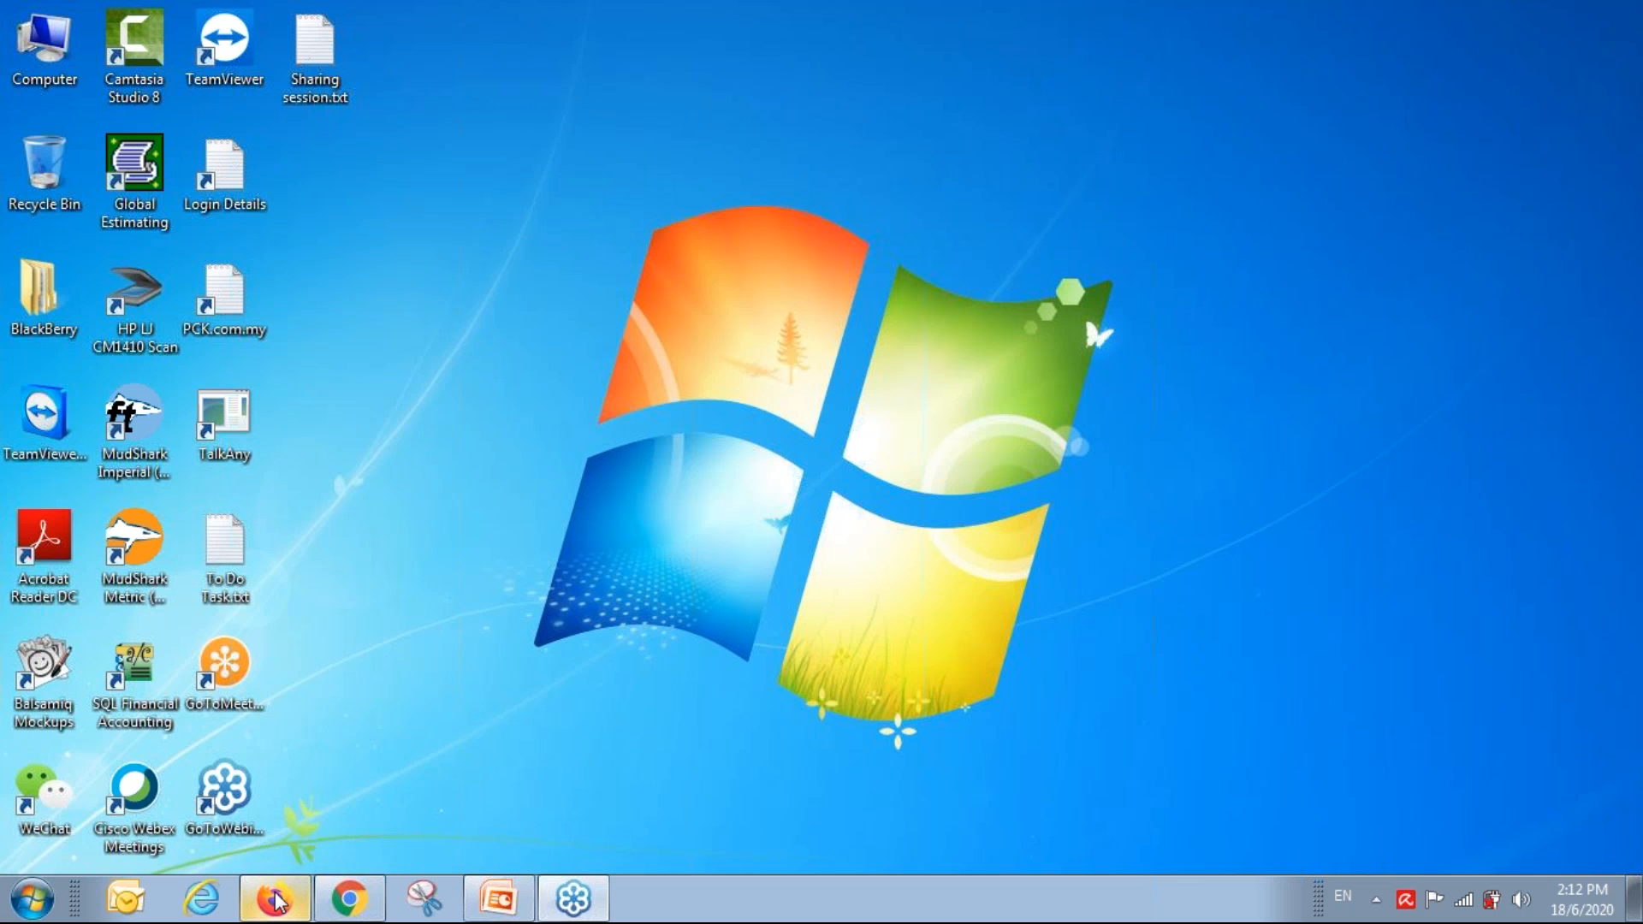
{"action": "mouse_move", "coordinate": [276, 898]}
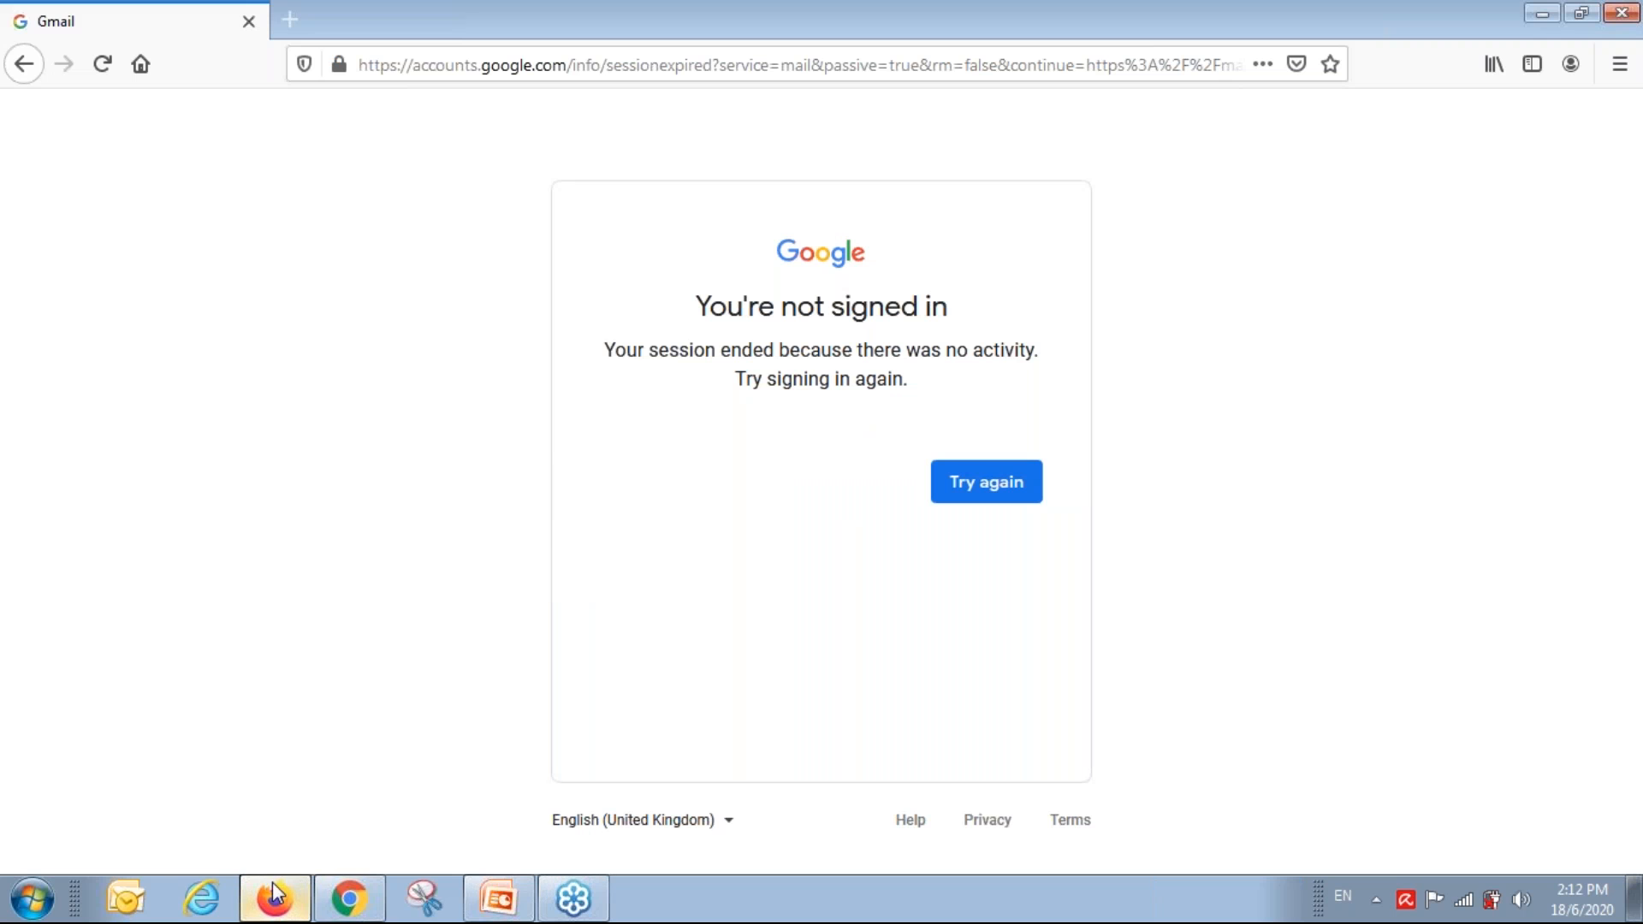
{"action": "left_click", "coordinate": [986, 485]}
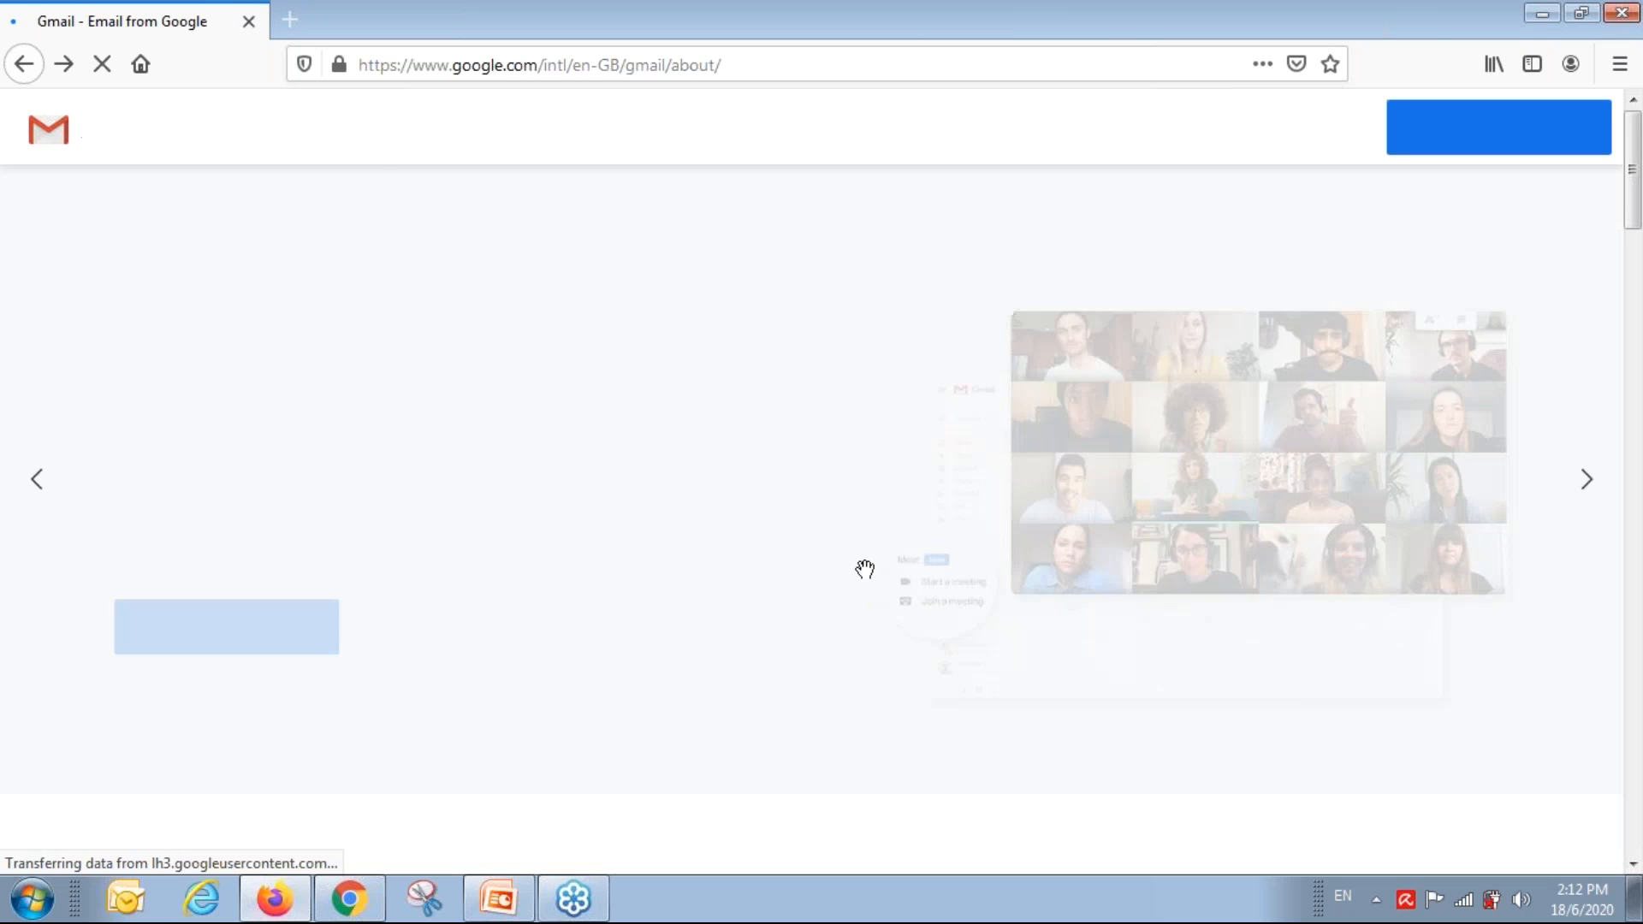
{"action": "left_click", "coordinate": [1307, 130]}
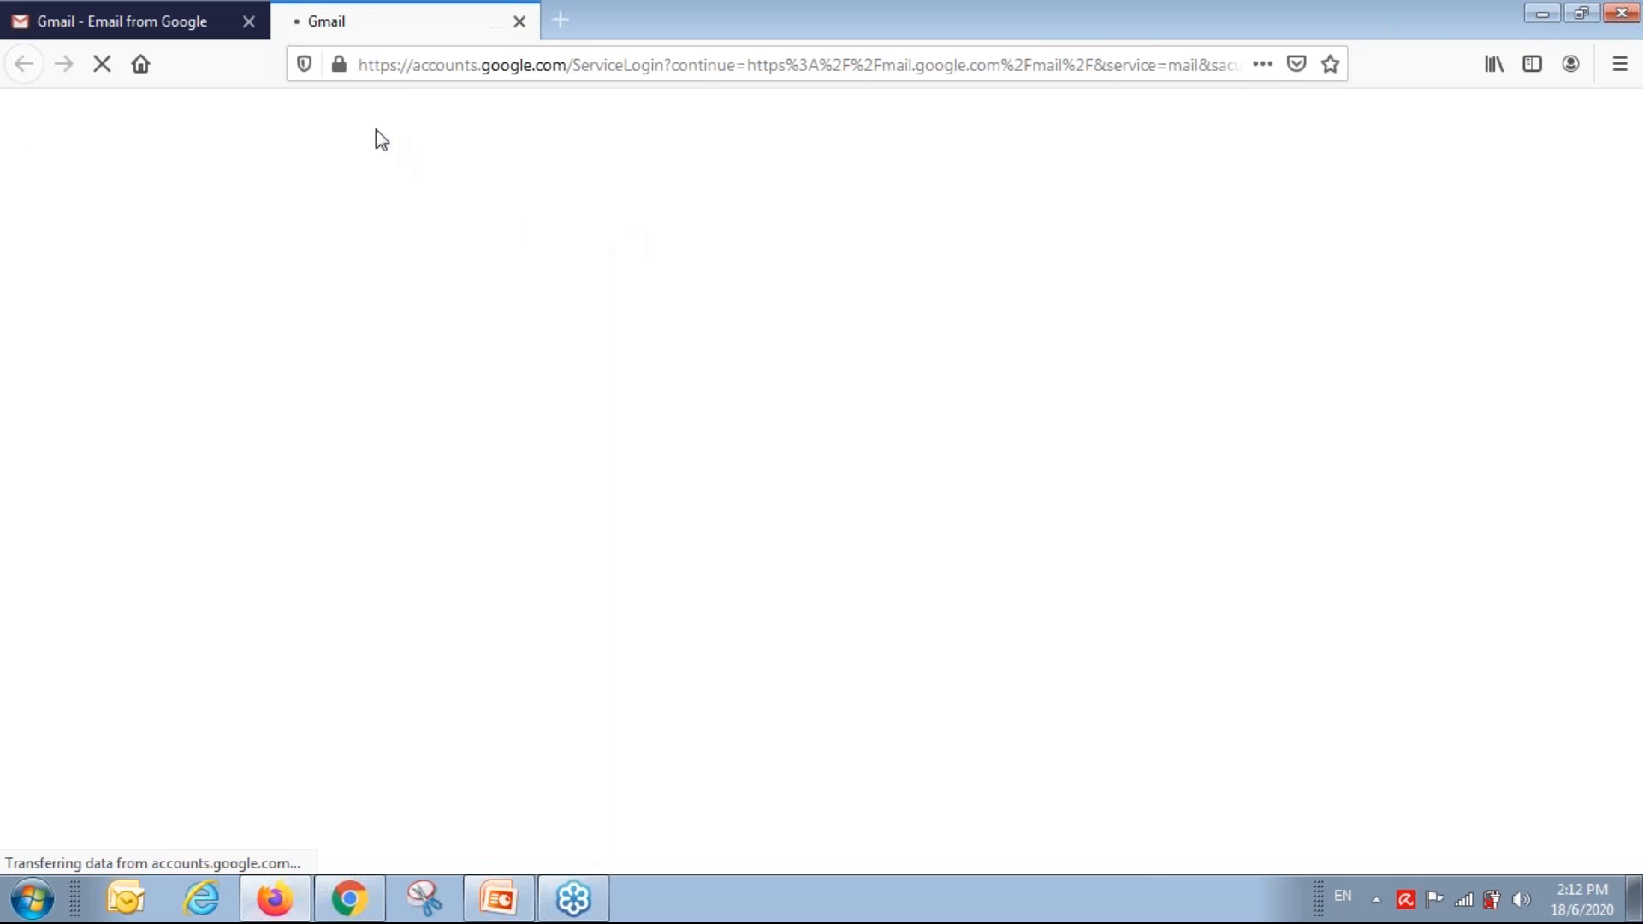
{"action": "left_click", "coordinate": [248, 21]}
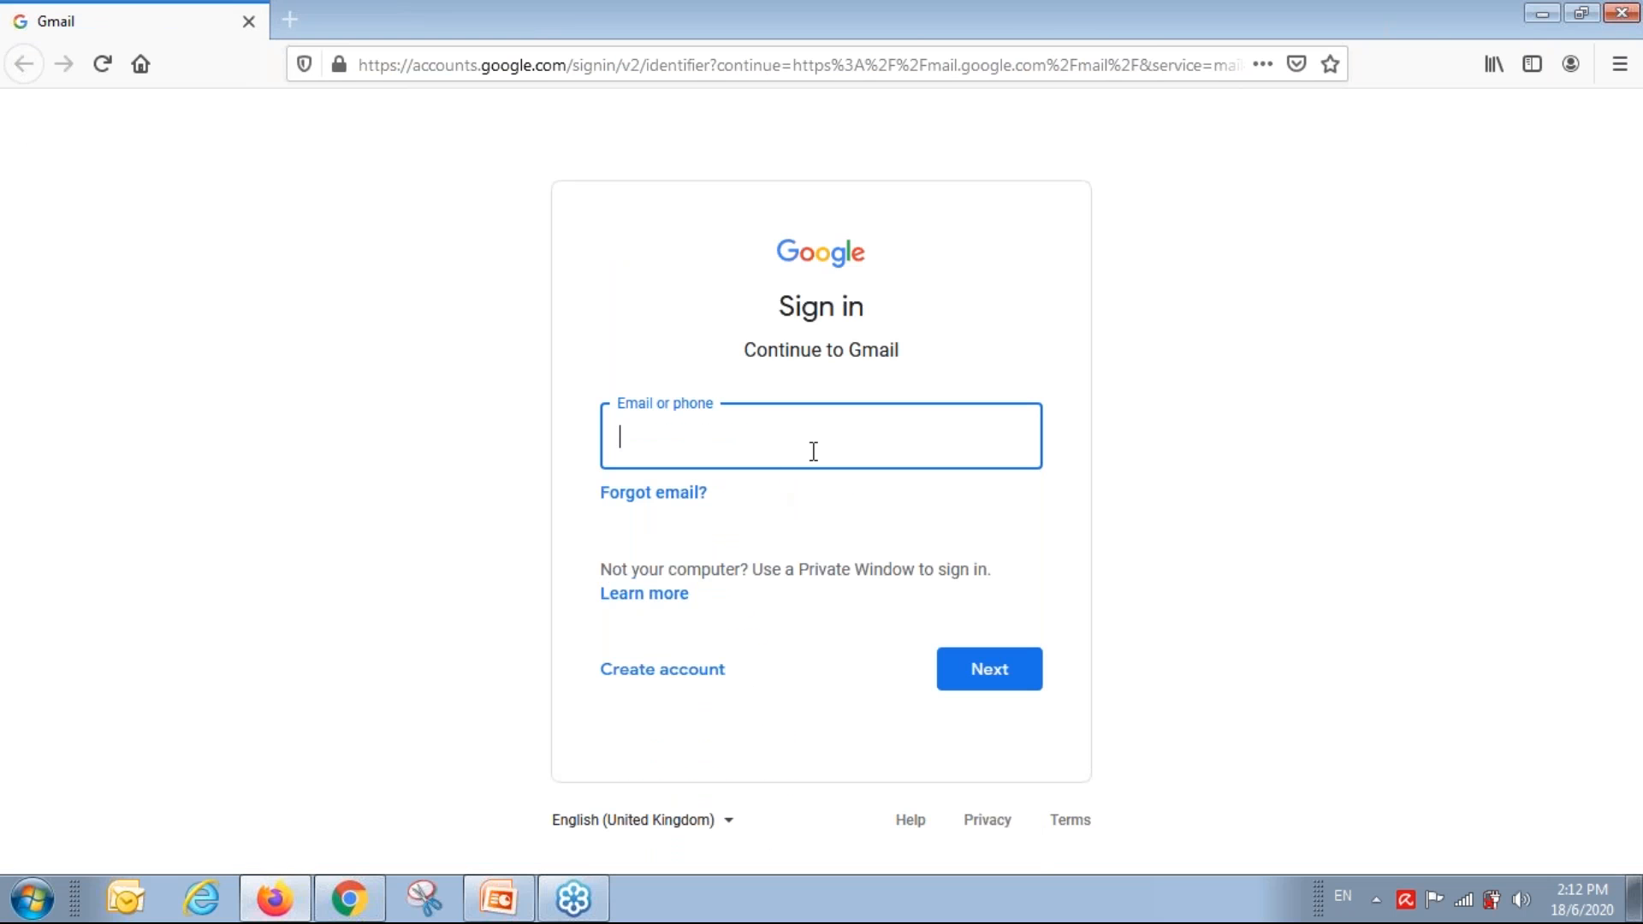
Sign in with the saved contractor login and open the [BMII/BLD/C001/20] Expression of Interest email.
{"action": "type", "text": "buil"}
{"action": "key", "text": "Down"}
{"action": "key", "text": "Return"}
{"action": "key", "text": "Return"}
{"action": "left_click", "coordinate": [983, 565]}
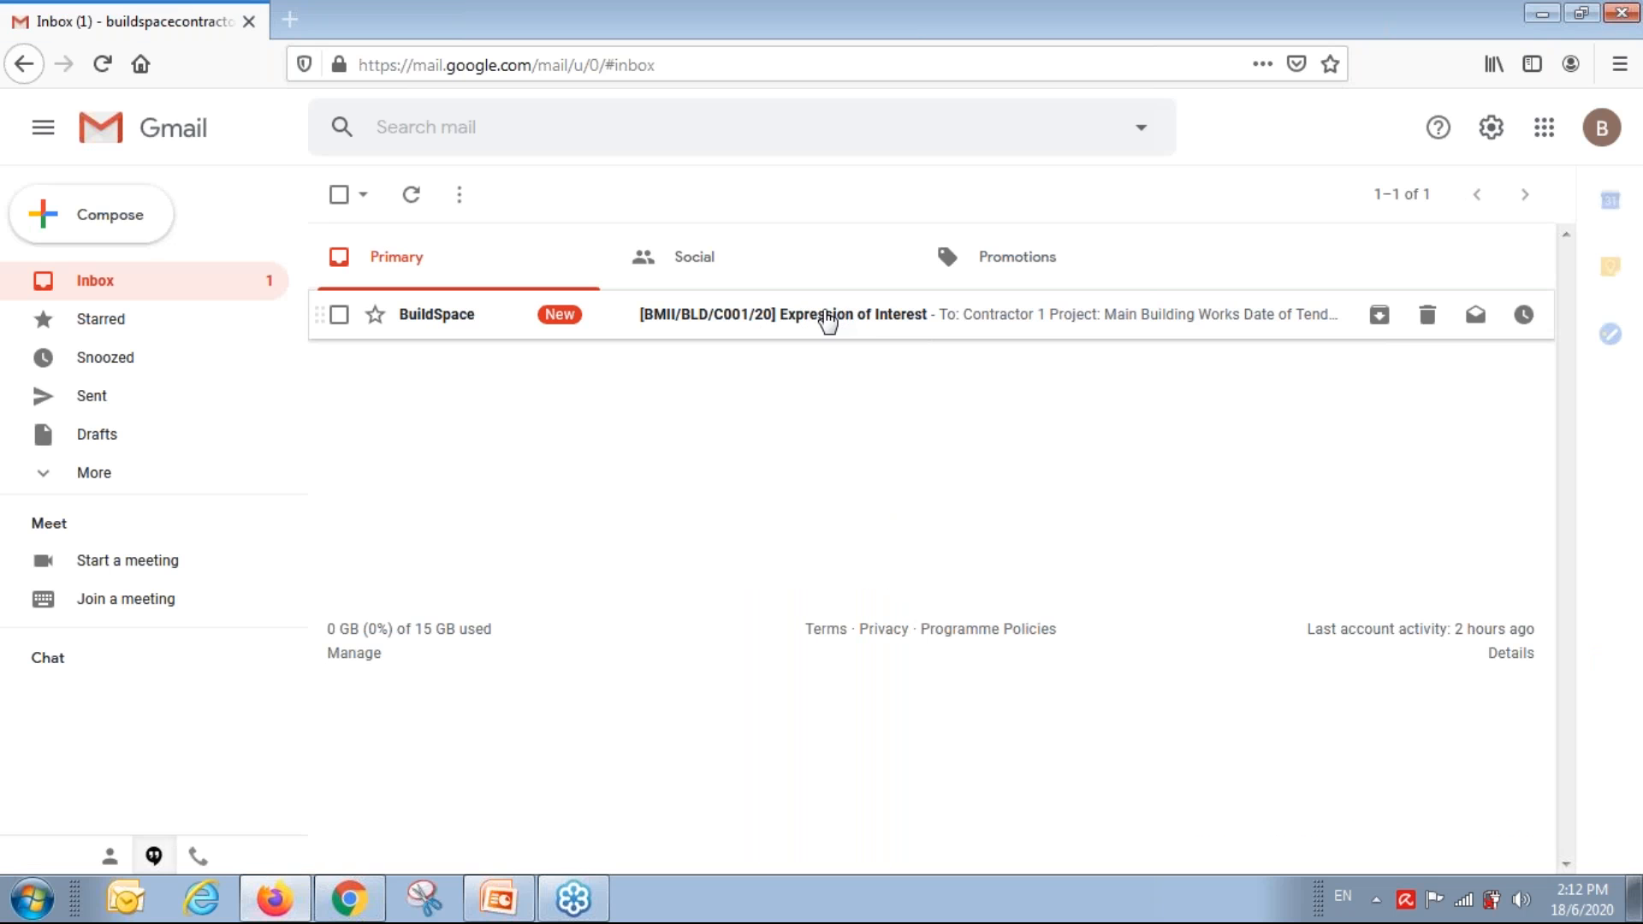
{"action": "left_click", "coordinate": [814, 325]}
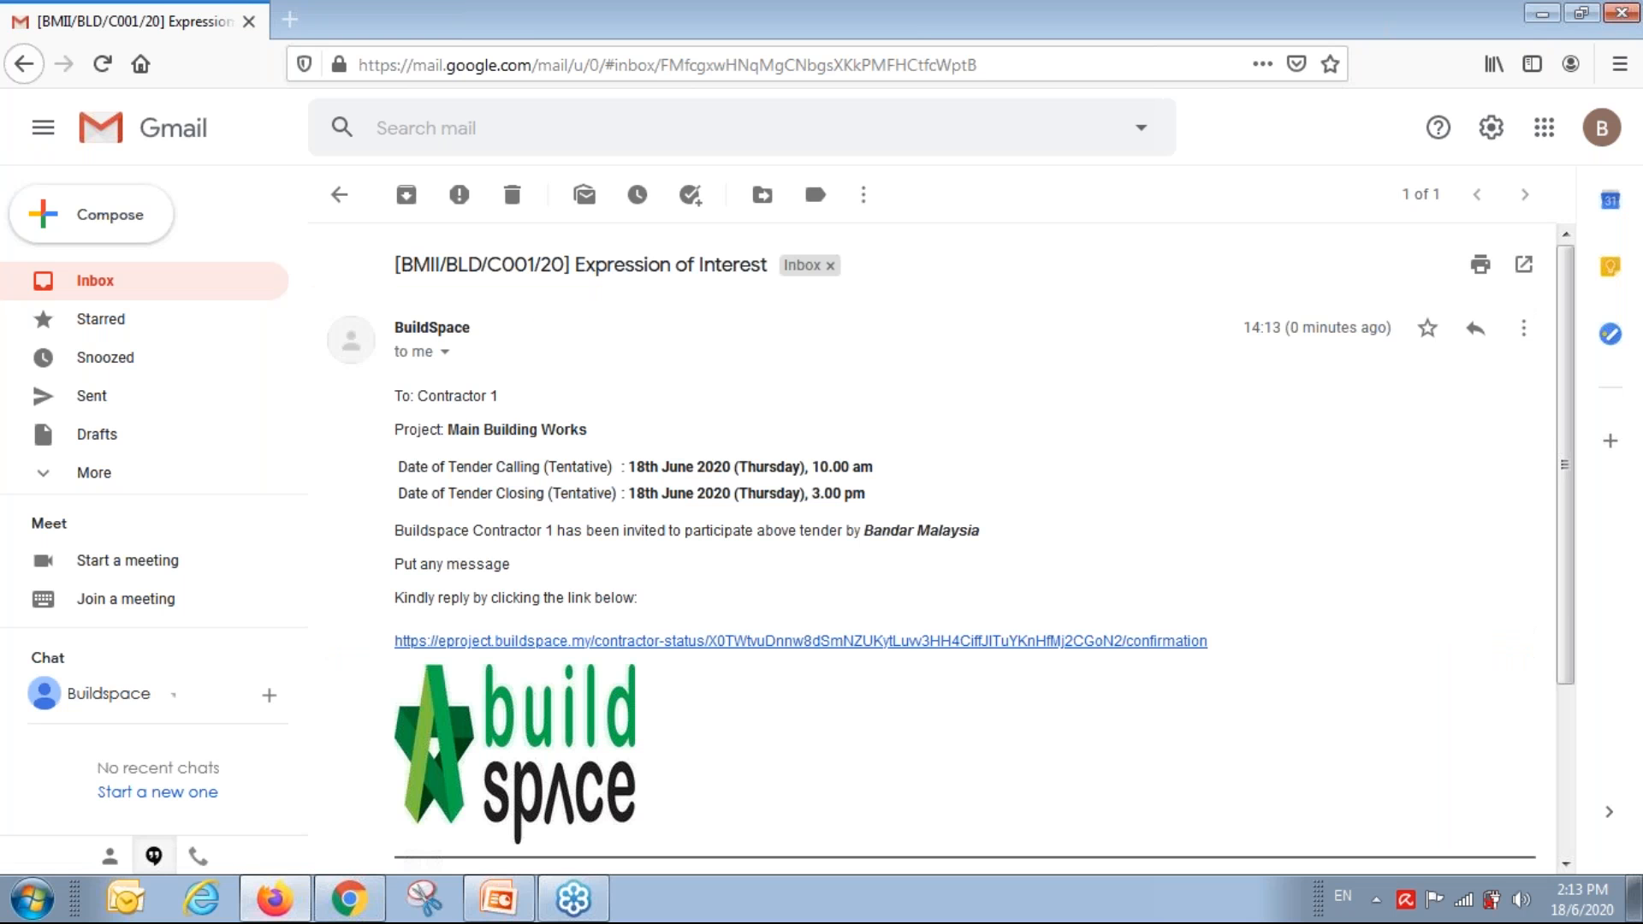
{"action": "scroll", "coordinate": [469, 524], "scroll_direction": "down", "scroll_amount": 1}
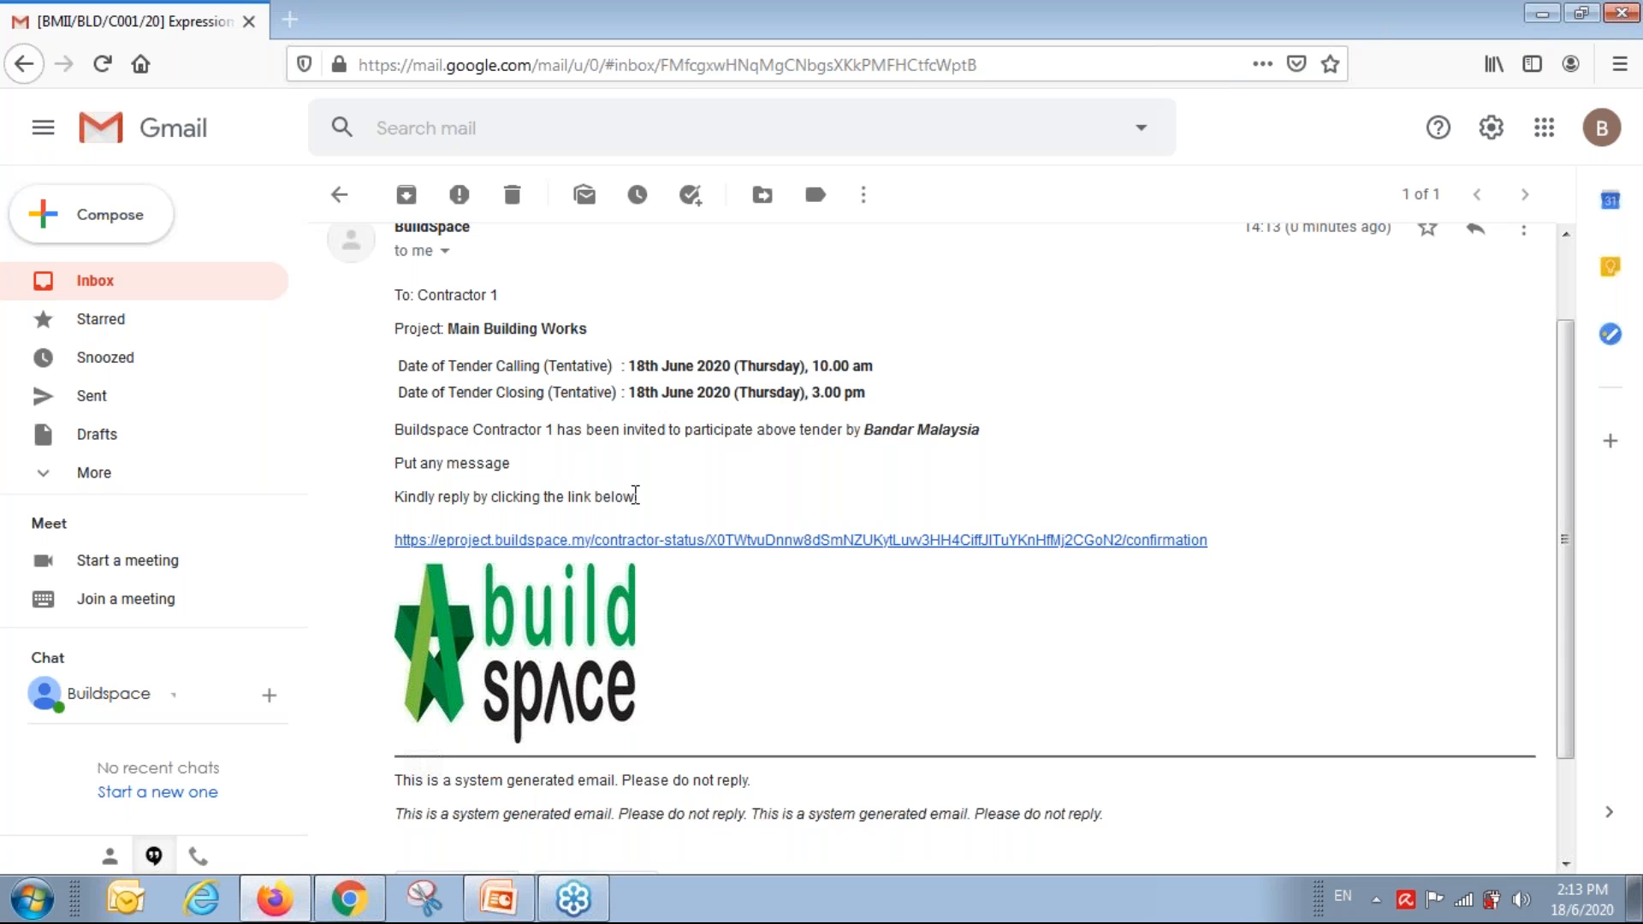
Answer Yes to tendering for Main Building Works via the email link, without remarks, then close the page.
{"action": "left_click", "coordinate": [681, 541]}
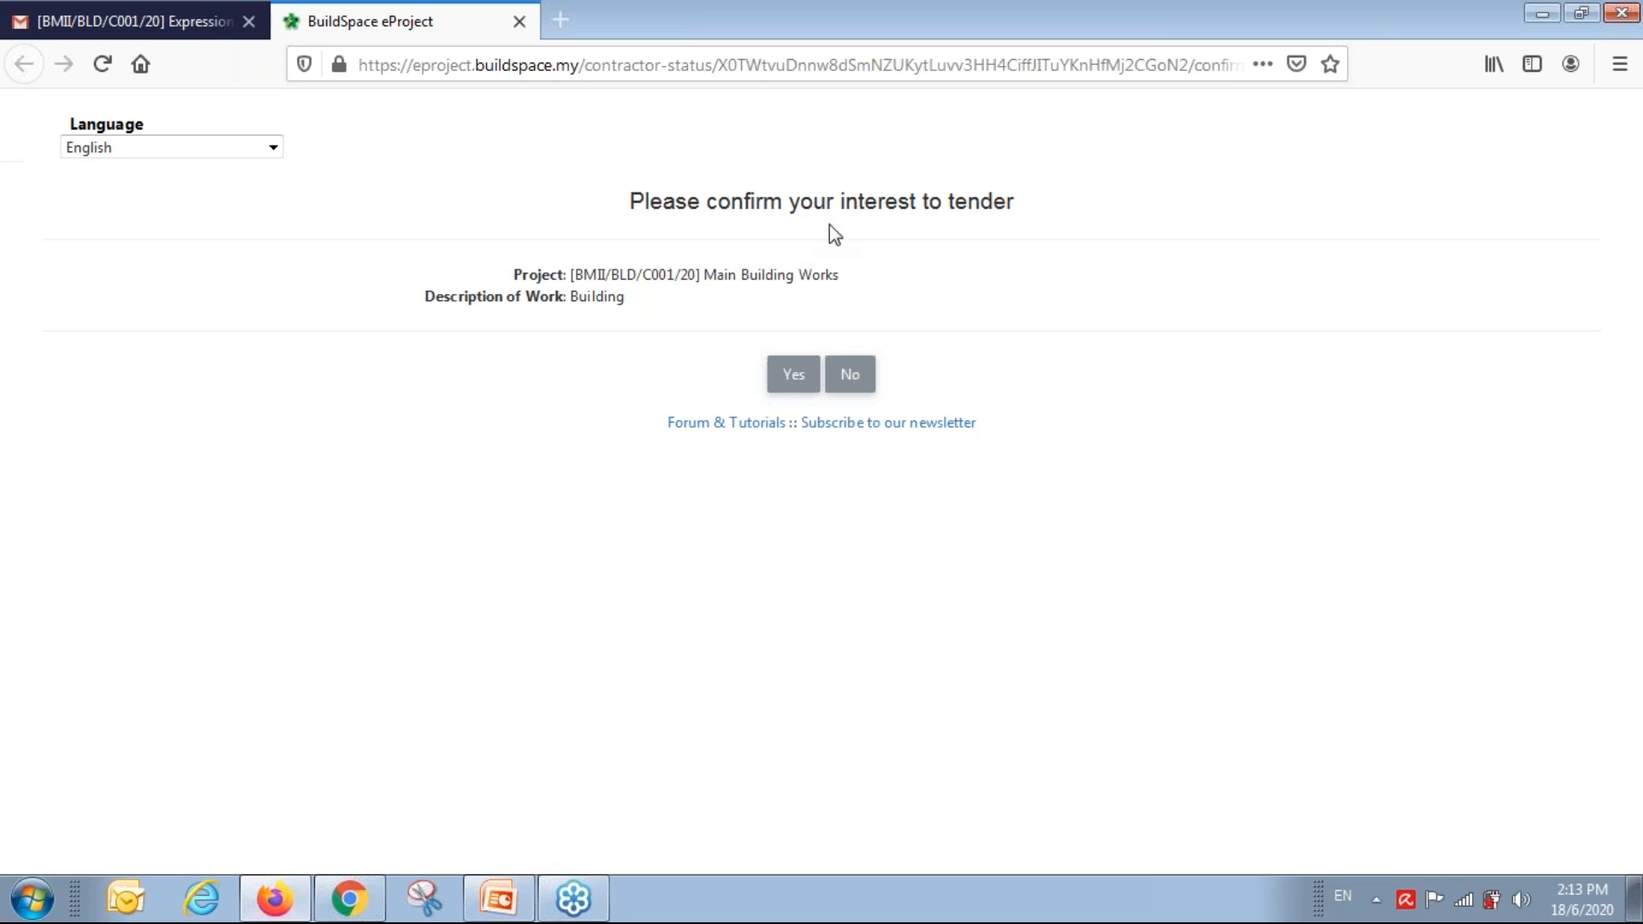
{"action": "left_click", "coordinate": [794, 381]}
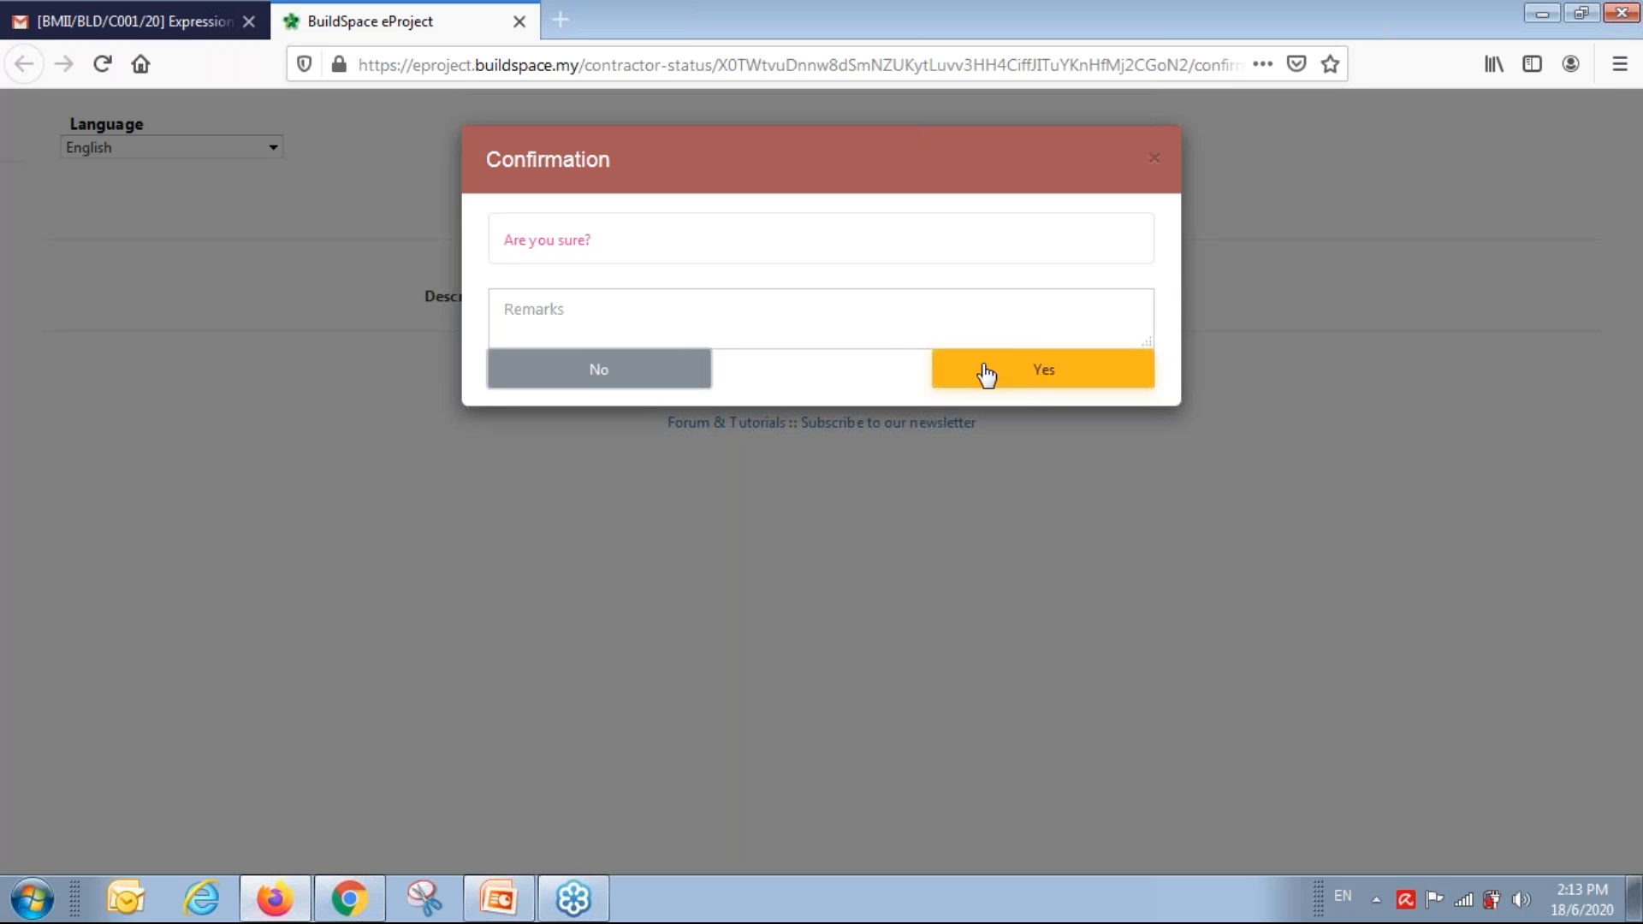
{"action": "left_click", "coordinate": [646, 316]}
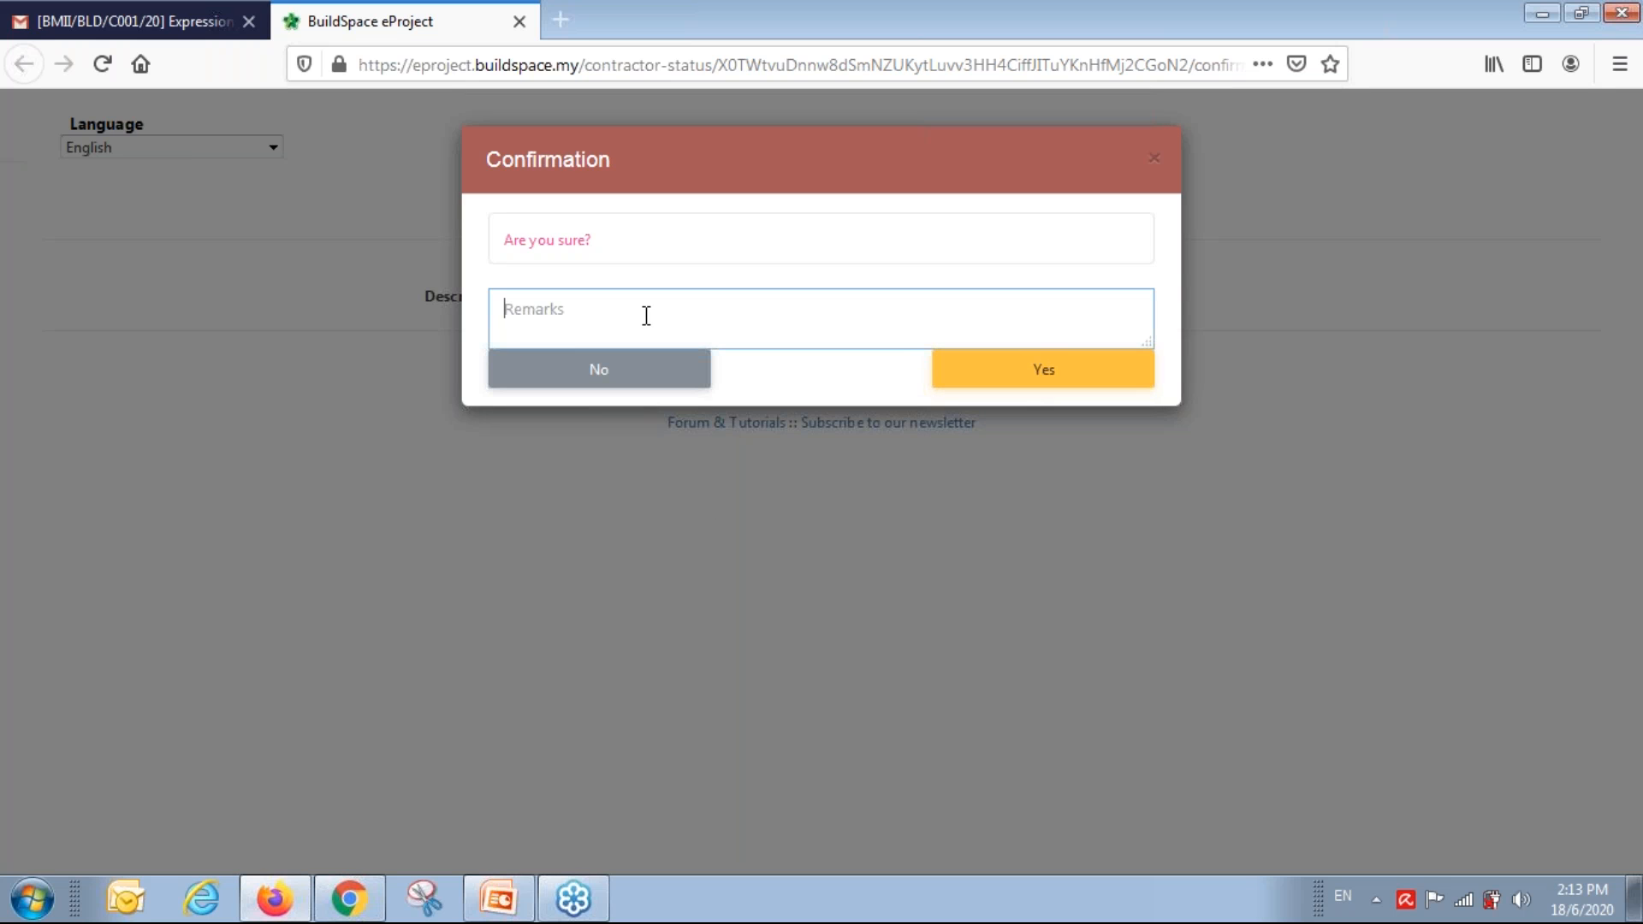
{"action": "left_click", "coordinate": [1049, 379]}
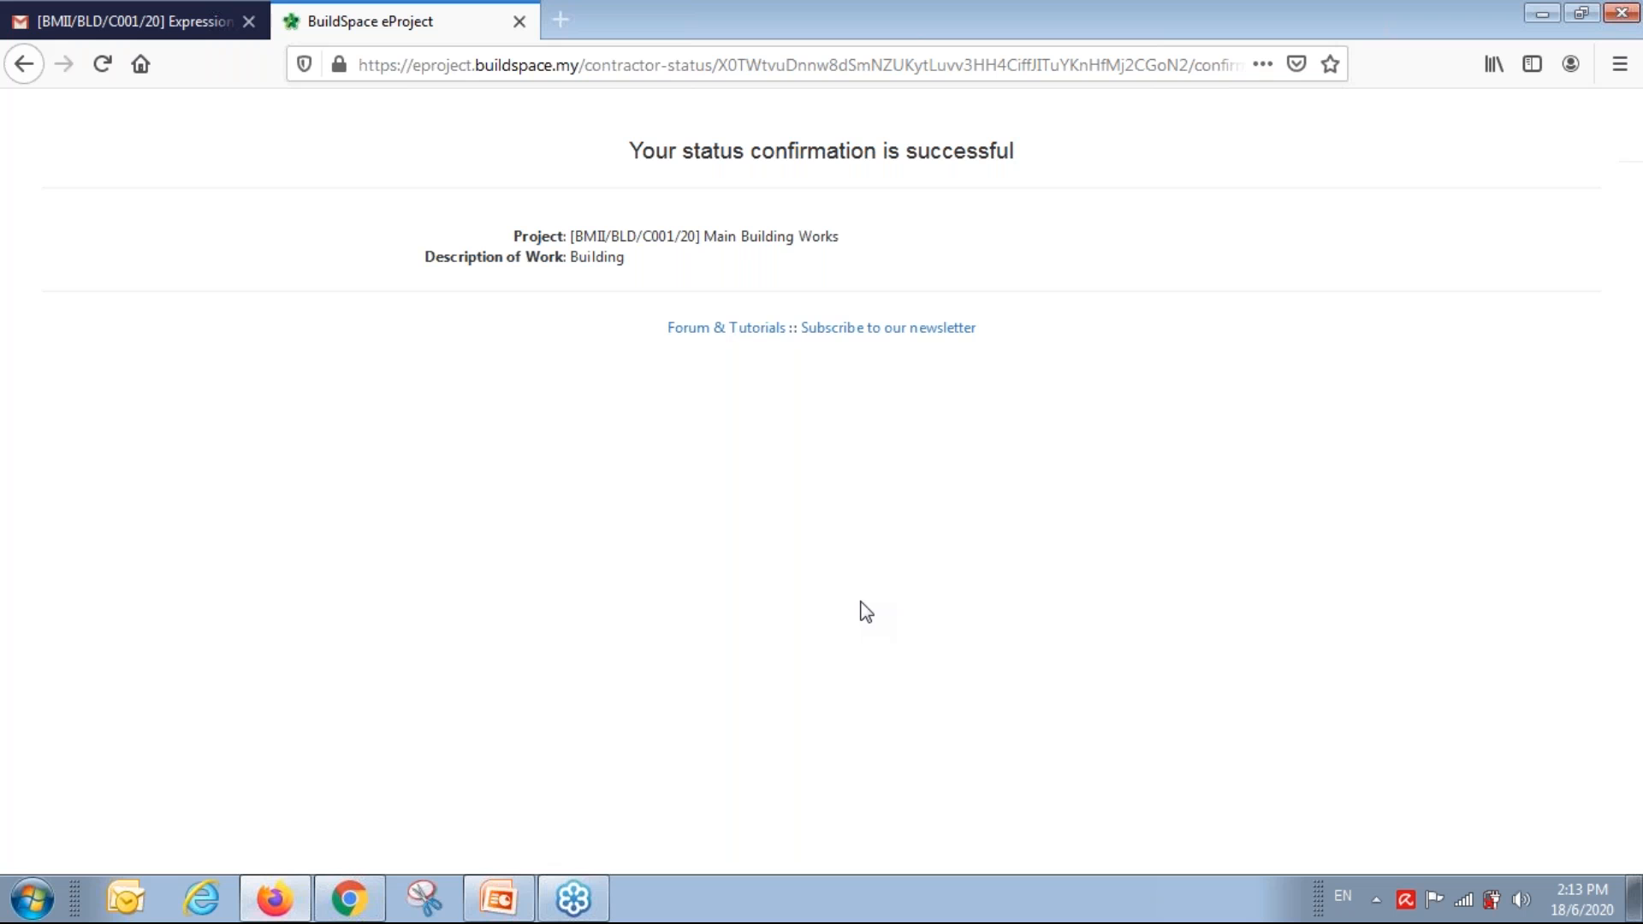
{"action": "left_click", "coordinate": [519, 22]}
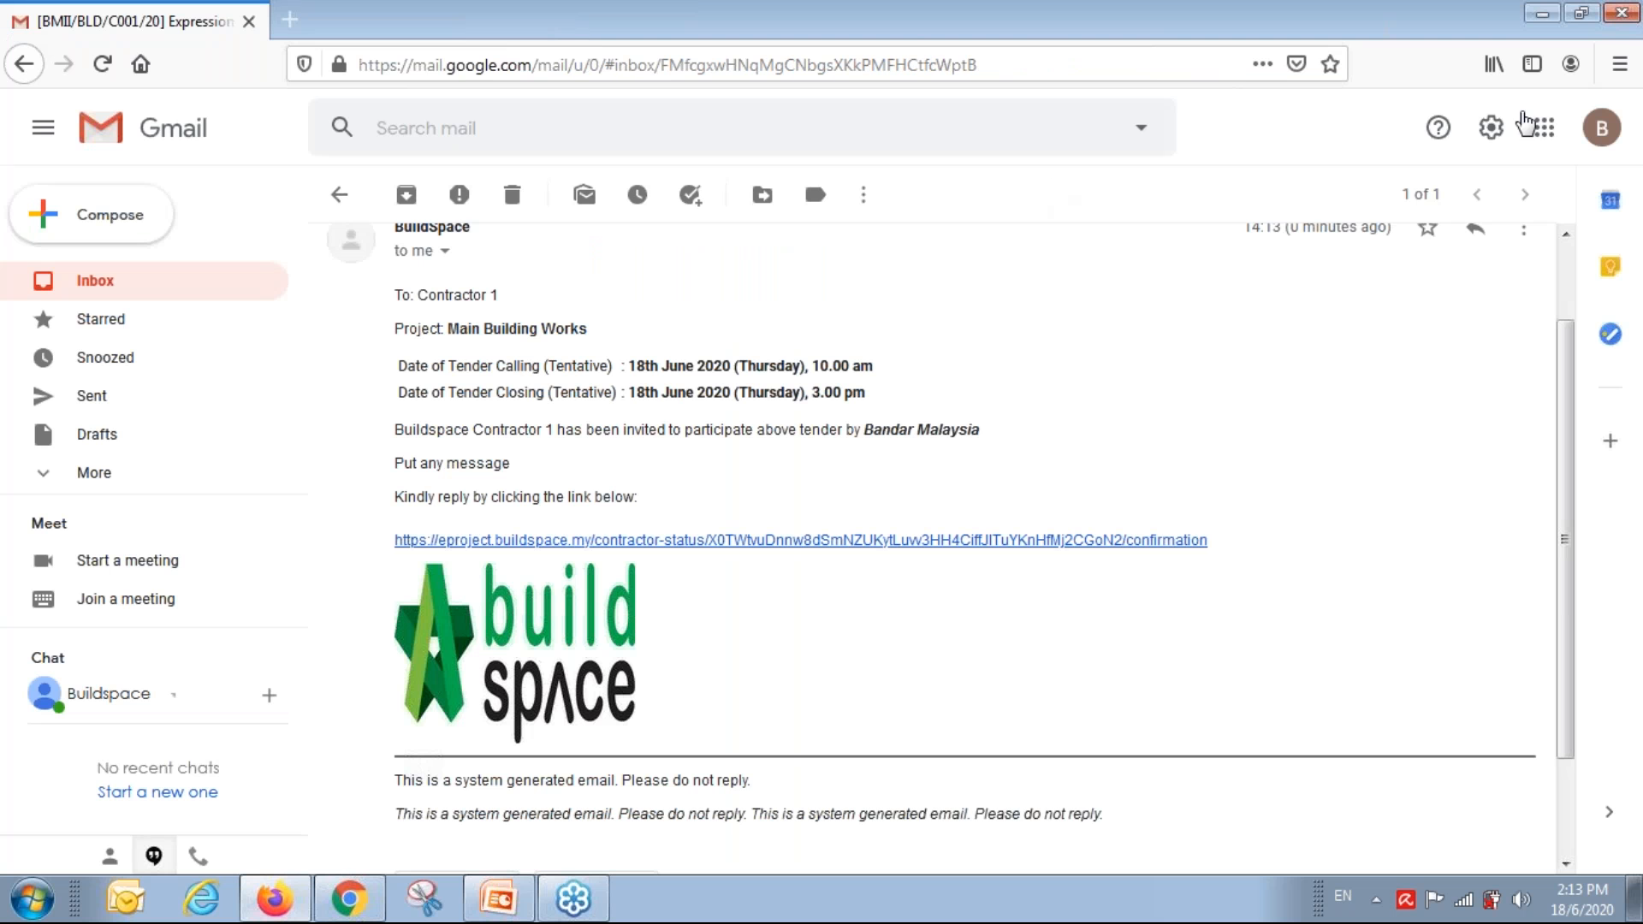
Refresh the tender page to show Contractors 1–4 as Yes, and check Contractor 1's 18-Jun-2020 status log.
{"action": "left_click", "coordinate": [1549, 15]}
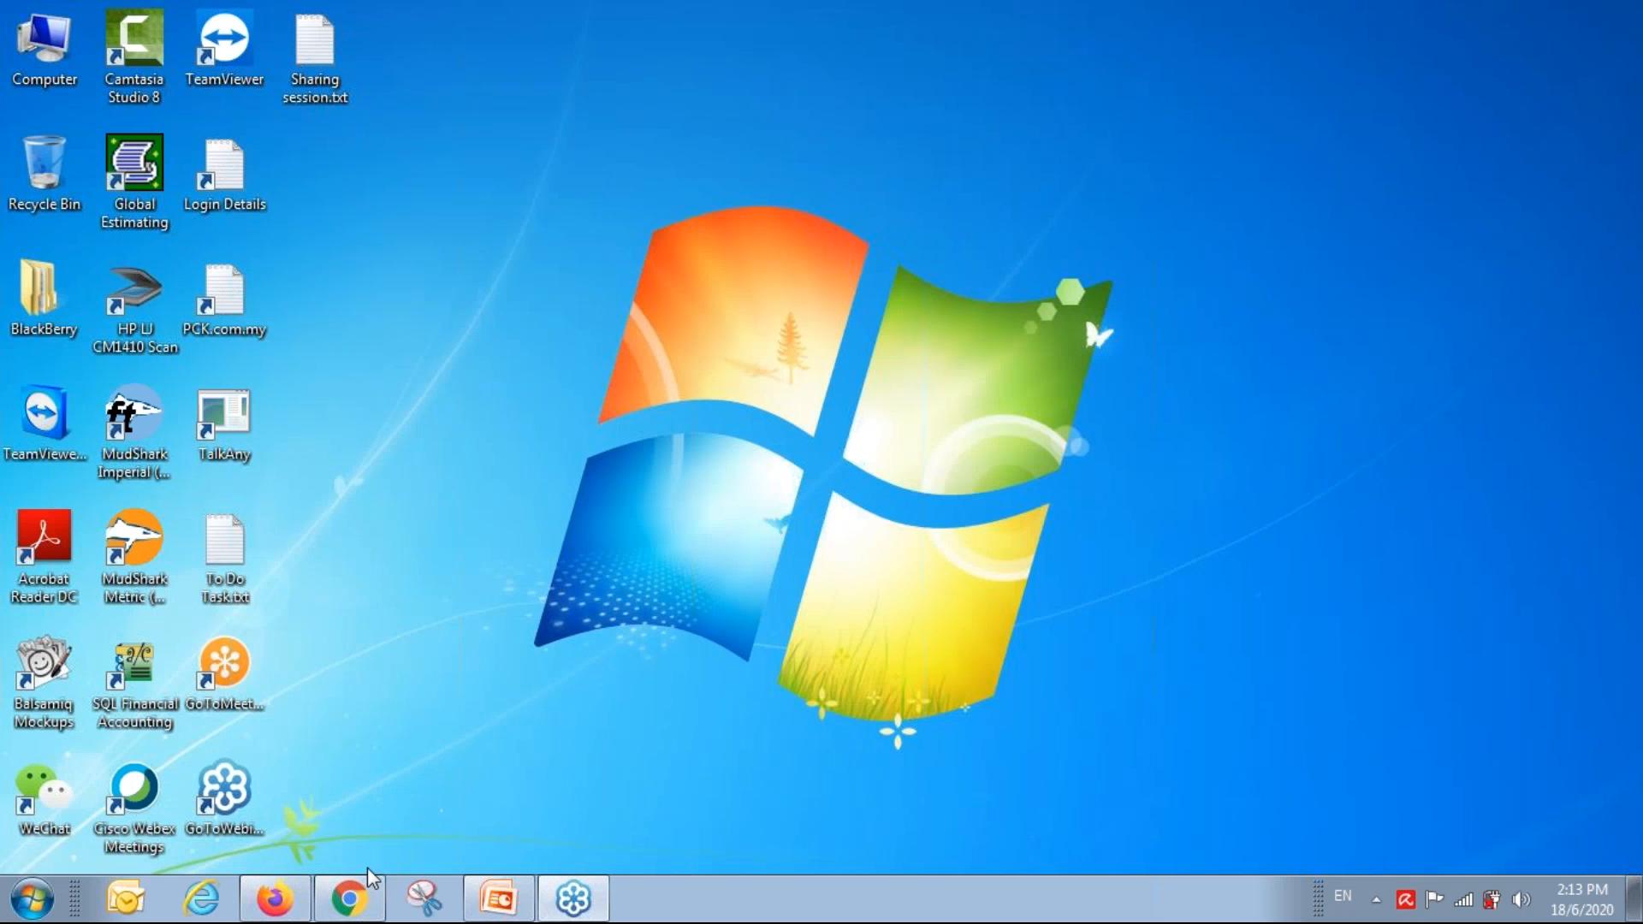
{"action": "left_click", "coordinate": [364, 890]}
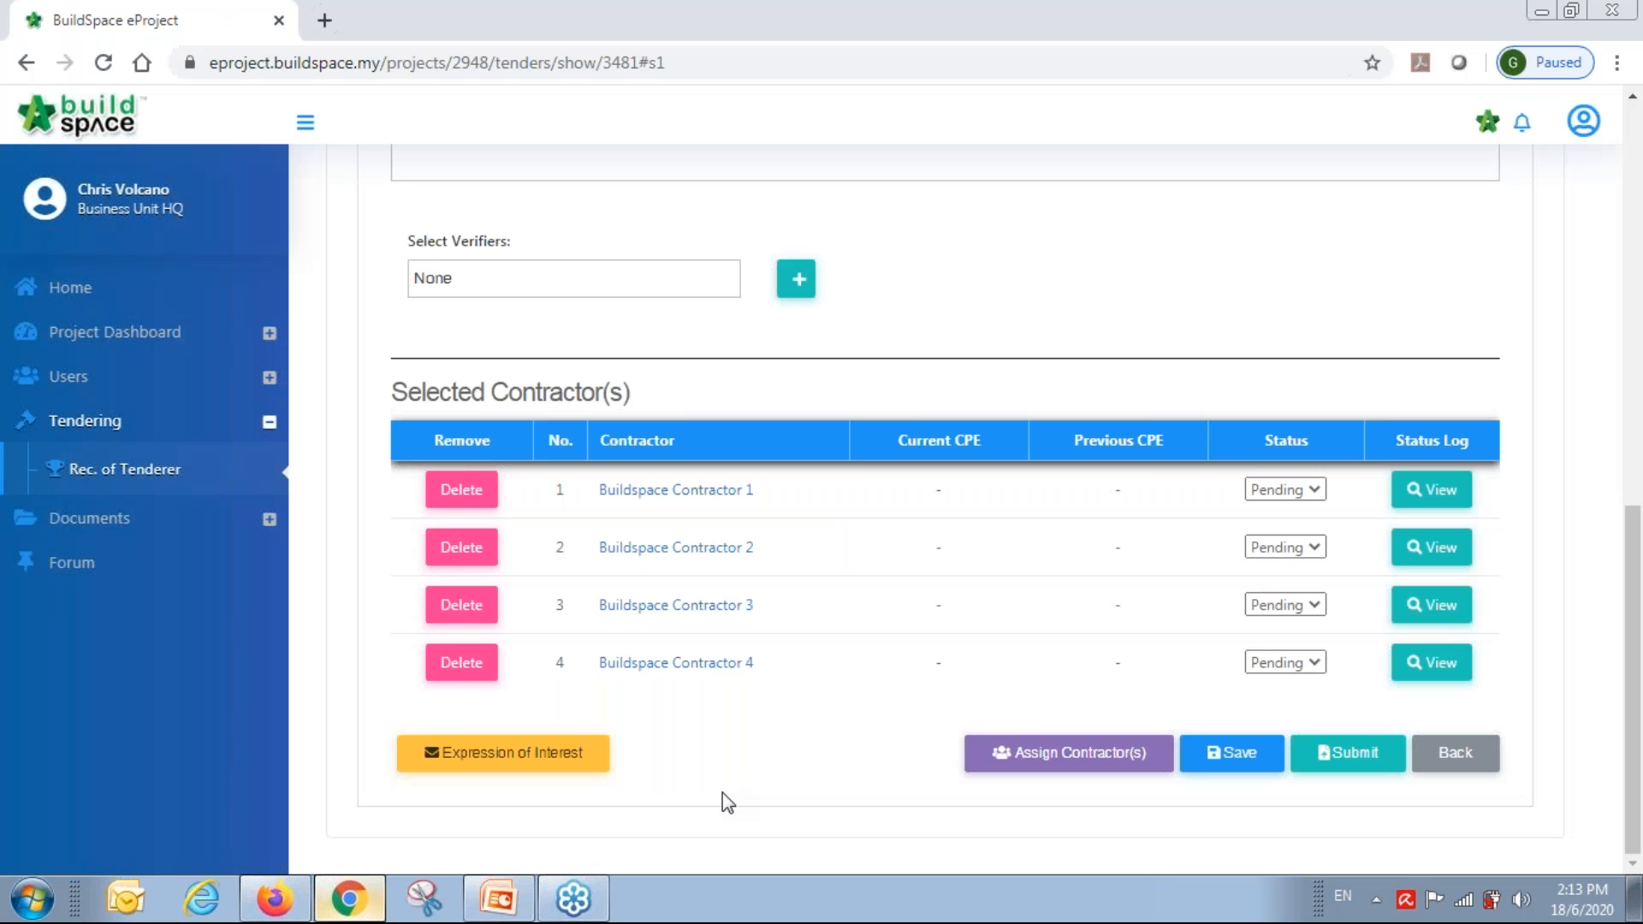
{"action": "left_click", "coordinate": [105, 65]}
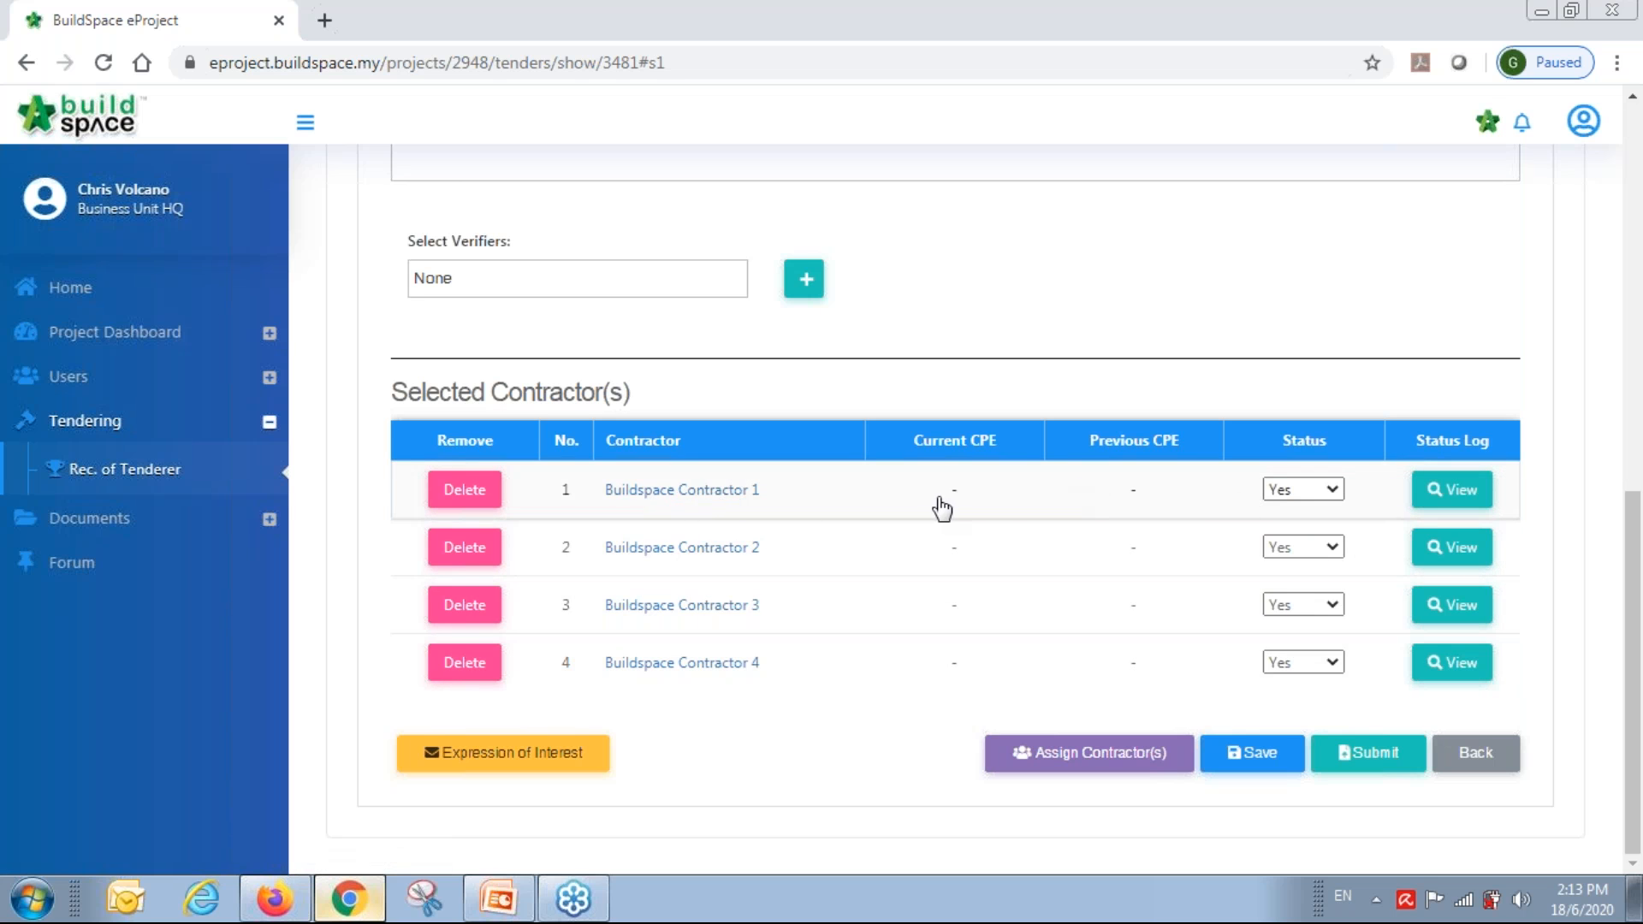
{"action": "left_click", "coordinate": [1470, 498]}
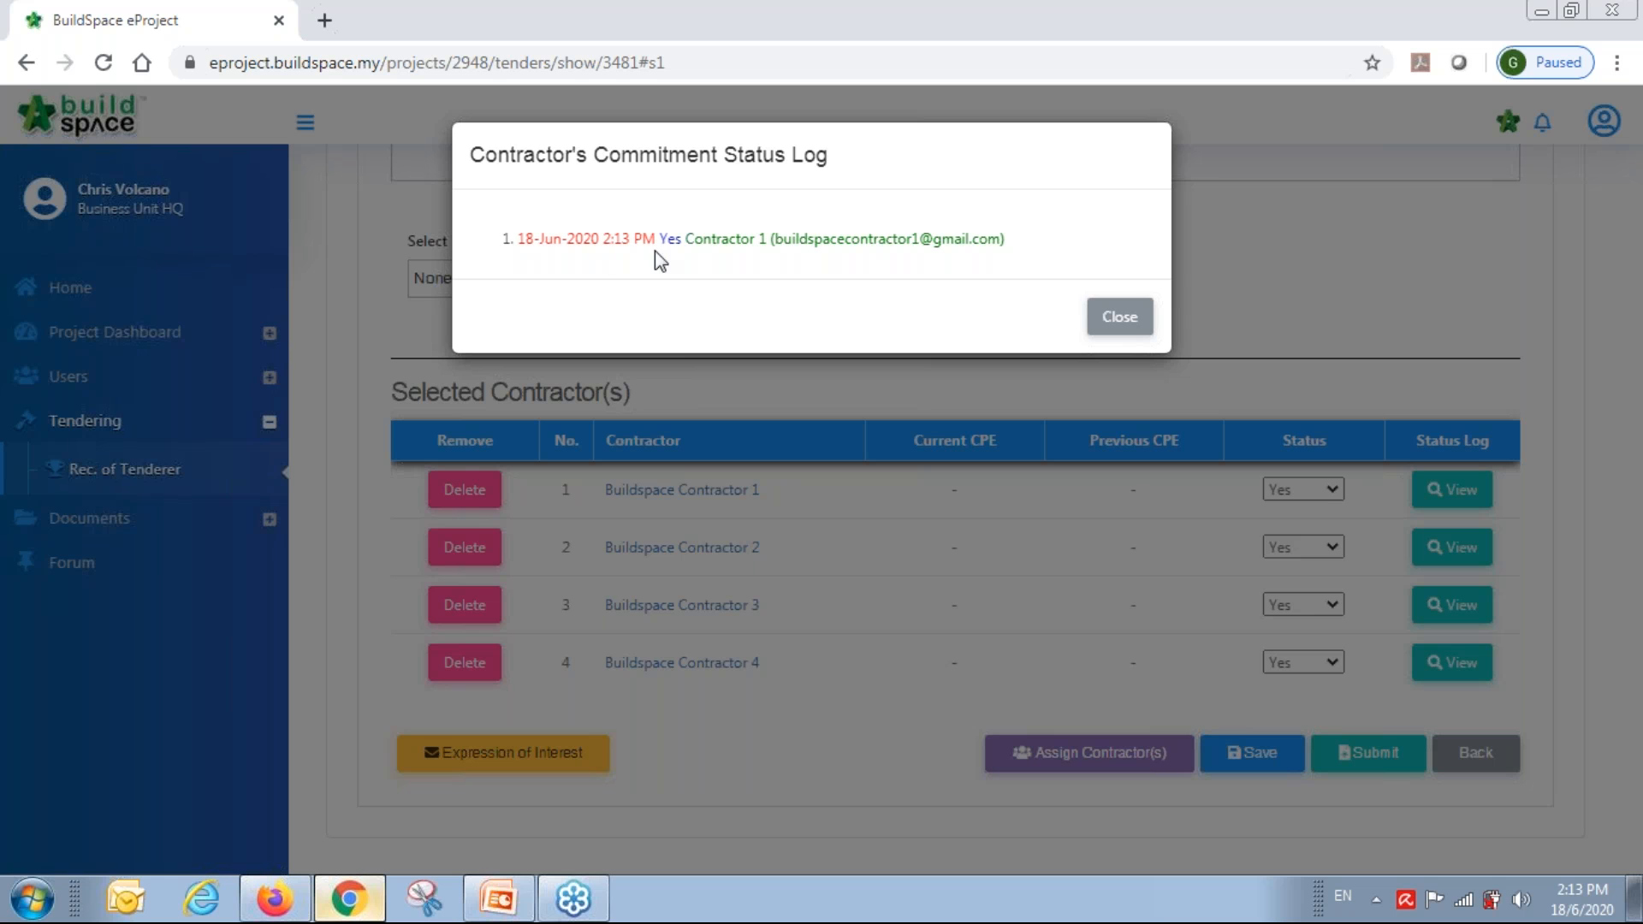
{"action": "left_click", "coordinate": [1128, 321]}
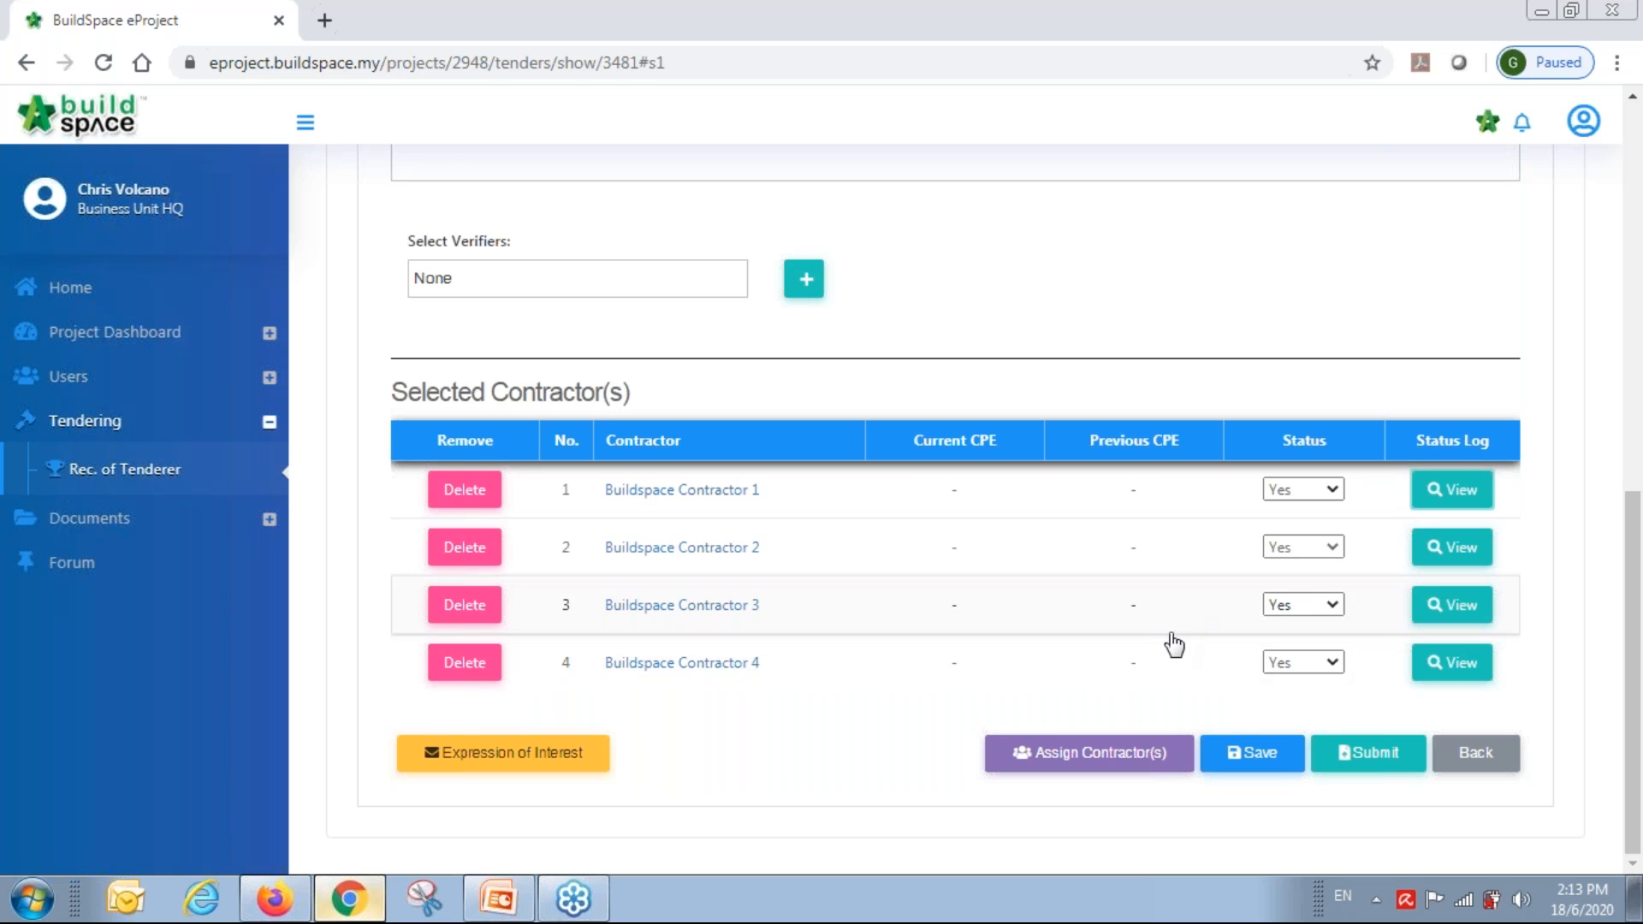
{"action": "scroll", "coordinate": [1164, 638], "scroll_direction": "up", "scroll_amount": 3}
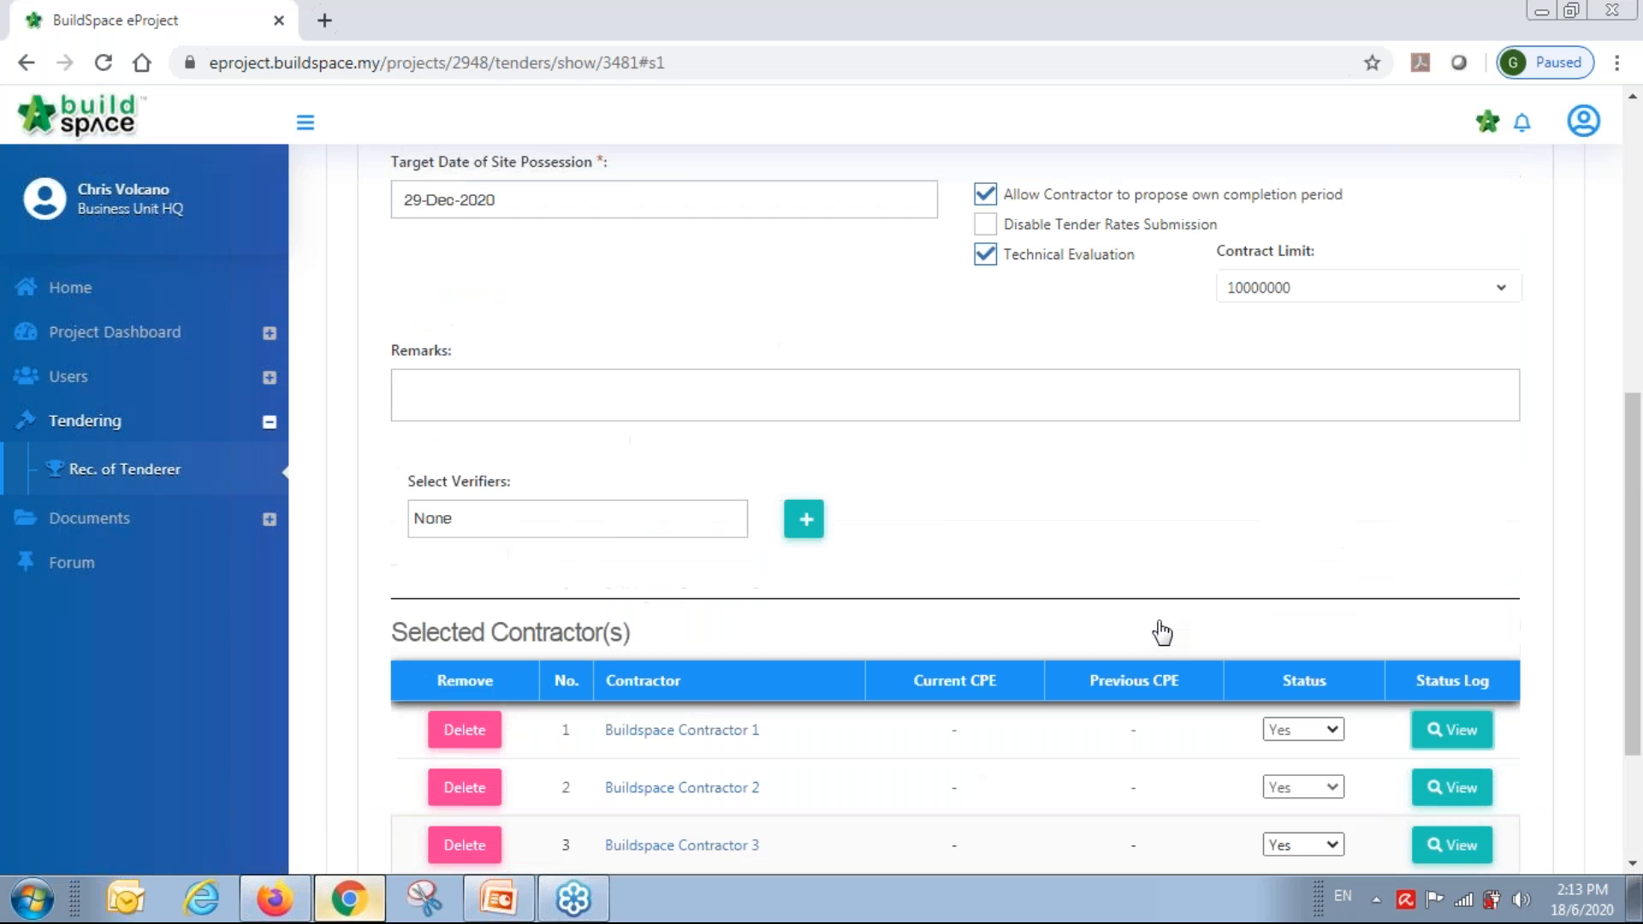
{"action": "left_click", "coordinate": [605, 528]}
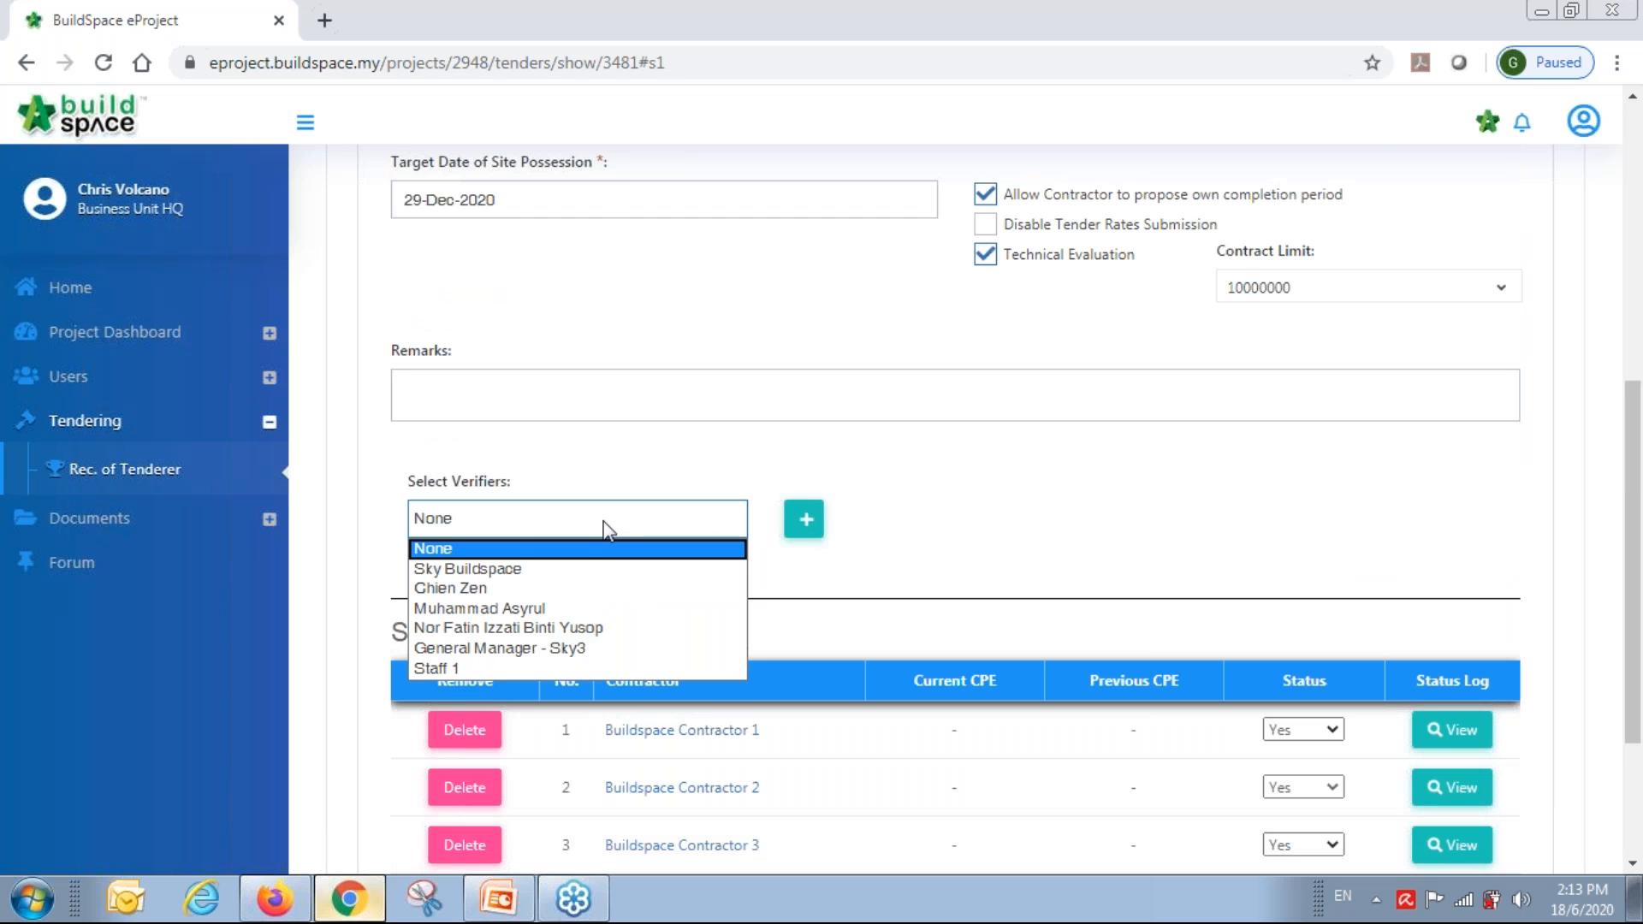
{"action": "left_click", "coordinate": [587, 570]}
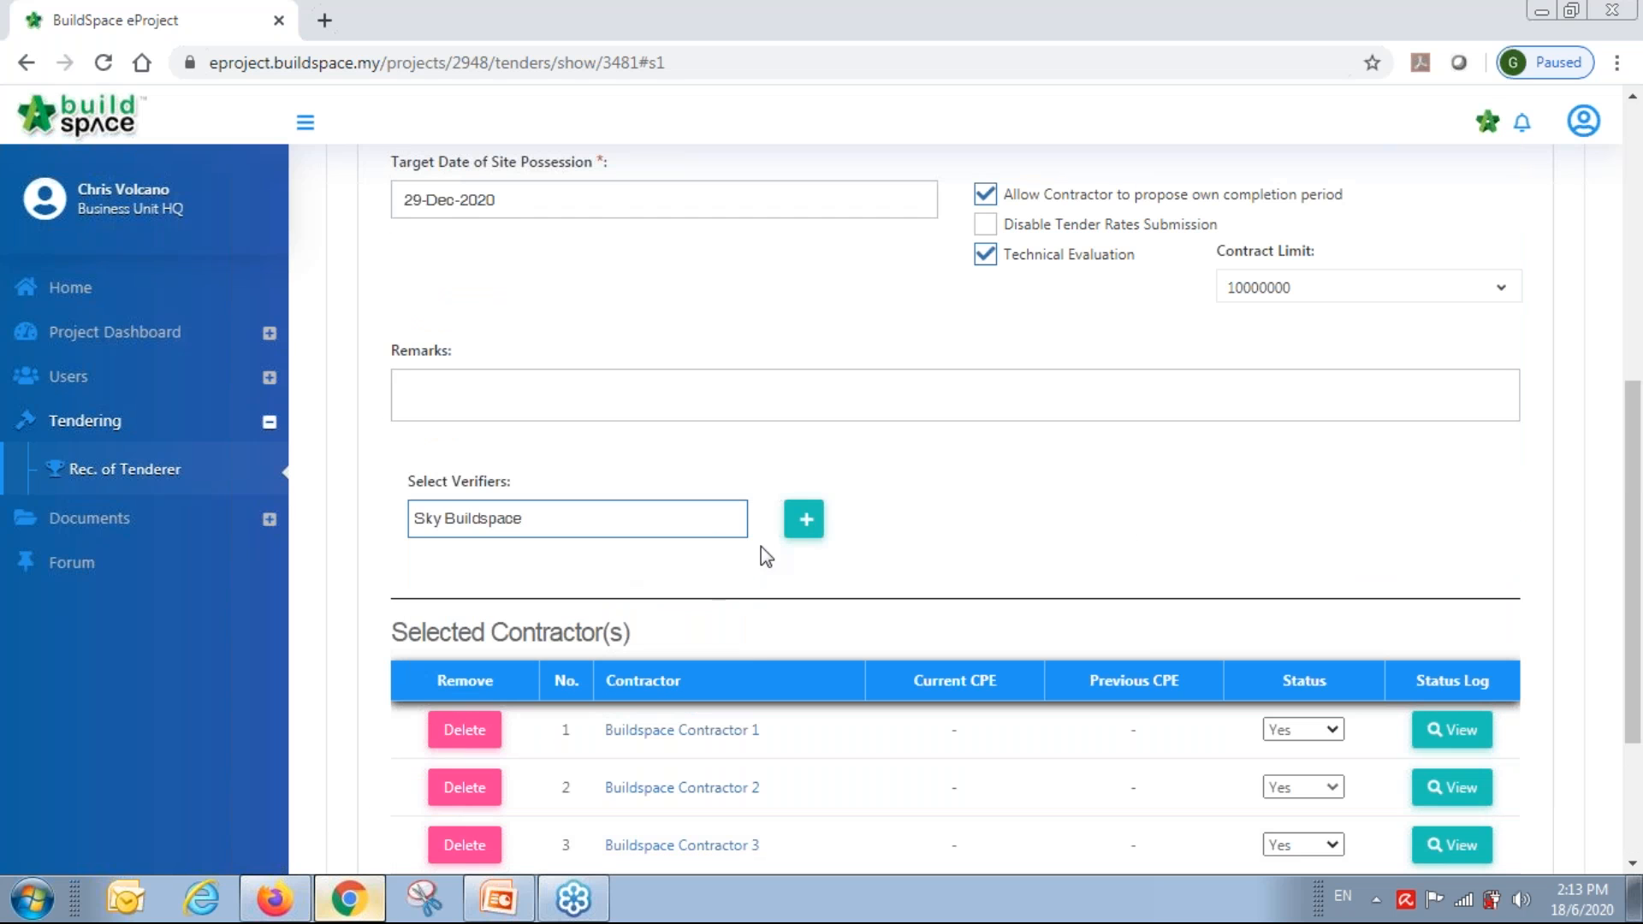
{"action": "left_click", "coordinate": [805, 522]}
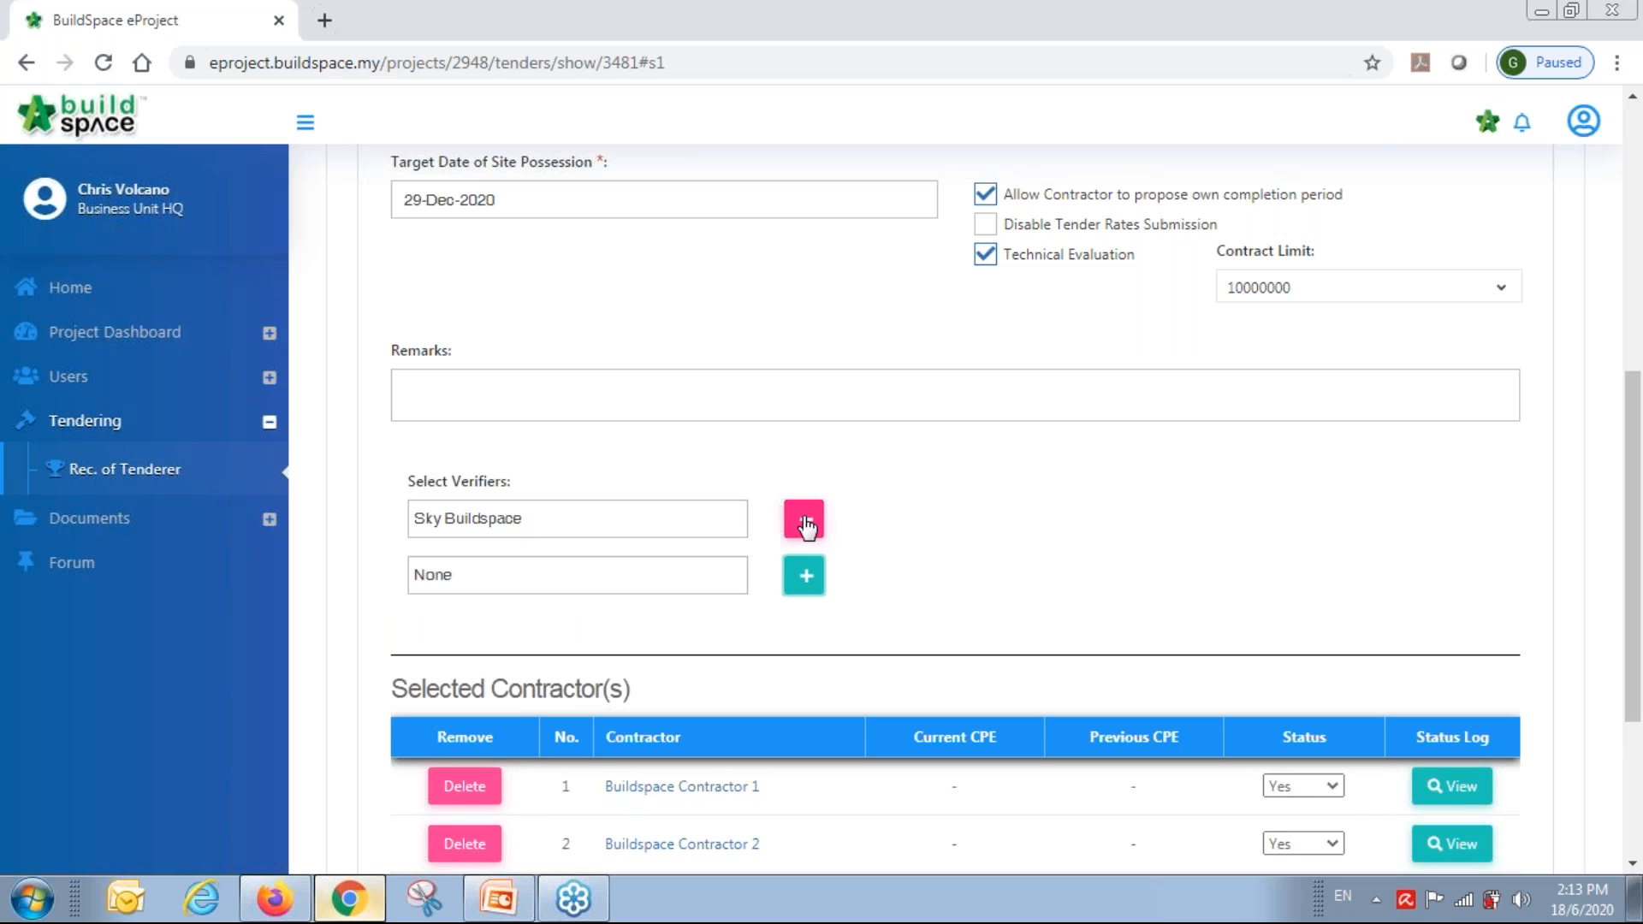
{"action": "left_click", "coordinate": [656, 587]}
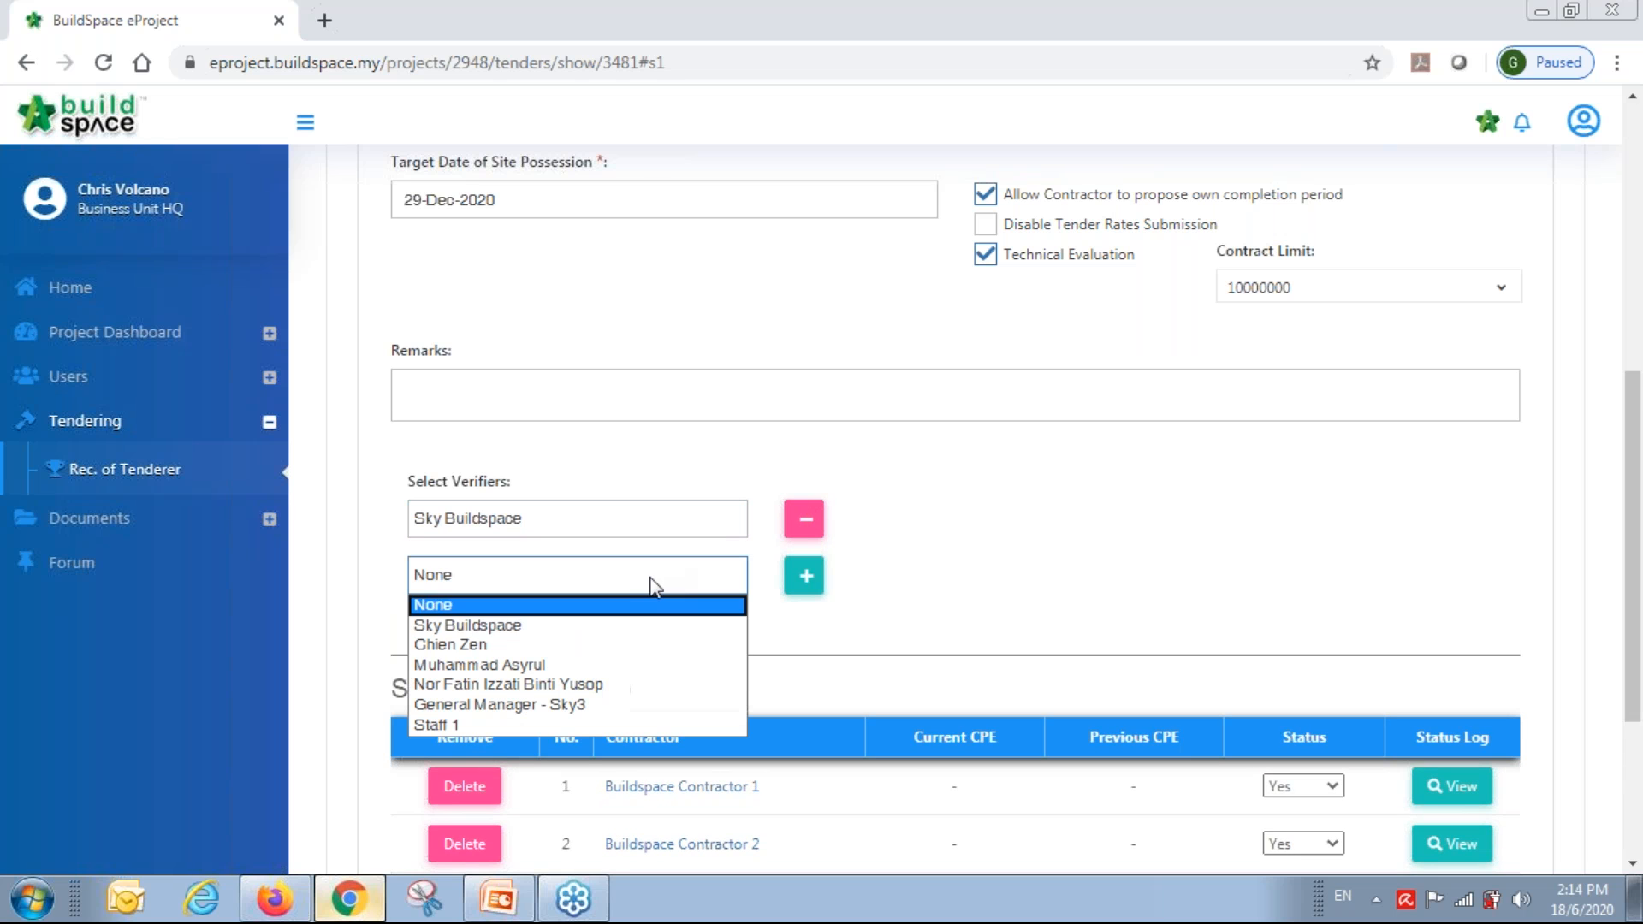
{"action": "left_click", "coordinate": [617, 652]}
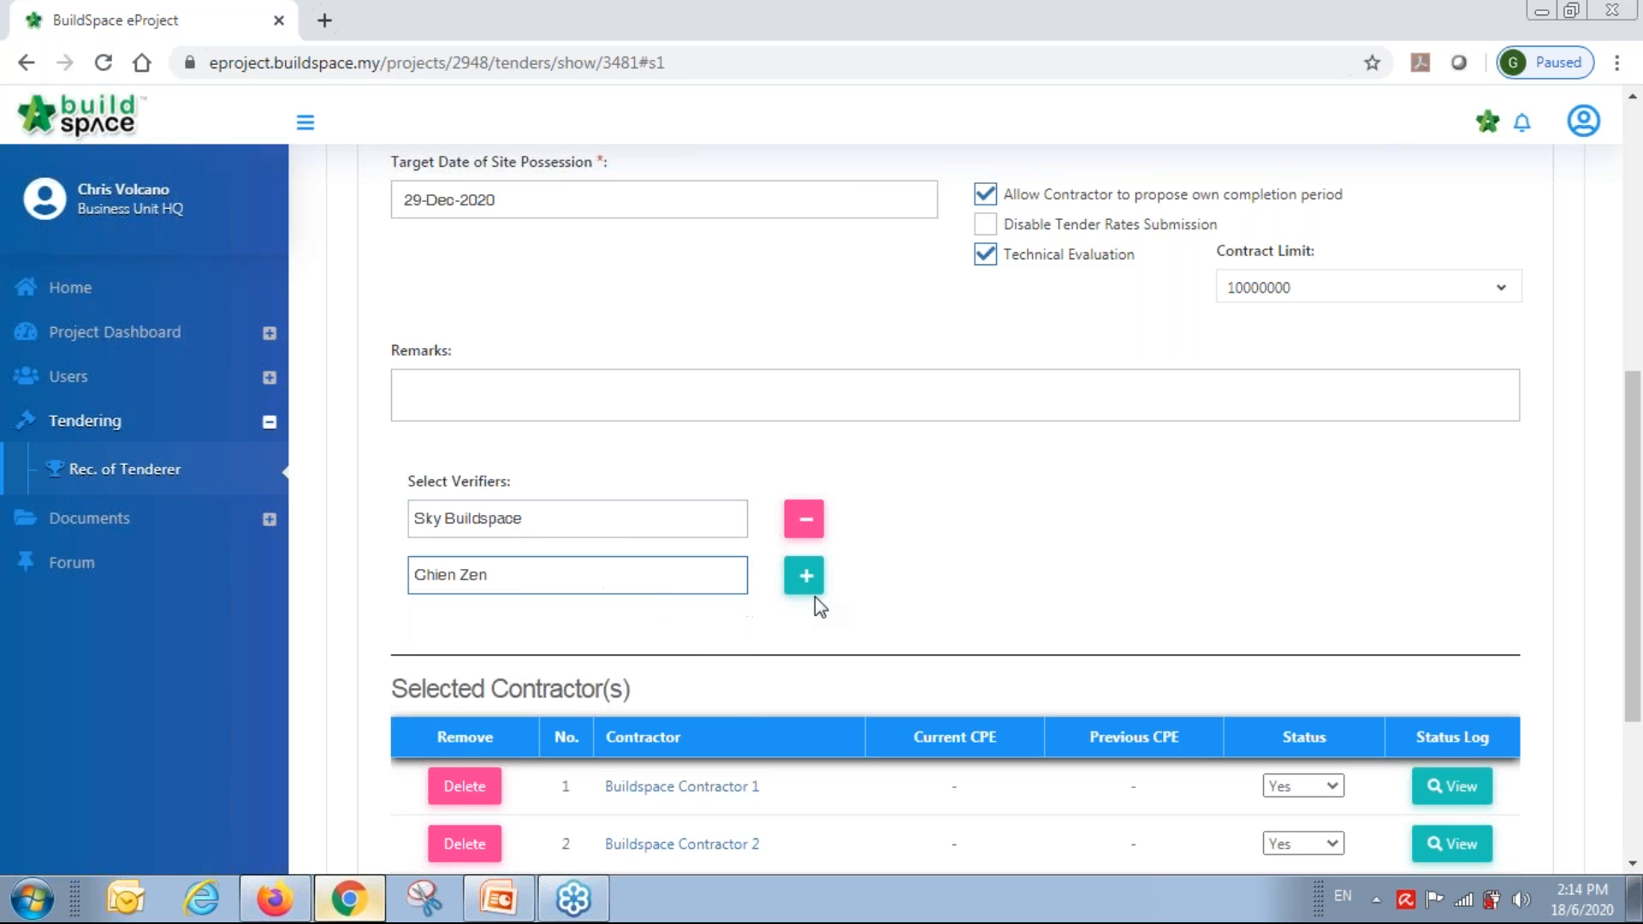
{"action": "left_click", "coordinate": [809, 577]}
{"action": "left_click", "coordinate": [630, 637]}
{"action": "left_click", "coordinate": [633, 722]}
{"action": "left_click", "coordinate": [806, 640]}
{"action": "left_click", "coordinate": [590, 692]}
{"action": "left_click", "coordinate": [573, 796]}
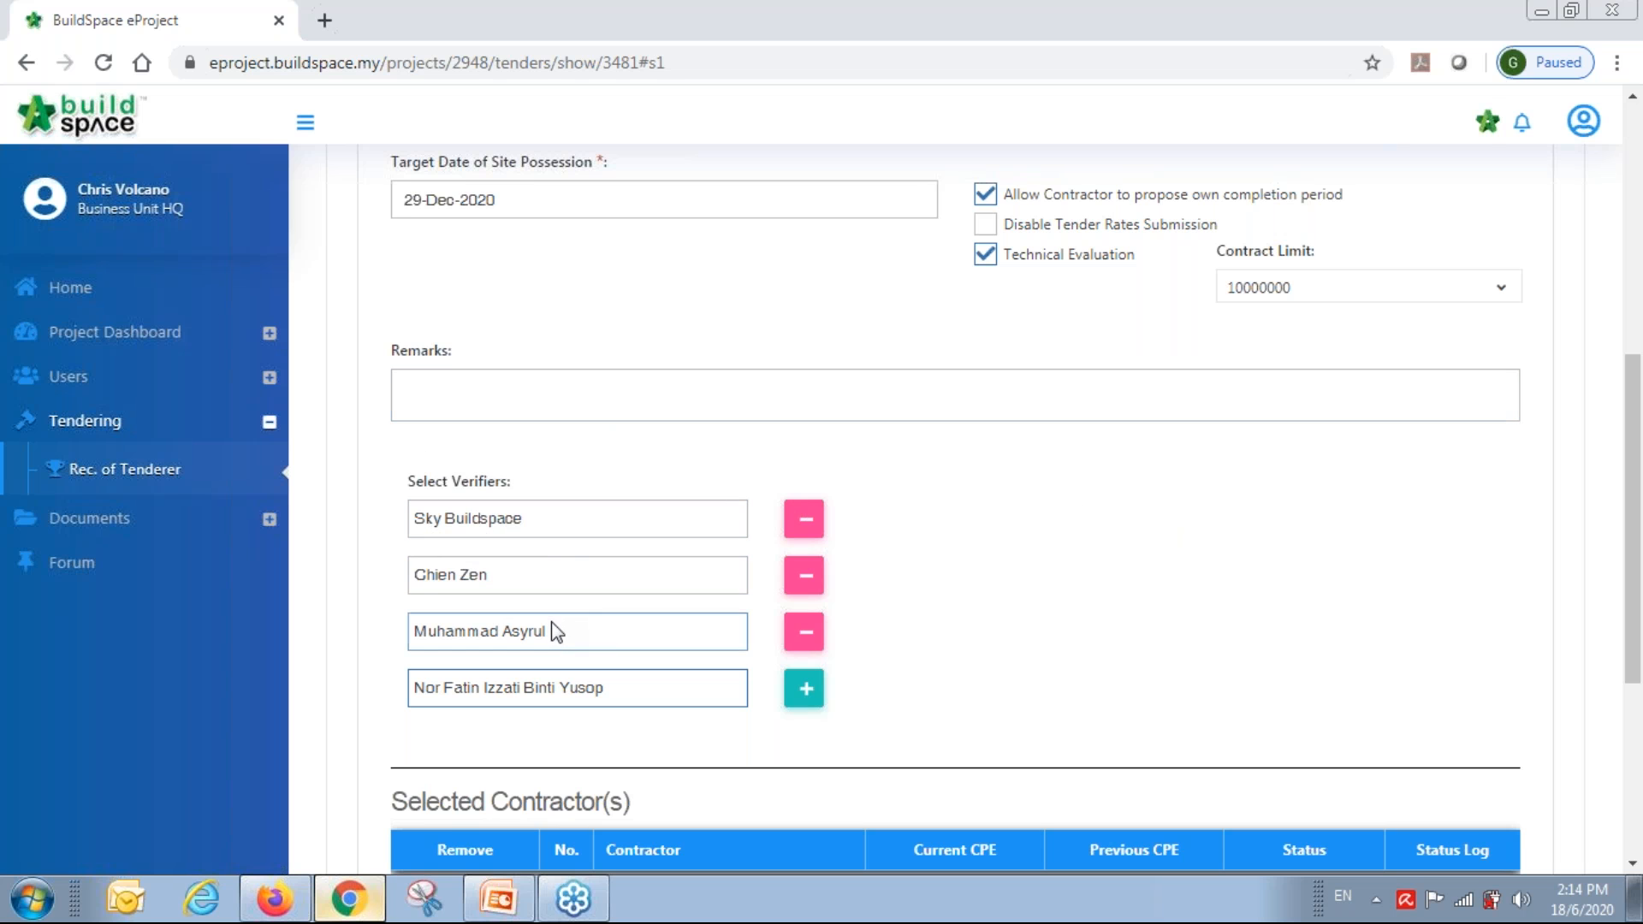
{"action": "scroll", "coordinate": [1405, 603], "scroll_direction": "down", "scroll_amount": 4}
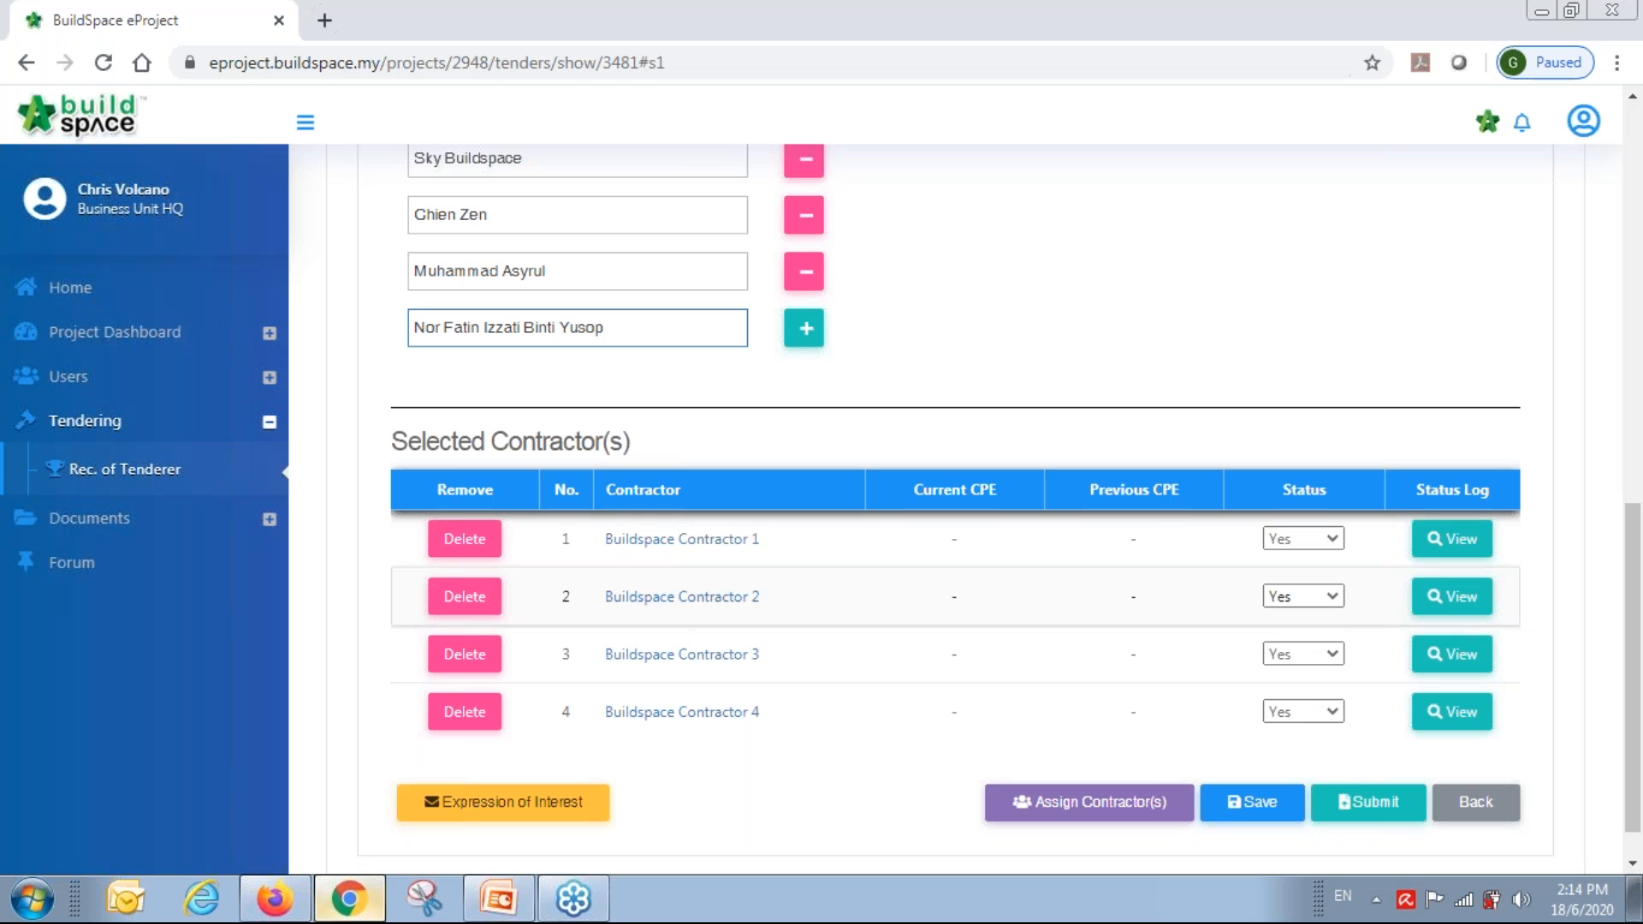
{"action": "scroll", "coordinate": [1404, 605], "scroll_direction": "up", "scroll_amount": 2}
{"action": "scroll", "coordinate": [1404, 605], "scroll_direction": "down", "scroll_amount": 2}
{"action": "scroll", "coordinate": [1405, 605], "scroll_direction": "up", "scroll_amount": 2}
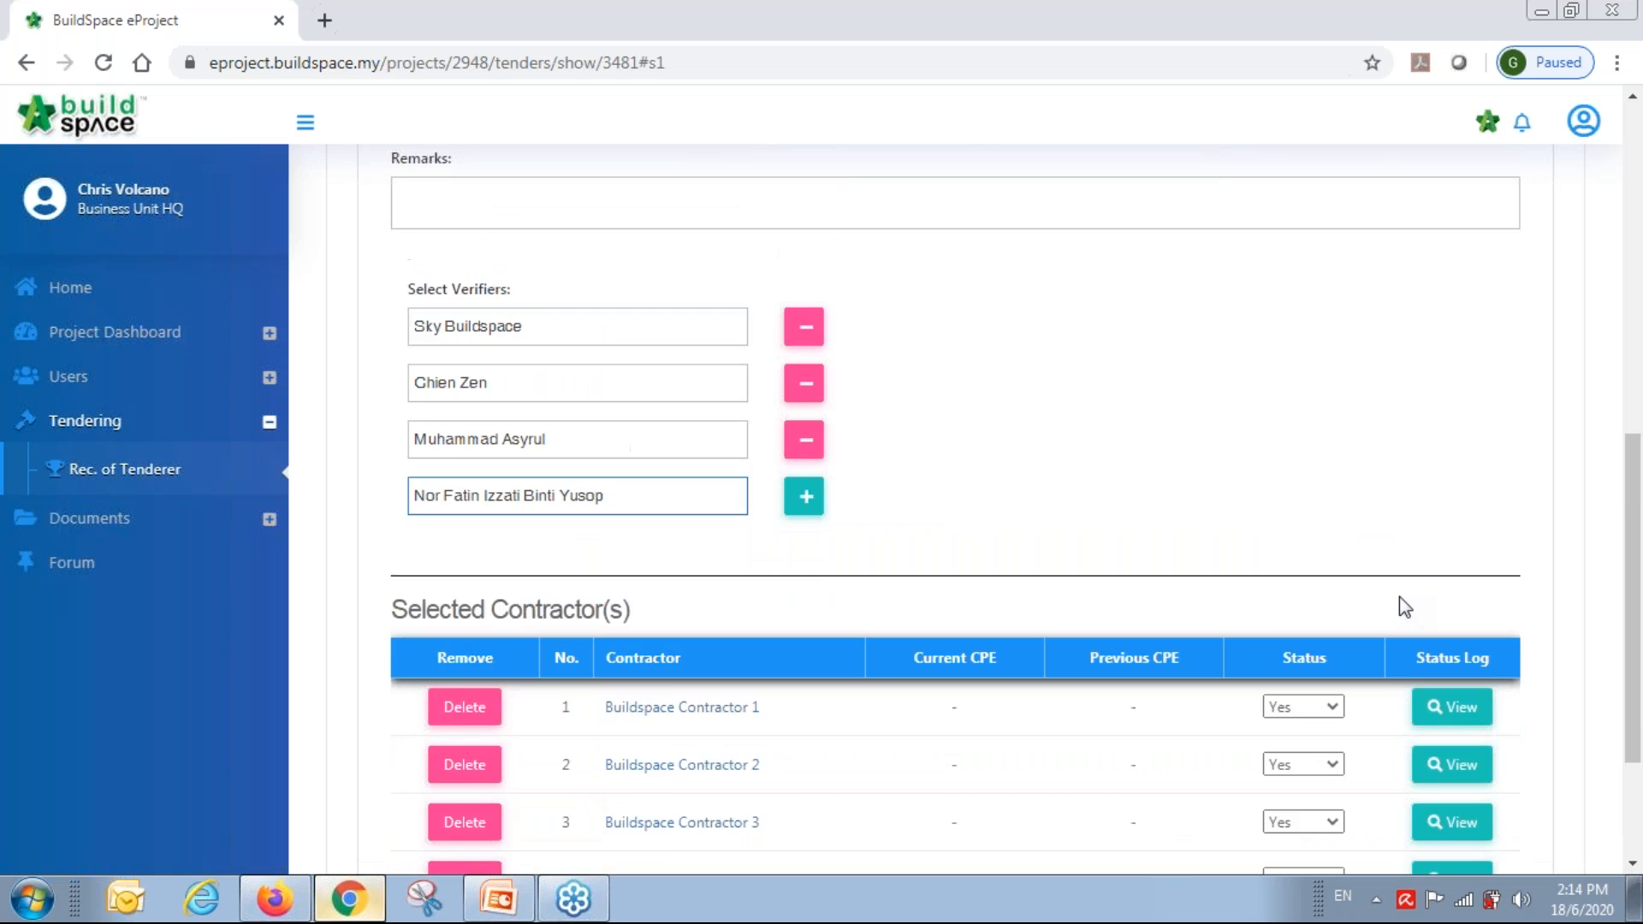
{"action": "scroll", "coordinate": [1403, 606], "scroll_direction": "up", "scroll_amount": 1}
{"action": "left_click", "coordinate": [805, 511]}
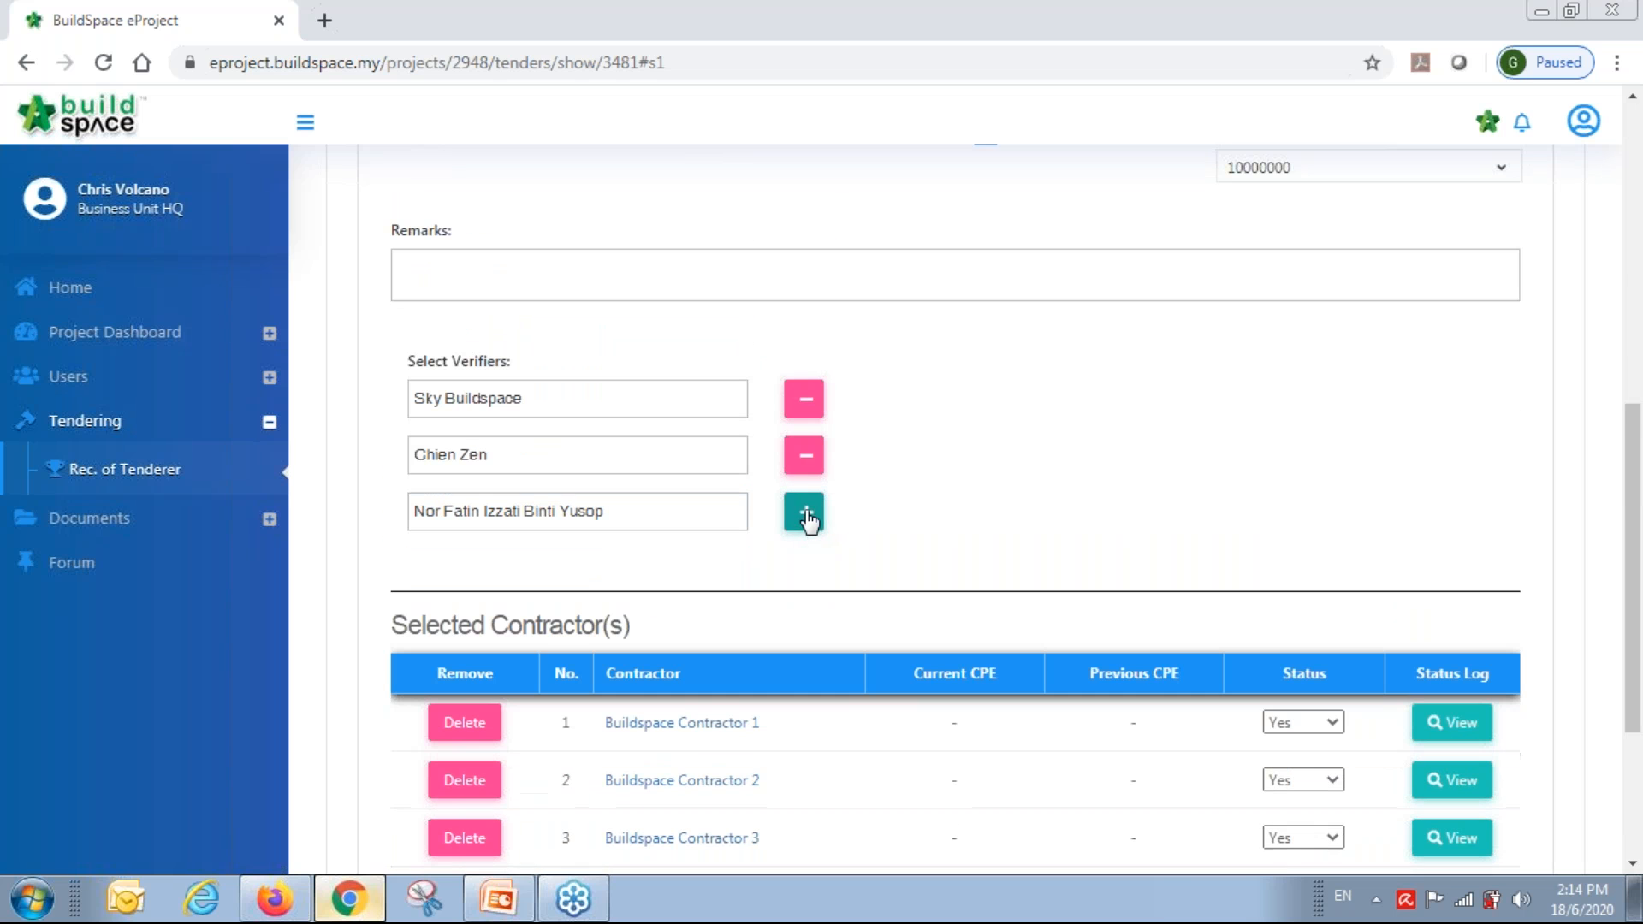
{"action": "left_click", "coordinate": [804, 462]}
{"action": "left_click", "coordinate": [804, 398]}
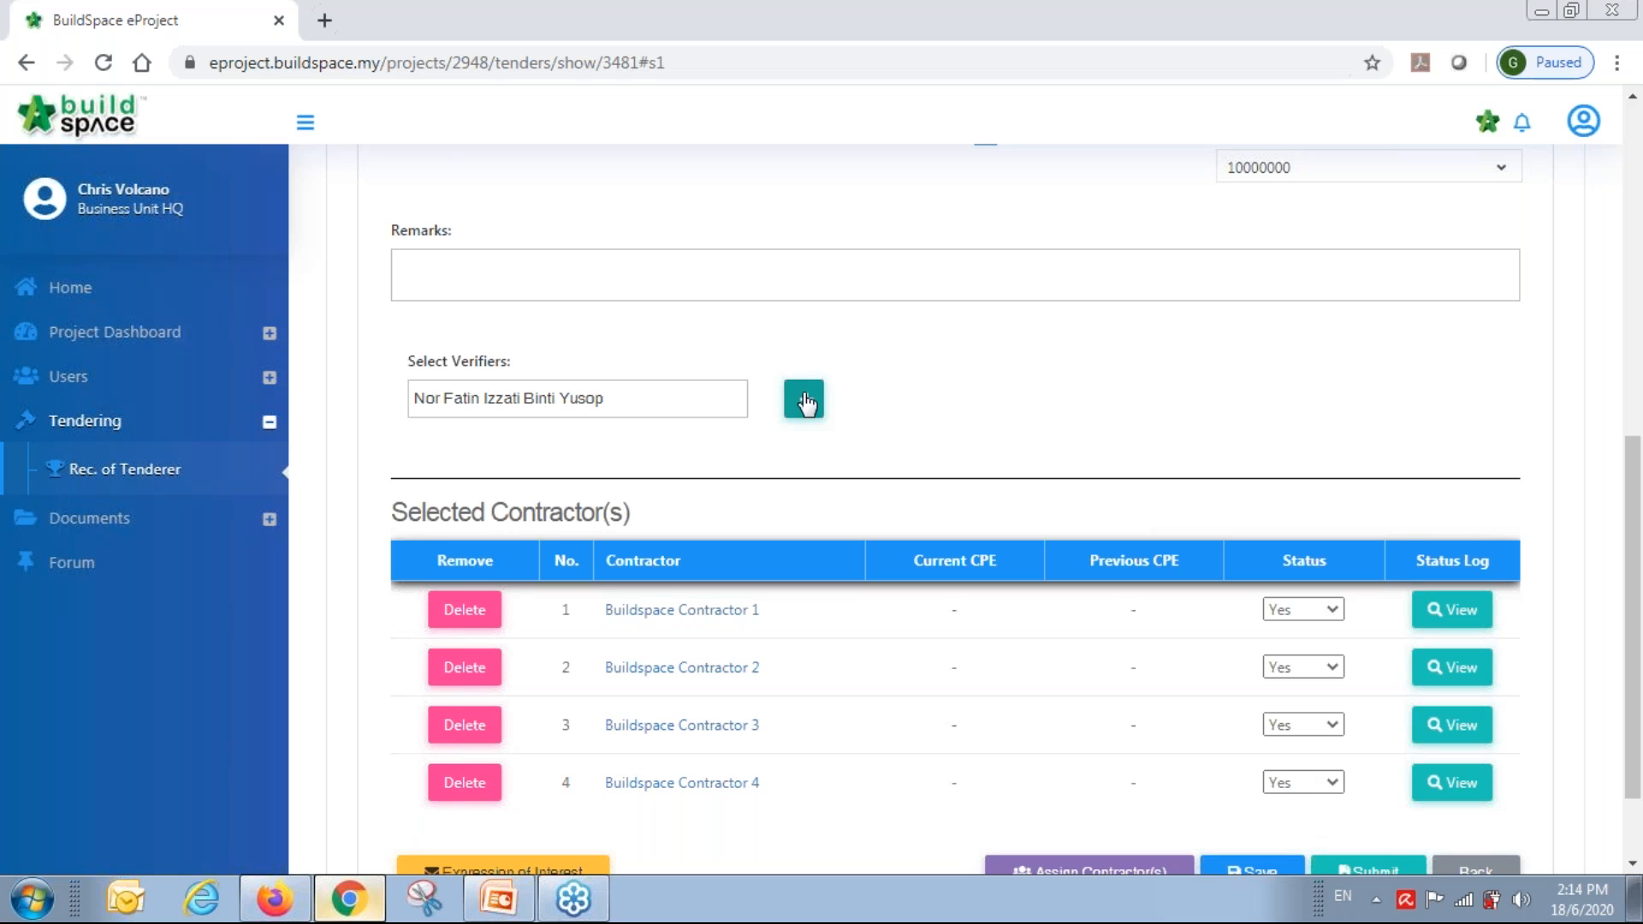
{"action": "left_click", "coordinate": [741, 409]}
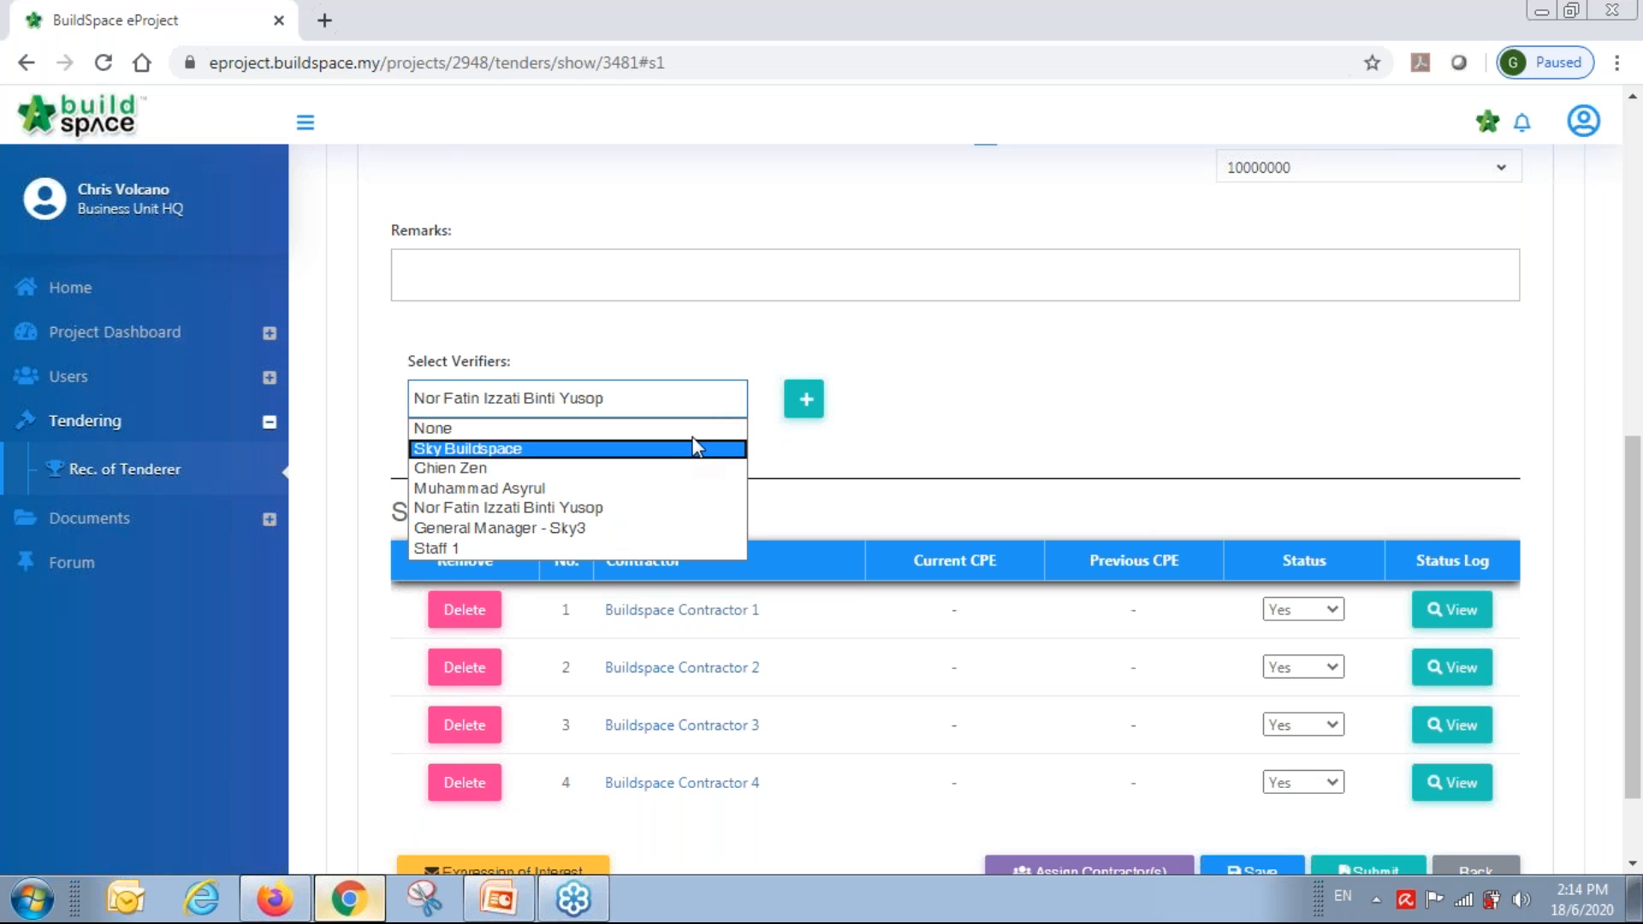
{"action": "left_click", "coordinate": [684, 426]}
{"action": "left_click", "coordinate": [1181, 419]}
Submit the Rec. of Tenderer with no verifiers and check its approval in the Verification Log.
{"action": "scroll", "coordinate": [1181, 421], "scroll_direction": "down", "scroll_amount": 2}
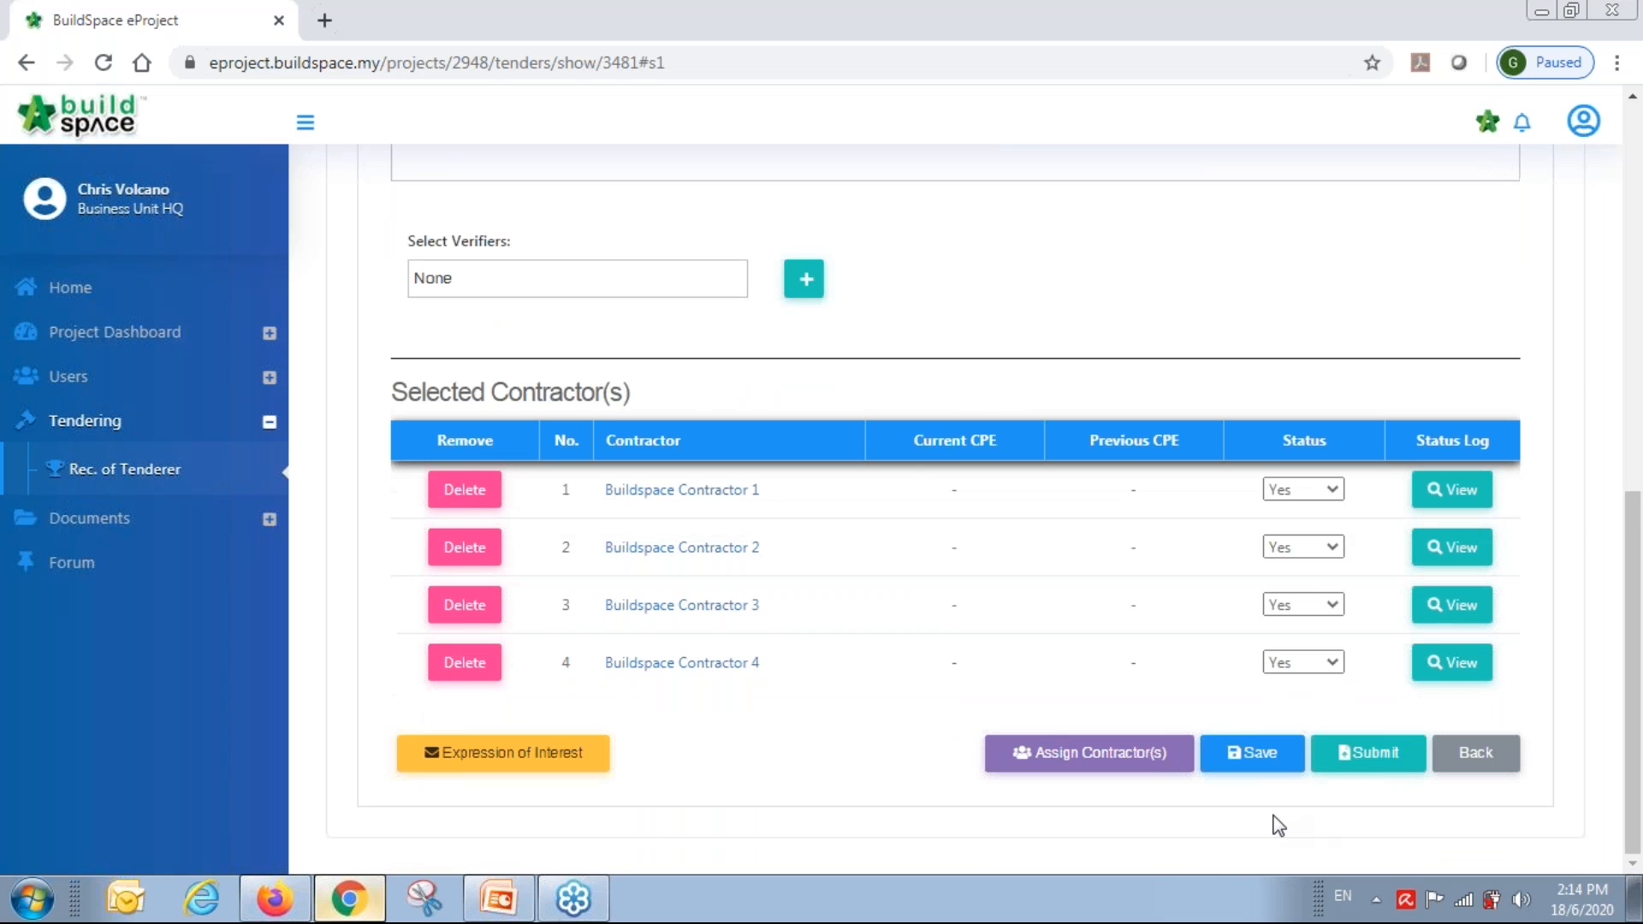
{"action": "left_click", "coordinate": [1375, 762]}
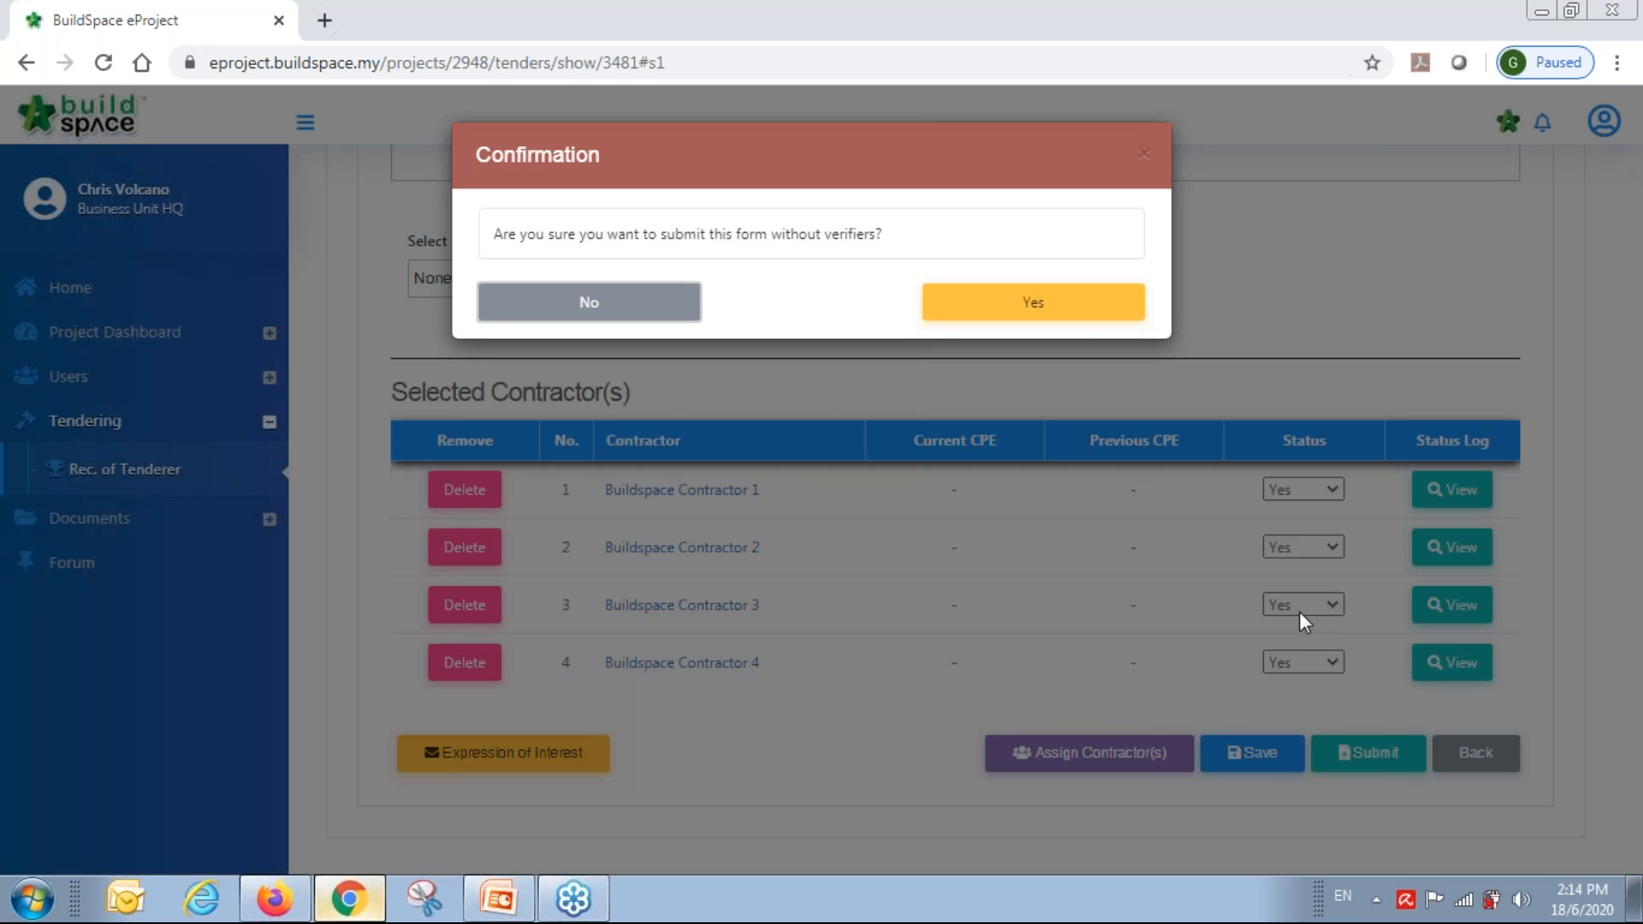
{"action": "left_click", "coordinate": [1064, 303]}
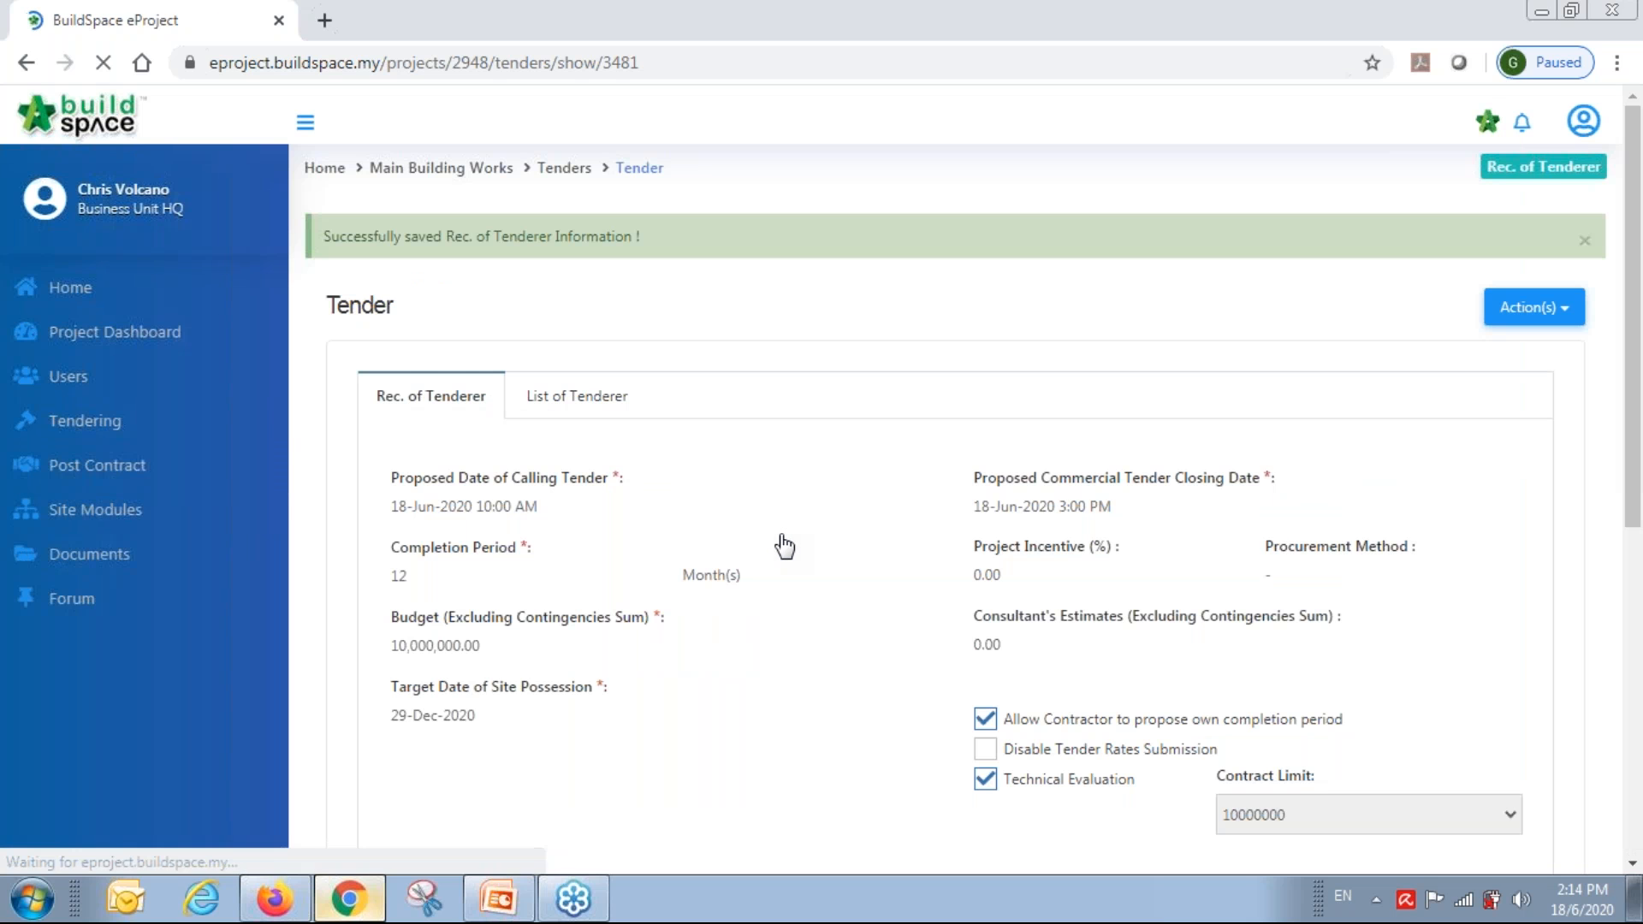
{"action": "scroll", "coordinate": [784, 545], "scroll_direction": "down", "scroll_amount": 3}
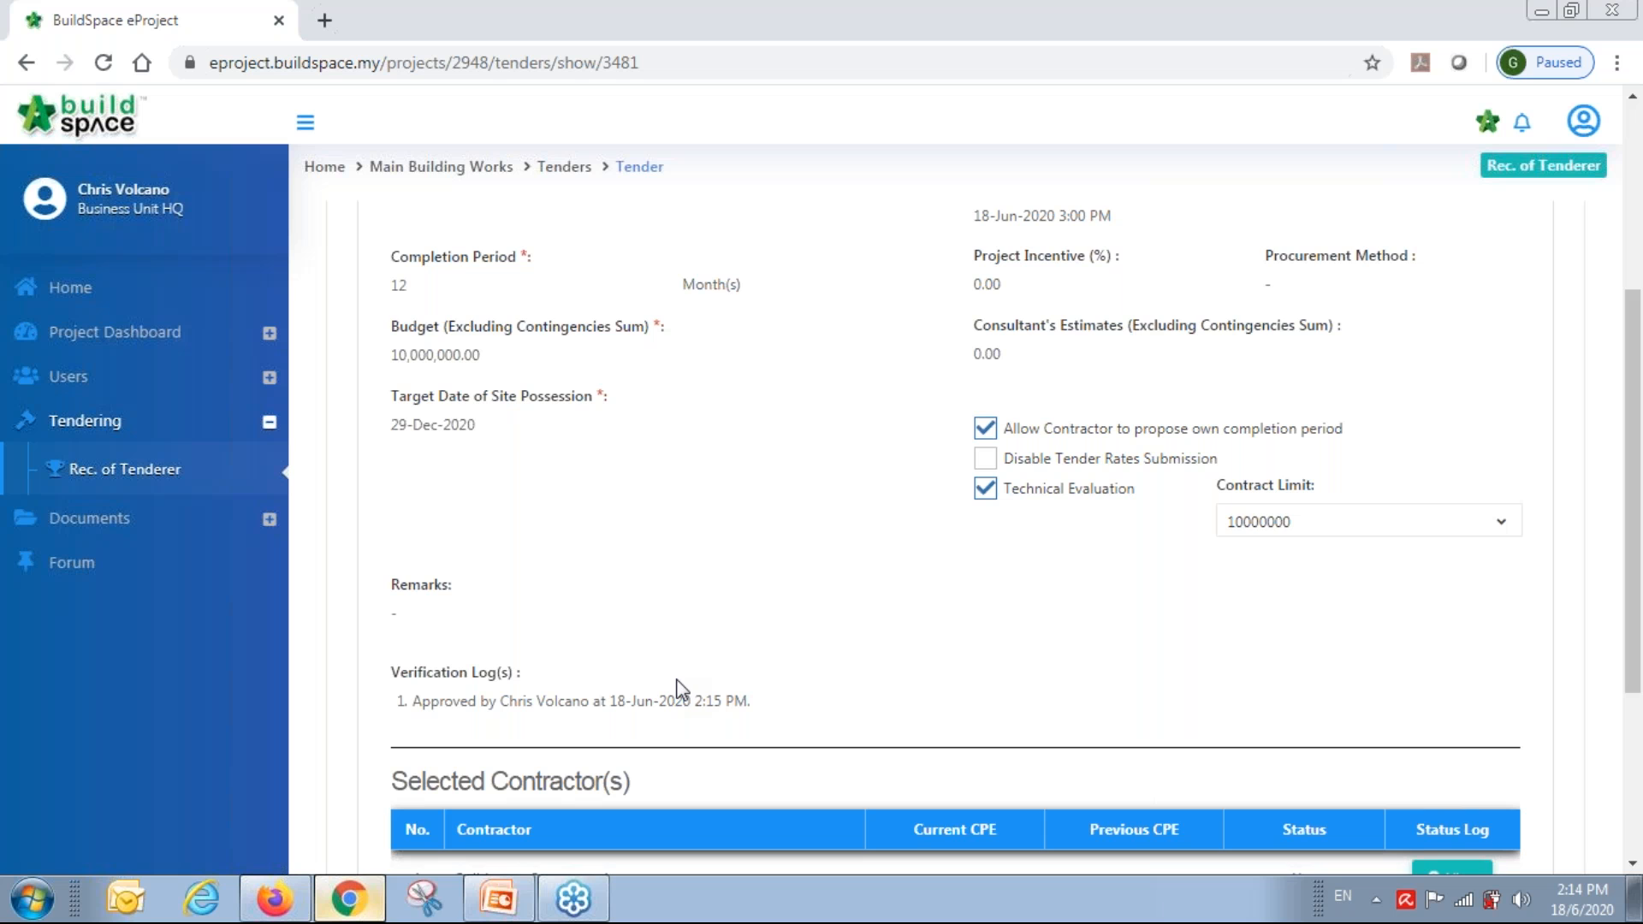
{"action": "scroll", "coordinate": [677, 679], "scroll_direction": "up", "scroll_amount": 5}
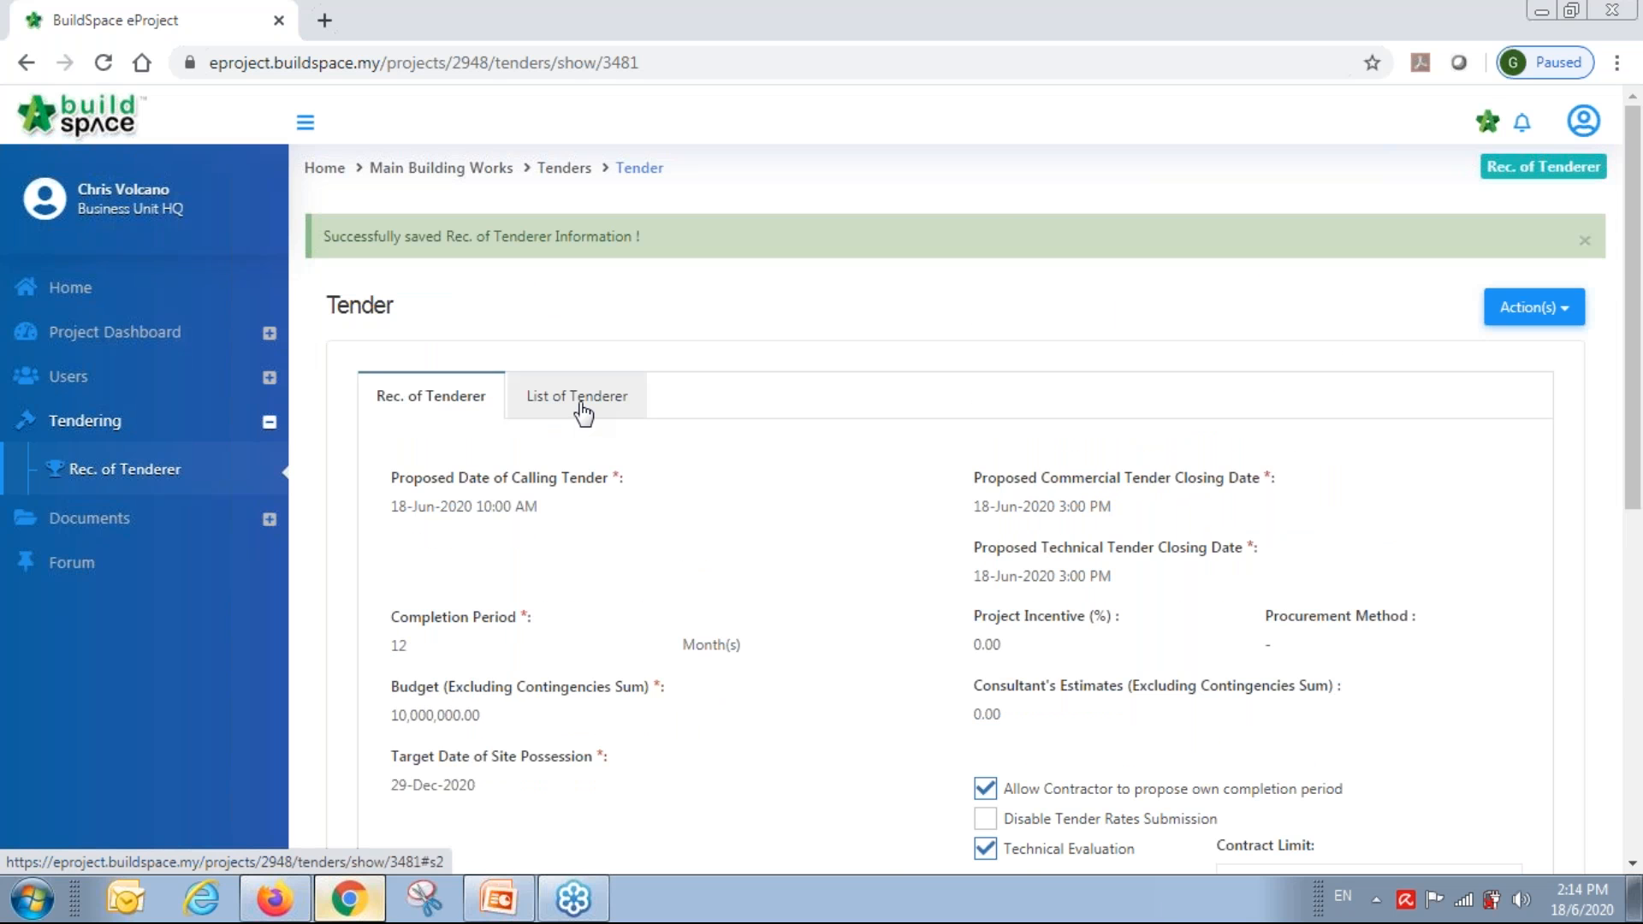
In the List of Tenderer, delete Buildspace Contractor 4 and confirm the removal.
{"action": "left_click", "coordinate": [582, 413]}
{"action": "scroll", "coordinate": [764, 510], "scroll_direction": "up", "scroll_amount": 4}
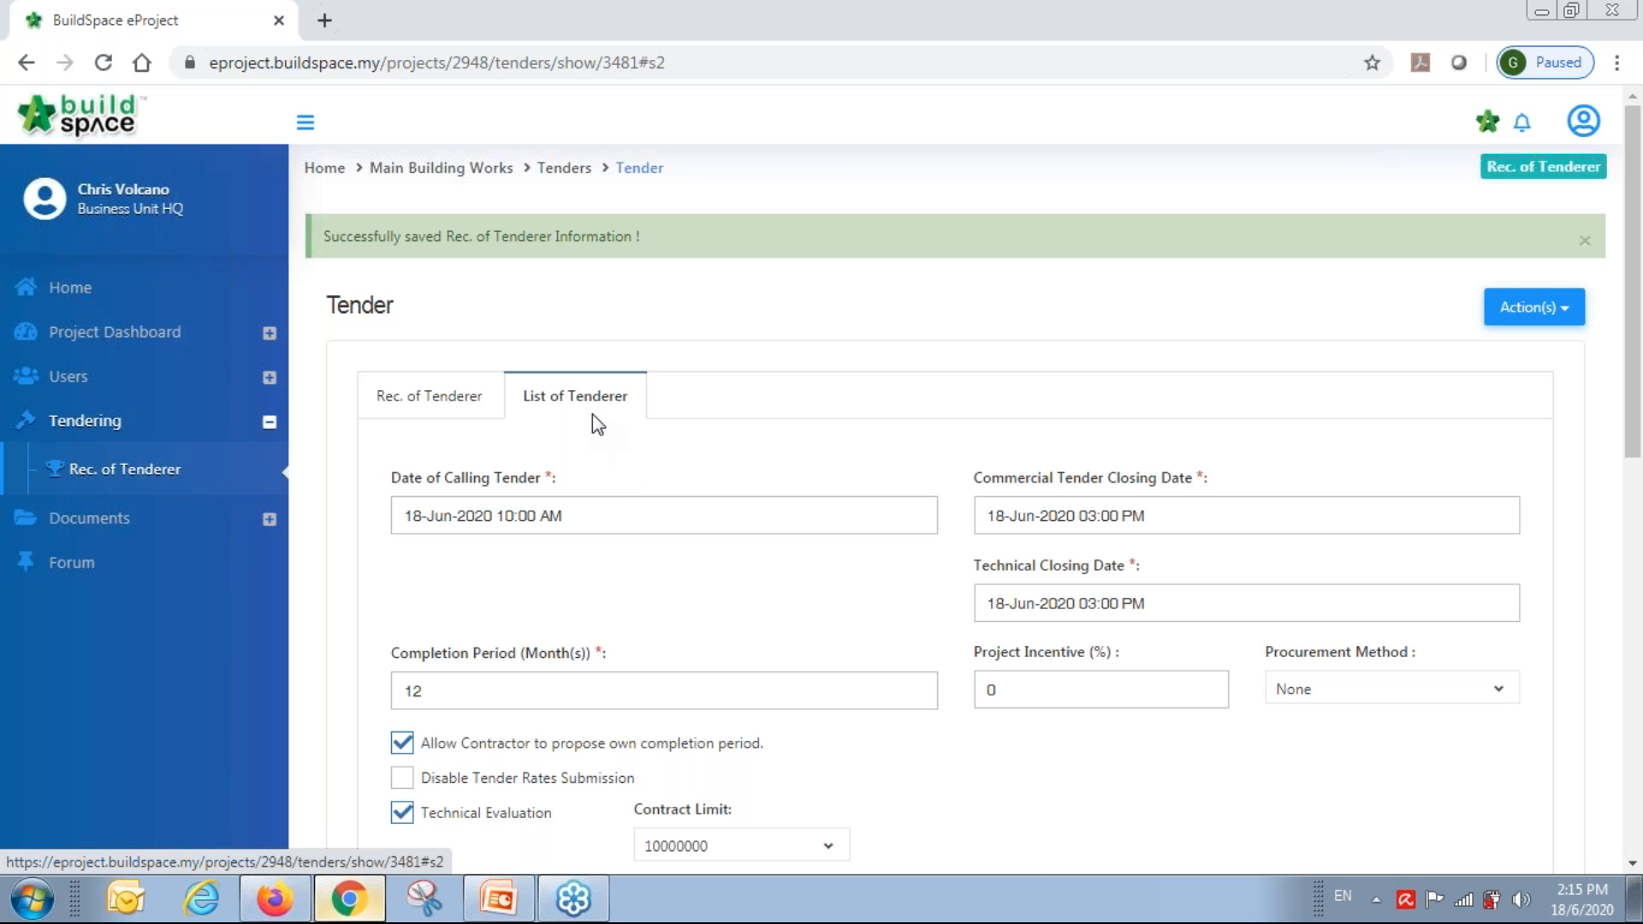
{"action": "scroll", "coordinate": [594, 418], "scroll_direction": "down", "scroll_amount": 3}
{"action": "scroll", "coordinate": [596, 421], "scroll_direction": "down", "scroll_amount": 6}
{"action": "left_click", "coordinate": [1237, 575]}
{"action": "scroll", "coordinate": [1237, 575], "scroll_direction": "down", "scroll_amount": 2}
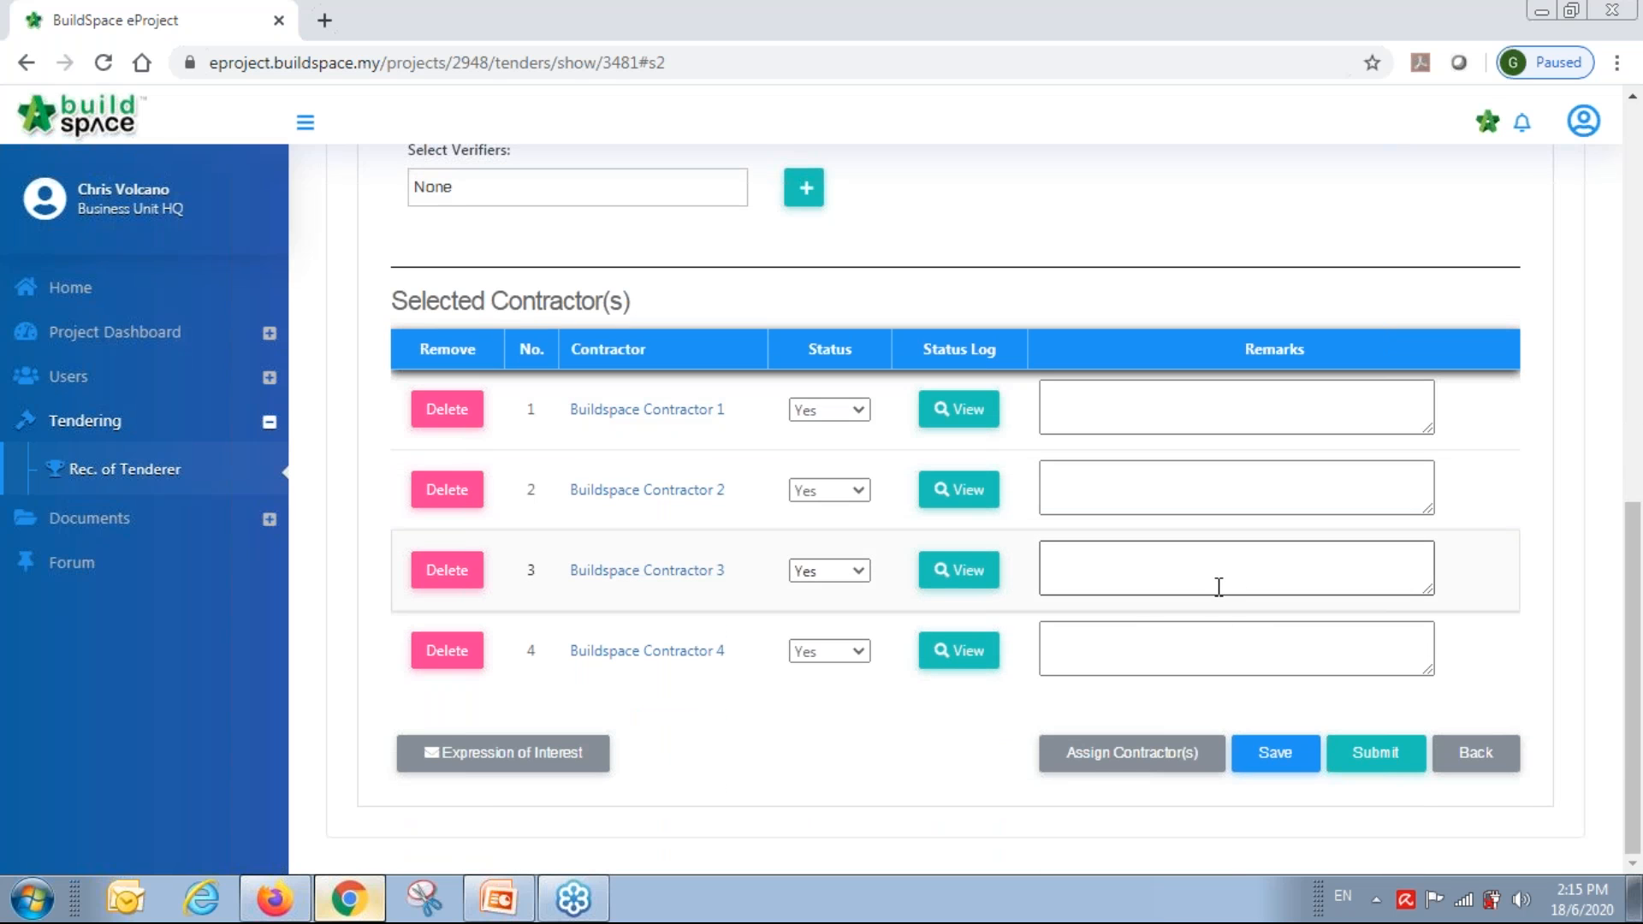
{"action": "left_click", "coordinate": [454, 655]}
{"action": "left_click", "coordinate": [946, 195]}
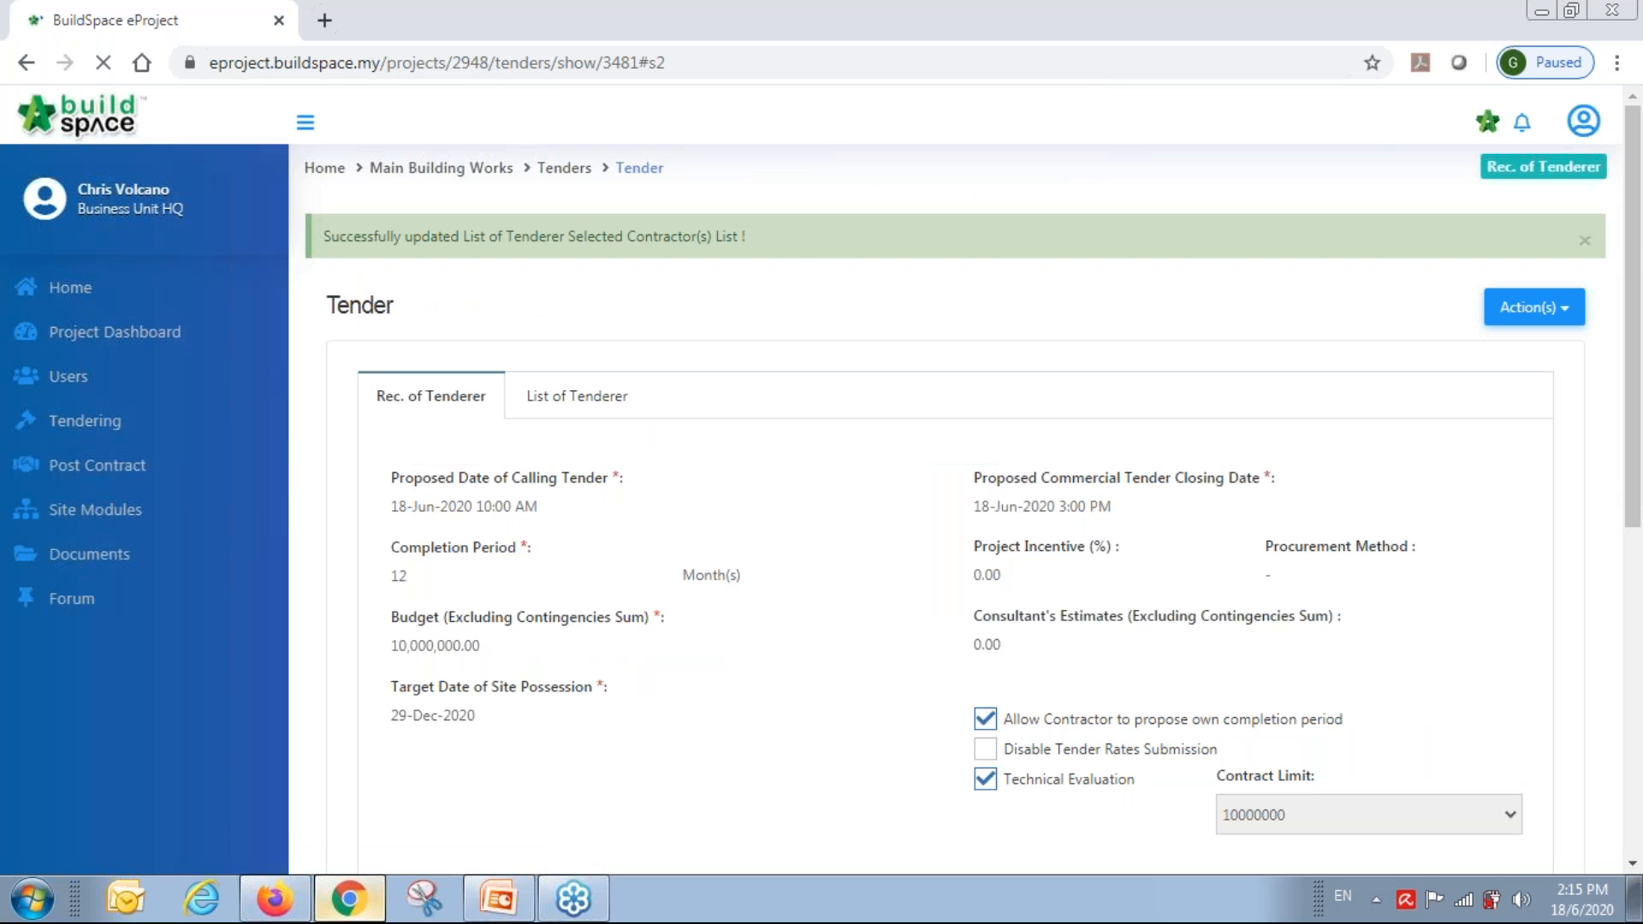
Give the removed Contractor 4 the remark 'disqualified' and save the list.
{"action": "scroll", "coordinate": [473, 710], "scroll_direction": "down", "scroll_amount": 1}
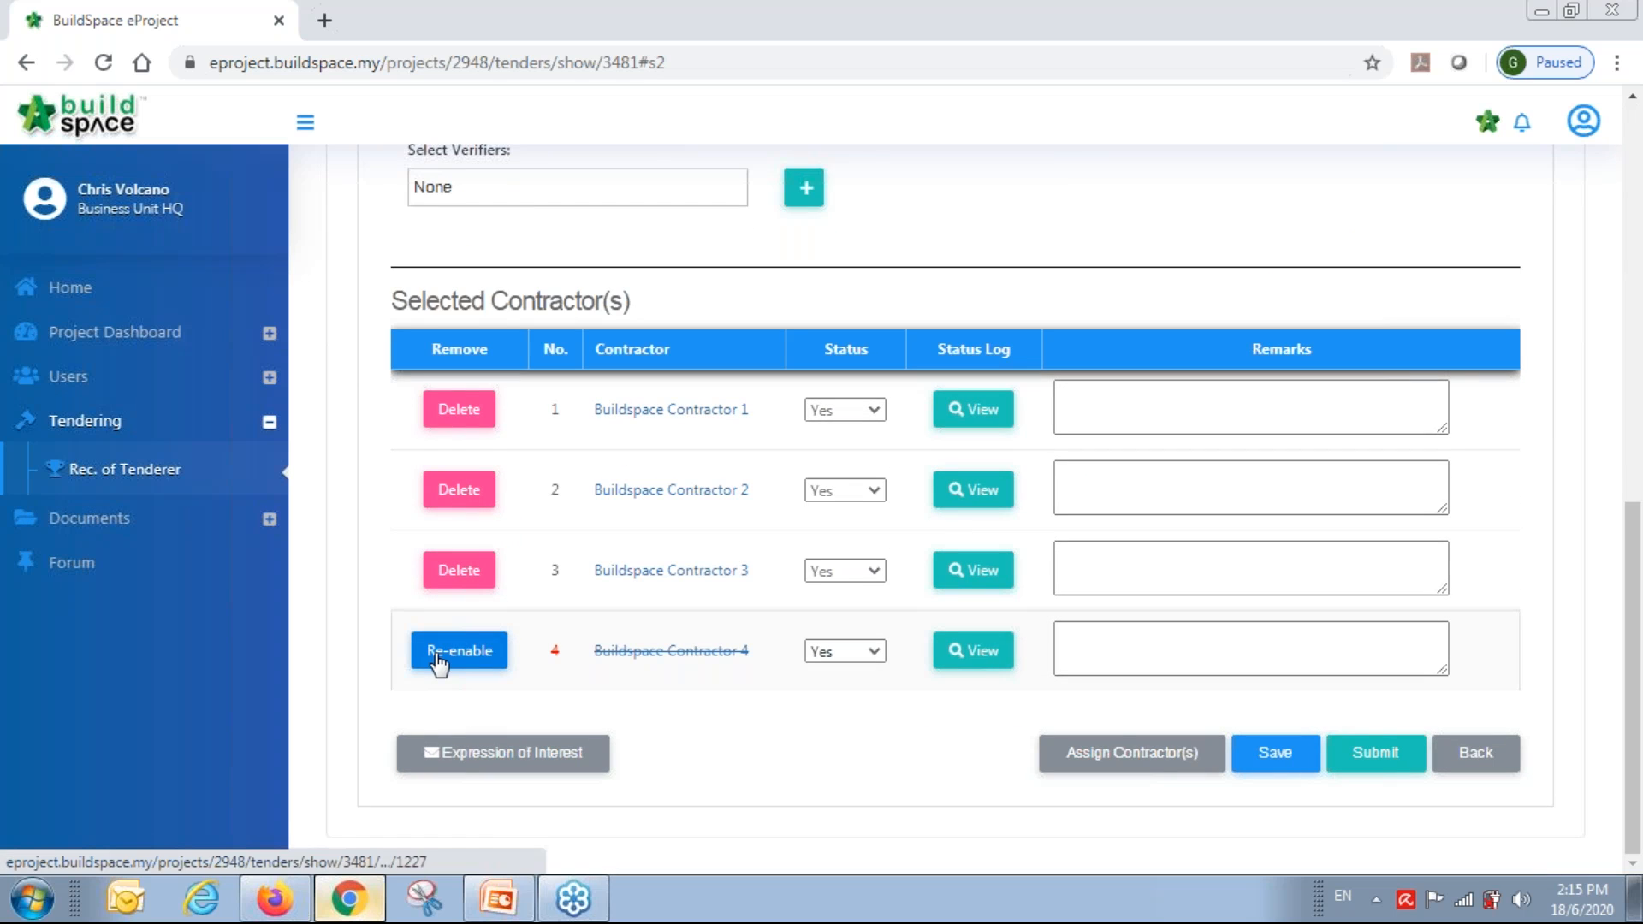
{"action": "left_click", "coordinate": [1142, 633]}
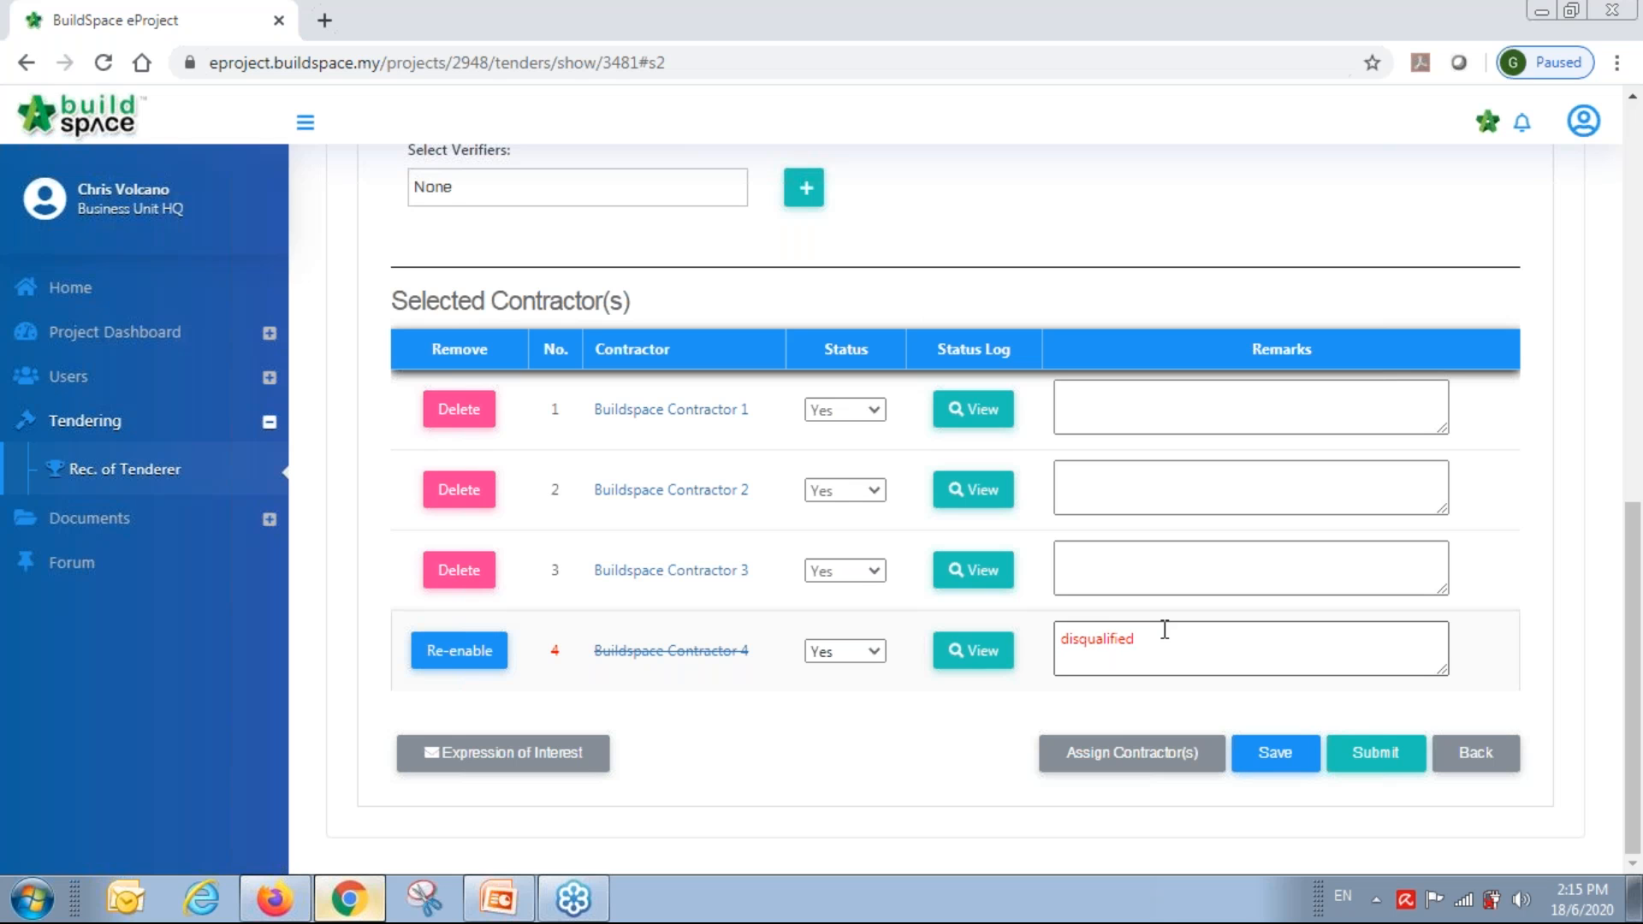
{"action": "left_click", "coordinate": [1275, 753]}
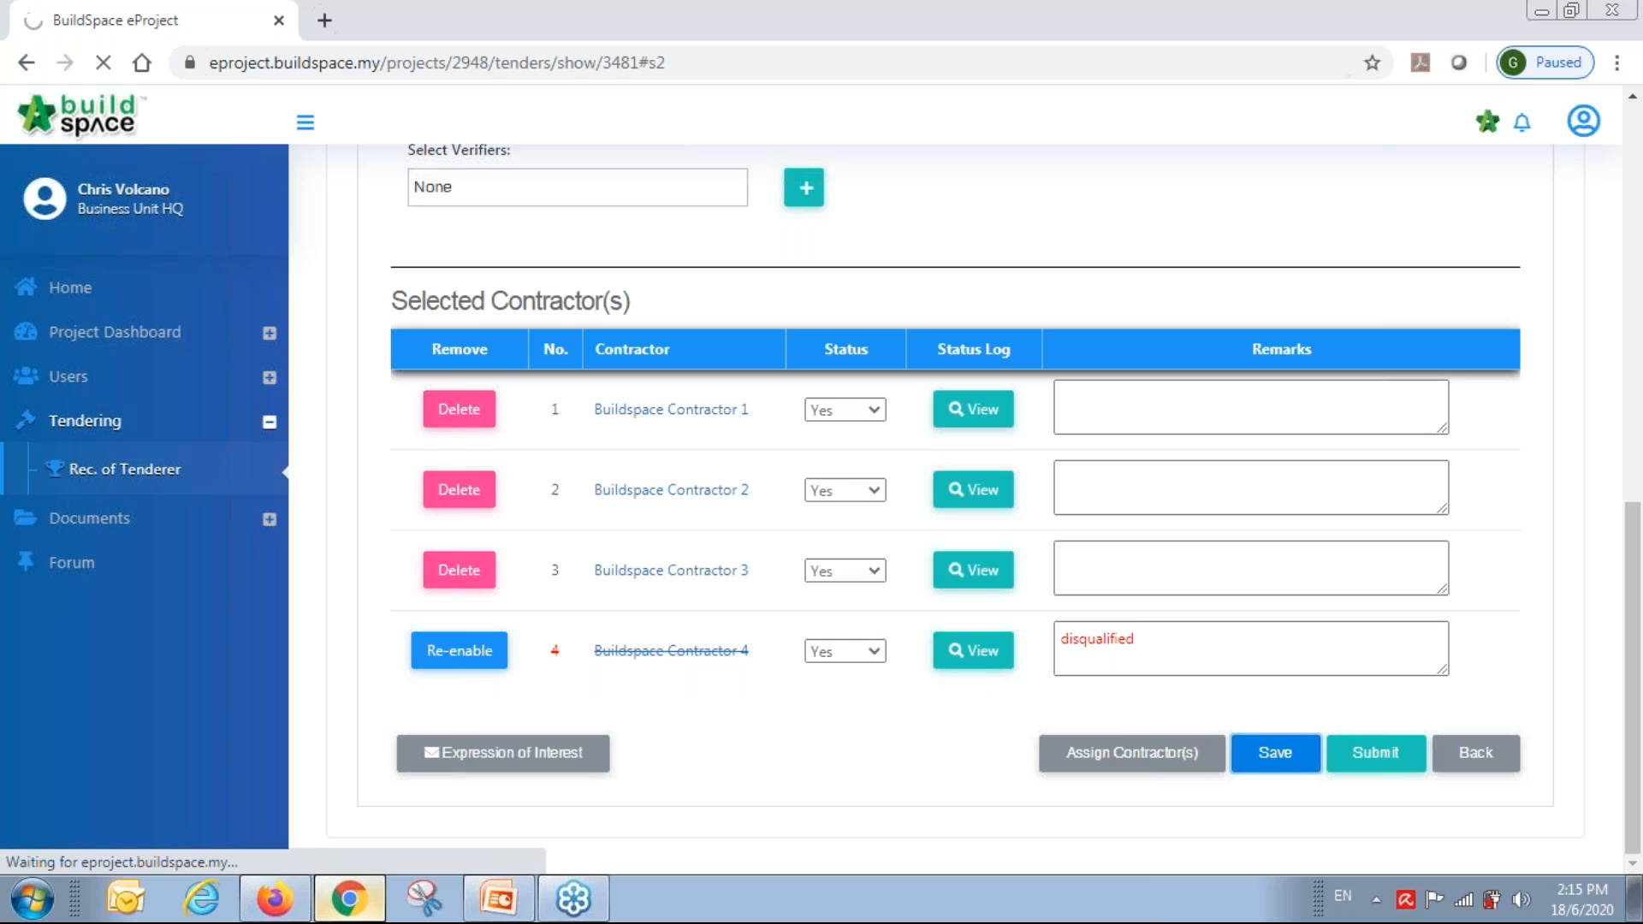
{"action": "scroll", "coordinate": [1049, 659], "scroll_direction": "down", "scroll_amount": 4}
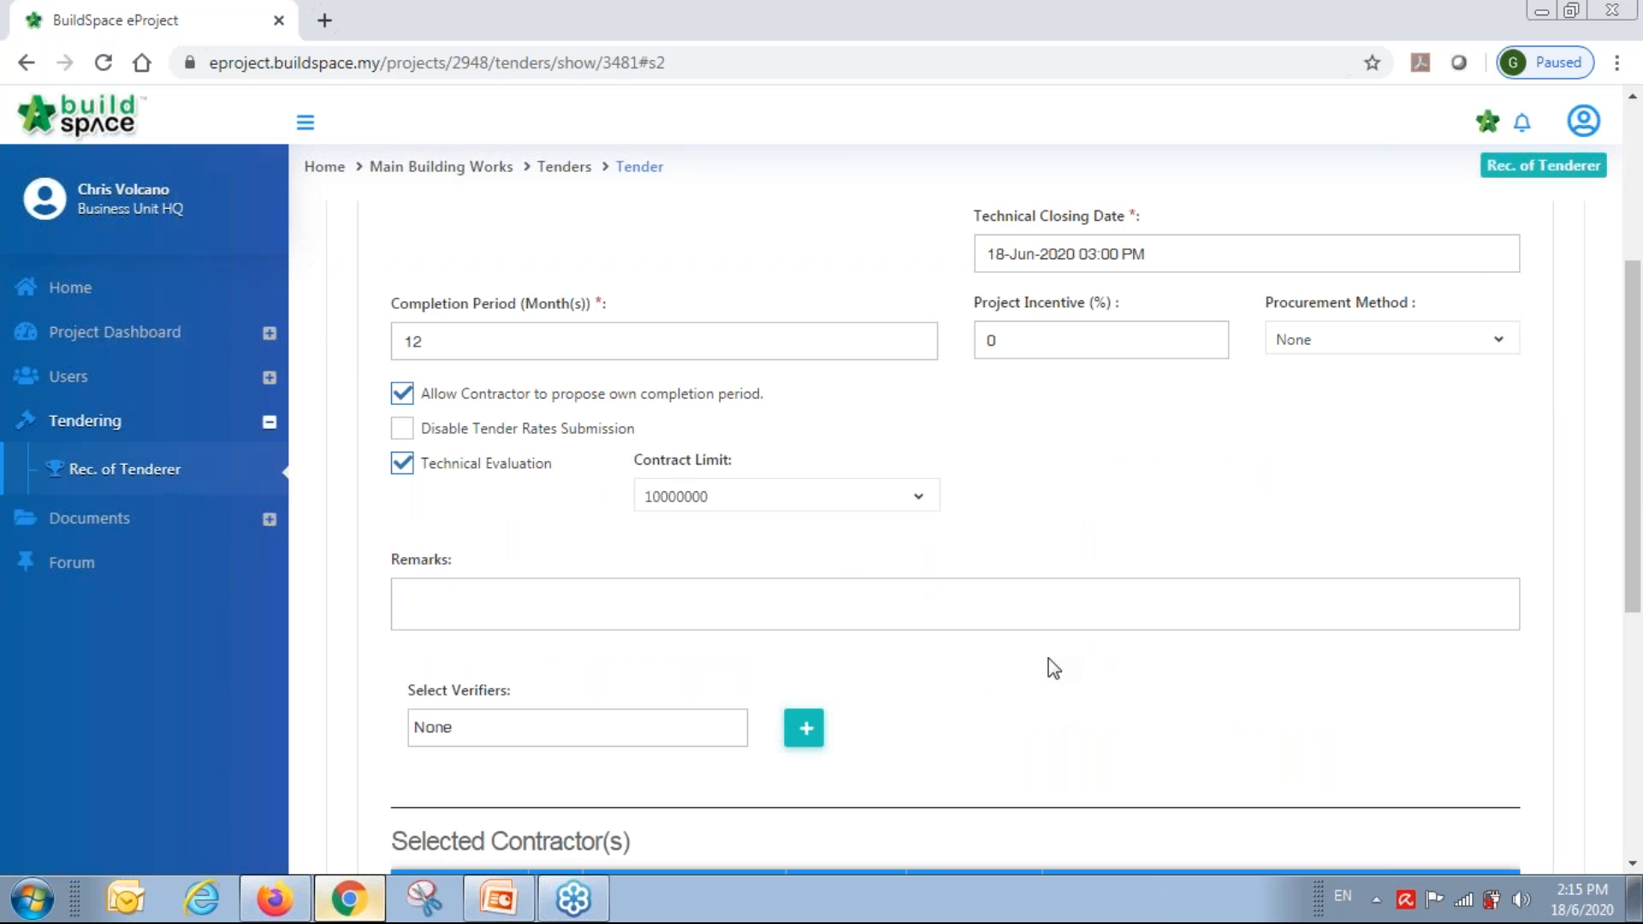
{"action": "scroll", "coordinate": [1053, 659], "scroll_direction": "down", "scroll_amount": 6}
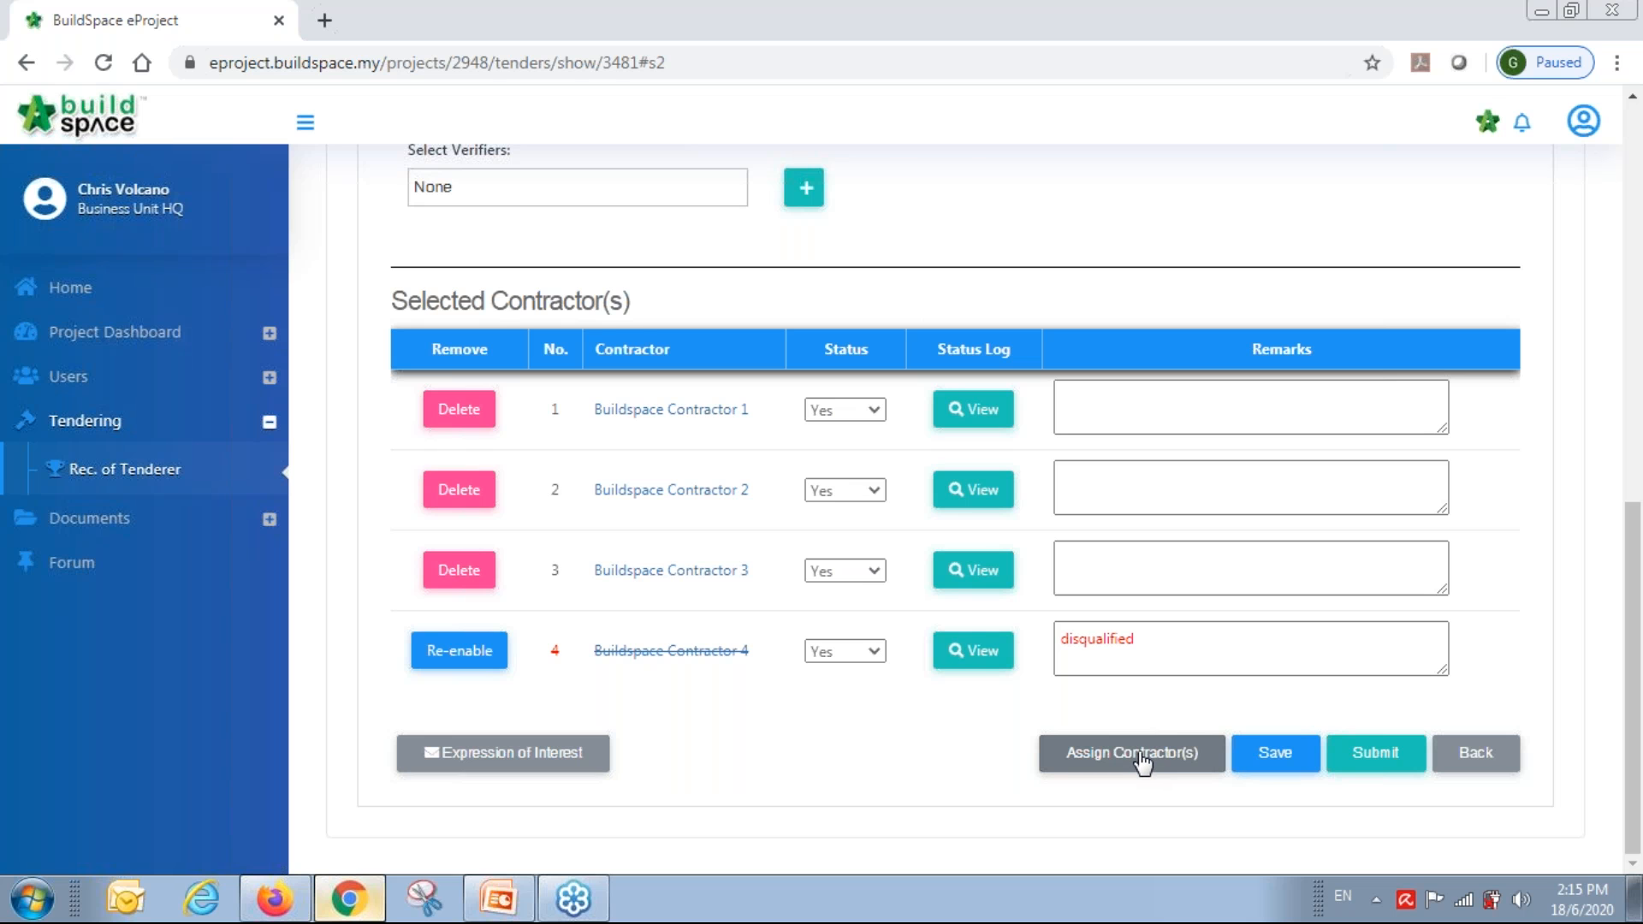
Submit the List of Tenderer with no verifier selected and confirm it.
{"action": "scroll", "coordinate": [1143, 757], "scroll_direction": "up", "scroll_amount": 8}
{"action": "scroll", "coordinate": [1142, 758], "scroll_direction": "down", "scroll_amount": 4}
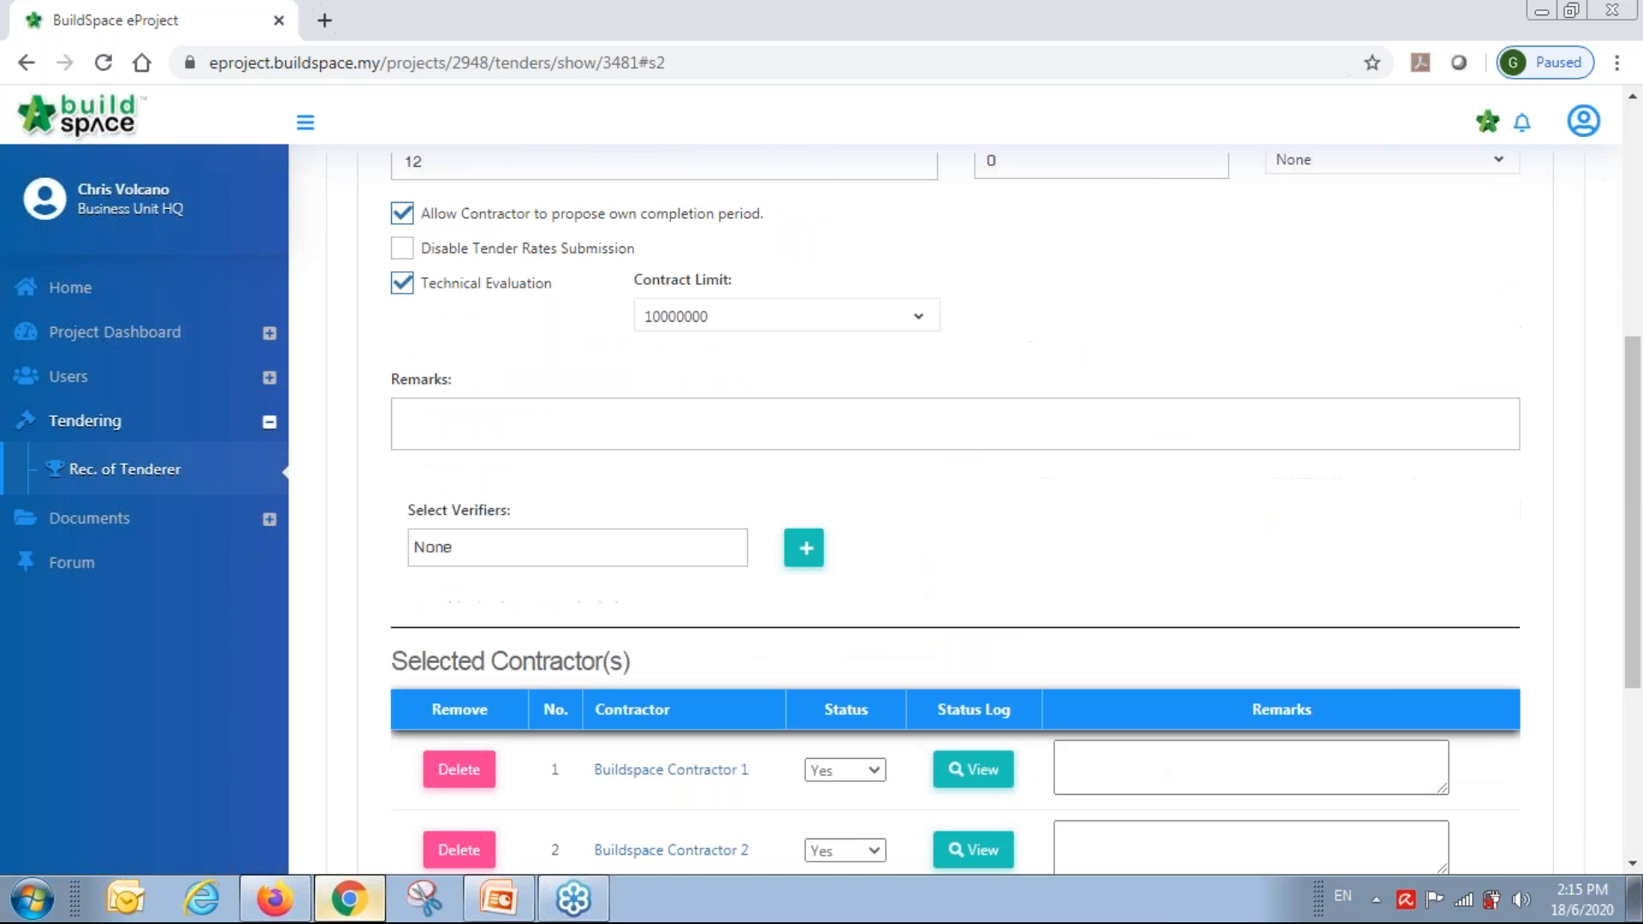
{"action": "scroll", "coordinate": [984, 722], "scroll_direction": "down", "scroll_amount": 4}
{"action": "scroll", "coordinate": [723, 603], "scroll_direction": "up", "scroll_amount": 1}
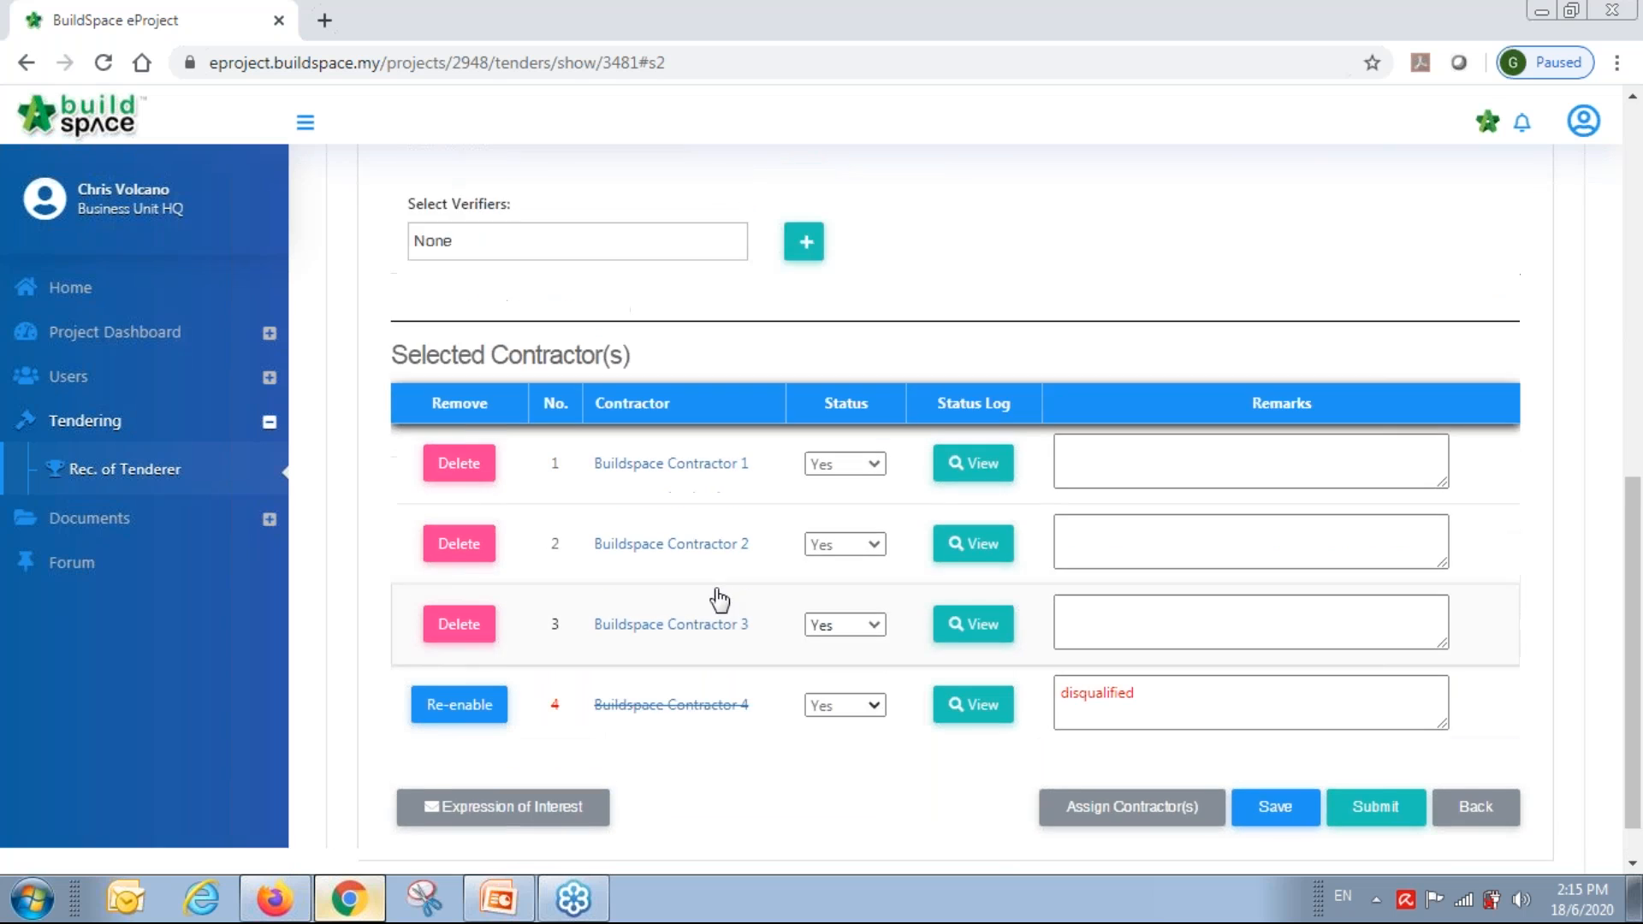
{"action": "scroll", "coordinate": [719, 599], "scroll_direction": "up", "scroll_amount": 2}
{"action": "left_click", "coordinate": [539, 425]}
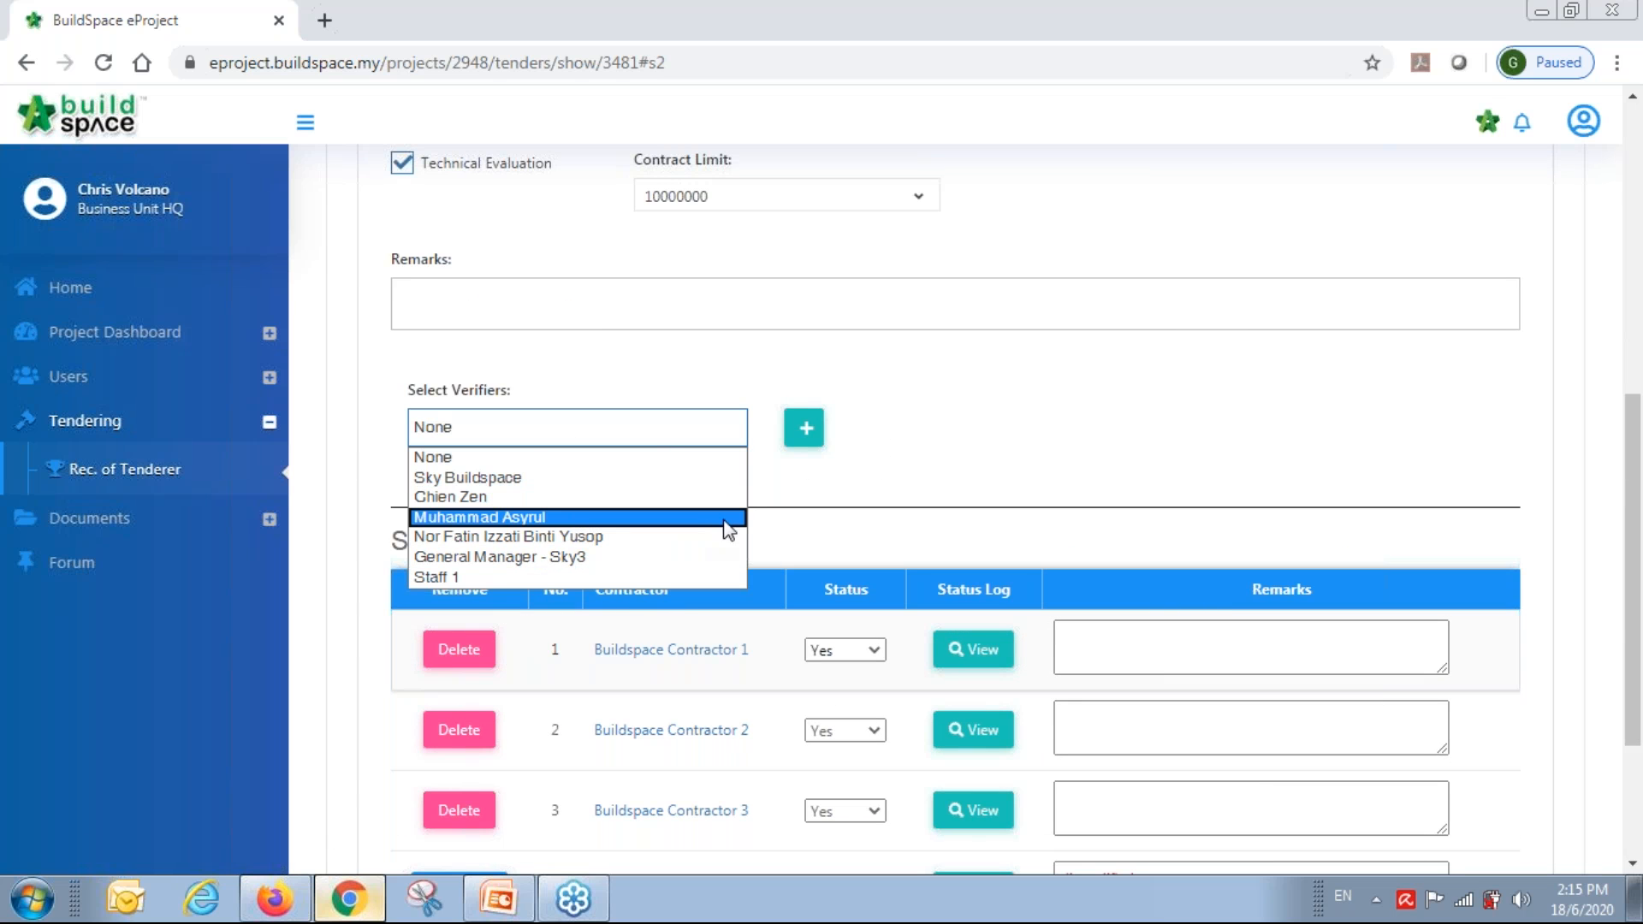
{"action": "left_click", "coordinate": [1175, 434]}
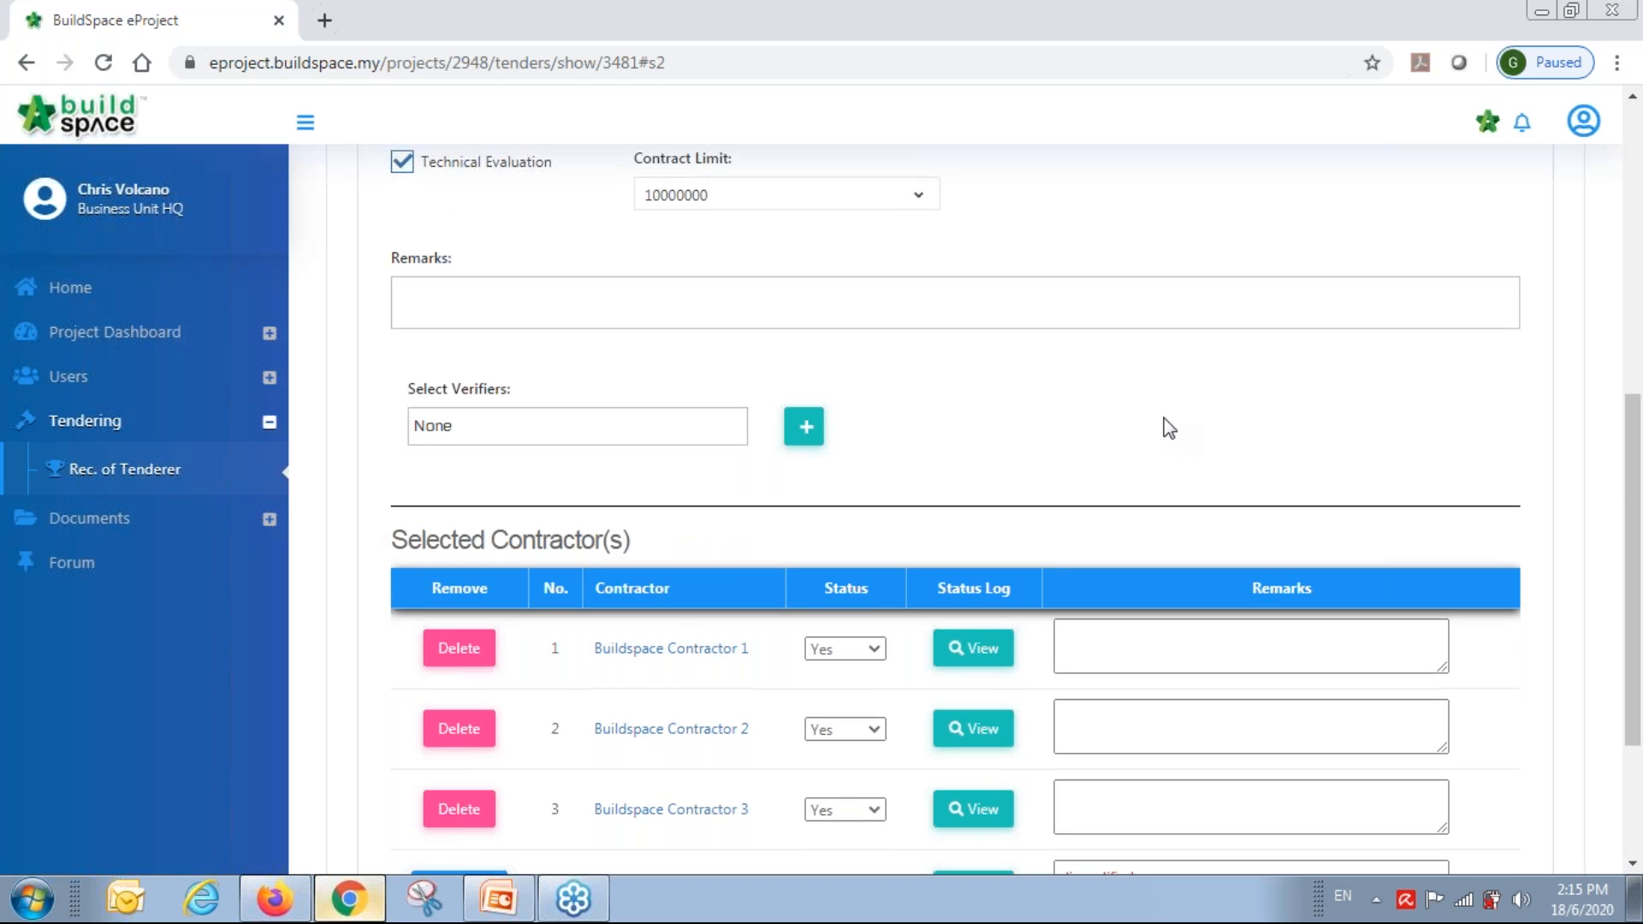
{"action": "scroll", "coordinate": [1168, 428], "scroll_direction": "down", "scroll_amount": 3}
{"action": "left_click", "coordinate": [1381, 758]}
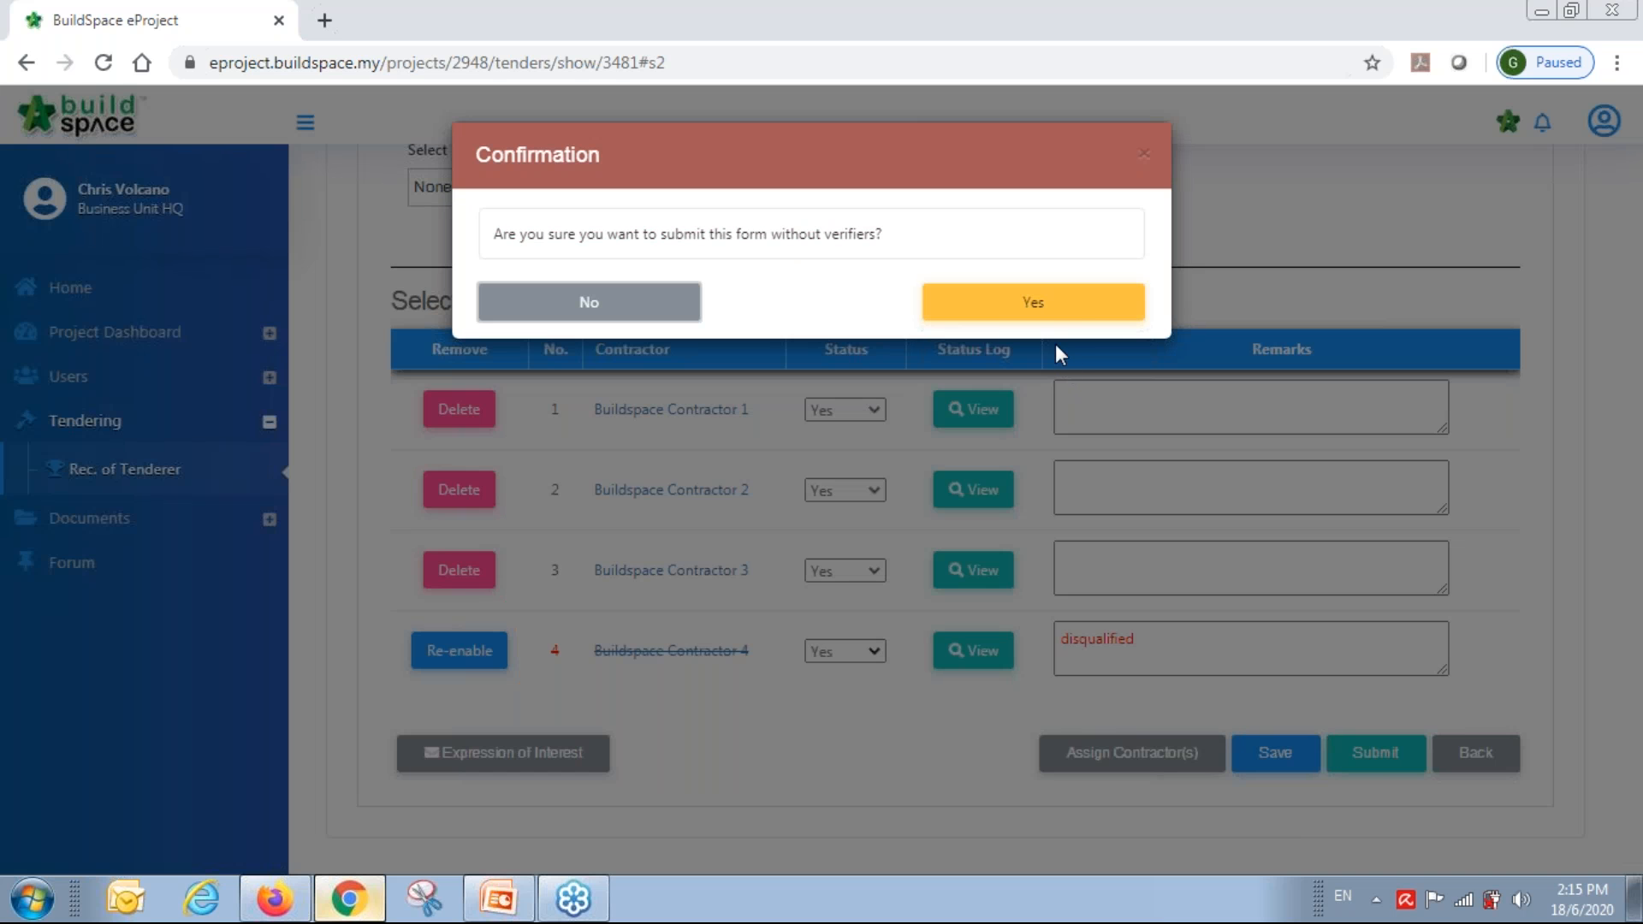
{"action": "left_click", "coordinate": [1038, 304]}
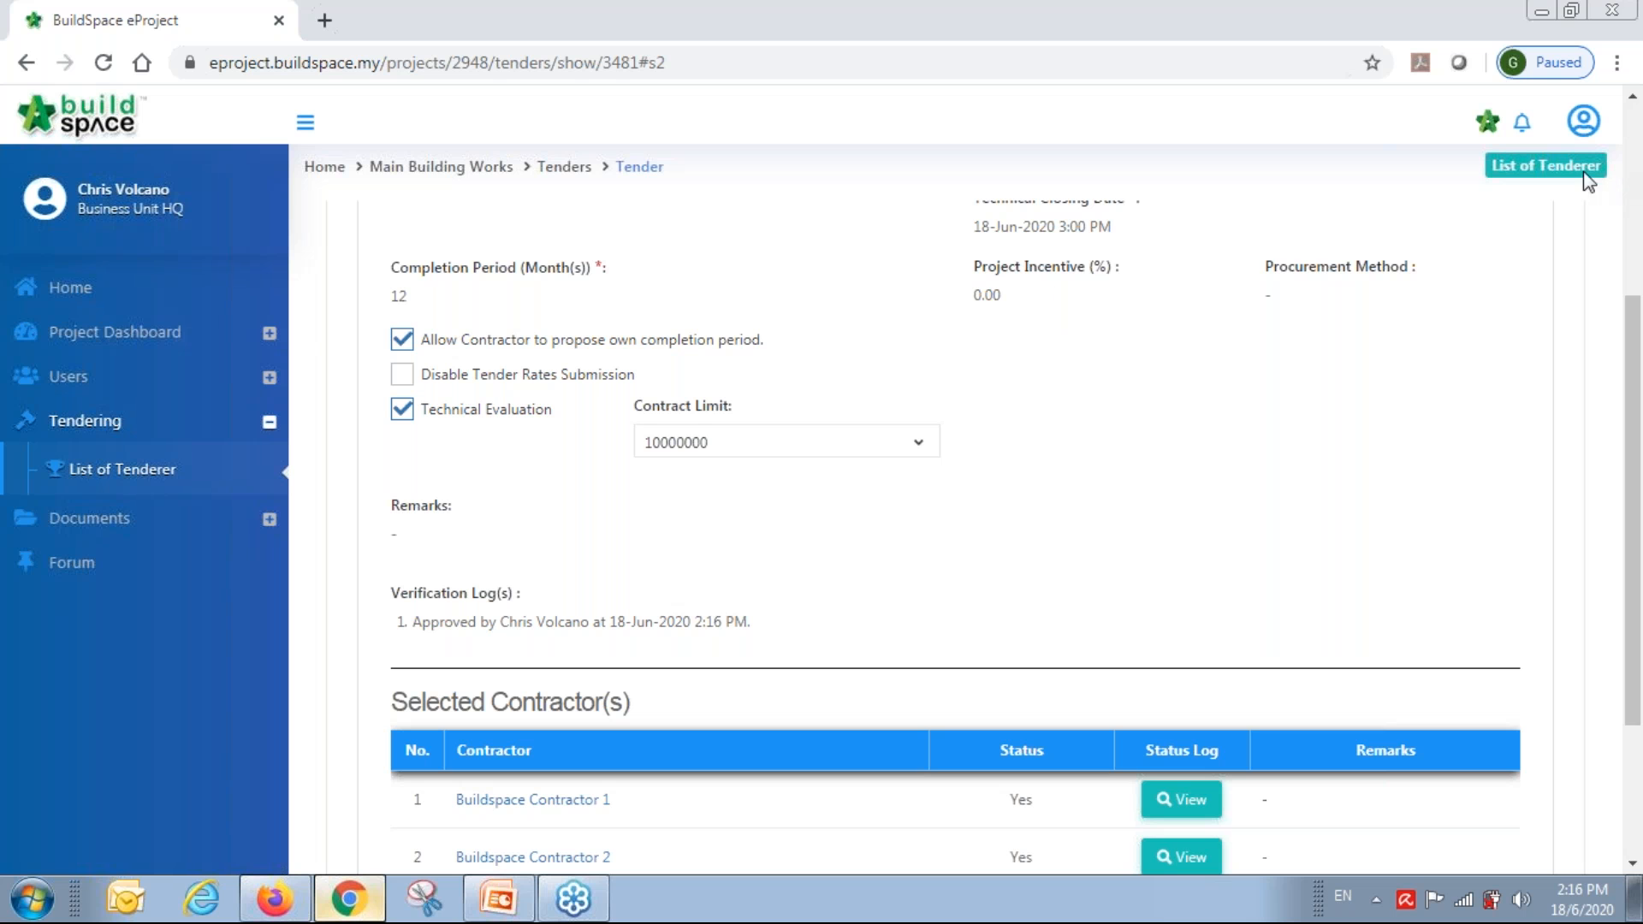
Sign out of the current BuildSpace eProject account.
{"action": "scroll", "coordinate": [1523, 260], "scroll_direction": "up", "scroll_amount": 4}
{"action": "left_click", "coordinate": [1583, 121]}
{"action": "left_click", "coordinate": [1537, 306]}
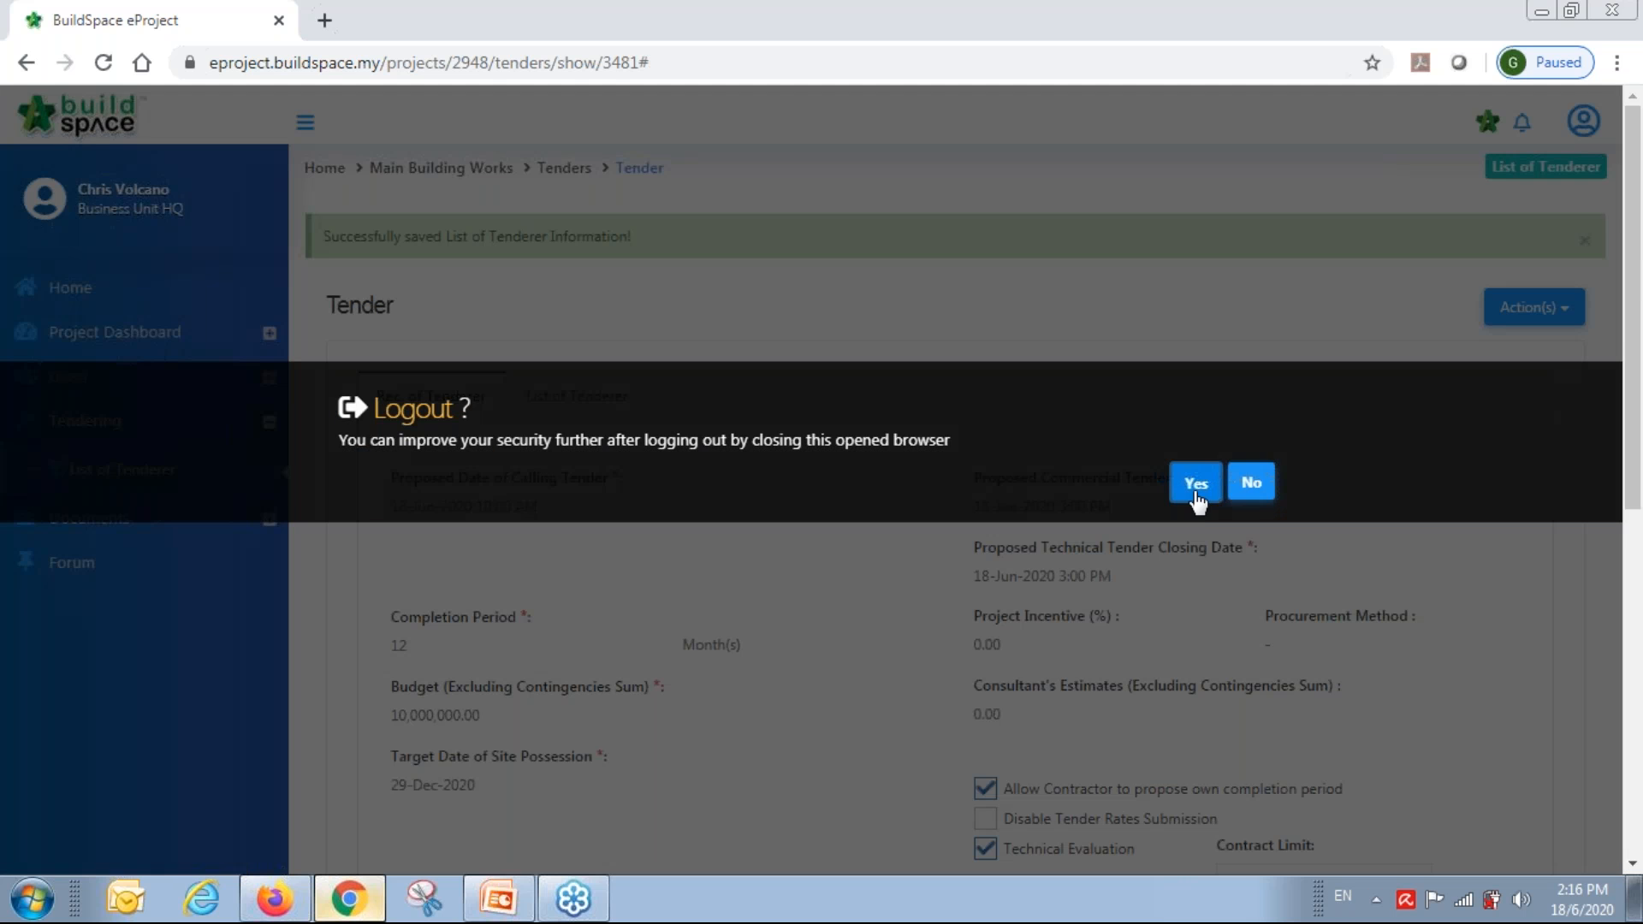
Confirm the logout and fill the sign-in form with the saved qs1 QS consultant login.
{"action": "left_click", "coordinate": [1194, 484]}
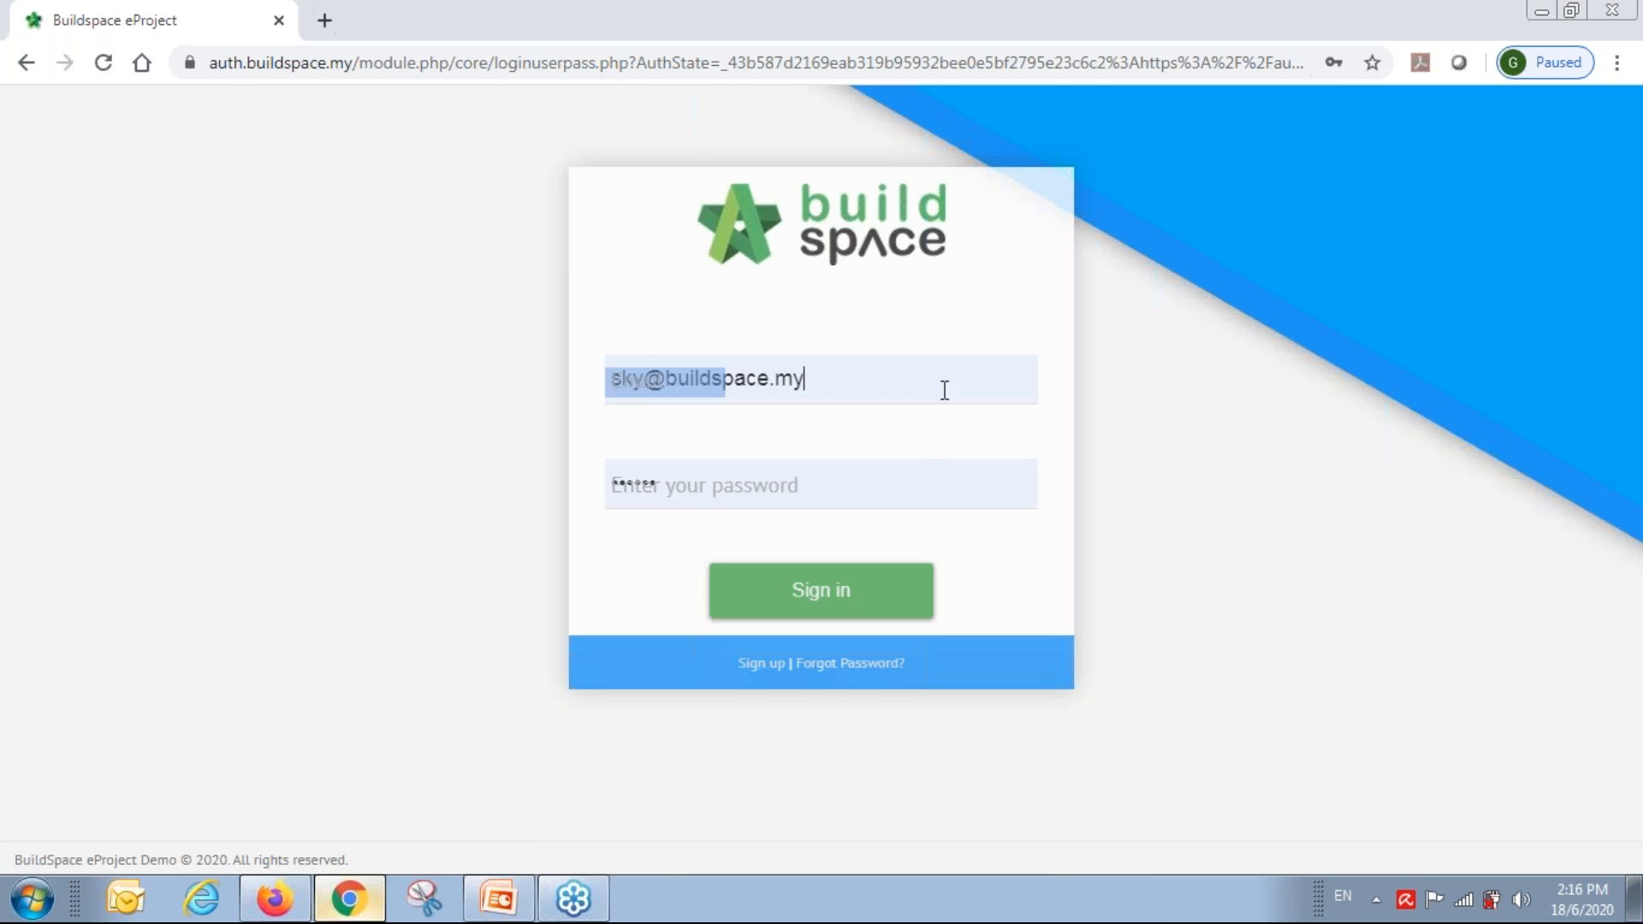
{"action": "left_click_drag", "start_coordinate": [942, 387], "coordinate": [457, 422]}
{"action": "type", "text": "qs1"}
{"action": "key", "text": "Down"}
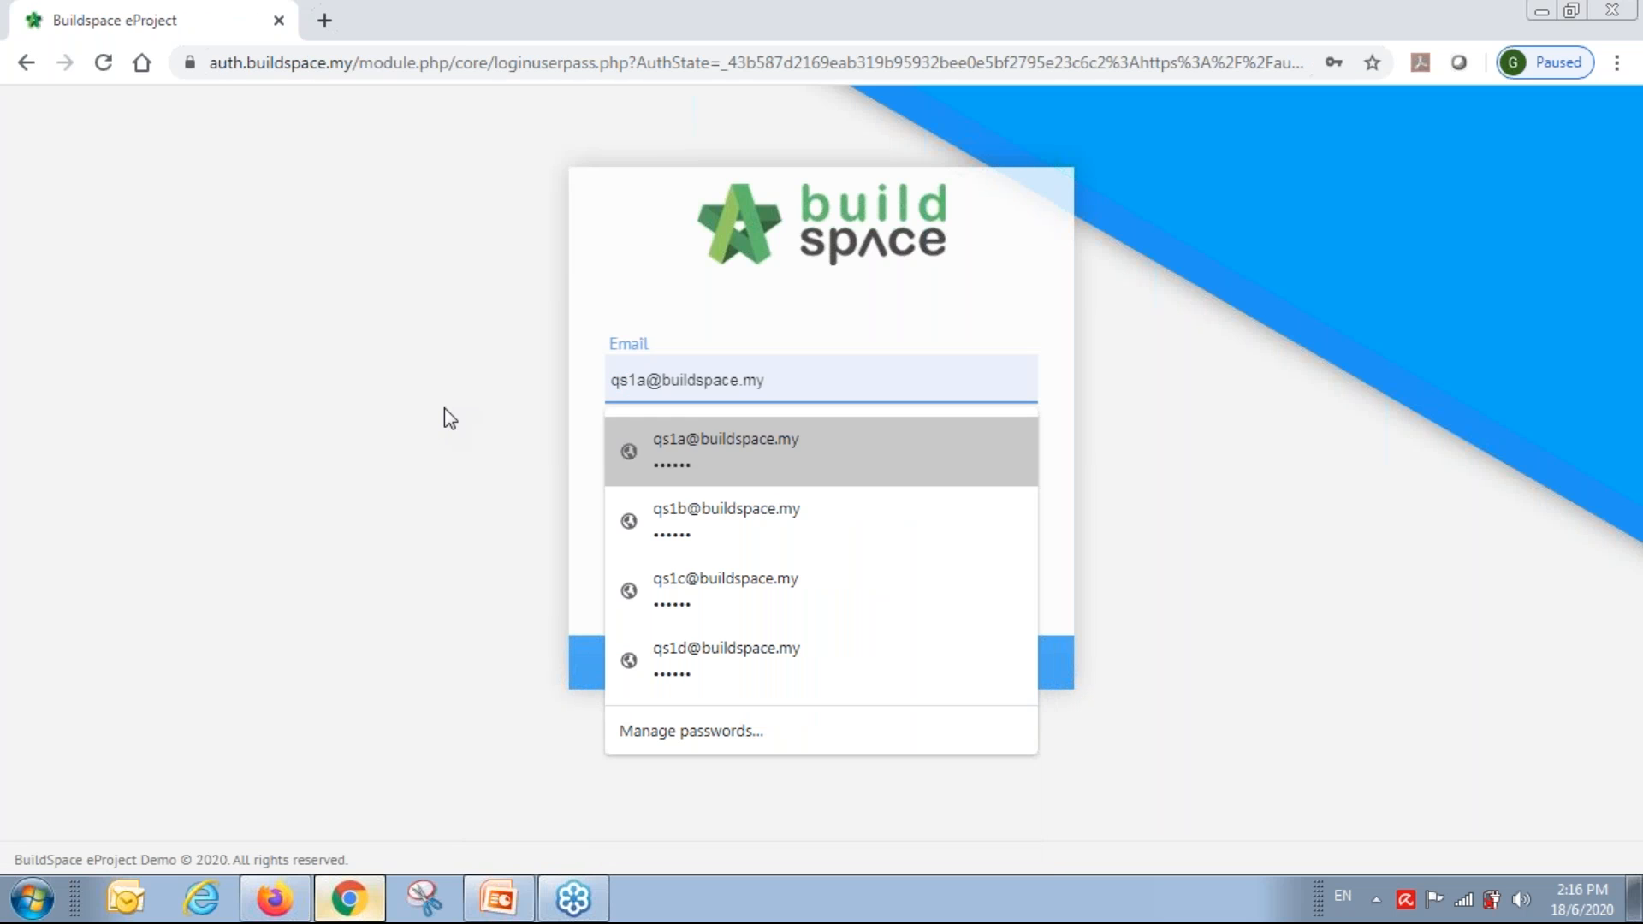
{"action": "key", "text": "Return"}
{"action": "key", "text": "Return"}
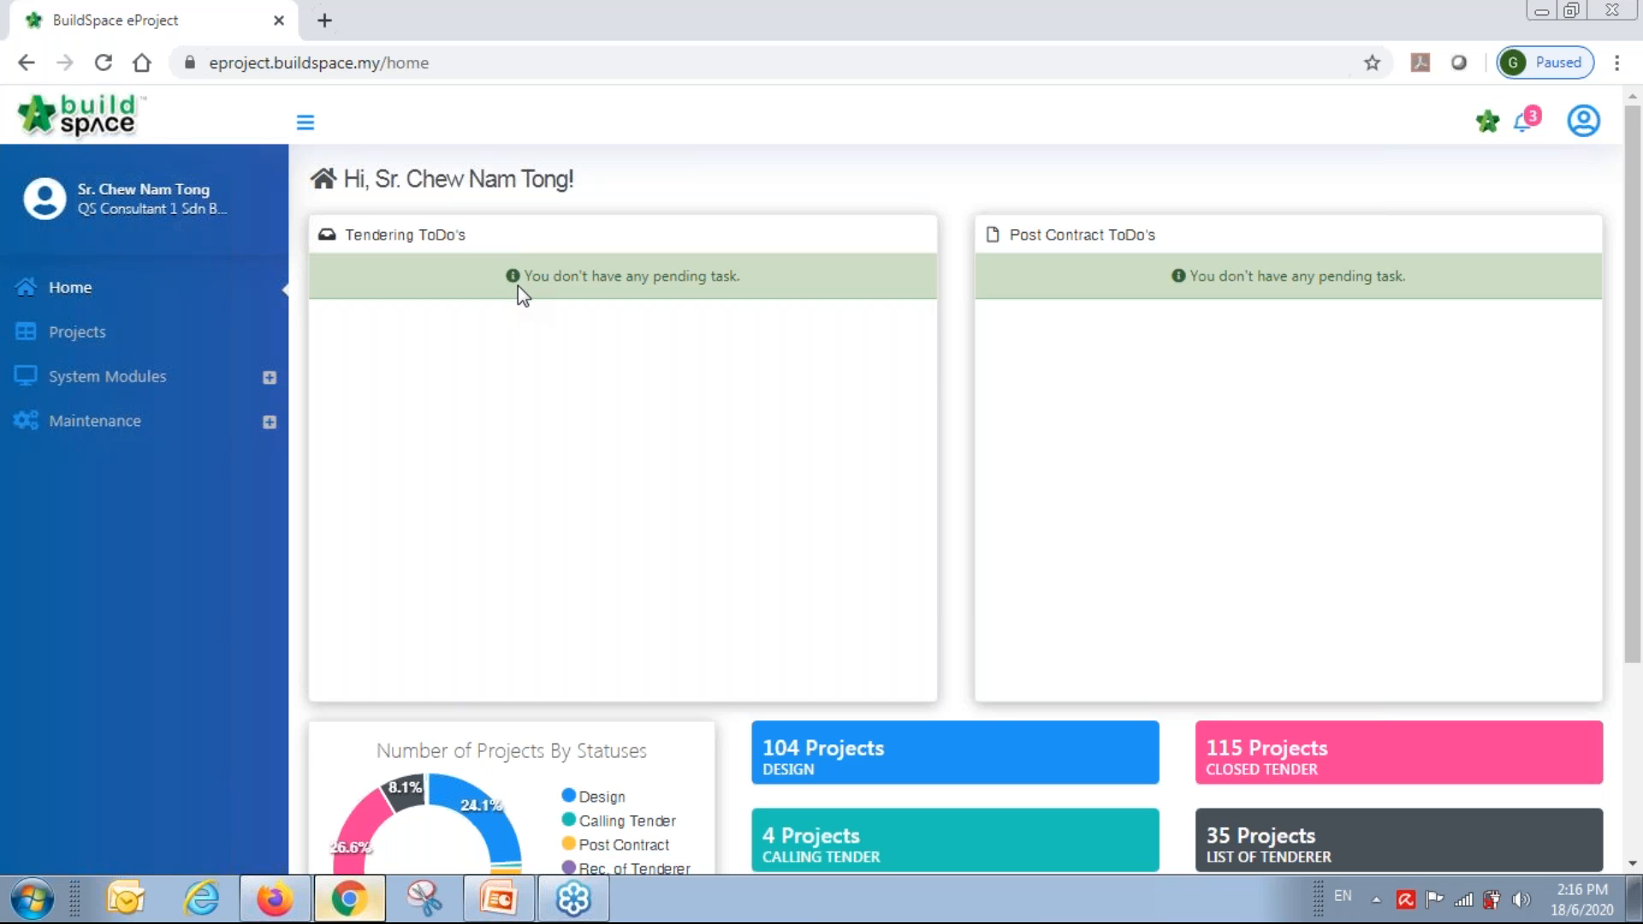
Open the assigned project from the full notifications list.
{"action": "left_click", "coordinate": [1525, 130]}
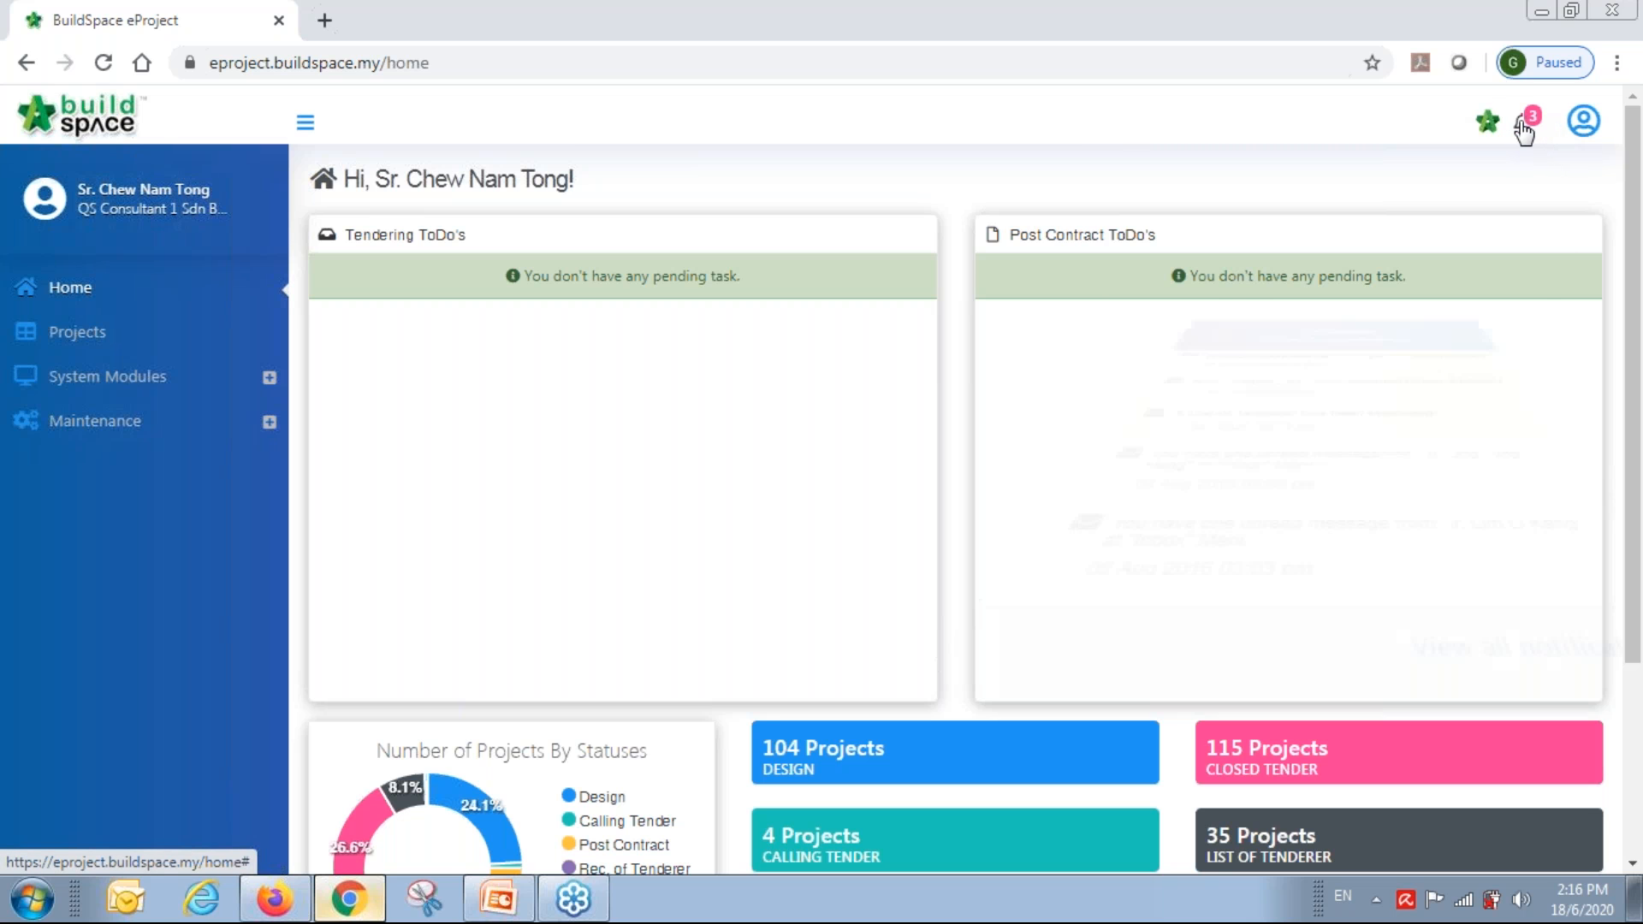
{"action": "left_click", "coordinate": [1413, 665]}
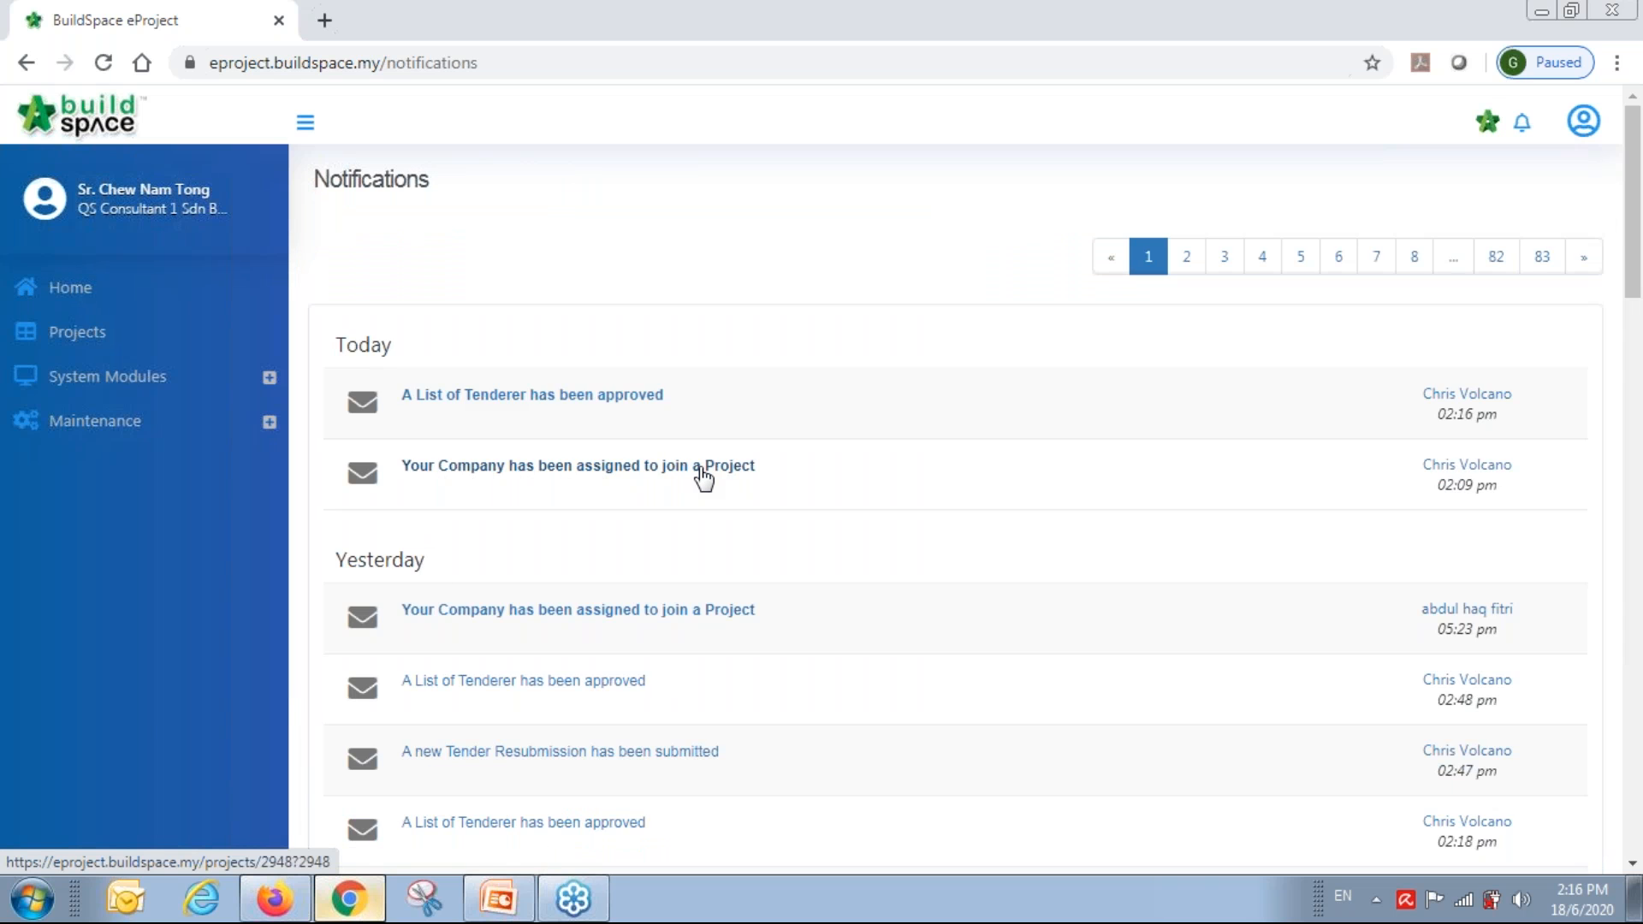
{"action": "left_click", "coordinate": [735, 470]}
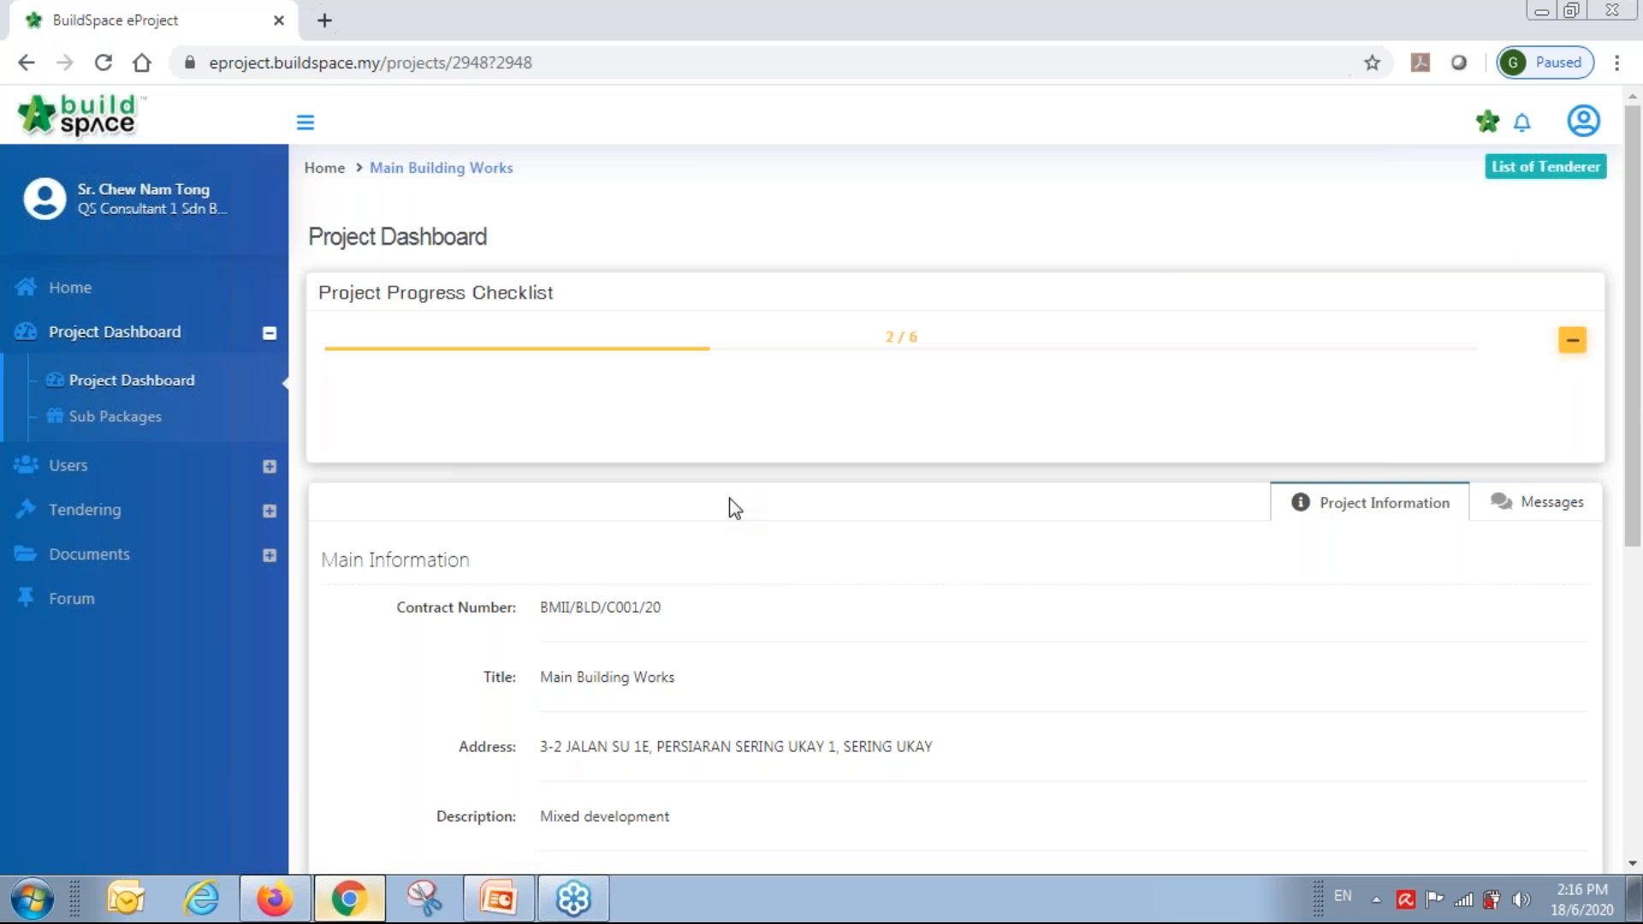
{"action": "scroll", "coordinate": [734, 544], "scroll_direction": "down", "scroll_amount": 7}
{"action": "scroll", "coordinate": [734, 539], "scroll_direction": "up", "scroll_amount": 5}
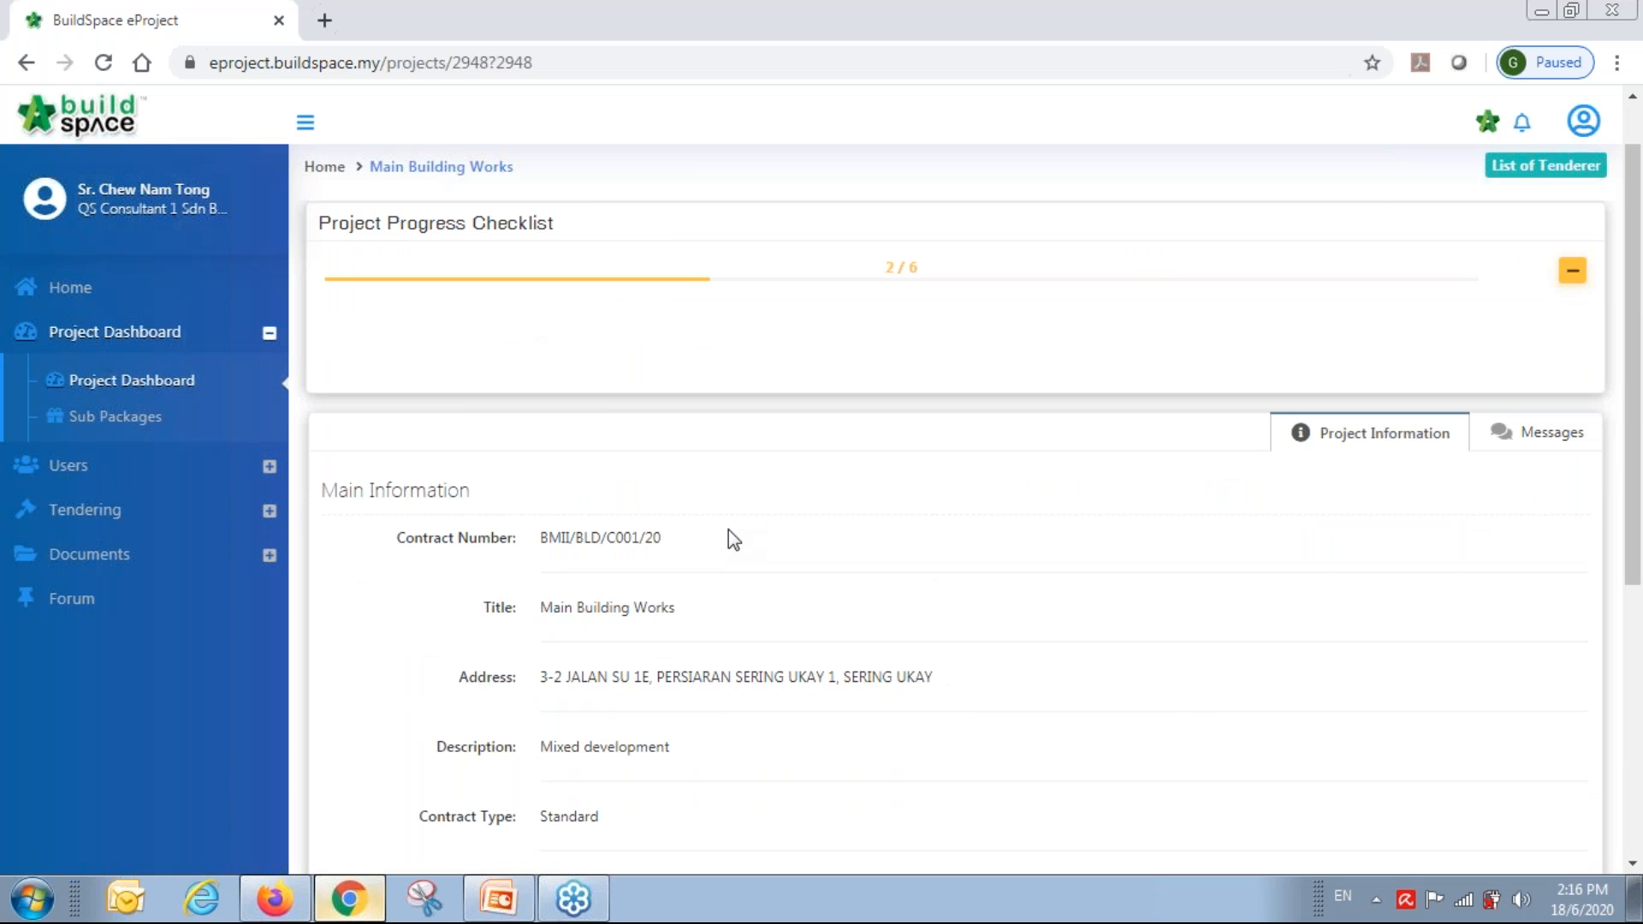
Open Main Building Works from Home > Projects and expand its Project Progress Checklist at 2/6.
{"action": "left_click", "coordinate": [68, 291]}
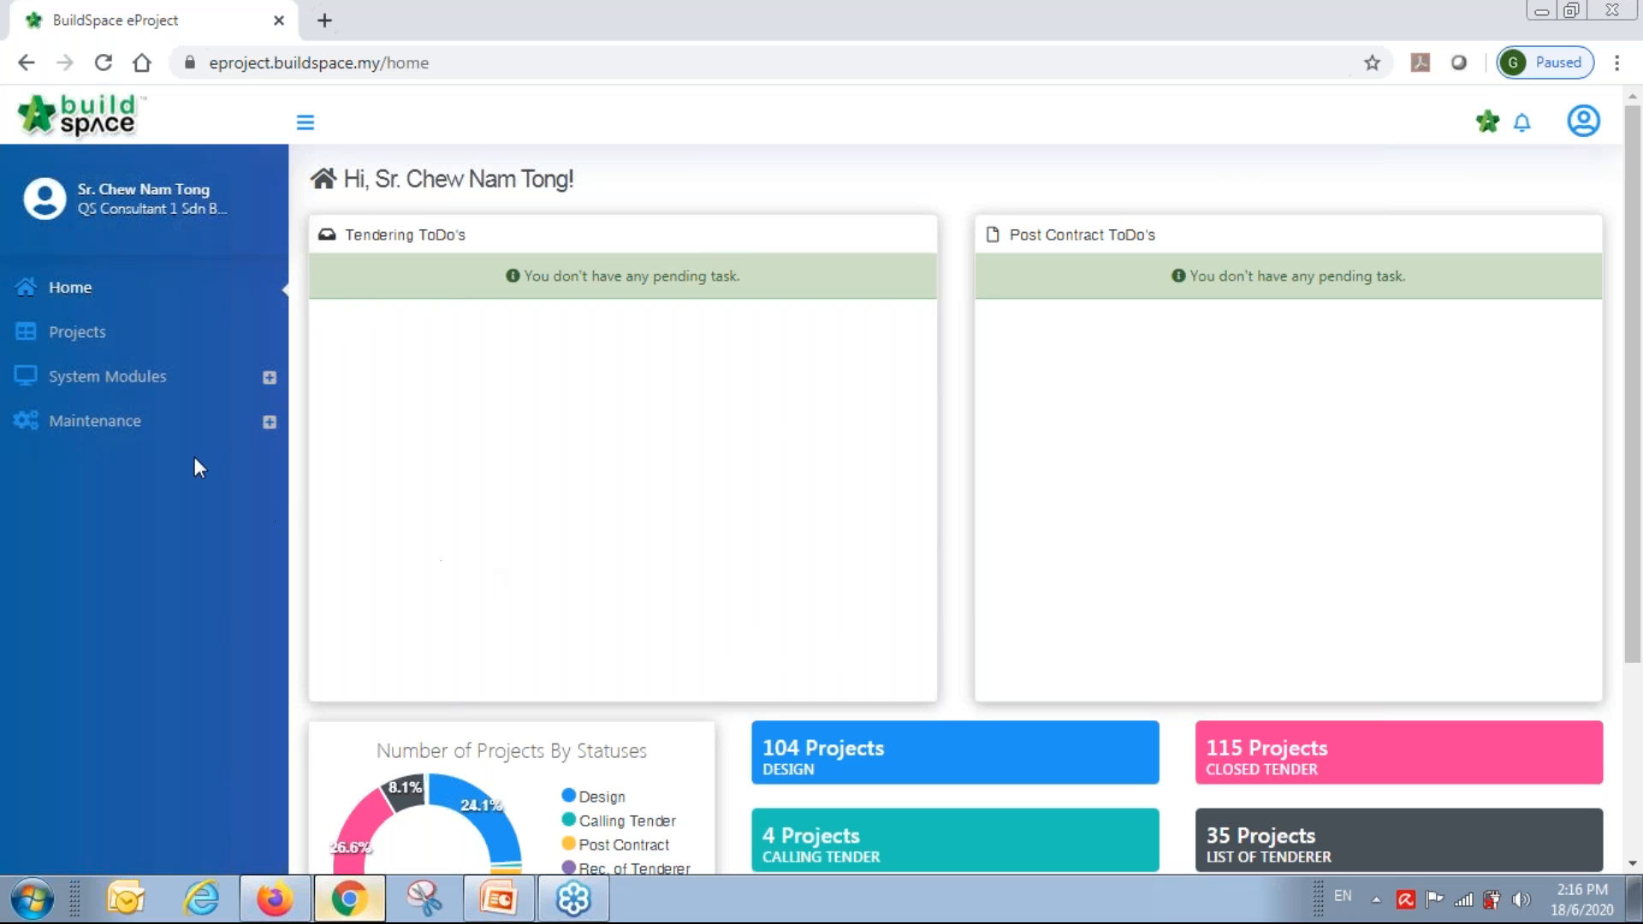
{"action": "left_click", "coordinate": [73, 338]}
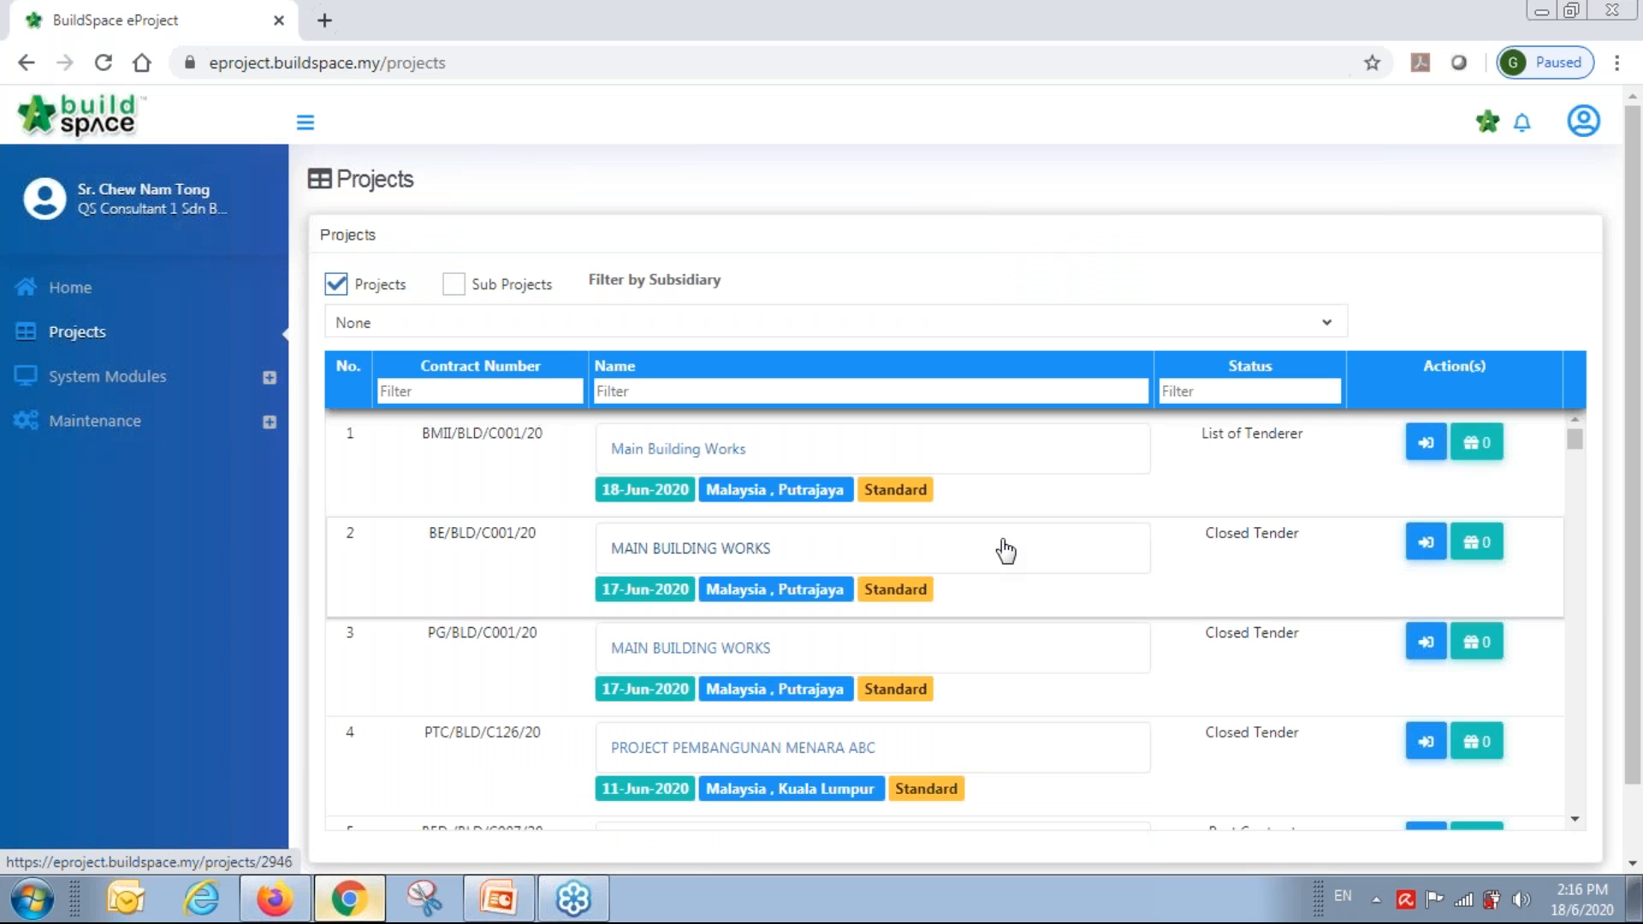
{"action": "scroll", "coordinate": [1001, 552], "scroll_direction": "down", "scroll_amount": 5}
{"action": "scroll", "coordinate": [1002, 562], "scroll_direction": "up", "scroll_amount": 5}
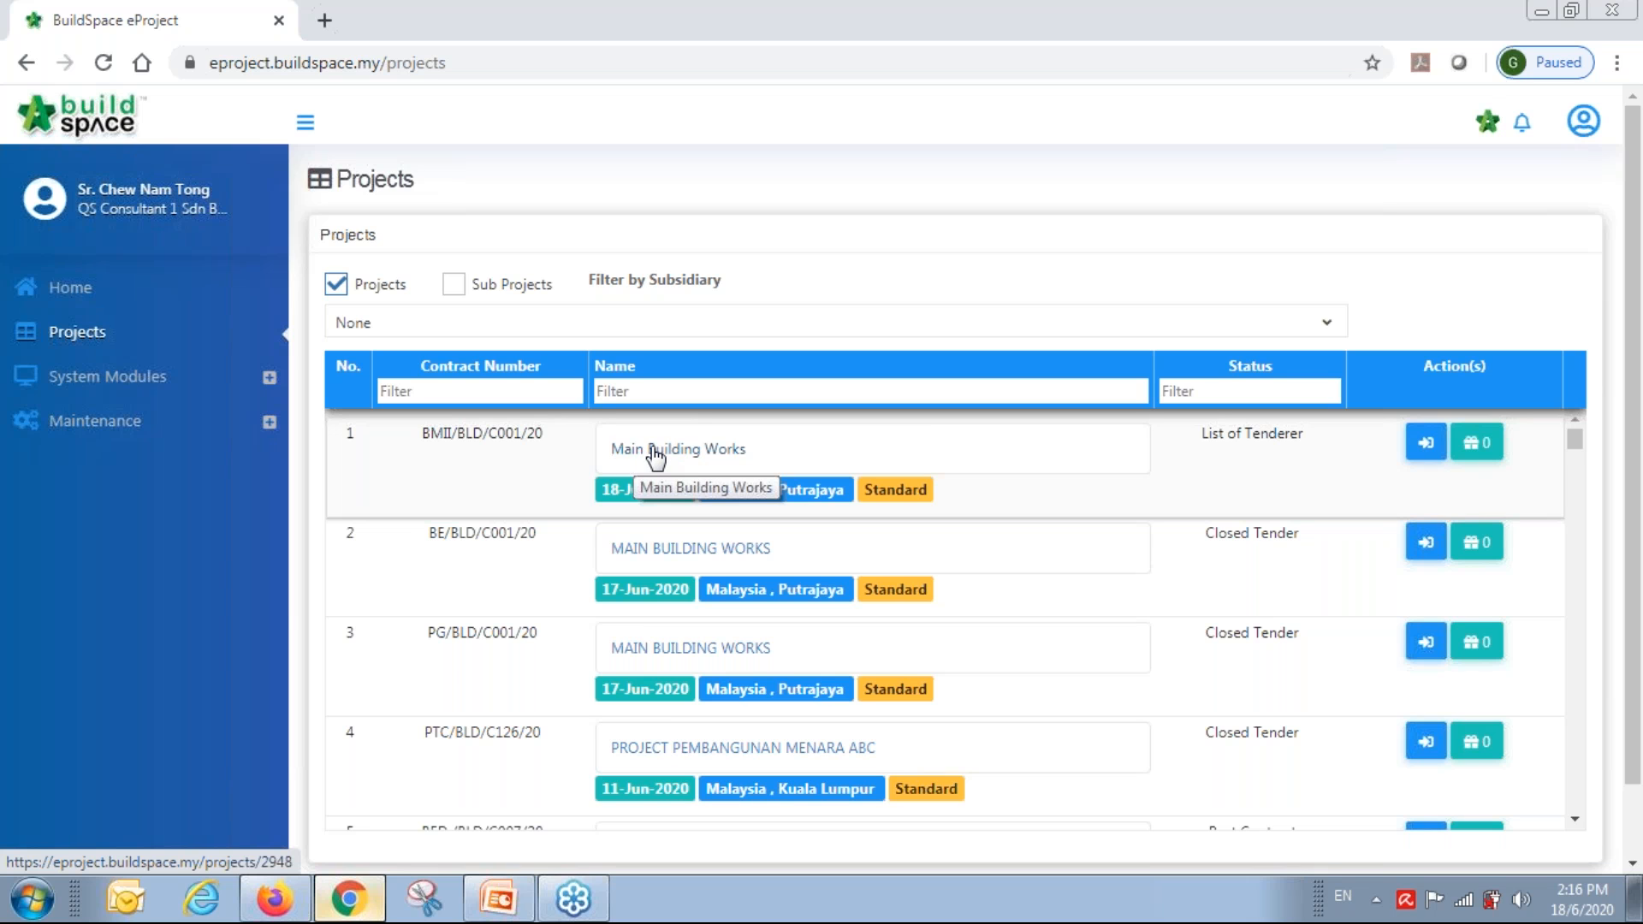
{"action": "left_click", "coordinate": [656, 451]}
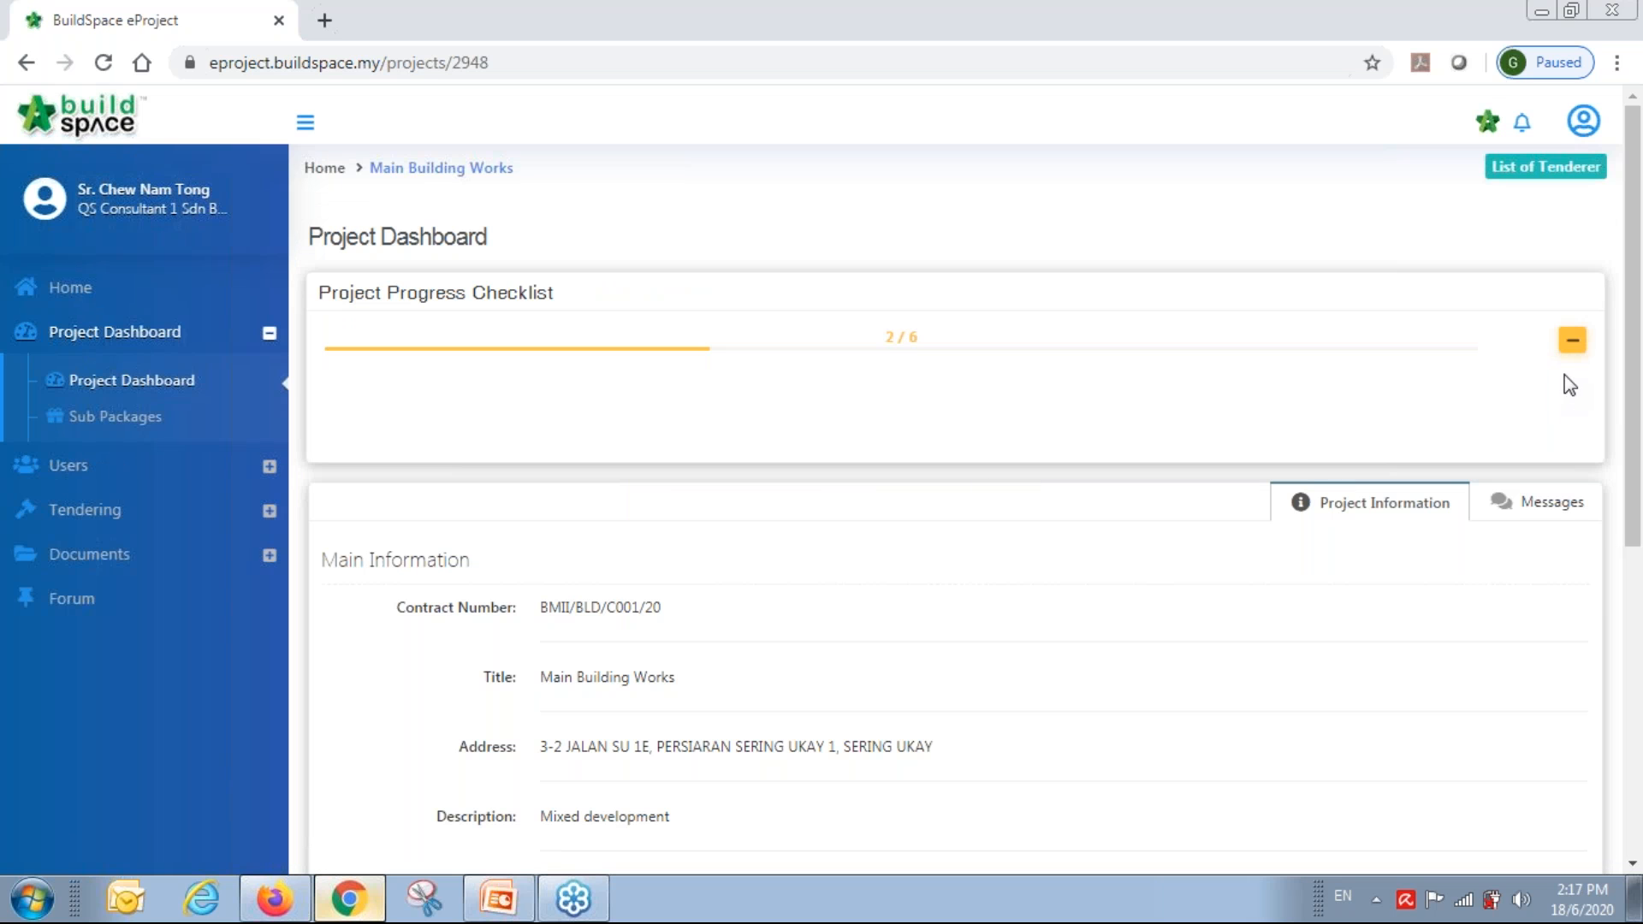
{"action": "left_click", "coordinate": [1573, 358]}
{"action": "scroll", "coordinate": [529, 591], "scroll_direction": "down", "scroll_amount": 4}
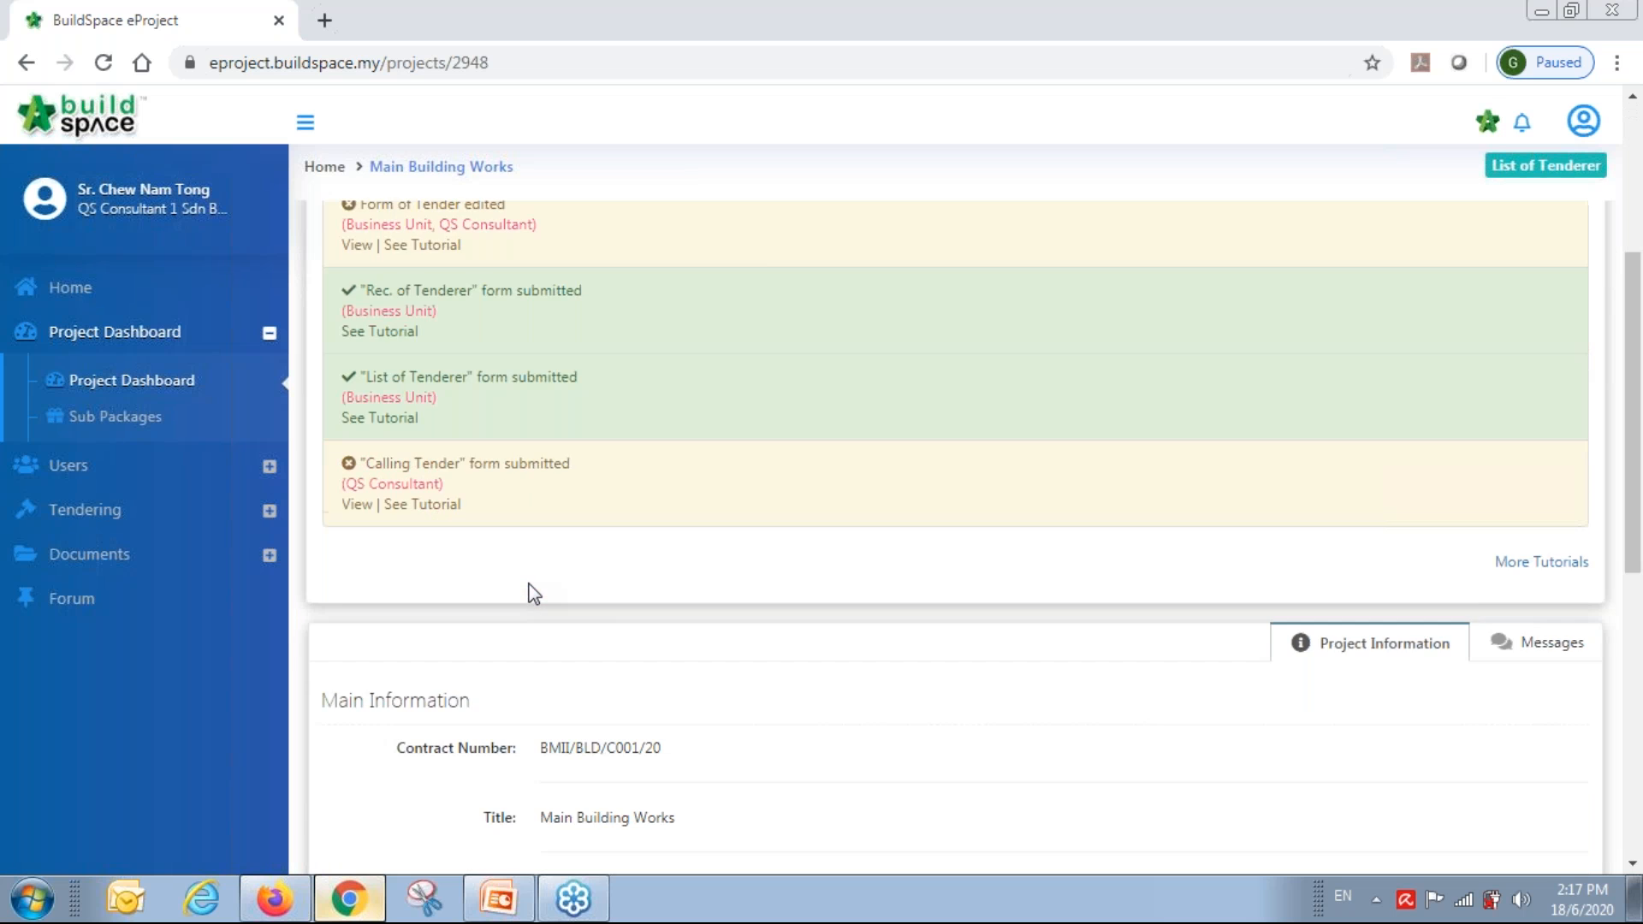
{"action": "scroll", "coordinate": [534, 593], "scroll_direction": "up", "scroll_amount": 3}
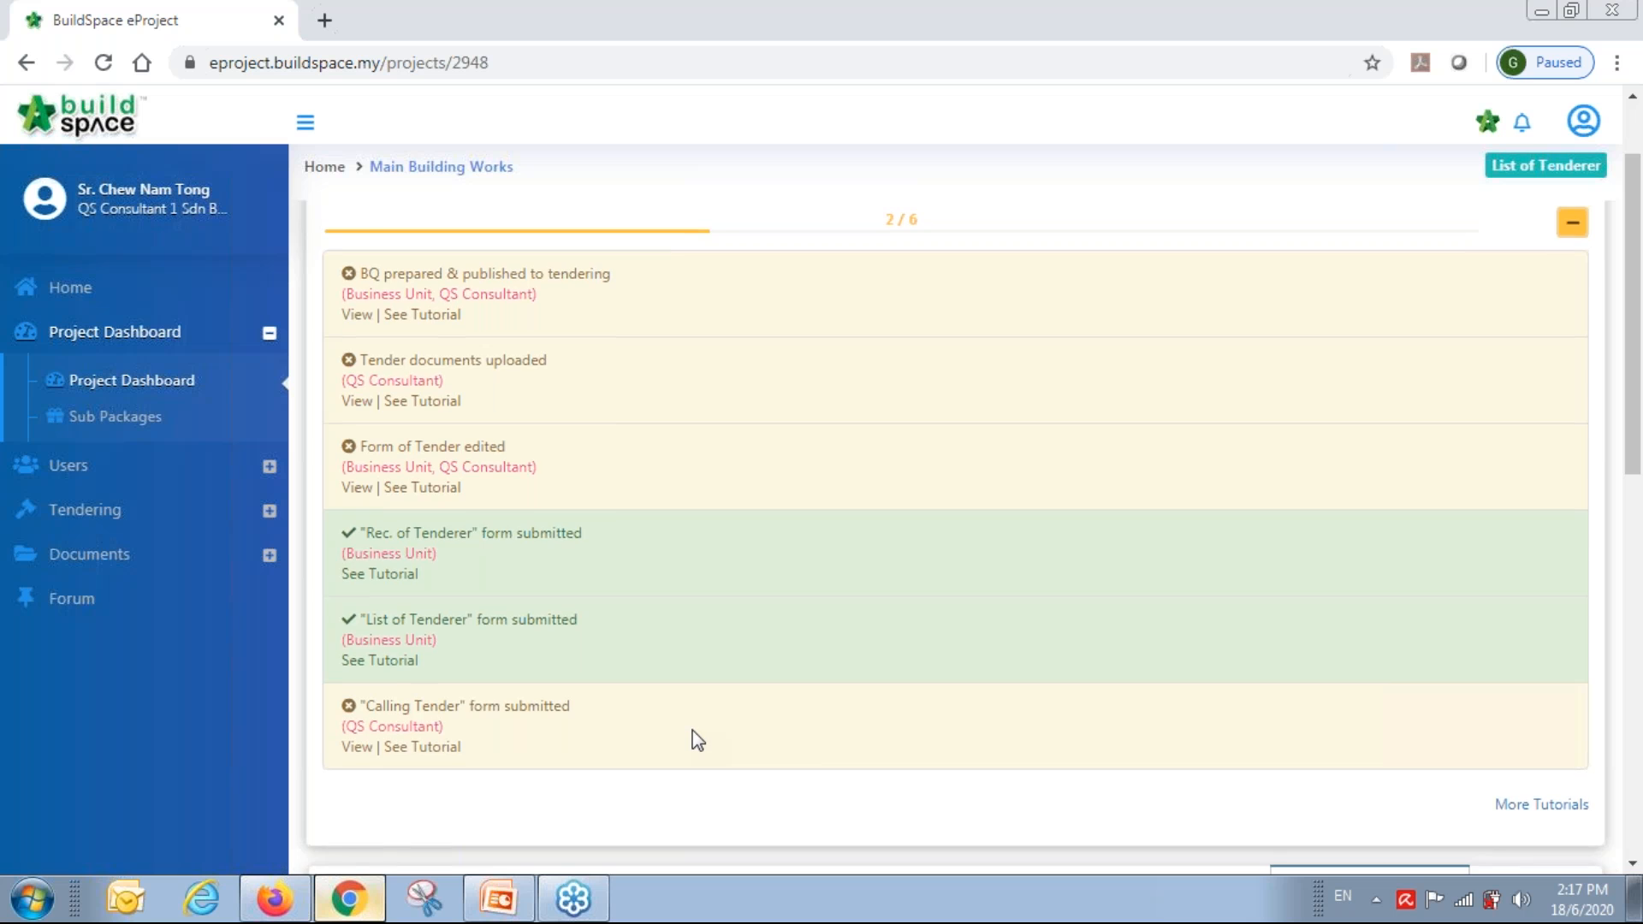
{"action": "scroll", "coordinate": [530, 574], "scroll_direction": "up", "scroll_amount": 2}
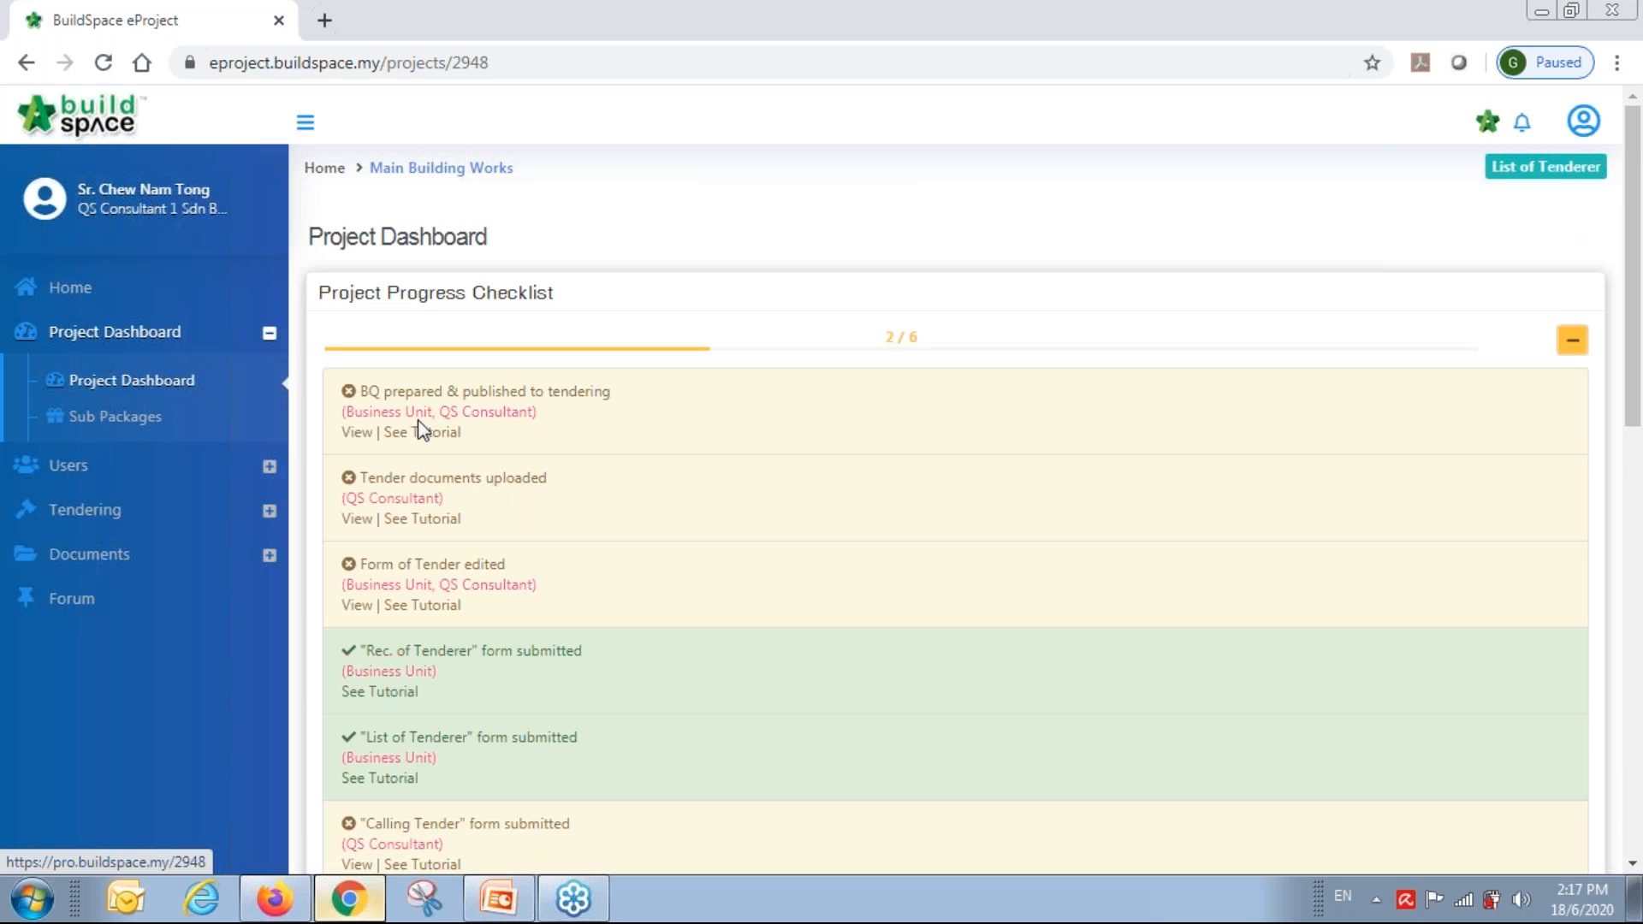
From the BQ checklist item, start a new Normal Bill under Main Building Works.
{"action": "left_click", "coordinate": [358, 438]}
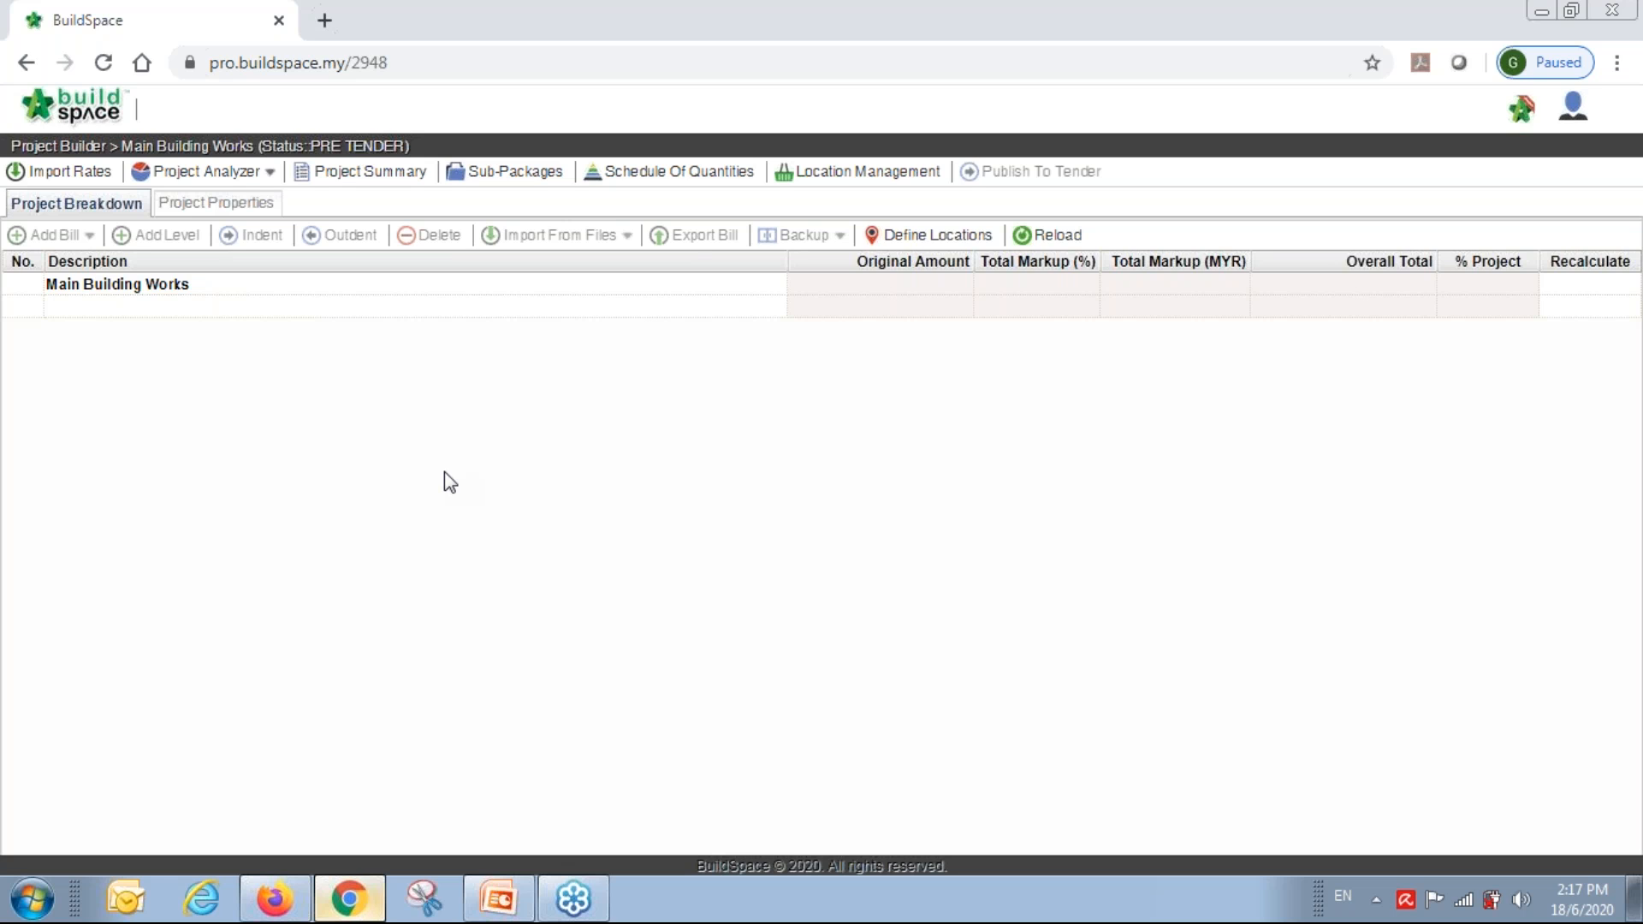
{"action": "left_click", "coordinate": [236, 289]}
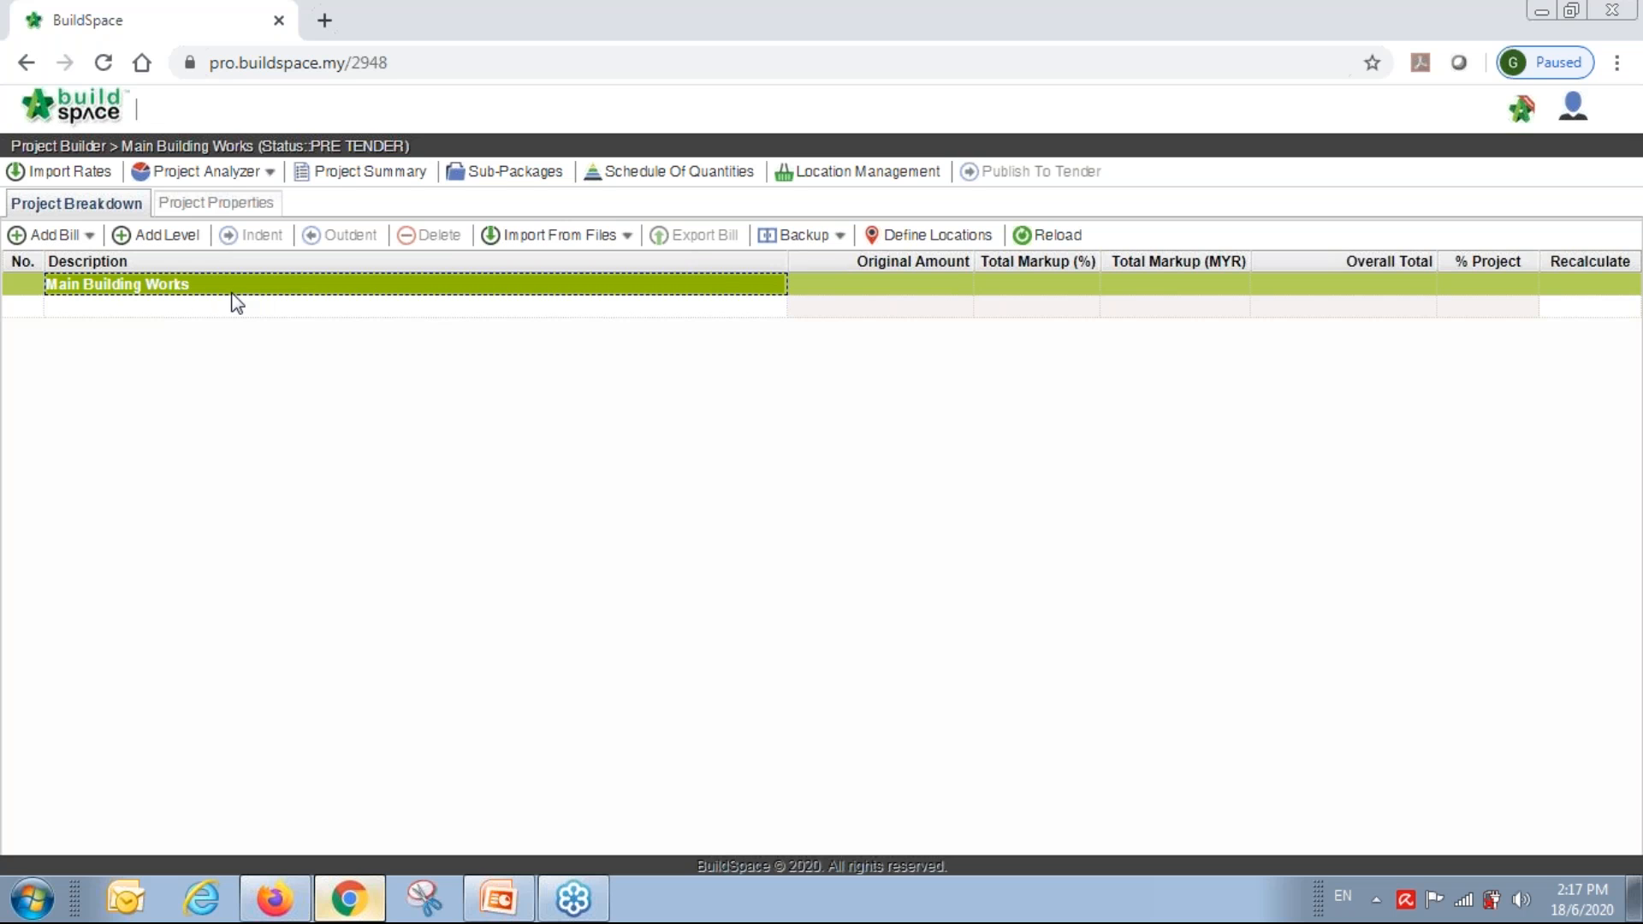
{"action": "left_click", "coordinate": [74, 234]}
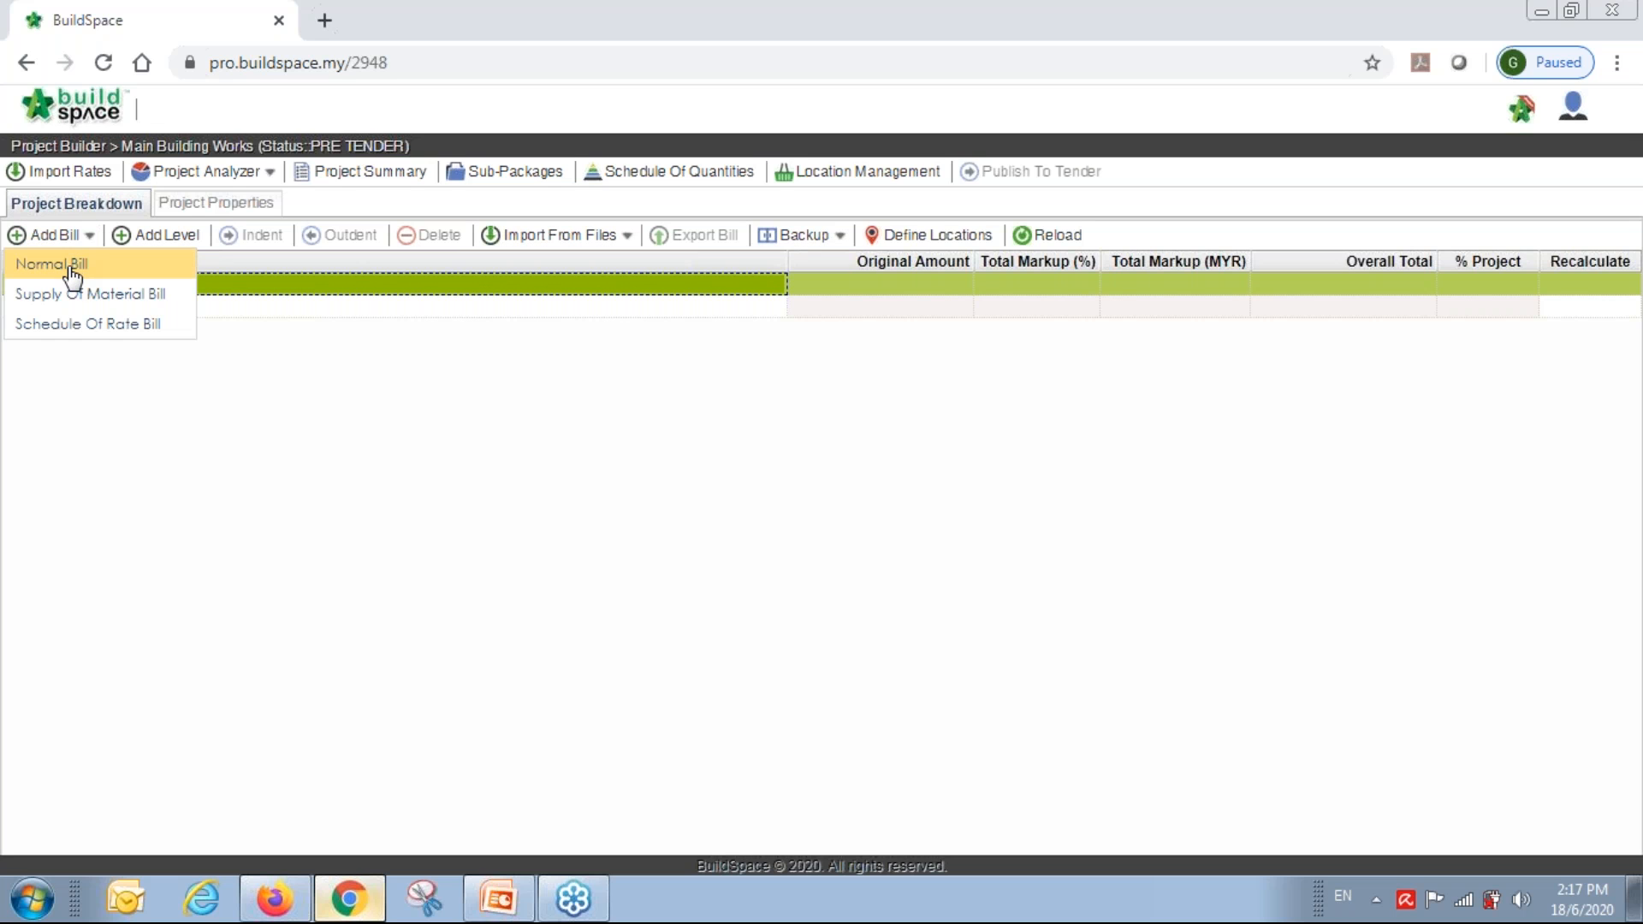
{"action": "left_click", "coordinate": [73, 276]}
Name the bill BILL NO-1 PRELIMINARIES, set its type to Preliminary, and save it.
{"action": "left_click", "coordinate": [785, 372]}
{"action": "key", "text": "Caps_Lock"}
{"action": "type", "text": "B"}
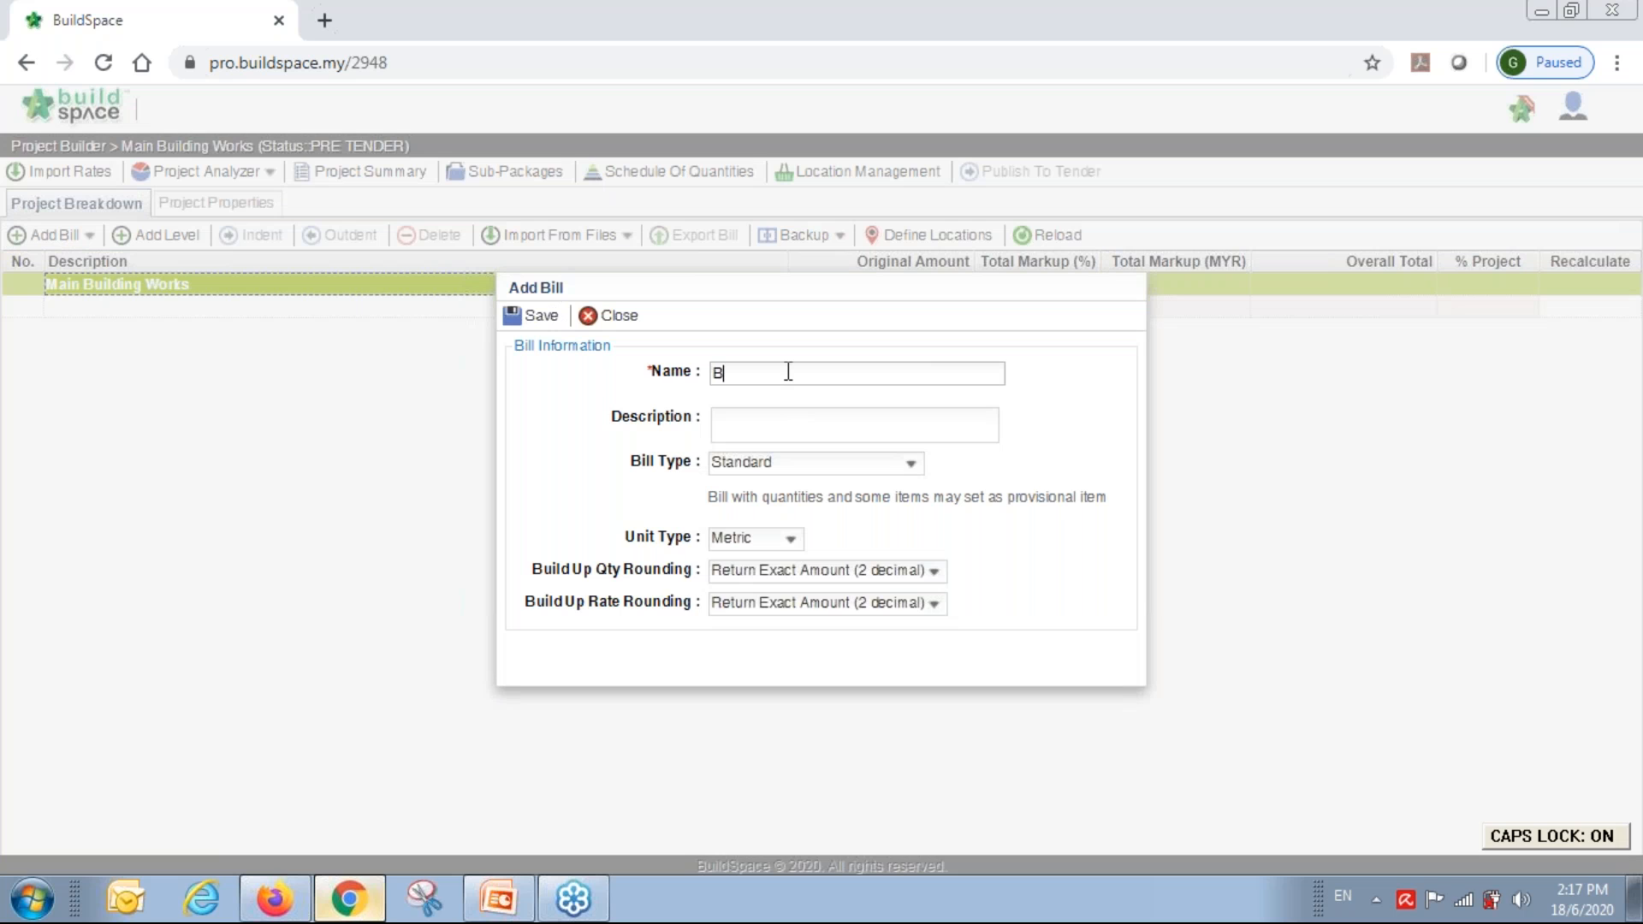
{"action": "type", "text": "ILL NIO1"}
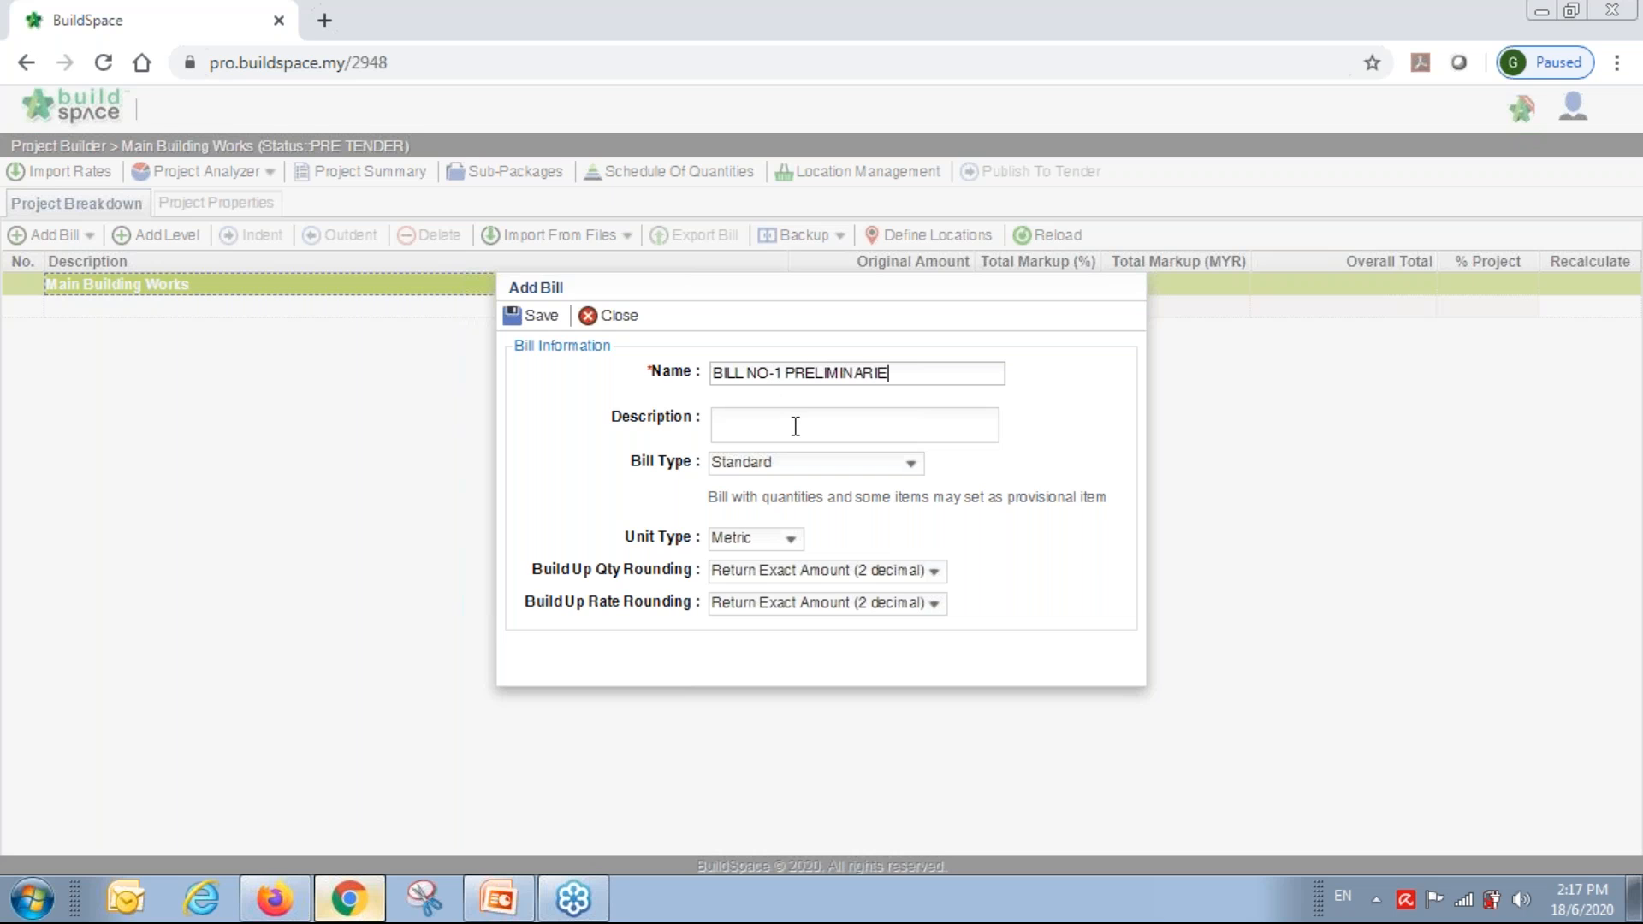
{"action": "left_click", "coordinate": [795, 480]}
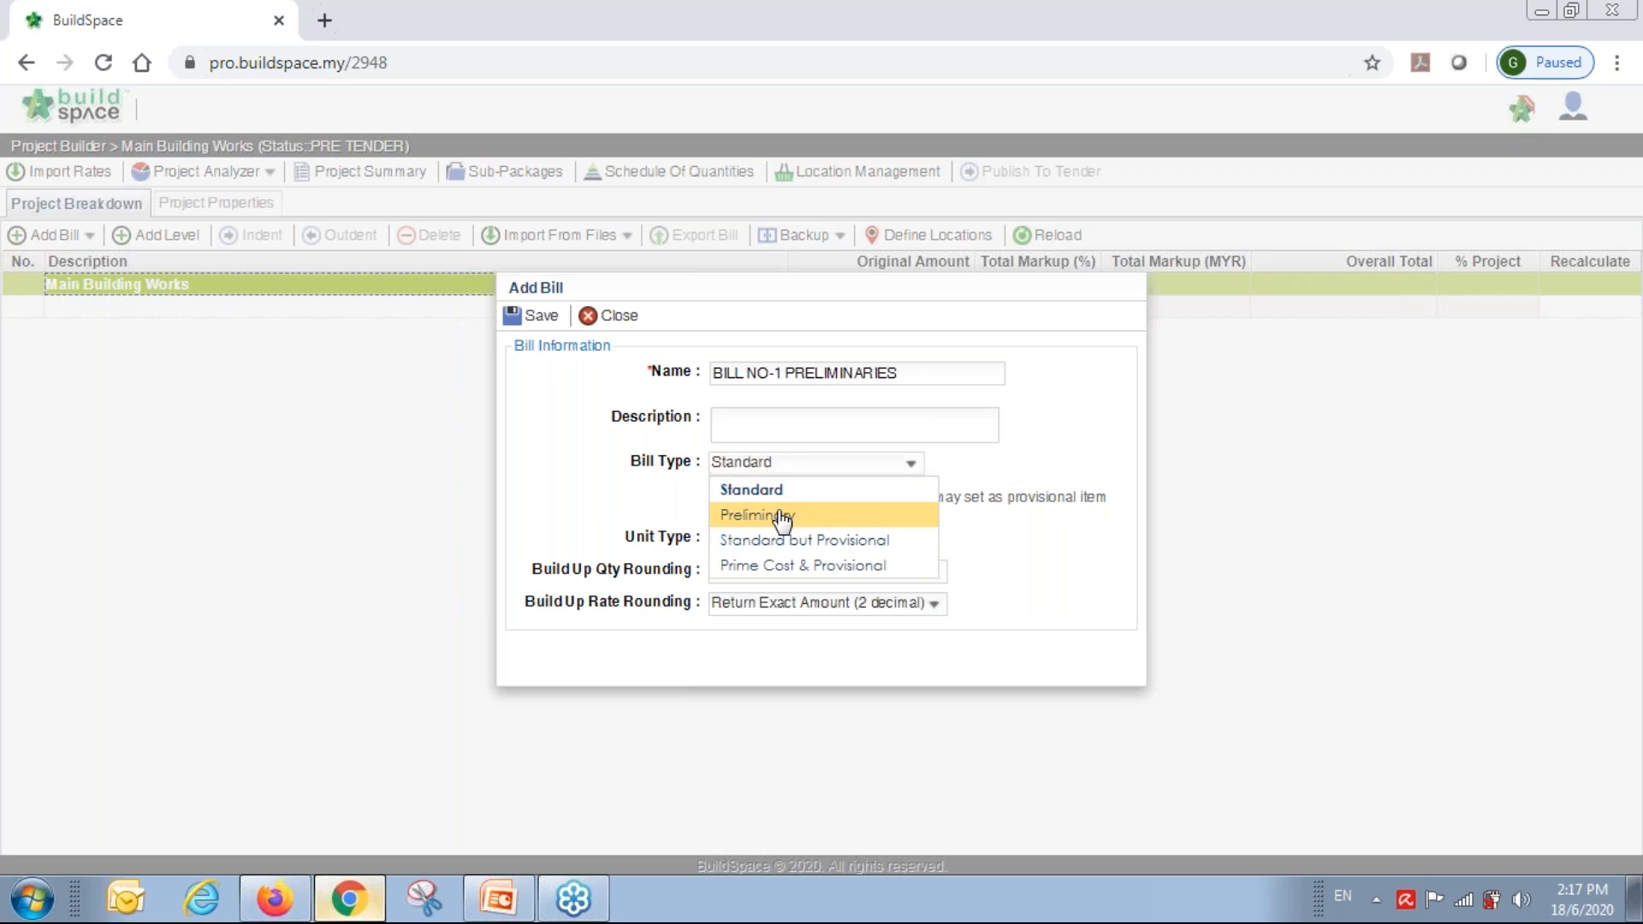
{"action": "left_click", "coordinate": [778, 514]}
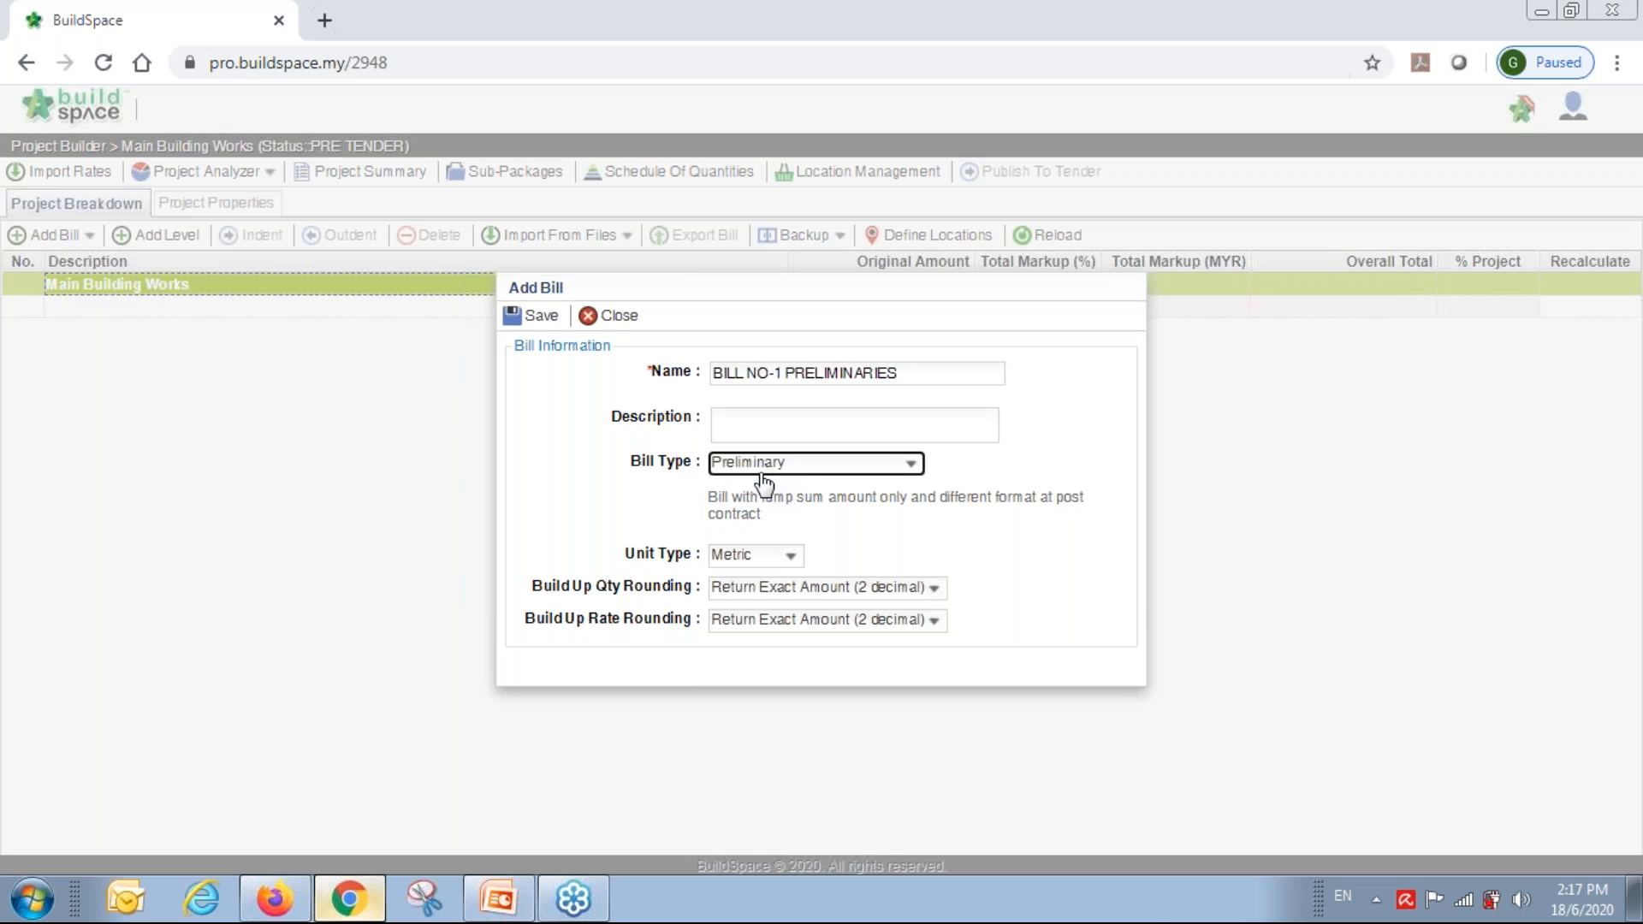
{"action": "left_click", "coordinate": [536, 318]}
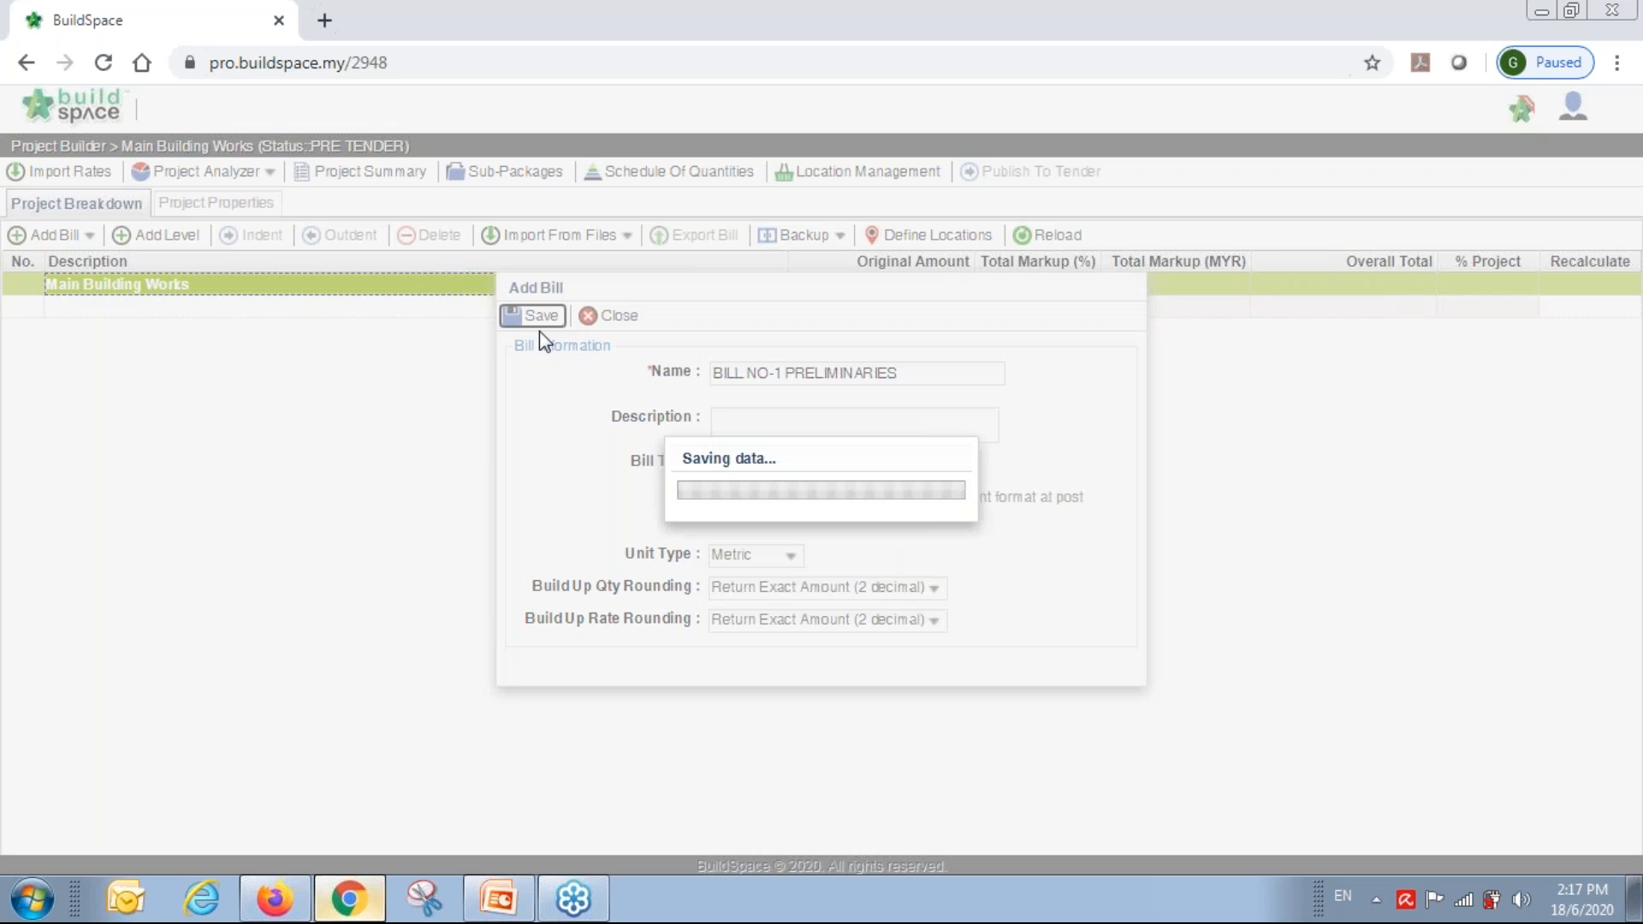
{"action": "left_click", "coordinate": [249, 304]}
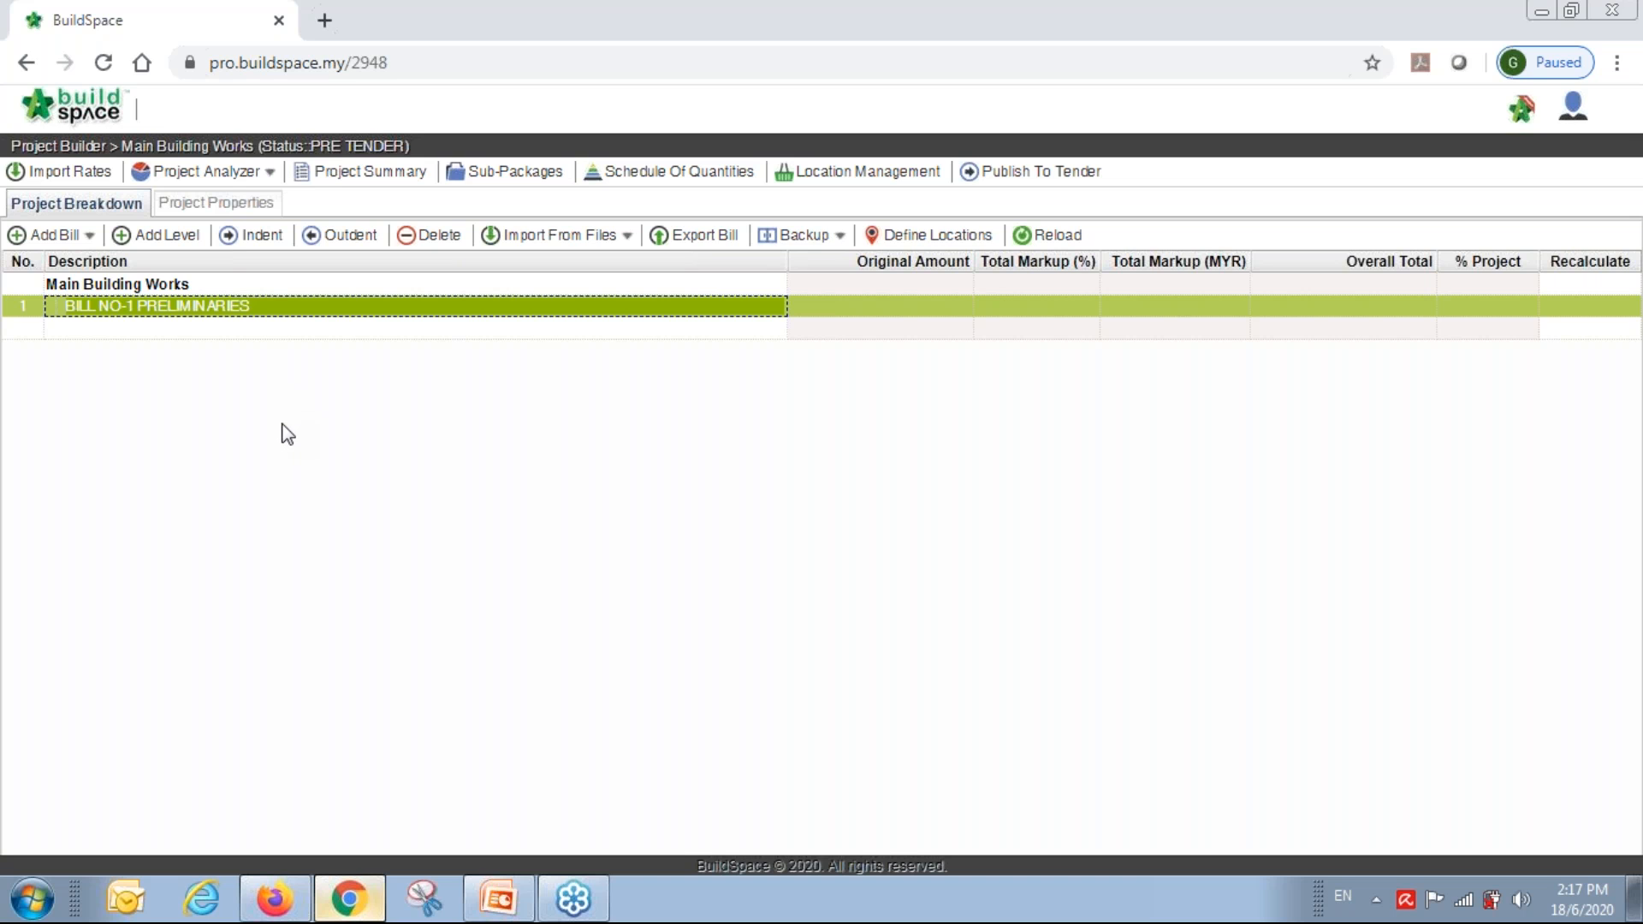
Upload the first bill spreadsheet from the Sample Excel BQ folder on drive D:.
{"action": "left_click", "coordinate": [608, 238]}
{"action": "left_click", "coordinate": [534, 269]}
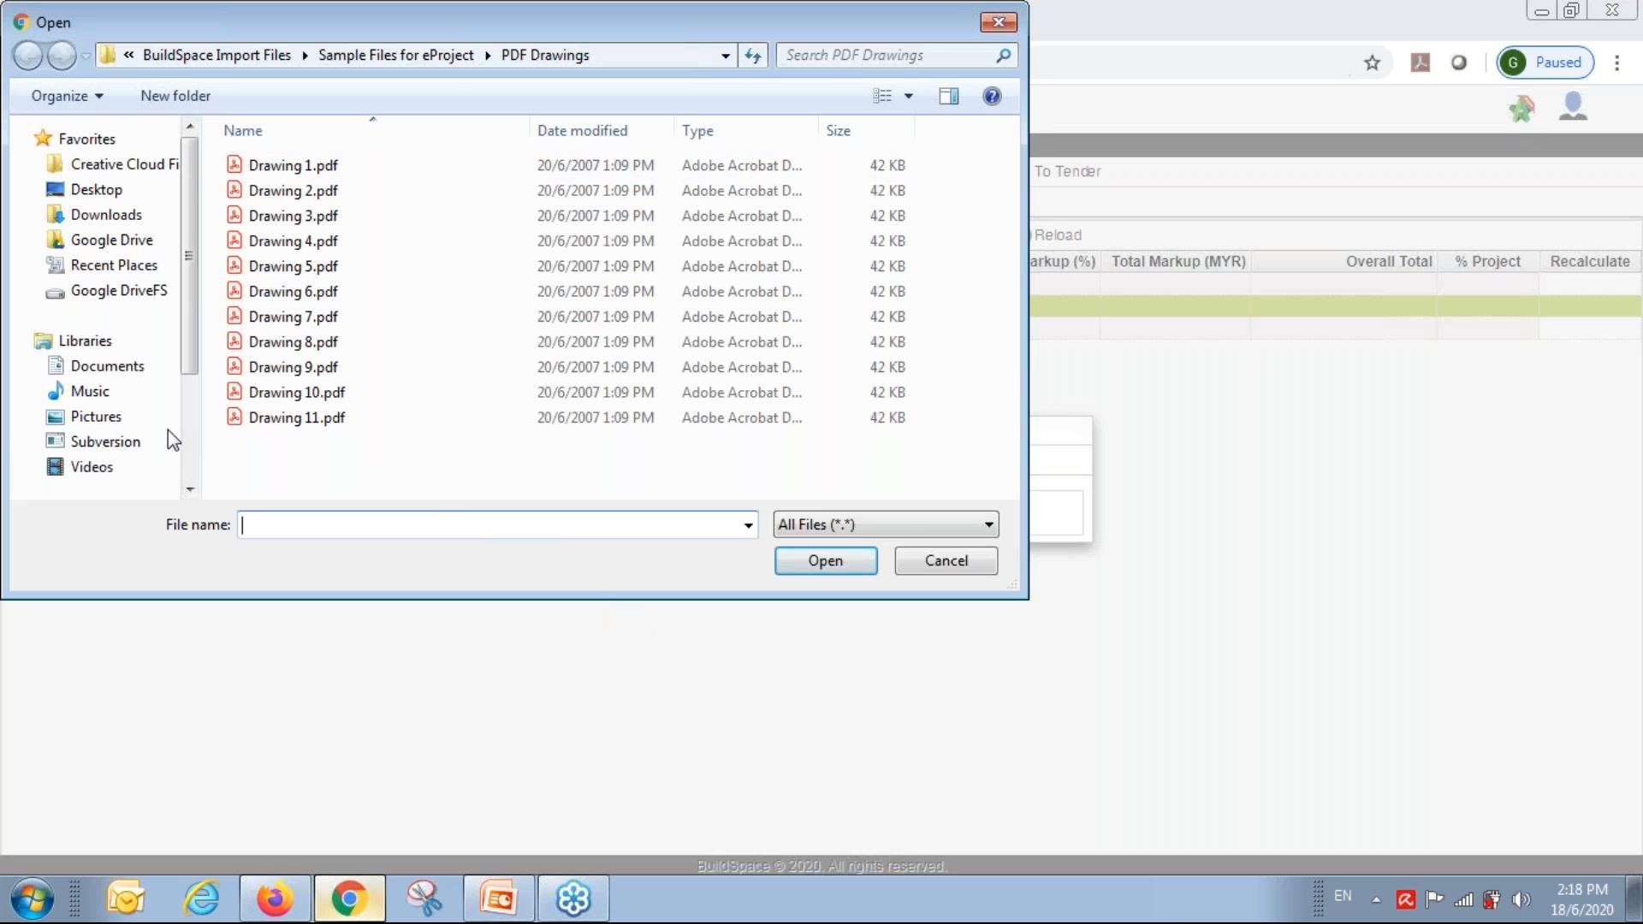
{"action": "scroll", "coordinate": [188, 472], "scroll_direction": "down", "scroll_amount": 2}
{"action": "left_click", "coordinate": [117, 454]}
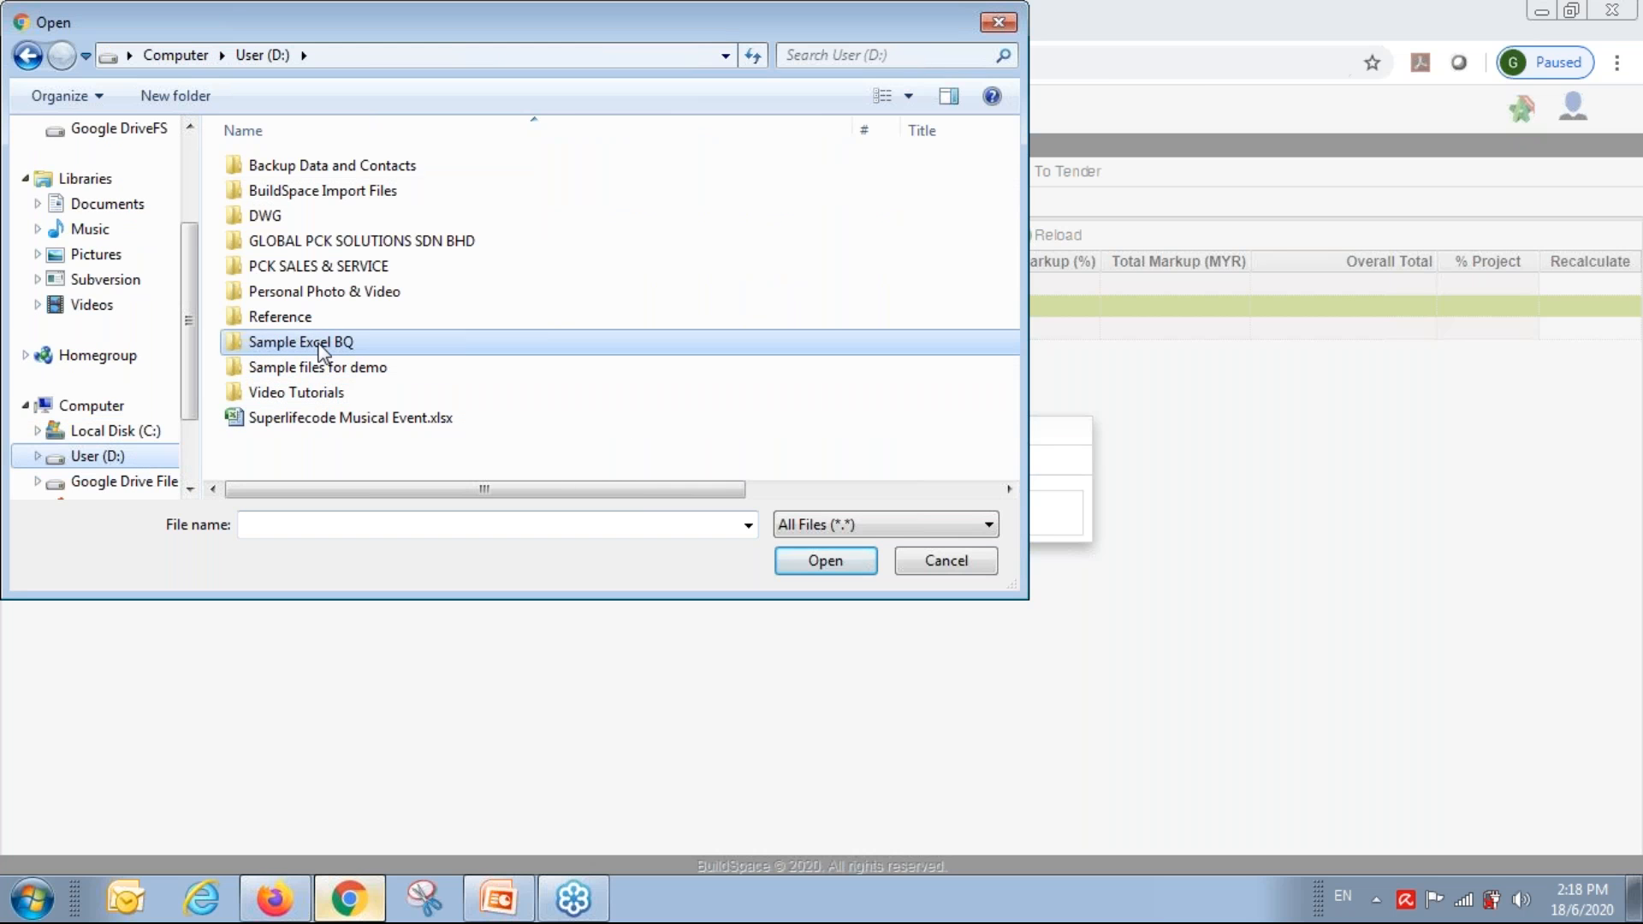
{"action": "double_click", "coordinate": [329, 343]}
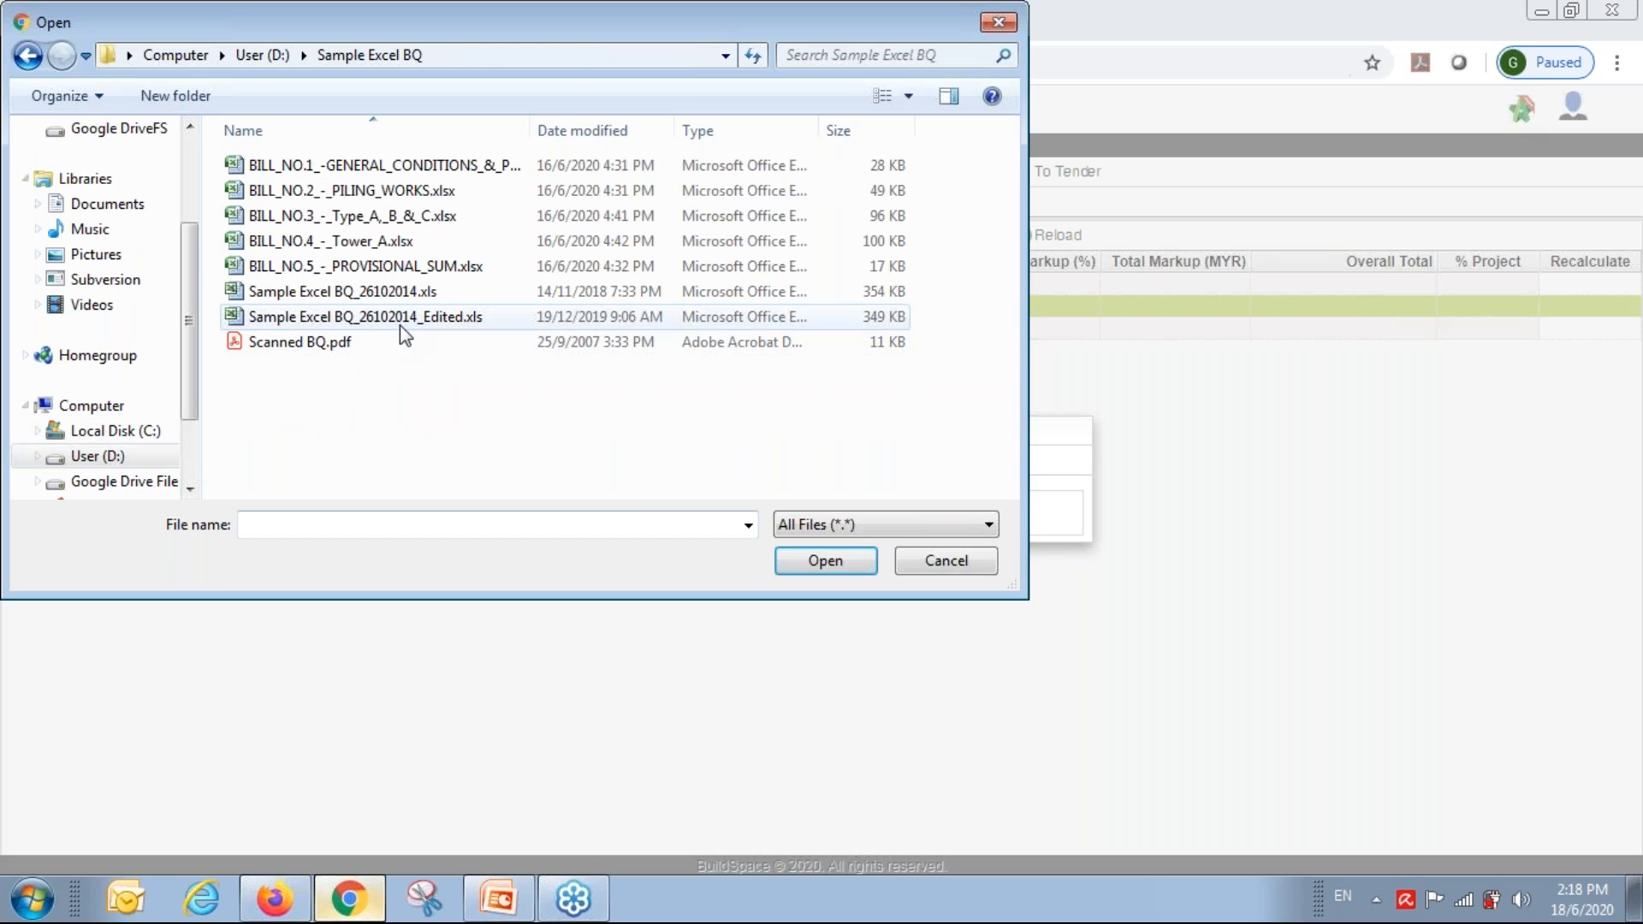
{"action": "double_click", "coordinate": [370, 164]}
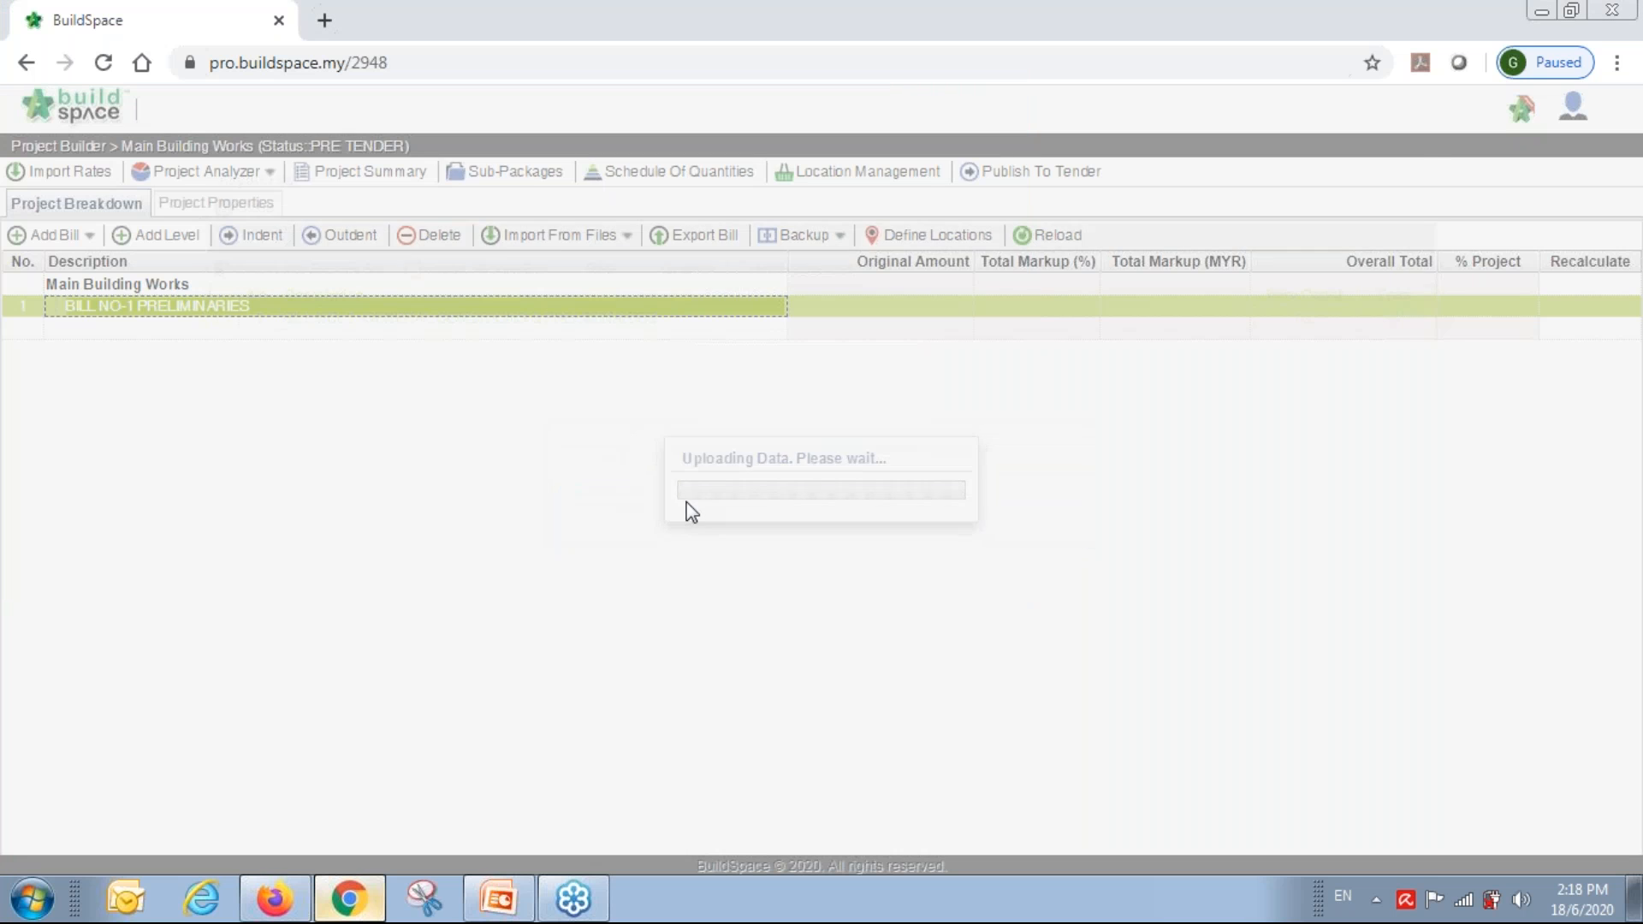
Import BILL NO. 1 with rates and quantities into the existing preliminaries bill.
{"action": "left_click", "coordinate": [224, 315]}
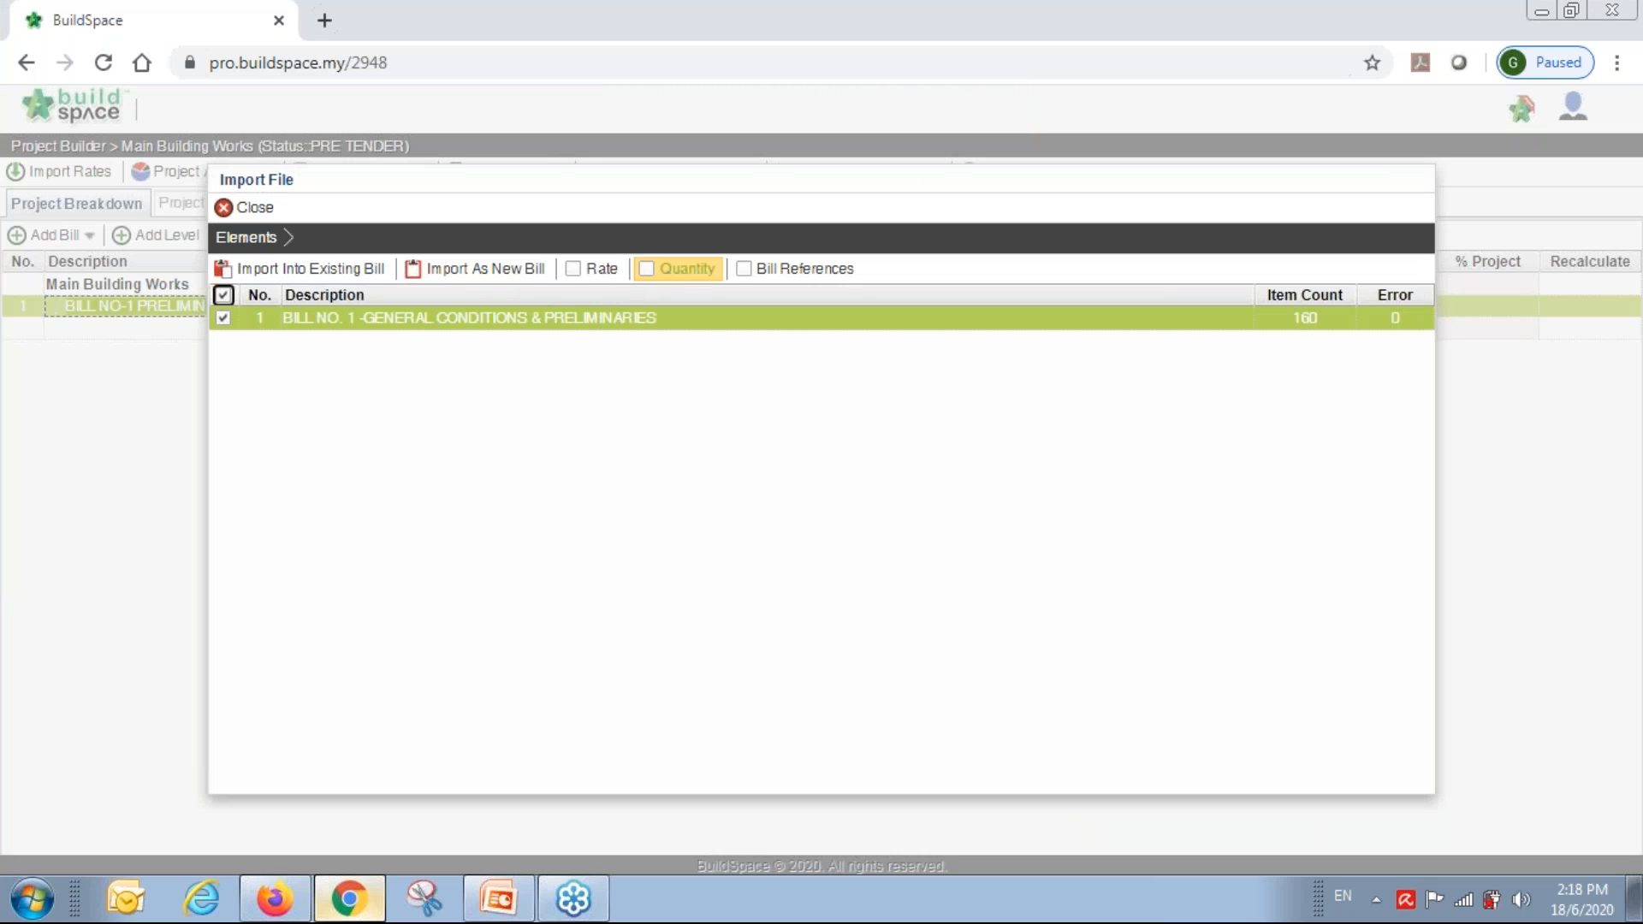
{"action": "left_click", "coordinate": [678, 272]}
{"action": "left_click", "coordinate": [593, 270]}
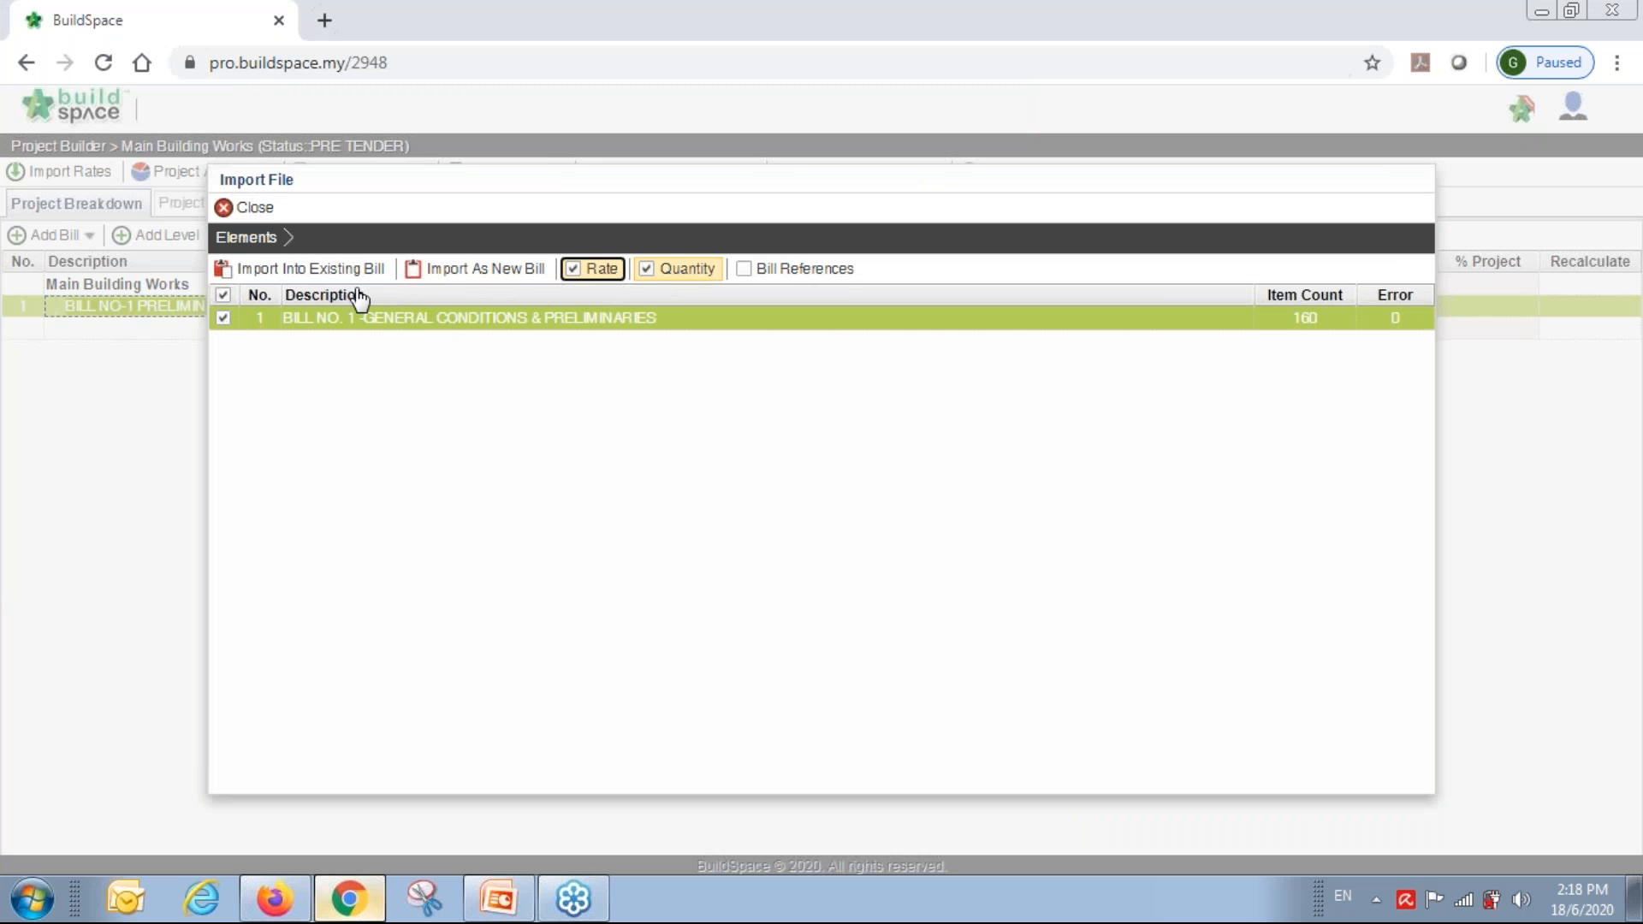
{"action": "left_click", "coordinate": [296, 270]}
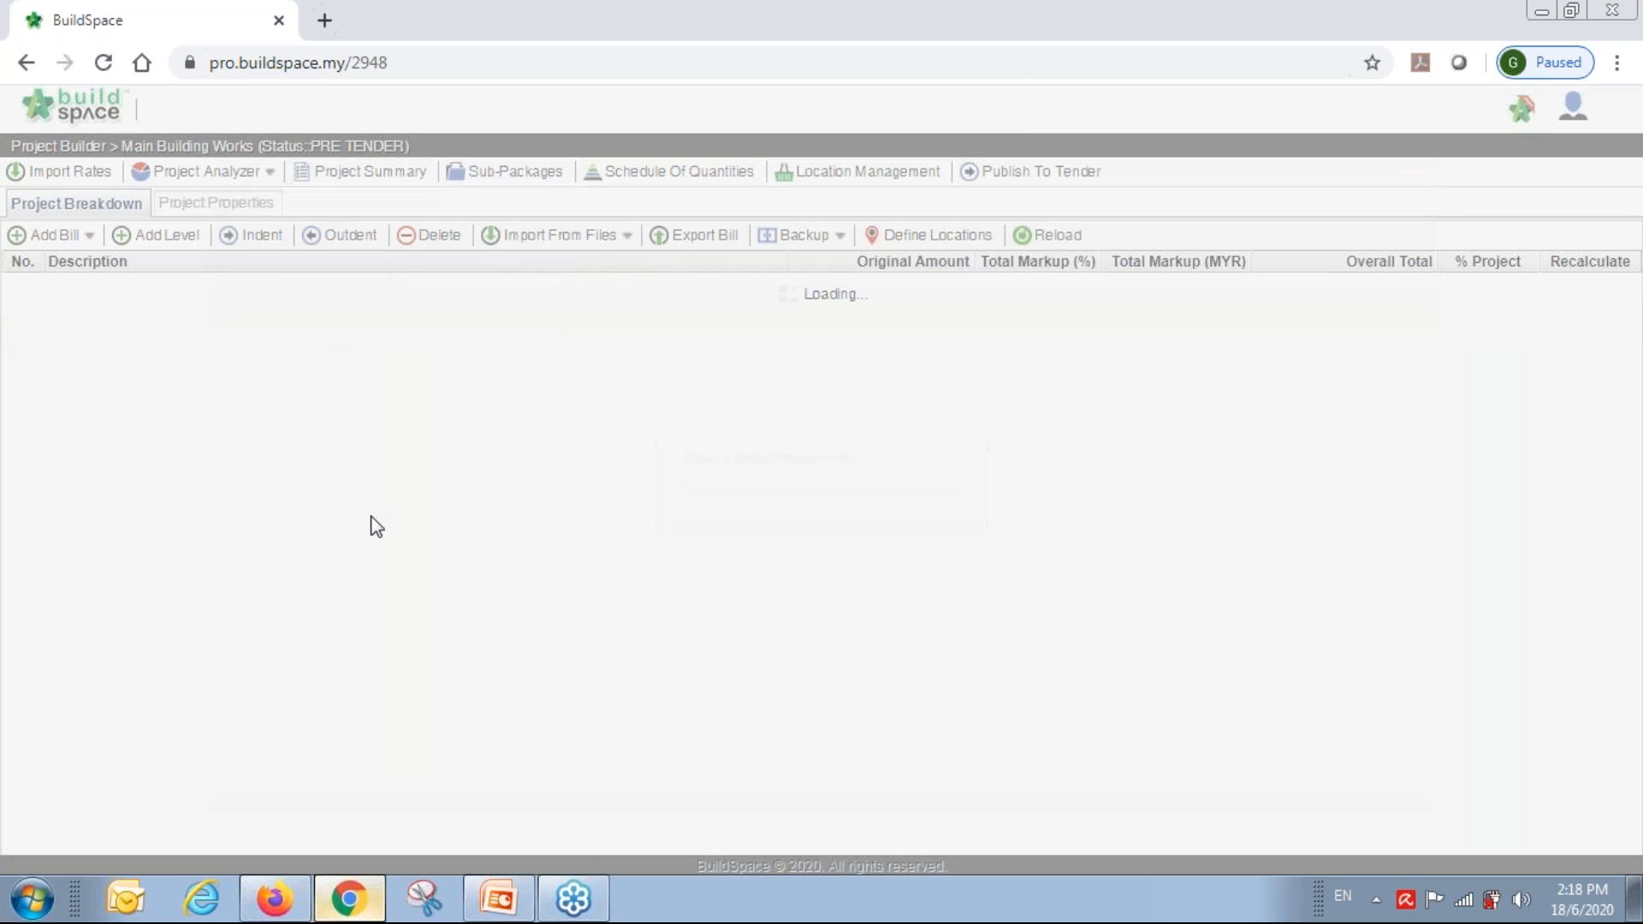
{"action": "left_click", "coordinate": [614, 236]}
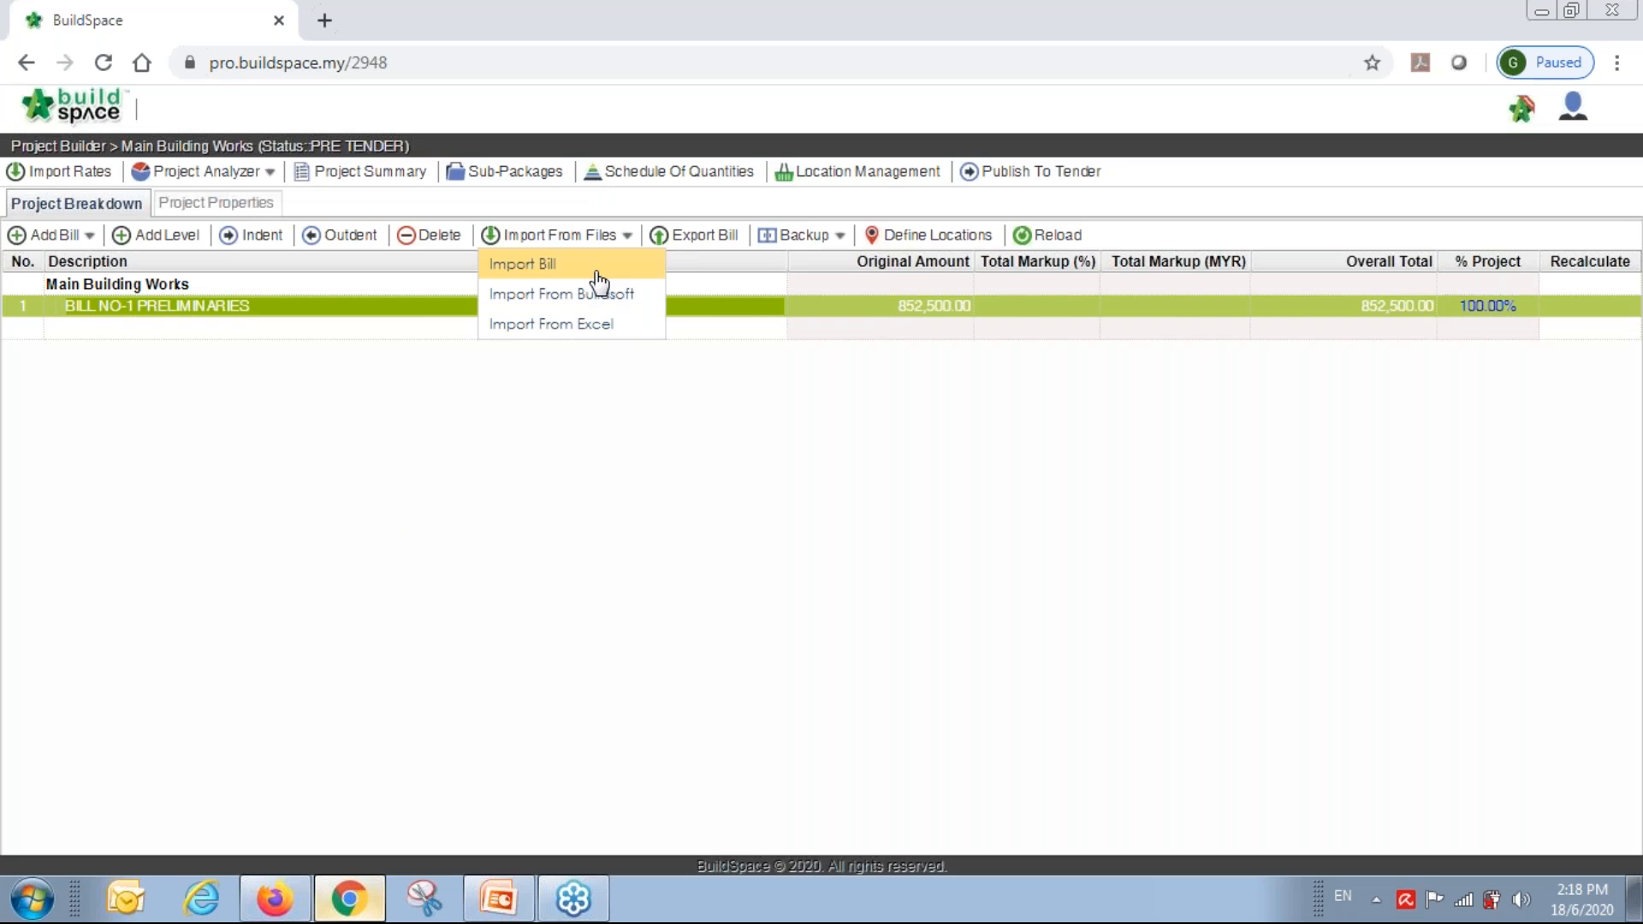
Import BILL_NO.2_-_PILING_WORKS.xlsx, all eight elements with rates and quantities, as a new bill.
{"action": "left_click", "coordinate": [594, 267]}
{"action": "left_click", "coordinate": [624, 516]}
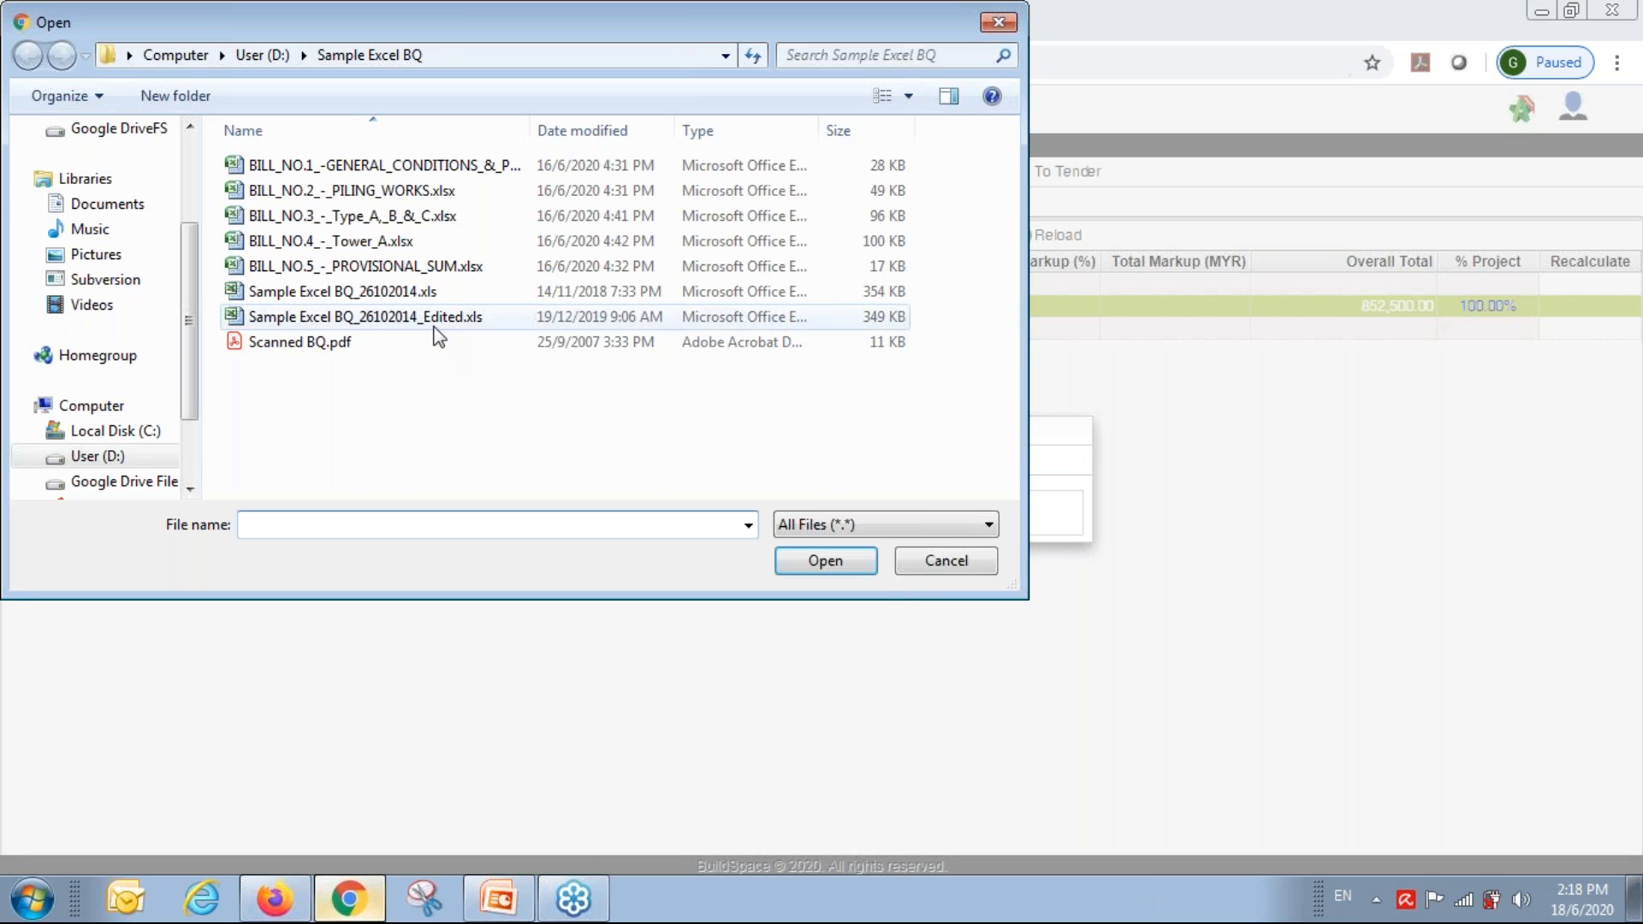
{"action": "left_click", "coordinate": [359, 190]}
{"action": "left_click", "coordinate": [847, 565]}
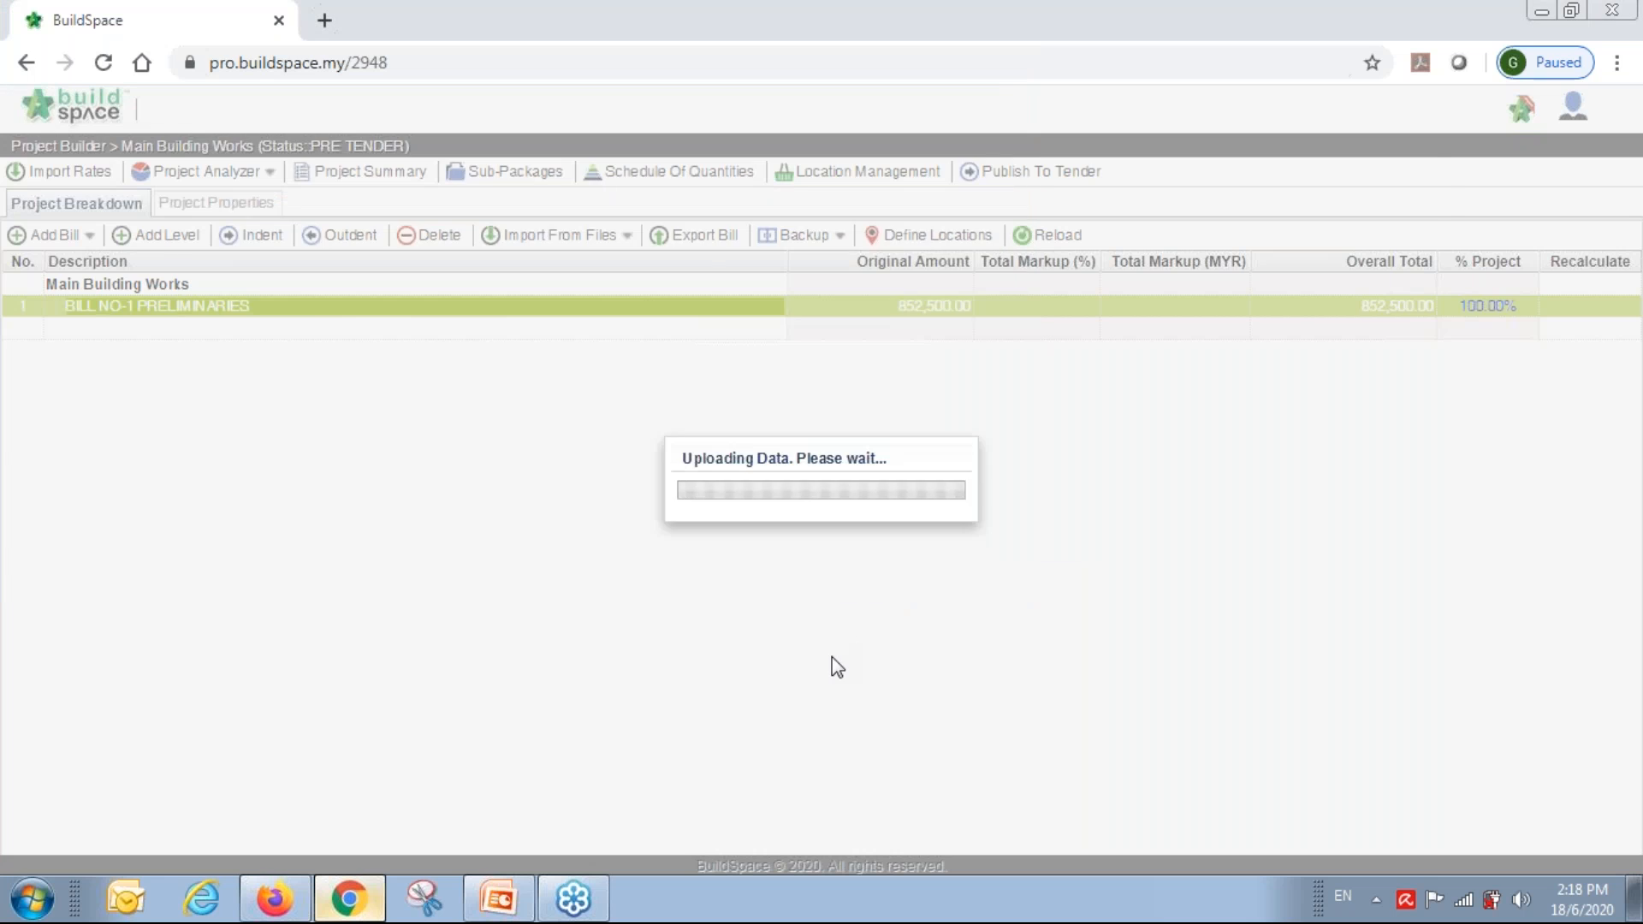
{"action": "left_click", "coordinate": [224, 296]}
{"action": "left_click", "coordinate": [598, 268]}
{"action": "left_click", "coordinate": [678, 269]}
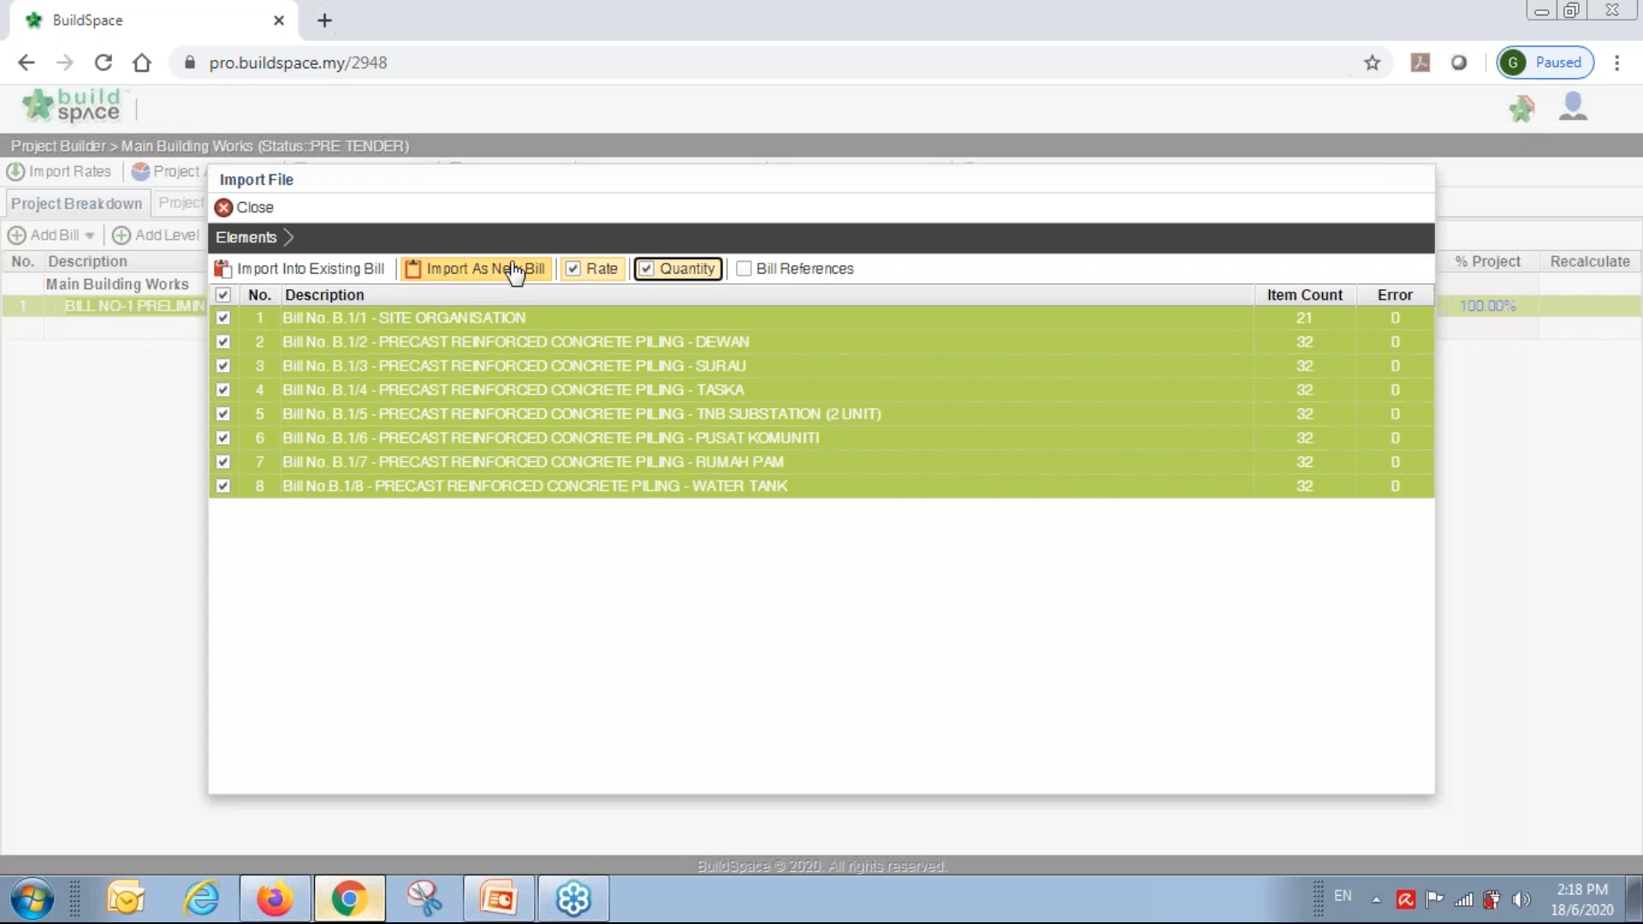
{"action": "left_click", "coordinate": [483, 279]}
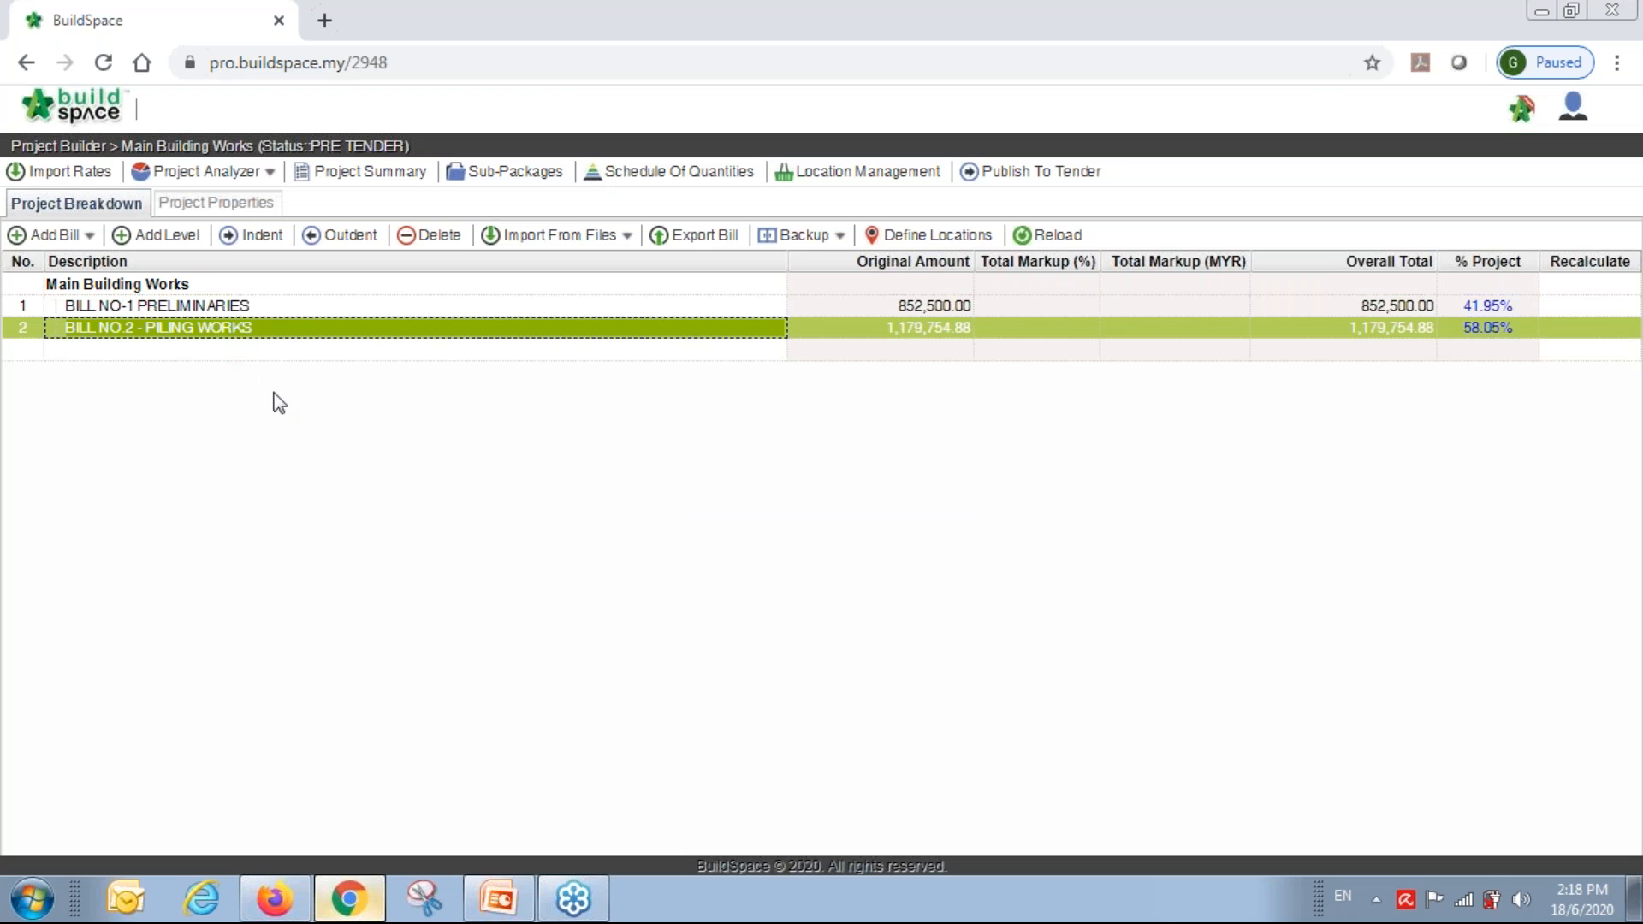
Import BILL_NO.3_-_Type_A,_B_&_C.xlsx, all 13 elements with rates and quantities, as a new bill.
{"action": "left_click", "coordinate": [552, 235]}
{"action": "left_click", "coordinate": [555, 265]}
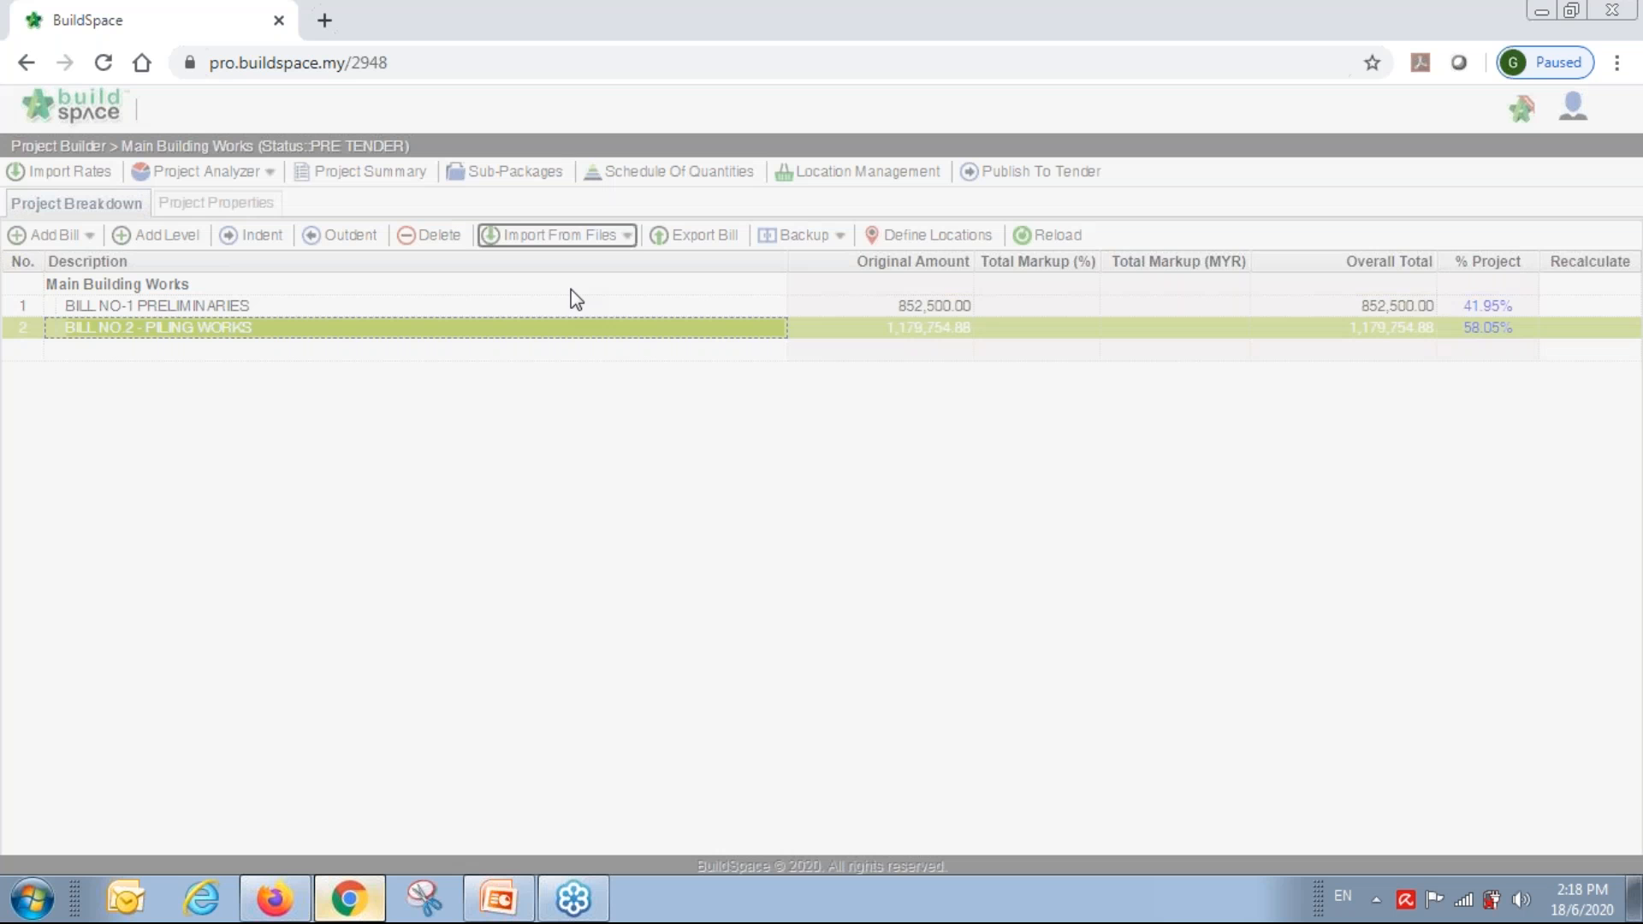
{"action": "left_click", "coordinate": [624, 514]}
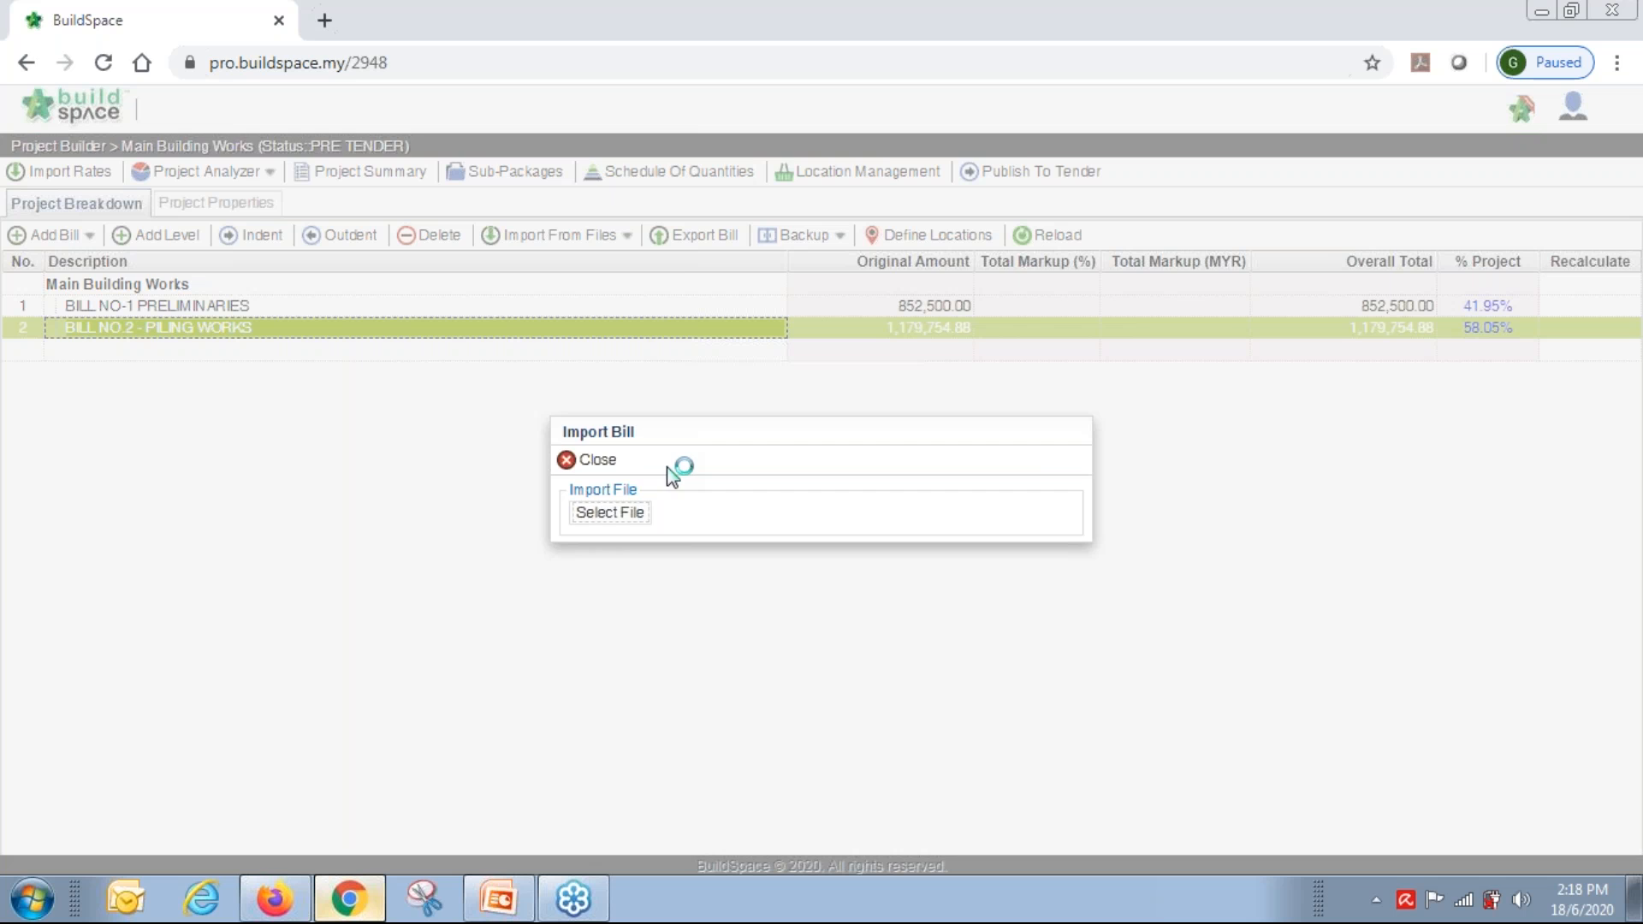
{"action": "left_click", "coordinate": [409, 225]}
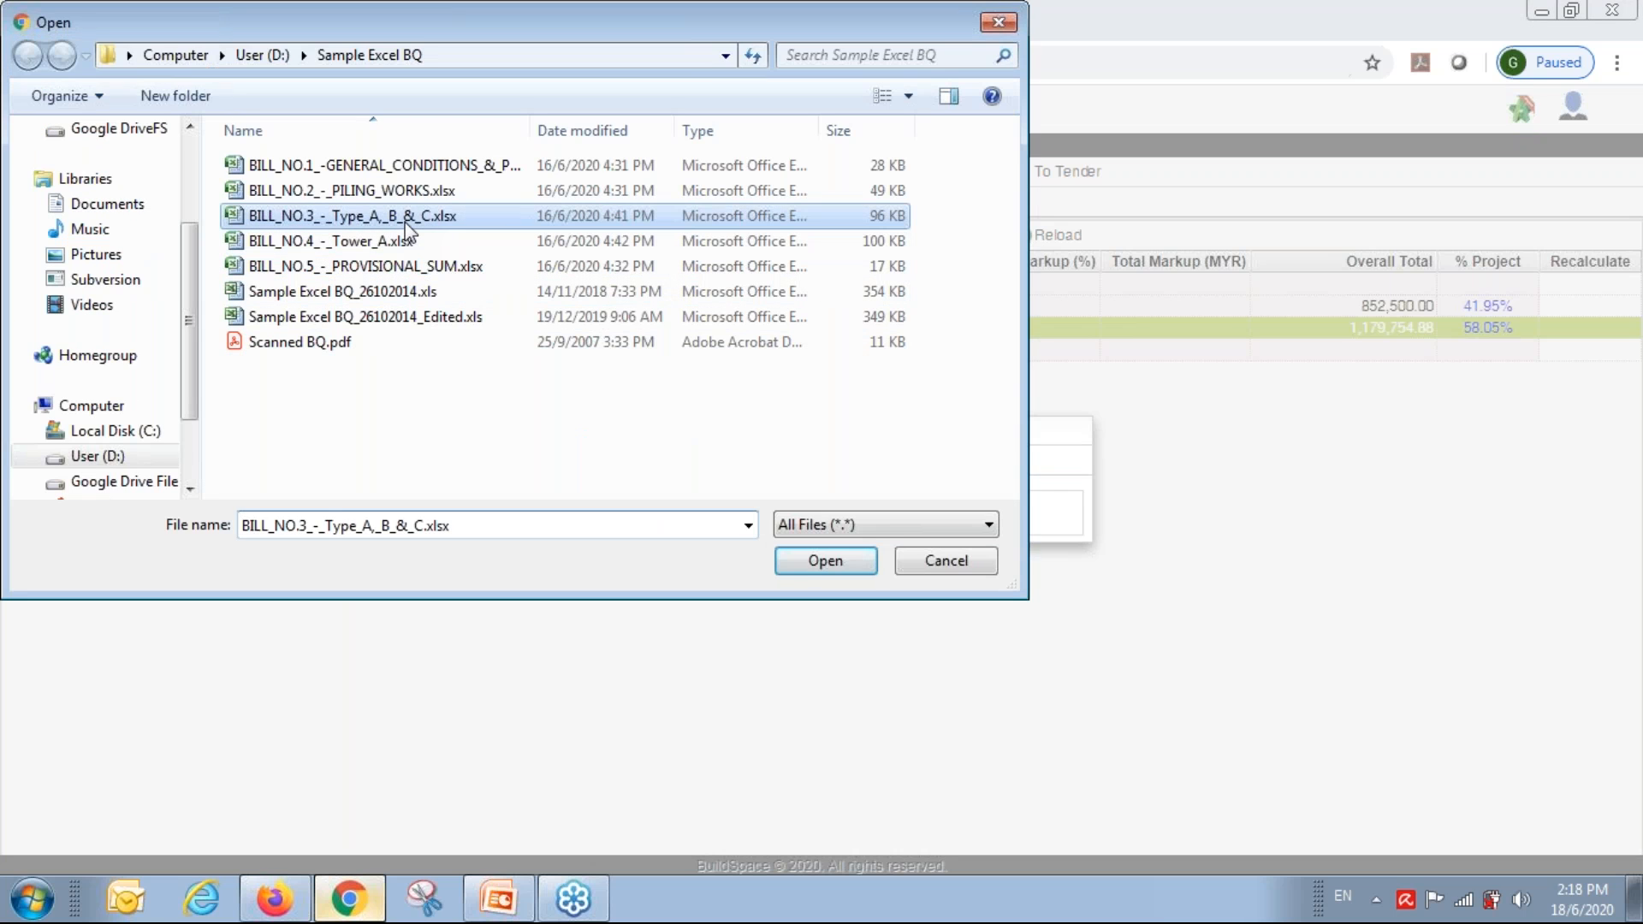
{"action": "left_click", "coordinate": [796, 564]}
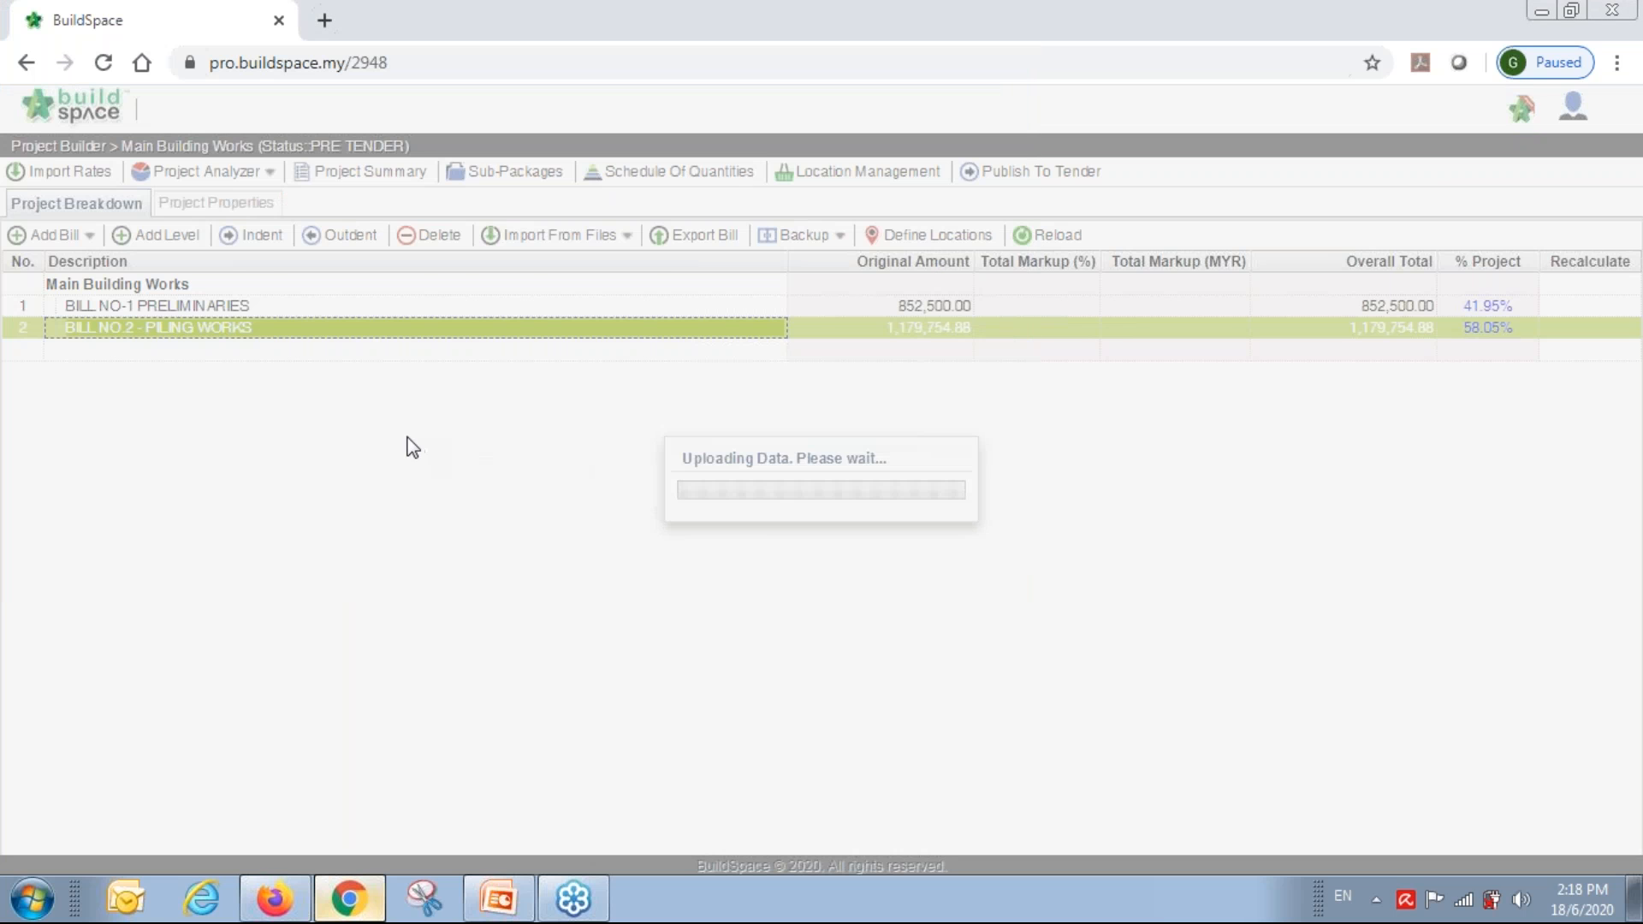
{"action": "left_click", "coordinate": [222, 295]}
{"action": "left_click", "coordinate": [585, 272]}
{"action": "left_click", "coordinate": [678, 270]}
{"action": "left_click", "coordinate": [492, 271]}
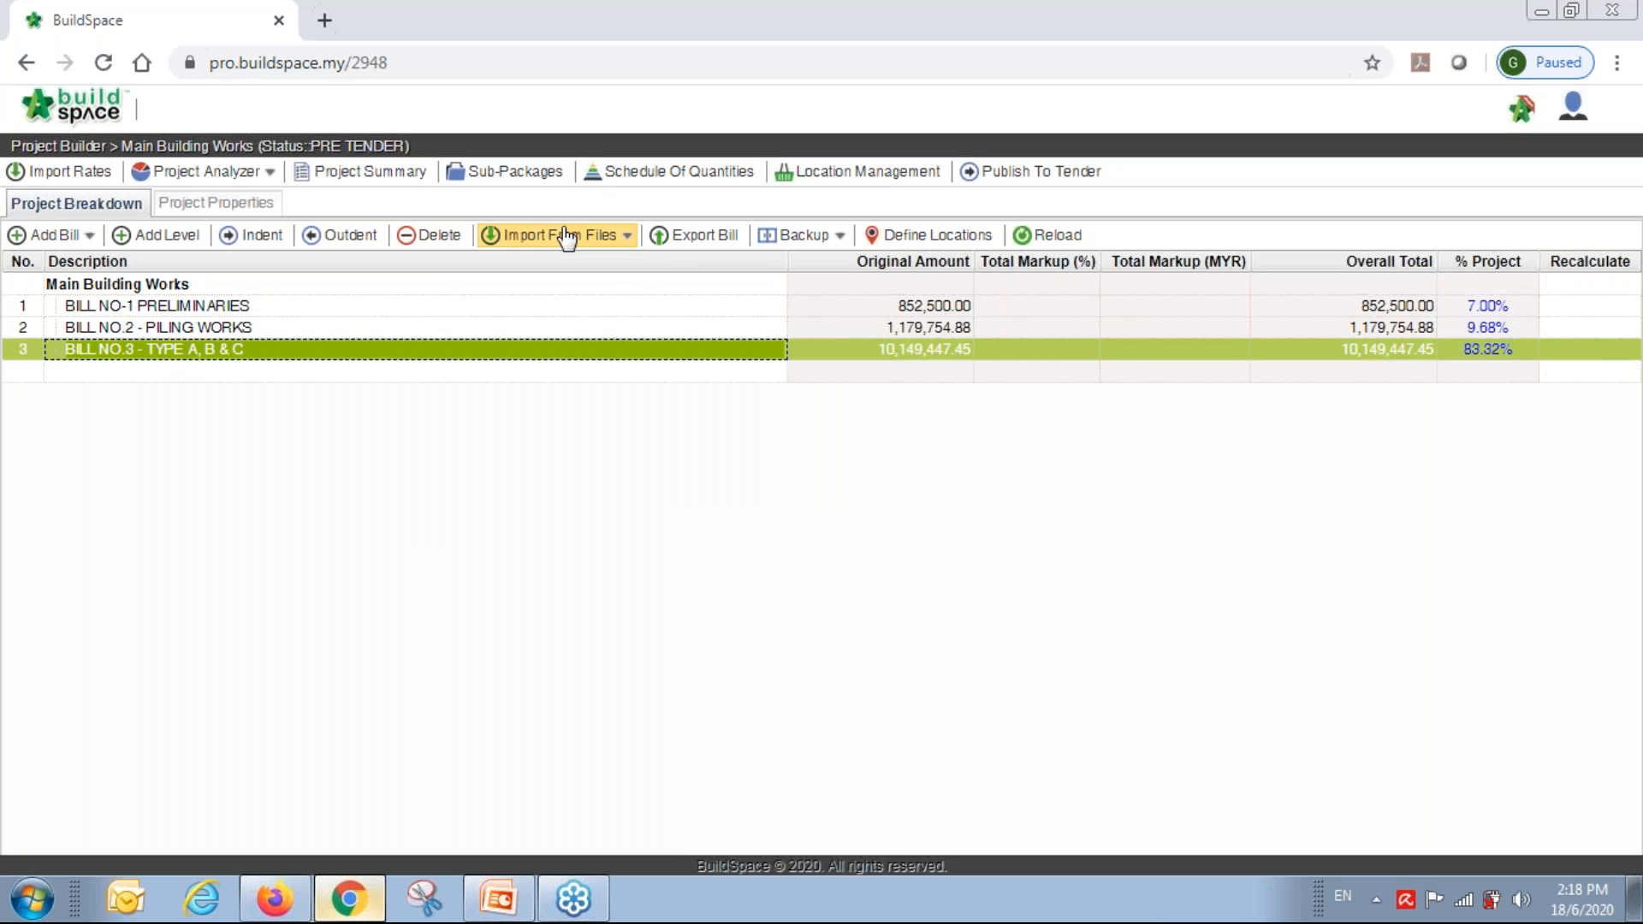
Import BILL_NO.4_-_Tower_A.xlsx, all 16 elements with rates and quantities, as a new bill.
{"action": "left_click", "coordinate": [557, 234]}
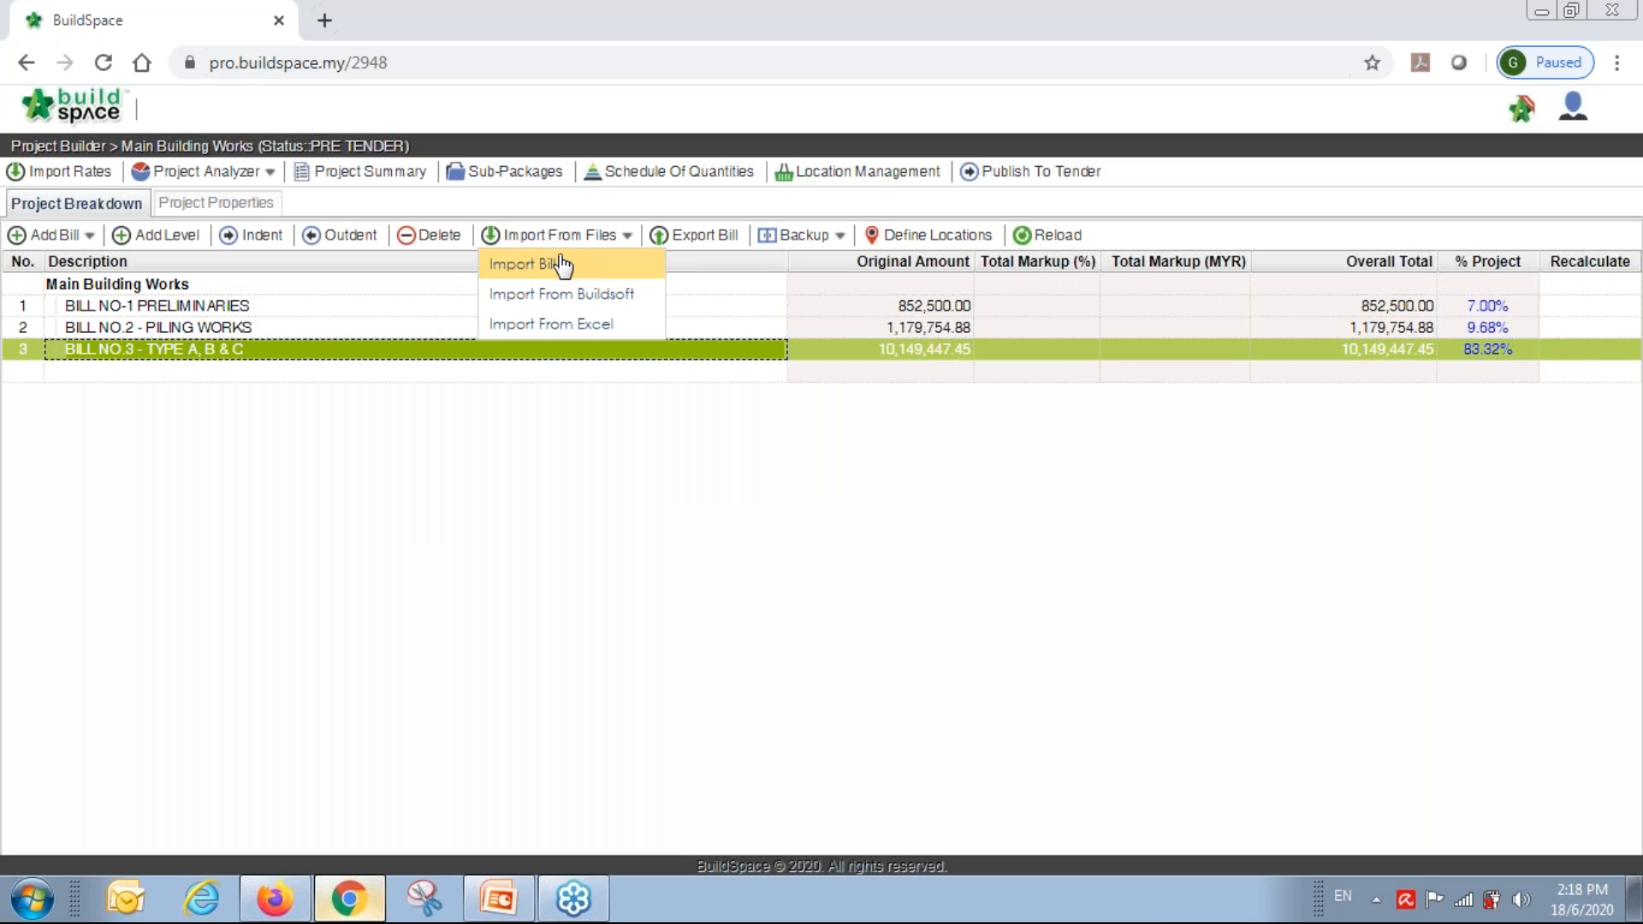
{"action": "left_click", "coordinate": [562, 267]}
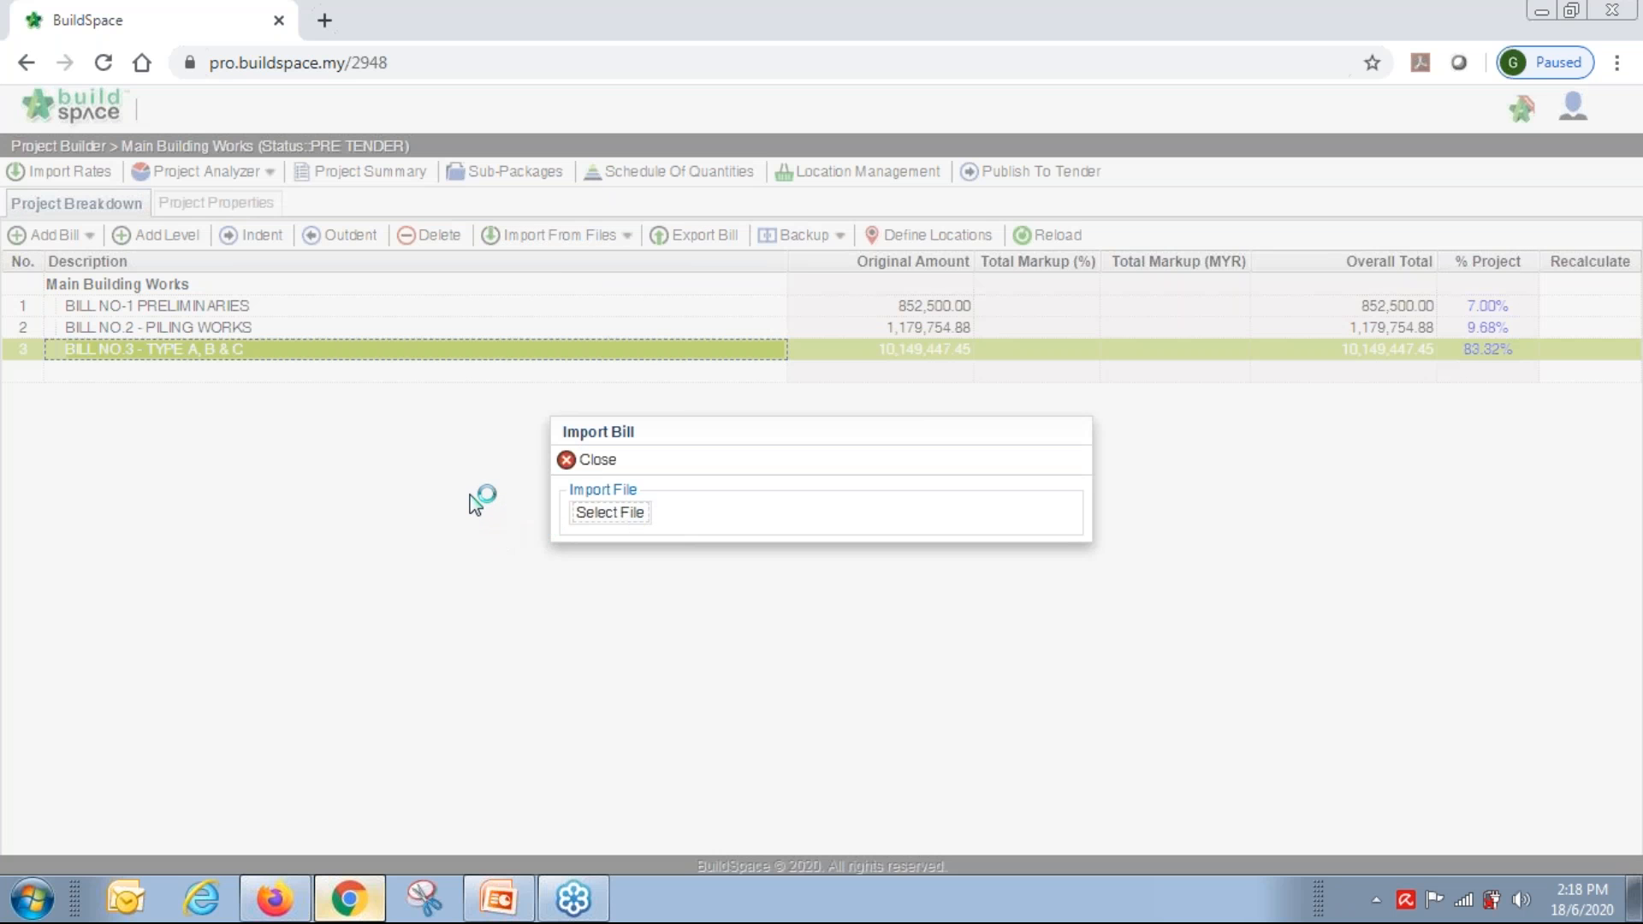
{"action": "left_click", "coordinate": [609, 512]}
{"action": "left_click", "coordinate": [372, 243]}
{"action": "double_click", "coordinate": [372, 243]}
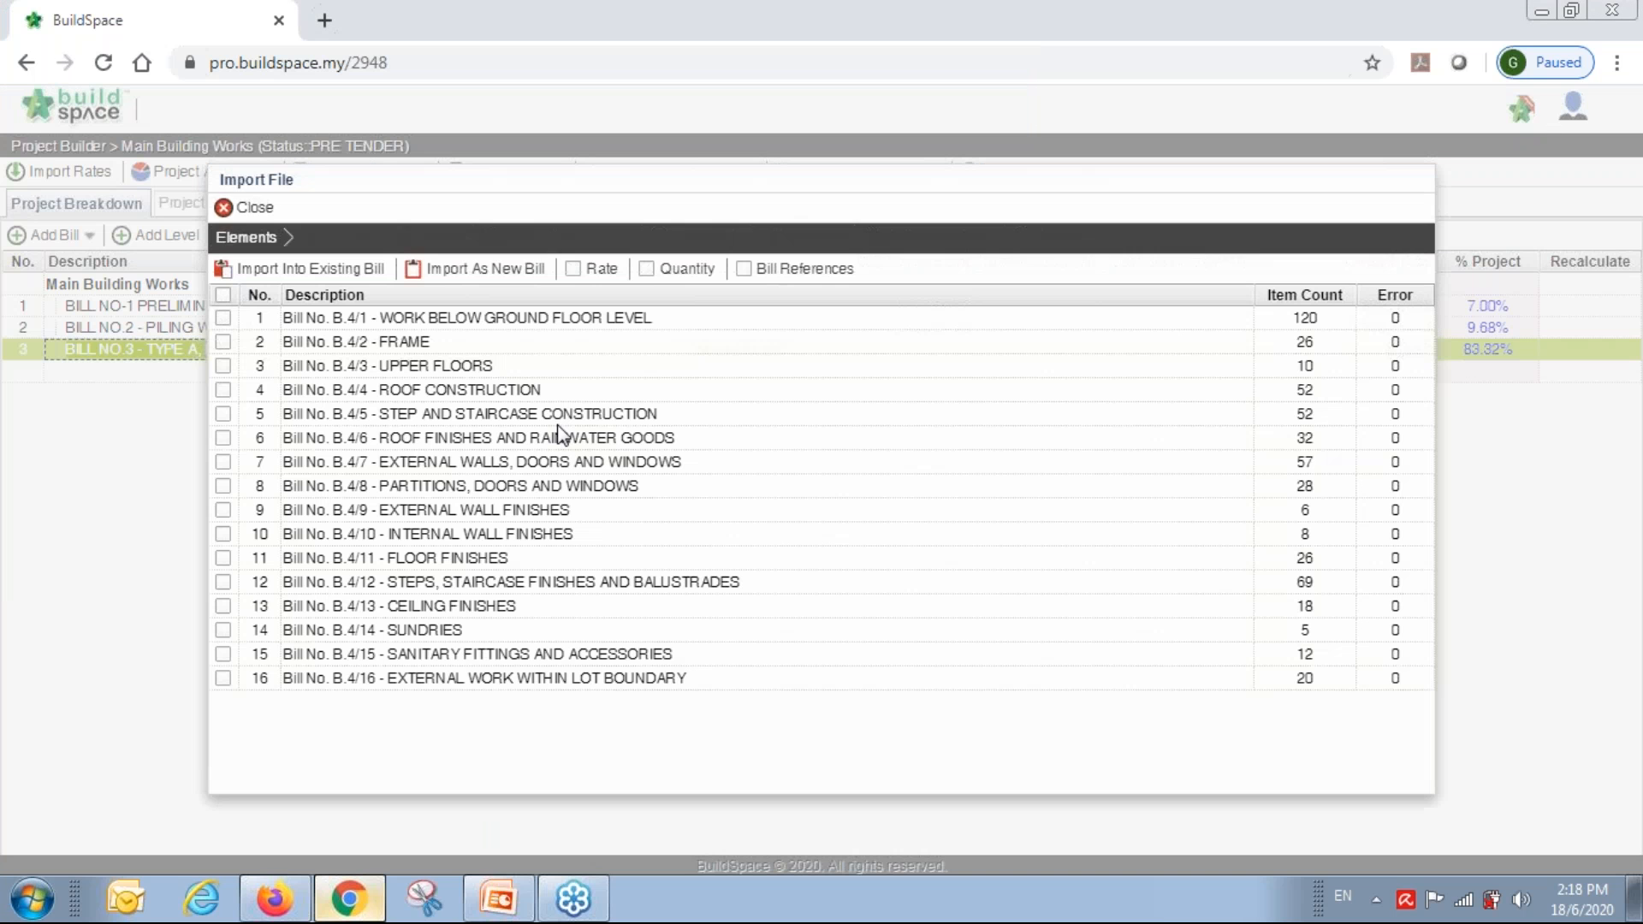
{"action": "left_click", "coordinate": [222, 296]}
{"action": "left_click", "coordinate": [572, 269]}
{"action": "left_click", "coordinate": [647, 269]}
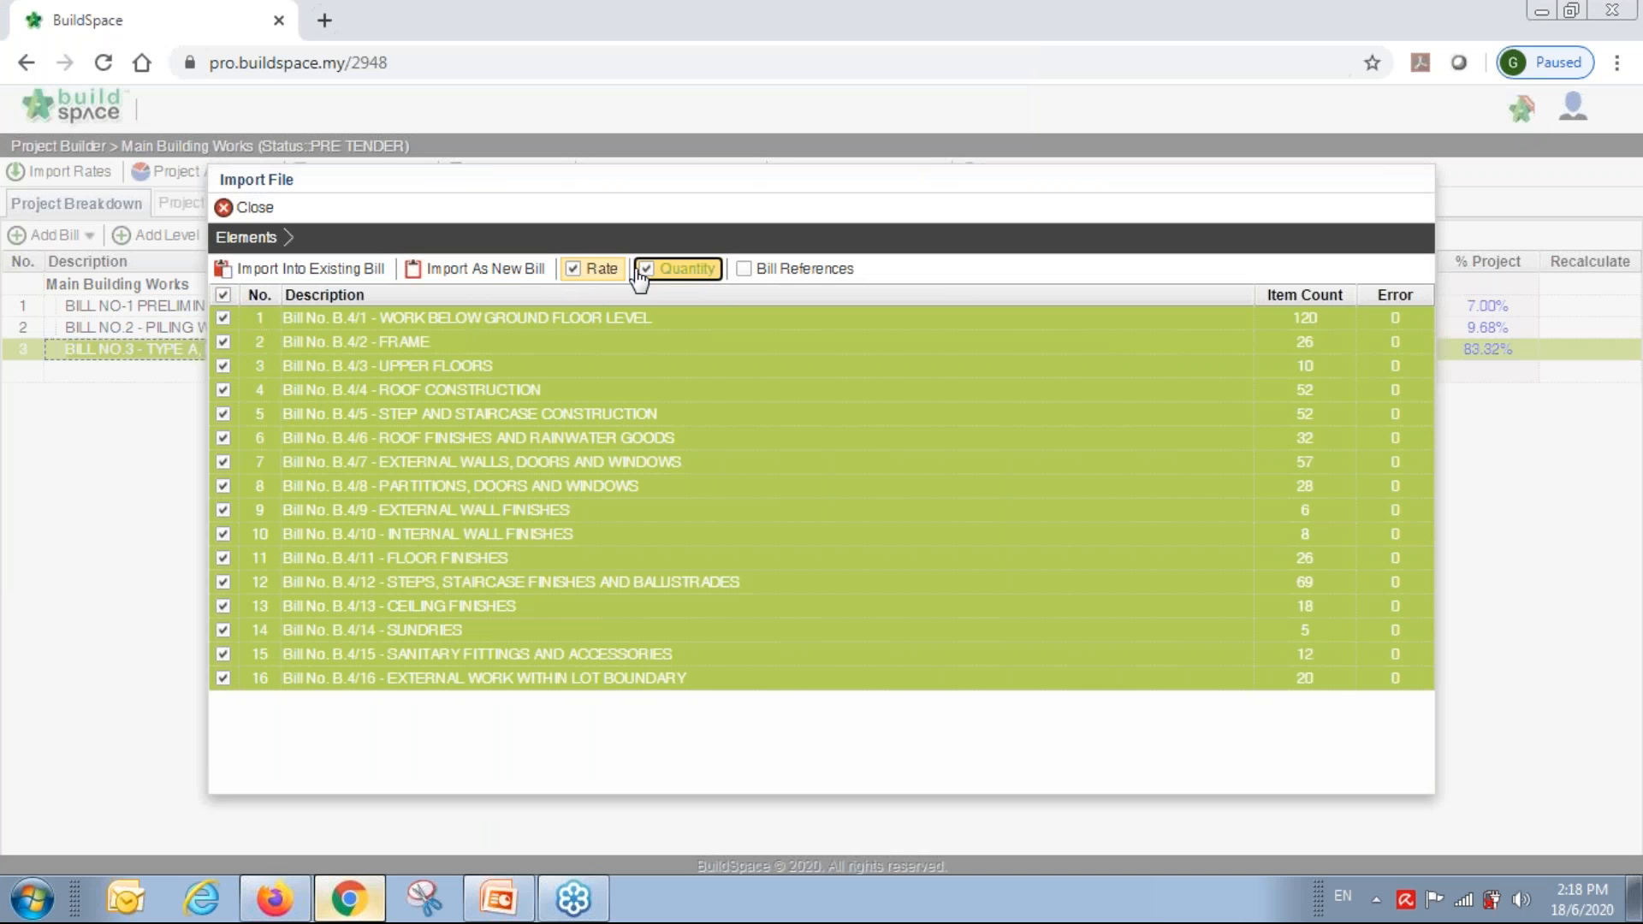
{"action": "left_click", "coordinate": [486, 269]}
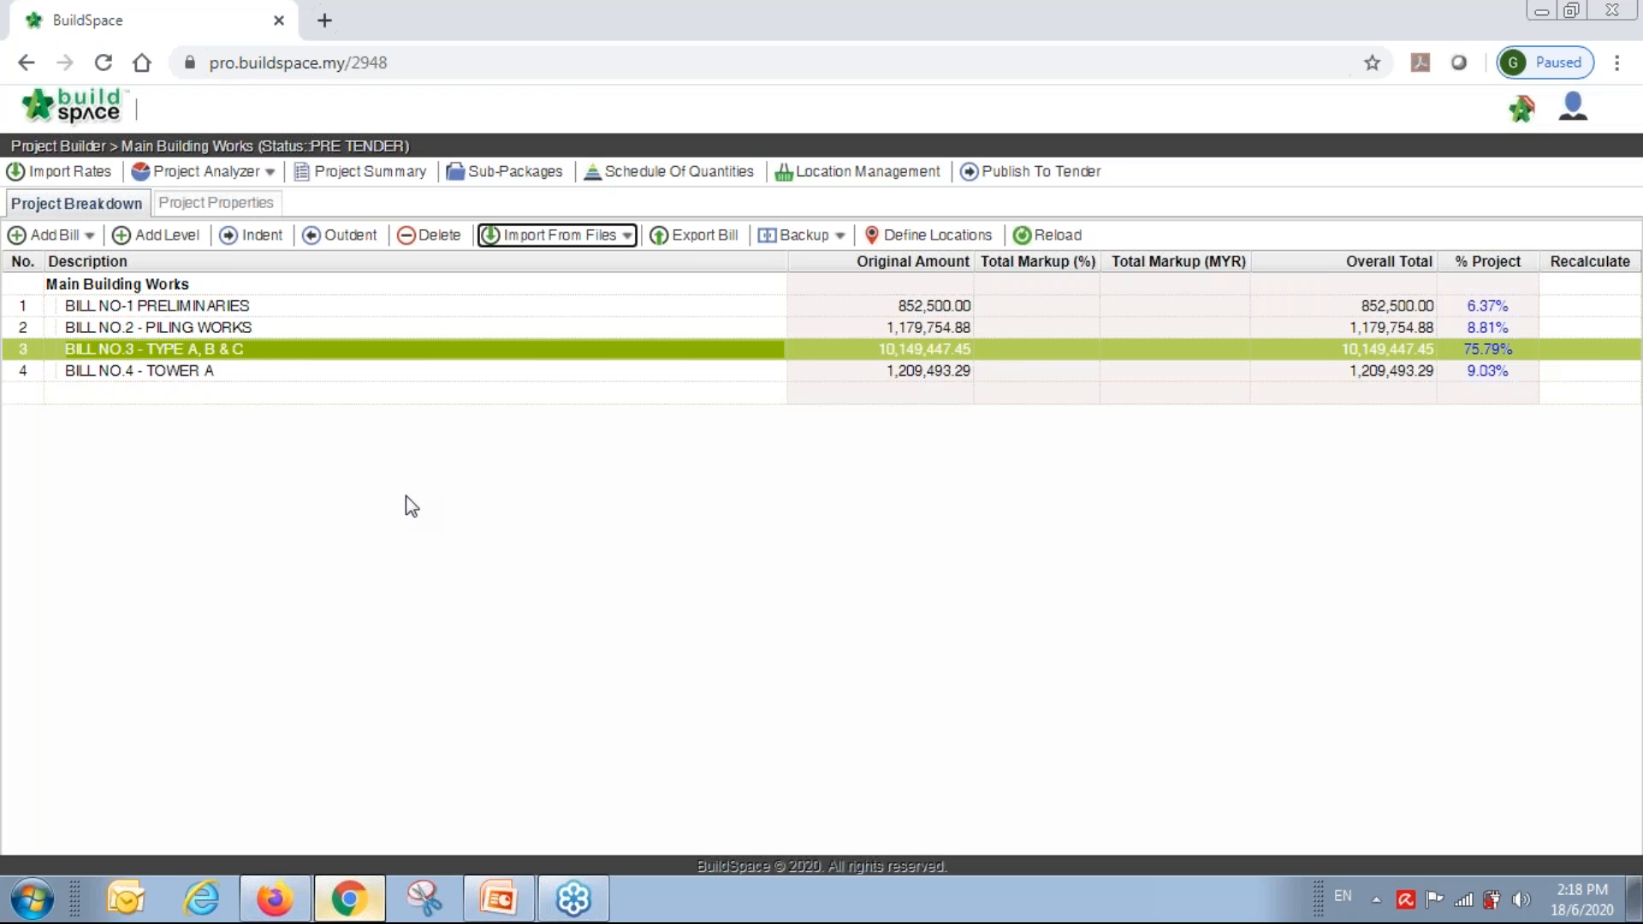
{"action": "left_click", "coordinate": [249, 375]}
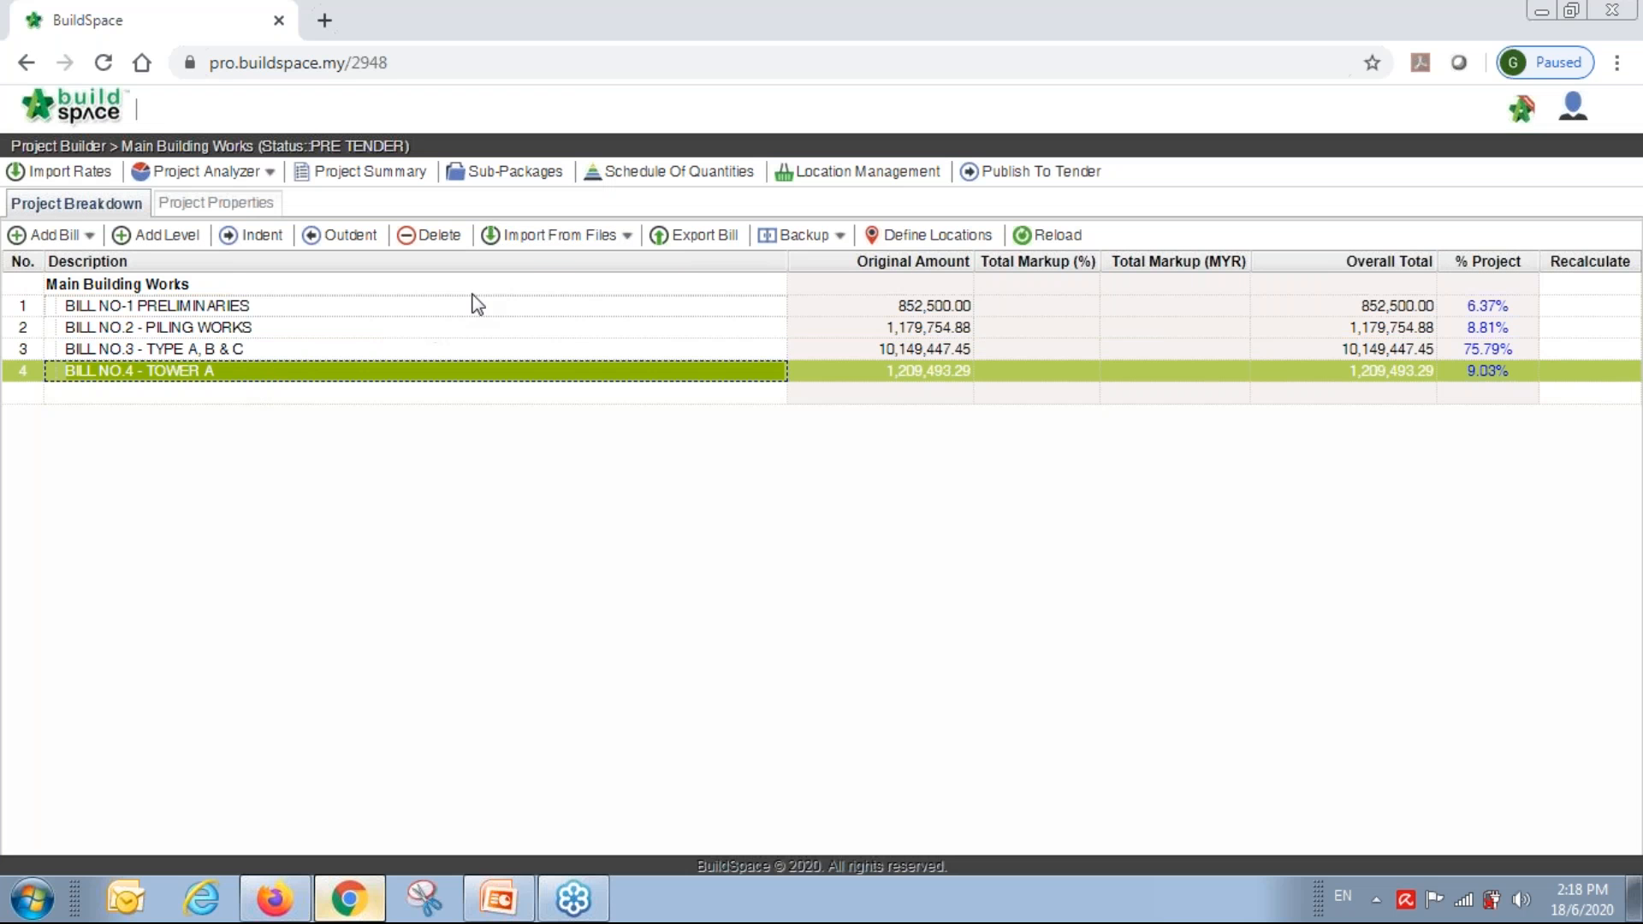
Import BILL_NO.5_-_PROVISIONAL_SUM.xlsx's prime cost element, with rates and quantities, as a new bill.
{"action": "left_click", "coordinate": [546, 236]}
{"action": "left_click", "coordinate": [535, 267]}
{"action": "left_click", "coordinate": [606, 513]}
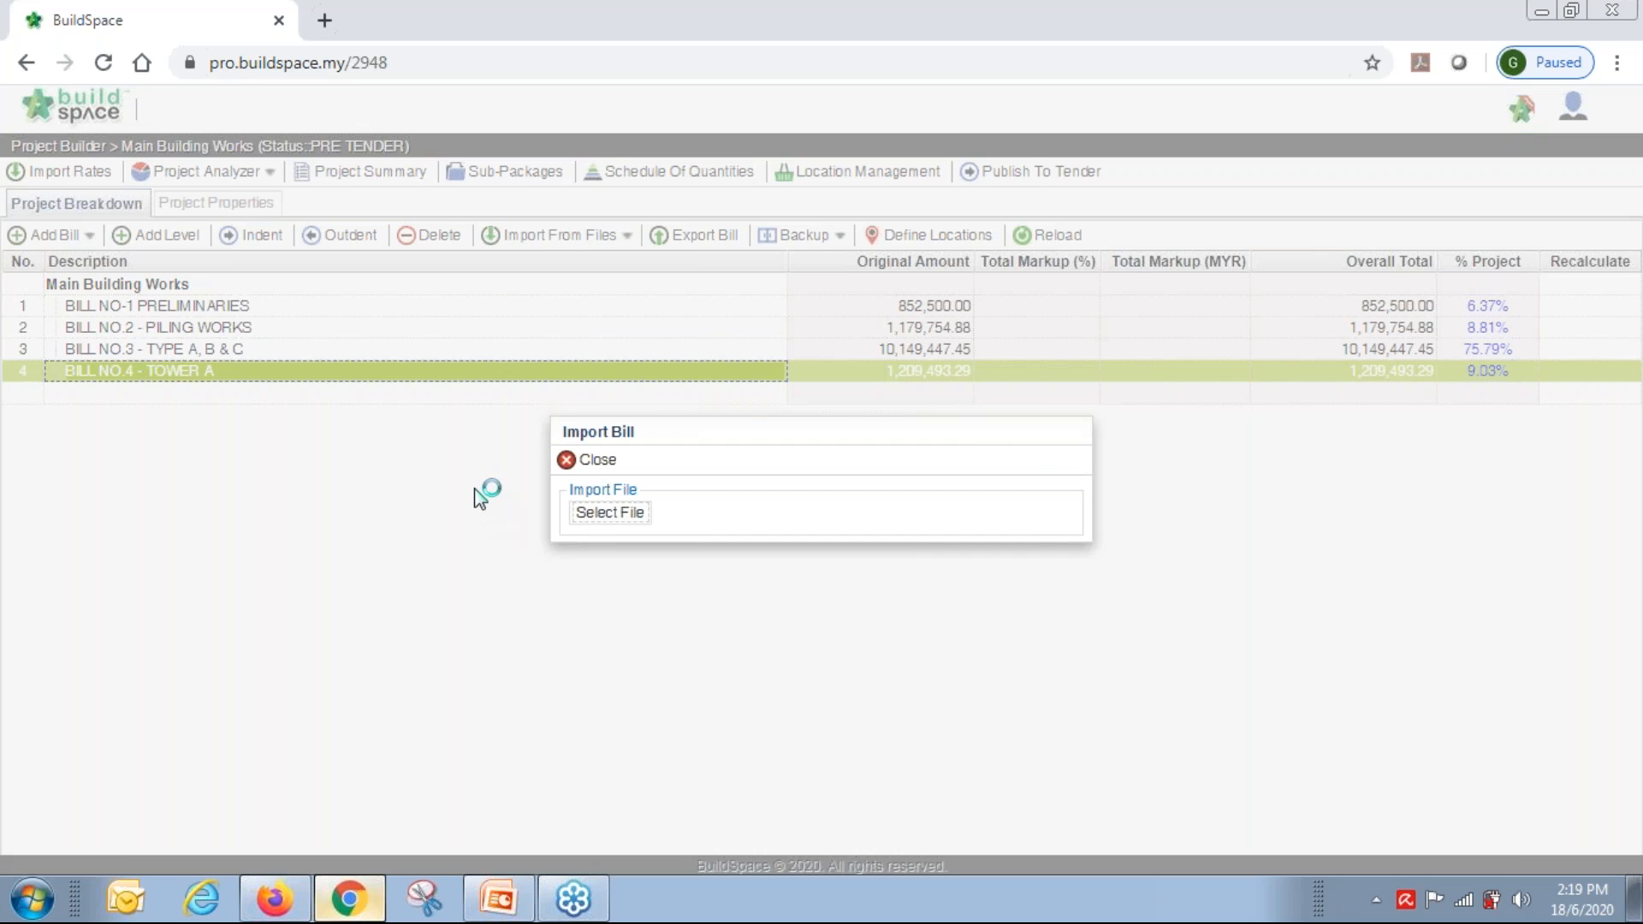
{"action": "double_click", "coordinate": [411, 264]}
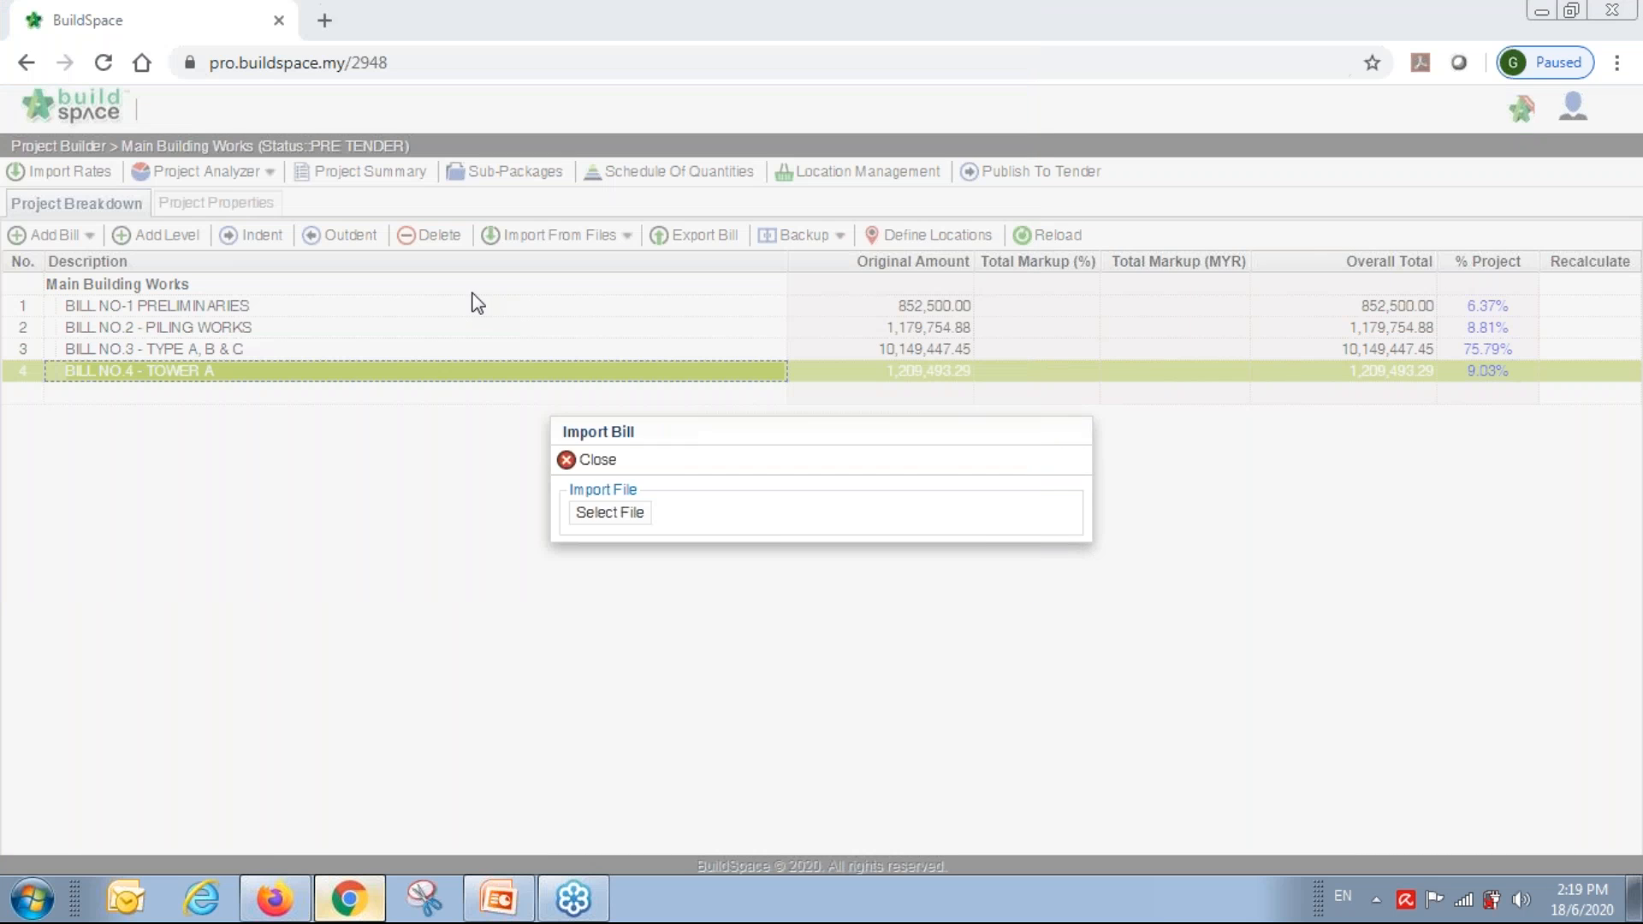
{"action": "left_click", "coordinate": [595, 269]}
{"action": "left_click", "coordinate": [684, 270]}
{"action": "left_click", "coordinate": [223, 319]}
{"action": "left_click", "coordinate": [499, 276]}
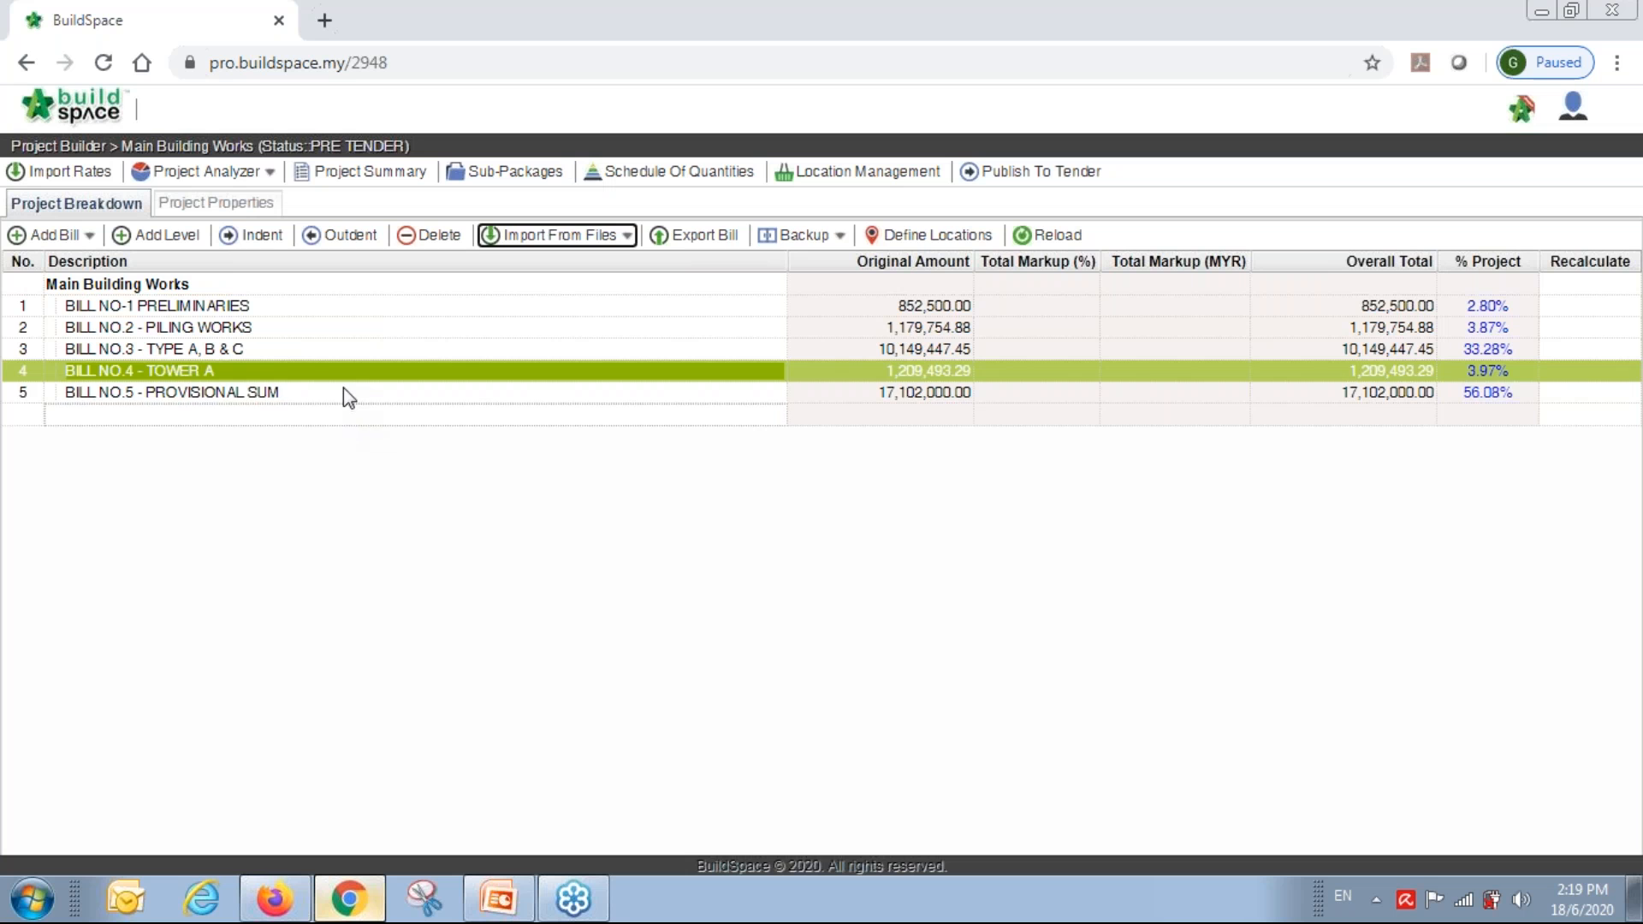
{"action": "left_click", "coordinate": [351, 395]}
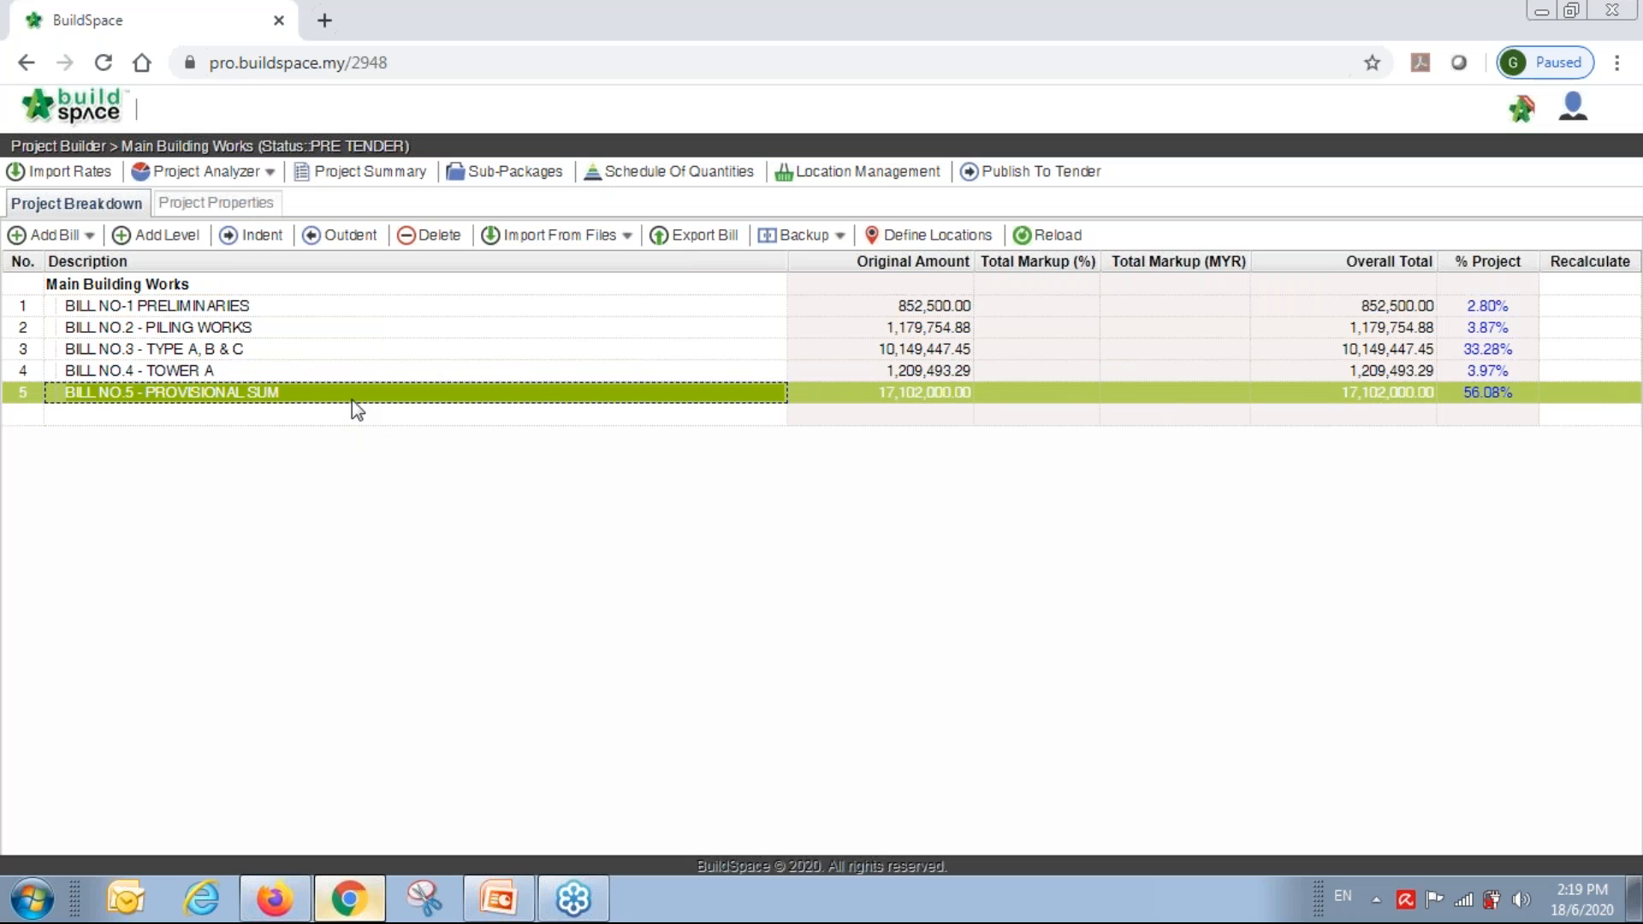
Open the element breakdown of BILL NO.3 - TYPE A, B & C.
{"action": "left_click", "coordinate": [228, 351]}
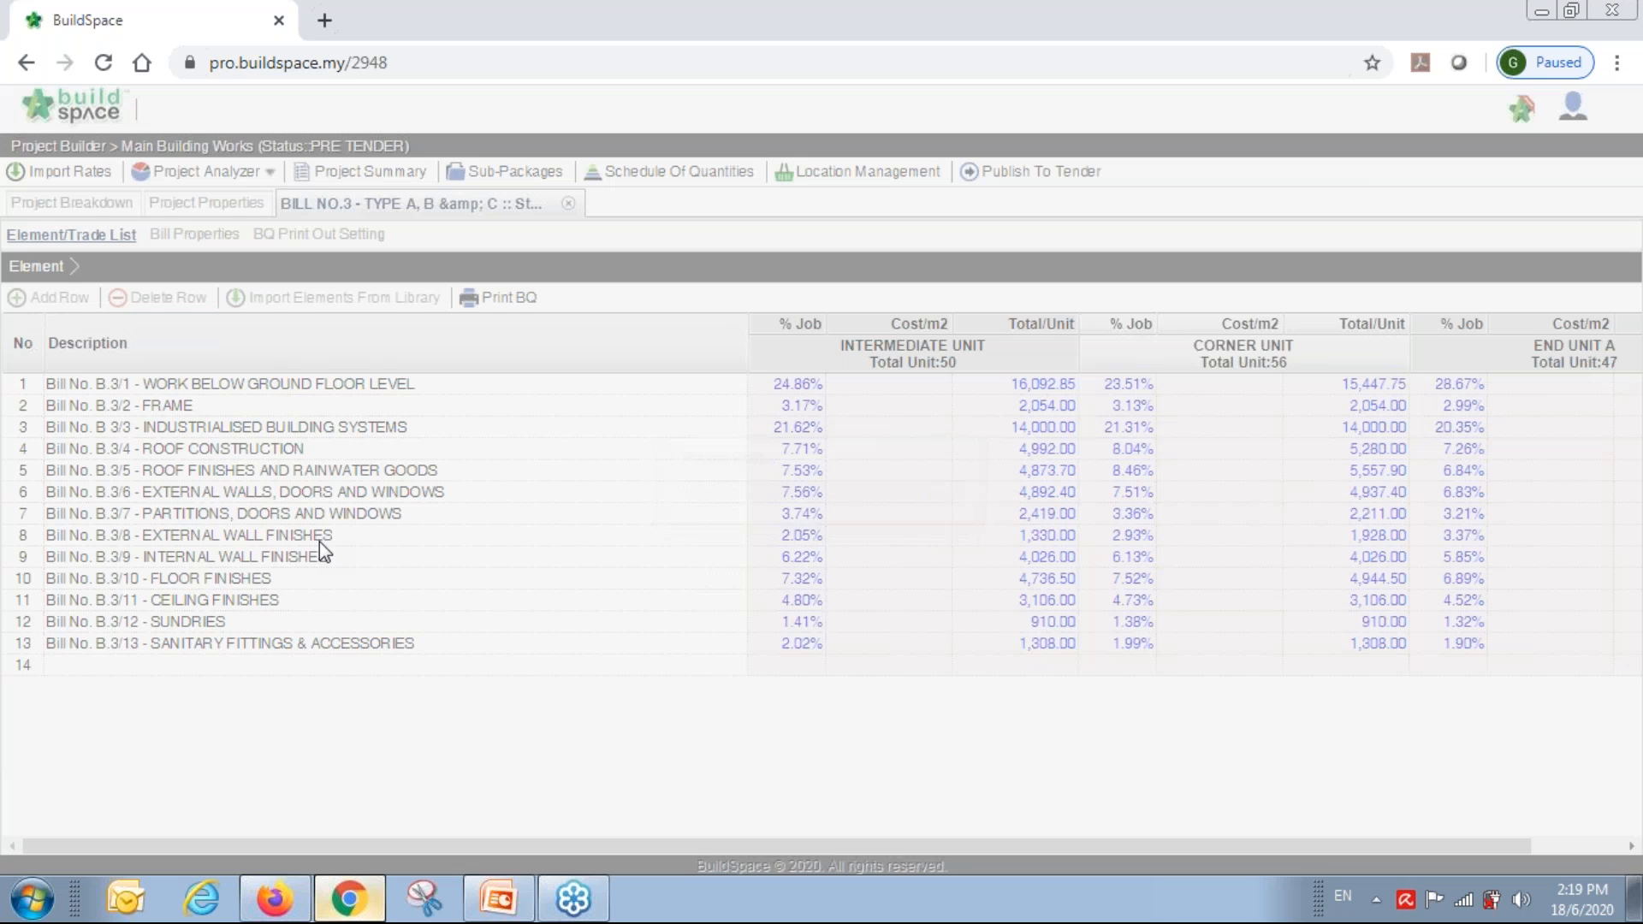
{"action": "left_click", "coordinate": [499, 899]}
{"action": "left_click_drag", "start_coordinate": [483, 849], "coordinate": [573, 849]}
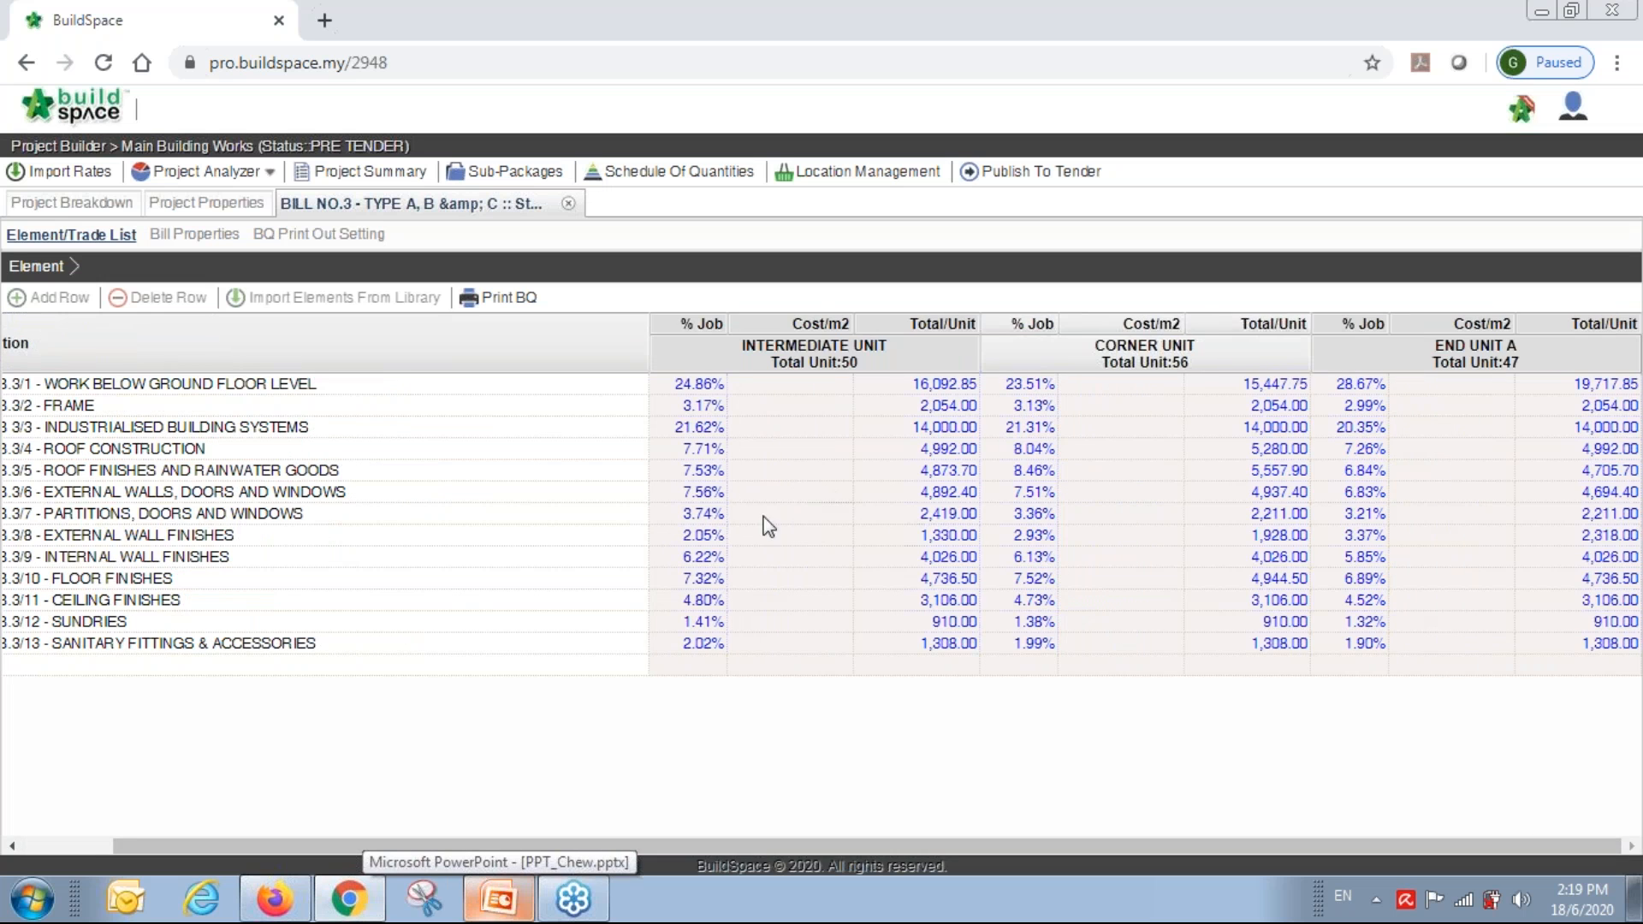
Generate the printed BQ PDF, review it down to the page totals, then close the preview.
{"action": "left_click", "coordinate": [513, 298]}
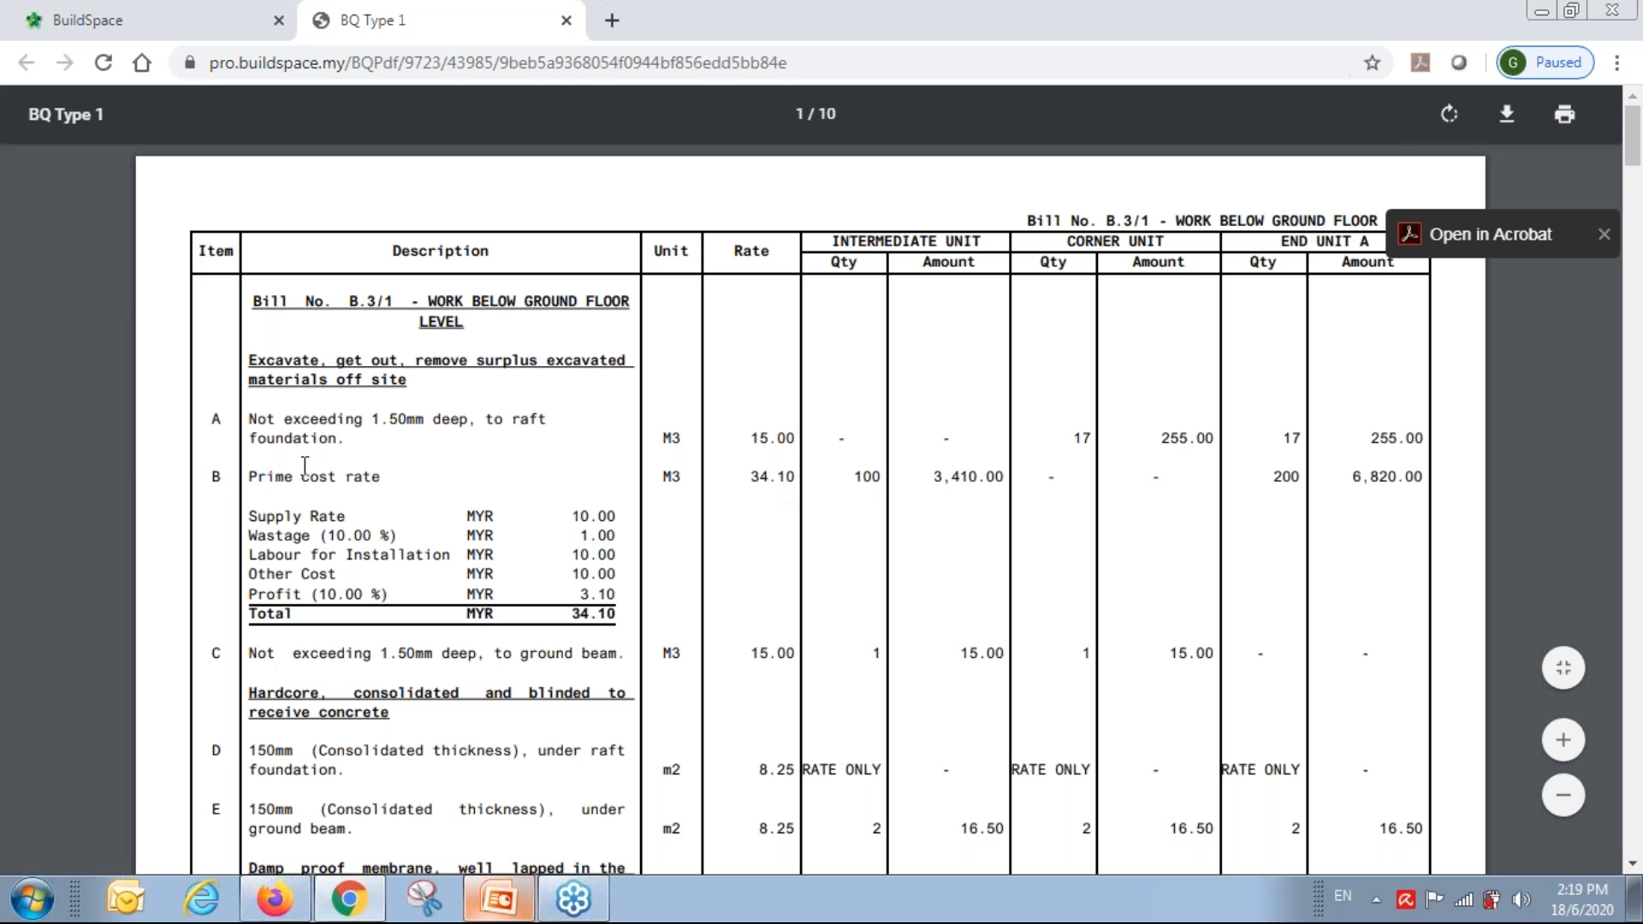
{"action": "left_click_drag", "start_coordinate": [249, 477], "coordinate": [629, 635]}
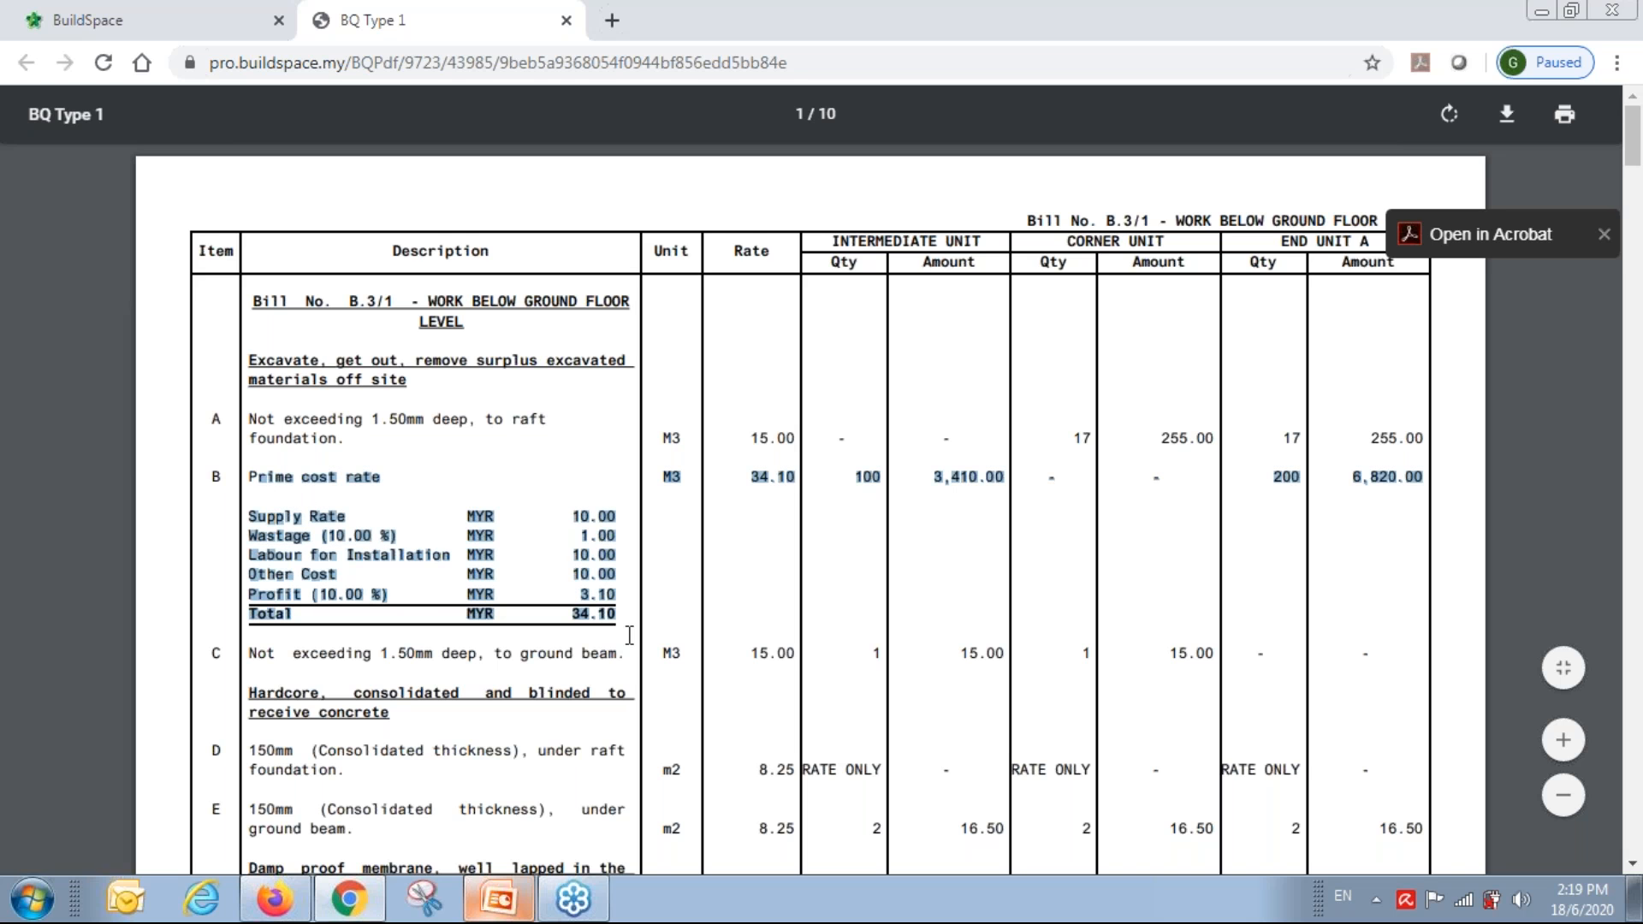
{"action": "scroll", "coordinate": [629, 635], "scroll_direction": "down", "scroll_amount": 15}
{"action": "scroll", "coordinate": [638, 618], "scroll_direction": "down", "scroll_amount": 20}
{"action": "scroll", "coordinate": [638, 618], "scroll_direction": "down", "scroll_amount": 20}
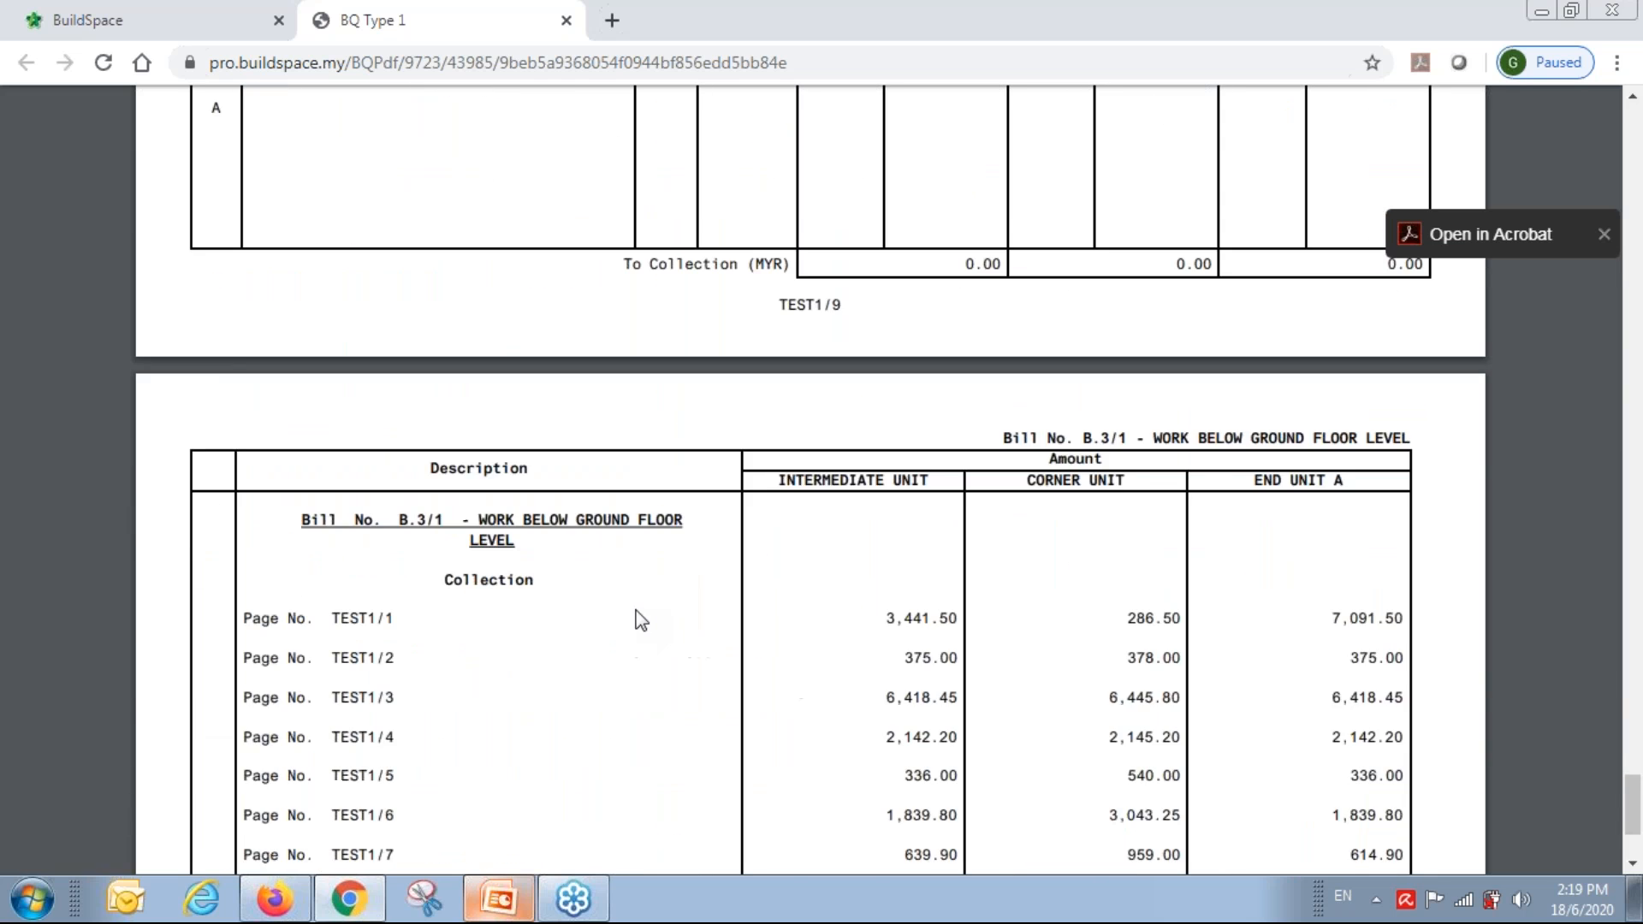
{"action": "scroll", "coordinate": [640, 618], "scroll_direction": "down", "scroll_amount": 3}
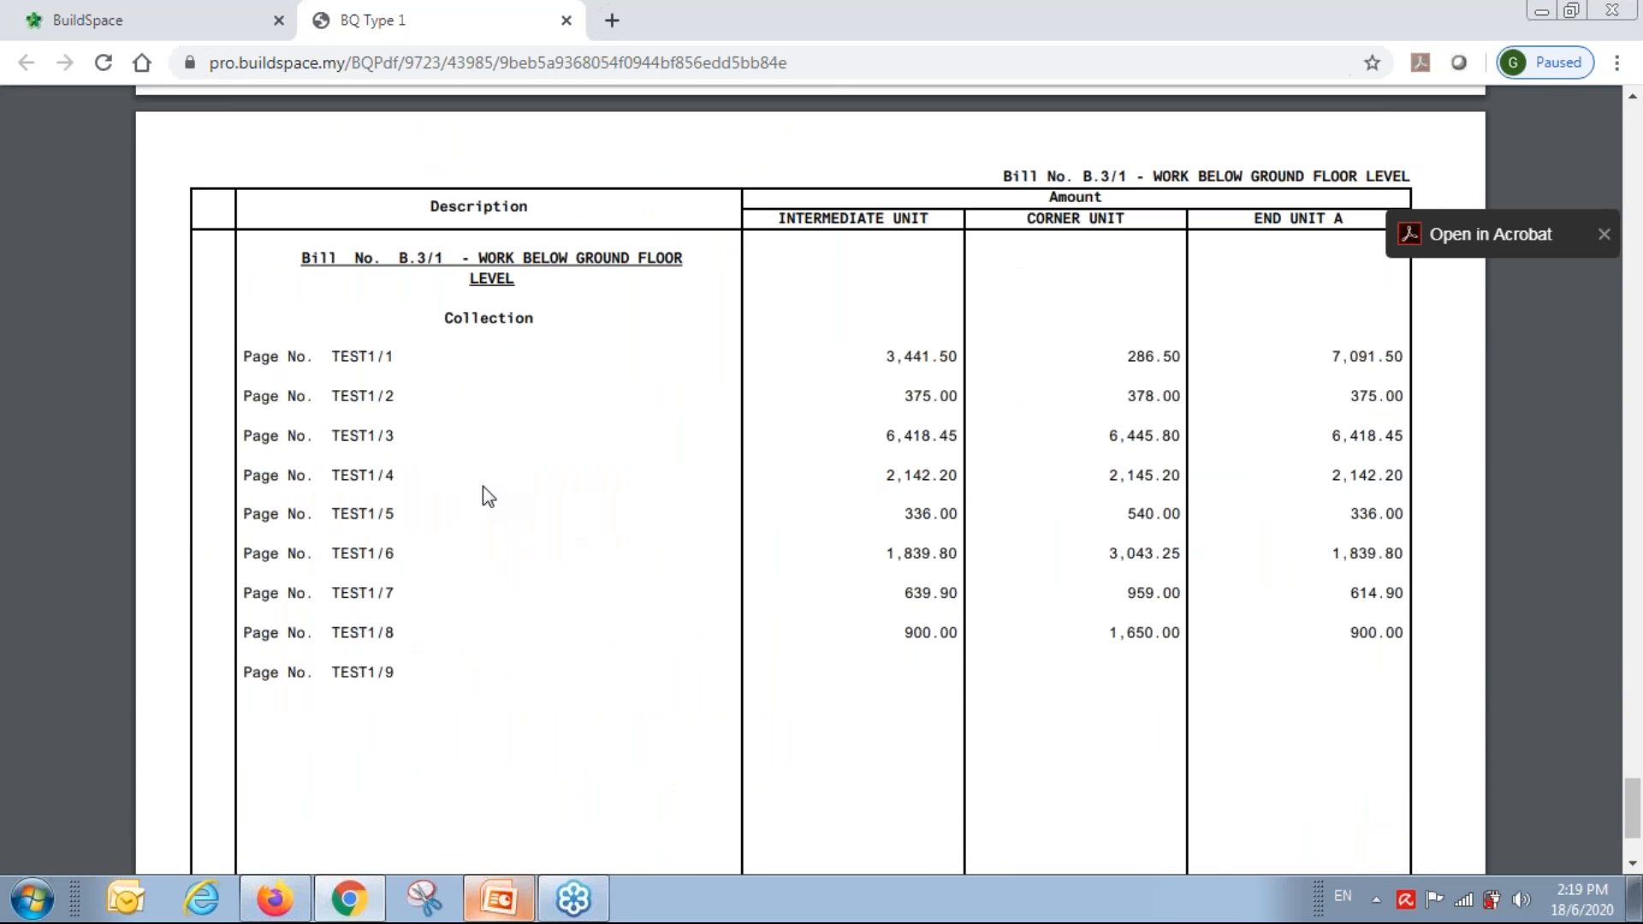
{"action": "left_click", "coordinate": [566, 20]}
Close the print options and the BILL NO.3 tab to get back to the five-bill breakdown.
{"action": "left_click", "coordinate": [599, 299]}
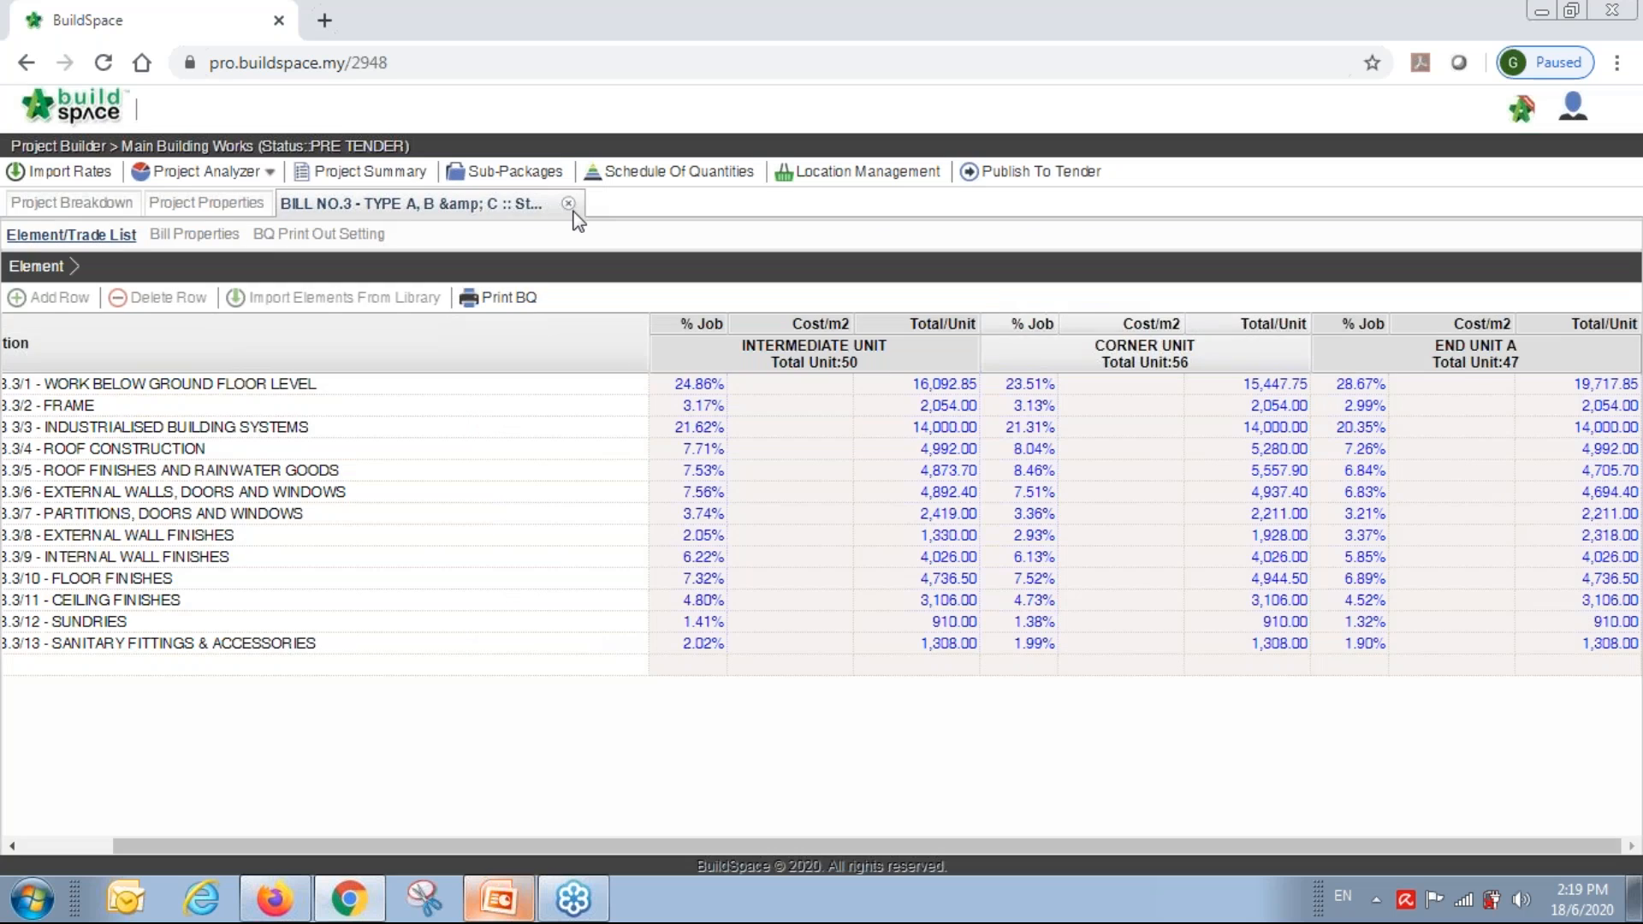
{"action": "left_click", "coordinate": [568, 203]}
{"action": "left_click", "coordinate": [438, 413]}
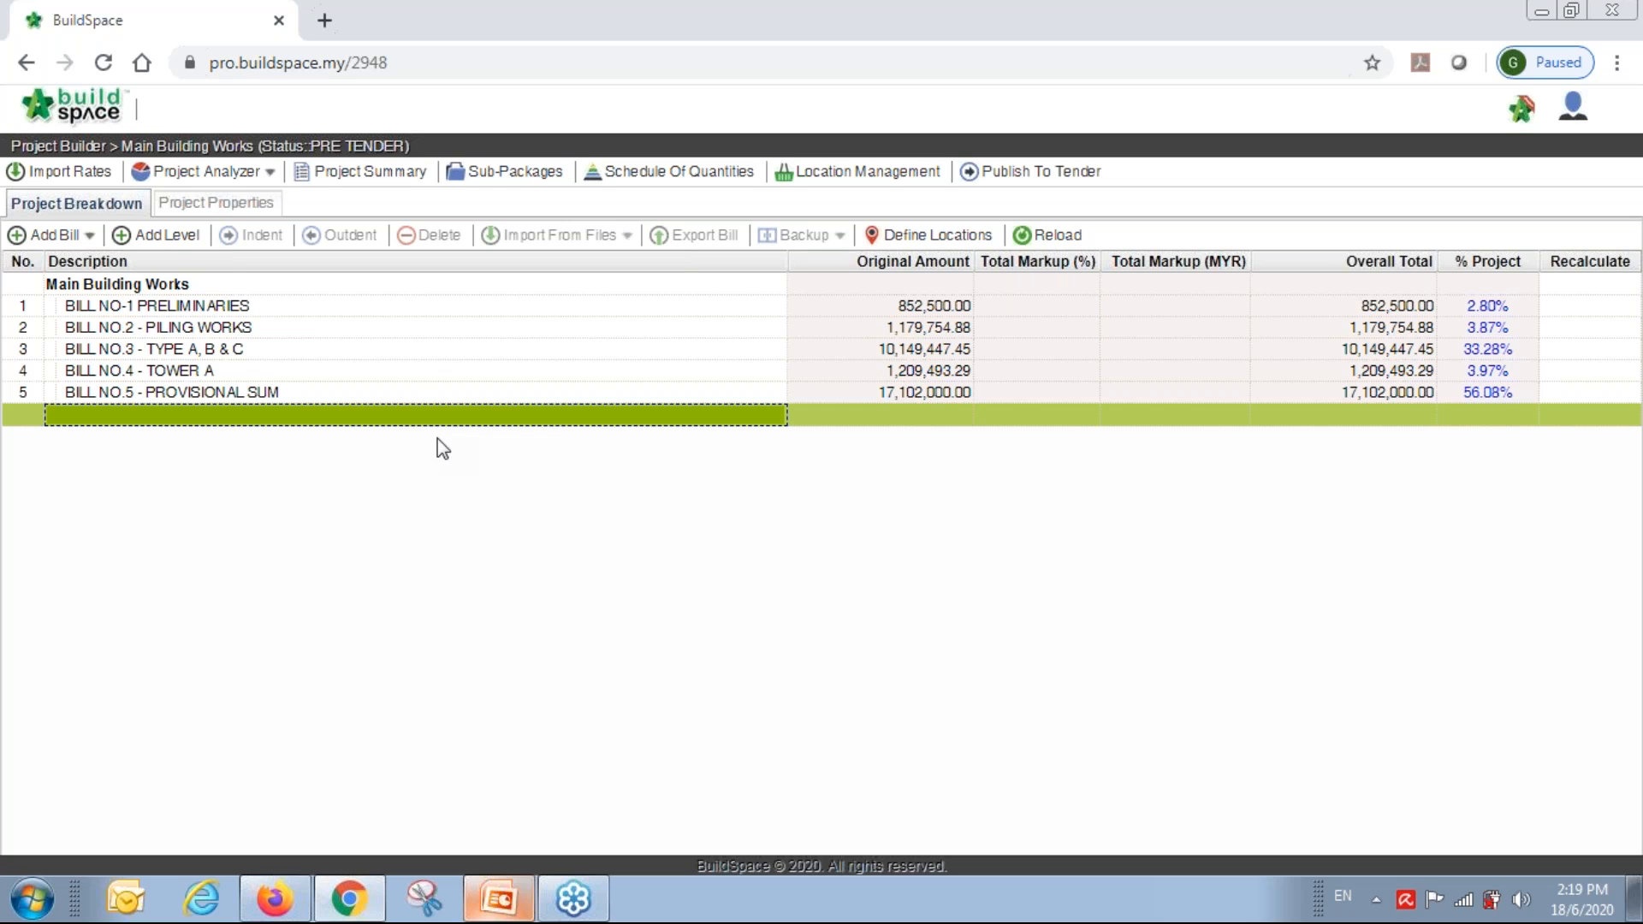
Import the 460.00 Master Grade 30 concrete rate into B.3/2 FRAME's Columns, Floor Beams and Roof Beams.
{"action": "left_click", "coordinate": [81, 175]}
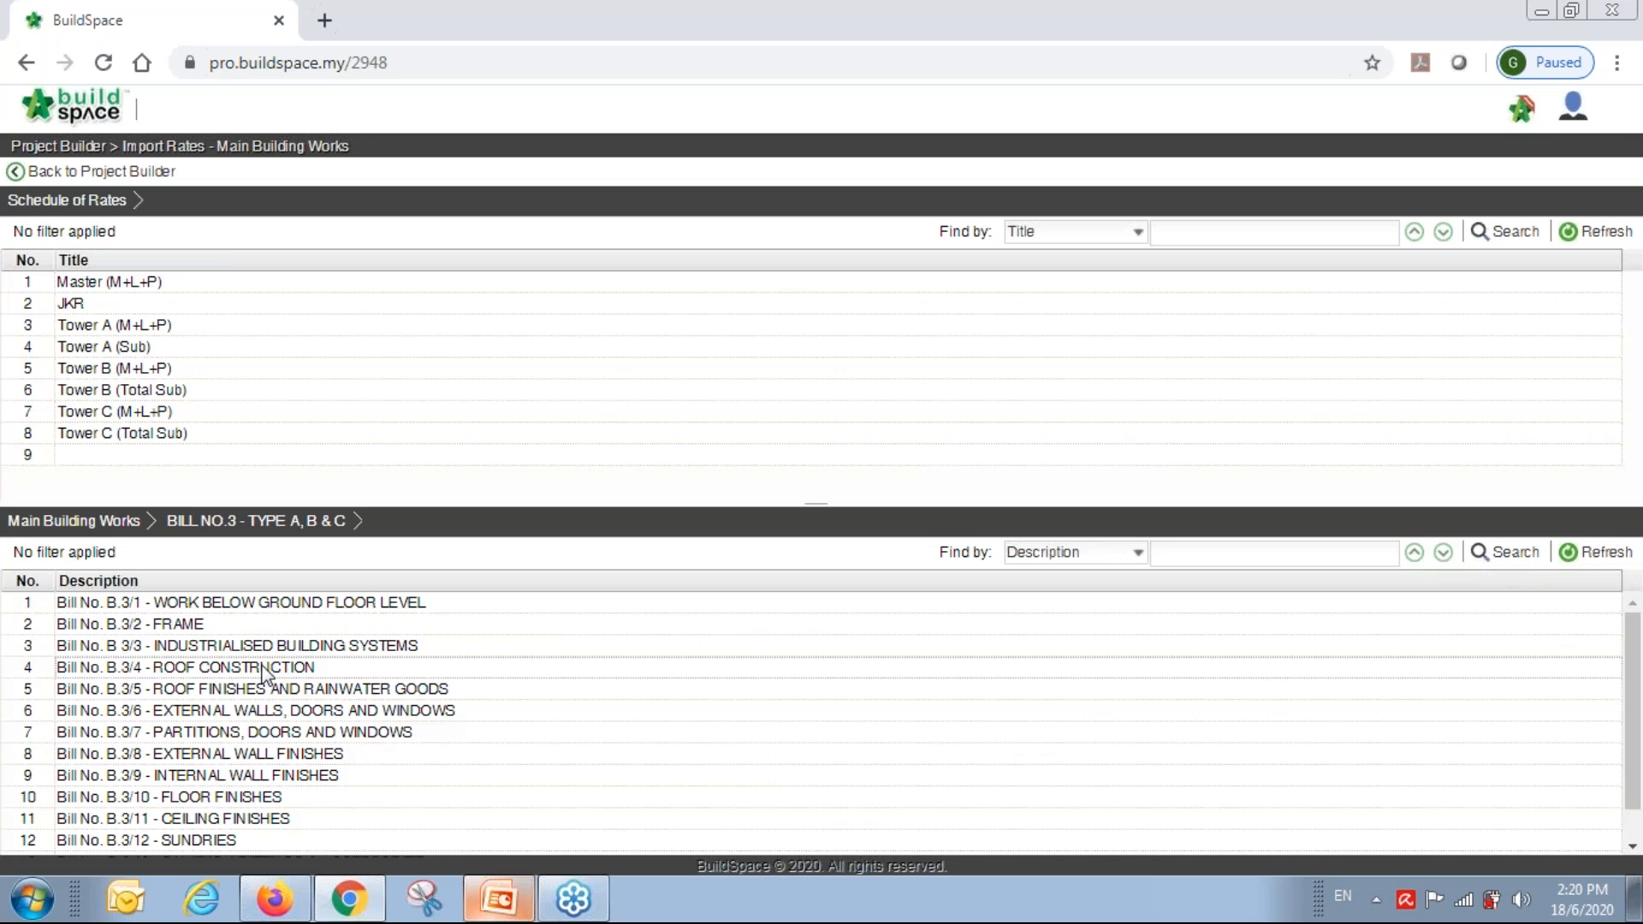
{"action": "left_click", "coordinate": [216, 626]}
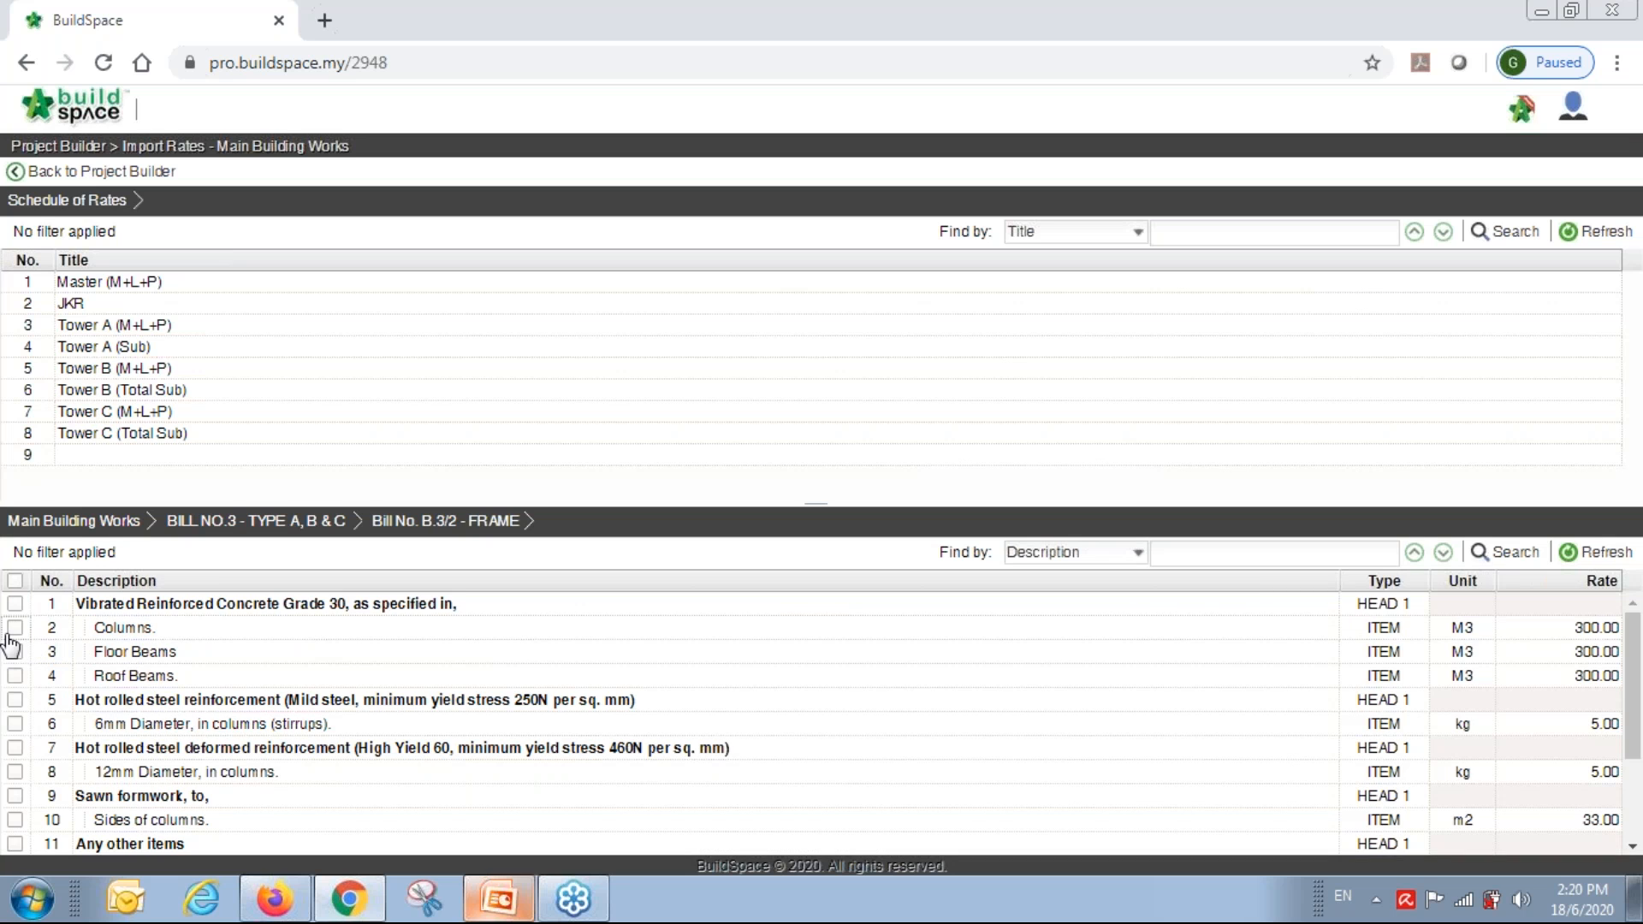
{"action": "left_click", "coordinate": [14, 627]}
{"action": "left_click", "coordinate": [15, 651]}
{"action": "left_click", "coordinate": [16, 676]}
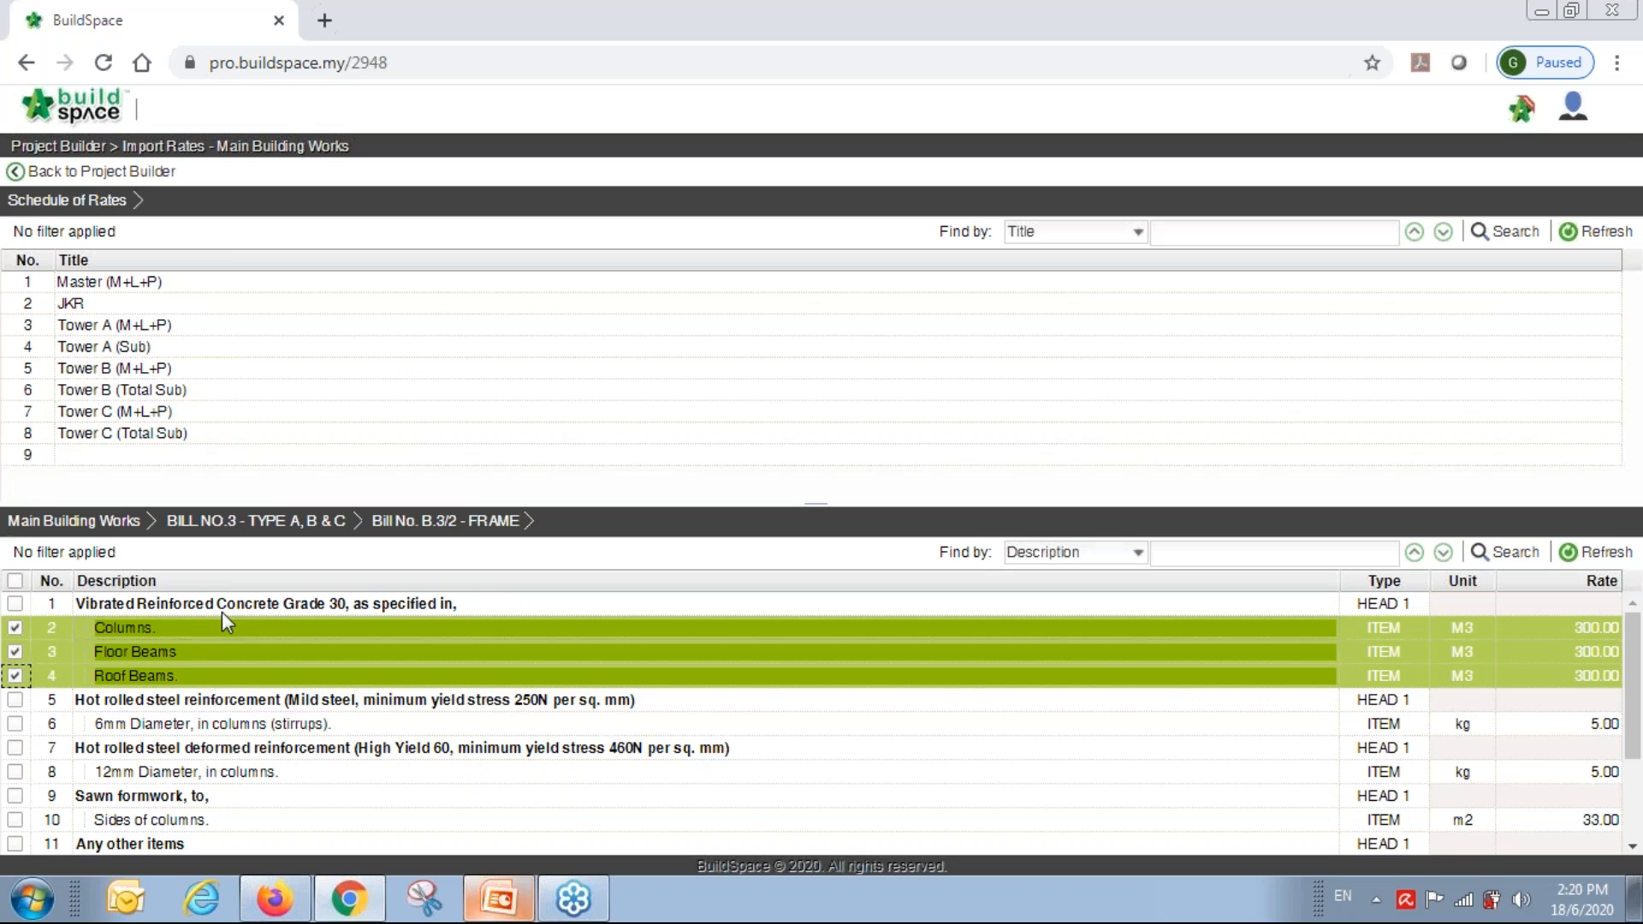
{"action": "left_click", "coordinate": [154, 282]}
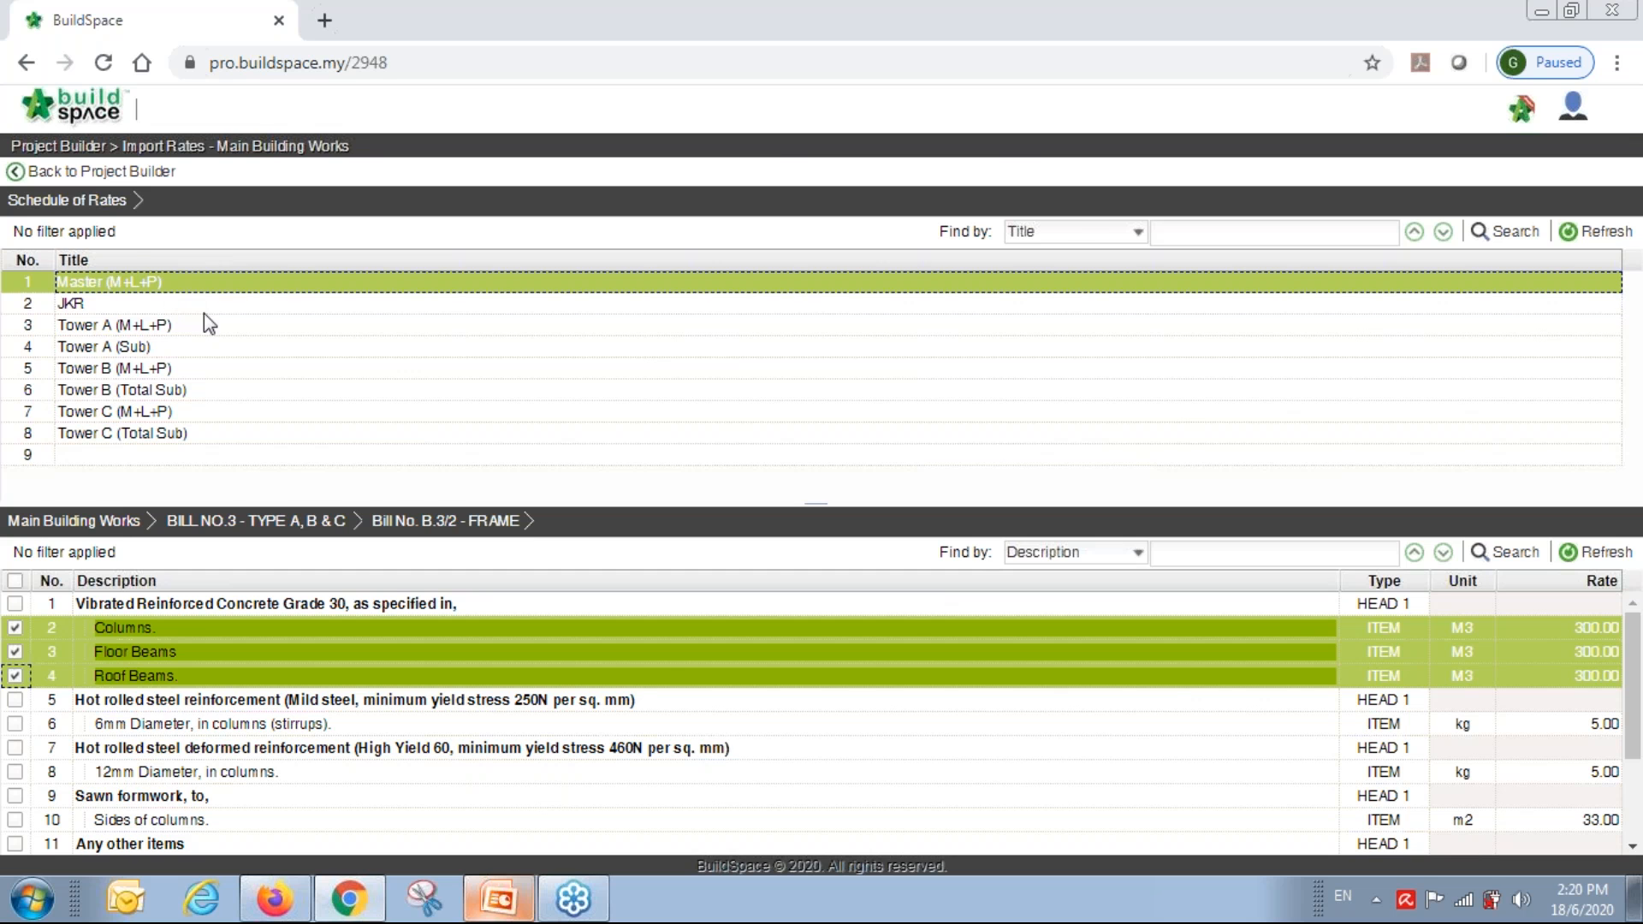
{"action": "double_click", "coordinate": [171, 283]}
{"action": "double_click", "coordinate": [158, 304]}
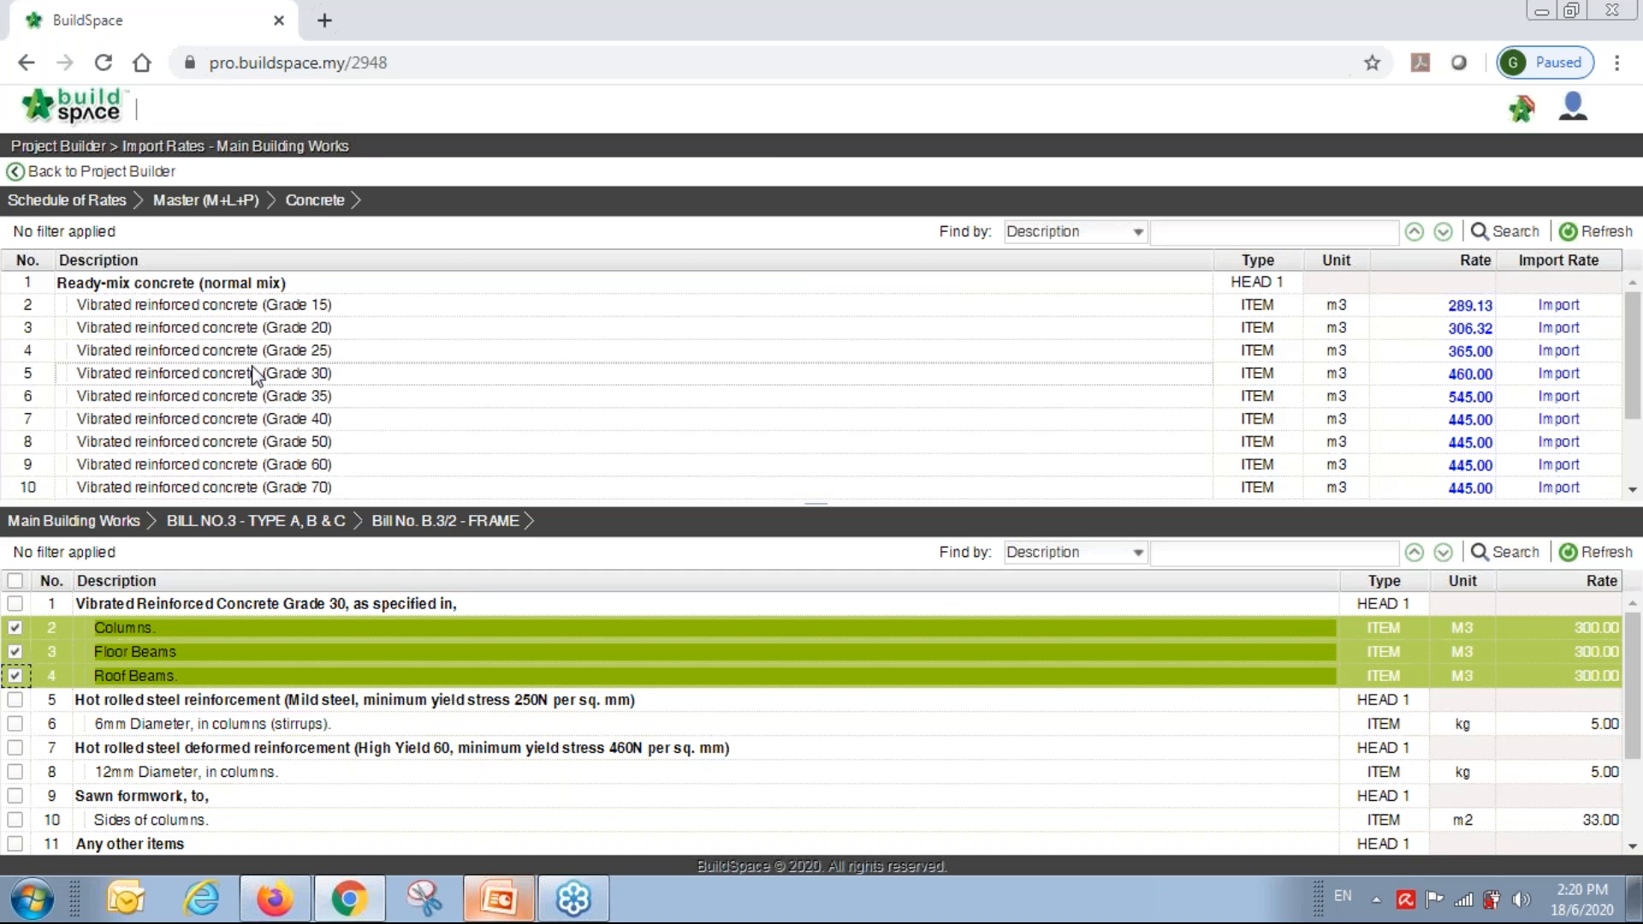
{"action": "left_click", "coordinate": [356, 382]}
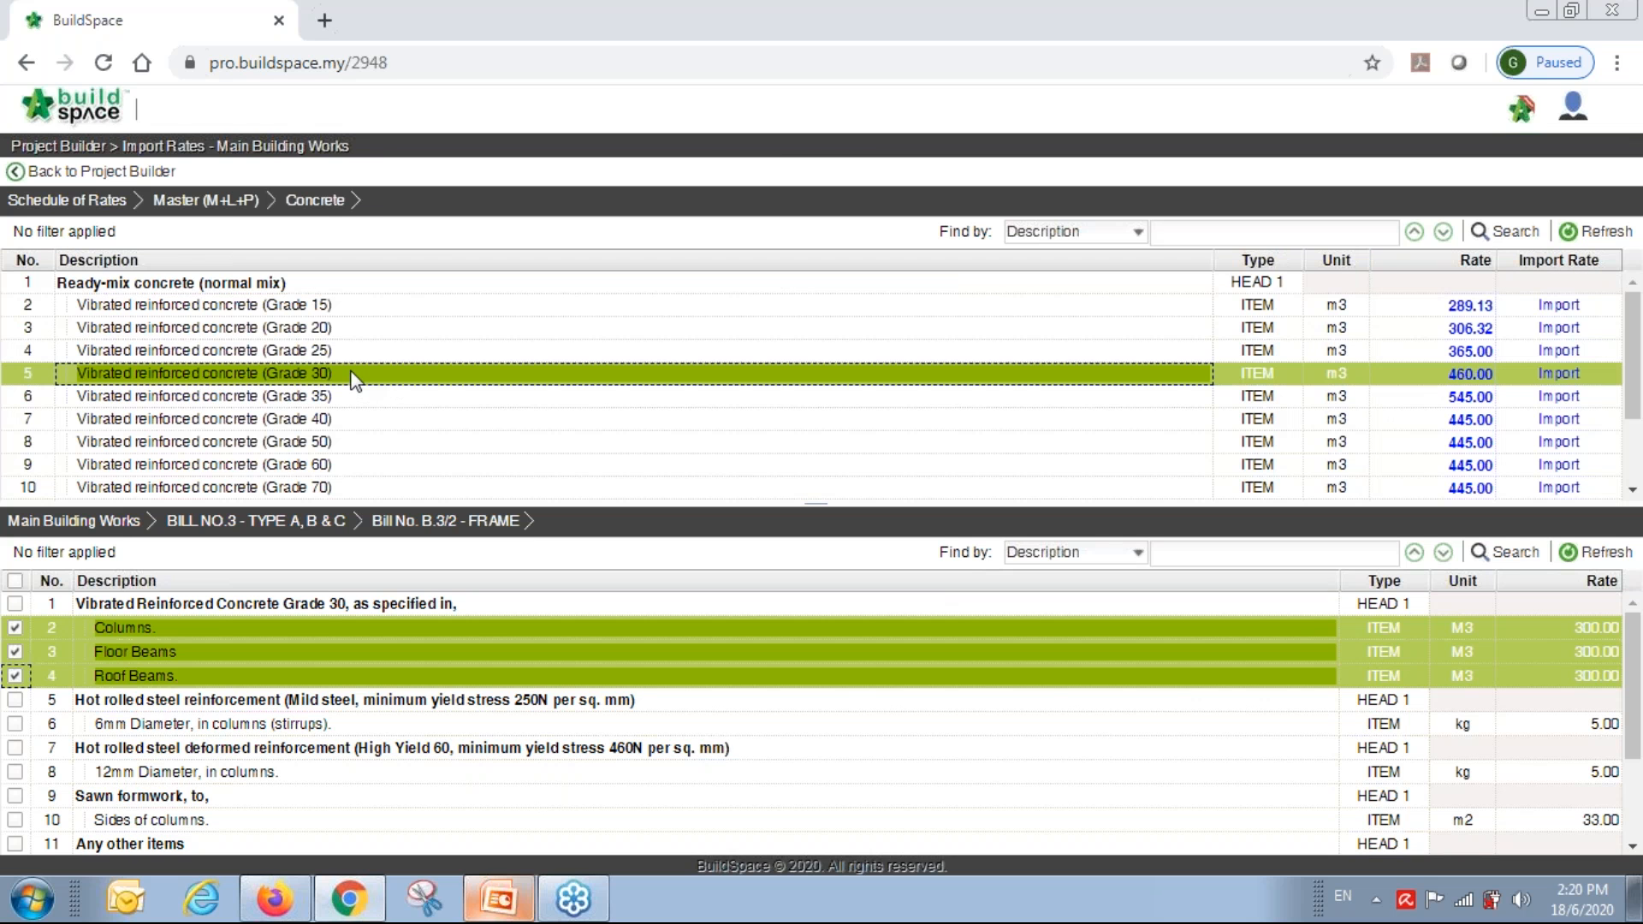
{"action": "left_click", "coordinate": [1558, 376]}
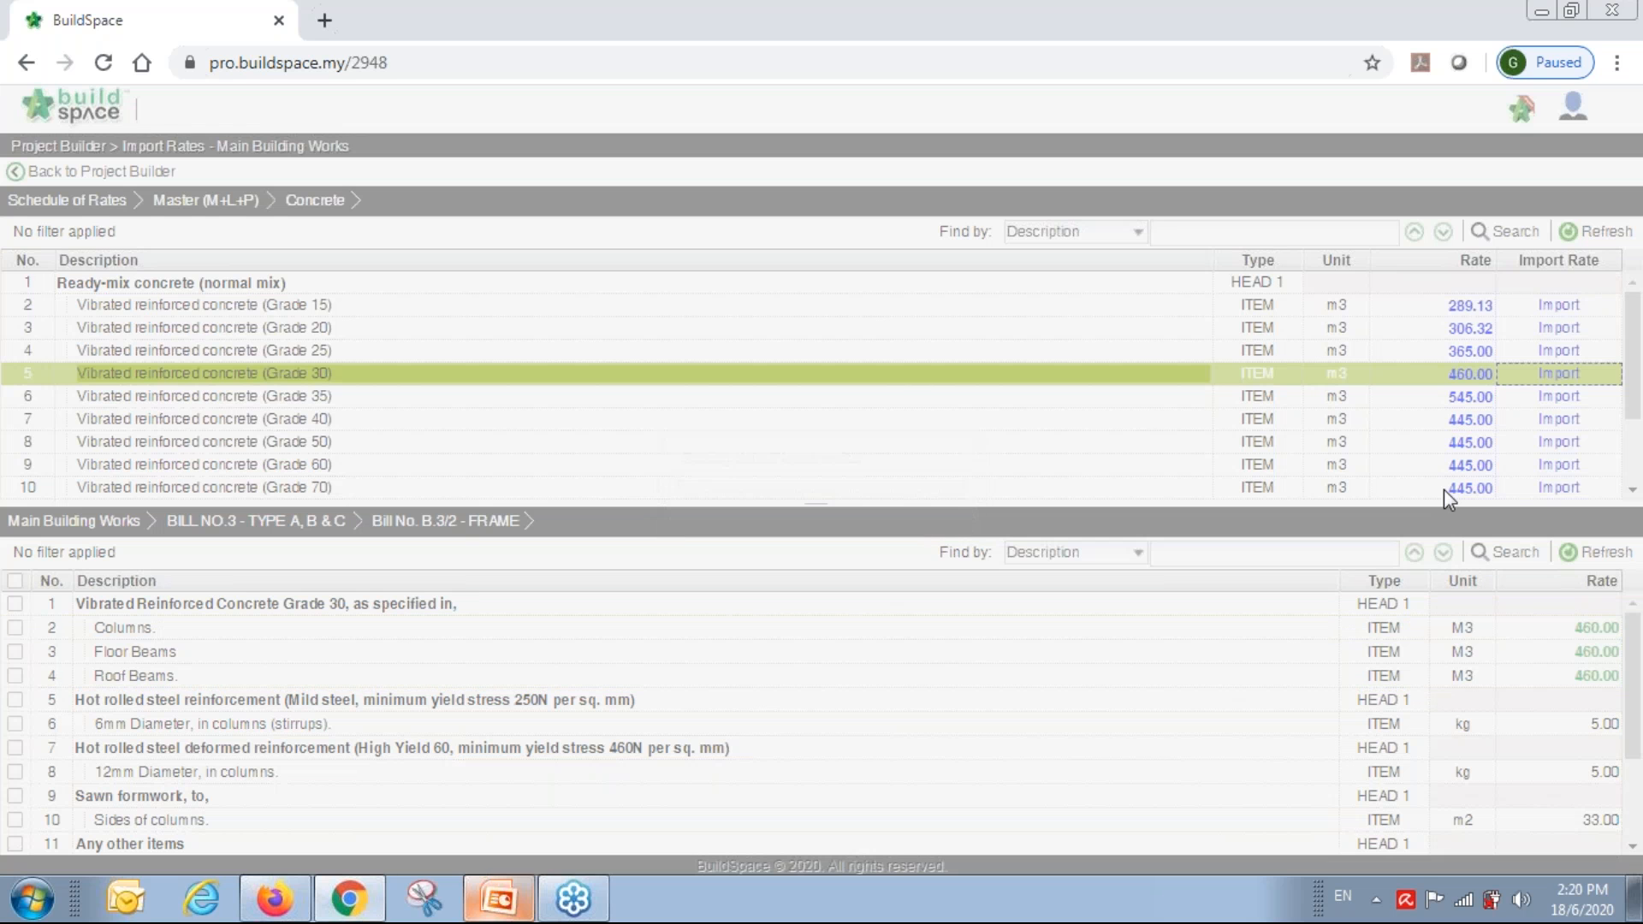
{"action": "left_click", "coordinate": [75, 523]}
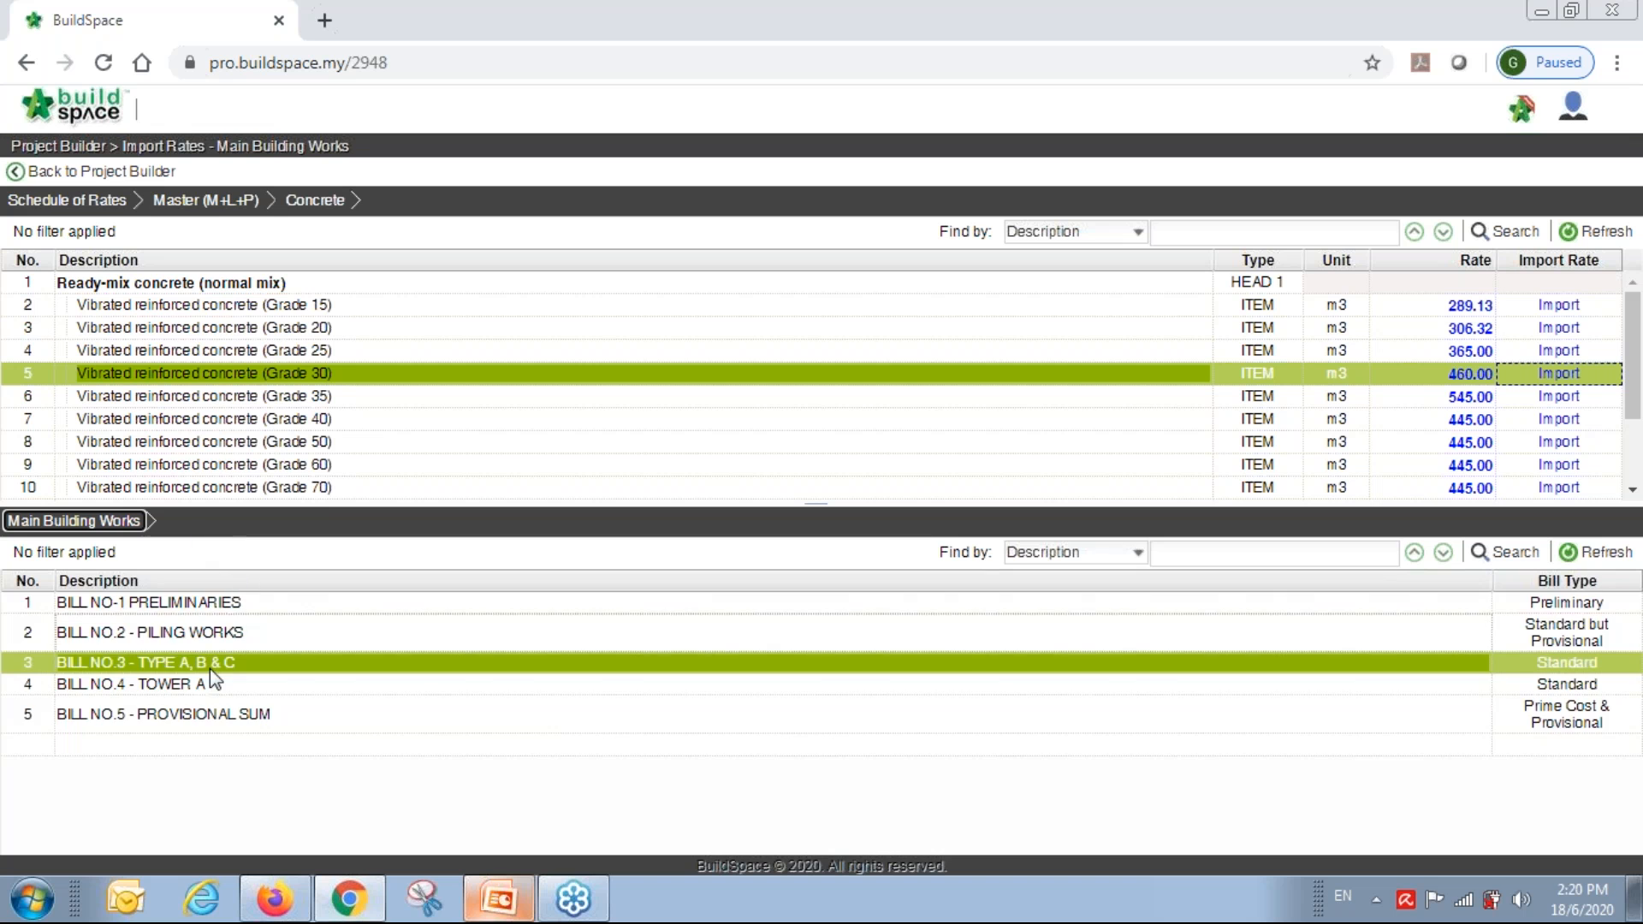
Apply the same Grade 30 rate to Tower A's B.4/2 FRAME columns and beams, then return.
{"action": "double_click", "coordinate": [196, 690]}
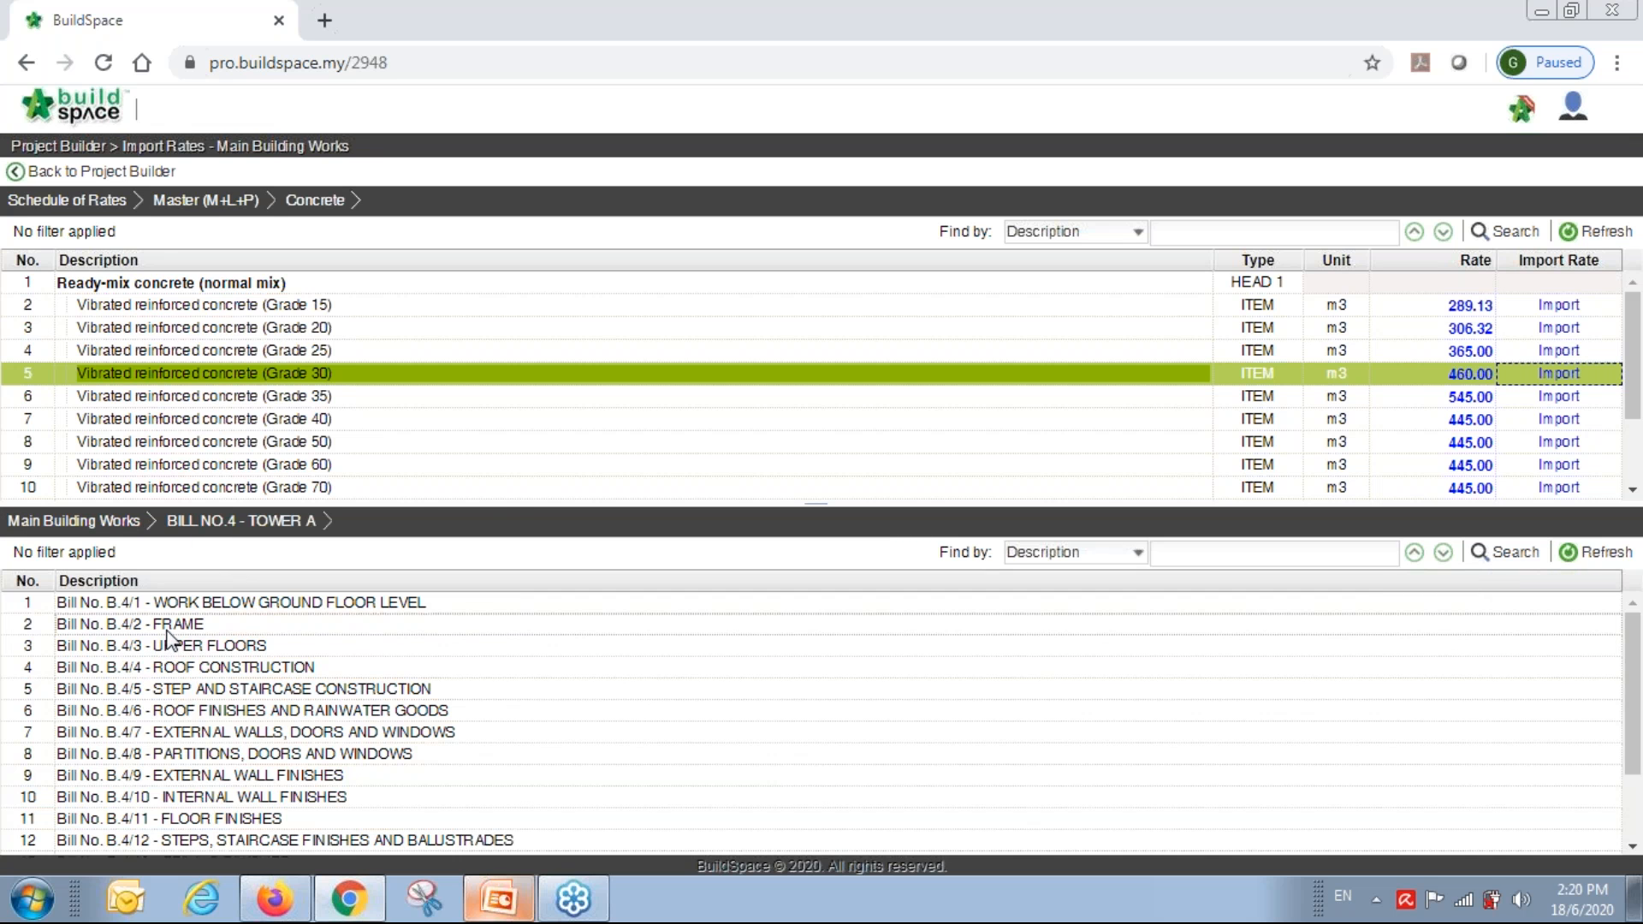
{"action": "double_click", "coordinate": [169, 635]}
{"action": "left_click", "coordinate": [14, 629]}
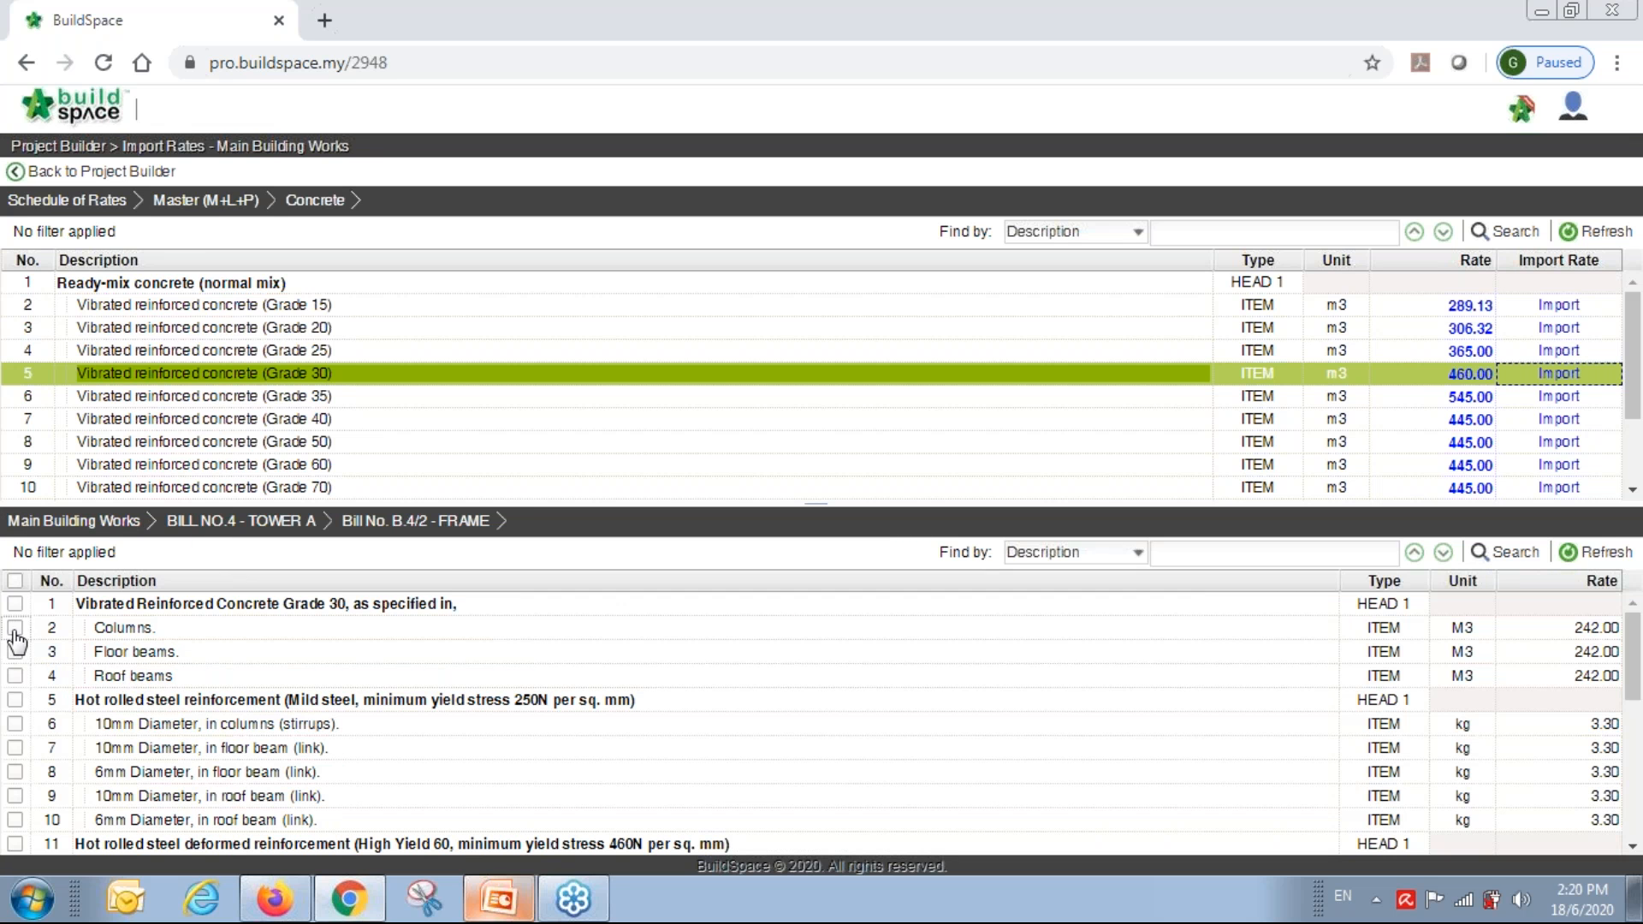
{"action": "left_click", "coordinate": [14, 651]}
{"action": "left_click", "coordinate": [15, 675]}
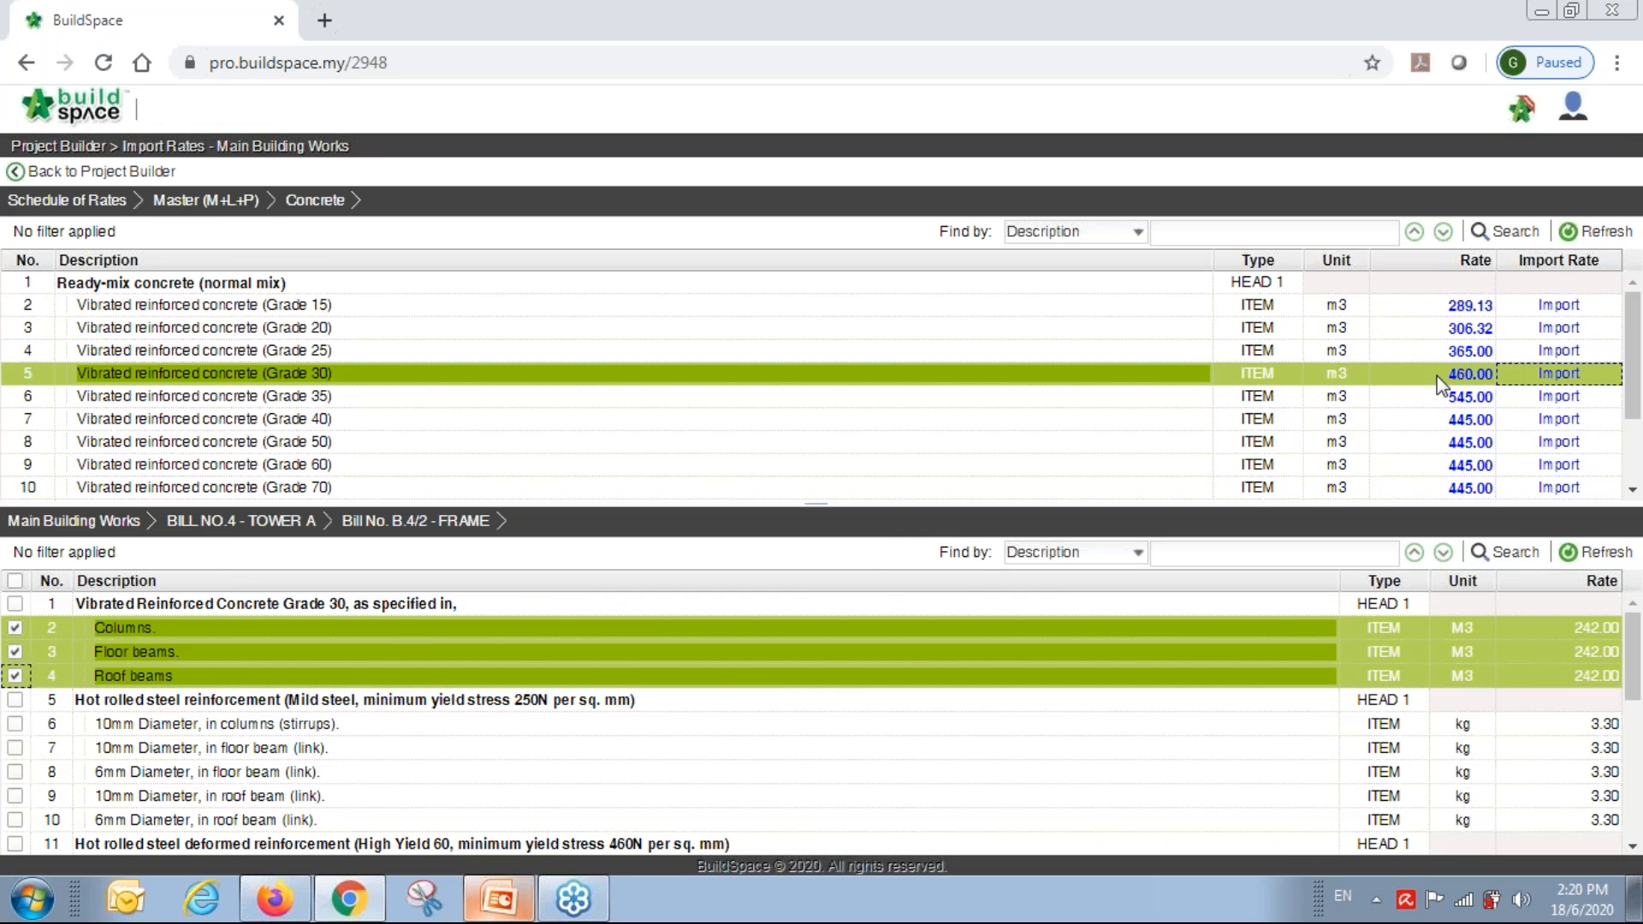
{"action": "left_click", "coordinate": [1556, 376]}
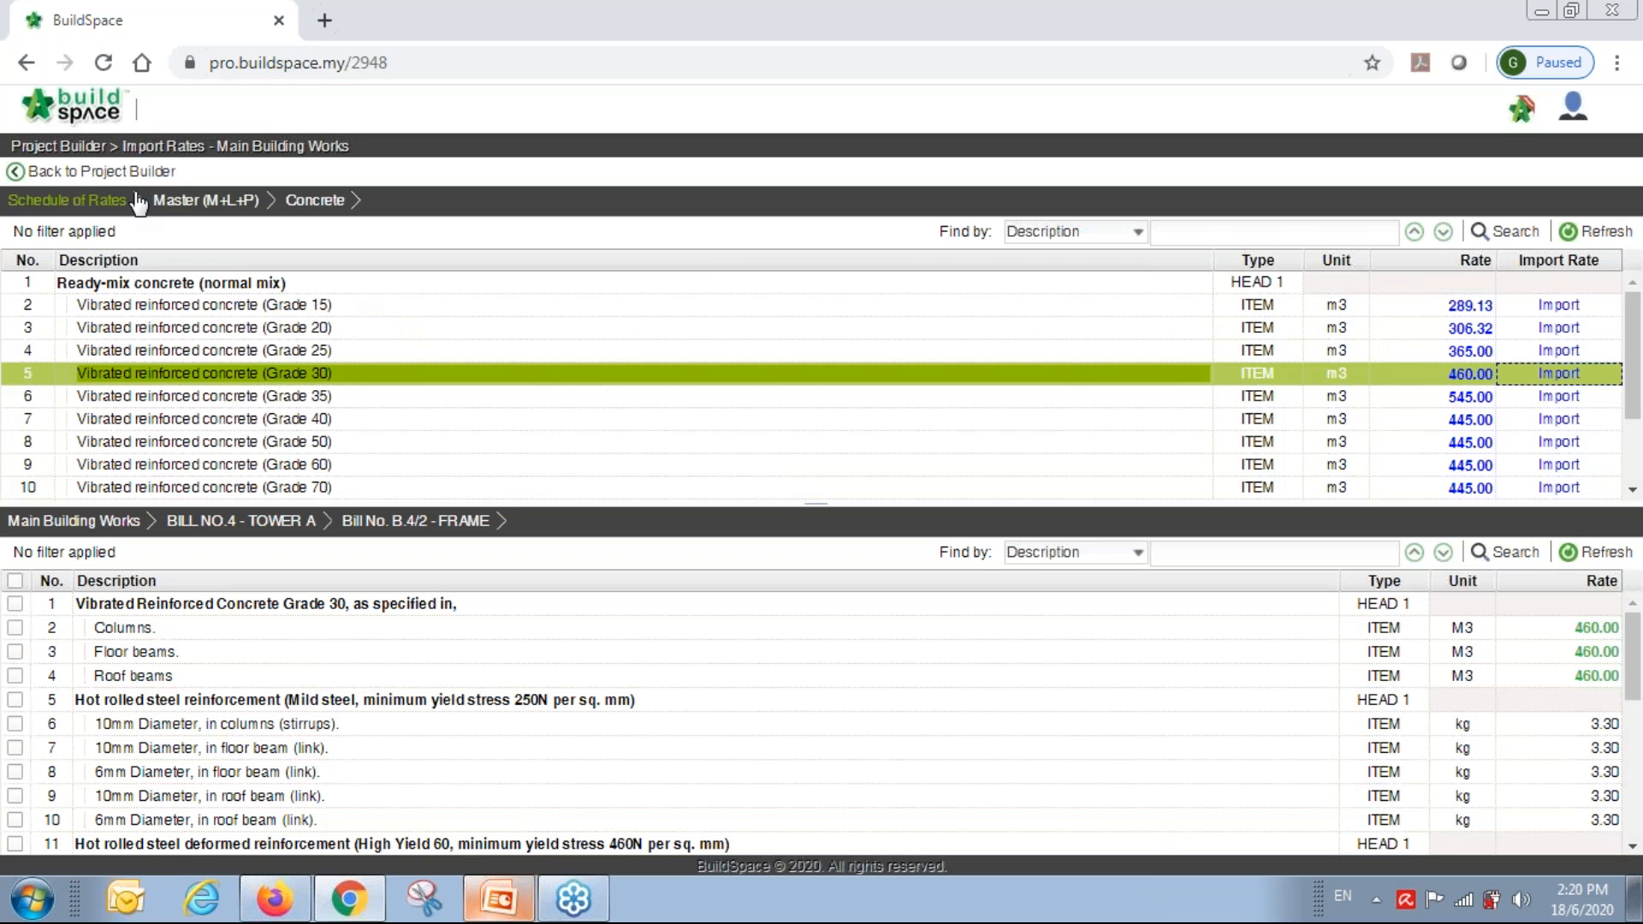
{"action": "left_click", "coordinate": [117, 172]}
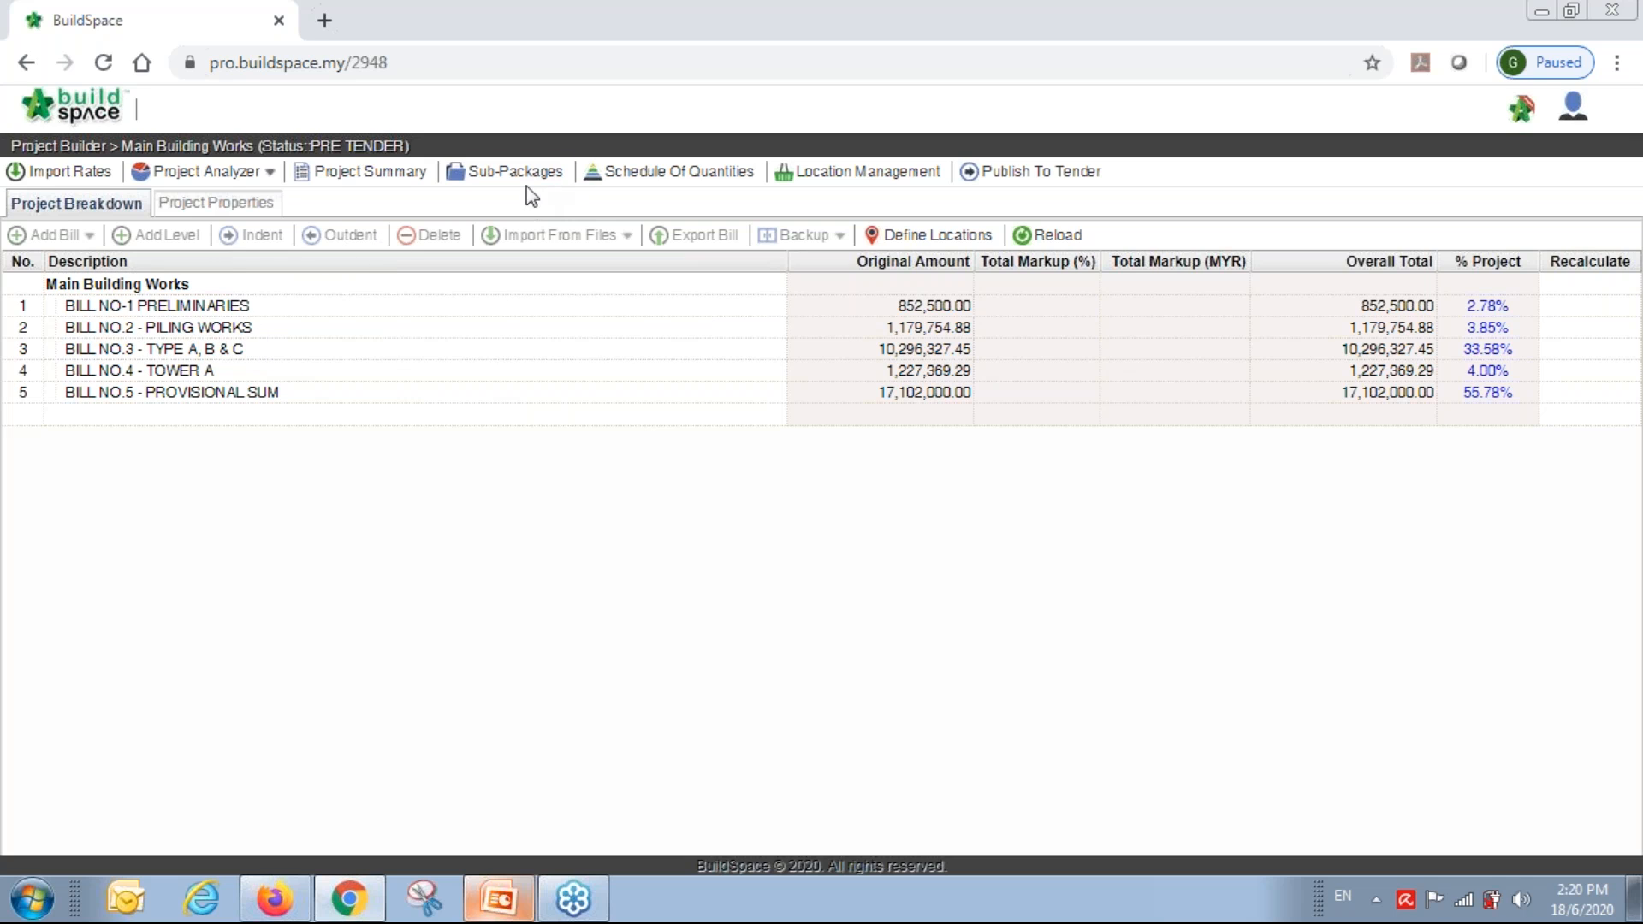
{"action": "left_click", "coordinate": [205, 171]}
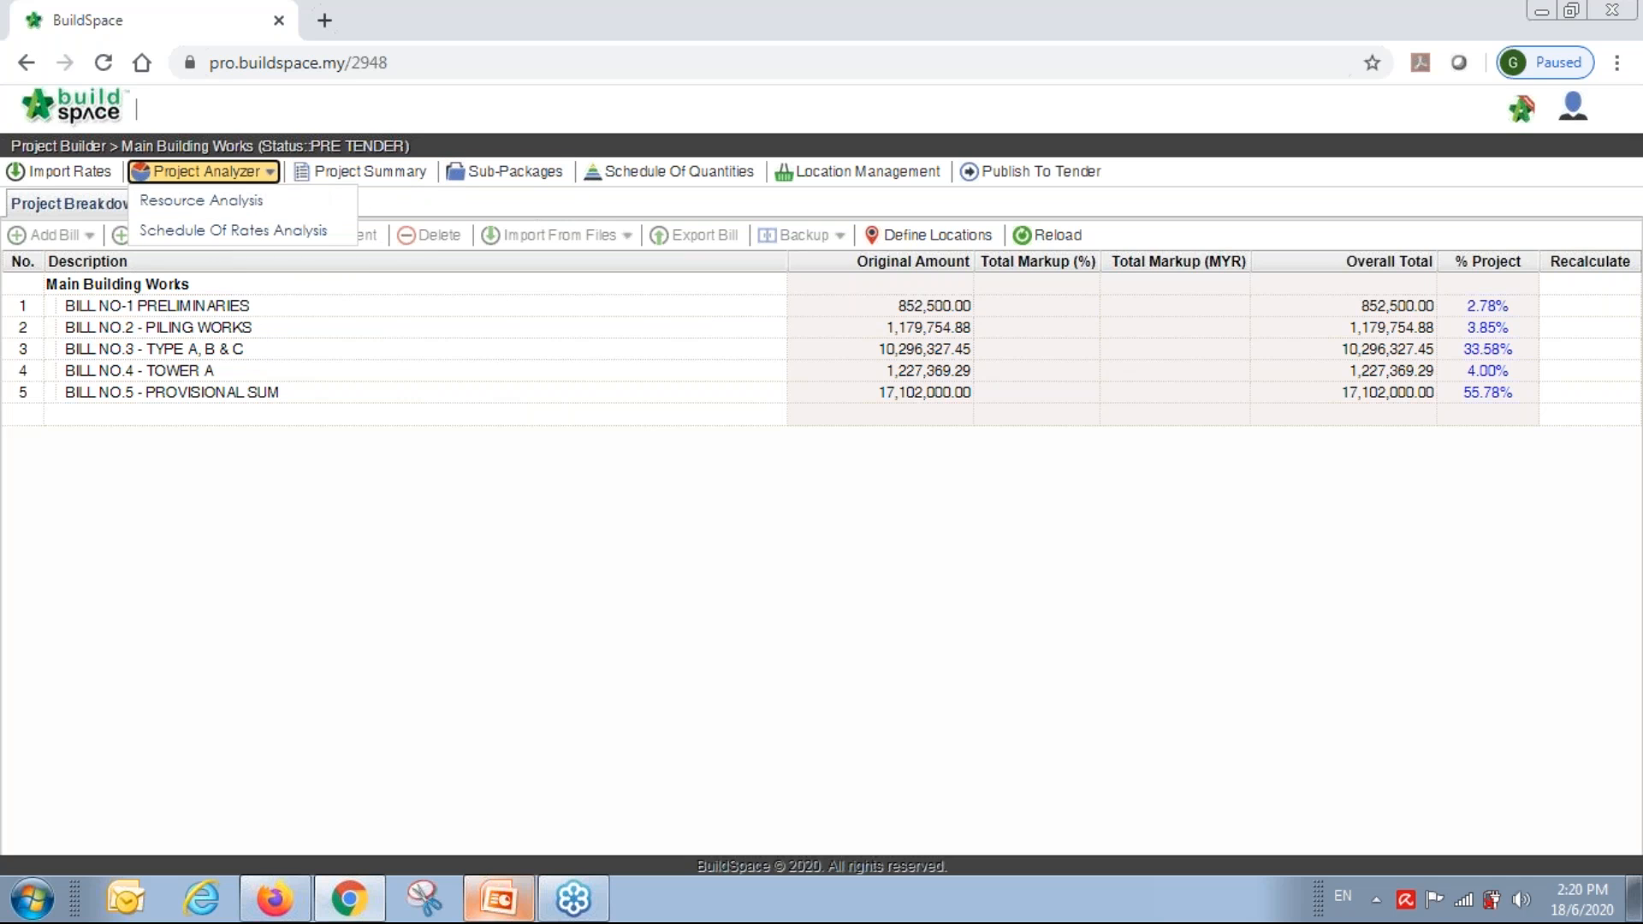
{"action": "left_click", "coordinate": [275, 239]}
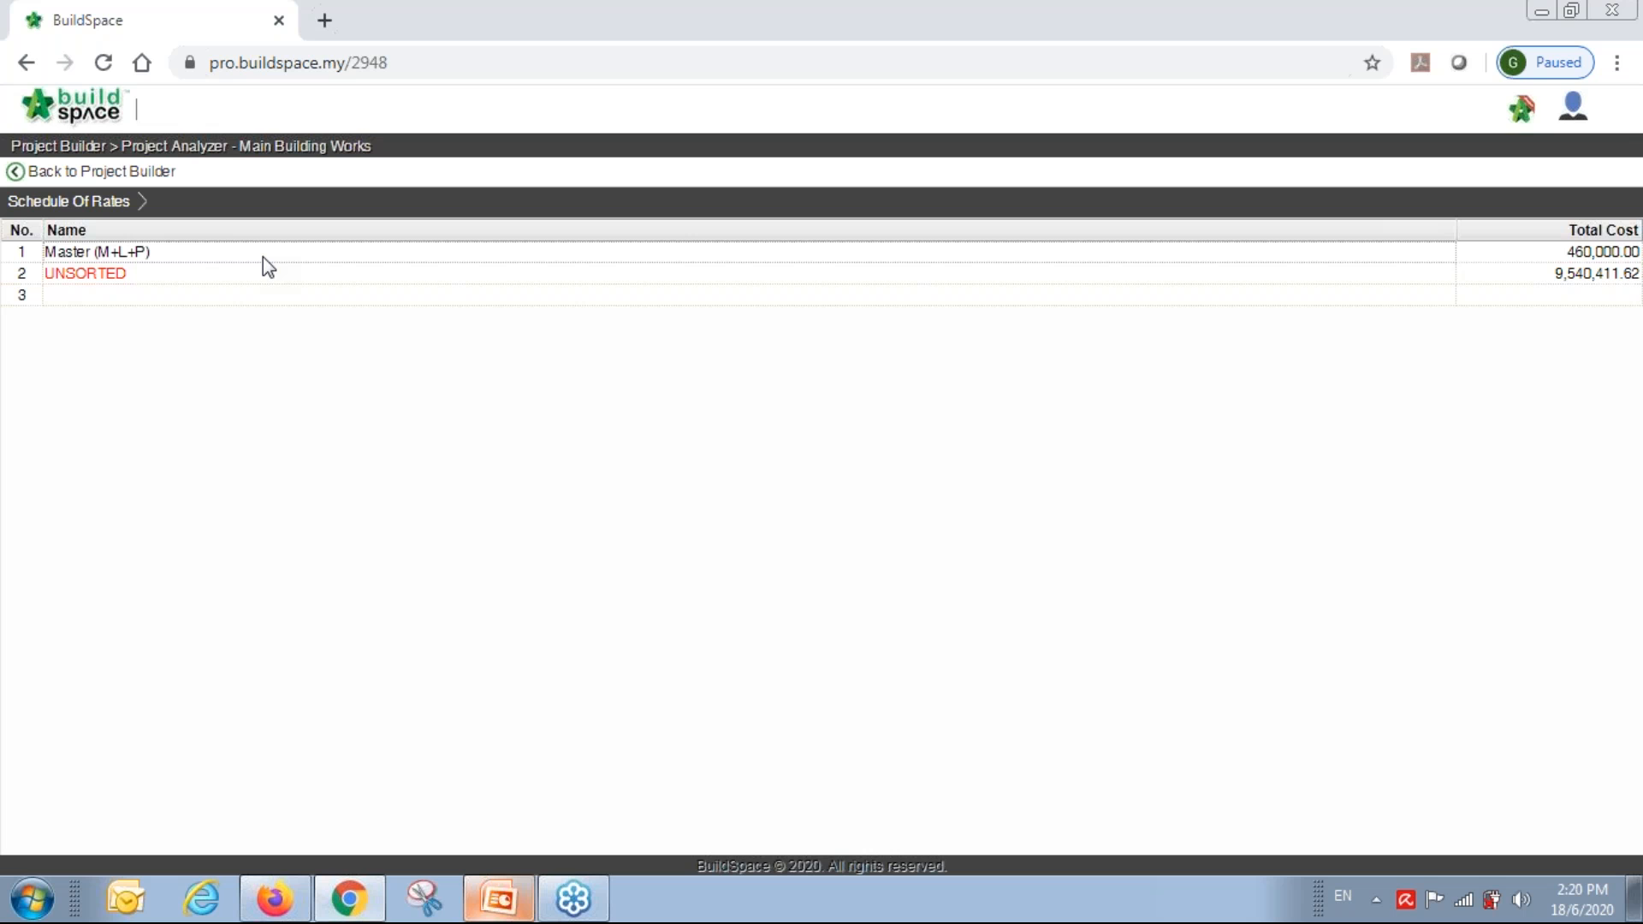
{"action": "left_click", "coordinate": [263, 257]}
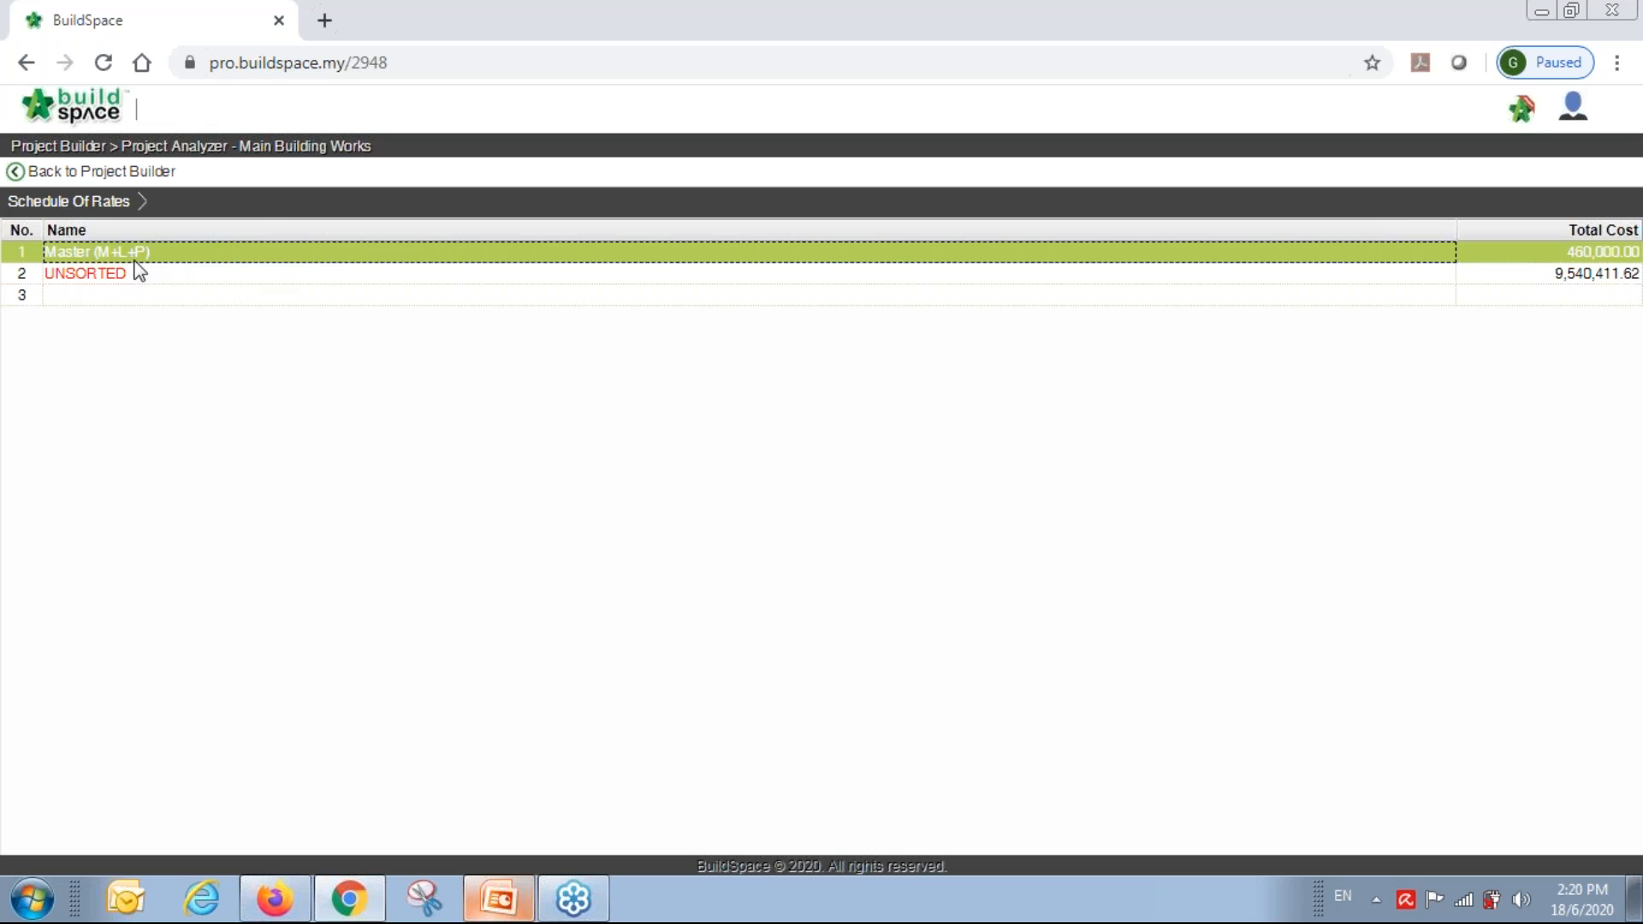
{"action": "double_click", "coordinate": [78, 257]}
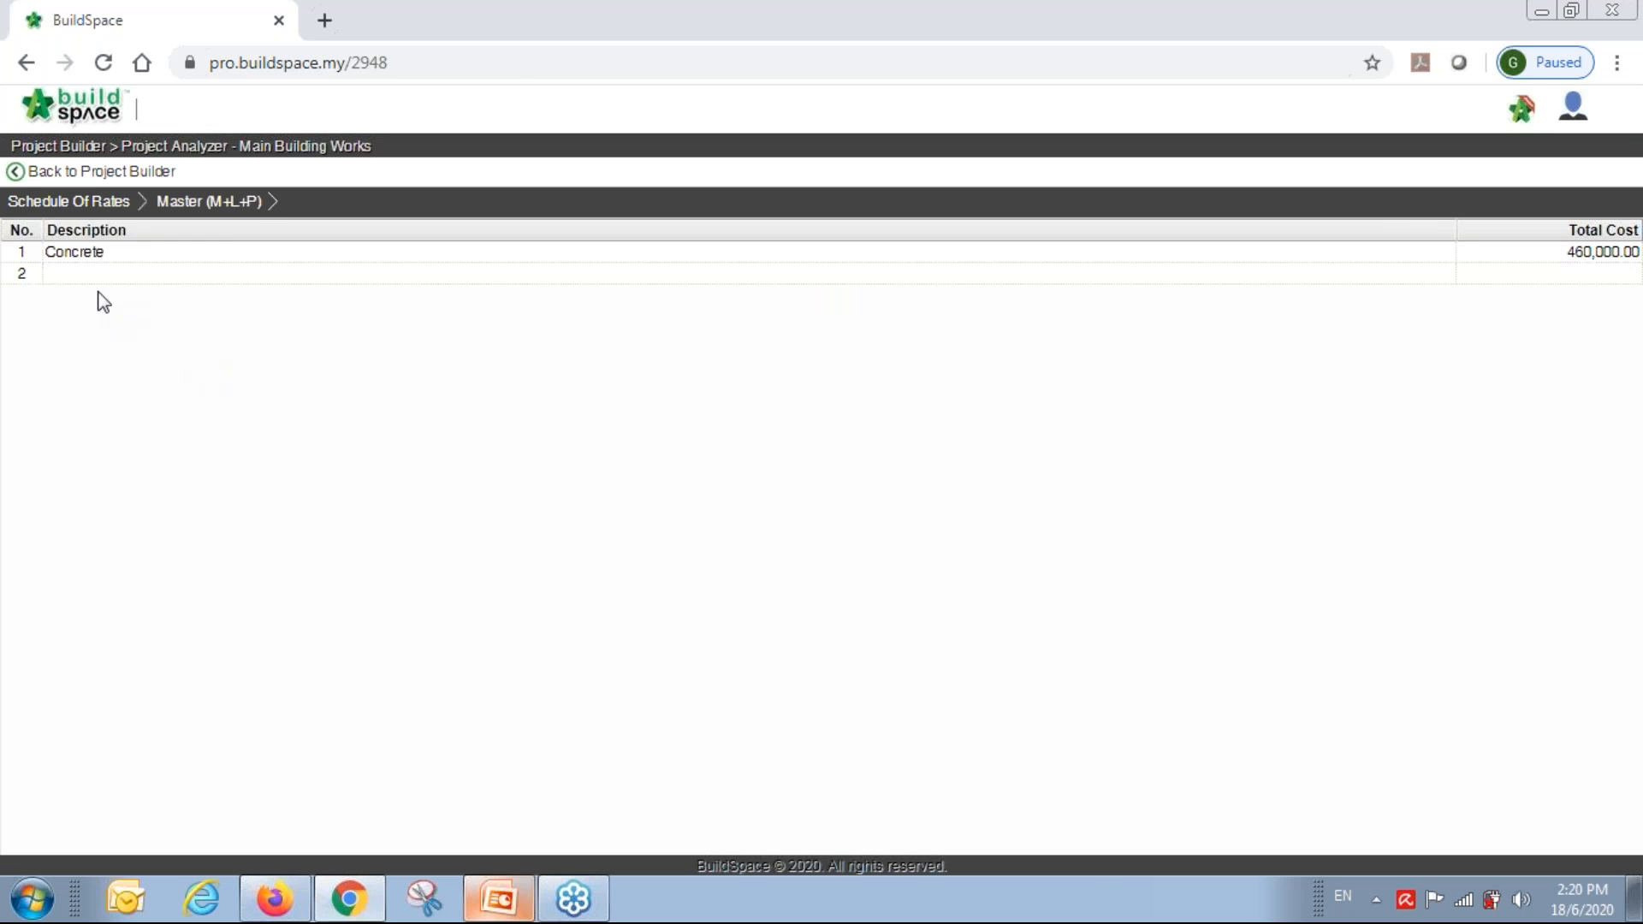
{"action": "double_click", "coordinate": [90, 255]}
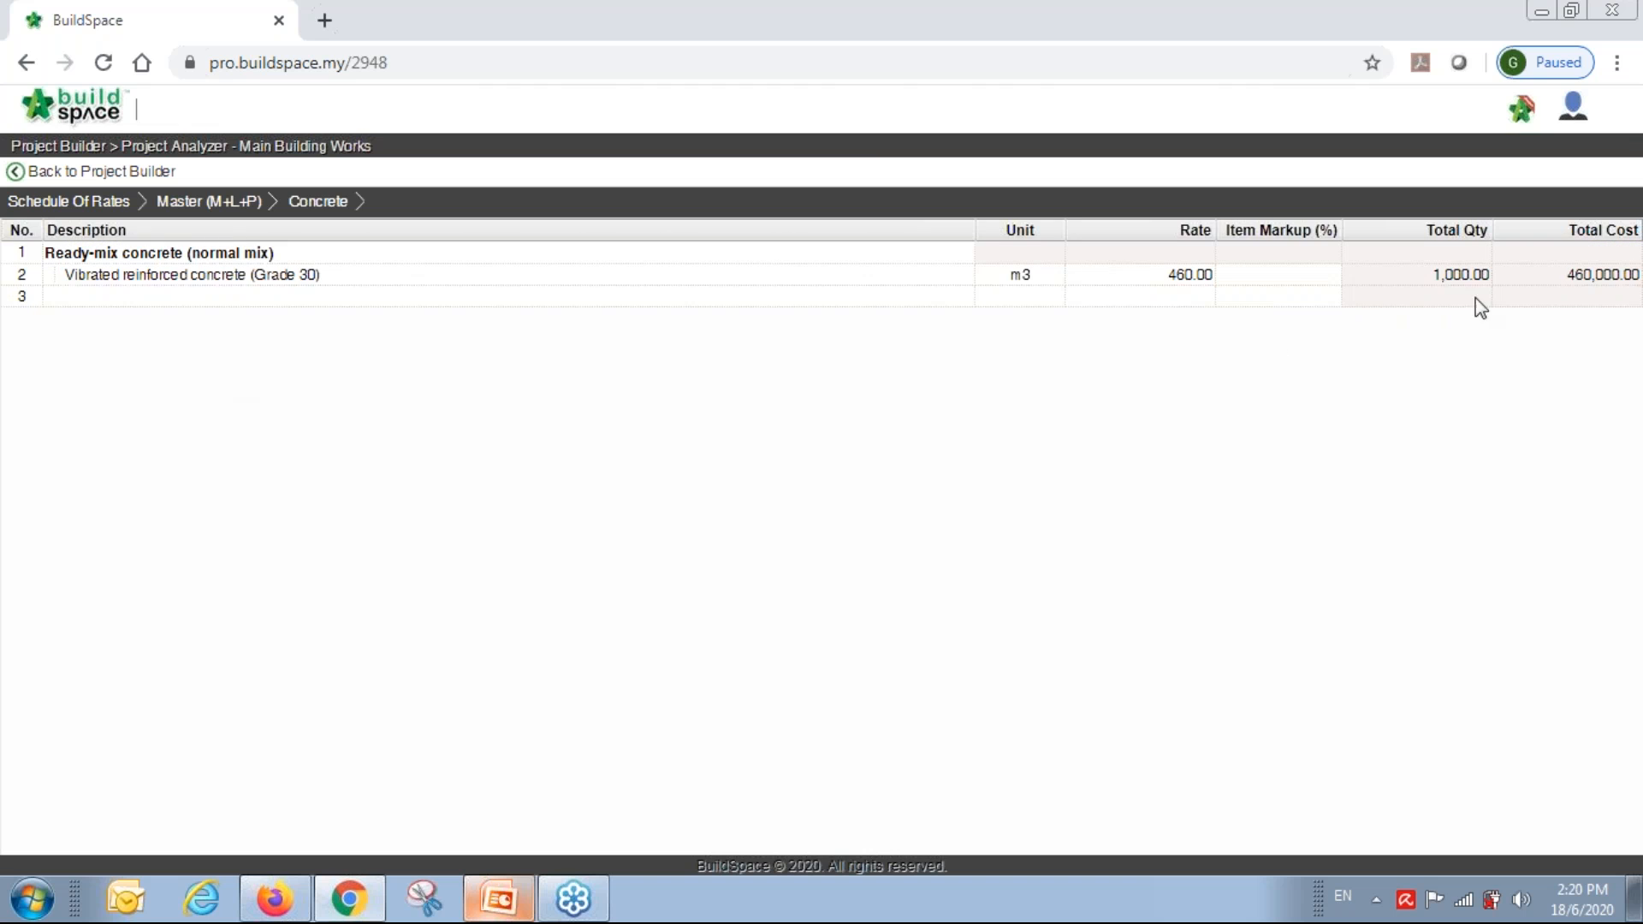
{"action": "left_click", "coordinate": [1455, 275]}
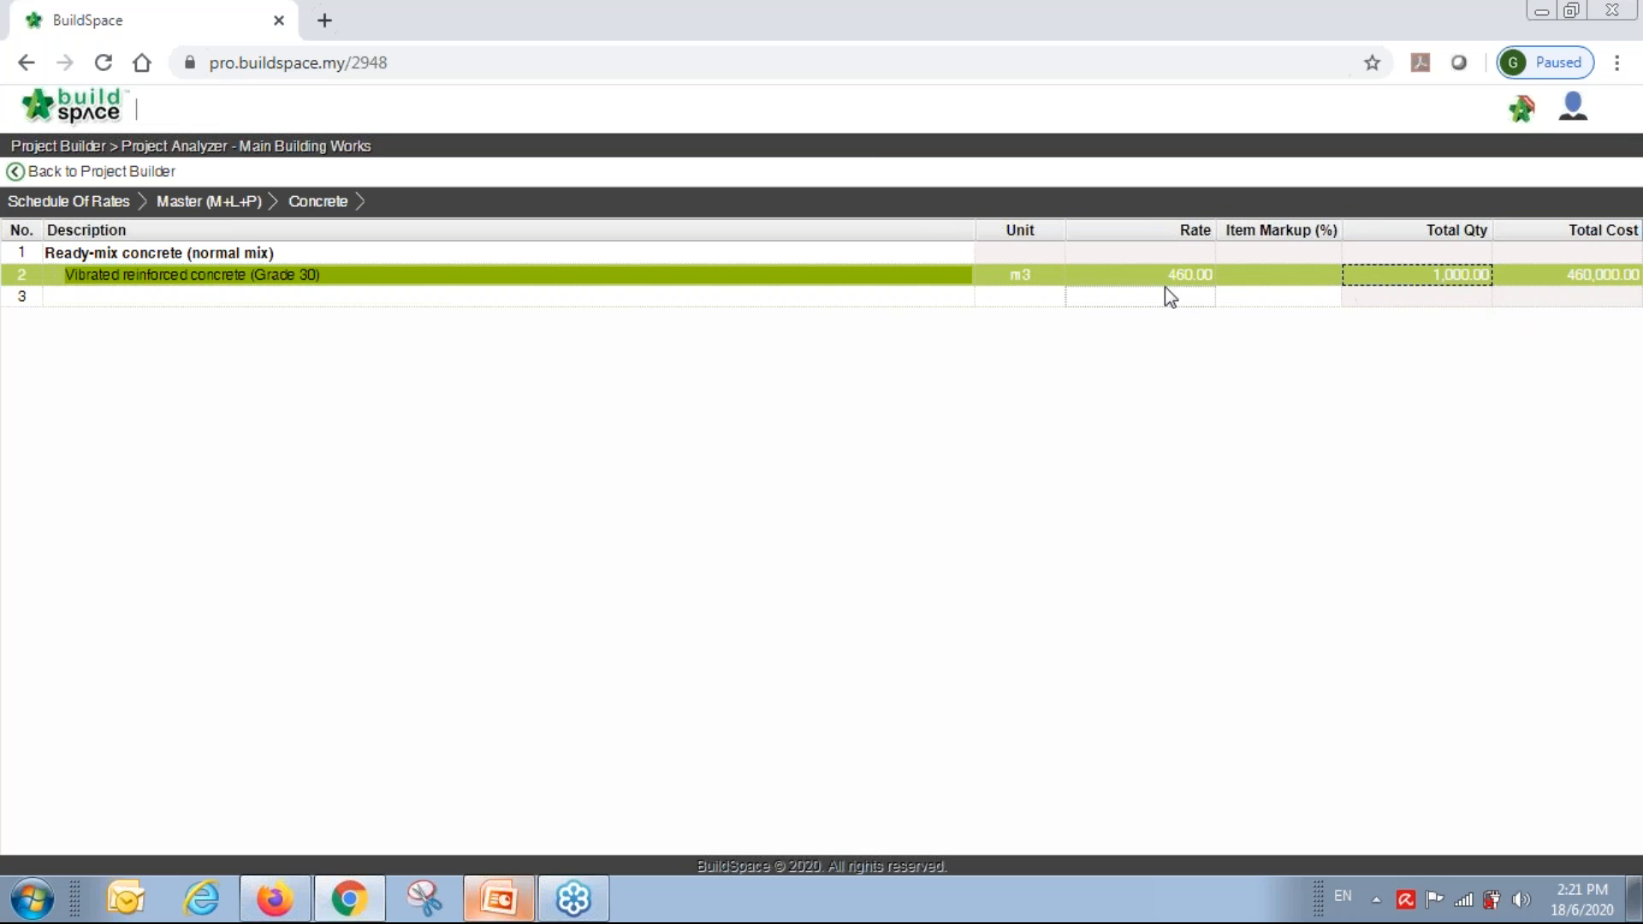
{"action": "double_click", "coordinate": [934, 275]}
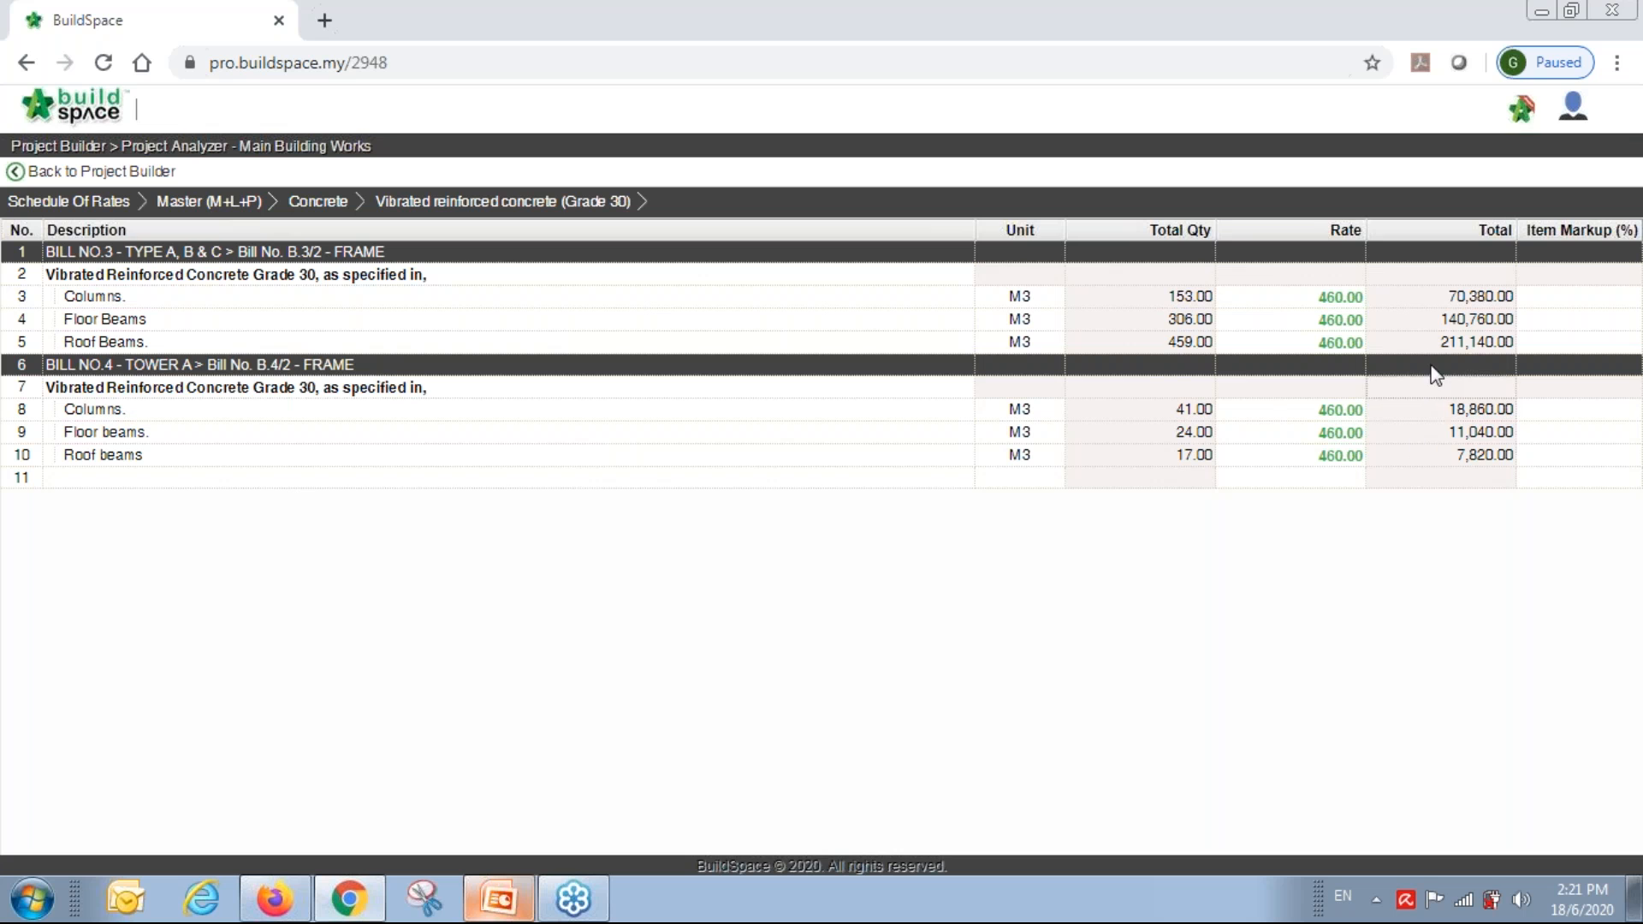
{"action": "left_click", "coordinate": [101, 172]}
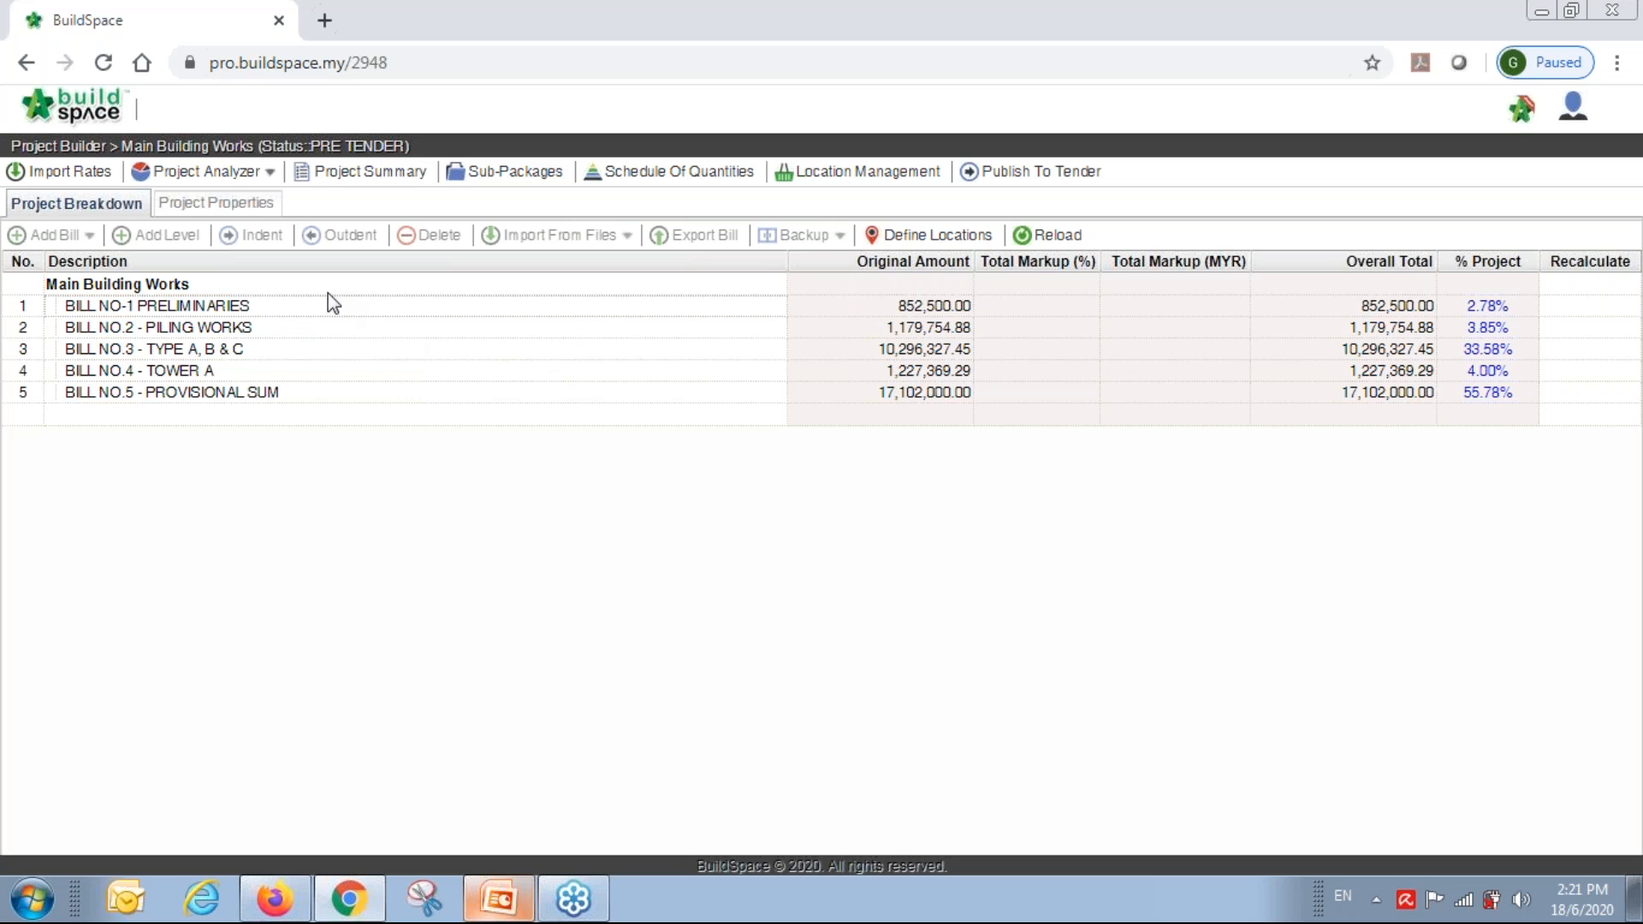
{"action": "left_click", "coordinate": [27, 62]}
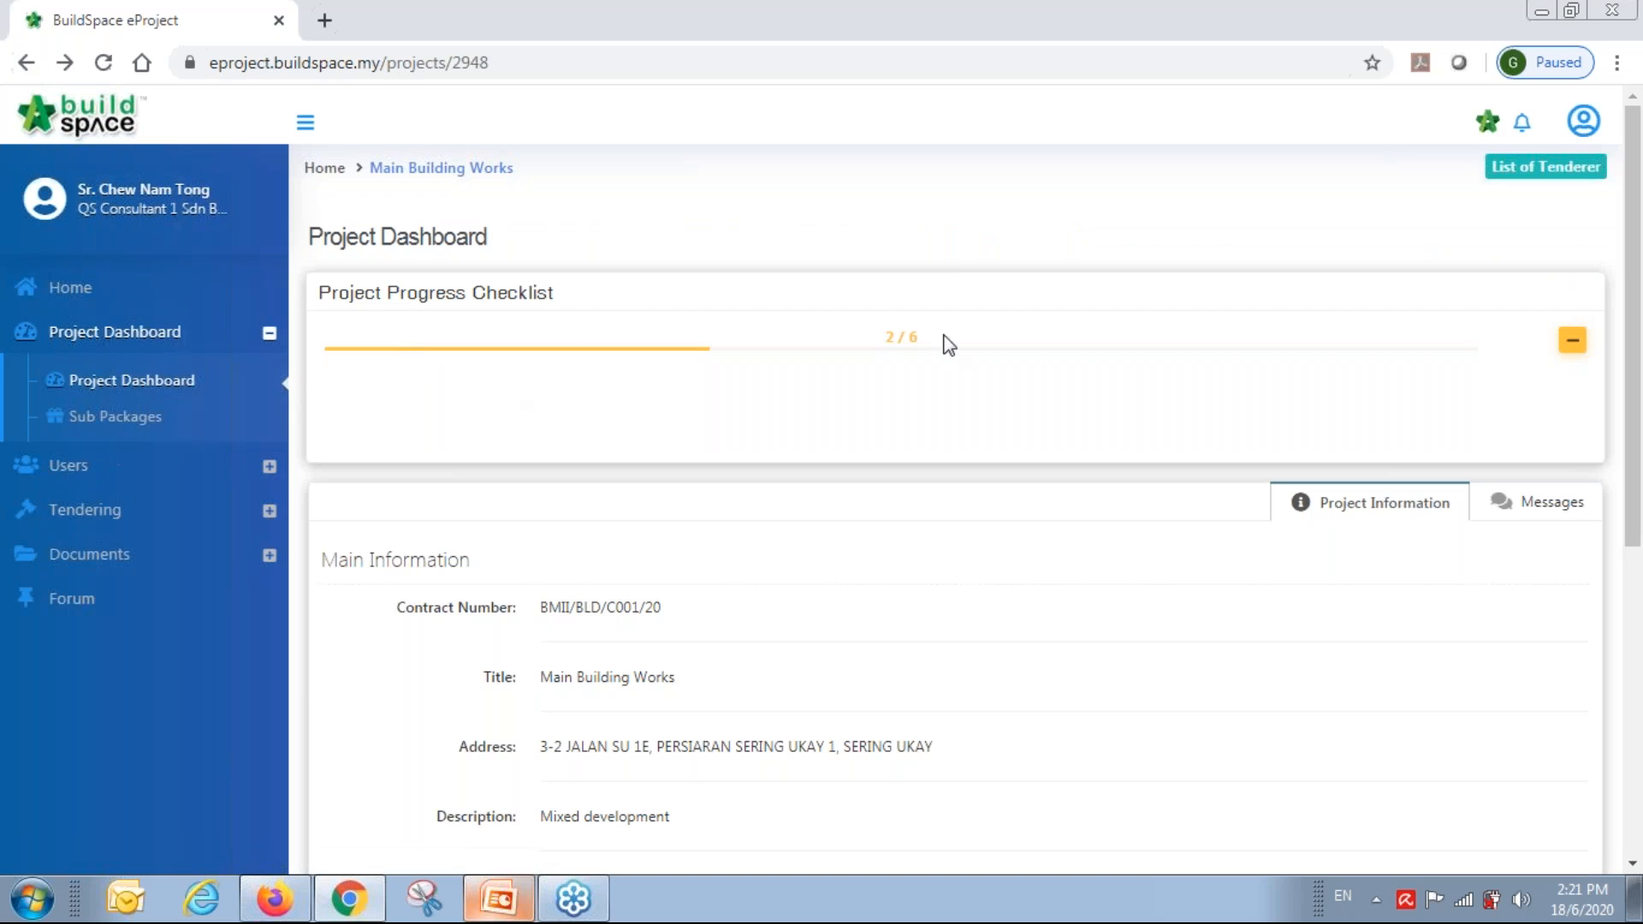
{"action": "left_click", "coordinate": [120, 129]}
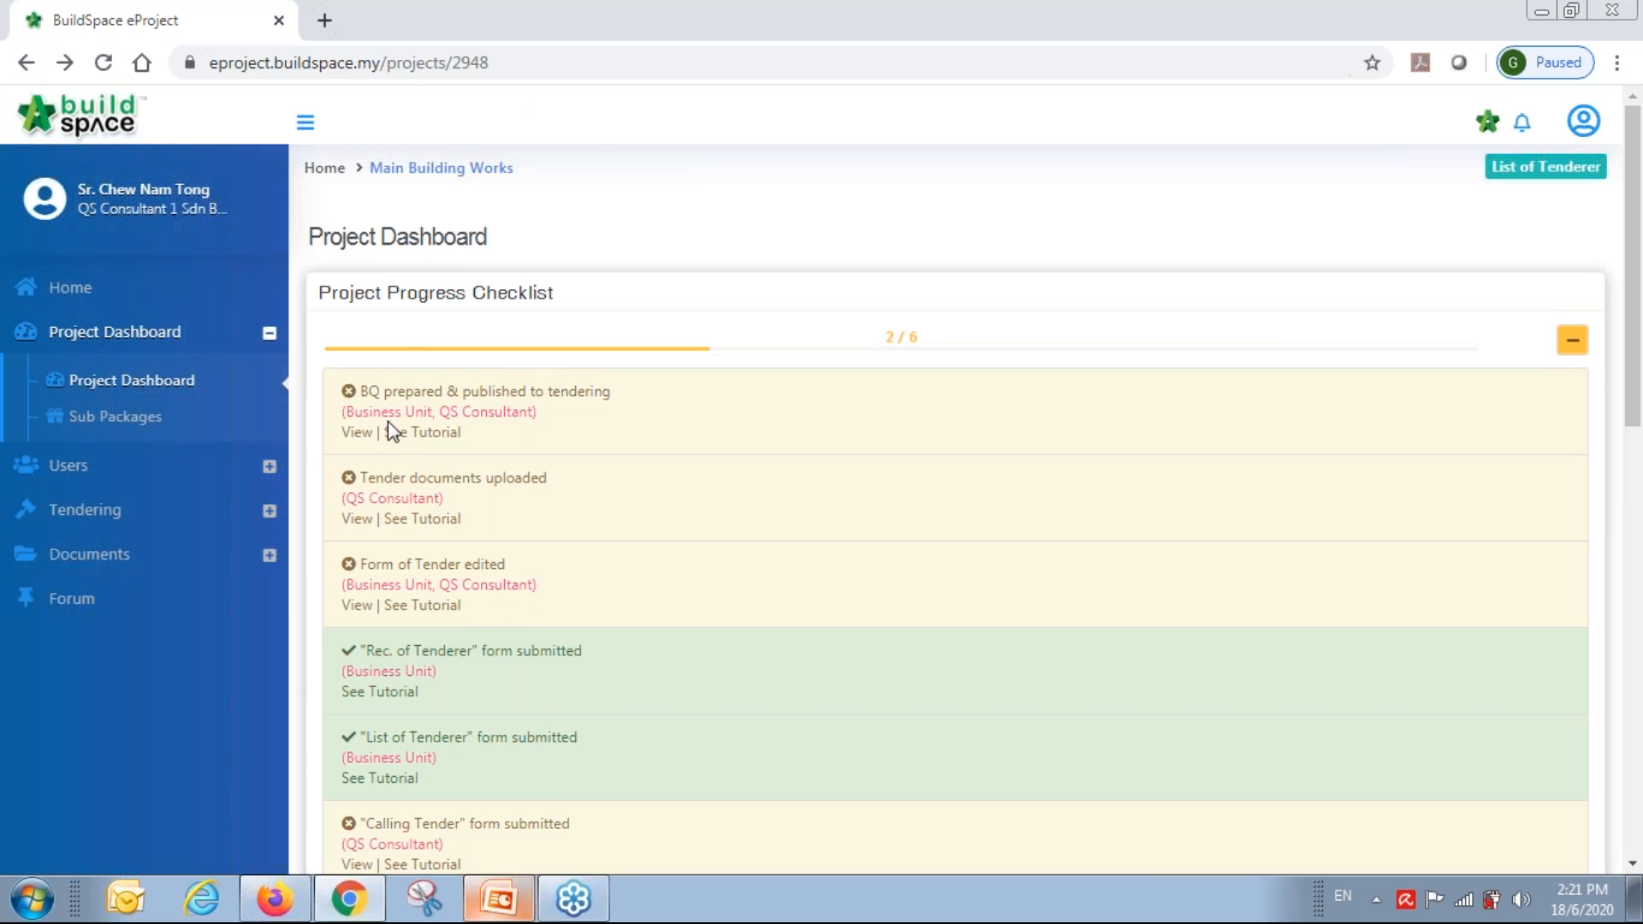
{"action": "left_click", "coordinate": [354, 432]}
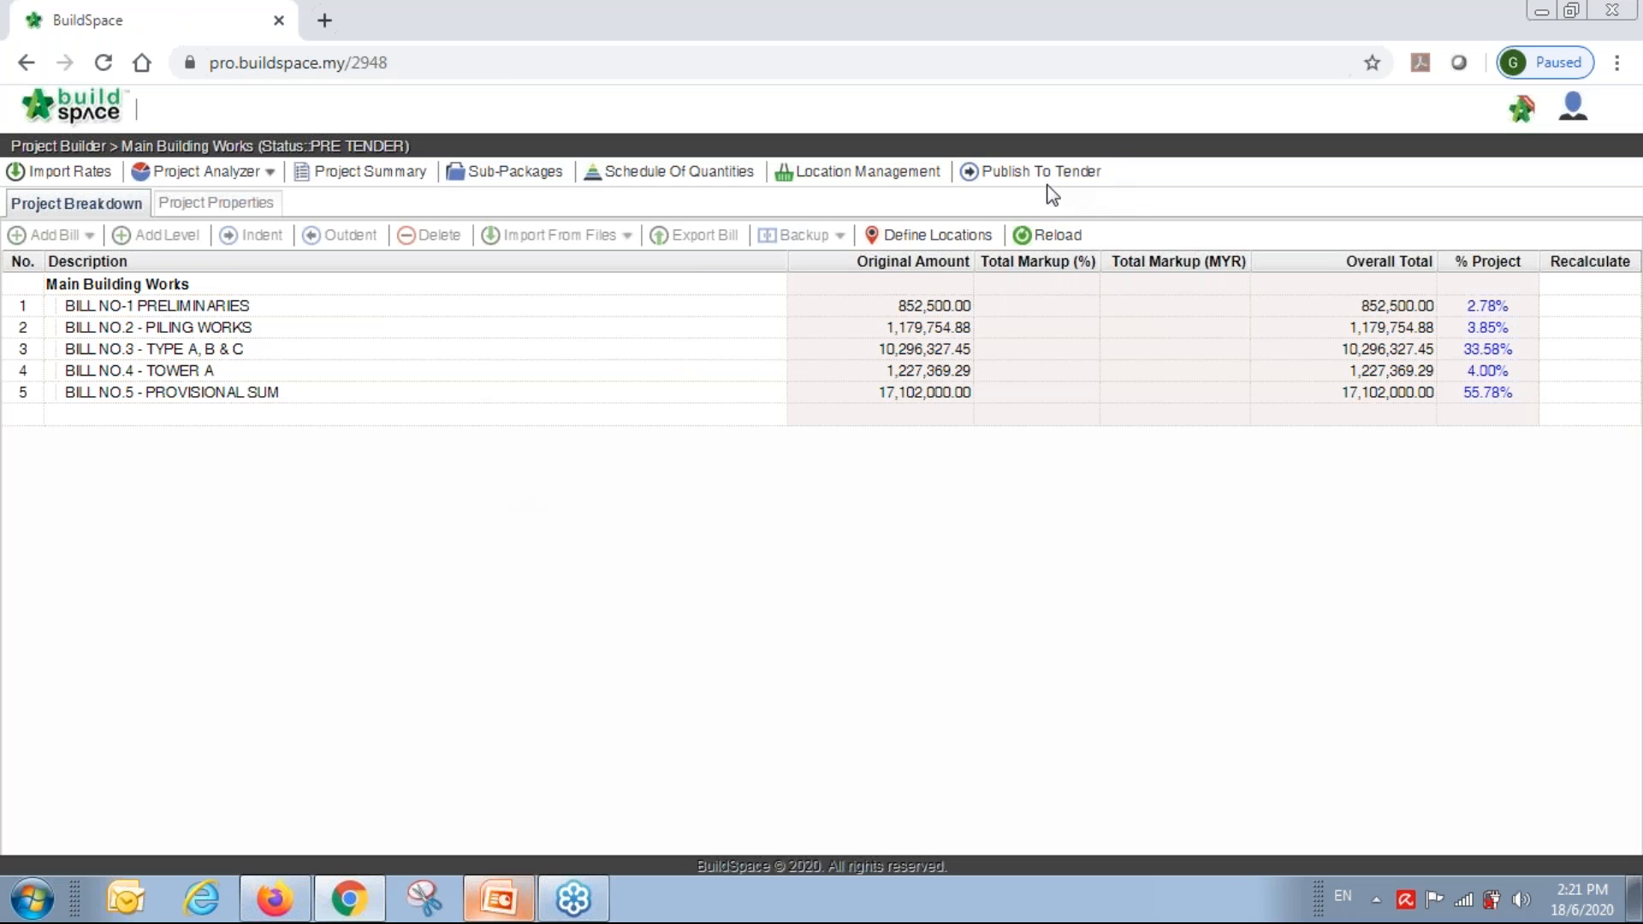
Publish Main Building Works to tender, confirm with Yes, and go back to the eProject dashboard.
{"action": "left_click", "coordinate": [1058, 174]}
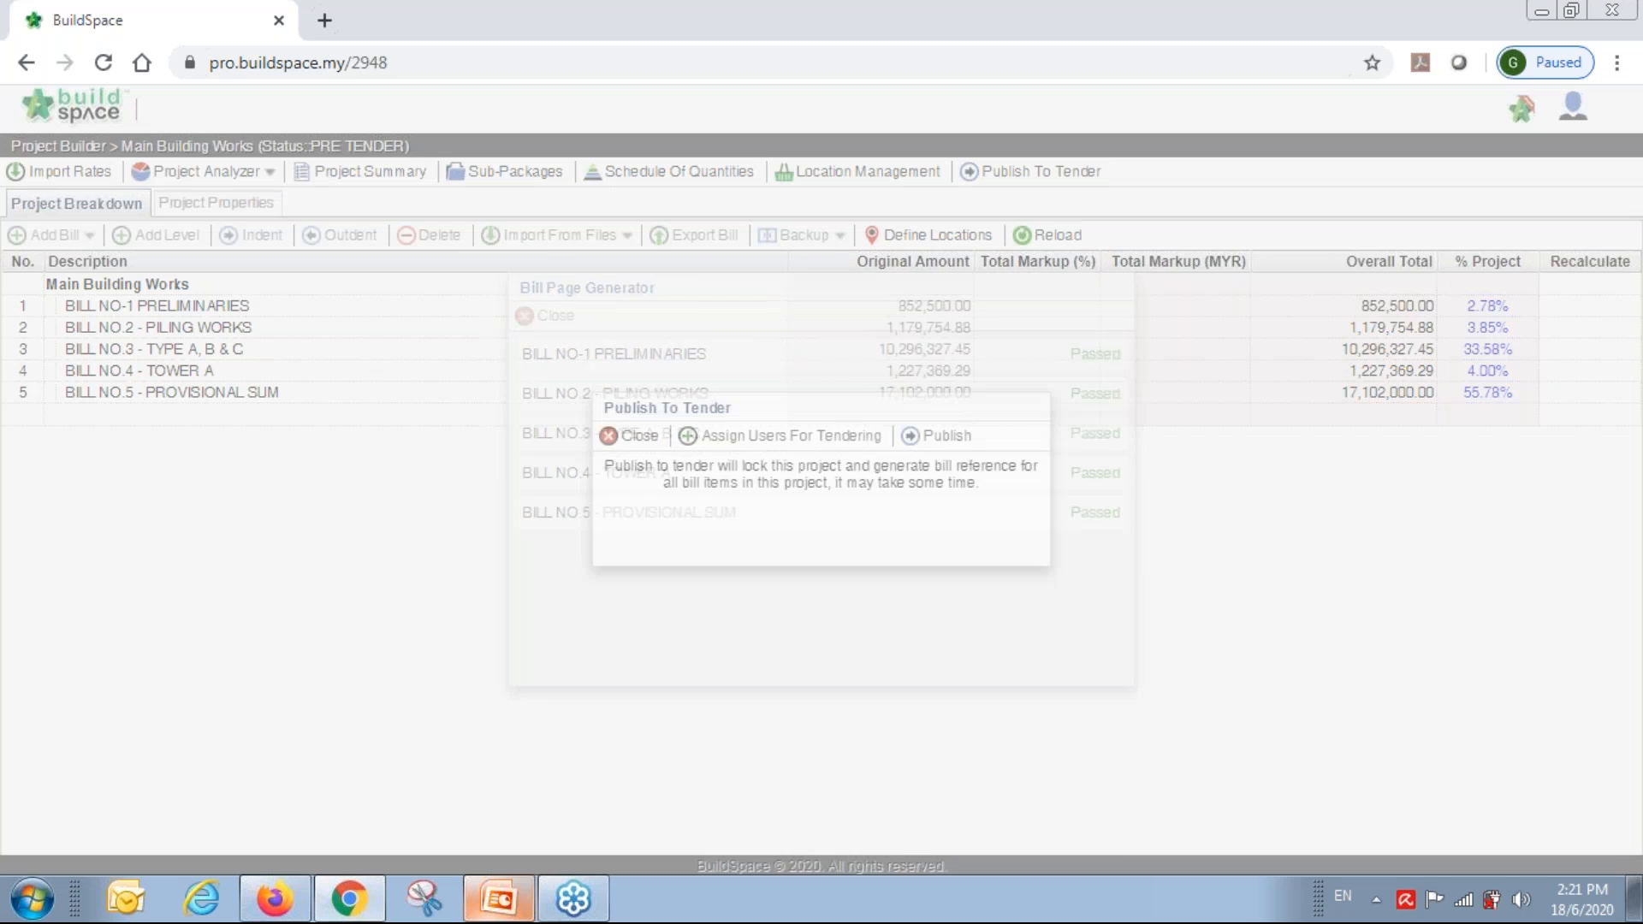
{"action": "left_click", "coordinate": [942, 438]}
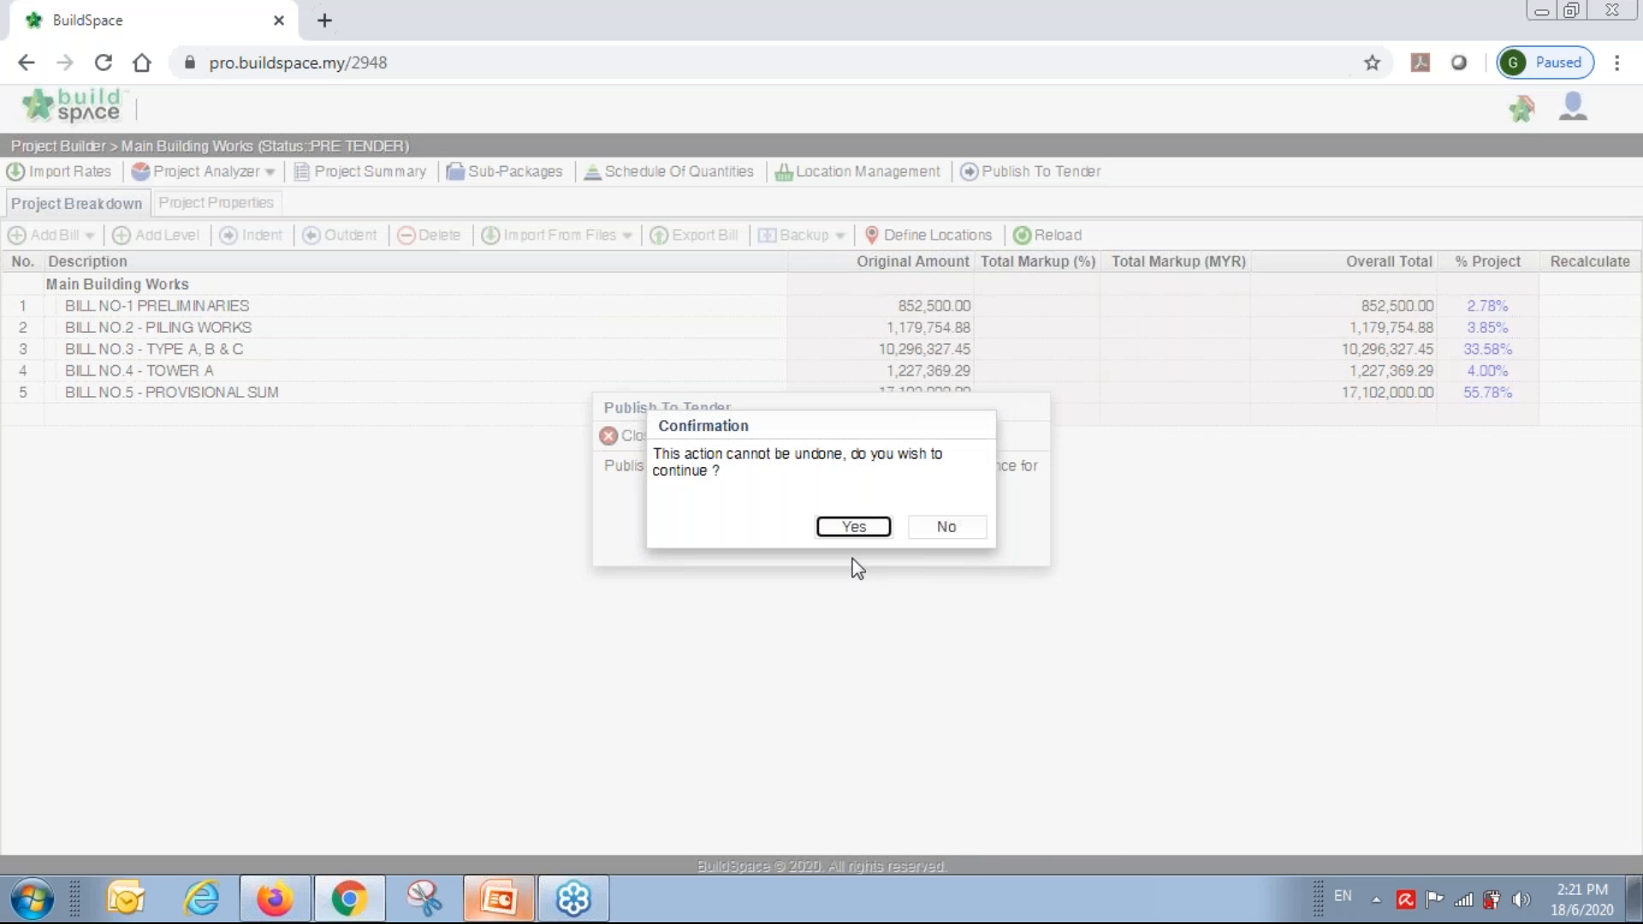
{"action": "left_click", "coordinate": [860, 528]}
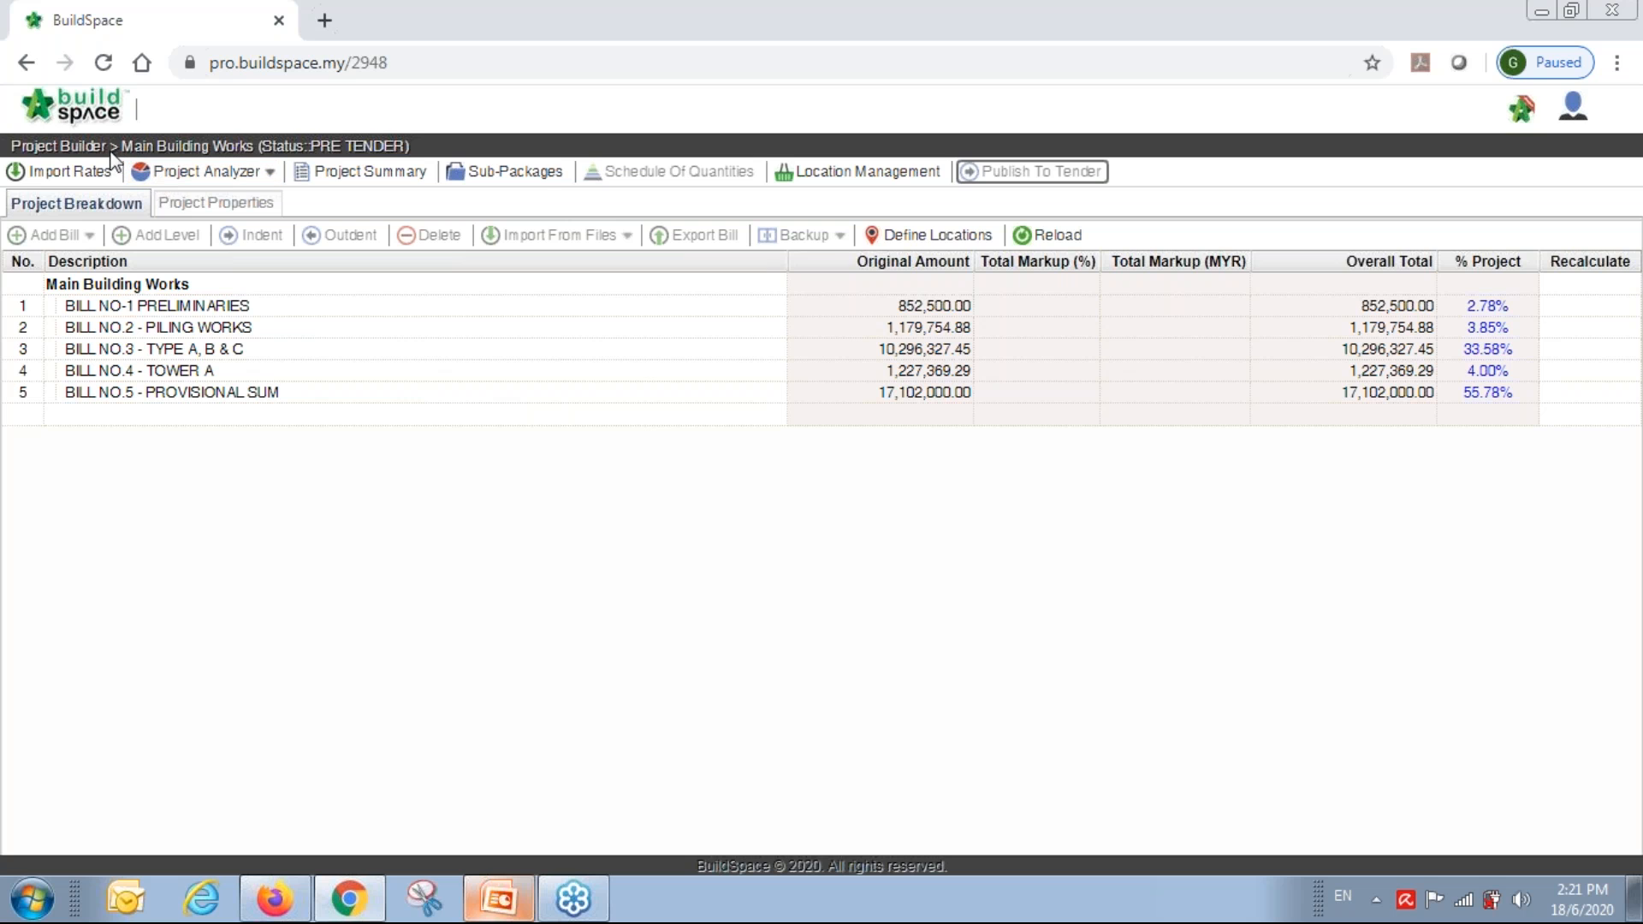
{"action": "left_click", "coordinate": [26, 62]}
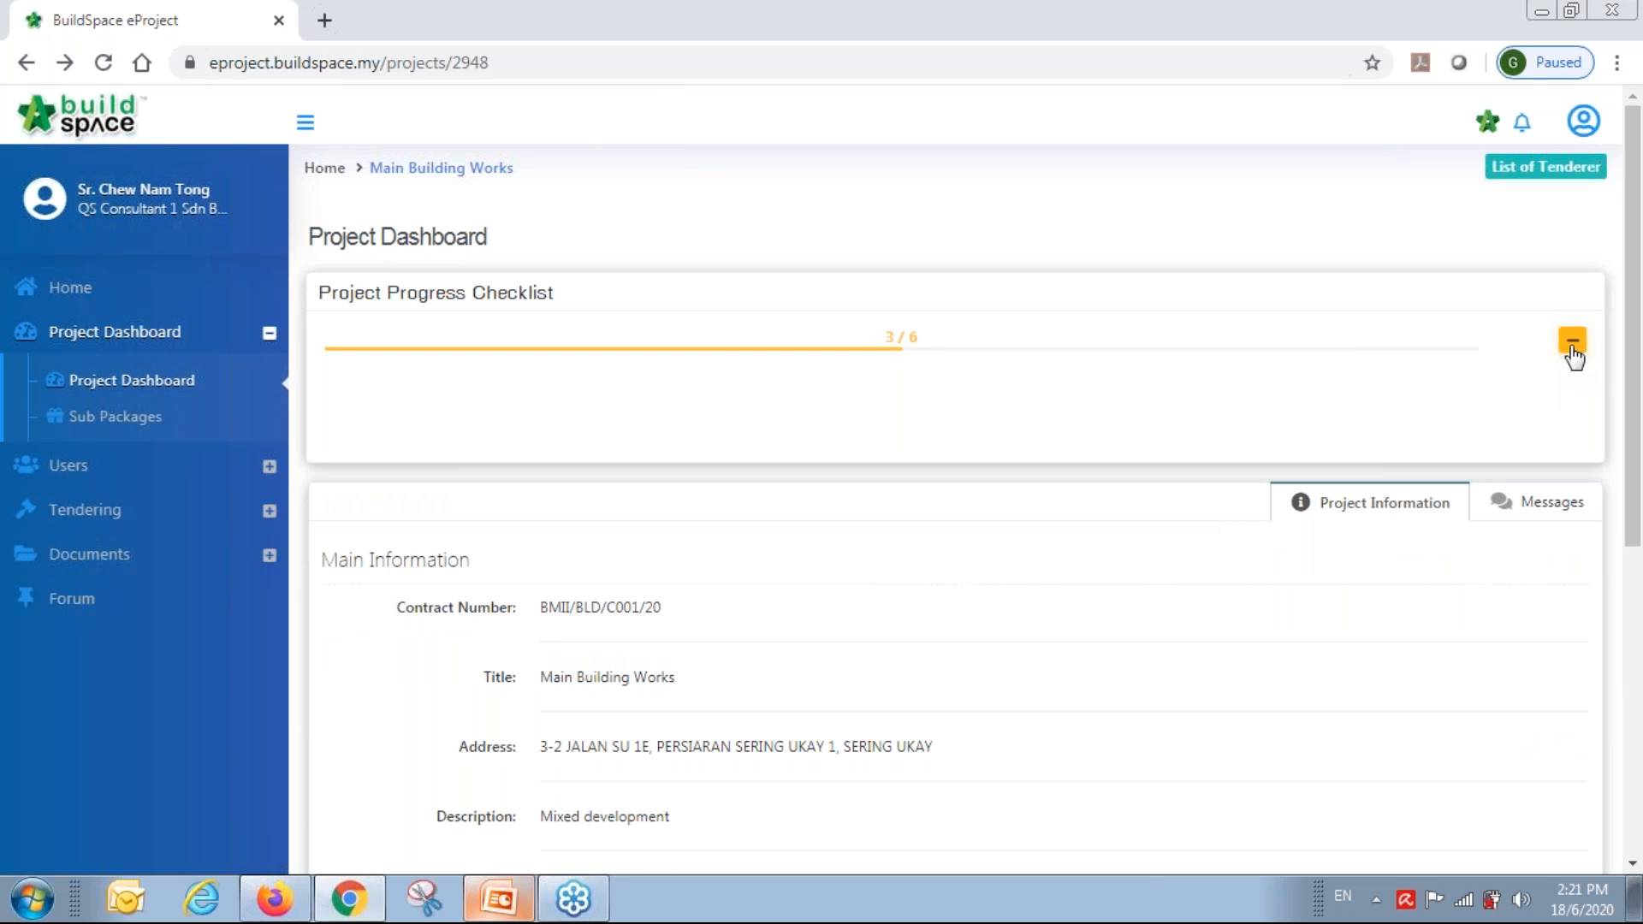
Open Tender Documents from the progress checklist and browse the folder tree down to DRAWINGS.
{"action": "left_click", "coordinate": [1572, 349]}
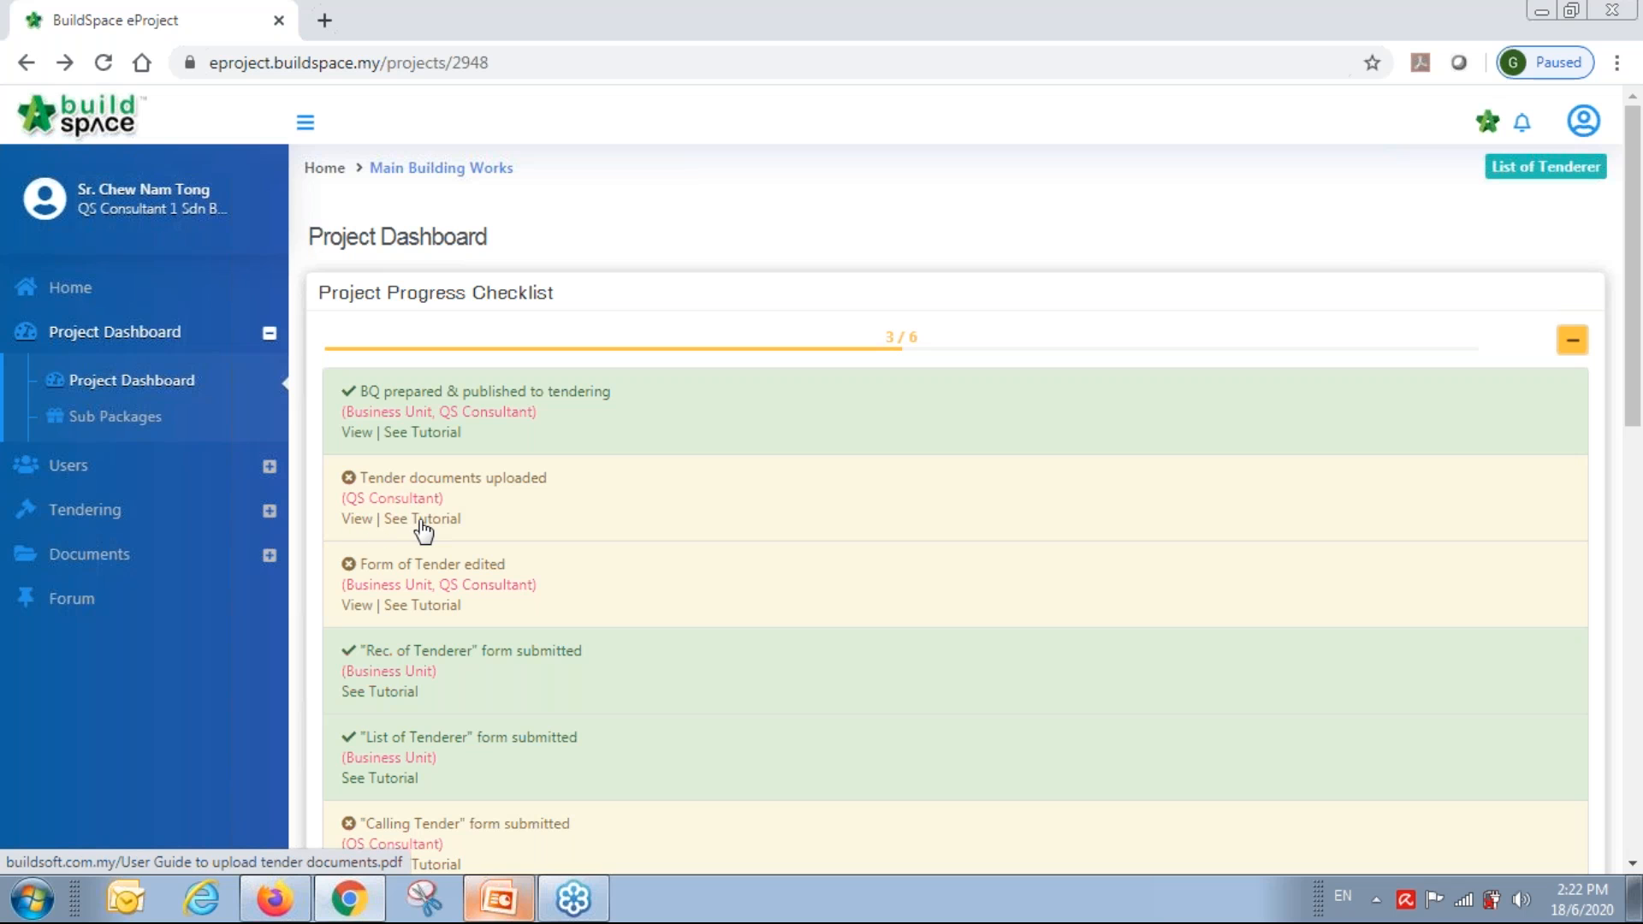
{"action": "left_click", "coordinate": [358, 521]}
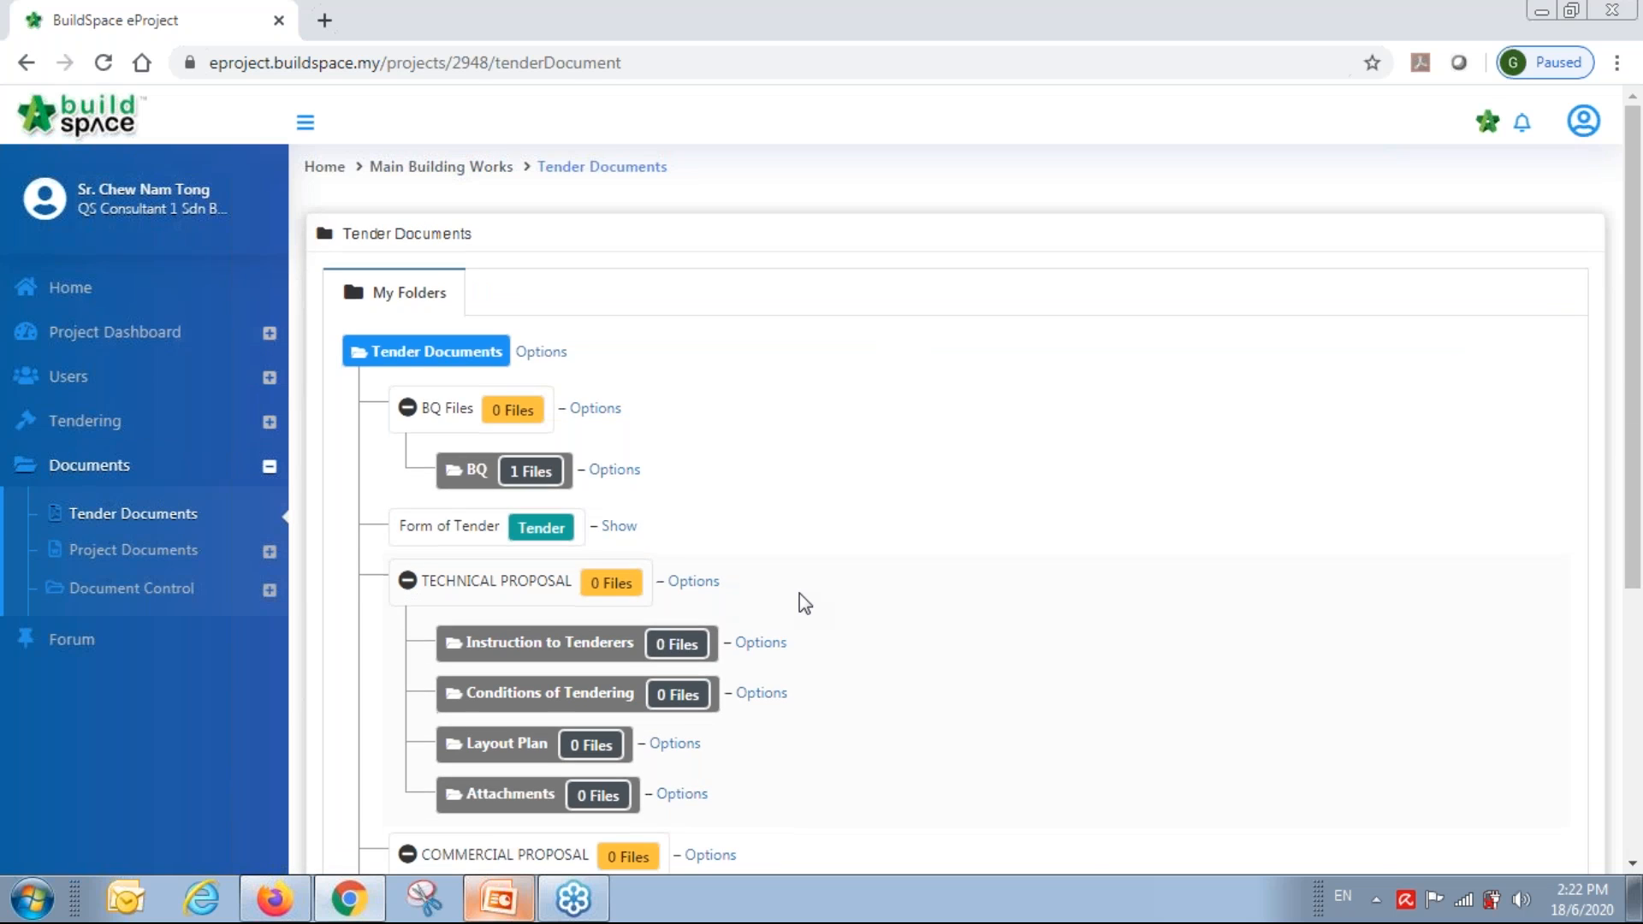
{"action": "scroll", "coordinate": [799, 595], "scroll_direction": "down", "scroll_amount": 5}
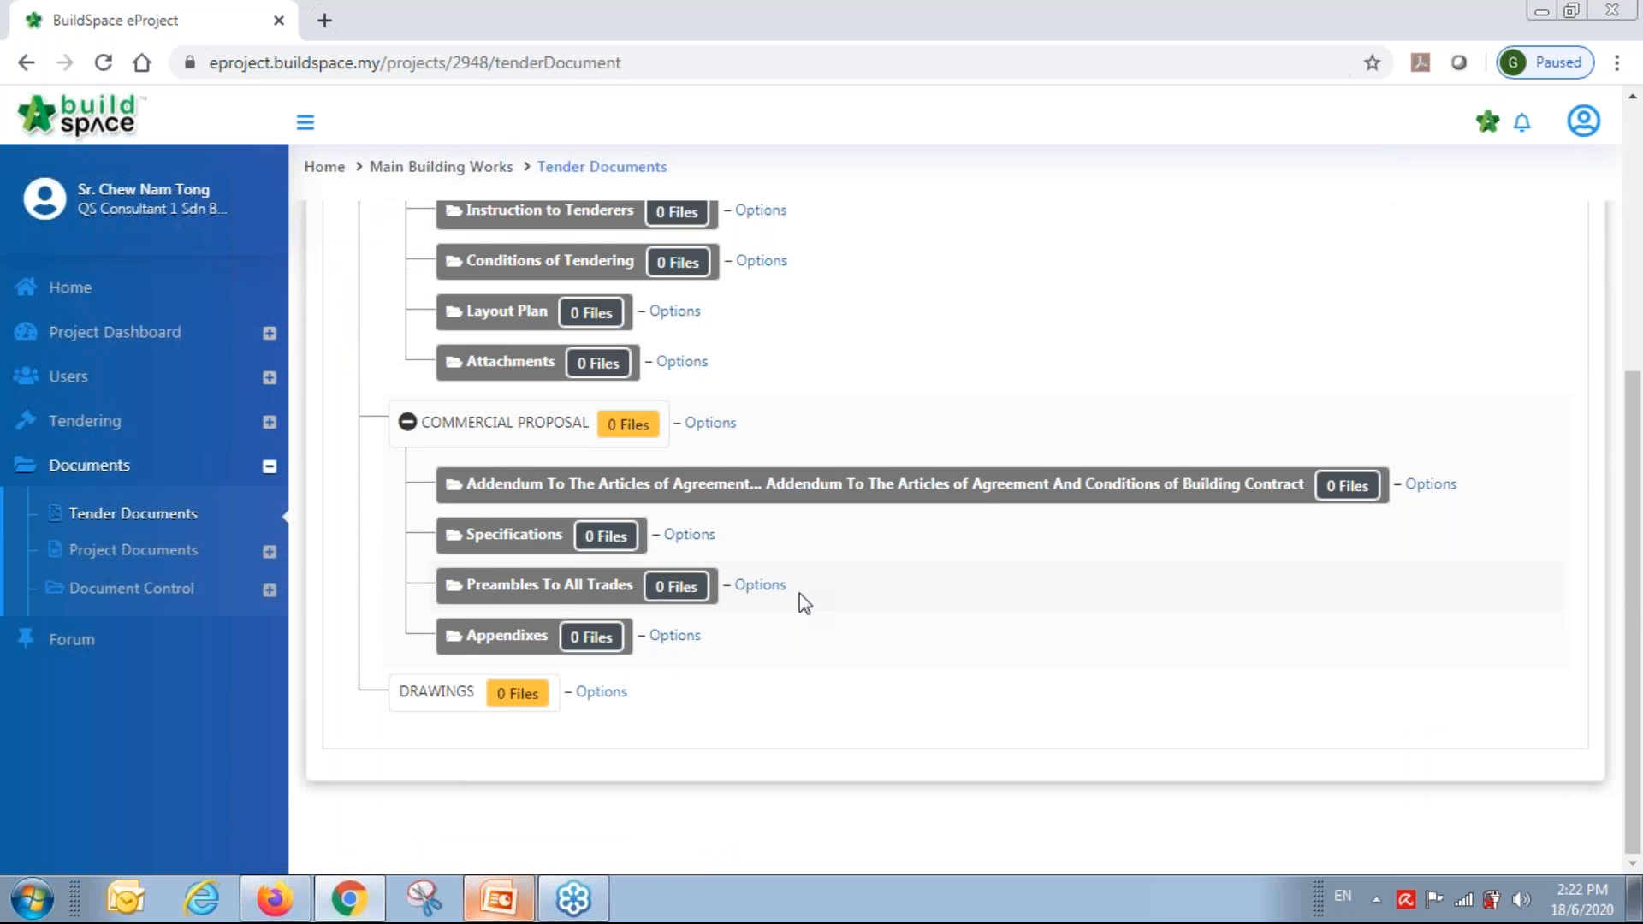
{"action": "scroll", "coordinate": [799, 593], "scroll_direction": "up", "scroll_amount": 4}
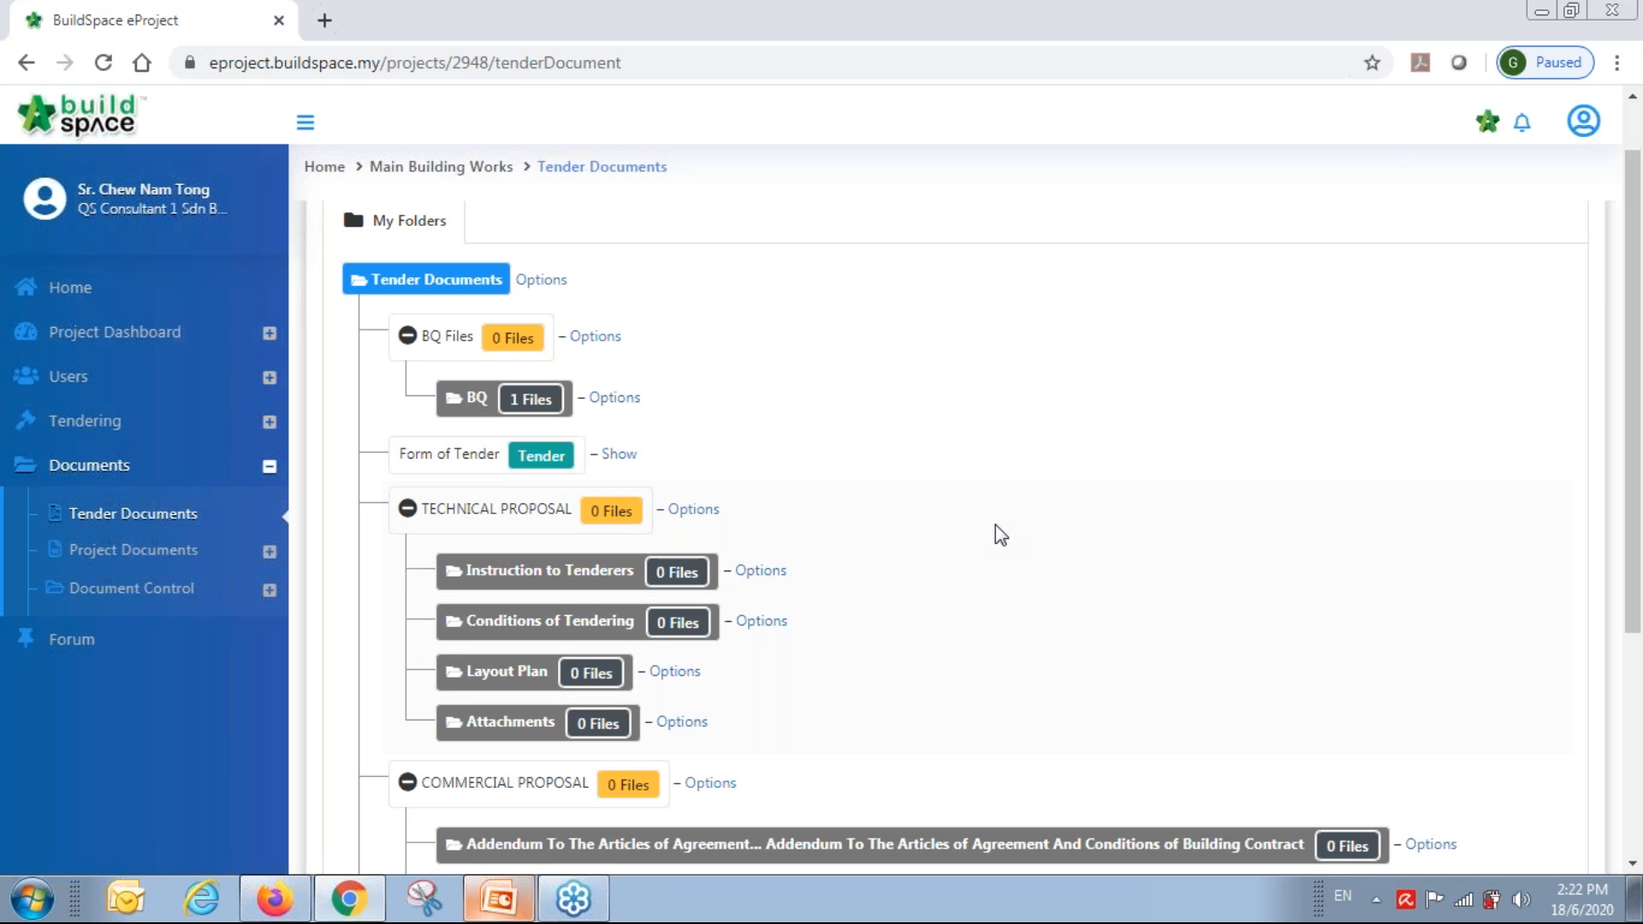
{"action": "scroll", "coordinate": [995, 529], "scroll_direction": "down", "scroll_amount": 3}
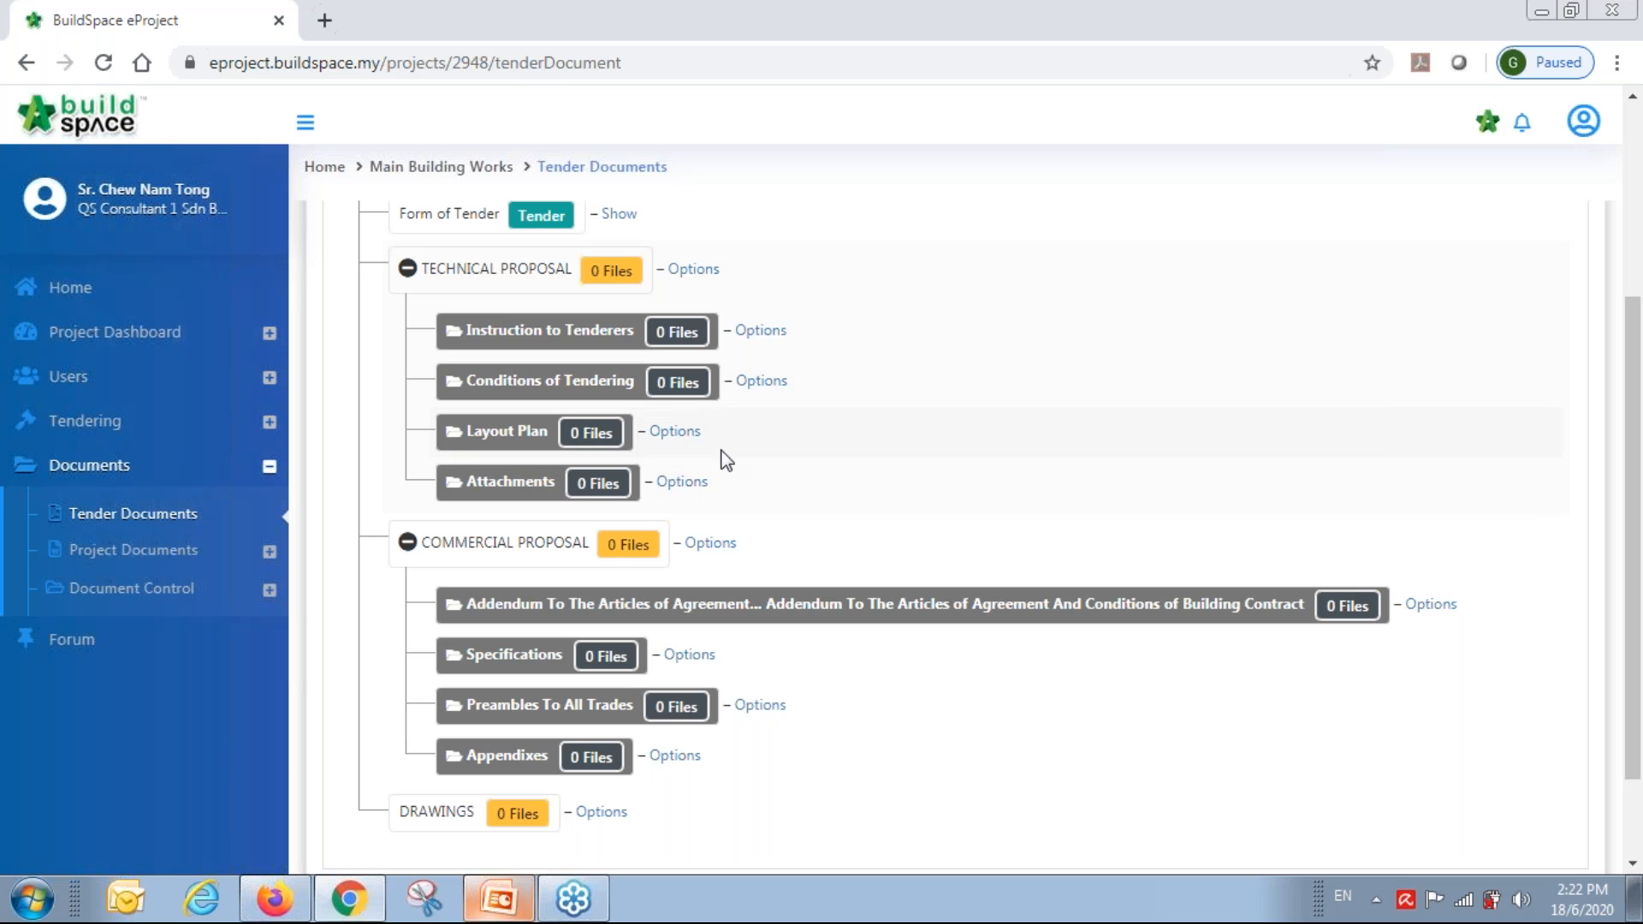
{"action": "scroll", "coordinate": [726, 448], "scroll_direction": "down", "scroll_amount": 2}
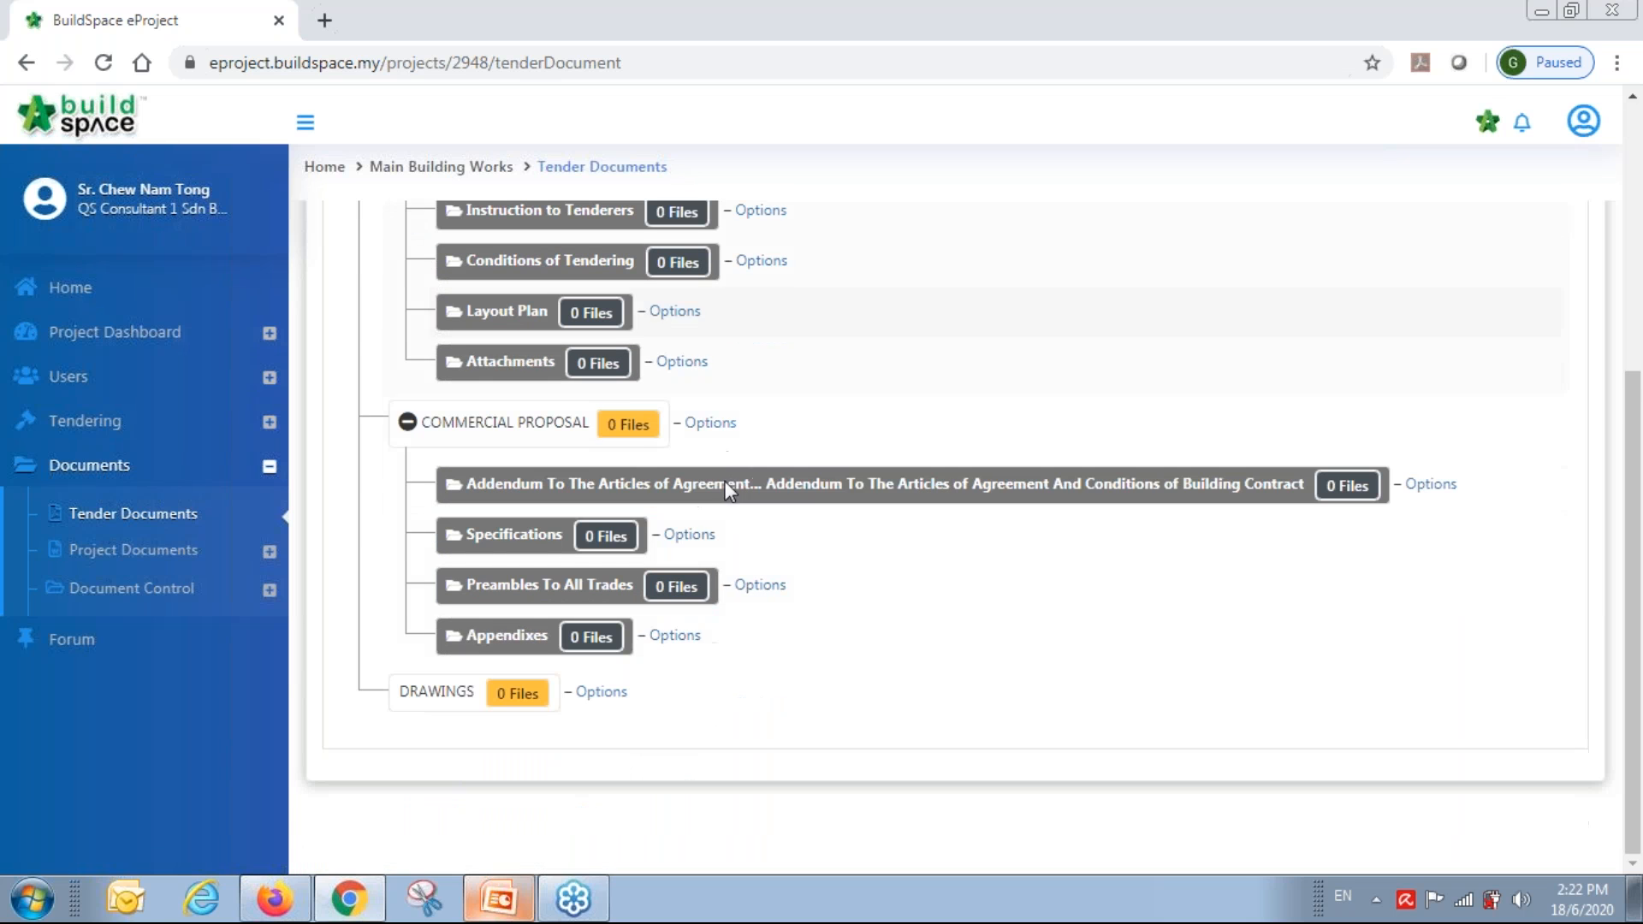
Upload Drawing 1.pdf through Drawing 4.pdf from the PDF Drawings folder into the DRAWINGS folder.
{"action": "left_click", "coordinate": [599, 692]}
{"action": "left_click", "coordinate": [672, 647]}
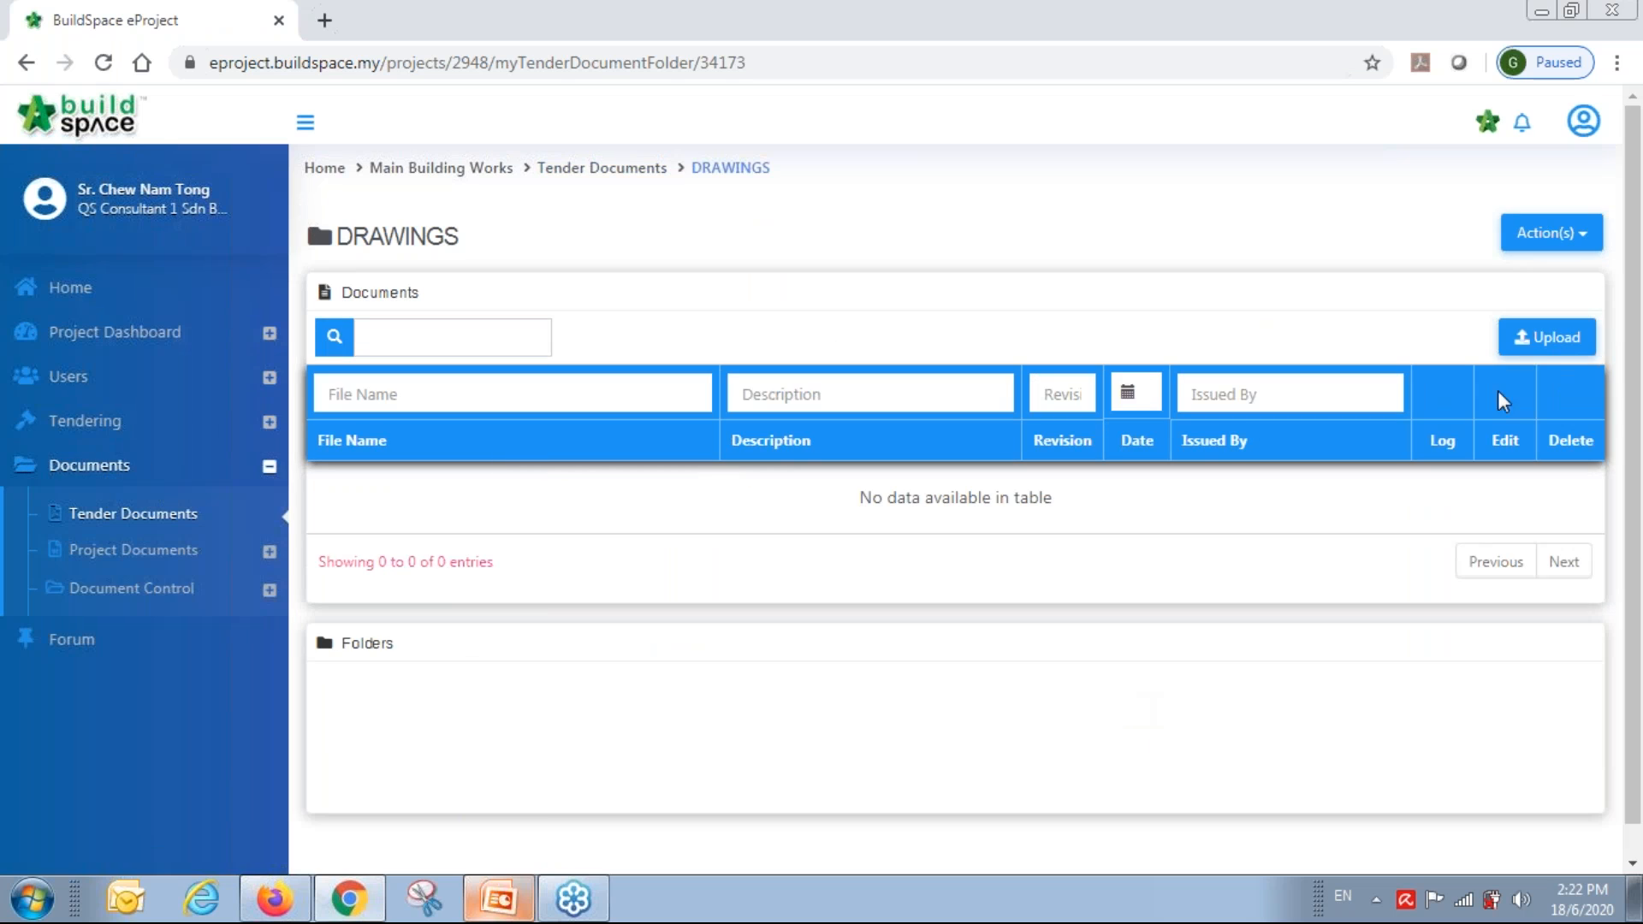
{"action": "left_click", "coordinate": [1548, 337]}
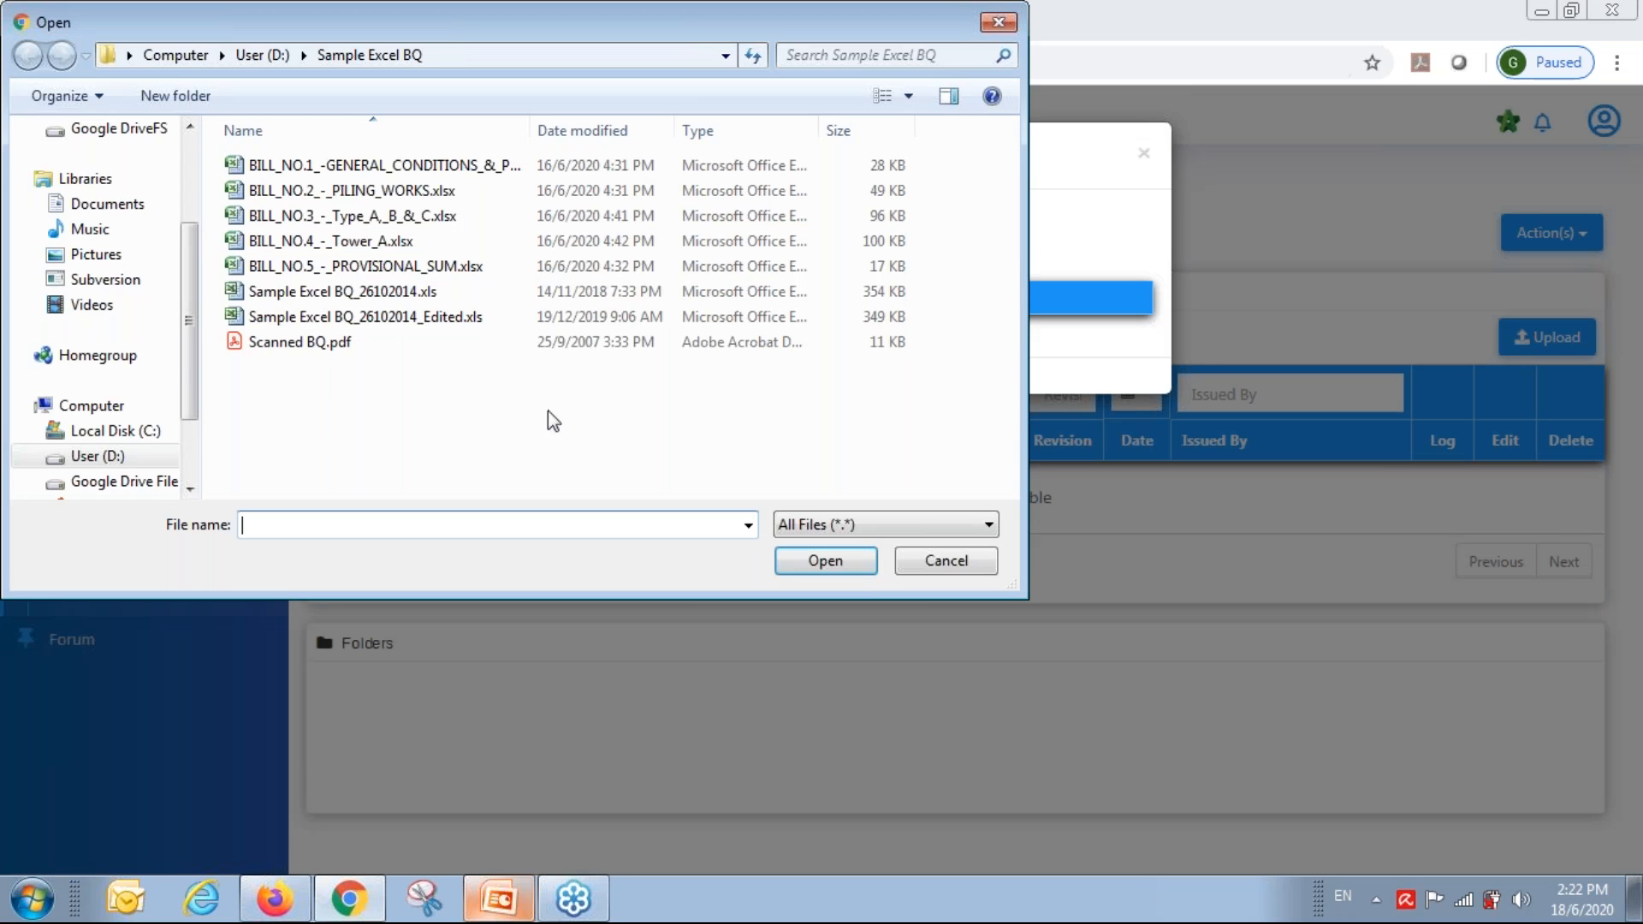
{"action": "left_click", "coordinate": [257, 54]}
{"action": "double_click", "coordinate": [322, 190]}
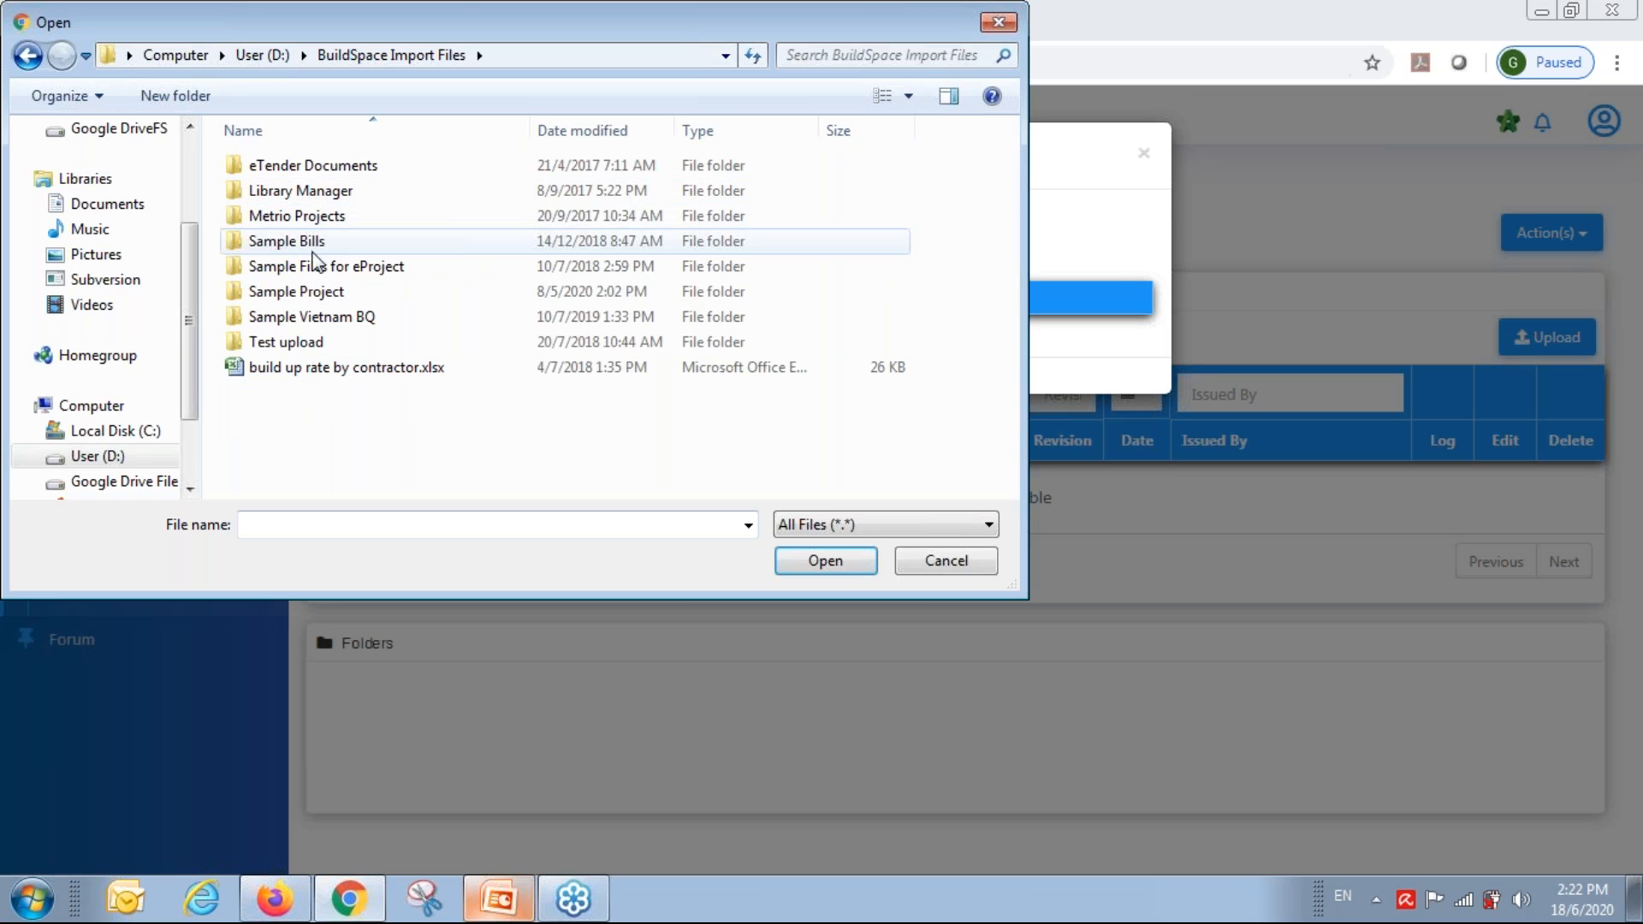
{"action": "double_click", "coordinate": [318, 267]}
{"action": "double_click", "coordinate": [295, 191]}
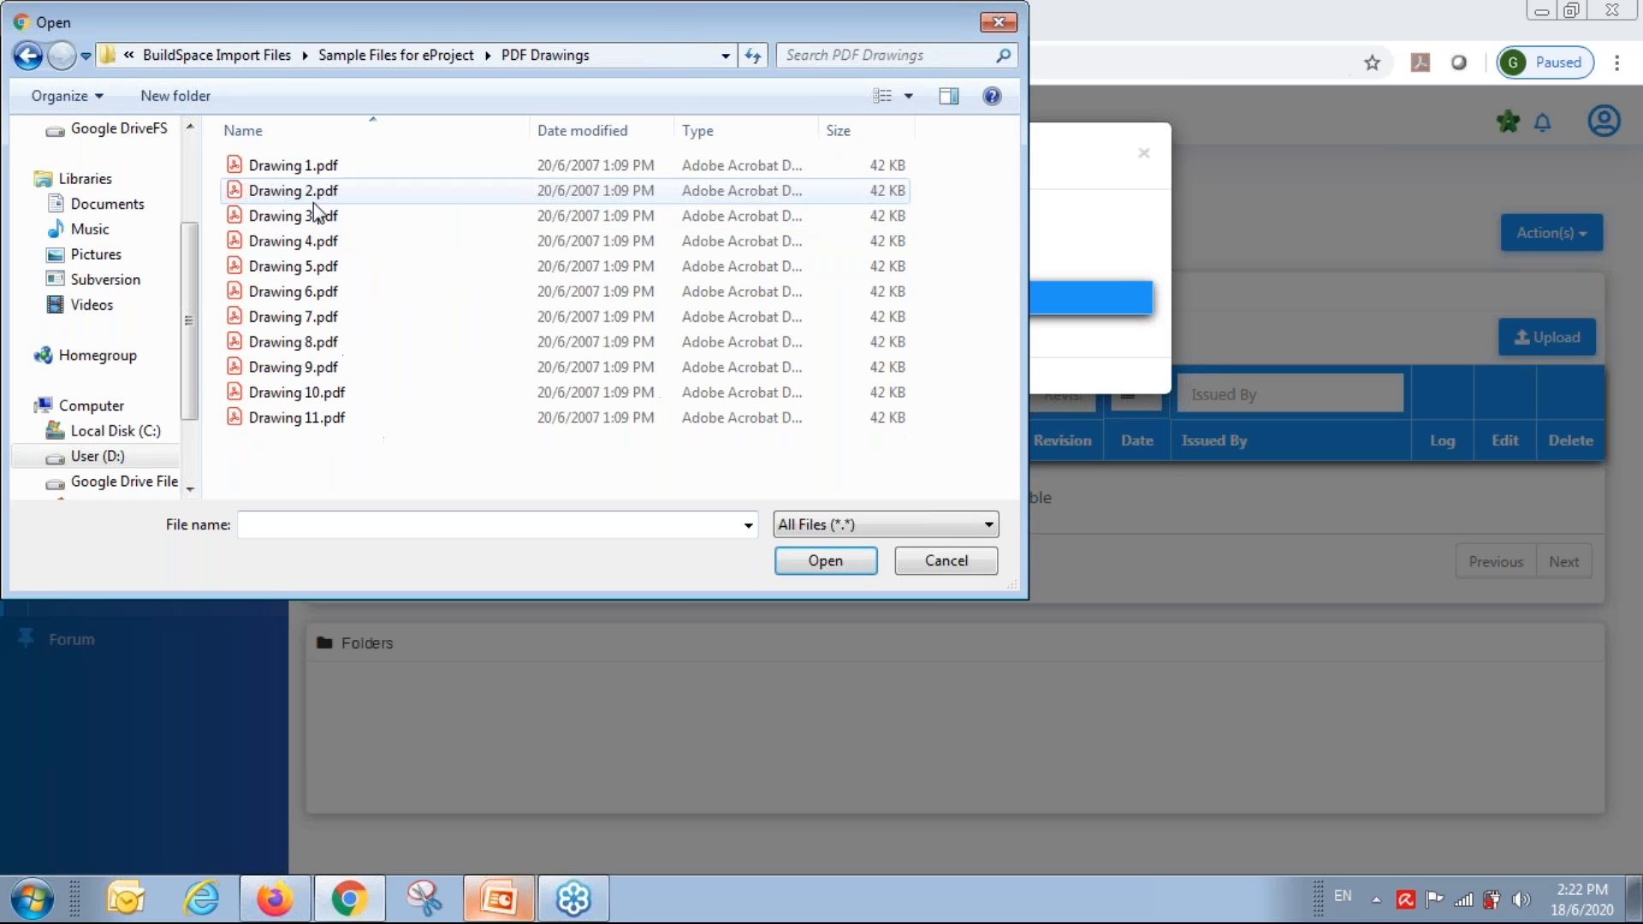
{"action": "left_click", "coordinate": [267, 168]}
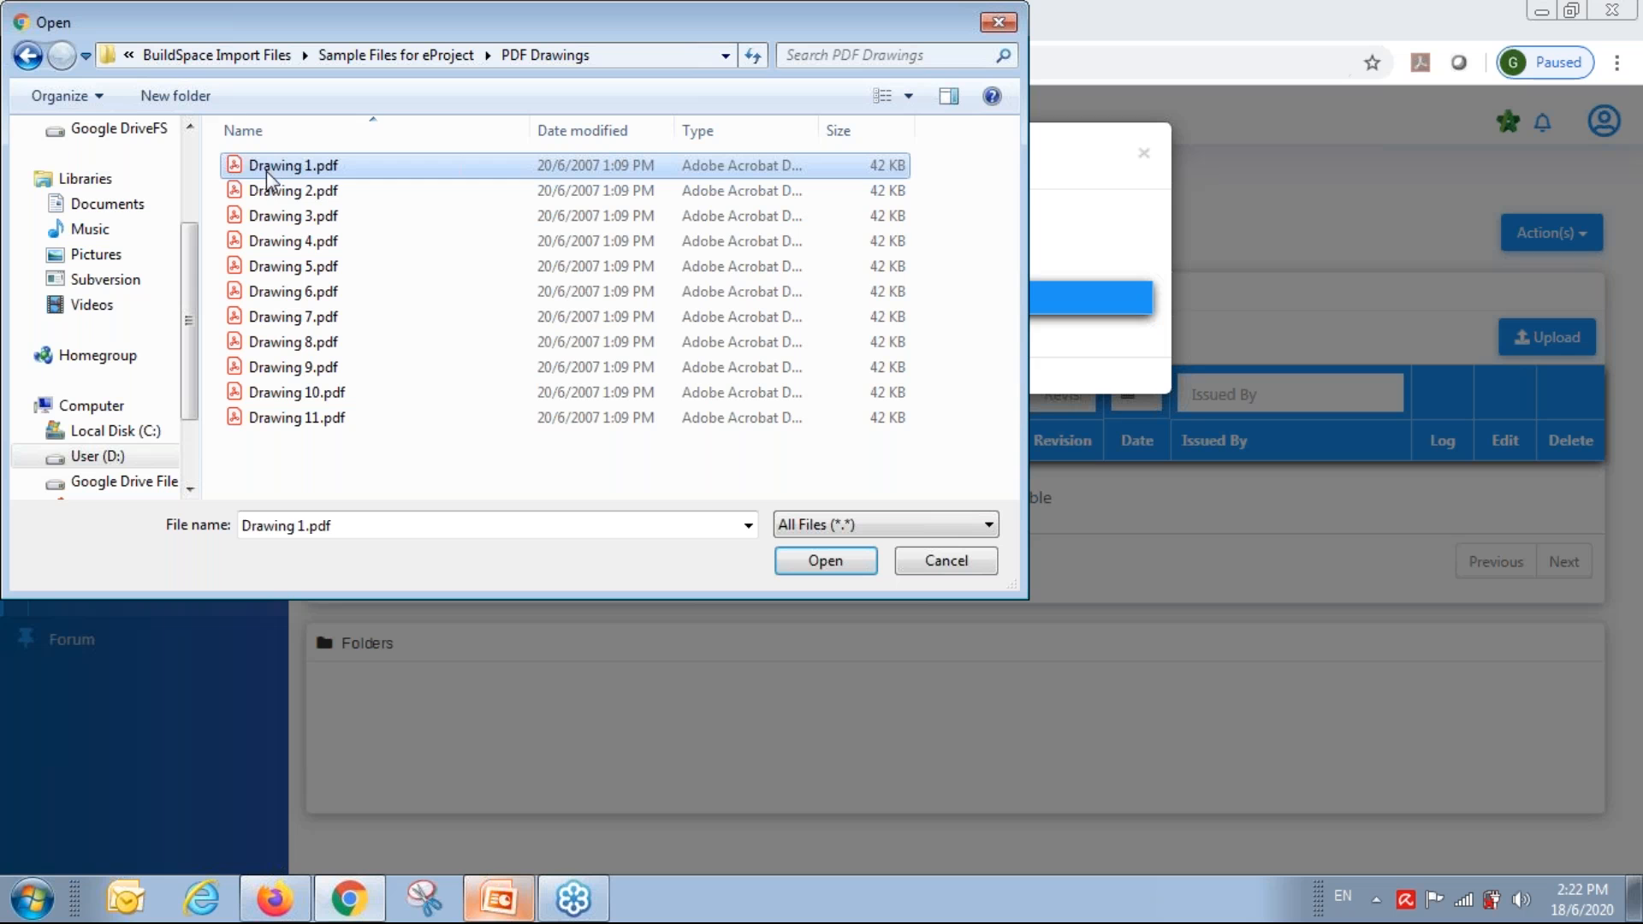
{"action": "left_click", "coordinate": [275, 251], "text": "shift"}
{"action": "left_click", "coordinate": [800, 567]}
{"action": "left_click", "coordinate": [658, 226]}
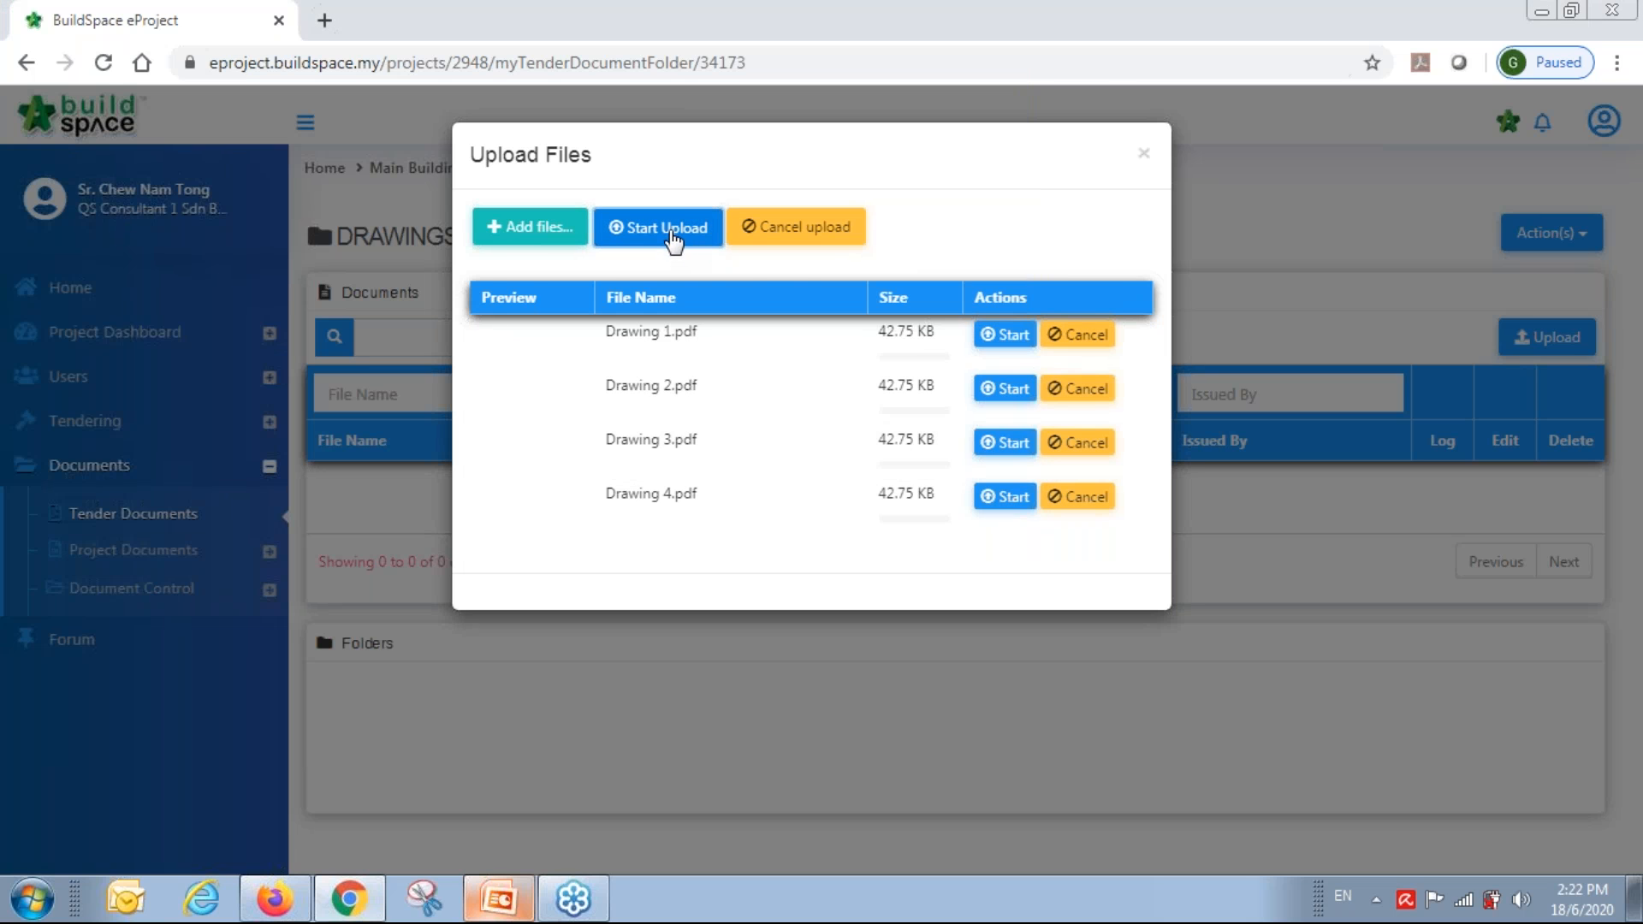
{"action": "left_click", "coordinate": [1145, 156]}
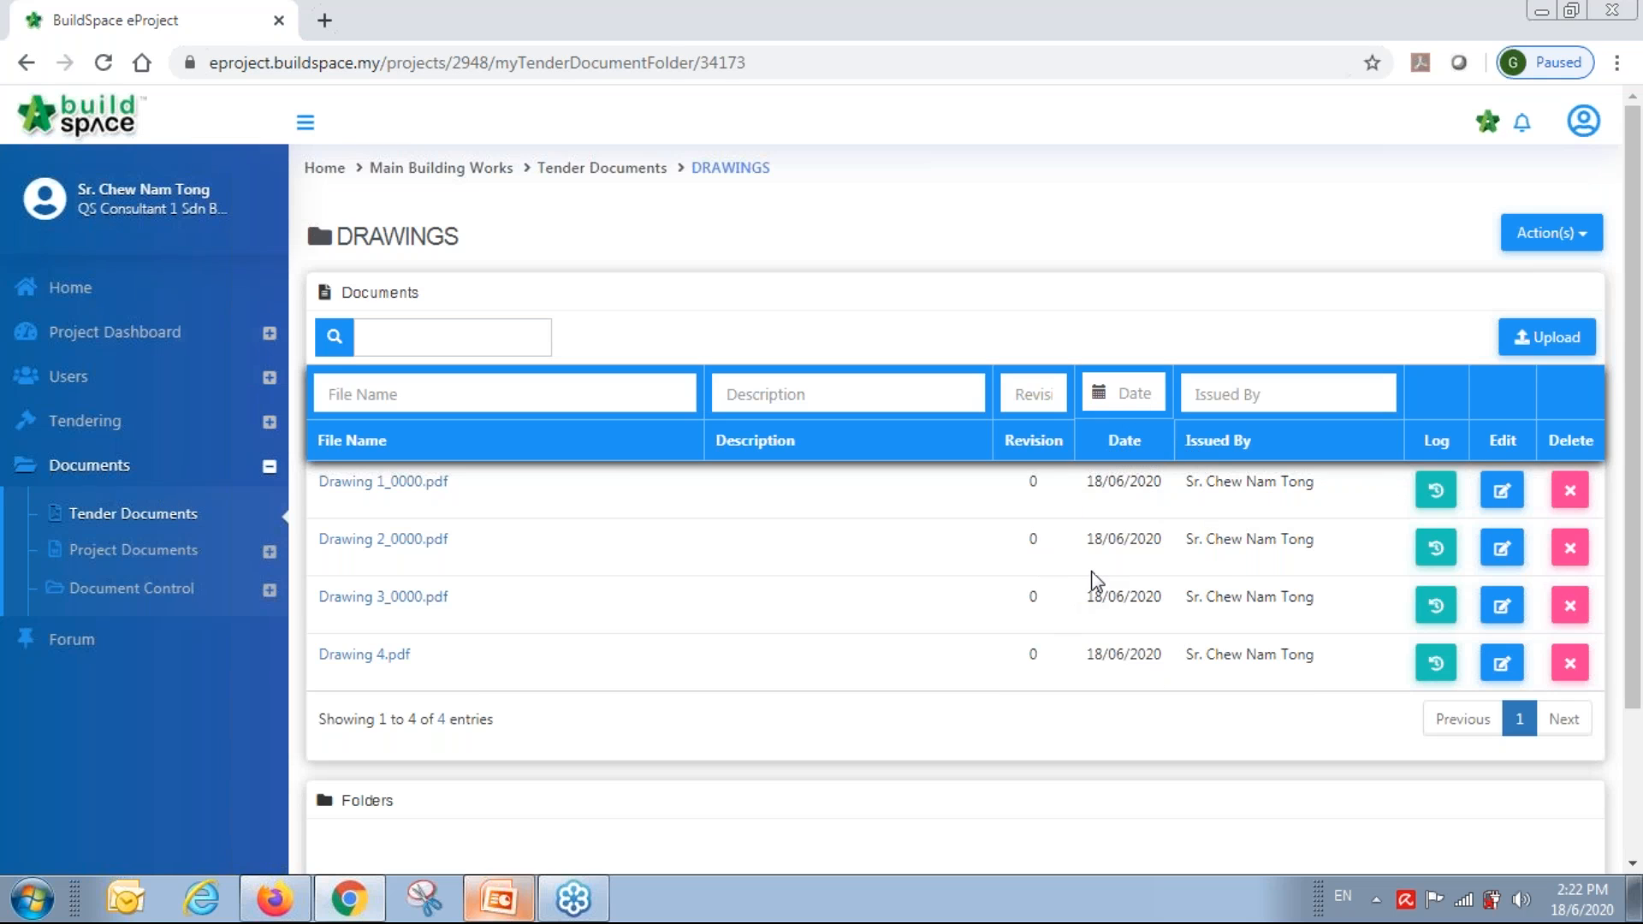
Check Drawing 1's empty download log, then return to the Main Building Works dashboard.
{"action": "left_click", "coordinate": [1441, 498]}
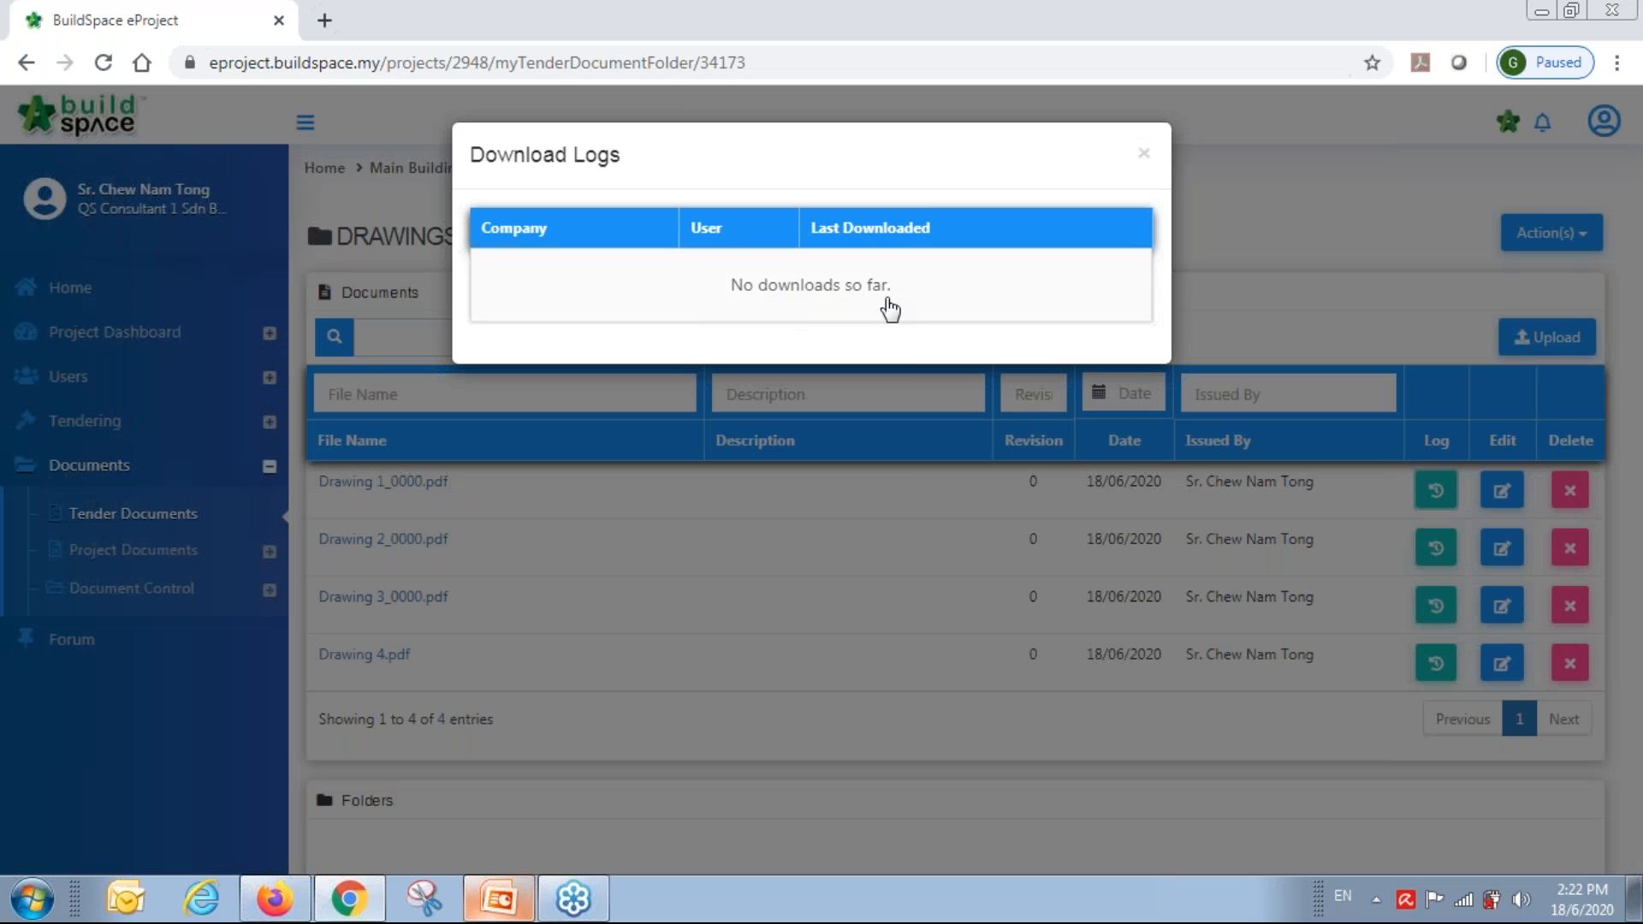
{"action": "left_click", "coordinate": [1147, 159]}
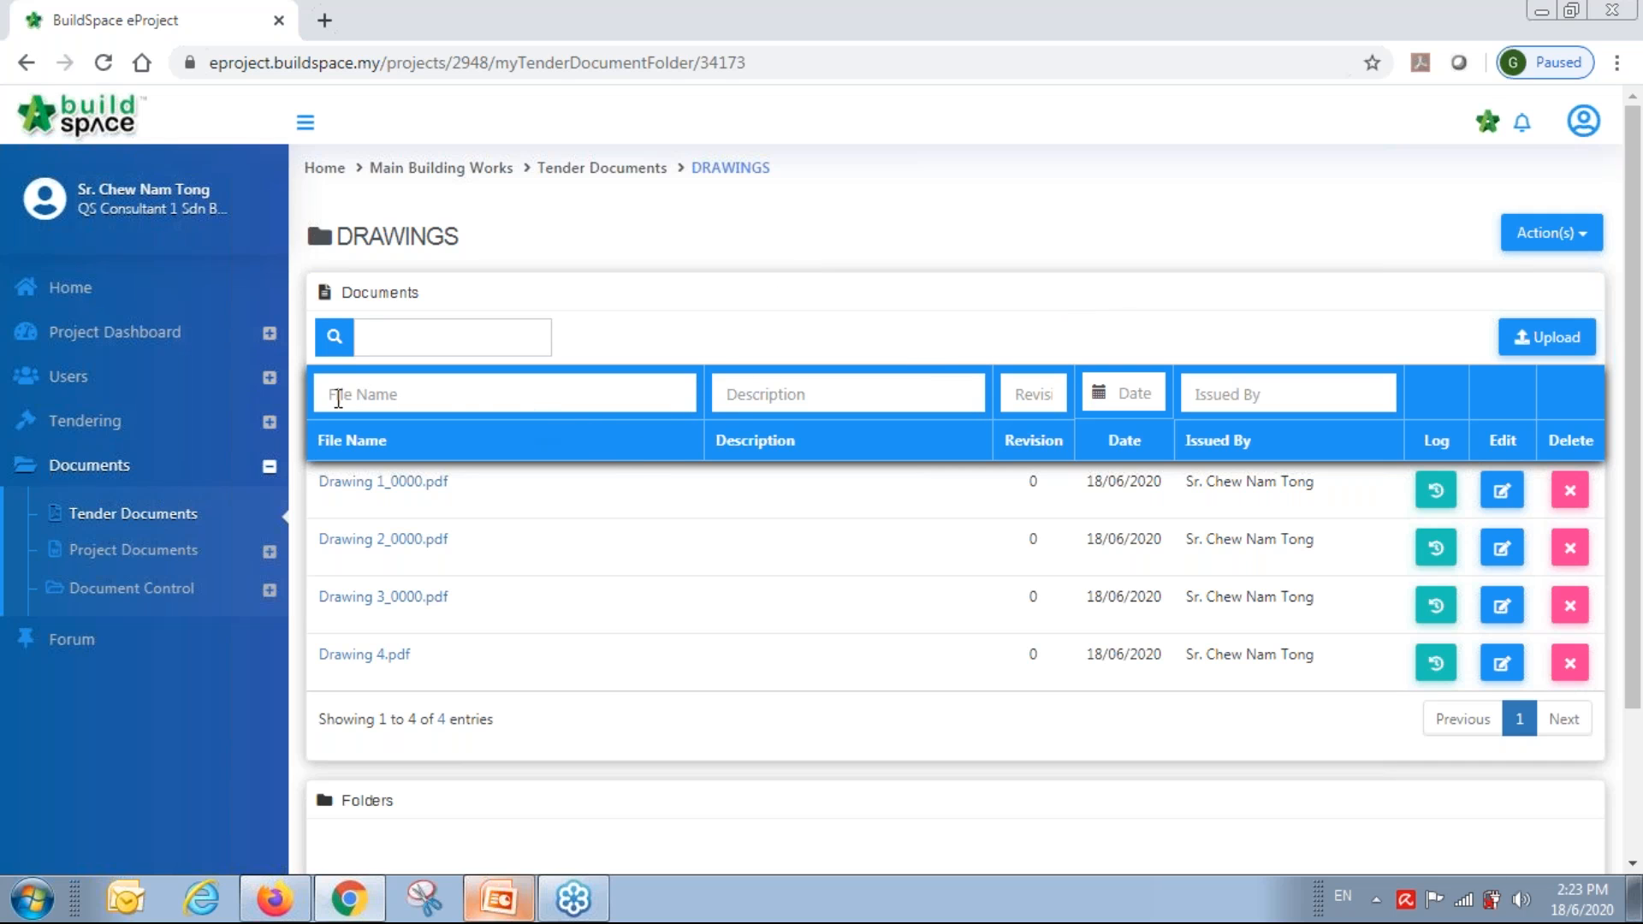
{"action": "left_click", "coordinate": [450, 171]}
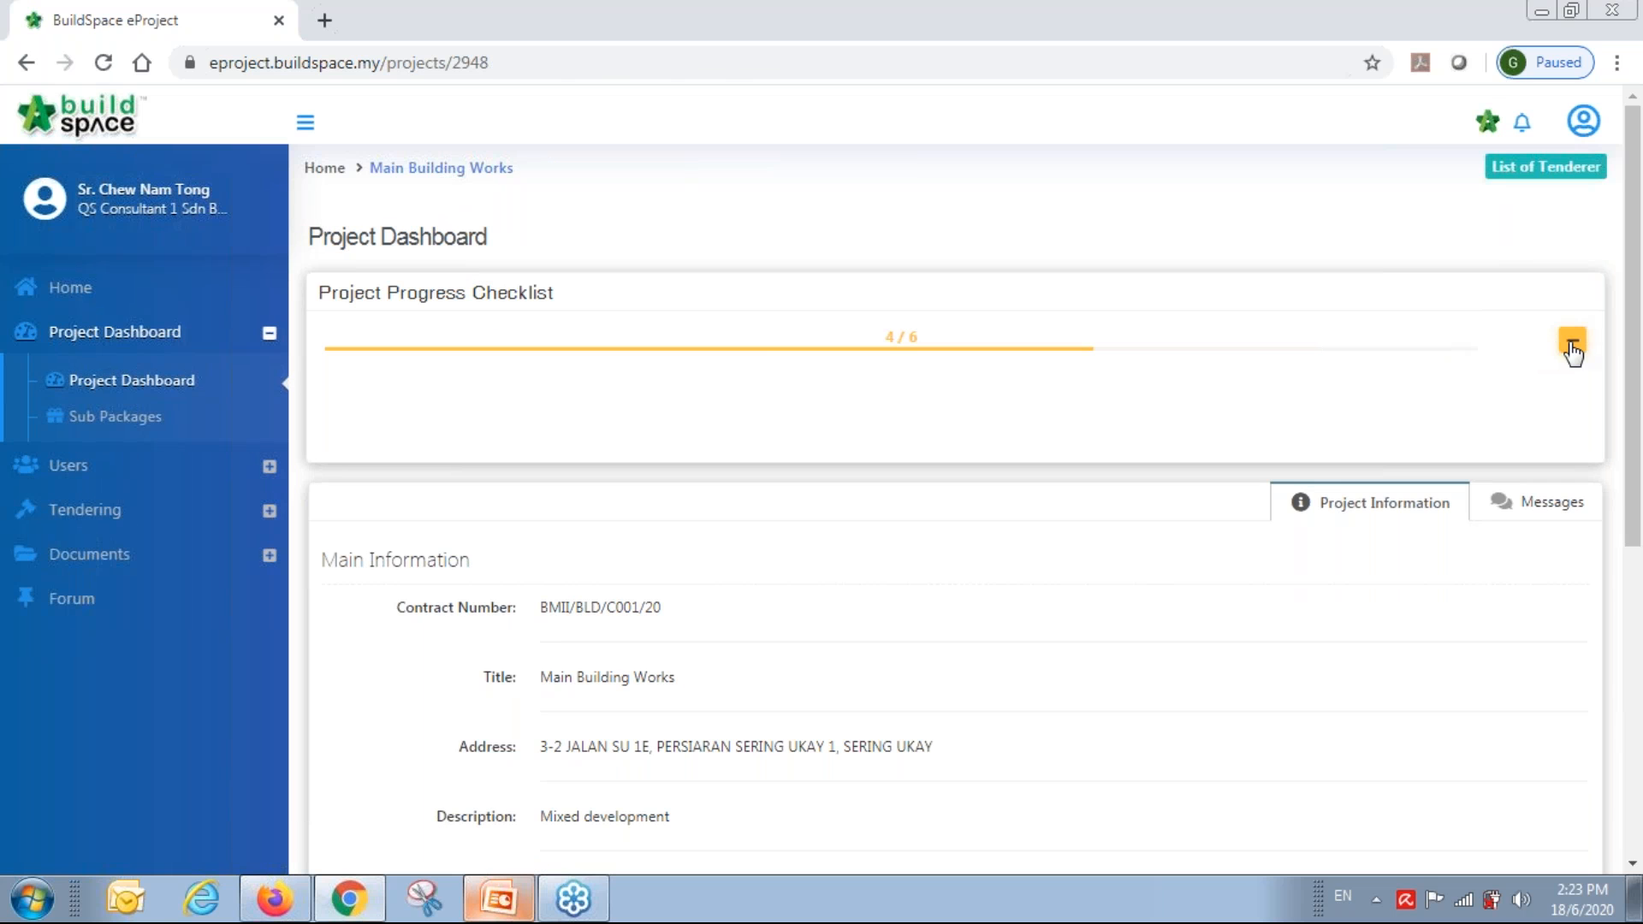
Edit the Form of Tender clauses, adding then deleting an empty clause after clause 3, and save.
{"action": "left_click", "coordinate": [1573, 345]}
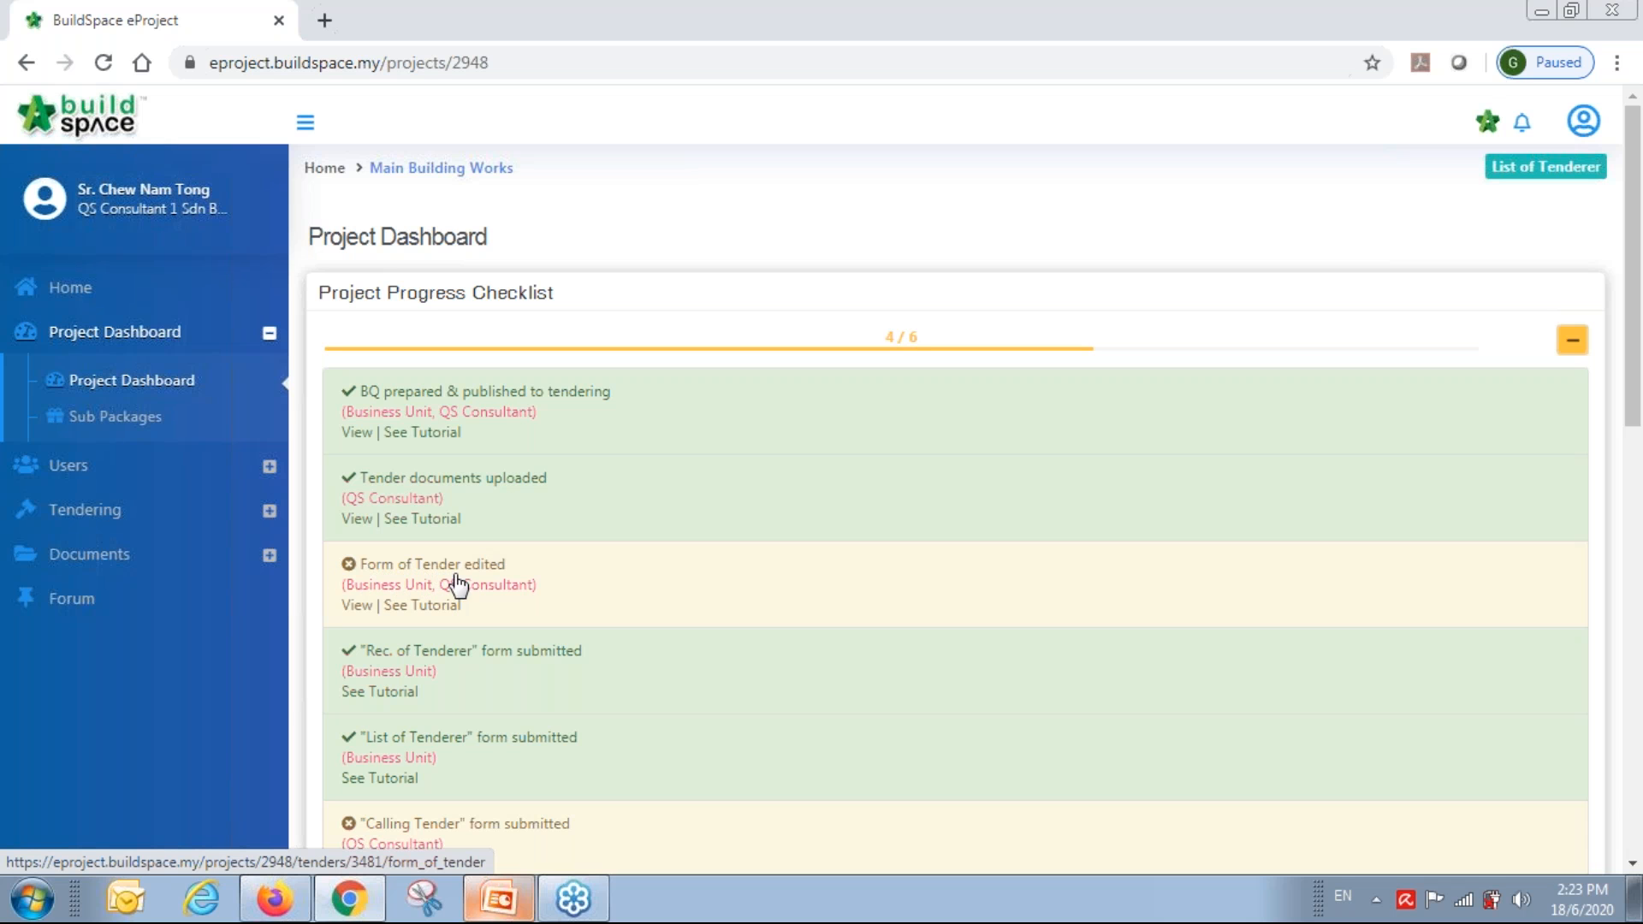
{"action": "left_click", "coordinate": [362, 606]}
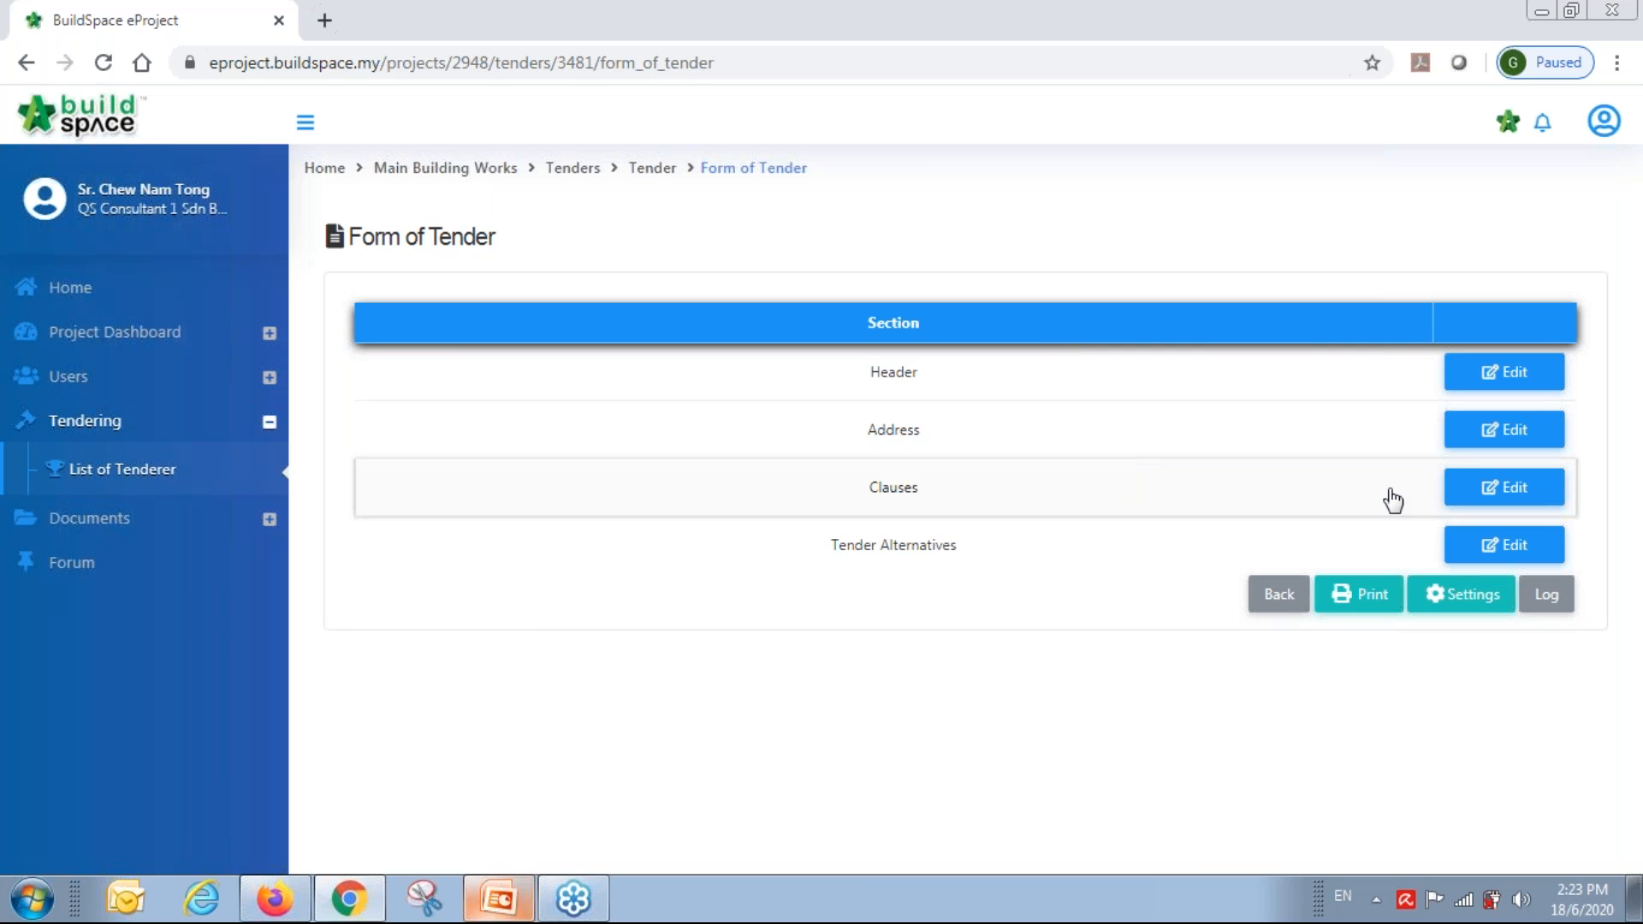
{"action": "left_click", "coordinate": [1511, 492]}
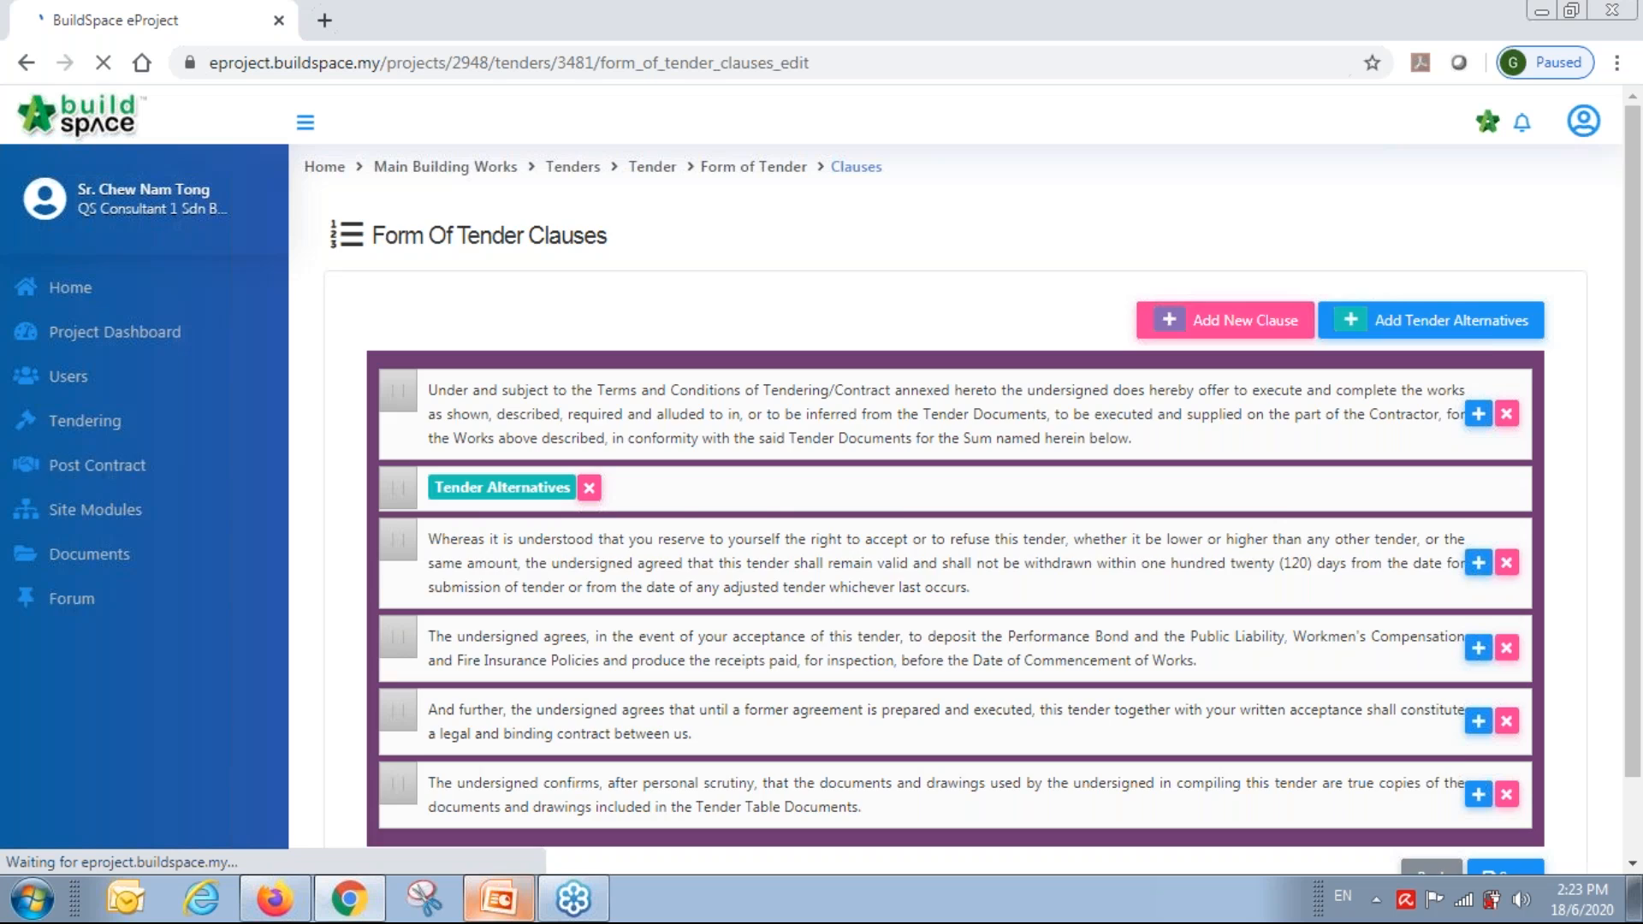
{"action": "scroll", "coordinate": [938, 494], "scroll_direction": "down", "scroll_amount": 2}
{"action": "left_click", "coordinate": [880, 406]}
{"action": "left_click_drag", "start_coordinate": [1139, 476], "coordinate": [764, 442]}
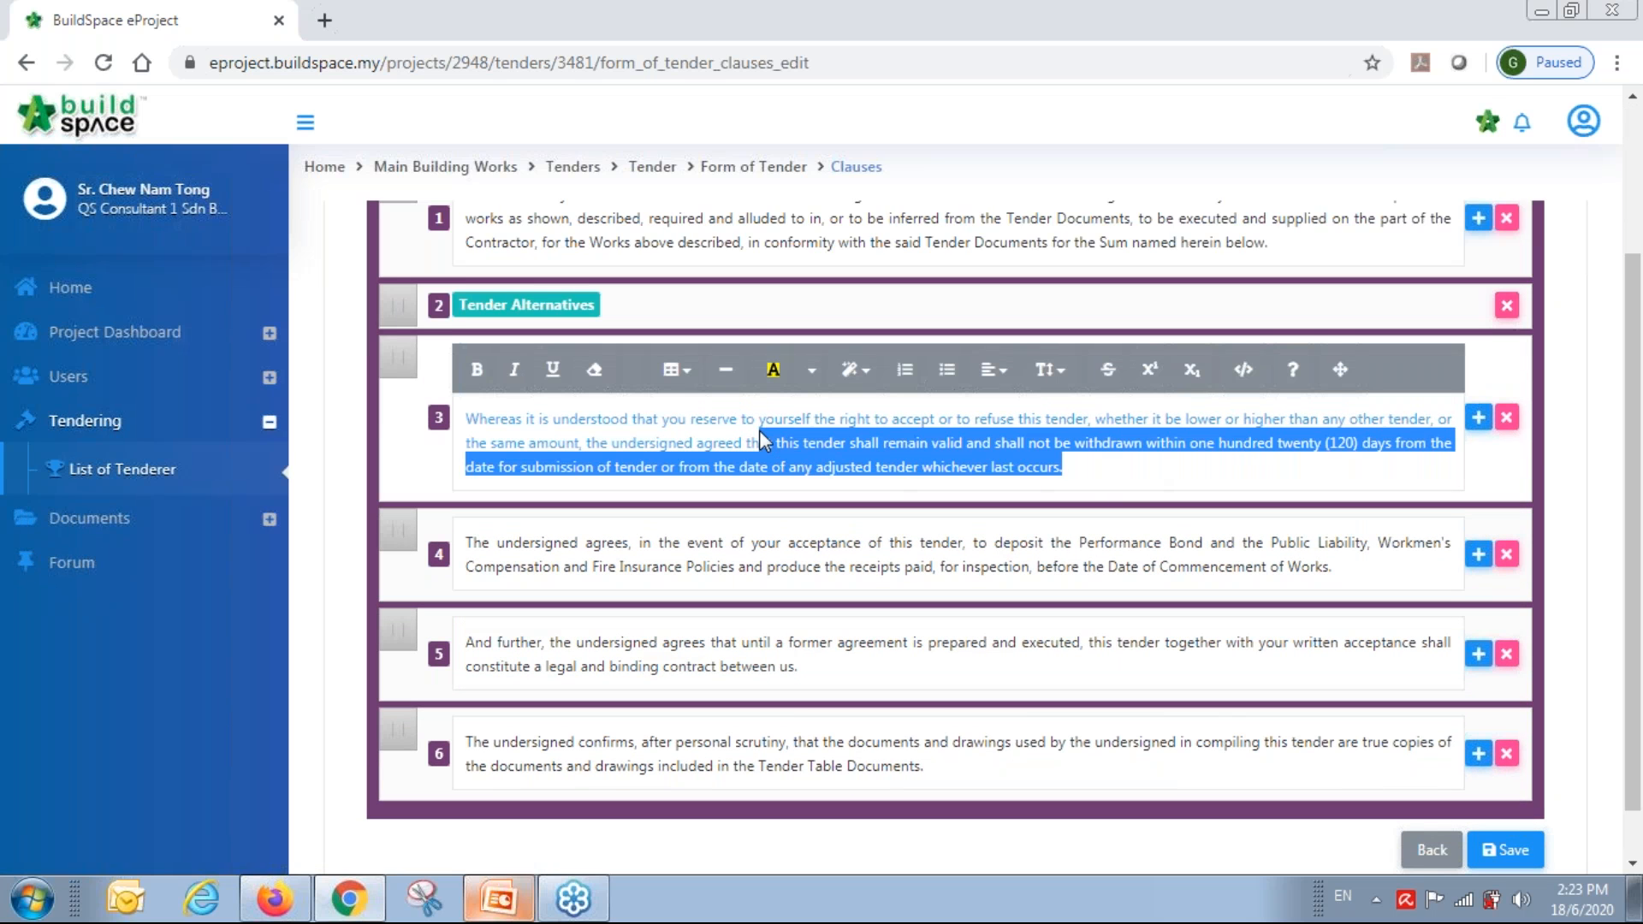
{"action": "left_click", "coordinate": [1478, 418]}
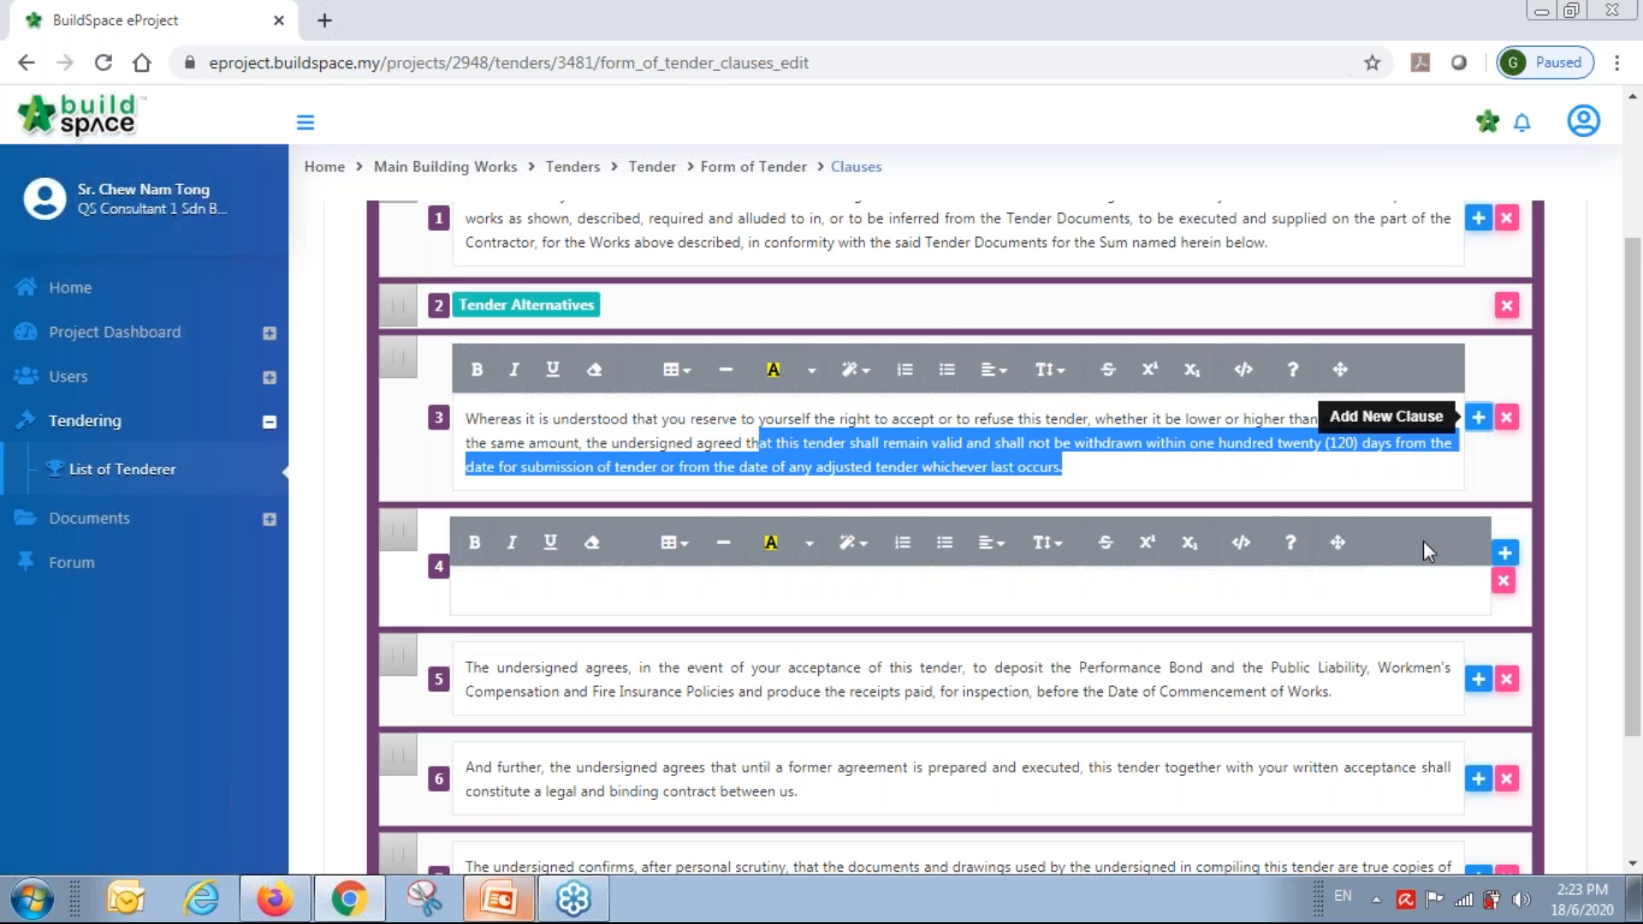
{"action": "left_click", "coordinate": [1406, 587]}
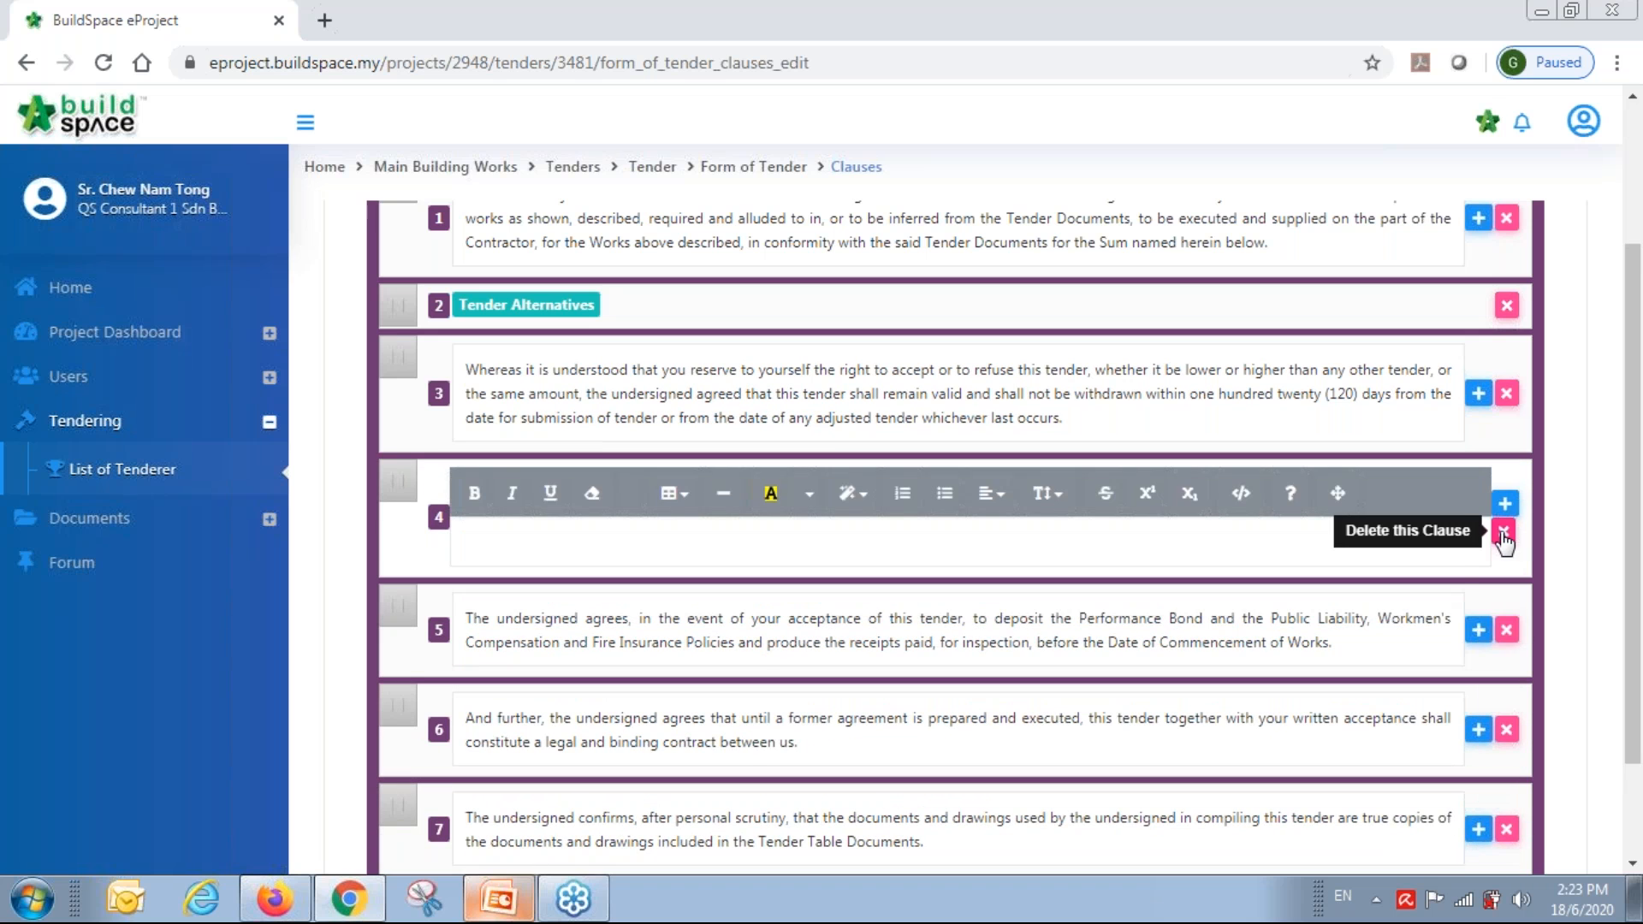
{"action": "left_click", "coordinate": [1504, 533]}
{"action": "left_click", "coordinate": [1505, 800]}
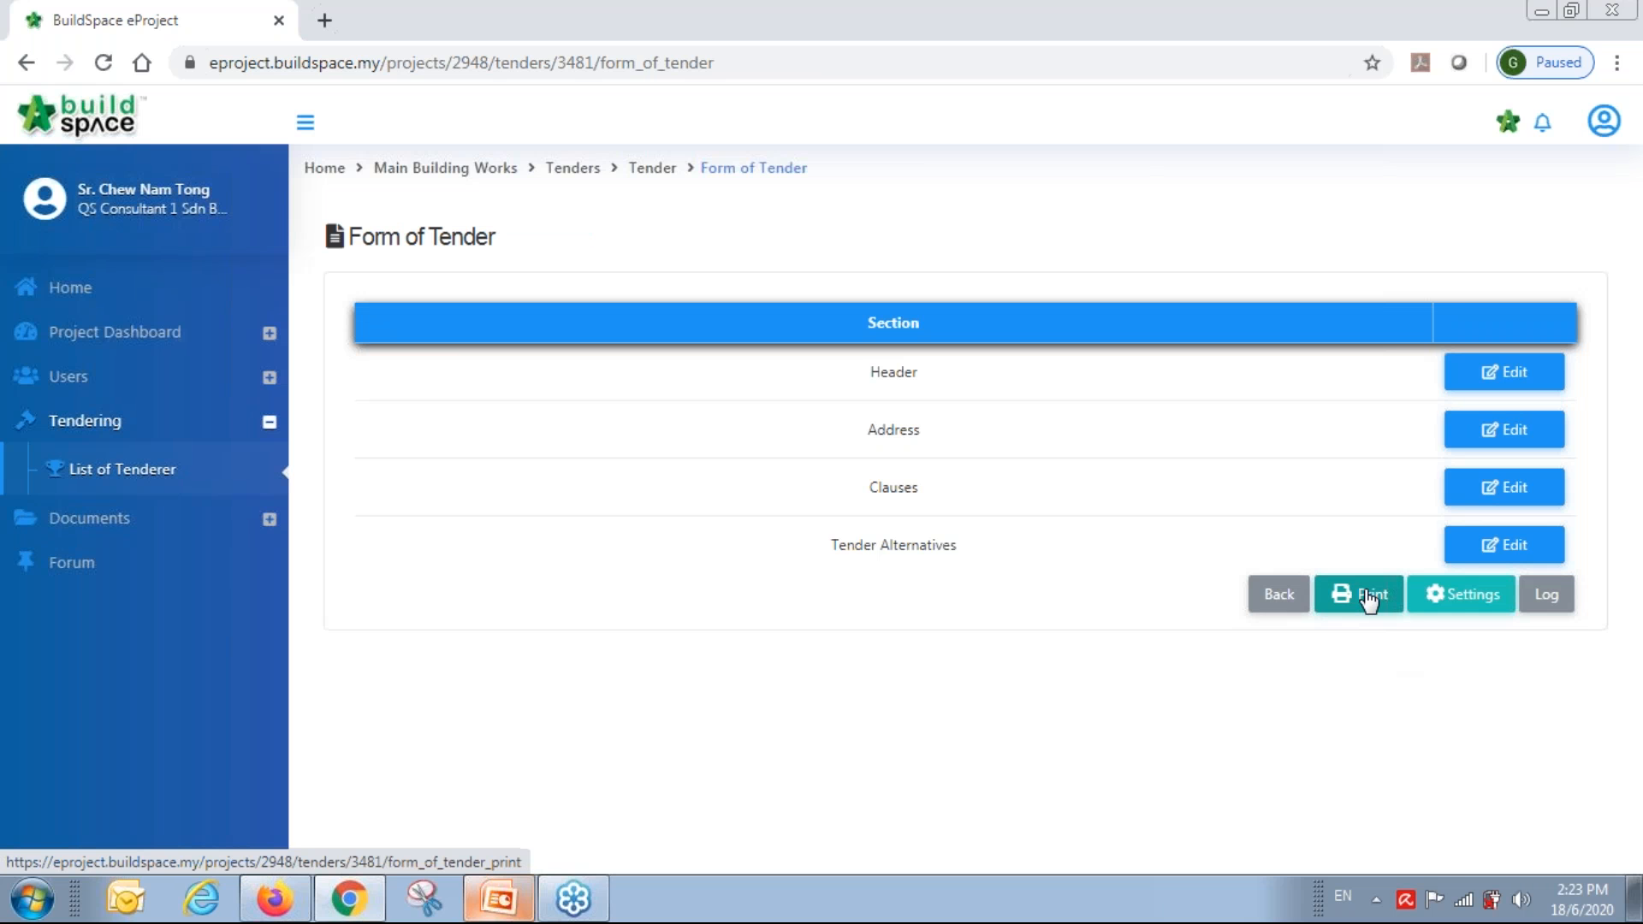
Preview the generated three-page Form of Tender PDF, then close it.
{"action": "left_click", "coordinate": [1369, 597]}
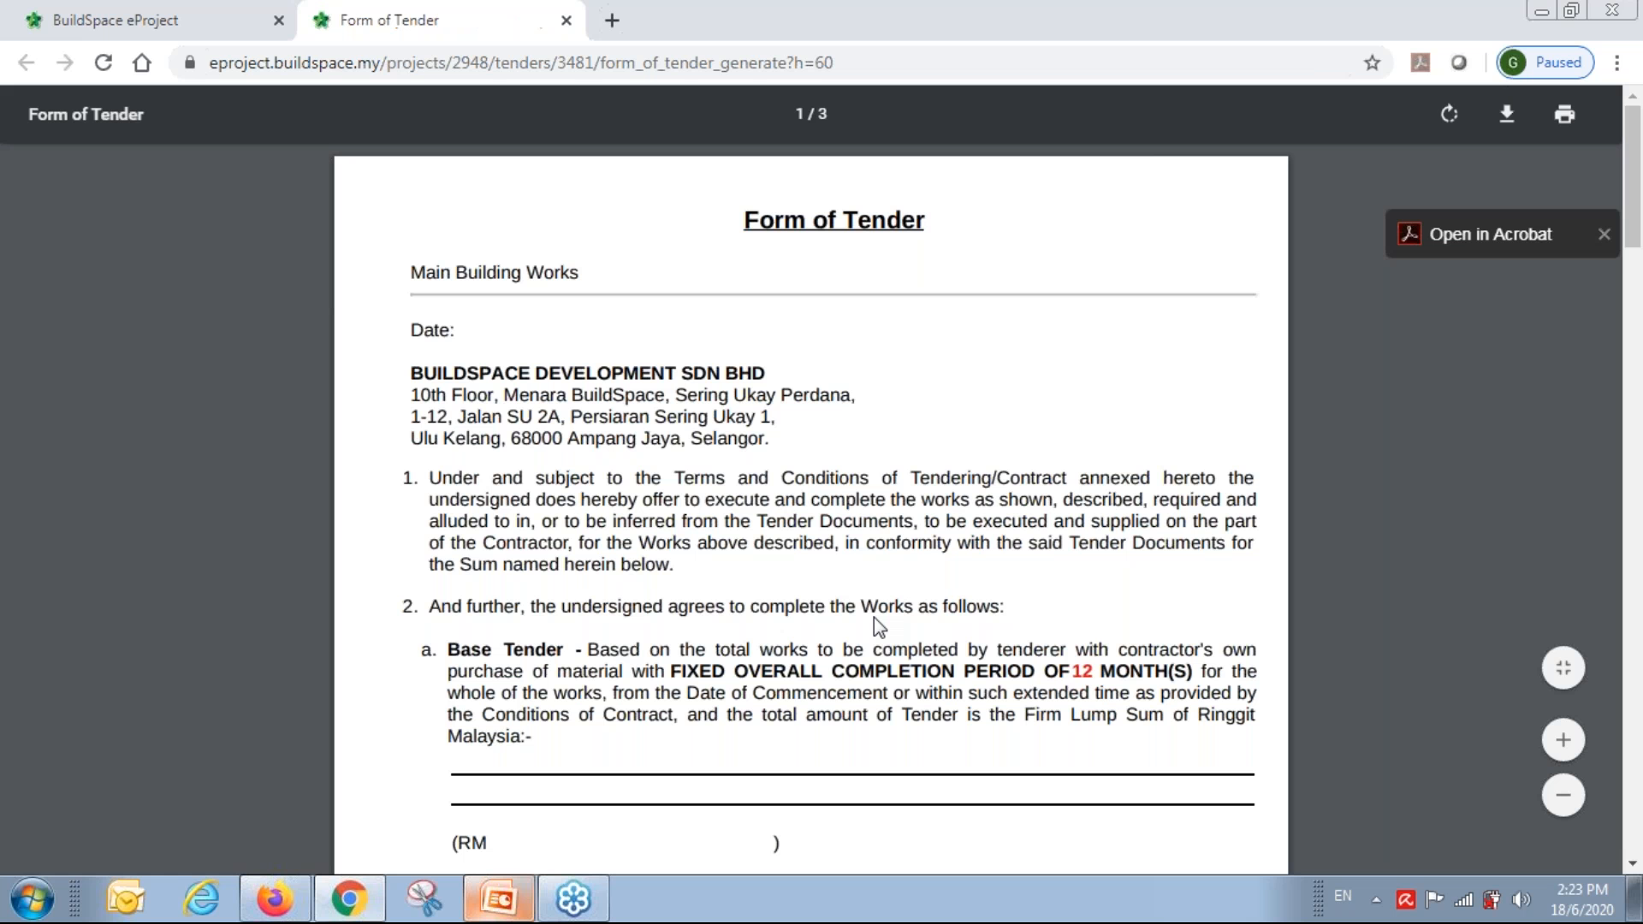
{"action": "scroll", "coordinate": [875, 618], "scroll_direction": "down", "scroll_amount": 6}
{"action": "scroll", "coordinate": [875, 618], "scroll_direction": "down", "scroll_amount": 20}
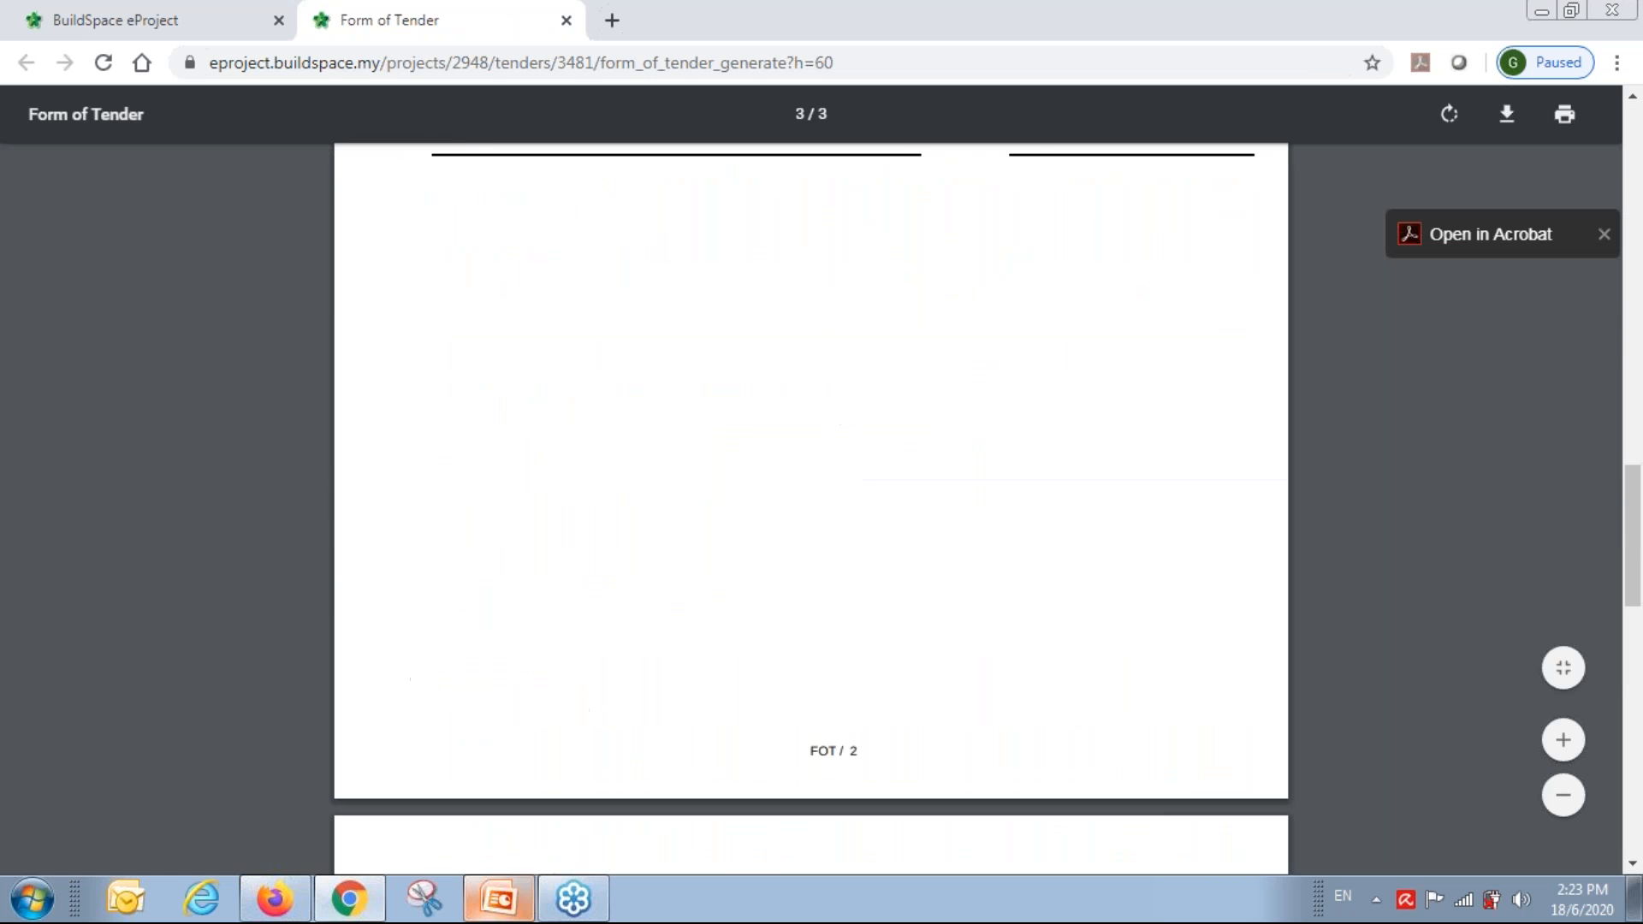
{"action": "left_click", "coordinate": [567, 19]}
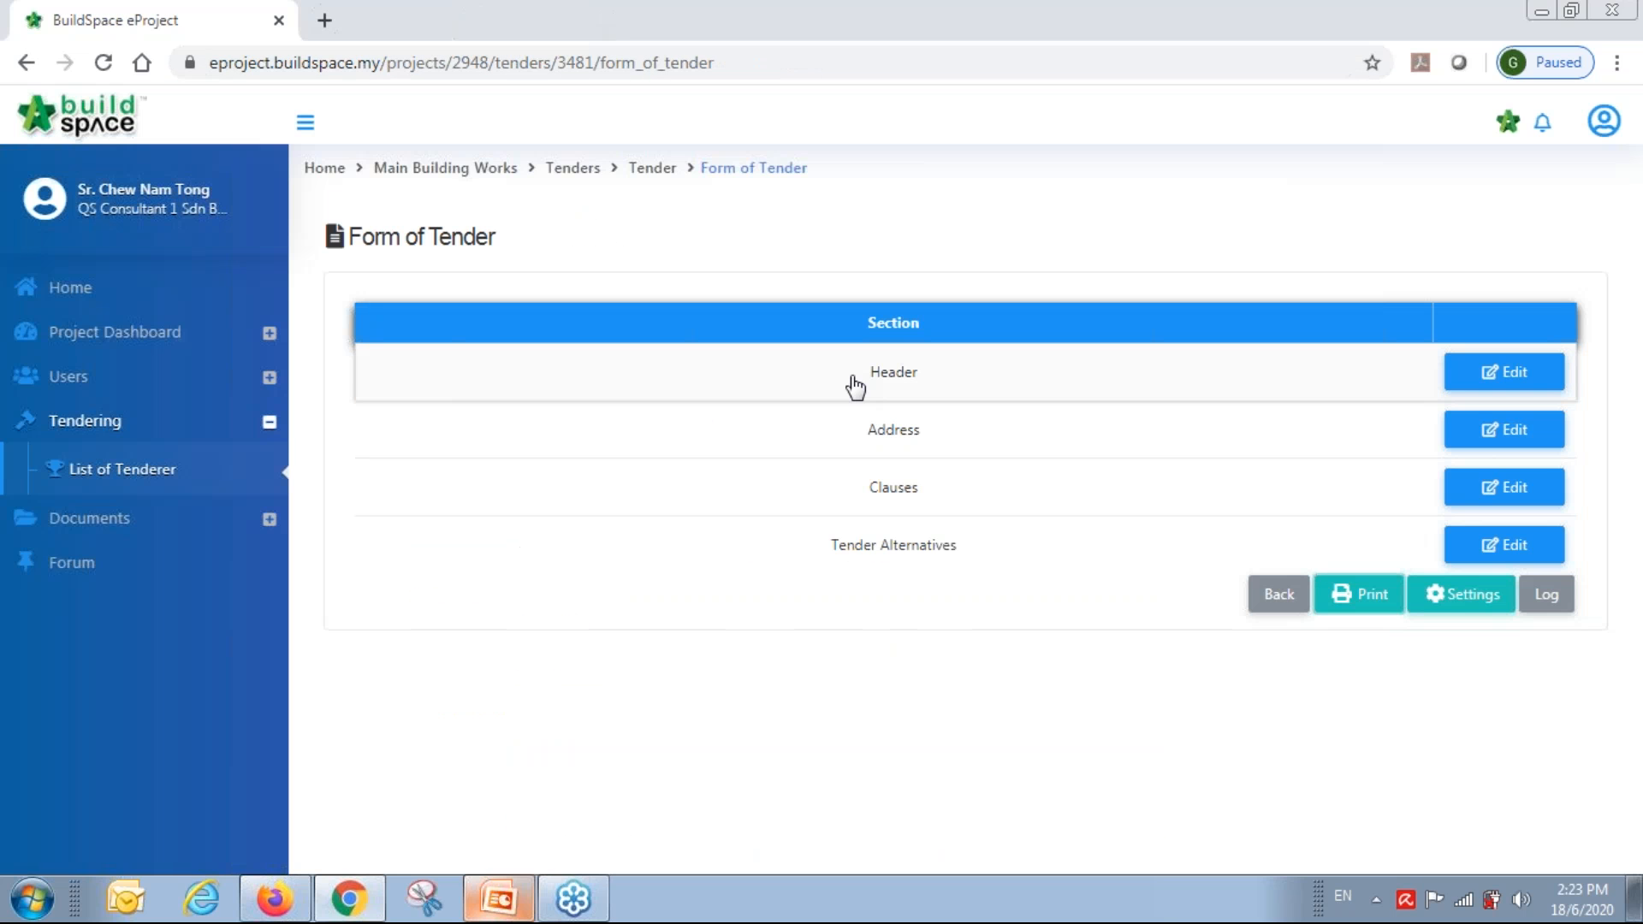
Open the Calling Tender form from the dashboard checklist and keep Select Verifiers at None.
{"action": "left_click", "coordinate": [451, 171]}
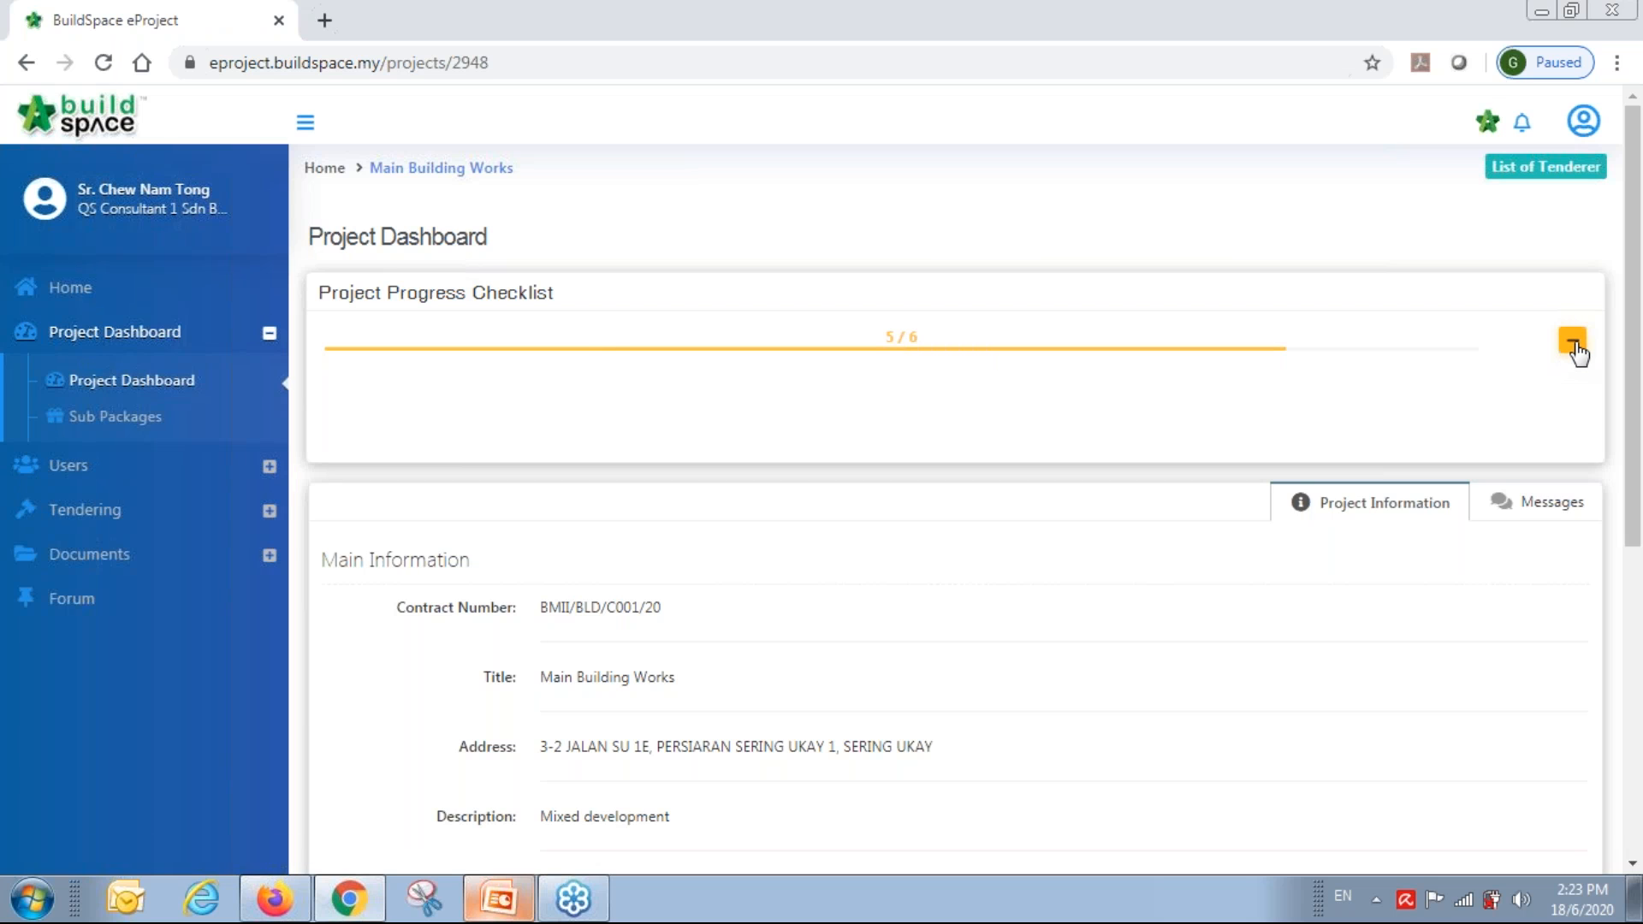
{"action": "left_click", "coordinate": [1575, 345]}
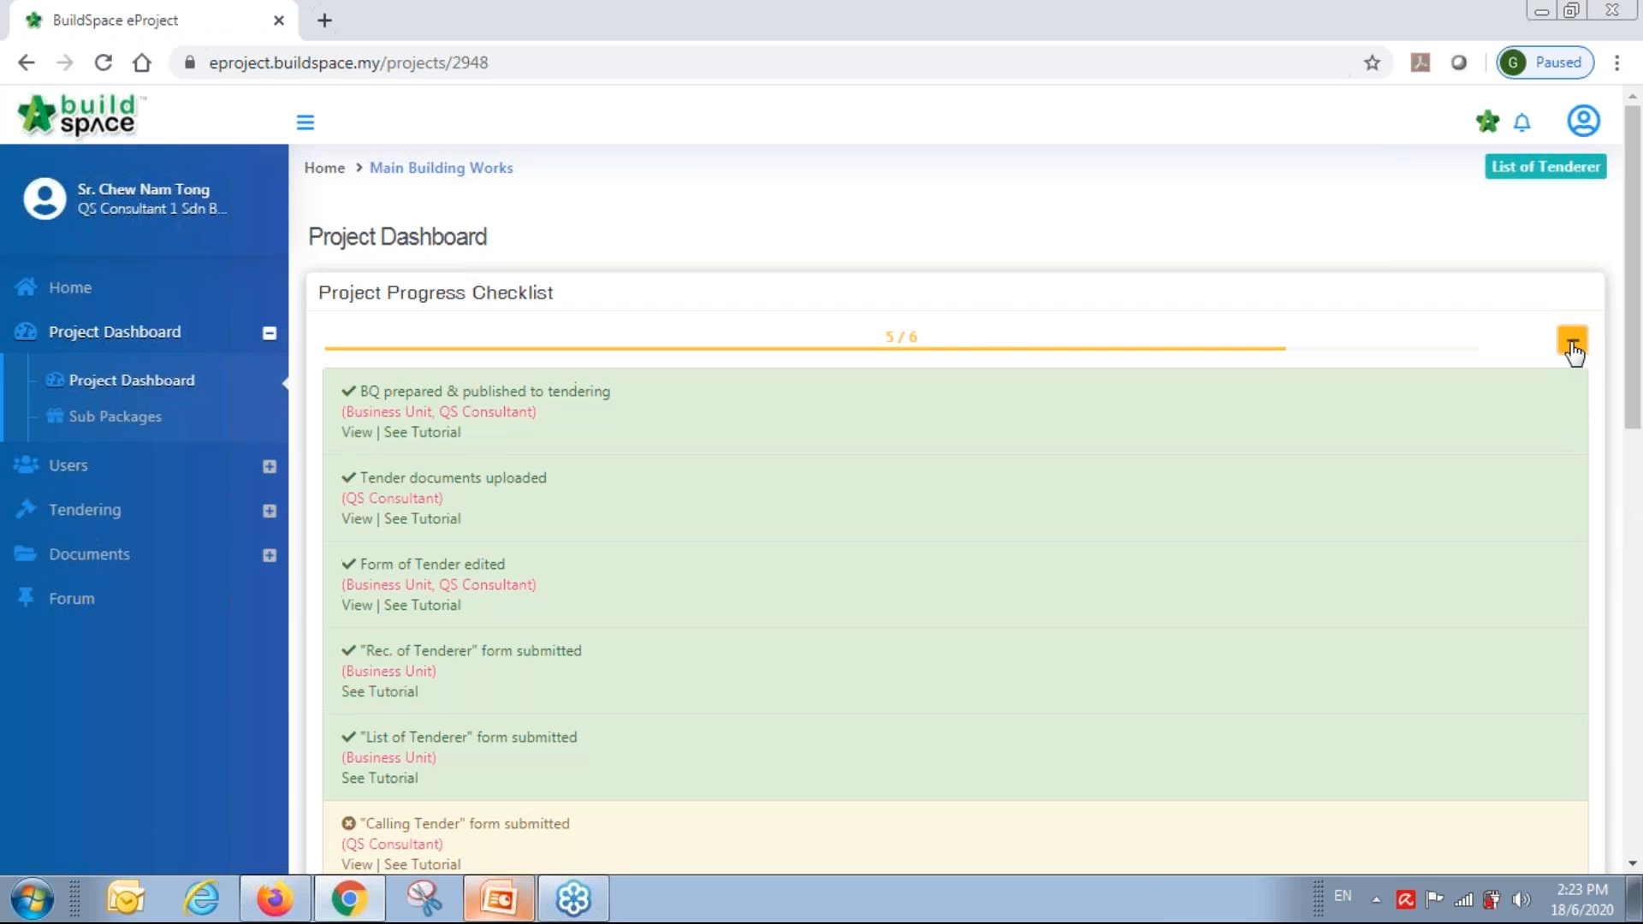
{"action": "scroll", "coordinate": [392, 731], "scroll_direction": "down", "scroll_amount": 3}
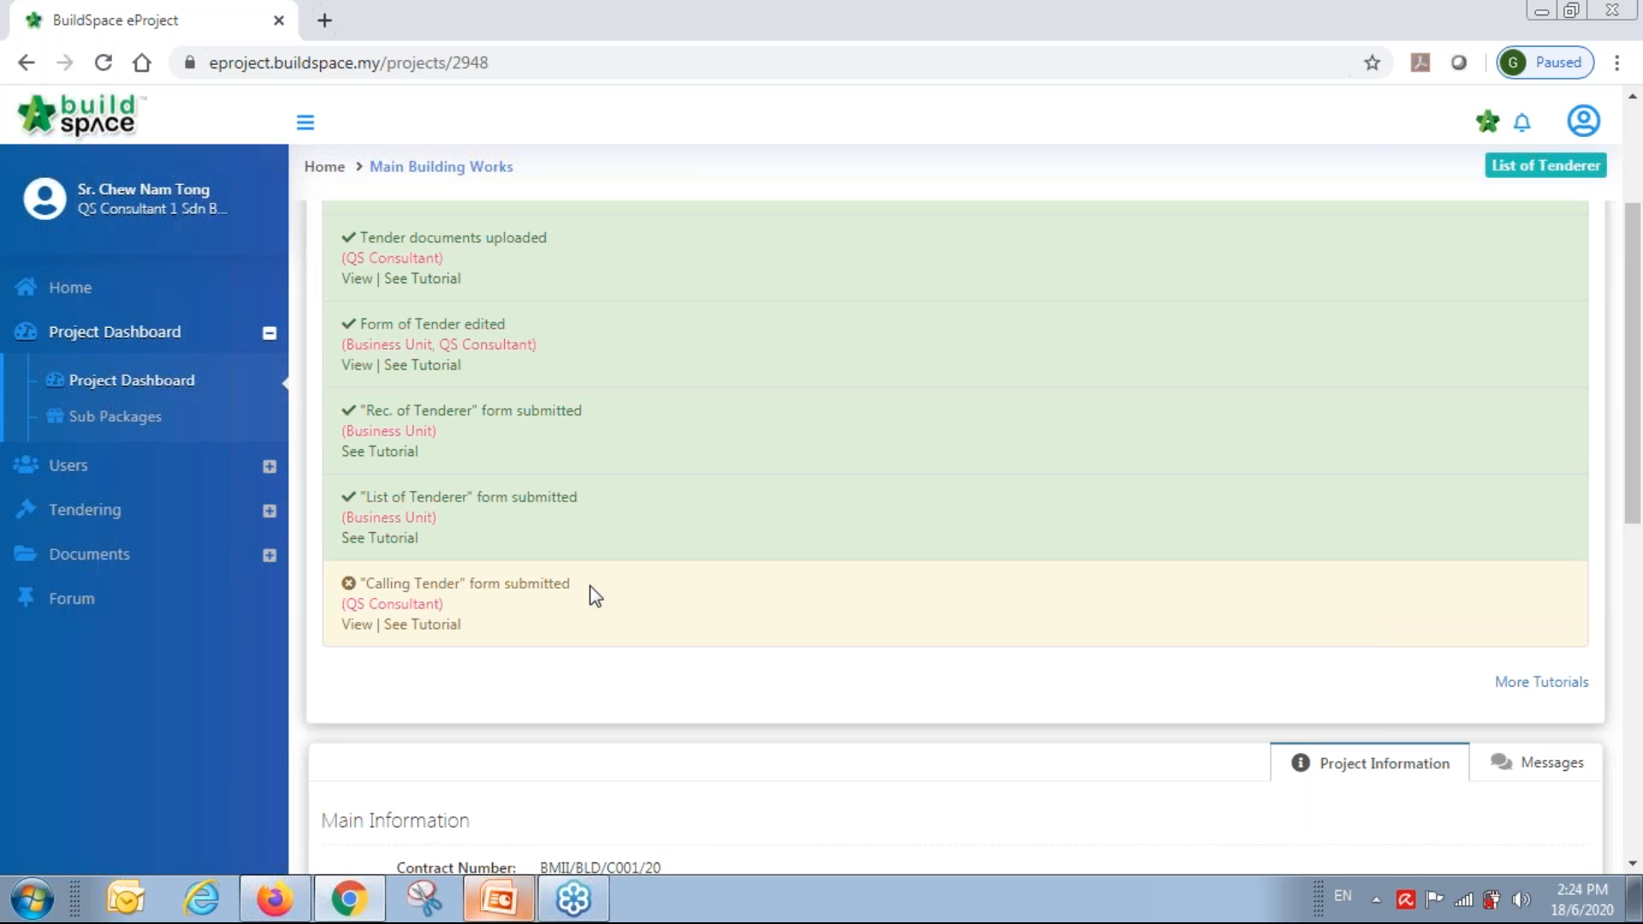
{"action": "left_click", "coordinate": [360, 628]}
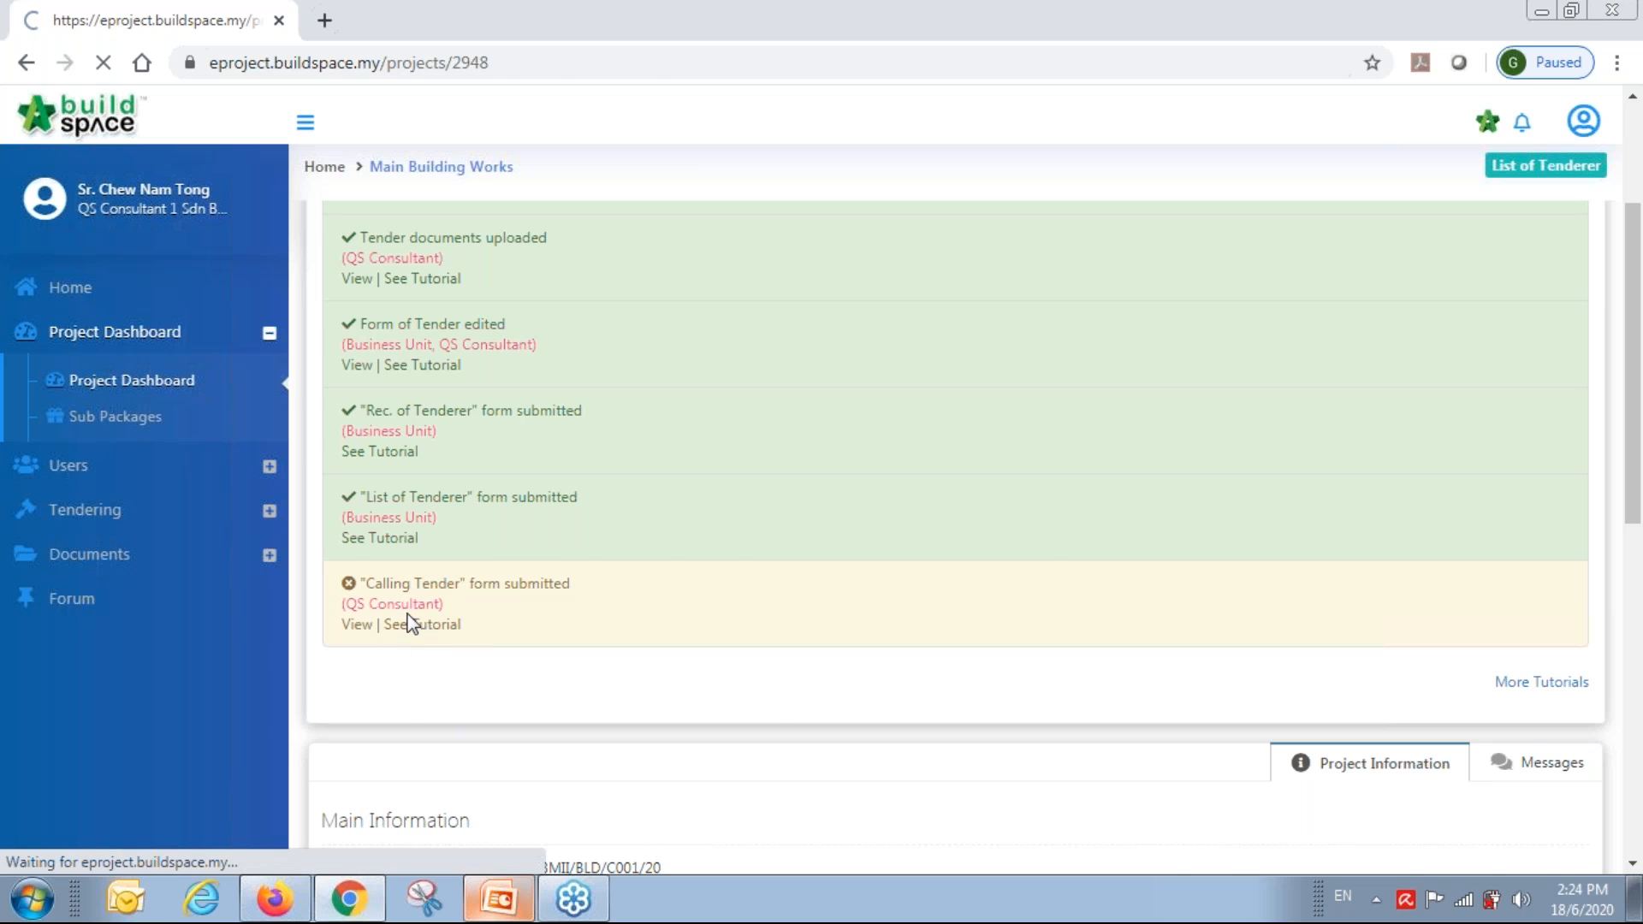
{"action": "scroll", "coordinate": [1240, 536], "scroll_direction": "up", "scroll_amount": 3}
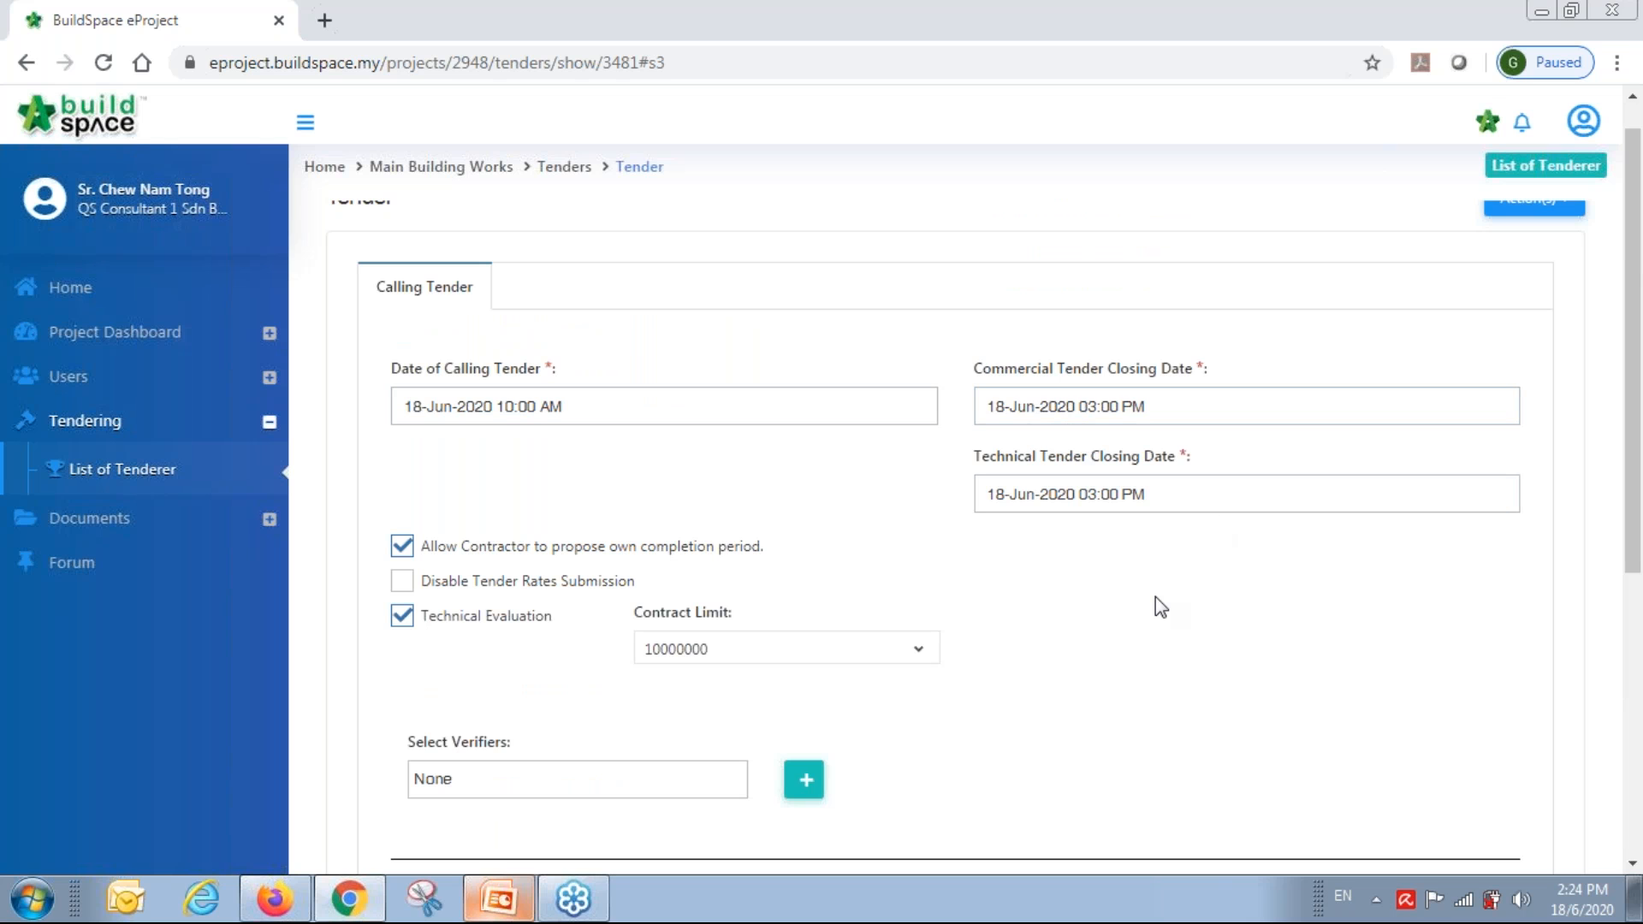
{"action": "scroll", "coordinate": [1161, 606], "scroll_direction": "down", "scroll_amount": 5}
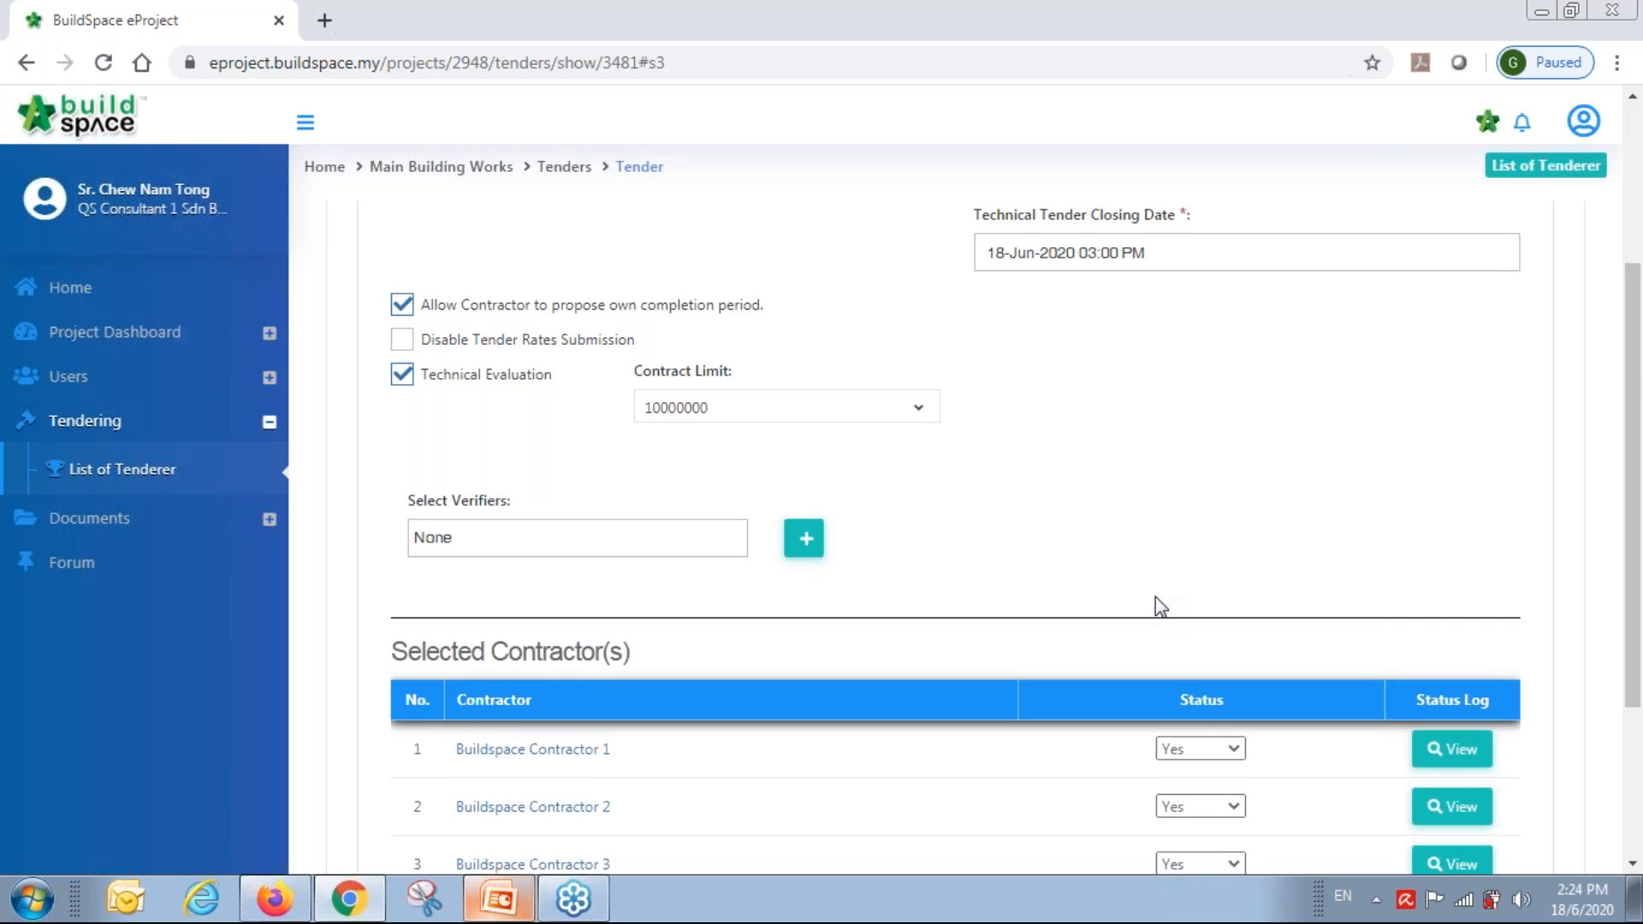
{"action": "left_click", "coordinate": [665, 301]}
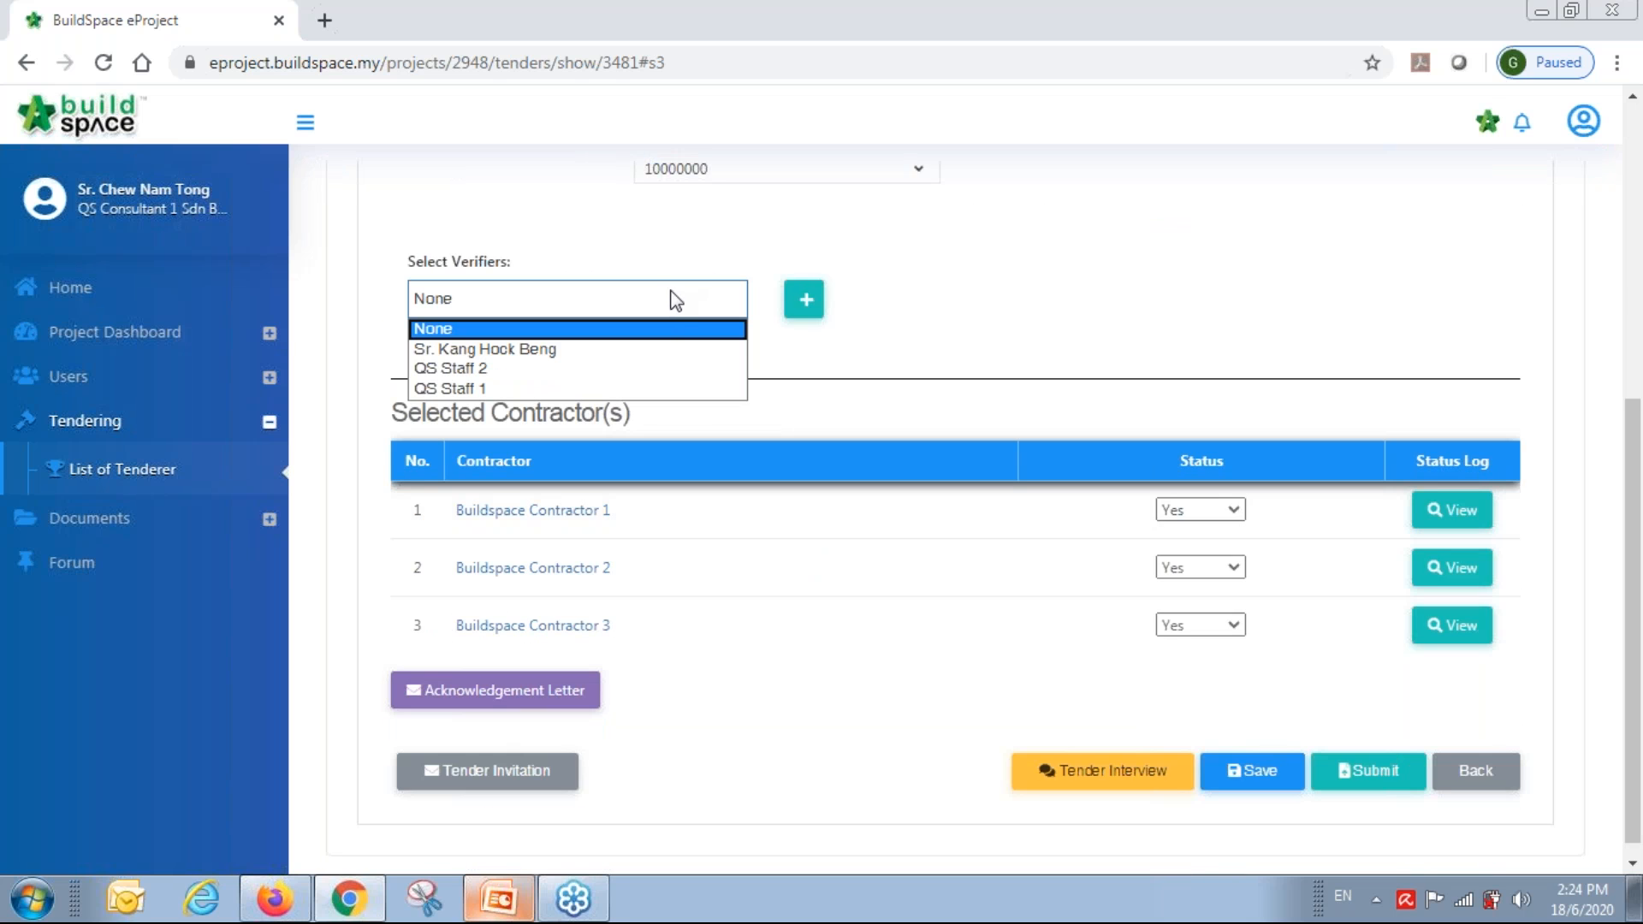
{"action": "left_click", "coordinate": [1119, 300]}
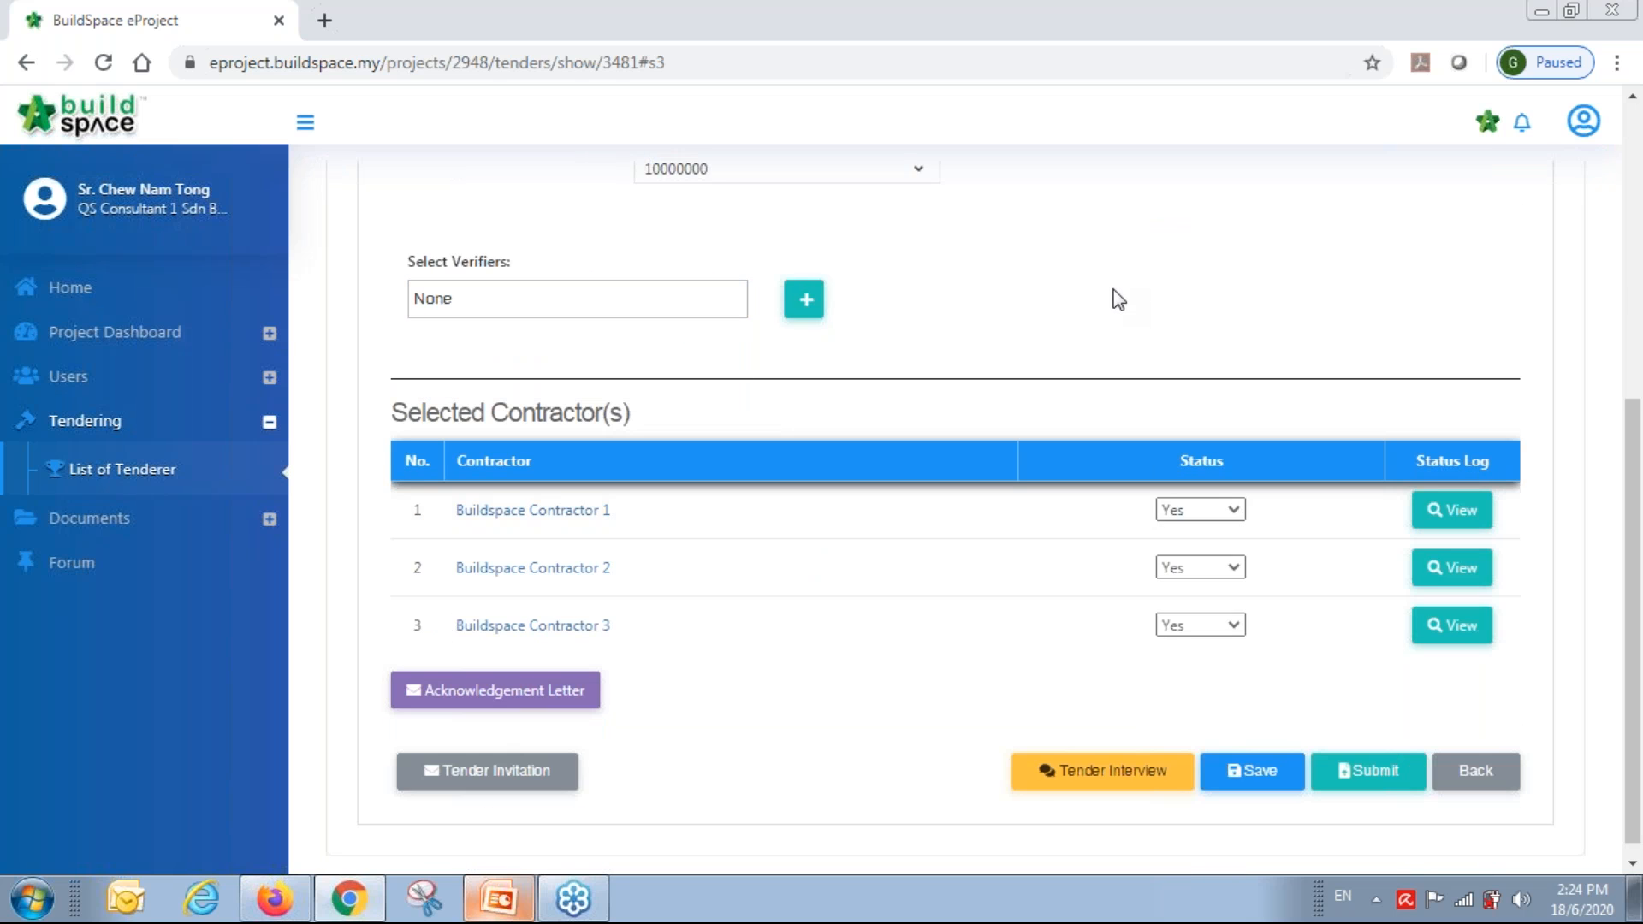
{"action": "scroll", "coordinate": [1118, 300], "scroll_direction": "down", "scroll_amount": 1}
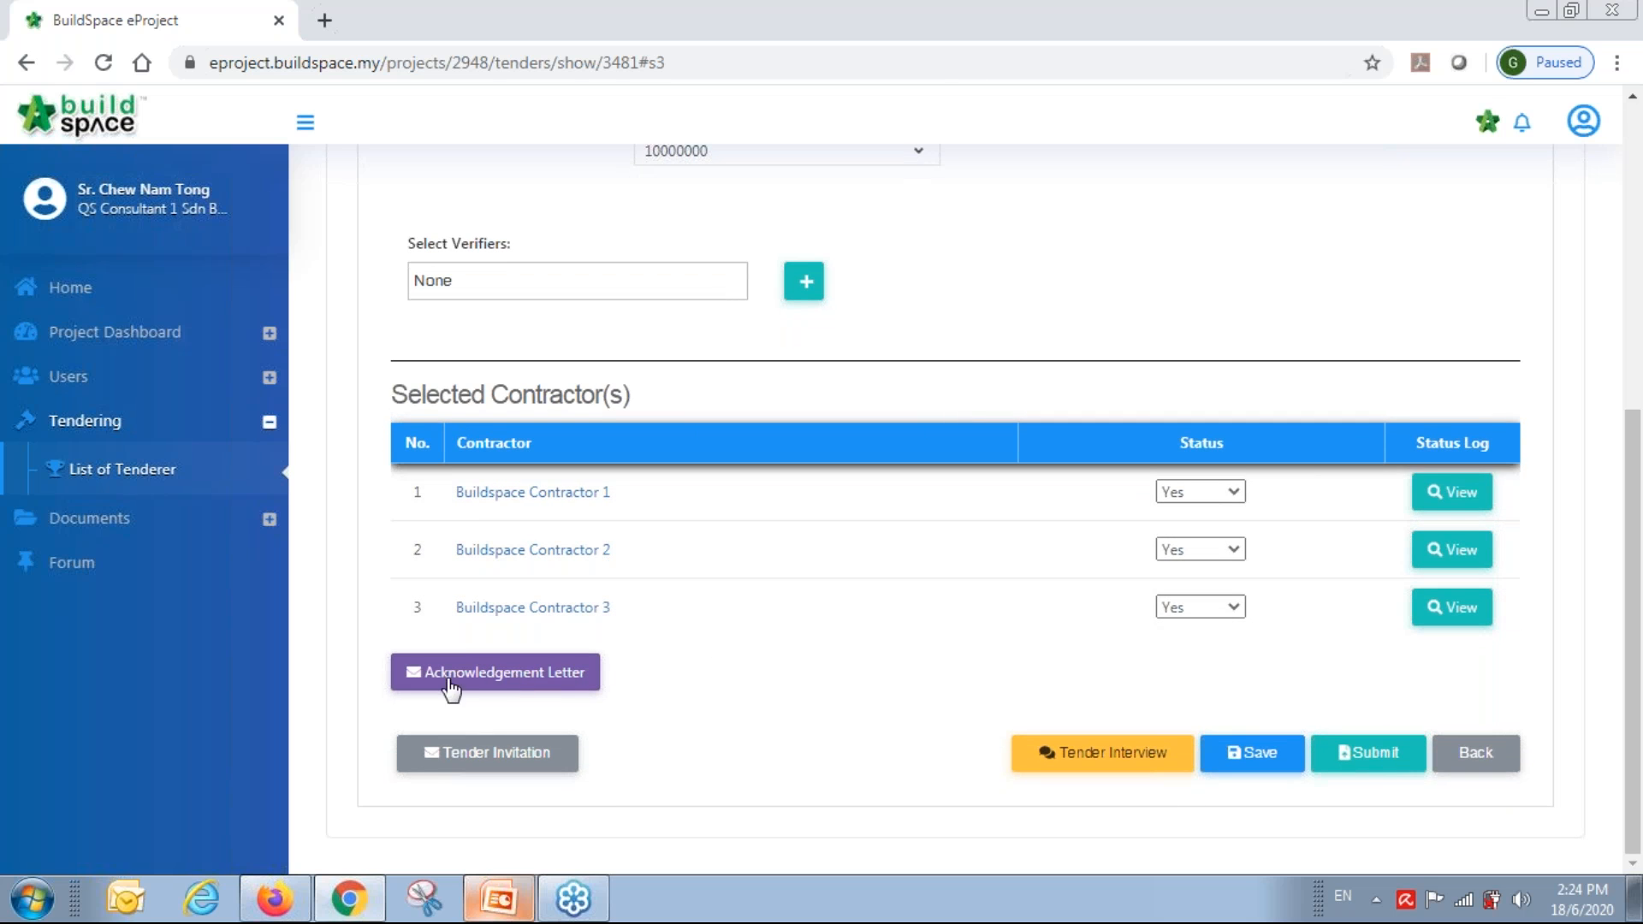
Replace the acknowledgement letter's Tender Deposit and Tender Bond placeholders with RM 10,000.00 and save.
{"action": "left_click", "coordinate": [500, 674]}
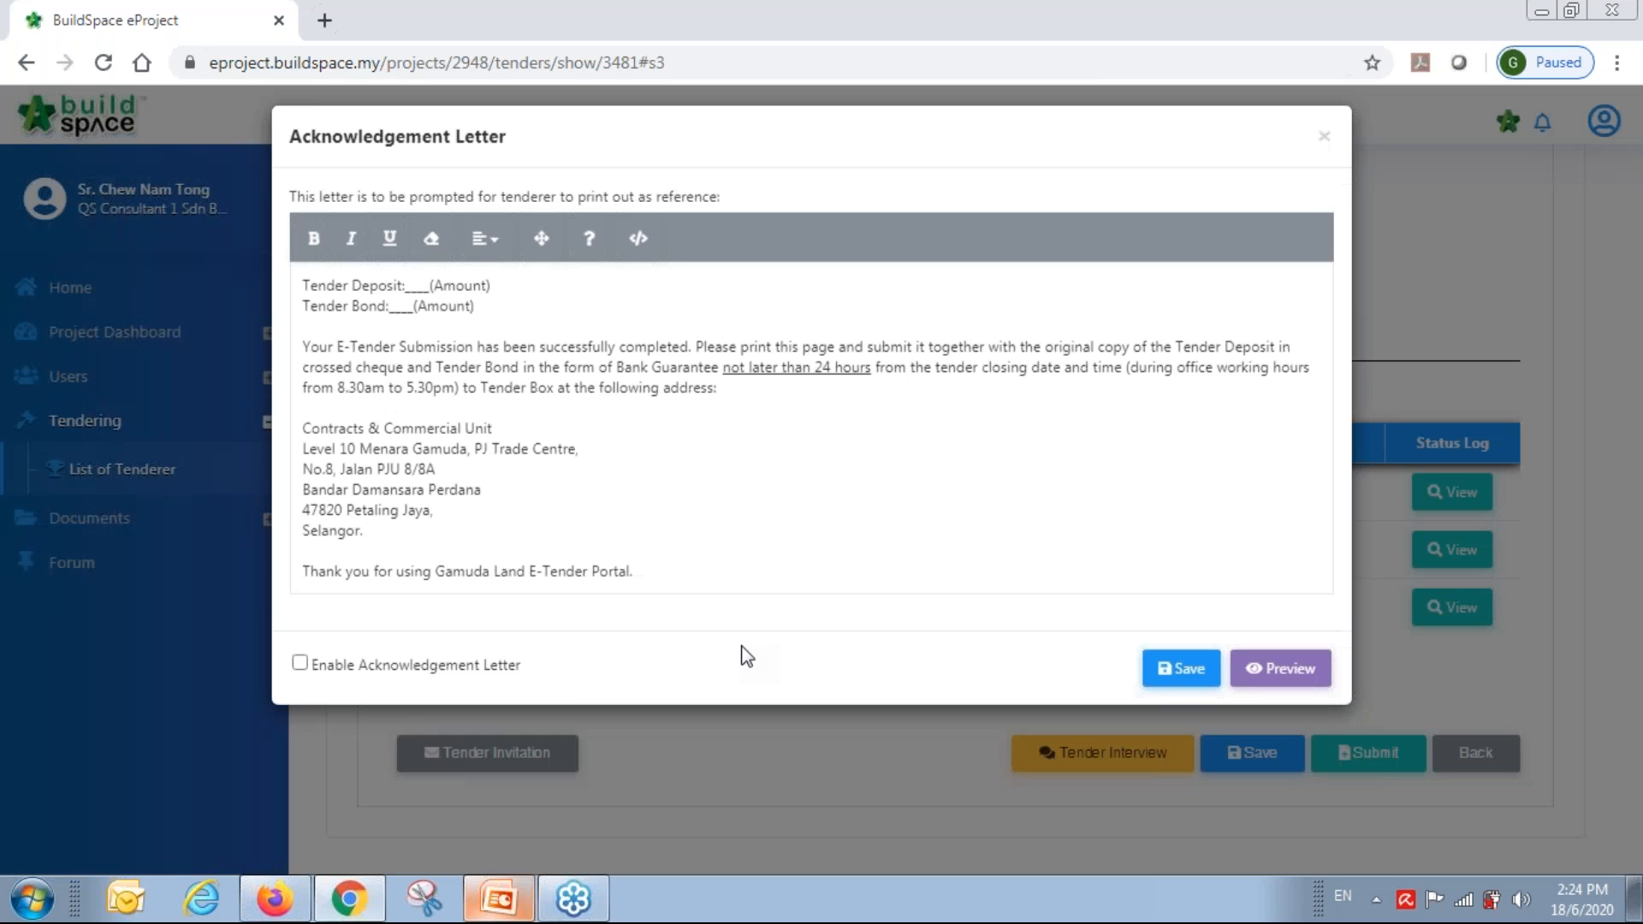
{"action": "left_click", "coordinate": [429, 303]}
{"action": "key", "text": "BackSpace"}
{"action": "key", "text": "BackSpace"}
{"action": "key", "text": "BackSpace"}
{"action": "key", "text": "BackSpace"}
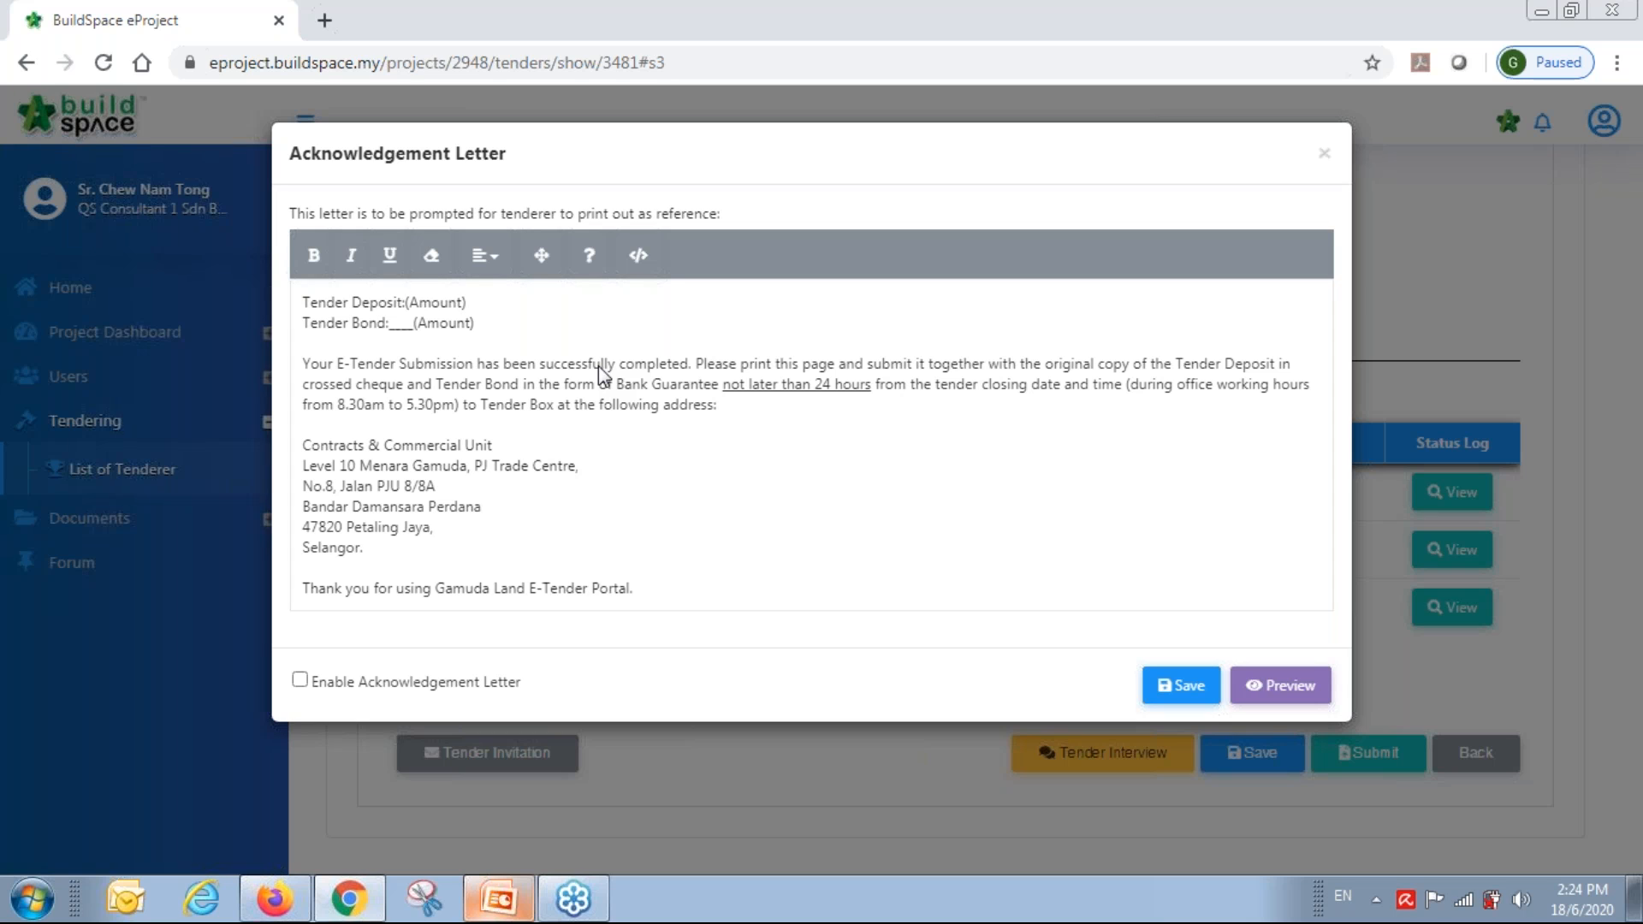
{"action": "type", "text": "RM"}
{"action": "key", "text": "BackSpace"}
{"action": "key", "text": "BackSpace"}
{"action": "key", "text": "Caps_Lock"}
{"action": "type", "text": "RM 10"}
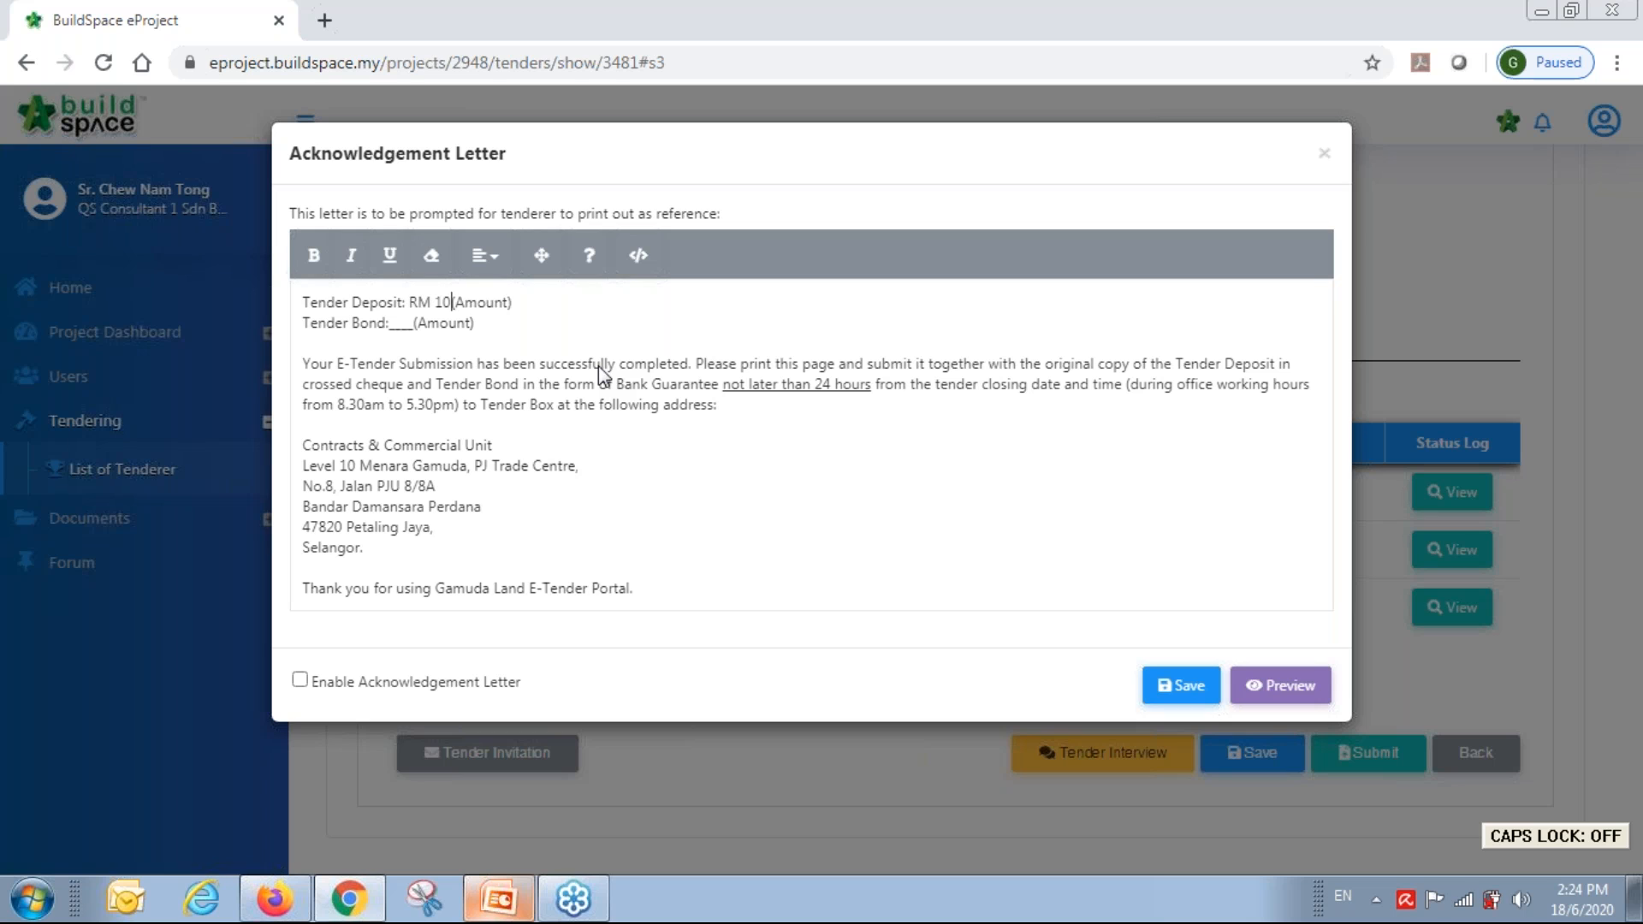
{"action": "type", "text": ",000.00"}
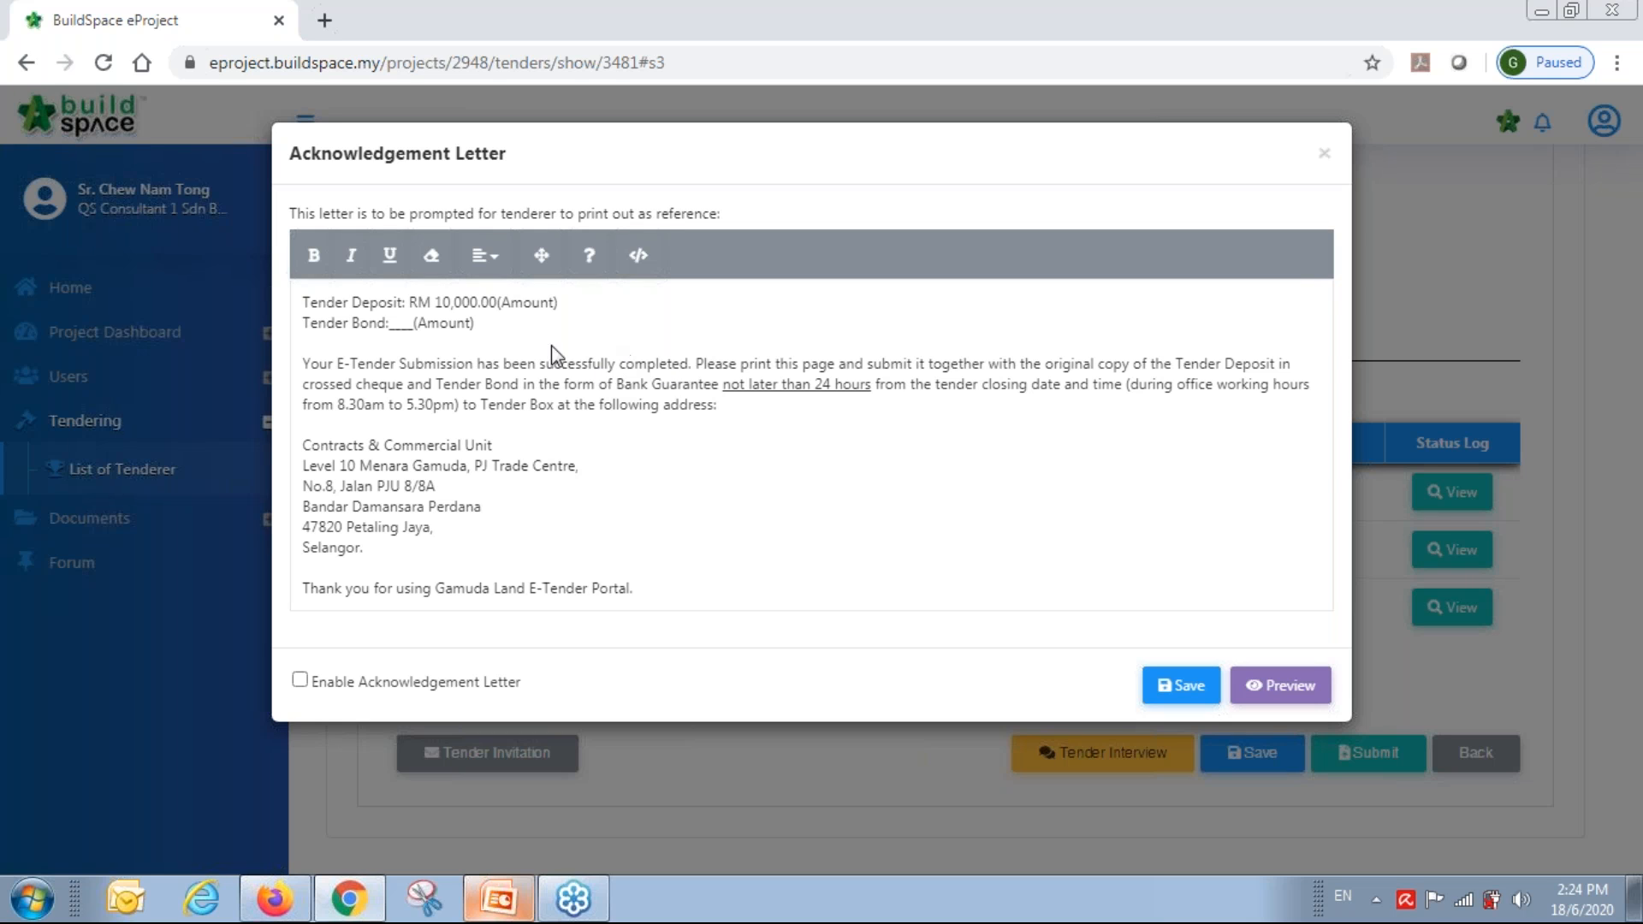
{"action": "key", "text": "BackSpace"}
{"action": "key", "text": "BackSpace"}
{"action": "key", "text": "BackSpace"}
{"action": "key", "text": "BackSpace"}
{"action": "type", "text": "RM 10,000.00"}
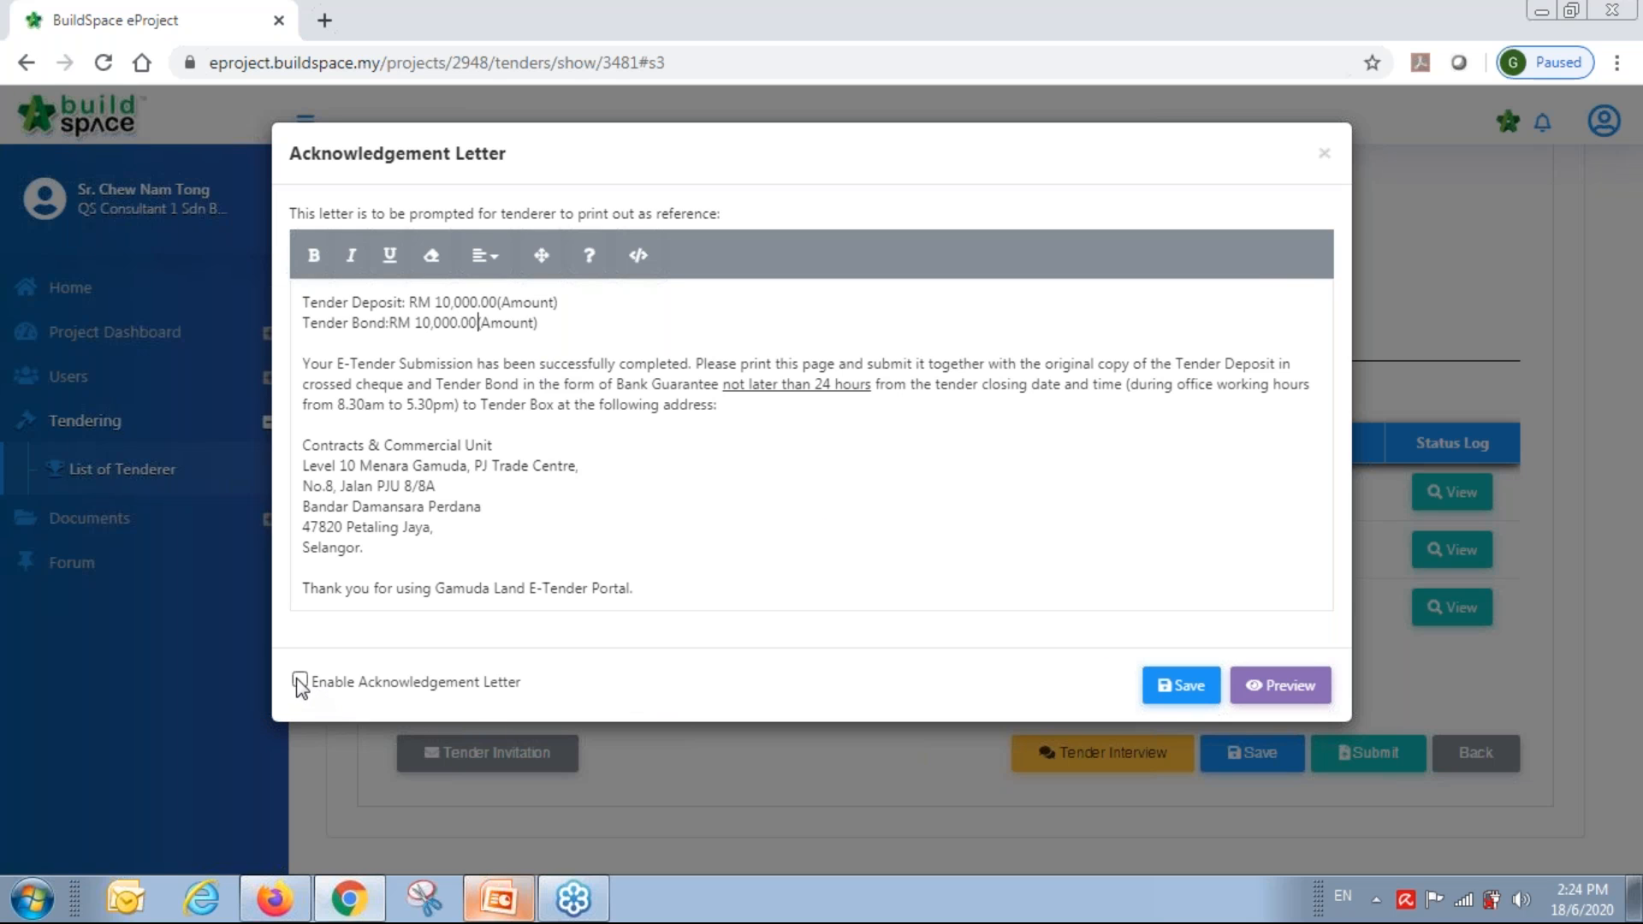
{"action": "left_click", "coordinate": [1179, 687]}
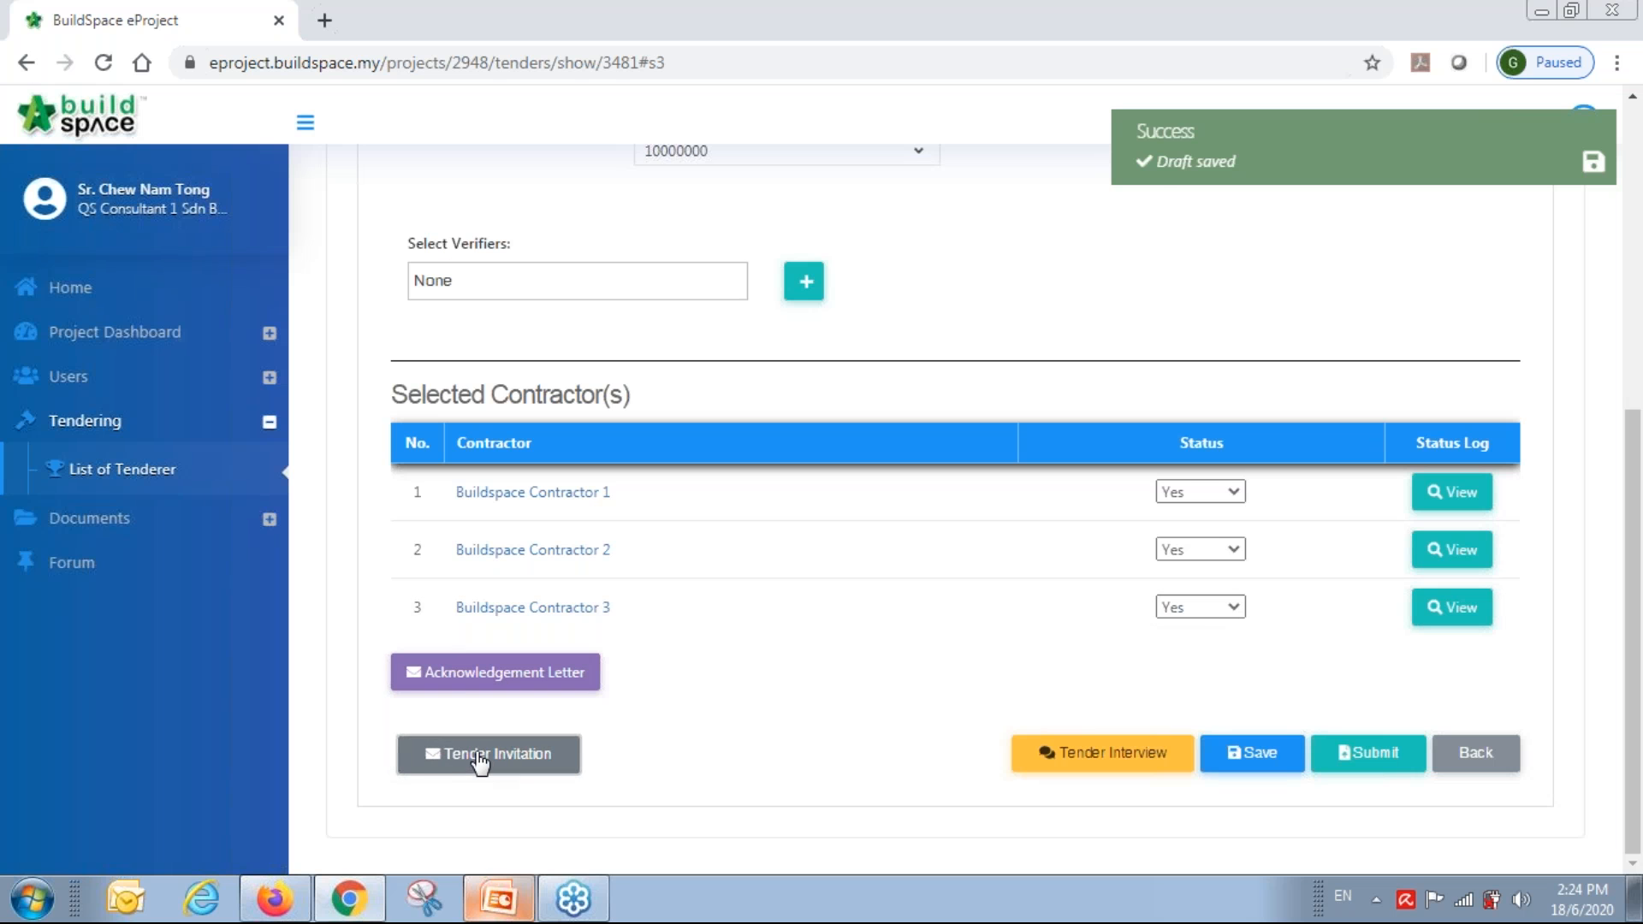
Review the Tender Invitation details and close them without changes.
{"action": "left_click", "coordinate": [478, 753]}
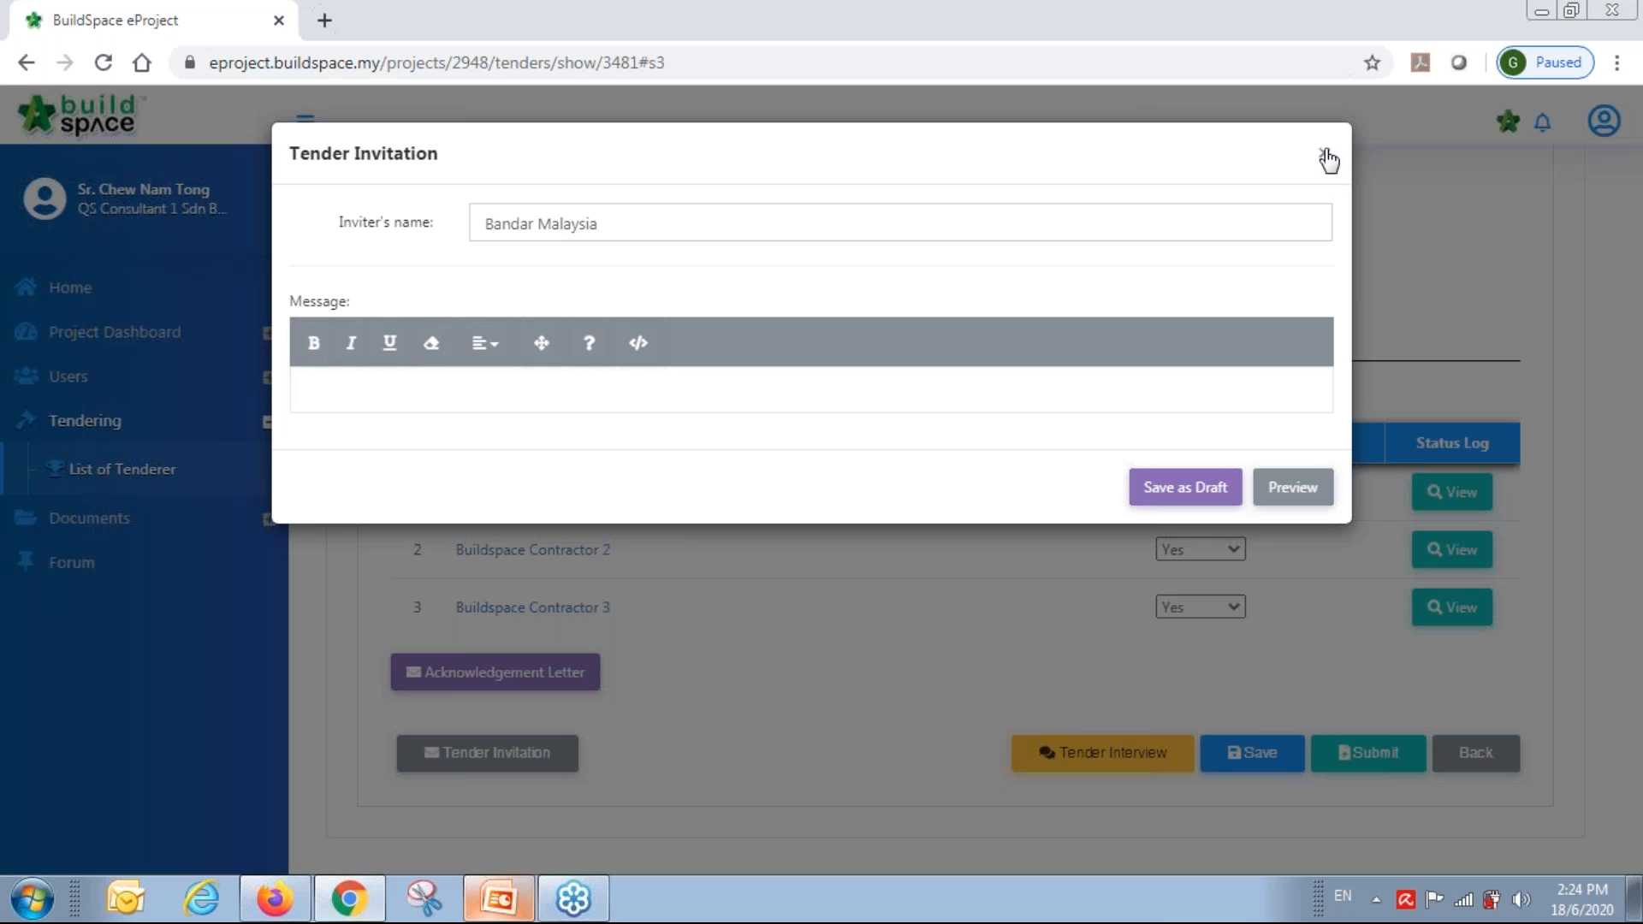
{"action": "left_click", "coordinate": [1328, 160]}
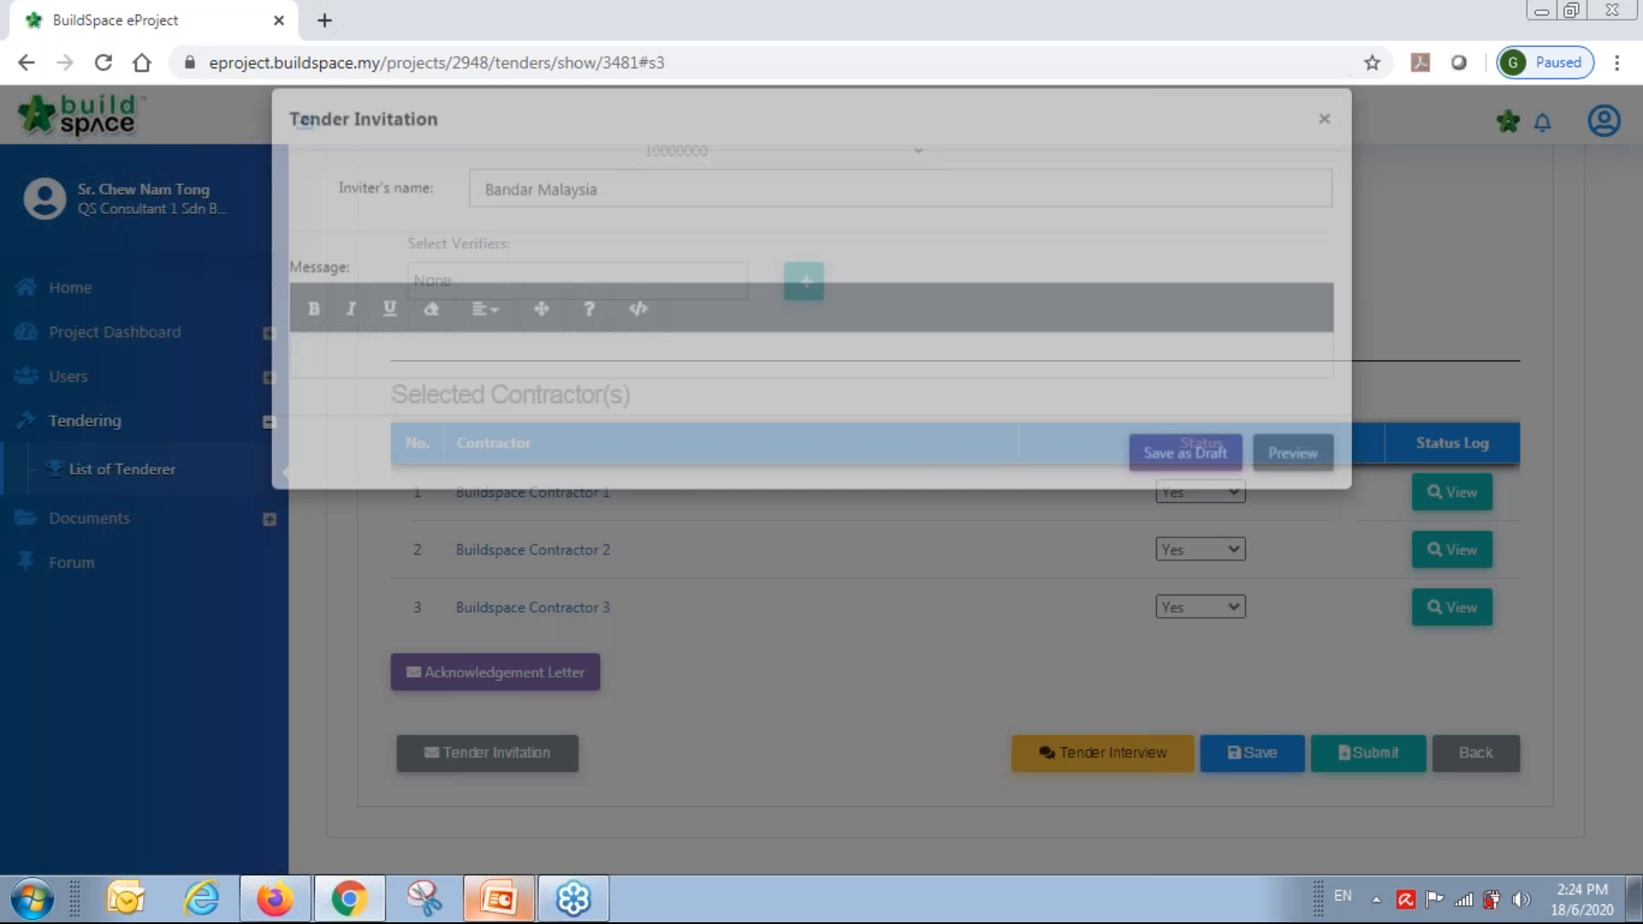
{"action": "scroll", "coordinate": [752, 630], "scroll_direction": "down", "scroll_amount": 3}
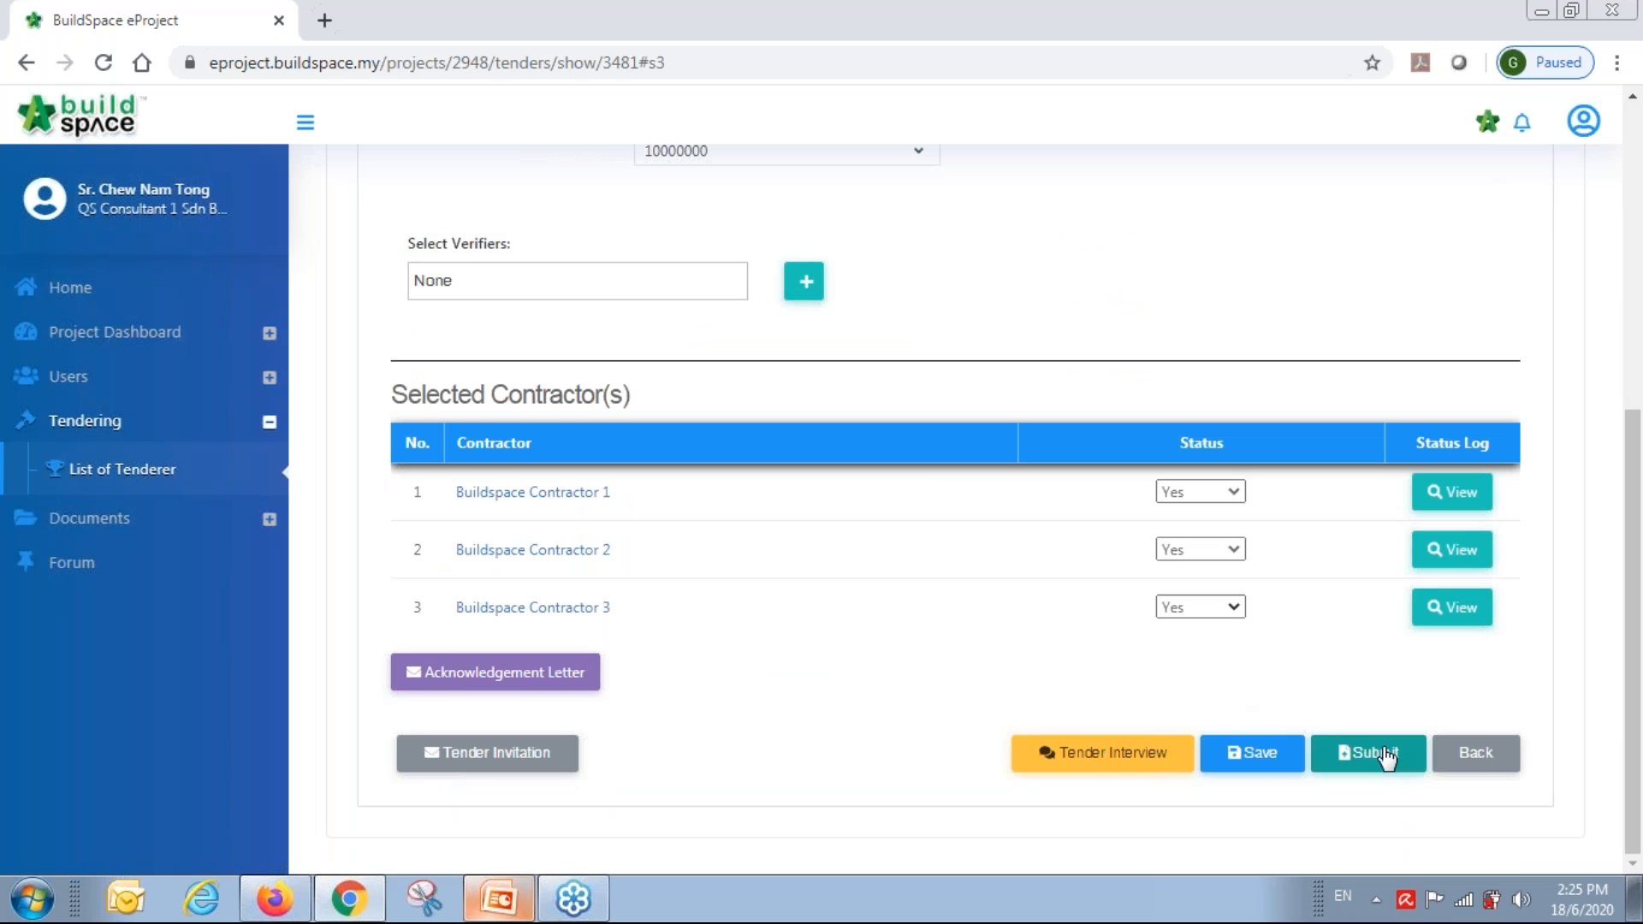
Submit the Calling Tender form, confirming submission without verifiers.
{"action": "left_click", "coordinate": [1387, 757]}
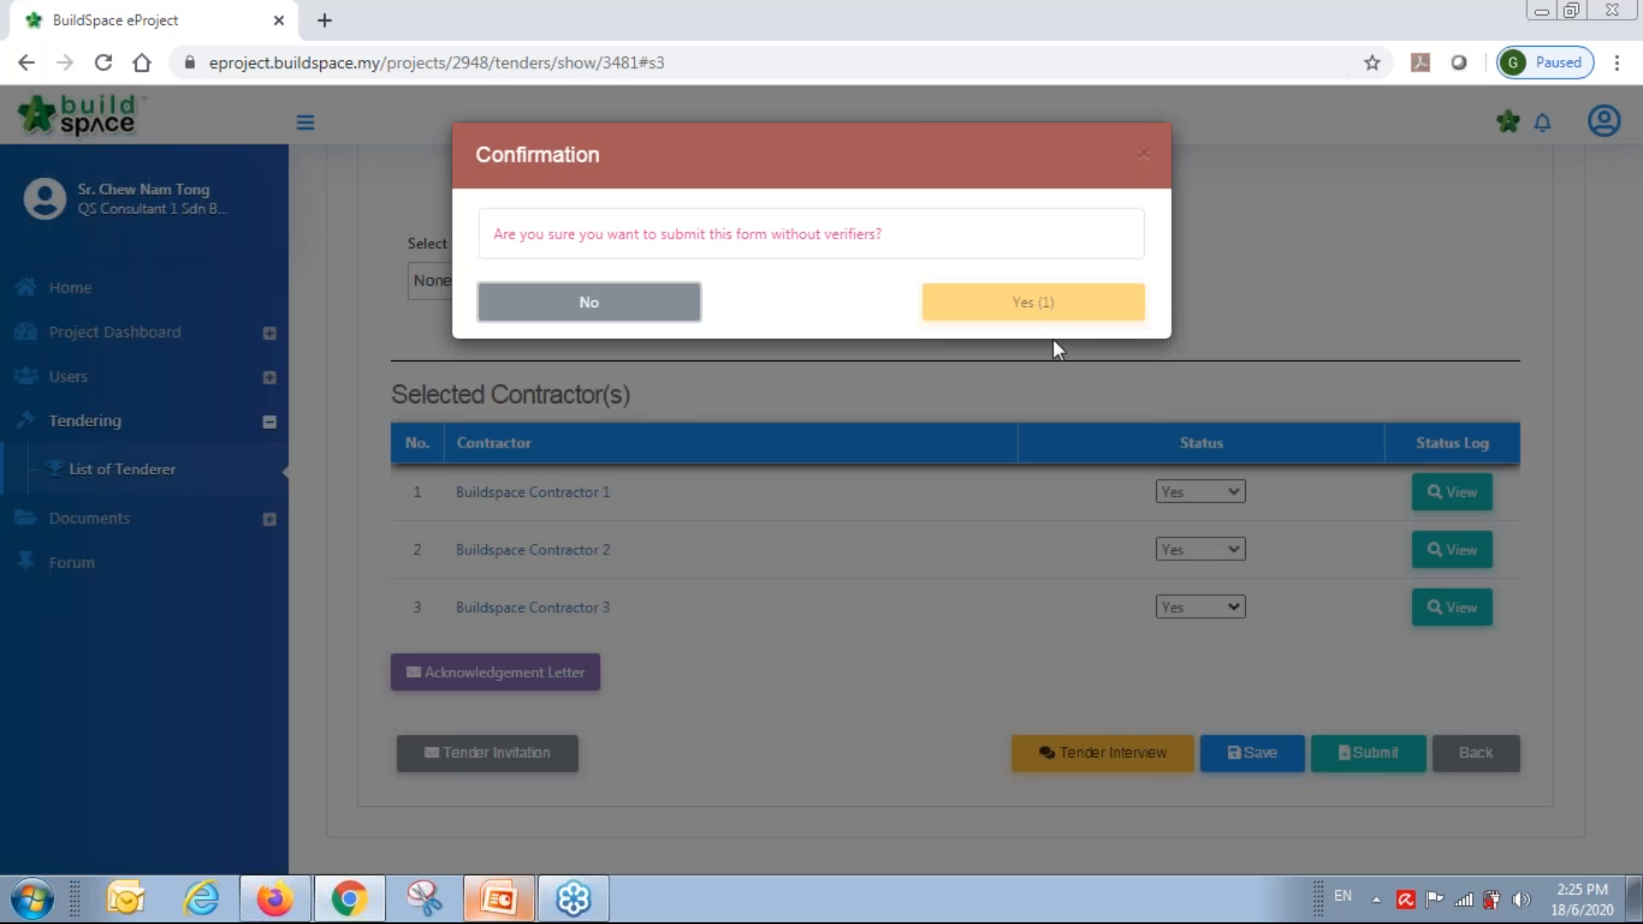
{"action": "left_click", "coordinate": [1053, 313]}
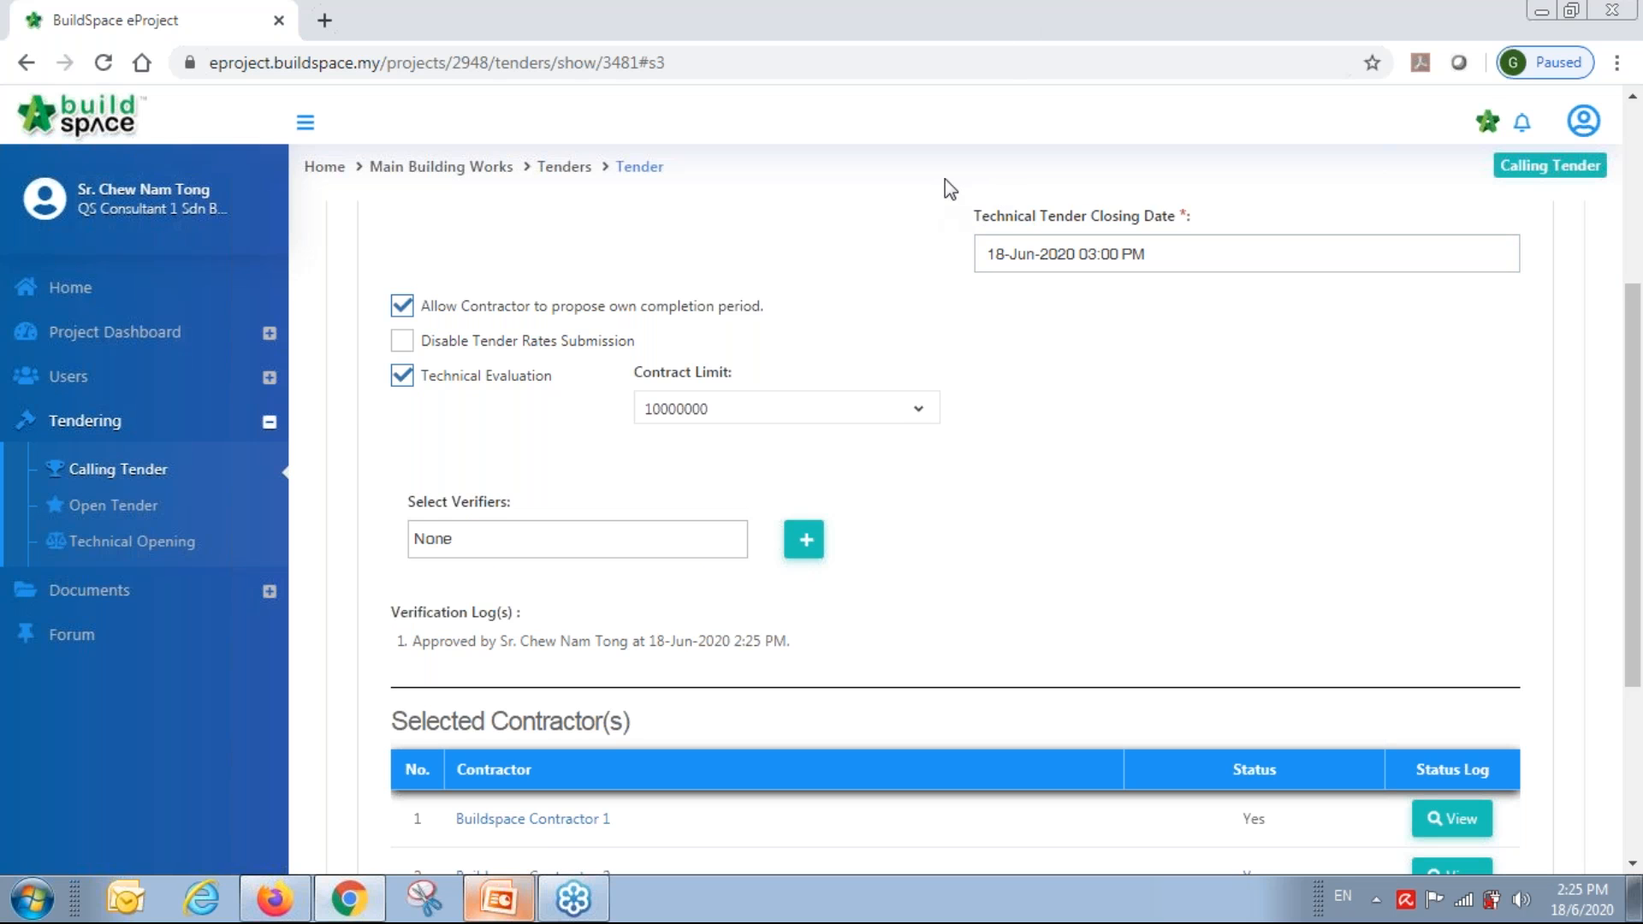
Switch to Gmail and open the BuildSpace eTender Message Notification in the Promotions tab.
{"action": "left_click", "coordinate": [1543, 12]}
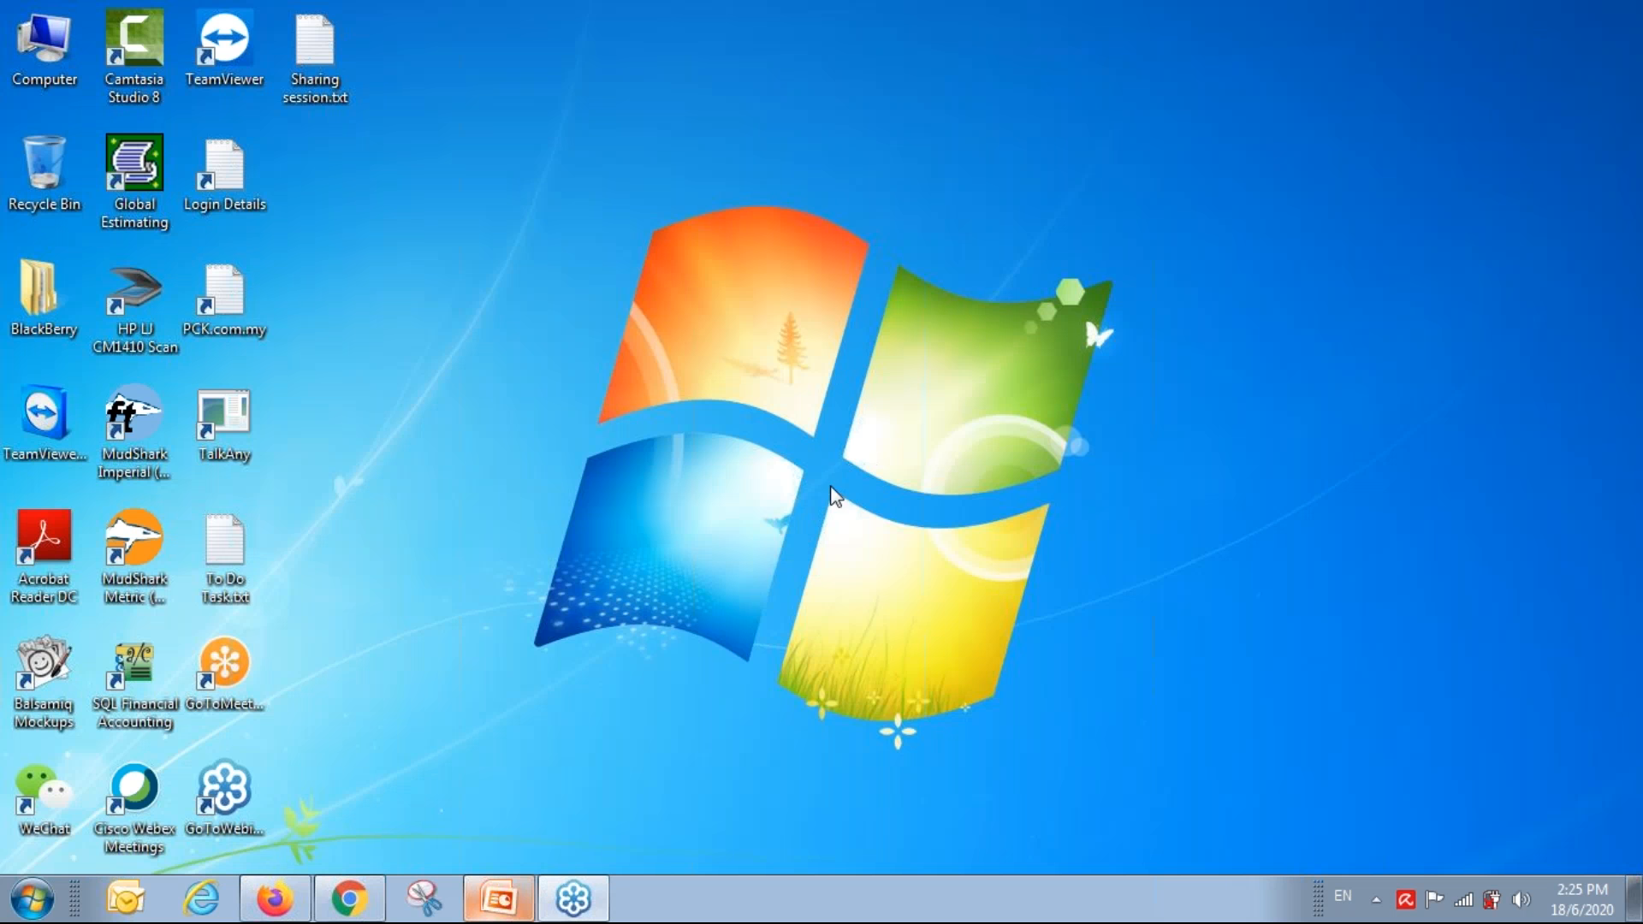
{"action": "left_click", "coordinate": [282, 905]}
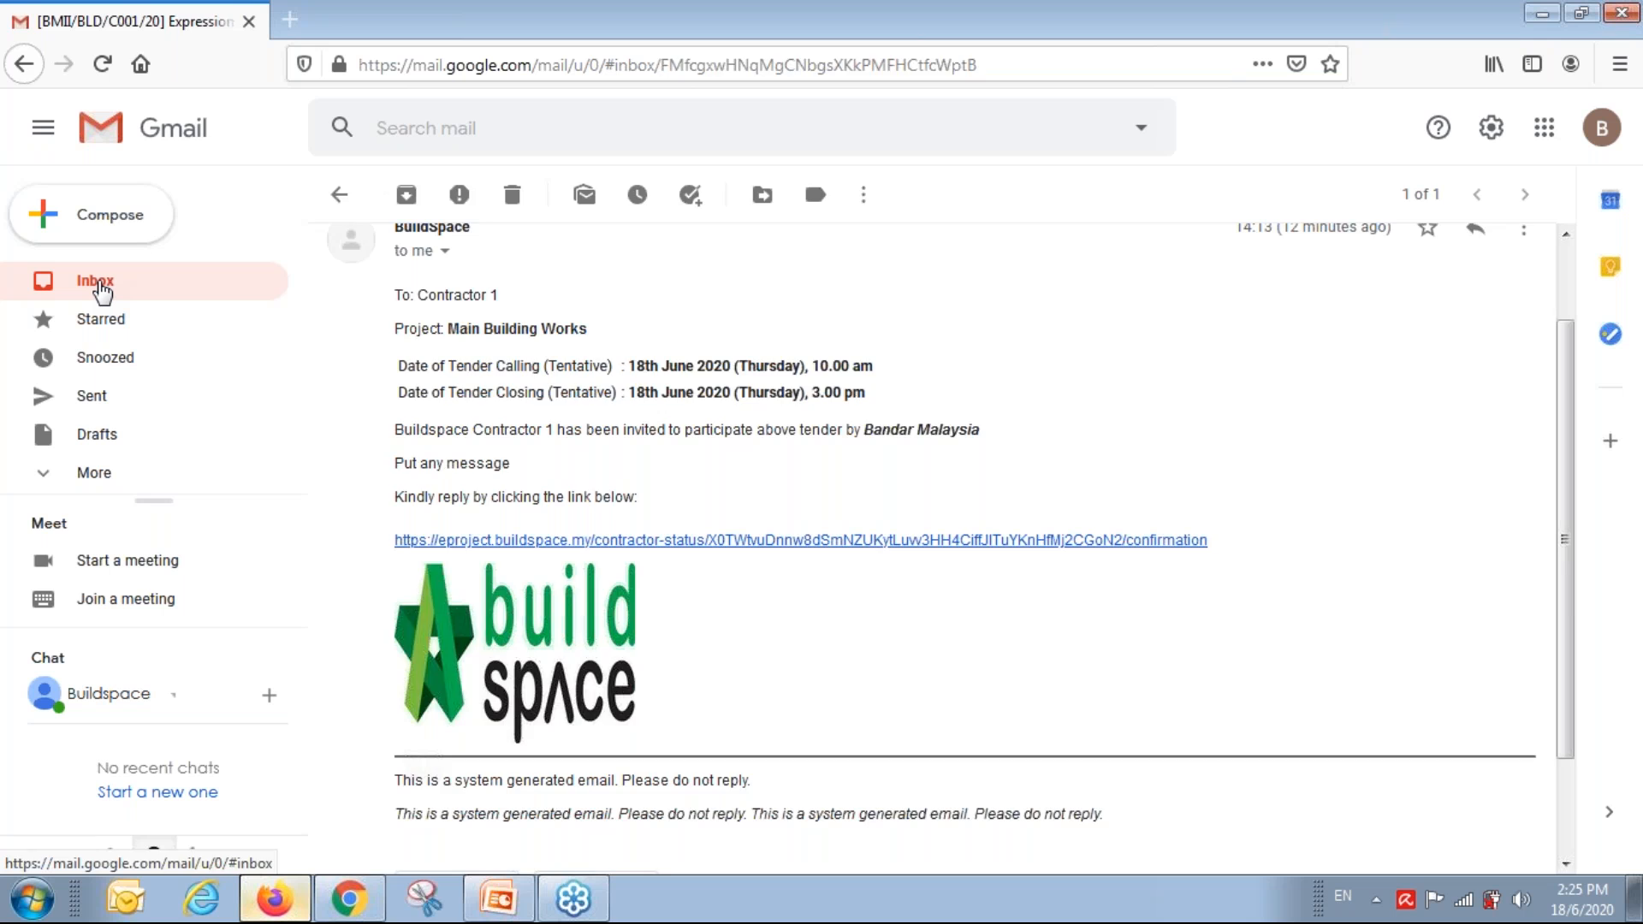
{"action": "left_click", "coordinate": [99, 284]}
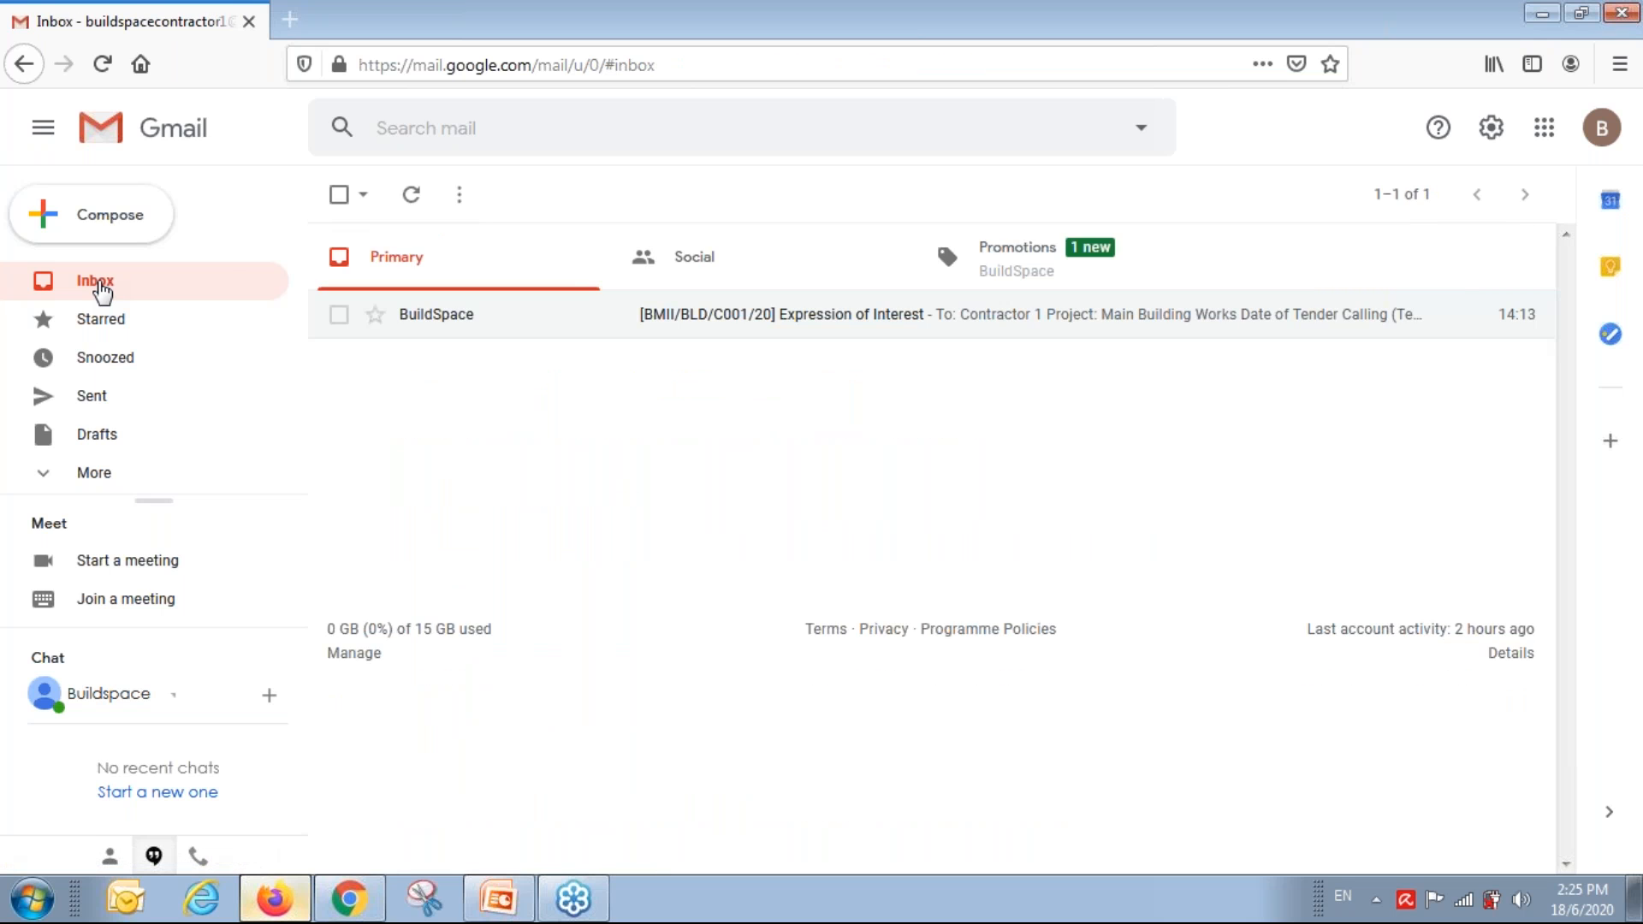
{"action": "left_click", "coordinate": [1037, 275]}
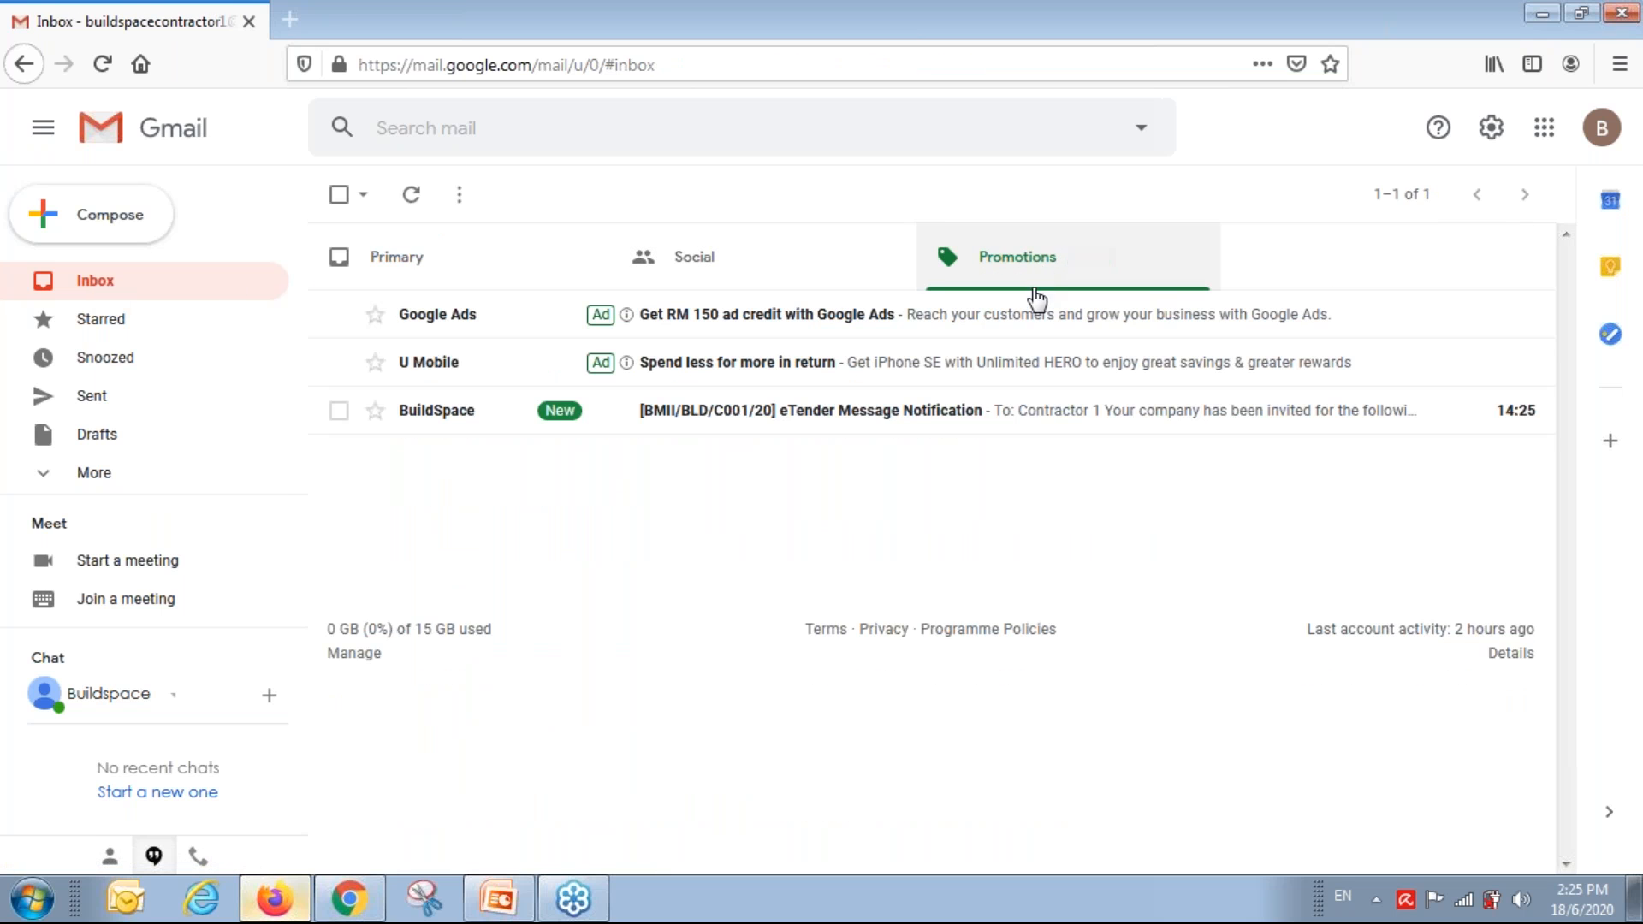
{"action": "left_click", "coordinate": [929, 417]}
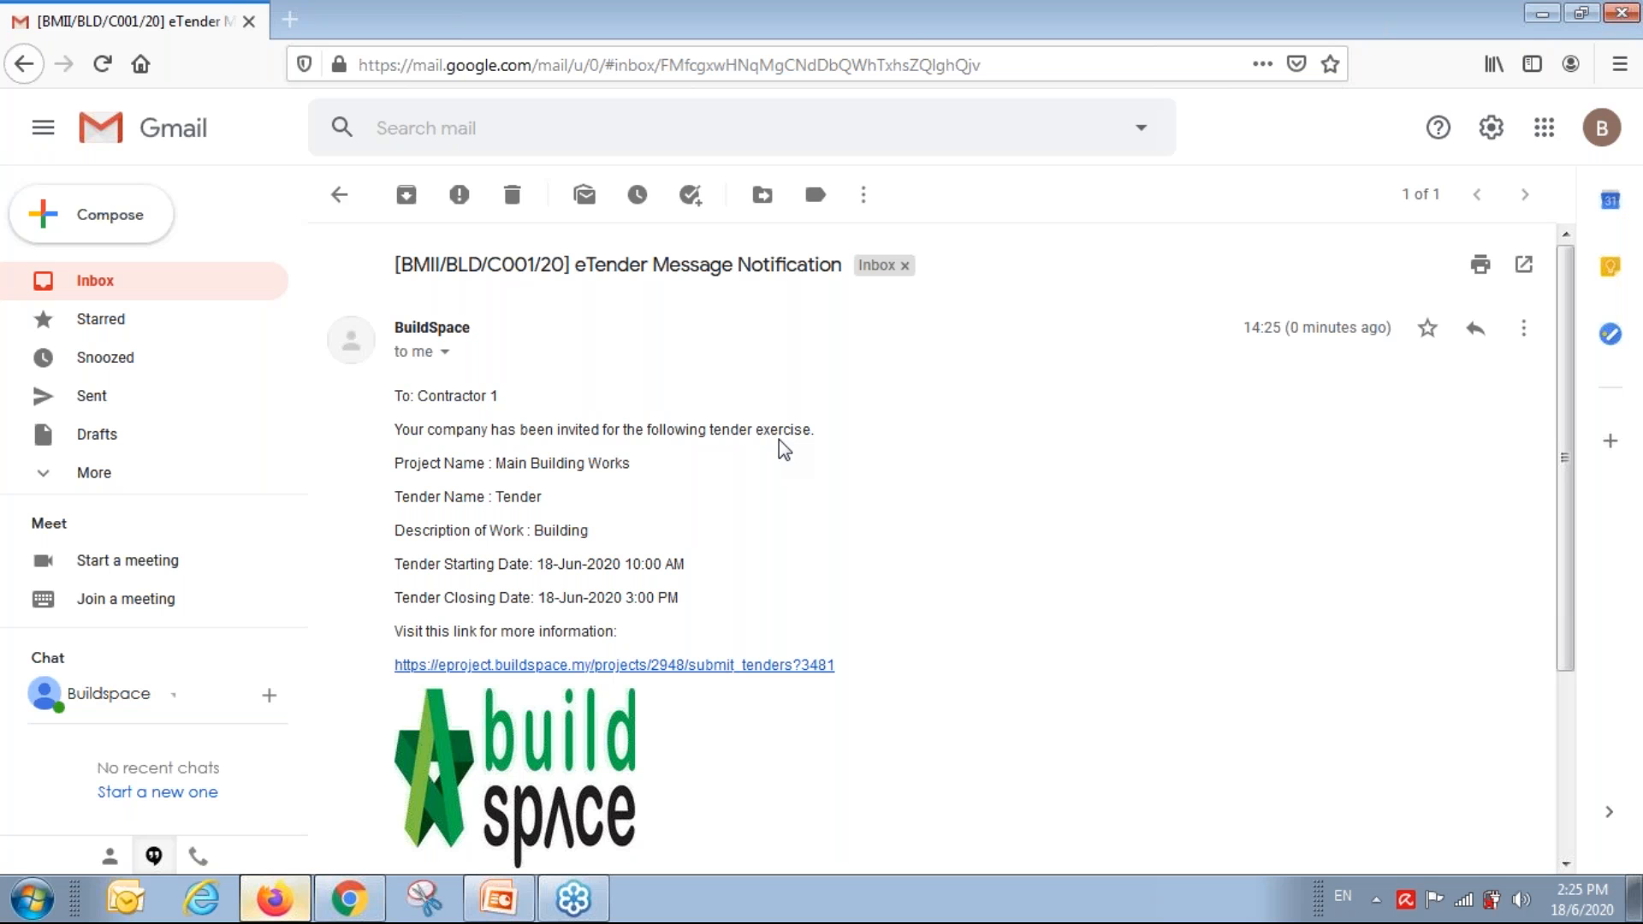
Follow the email's tender link and sign in using the saved contractor login.
{"action": "left_click", "coordinate": [659, 668]}
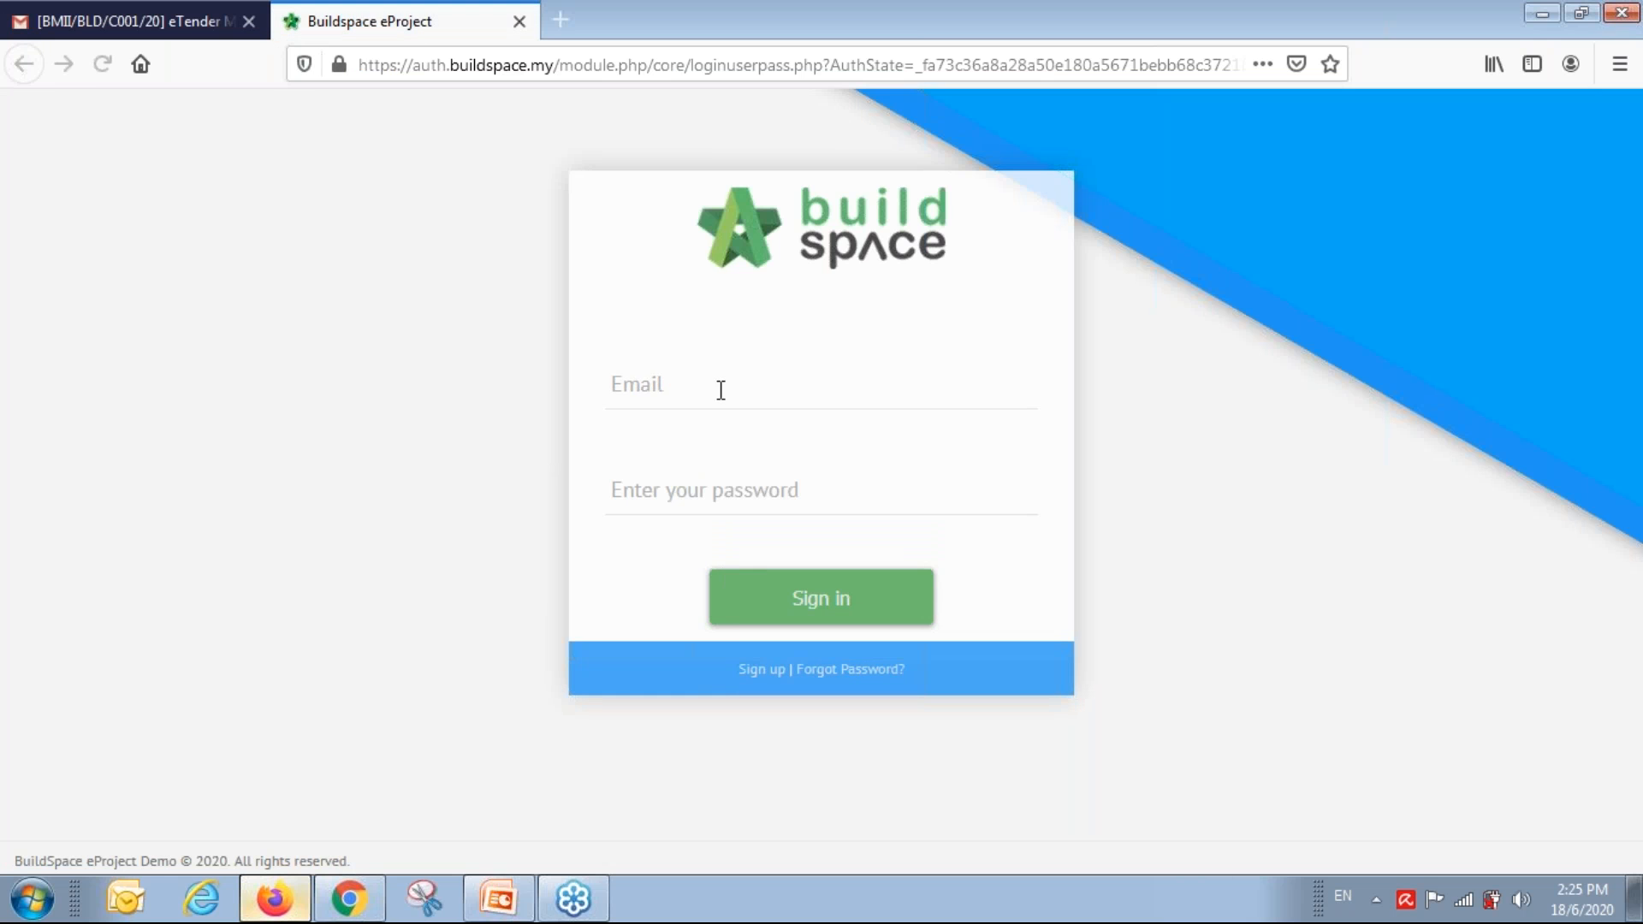
{"action": "left_click", "coordinate": [734, 382]}
{"action": "type", "text": "buil"}
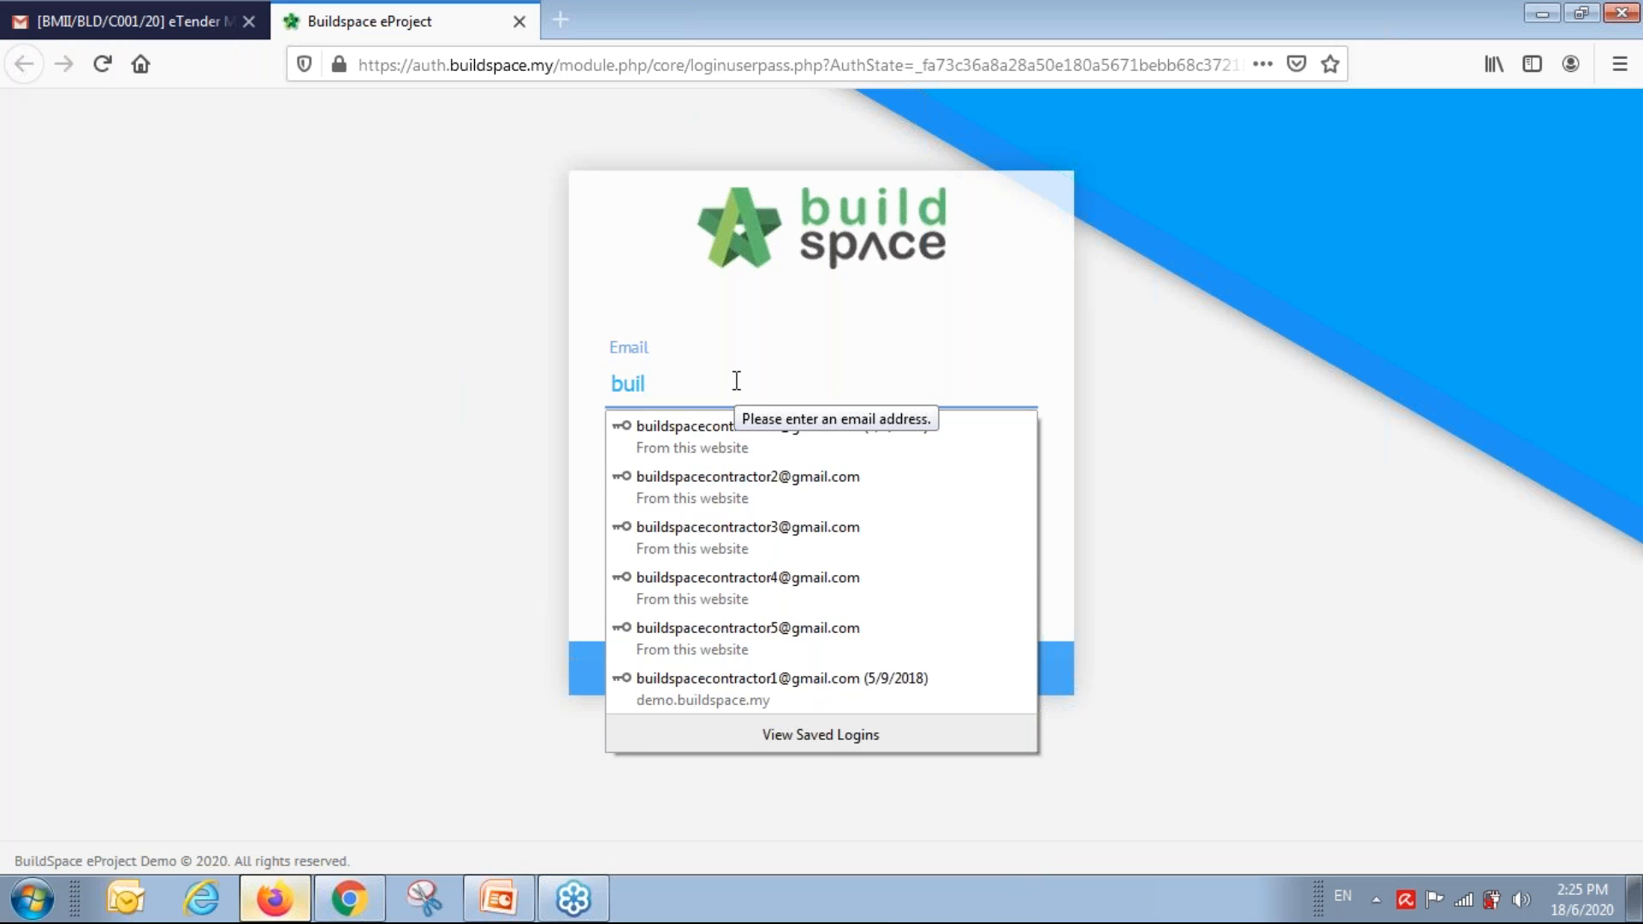
{"action": "key", "text": "Down"}
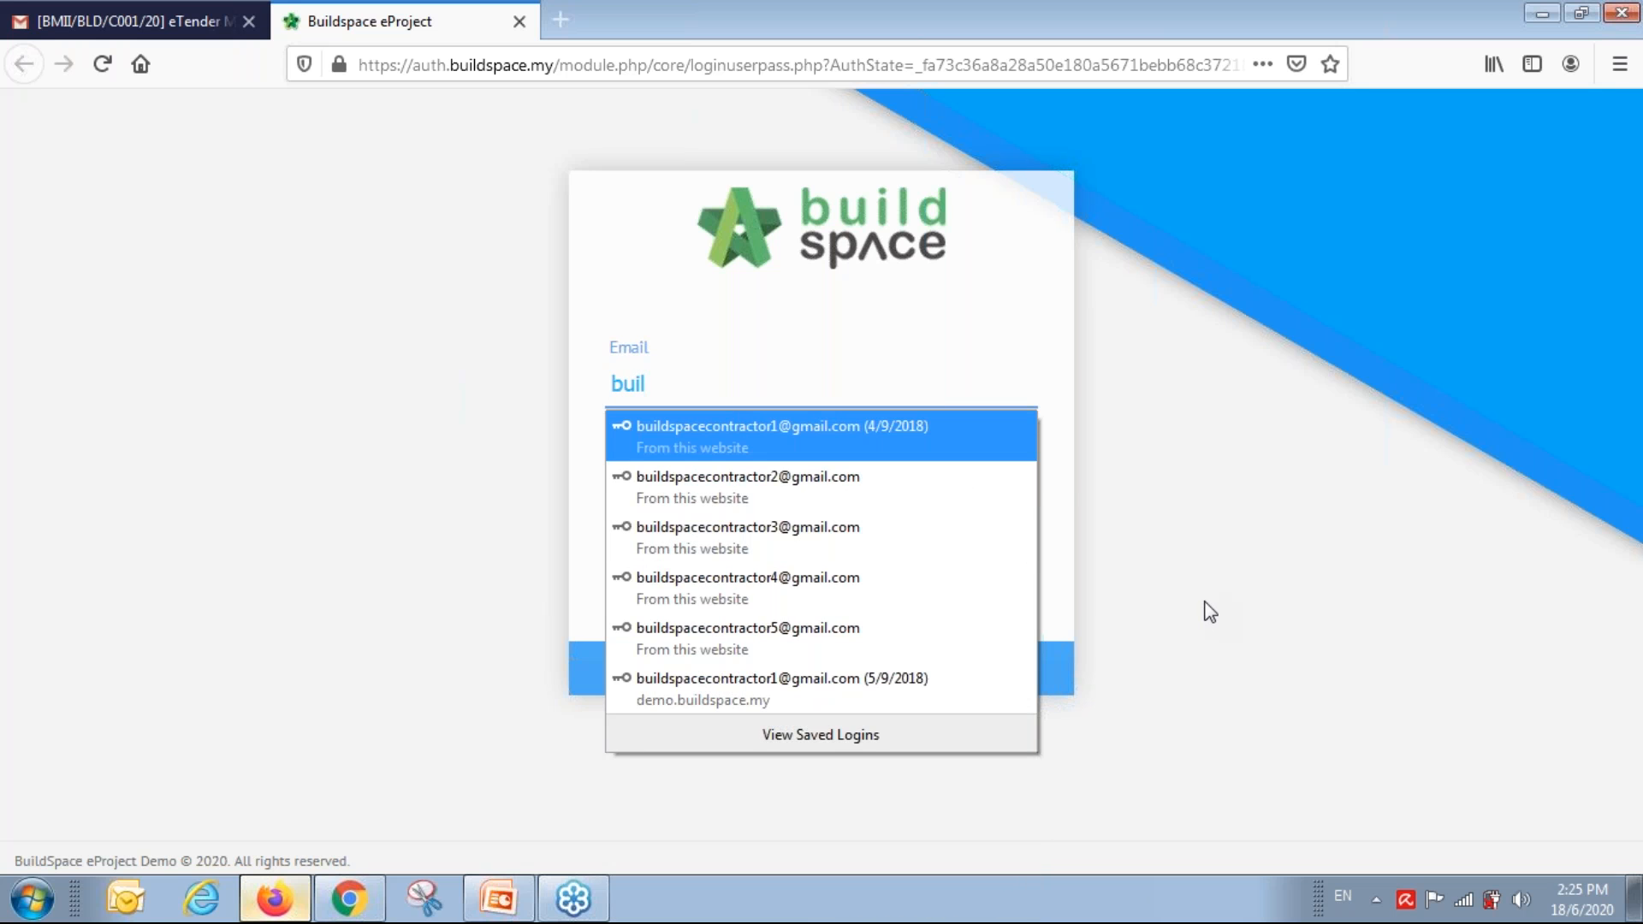
{"action": "key", "text": "Return"}
{"action": "key", "text": "Return"}
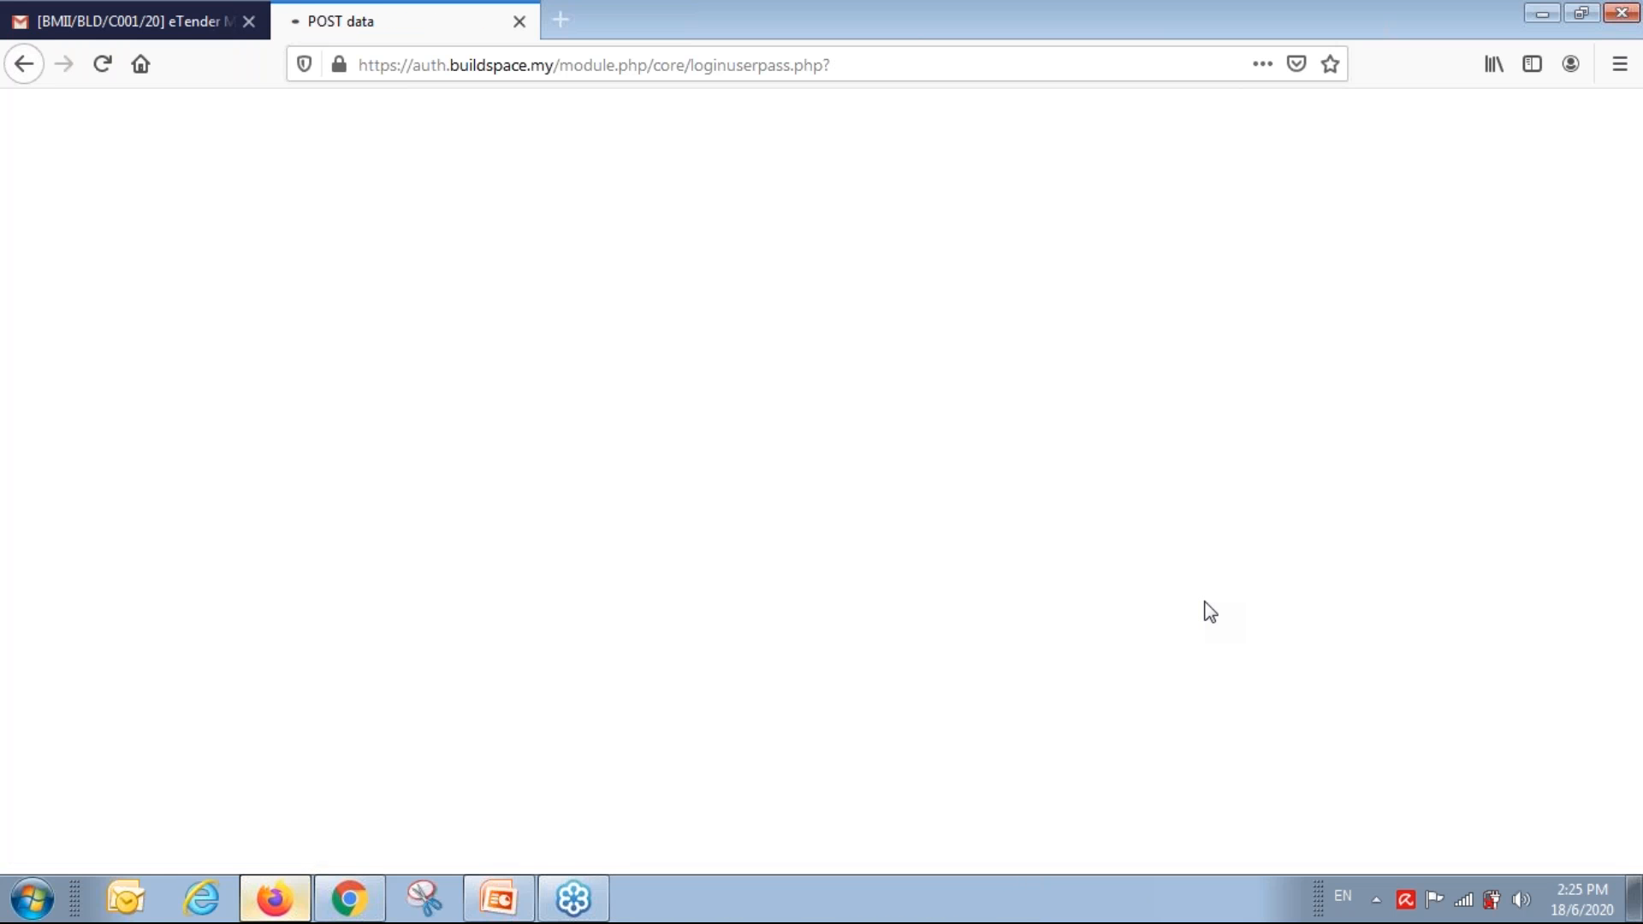
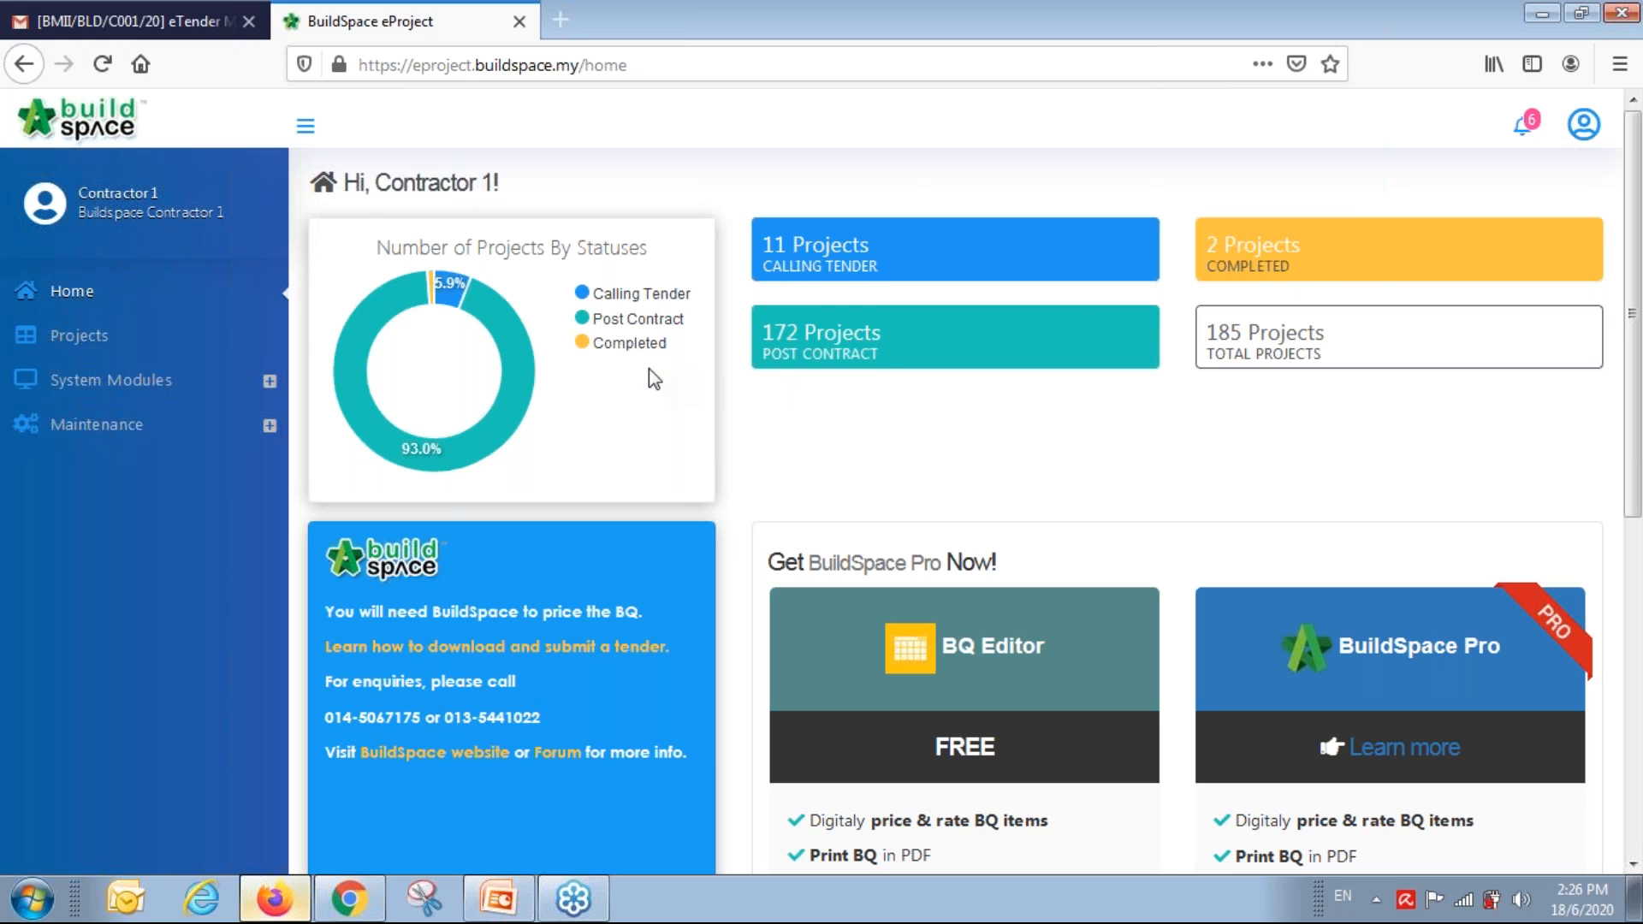
Open the Main Building Works project from the Projects list and expand its Documents section.
{"action": "left_click", "coordinate": [75, 337]}
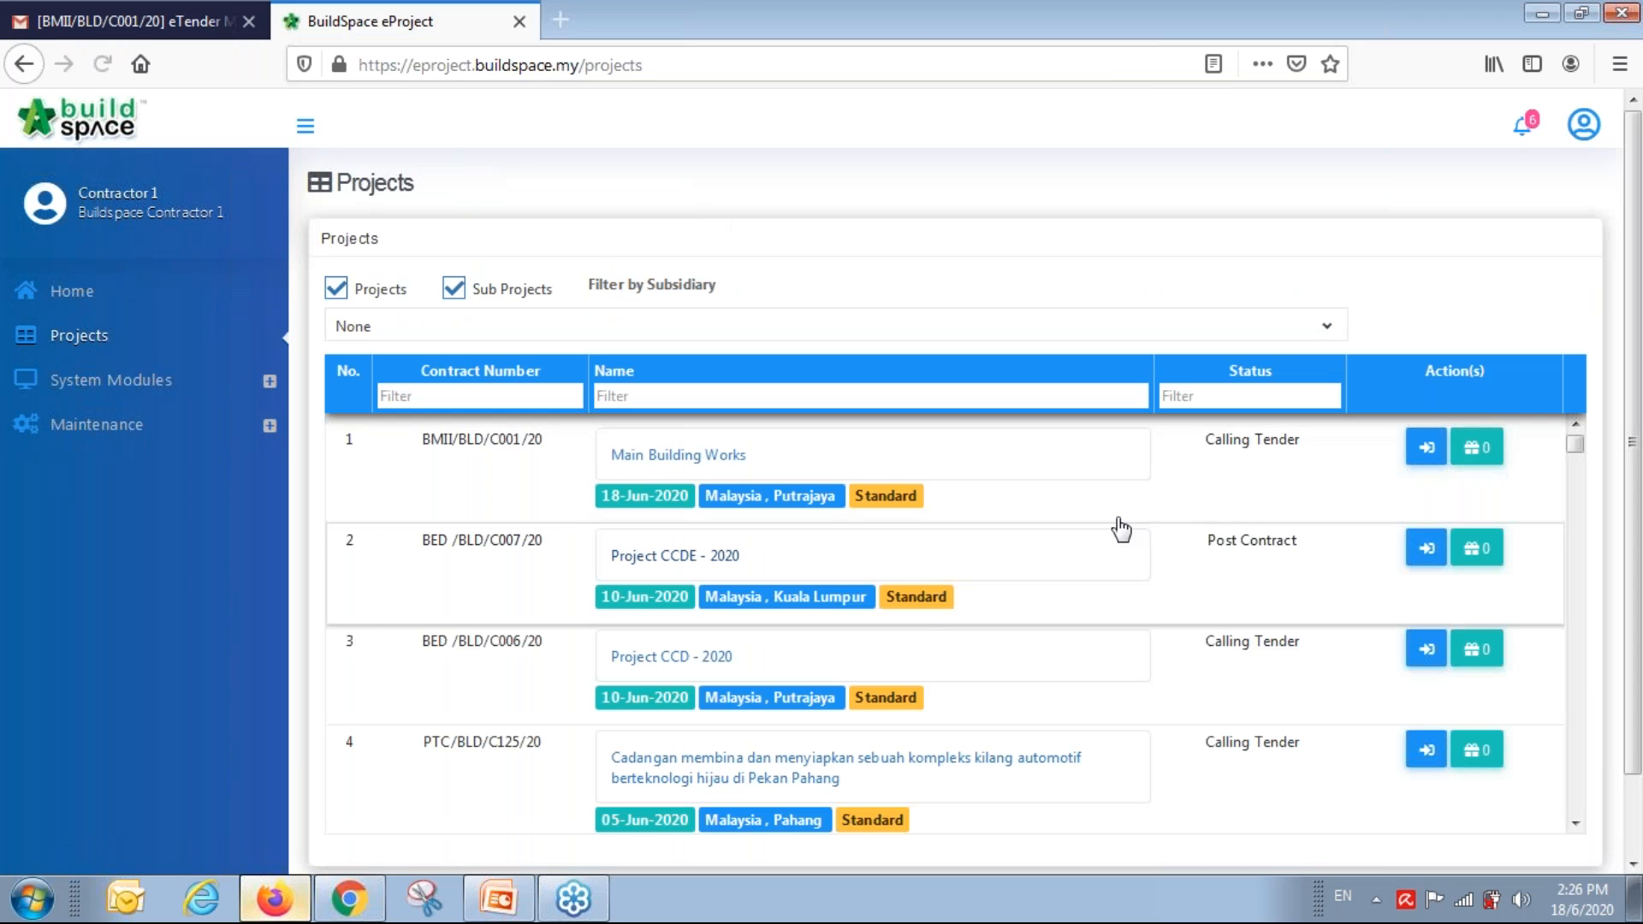
{"action": "scroll", "coordinate": [1215, 535], "scroll_direction": "down", "scroll_amount": 5}
{"action": "scroll", "coordinate": [1213, 709], "scroll_direction": "up", "scroll_amount": 5}
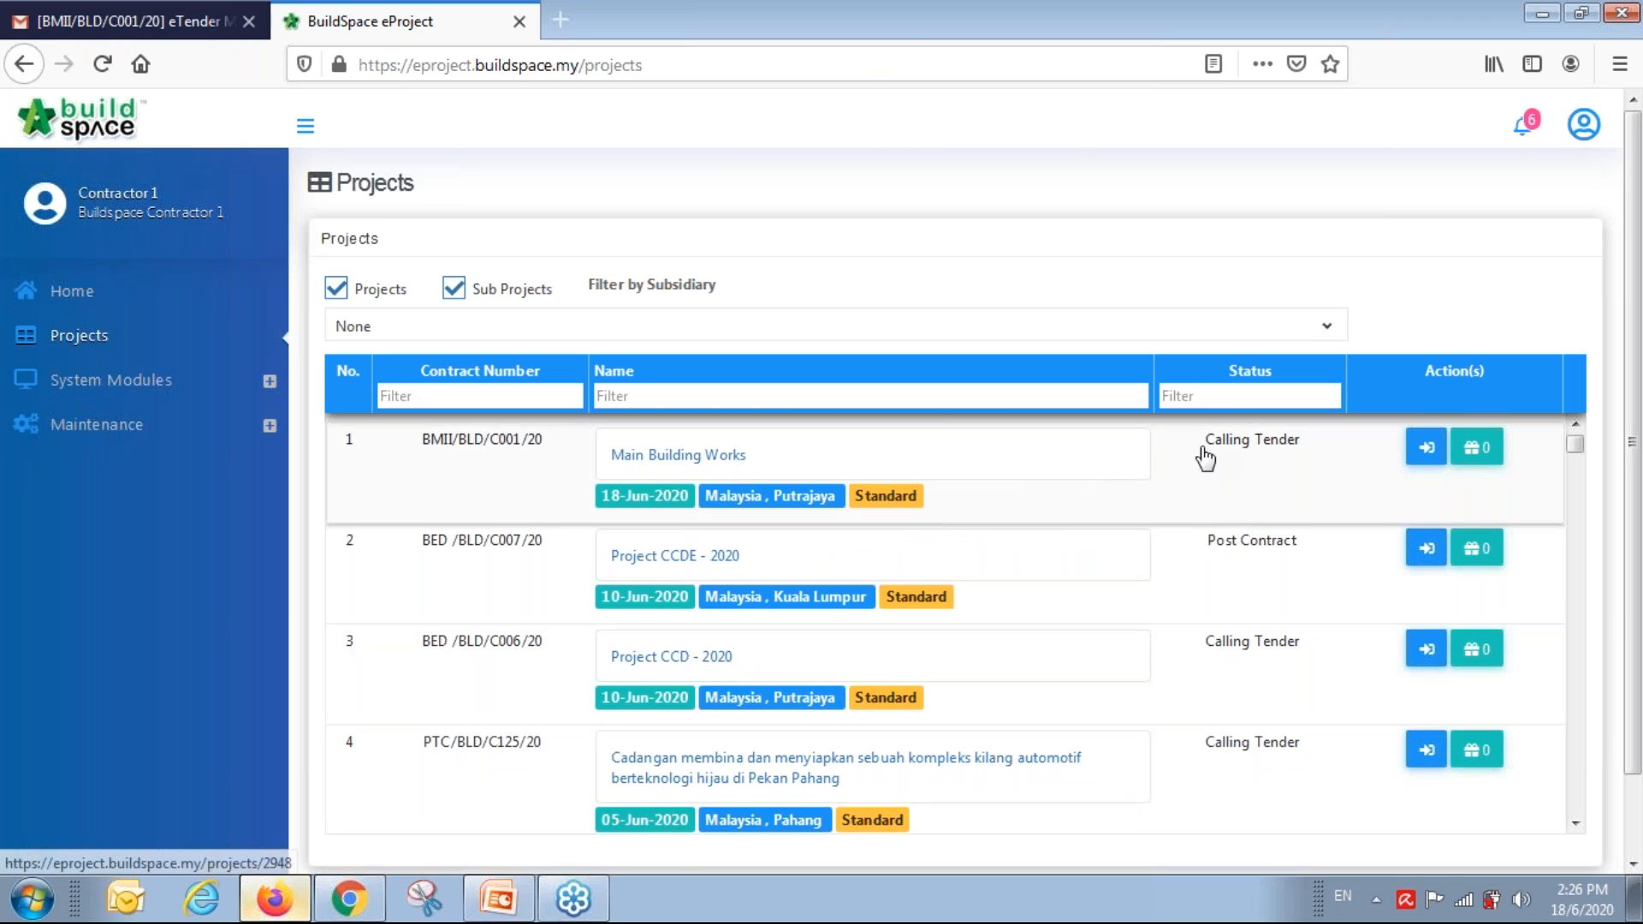
{"action": "left_click", "coordinate": [694, 462]}
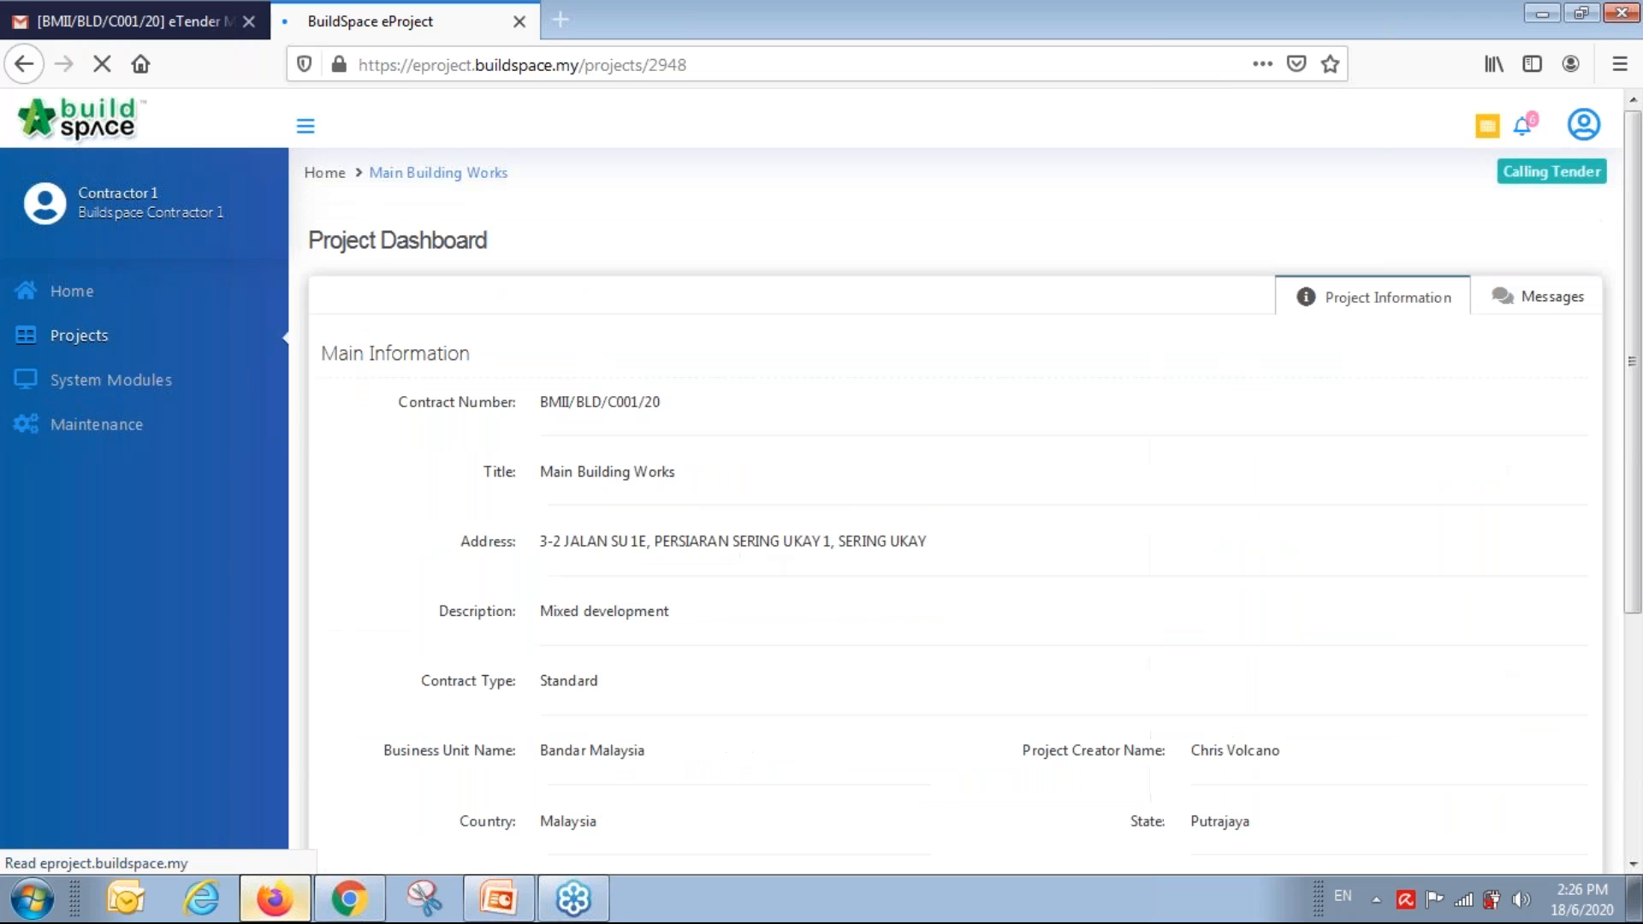
{"action": "scroll", "coordinate": [795, 569], "scroll_direction": "down", "scroll_amount": 2}
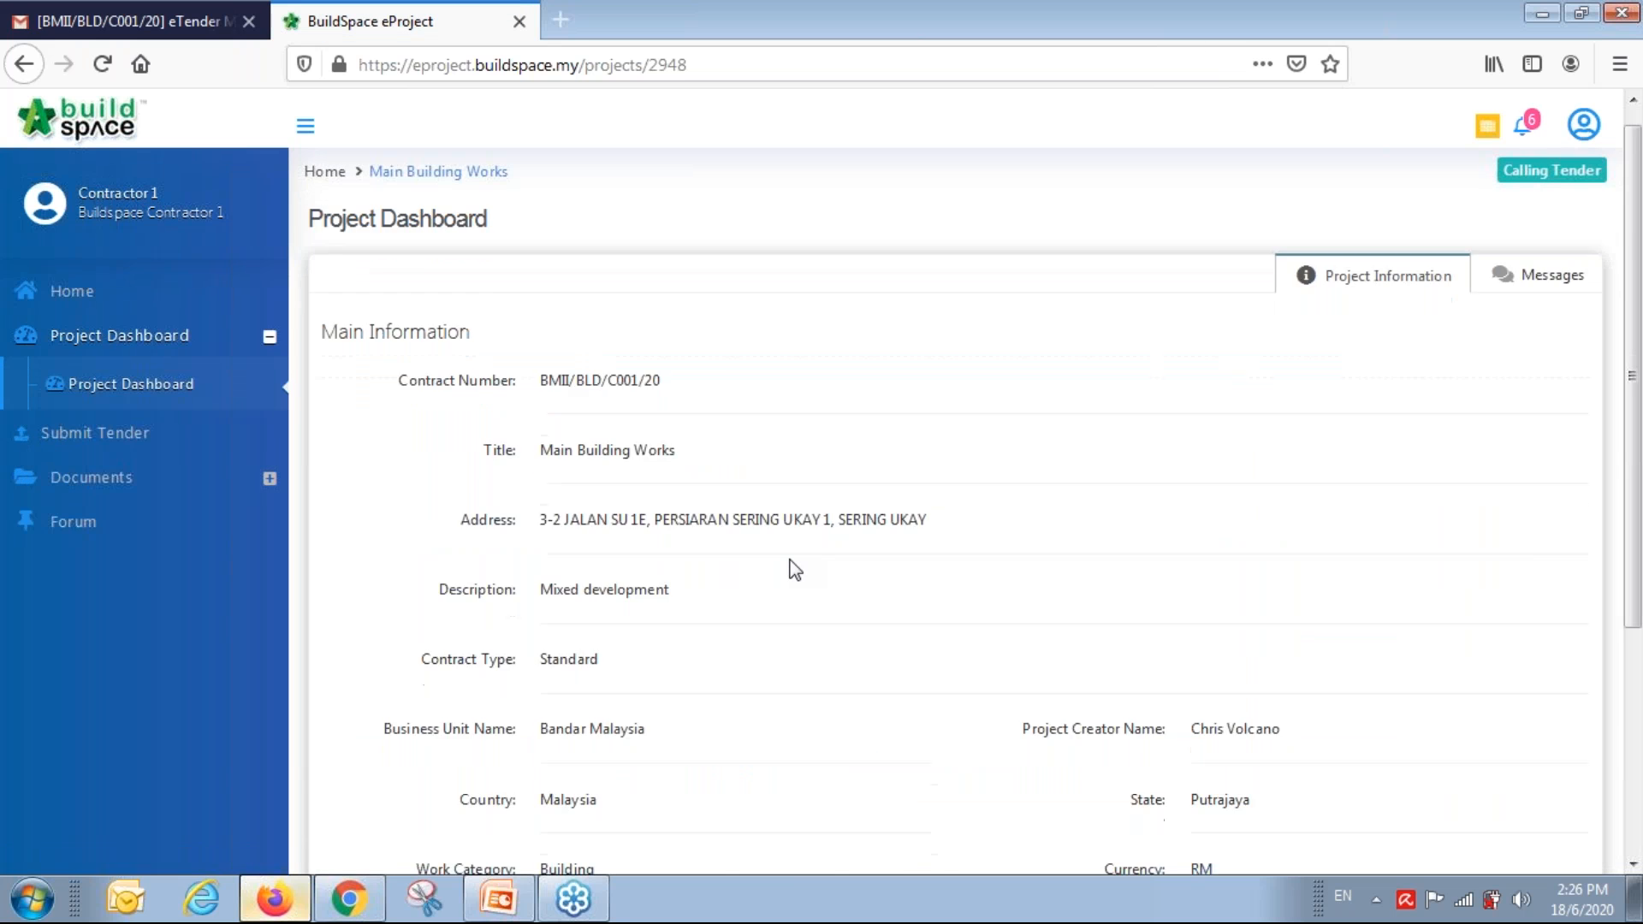
{"action": "scroll", "coordinate": [794, 569], "scroll_direction": "up", "scroll_amount": 1}
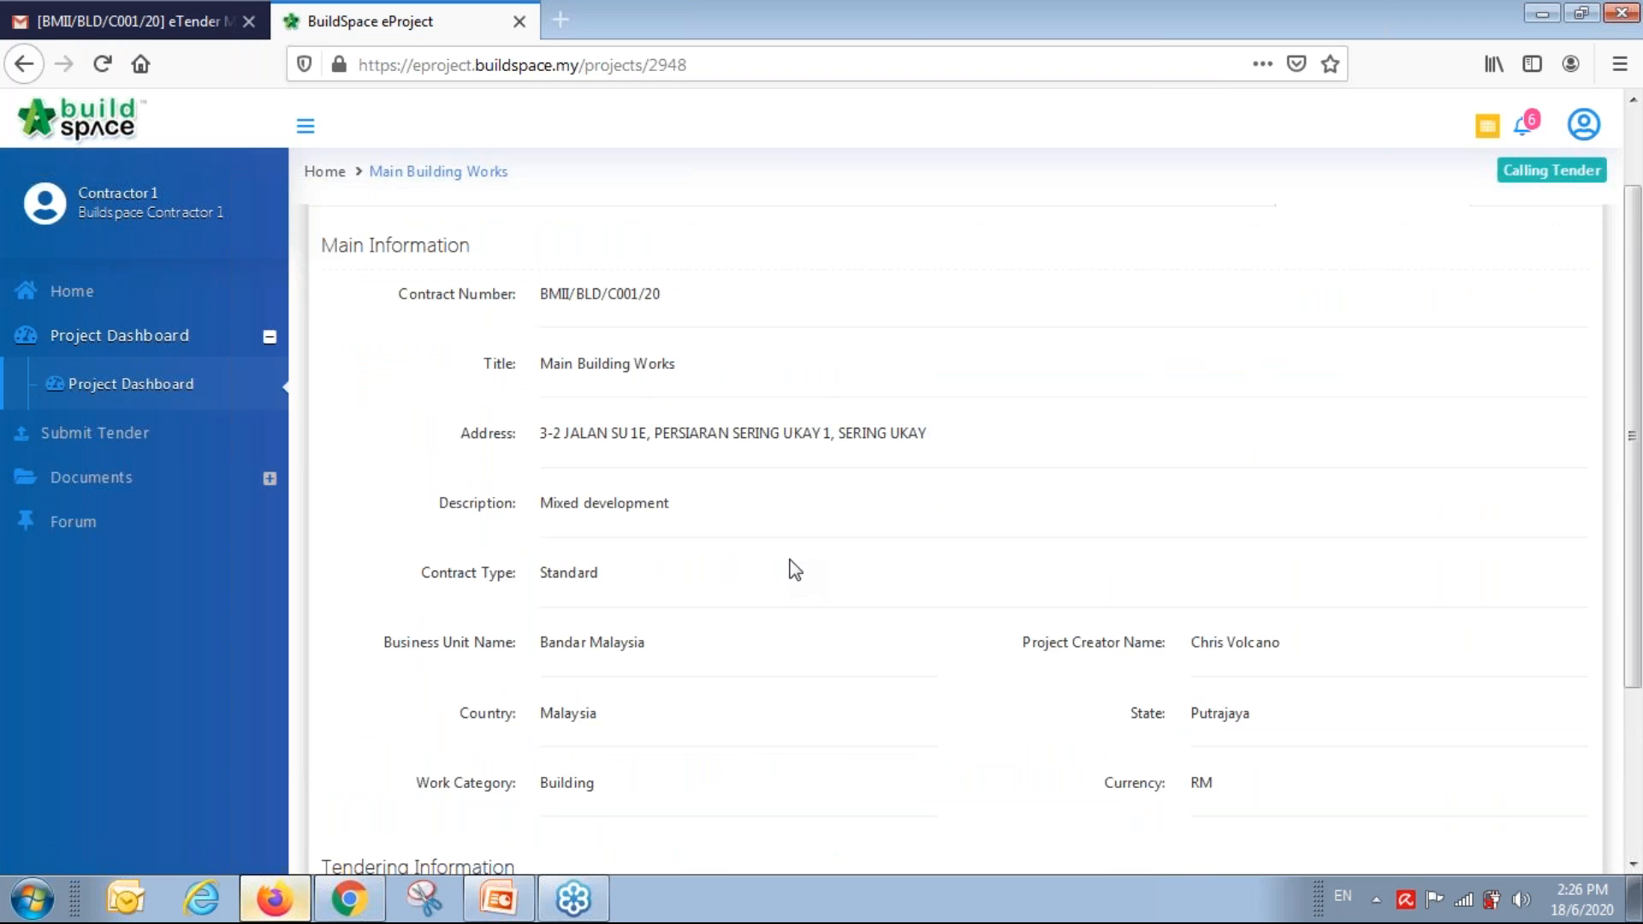
{"action": "left_click", "coordinate": [96, 482]}
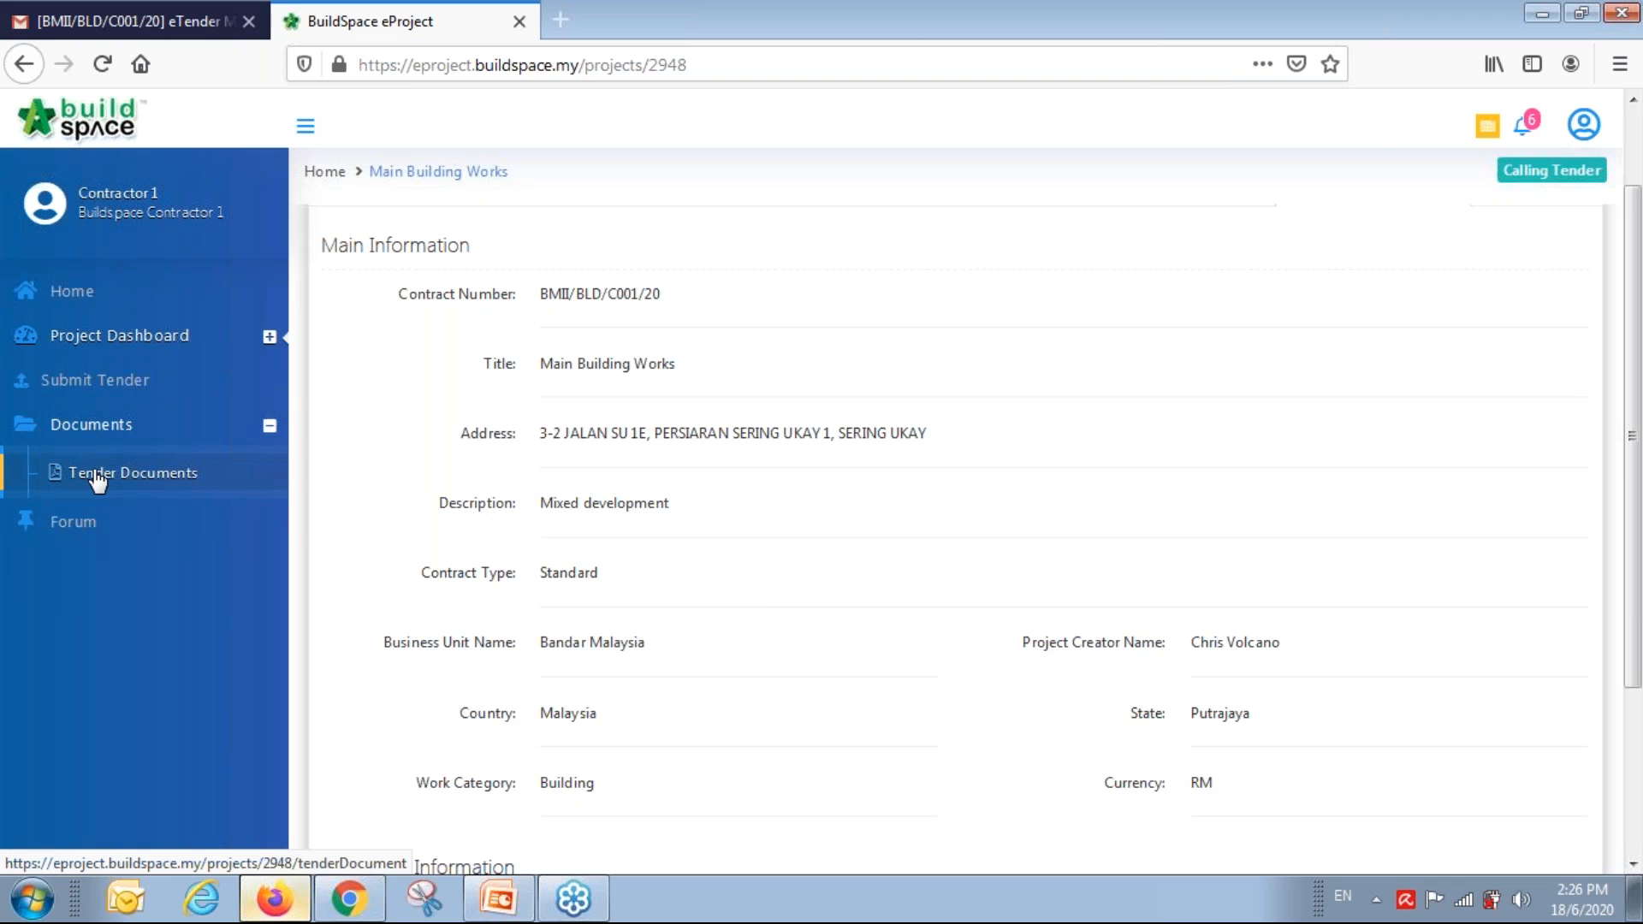
Open the DRAWINGS tender-document folder and check its Action(s) menu without downloading anything.
{"action": "left_click", "coordinate": [97, 481]}
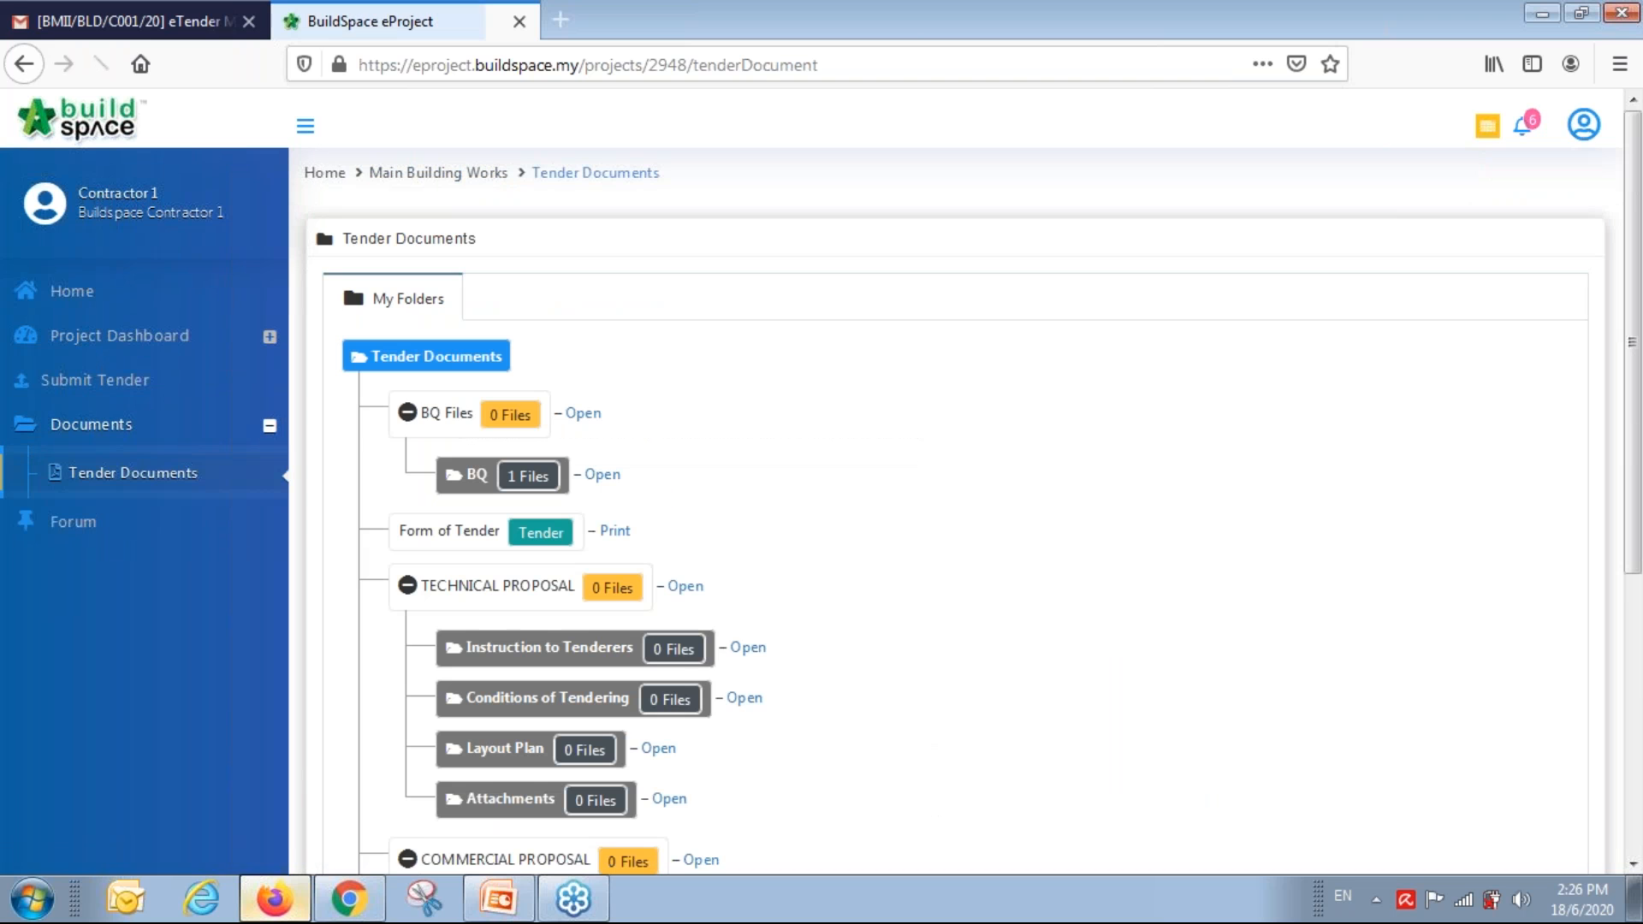
{"action": "scroll", "coordinate": [1023, 572], "scroll_direction": "down", "scroll_amount": 5}
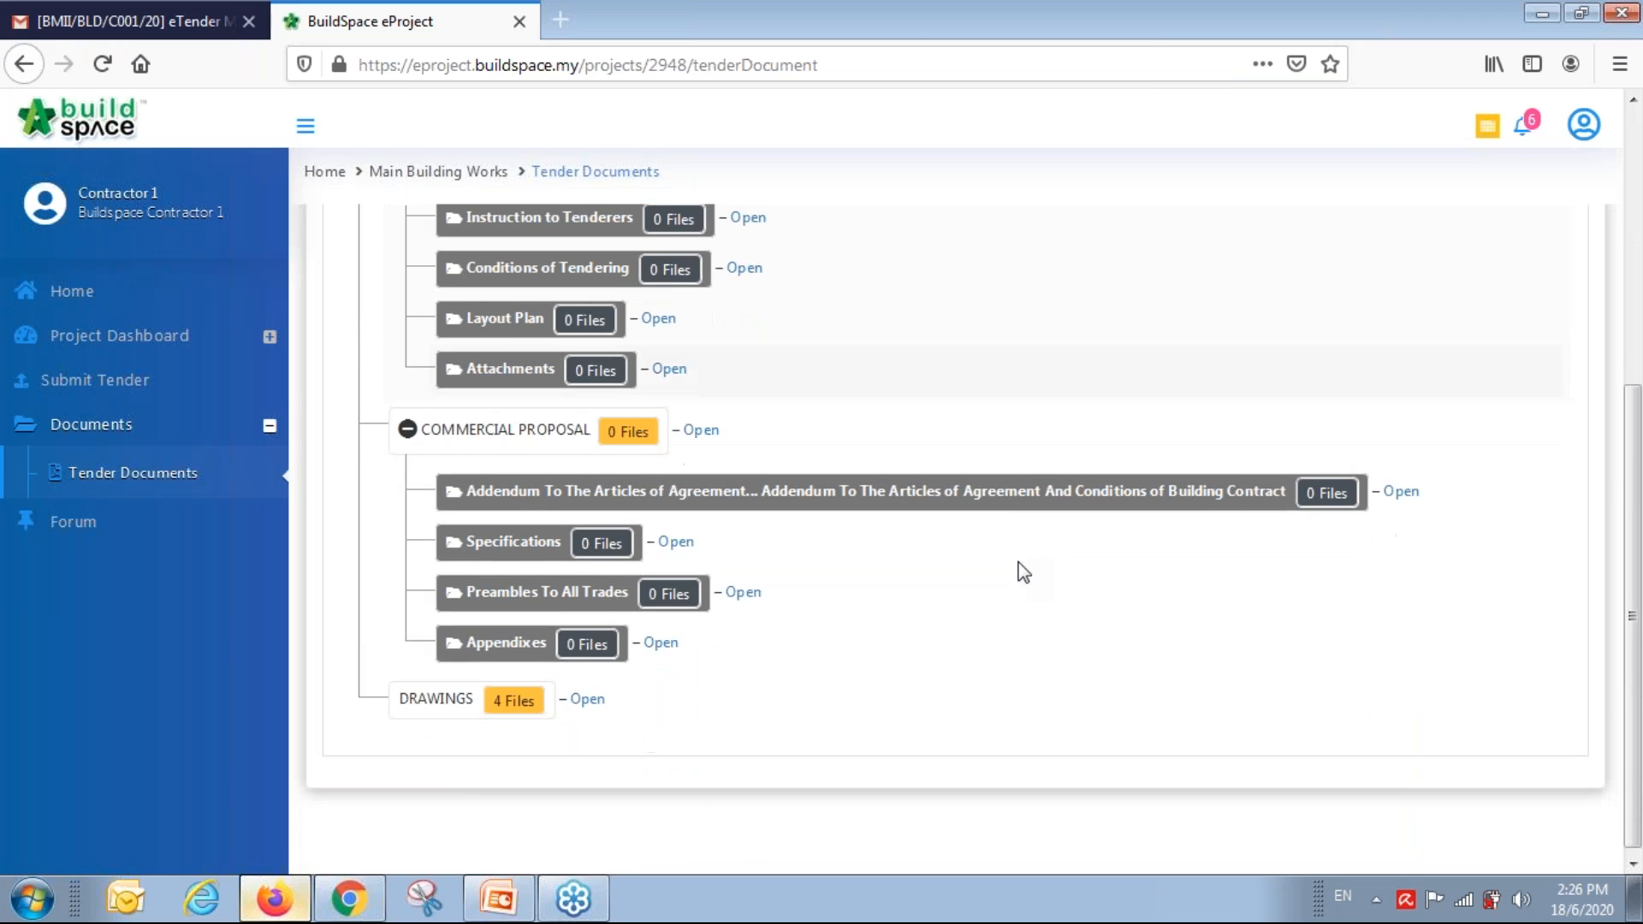
{"action": "left_click", "coordinate": [587, 692]}
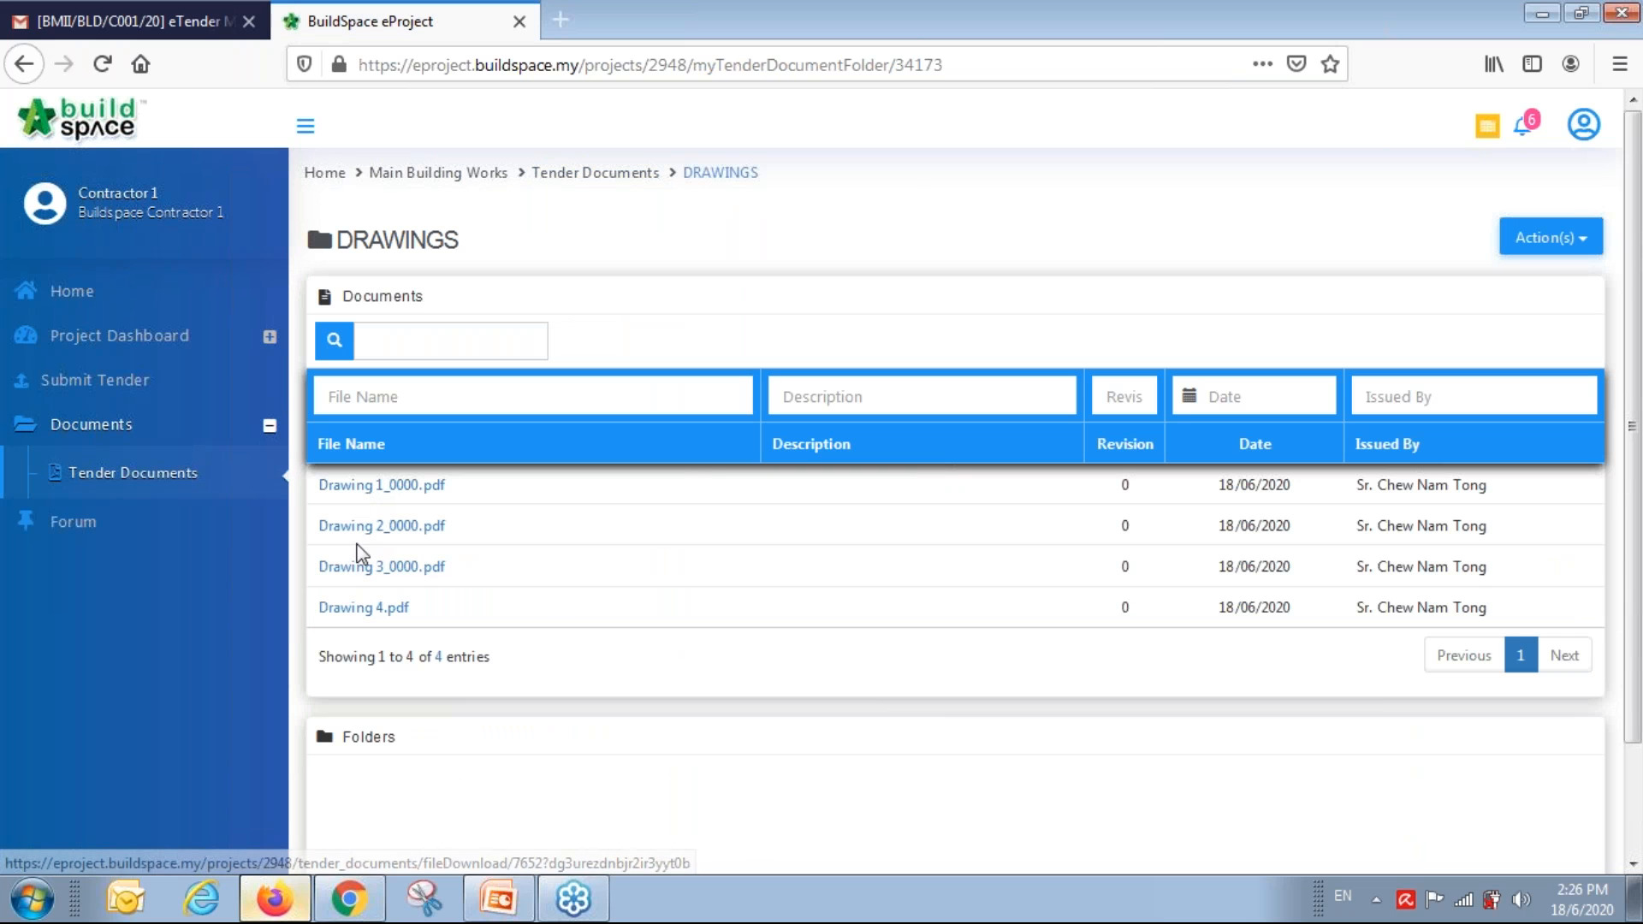
{"action": "left_click", "coordinate": [1540, 252]}
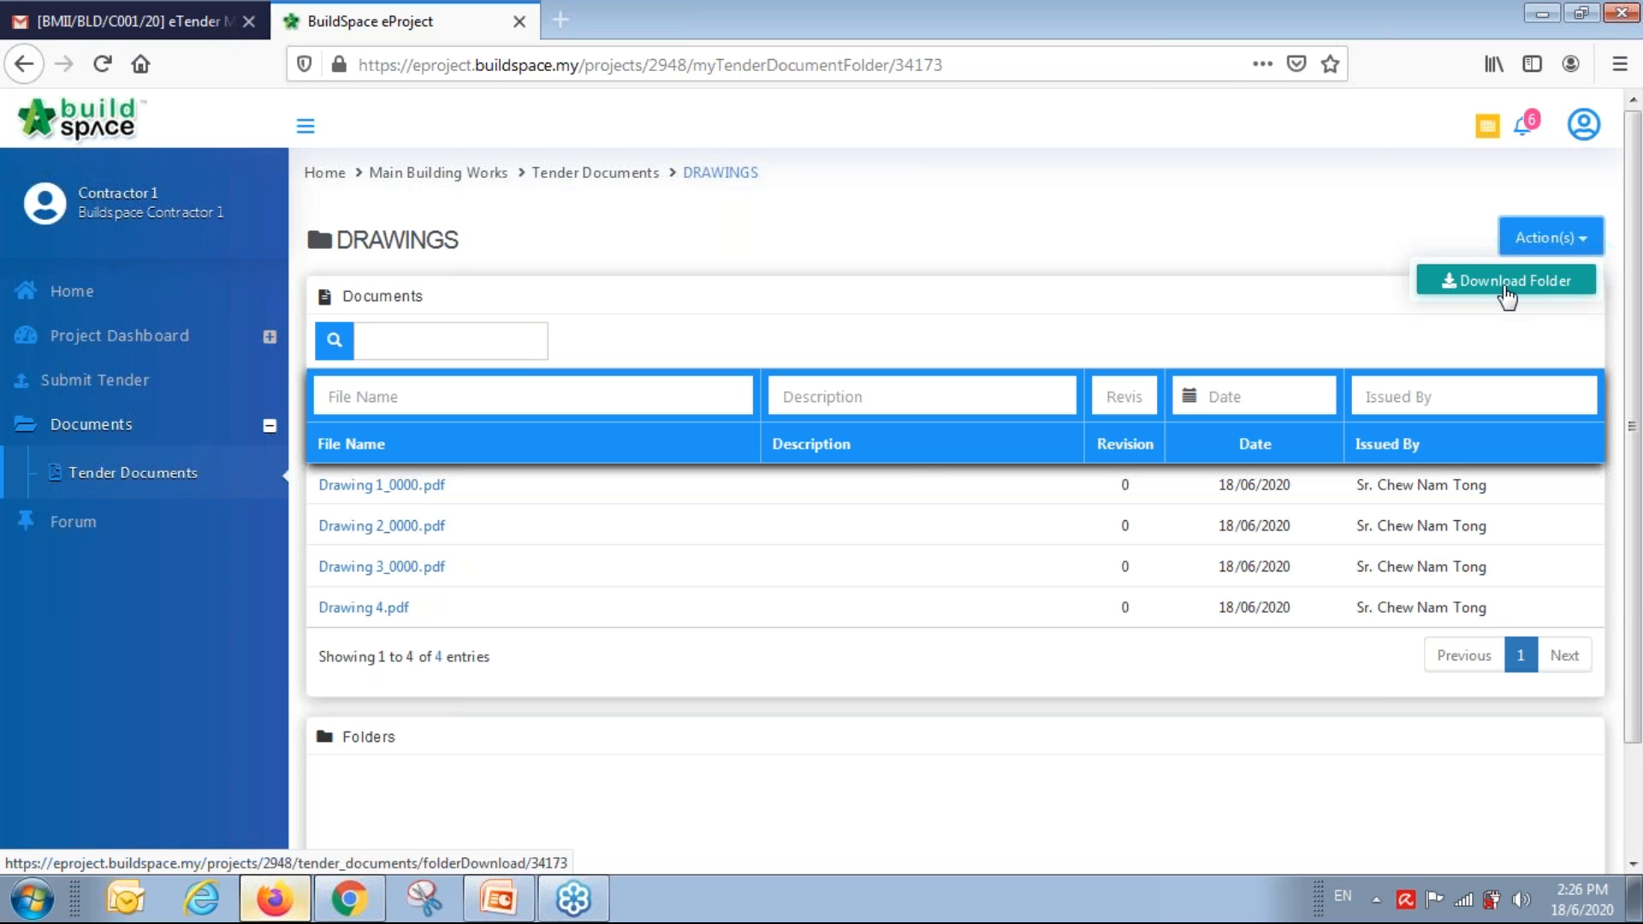
{"action": "left_click", "coordinate": [1046, 305]}
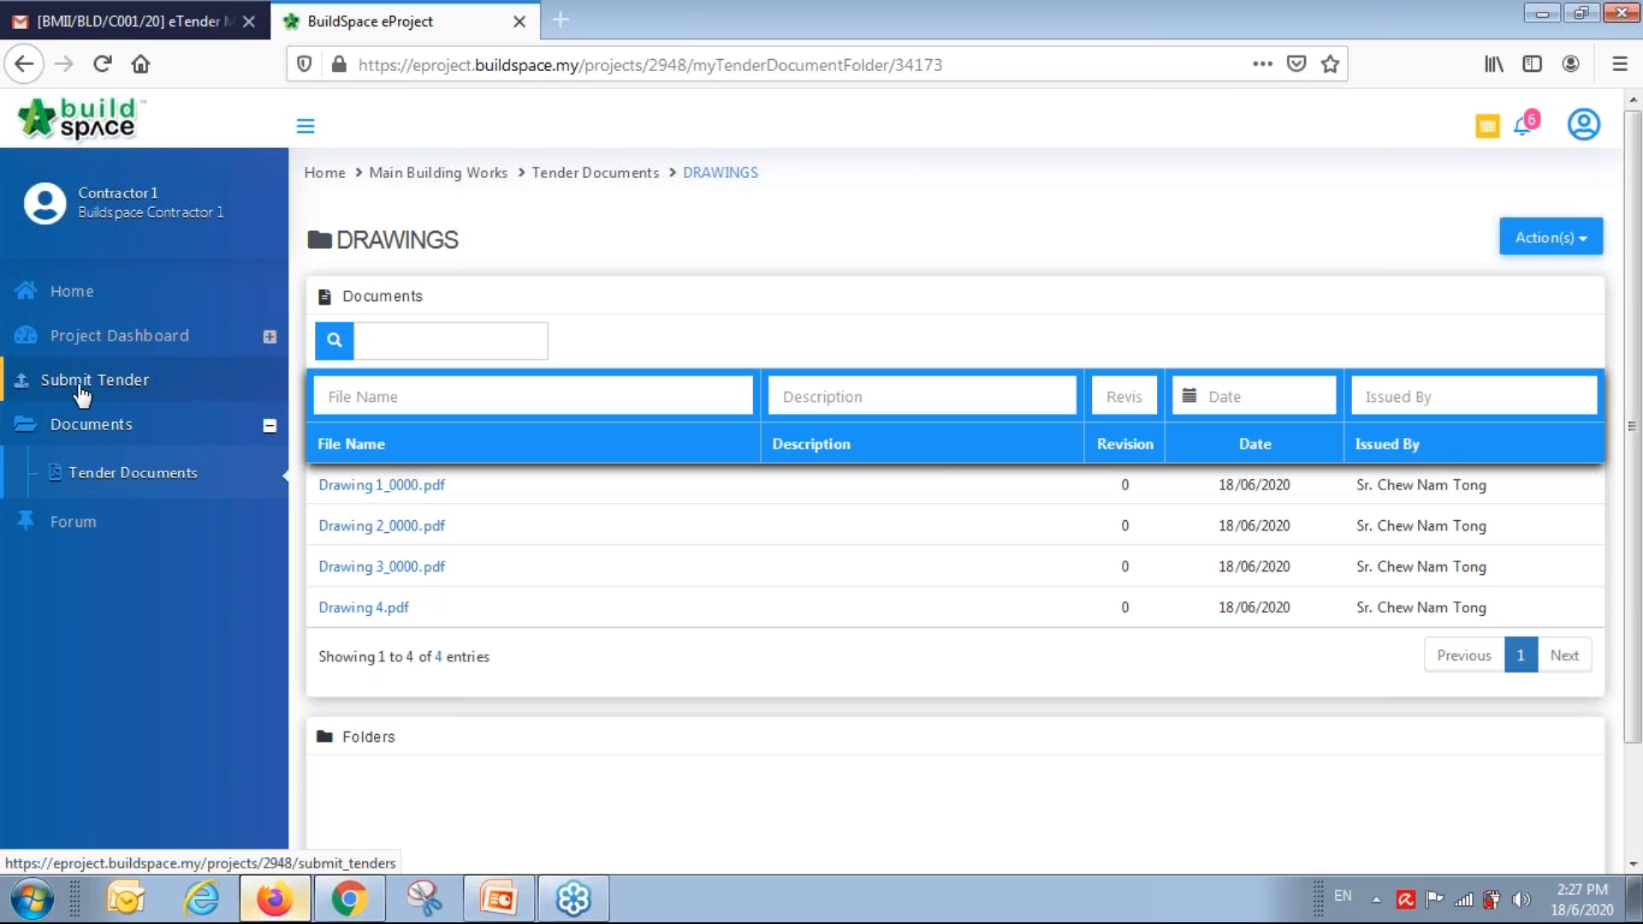
Open the project's Tender submission and bring up its Technical Evaluation Form, showing 0/43 answered.
{"action": "left_click", "coordinate": [81, 387]}
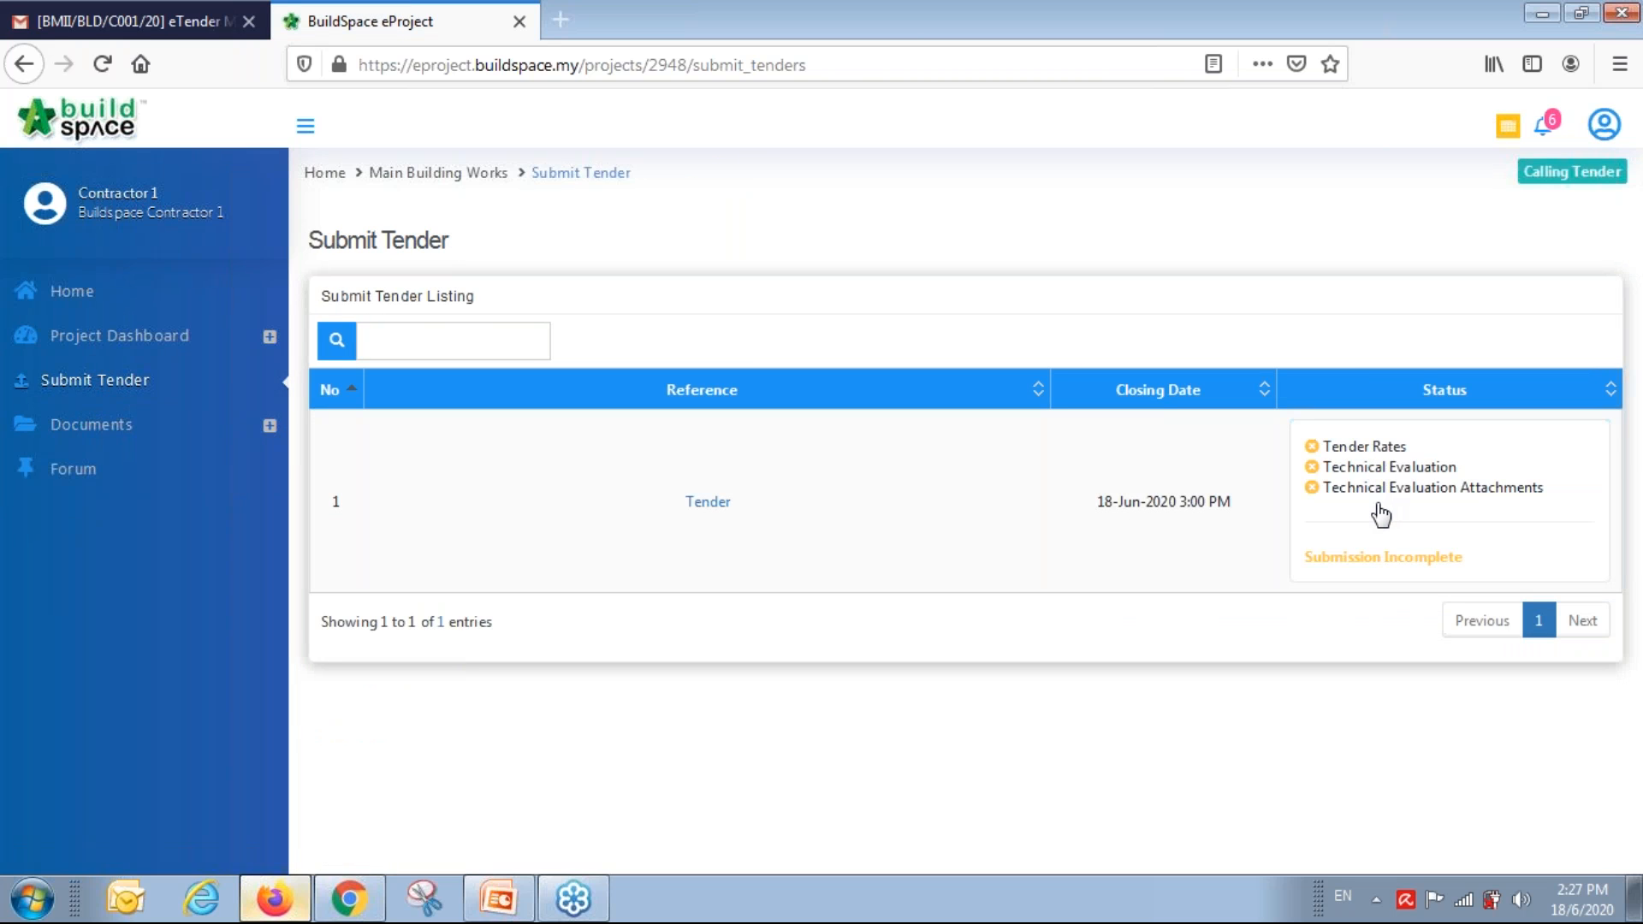
{"action": "left_click", "coordinate": [721, 507]}
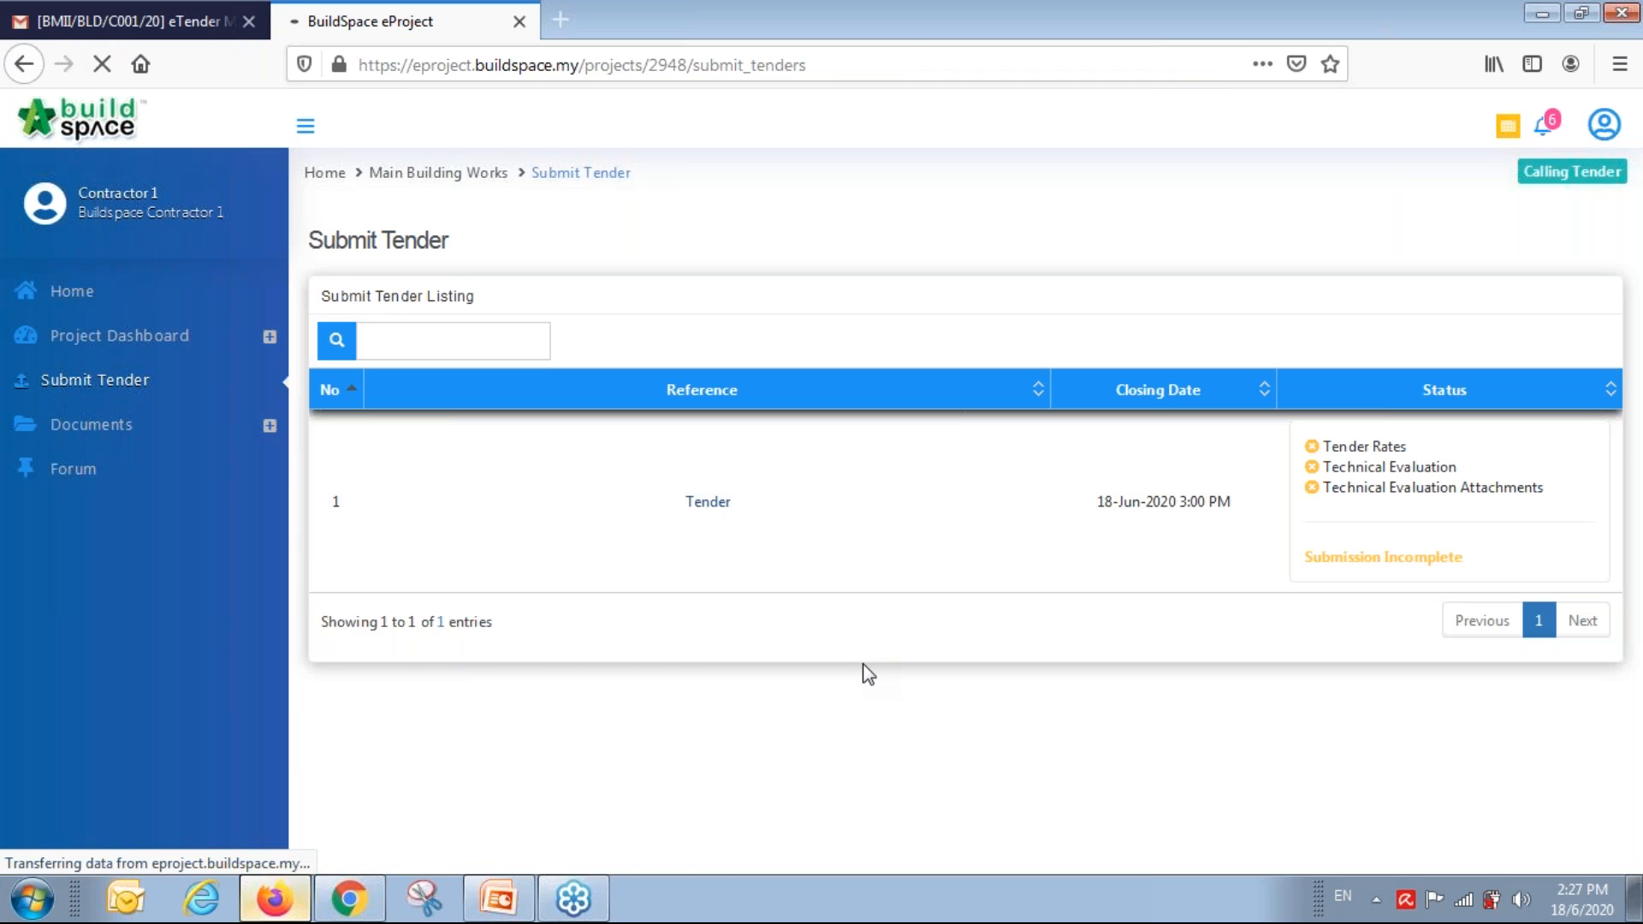
{"action": "scroll", "coordinate": [862, 665], "scroll_direction": "down", "scroll_amount": 2}
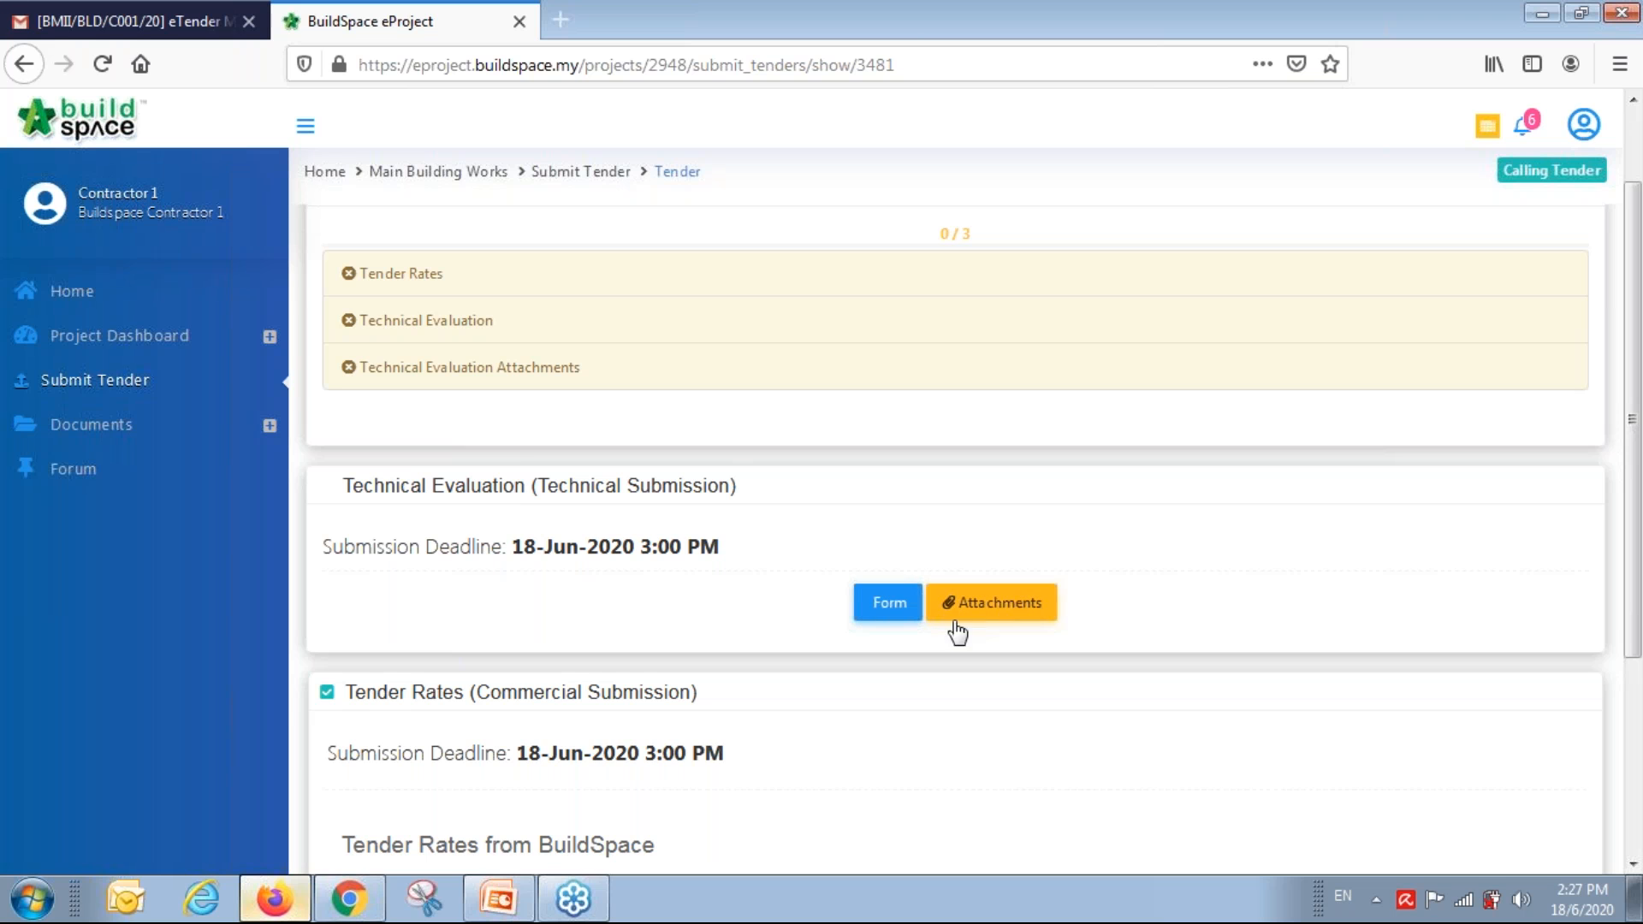
{"action": "left_click", "coordinate": [890, 609]}
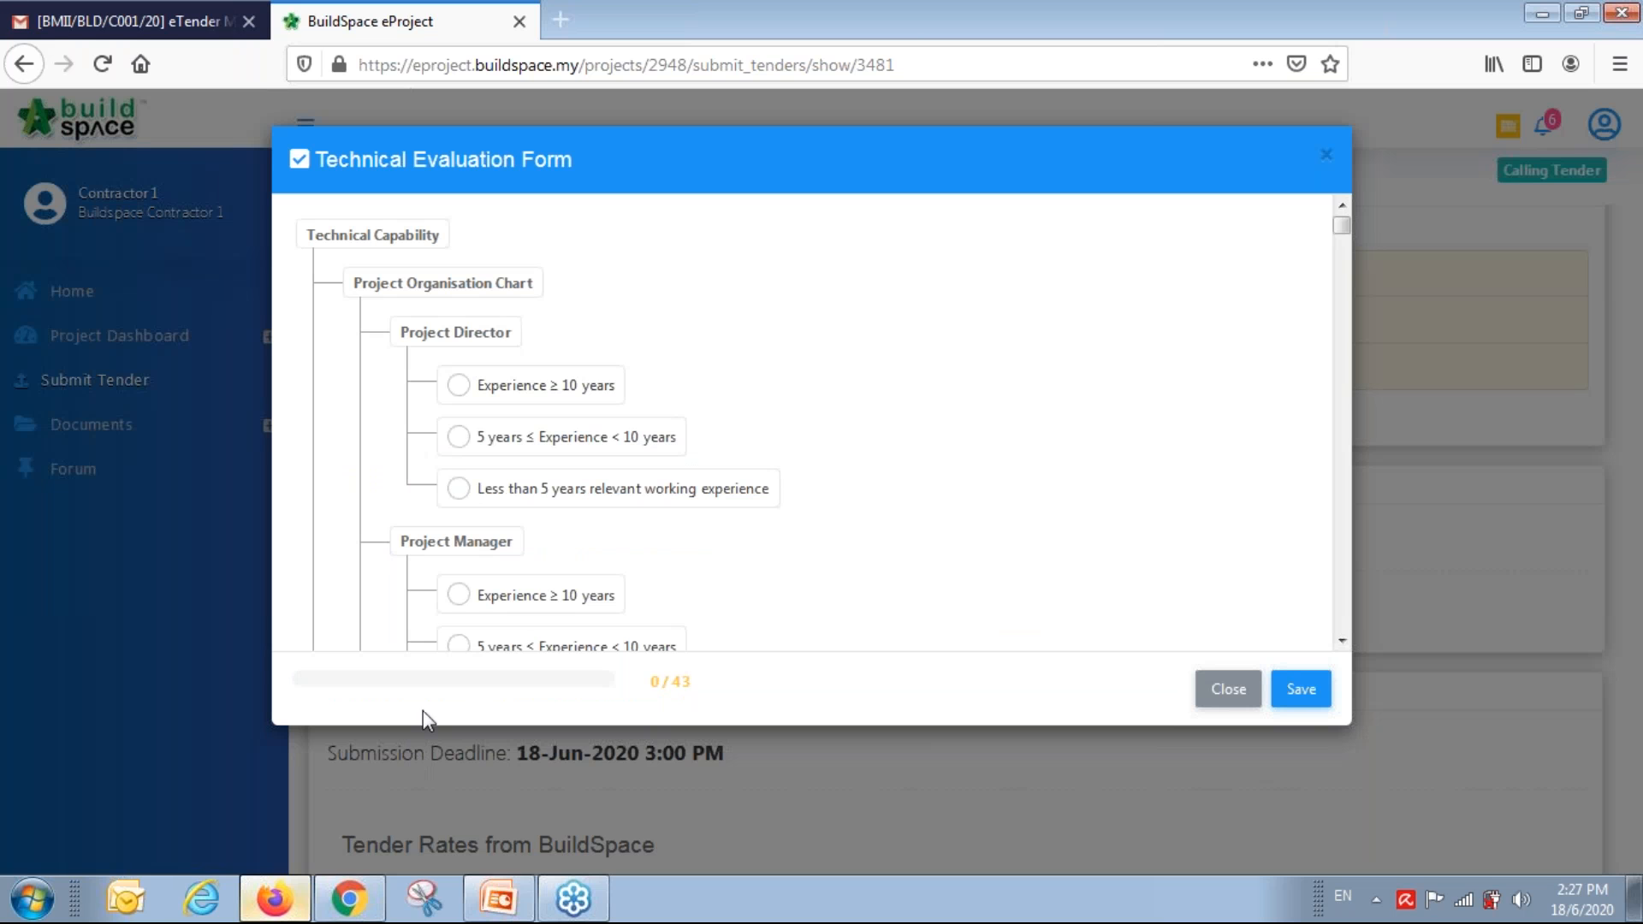
Rate experience: Project Director 5–10 years, Project and Construction Managers 10+, Quantity Surveyor 5–10.
{"action": "left_click", "coordinate": [460, 437]}
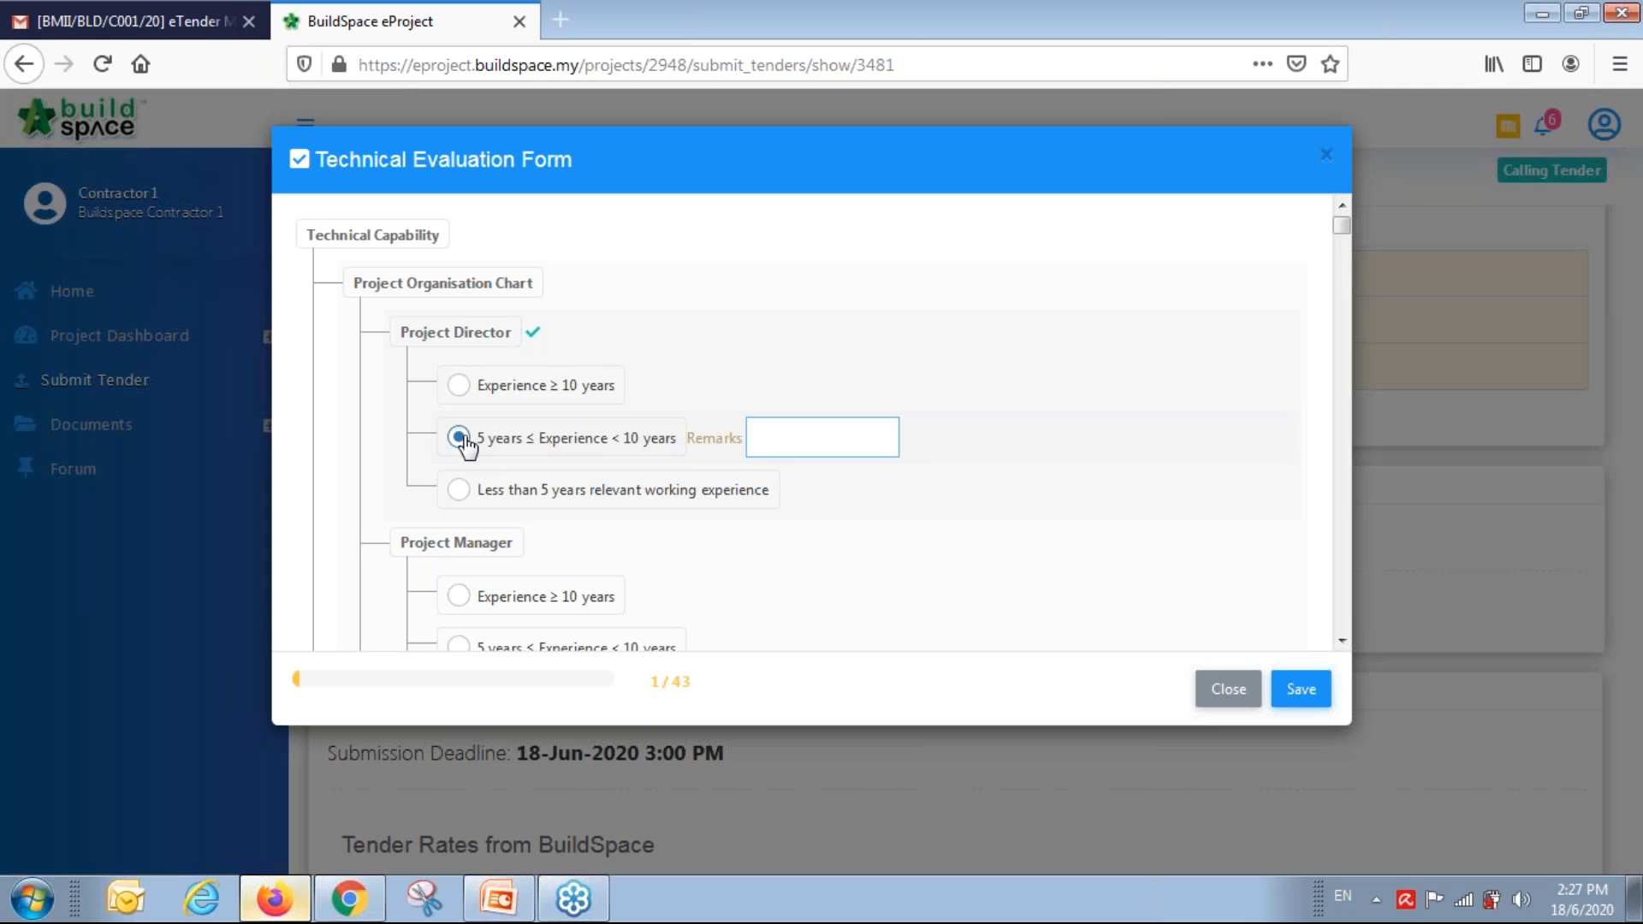
{"action": "scroll", "coordinate": [479, 450], "scroll_direction": "down", "scroll_amount": 3}
{"action": "left_click", "coordinate": [462, 370]}
{"action": "left_click", "coordinate": [479, 591]}
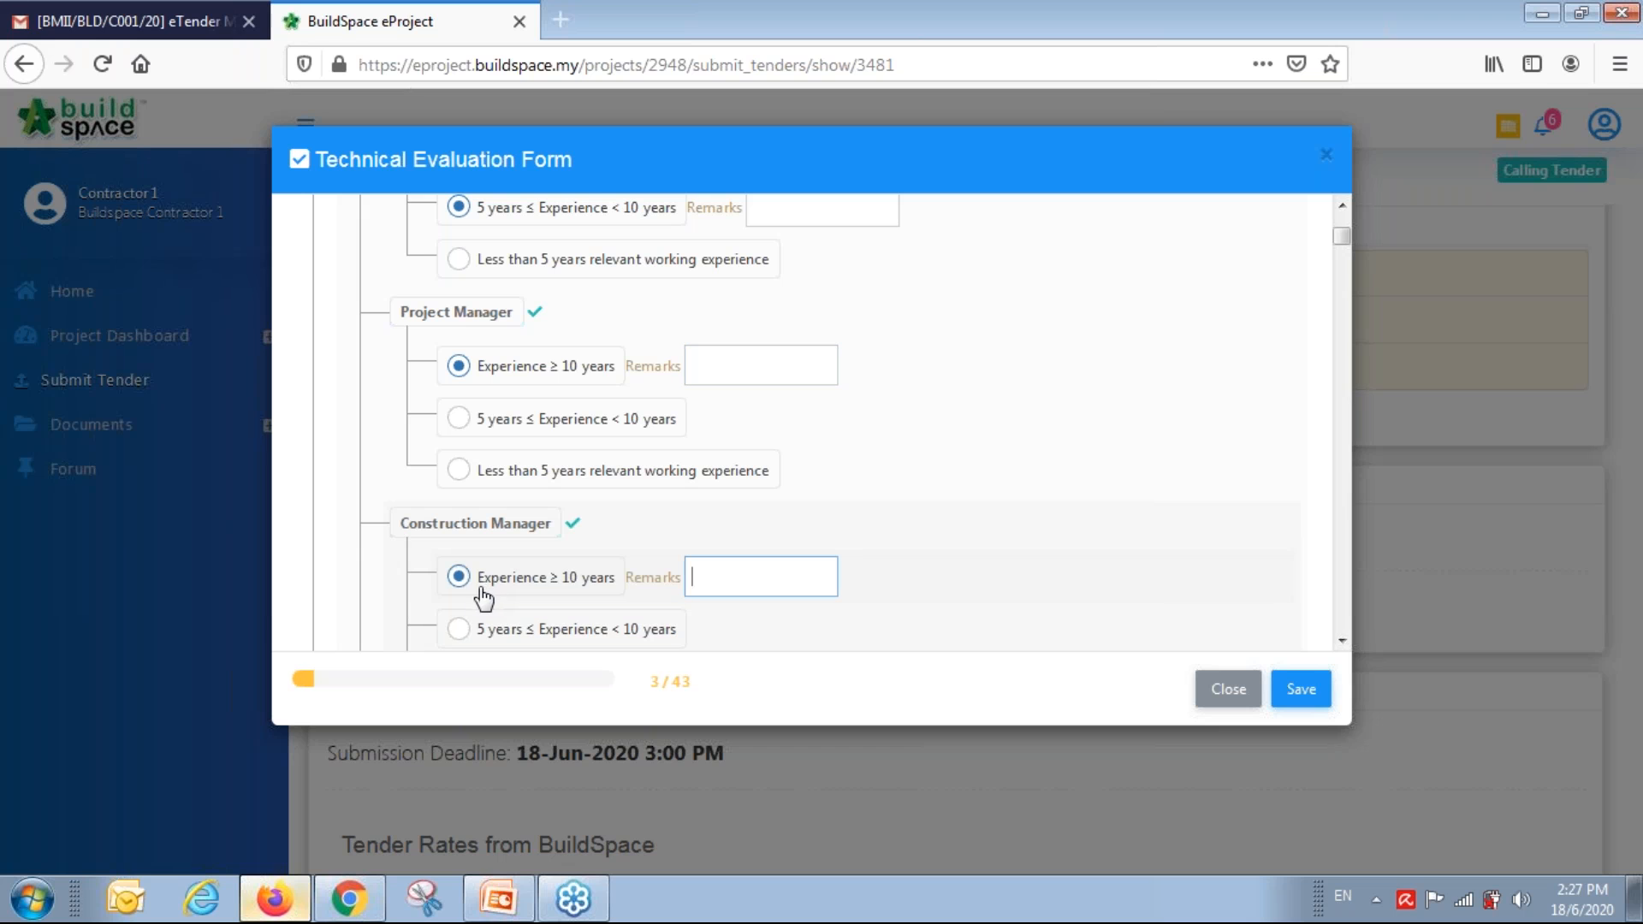
{"action": "scroll", "coordinate": [531, 591], "scroll_direction": "down", "scroll_amount": 3}
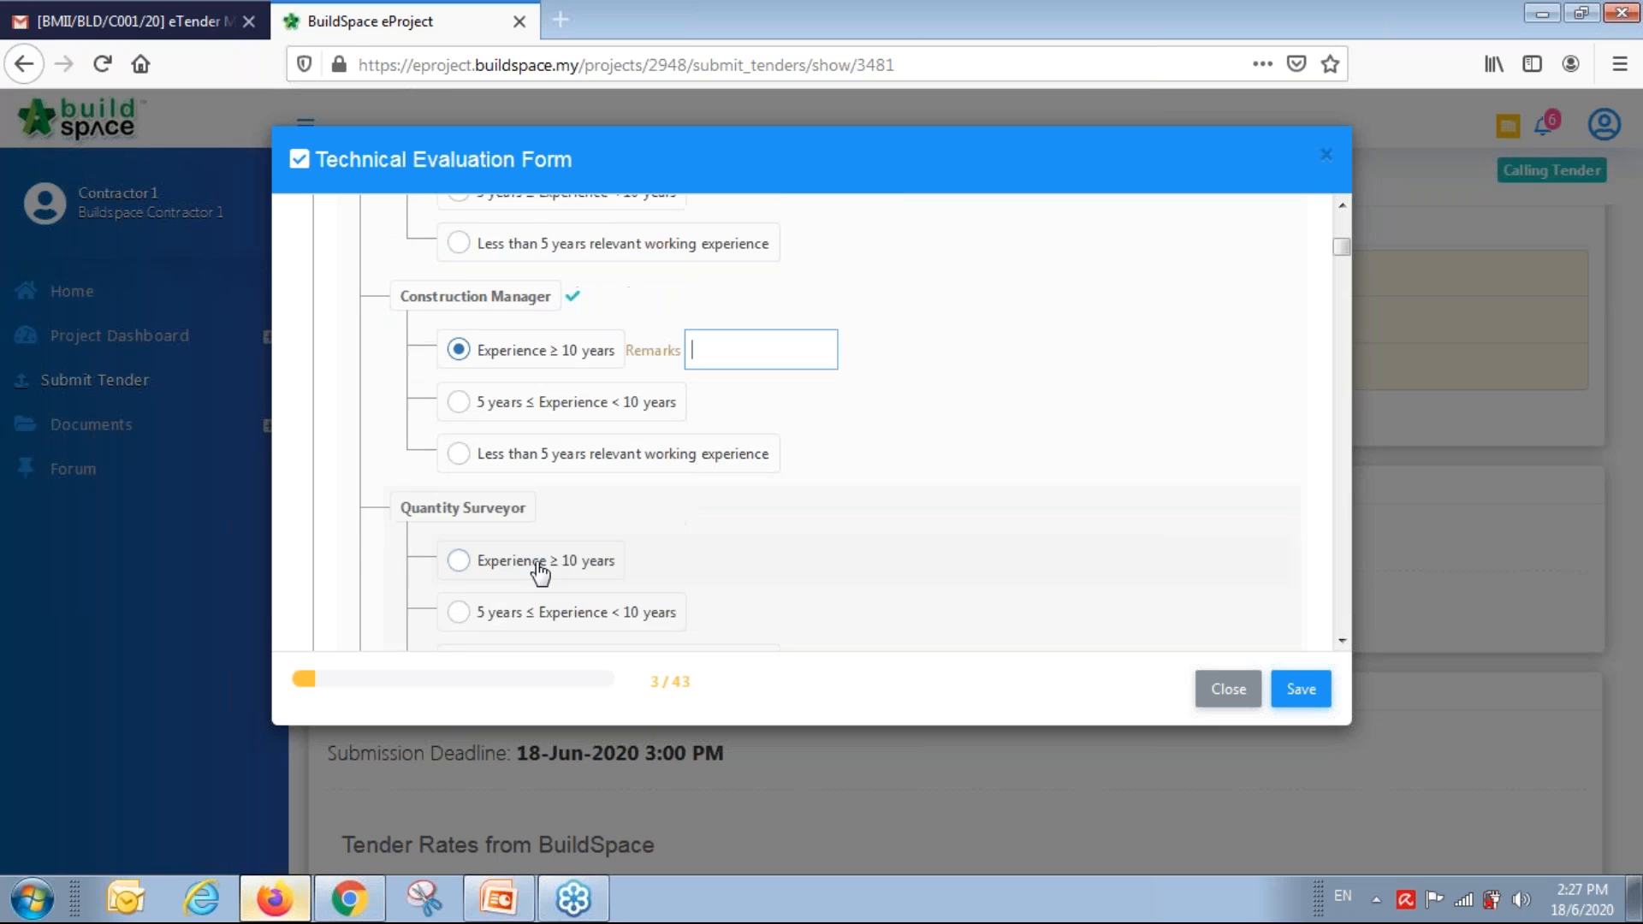
{"action": "scroll", "coordinate": [496, 502], "scroll_direction": "down", "scroll_amount": 3}
{"action": "left_click", "coordinate": [495, 501]}
Rate QA/QC 5–10 years, Architectural, Civil/Structure, Mechanical Managers 10+, Electrical Manager 5–10.
{"action": "scroll", "coordinate": [505, 526], "scroll_direction": "down", "scroll_amount": 3}
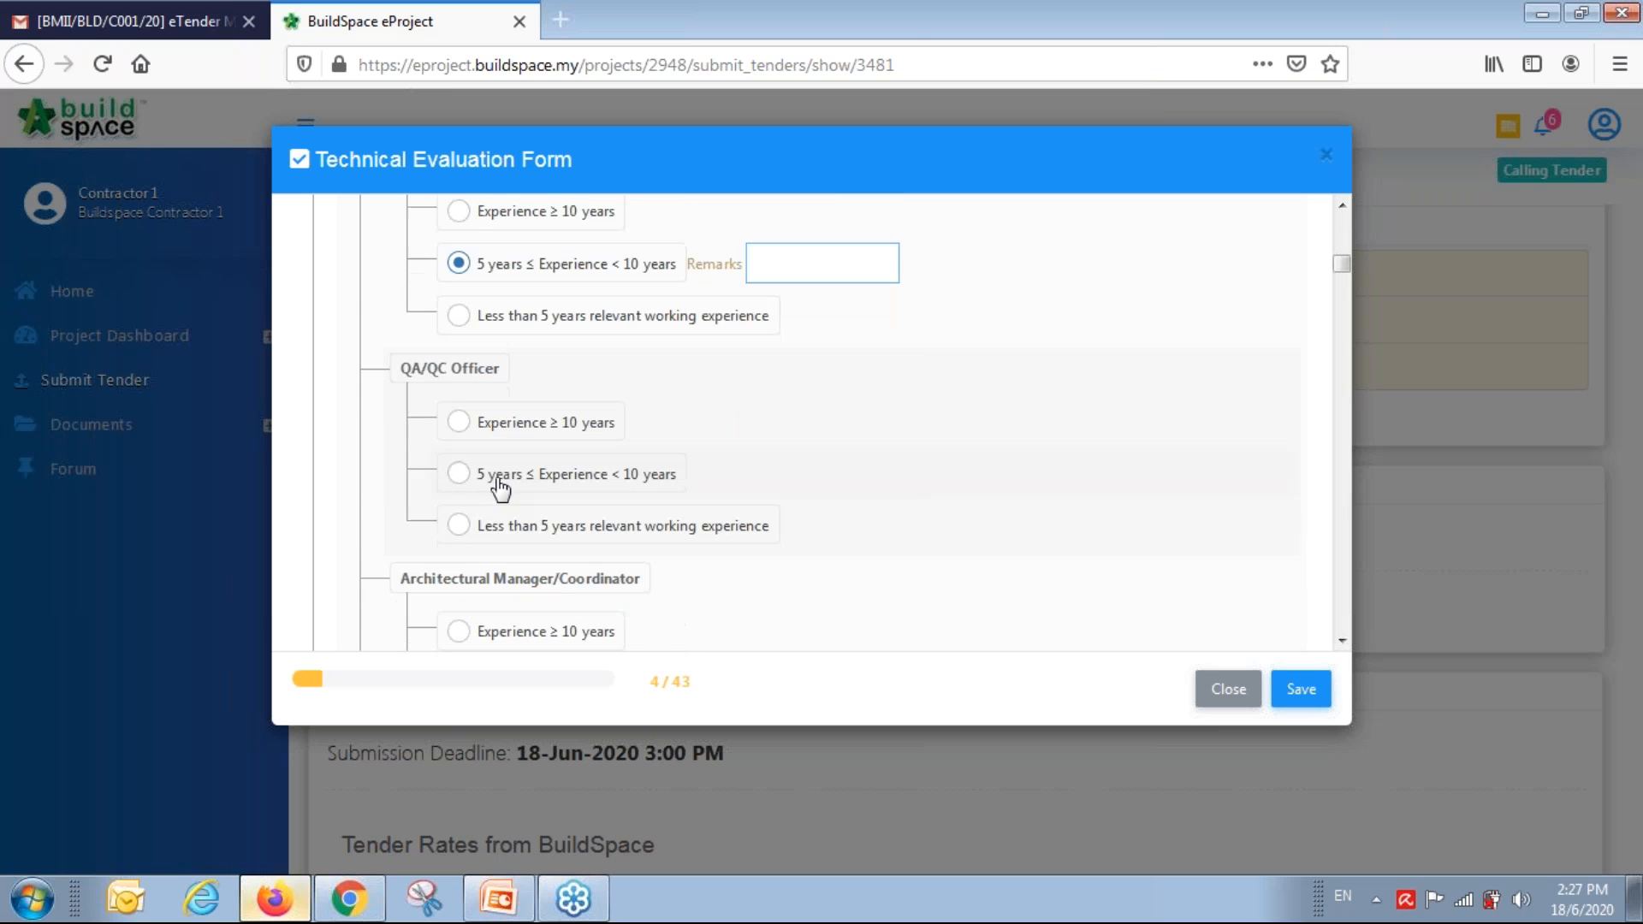
{"action": "left_click", "coordinate": [496, 473]}
{"action": "left_click", "coordinate": [510, 630]}
{"action": "scroll", "coordinate": [624, 558], "scroll_direction": "down", "scroll_amount": 4}
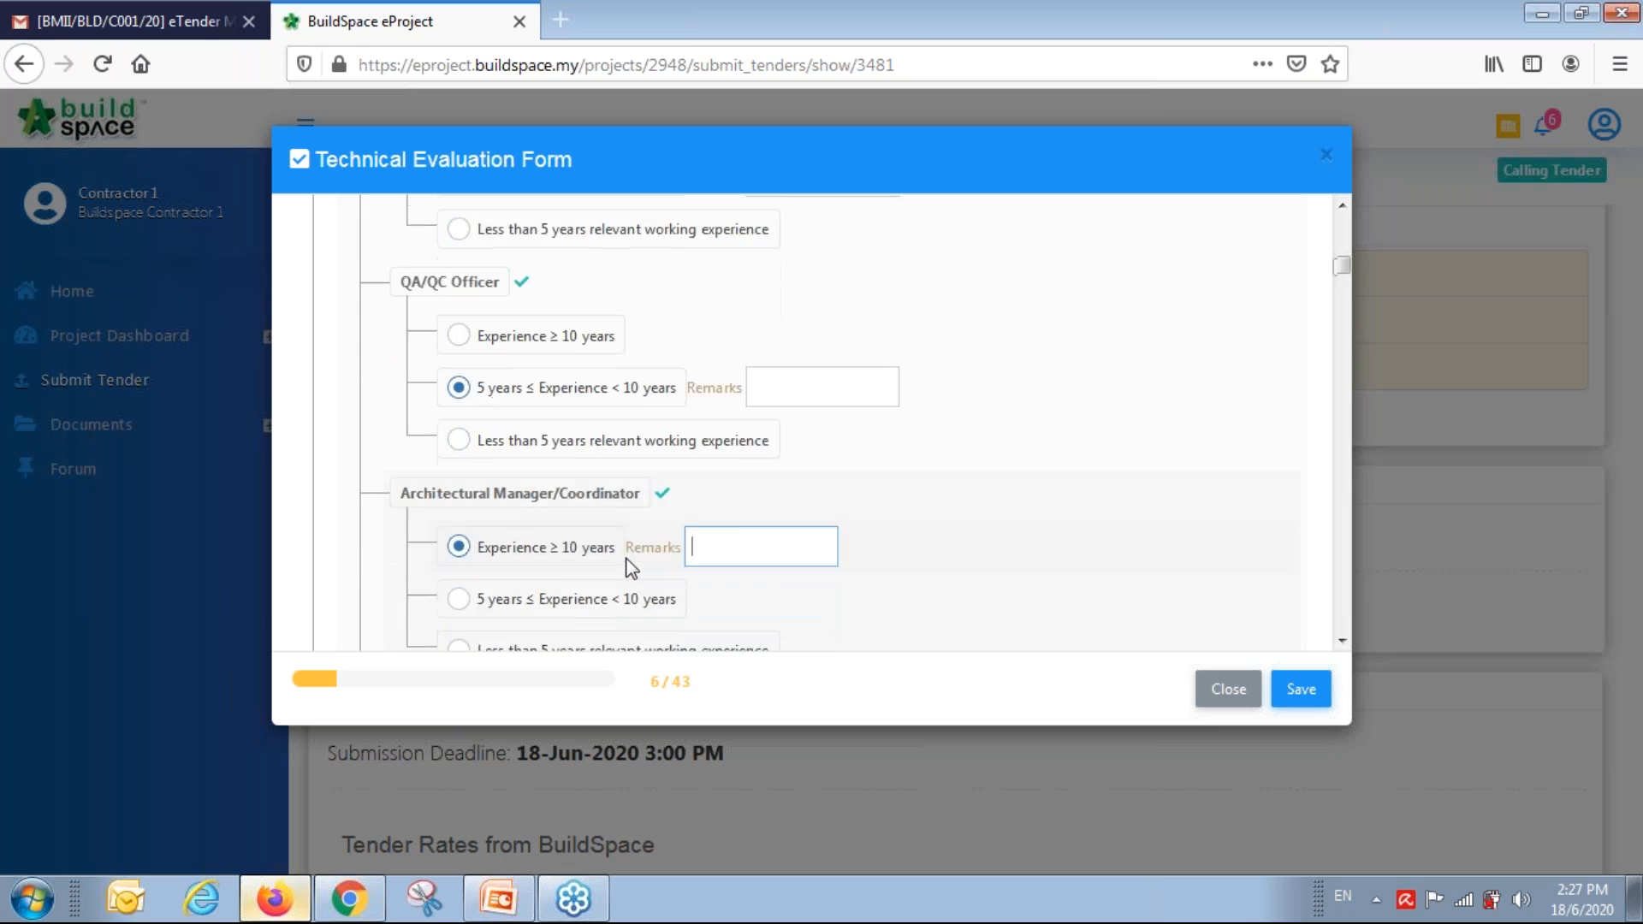
{"action": "left_click", "coordinate": [534, 509]}
{"action": "scroll", "coordinate": [514, 497], "scroll_direction": "down", "scroll_amount": 3}
{"action": "left_click", "coordinate": [461, 477]}
{"action": "scroll", "coordinate": [510, 517], "scroll_direction": "down", "scroll_amount": 3}
{"action": "left_click", "coordinate": [511, 513]}
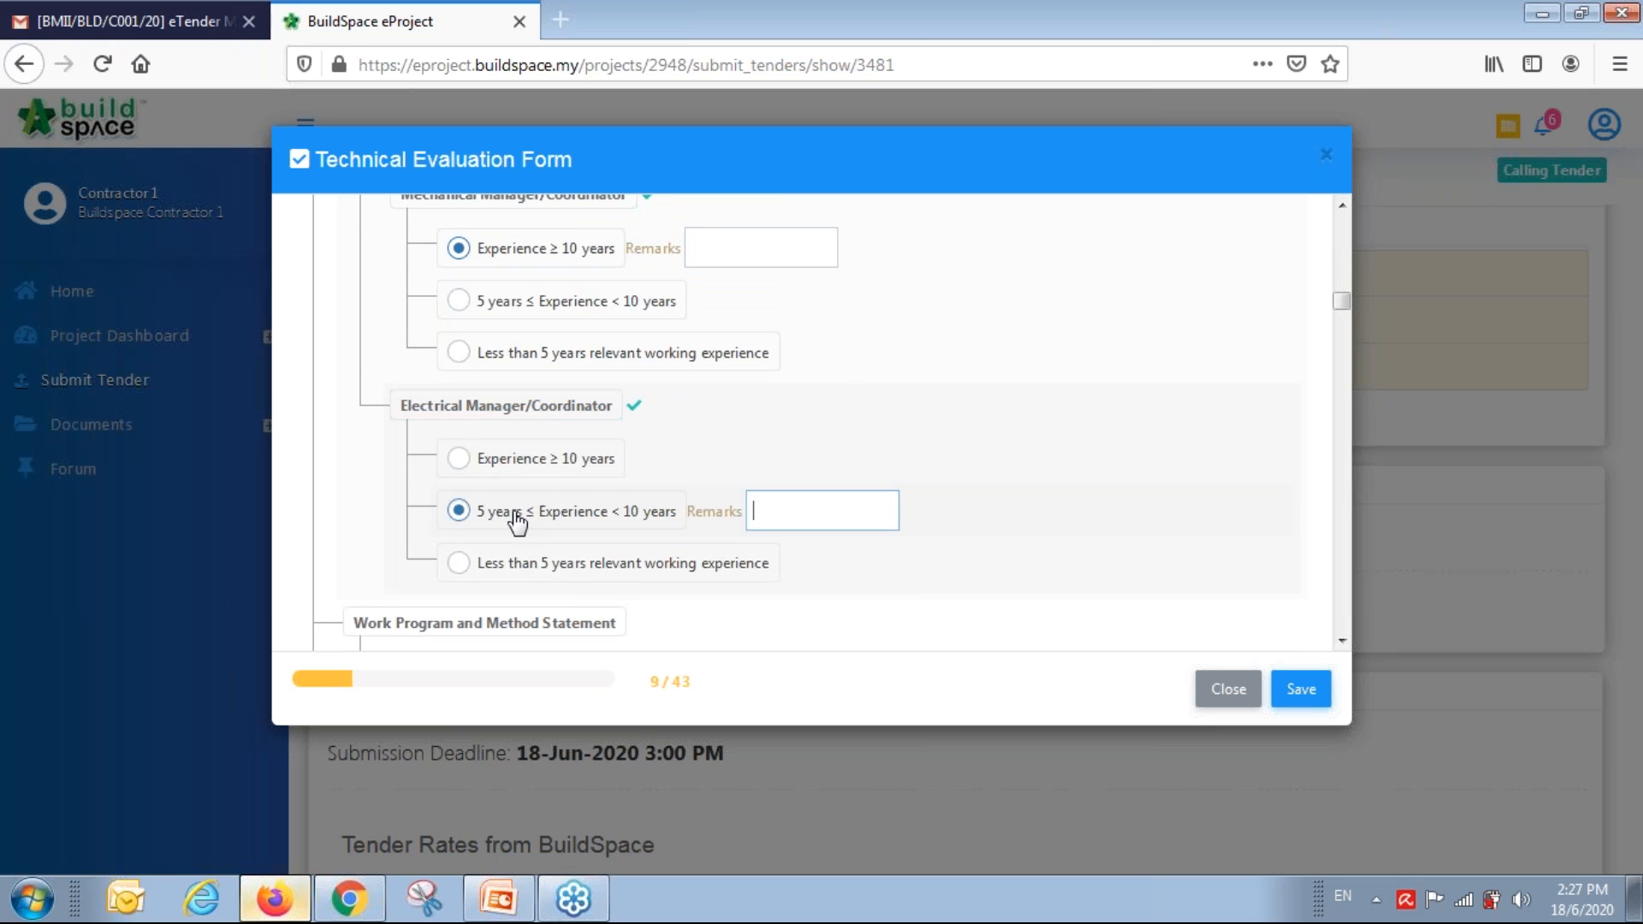
Mark work program Not comply, similar works Above RM20M, QLASSIC above 85, Green Rating Completed.
{"action": "scroll", "coordinate": [512, 511], "scroll_direction": "down", "scroll_amount": 3}
{"action": "left_click", "coordinate": [503, 548]}
{"action": "scroll", "coordinate": [458, 514], "scroll_direction": "down", "scroll_amount": 3}
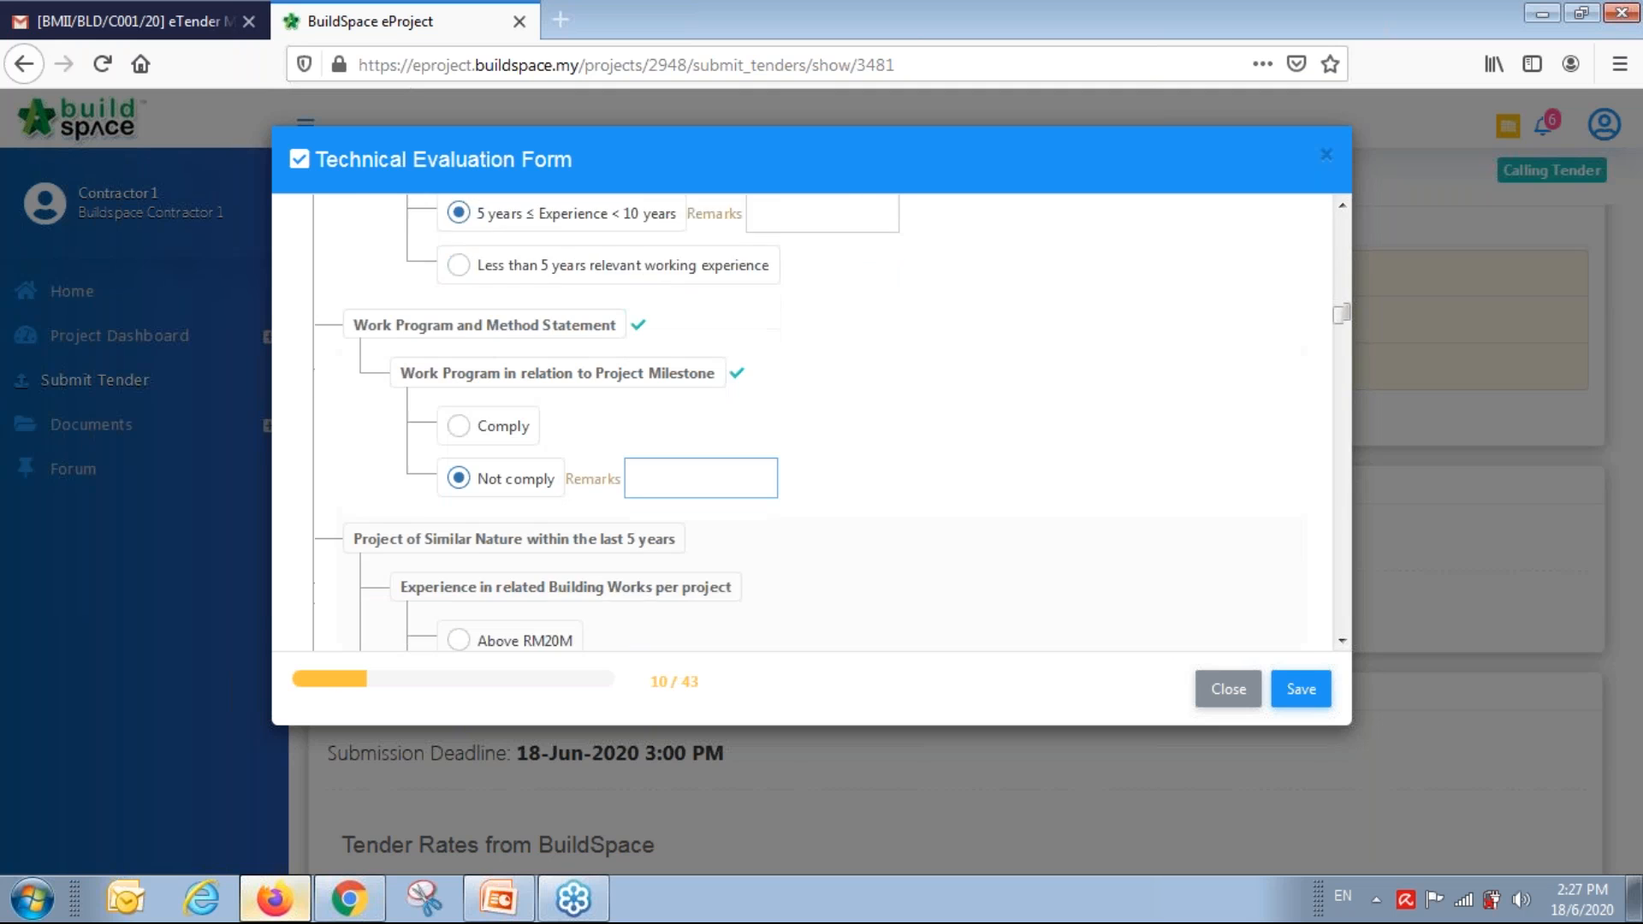
{"action": "left_click", "coordinate": [458, 477]}
{"action": "scroll", "coordinate": [752, 525], "scroll_direction": "down", "scroll_amount": 4}
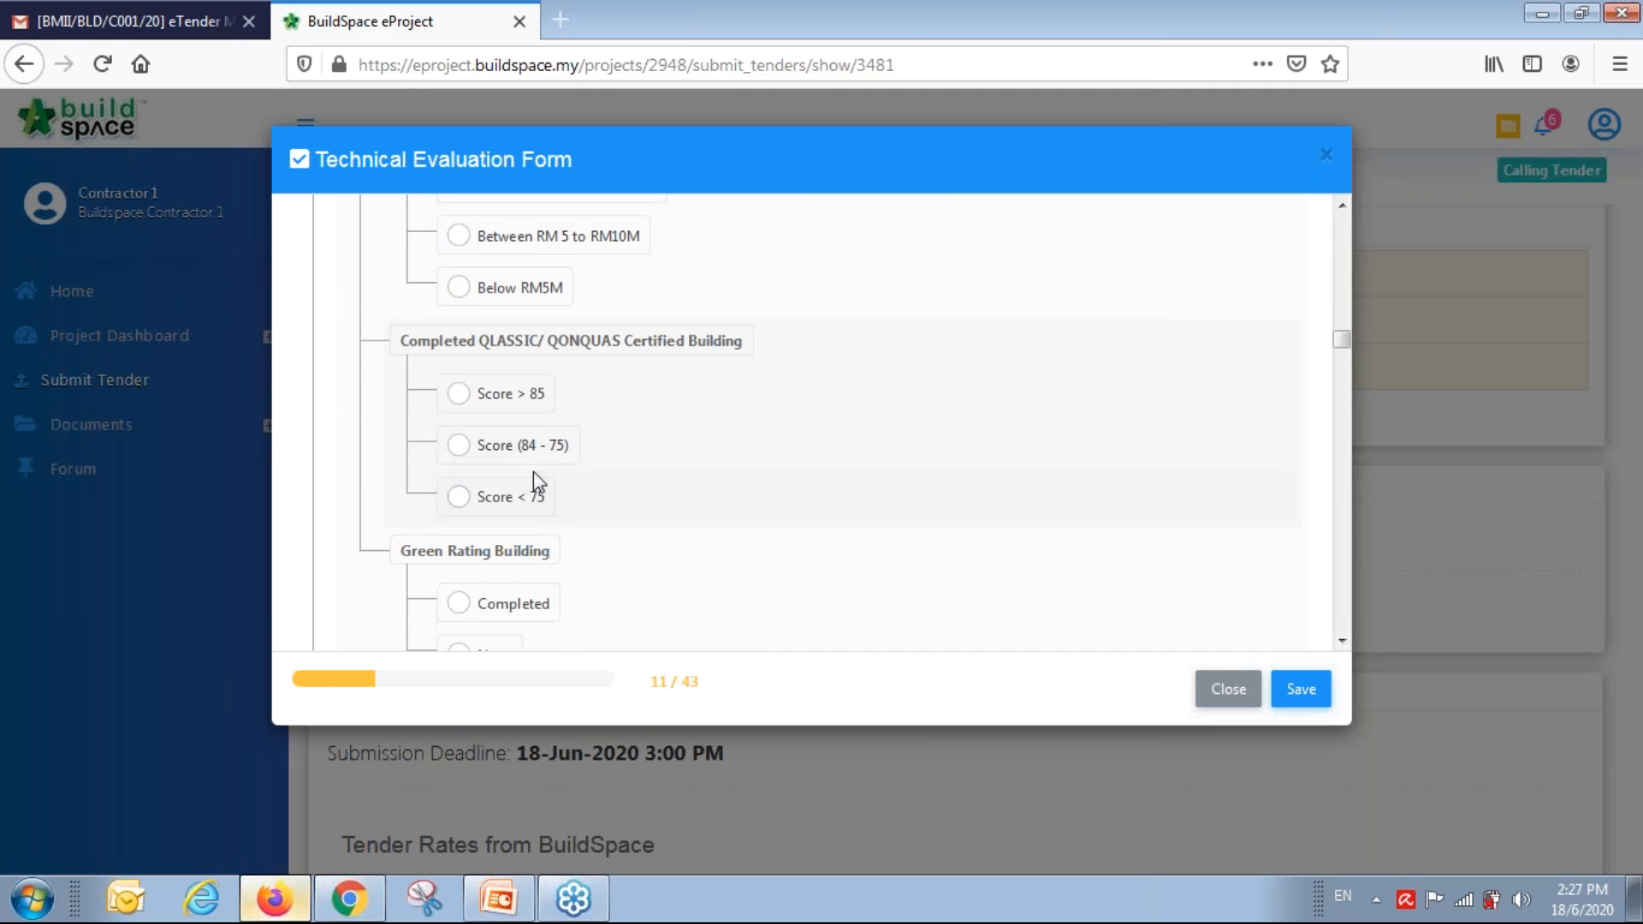
{"action": "left_click", "coordinate": [508, 399]}
{"action": "scroll", "coordinate": [520, 522], "scroll_direction": "down", "scroll_amount": 3}
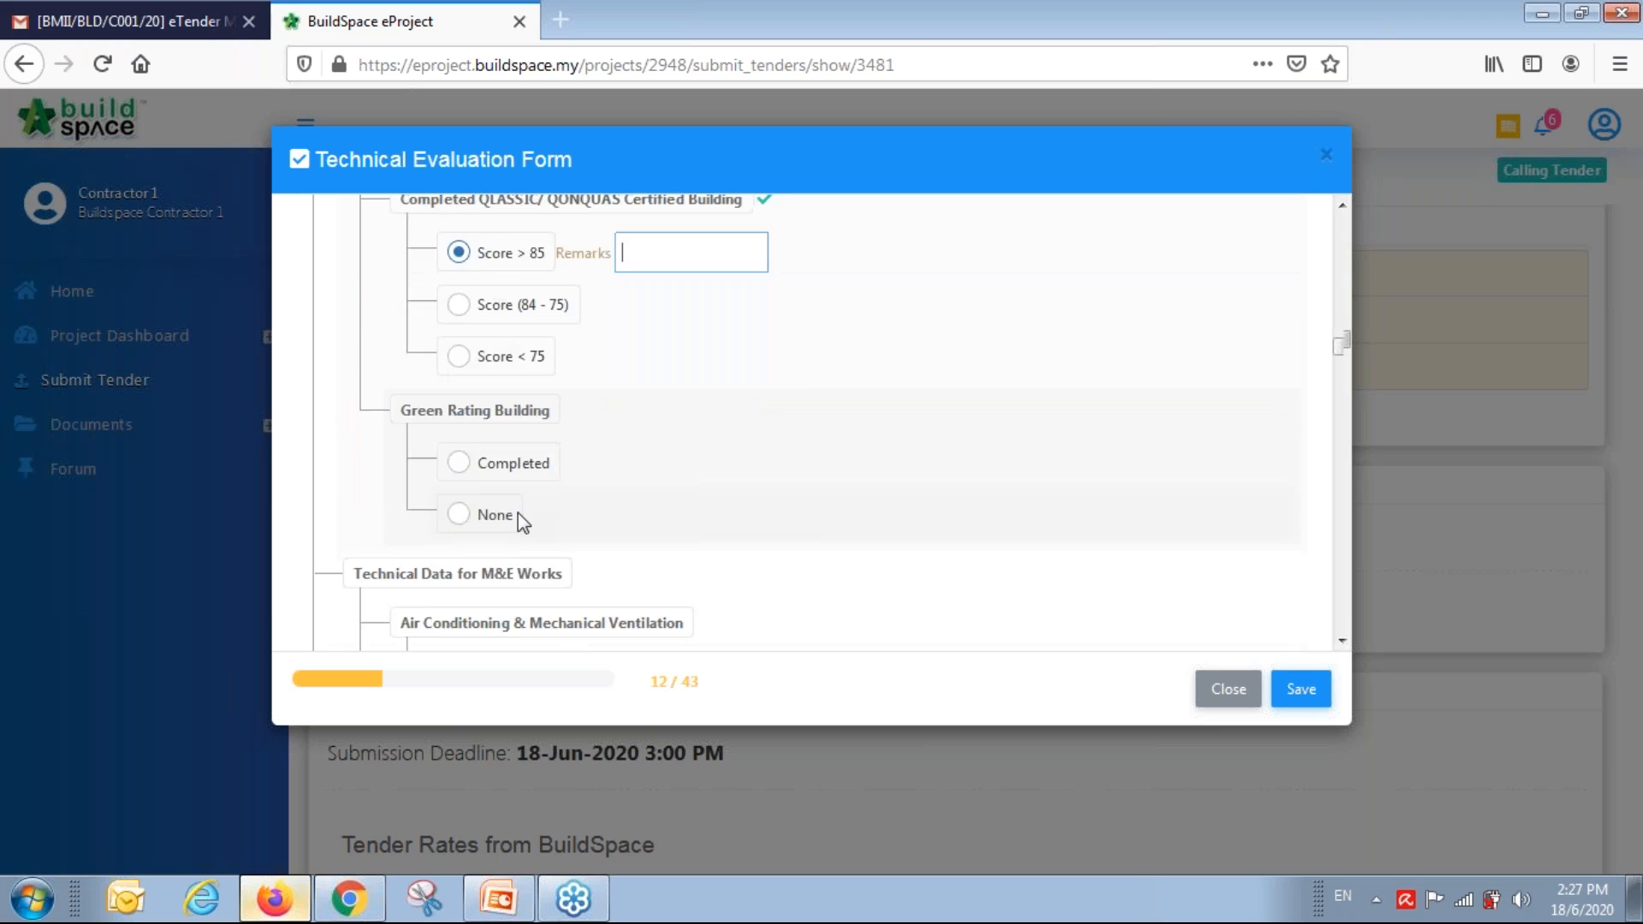
{"action": "left_click", "coordinate": [459, 376]}
Mark air conditioning, lift, swimming pool, fire protection, plumbing and BAS information as complete.
{"action": "left_click", "coordinate": [539, 582]}
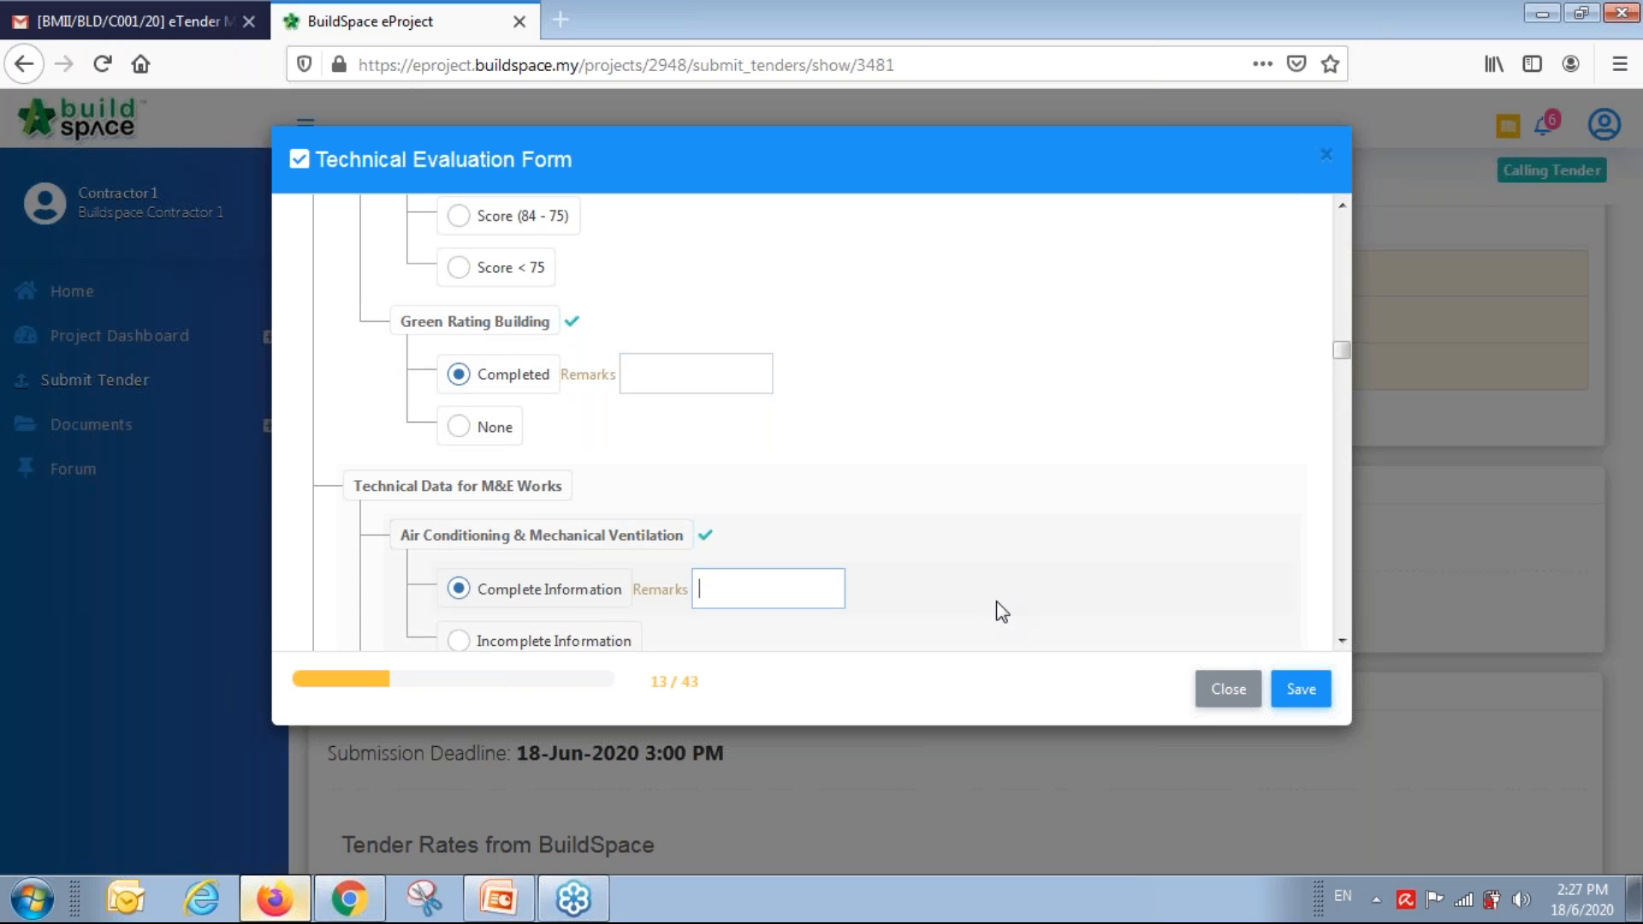
{"action": "scroll", "coordinate": [745, 554], "scroll_direction": "down", "scroll_amount": 4}
{"action": "left_click", "coordinate": [543, 409]}
{"action": "left_click", "coordinate": [552, 565]}
{"action": "scroll", "coordinate": [802, 554], "scroll_direction": "down", "scroll_amount": 3}
{"action": "left_click", "coordinate": [533, 494]}
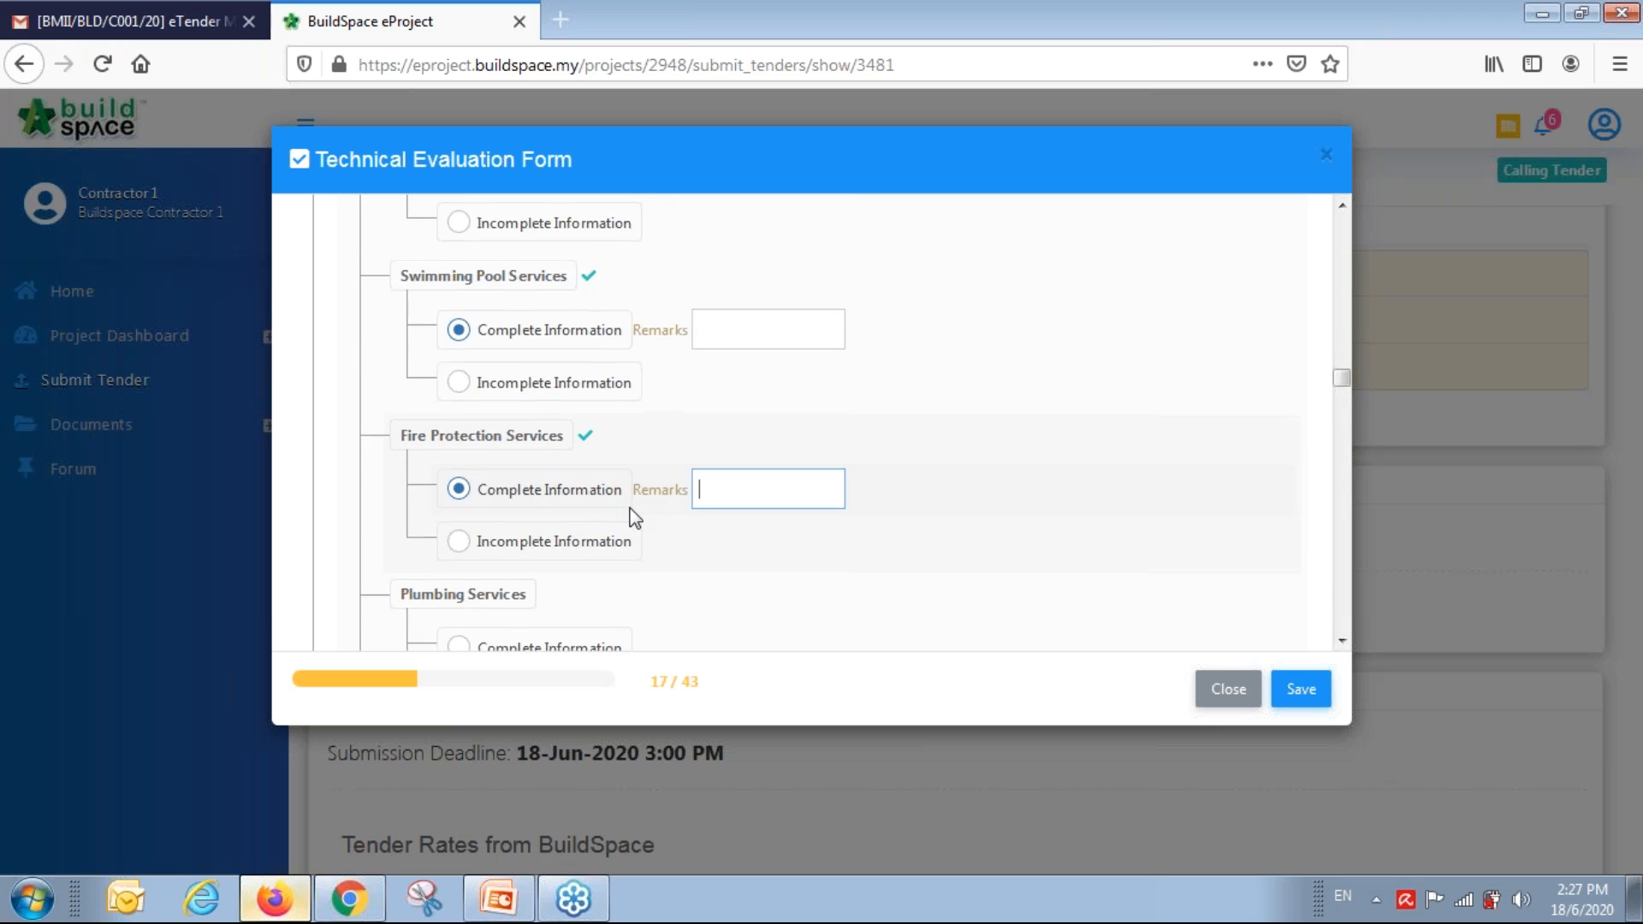
{"action": "scroll", "coordinate": [631, 514], "scroll_direction": "down", "scroll_amount": 3}
{"action": "left_click", "coordinate": [537, 420]}
{"action": "left_click", "coordinate": [548, 580]}
Mark LPG, LV, HT and ELV Electrical Services information as complete.
{"action": "scroll", "coordinate": [539, 530], "scroll_direction": "down", "scroll_amount": 3}
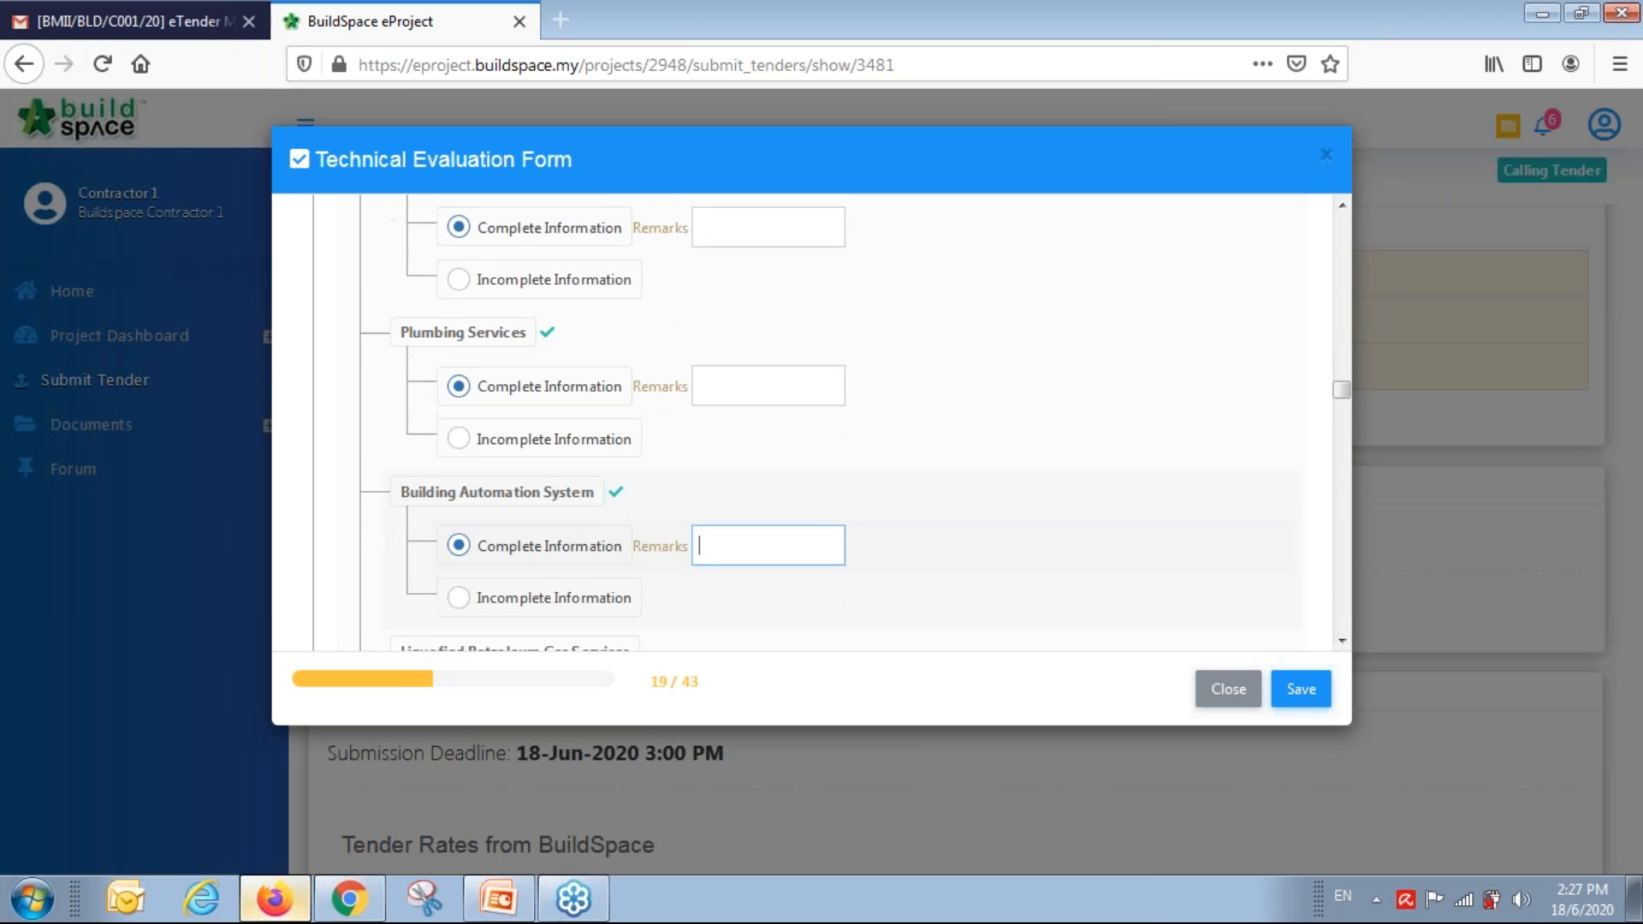
{"action": "left_click", "coordinate": [556, 509]}
{"action": "scroll", "coordinate": [599, 527], "scroll_direction": "down", "scroll_amount": 3}
{"action": "left_click", "coordinate": [548, 437]}
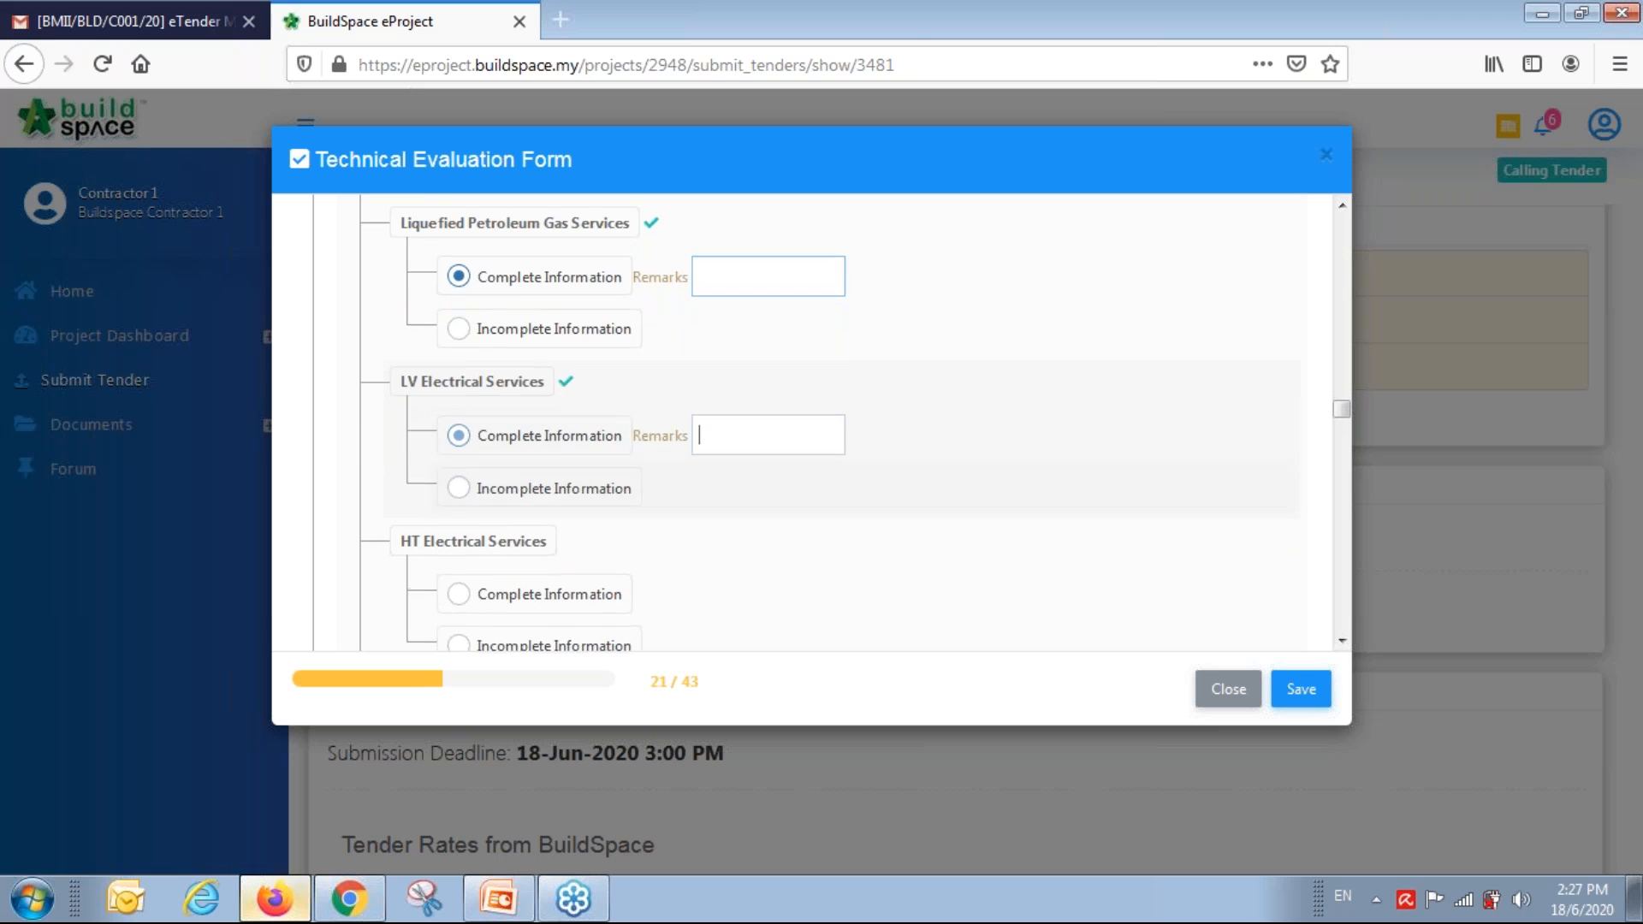
{"action": "left_click", "coordinate": [591, 595]}
{"action": "scroll", "coordinate": [896, 521], "scroll_direction": "down", "scroll_amount": 3}
{"action": "left_click", "coordinate": [535, 524]}
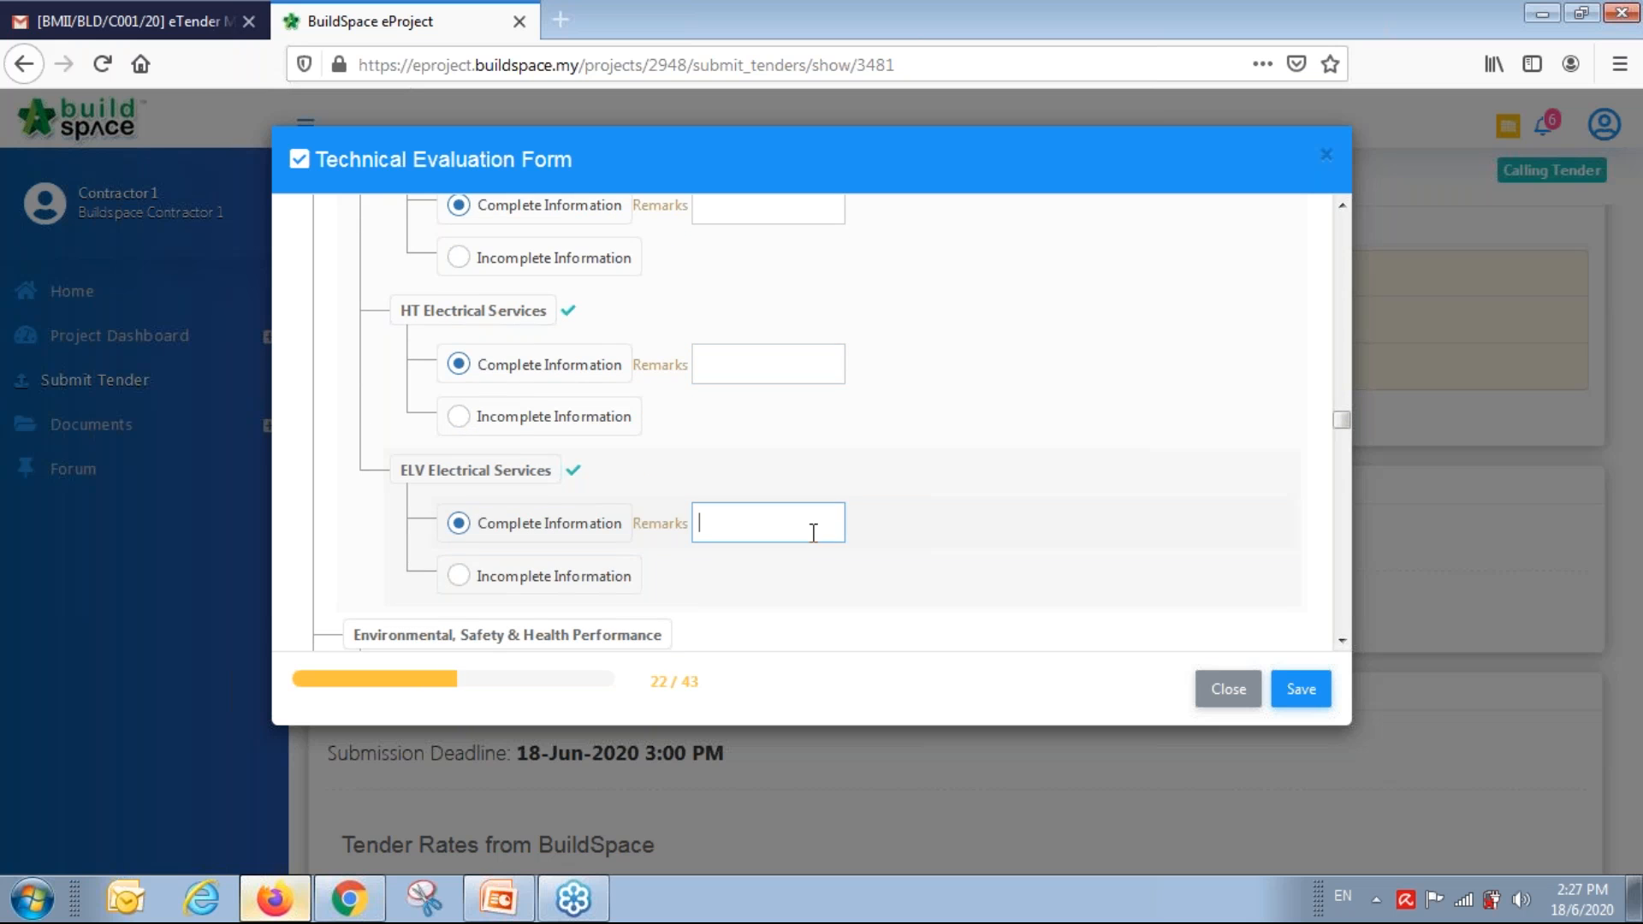
Choose SHASSIC score 85 or more, rating 4 or more, and zero fatality for safety.
{"action": "scroll", "coordinate": [651, 522], "scroll_direction": "down", "scroll_amount": 3}
{"action": "left_click", "coordinate": [556, 506]}
{"action": "scroll", "coordinate": [686, 577], "scroll_direction": "down", "scroll_amount": 4}
{"action": "left_click", "coordinate": [479, 376]}
{"action": "left_click", "coordinate": [514, 582]}
{"action": "scroll", "coordinate": [723, 510], "scroll_direction": "down", "scroll_amount": 3}
{"action": "scroll", "coordinate": [722, 510], "scroll_direction": "down", "scroll_amount": 1}
Choose 5+ years operation, 10–20 staff, RM 1.0M+ authorised and paid-up capital, Satisfactory performance, No litigation.
{"action": "left_click", "coordinate": [527, 455]}
{"action": "scroll", "coordinate": [556, 552], "scroll_direction": "down", "scroll_amount": 4}
{"action": "left_click", "coordinate": [547, 371]}
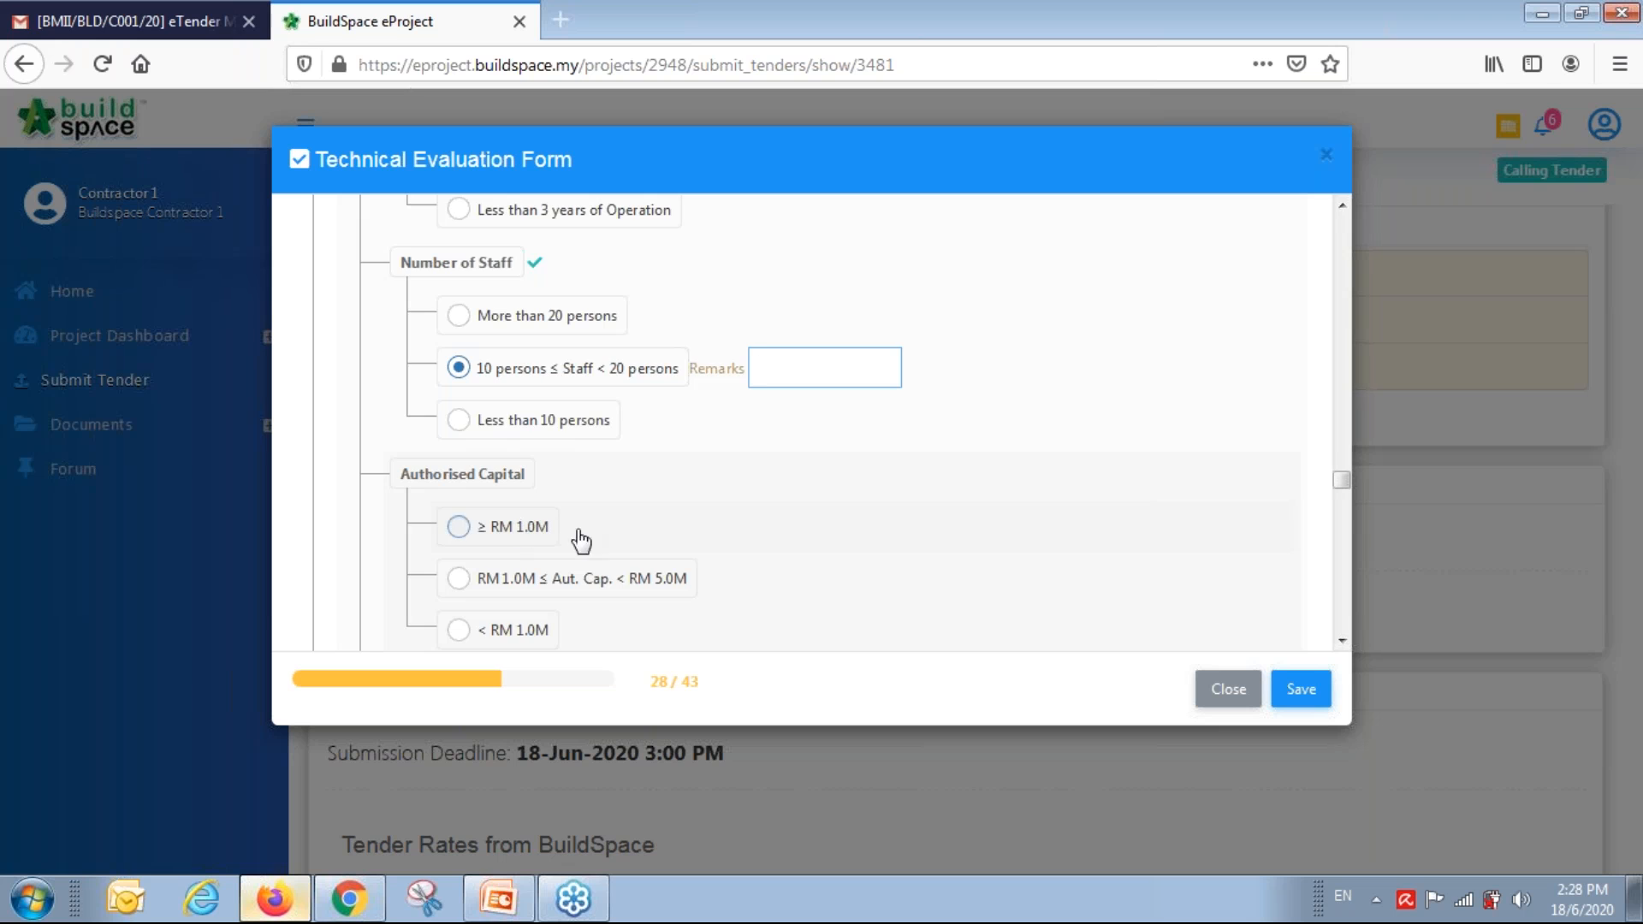
{"action": "left_click", "coordinate": [459, 526]}
{"action": "scroll", "coordinate": [697, 557], "scroll_direction": "down", "scroll_amount": 3}
{"action": "left_click", "coordinate": [459, 502]}
{"action": "scroll", "coordinate": [651, 587], "scroll_direction": "down", "scroll_amount": 4}
{"action": "left_click", "coordinate": [510, 431]}
{"action": "left_click", "coordinate": [493, 590]}
Rate CEO and Finance Personnel 10+ years, HSSE officer 5+ years, and method statement Comply.
{"action": "scroll", "coordinate": [646, 572], "scroll_direction": "down", "scroll_amount": 3}
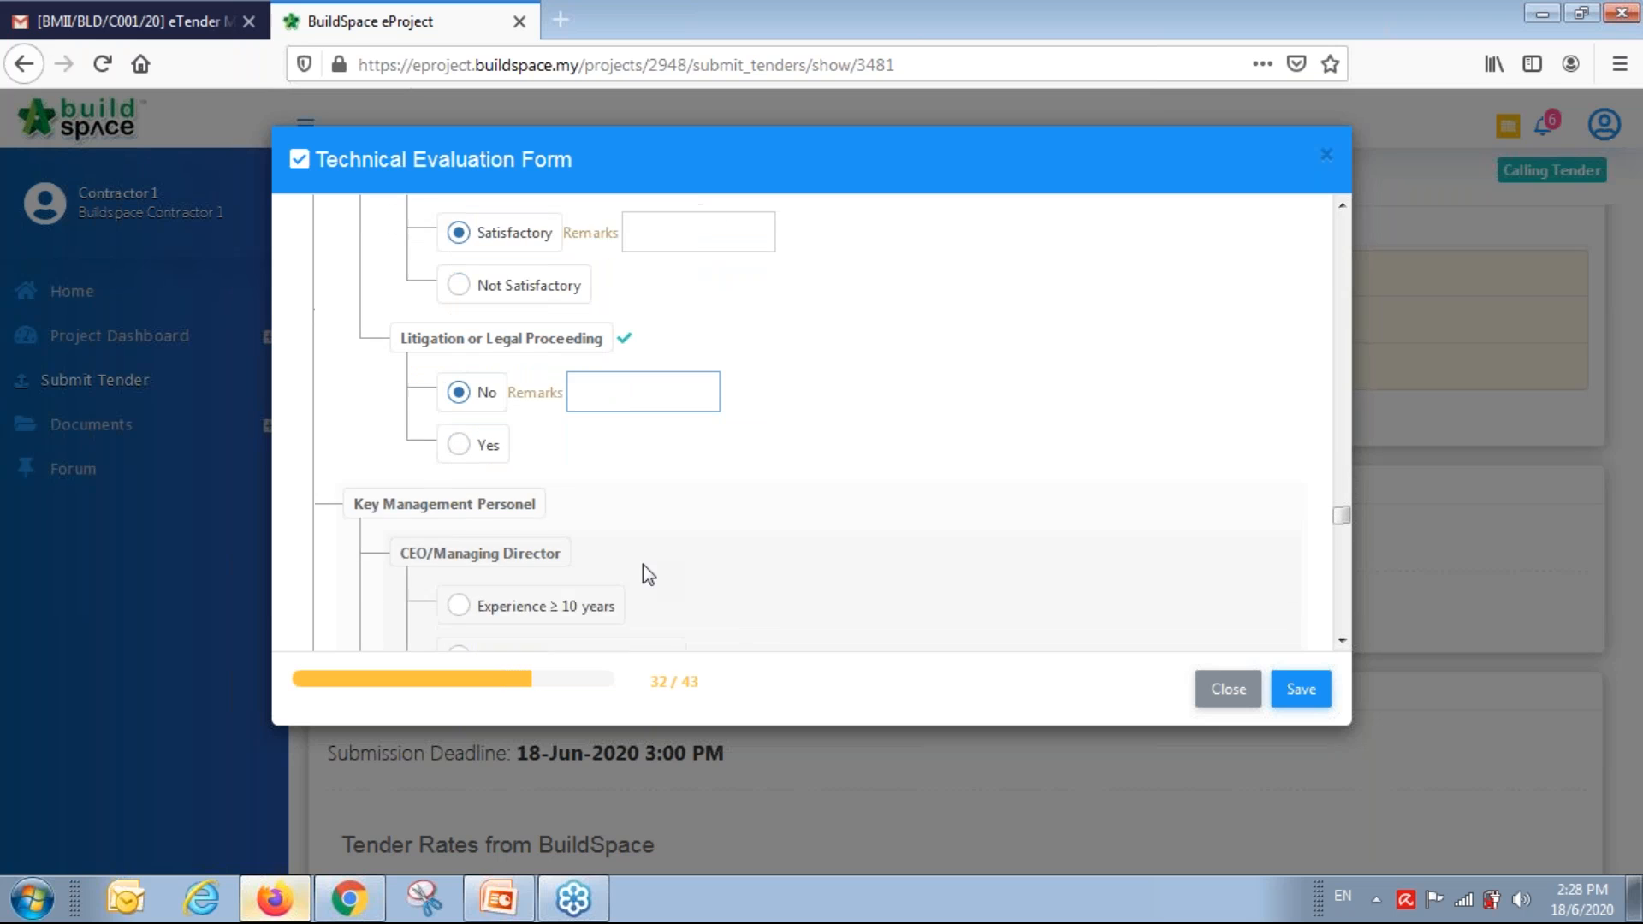
{"action": "left_click", "coordinate": [508, 572]}
{"action": "scroll", "coordinate": [540, 546], "scroll_direction": "down", "scroll_amount": 3}
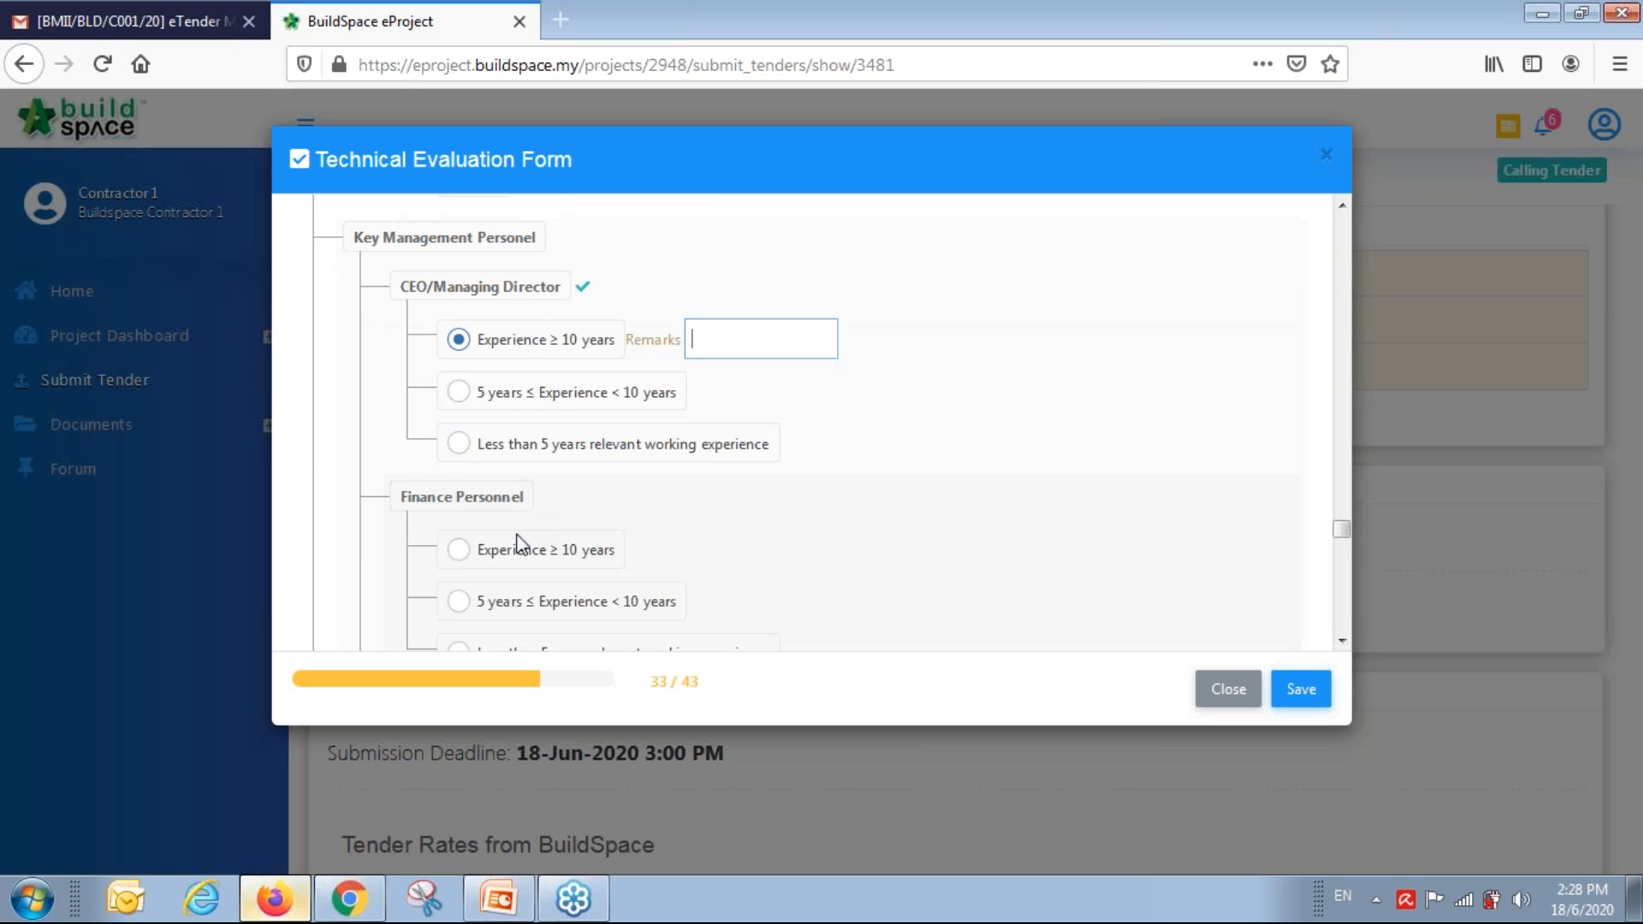
{"action": "left_click", "coordinate": [552, 561]}
{"action": "scroll", "coordinate": [548, 556], "scroll_direction": "down", "scroll_amount": 3}
{"action": "left_click", "coordinate": [515, 537]}
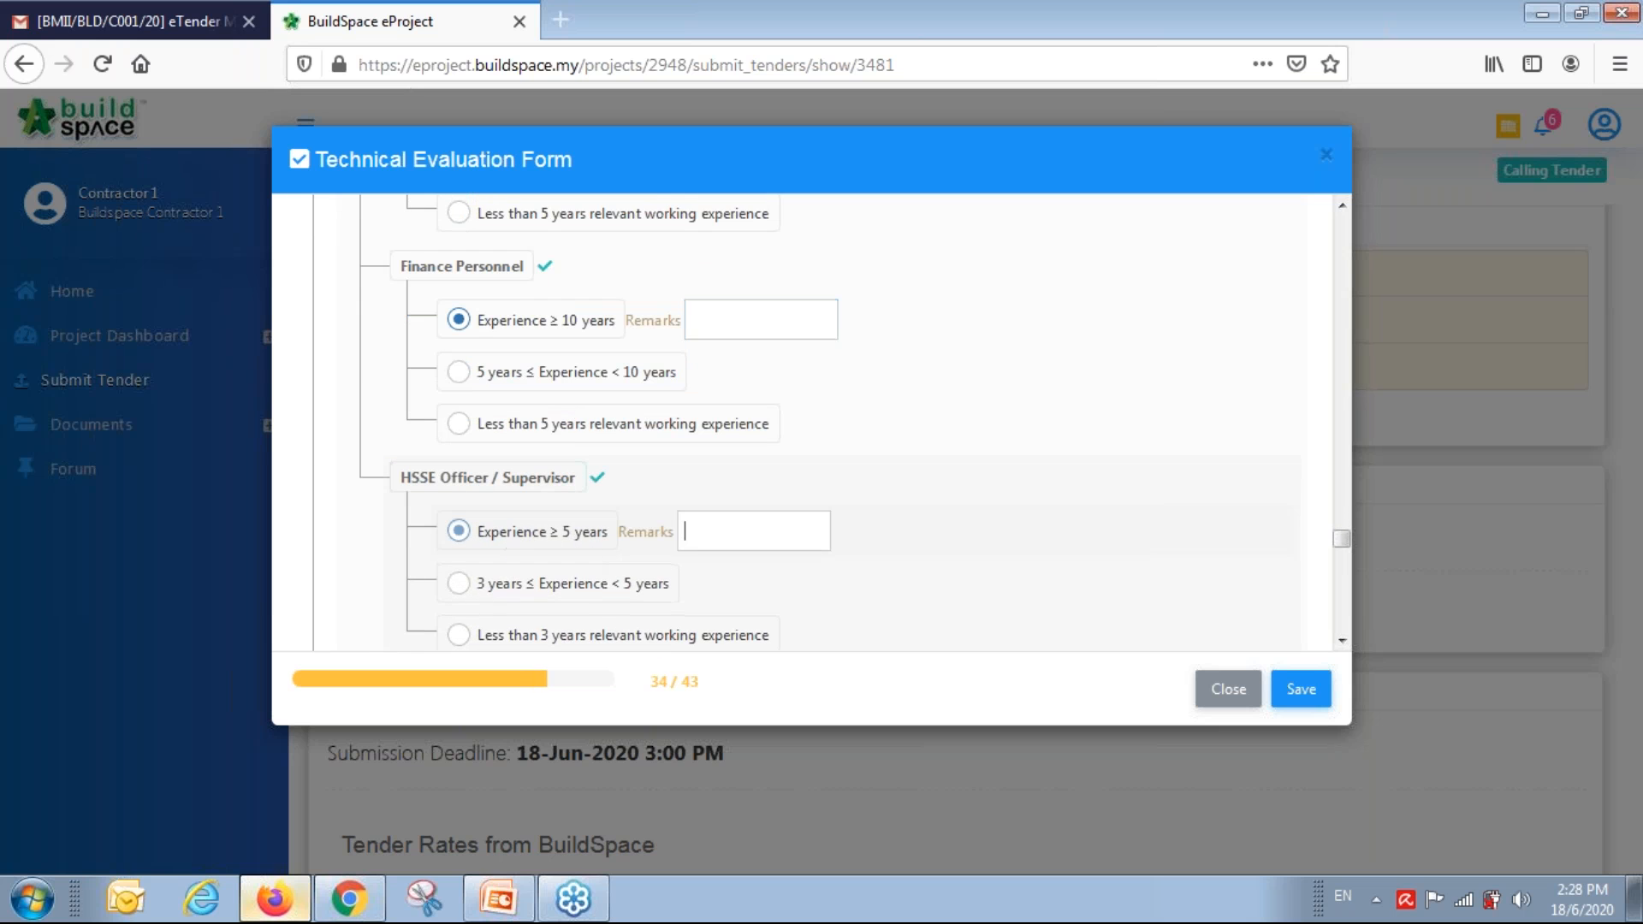
{"action": "scroll", "coordinate": [517, 547], "scroll_direction": "down", "scroll_amount": 3}
{"action": "left_click", "coordinate": [486, 573]}
Mark Quality, Environmental, and Occupational Health and Safety Management Systems as Comply.
{"action": "scroll", "coordinate": [1031, 495], "scroll_direction": "down", "scroll_amount": 4}
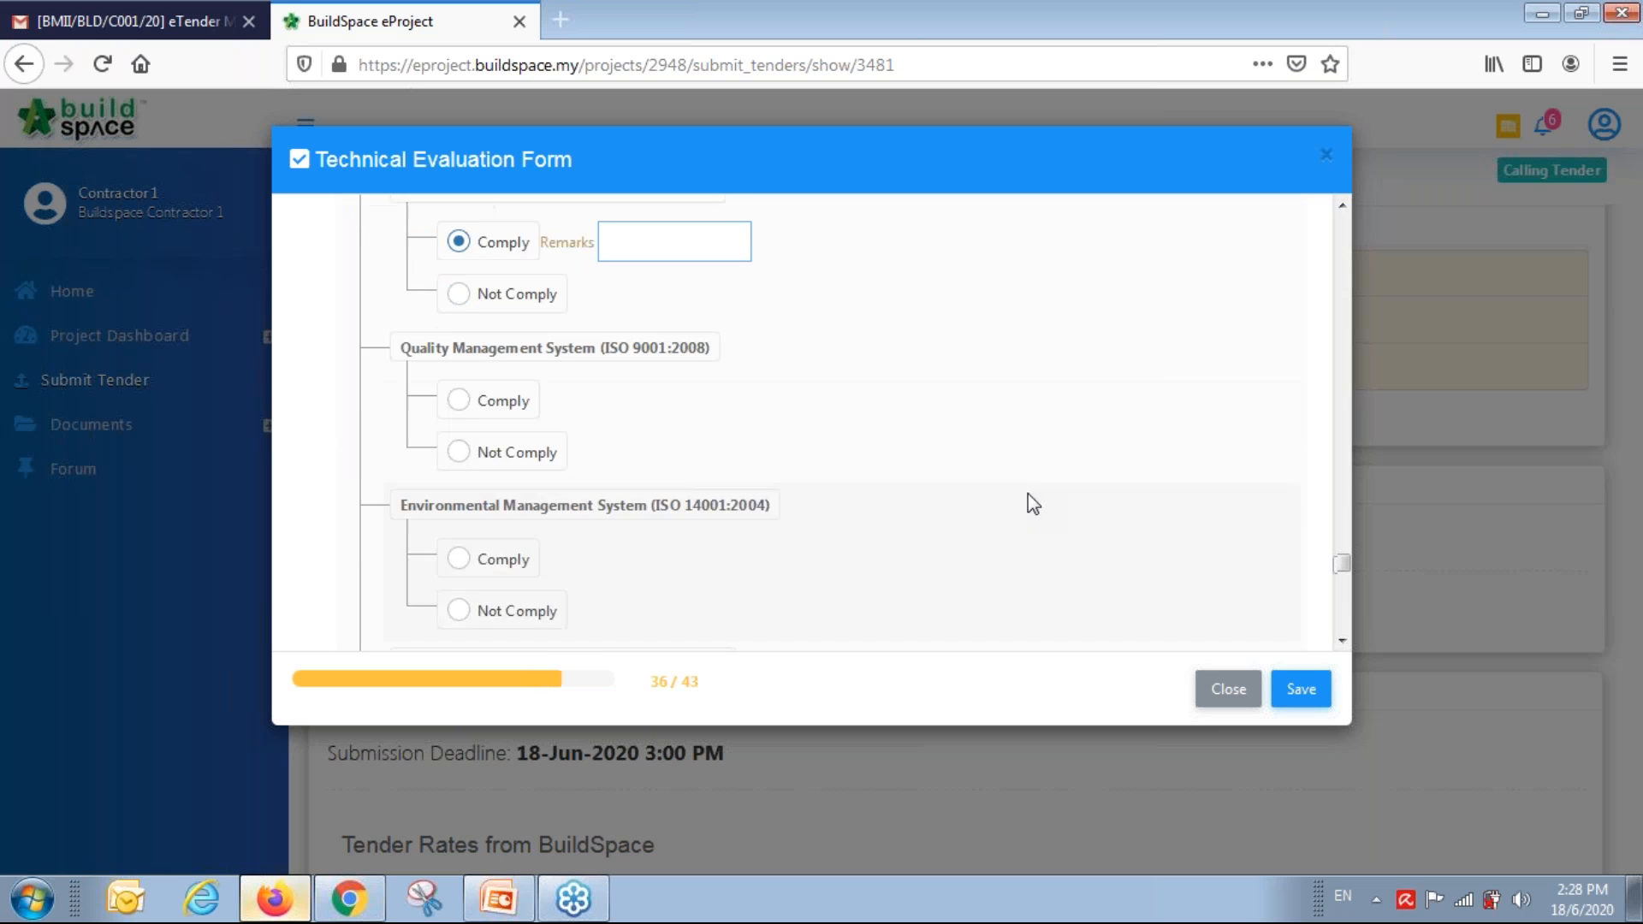
{"action": "left_click", "coordinate": [458, 379]}
{"action": "left_click", "coordinate": [467, 539]}
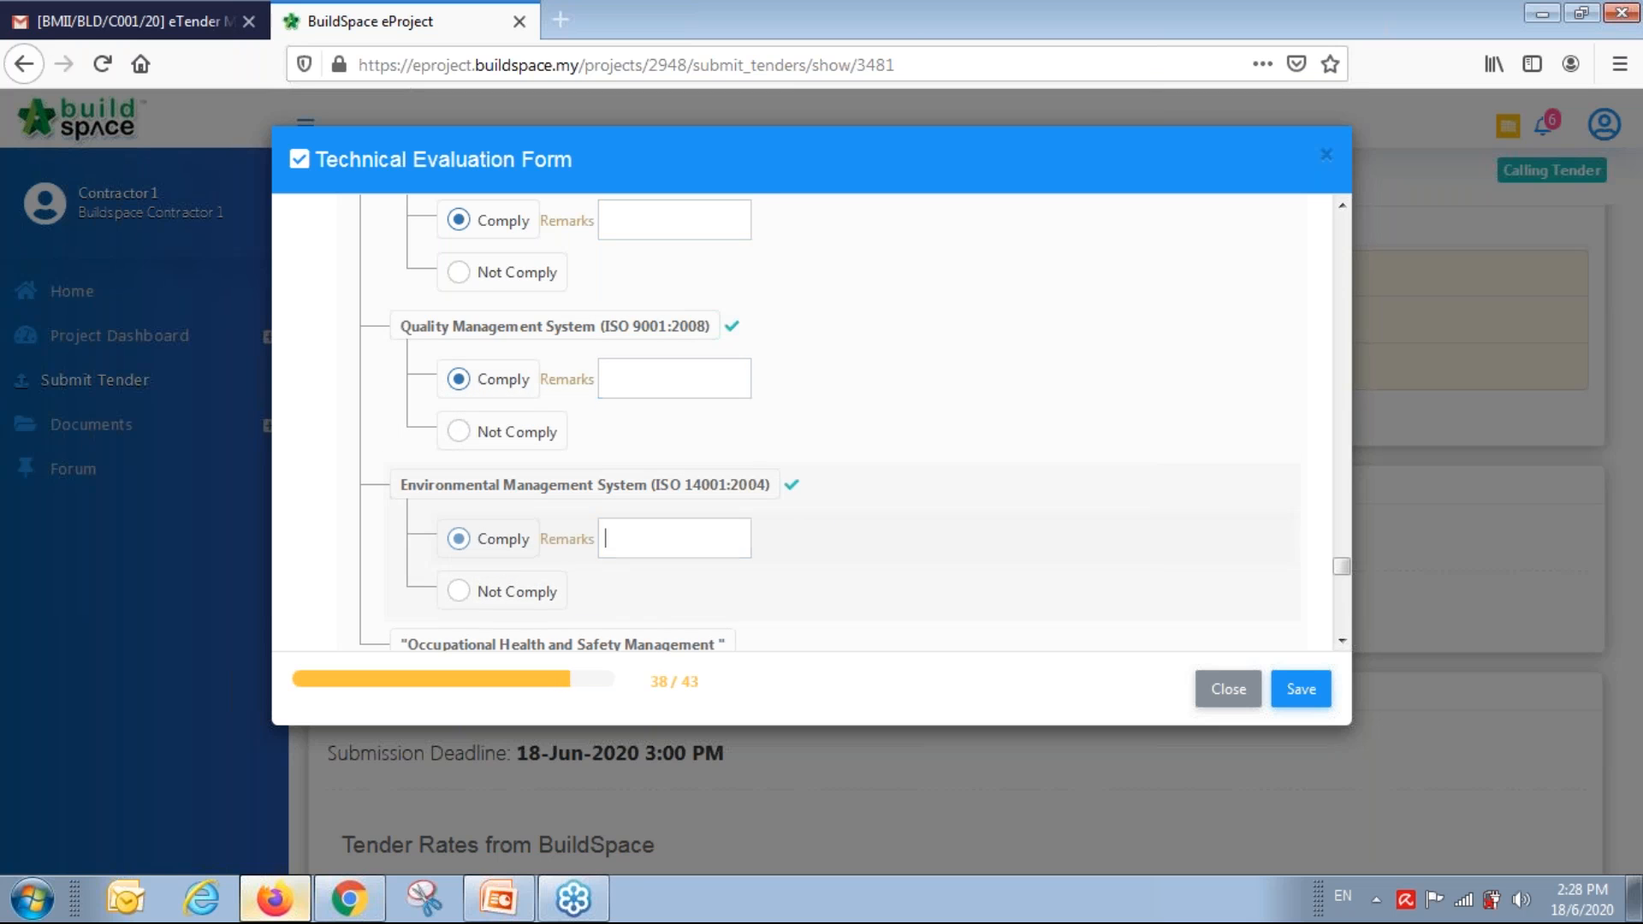
{"action": "scroll", "coordinate": [809, 538], "scroll_direction": "down", "scroll_amount": 3}
{"action": "left_click", "coordinate": [481, 478]}
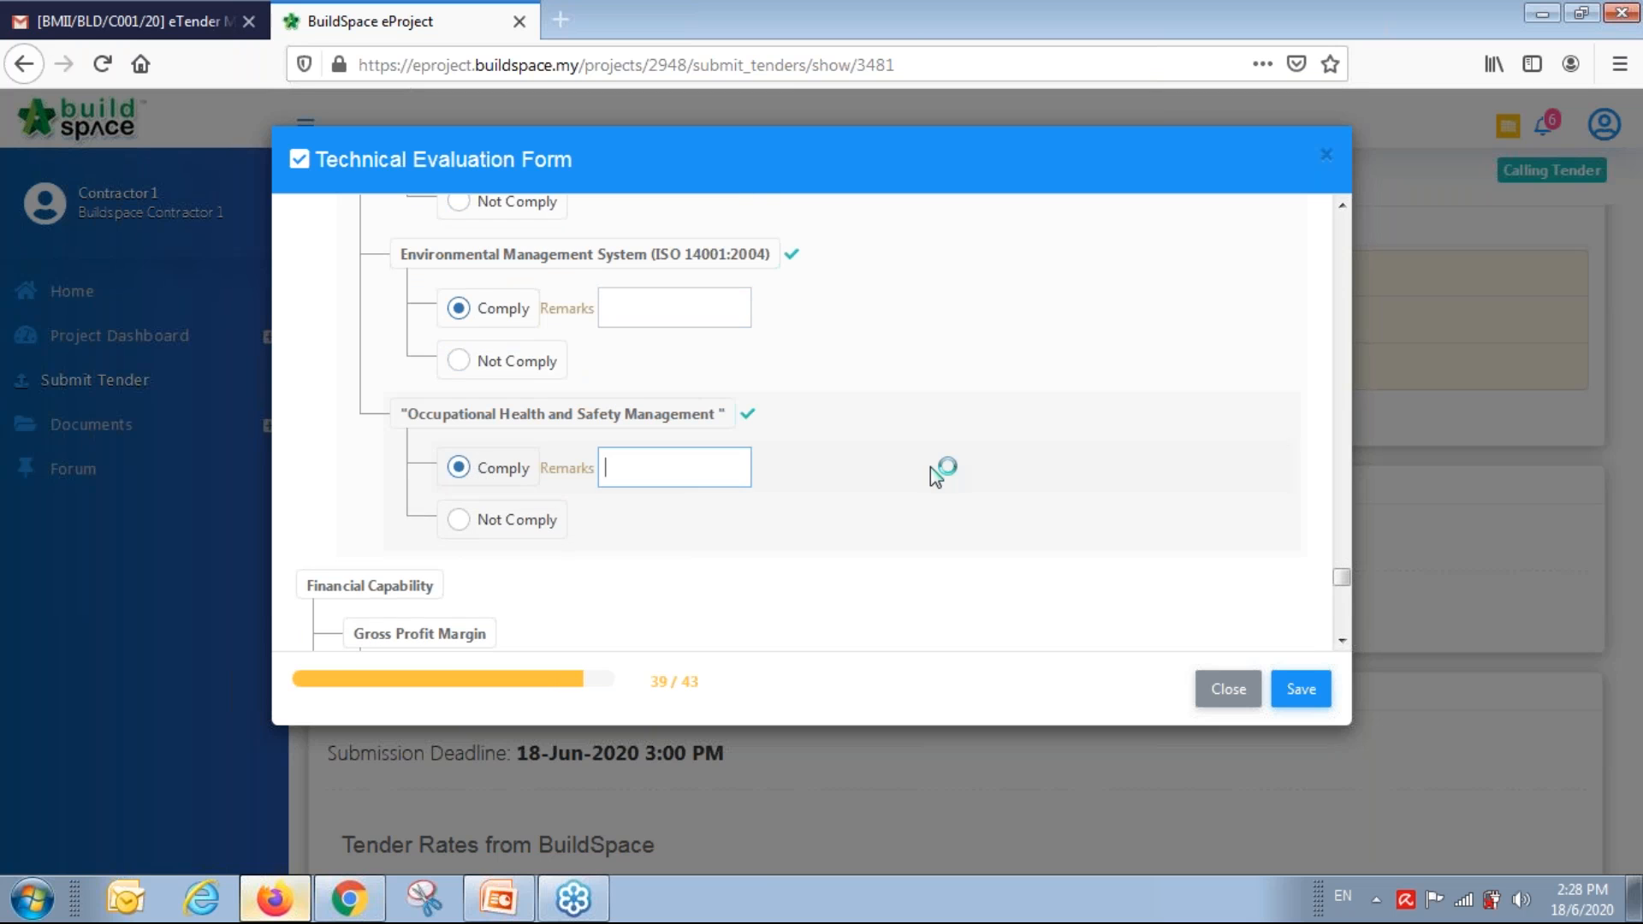
Set financial ratios: Gross Profit ≥10%, Liquidity ≥1.25, Gearing ≤0.75, Interest Cover ≥5.00 times.
{"action": "scroll", "coordinate": [939, 469], "scroll_direction": "down", "scroll_amount": 3}
{"action": "left_click", "coordinate": [458, 506]}
{"action": "scroll", "coordinate": [839, 514], "scroll_direction": "down", "scroll_amount": 3}
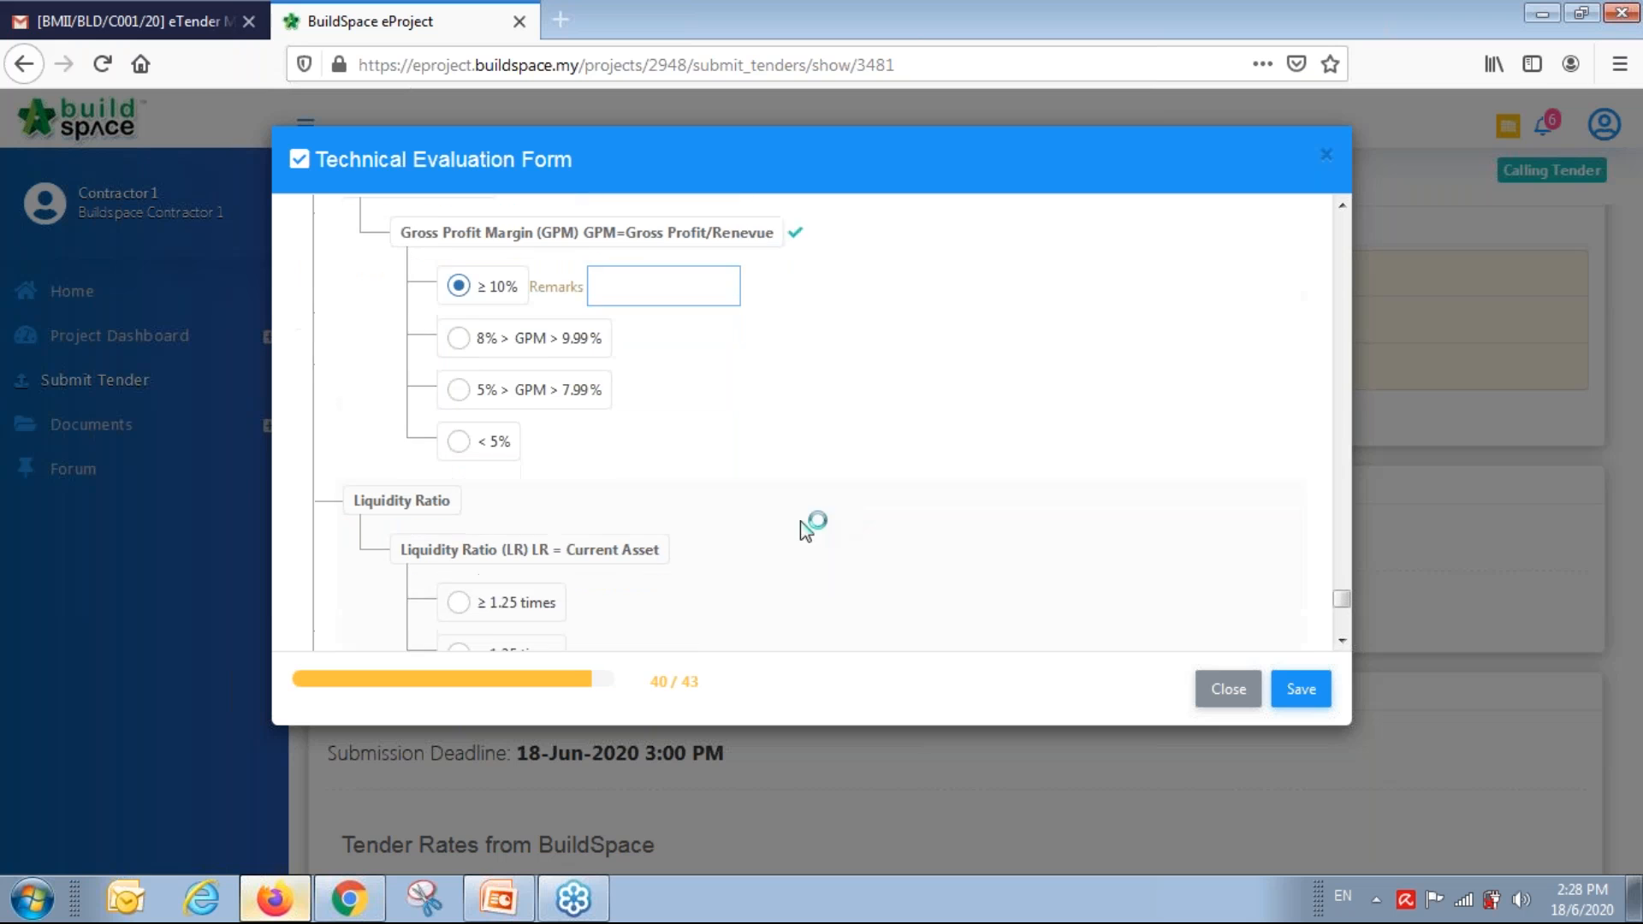
{"action": "left_click", "coordinate": [461, 594]}
{"action": "scroll", "coordinate": [909, 519], "scroll_direction": "down", "scroll_amount": 2}
{"action": "scroll", "coordinate": [906, 510], "scroll_direction": "down", "scroll_amount": 3}
{"action": "left_click", "coordinate": [525, 462]}
{"action": "scroll", "coordinate": [583, 588], "scroll_direction": "down", "scroll_amount": 2}
{"action": "left_click", "coordinate": [509, 563]}
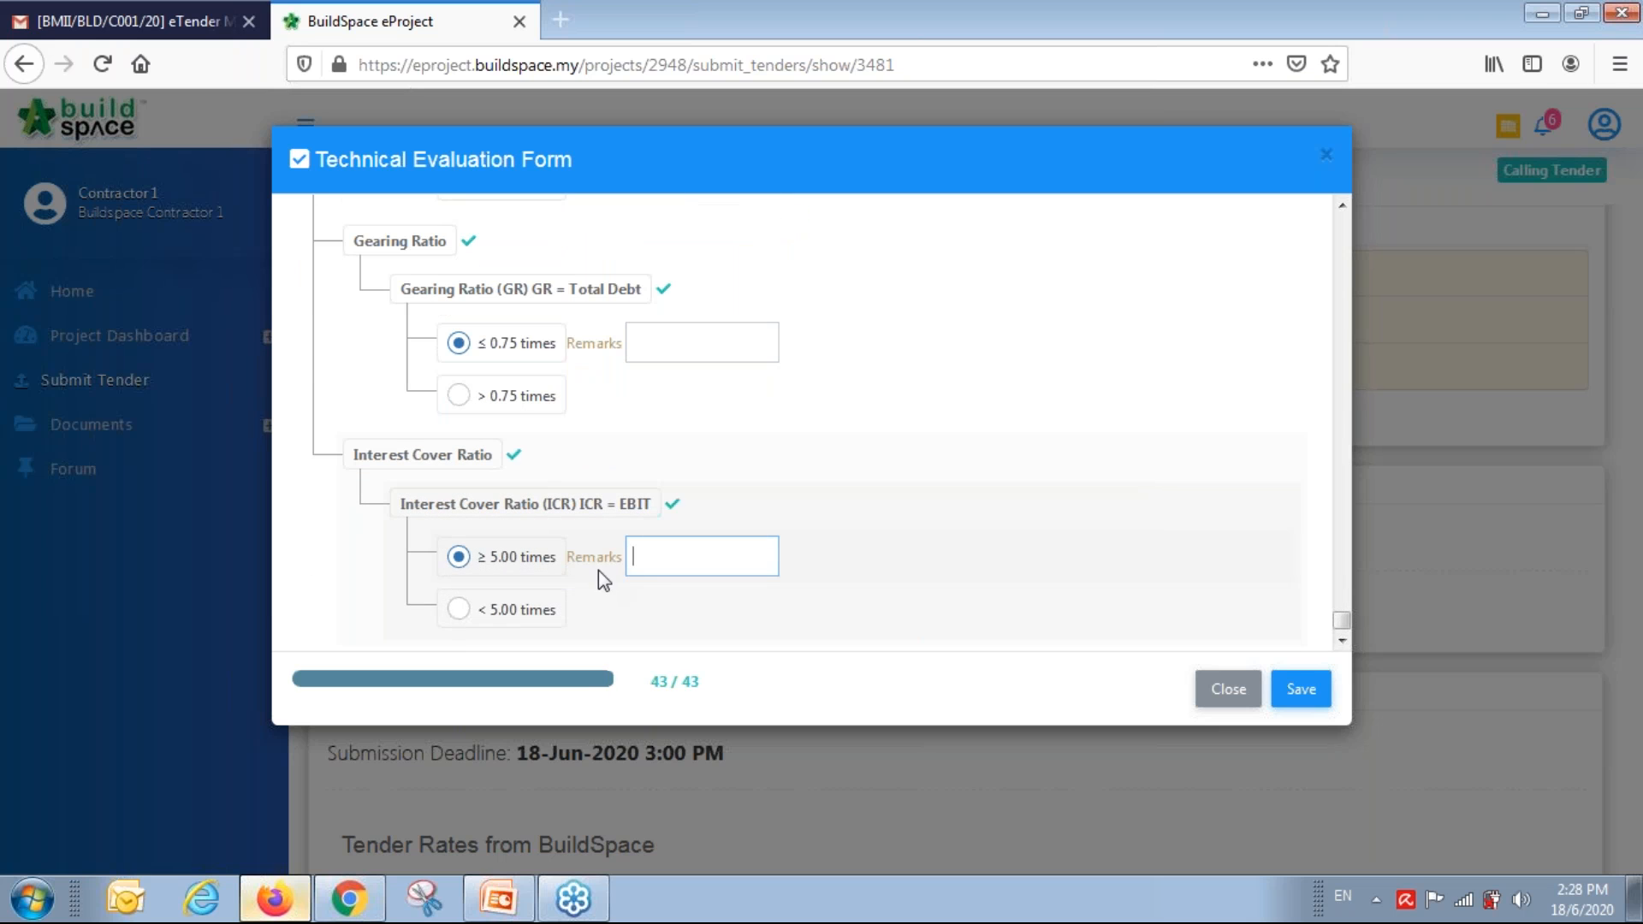
Save the evaluation form and attach Backup-BILL_NO.2_-_Type_D.ebq to attachment item 1.
{"action": "left_click", "coordinate": [1312, 696]}
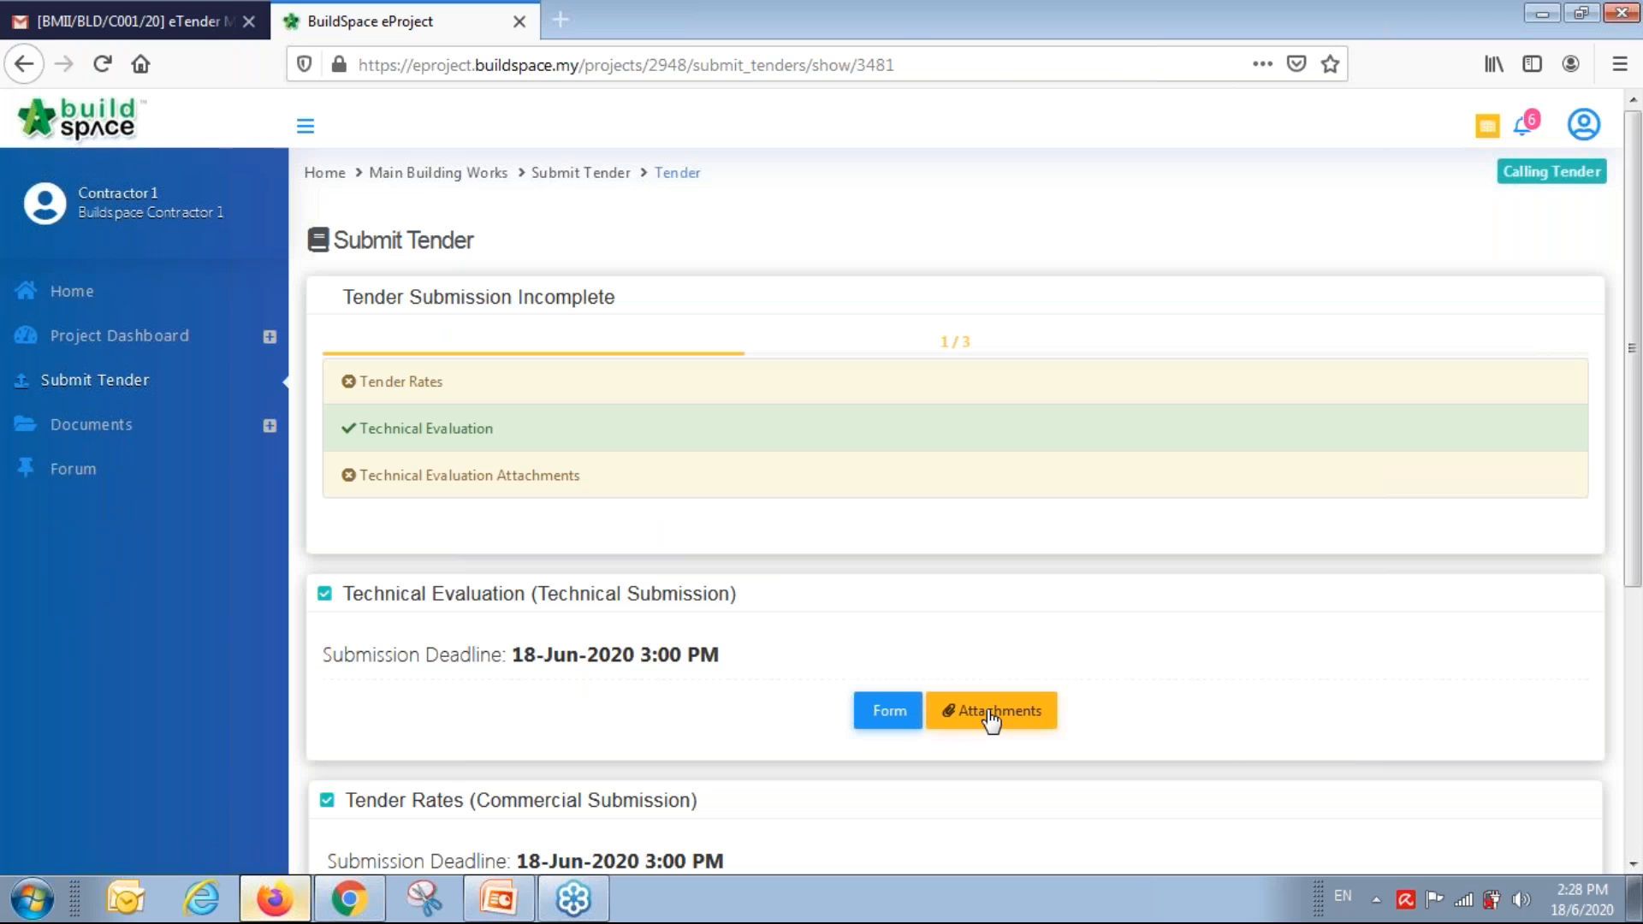
{"action": "left_click", "coordinate": [991, 718]}
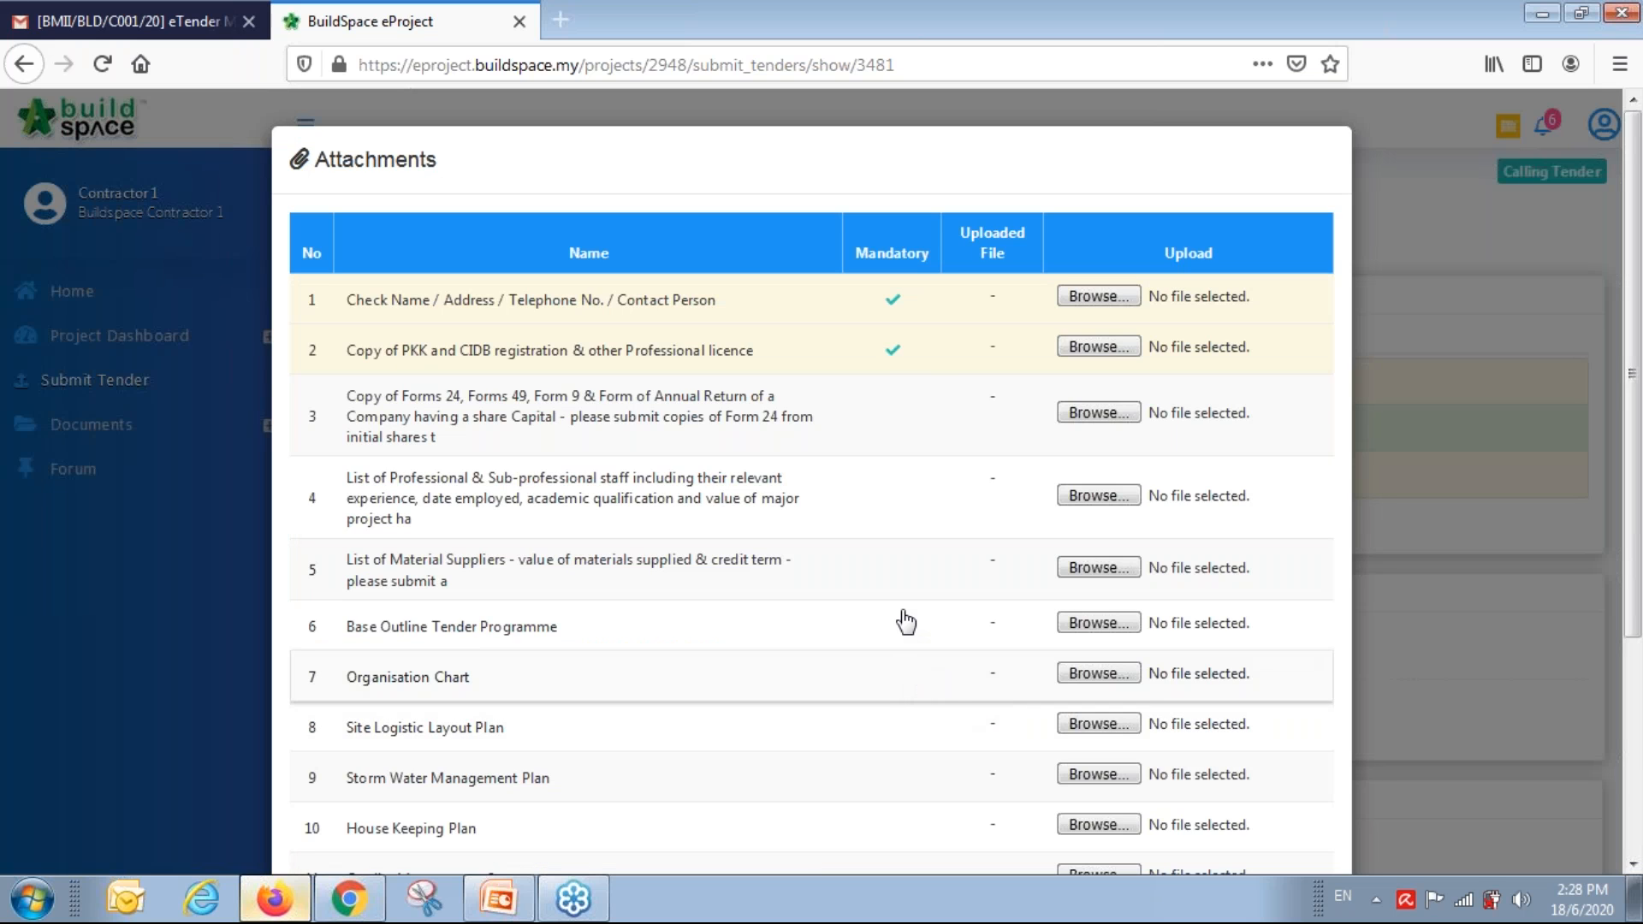
{"action": "left_click", "coordinate": [1104, 296]}
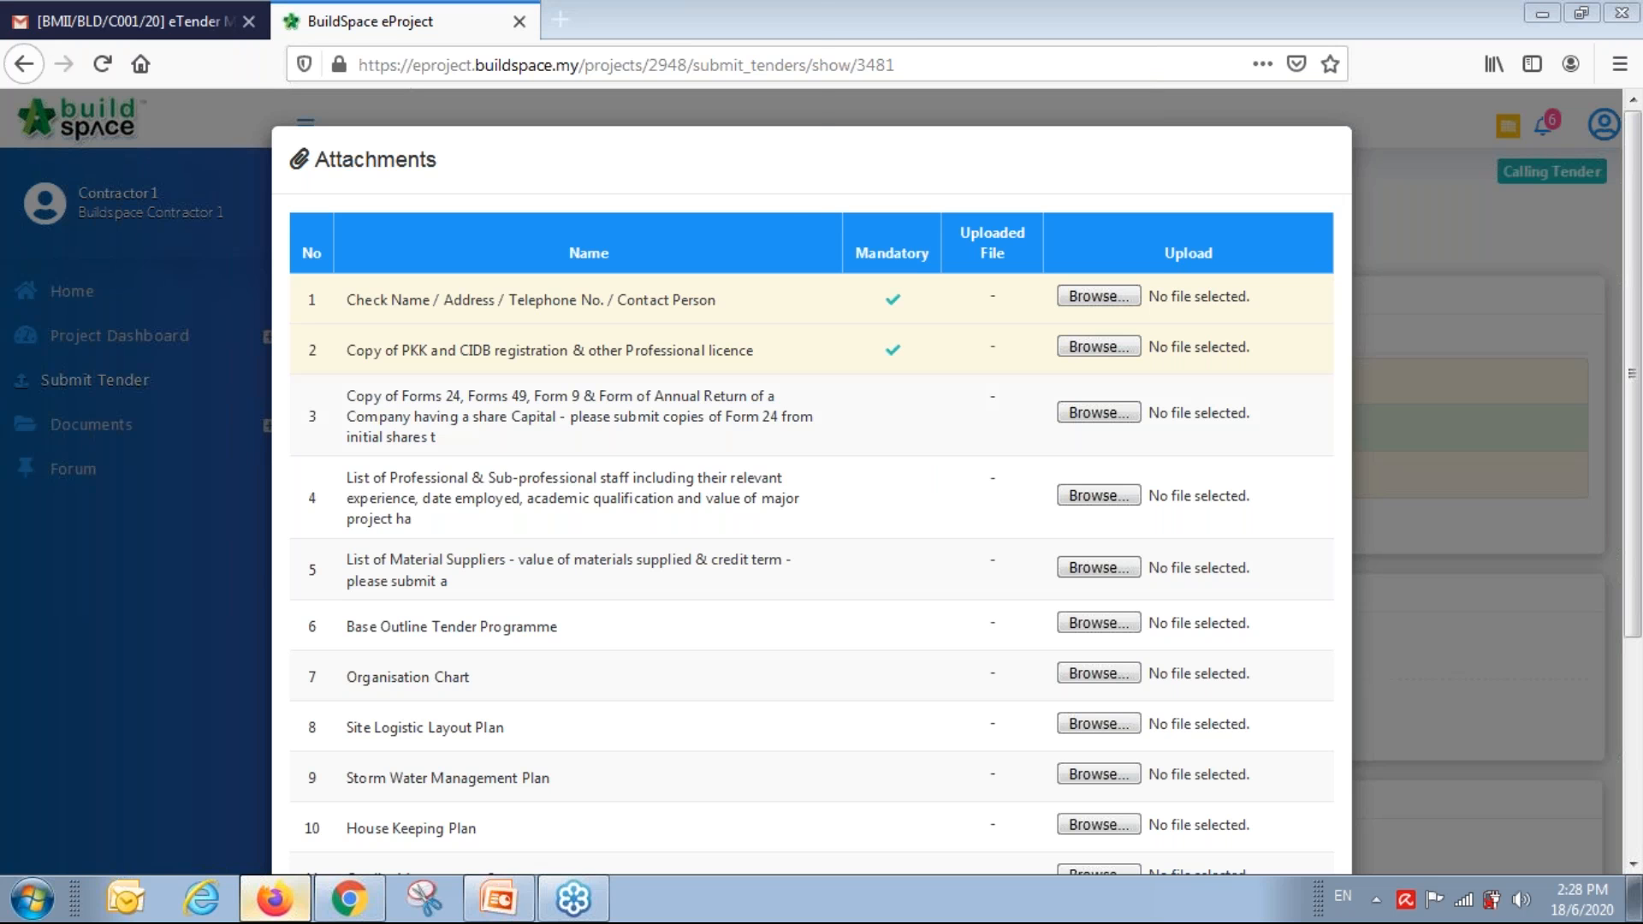
{"action": "scroll", "coordinate": [374, 331], "scroll_direction": "down", "scroll_amount": 5}
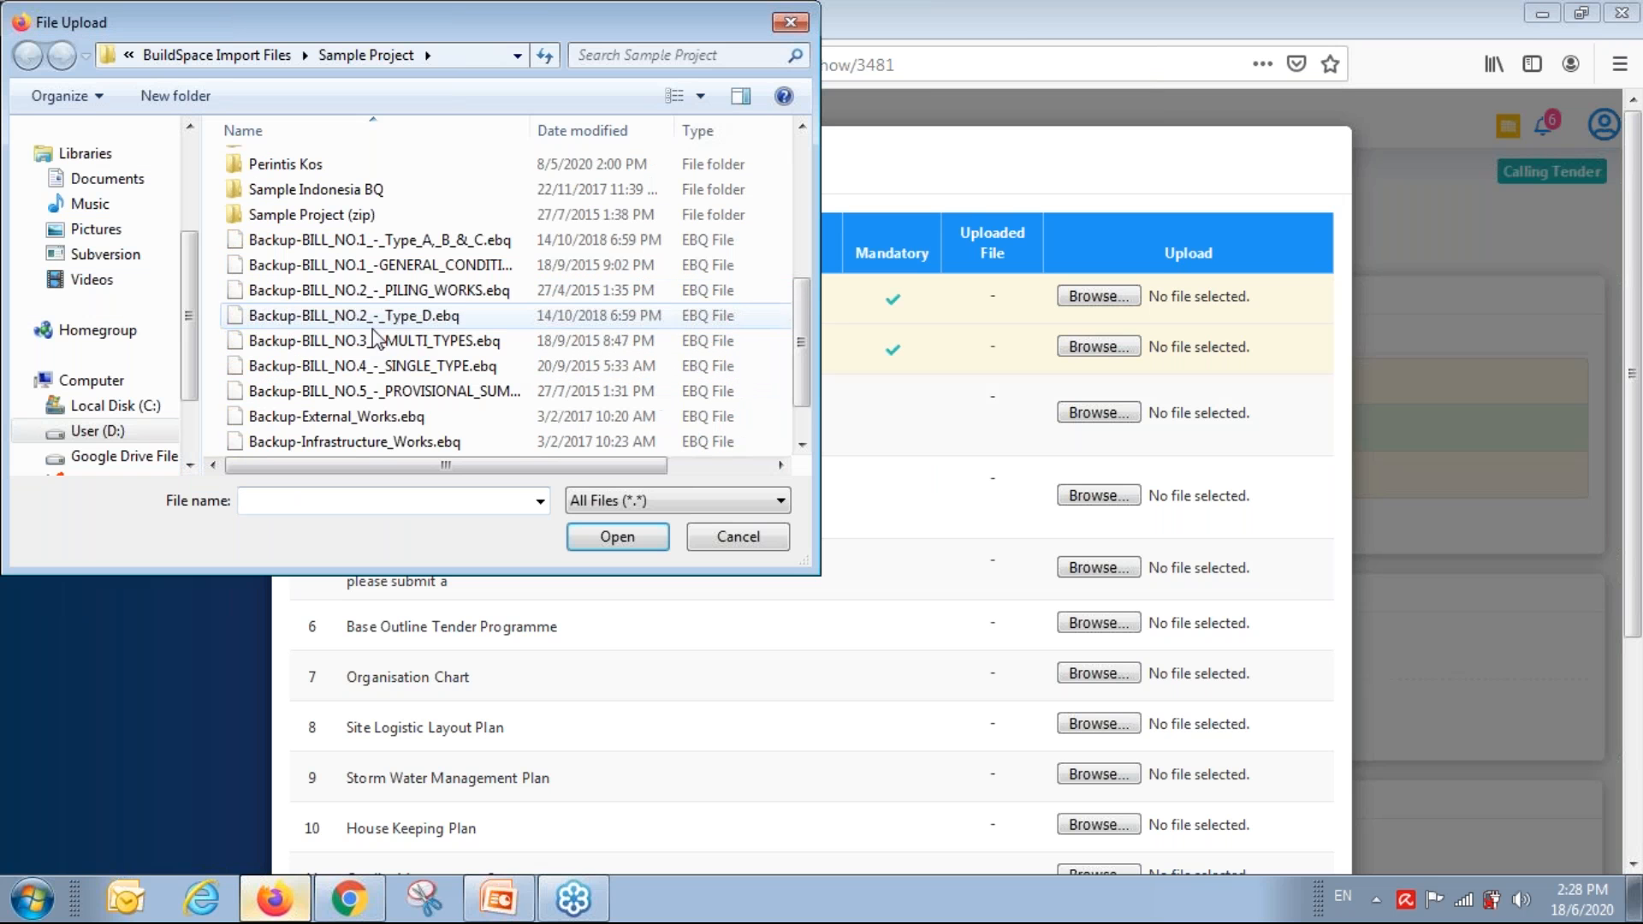
{"action": "left_click", "coordinate": [379, 319]}
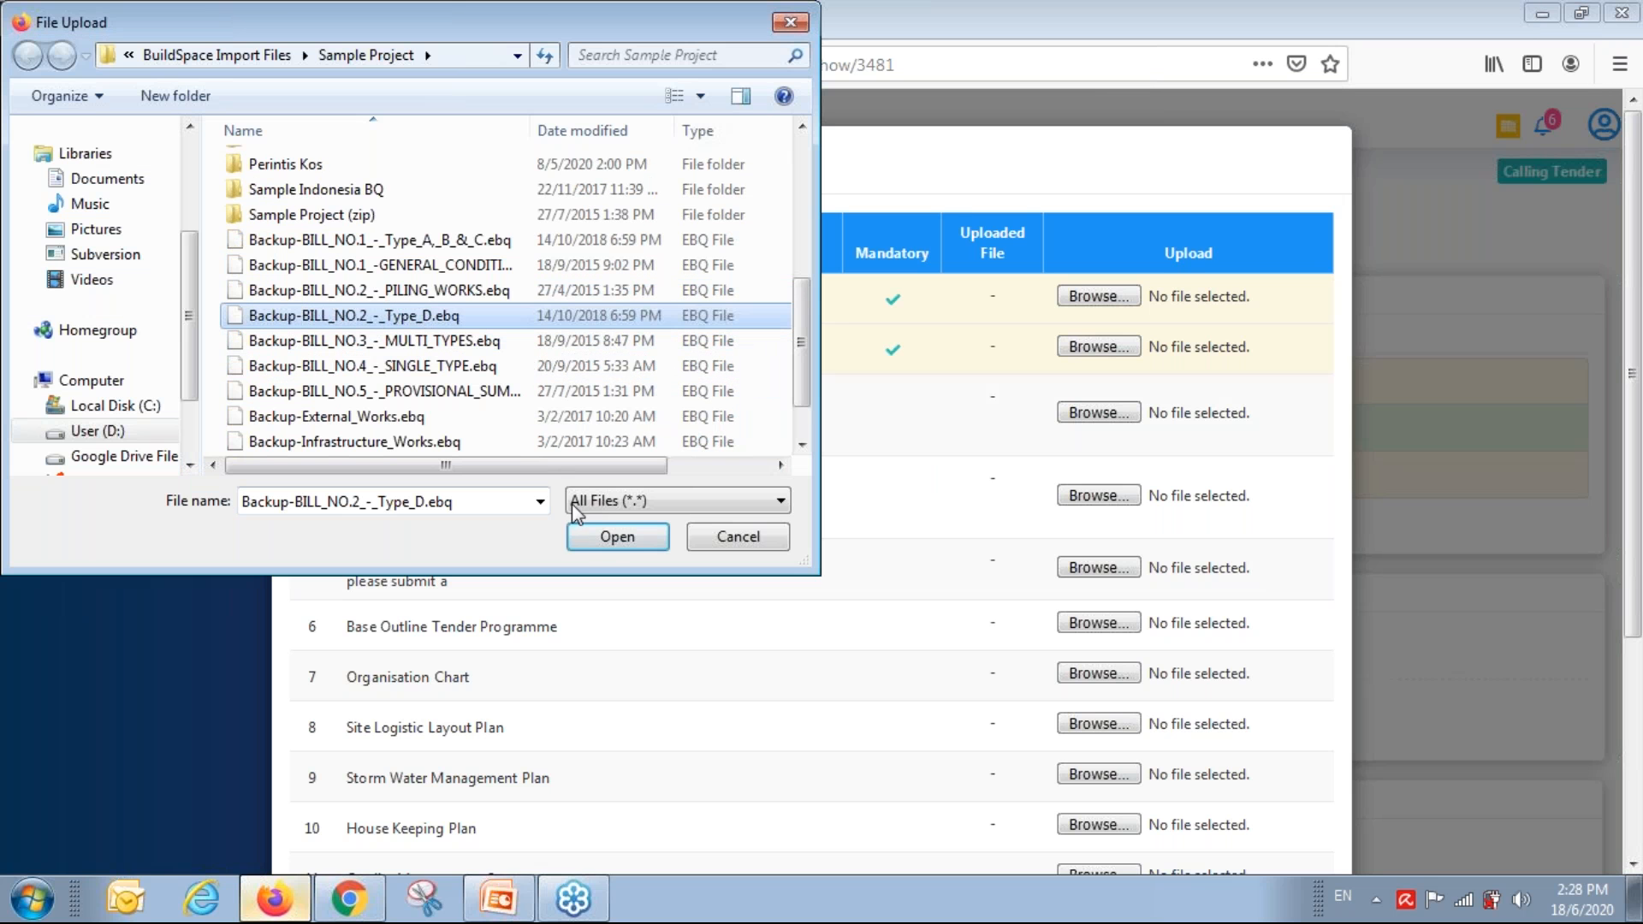
{"action": "left_click", "coordinate": [617, 537]}
Attach Backup-BILL_NO.2_-_Type_D.ebq to attachment item 2 as well.
{"action": "left_click", "coordinate": [1070, 348]}
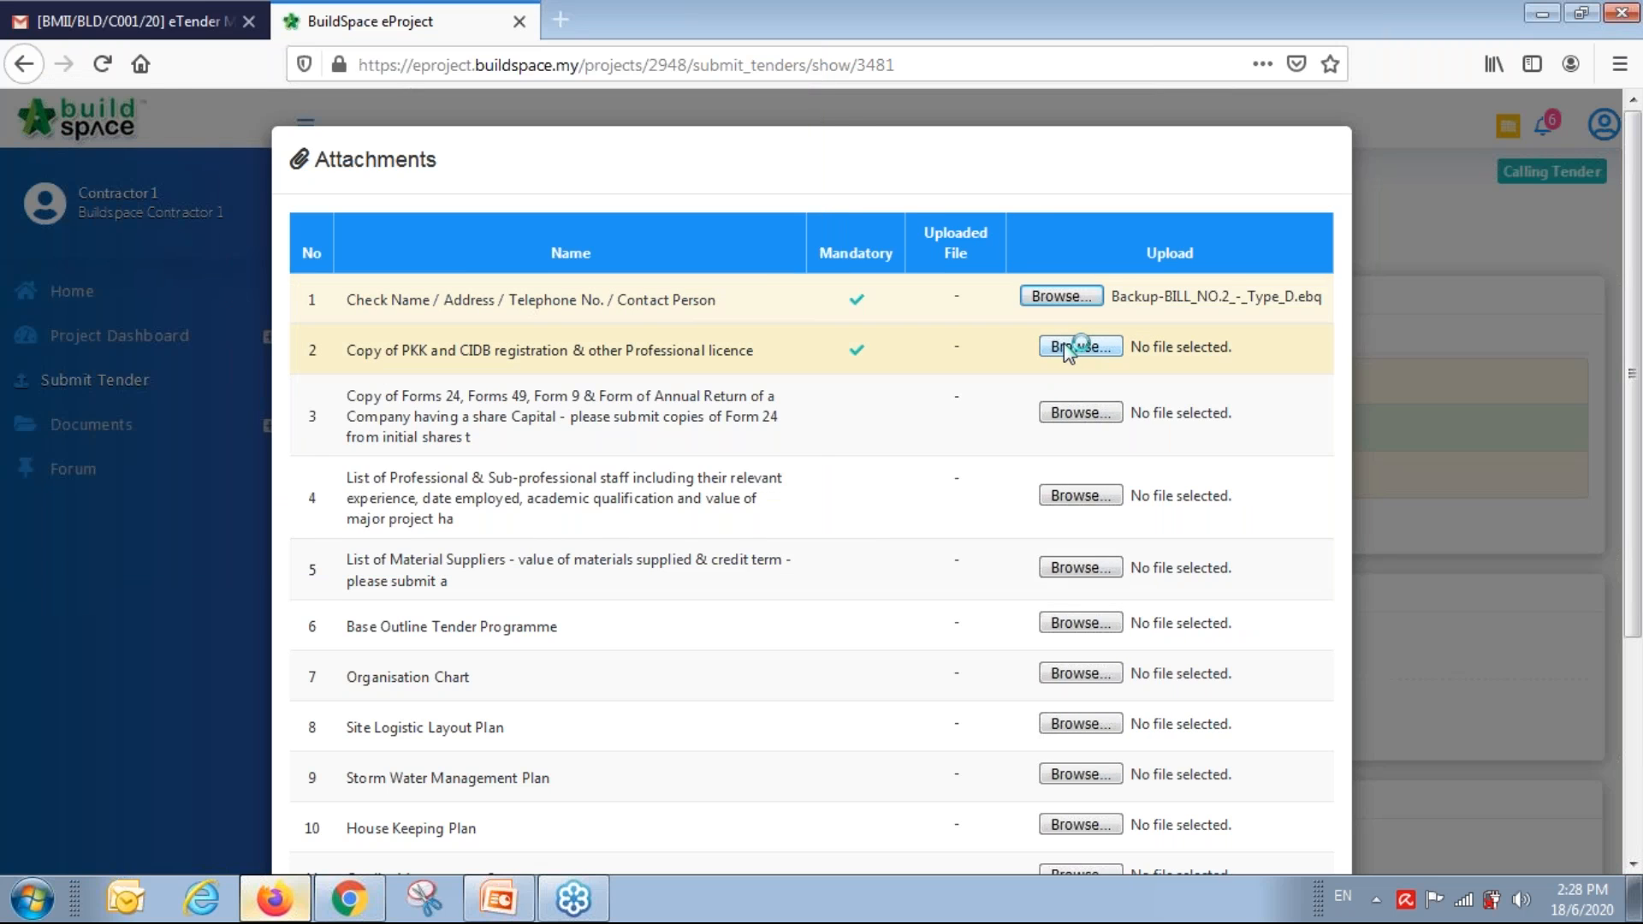
{"action": "scroll", "coordinate": [340, 393], "scroll_direction": "down", "scroll_amount": 4}
{"action": "double_click", "coordinate": [347, 365]}
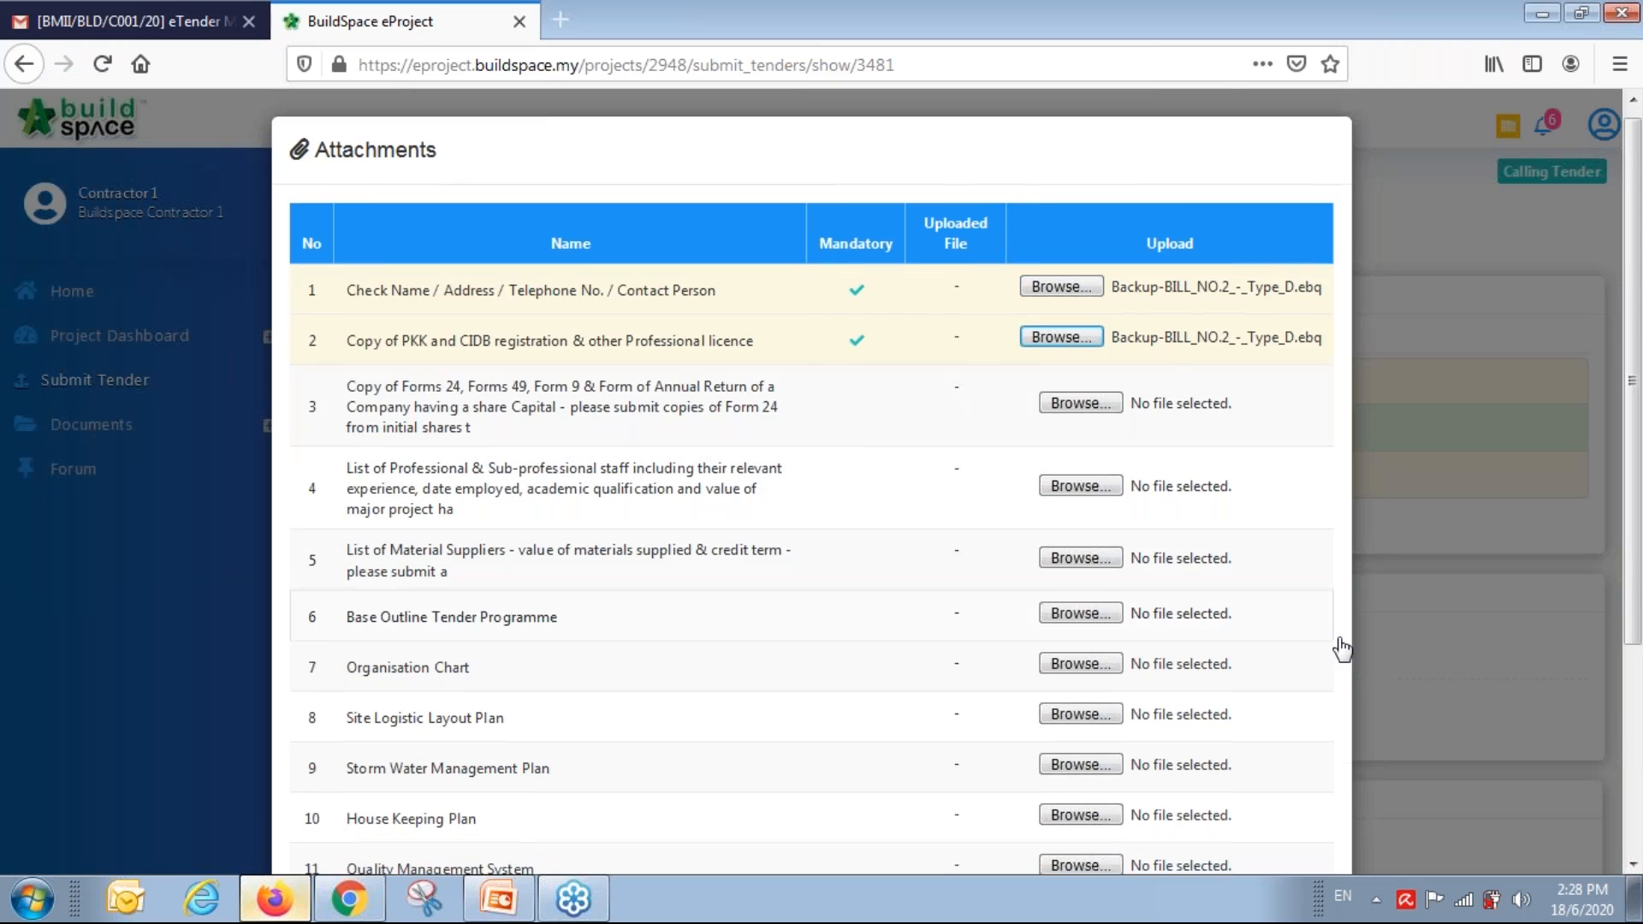
{"action": "scroll", "coordinate": [1341, 649], "scroll_direction": "down", "scroll_amount": 3}
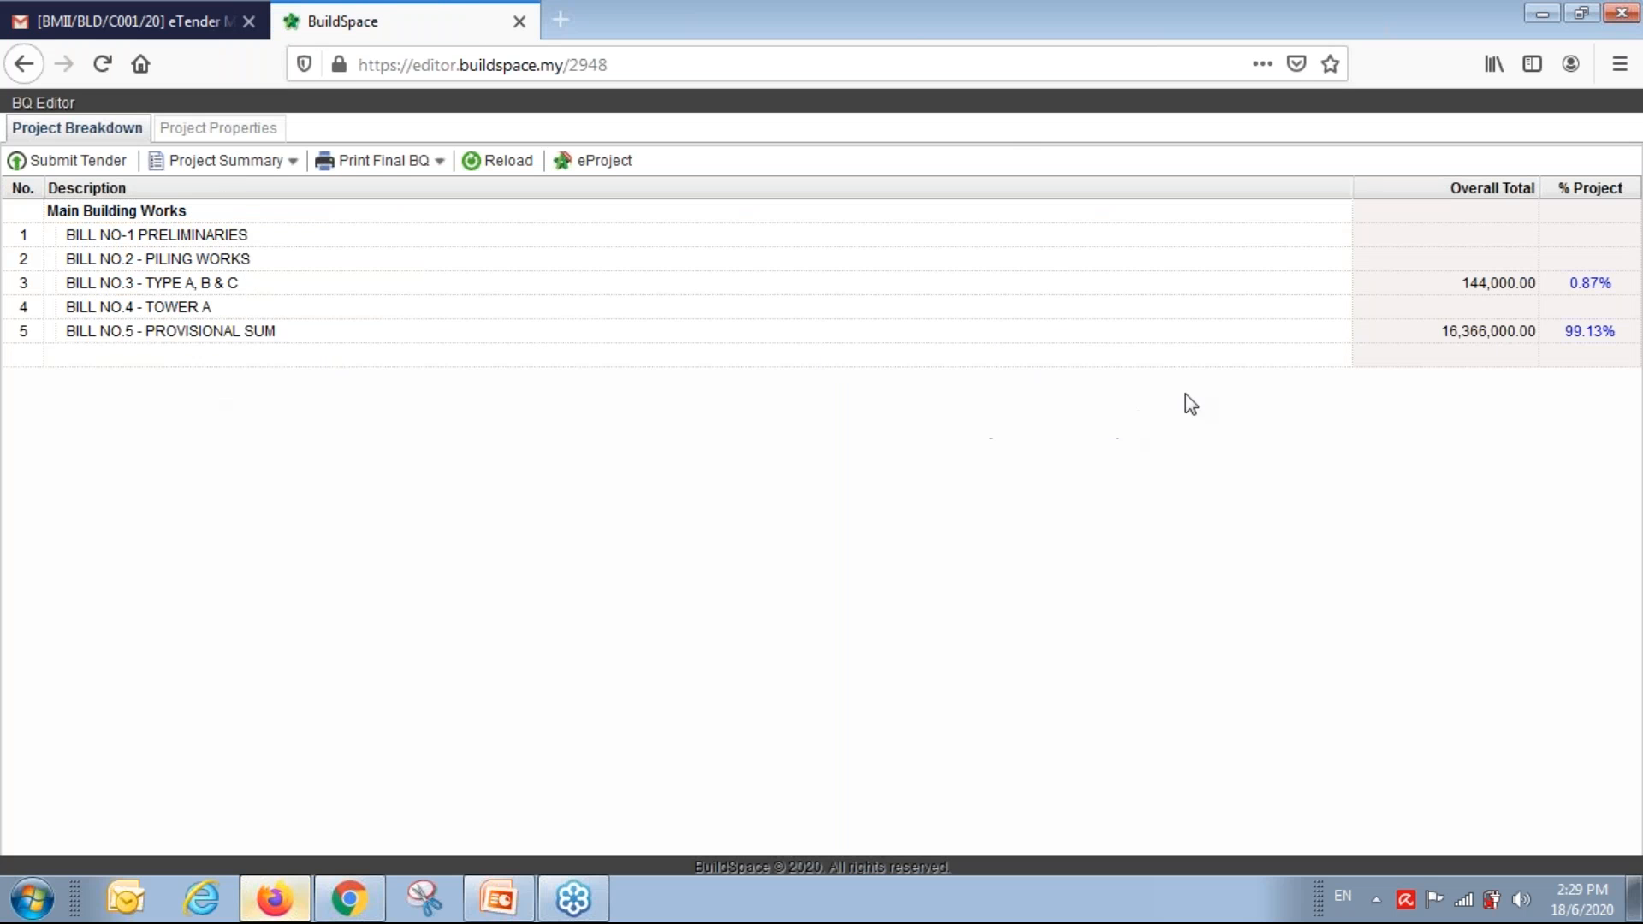
Open BILL NO.3 - TYPE A, B & C from Project Breakdown to list its 13 elements.
{"action": "left_click", "coordinate": [1478, 286]}
{"action": "left_click", "coordinate": [1480, 333]}
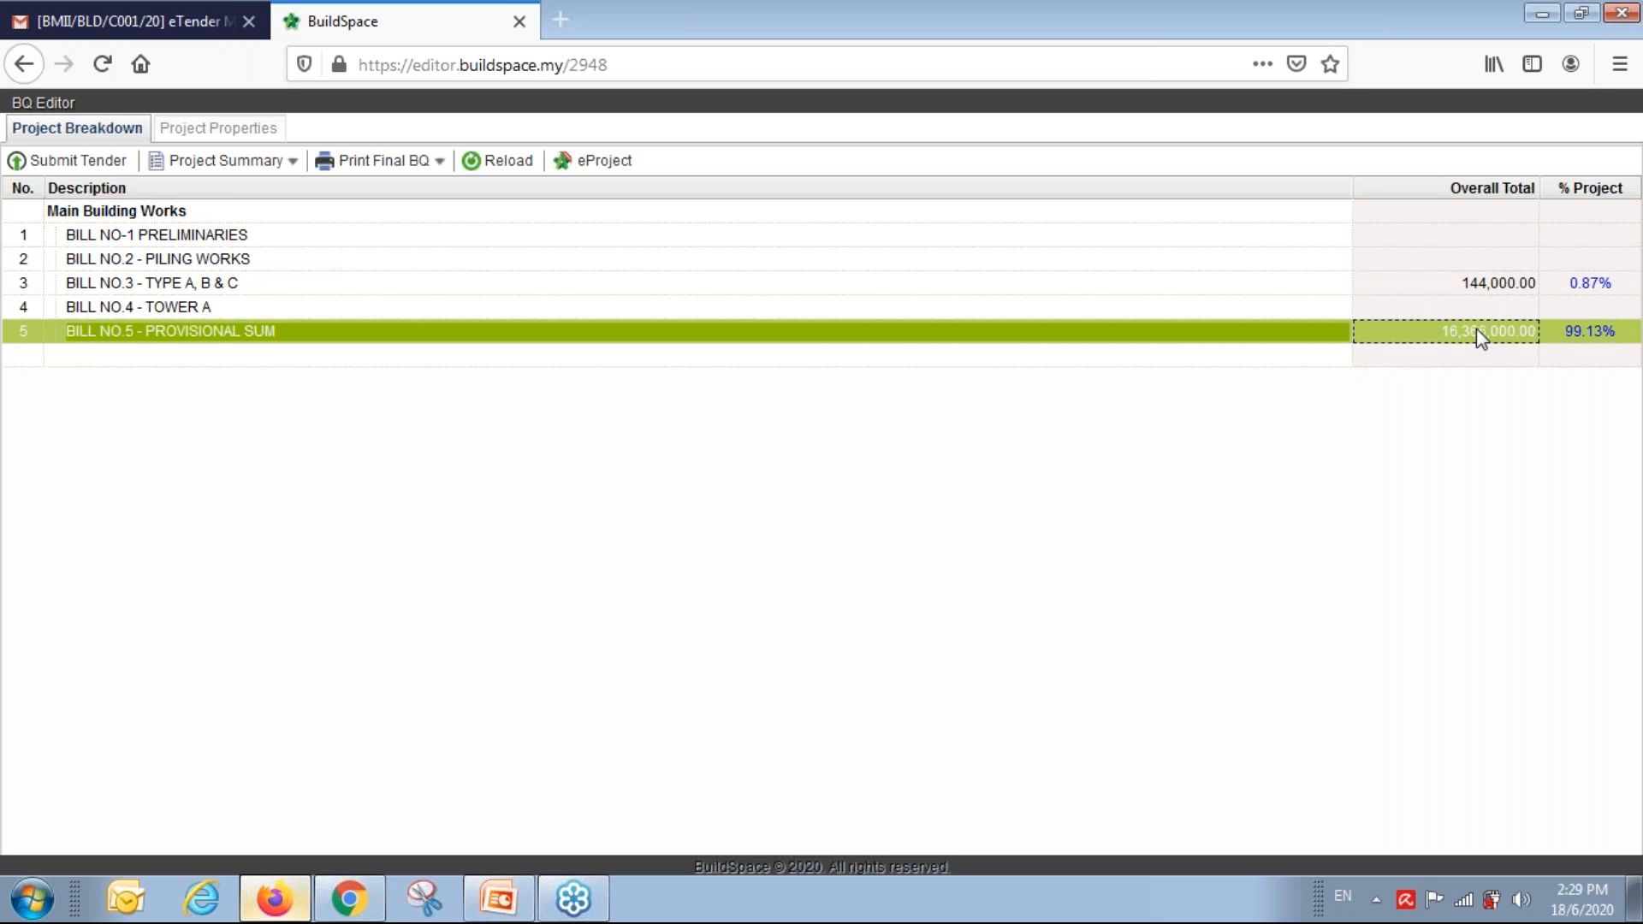
{"action": "left_click", "coordinate": [1468, 287]}
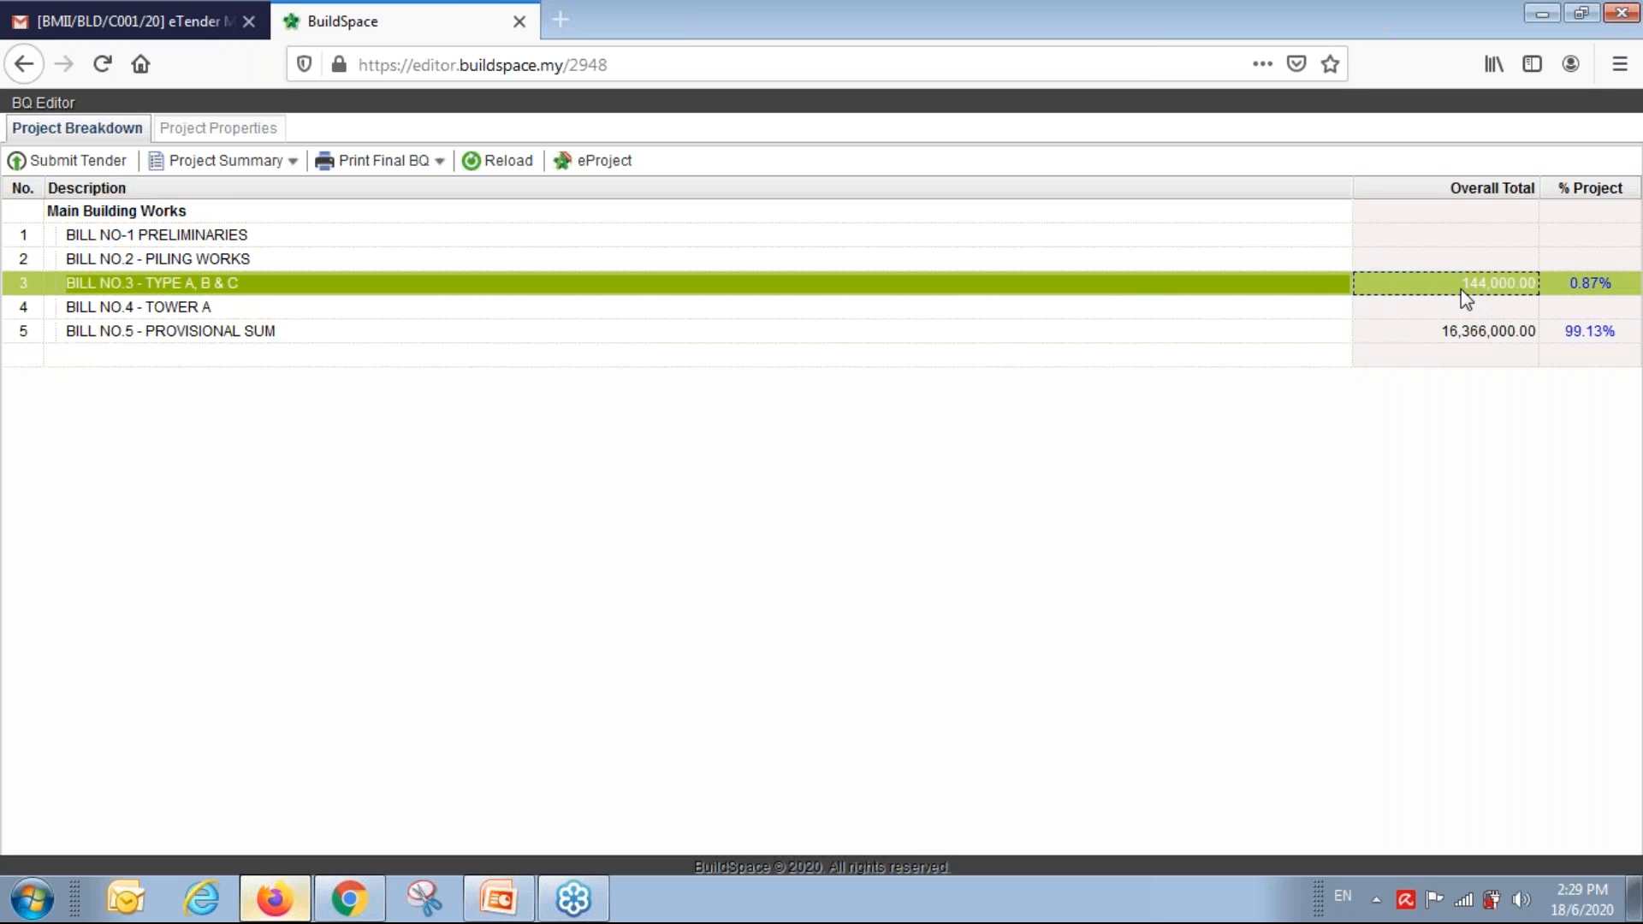
{"action": "double_click", "coordinate": [1306, 284]}
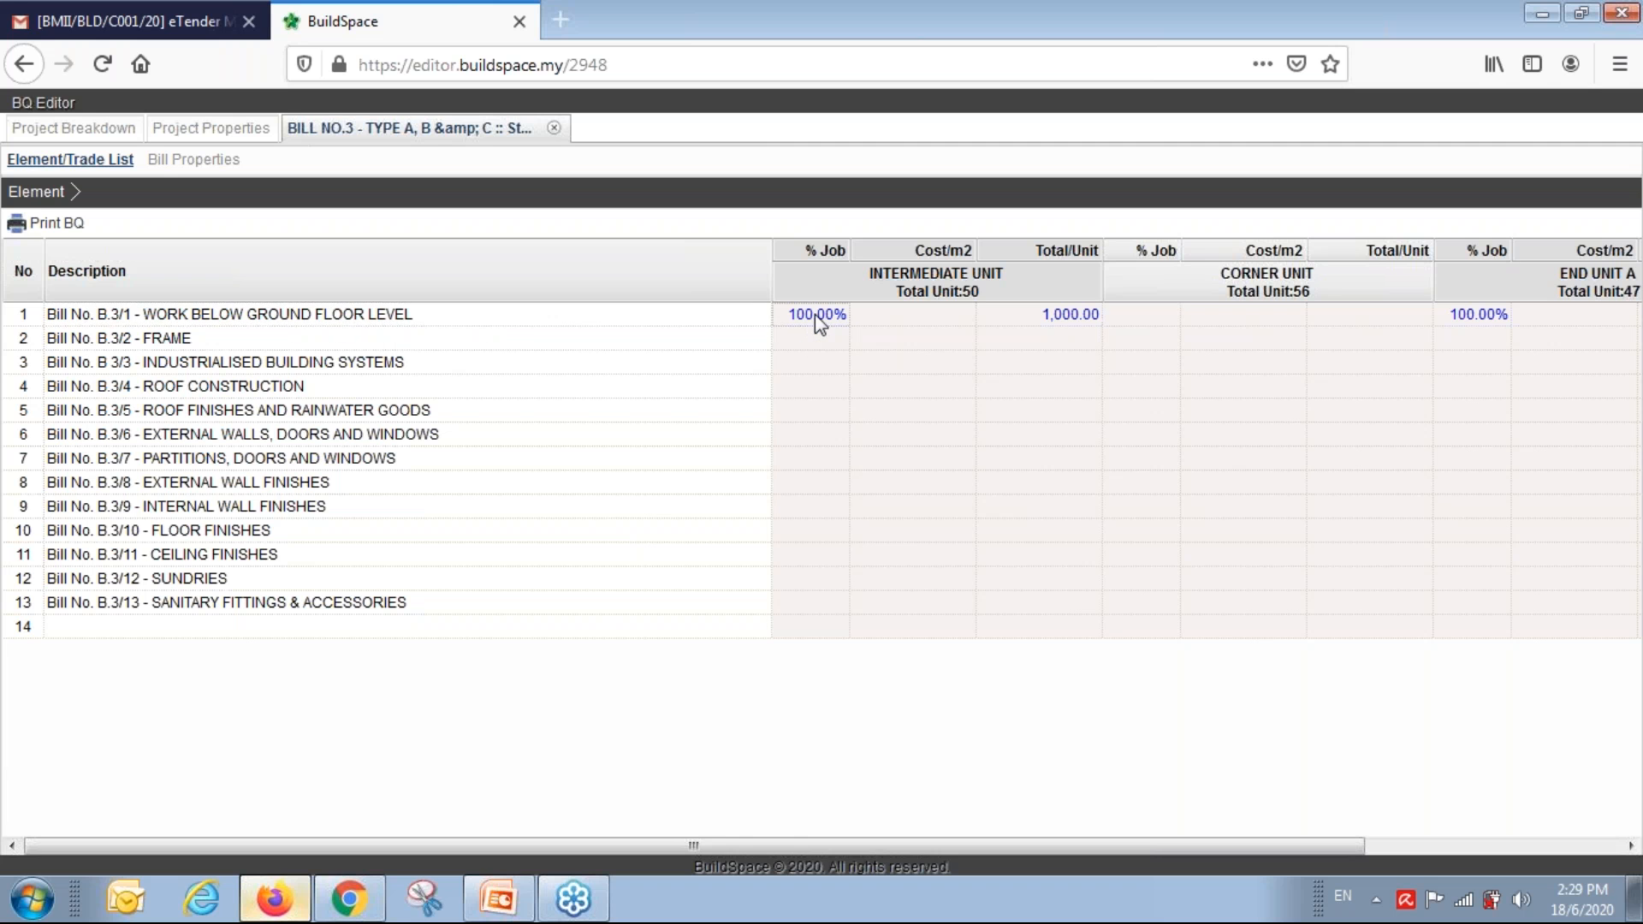
Open the WORK BELOW GROUND FLOOR LEVEL element and select the prime cost item's 10.00 rate.
{"action": "double_click", "coordinate": [704, 317]}
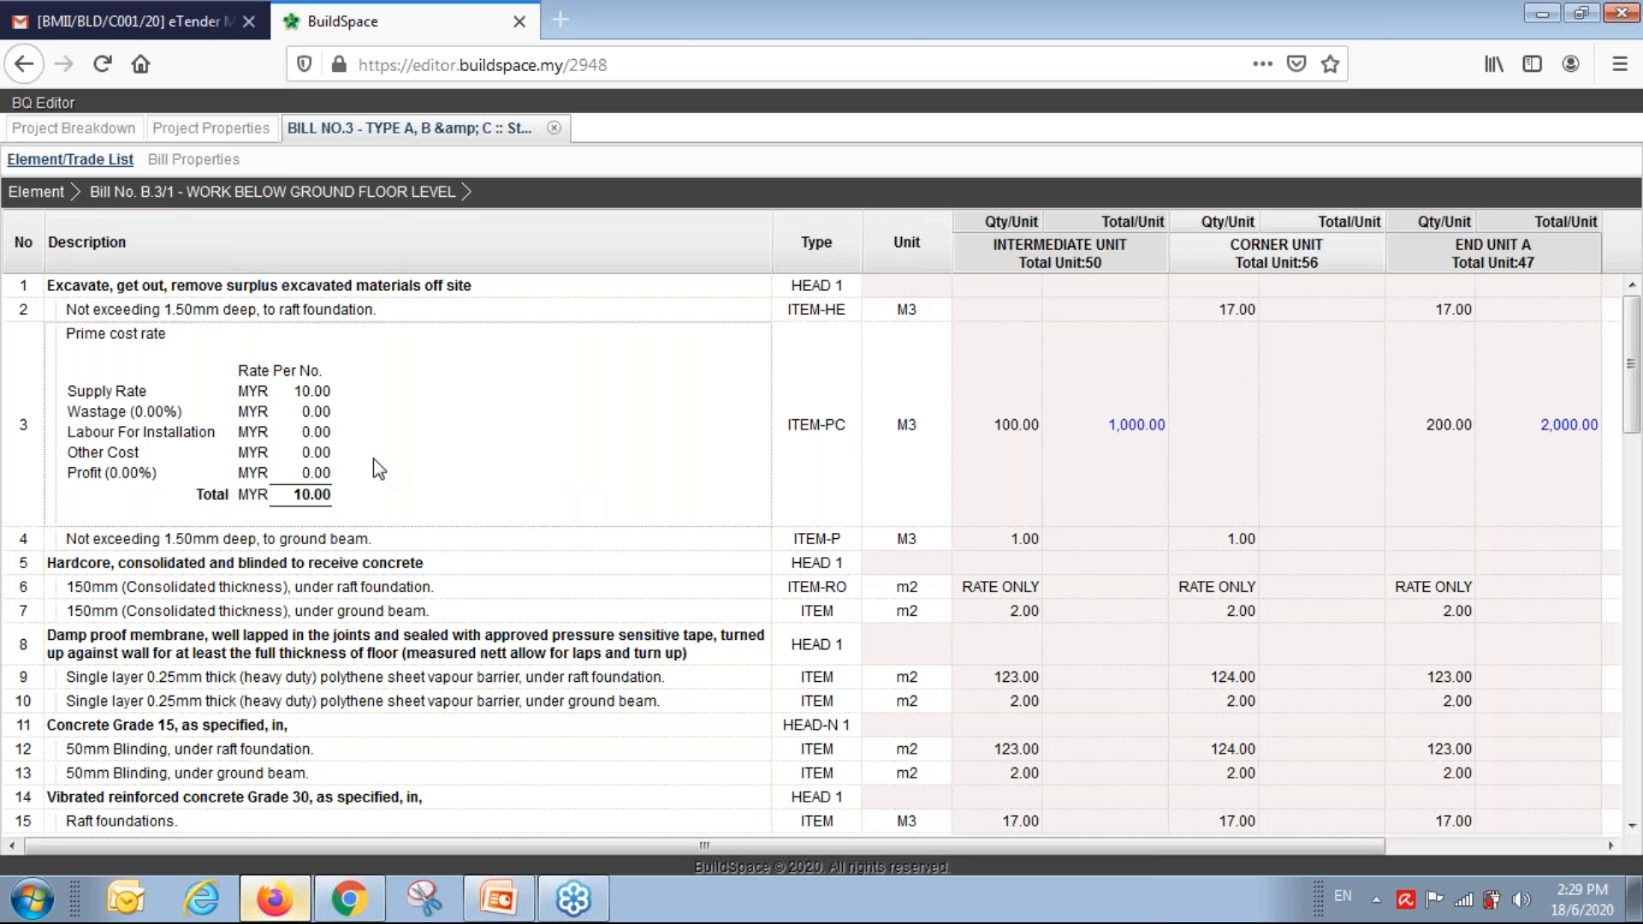
{"action": "left_click", "coordinate": [377, 469]}
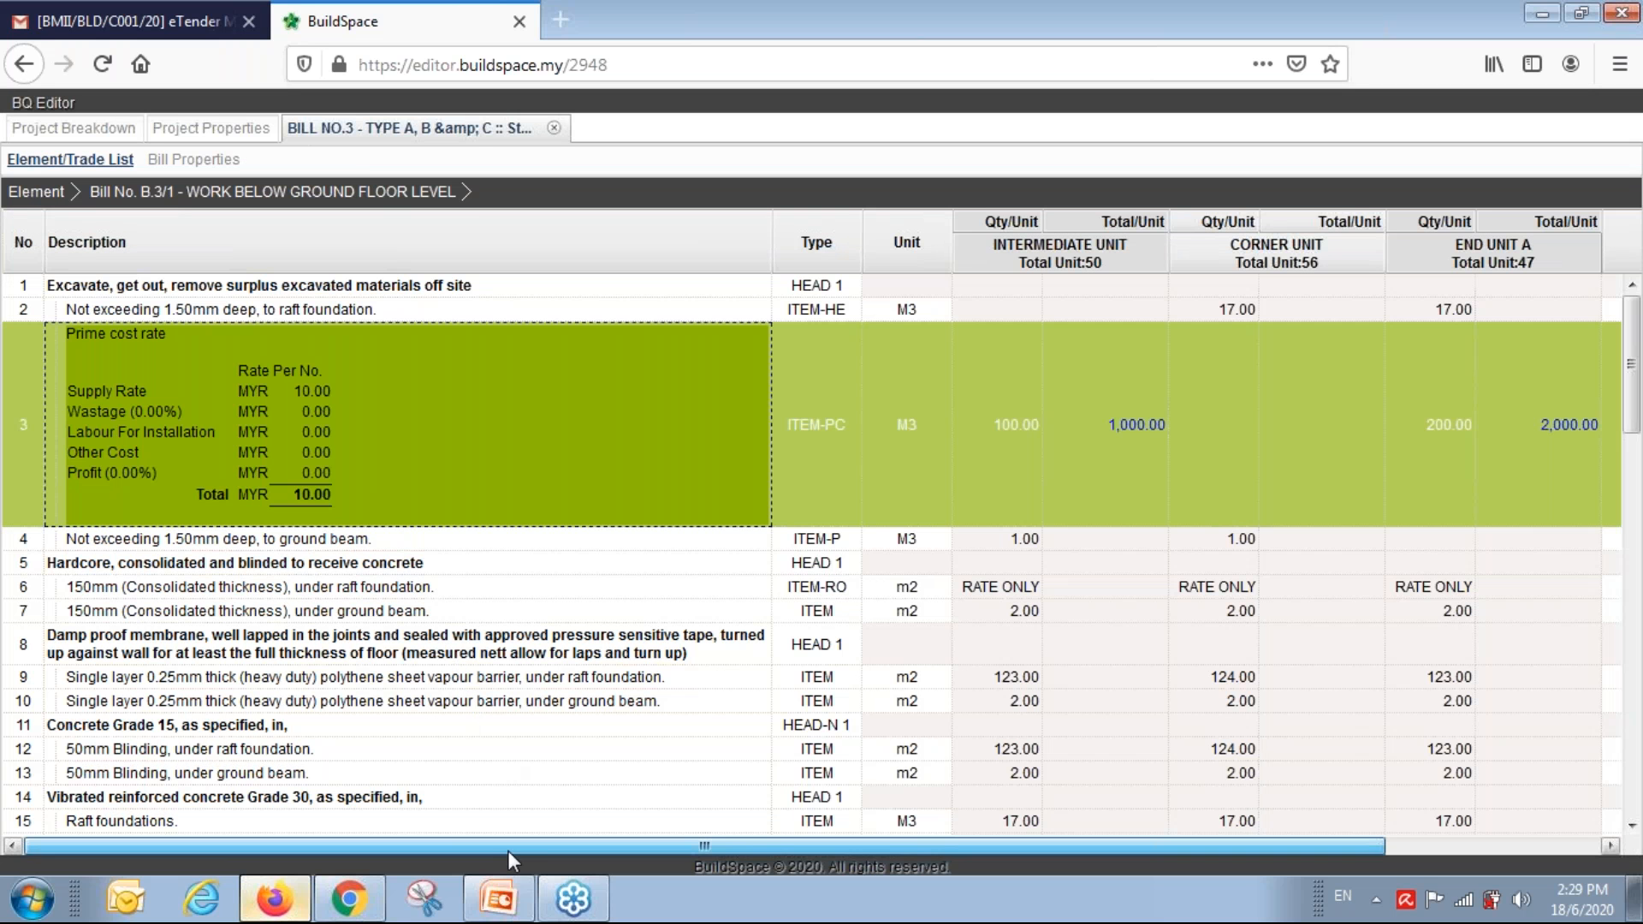
{"action": "left_click_drag", "start_coordinate": [512, 840], "coordinate": [860, 855]}
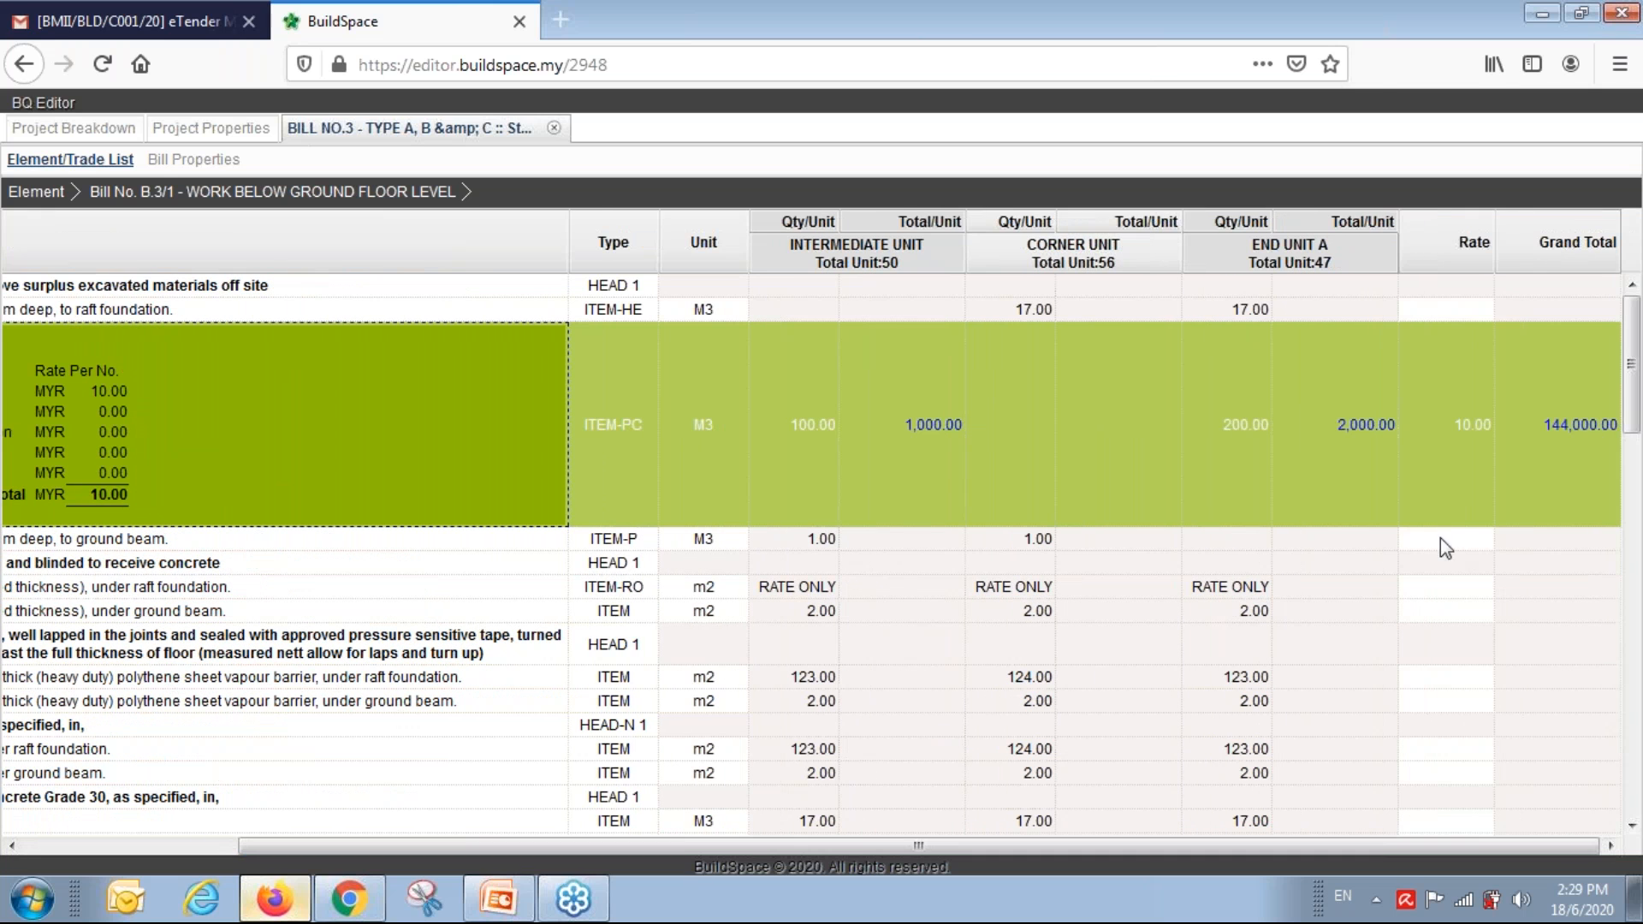
{"action": "left_click", "coordinate": [1465, 437]}
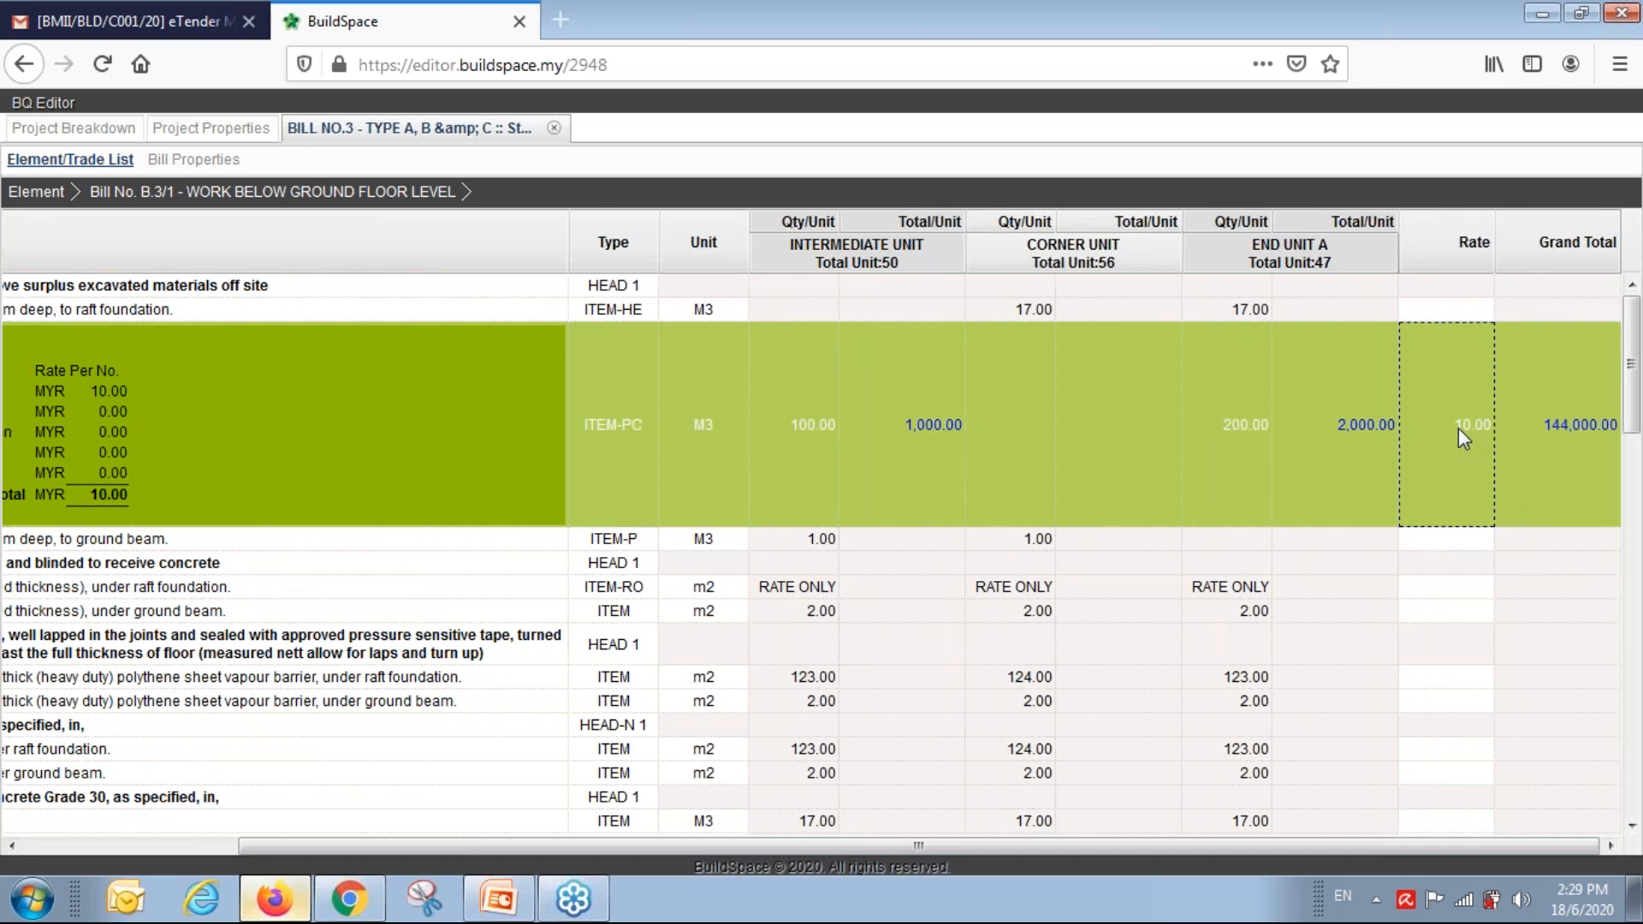
Edit the prime cost rate breakdown with 10% wastage and profit, saving the rate as 34.10.
{"action": "double_click", "coordinate": [1464, 437]}
{"action": "left_click_drag", "start_coordinate": [844, 399], "coordinate": [788, 401]}
{"action": "left_click", "coordinate": [797, 439]}
{"action": "type", "text": "10"}
{"action": "key", "text": "Tab"}
{"action": "key", "text": "Tab"}
{"action": "type", "text": "10"}
{"action": "key", "text": "Tab"}
{"action": "type", "text": "10"}
{"action": "key", "text": "Tab"}
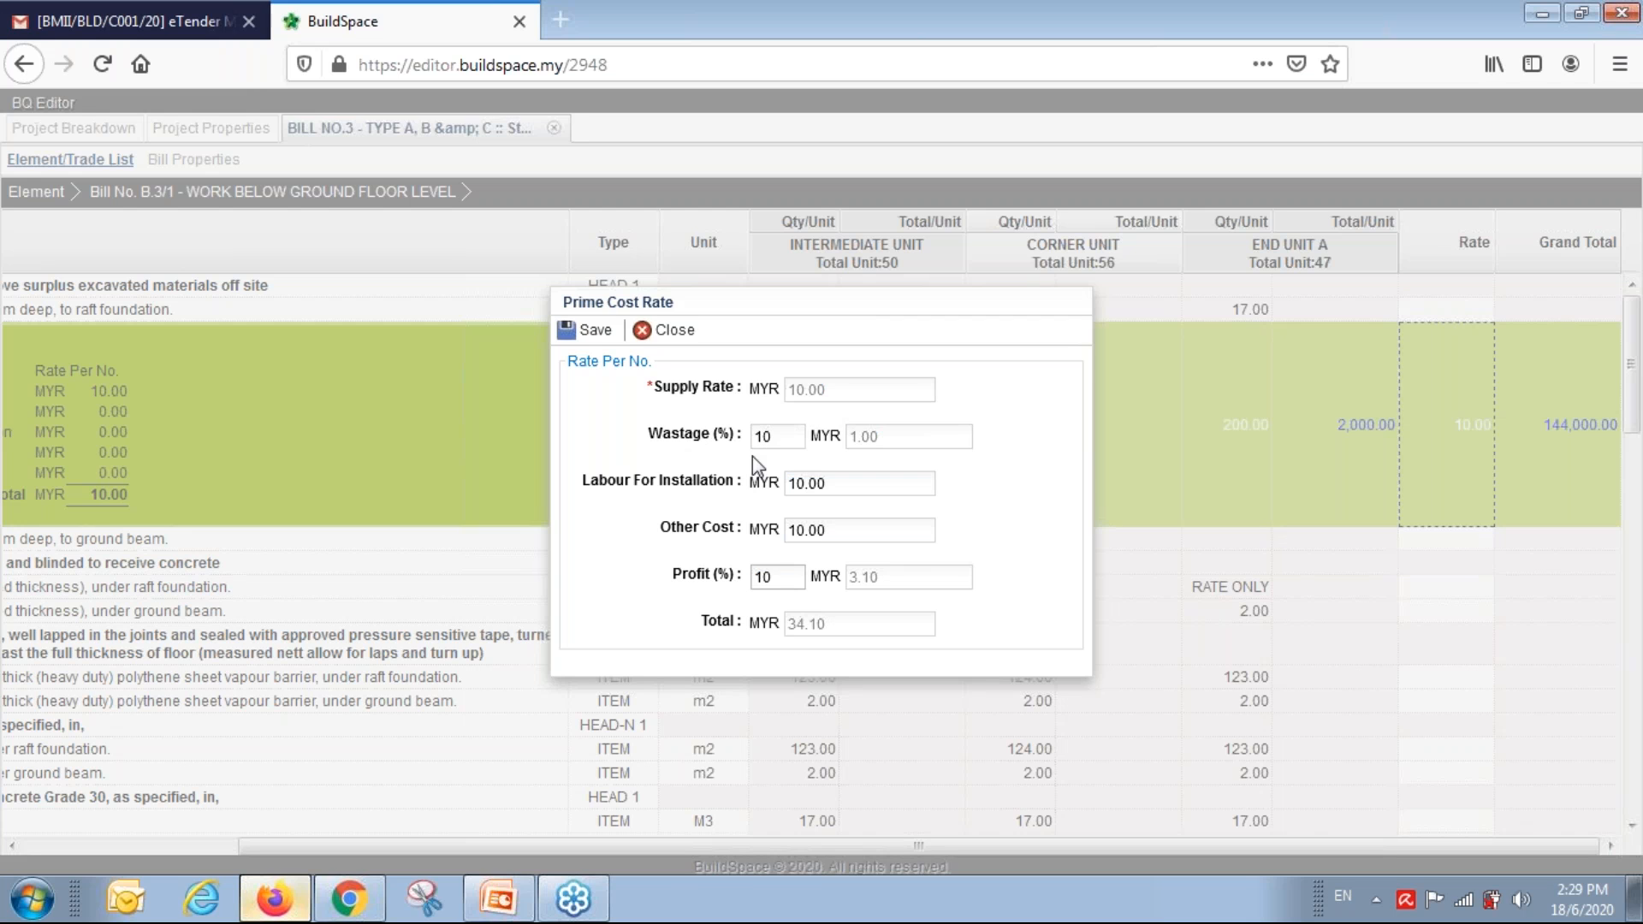
{"action": "left_click", "coordinate": [587, 331]}
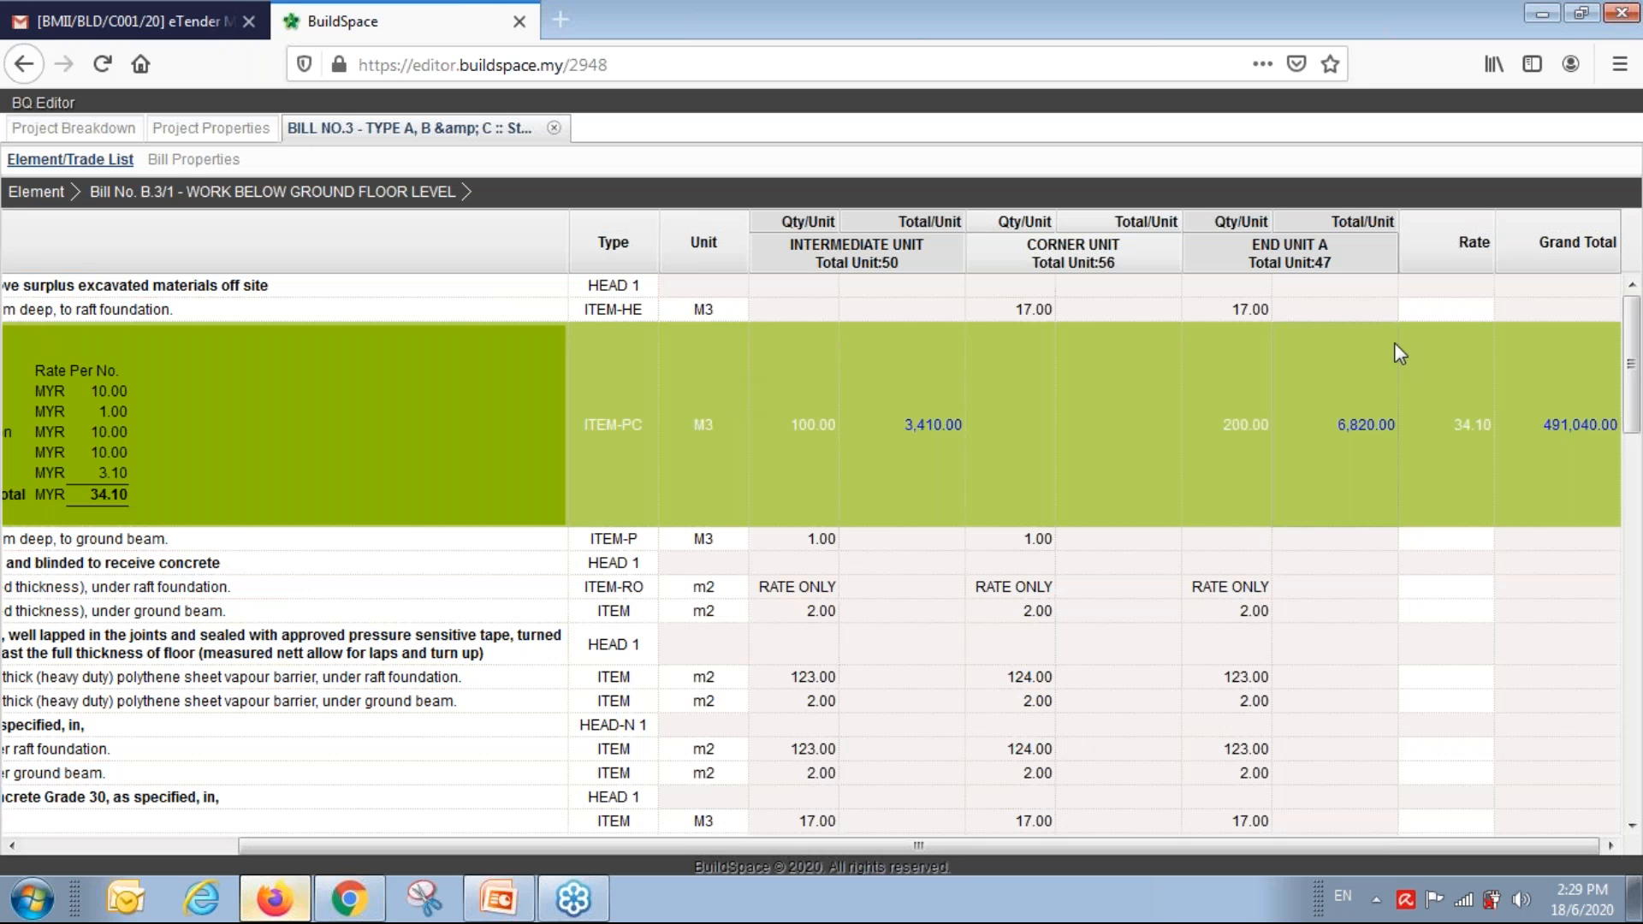
Enter a rate of 100.00 for the raft foundation excavation item.
{"action": "left_click", "coordinate": [1481, 309]}
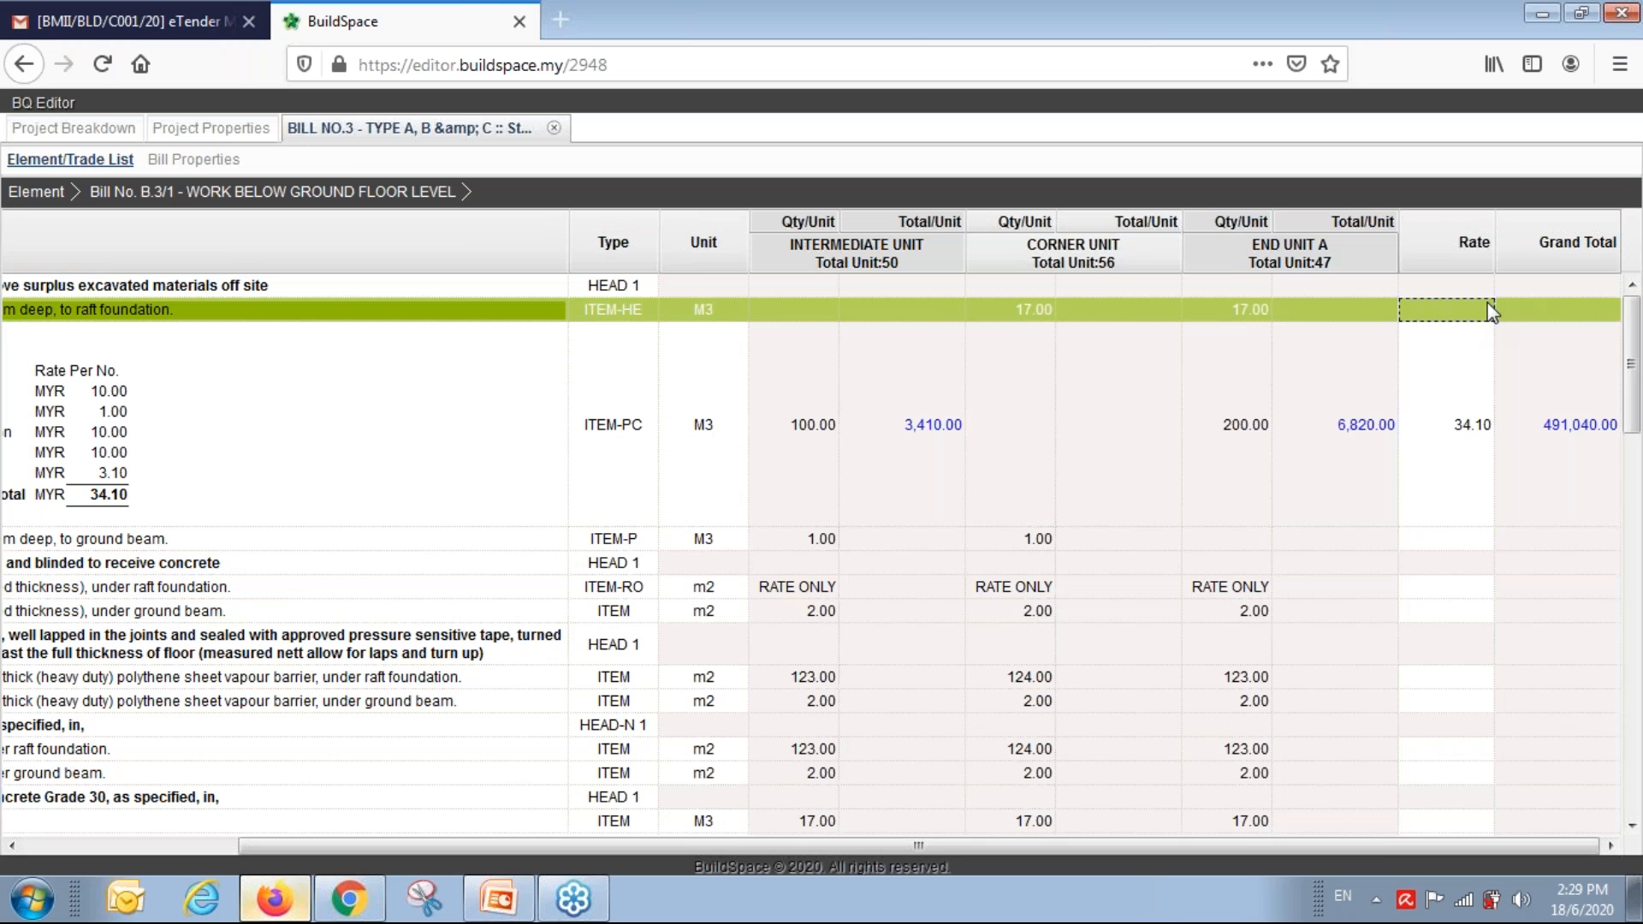
{"action": "left_click", "coordinate": [1487, 306]}
{"action": "type", "text": "100"}
{"action": "key", "text": "Return"}
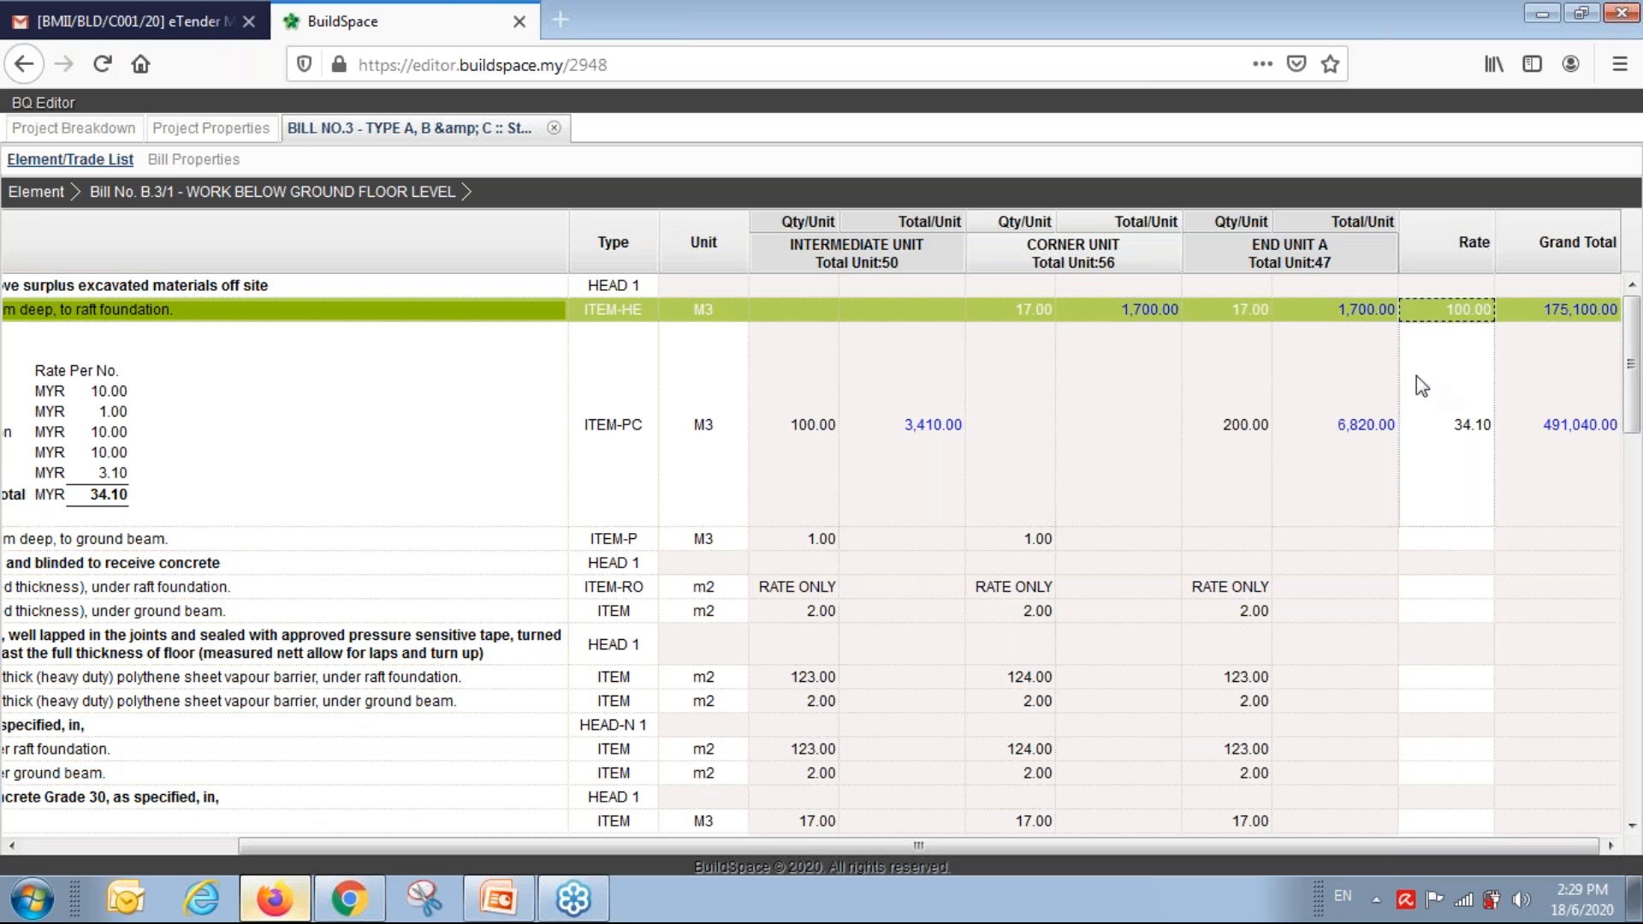
{"action": "left_click", "coordinate": [1370, 382]}
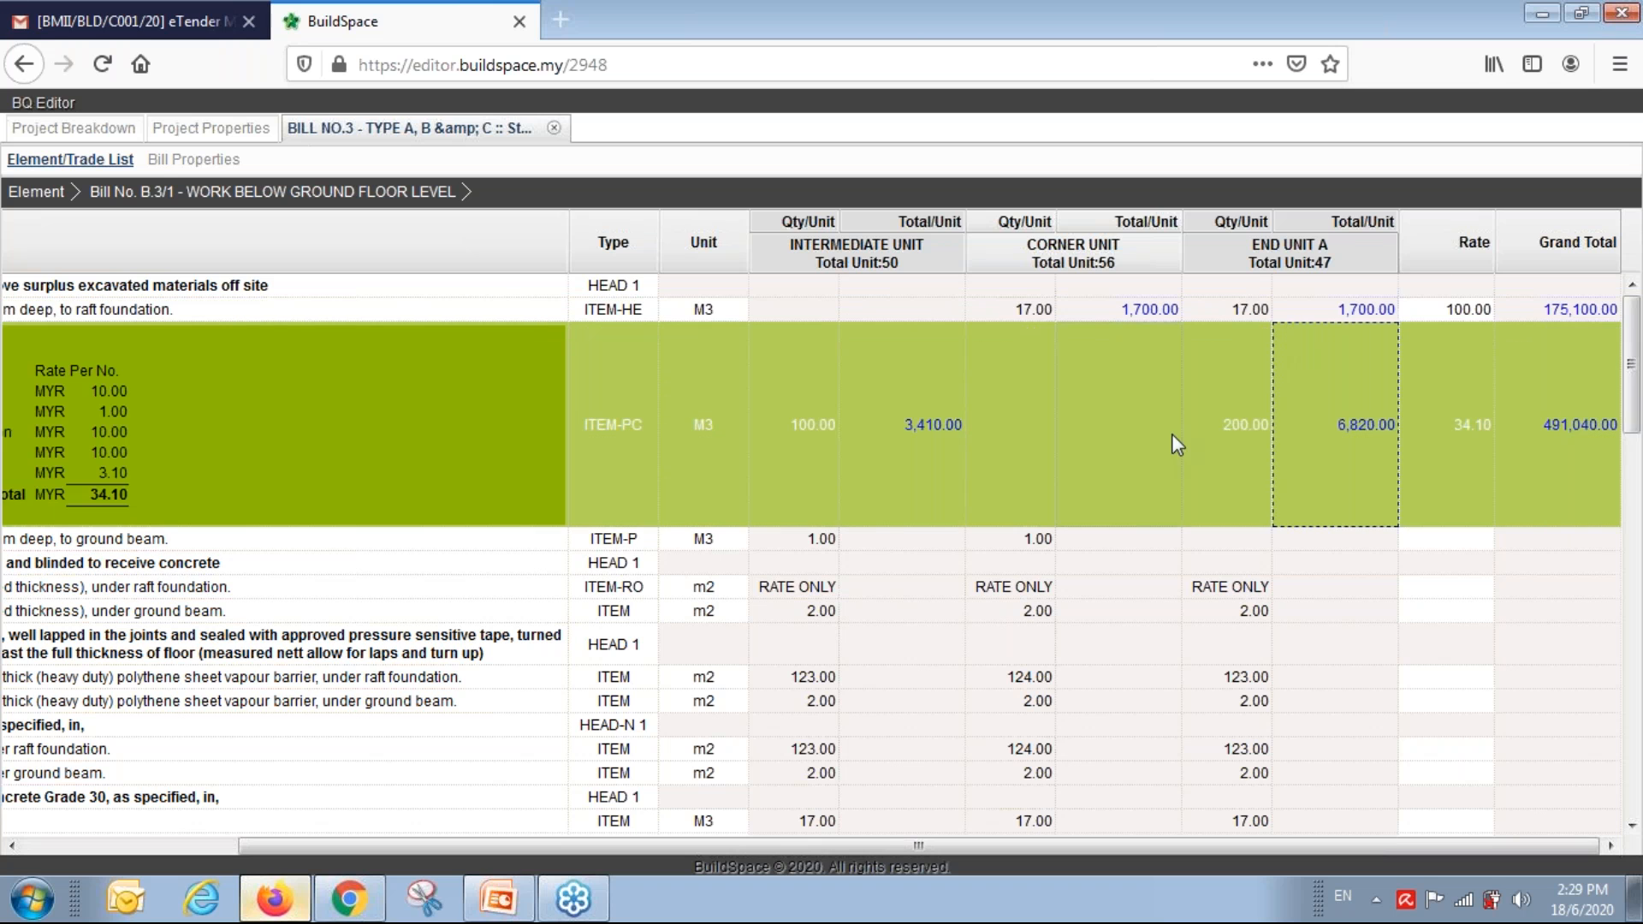
{"action": "left_click", "coordinate": [235, 312]}
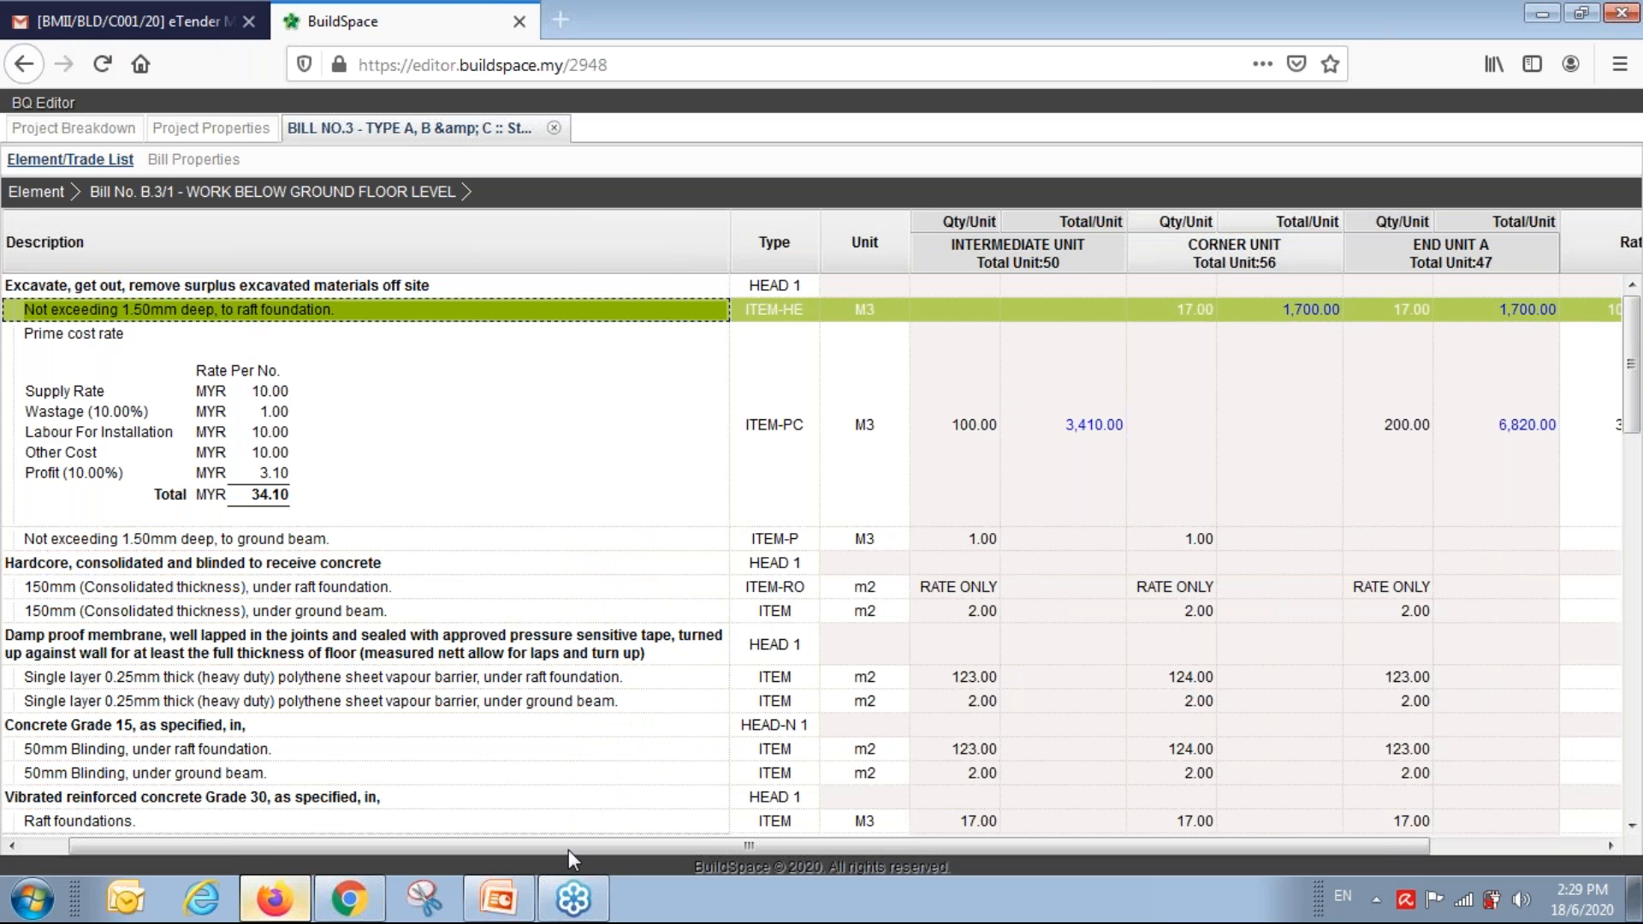
{"action": "left_click_drag", "start_coordinate": [598, 851], "coordinate": [562, 830]}
{"action": "scroll", "coordinate": [632, 725], "scroll_direction": "down", "scroll_amount": 5}
{"action": "scroll", "coordinate": [627, 716], "scroll_direction": "down", "scroll_amount": 10}
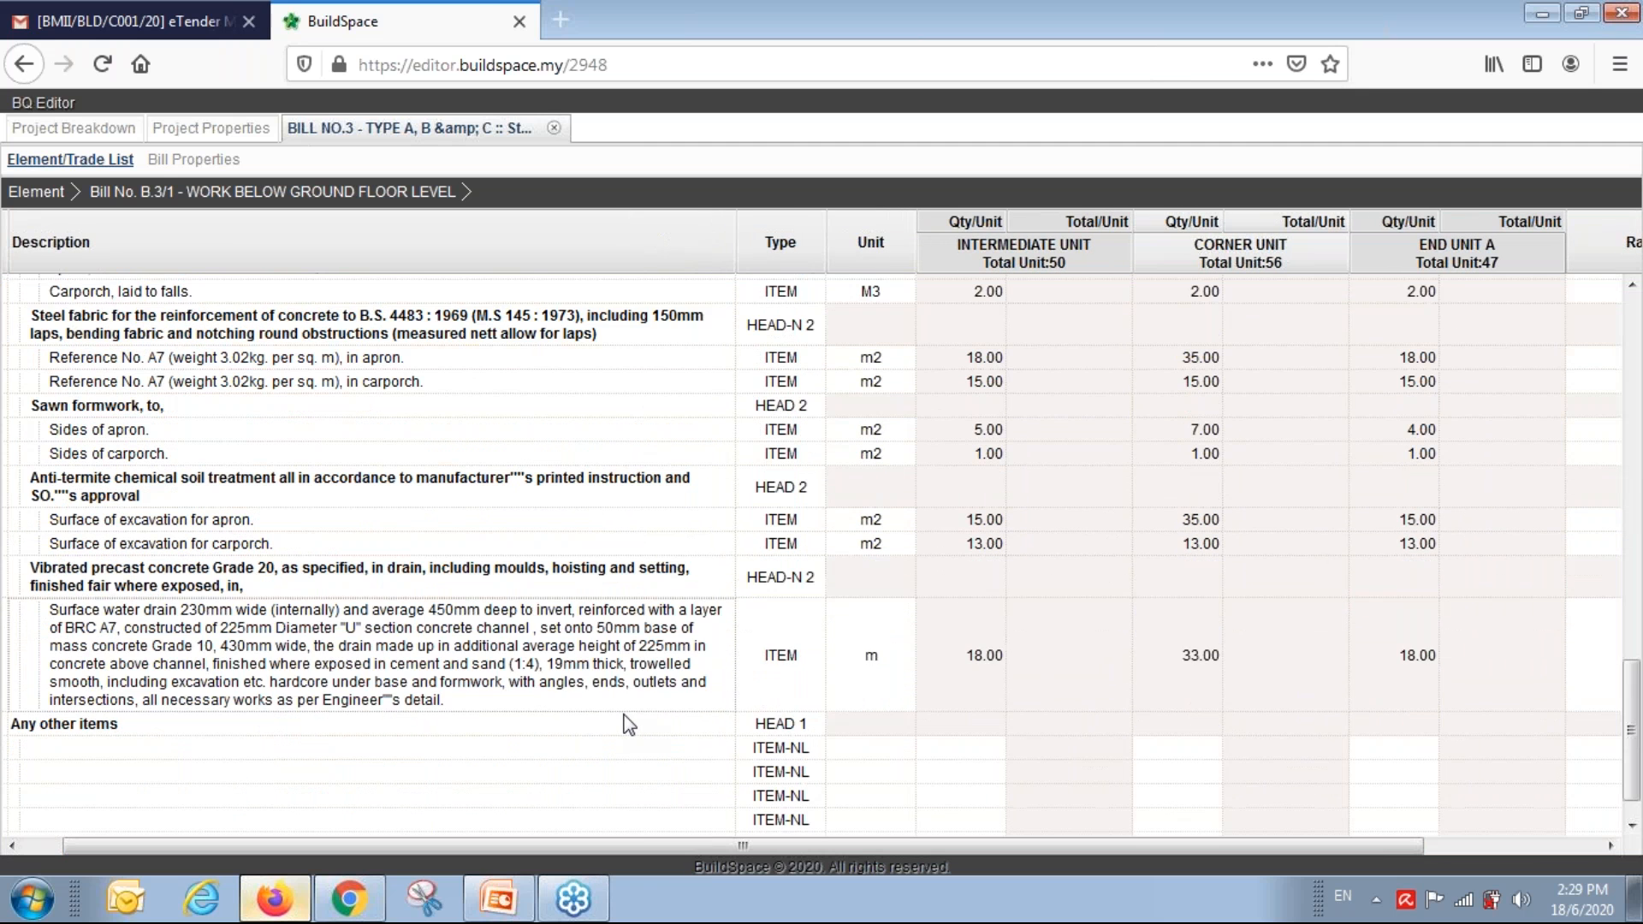
Add a new 'concrete grade 35' item, unit m3, under Any other items.
{"action": "left_click", "coordinate": [614, 706]}
{"action": "double_click", "coordinate": [615, 710]}
{"action": "type", "text": "concrete grade"}
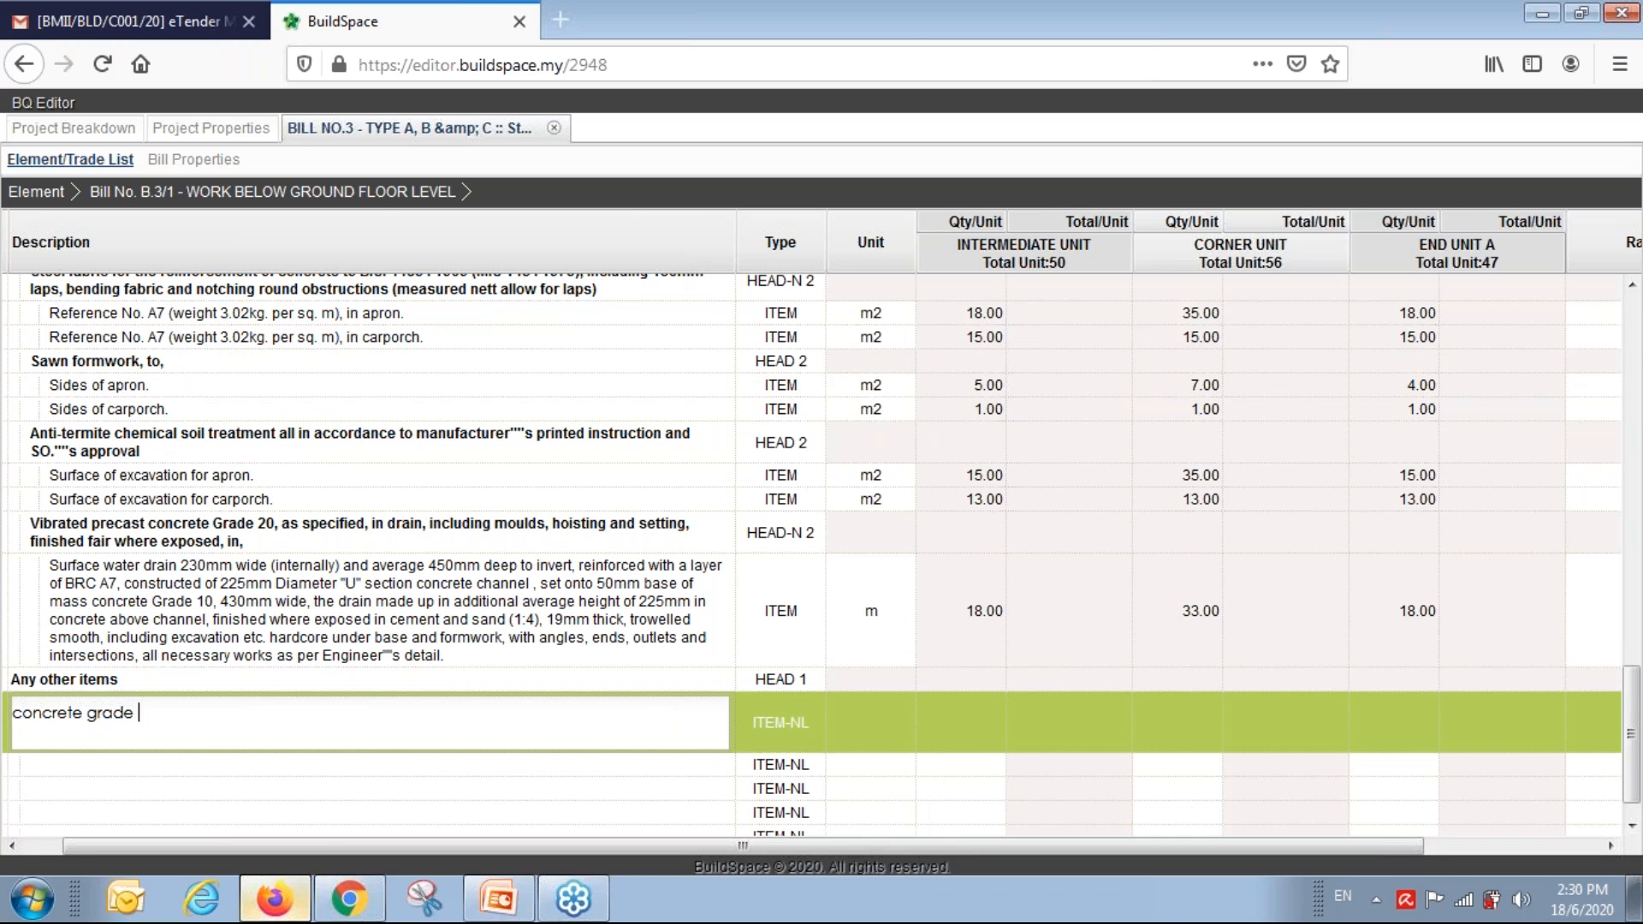
{"action": "type", "text": " 35"}
{"action": "key", "text": "Tab"}
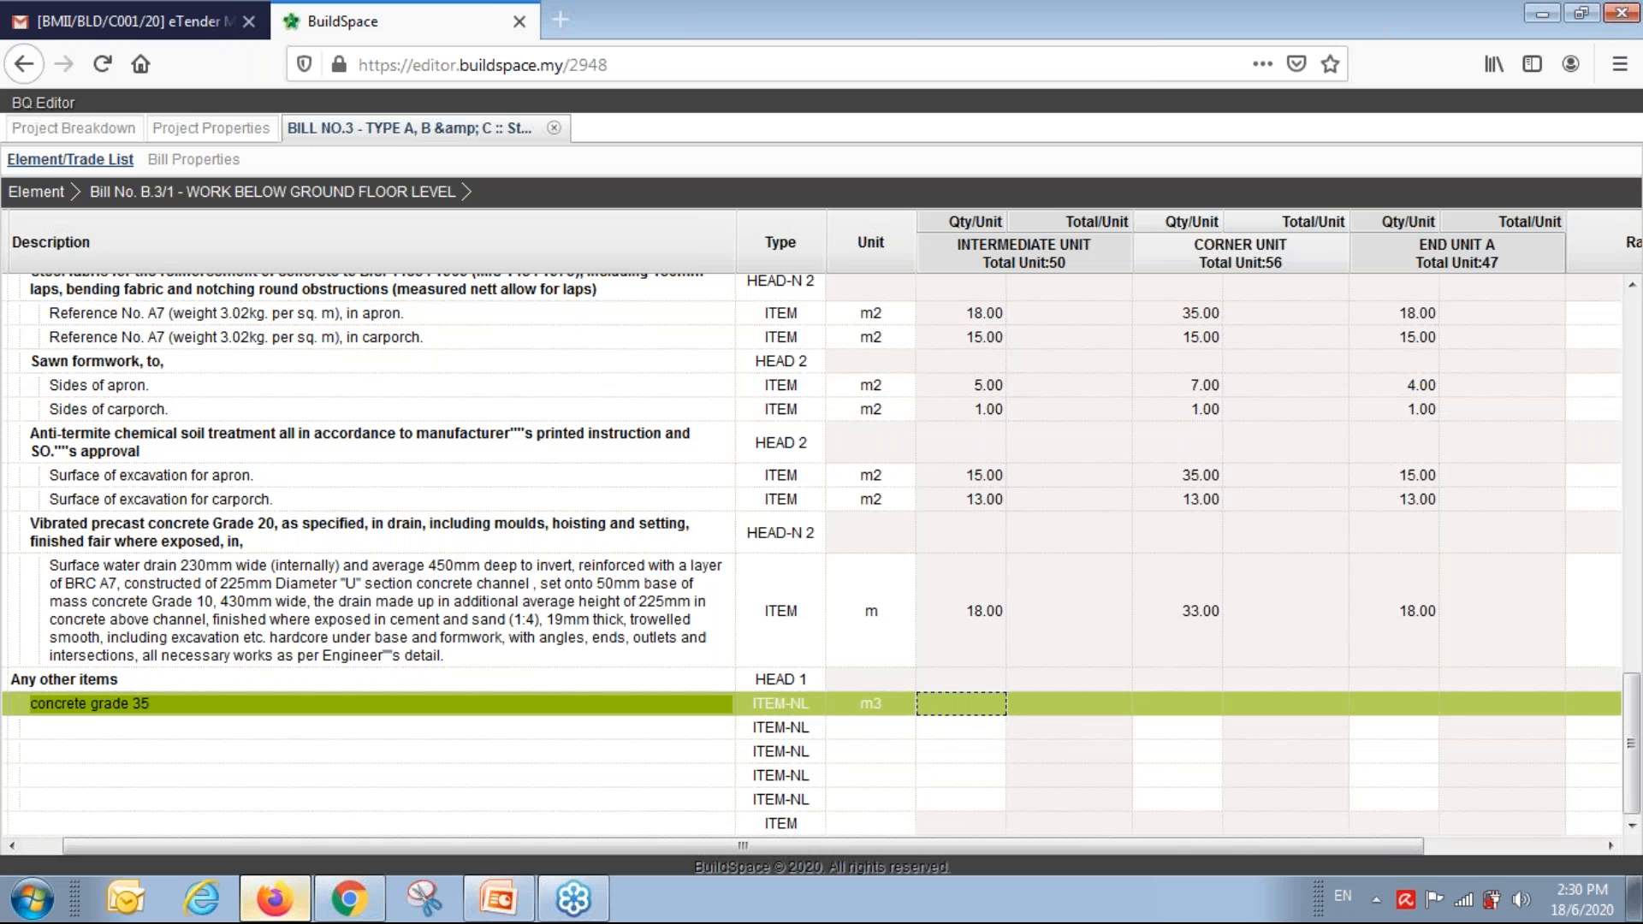
{"action": "key", "text": "Tab"}
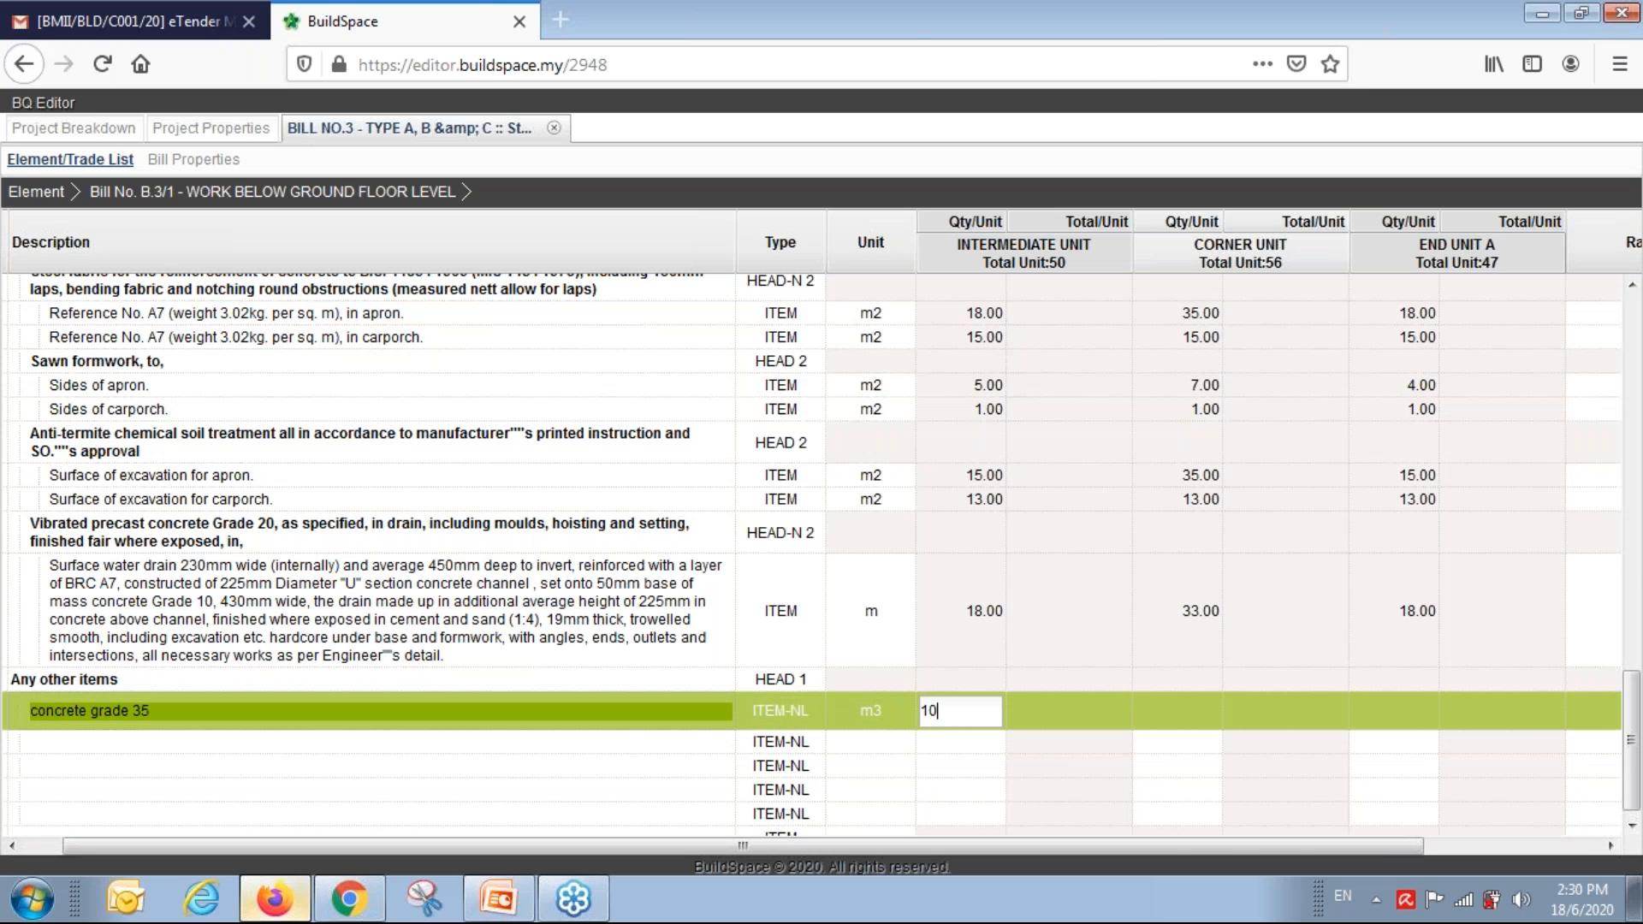
Give it quantities 10, 20 and 30 for Intermediate, Corner and End Unit A at rate 5.00.
{"action": "key", "text": "Tab"}
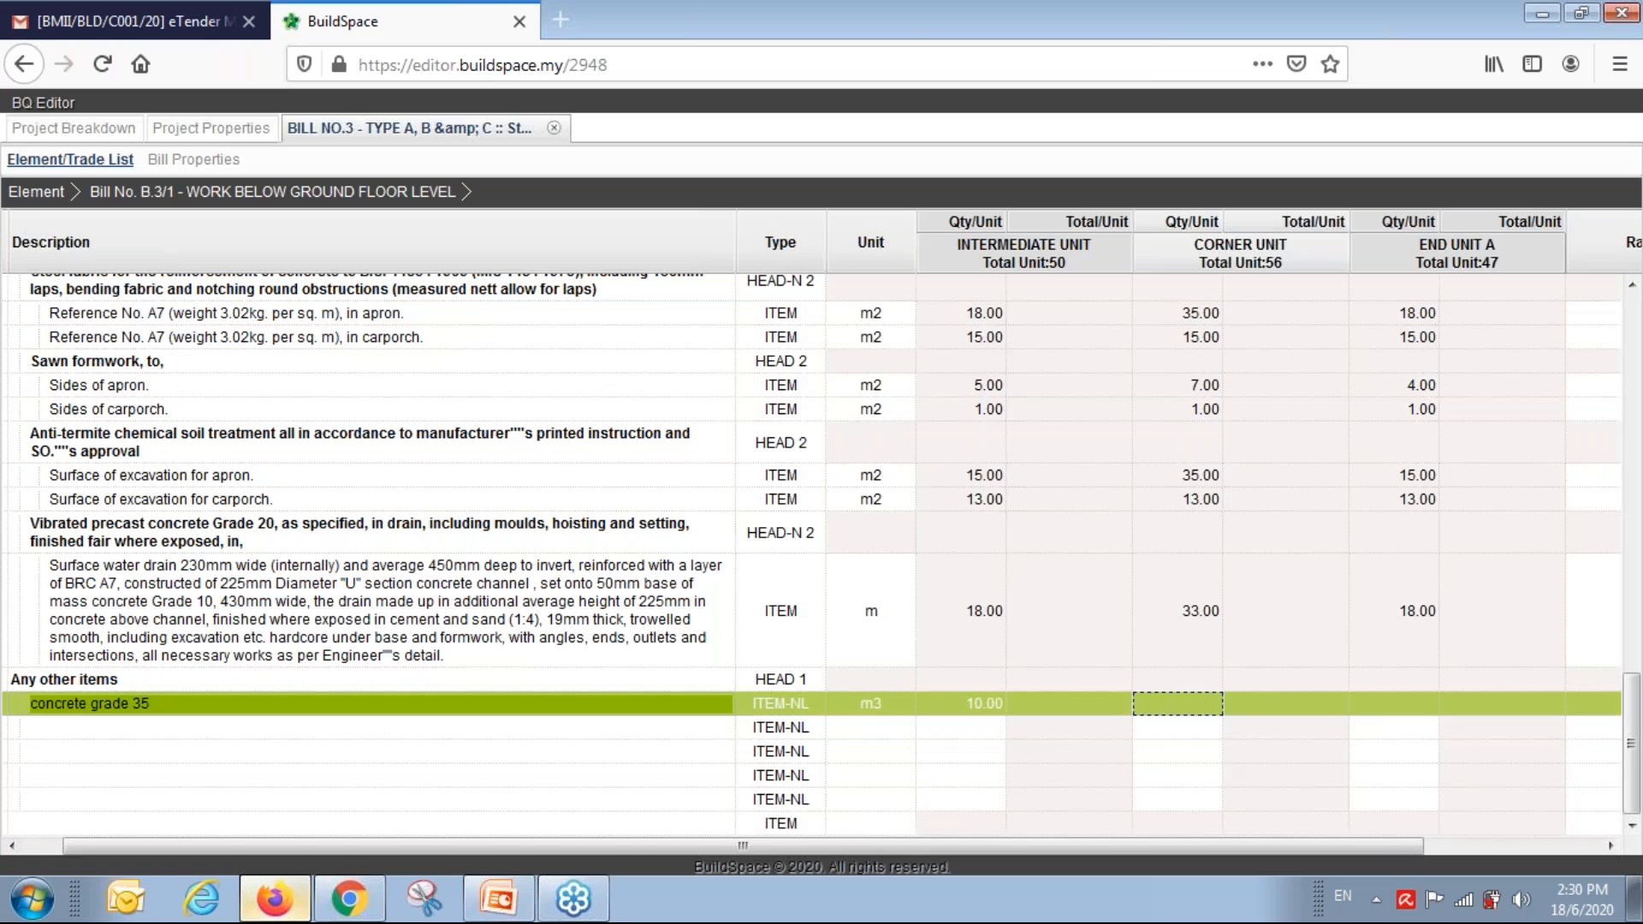
{"action": "type", "text": "20"}
{"action": "key", "text": "Tab"}
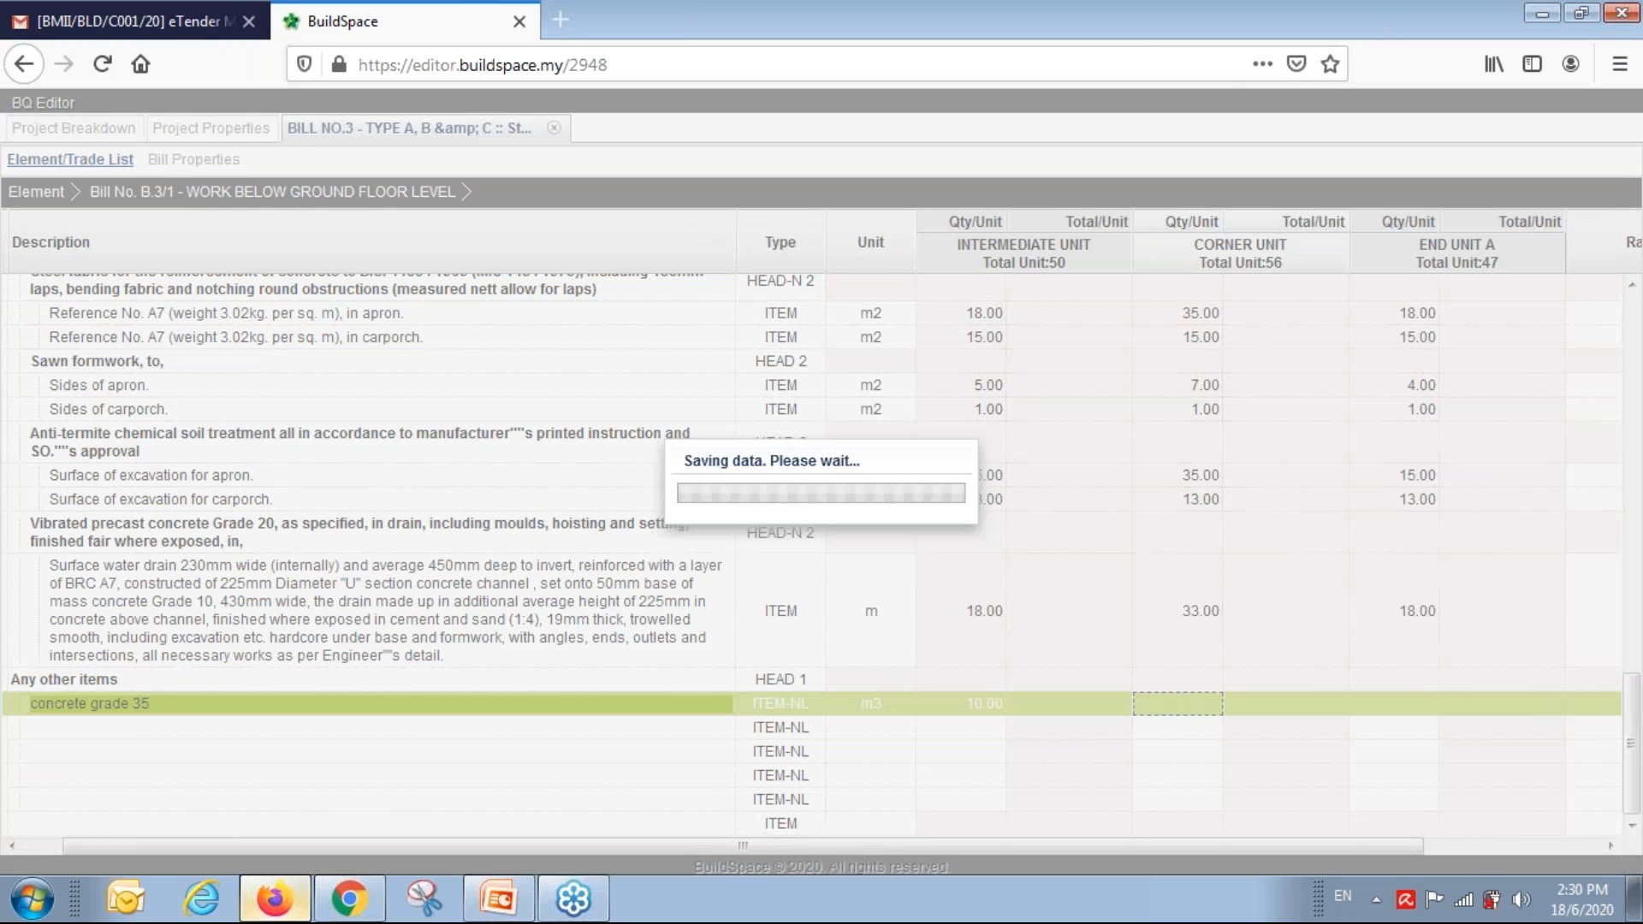
{"action": "type", "text": "30"}
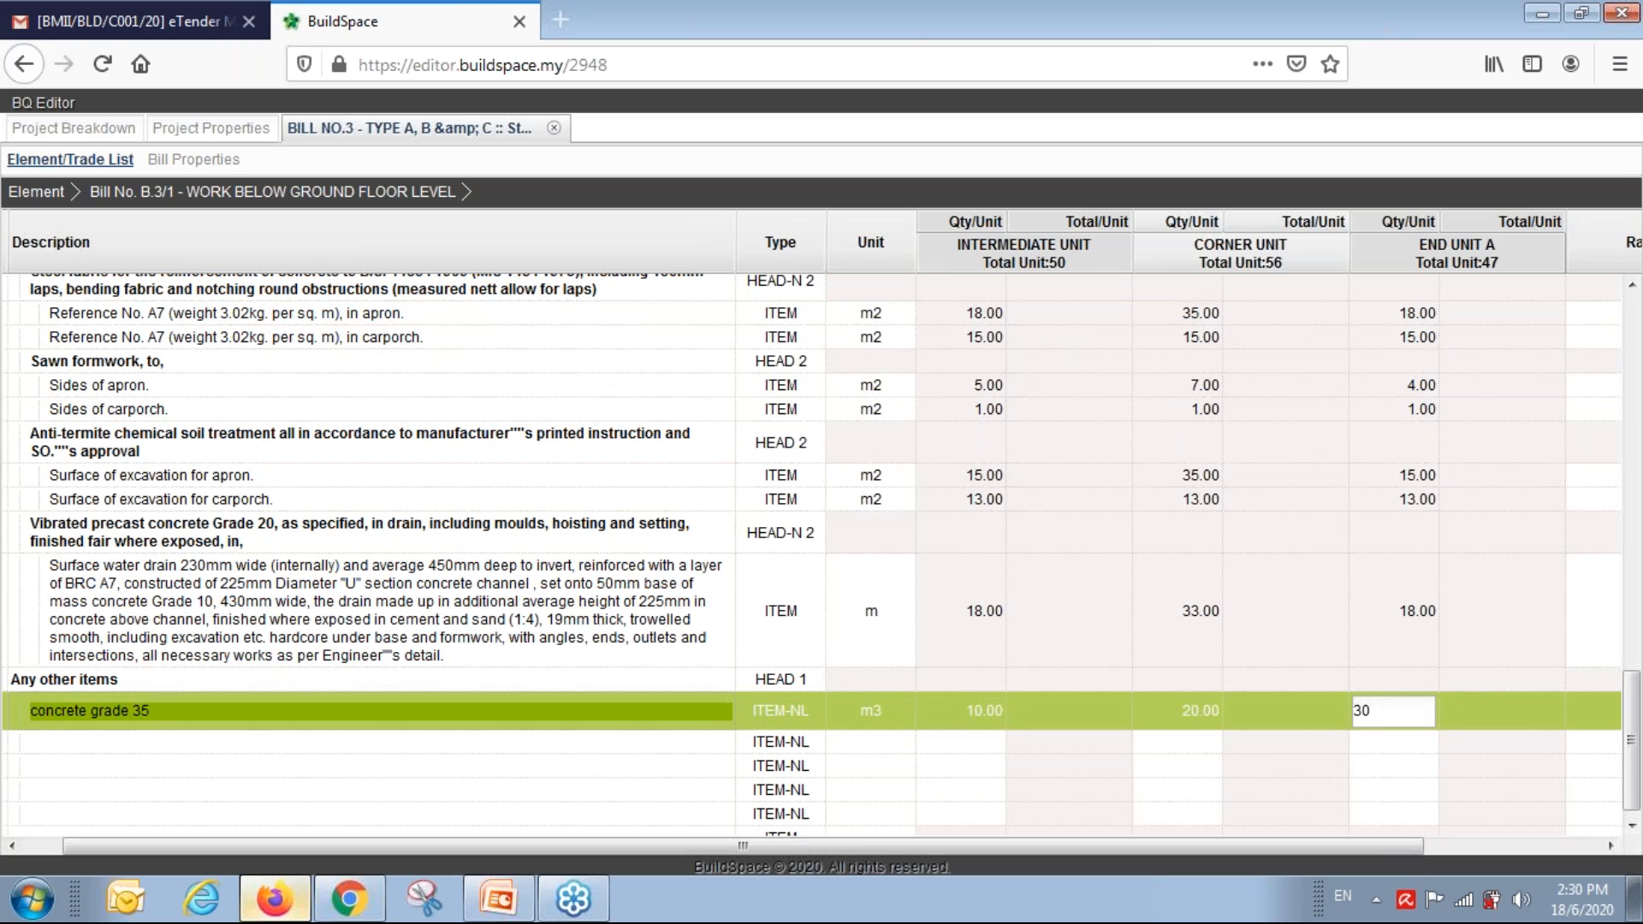
{"action": "key", "text": "Tab"}
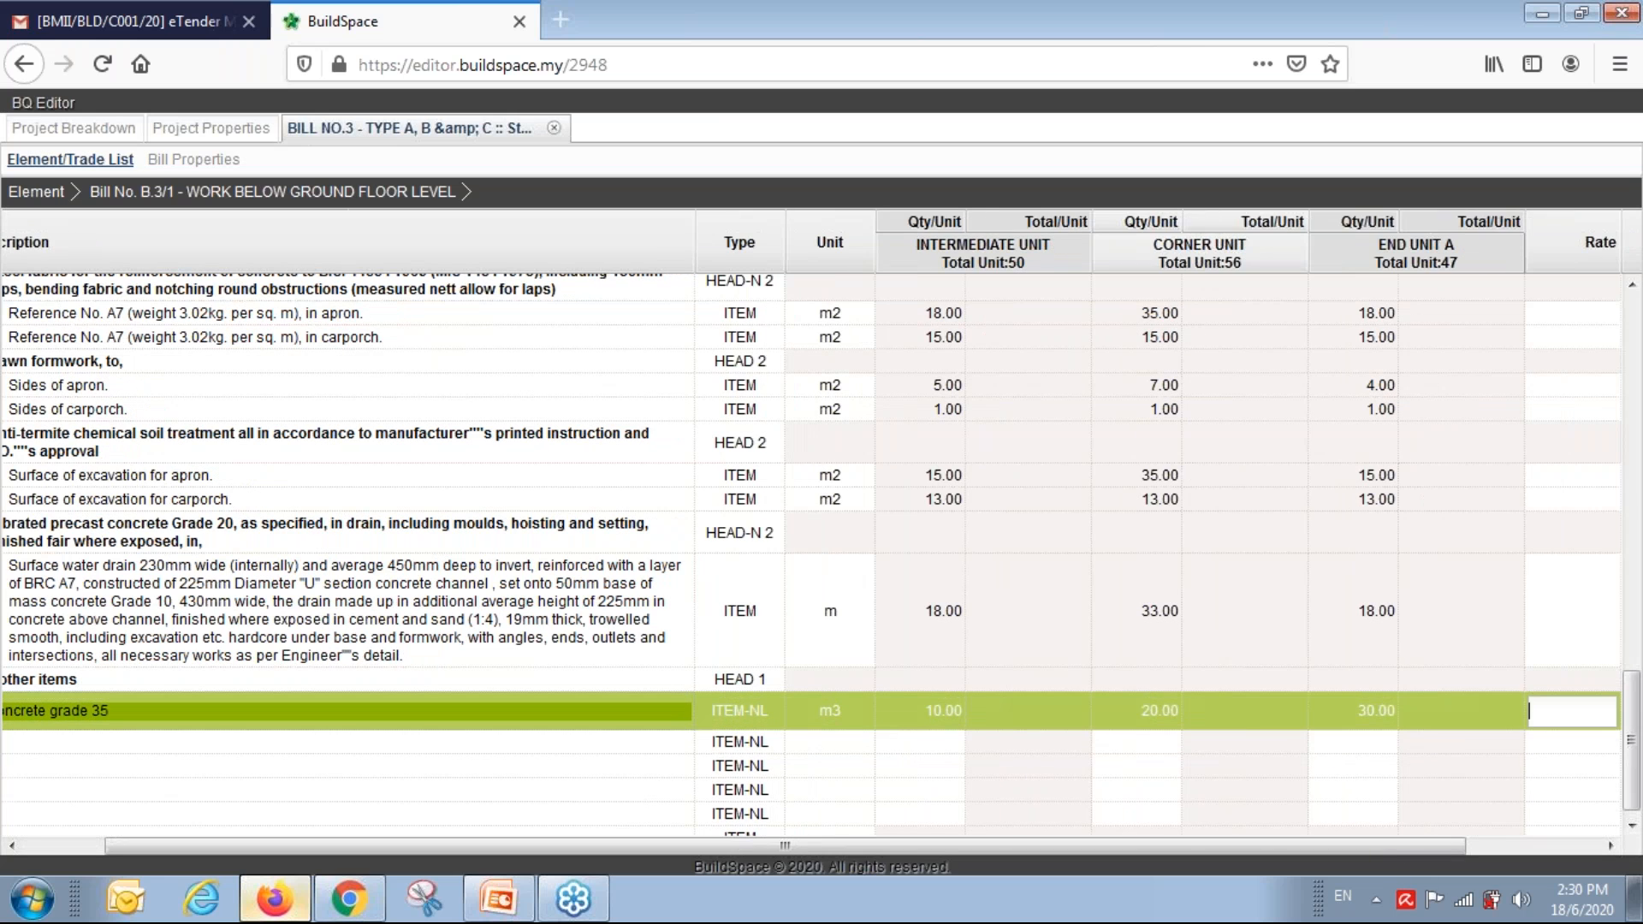
{"action": "key", "text": "Return"}
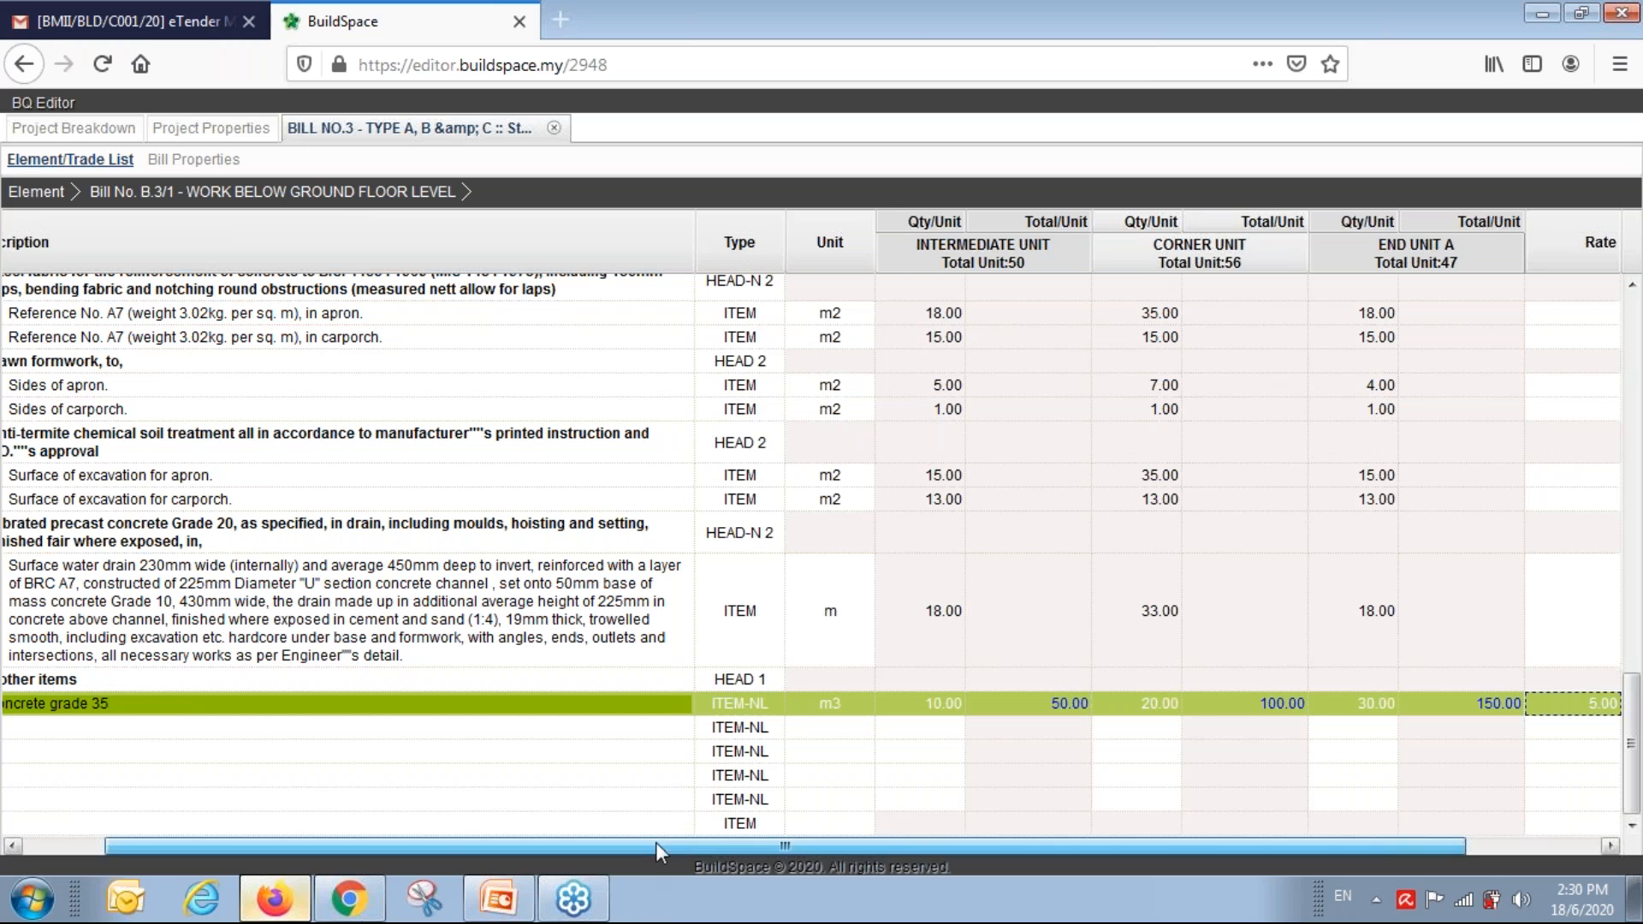
{"action": "left_click_drag", "start_coordinate": [652, 841], "coordinate": [573, 846]}
{"action": "left_click", "coordinate": [542, 743]}
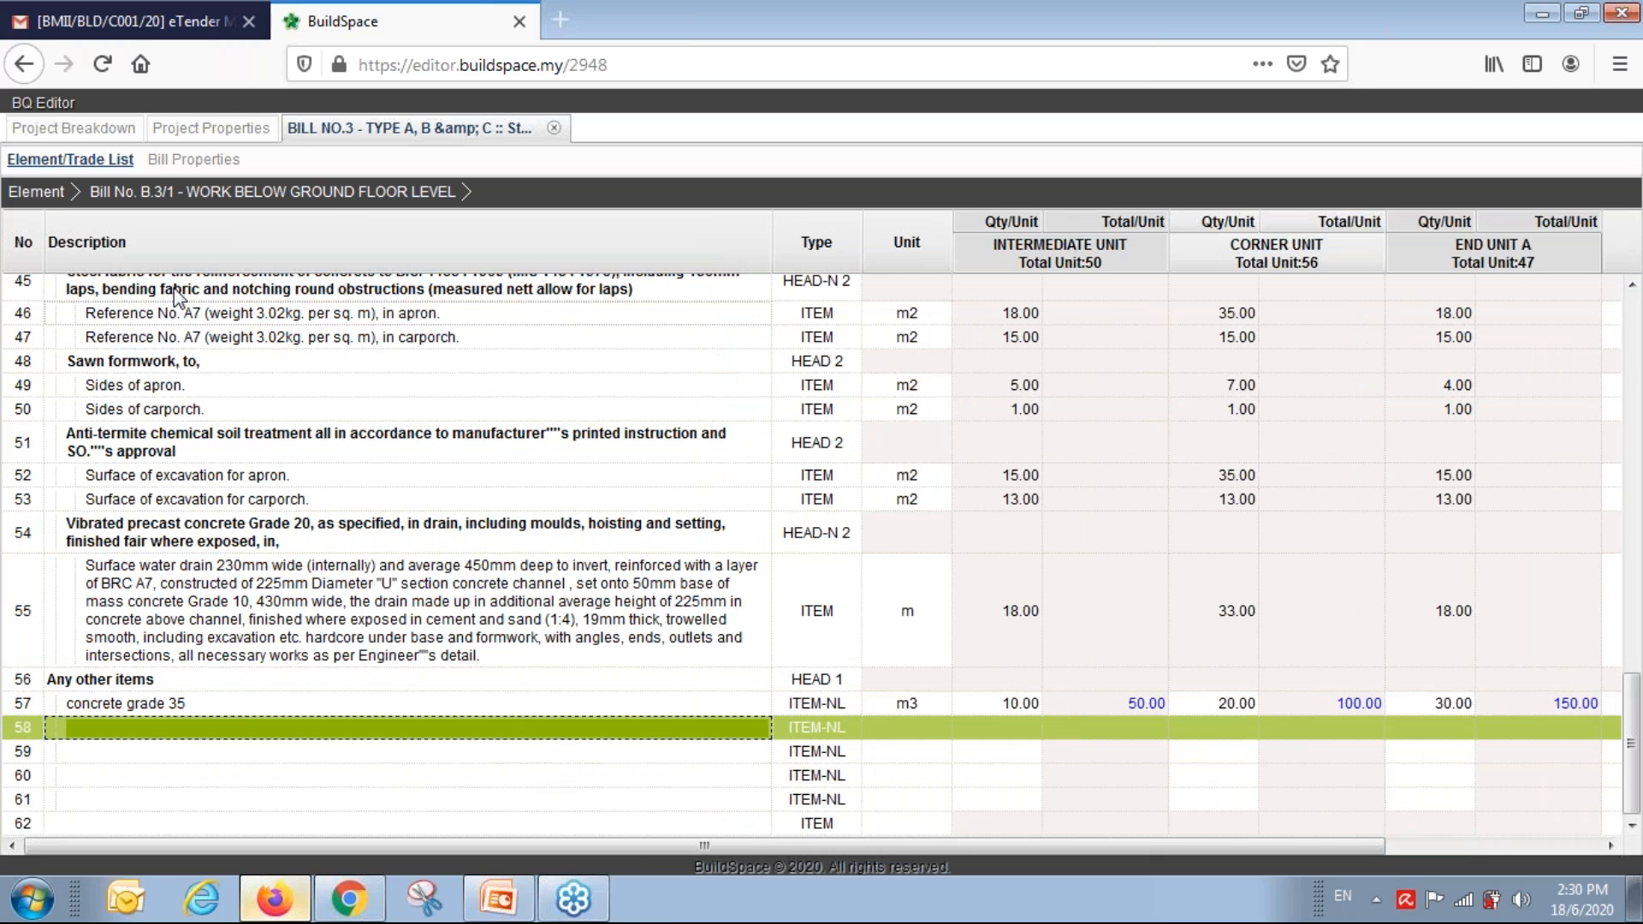
In the Bill No. B.3/2 - FRAME element, rate Columns, Floor Beams and Roof Beams at 320 each.
{"action": "left_click", "coordinate": [36, 191]}
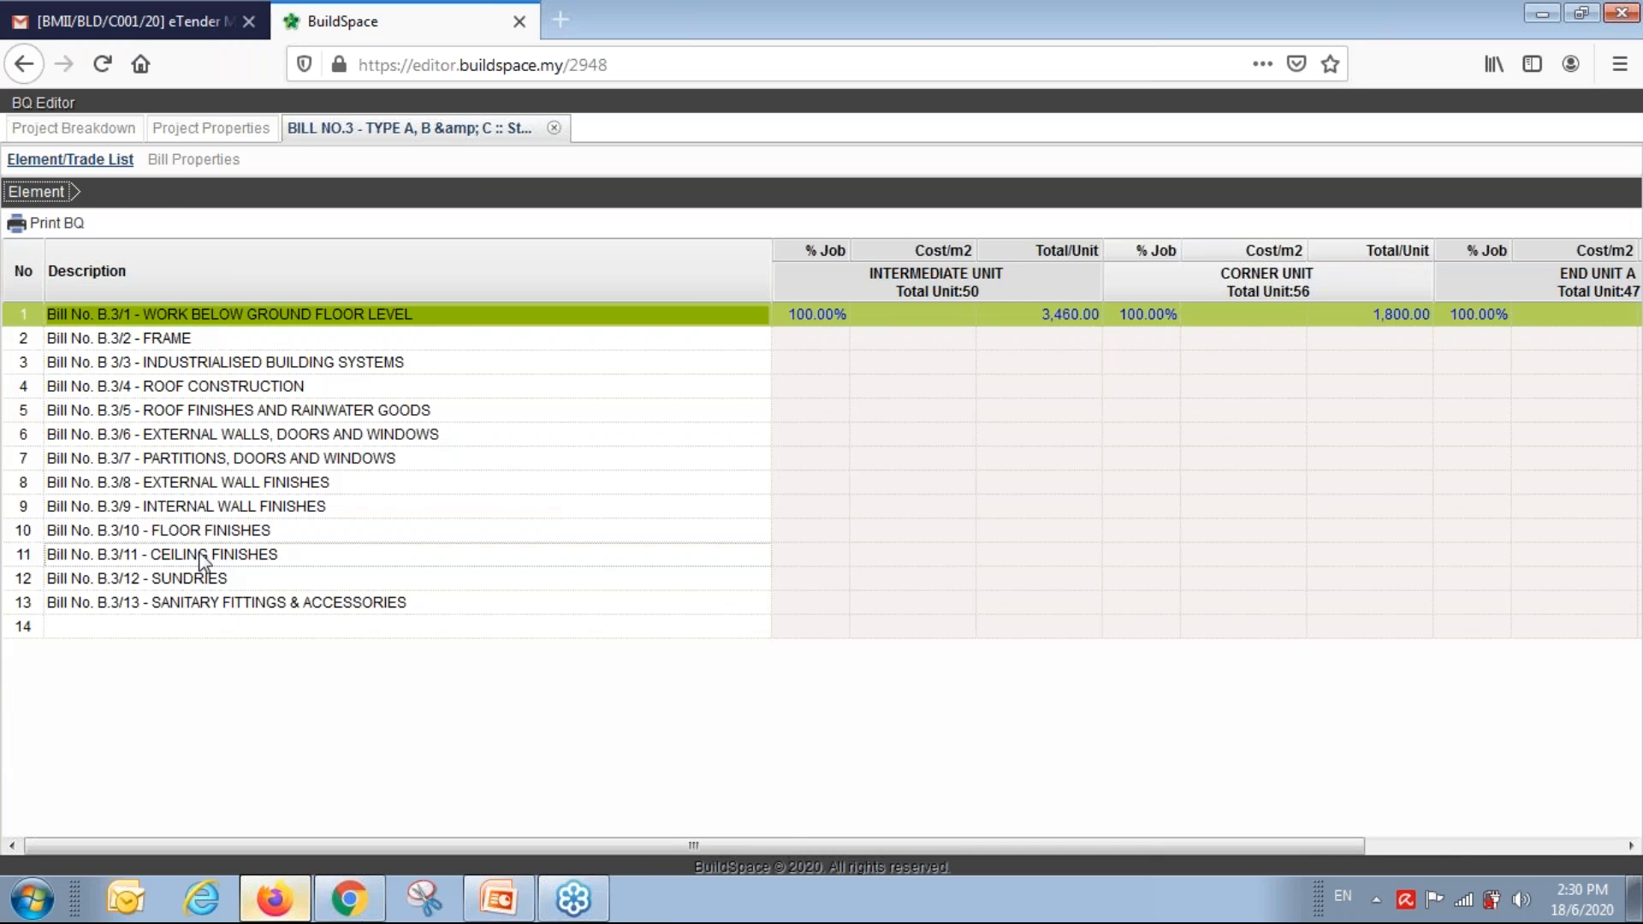
{"action": "double_click", "coordinate": [165, 339]}
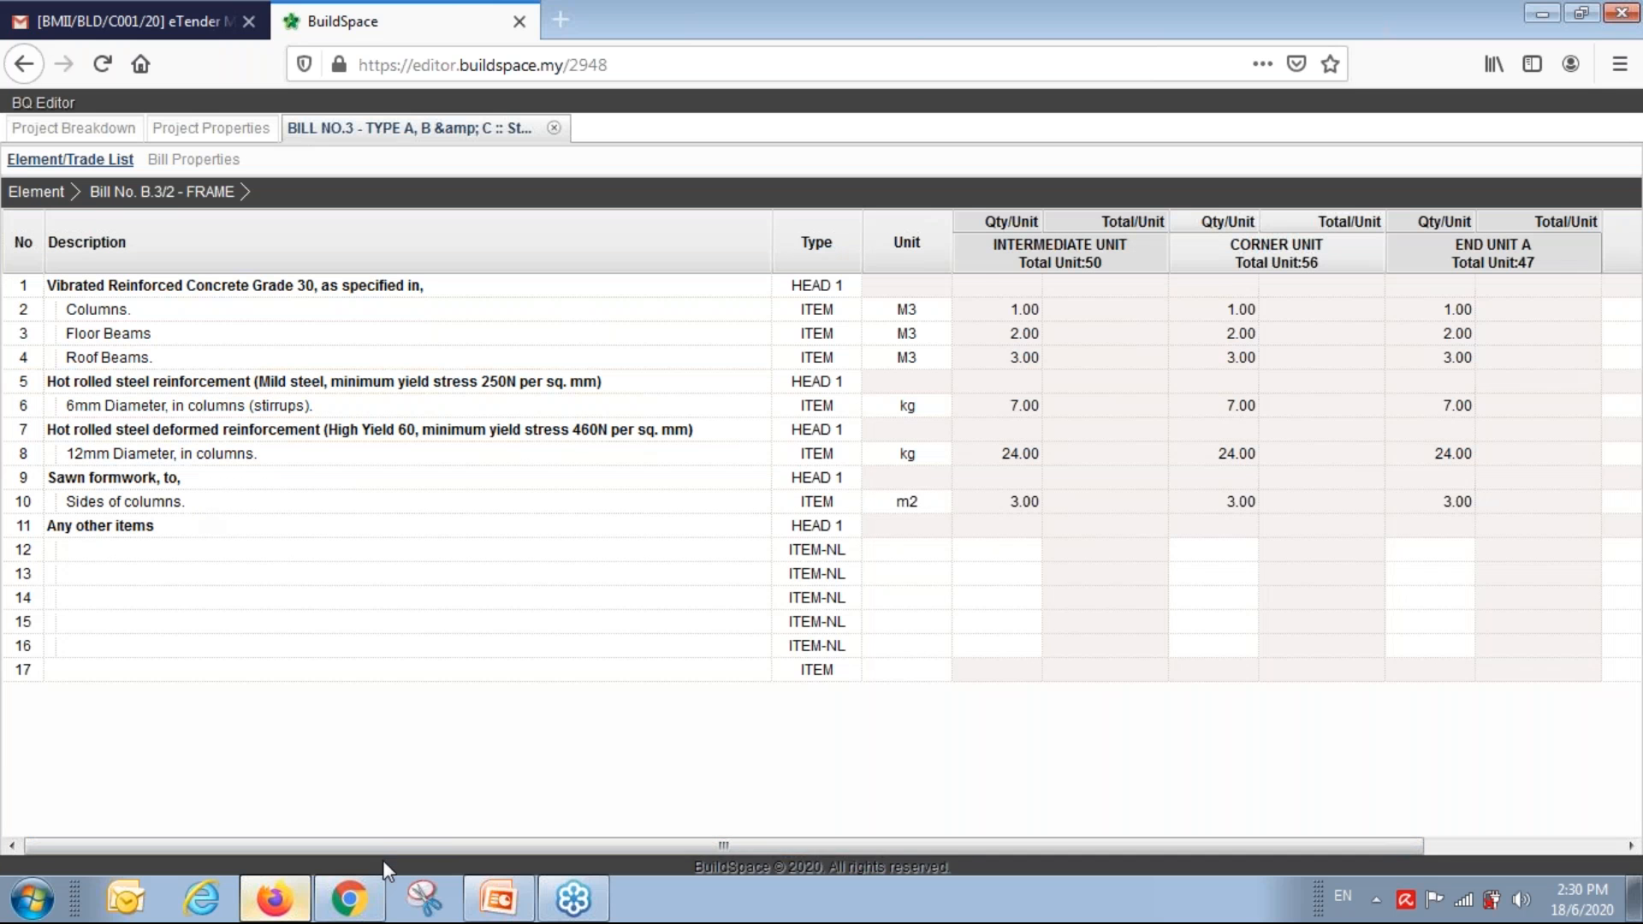
{"action": "left_click_drag", "start_coordinate": [378, 843], "coordinate": [573, 842]}
{"action": "left_click", "coordinate": [1474, 316]}
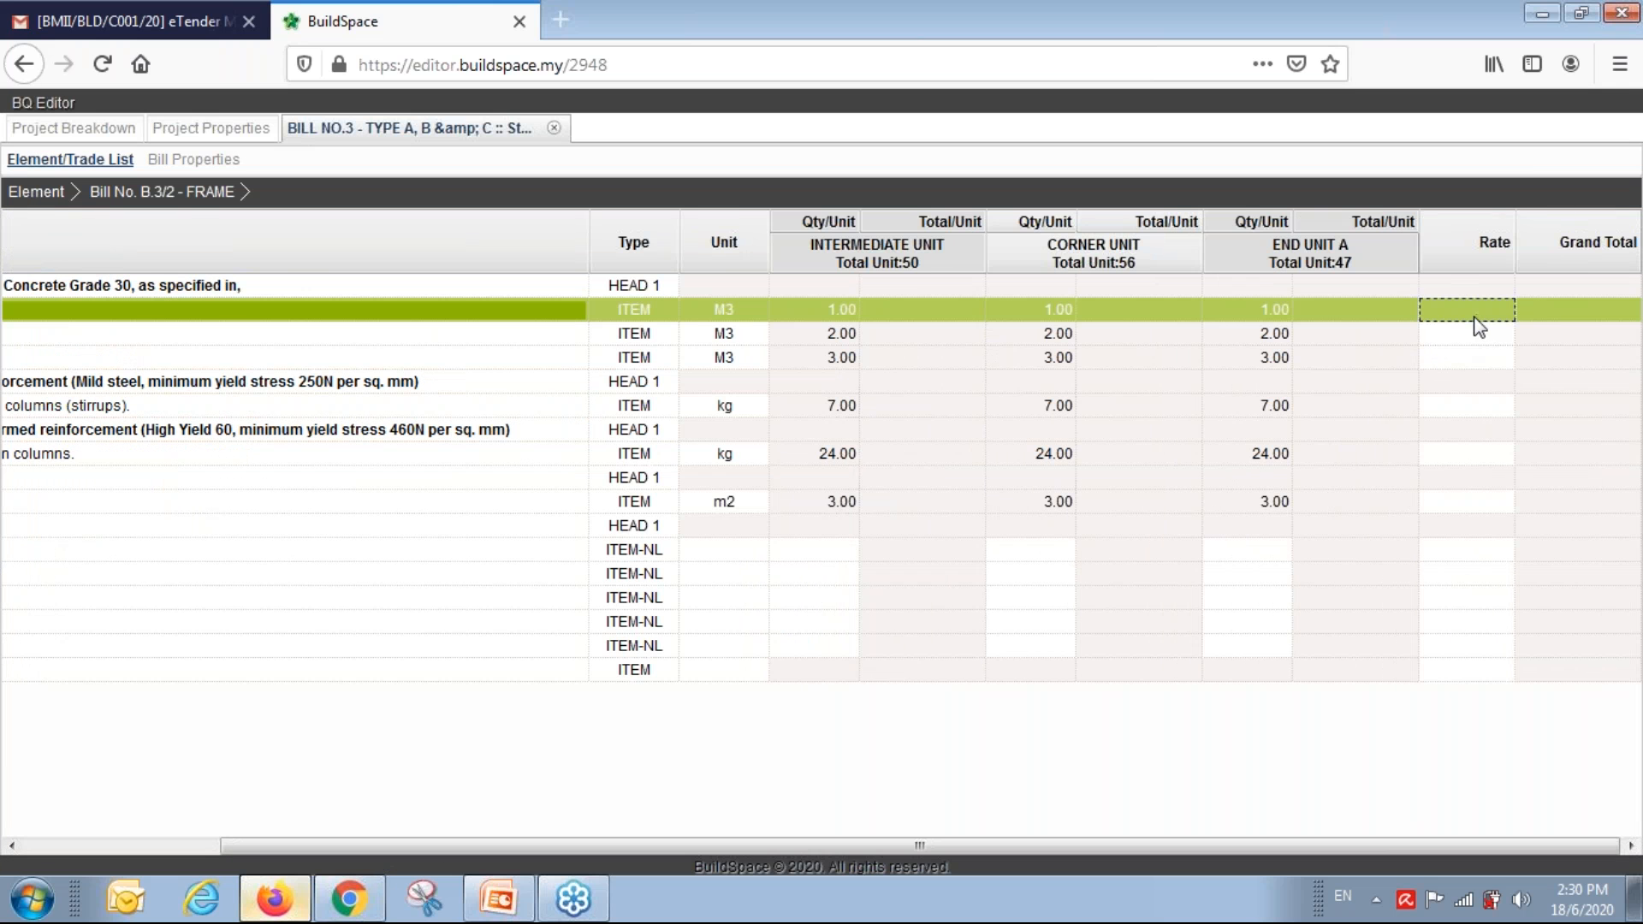
{"action": "type", "text": "2"}
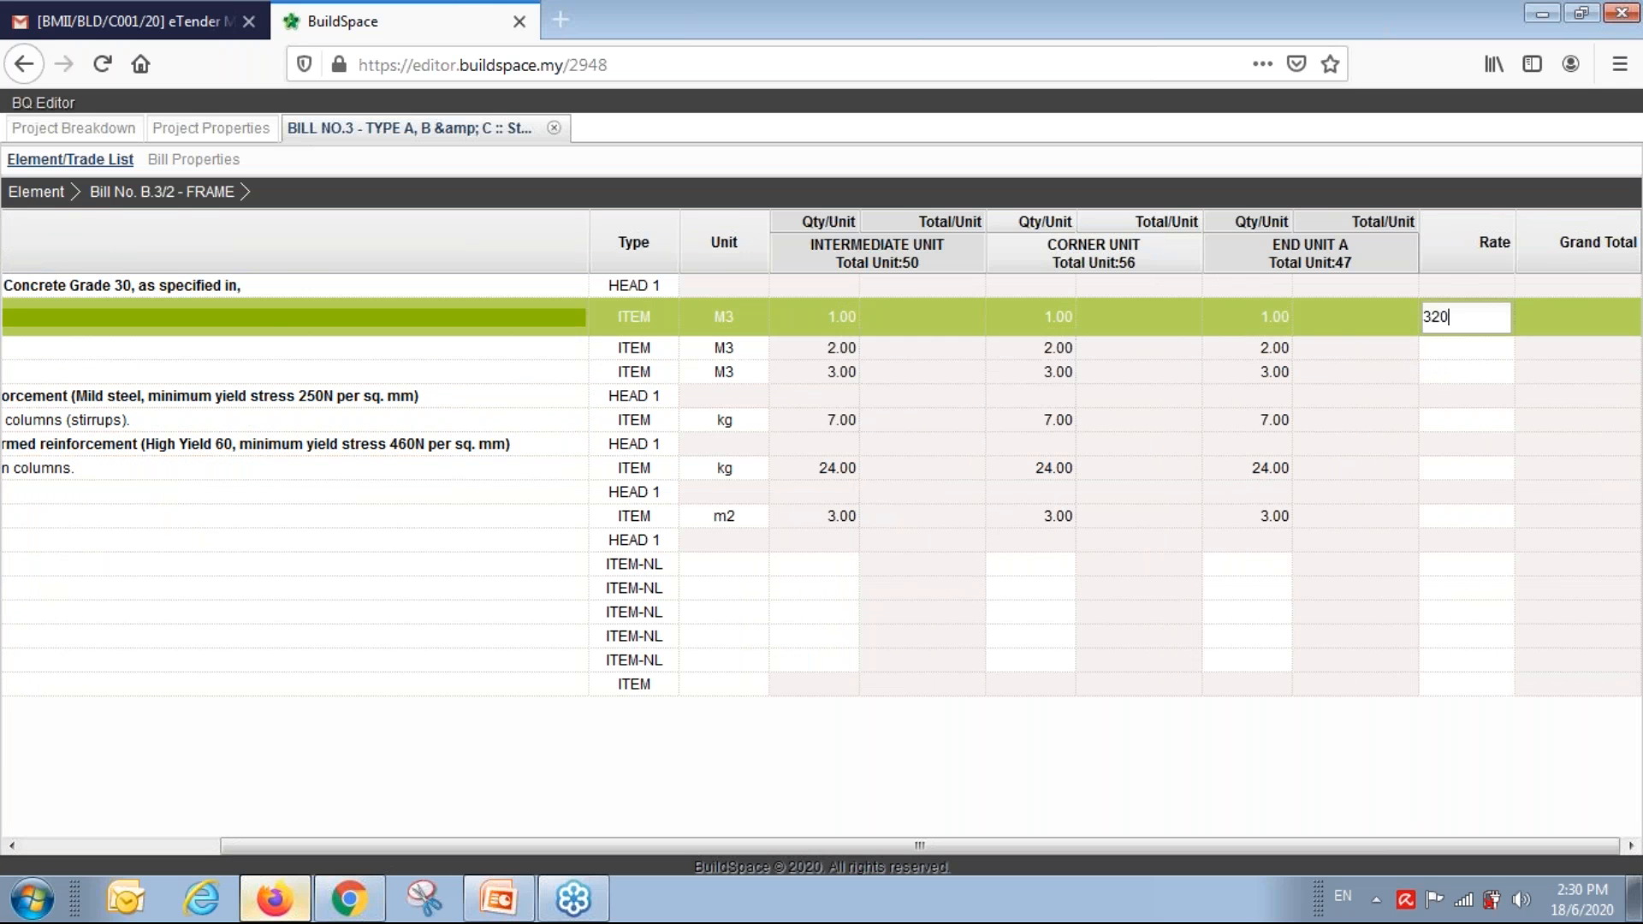
{"action": "type", "text": "0"}
{"action": "key", "text": "Return"}
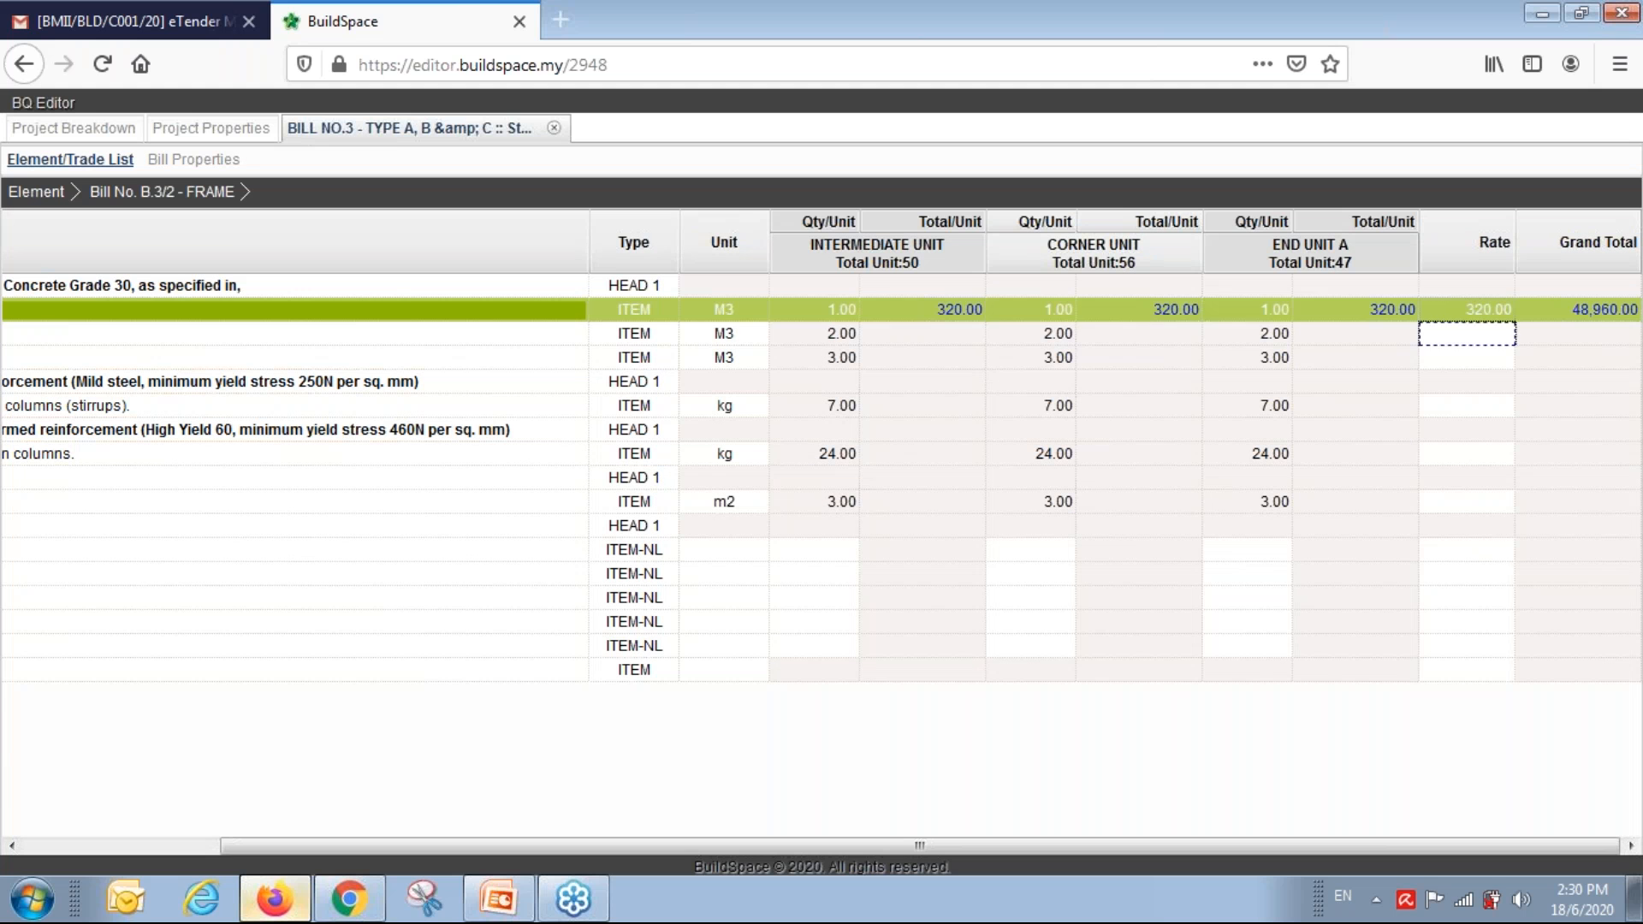
{"action": "type", "text": "320"}
{"action": "key", "text": "Return"}
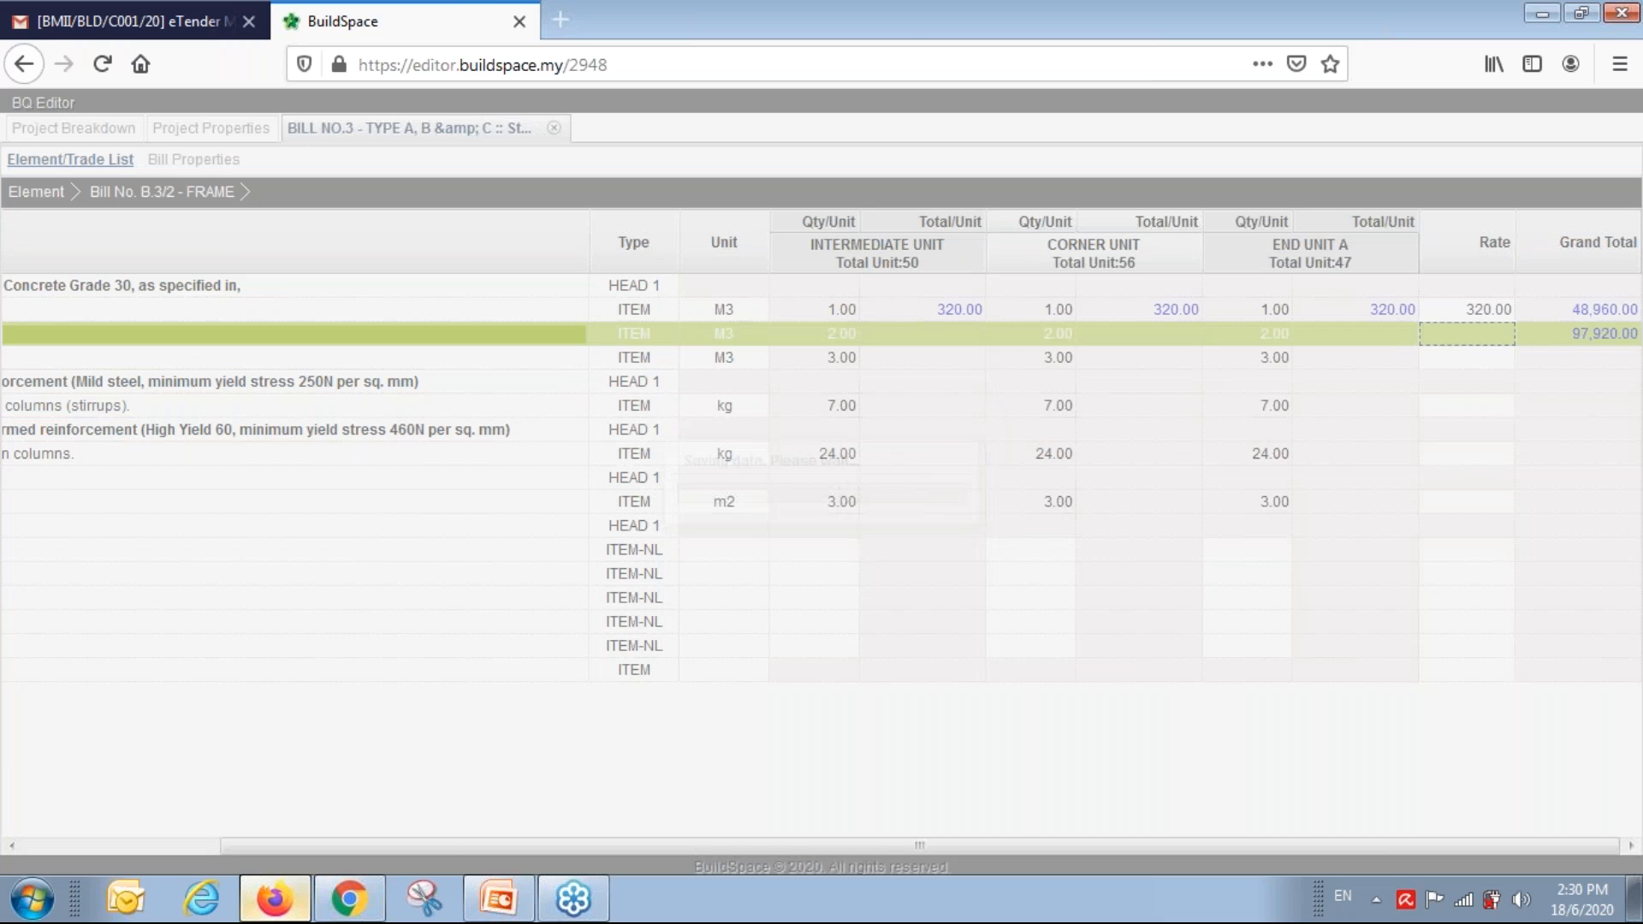
{"action": "type", "text": "320"}
{"action": "key", "text": "Return"}
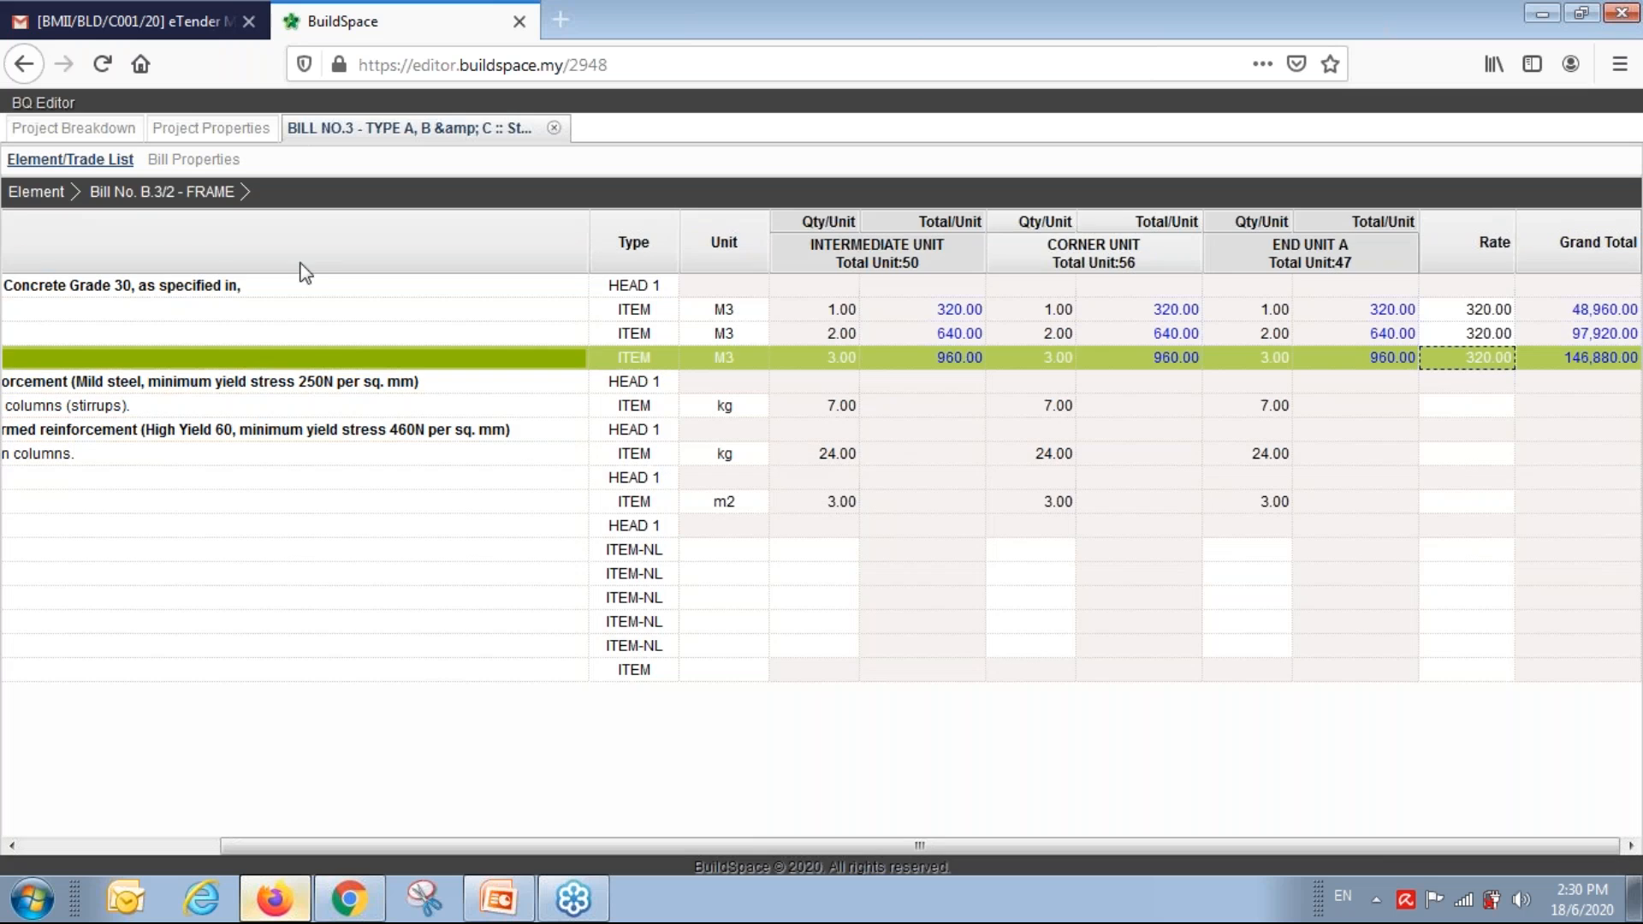
{"action": "left_click", "coordinate": [43, 191]}
Reload the project totals and open Bill No.5's Prime Cost & Provisional Sums element.
{"action": "left_click", "coordinate": [554, 128]}
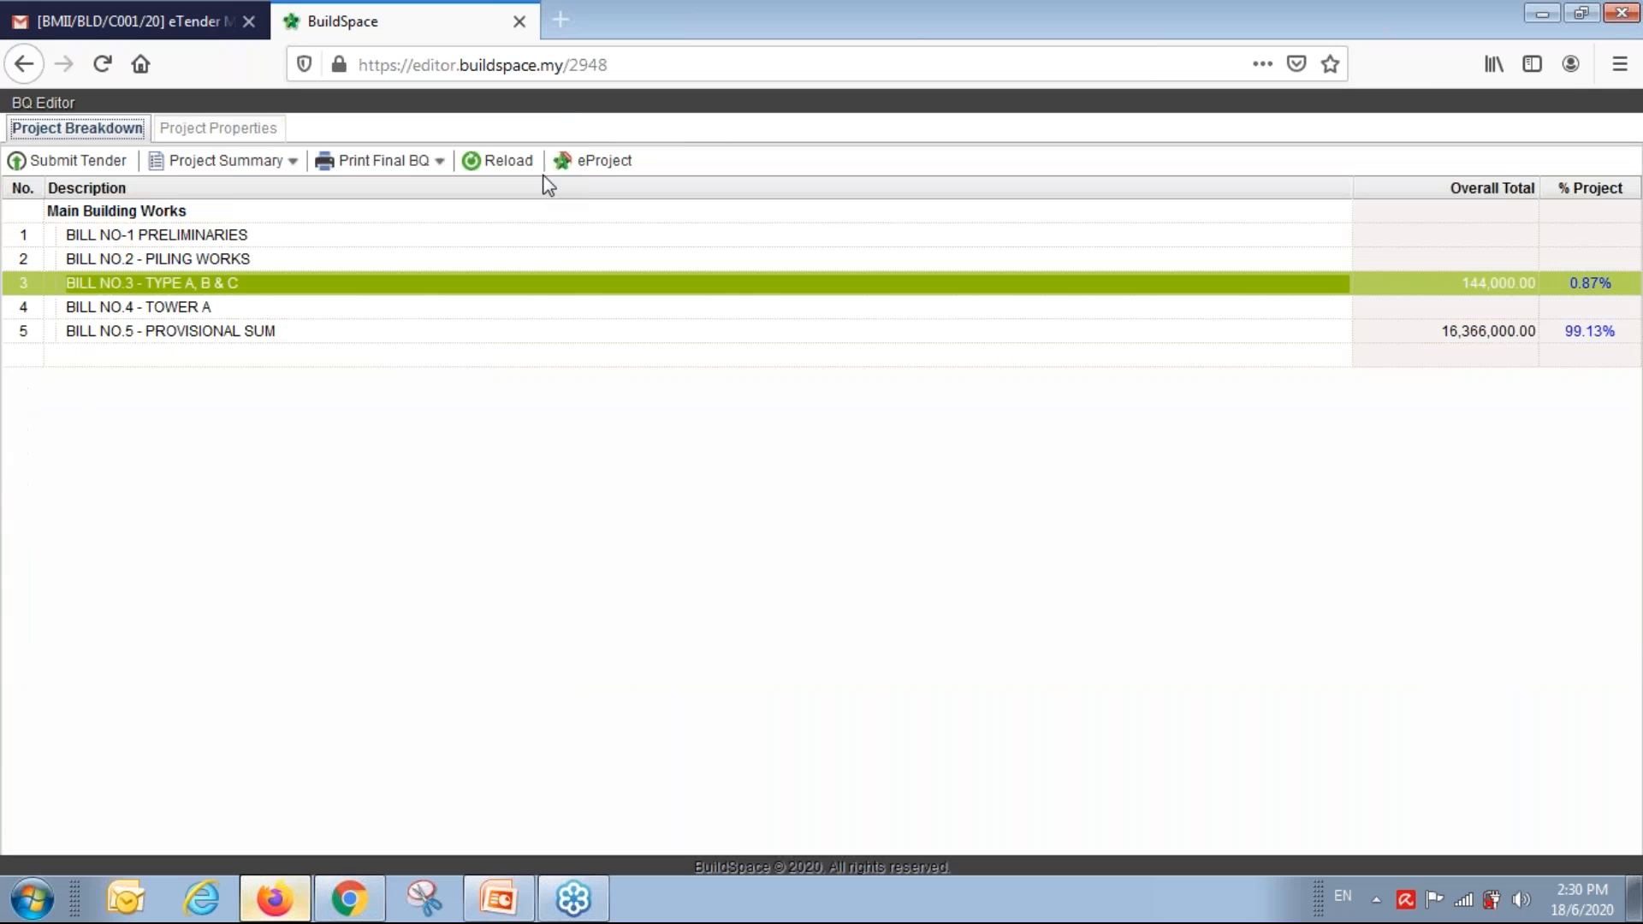
{"action": "left_click", "coordinate": [524, 161]}
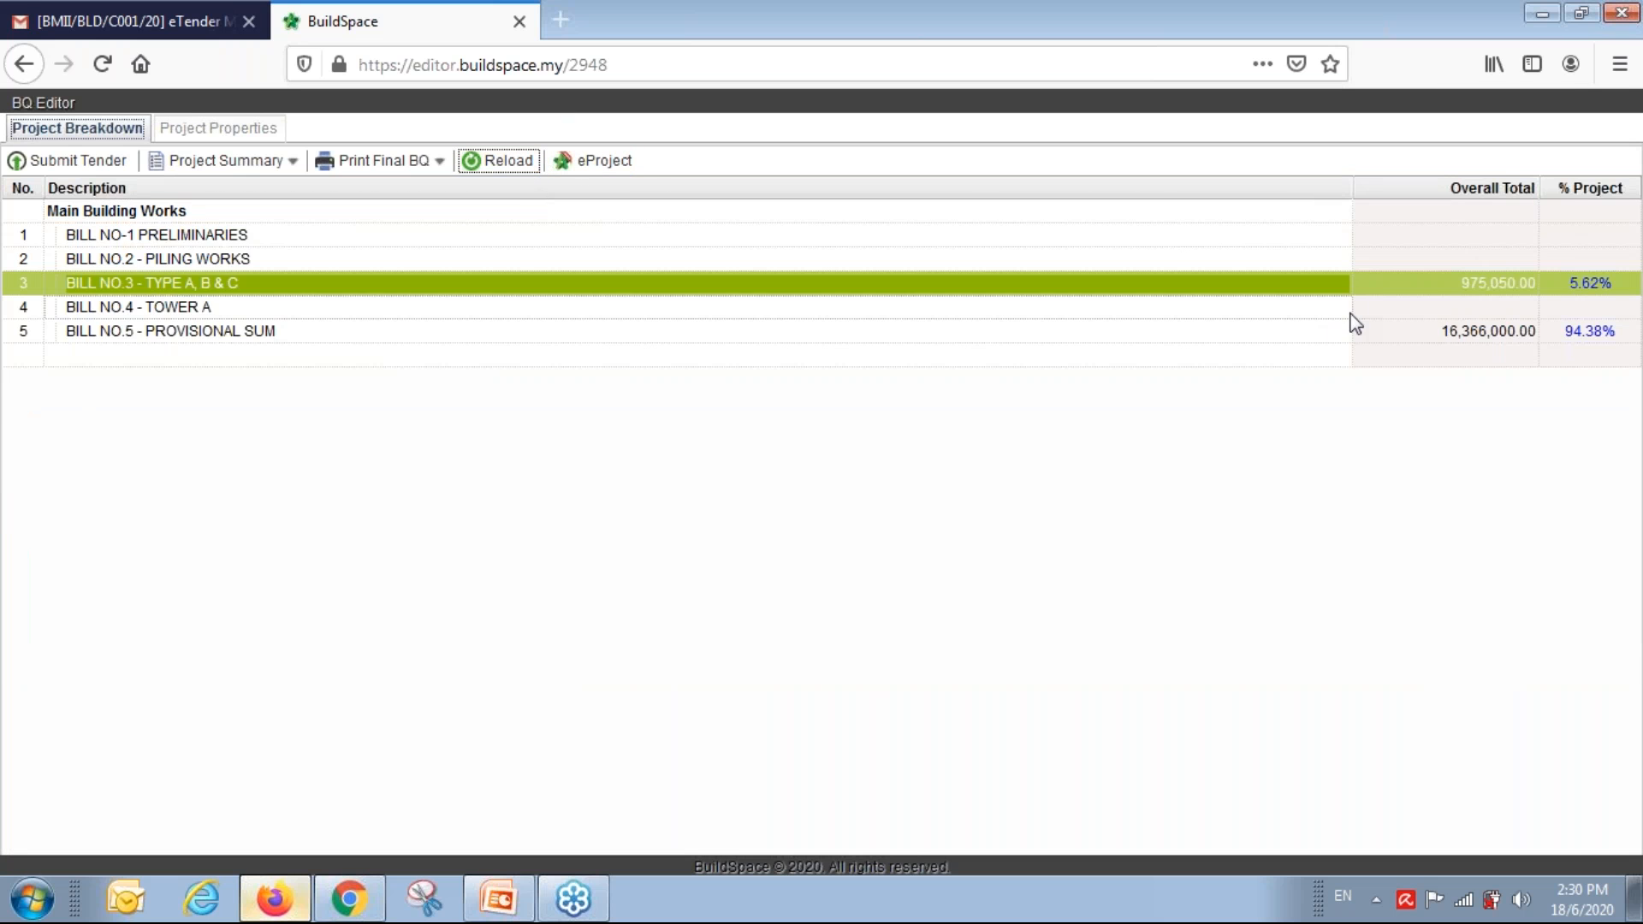
{"action": "left_click", "coordinate": [1432, 310]}
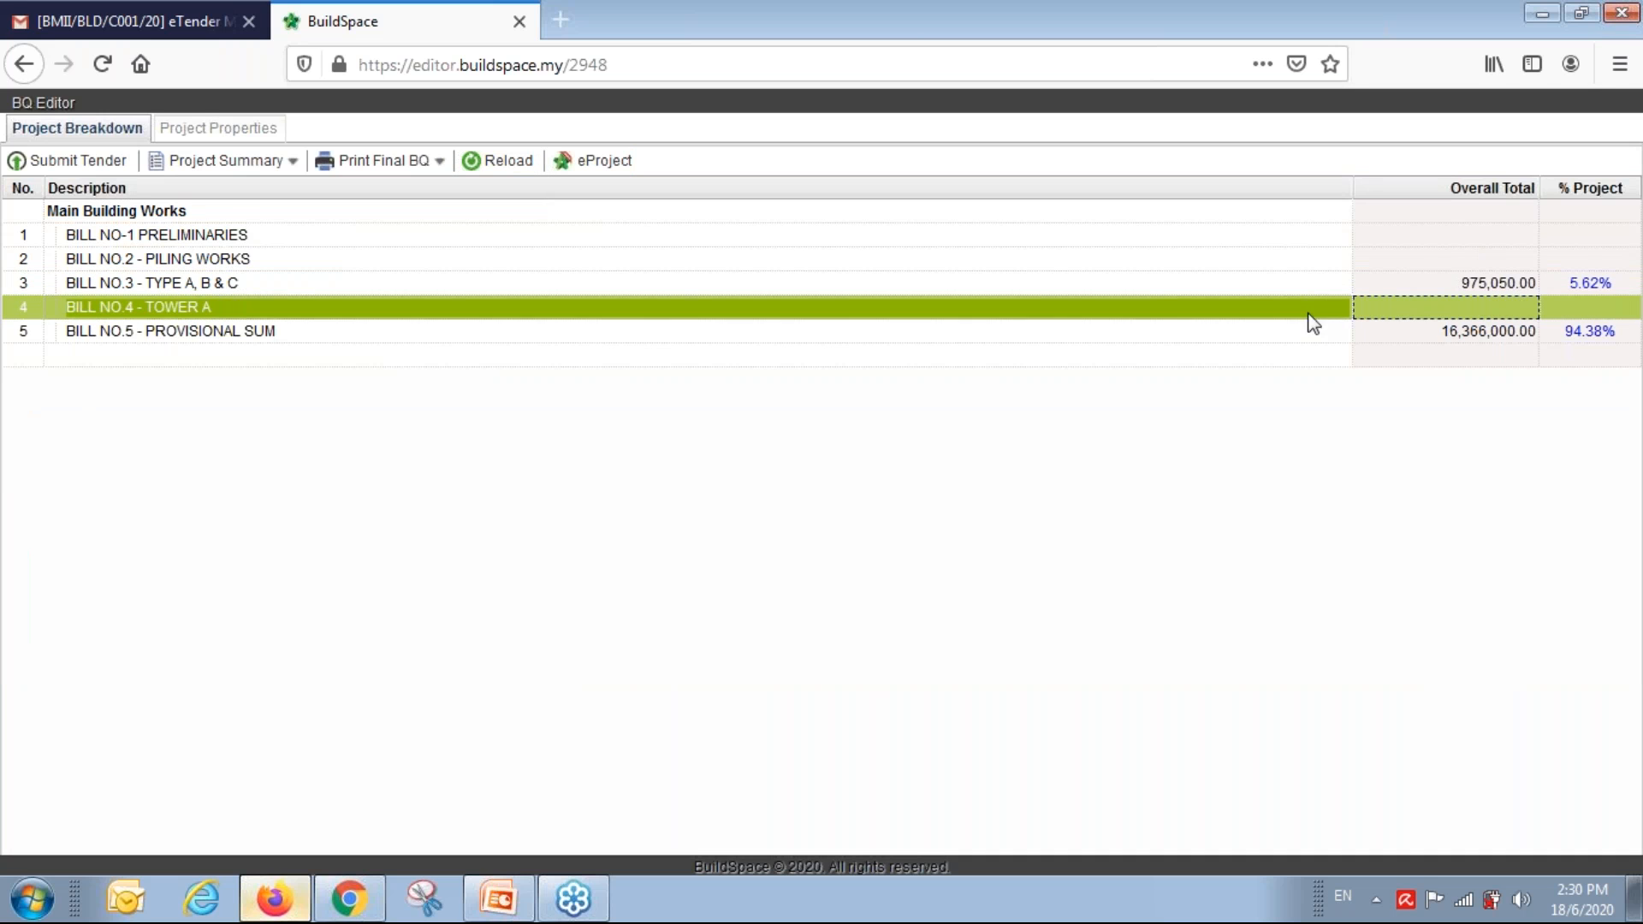
{"action": "left_click", "coordinate": [179, 339]}
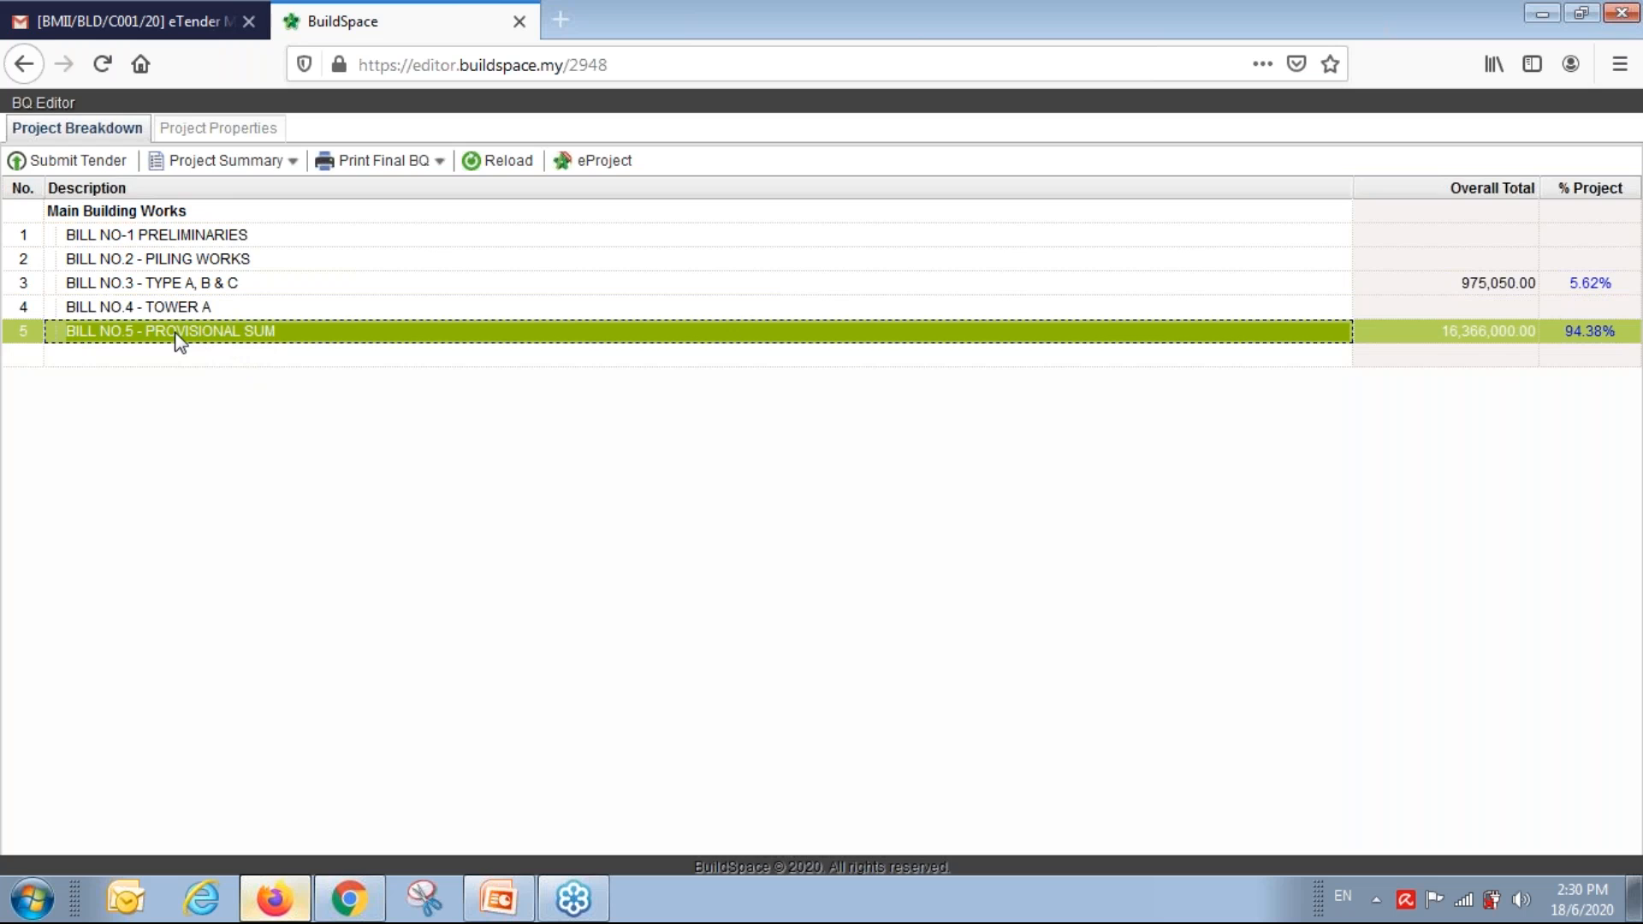
{"action": "double_click", "coordinate": [180, 340]}
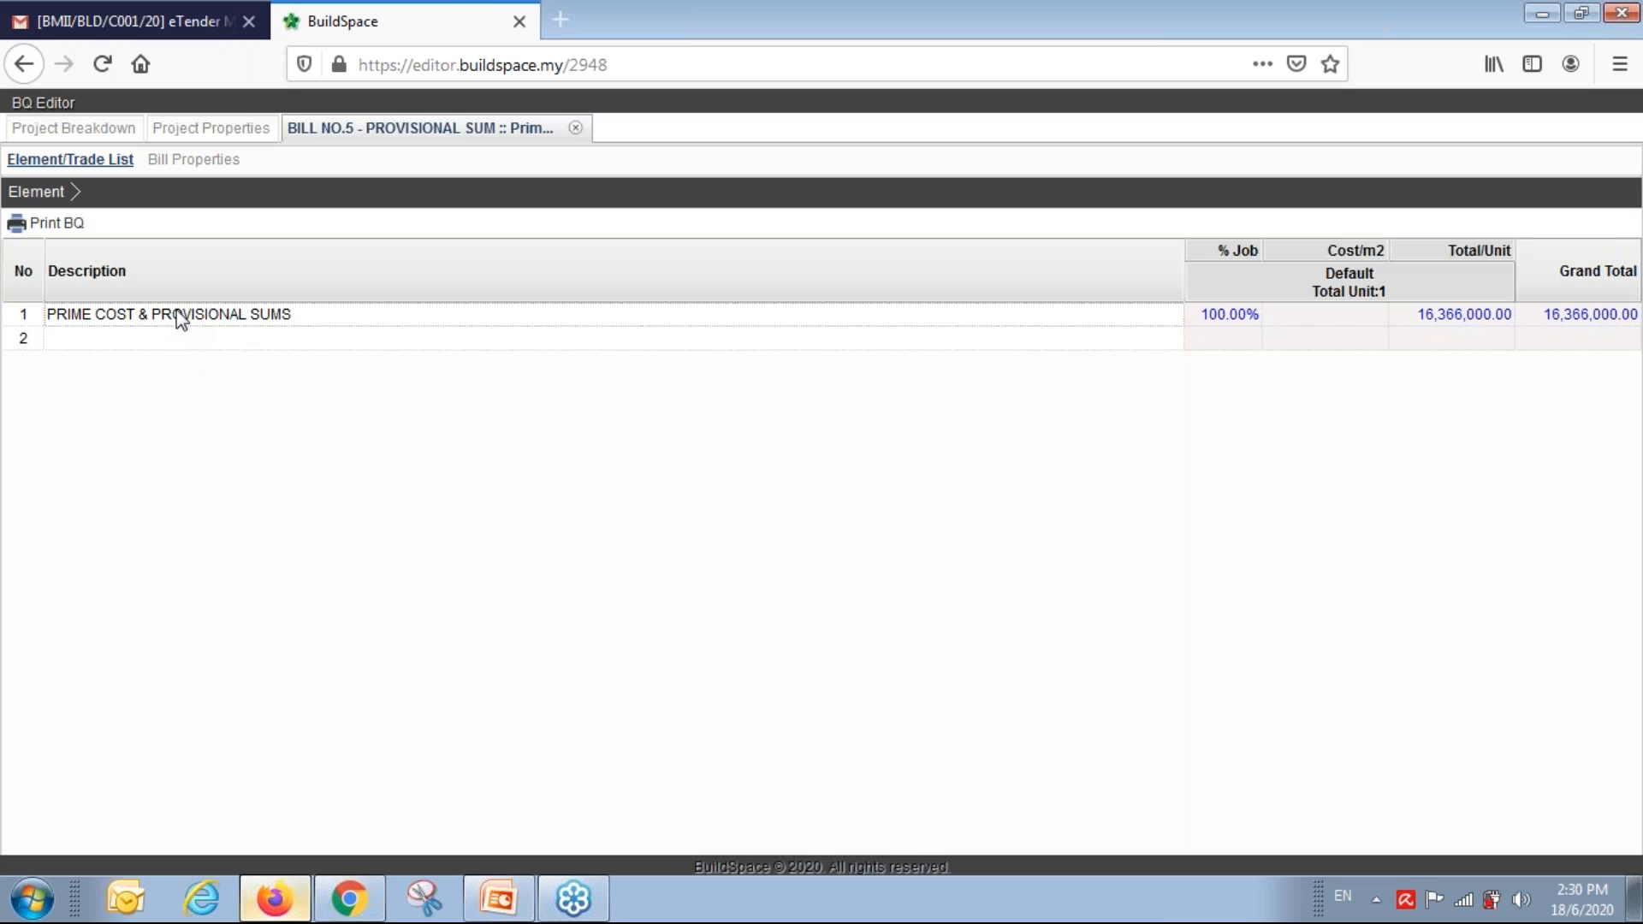
{"action": "double_click", "coordinate": [178, 315]}
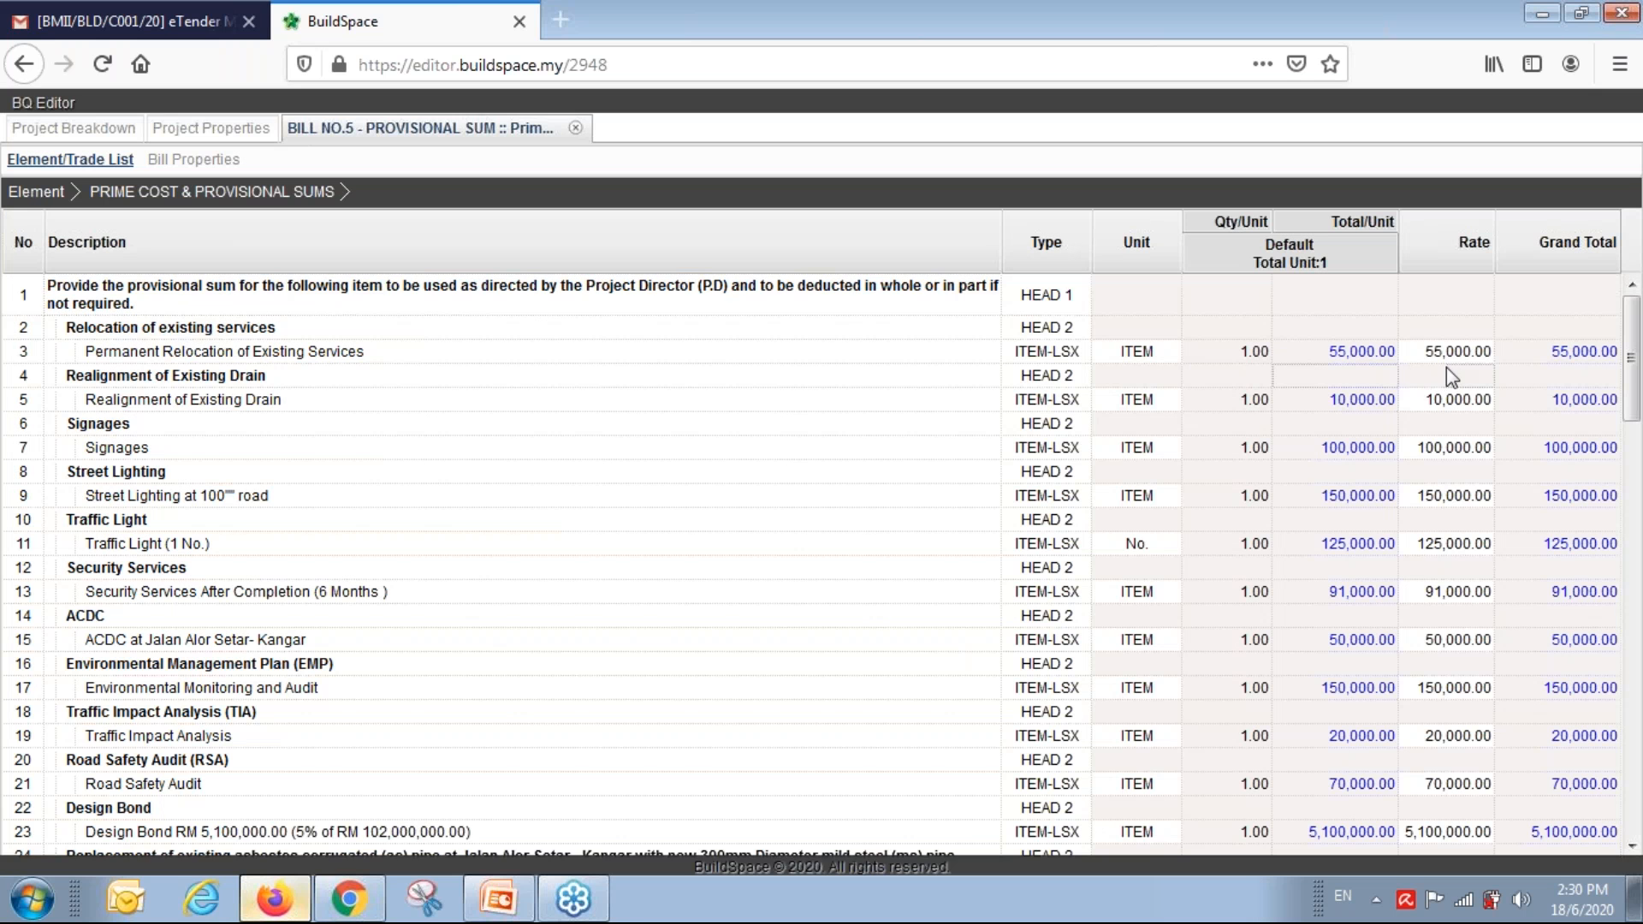
{"action": "left_click", "coordinate": [1450, 351]}
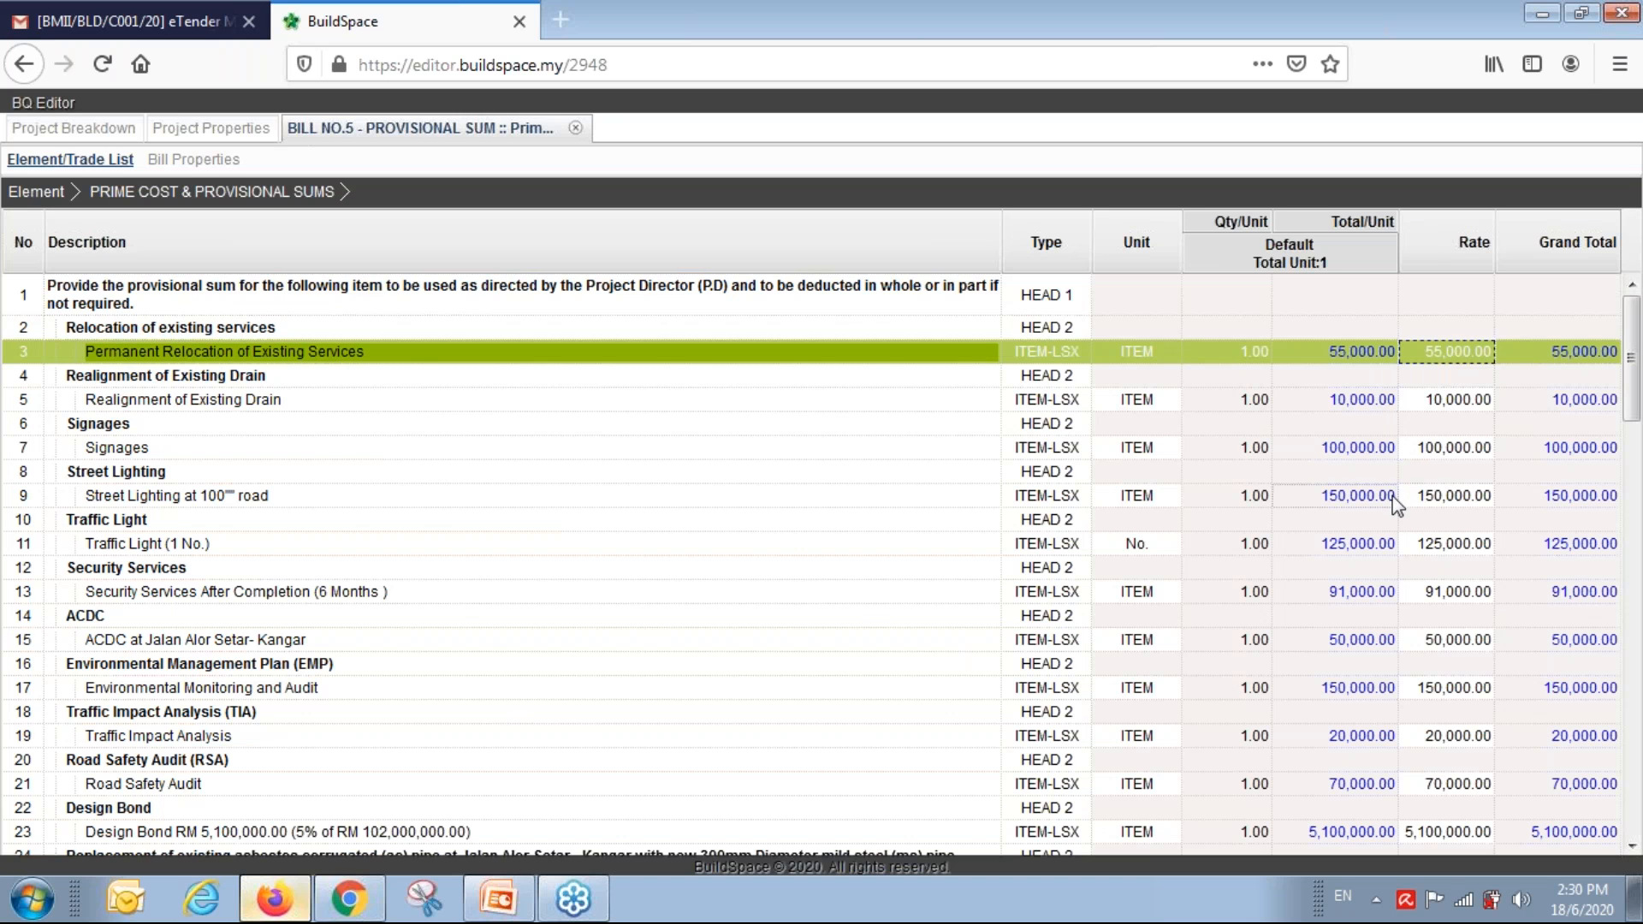
{"action": "scroll", "coordinate": [1397, 508], "scroll_direction": "down", "scroll_amount": 4}
{"action": "scroll", "coordinate": [1397, 510], "scroll_direction": "down", "scroll_amount": 10}
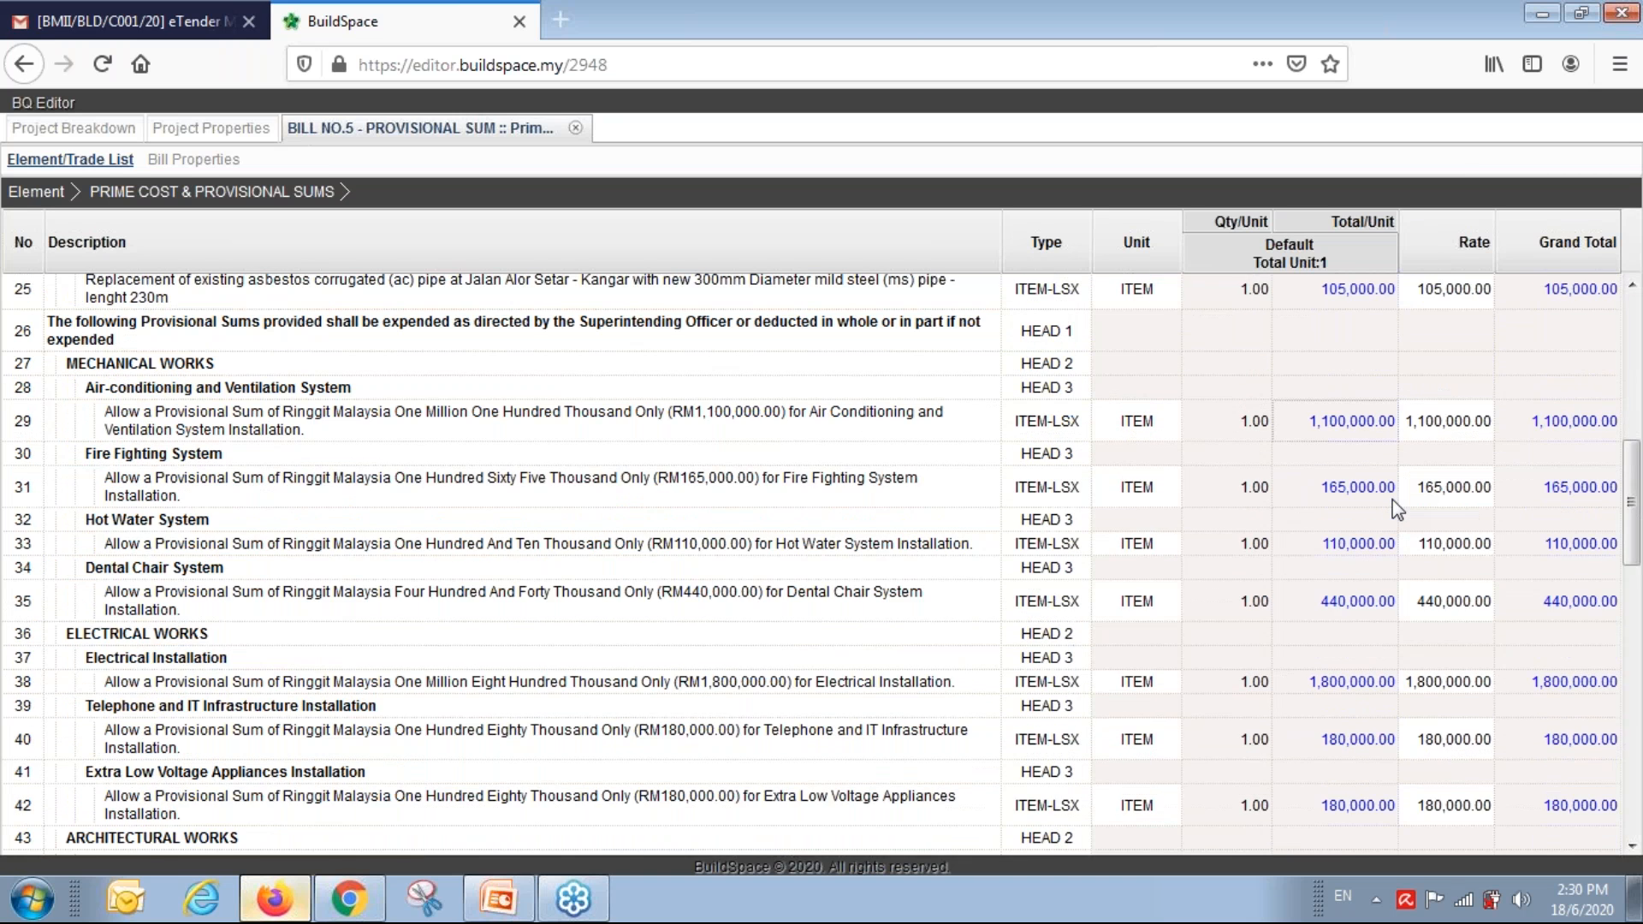
Set 1% main contractor's profit on row 63 and 1% attendance on row 64.
{"action": "left_click", "coordinate": [1447, 581]}
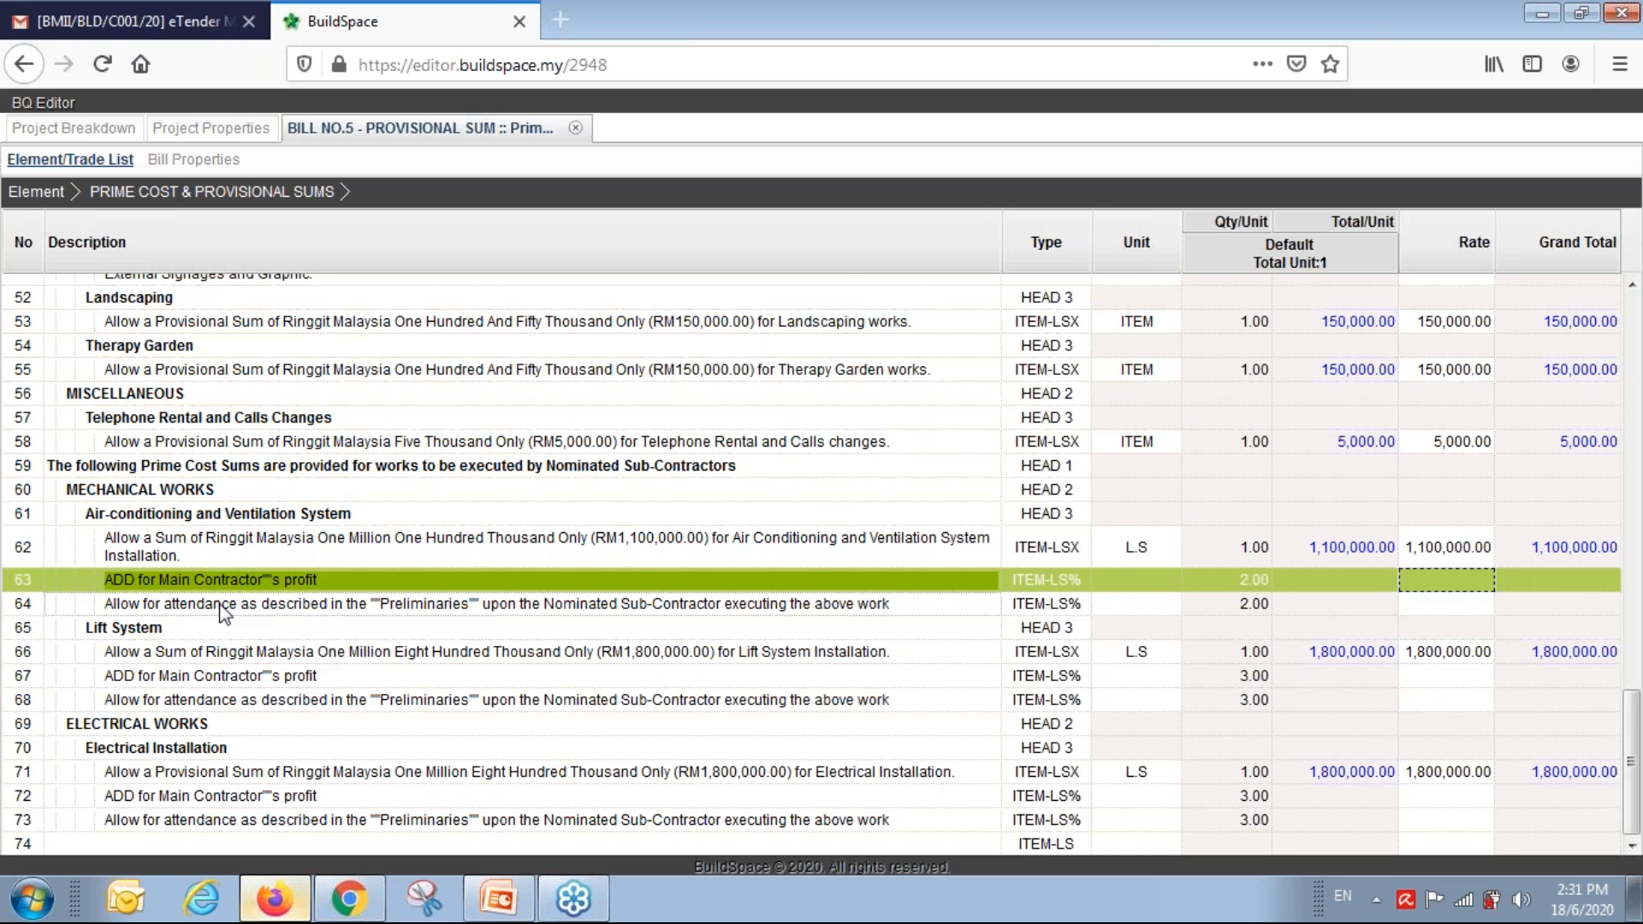
{"action": "double_click", "coordinate": [1441, 583]}
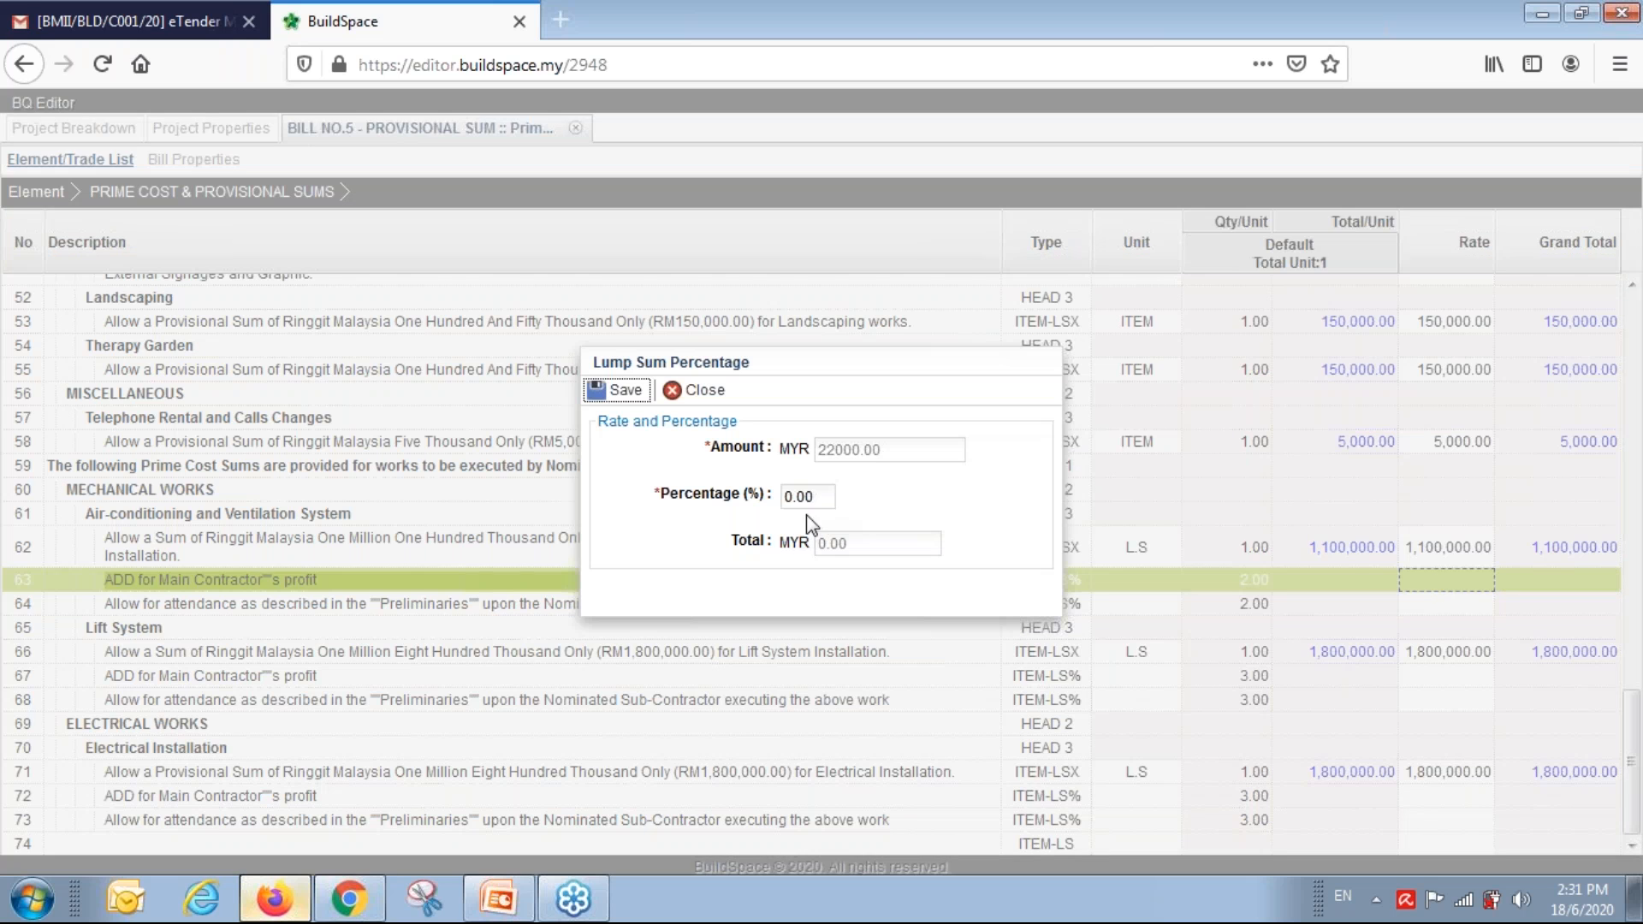
{"action": "left_click", "coordinate": [812, 497]}
{"action": "type", "text": "1"}
{"action": "left_click", "coordinate": [621, 390]}
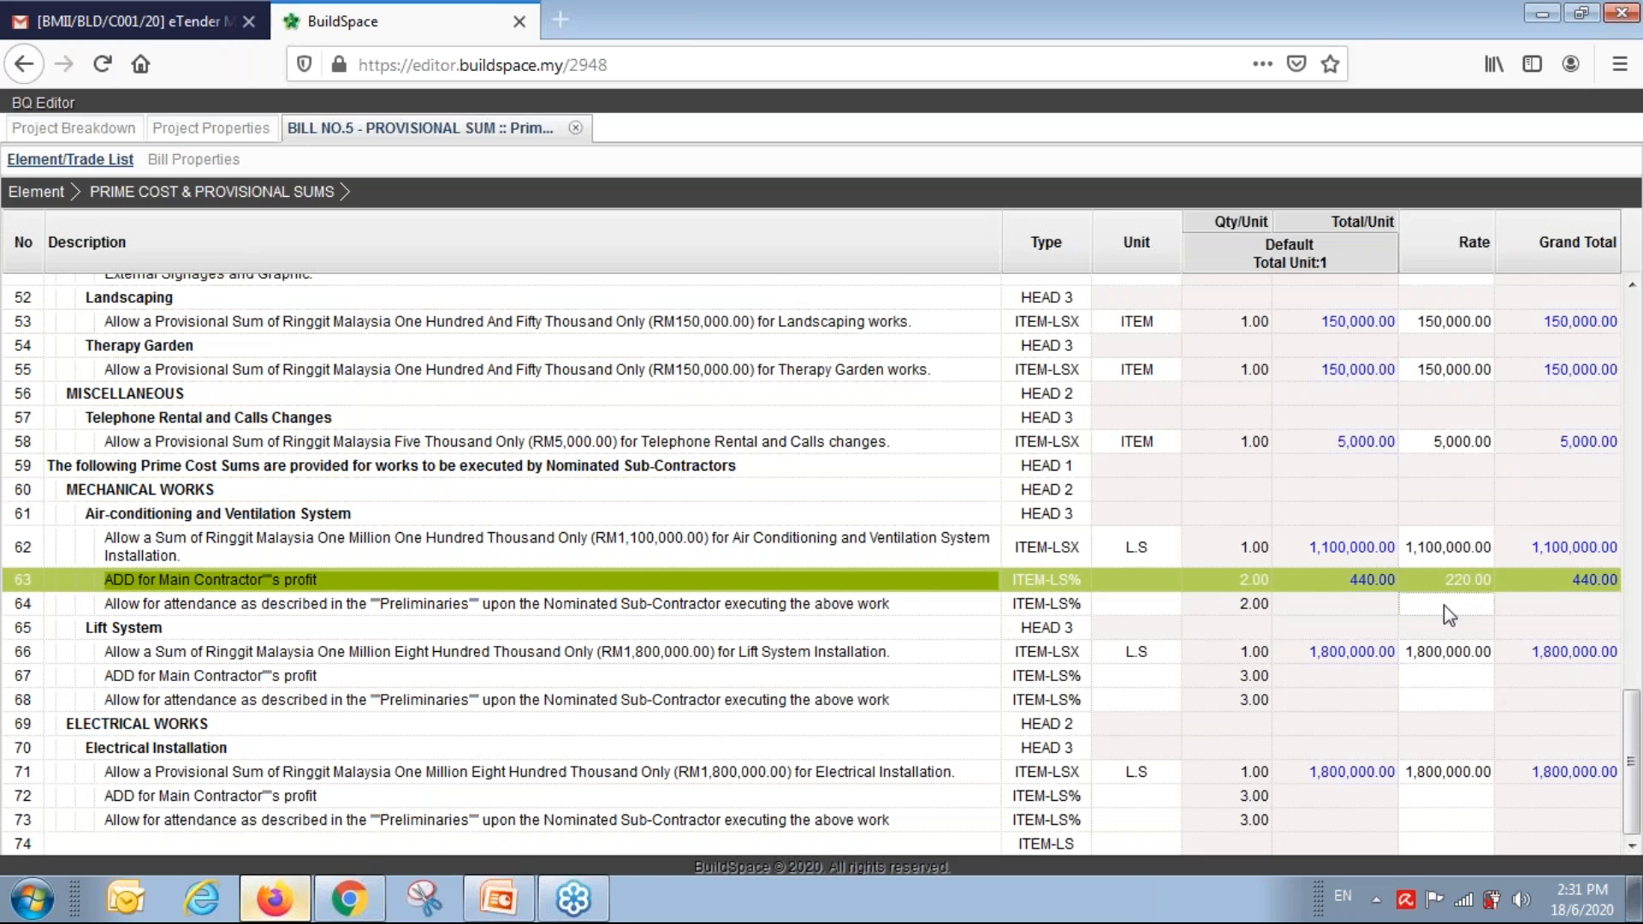
{"action": "double_click", "coordinate": [1445, 604]}
{"action": "left_click", "coordinate": [808, 497]}
{"action": "type", "text": "1"}
{"action": "left_click", "coordinate": [625, 397]}
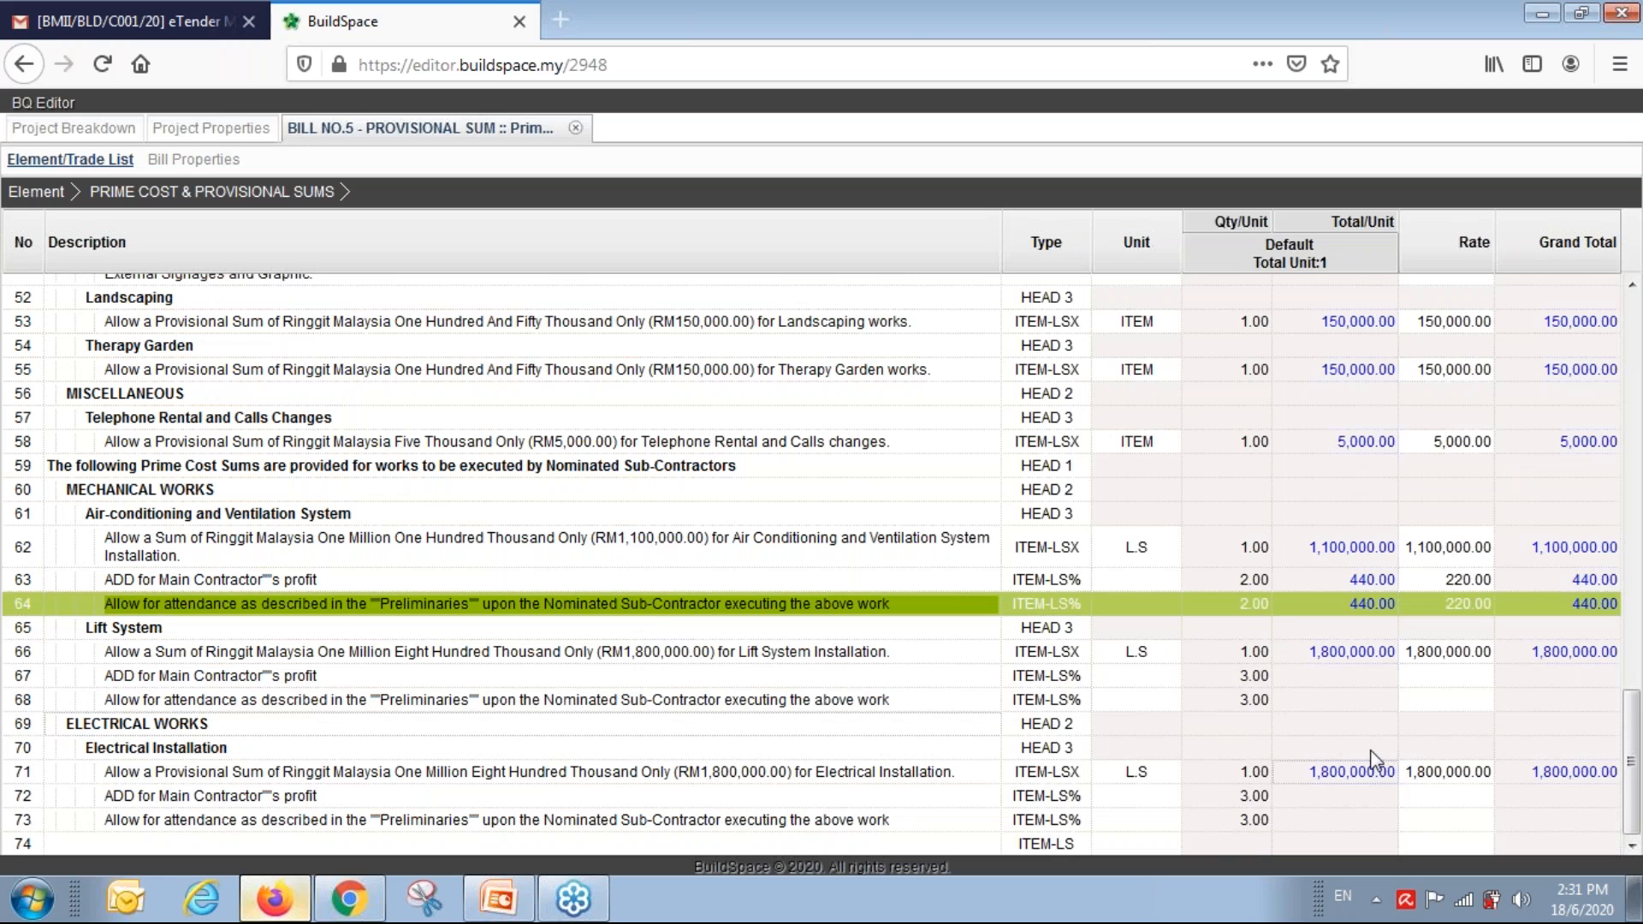
Apply the 1% profit and attendance percentages to rows 67 and 68, then close Bill No.5.
{"action": "double_click", "coordinate": [1458, 675]}
{"action": "left_click", "coordinate": [625, 392]}
{"action": "left_click", "coordinate": [1457, 701]}
{"action": "double_click", "coordinate": [1459, 704]}
{"action": "type", "text": "1"}
{"action": "left_click", "coordinate": [634, 392]}
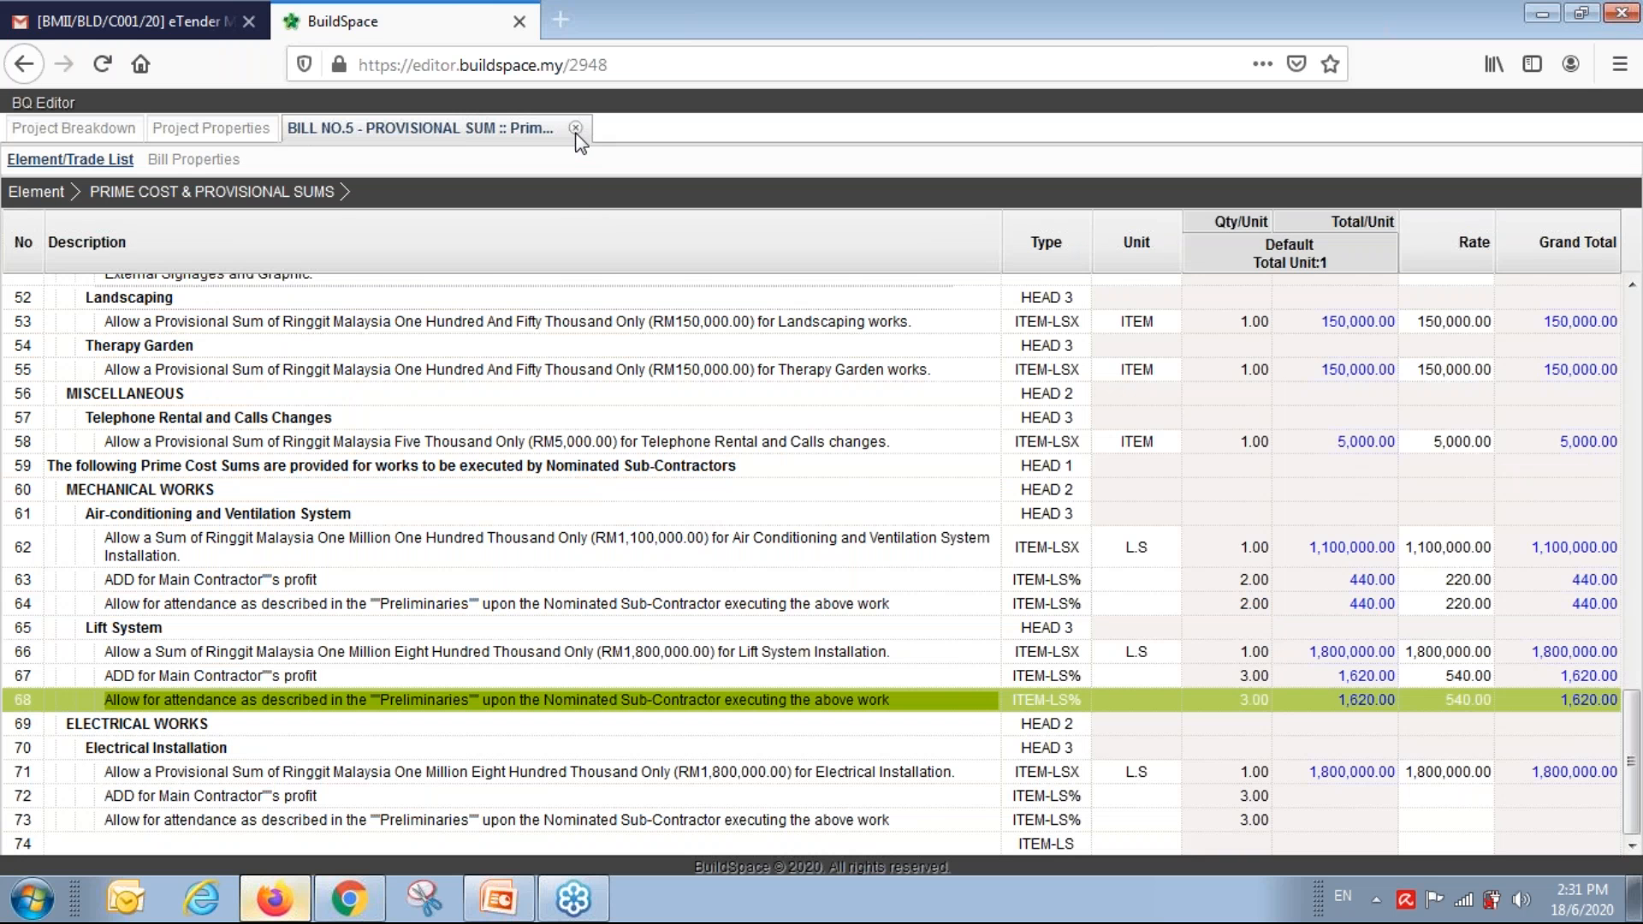
{"action": "left_click", "coordinate": [576, 129]}
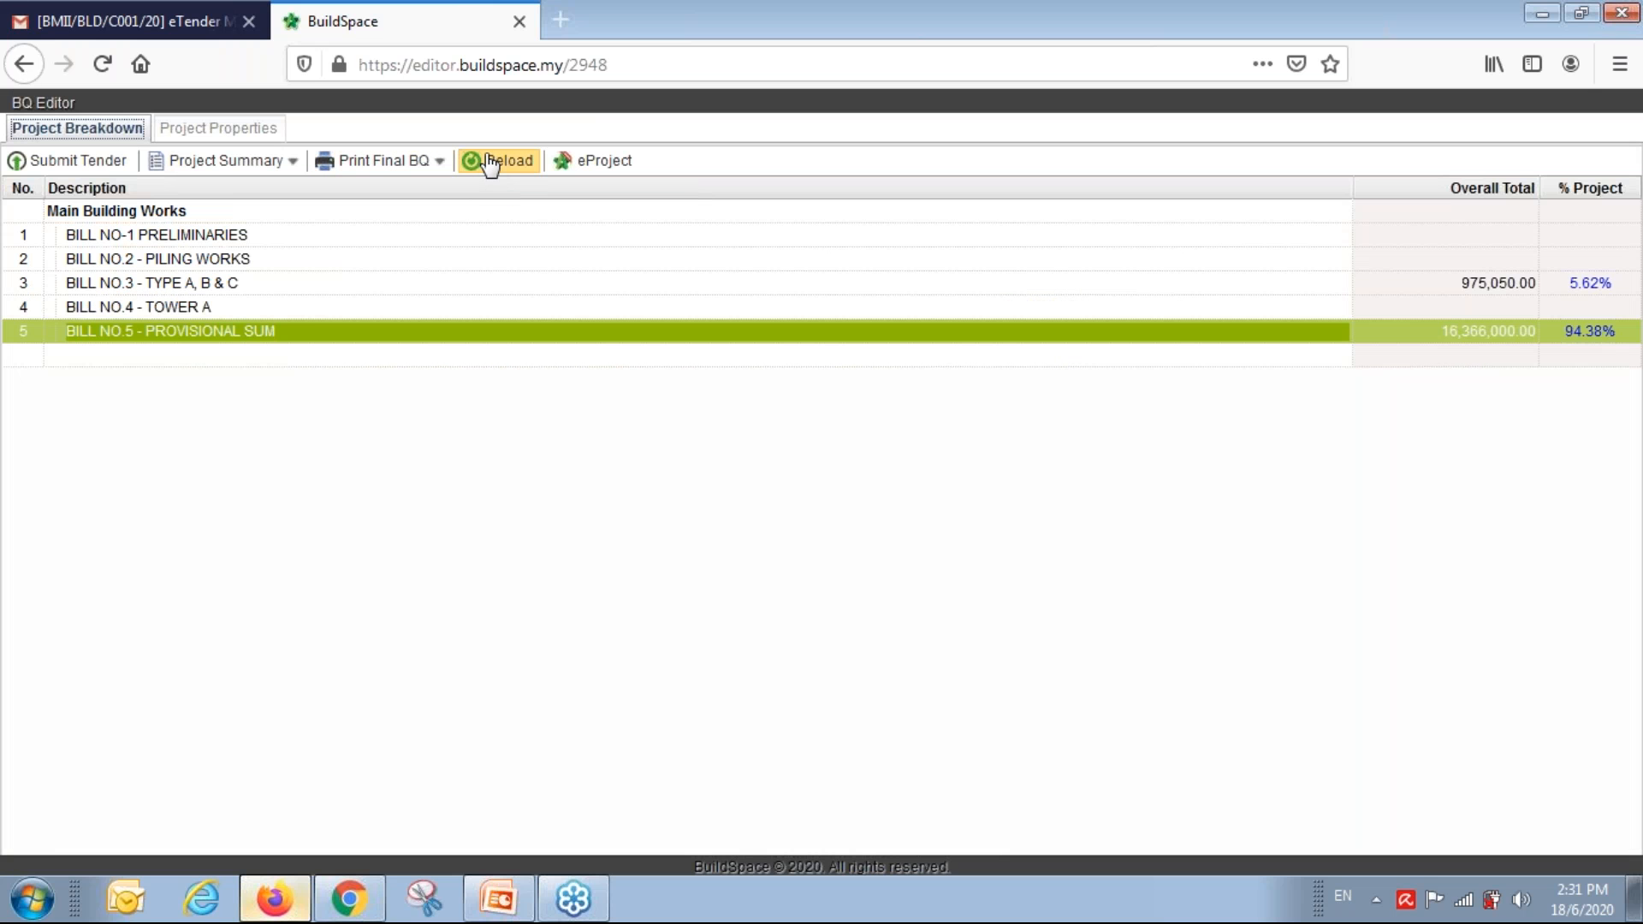
Open Bill No.4 Tower A's FRAME element and rate Columns, Floor beams and Roof beams at 350.
{"action": "left_click", "coordinate": [491, 162]}
{"action": "left_click", "coordinate": [210, 310]}
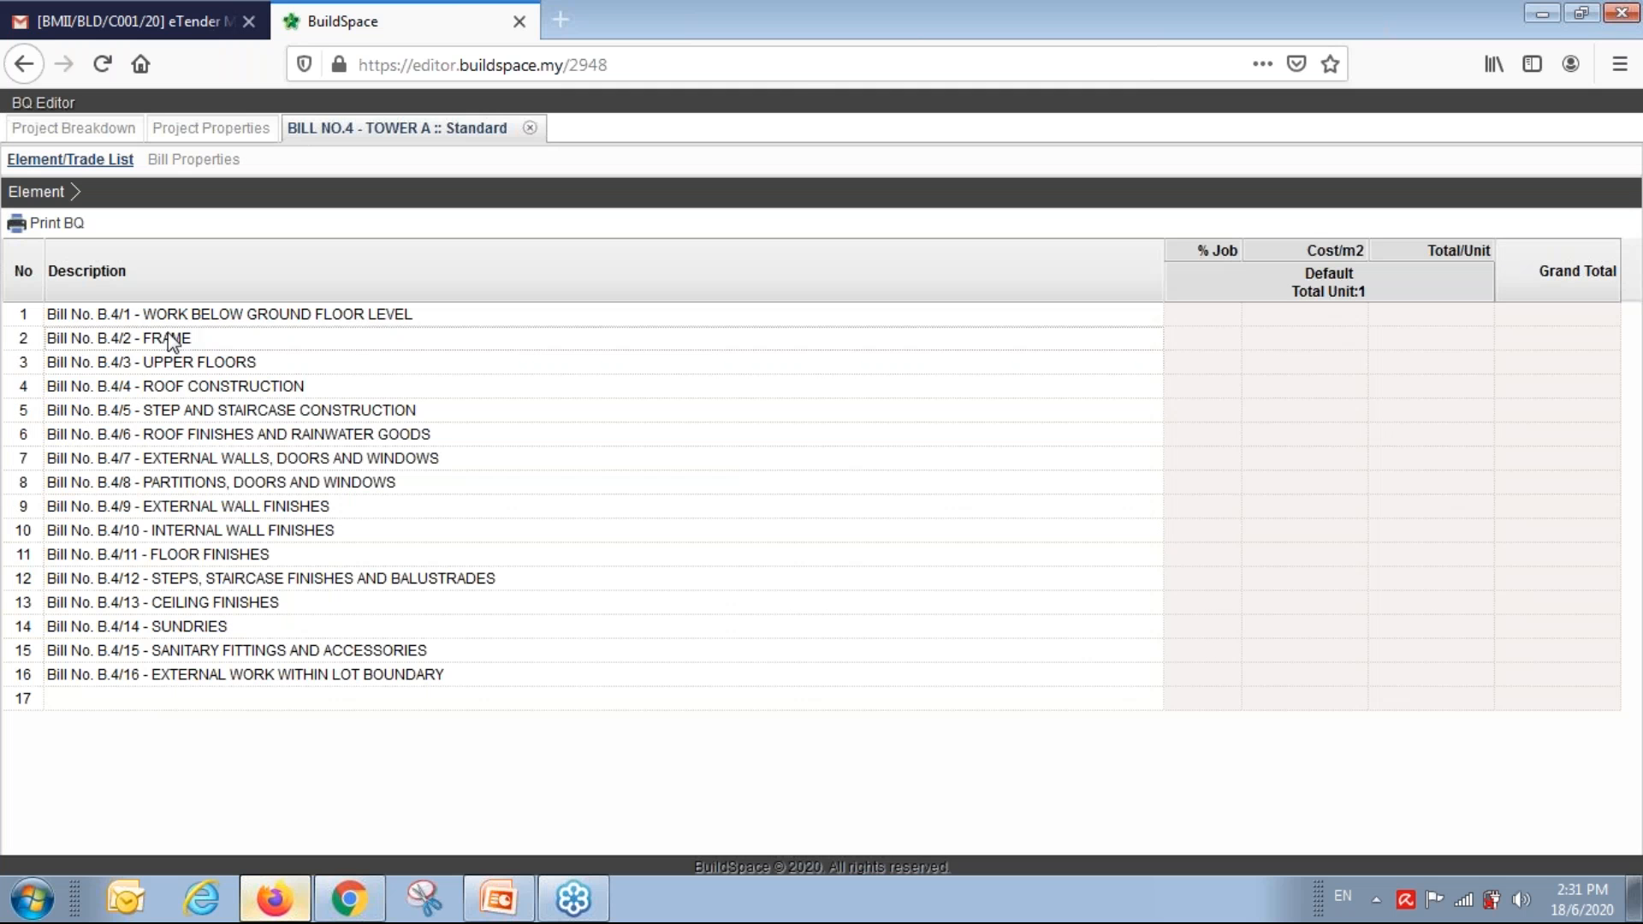
{"action": "double_click", "coordinate": [228, 337]}
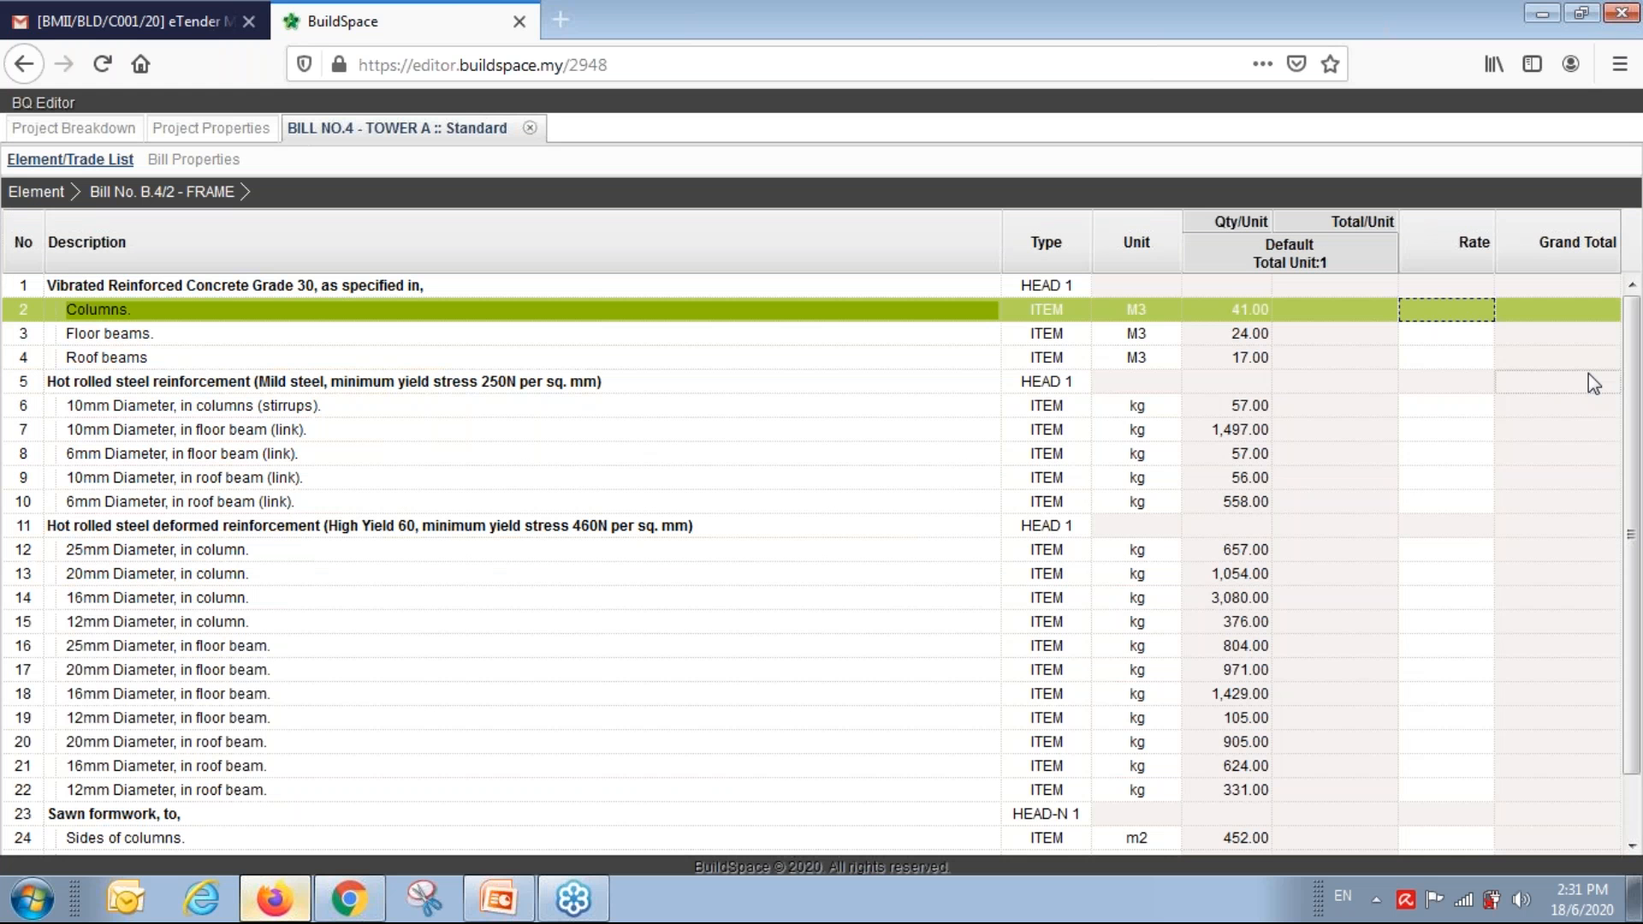
{"action": "type", "text": "350"}
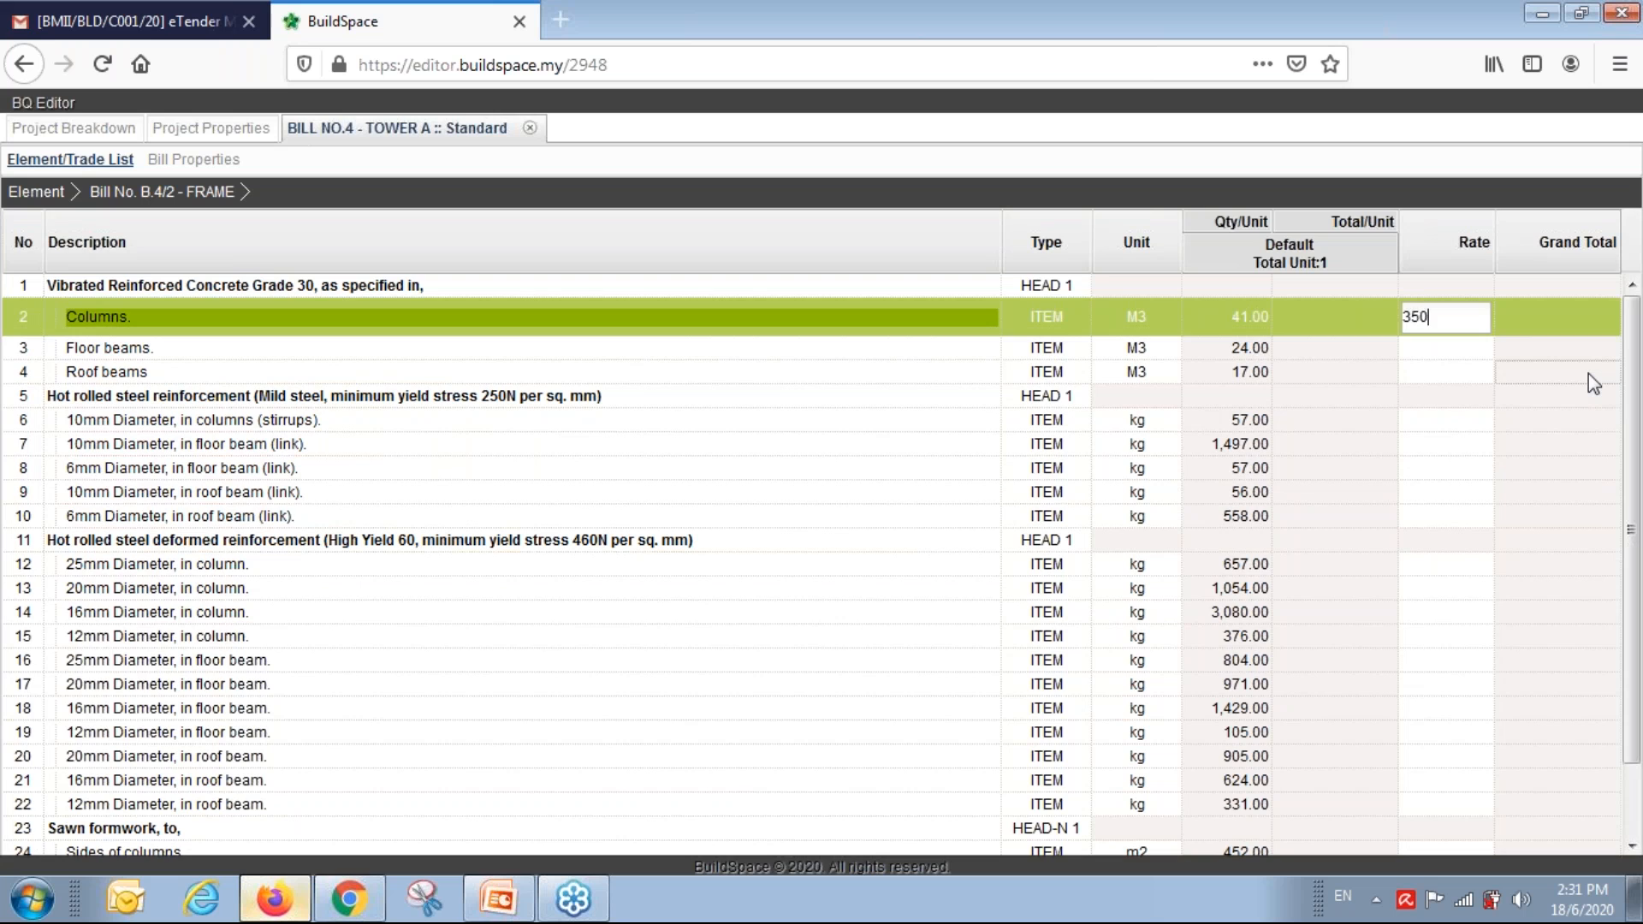
{"action": "key", "text": "Return"}
{"action": "type", "text": "350"}
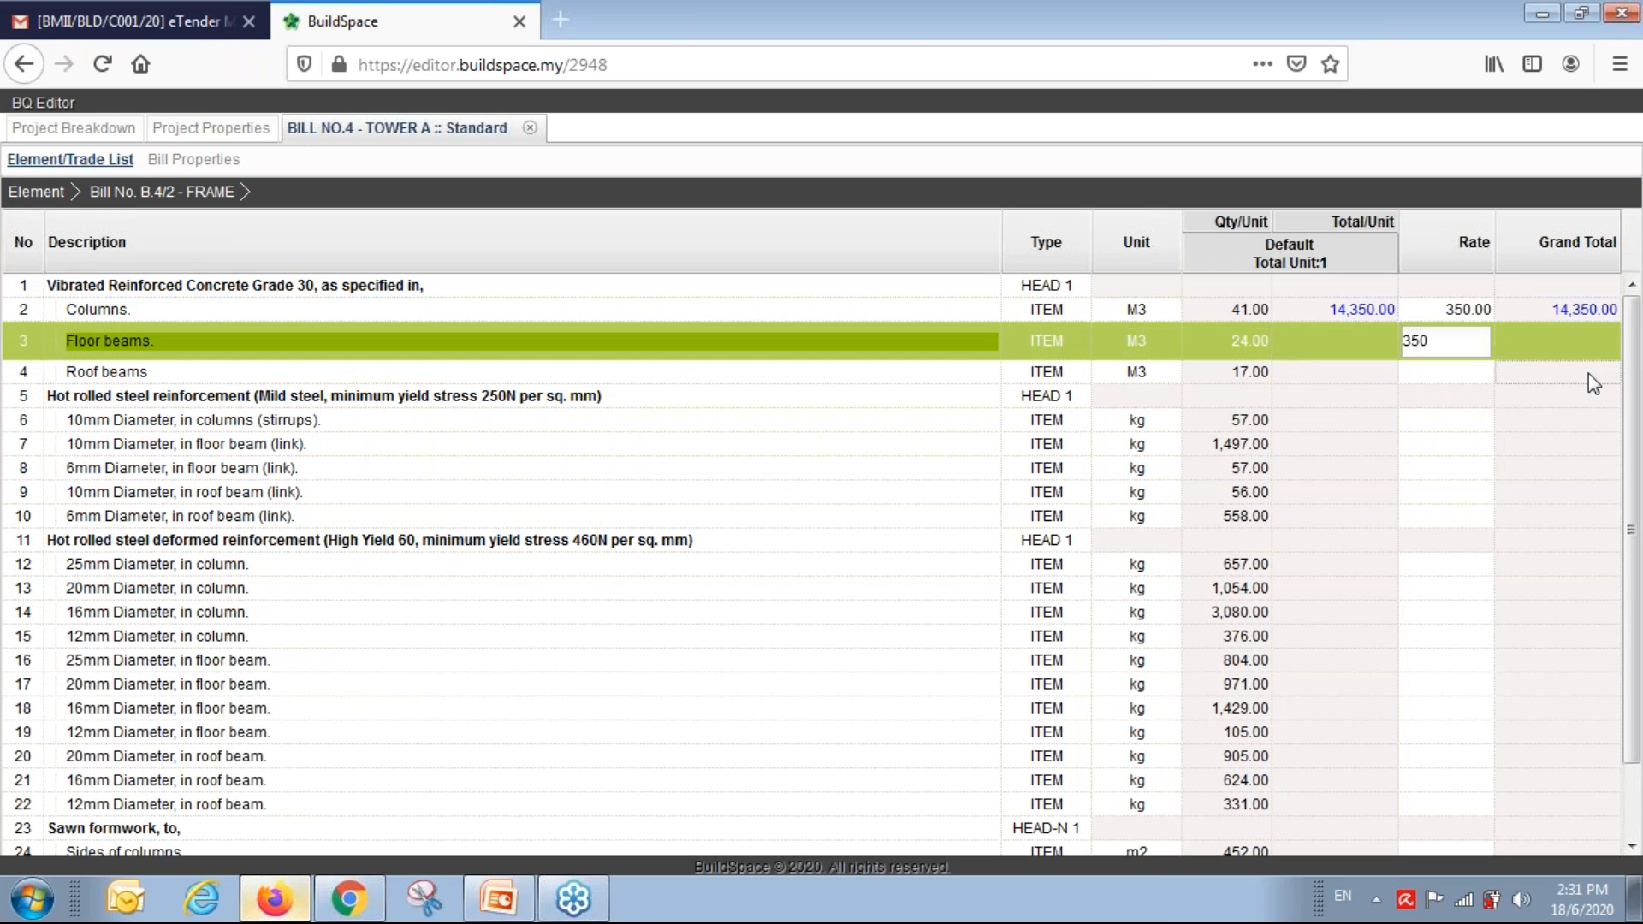
{"action": "key", "text": "Return"}
{"action": "type", "text": "350"}
{"action": "key", "text": "Return"}
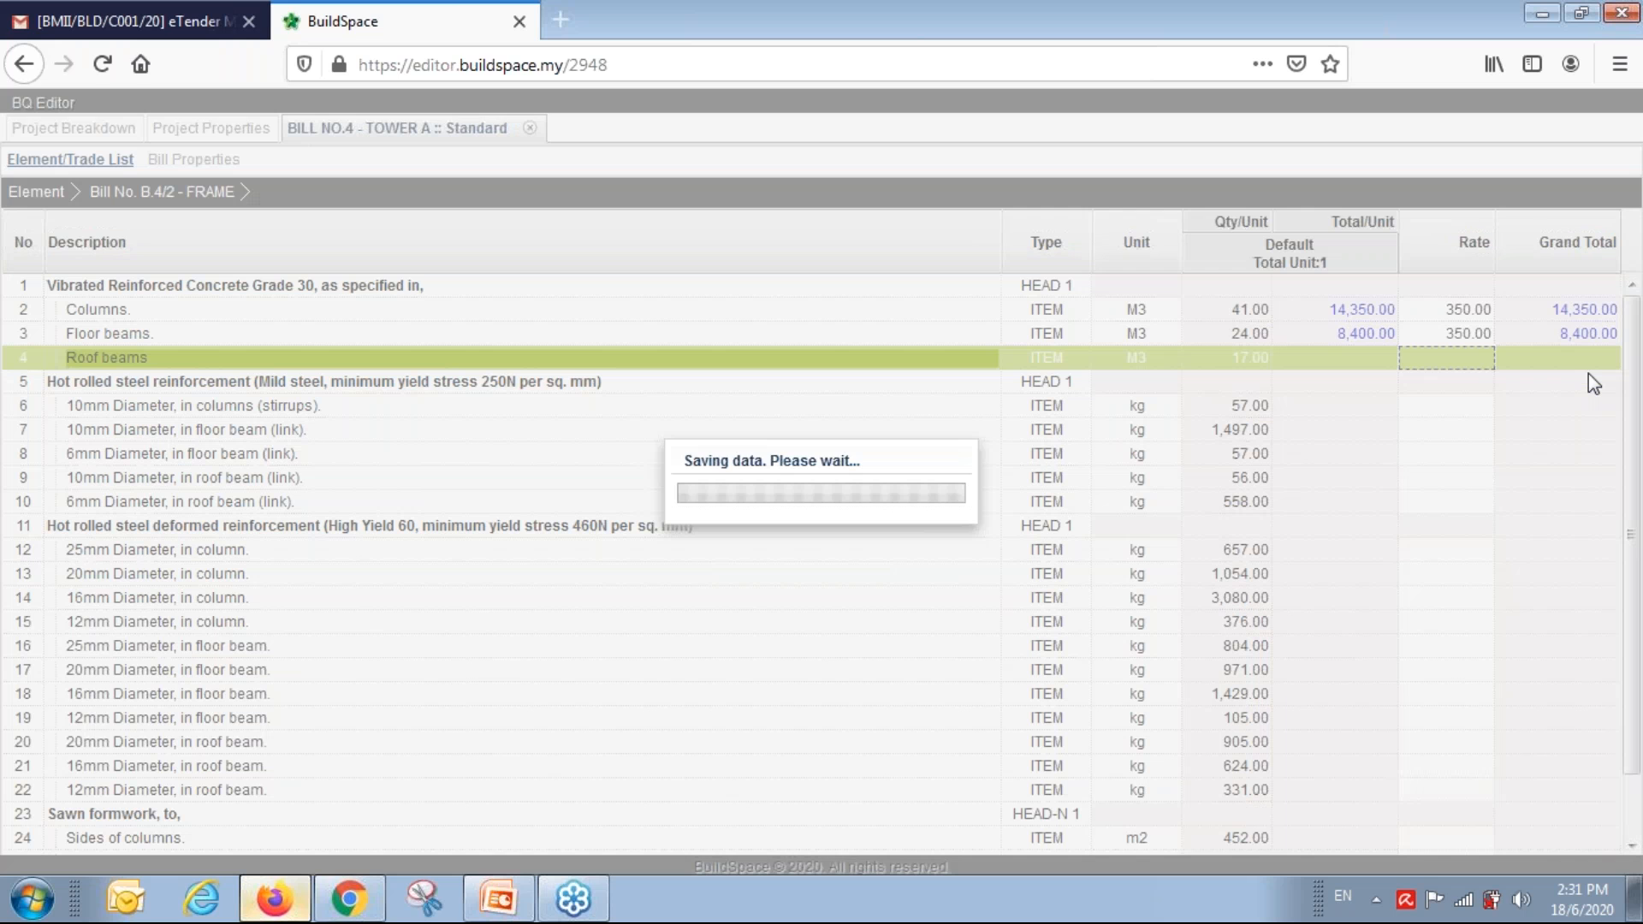
Price the steel reinforcement rows at 3.50 for row 6 and 3.00 for rows 7–19.
{"action": "key", "text": "Return"}
{"action": "type", "text": "3.5"}
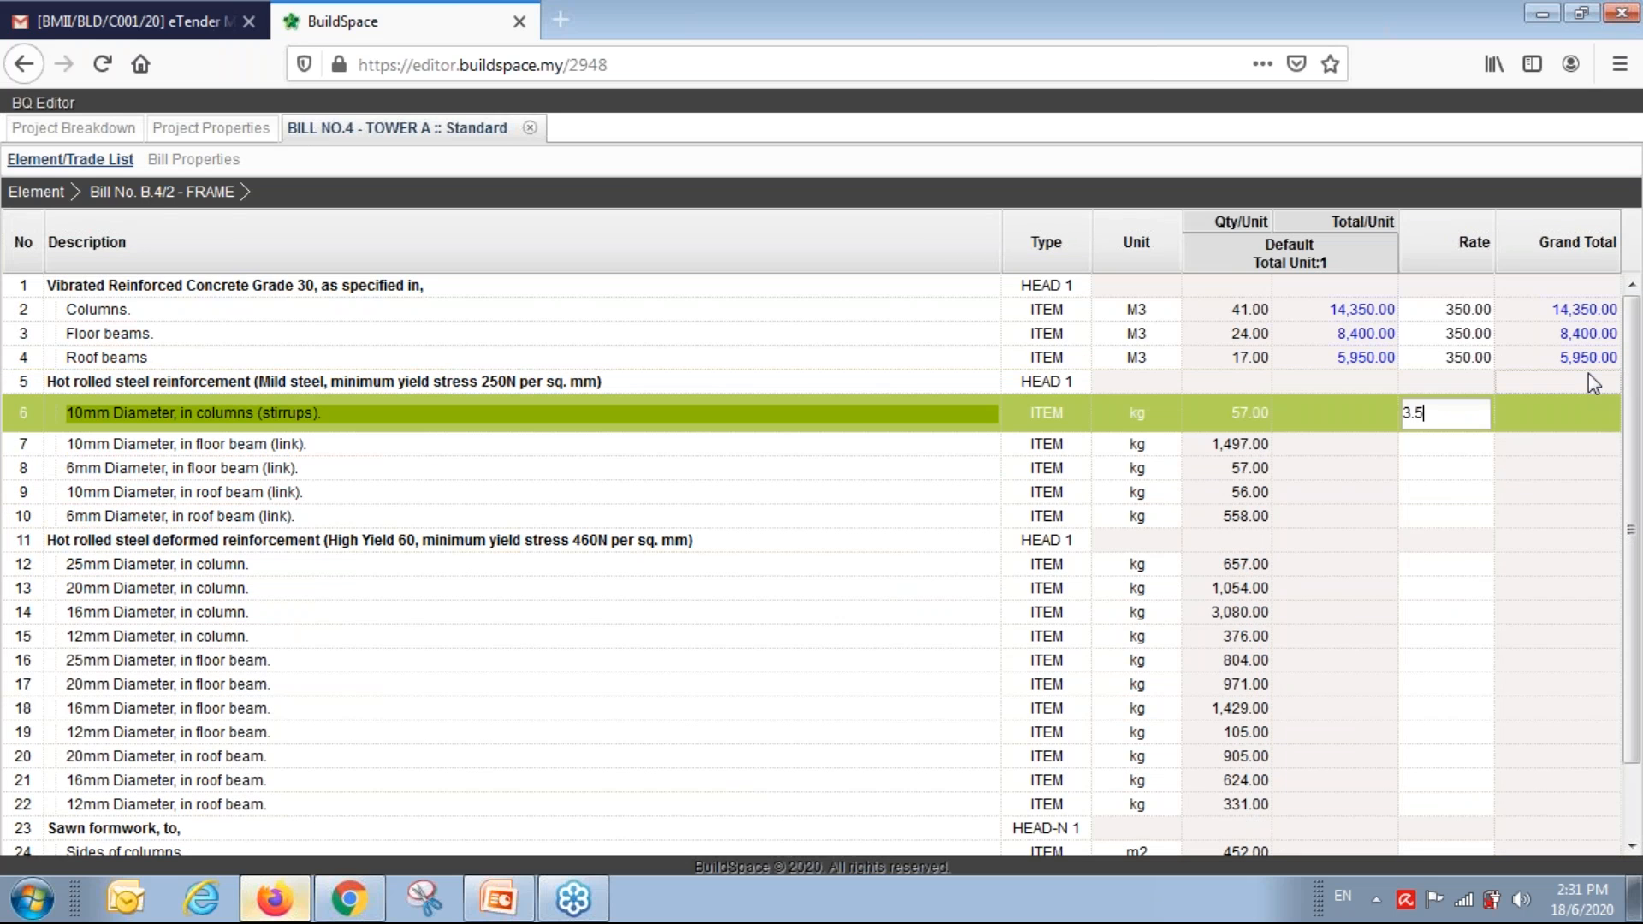
{"action": "key", "text": "Return"}
{"action": "type", "text": "3"}
{"action": "key", "text": "Return"}
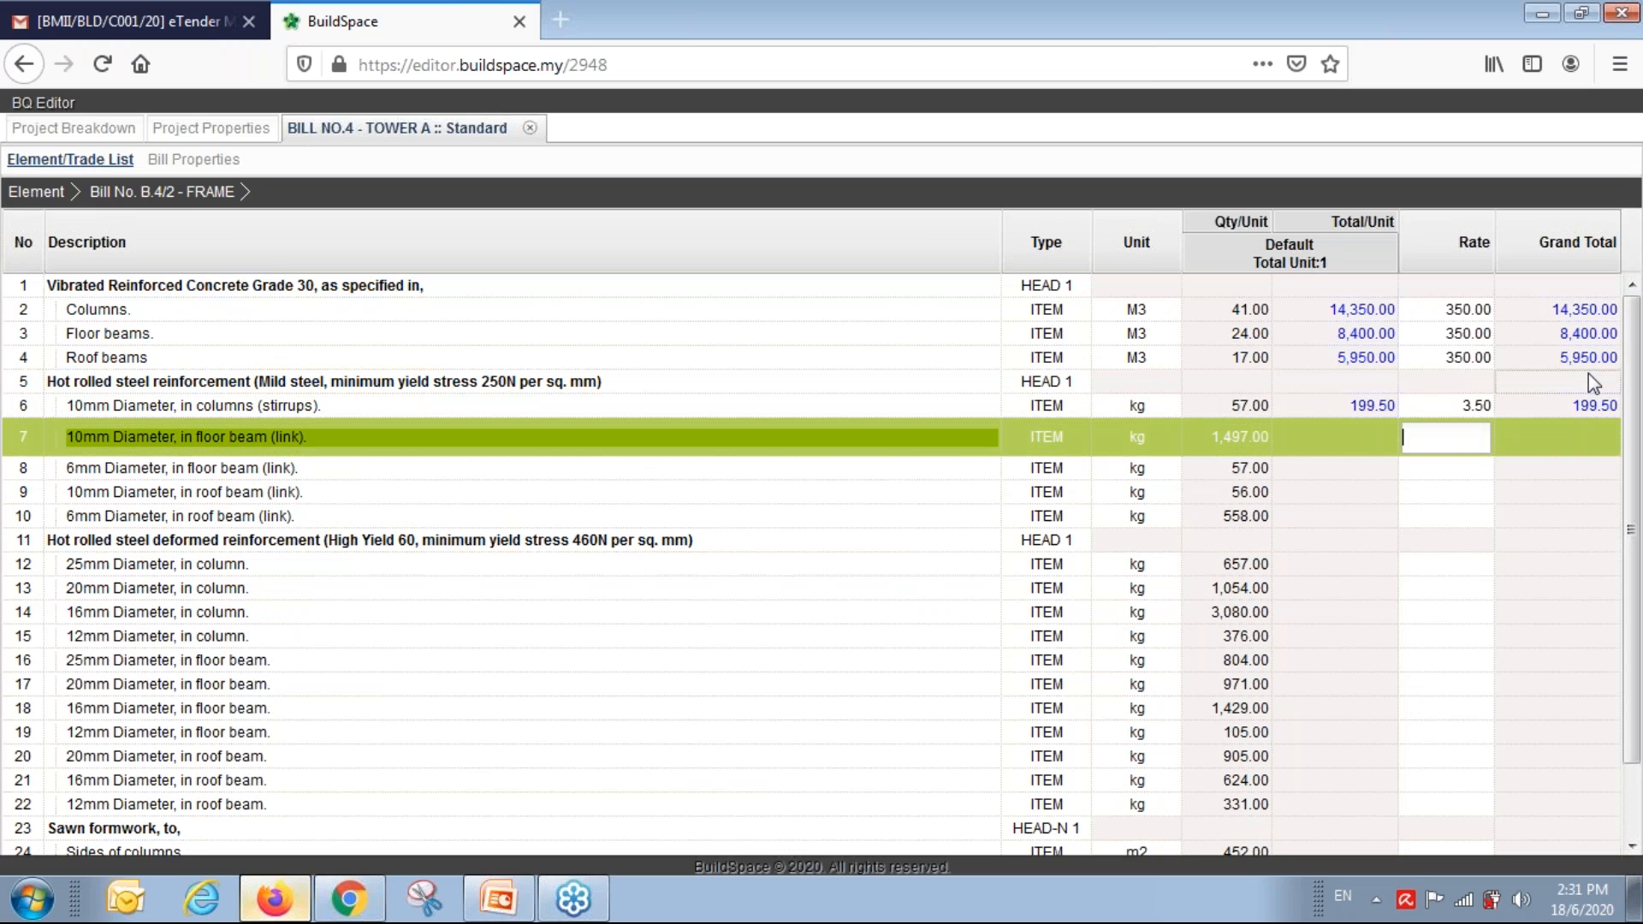
{"action": "type", "text": "3"}
{"action": "key", "text": "Return"}
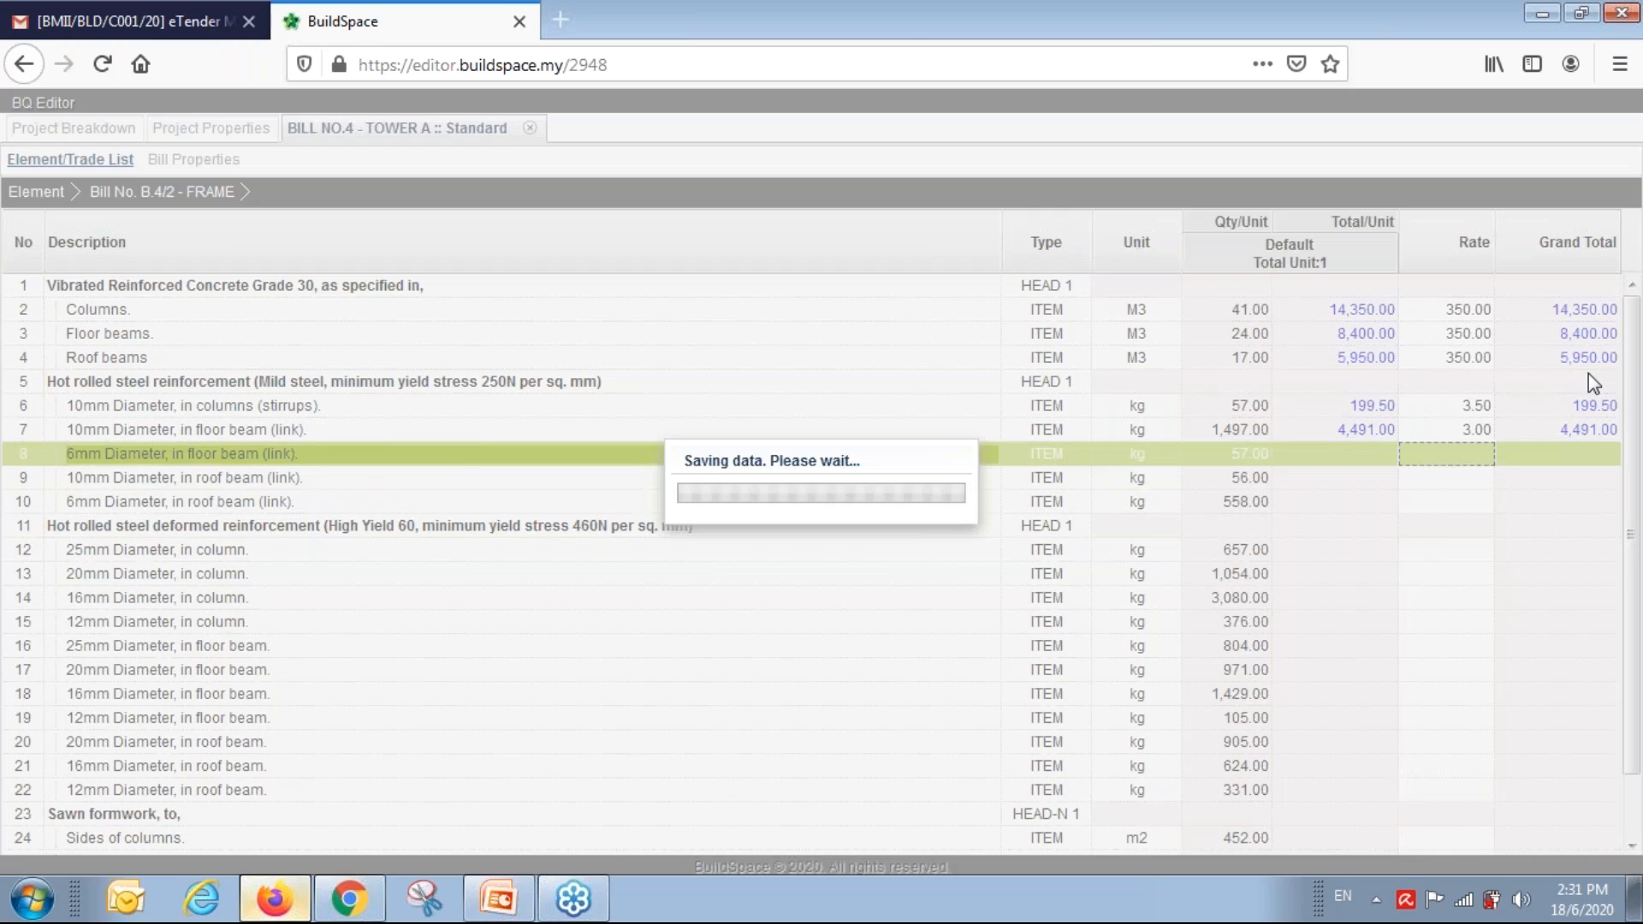
{"action": "type", "text": "3"}
{"action": "key", "text": "Return"}
{"action": "type", "text": "3"}
{"action": "key", "text": "Return"}
{"action": "type", "text": "3"}
{"action": "key", "text": "Return"}
{"action": "type", "text": "3"}
{"action": "key", "text": "Return"}
{"action": "type", "text": "3"}
{"action": "key", "text": "Return"}
{"action": "type", "text": "3"}
{"action": "key", "text": "Return"}
{"action": "type", "text": "3"}
{"action": "key", "text": "Return"}
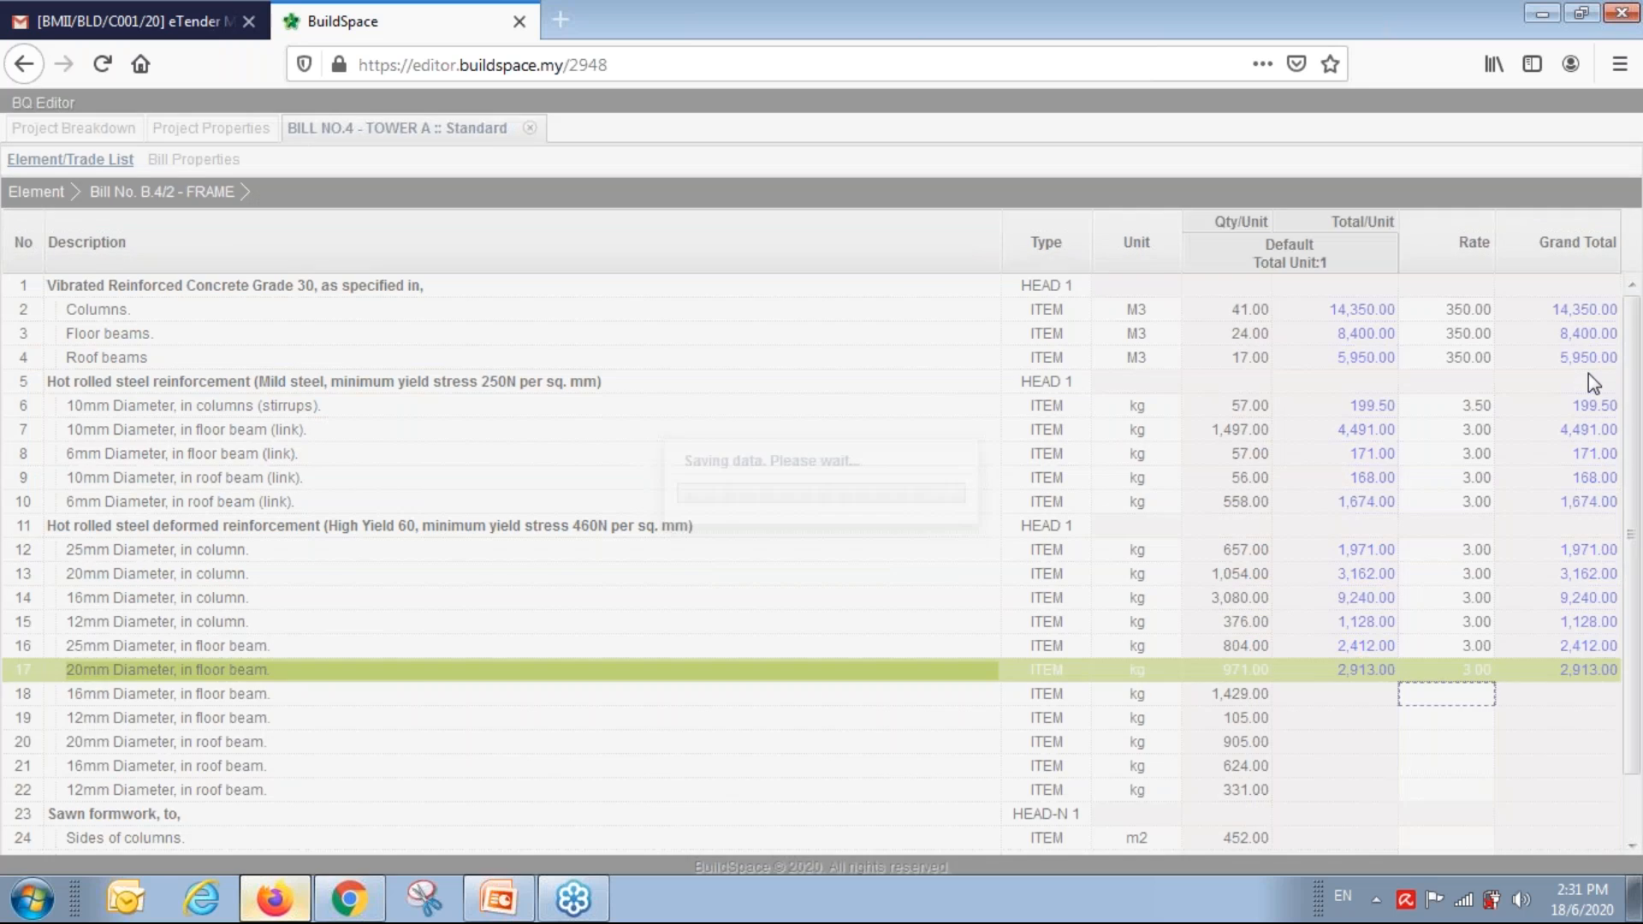
{"action": "type", "text": "3"}
{"action": "key", "text": "Return"}
{"action": "type", "text": "3"}
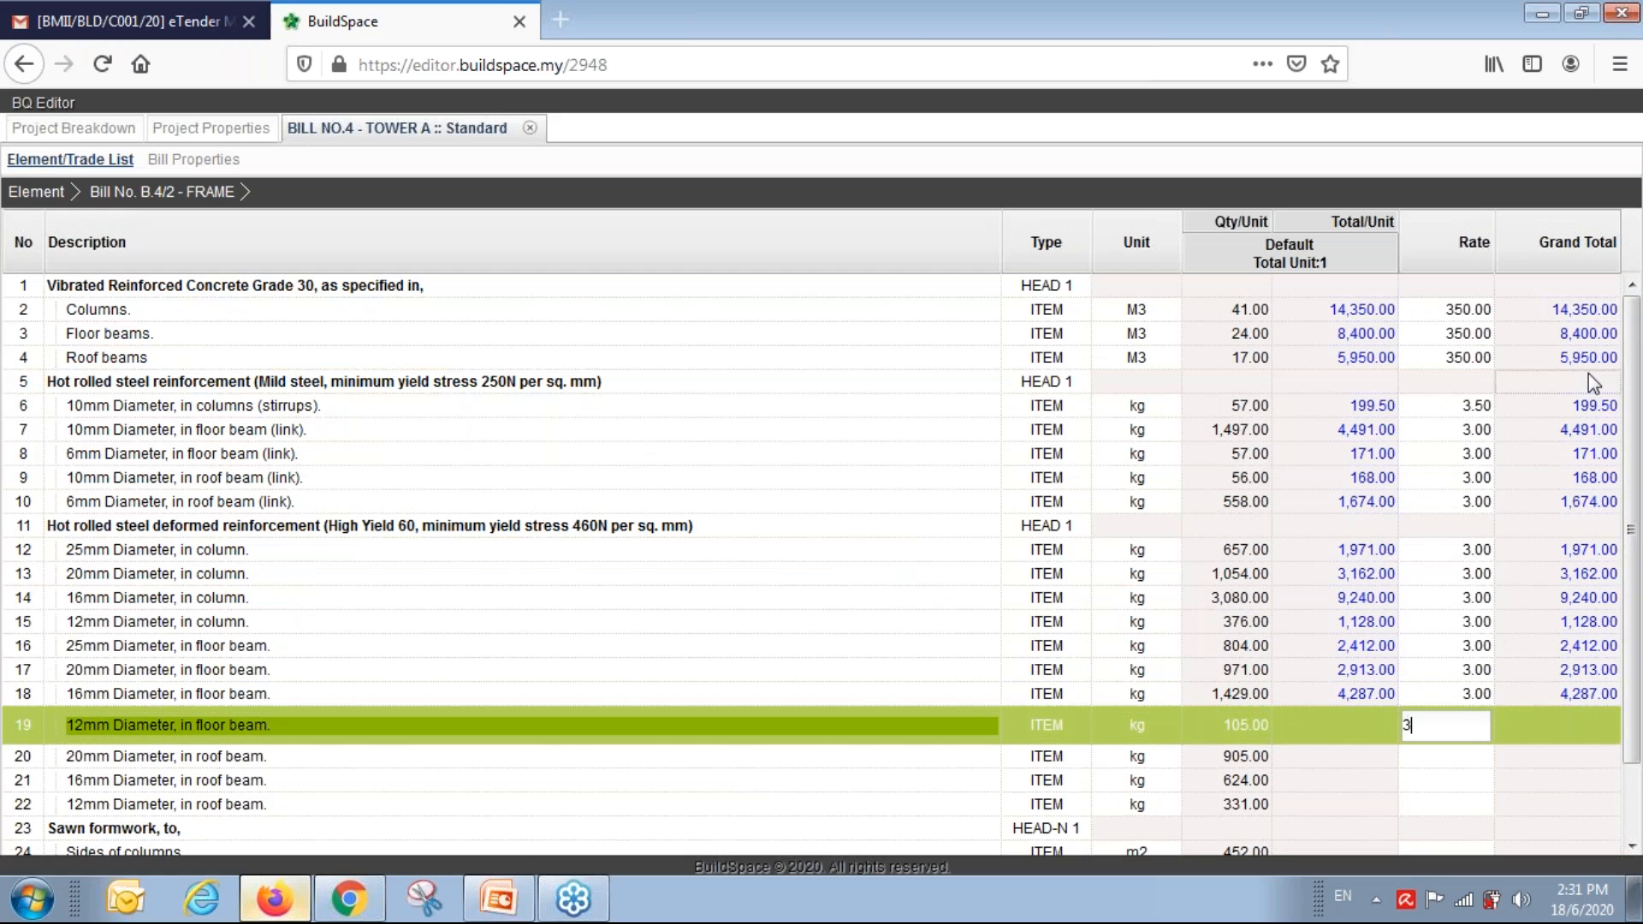
{"action": "key", "text": "Return"}
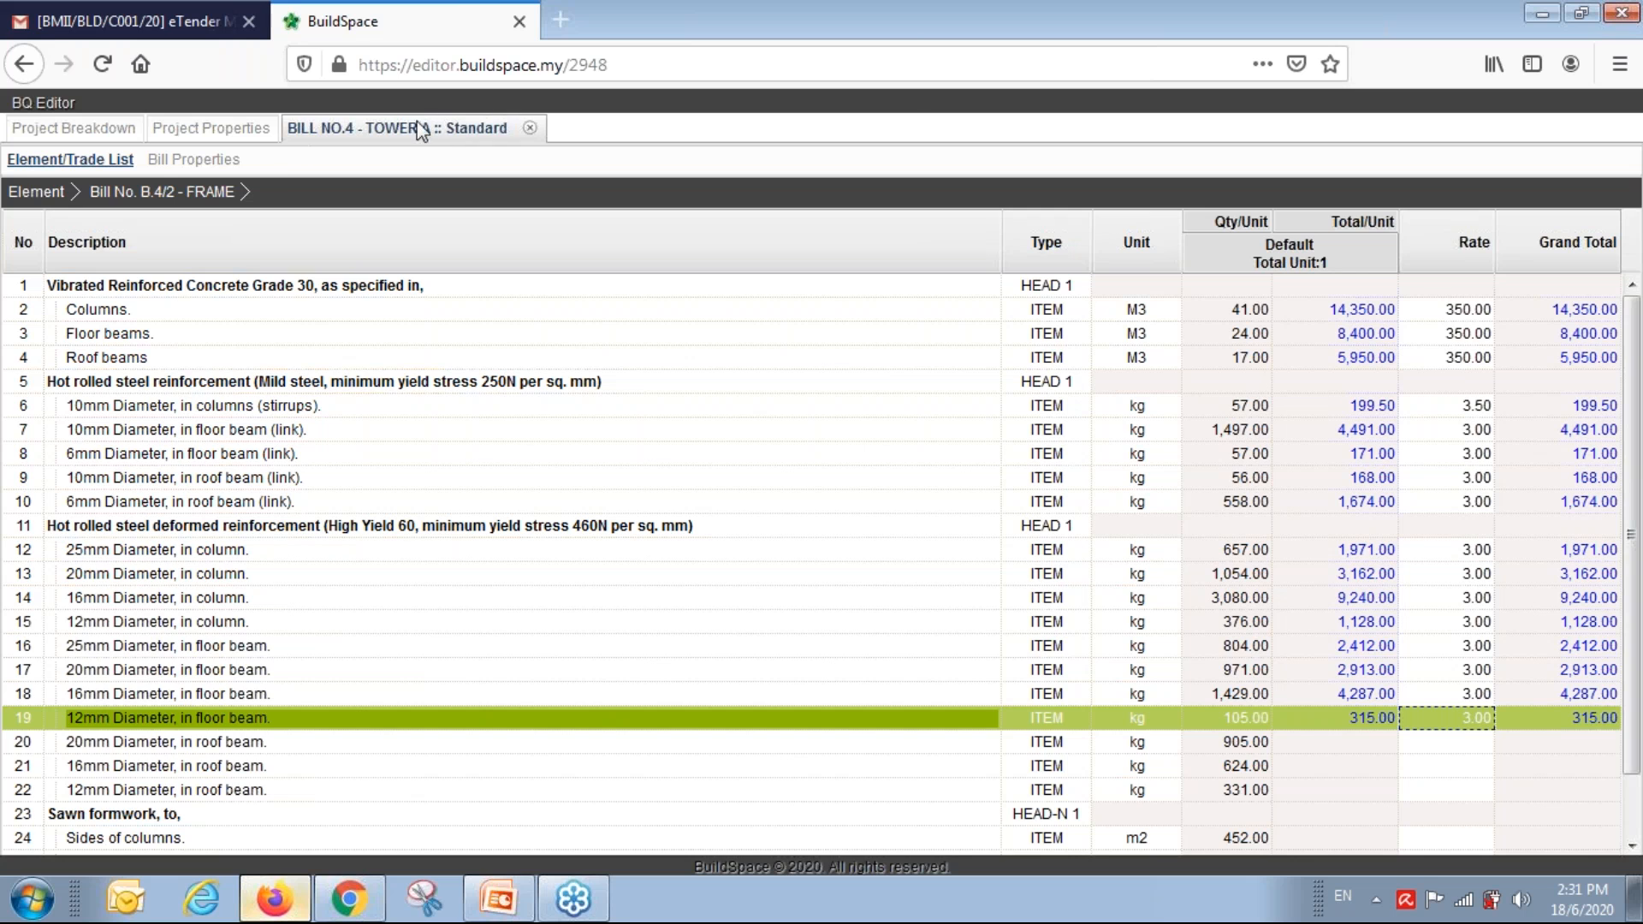
{"action": "left_click", "coordinate": [39, 191]}
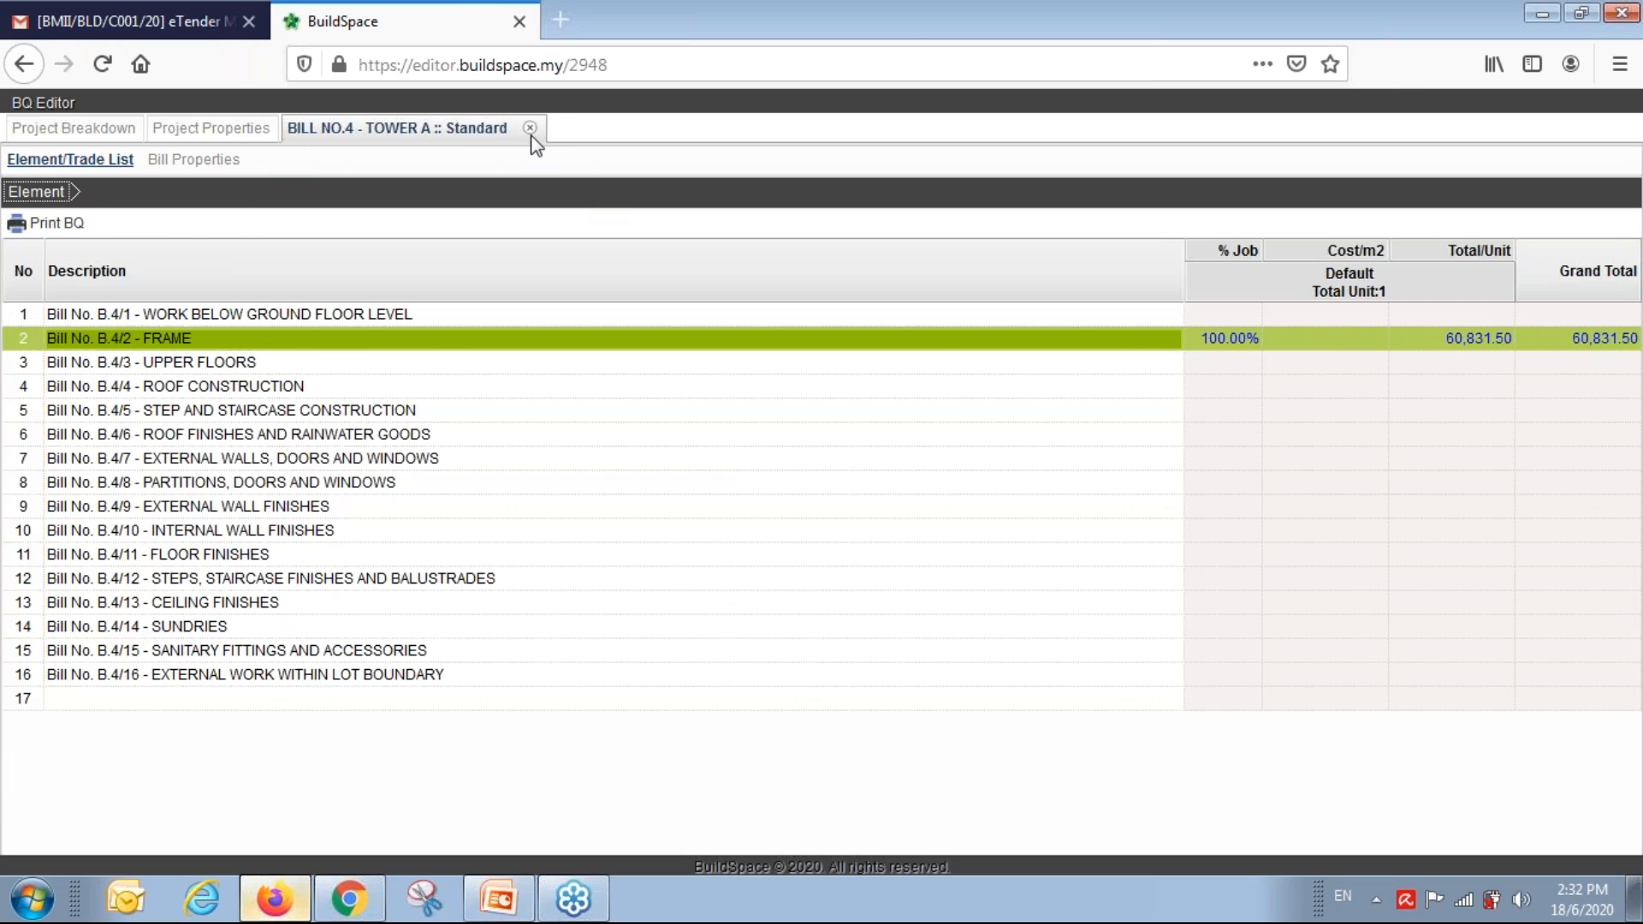
Price 1.1.1 Definitions in the Preliminaries bill at 100,000 and reload the totals.
{"action": "left_click", "coordinate": [530, 128]}
{"action": "double_click", "coordinate": [235, 234]}
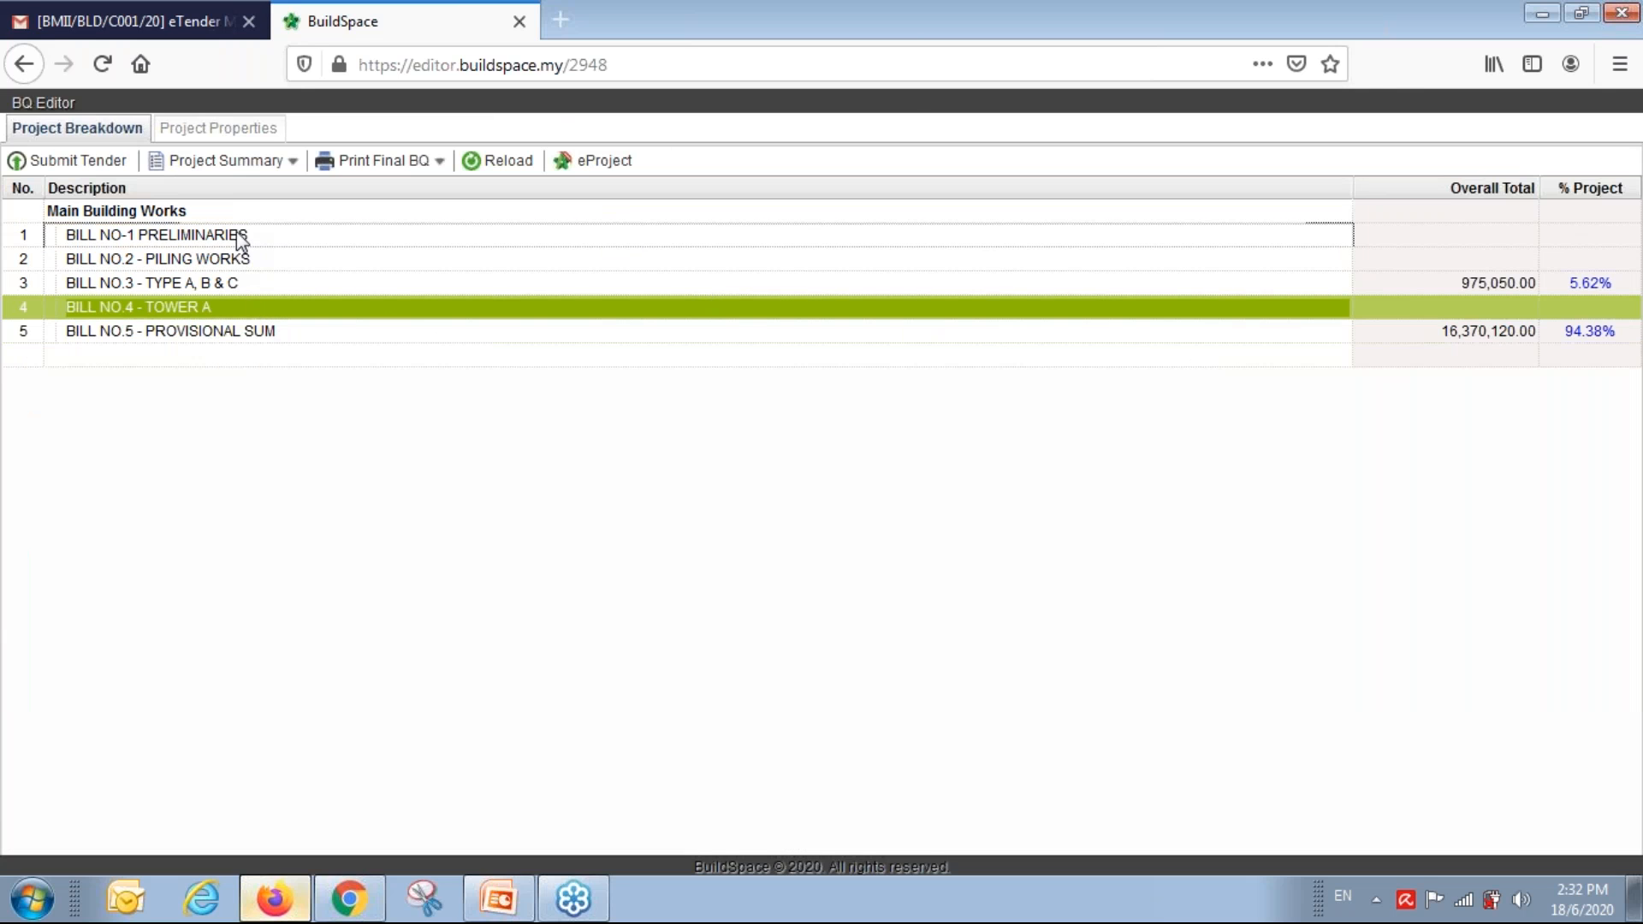
{"action": "double_click", "coordinate": [156, 315]}
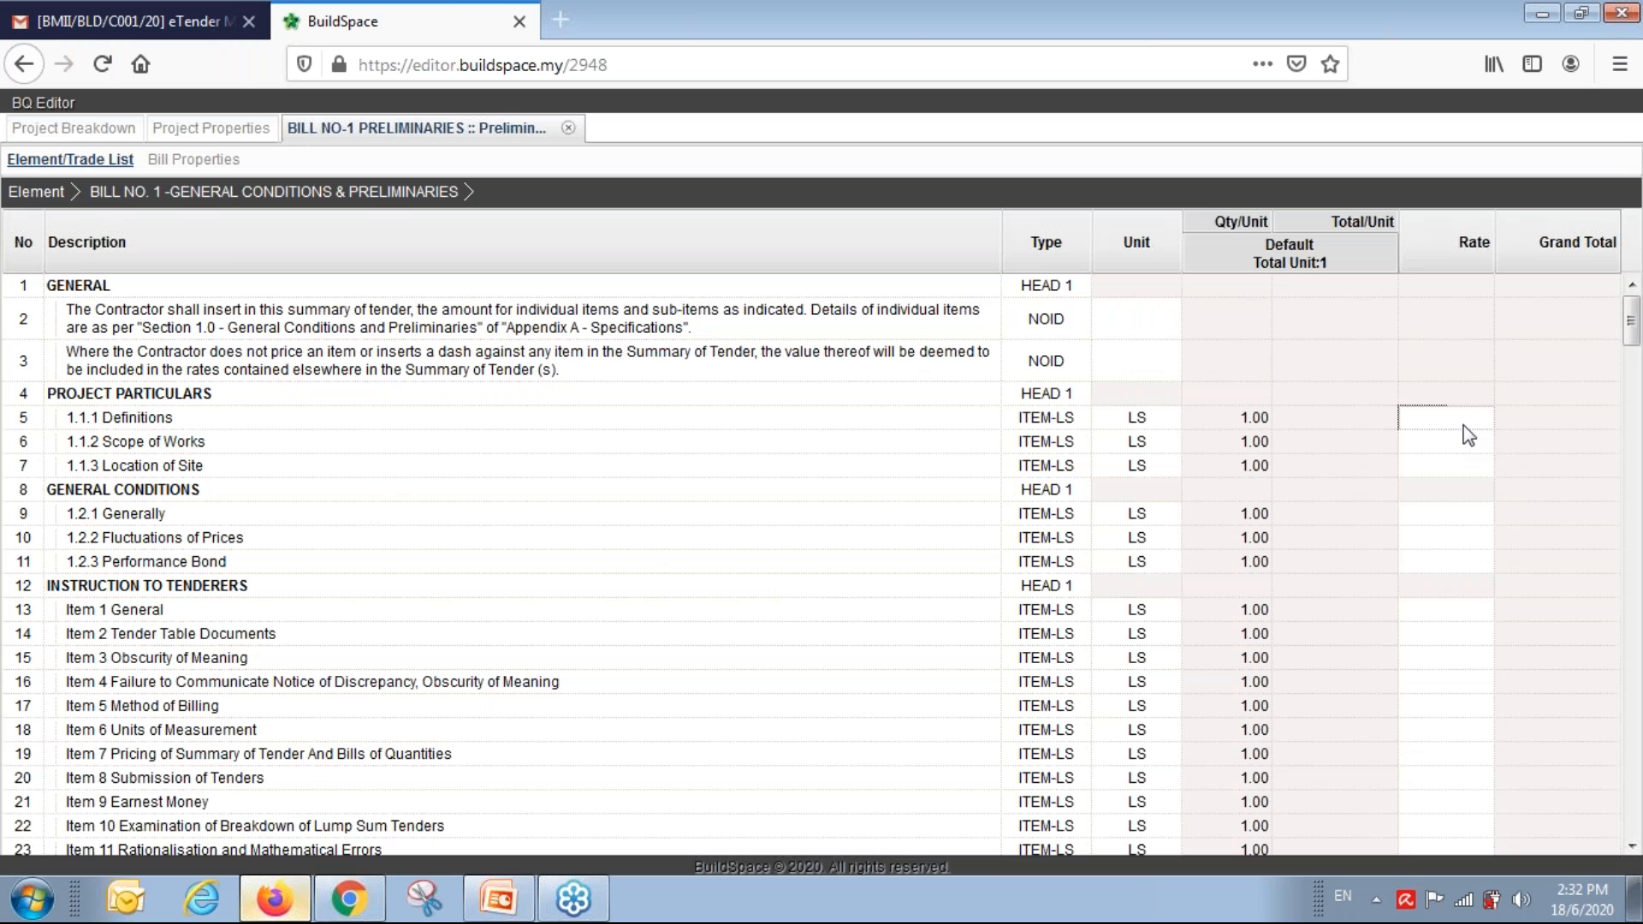
{"action": "left_click", "coordinate": [1465, 425]}
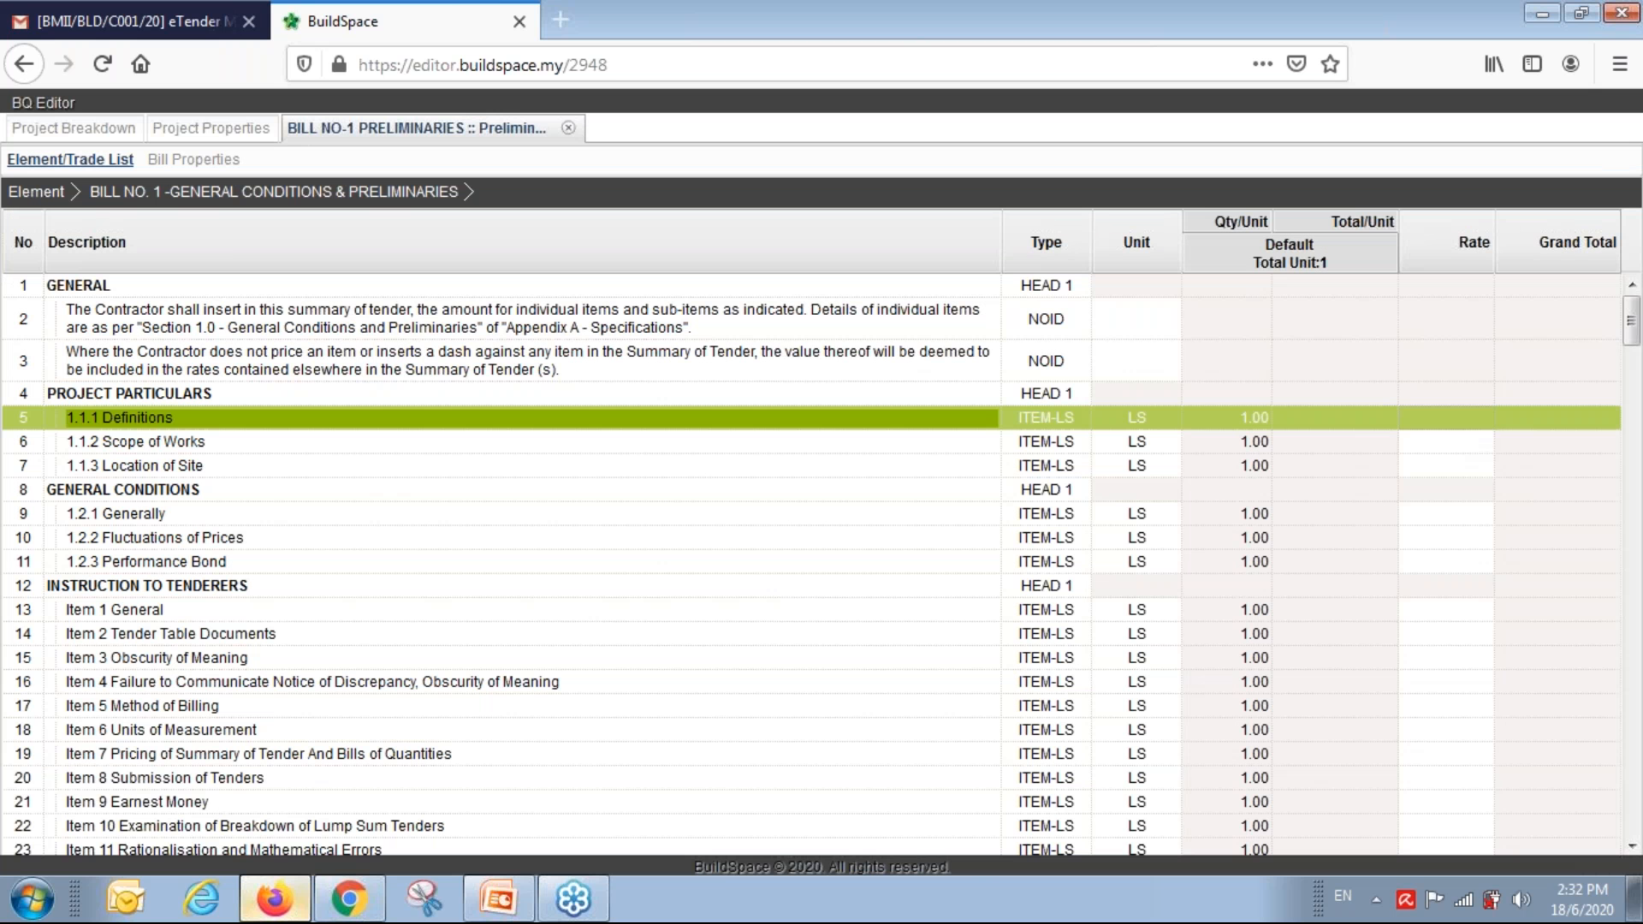
{"action": "type", "text": "10"}
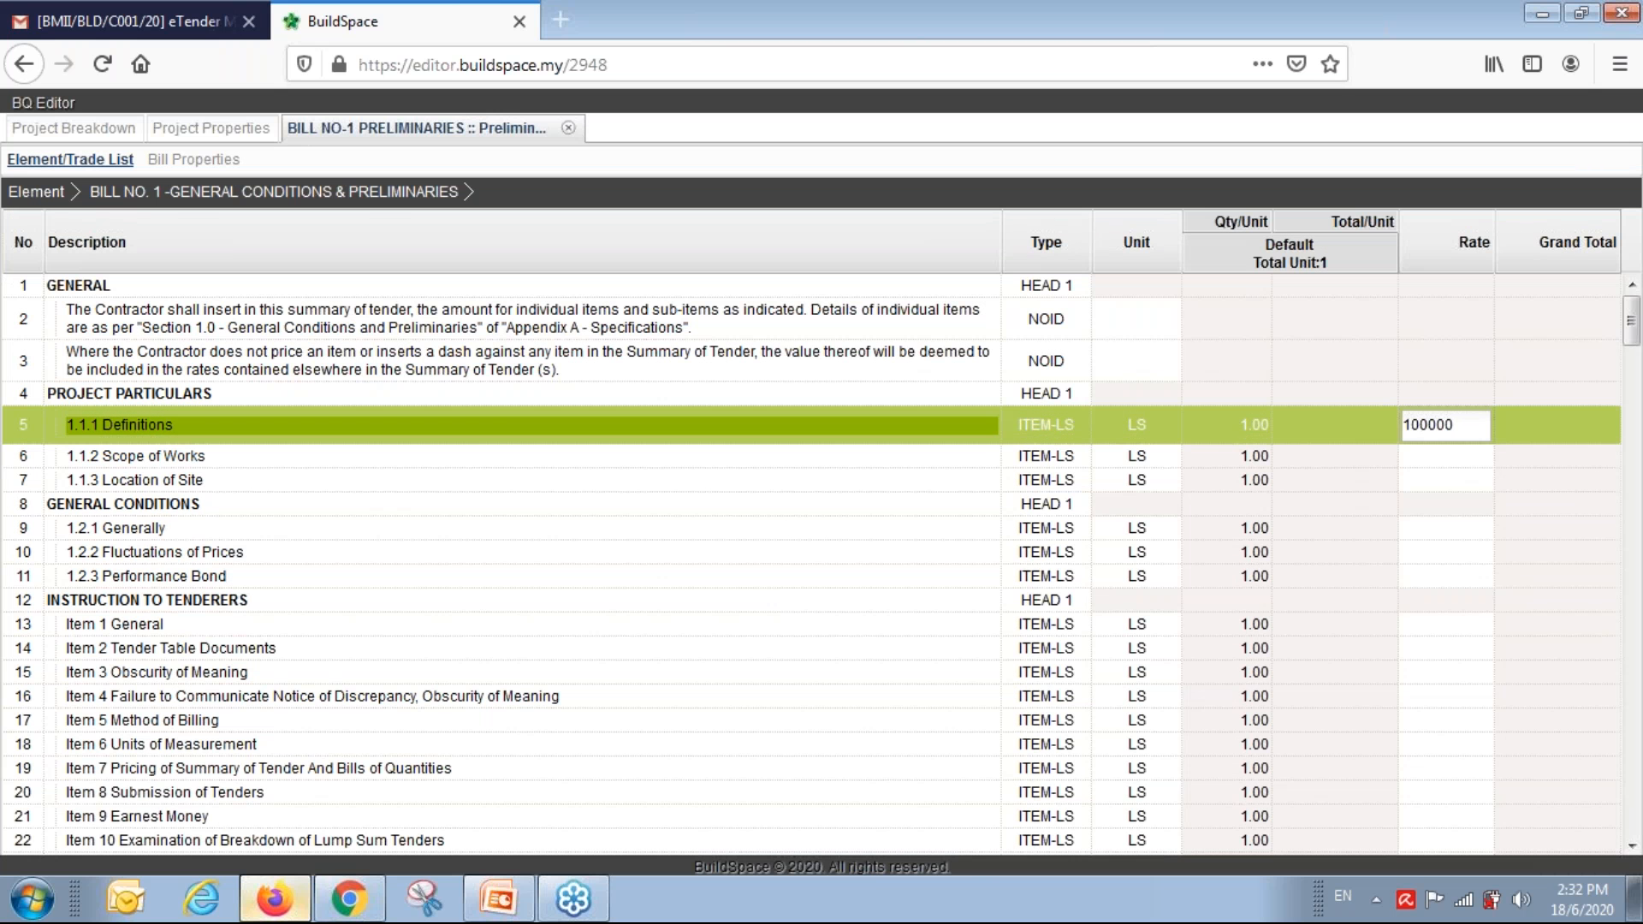
{"action": "type", "text": "0000"}
{"action": "key", "text": "Return"}
{"action": "left_click", "coordinate": [568, 128]}
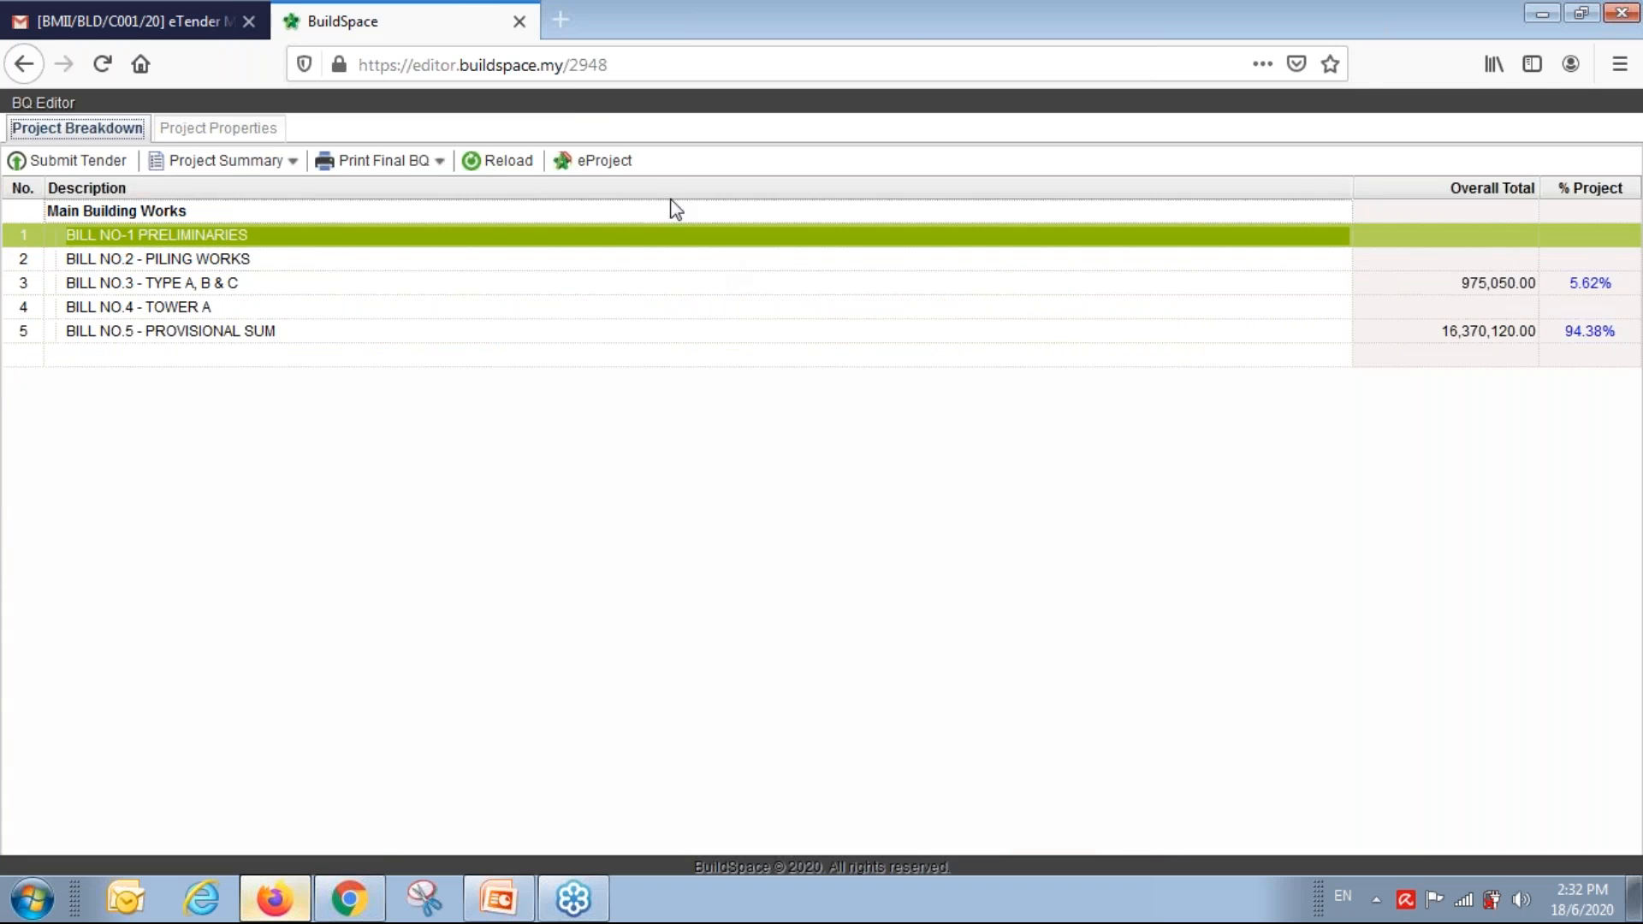
{"action": "left_click", "coordinate": [514, 162]}
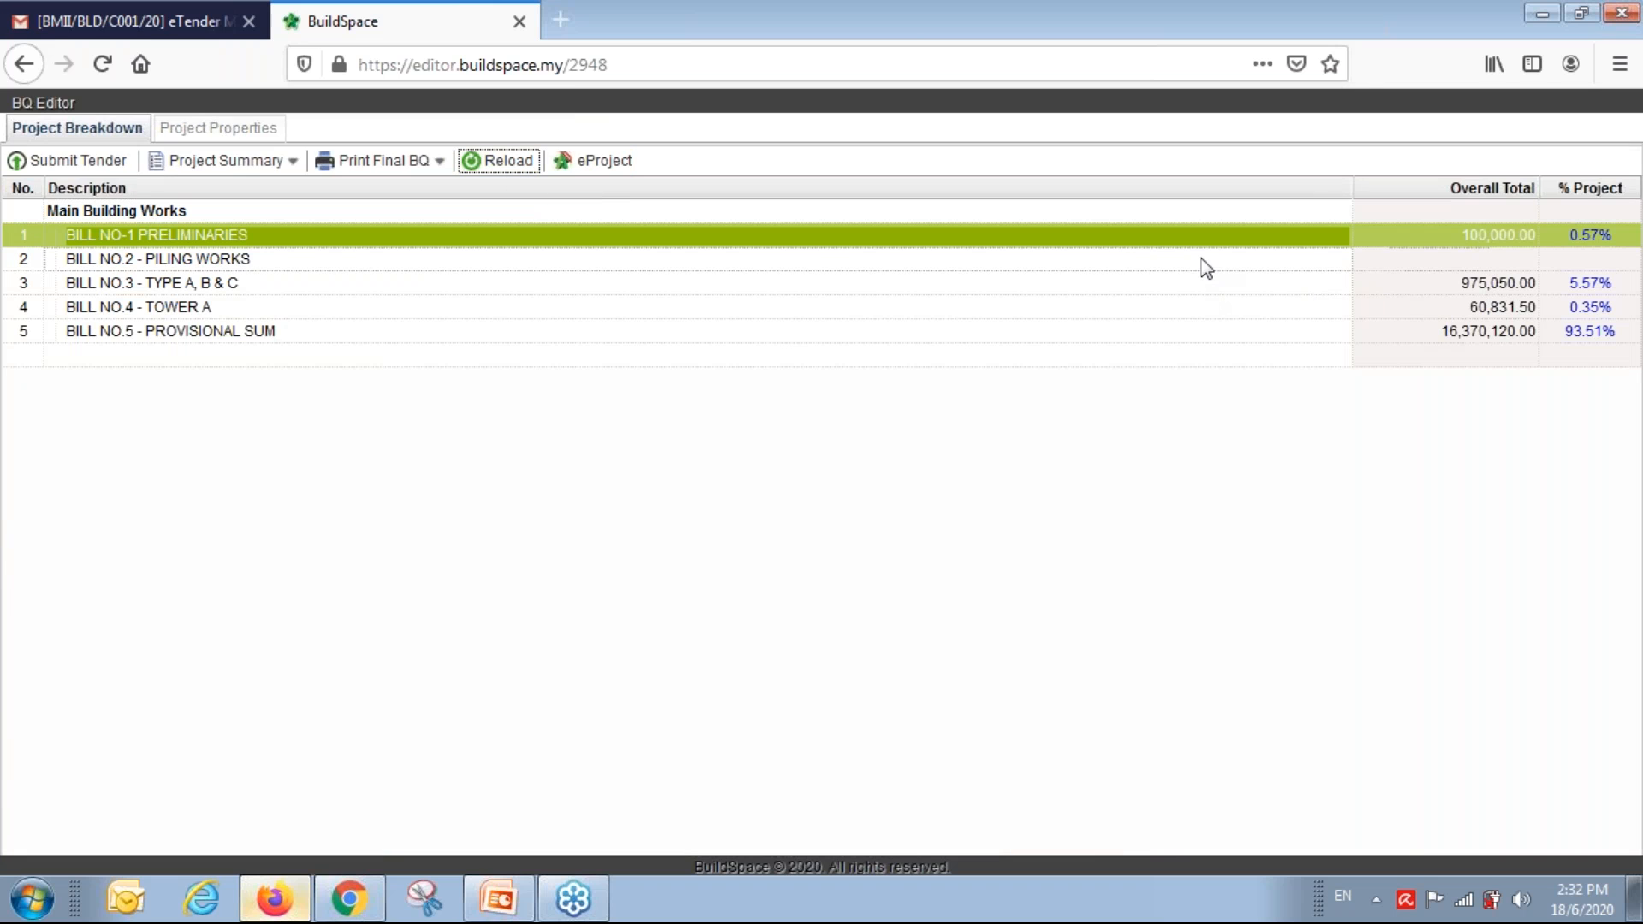
Price the piling plant item in Piling Works' Site Organisation at 20,000 and reload the totals.
{"action": "double_click", "coordinate": [1202, 261]}
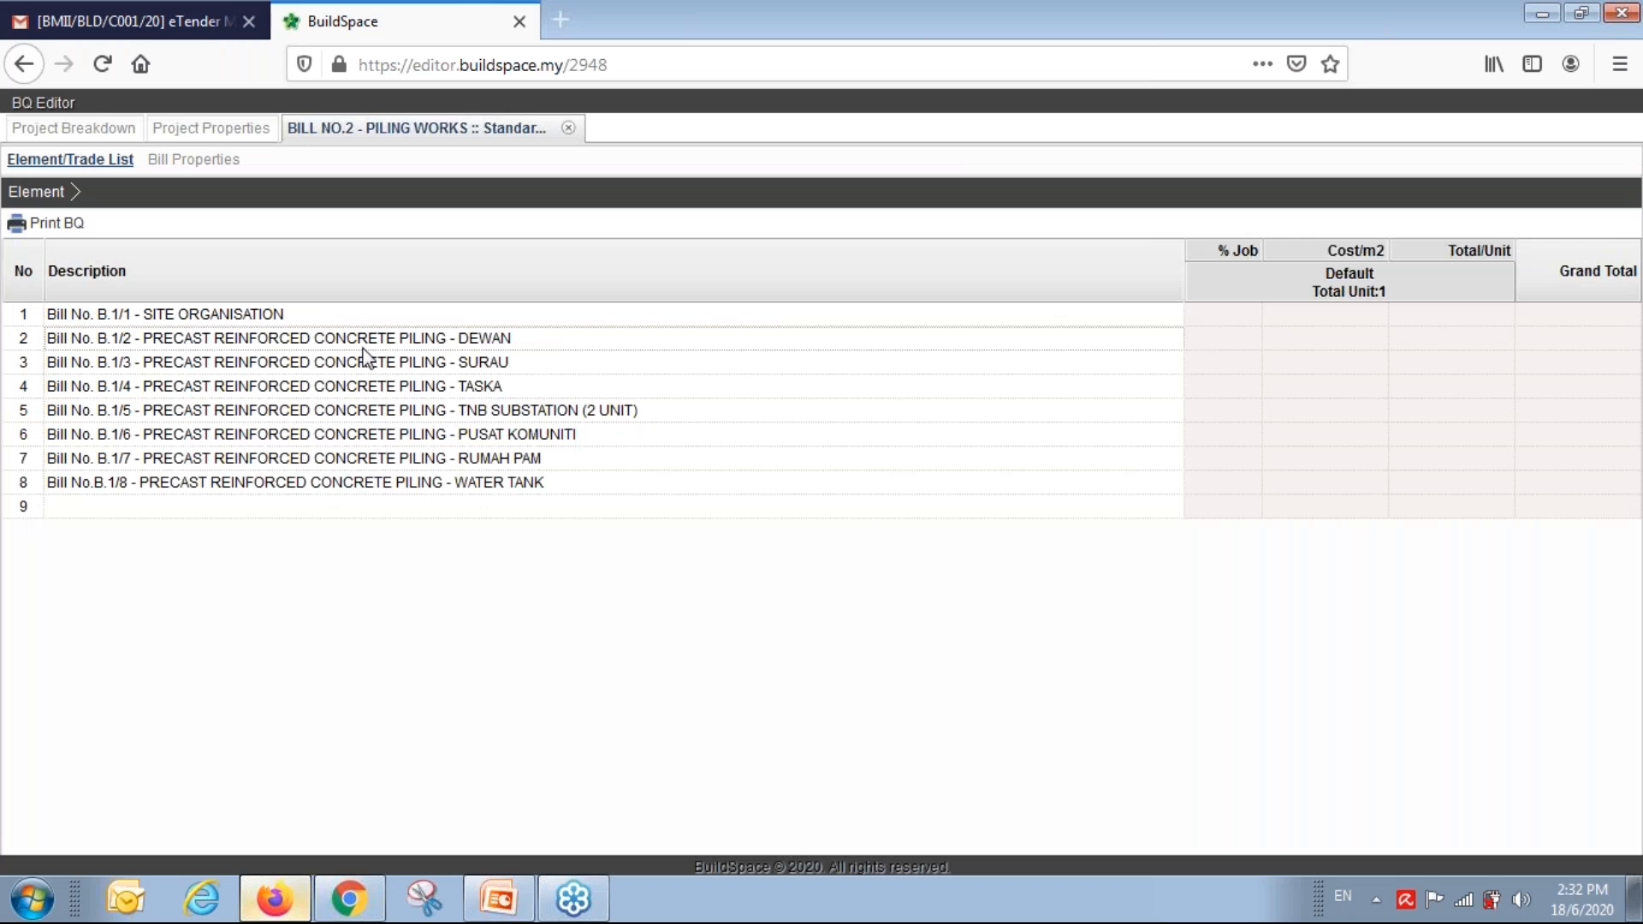
{"action": "double_click", "coordinate": [358, 314]}
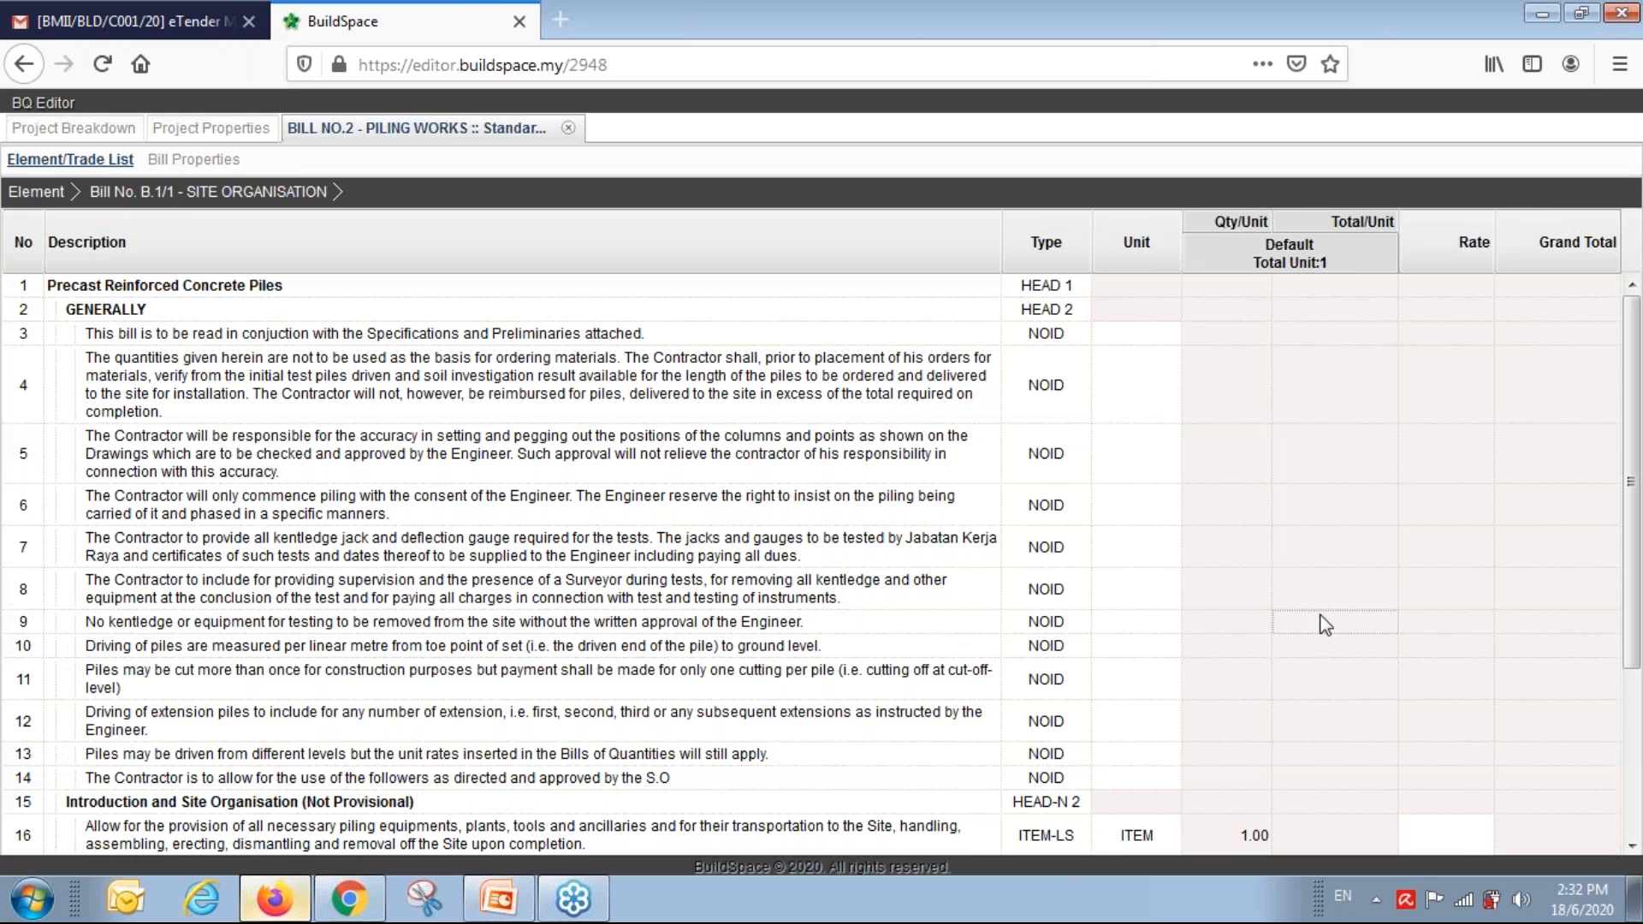
{"action": "scroll", "coordinate": [1323, 618], "scroll_direction": "down", "scroll_amount": 3}
{"action": "double_click", "coordinate": [1473, 641]}
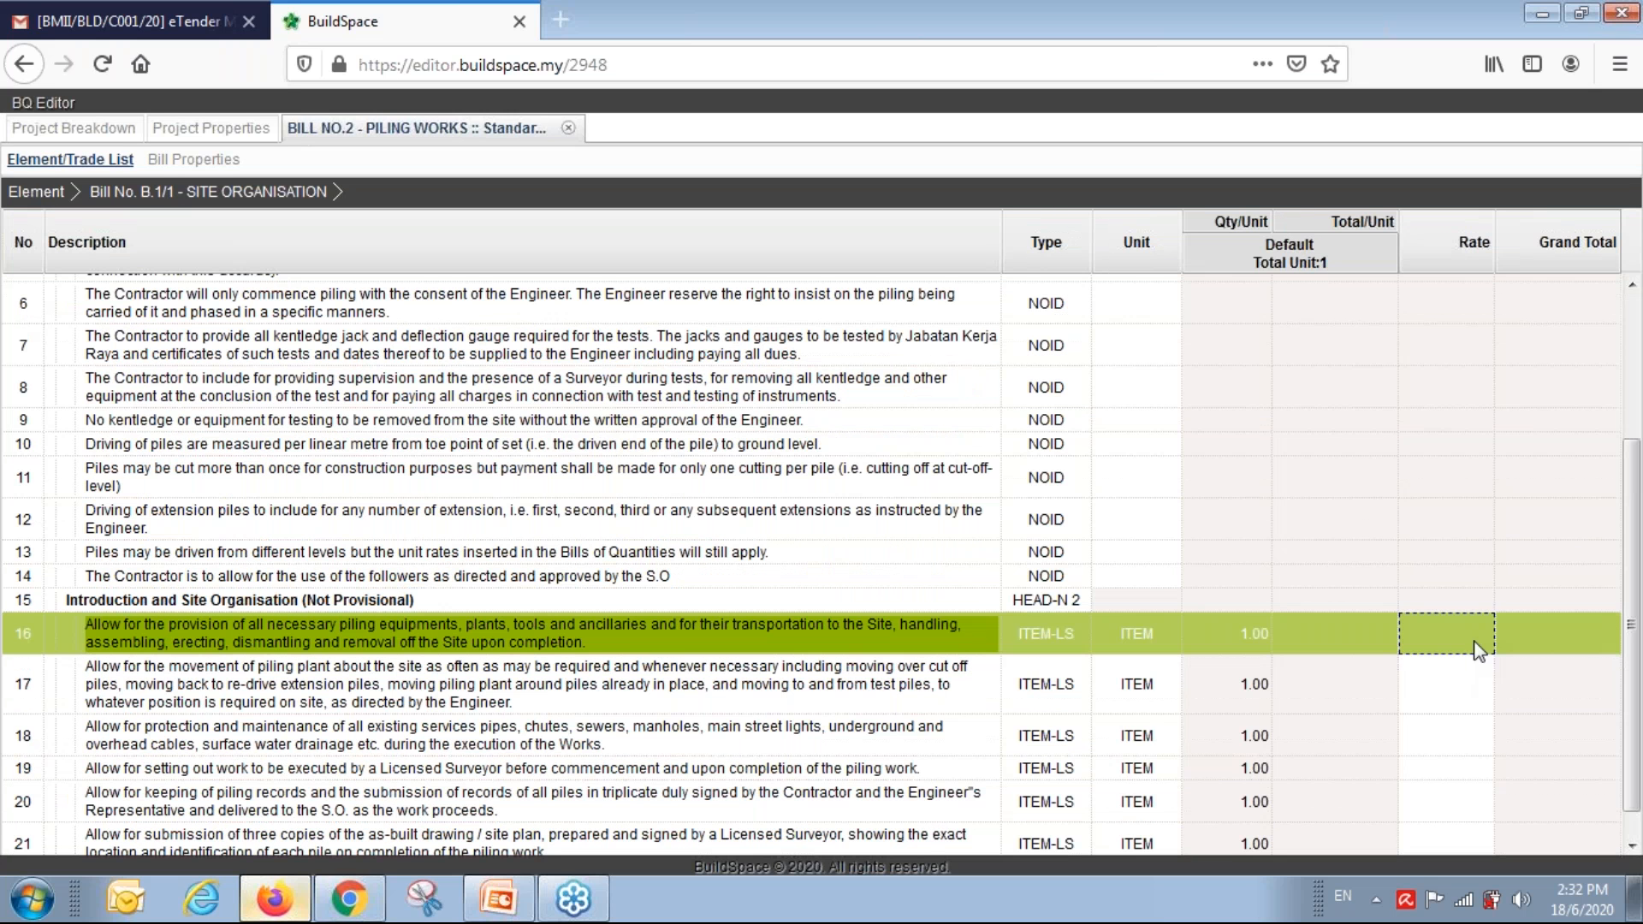
{"action": "type", "text": "20000"}
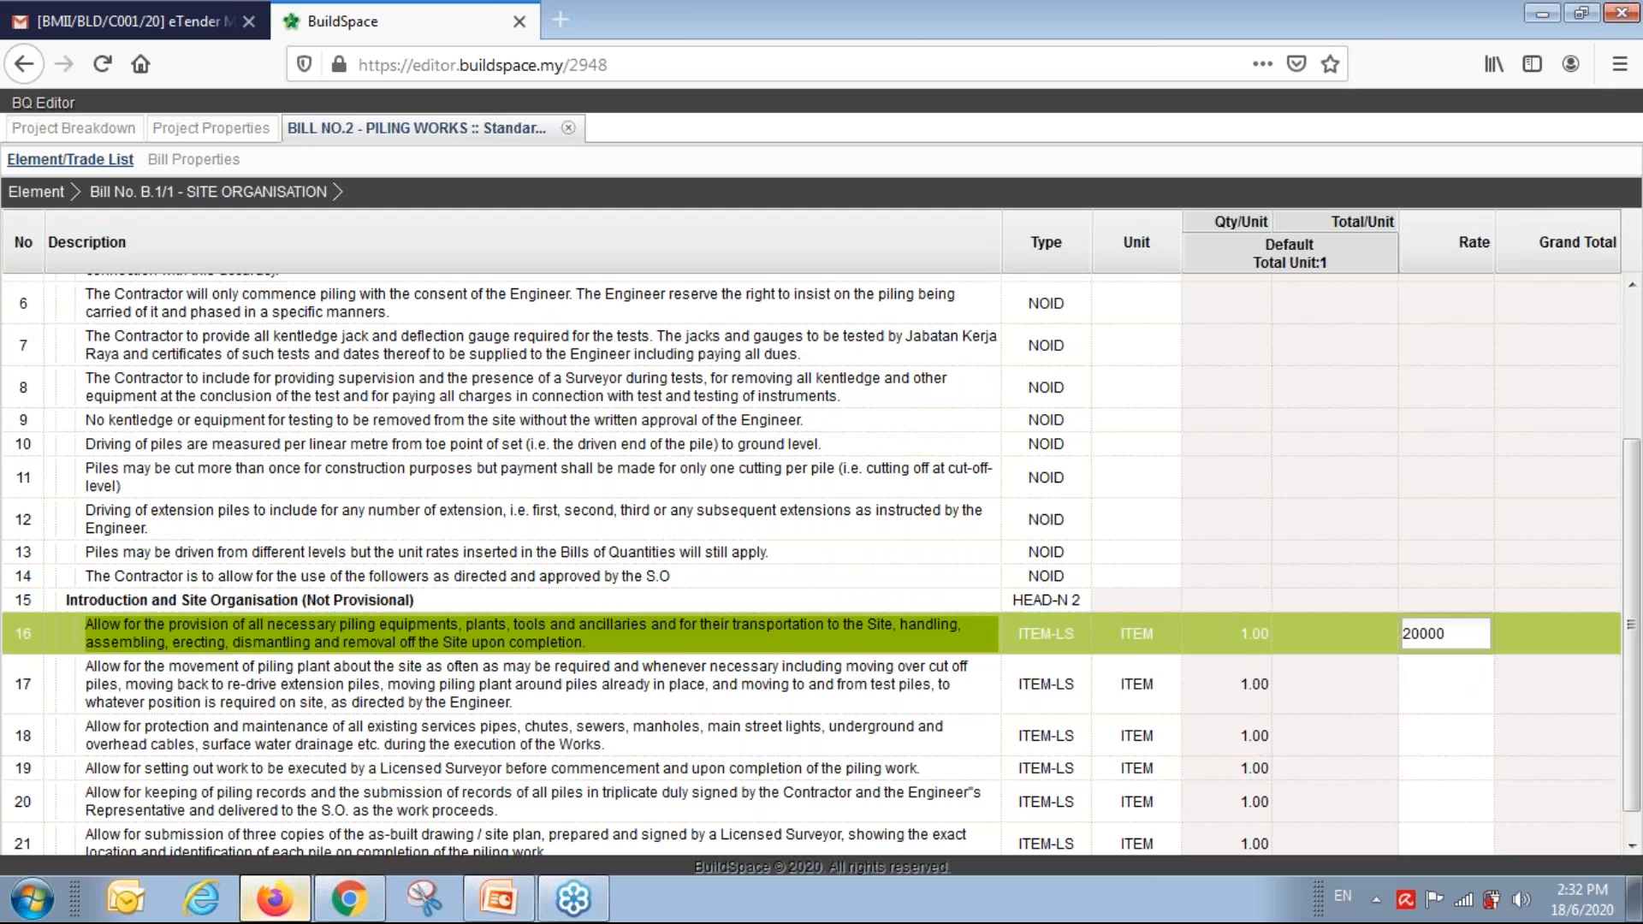
{"action": "key", "text": "Return"}
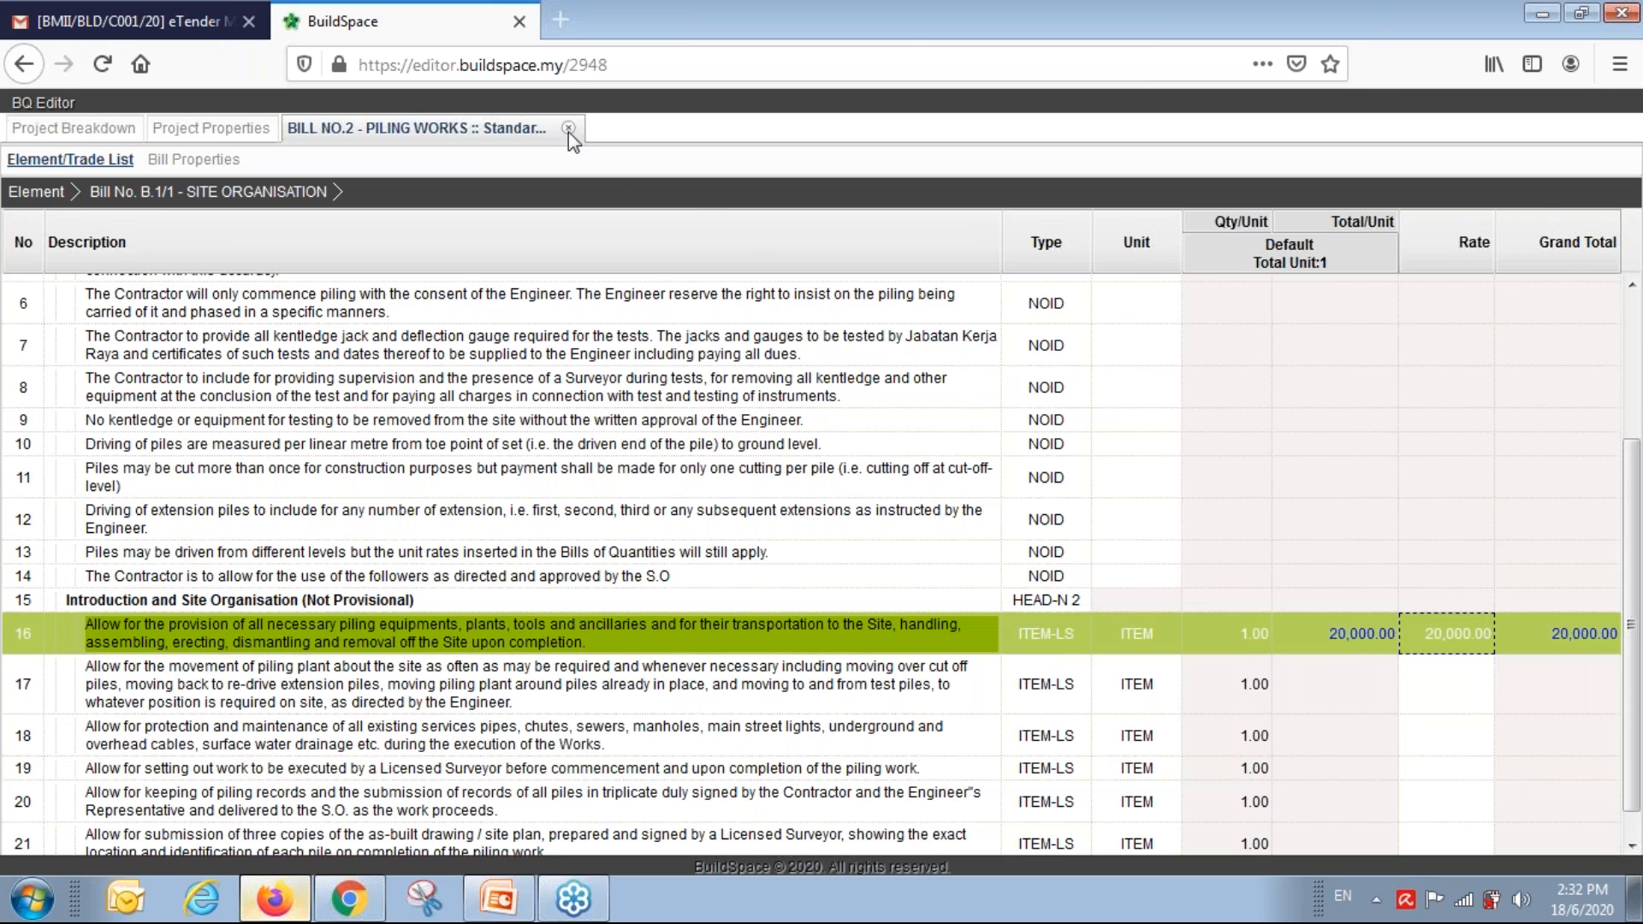
{"action": "left_click", "coordinate": [568, 128]}
{"action": "left_click", "coordinate": [483, 170]}
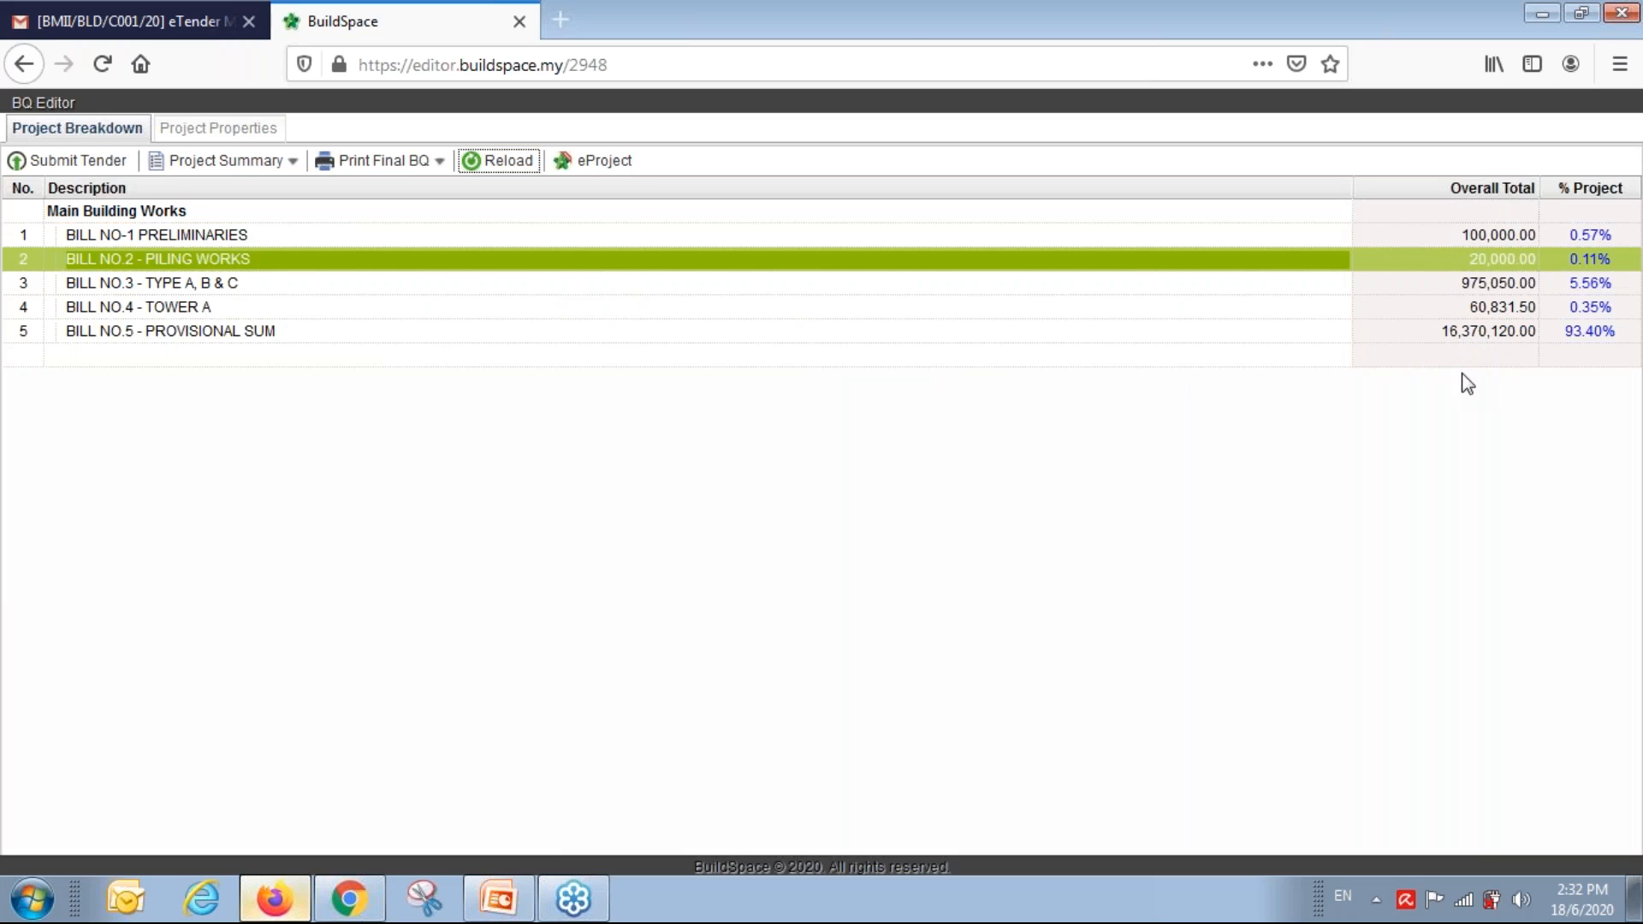
{"action": "left_click", "coordinate": [261, 168]}
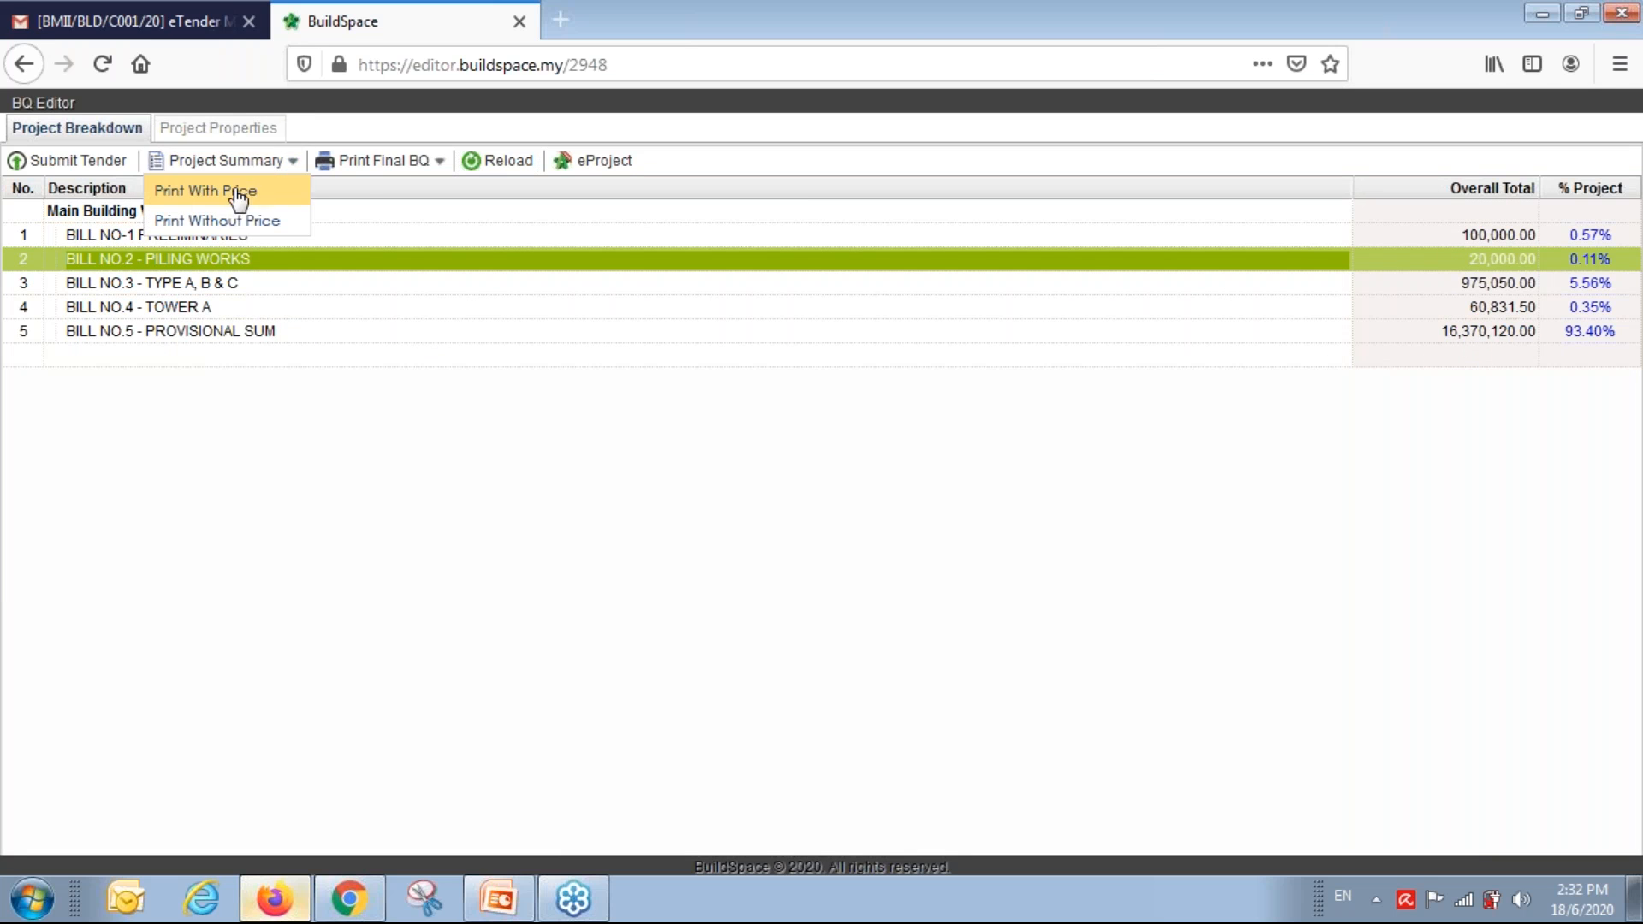
{"action": "left_click", "coordinate": [255, 190]}
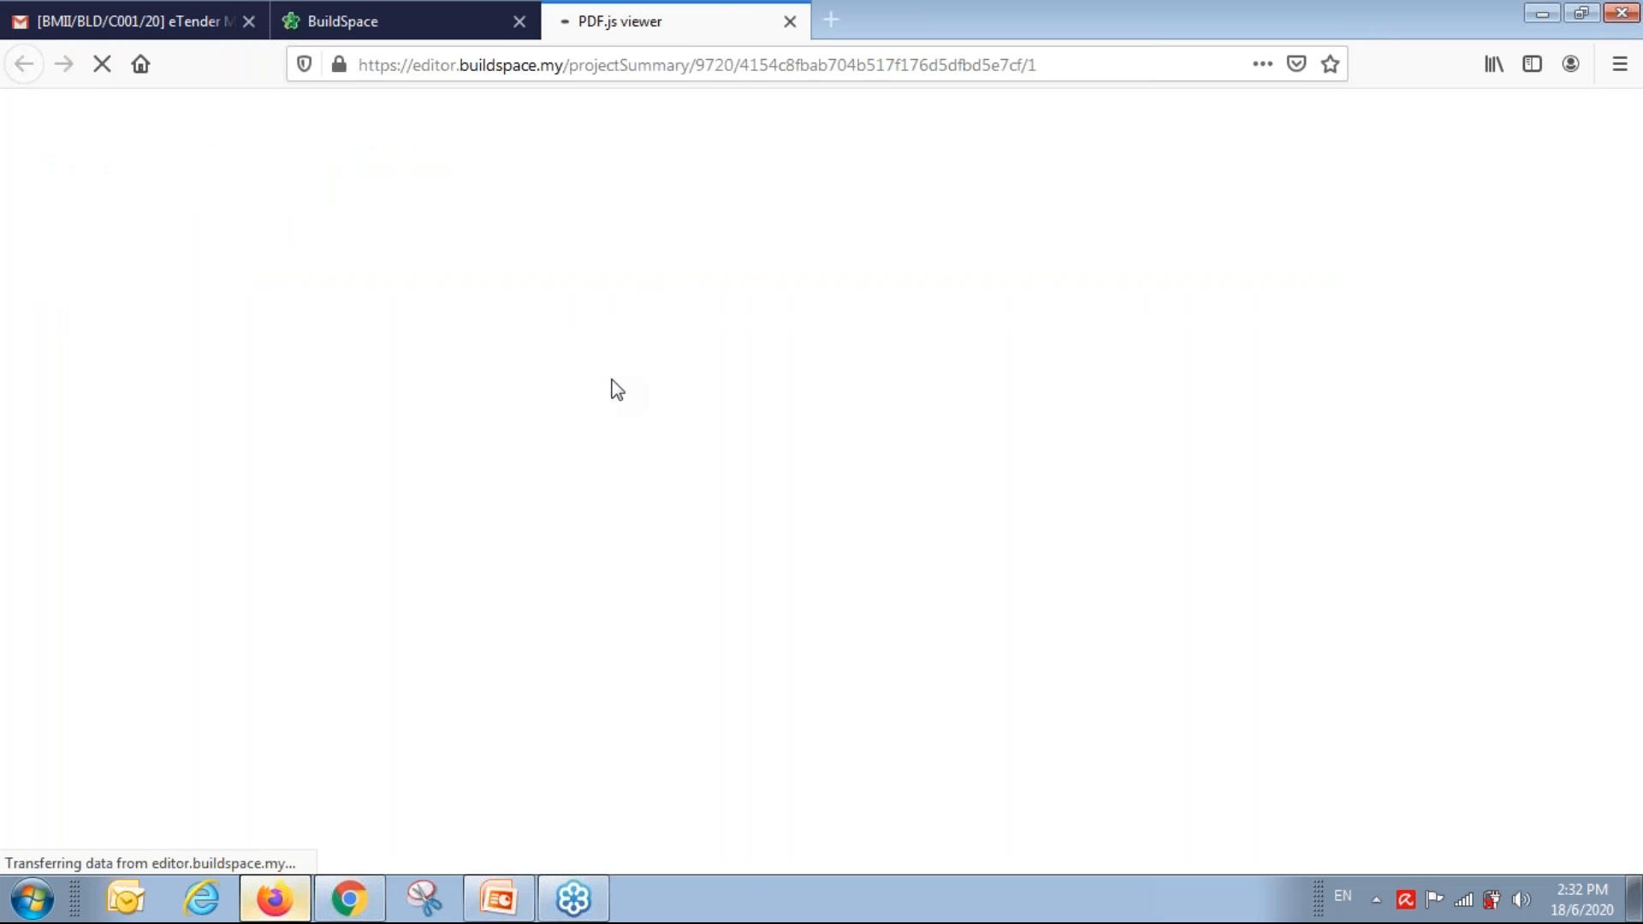
{"action": "scroll", "coordinate": [608, 362], "scroll_direction": "down", "scroll_amount": 1}
{"action": "scroll", "coordinate": [608, 363], "scroll_direction": "down", "scroll_amount": 10}
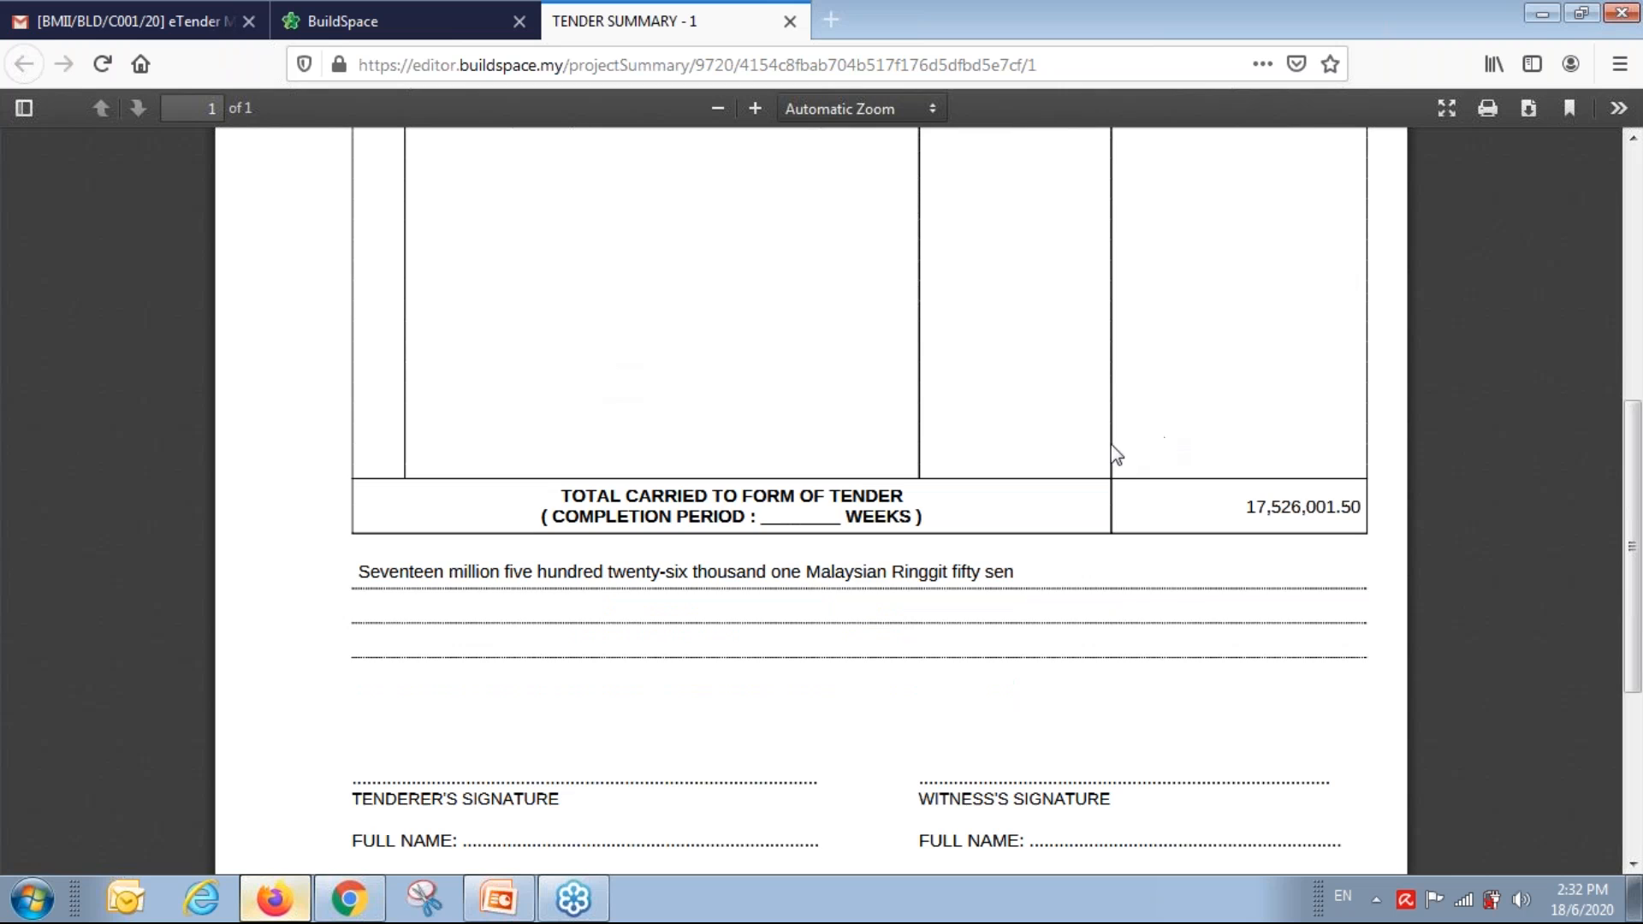
{"action": "left_click", "coordinate": [790, 21]}
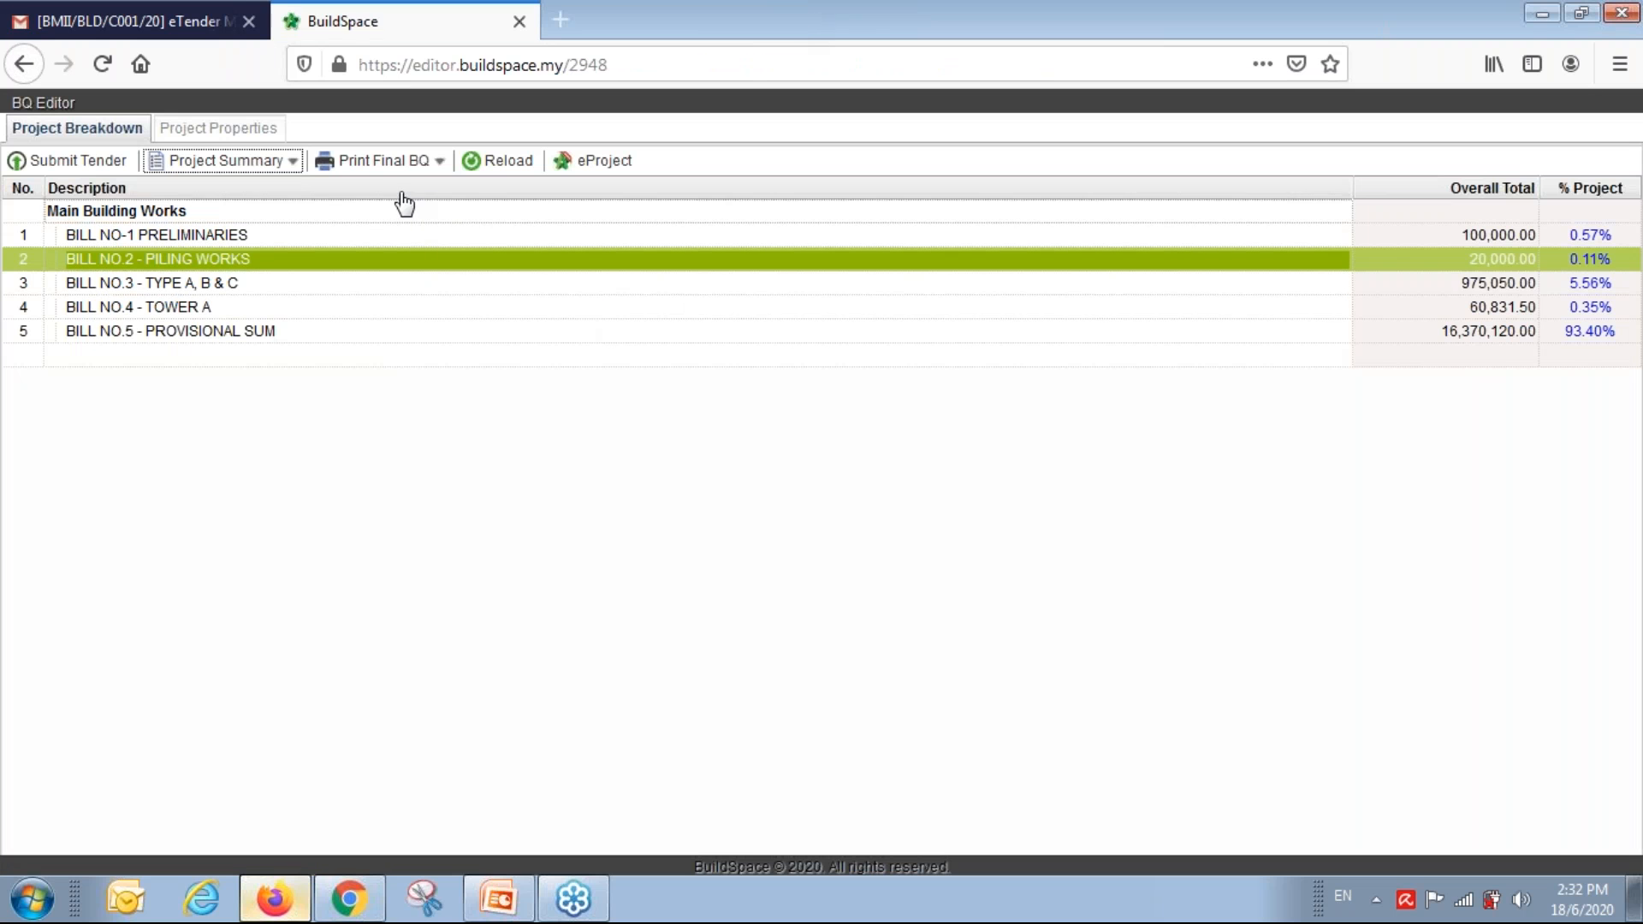
{"action": "left_click", "coordinate": [405, 166]}
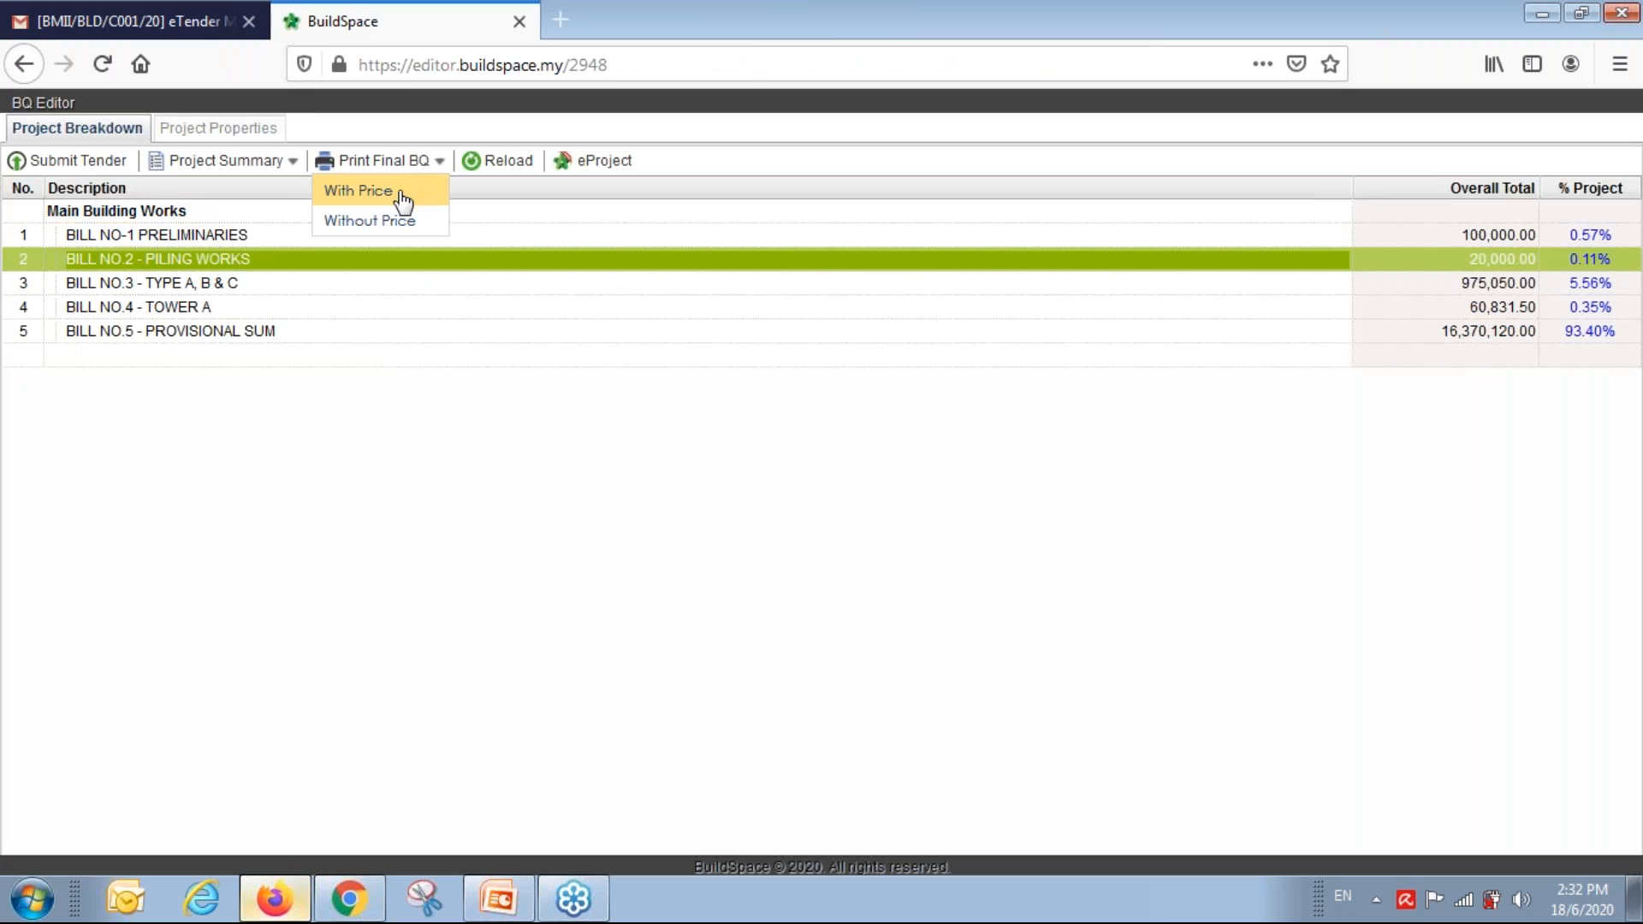
{"action": "left_click", "coordinate": [379, 197]}
{"action": "left_click", "coordinate": [534, 425]}
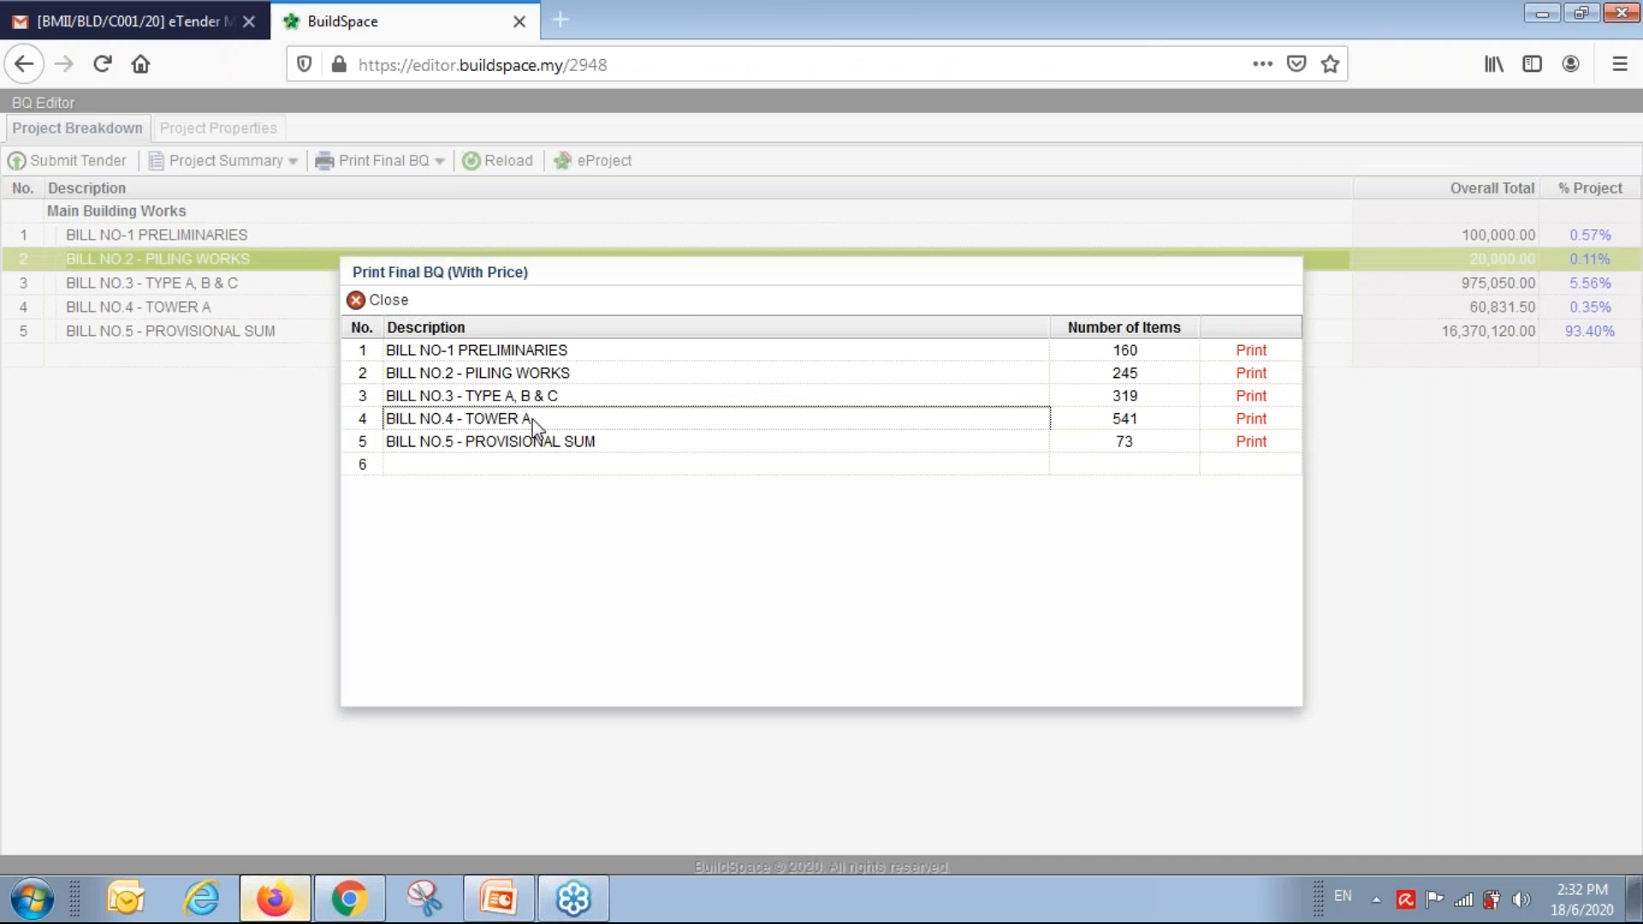
{"action": "left_click", "coordinate": [1251, 420]}
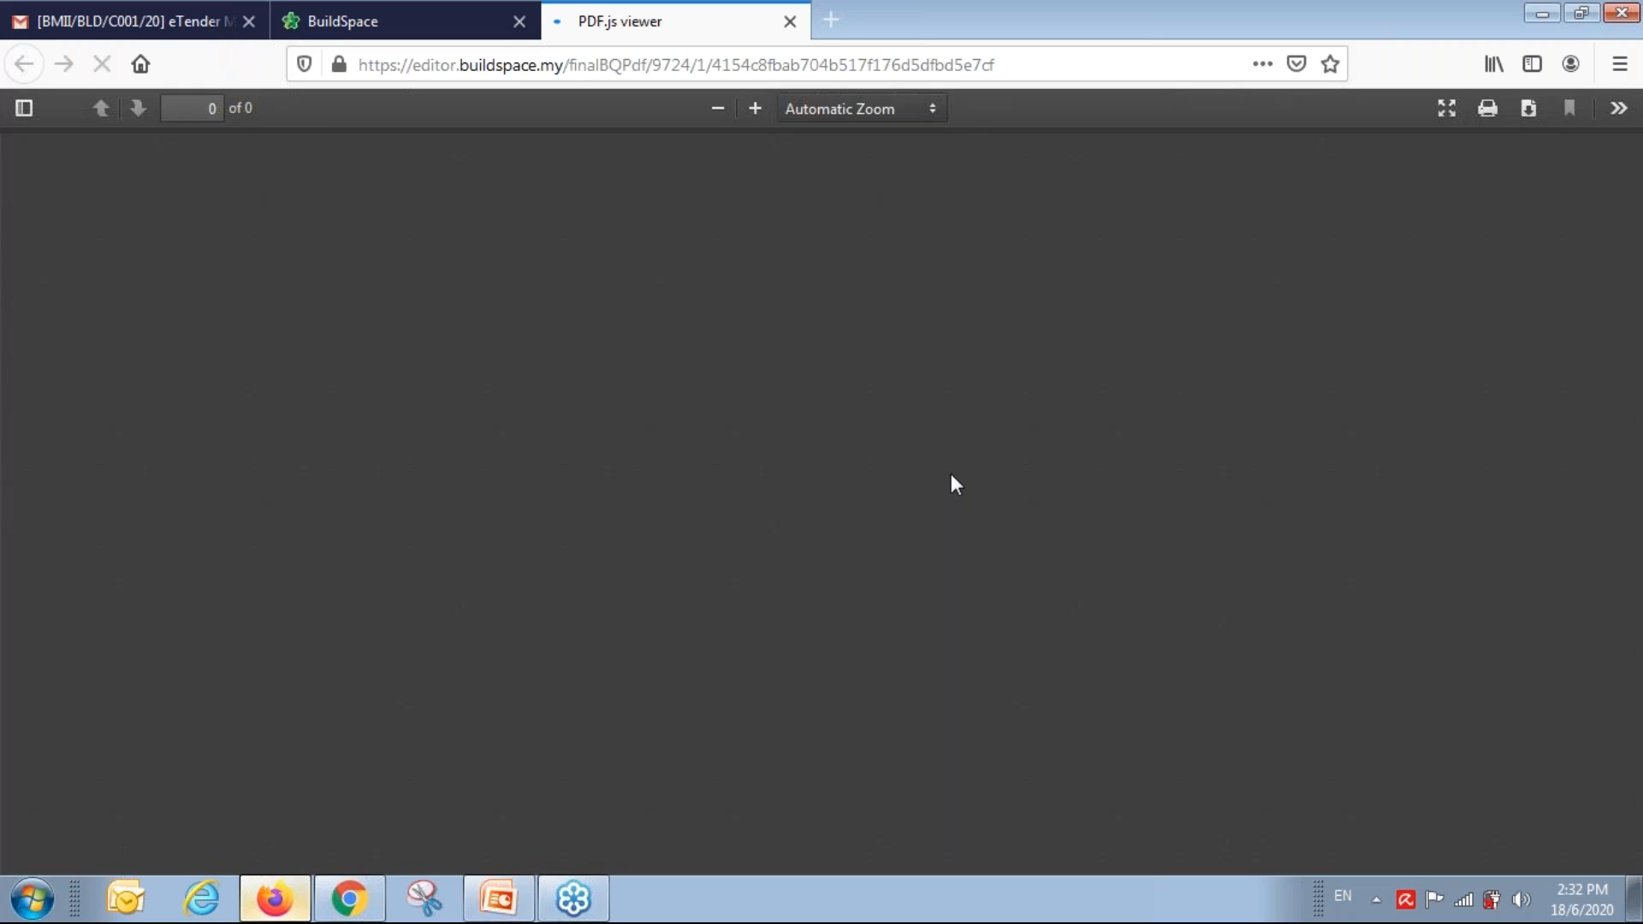
{"action": "scroll", "coordinate": [968, 473], "scroll_direction": "down", "scroll_amount": 15}
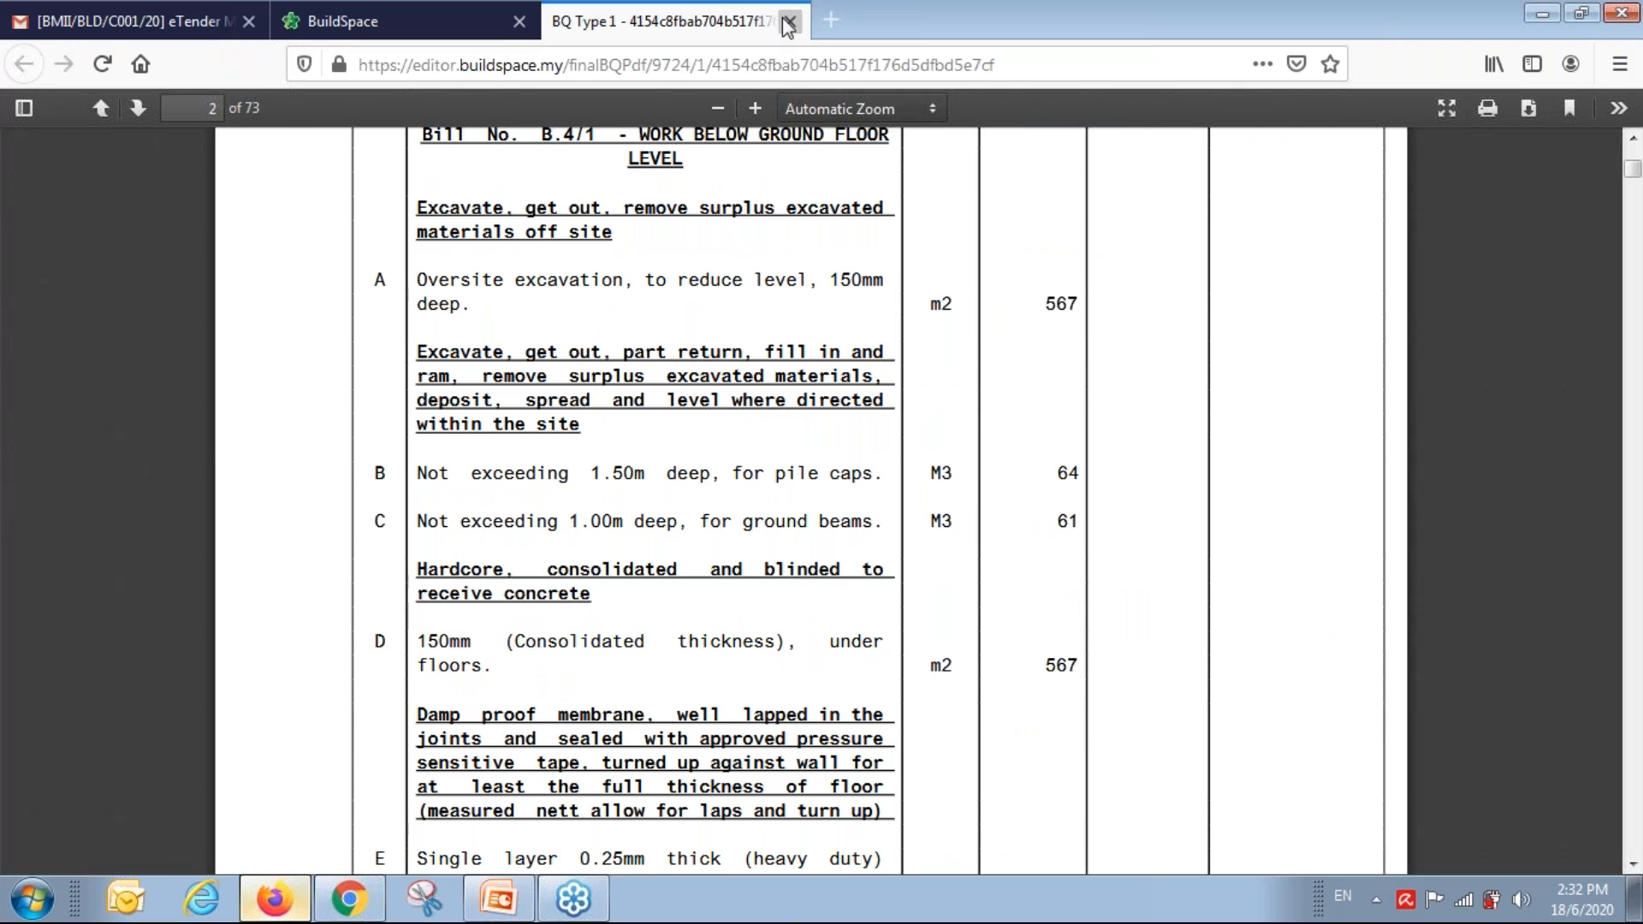
{"action": "left_click", "coordinate": [789, 27]}
{"action": "left_click", "coordinate": [376, 304]}
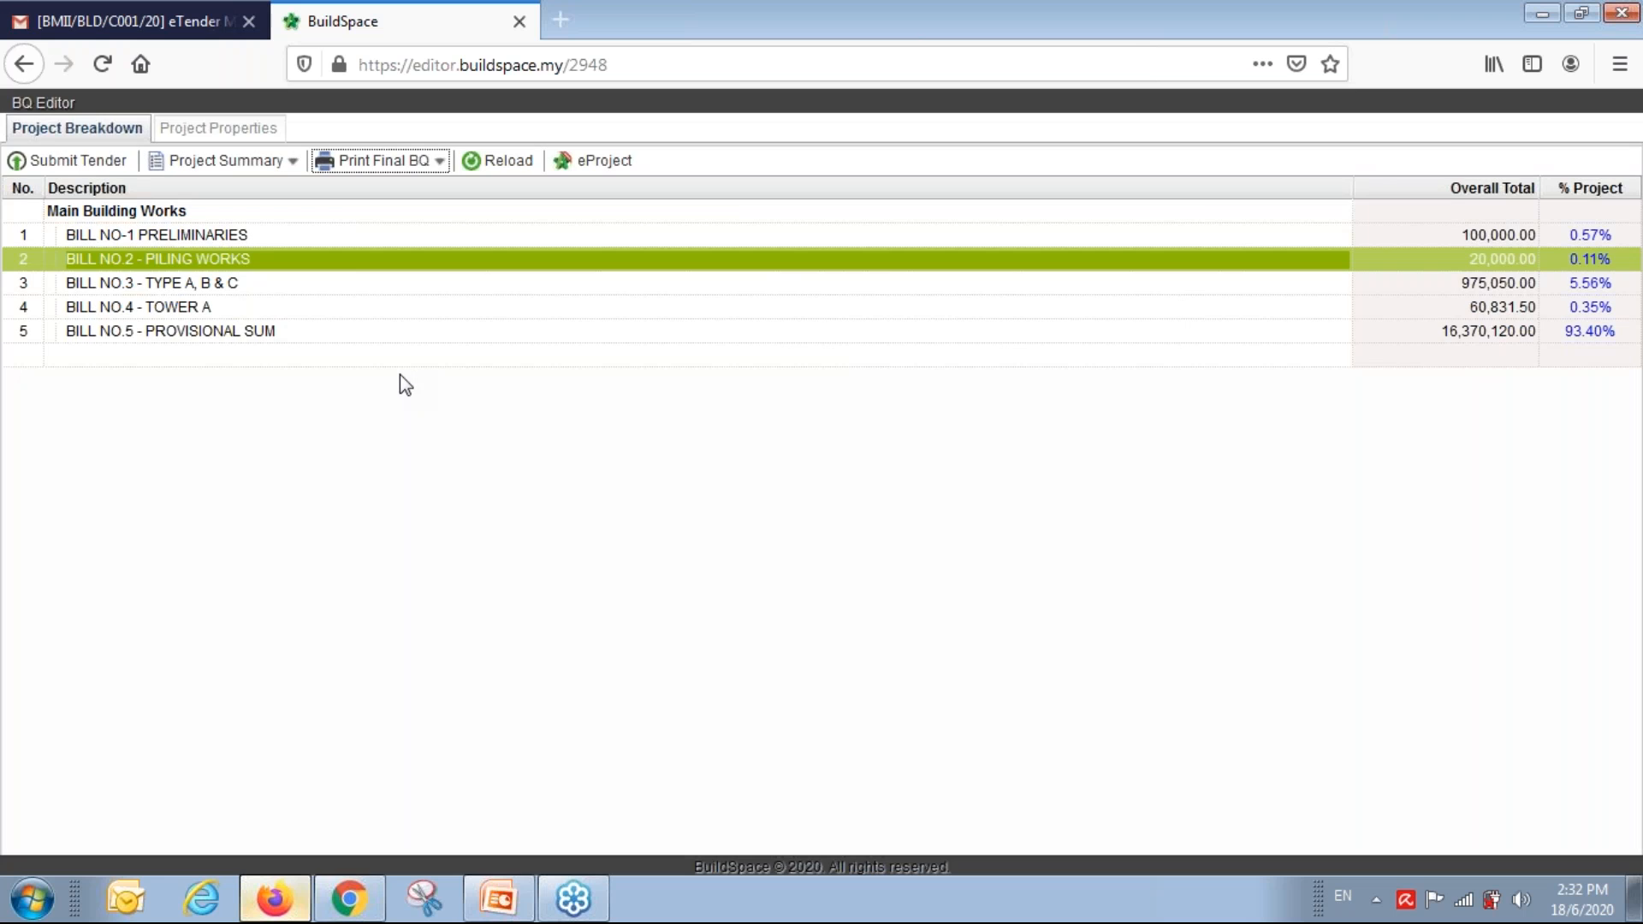
Submit the tender and acknowledge the submission-successful message.
{"action": "left_click", "coordinate": [75, 163]}
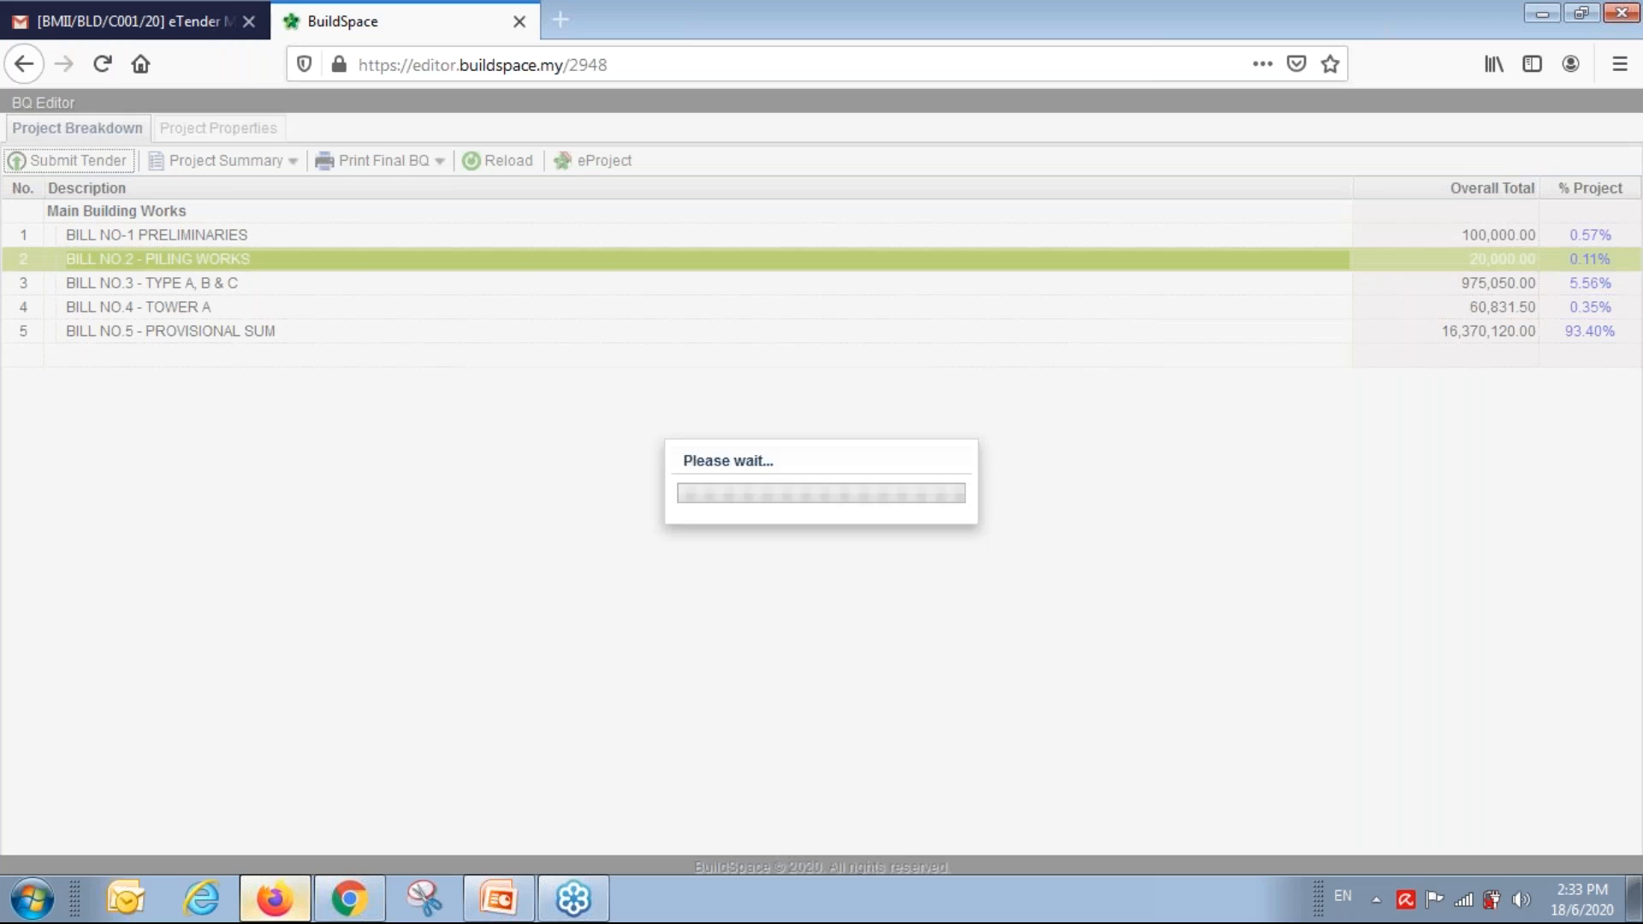
{"action": "left_click", "coordinate": [972, 552]}
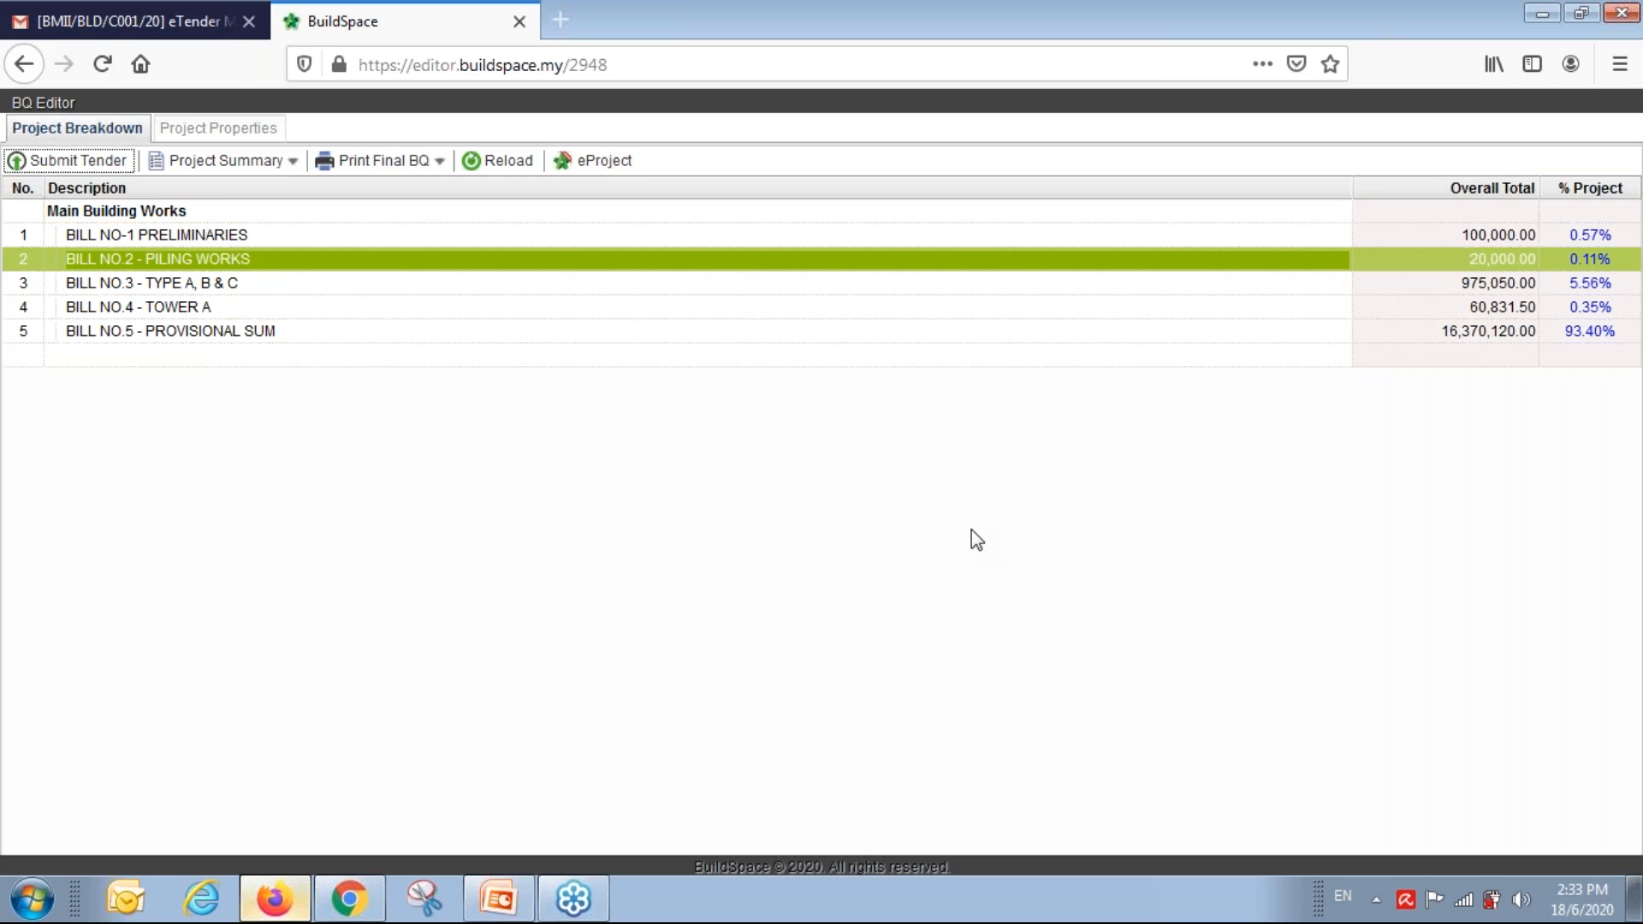
Switch to the eProject dashboard and open the submitted Tender's submission page.
{"action": "left_click", "coordinate": [481, 332]}
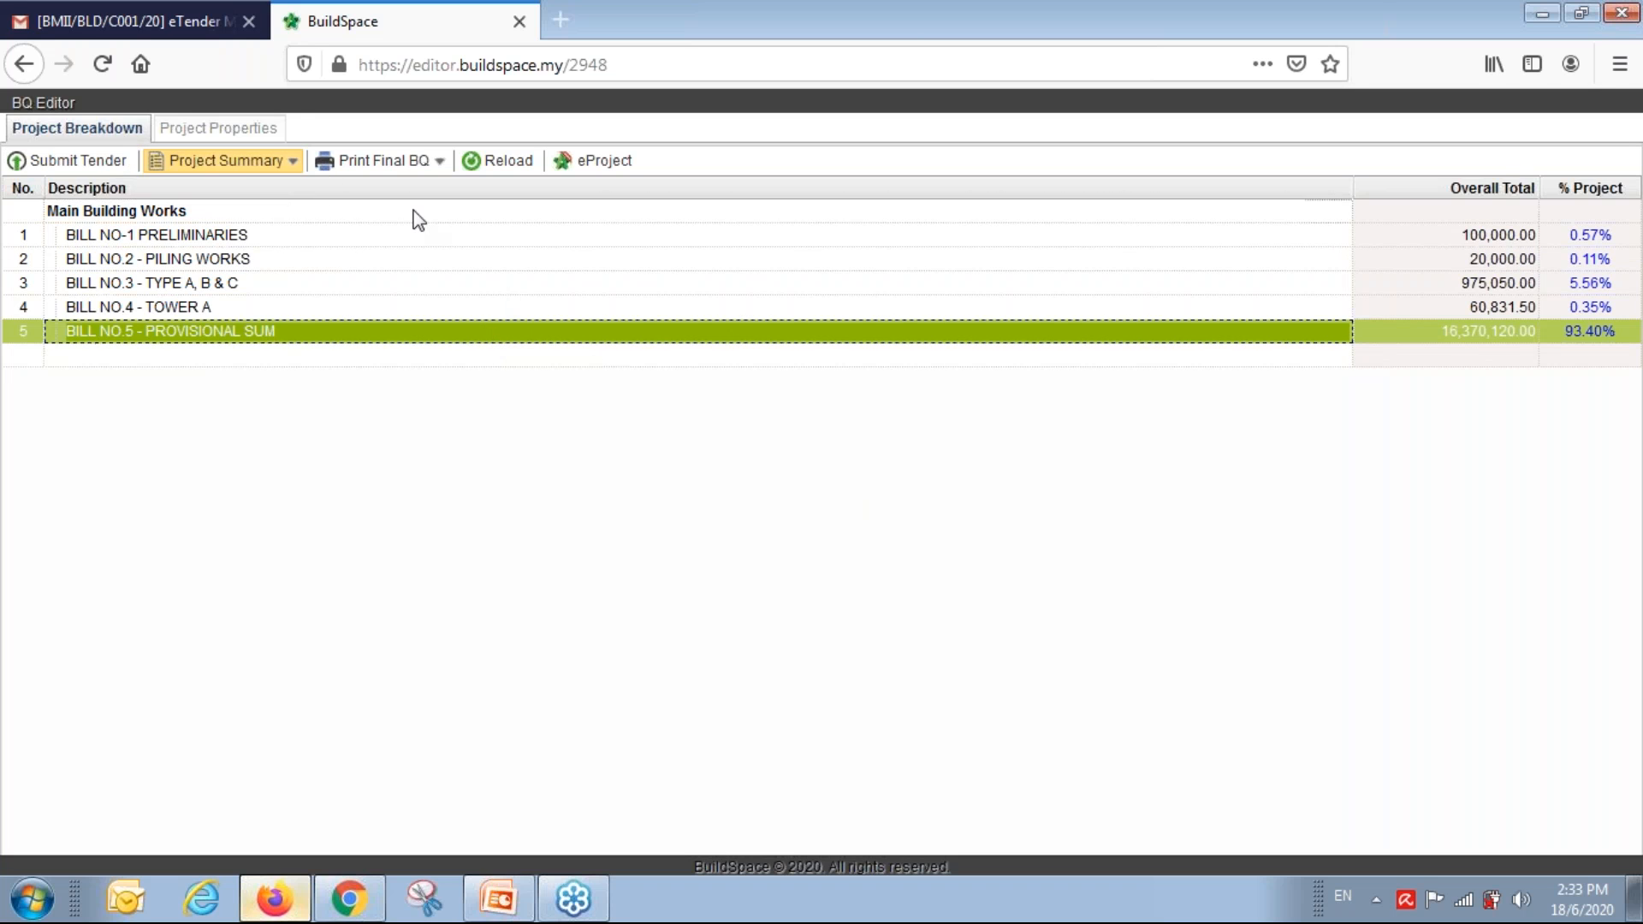
{"action": "left_click", "coordinate": [588, 163]}
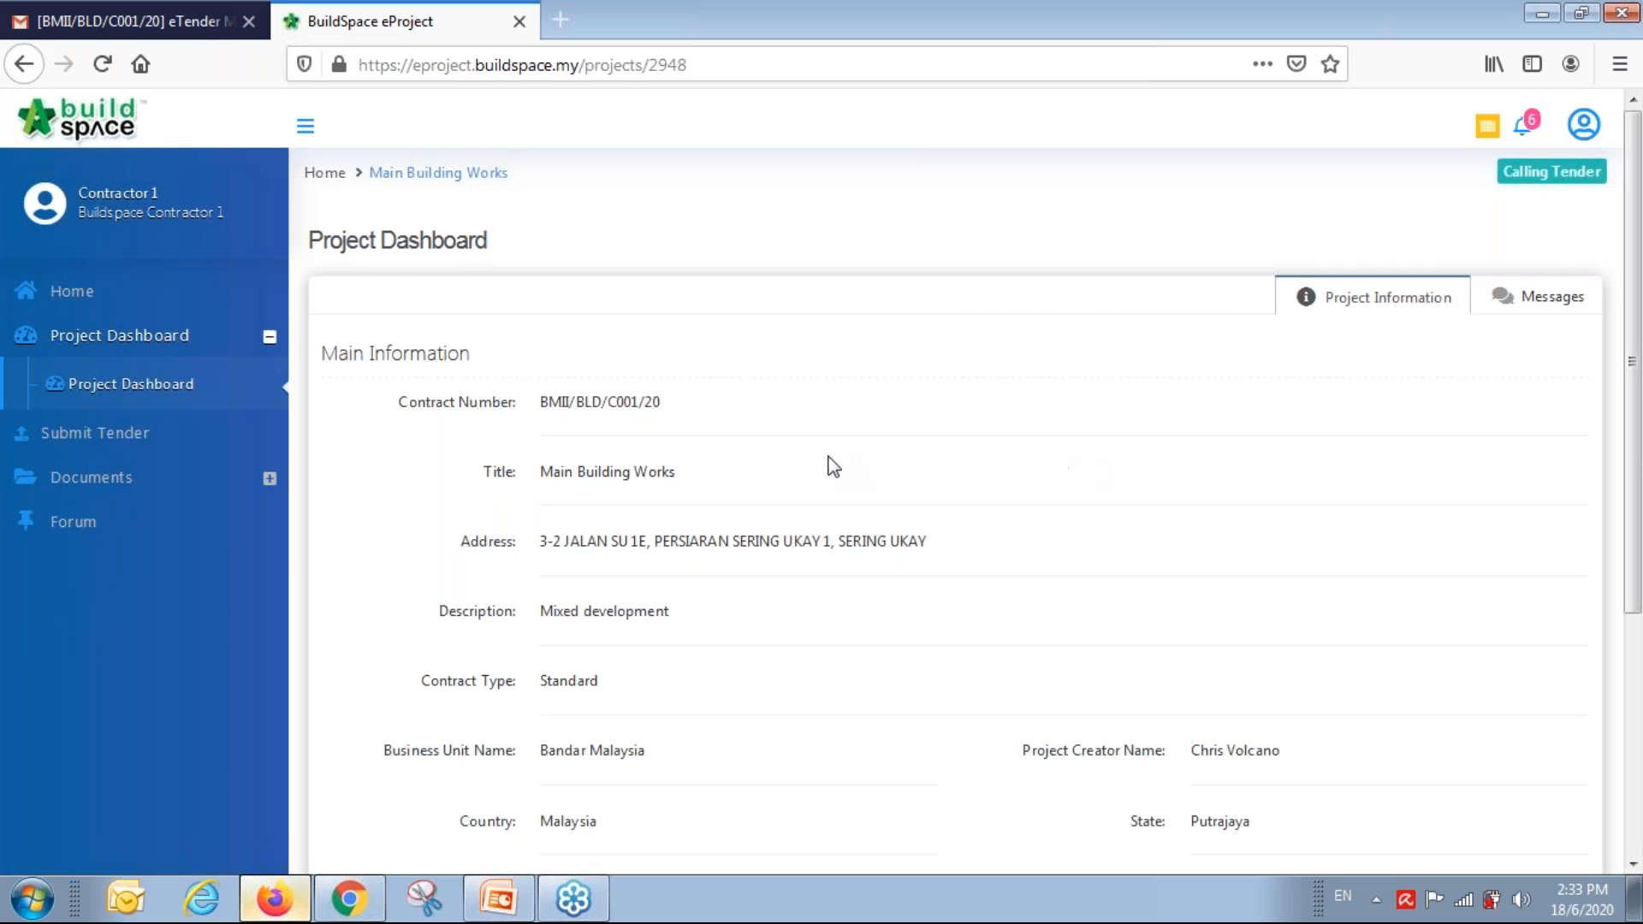
{"action": "left_click", "coordinate": [81, 434]}
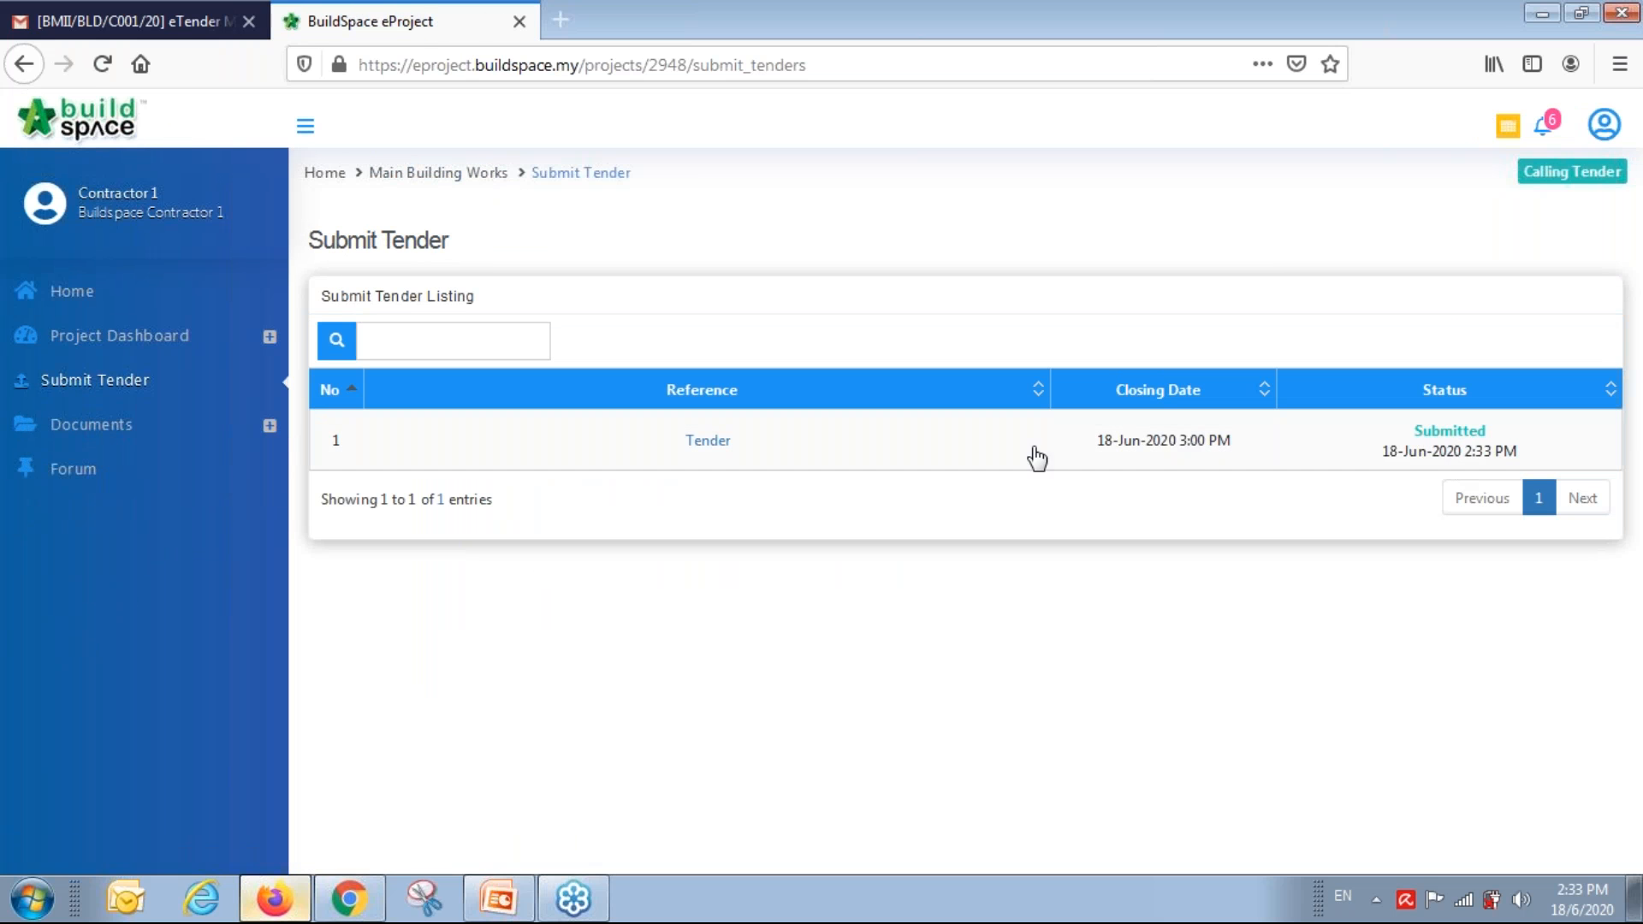
{"action": "left_click", "coordinate": [707, 440]}
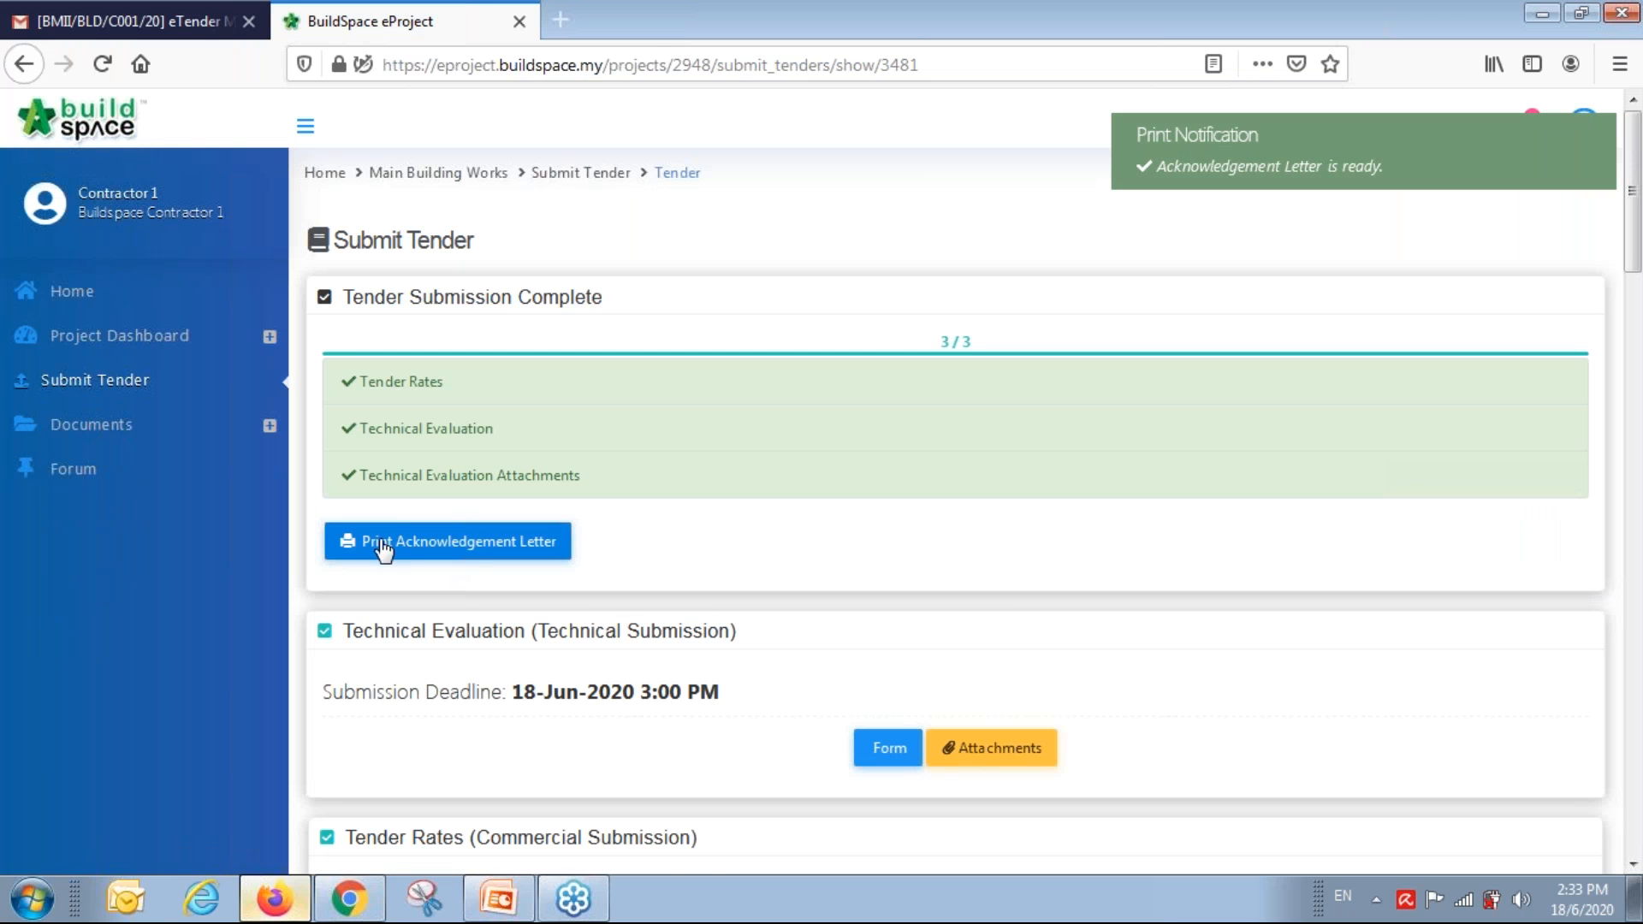
{"action": "left_click", "coordinate": [383, 549]}
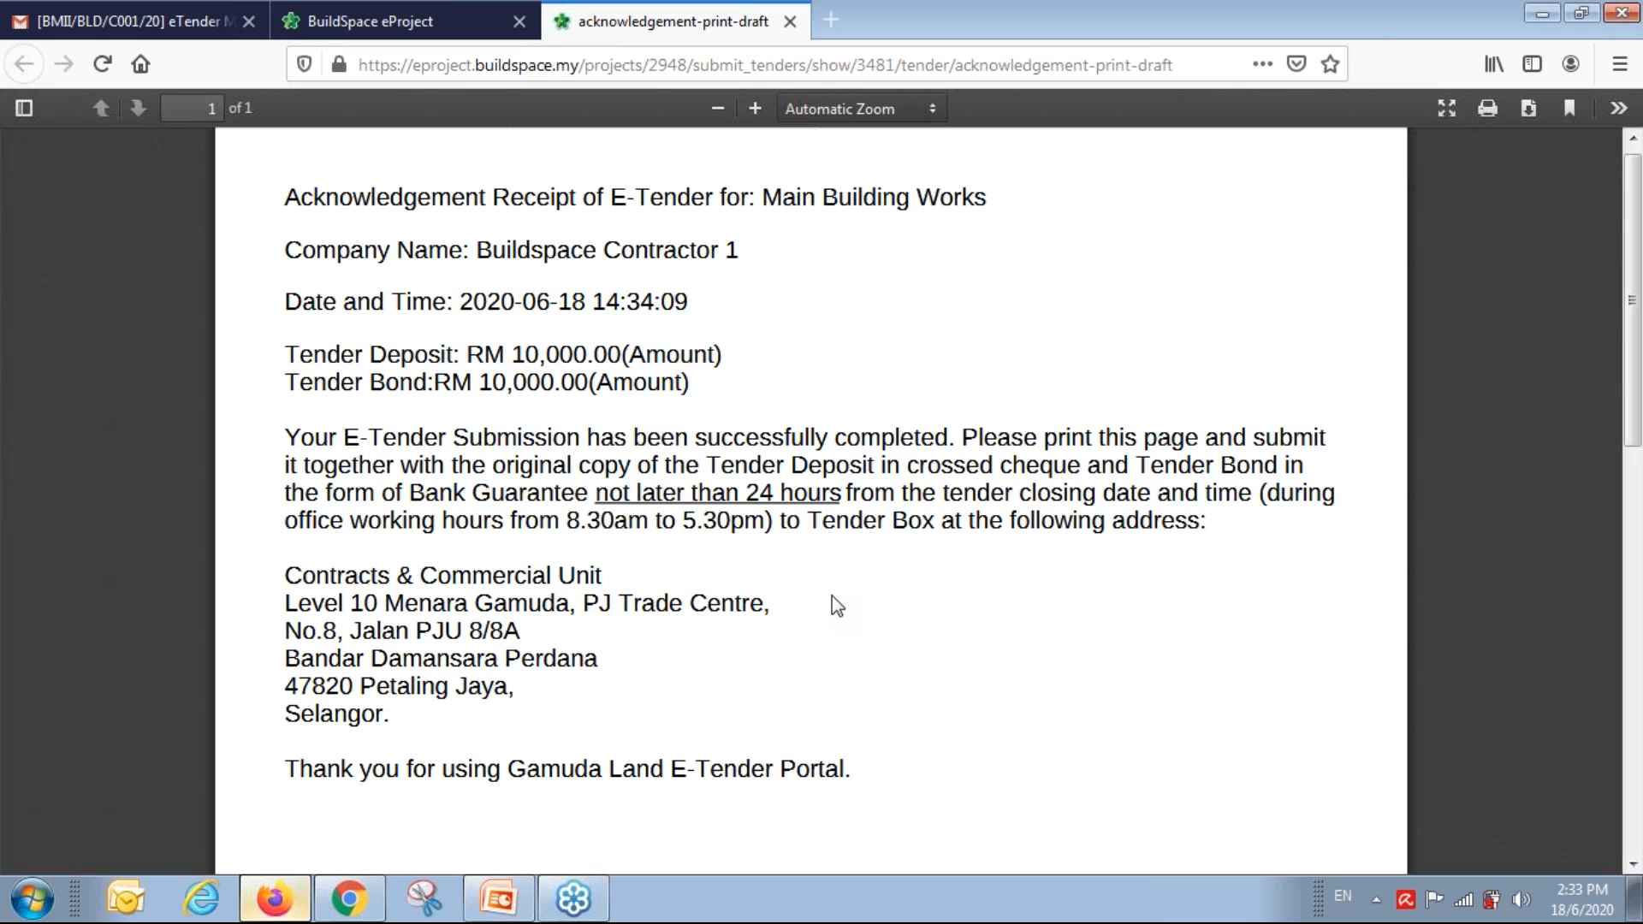
{"action": "left_click_drag", "start_coordinate": [287, 306], "coordinate": [741, 315]}
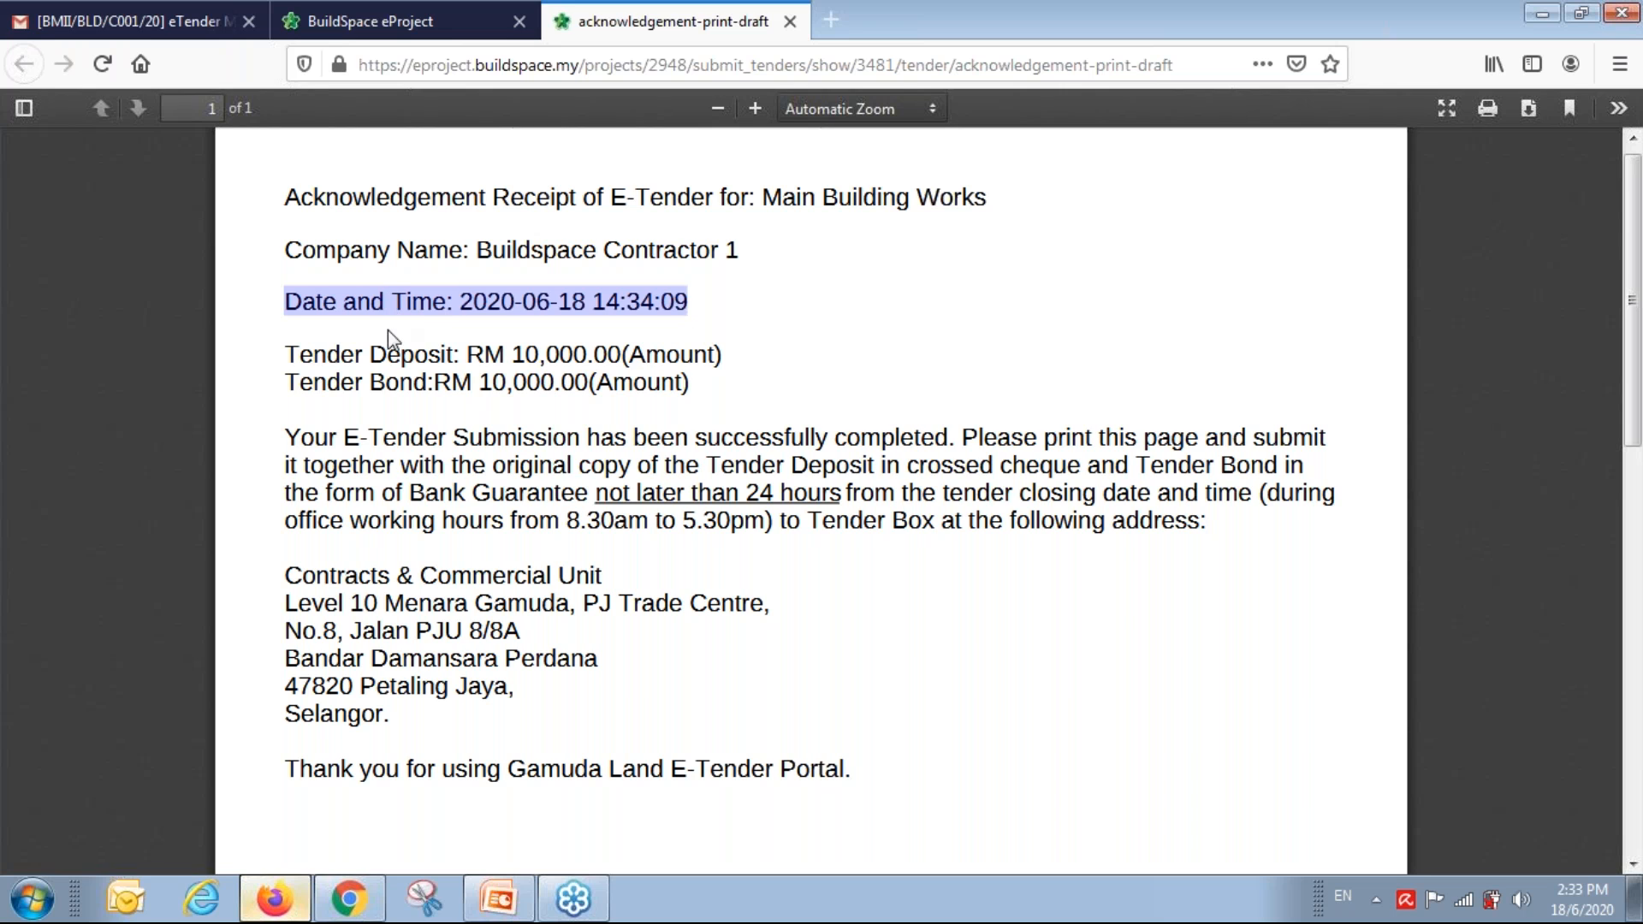
{"action": "left_click", "coordinate": [416, 470]}
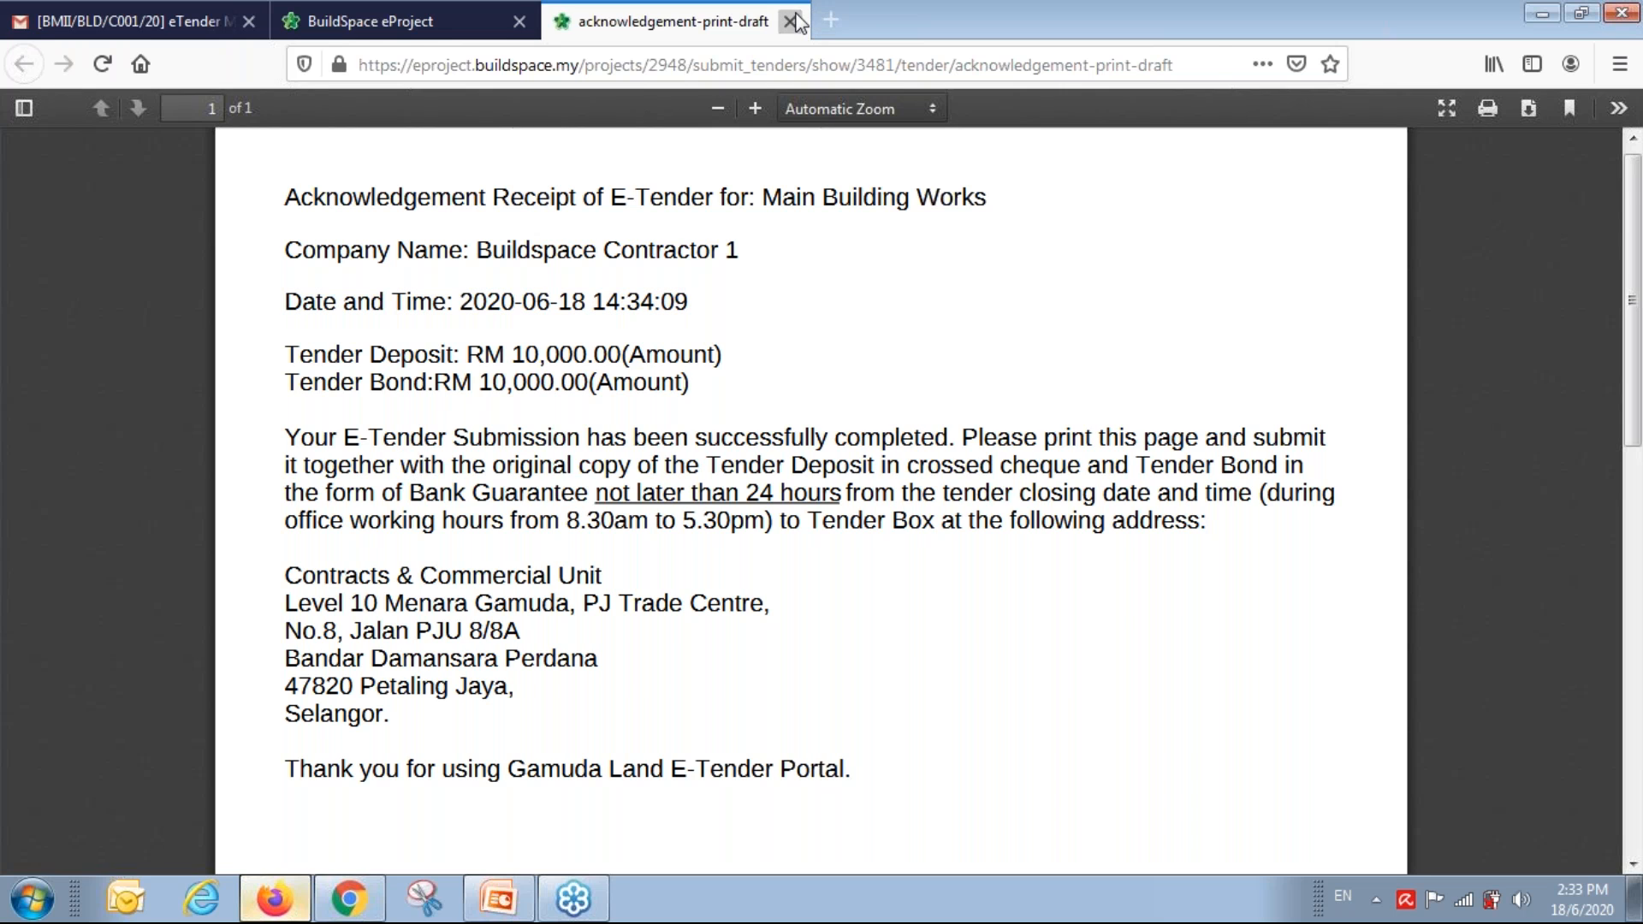
{"action": "left_click", "coordinate": [790, 22]}
Upload the three backup .ebq bill files as tender rates attachments and save them.
{"action": "scroll", "coordinate": [749, 299], "scroll_direction": "down", "scroll_amount": 10}
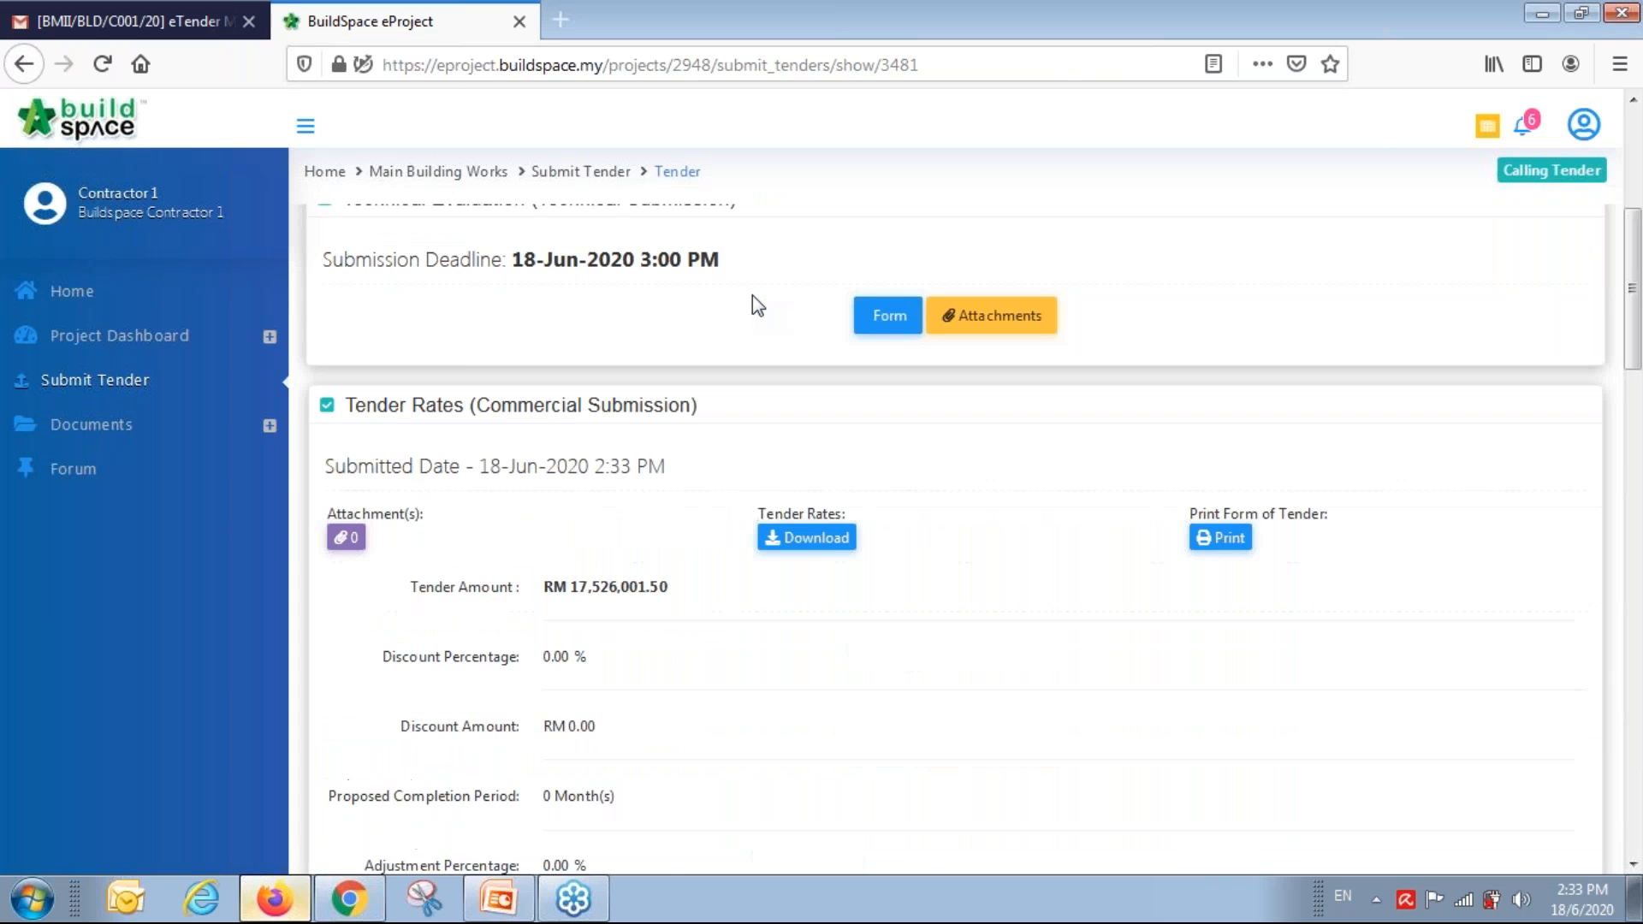
{"action": "scroll", "coordinate": [752, 296], "scroll_direction": "down", "scroll_amount": 10}
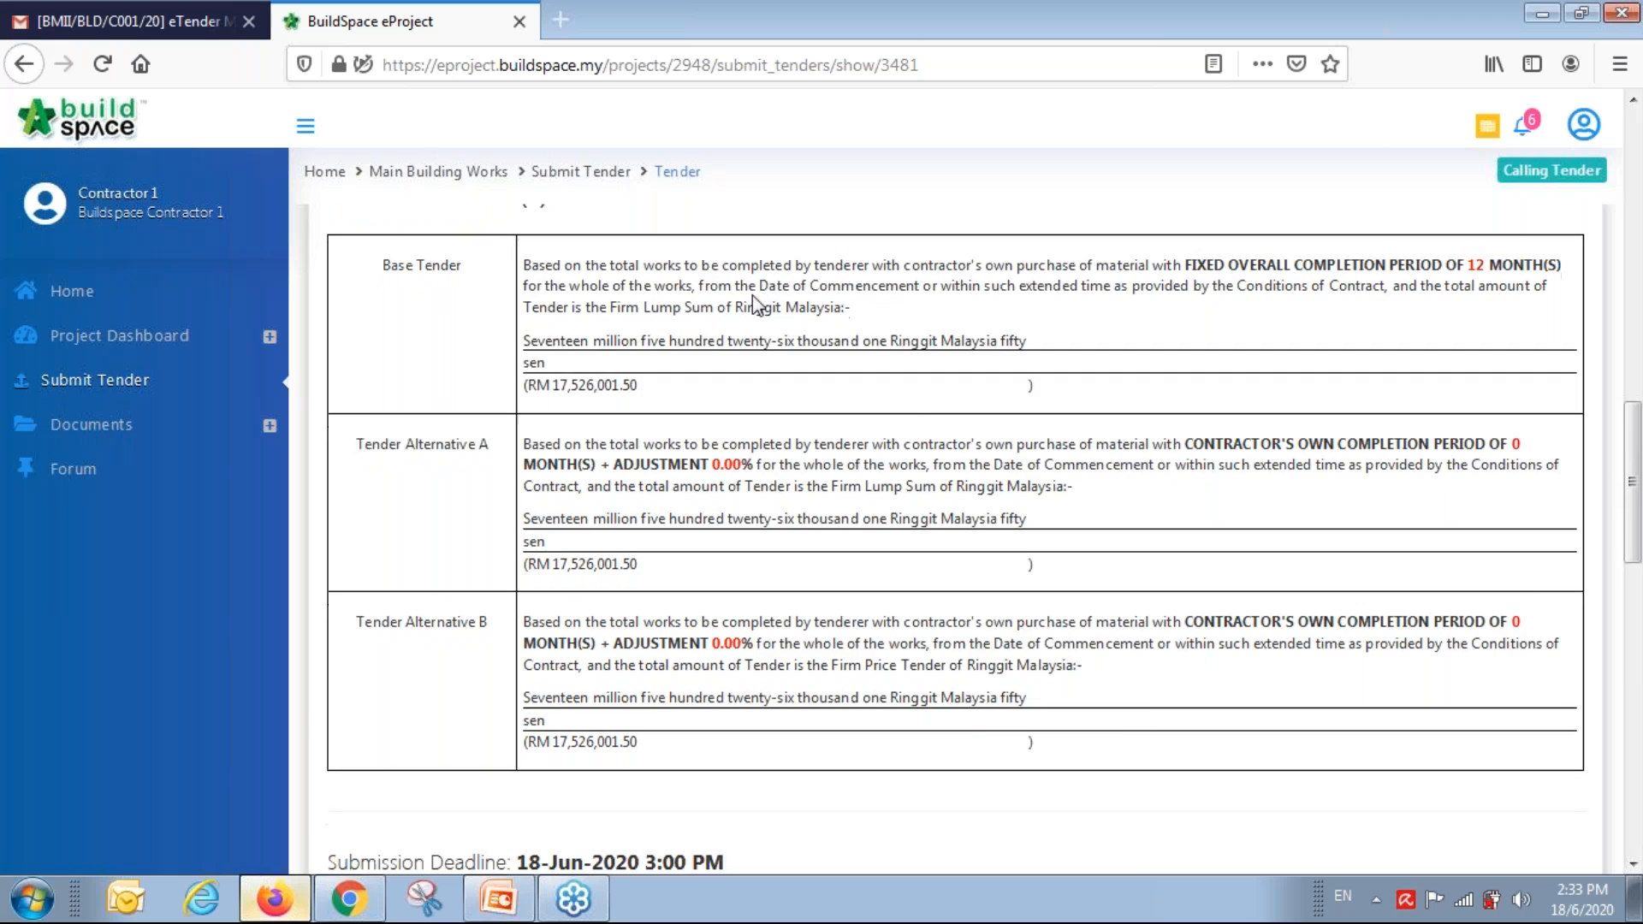
{"action": "scroll", "coordinate": [752, 296], "scroll_direction": "down", "scroll_amount": 4}
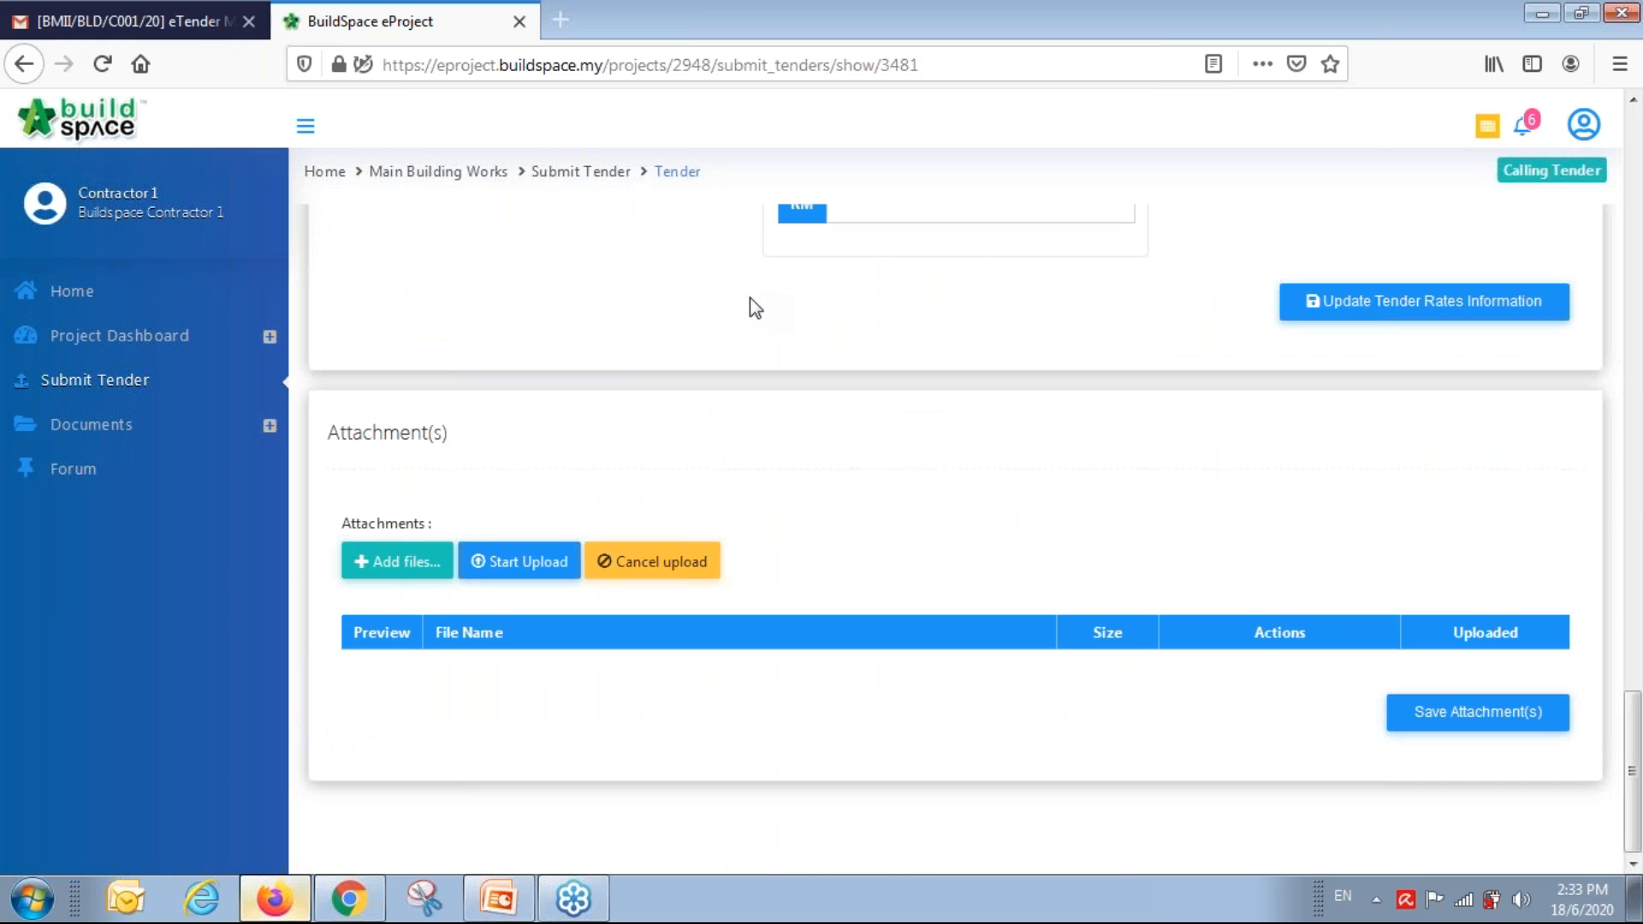
{"action": "left_click", "coordinate": [393, 563]}
{"action": "left_click", "coordinate": [379, 336]}
{"action": "scroll", "coordinate": [378, 330], "scroll_direction": "down", "scroll_amount": 1}
{"action": "scroll", "coordinate": [379, 341], "scroll_direction": "down", "scroll_amount": 3}
{"action": "left_click", "coordinate": [377, 340]}
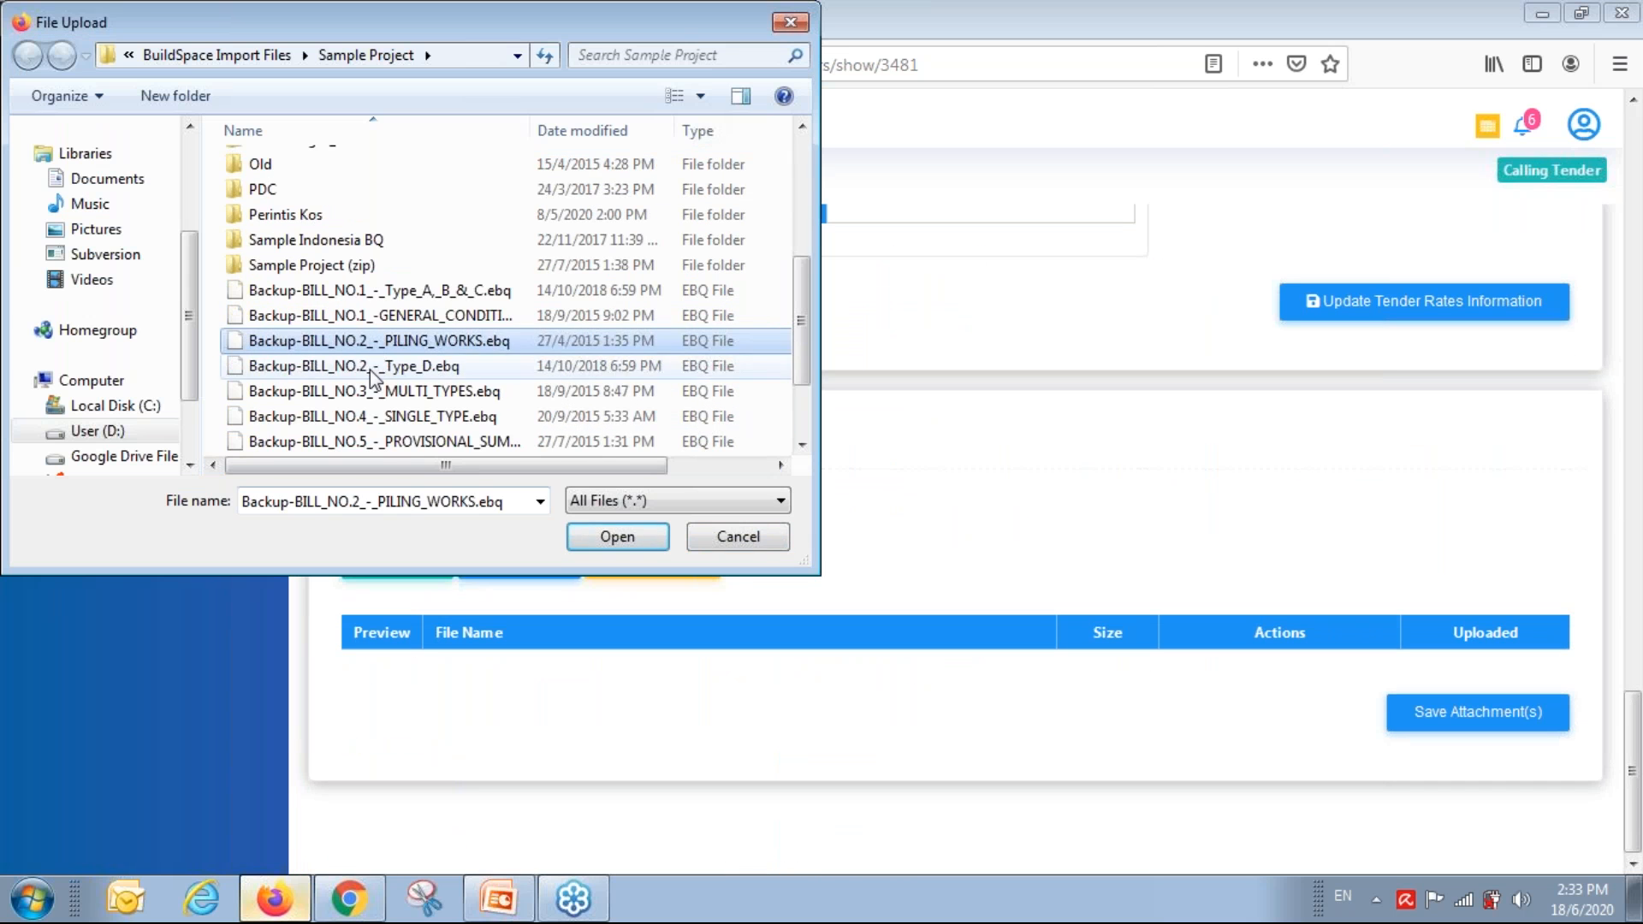
{"action": "left_click", "coordinate": [361, 394], "text": "shift"}
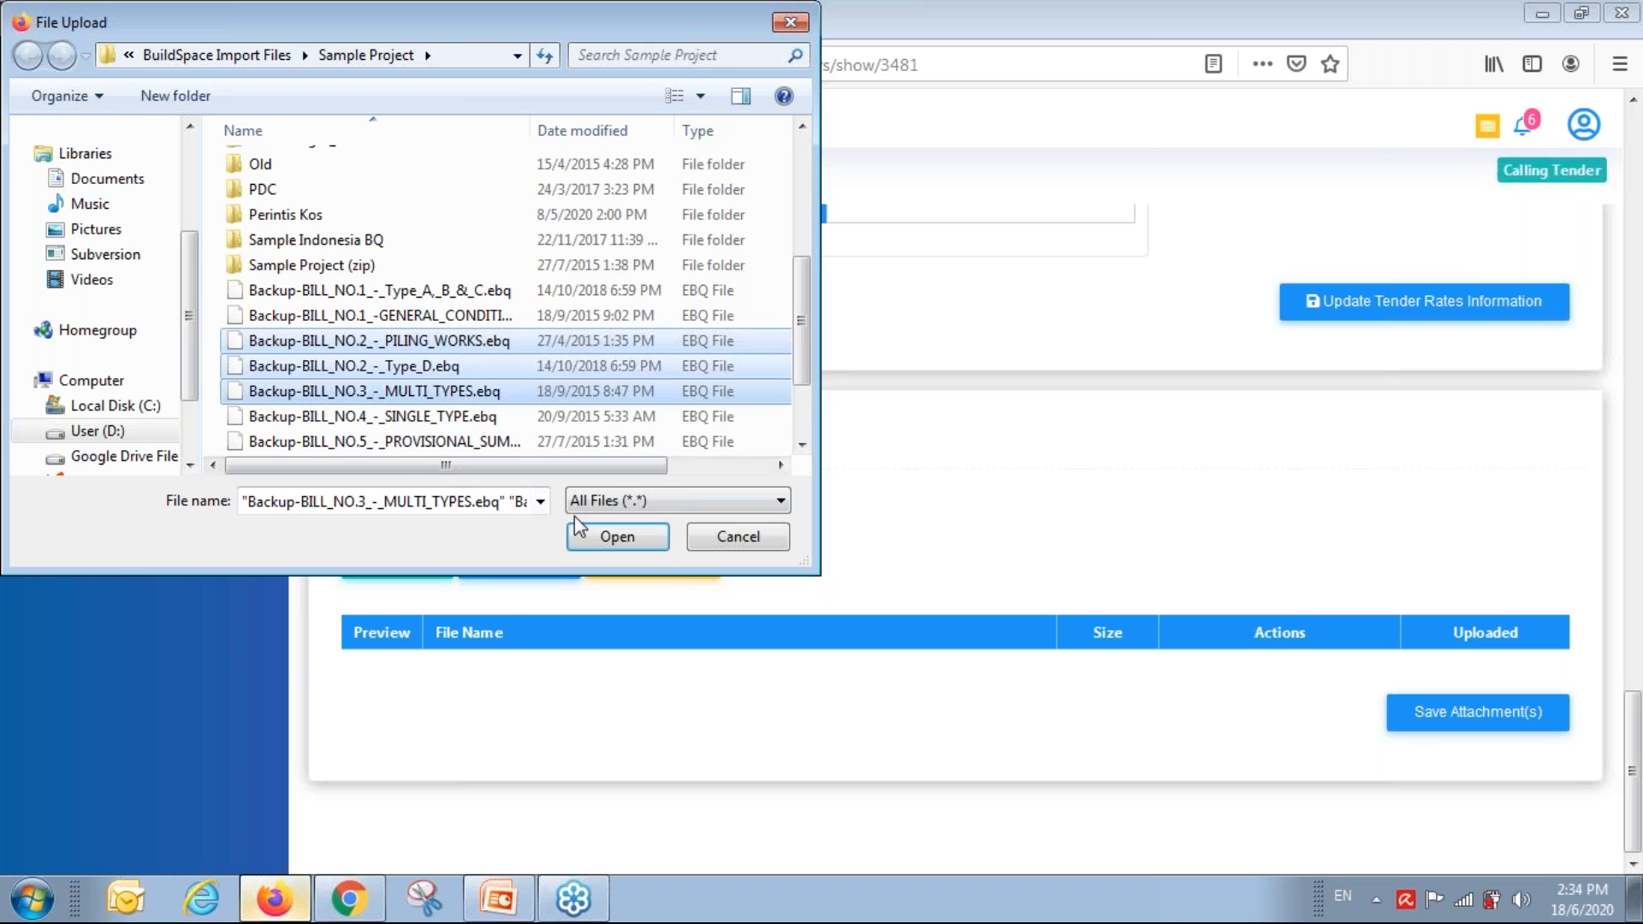
{"action": "left_click", "coordinate": [617, 538]}
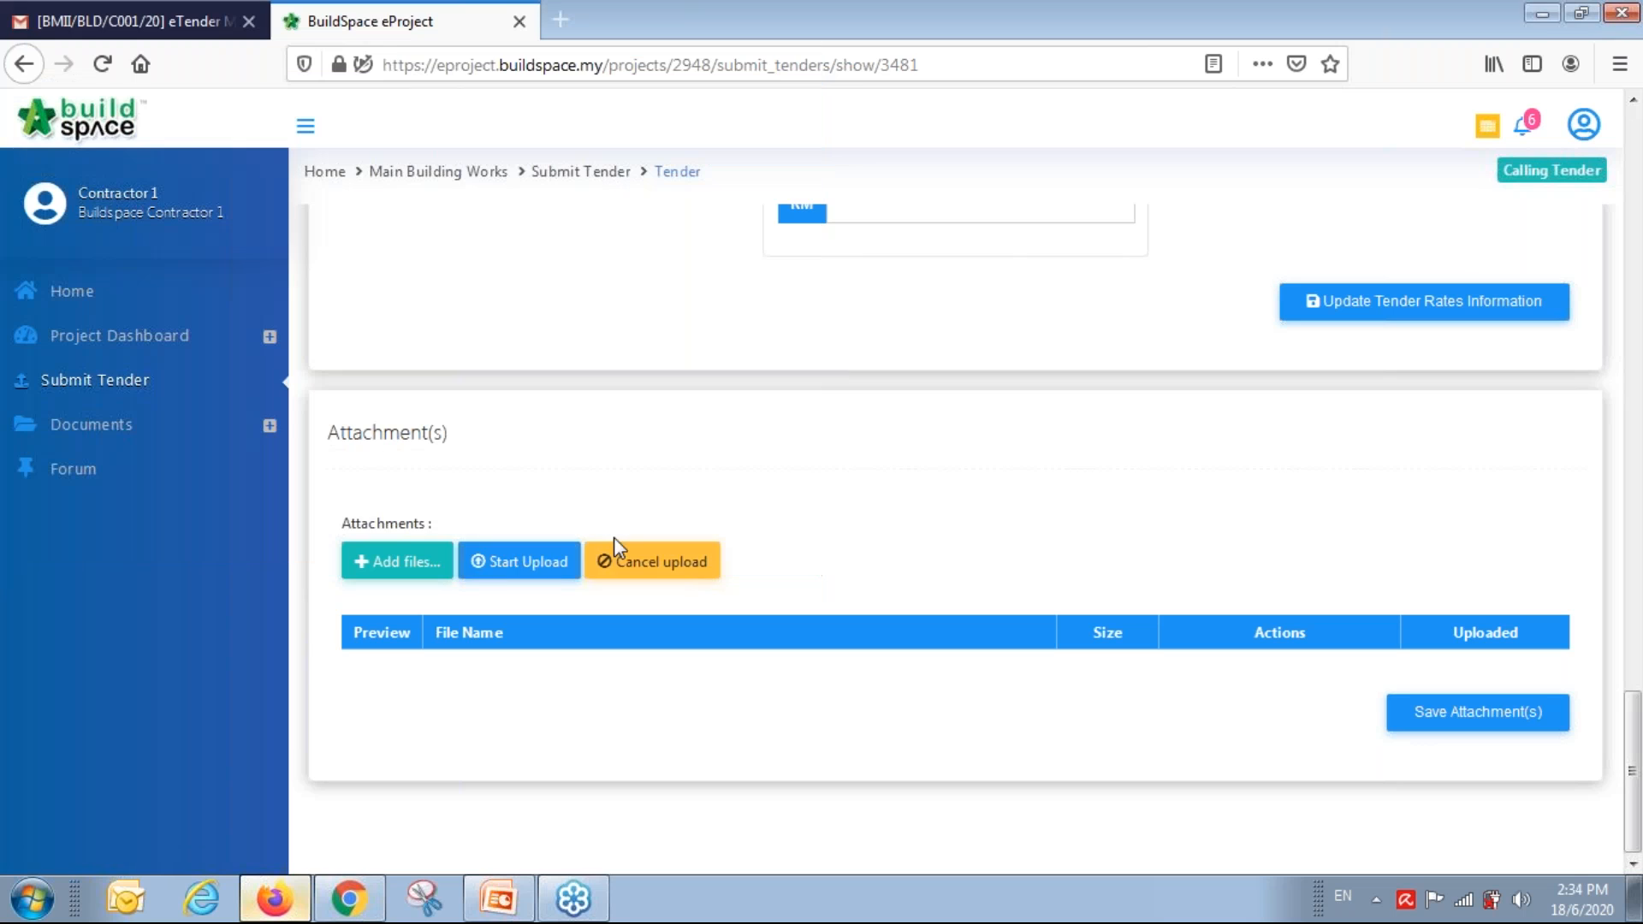
{"action": "left_click", "coordinate": [539, 562]}
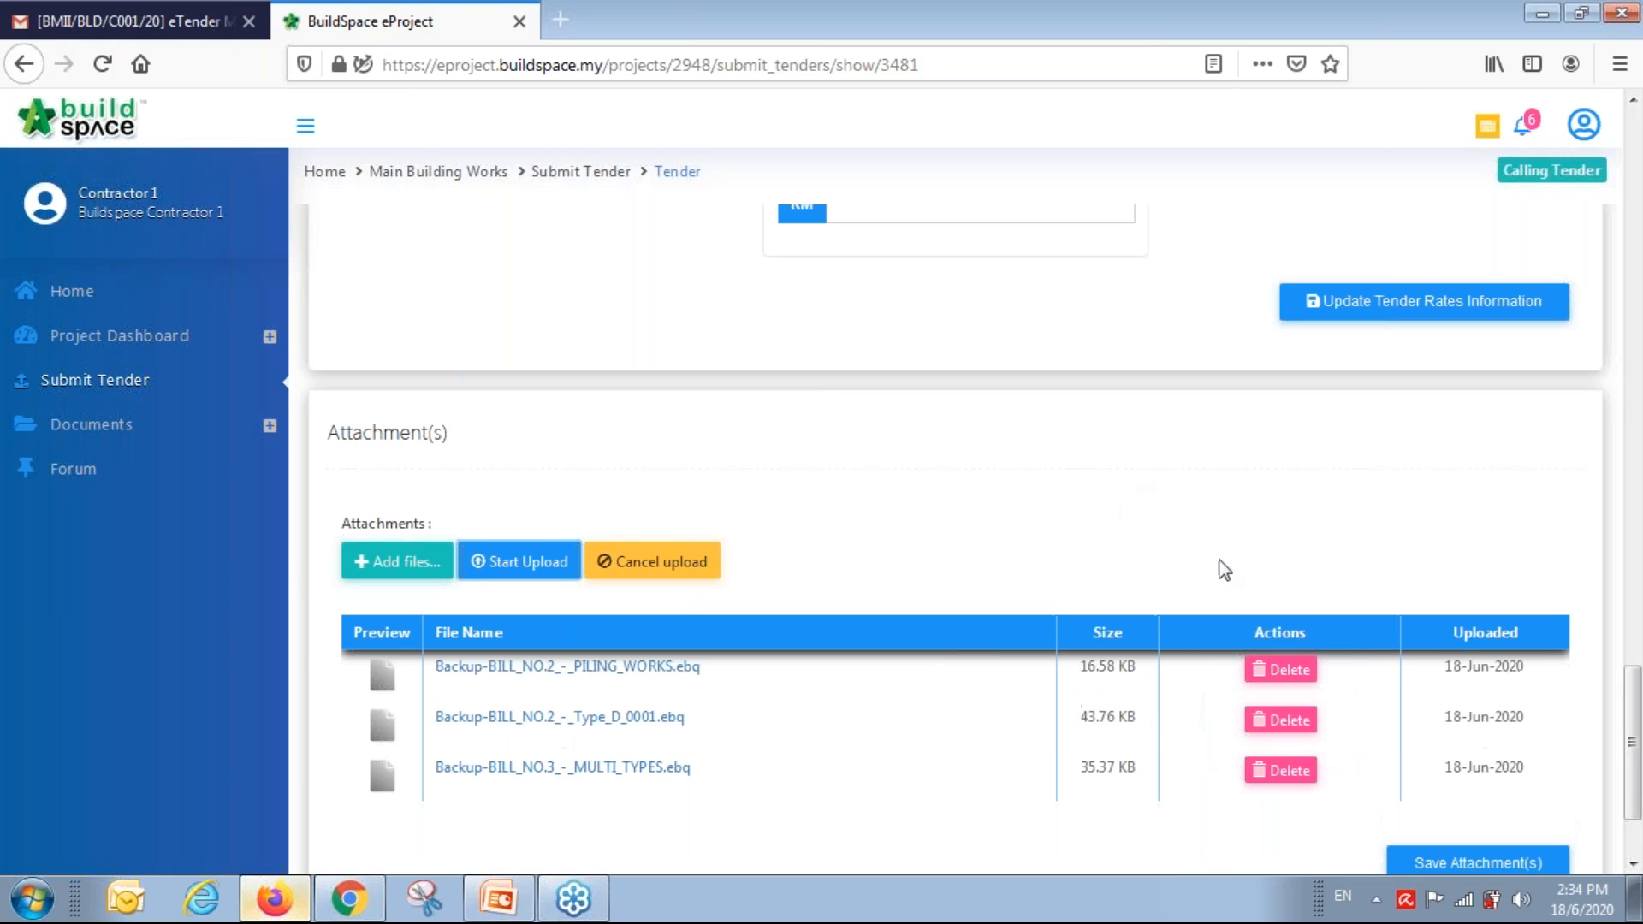
{"action": "left_click", "coordinate": [1455, 862]}
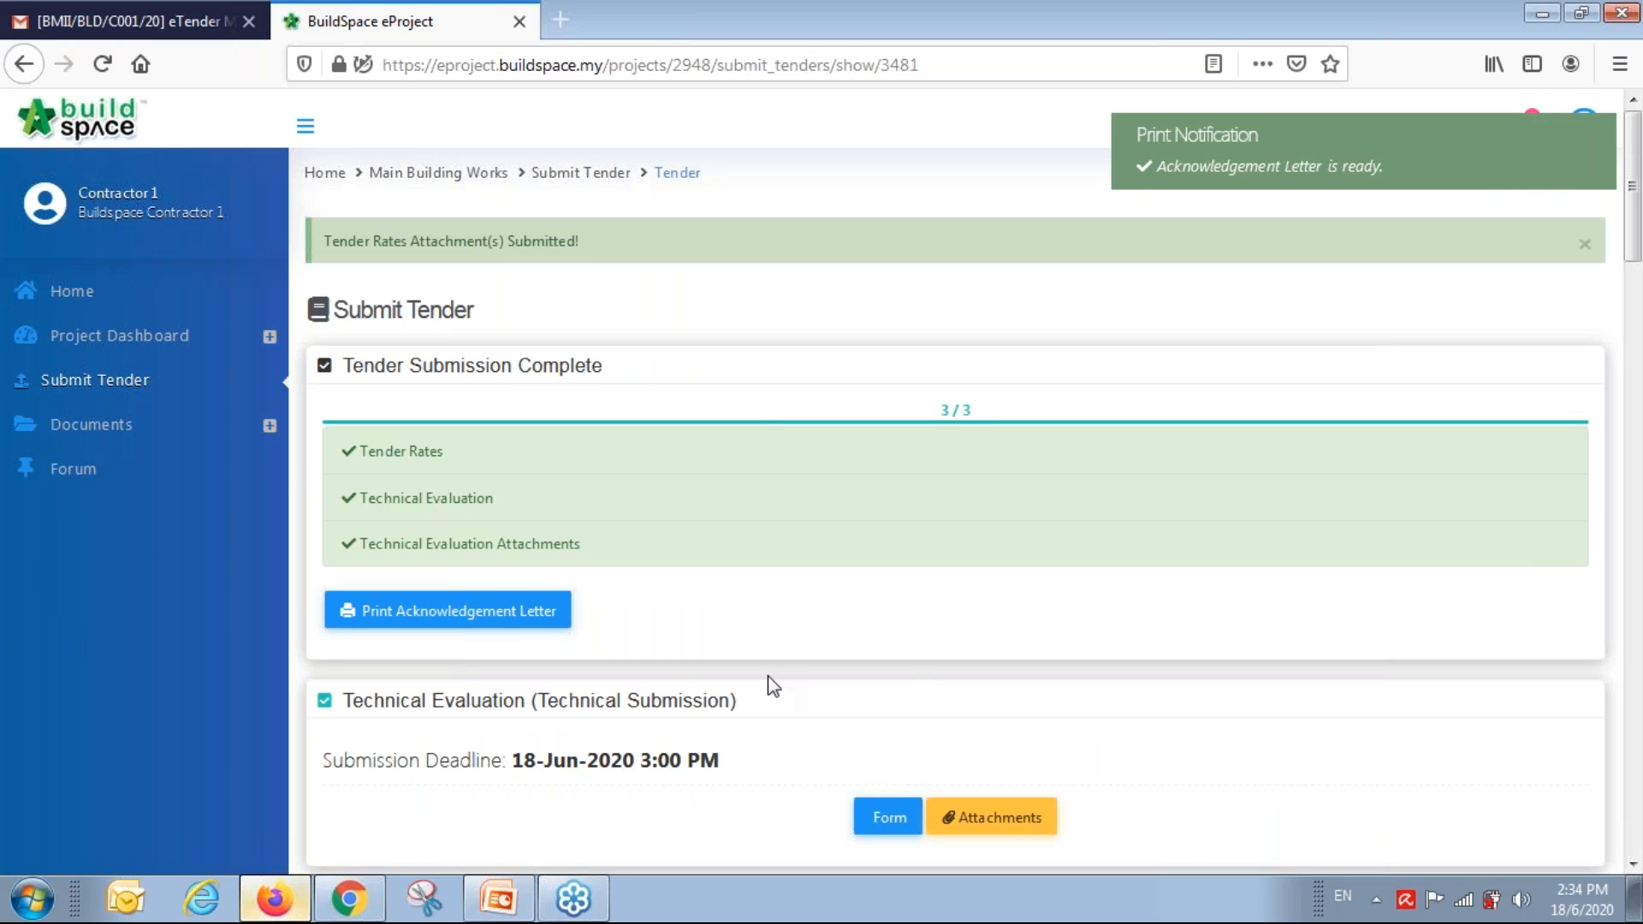
Review the list of three tender rates attachments, then close it.
{"action": "scroll", "coordinate": [773, 685], "scroll_direction": "down", "scroll_amount": 5}
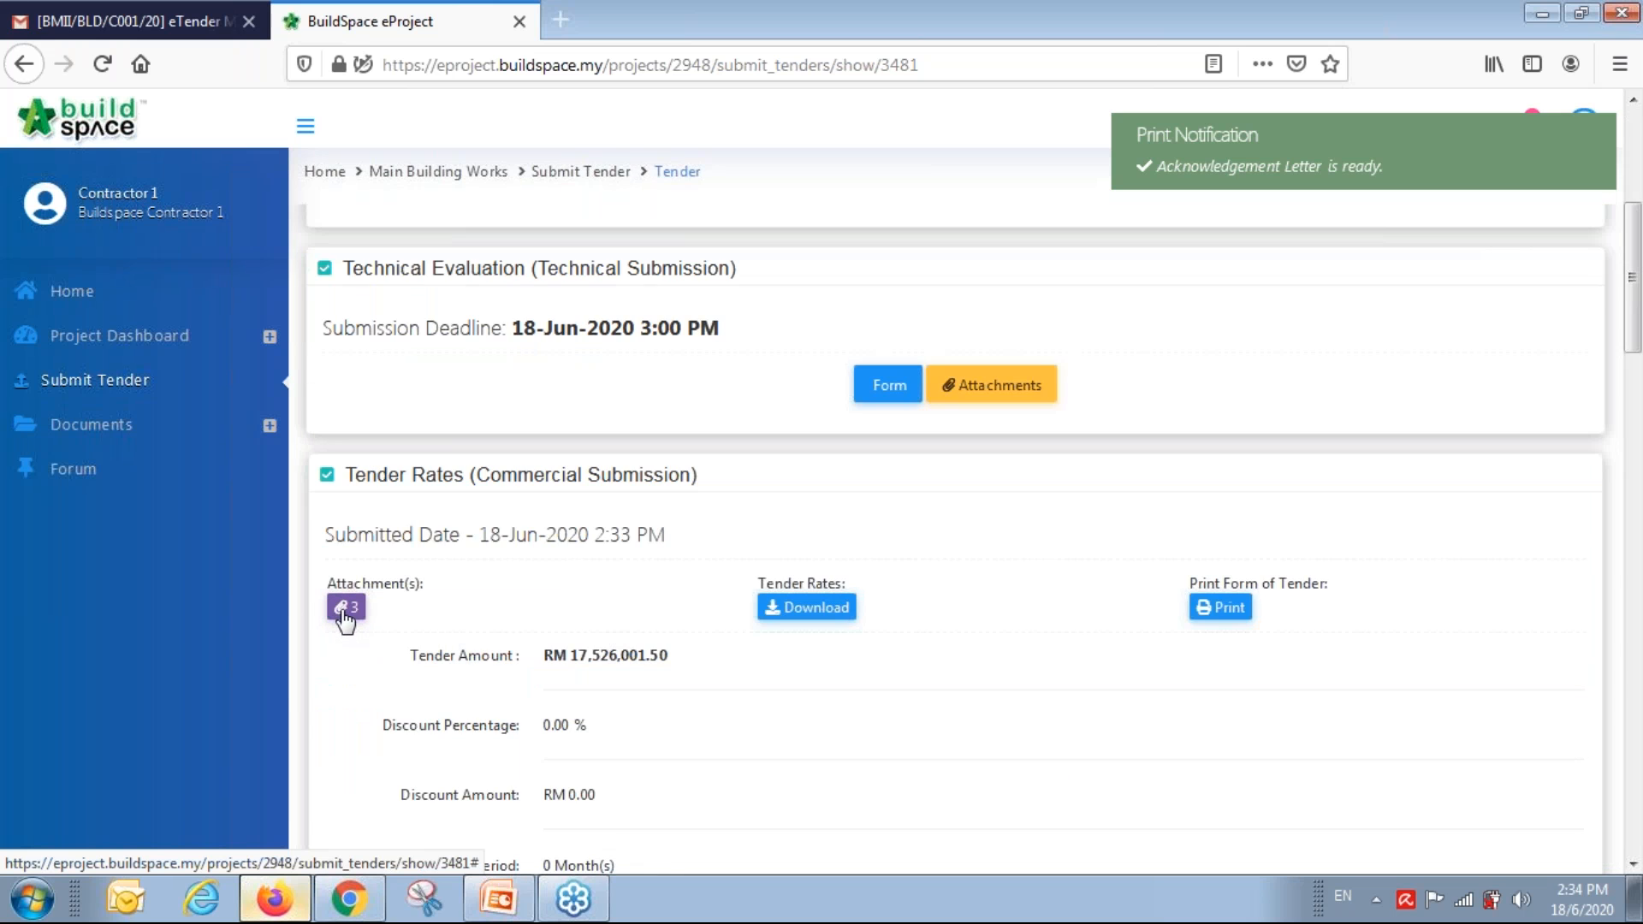
{"action": "left_click", "coordinate": [345, 607]}
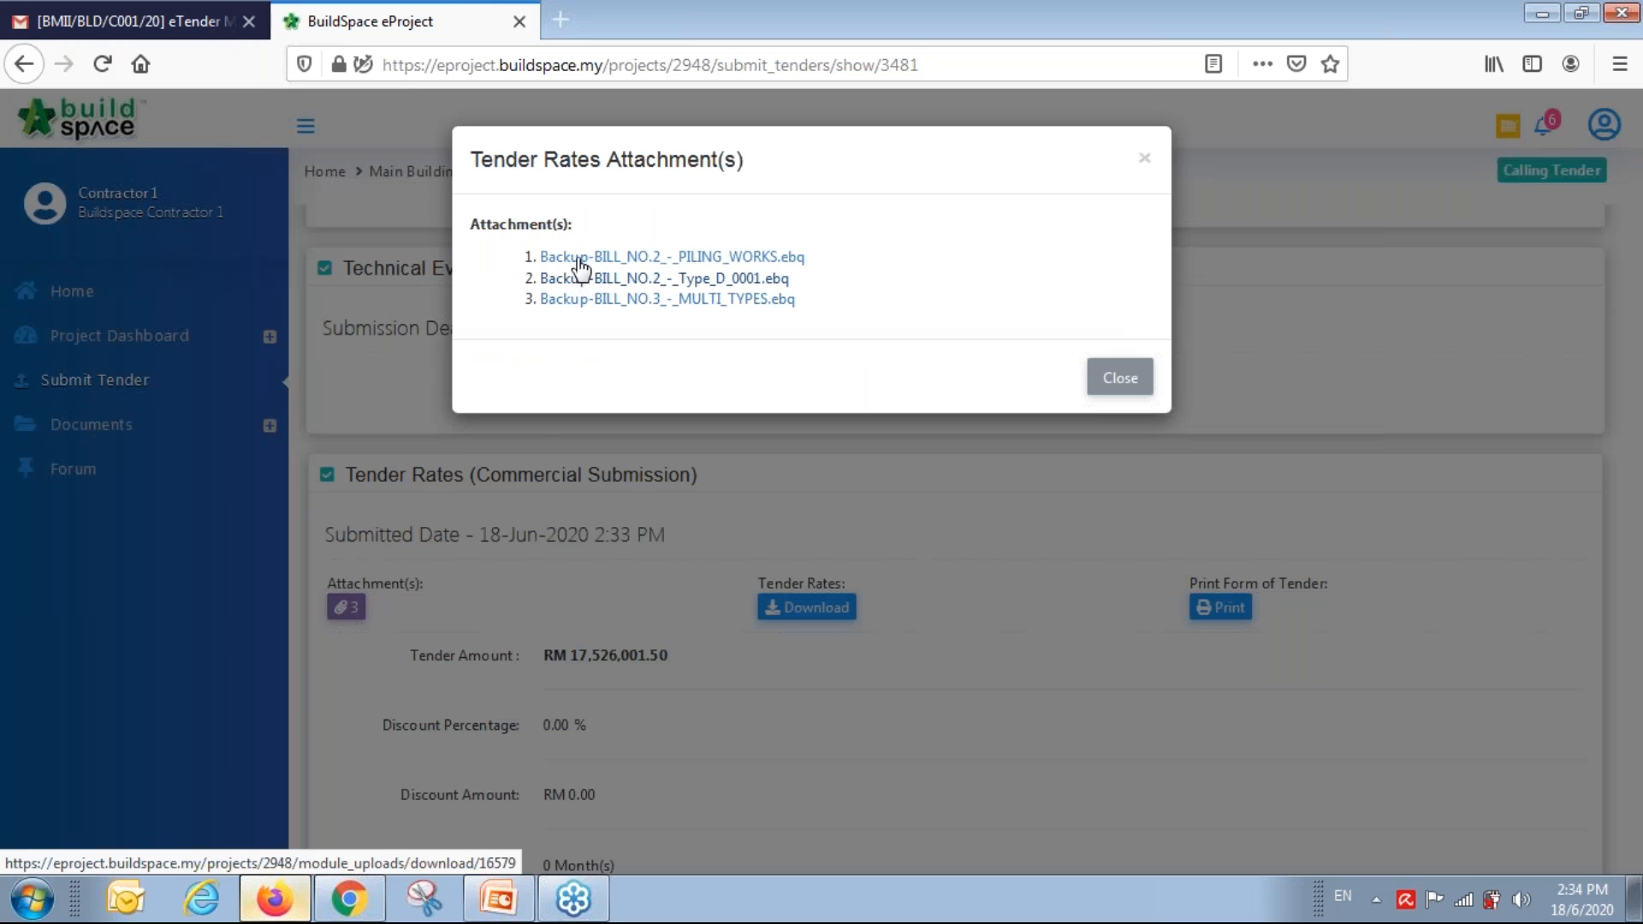
{"action": "left_click", "coordinate": [1110, 385]}
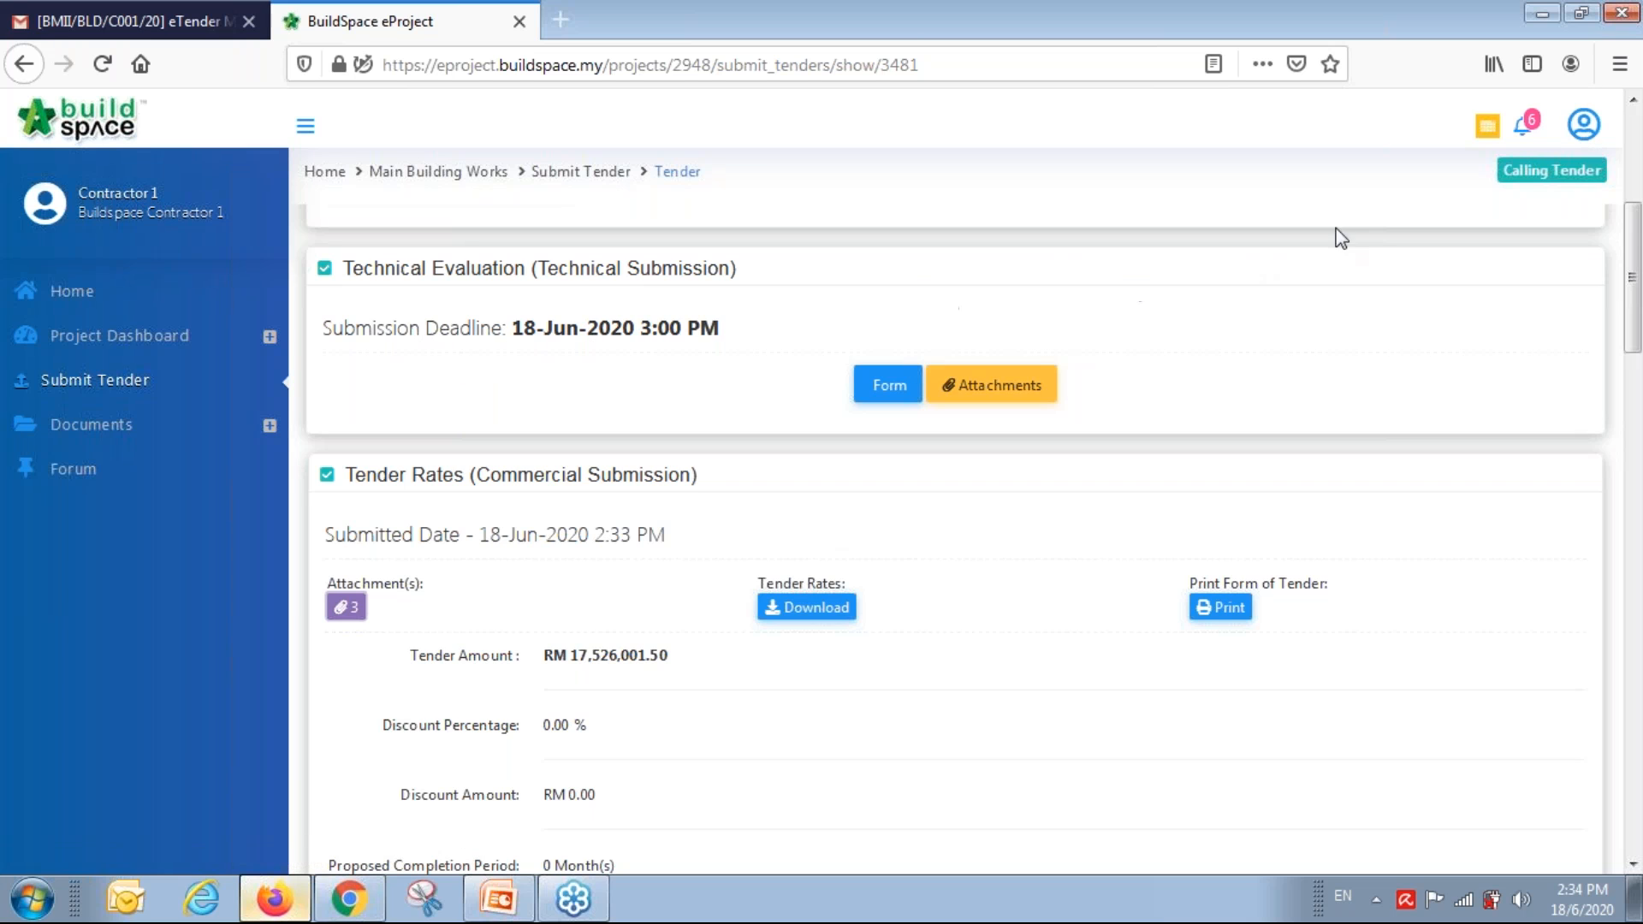
Sign out of the contractor account, confirming the sign-out.
{"action": "left_click", "coordinate": [1581, 126]}
{"action": "left_click", "coordinate": [1545, 311]}
{"action": "left_click", "coordinate": [1196, 485]}
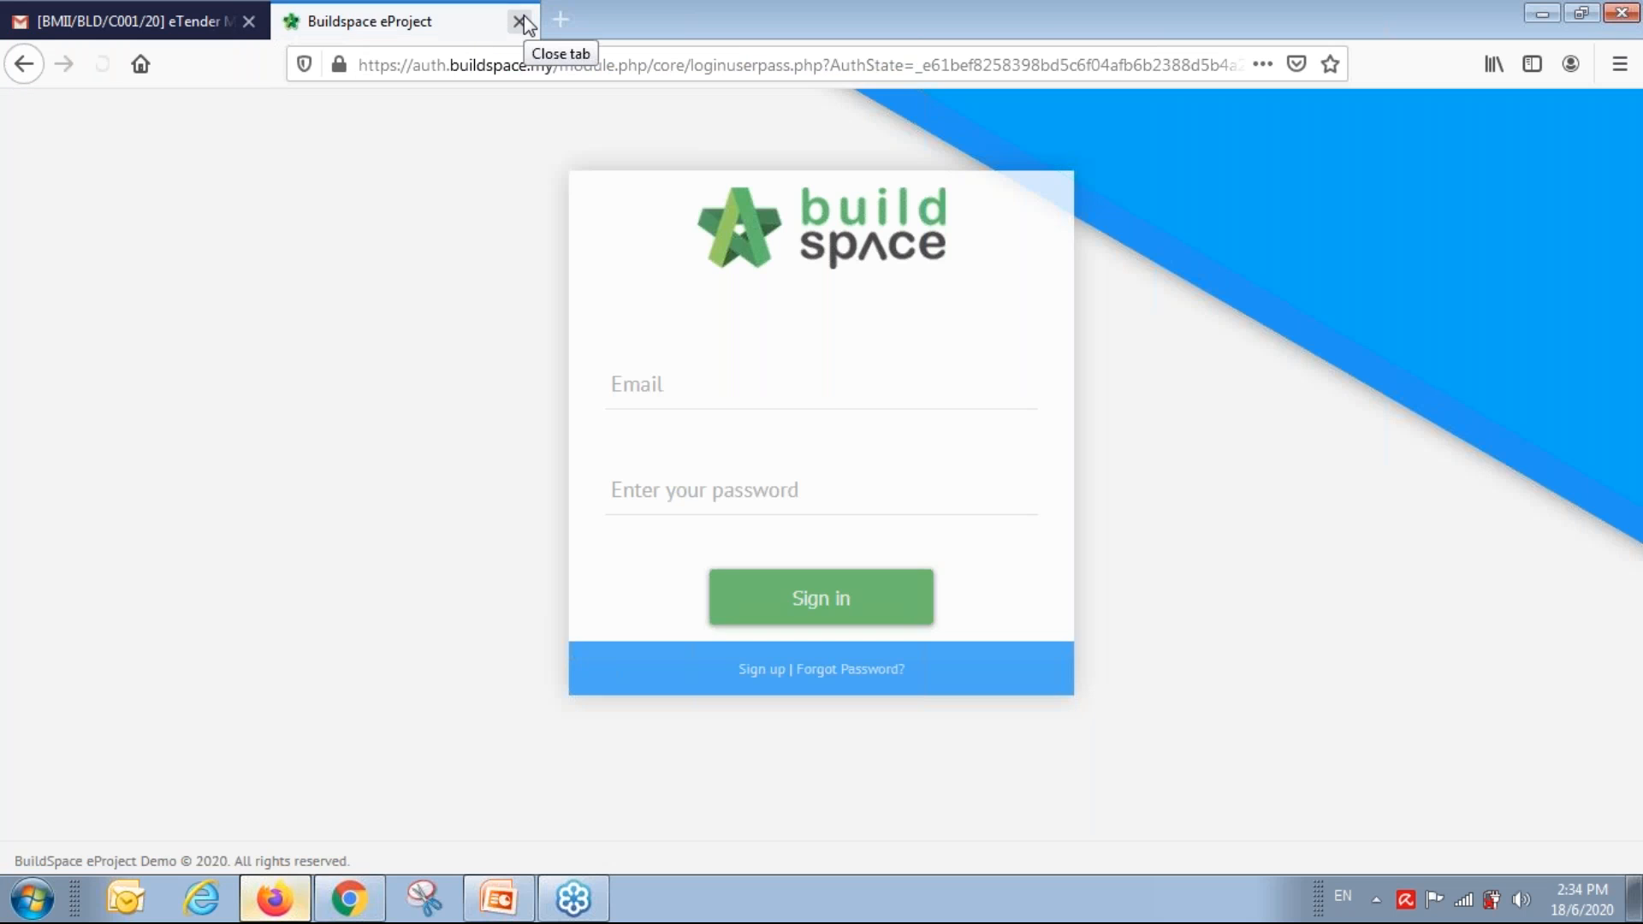
Close the contractor's login tab and return to the consultant's Commercial Tender Closing Date field.
{"action": "left_click", "coordinate": [520, 21]}
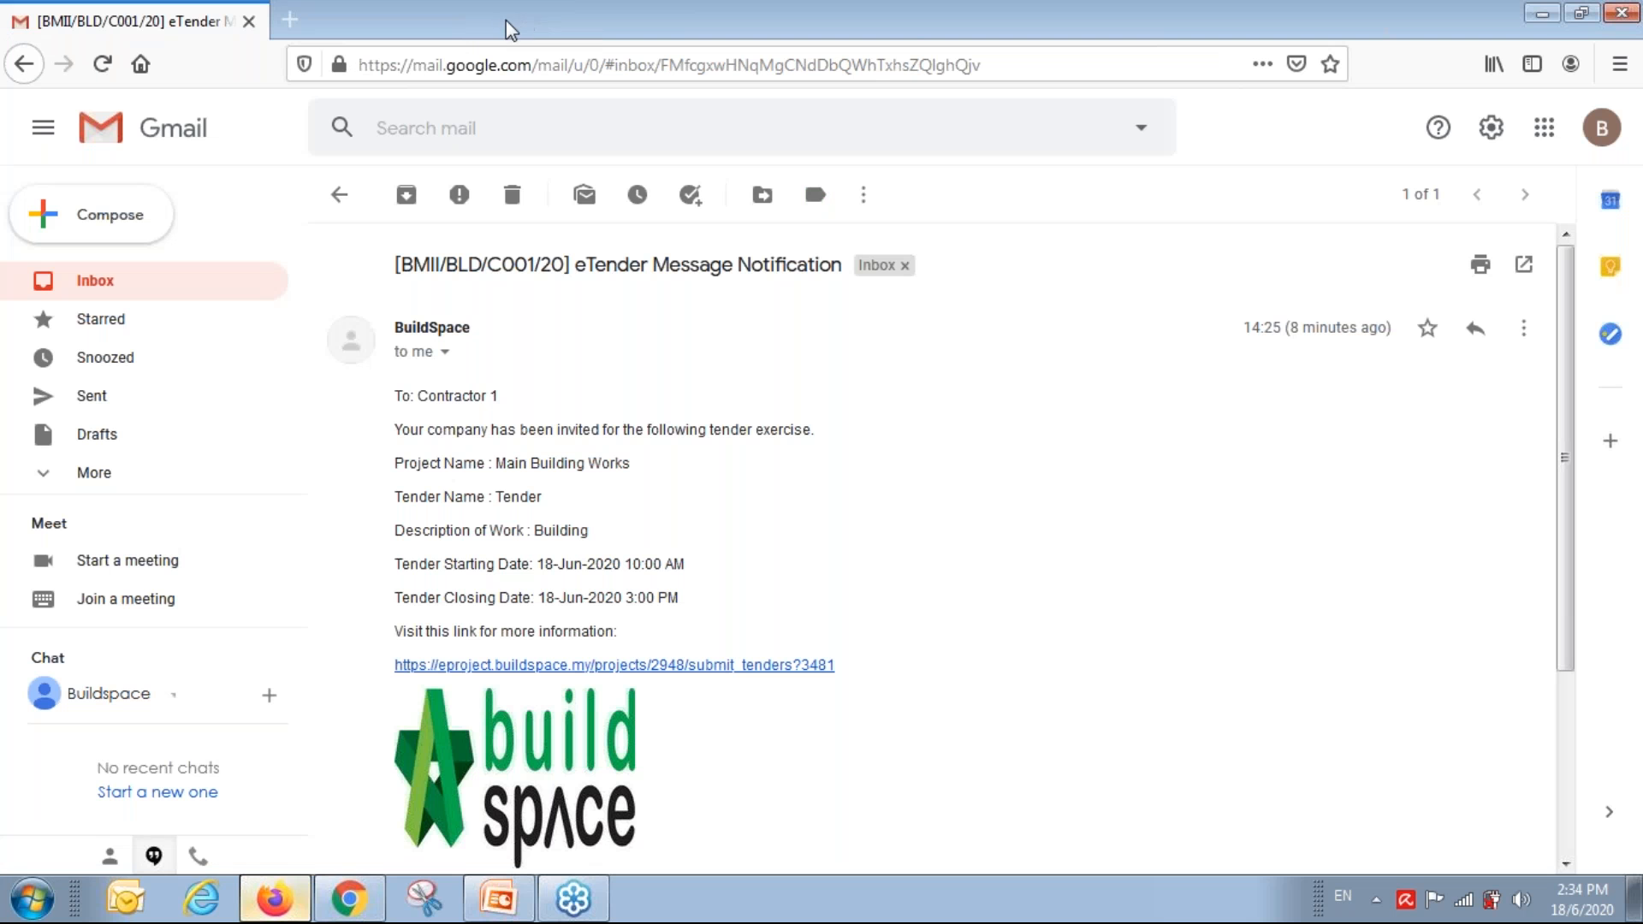
{"action": "left_click", "coordinate": [1553, 17]}
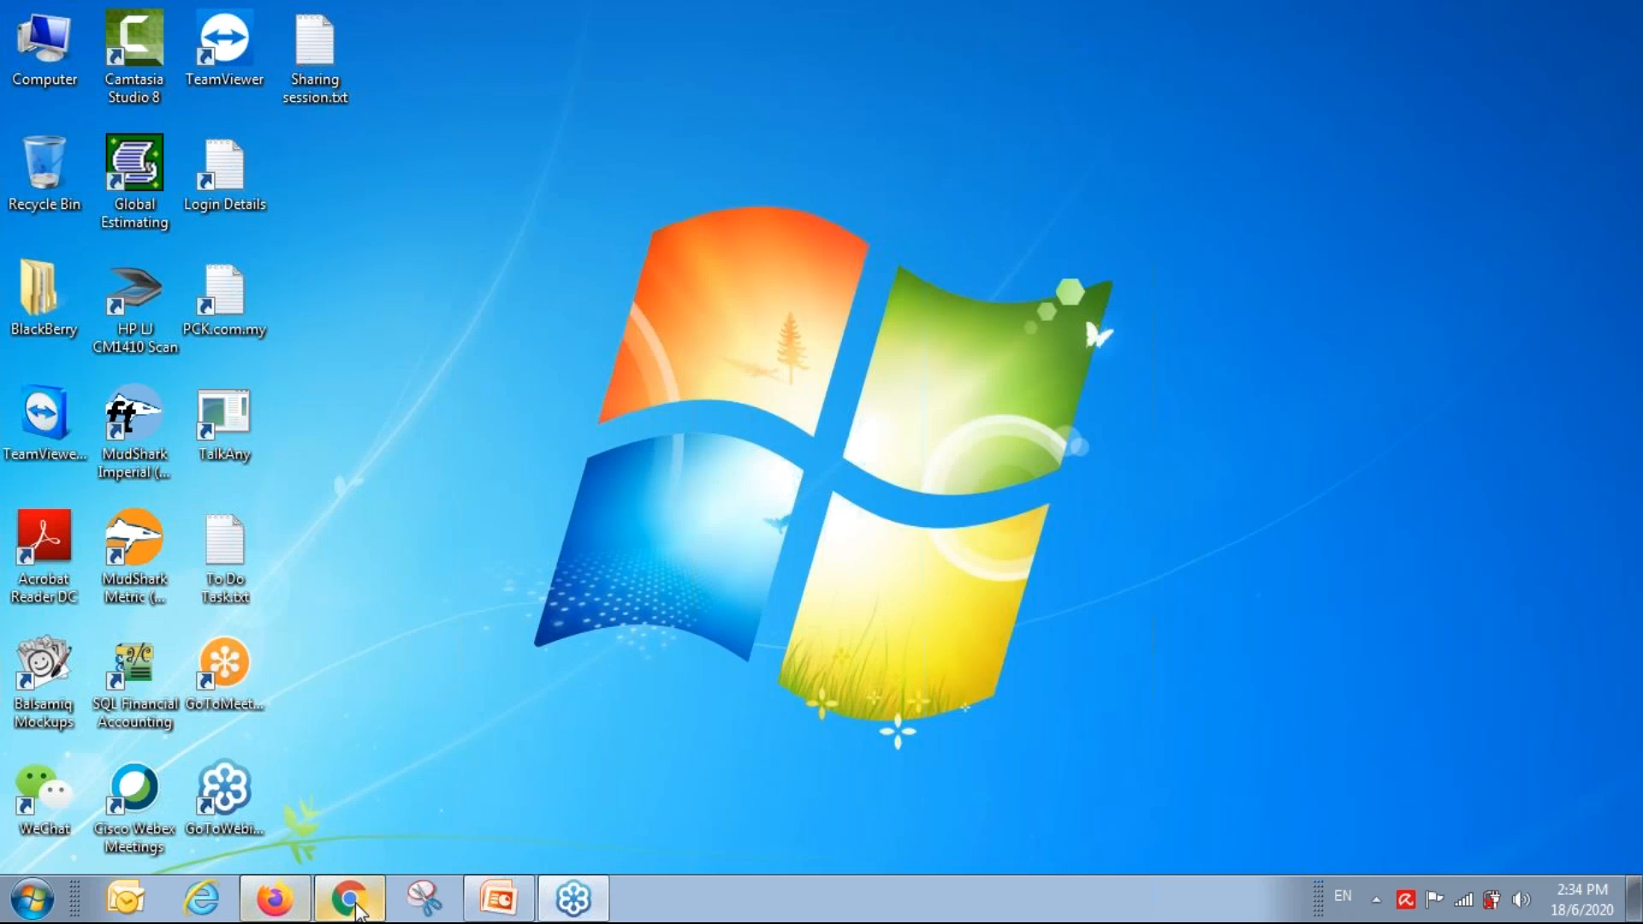
{"action": "left_click", "coordinate": [351, 900]}
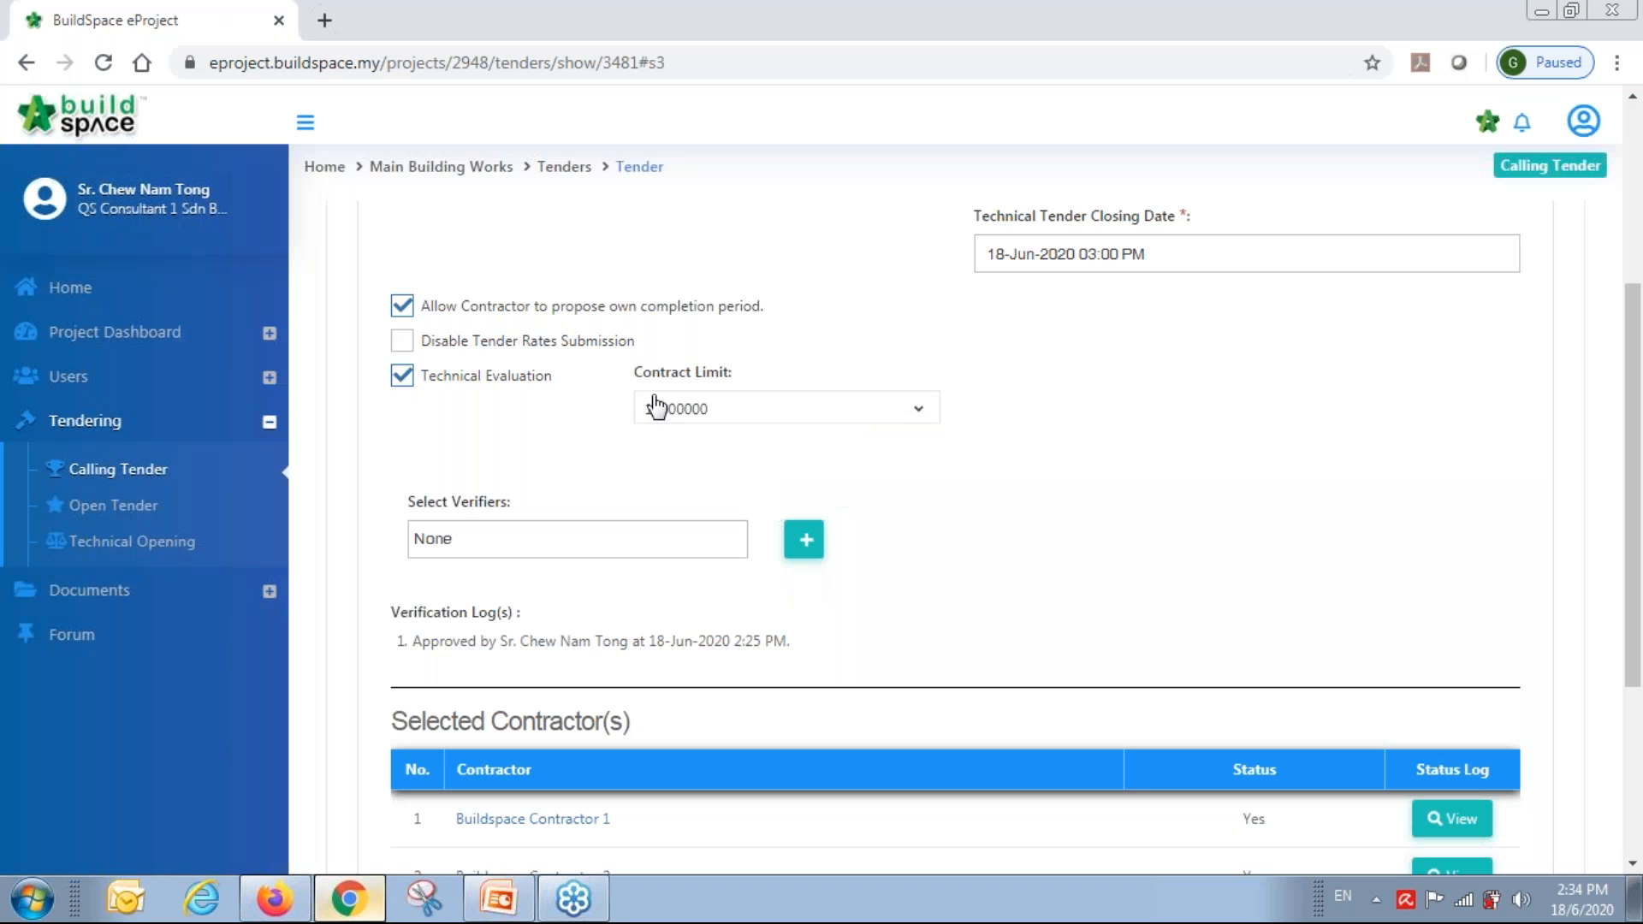
{"action": "scroll", "coordinate": [1125, 501], "scroll_direction": "down", "scroll_amount": 1}
{"action": "scroll", "coordinate": [1123, 502], "scroll_direction": "down", "scroll_amount": 2}
{"action": "scroll", "coordinate": [1123, 503], "scroll_direction": "up", "scroll_amount": 5}
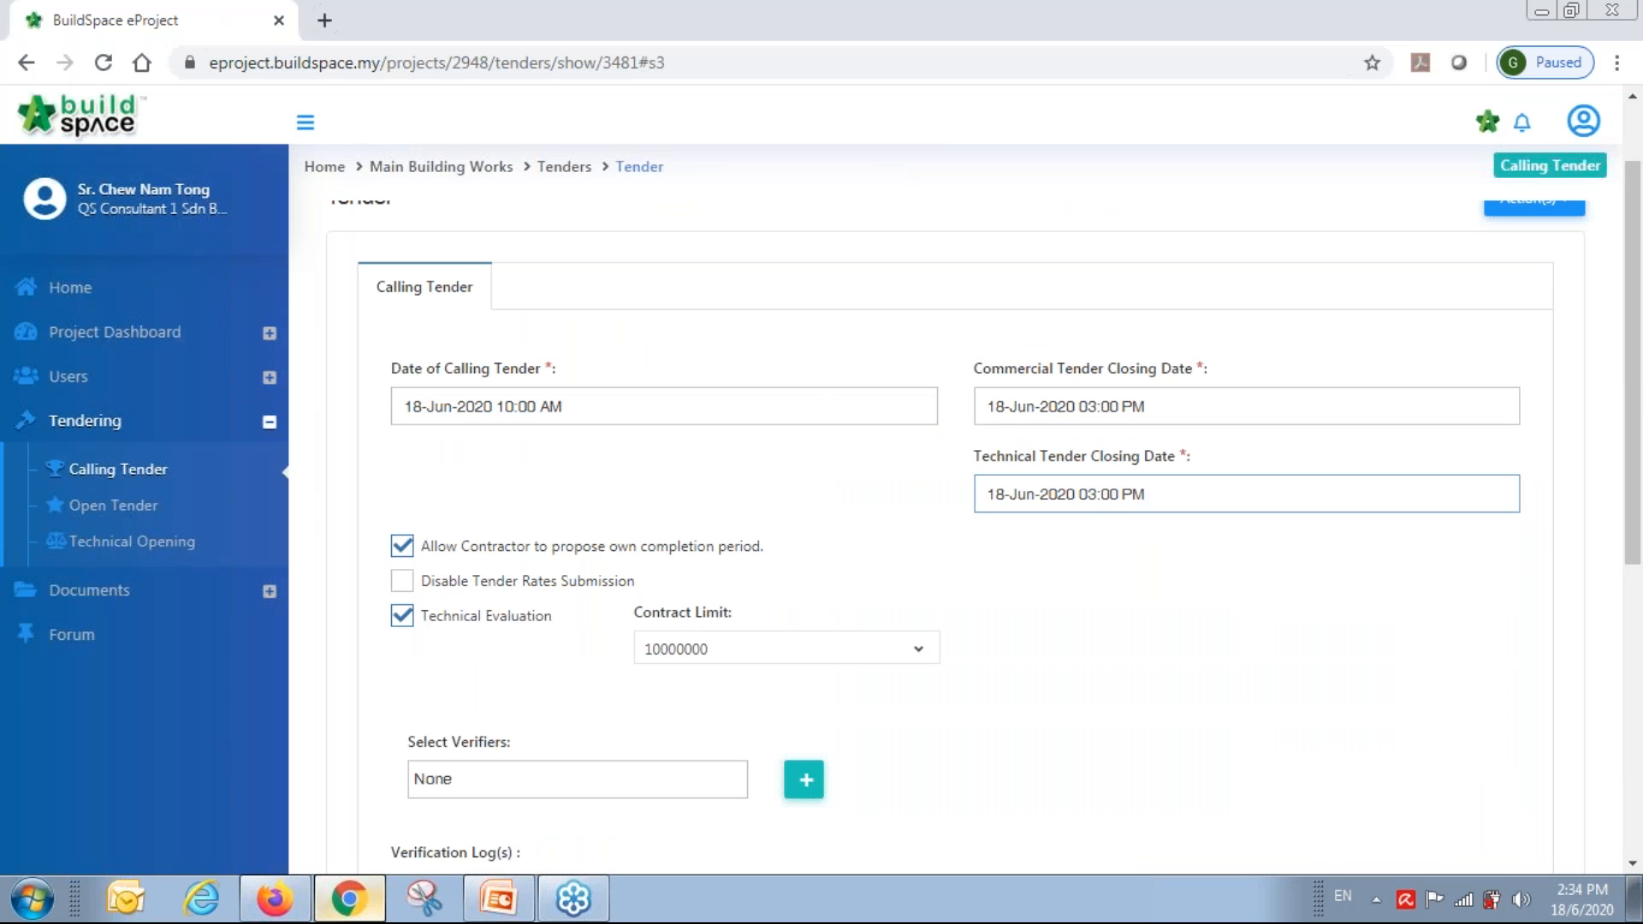
{"action": "left_click", "coordinate": [1261, 393]}
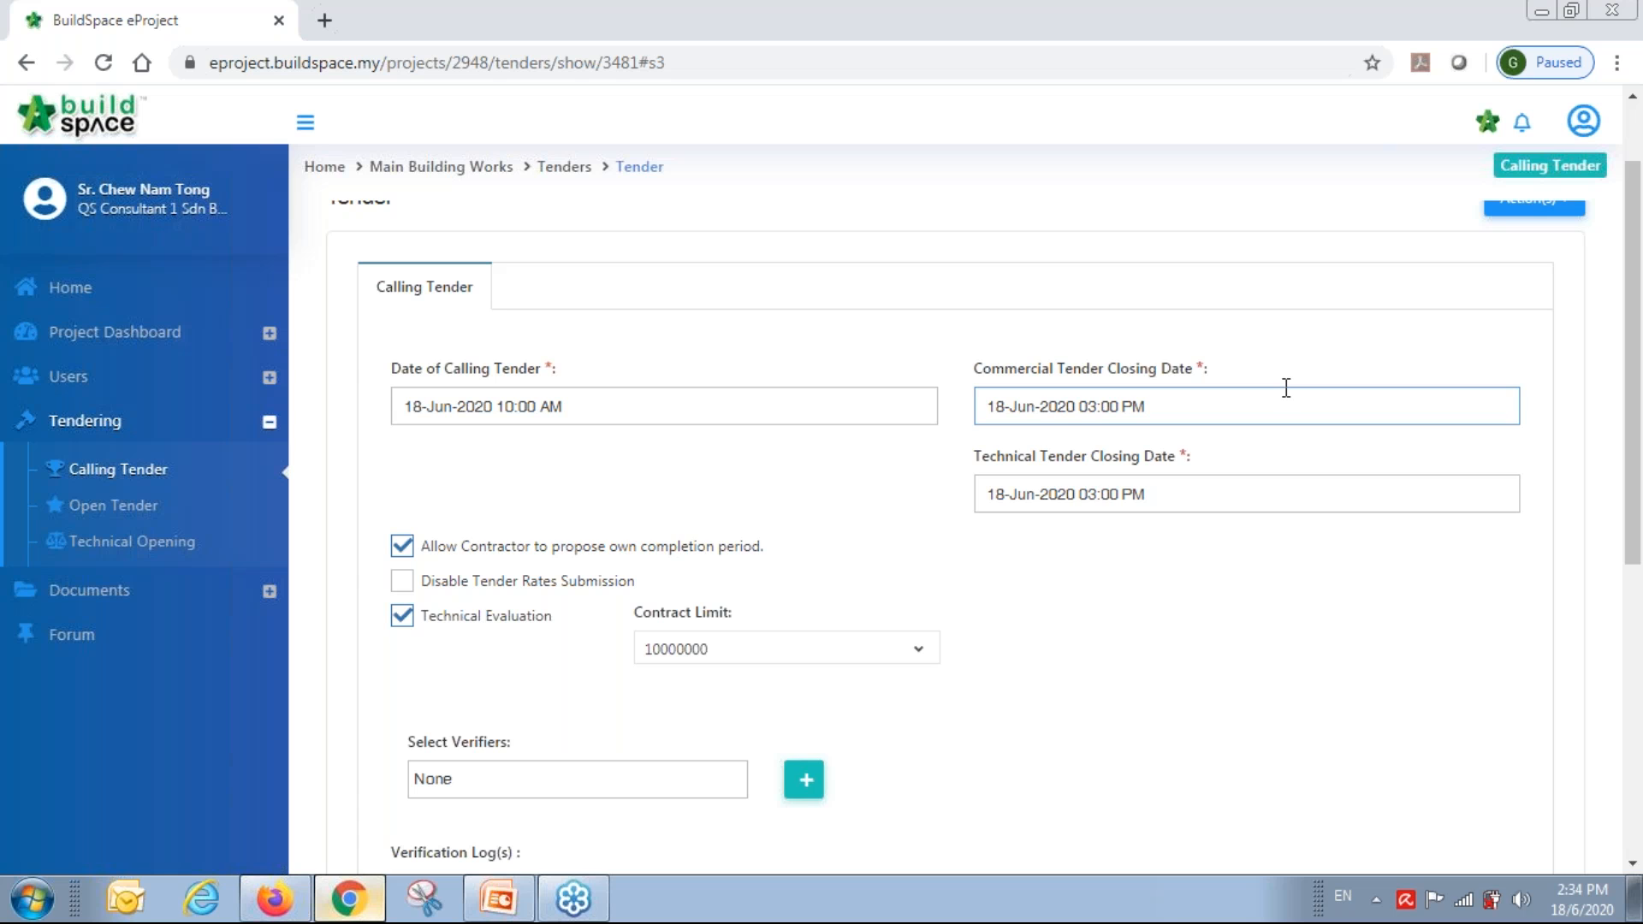
Set the closing time to 02:30 PM on 18-Jun-2020.
{"action": "left_click", "coordinate": [1111, 408]}
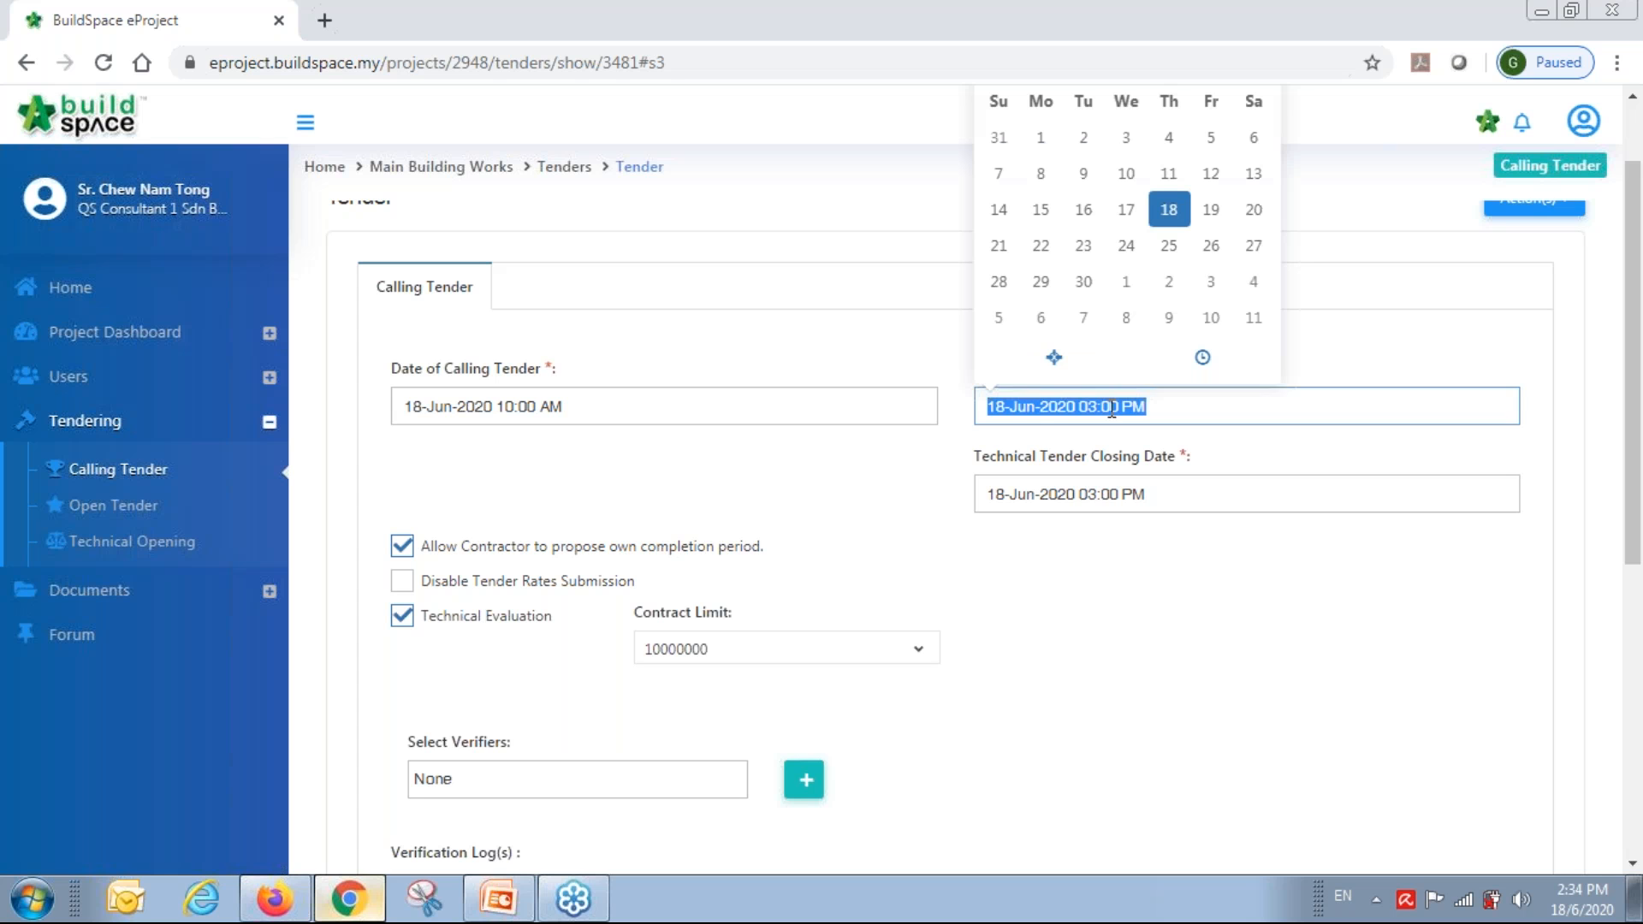
{"action": "left_click", "coordinate": [1201, 363]}
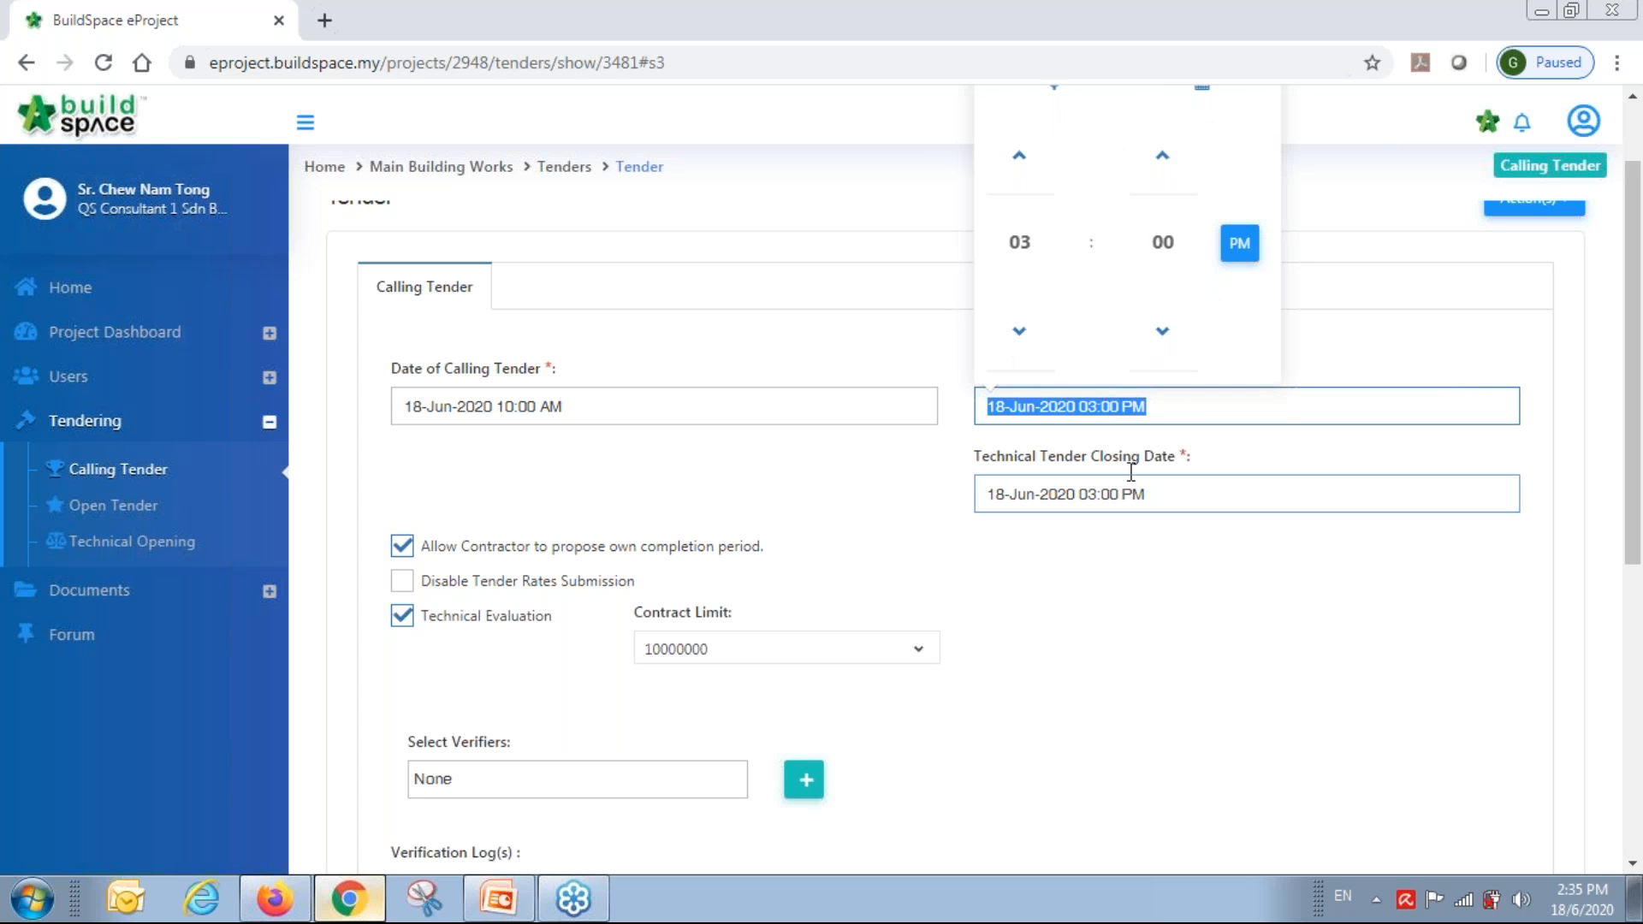
{"action": "left_click", "coordinate": [1019, 330]}
{"action": "left_click", "coordinate": [1163, 333]}
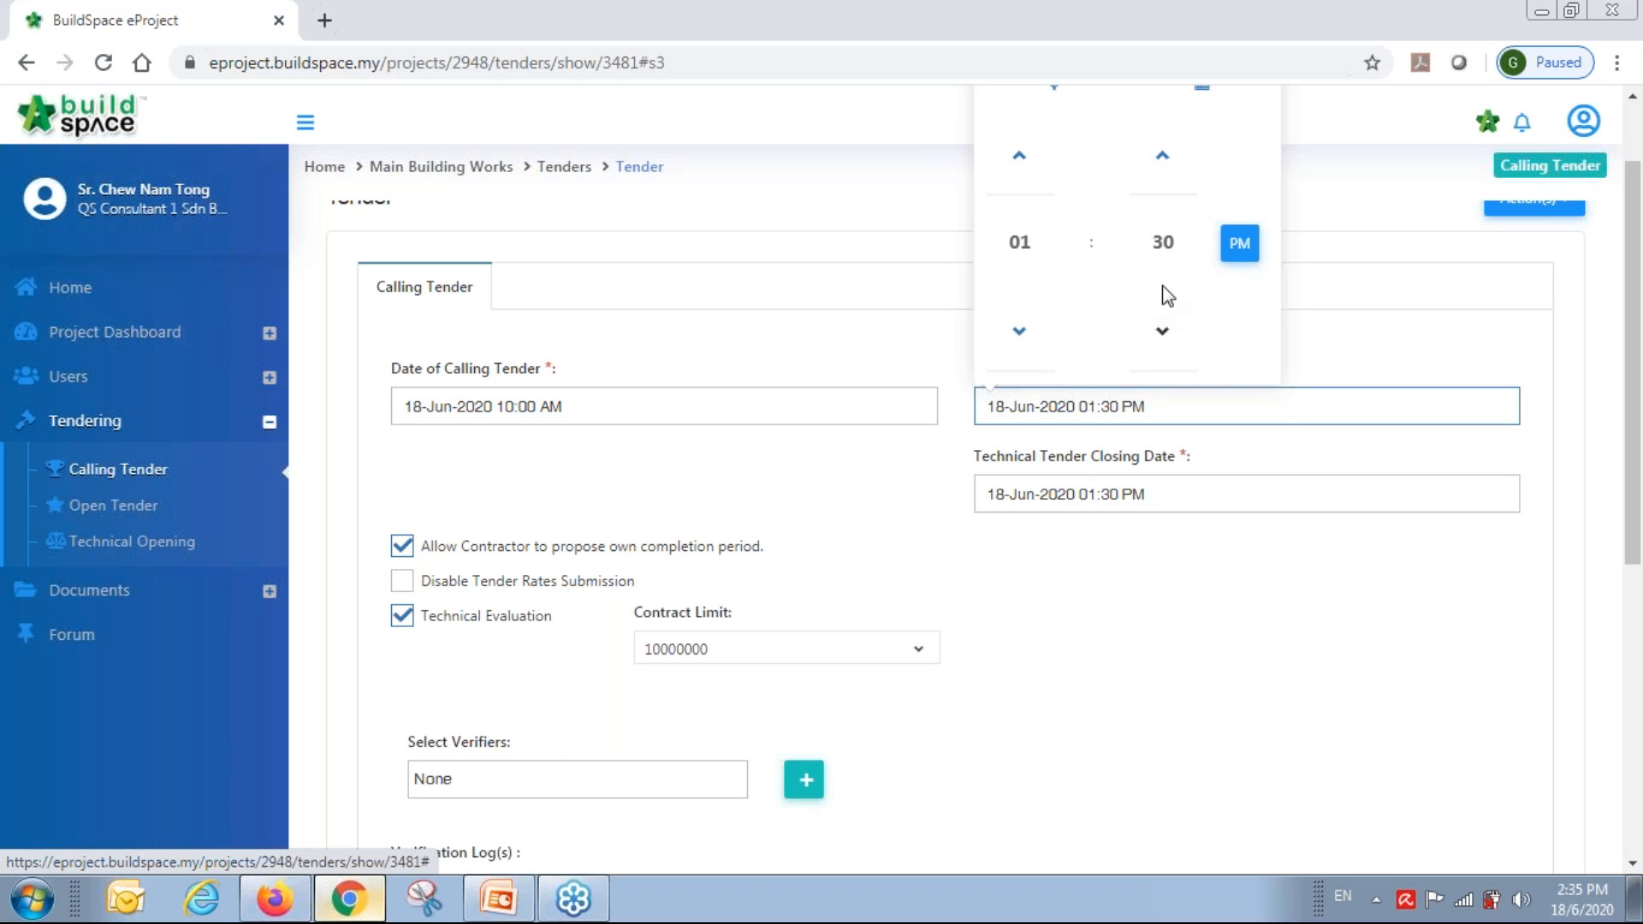
{"action": "left_click", "coordinate": [1035, 171]}
{"action": "left_click", "coordinate": [1236, 687]}
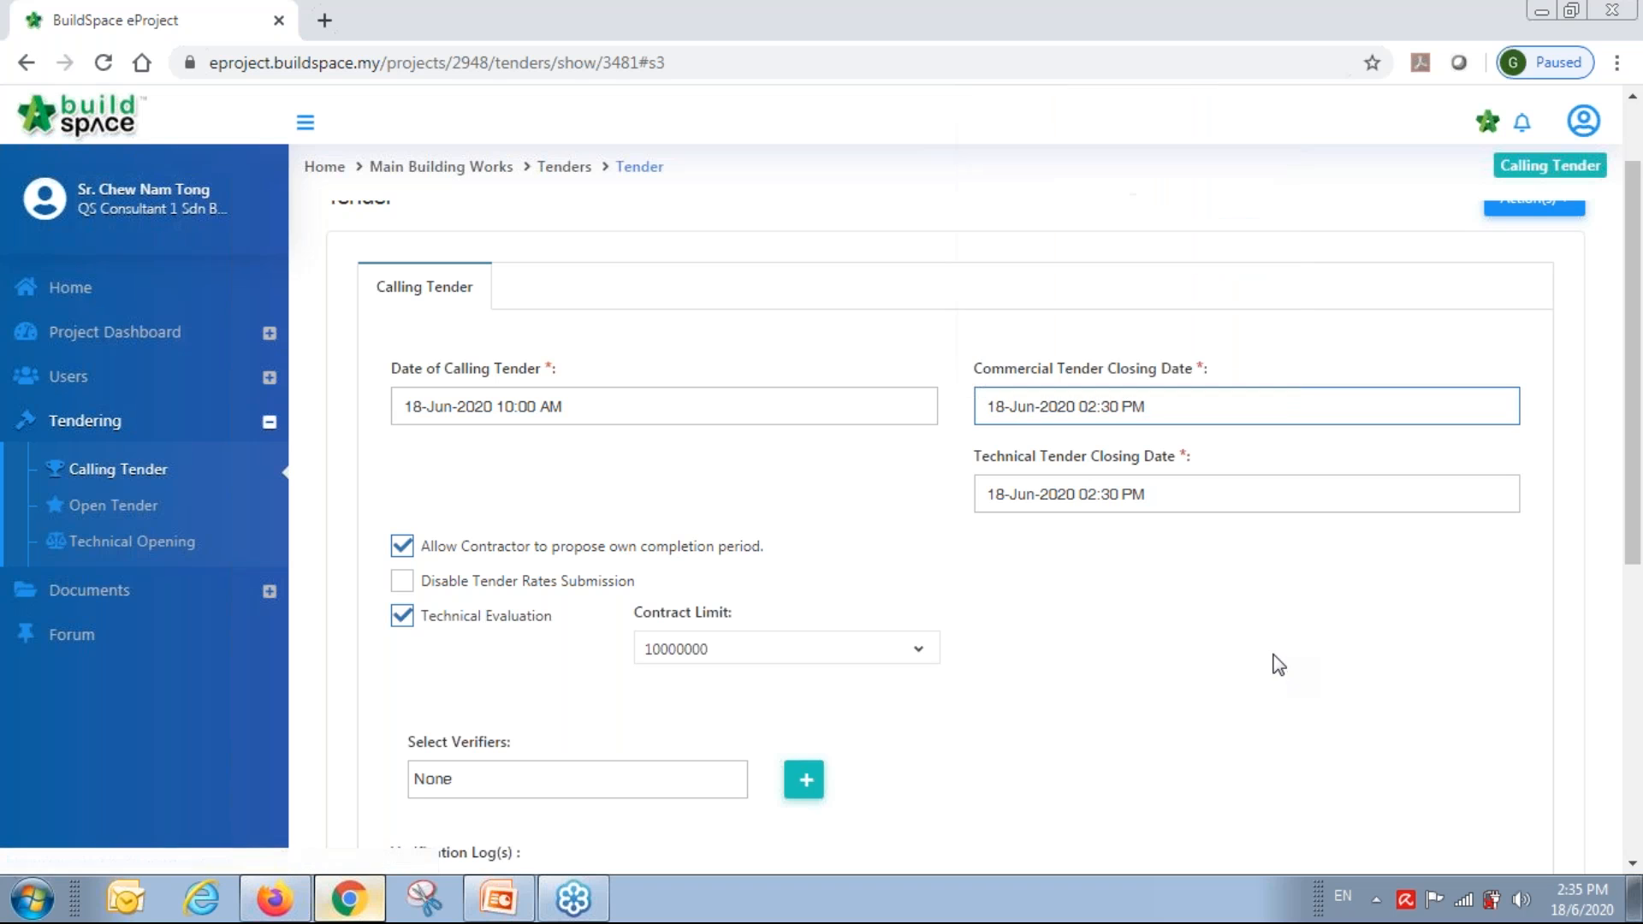
Keep the verifier as None, then apply the extension and confirm Yes.
{"action": "scroll", "coordinate": [1235, 686], "scroll_direction": "down", "scroll_amount": 4}
{"action": "scroll", "coordinate": [1236, 686], "scroll_direction": "down", "scroll_amount": 2}
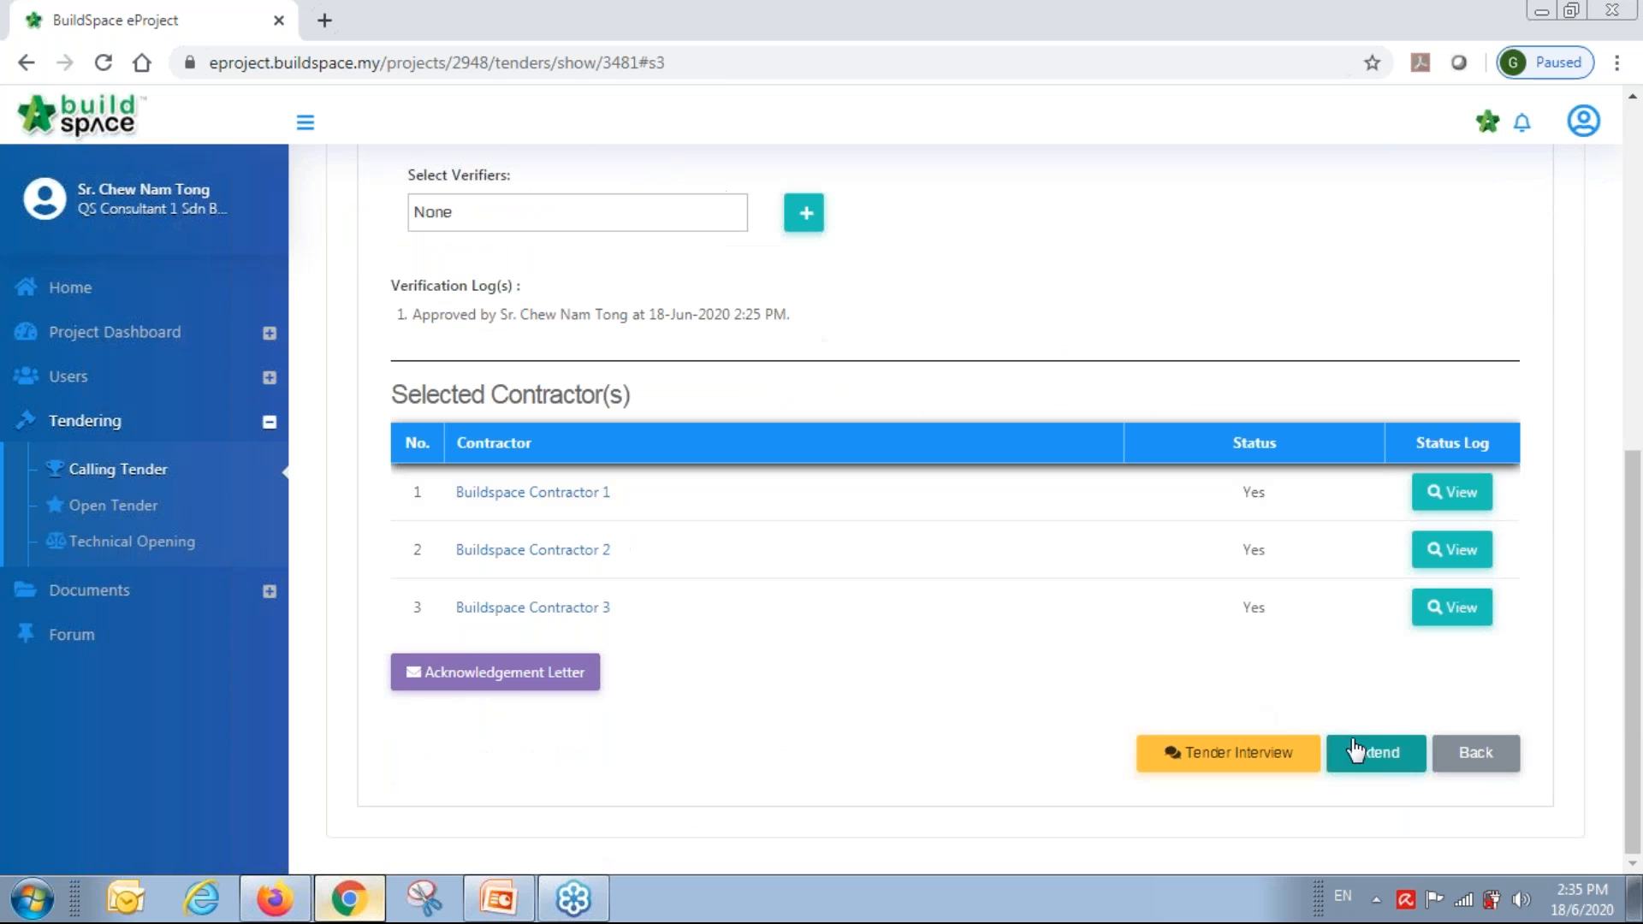
{"action": "scroll", "coordinate": [700, 458], "scroll_direction": "up", "scroll_amount": 3}
{"action": "left_click", "coordinate": [529, 456]}
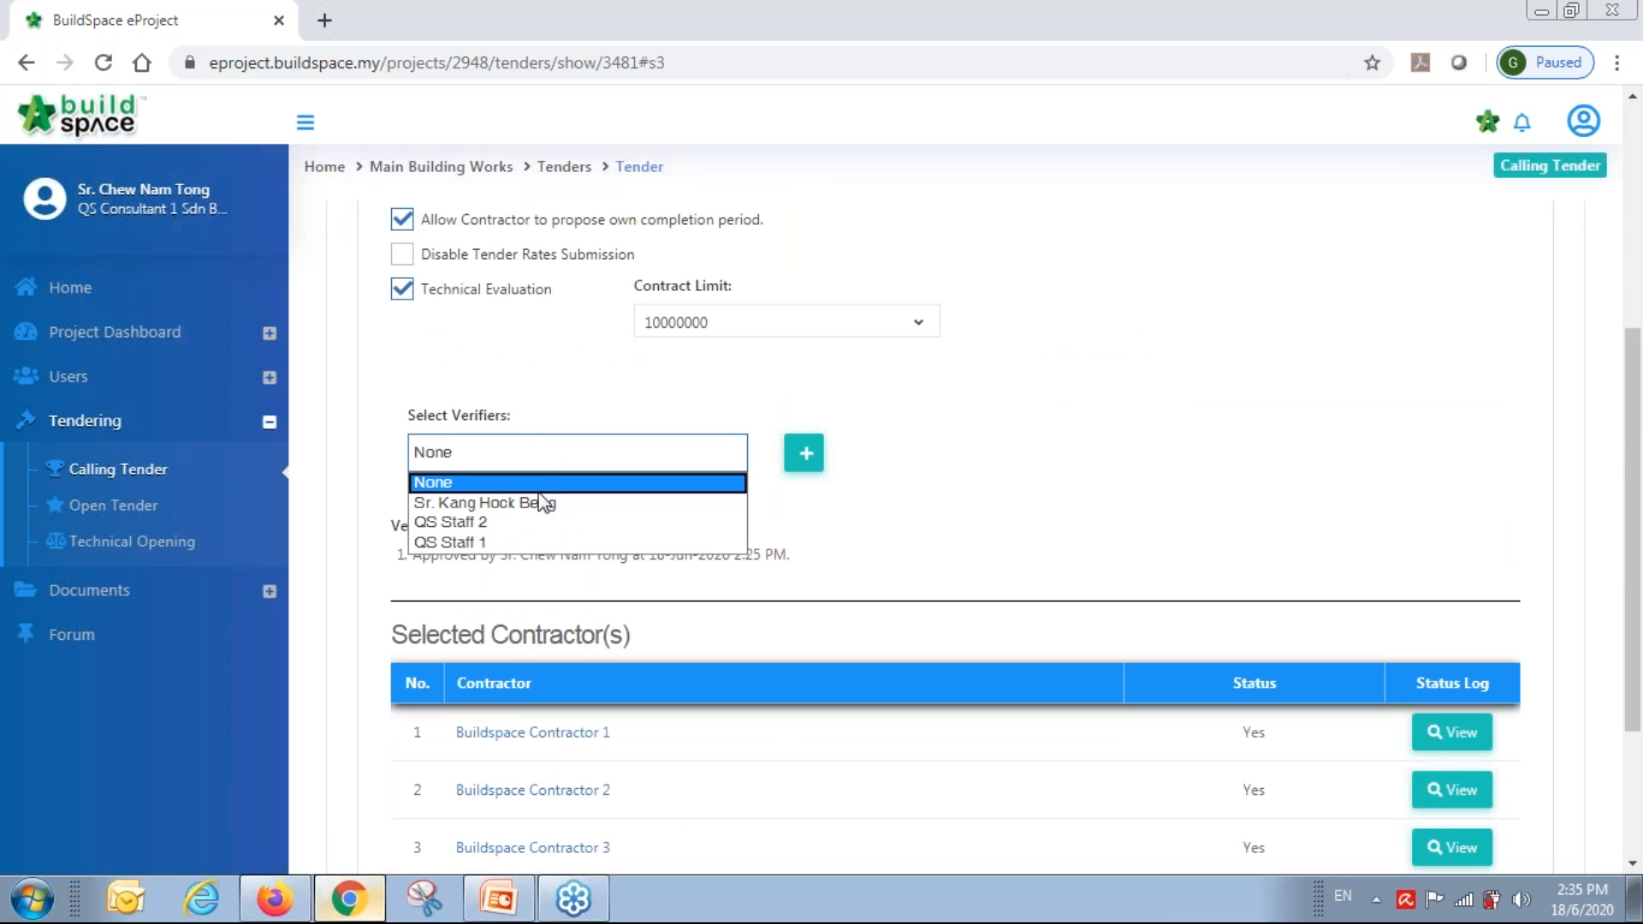
{"action": "left_click", "coordinate": [1026, 463]}
{"action": "scroll", "coordinate": [1028, 467], "scroll_direction": "down", "scroll_amount": 1}
{"action": "scroll", "coordinate": [1027, 467], "scroll_direction": "down", "scroll_amount": 2}
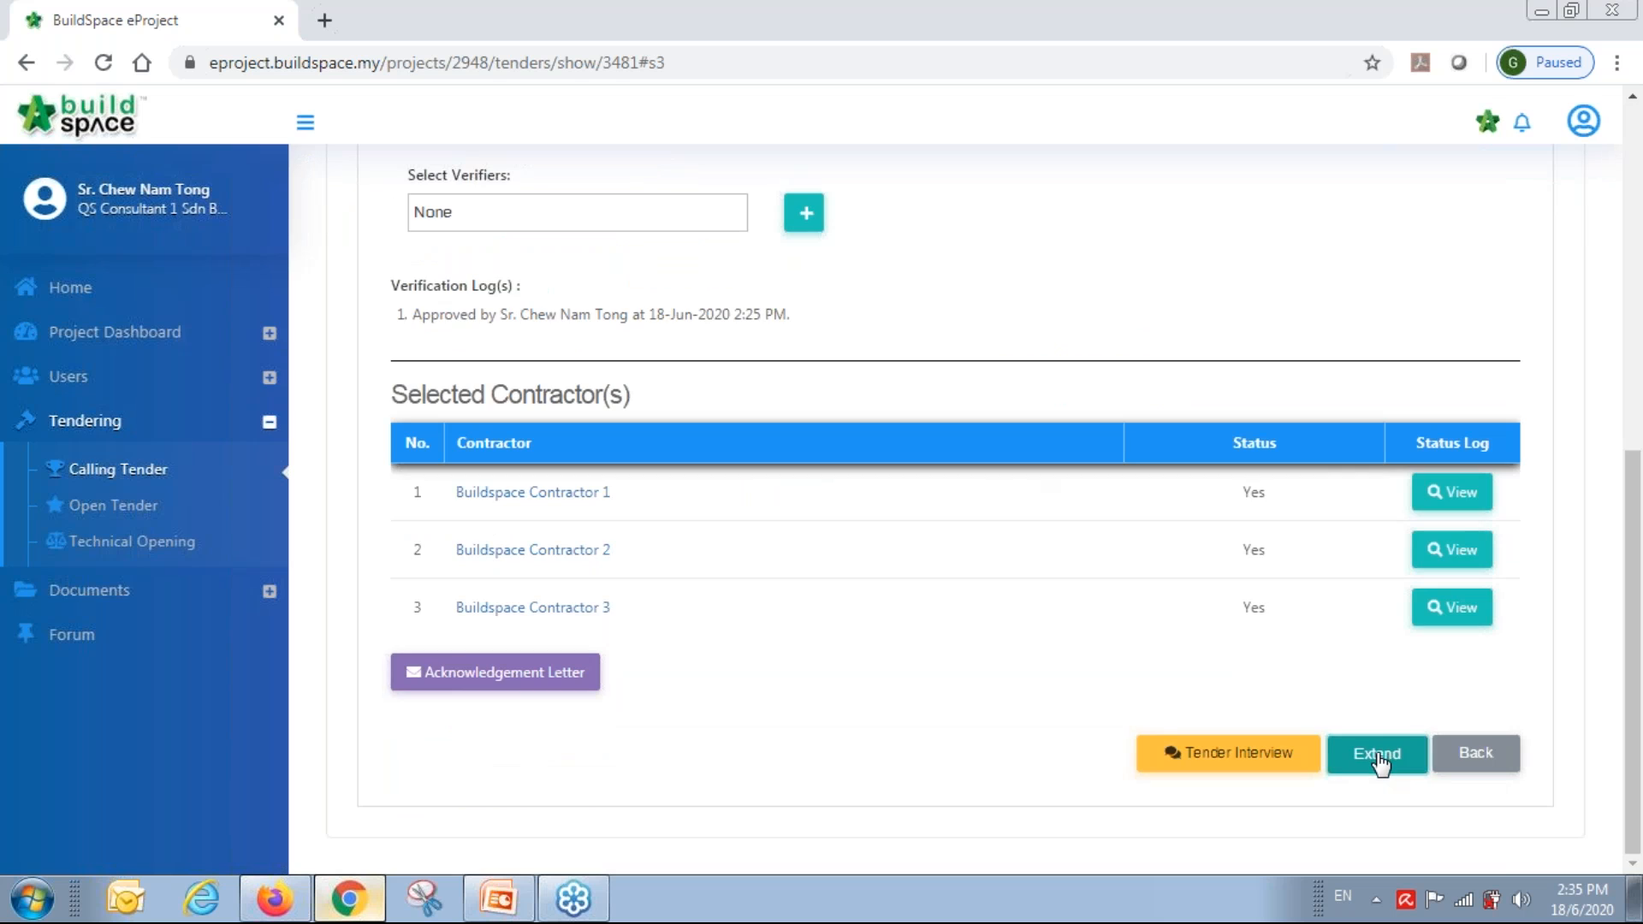
{"action": "left_click", "coordinate": [1375, 753]}
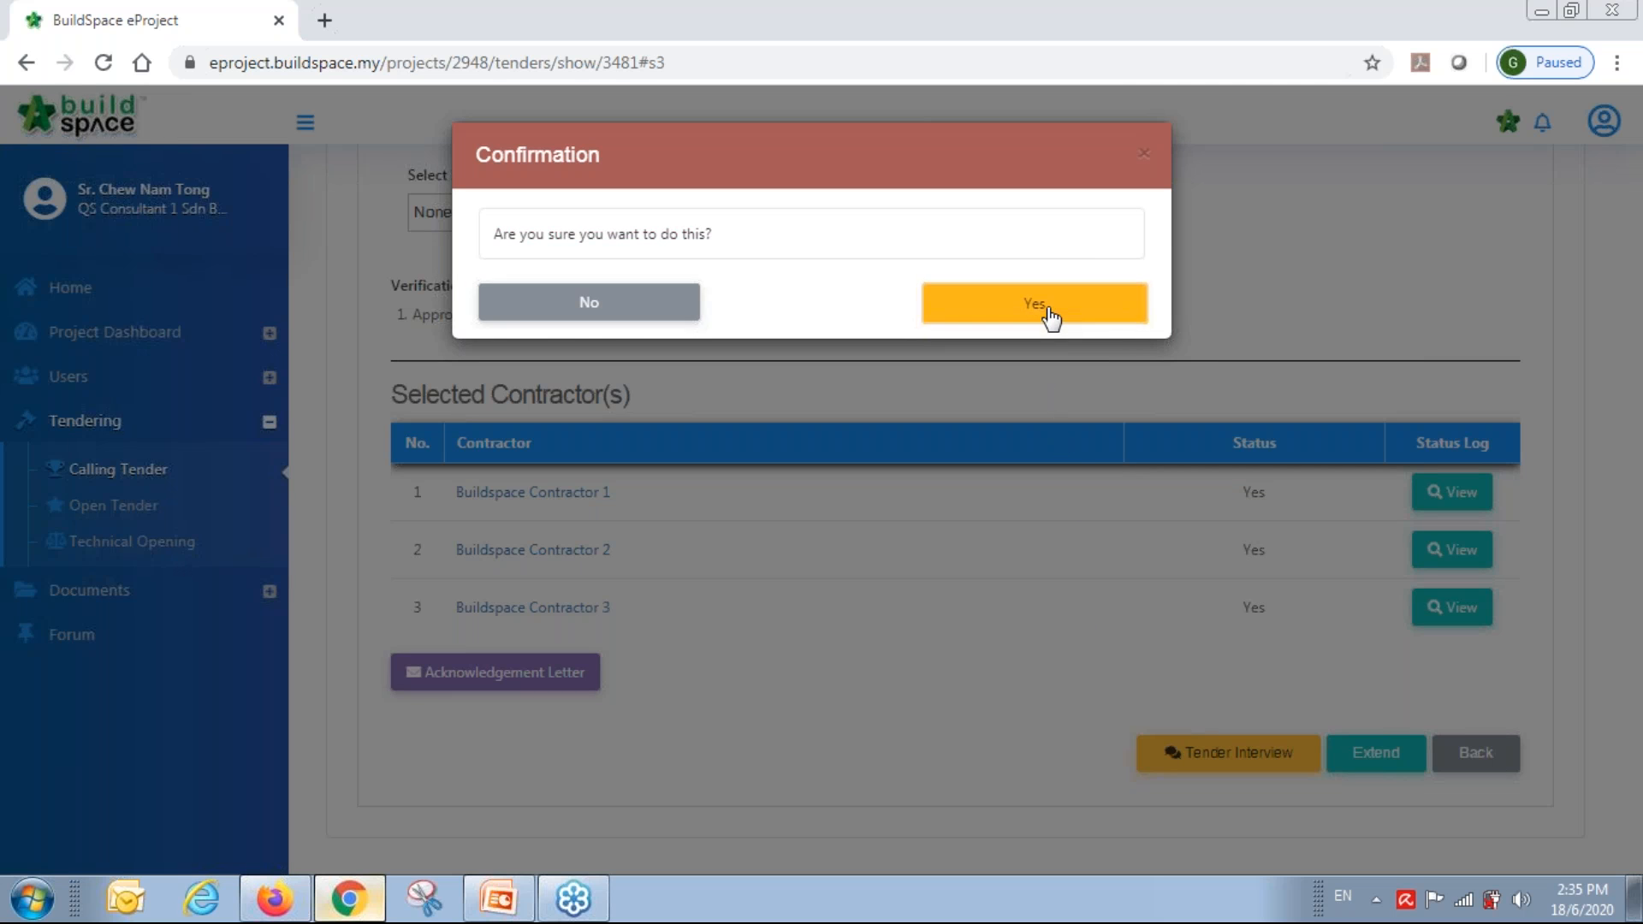
{"action": "left_click", "coordinate": [1053, 314]}
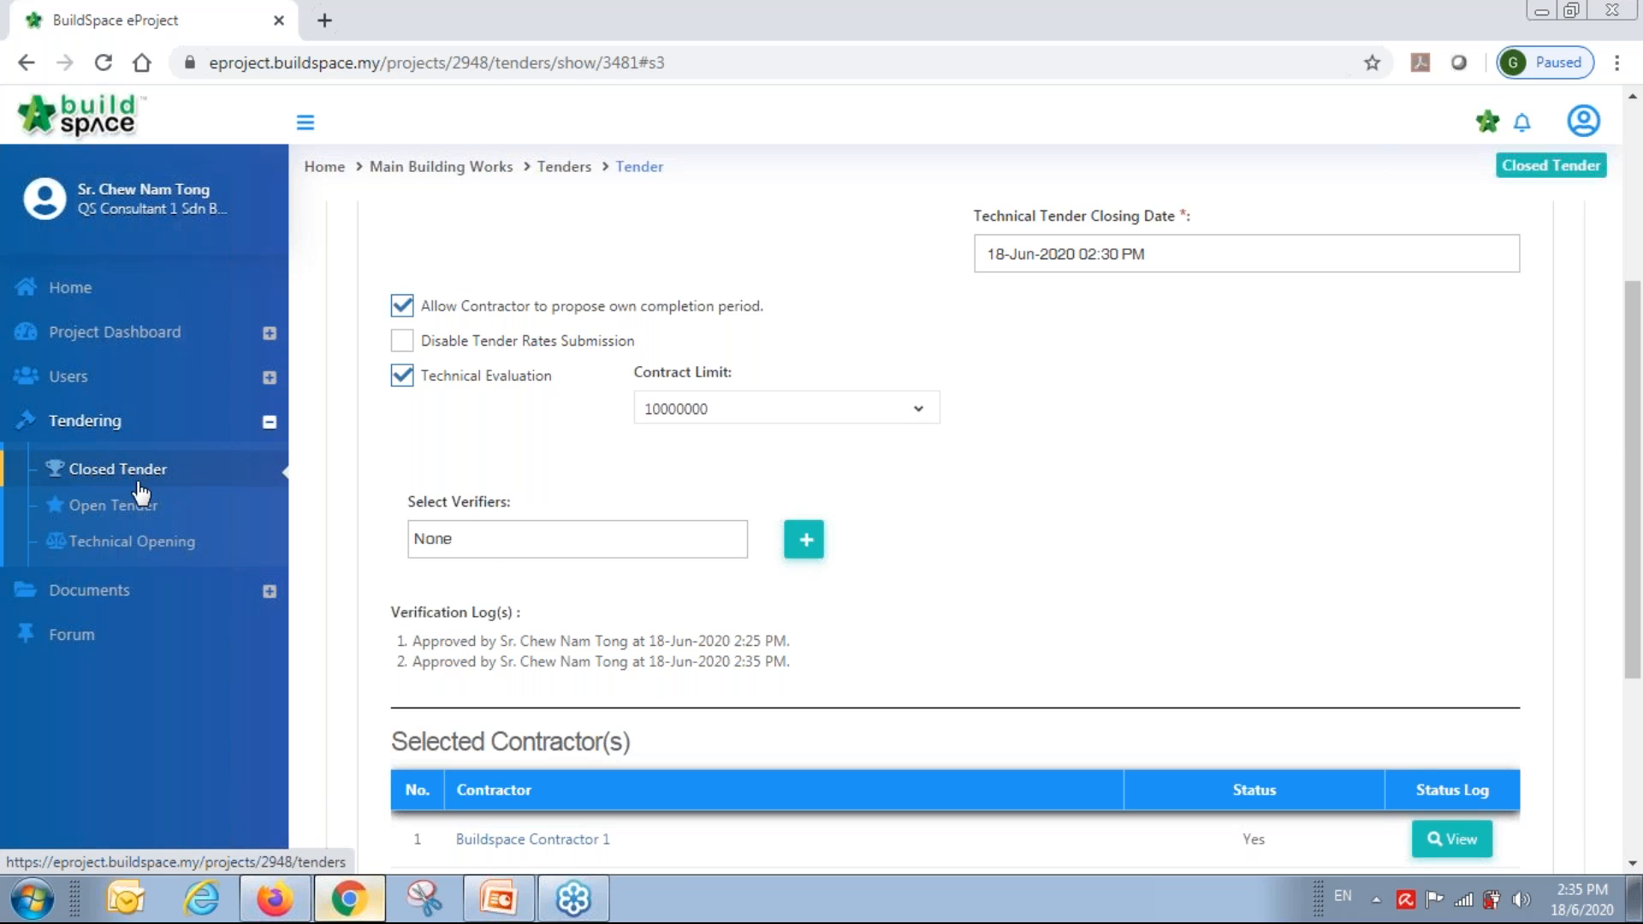
Go from Technical Opening to the Tender's Tenderer Rates listing of three contractors.
{"action": "left_click", "coordinate": [103, 546]}
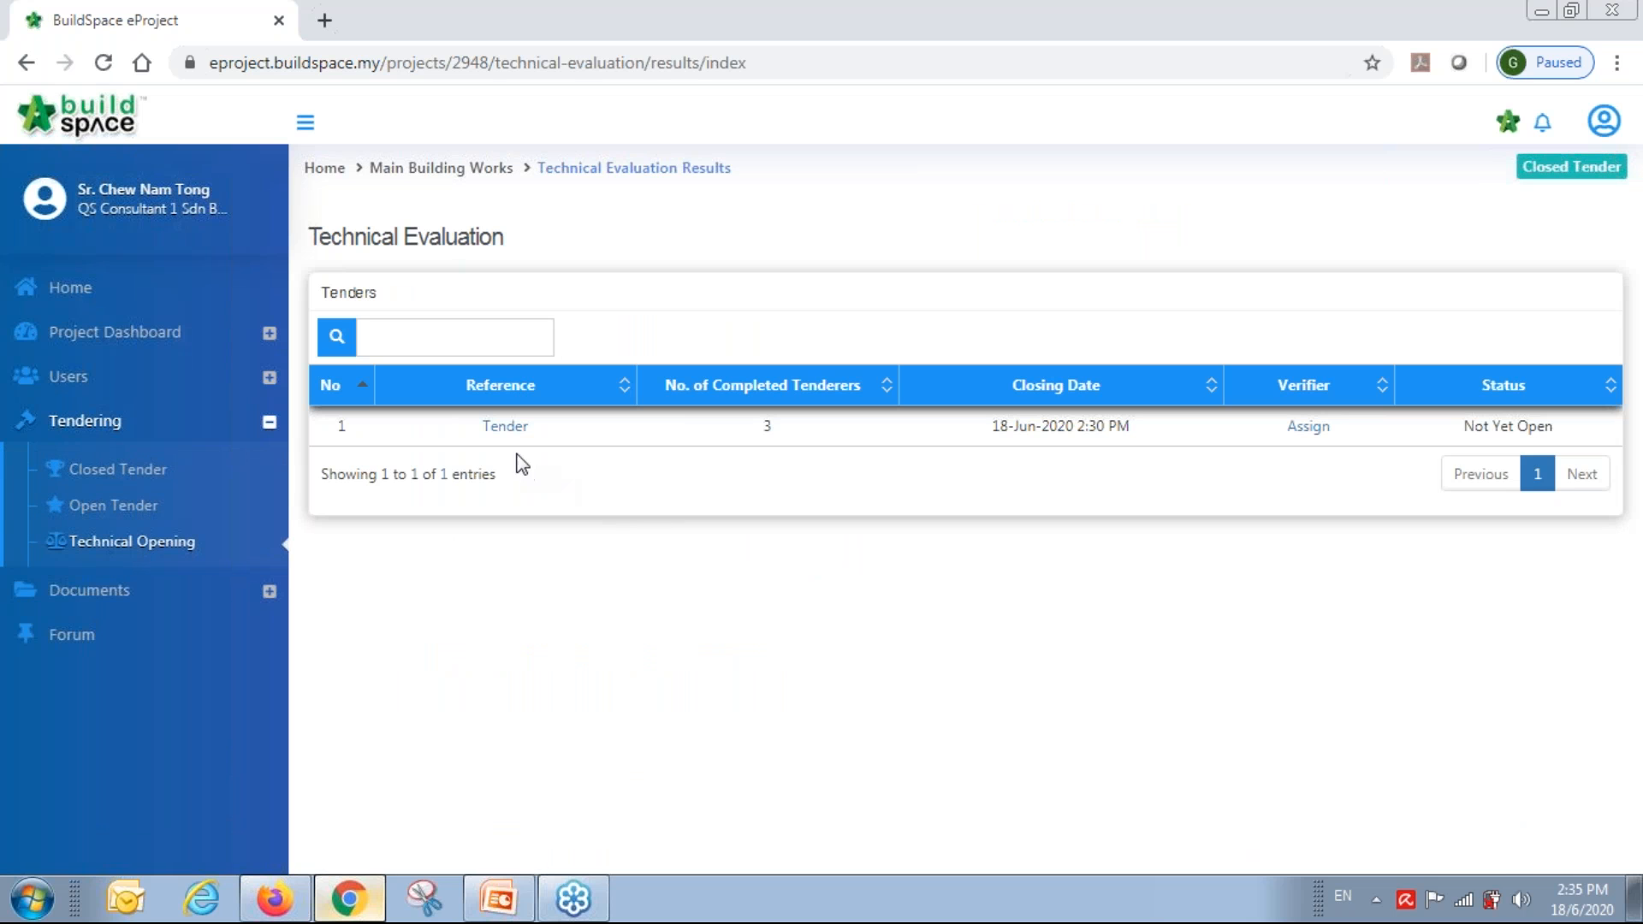
{"action": "left_click", "coordinate": [508, 427]}
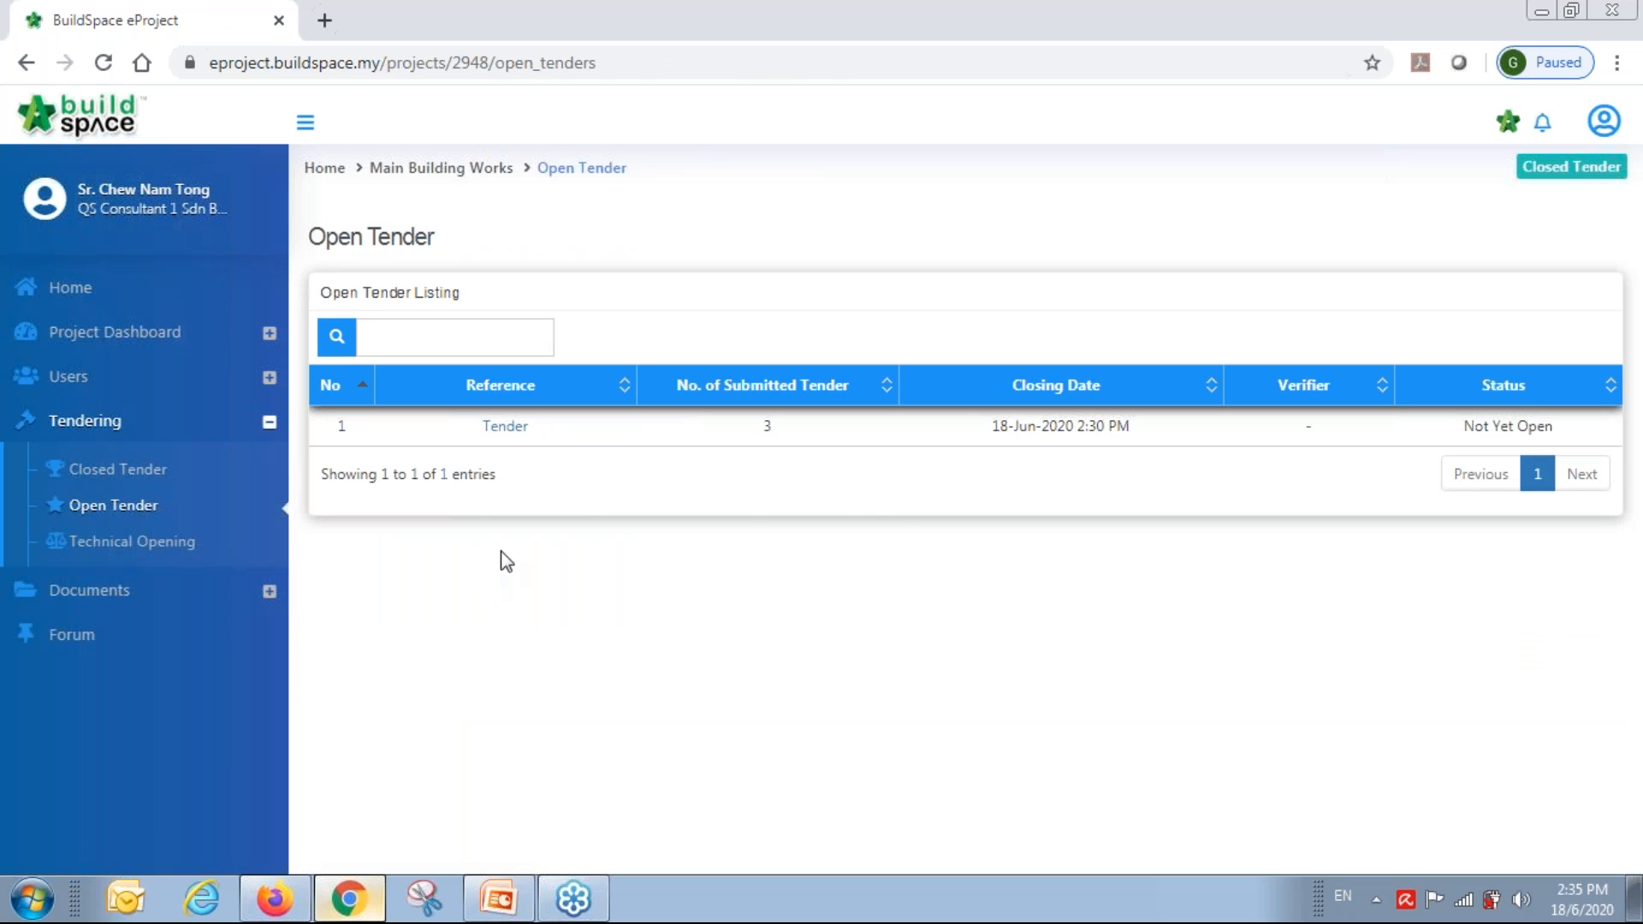
{"action": "left_click", "coordinate": [504, 432]}
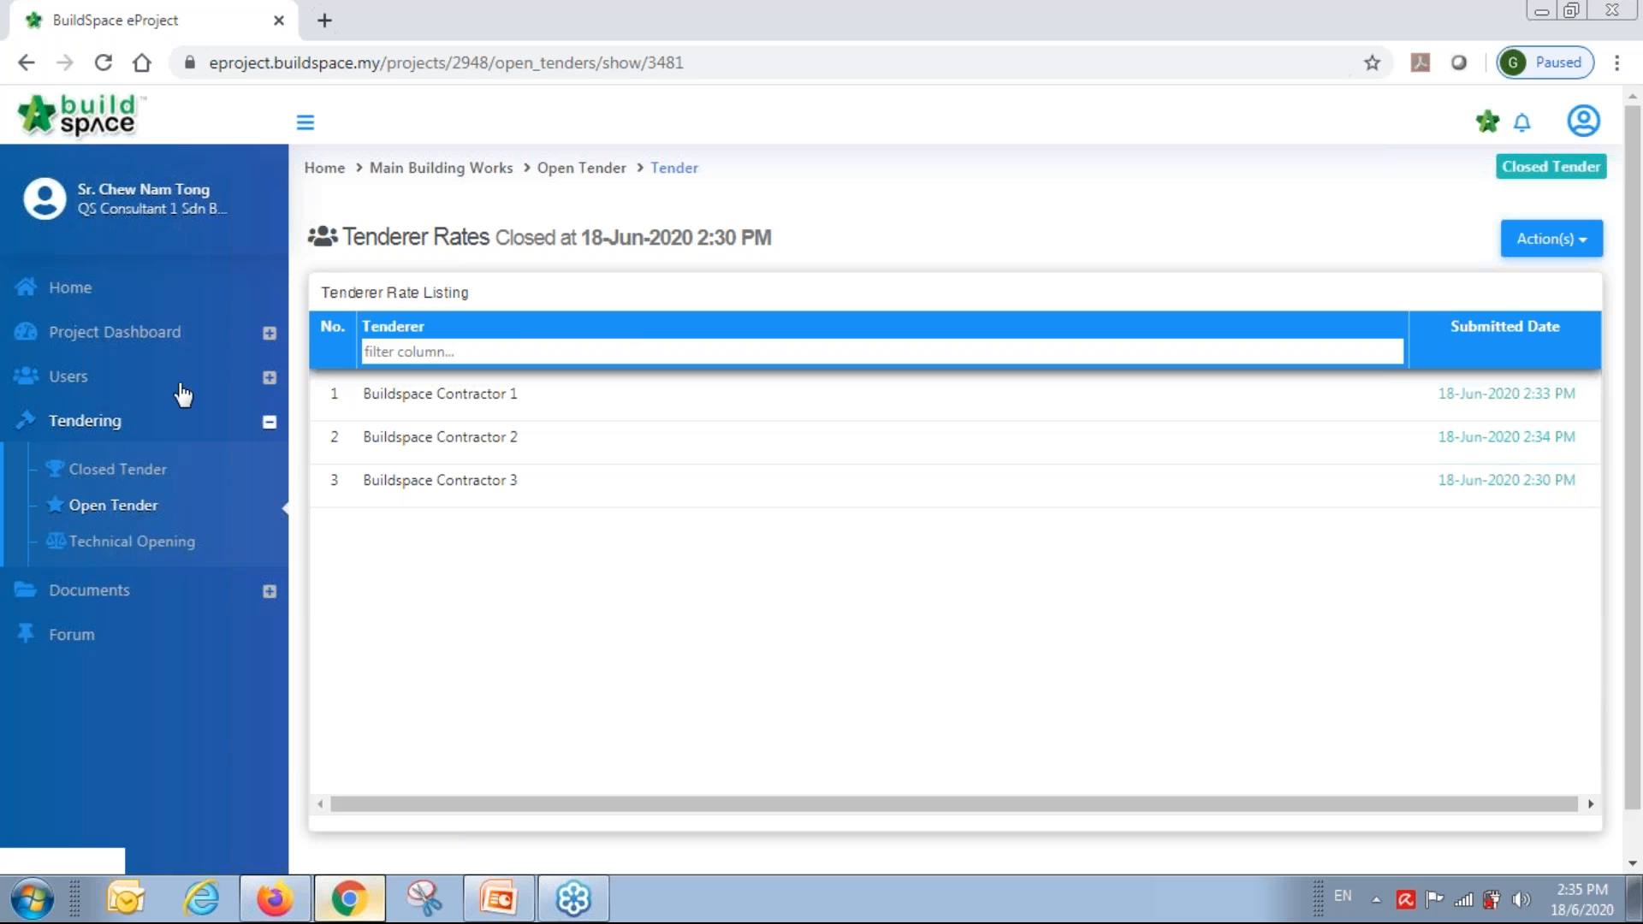
Start a tender interview for the closed Tender at BuildSpace Office with a 3:00 PM discussion.
{"action": "left_click", "coordinate": [111, 479]}
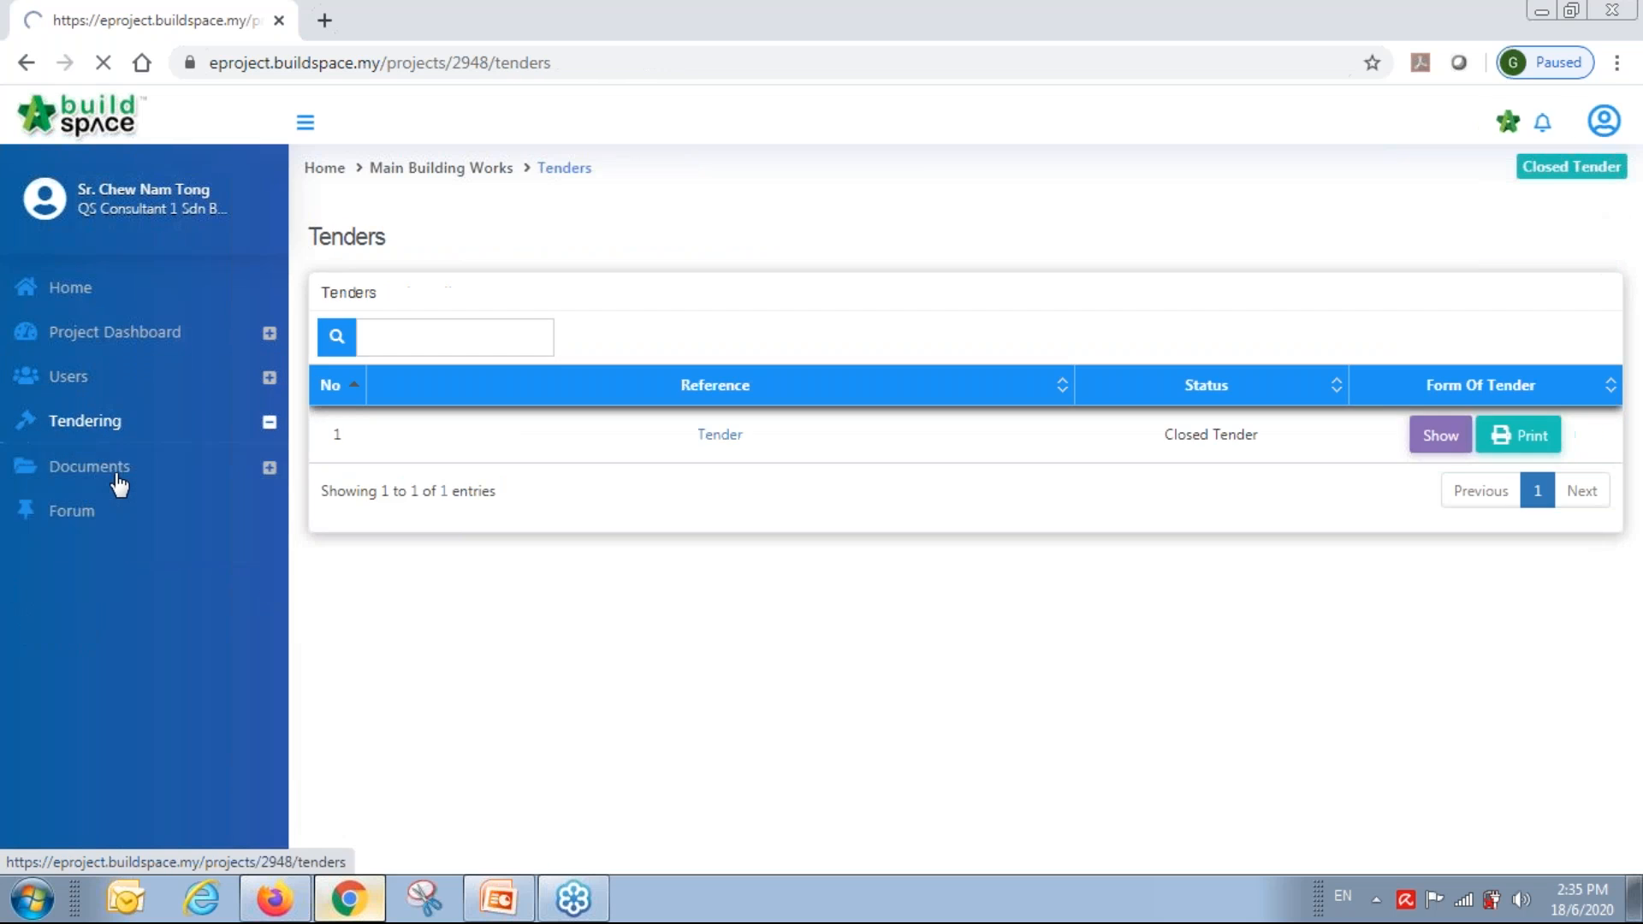
{"action": "left_click", "coordinate": [726, 438]}
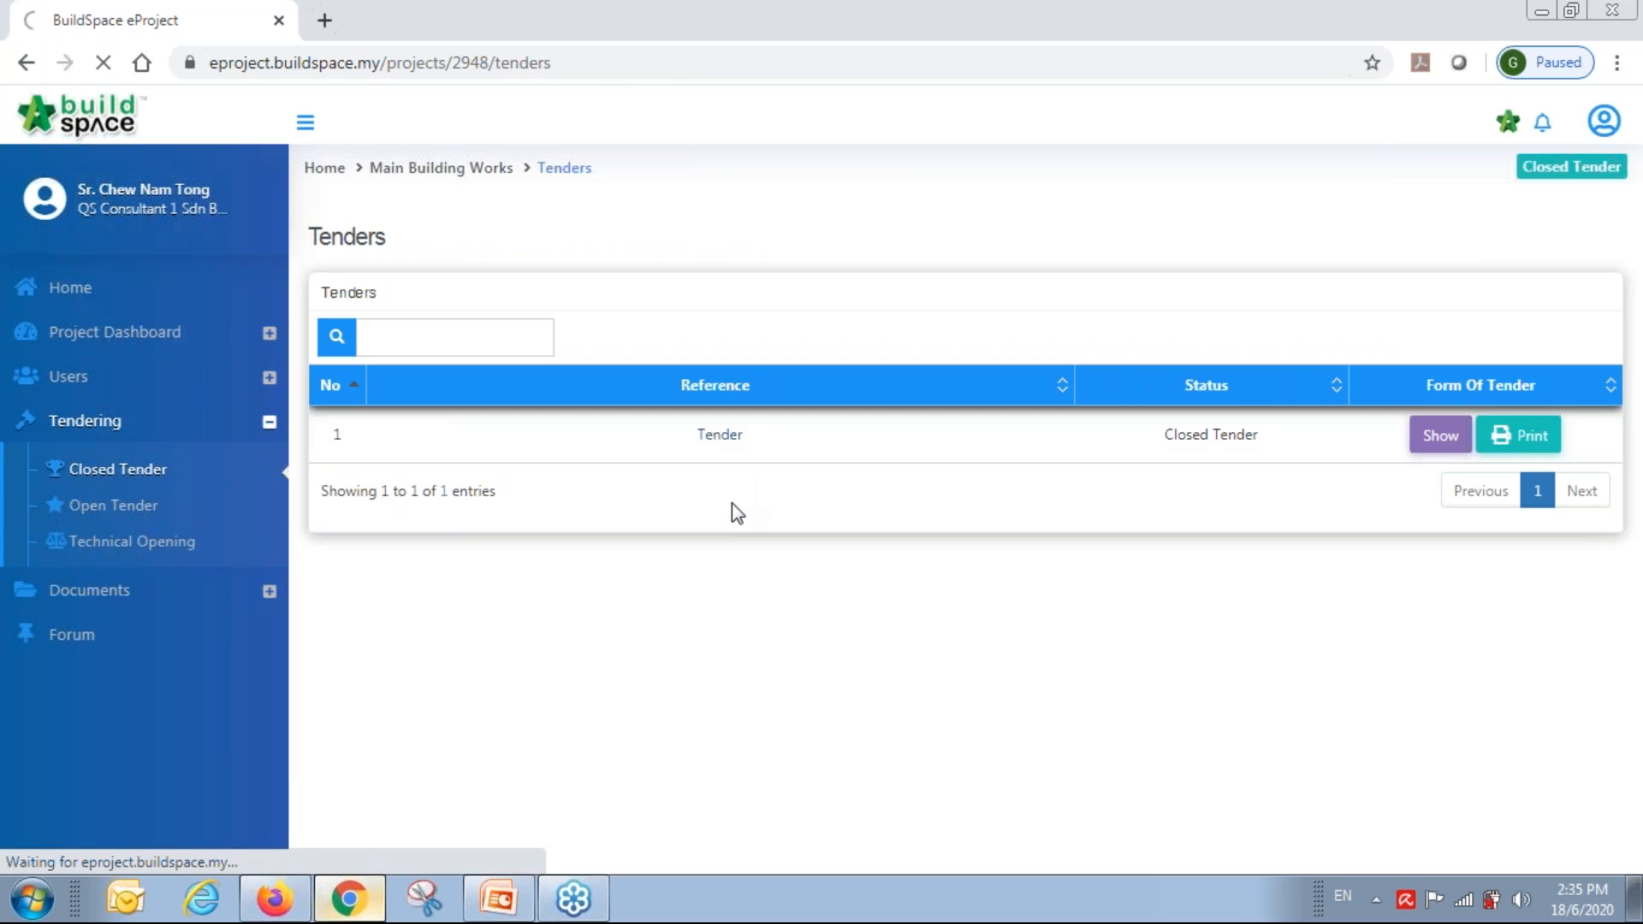
{"action": "scroll", "coordinate": [941, 514], "scroll_direction": "down", "scroll_amount": 5}
{"action": "scroll", "coordinate": [942, 514], "scroll_direction": "up", "scroll_amount": 3}
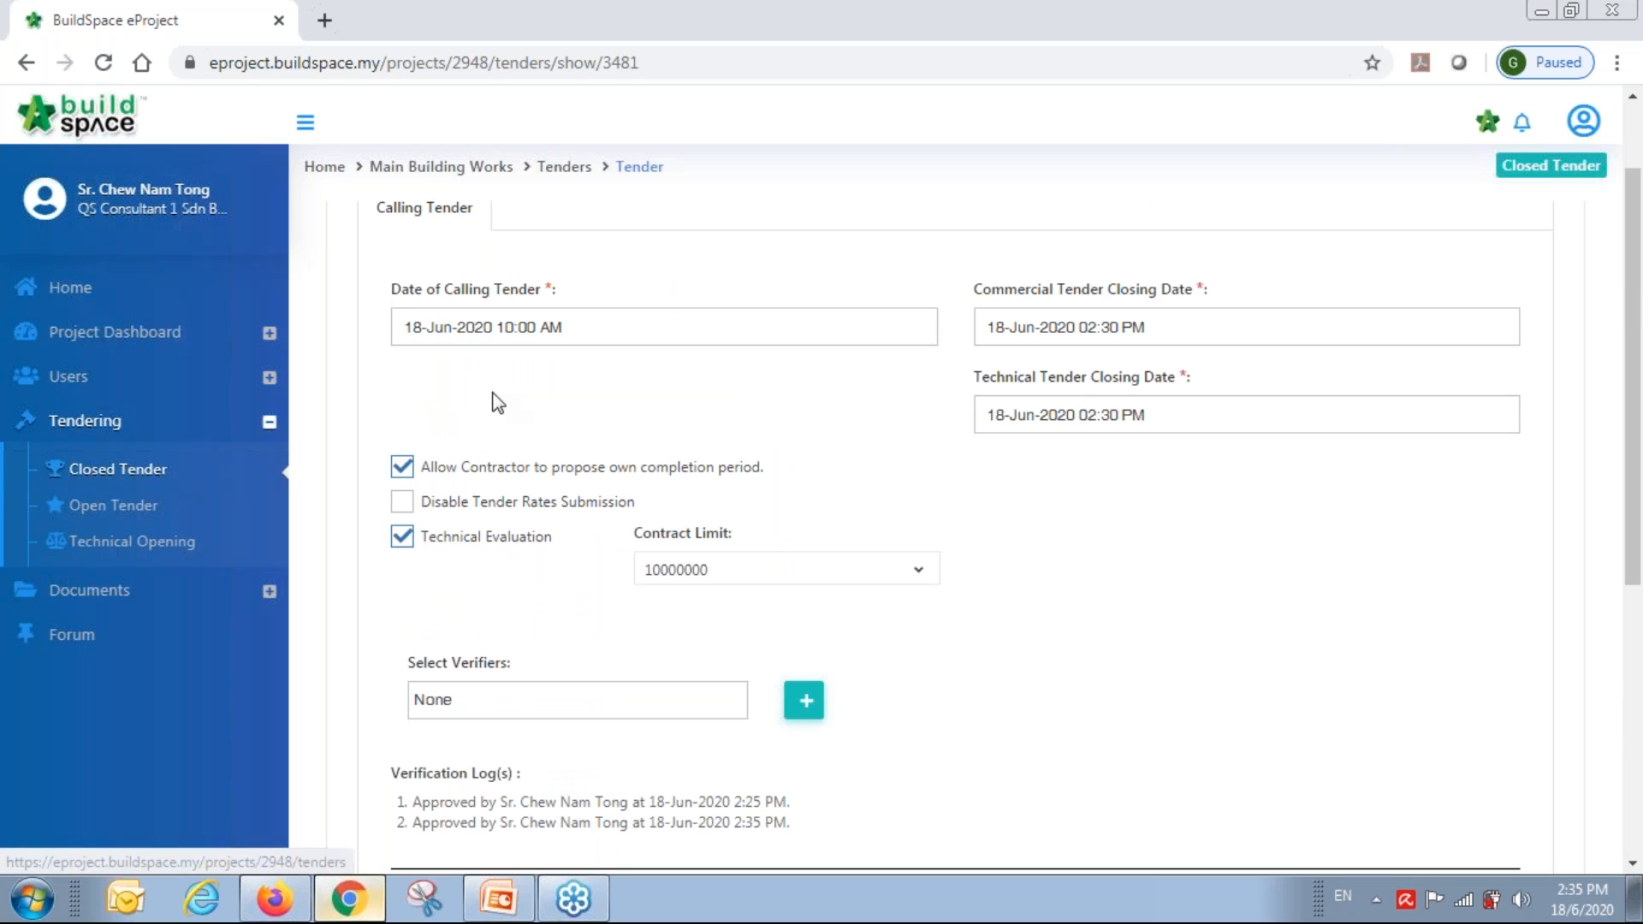
{"action": "scroll", "coordinate": [1038, 485], "scroll_direction": "down", "scroll_amount": 5}
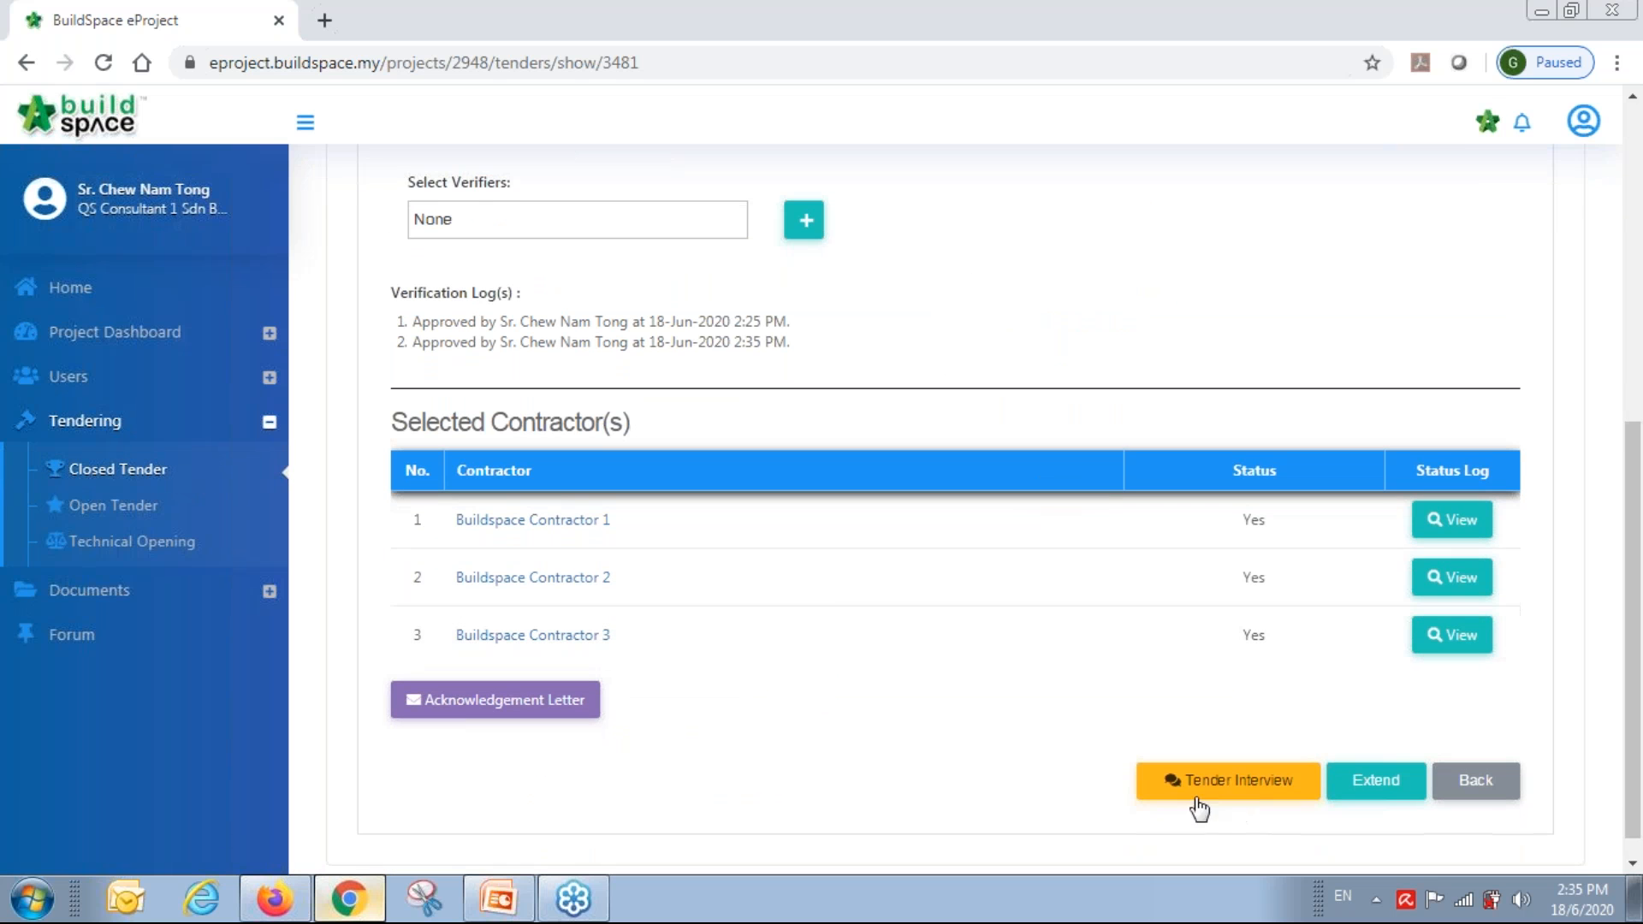
{"action": "left_click", "coordinate": [1238, 781]}
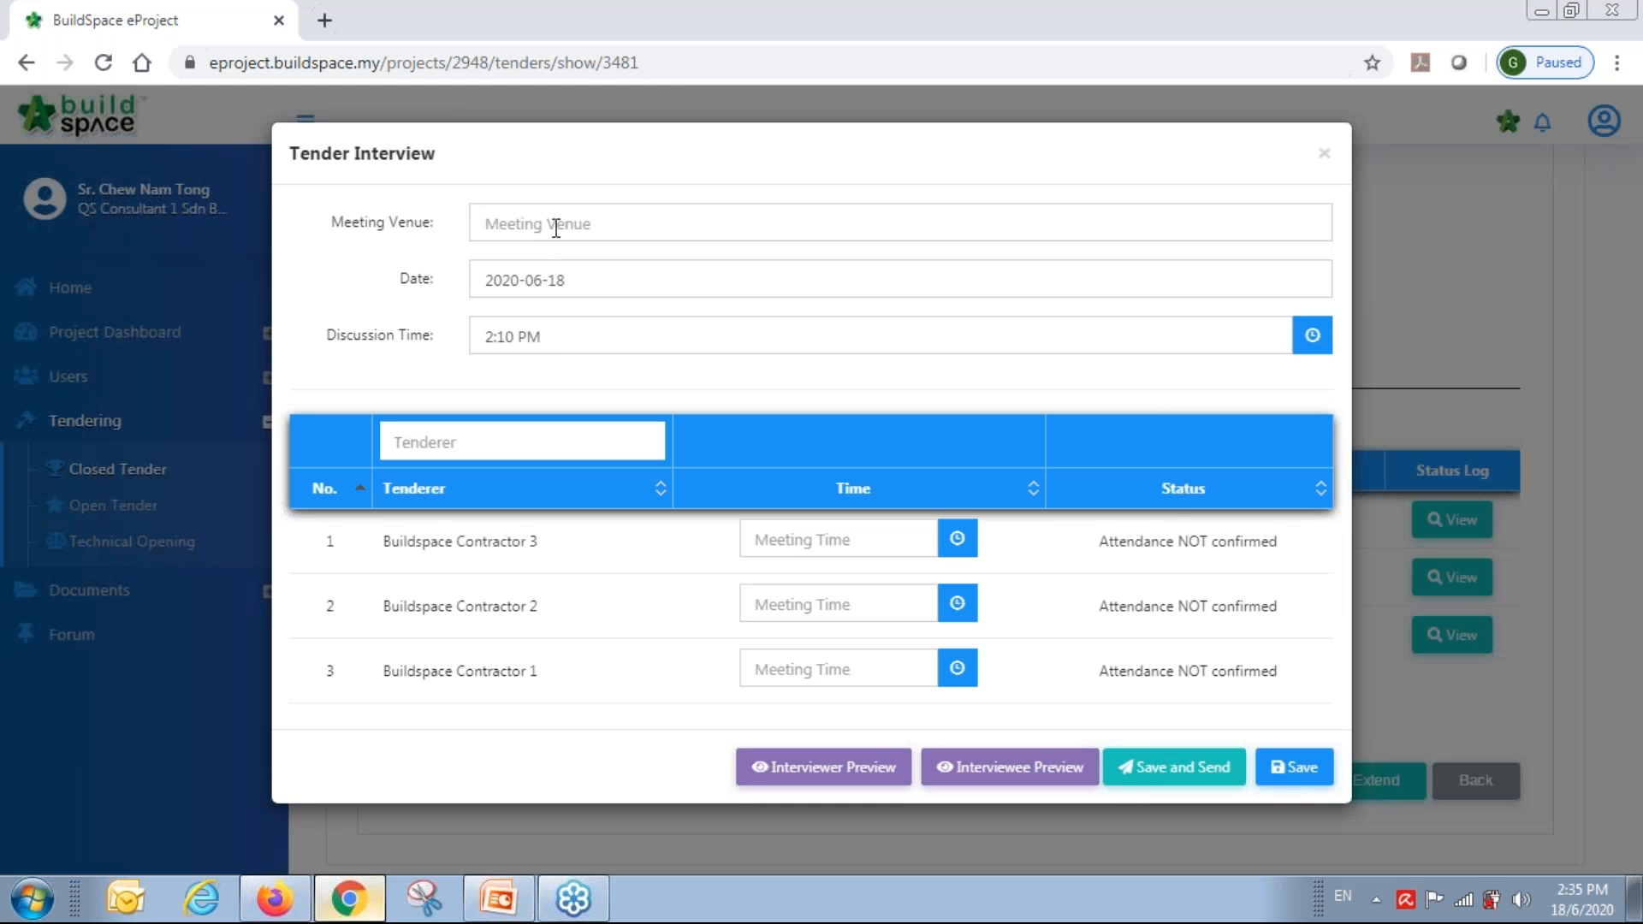
{"action": "left_click", "coordinate": [556, 227]}
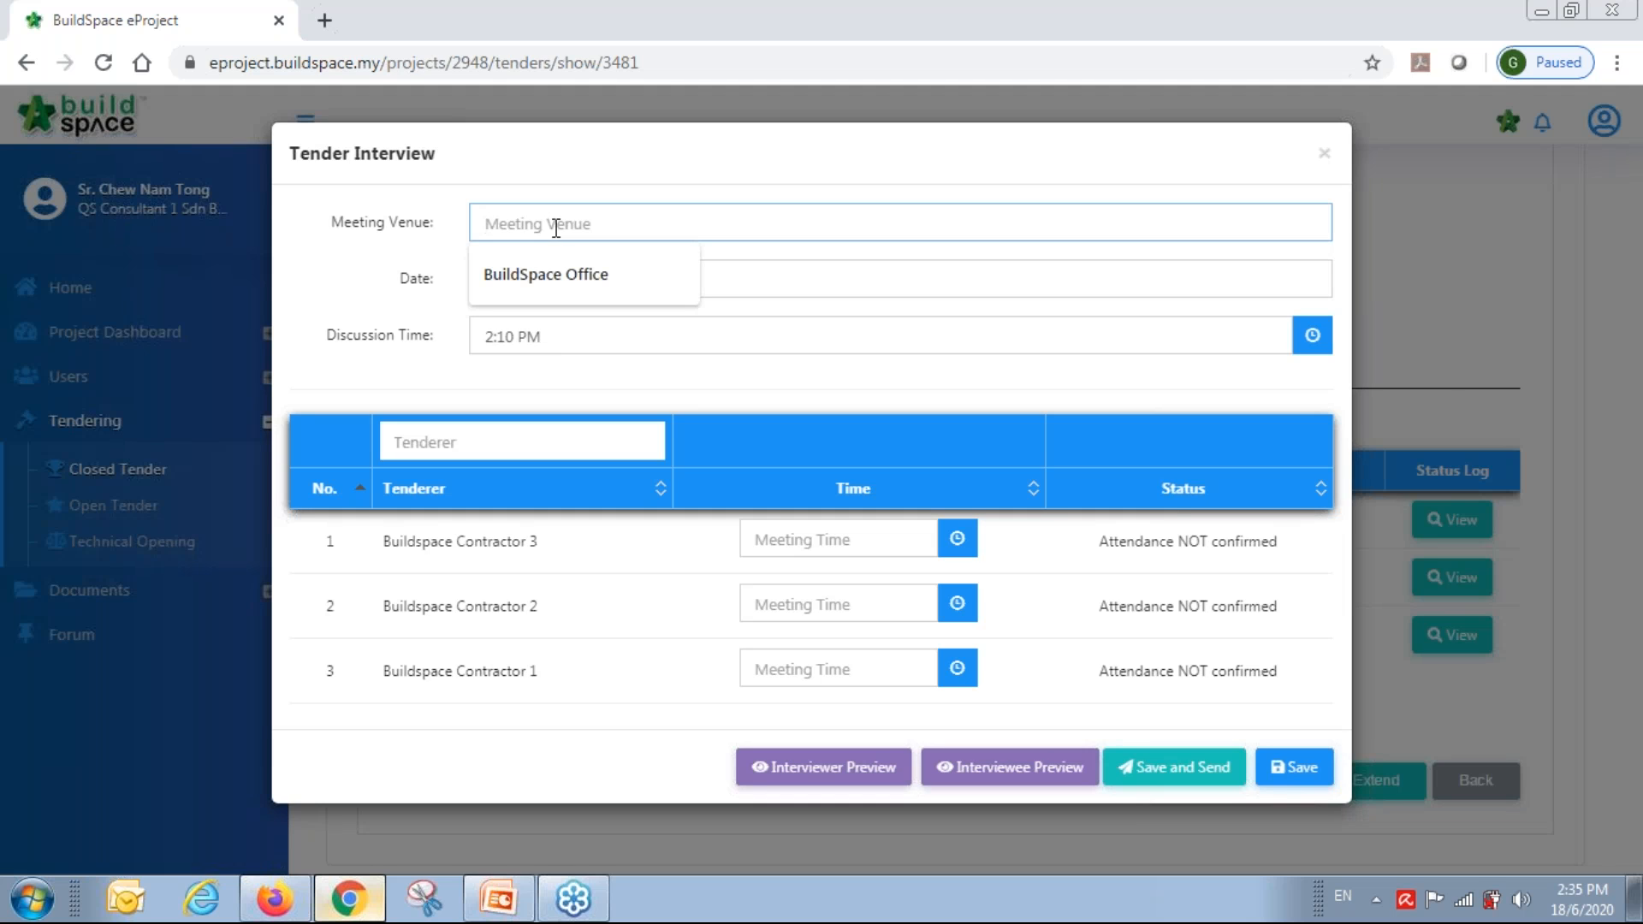
{"action": "left_click", "coordinate": [573, 272]}
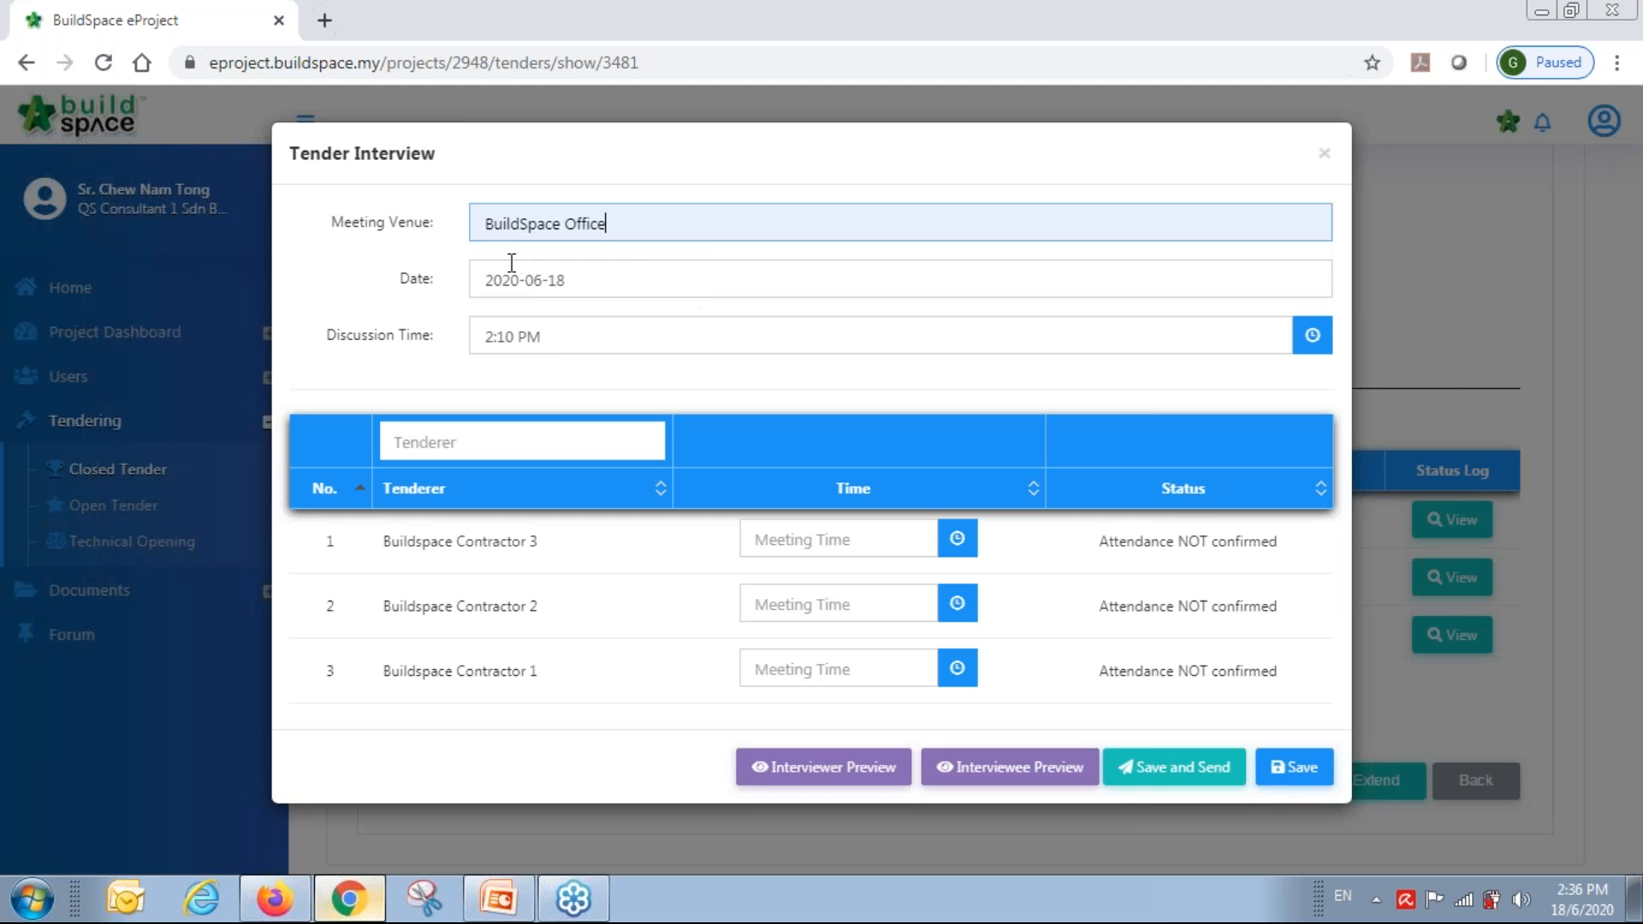
{"action": "left_click", "coordinate": [562, 340]}
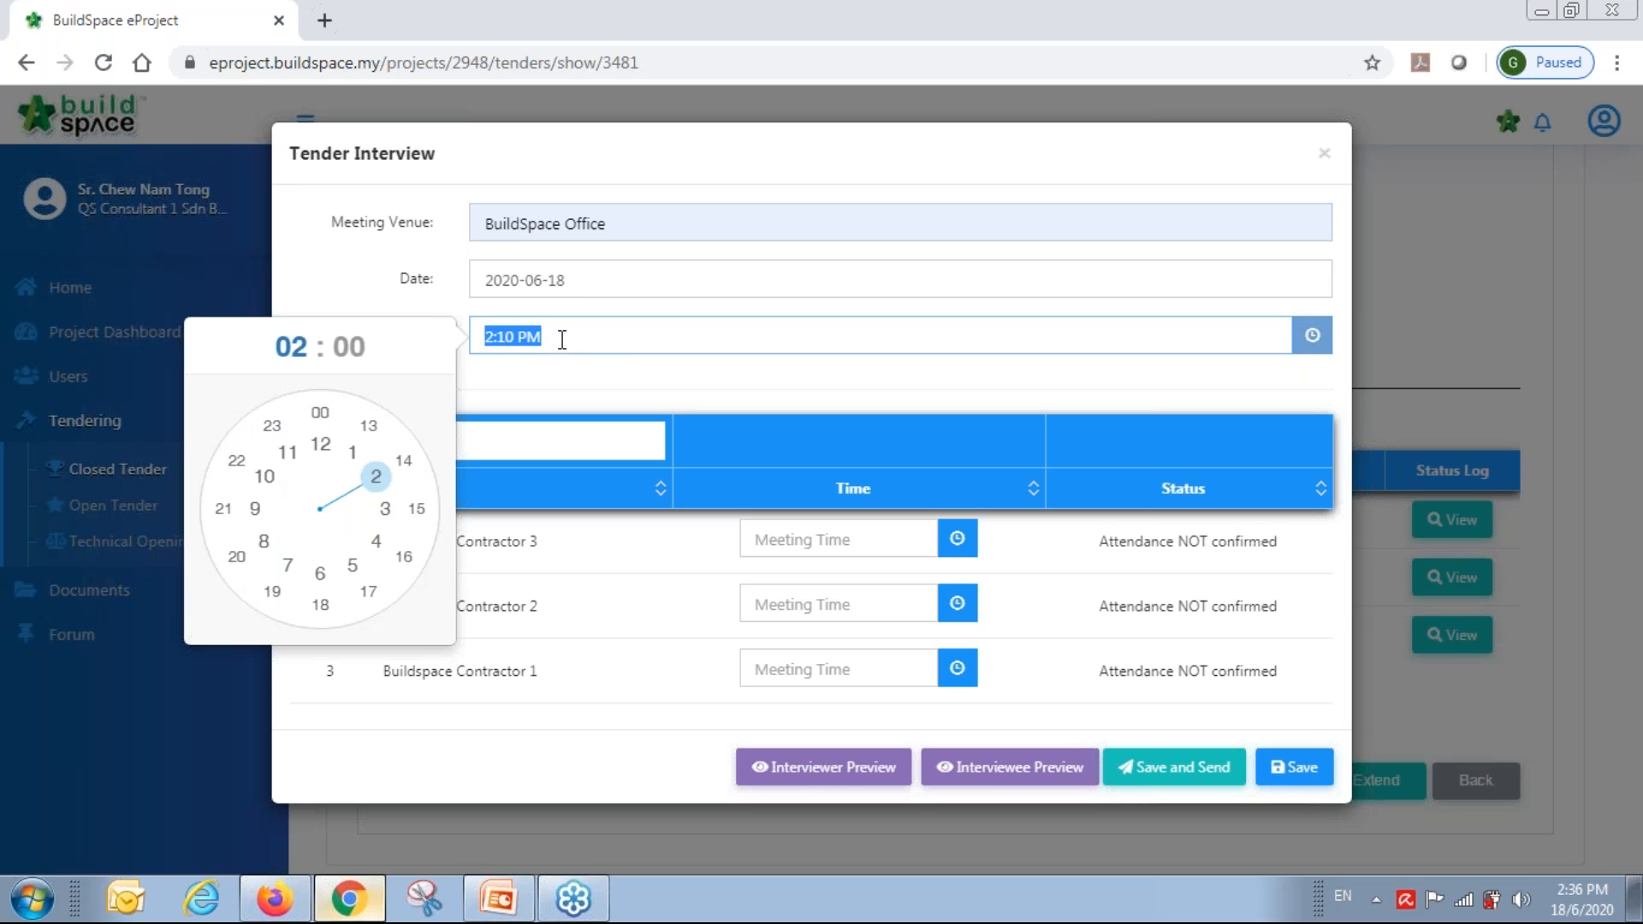
{"action": "left_click", "coordinate": [416, 509]}
{"action": "left_click", "coordinate": [320, 416]}
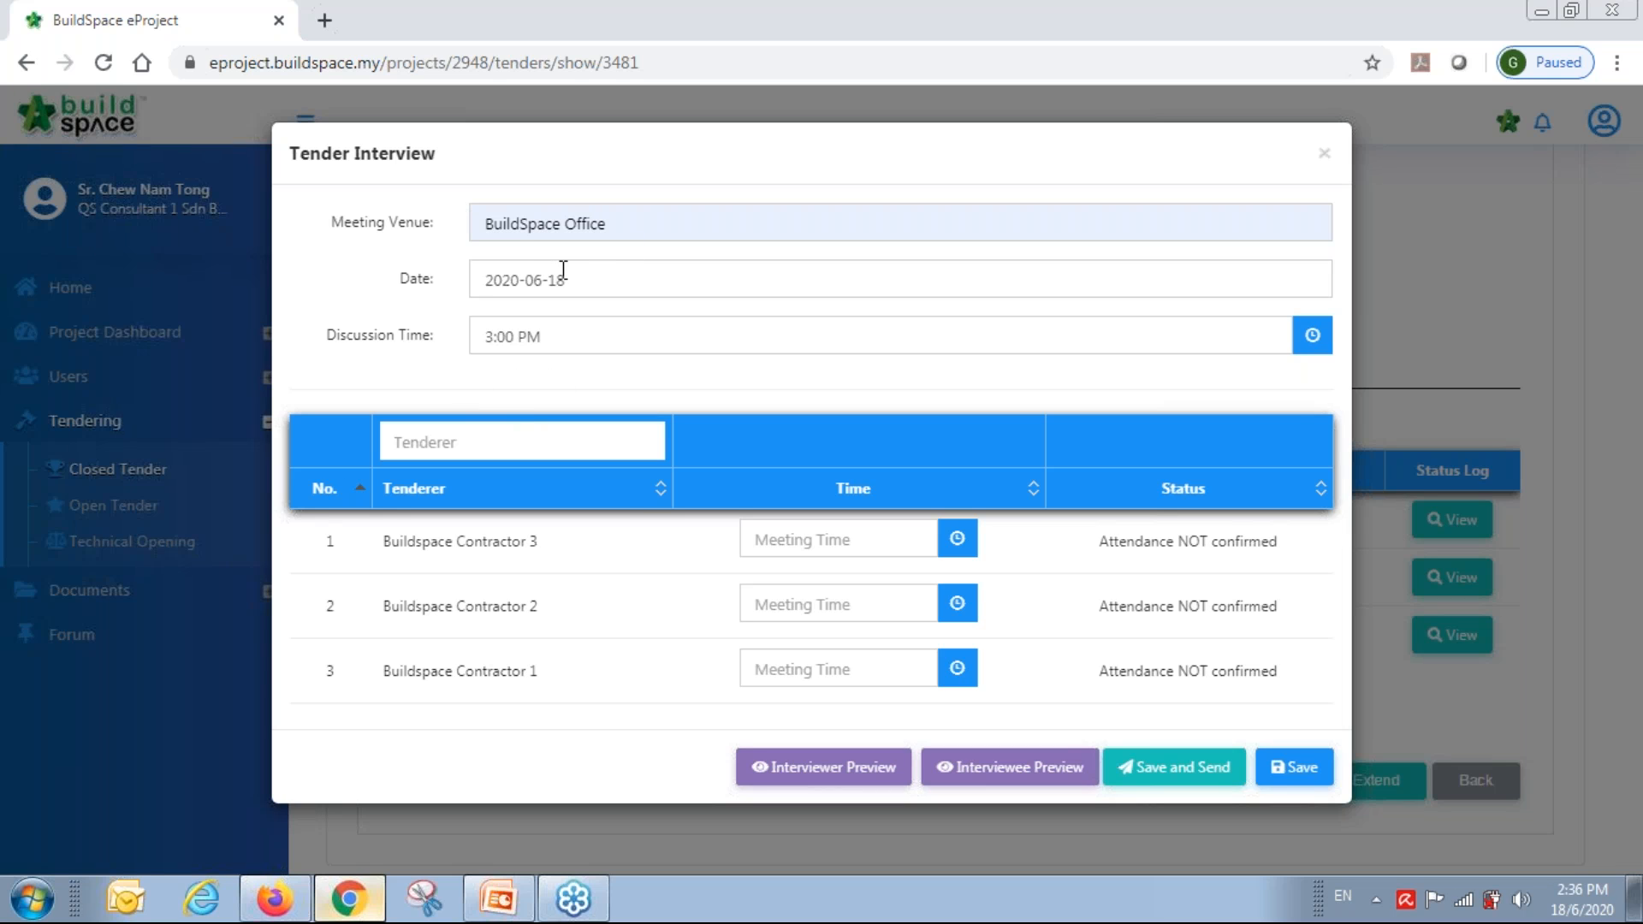
Schedule Contractors 3, 2 and 1 at 3:30, 4:00 and 4:30 PM, then save and send.
{"action": "left_click", "coordinate": [959, 539]}
{"action": "left_click", "coordinate": [942, 370]}
{"action": "left_click", "coordinate": [839, 462]}
{"action": "left_click", "coordinate": [958, 603]}
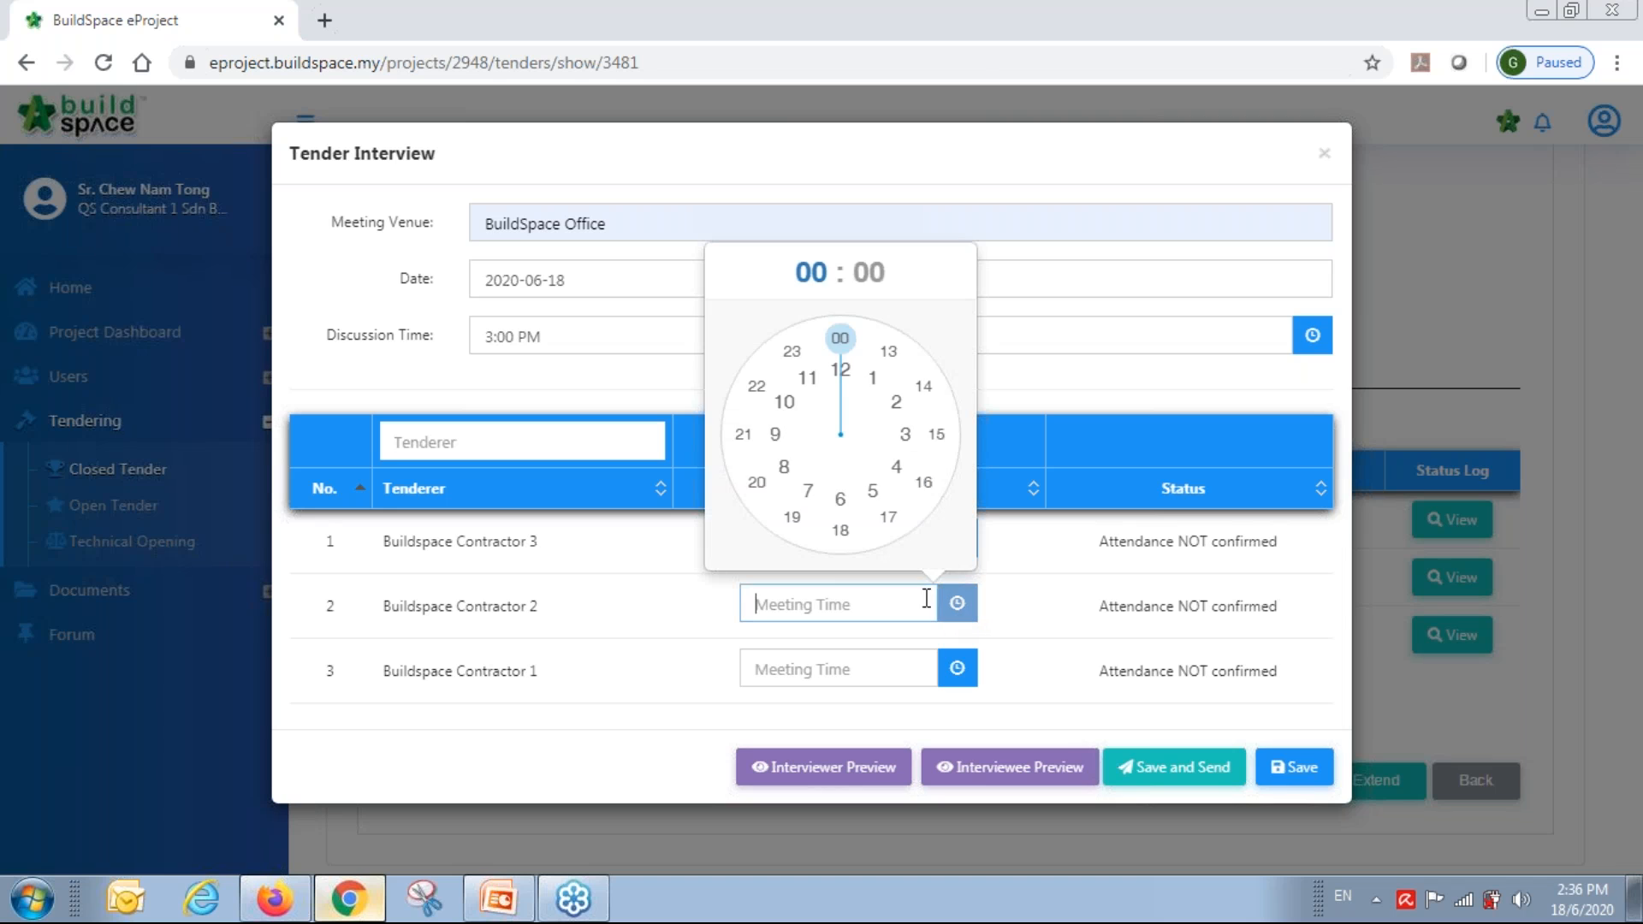
{"action": "left_click", "coordinate": [924, 488]}
{"action": "left_click", "coordinate": [838, 340]}
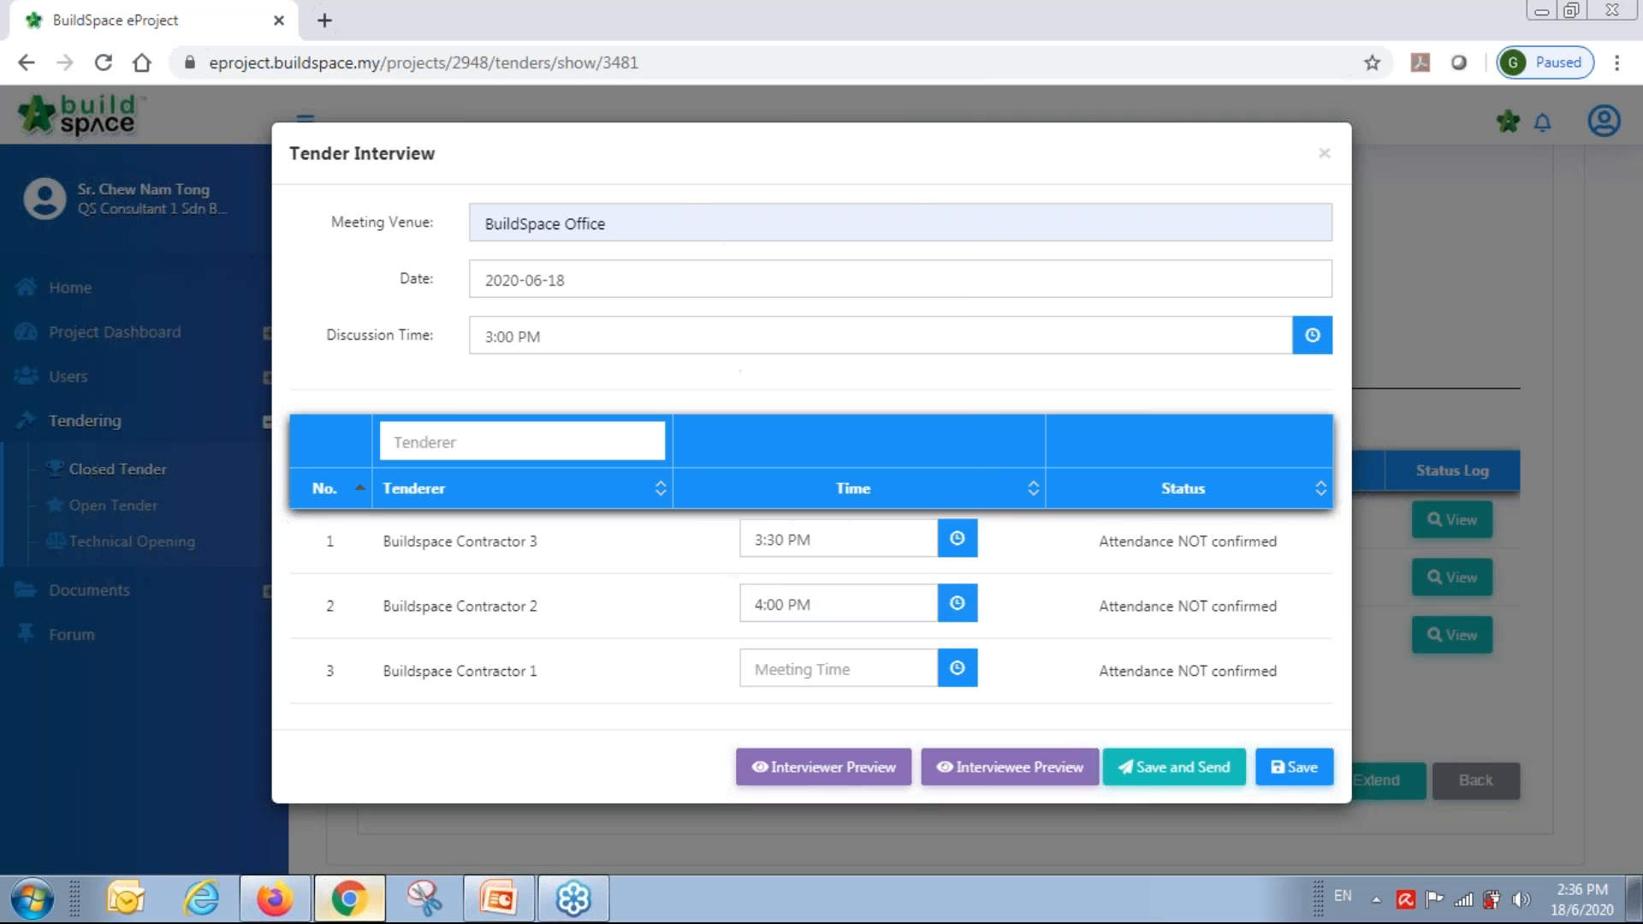
{"action": "left_click", "coordinate": [958, 668]}
{"action": "left_click", "coordinate": [924, 551]}
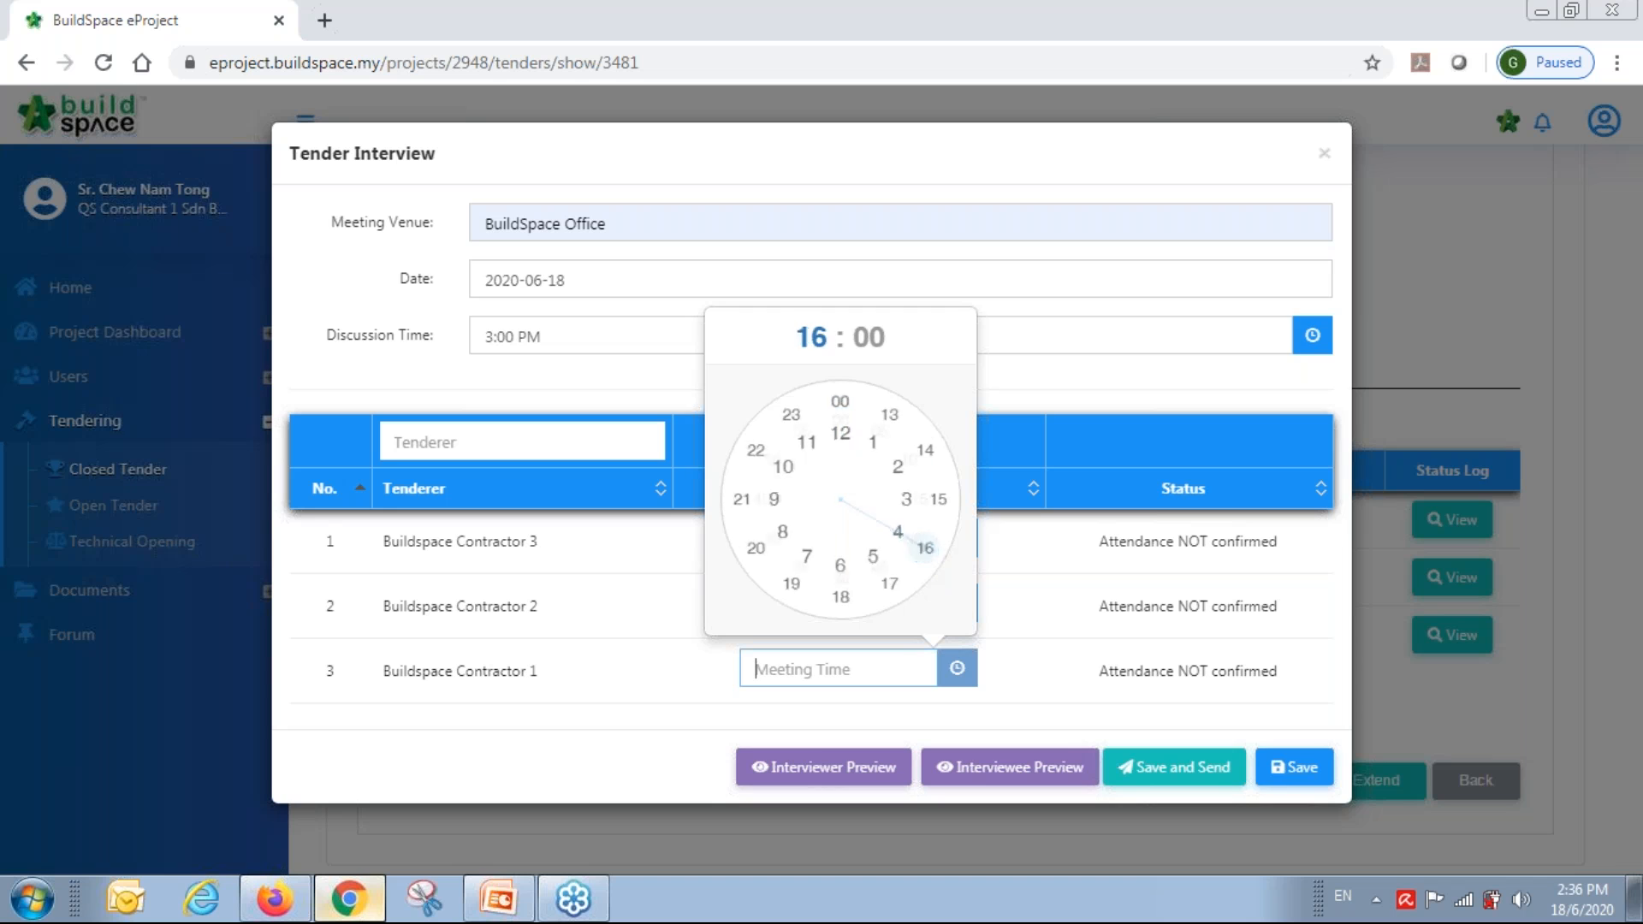
{"action": "left_click", "coordinate": [841, 596]}
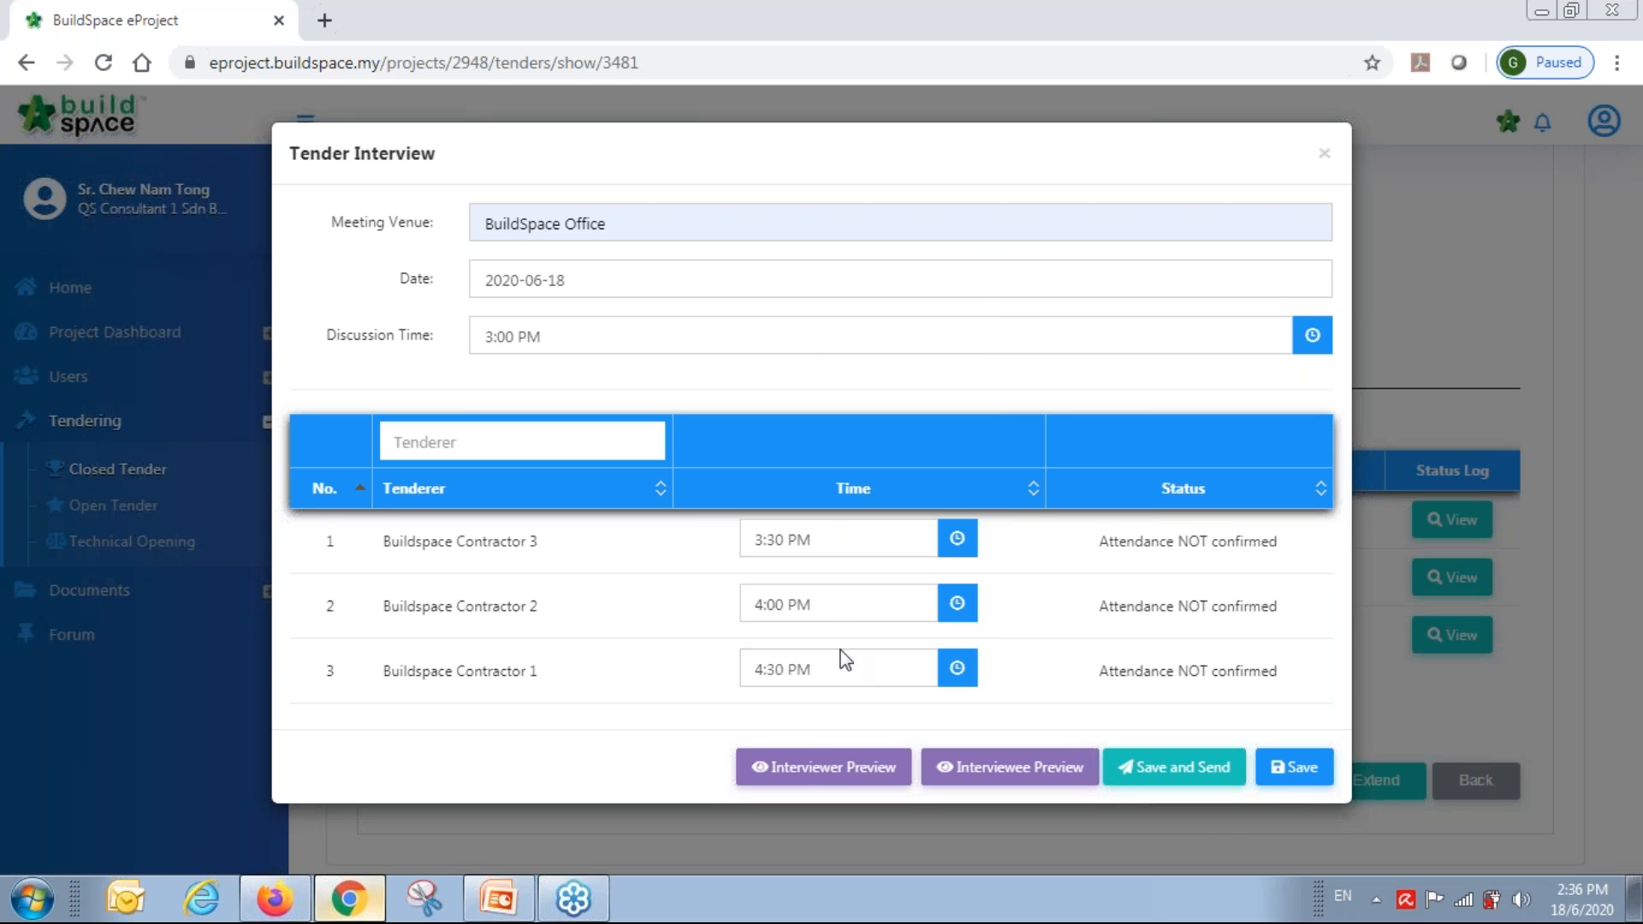
{"action": "left_click", "coordinate": [1185, 768]}
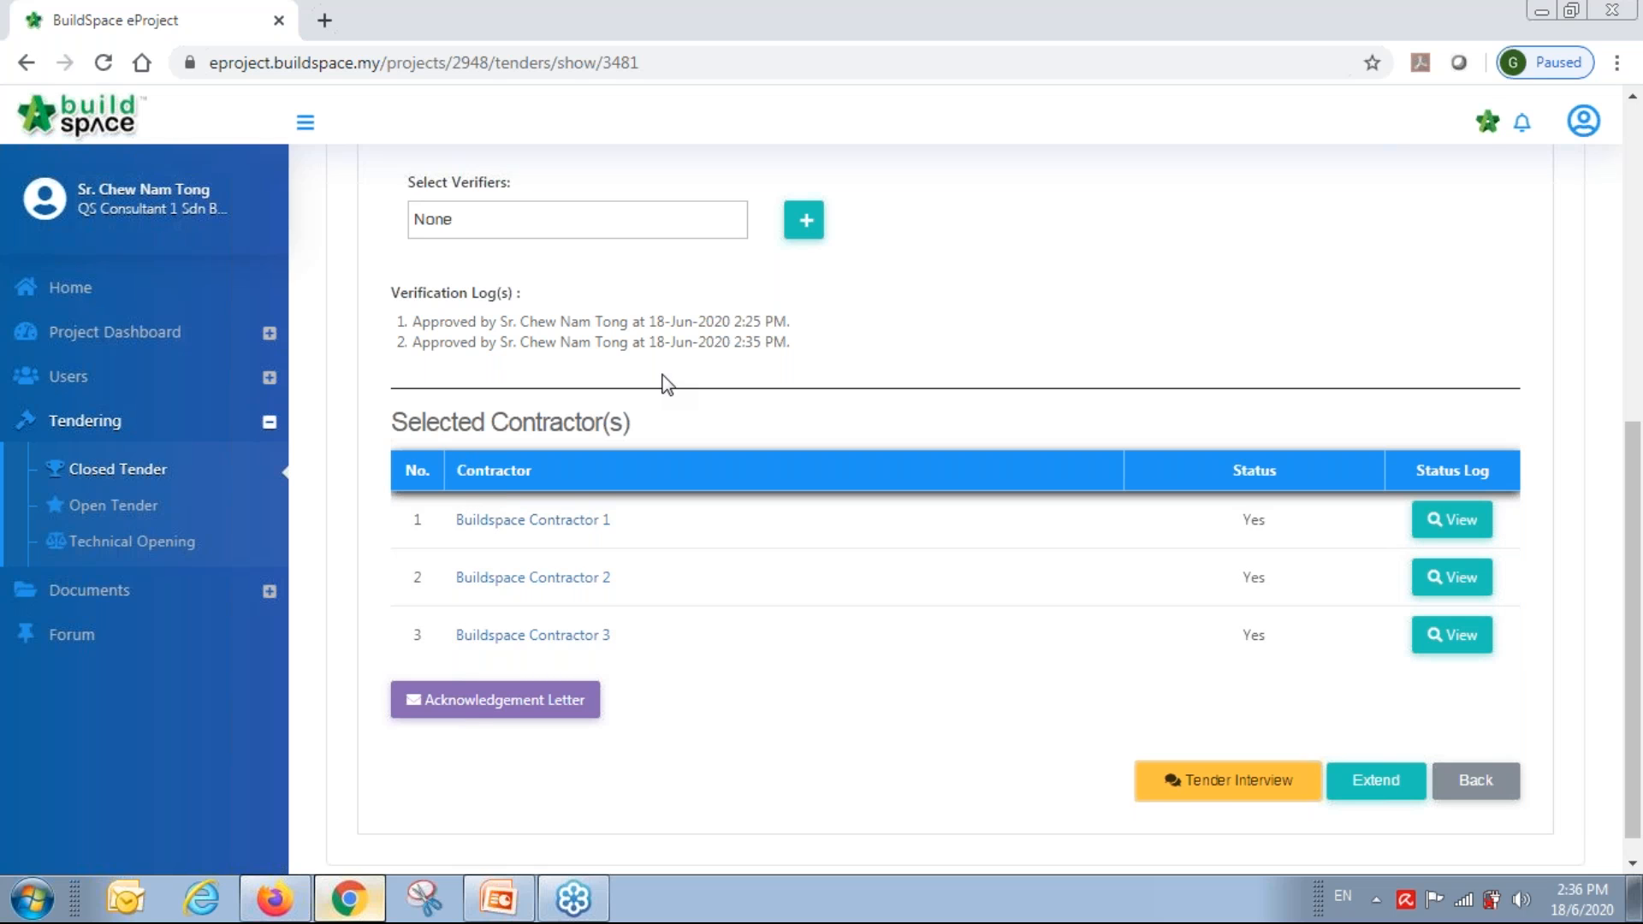
Sign out of the current account and confirm Yes.
{"action": "left_click", "coordinate": [1584, 120]}
{"action": "left_click", "coordinate": [1537, 310]}
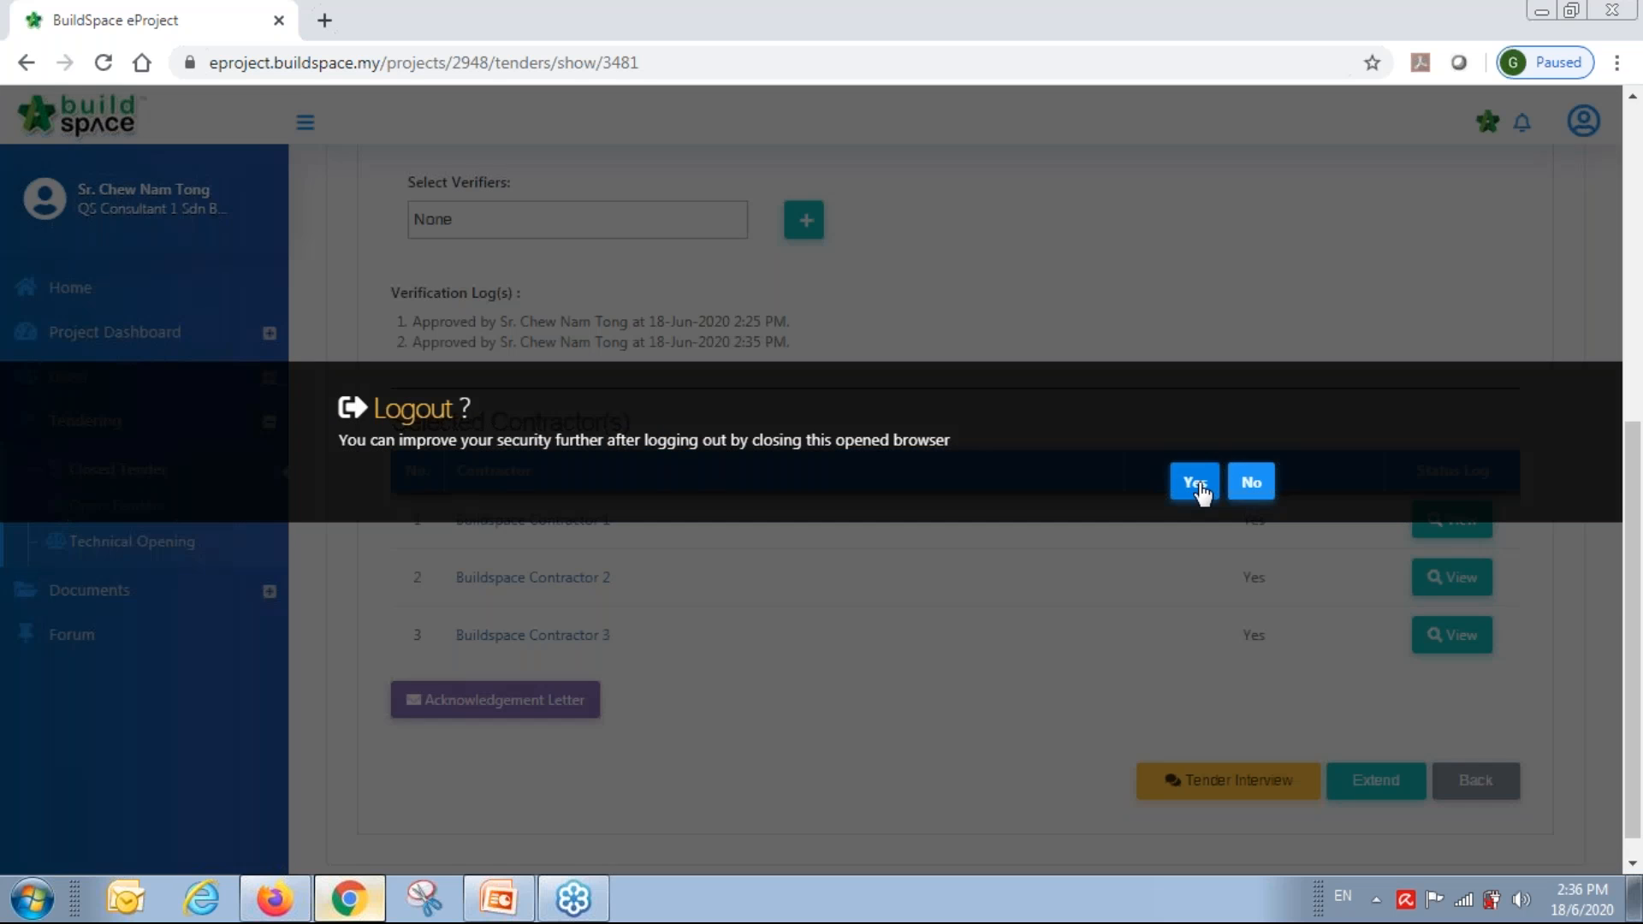
{"action": "left_click", "coordinate": [1196, 483]}
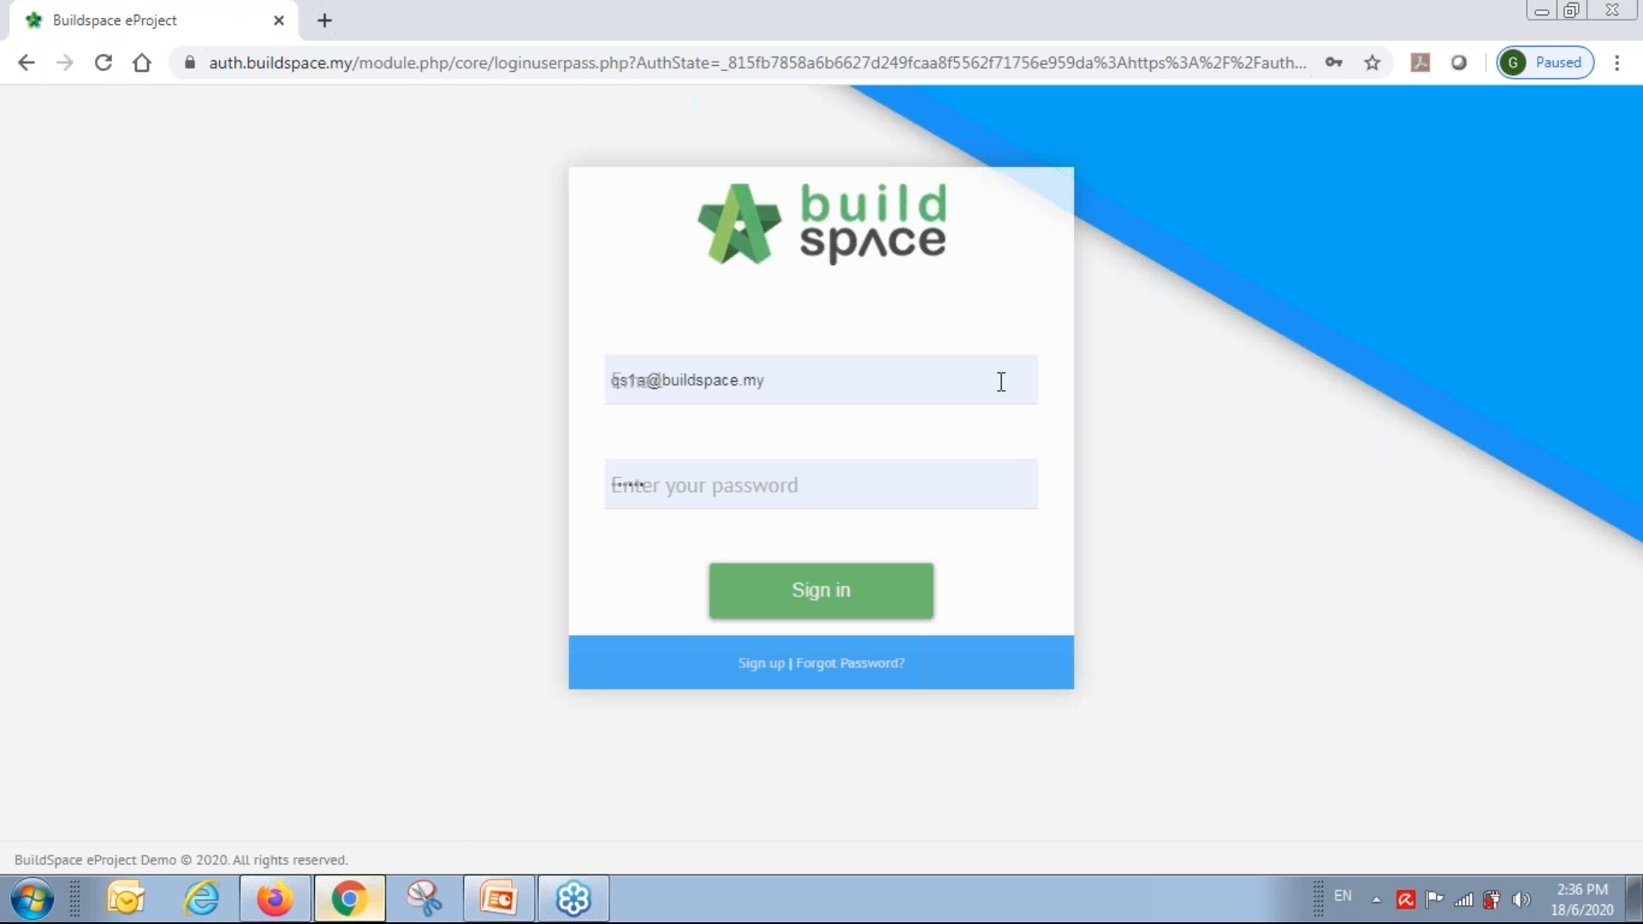
Sign back in as the Business Unit HQ user using the matching saved login.
{"action": "left_click", "coordinate": [873, 379]}
{"action": "key", "text": "ctrl+a"}
{"action": "type", "text": "sky"}
{"action": "key", "text": "Down"}
{"action": "key", "text": "Down"}
{"action": "key", "text": "Down"}
{"action": "key", "text": "Down"}
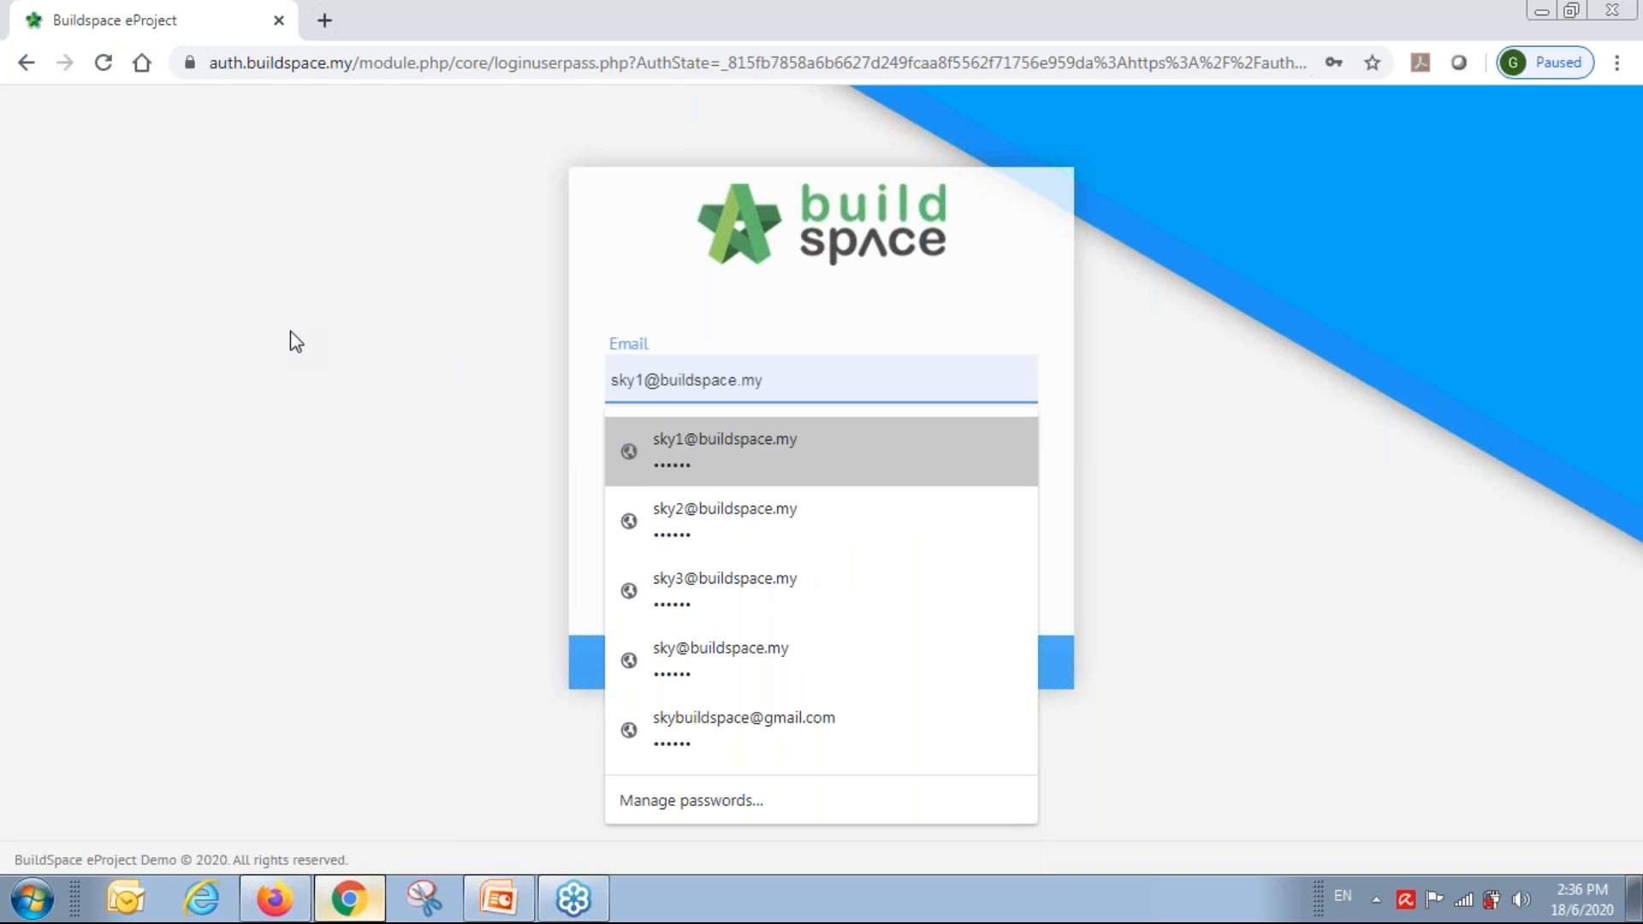
{"action": "key", "text": "Return"}
{"action": "key", "text": "Return"}
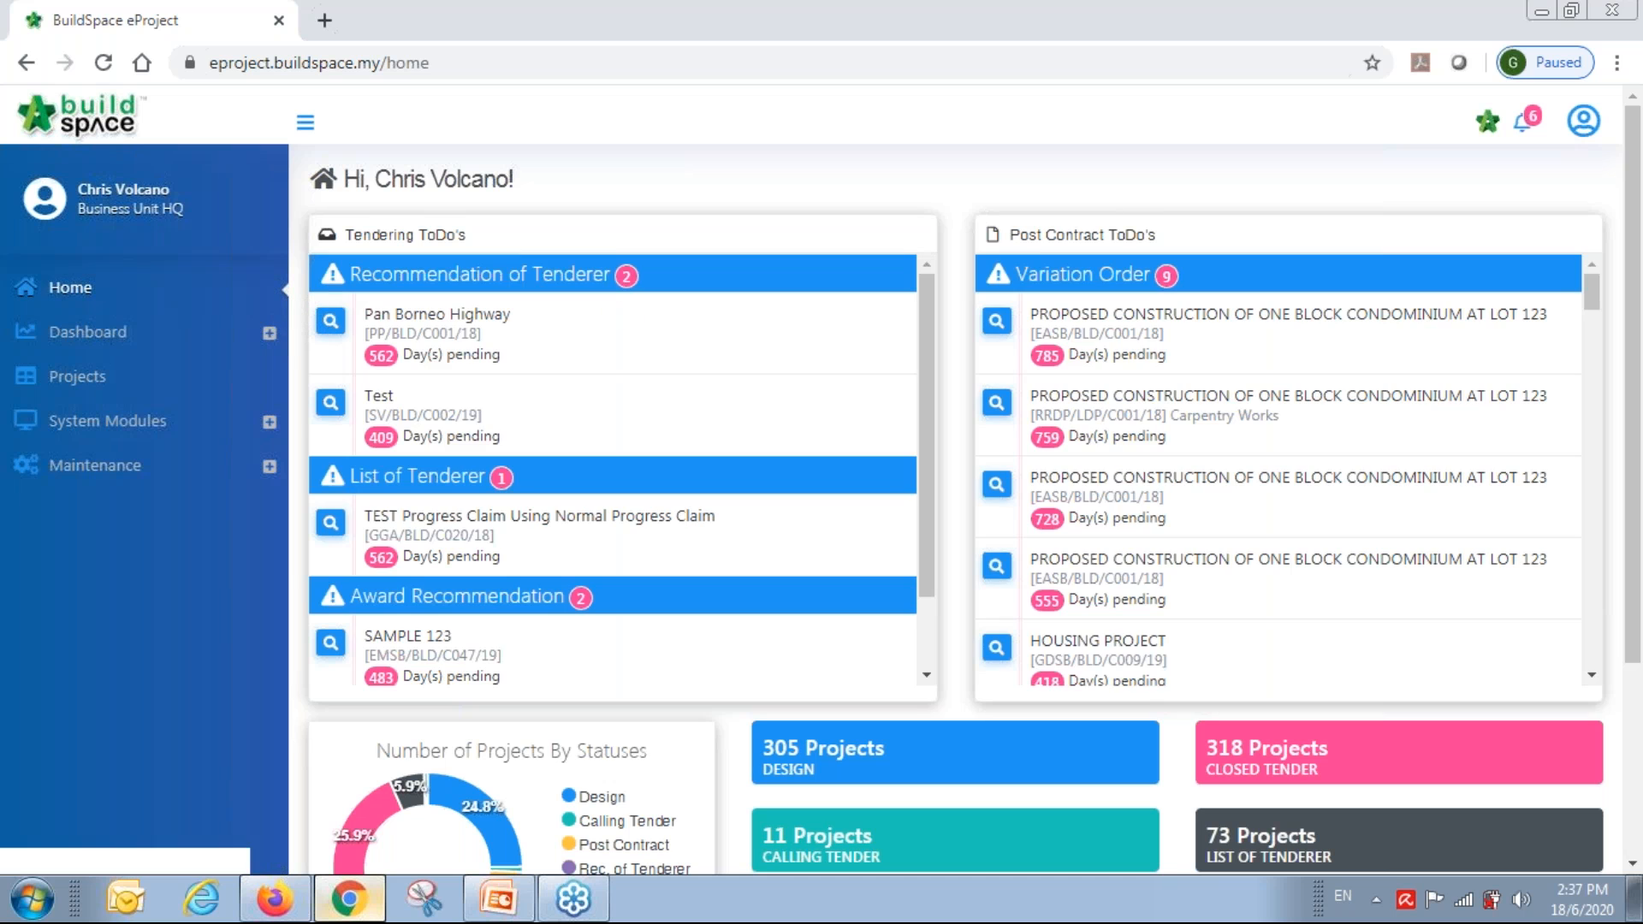
Open Main Building Works, review the Tender's technical results, then return to Technical Opening.
{"action": "left_click", "coordinate": [88, 381]}
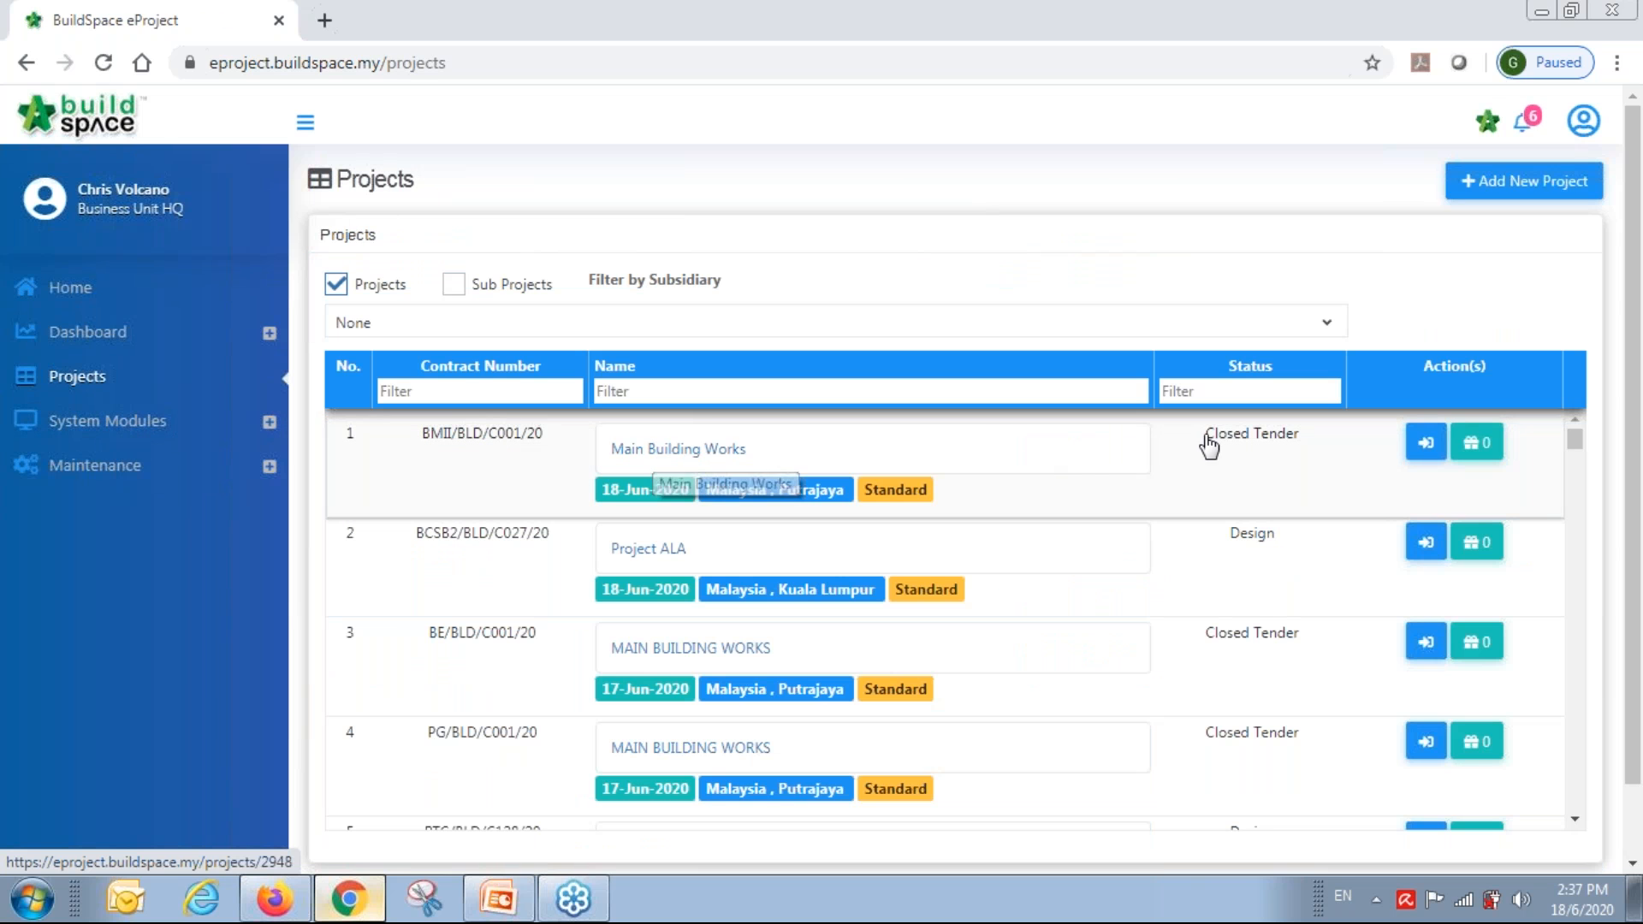
{"action": "left_click", "coordinate": [658, 508]}
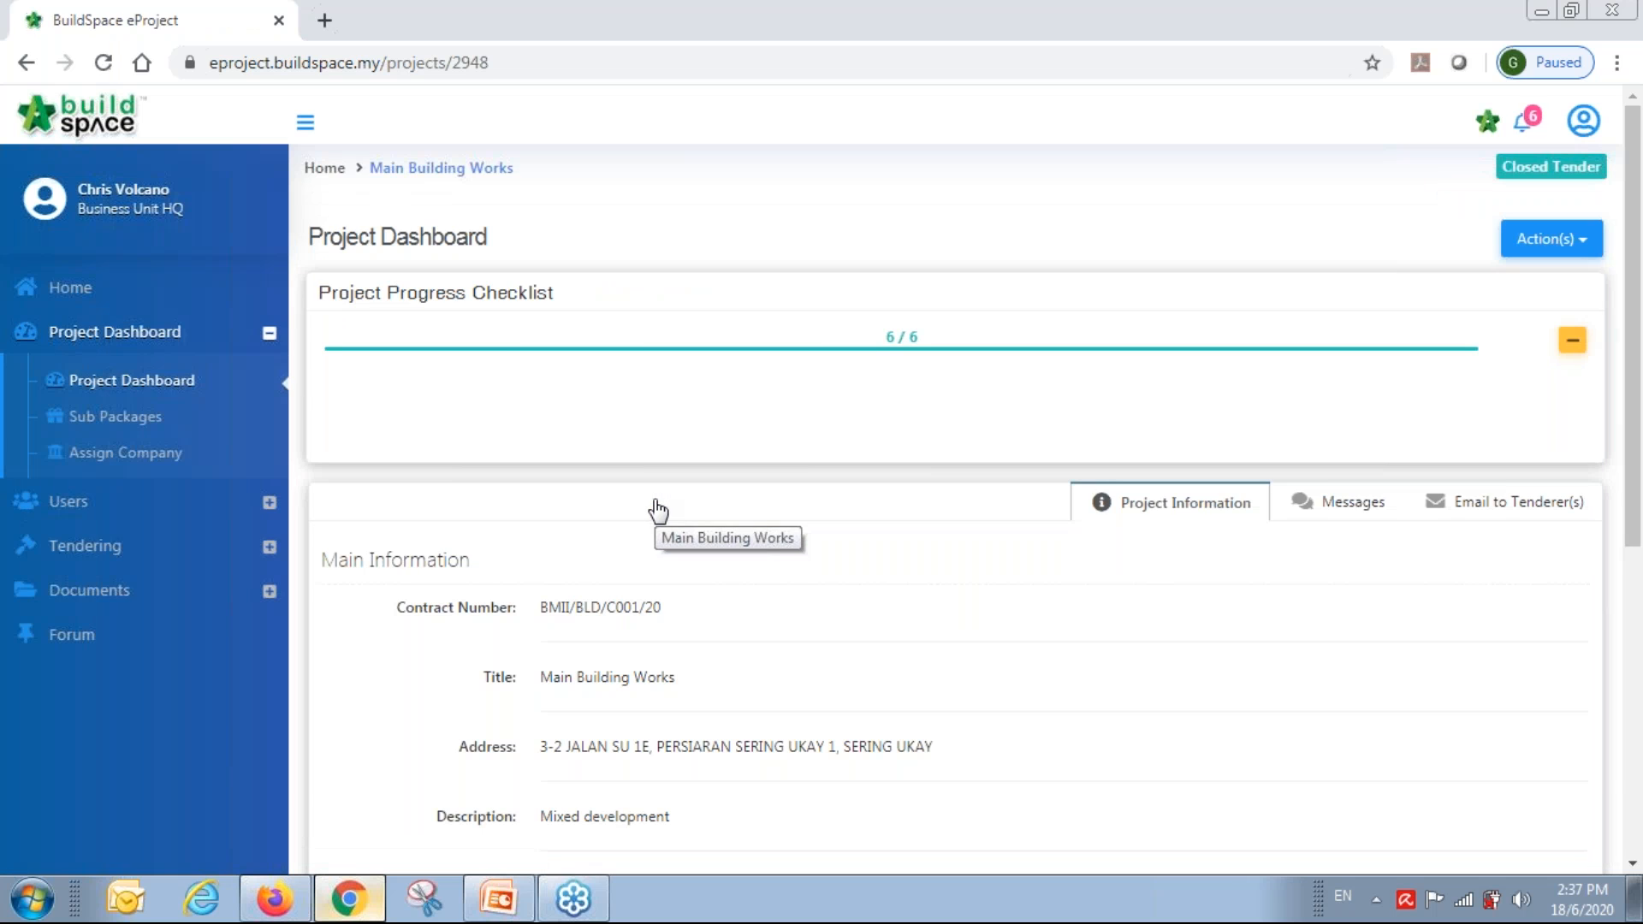
{"action": "left_click", "coordinate": [88, 554]}
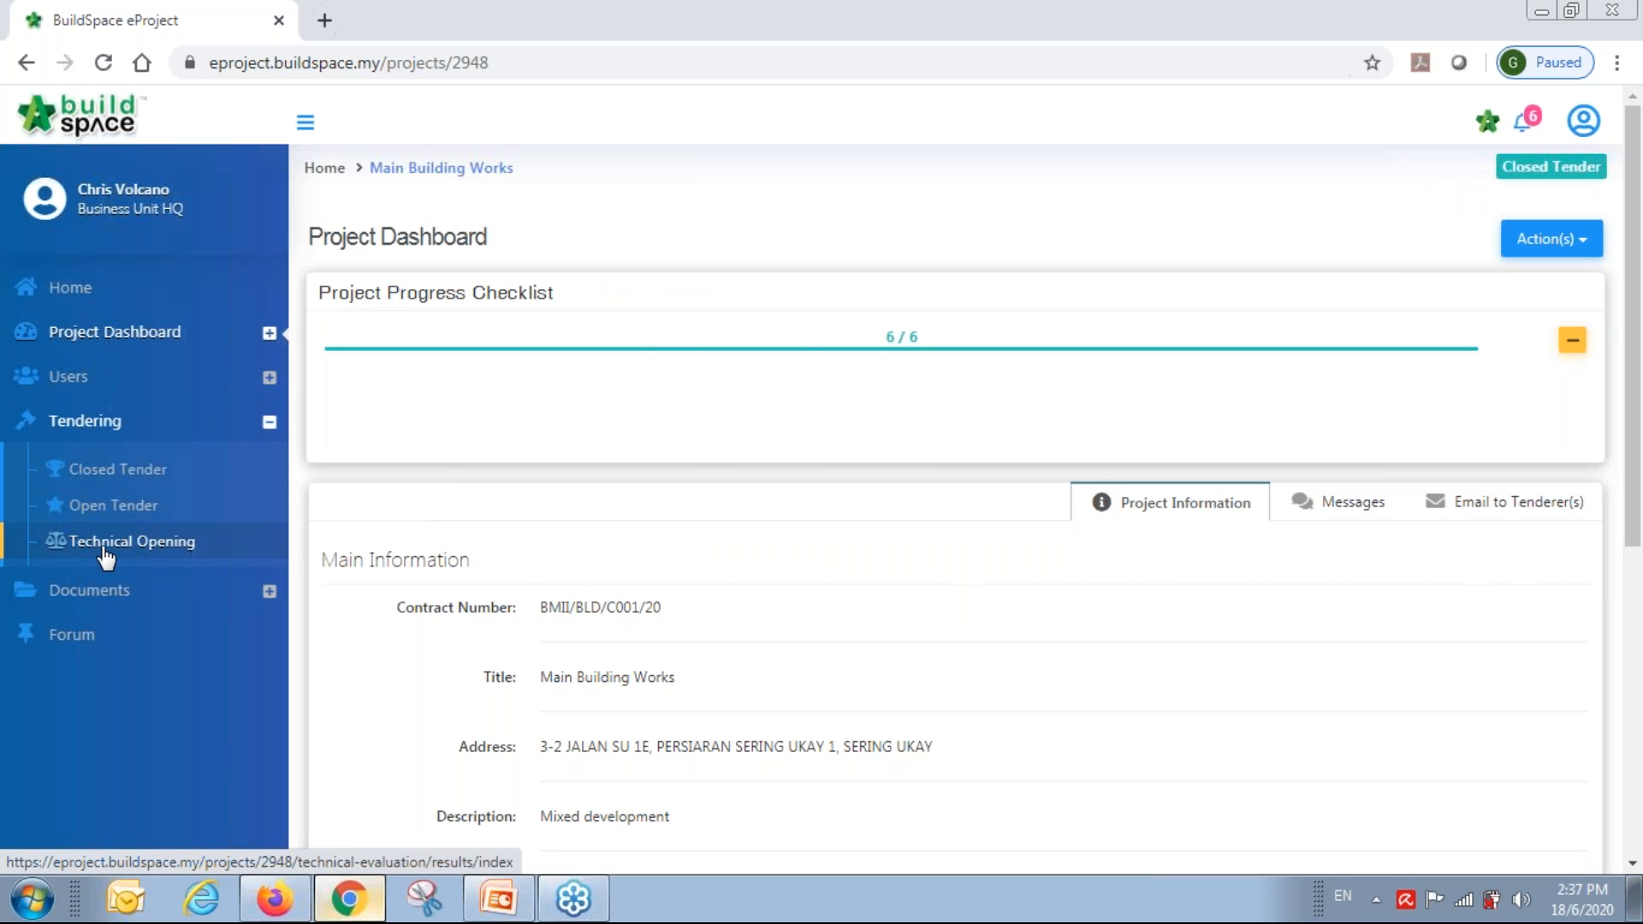
{"action": "left_click", "coordinate": [107, 548]}
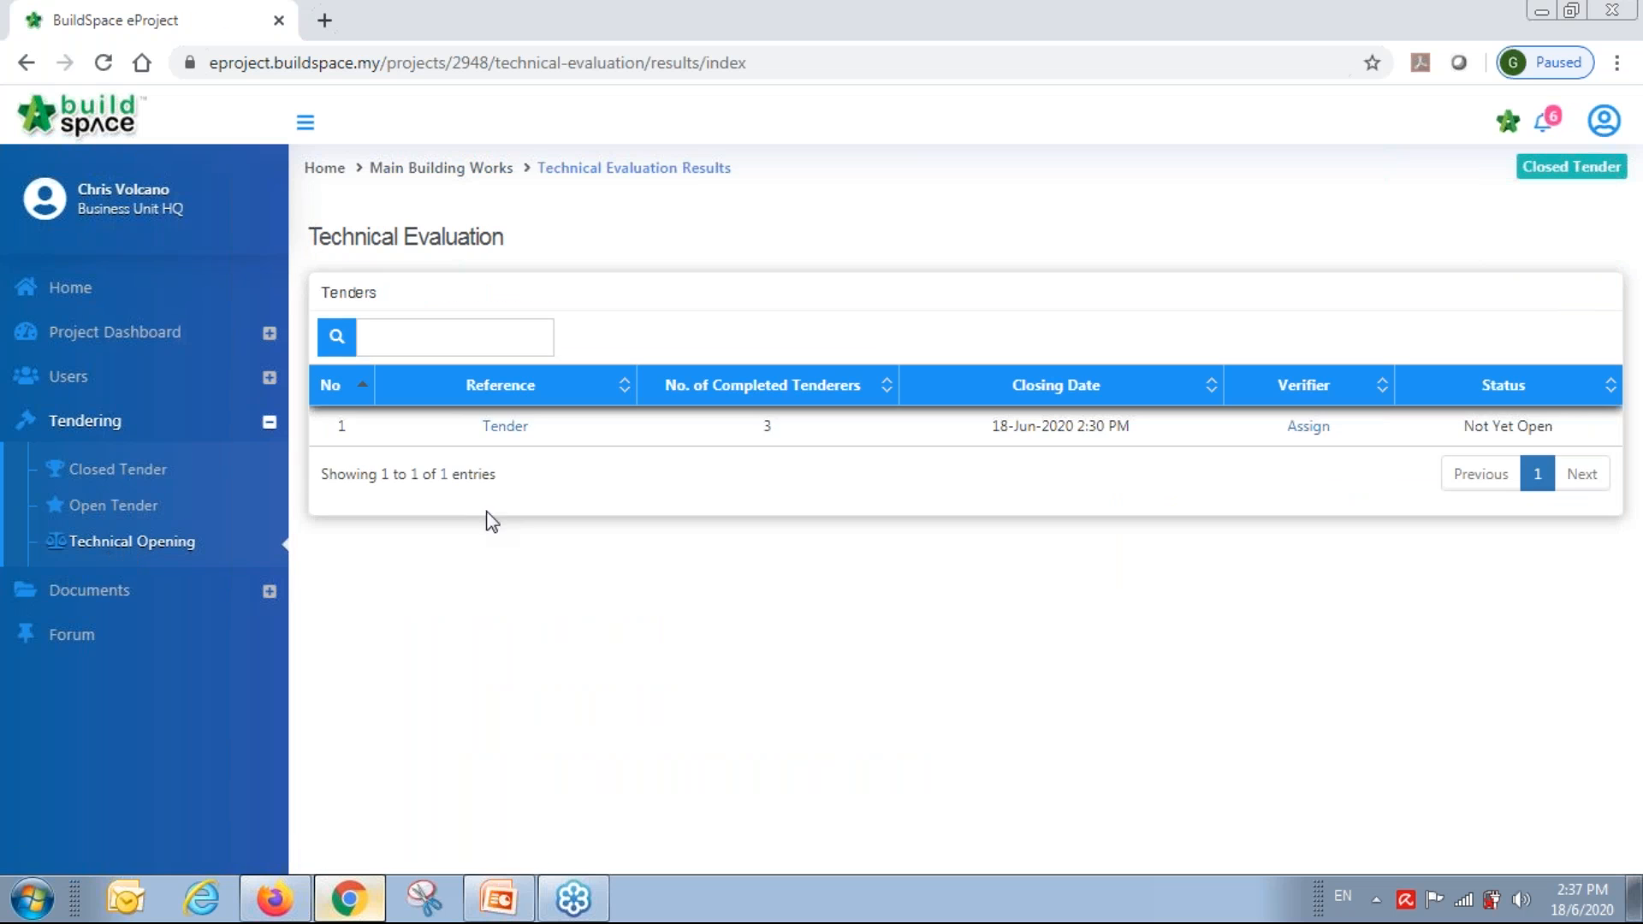
{"action": "left_click", "coordinate": [507, 434]}
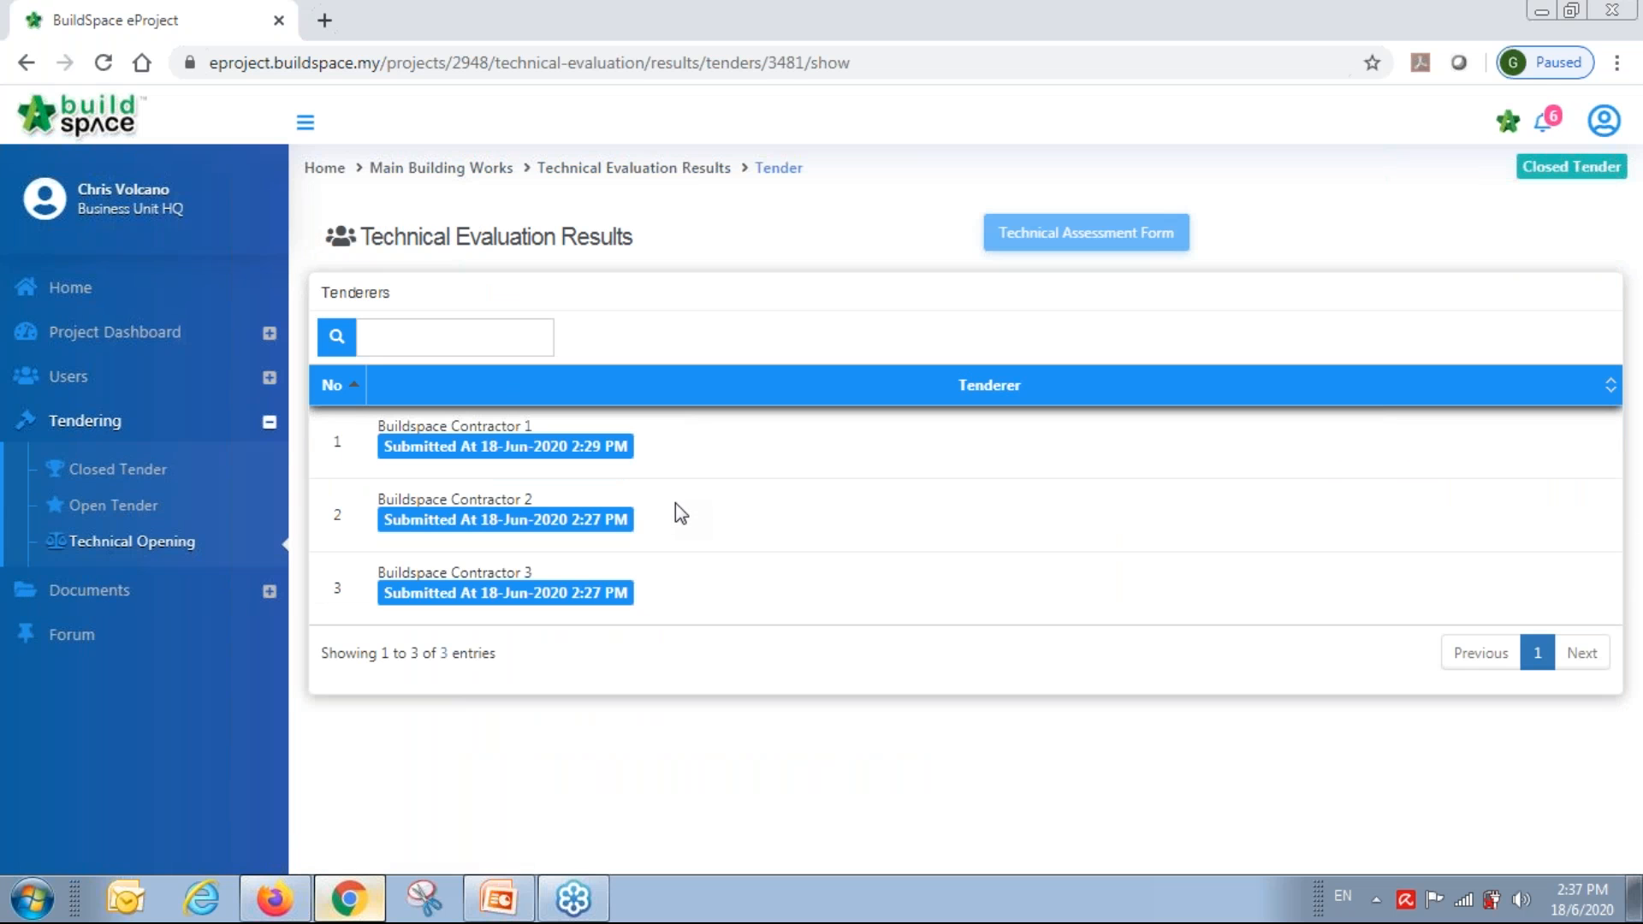
{"action": "left_click", "coordinate": [184, 544]}
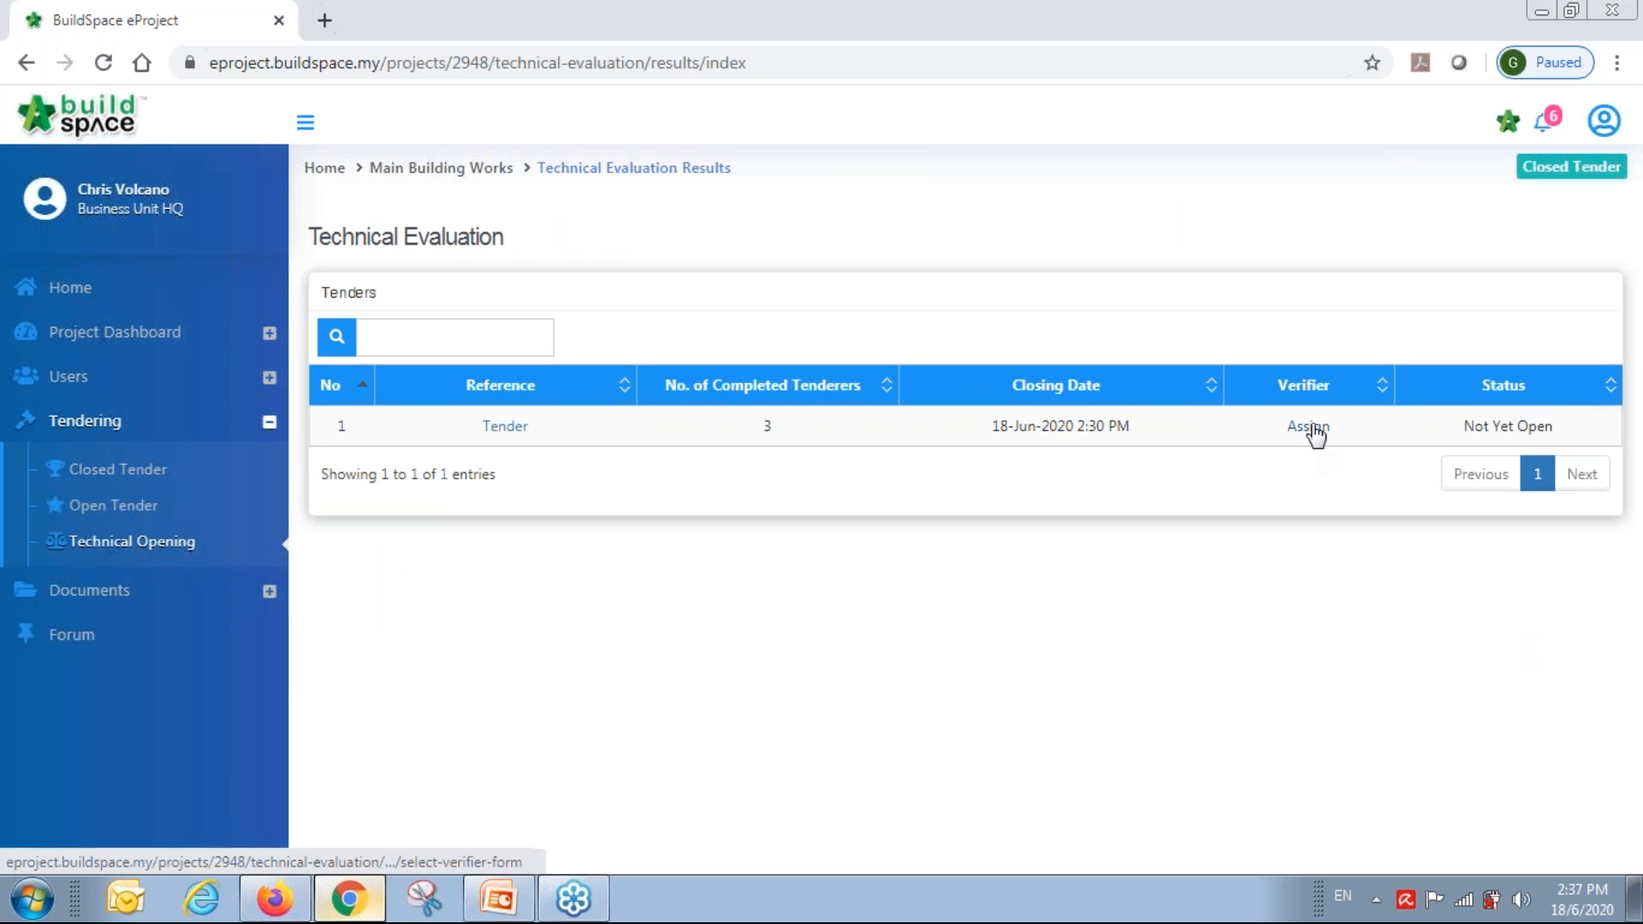
Tick the first Business Unit HQ user and Staff 1 as verifiers and submit.
{"action": "left_click", "coordinate": [1311, 428]}
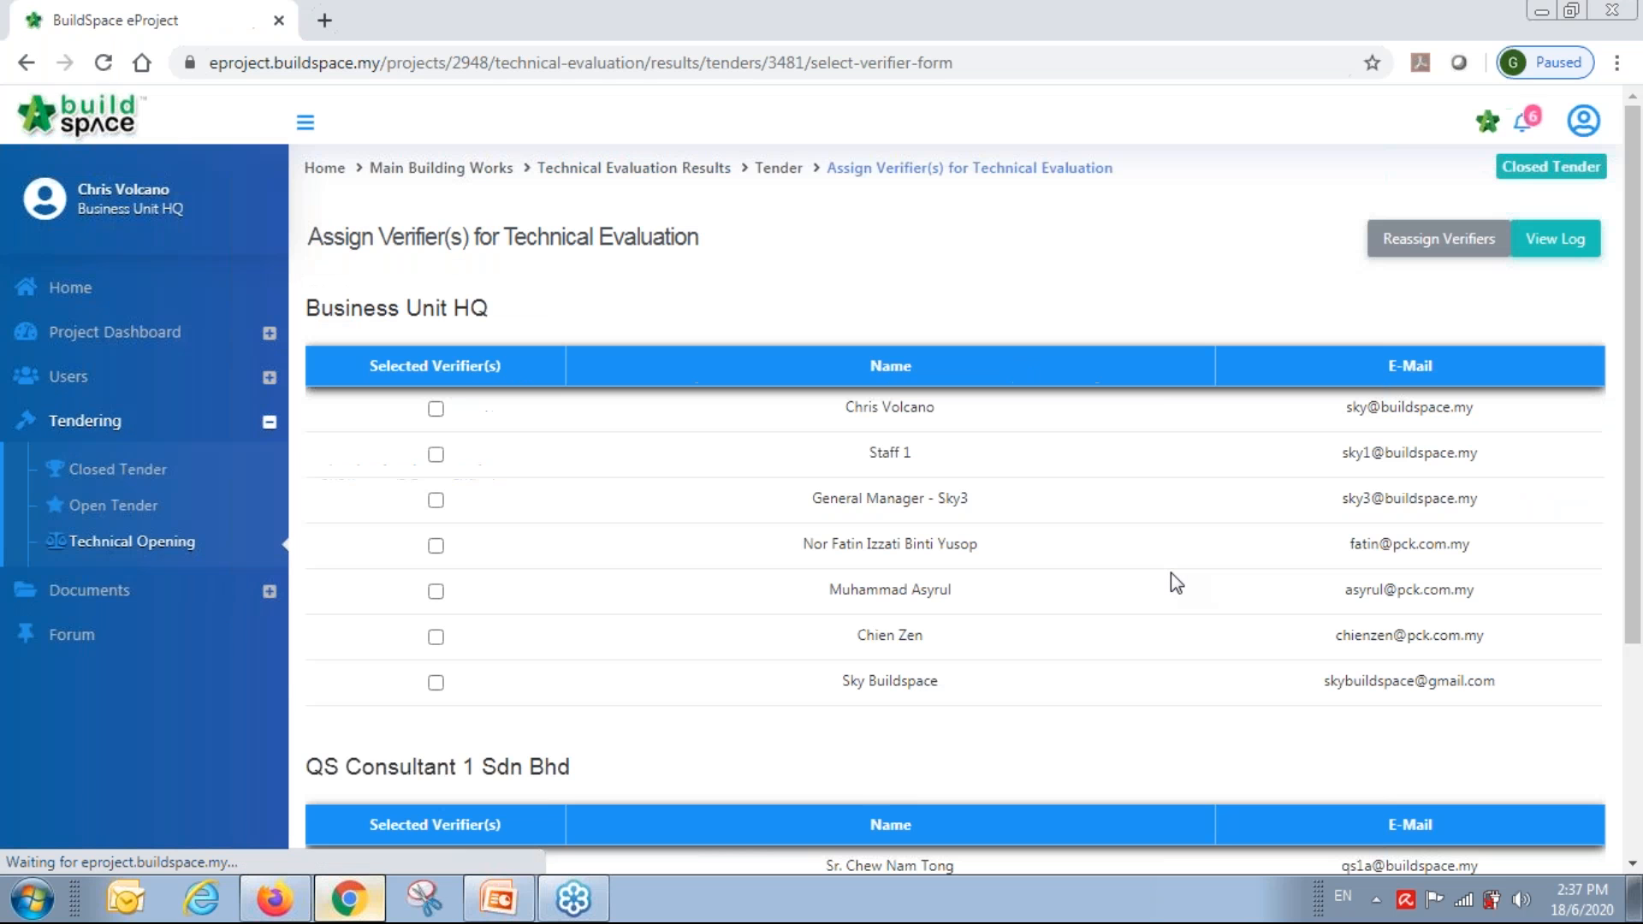
{"action": "left_click", "coordinate": [436, 410]}
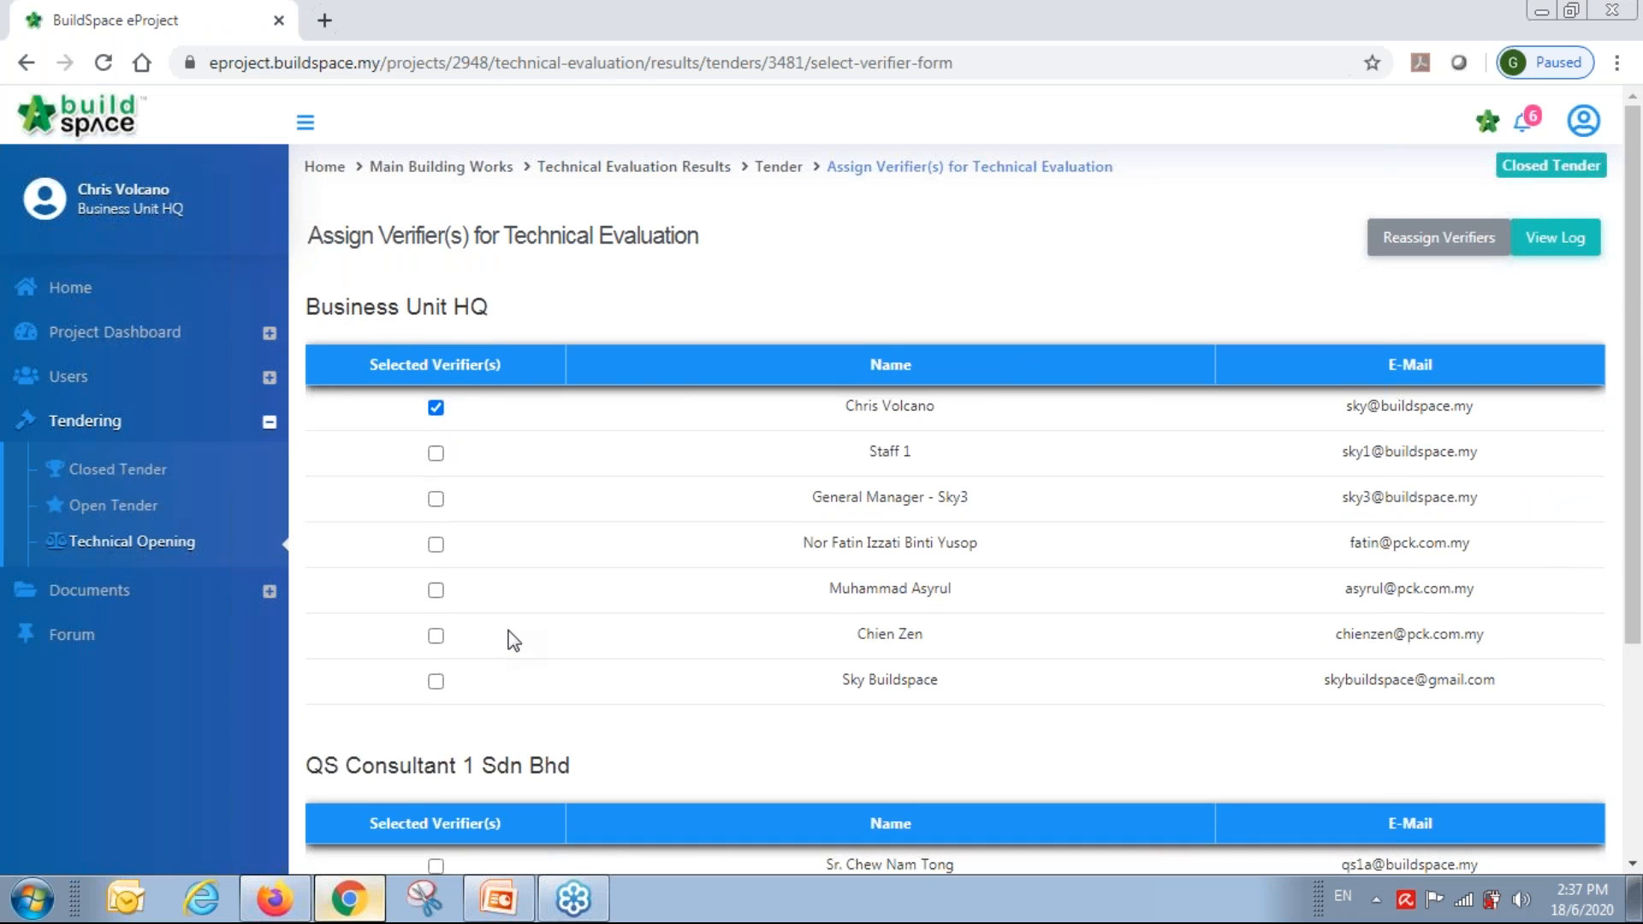
{"action": "scroll", "coordinate": [785, 516], "scroll_direction": "down", "scroll_amount": 3}
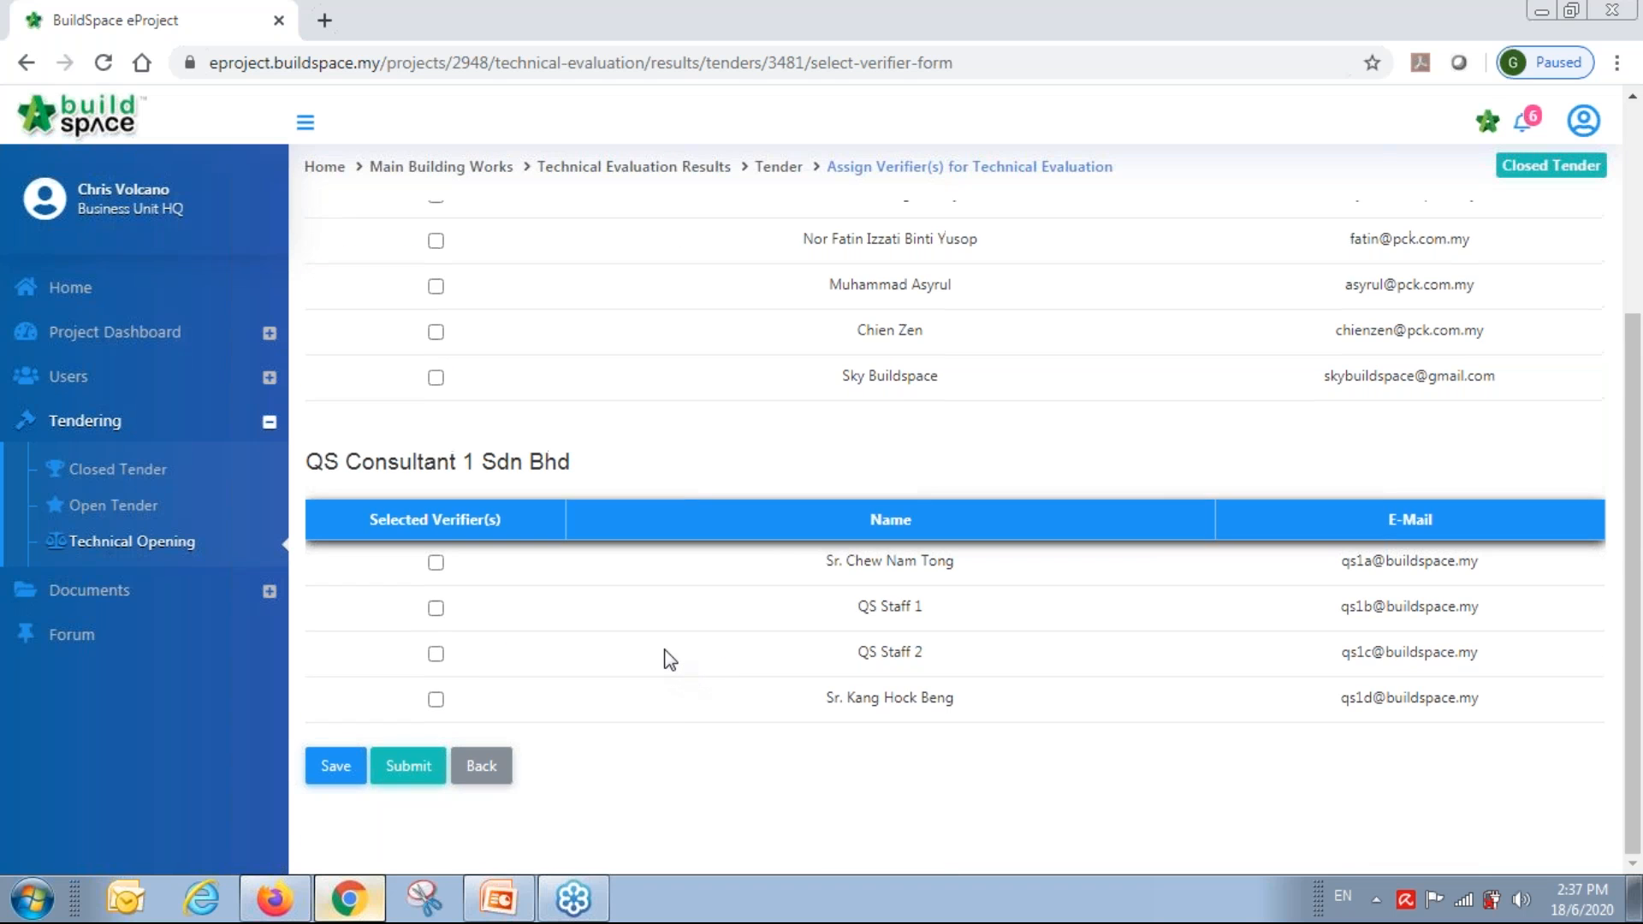
{"action": "scroll", "coordinate": [664, 653], "scroll_direction": "up", "scroll_amount": 3}
{"action": "left_click", "coordinate": [437, 456]}
{"action": "scroll", "coordinate": [879, 588], "scroll_direction": "down", "scroll_amount": 3}
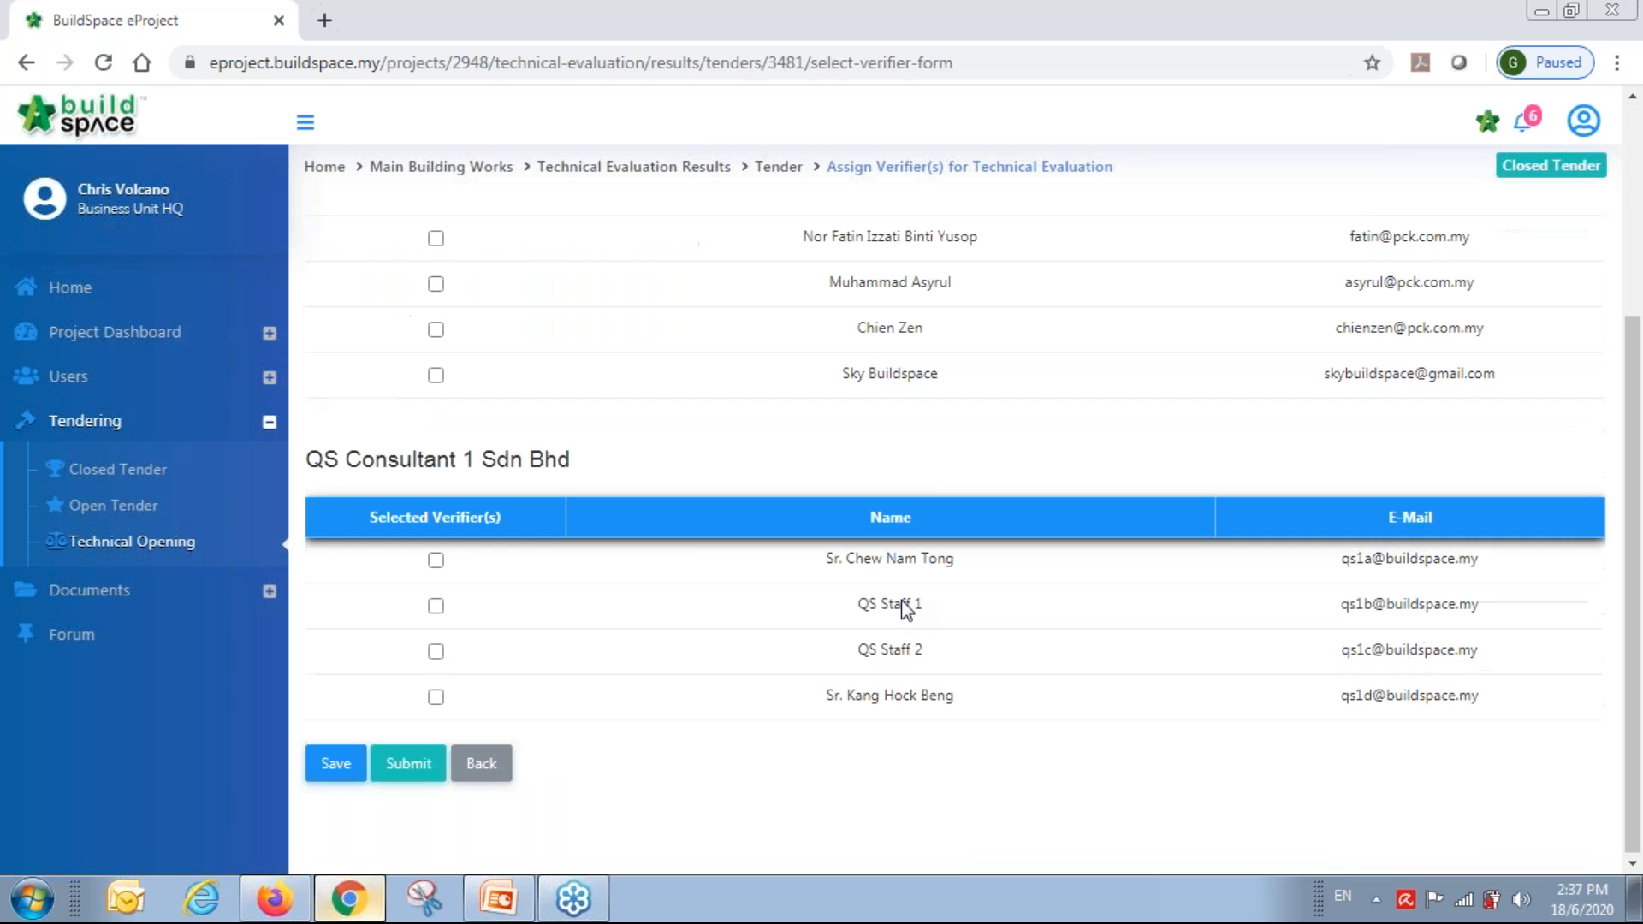
{"action": "left_click", "coordinate": [501, 775]}
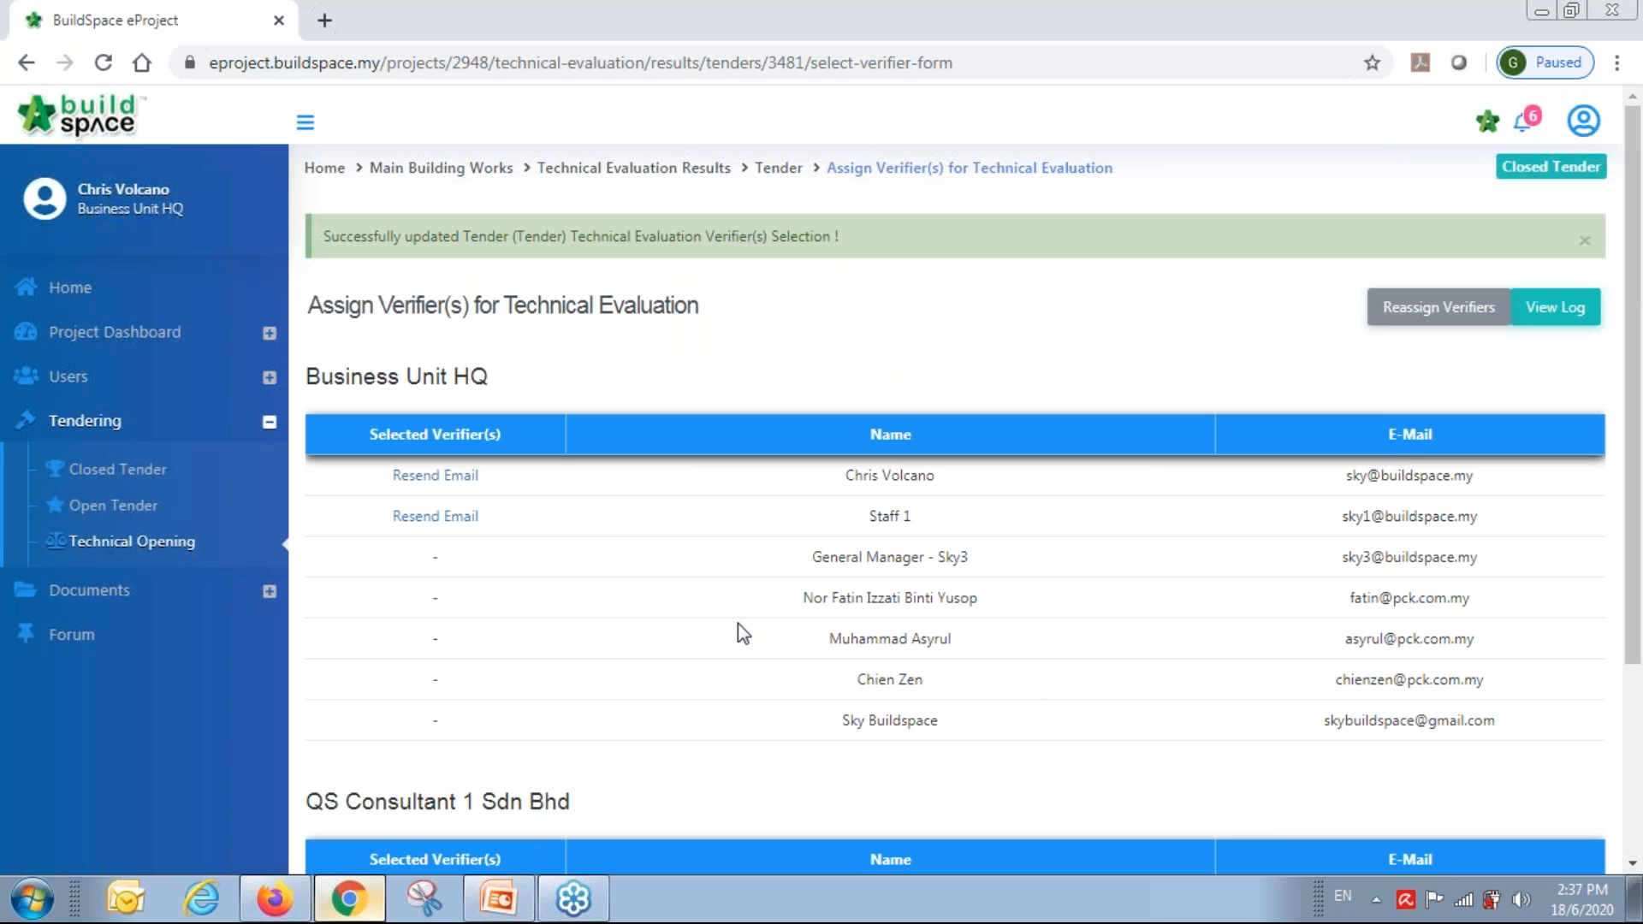
{"action": "left_click", "coordinate": [120, 333]}
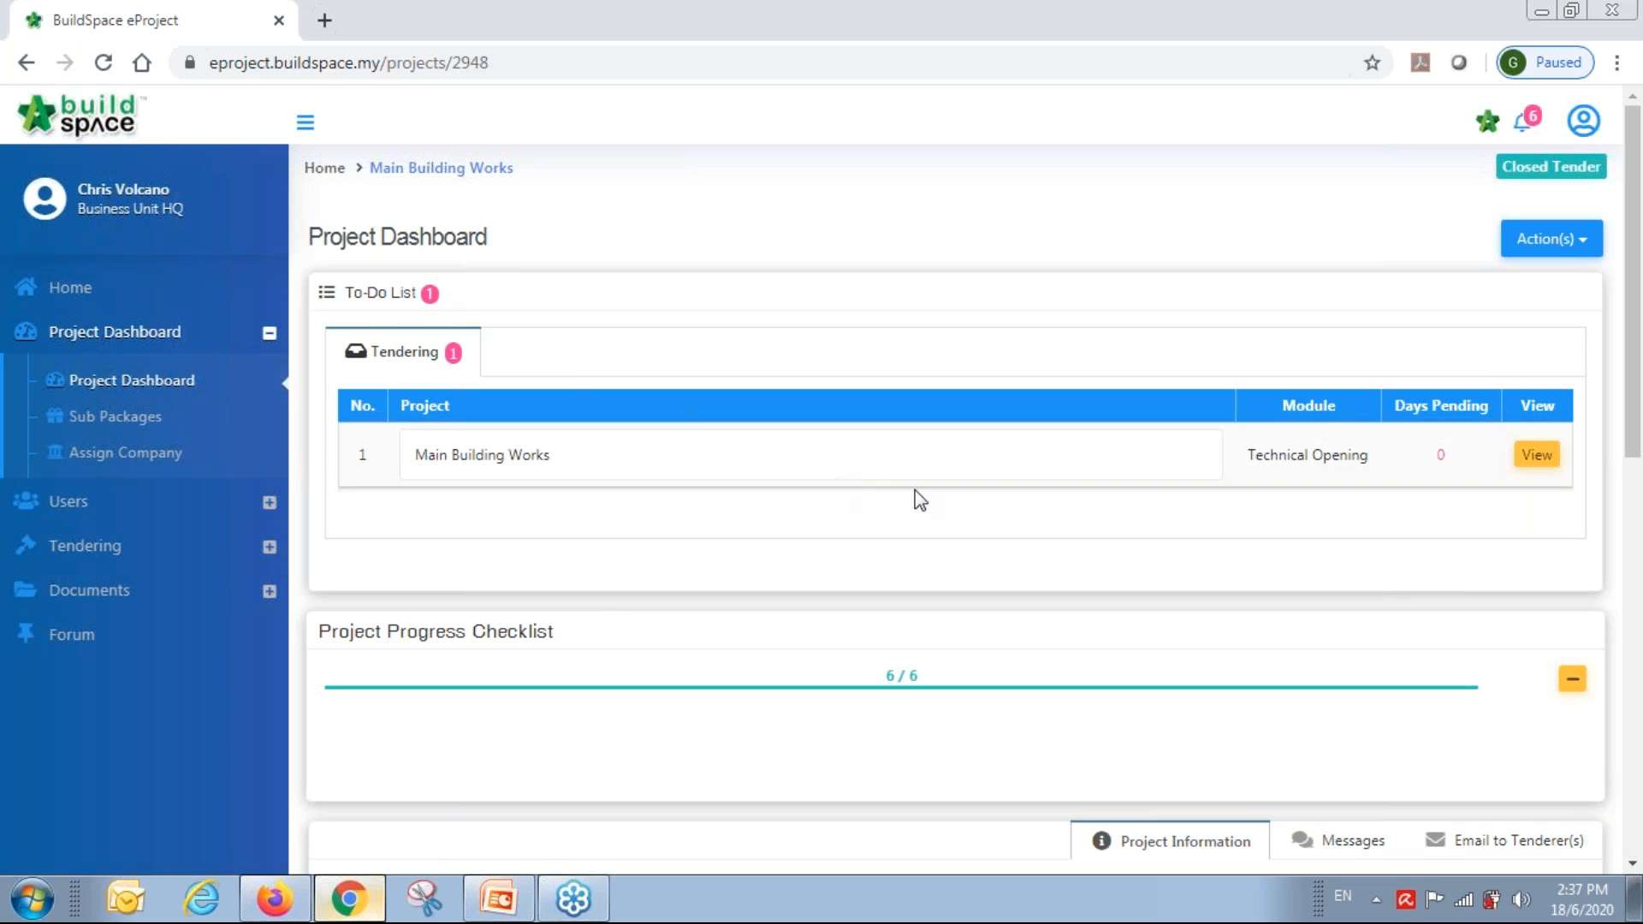
Confirm the pending Technical Opening verification, then reopen the Tender's assigned verifiers page.
{"action": "left_click", "coordinate": [1538, 458]}
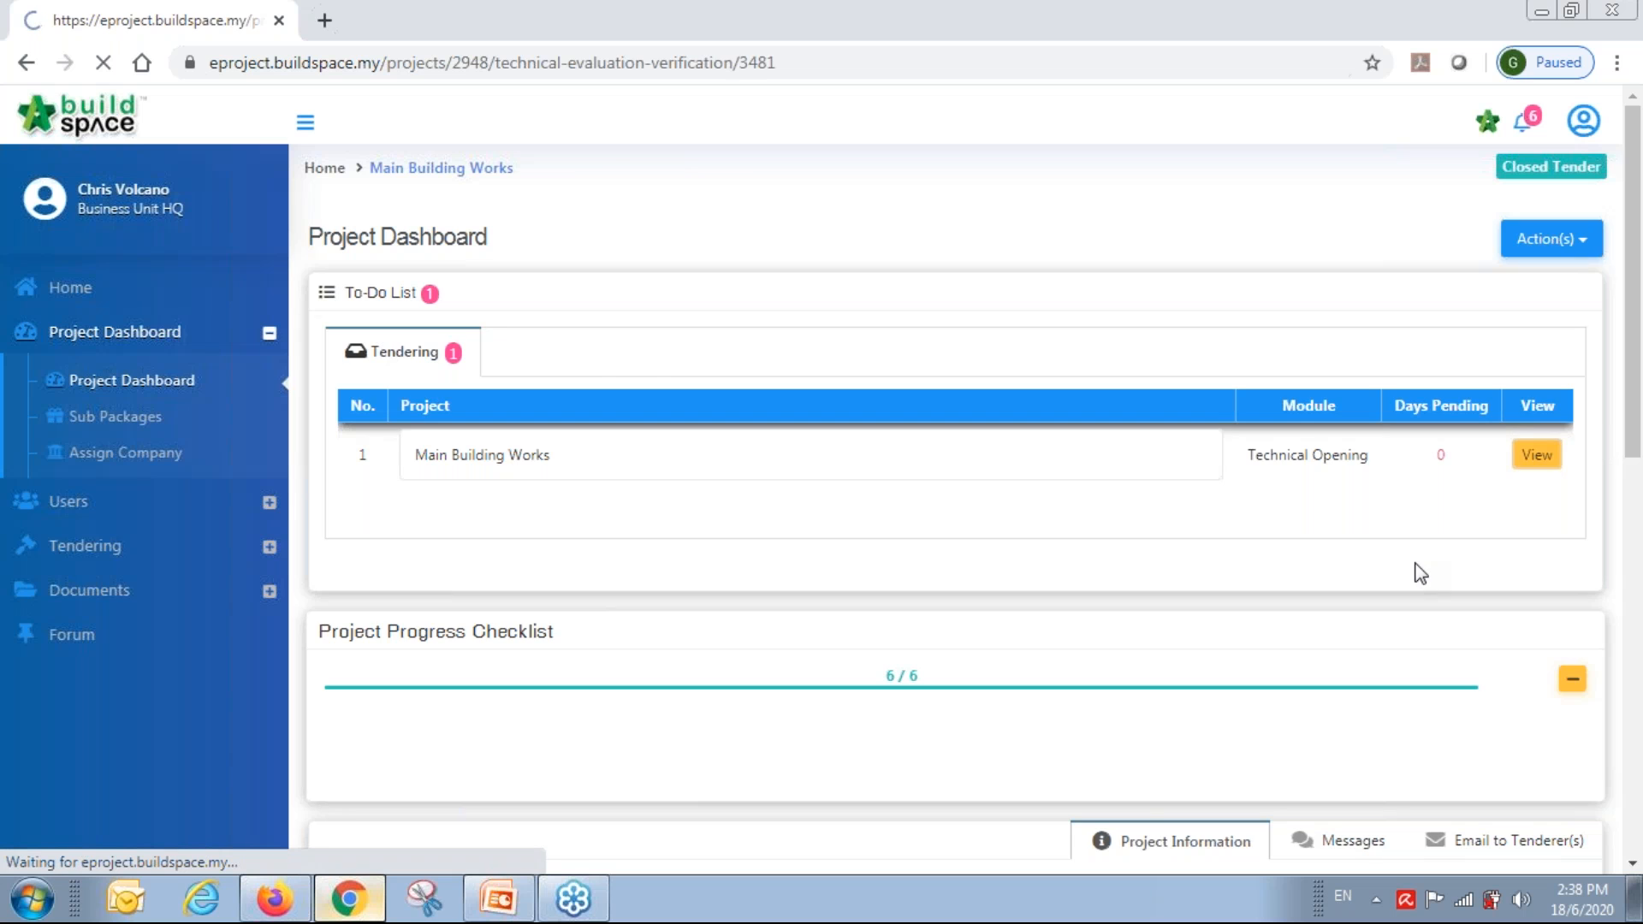
{"action": "left_click", "coordinate": [1440, 454]}
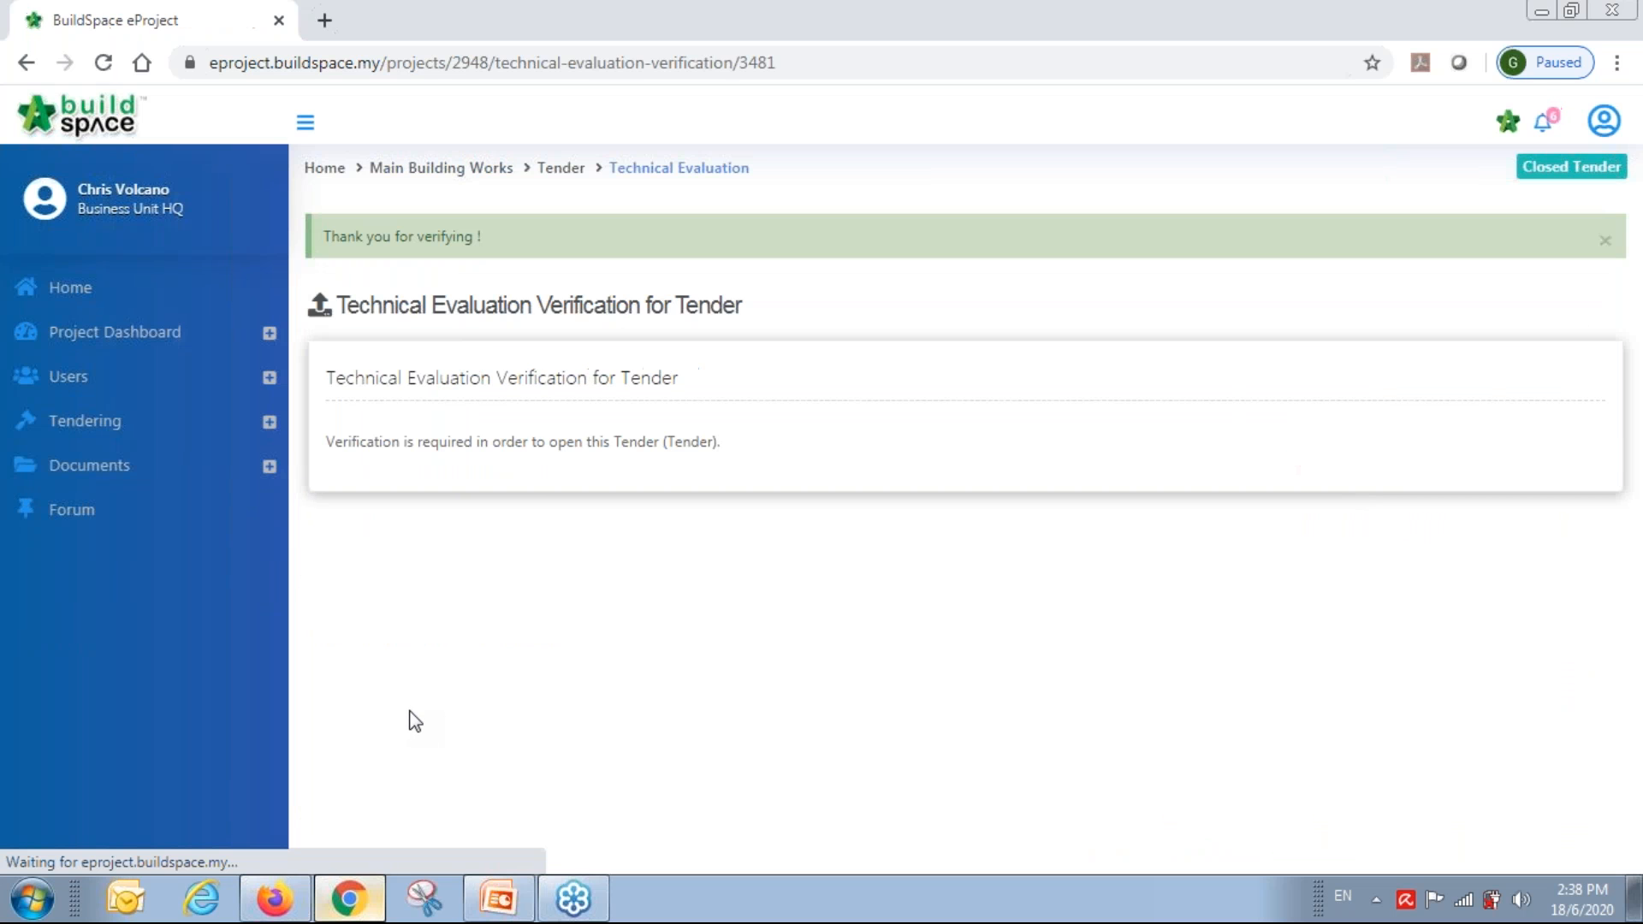
{"action": "left_click", "coordinate": [97, 422]}
{"action": "left_click", "coordinate": [120, 555]}
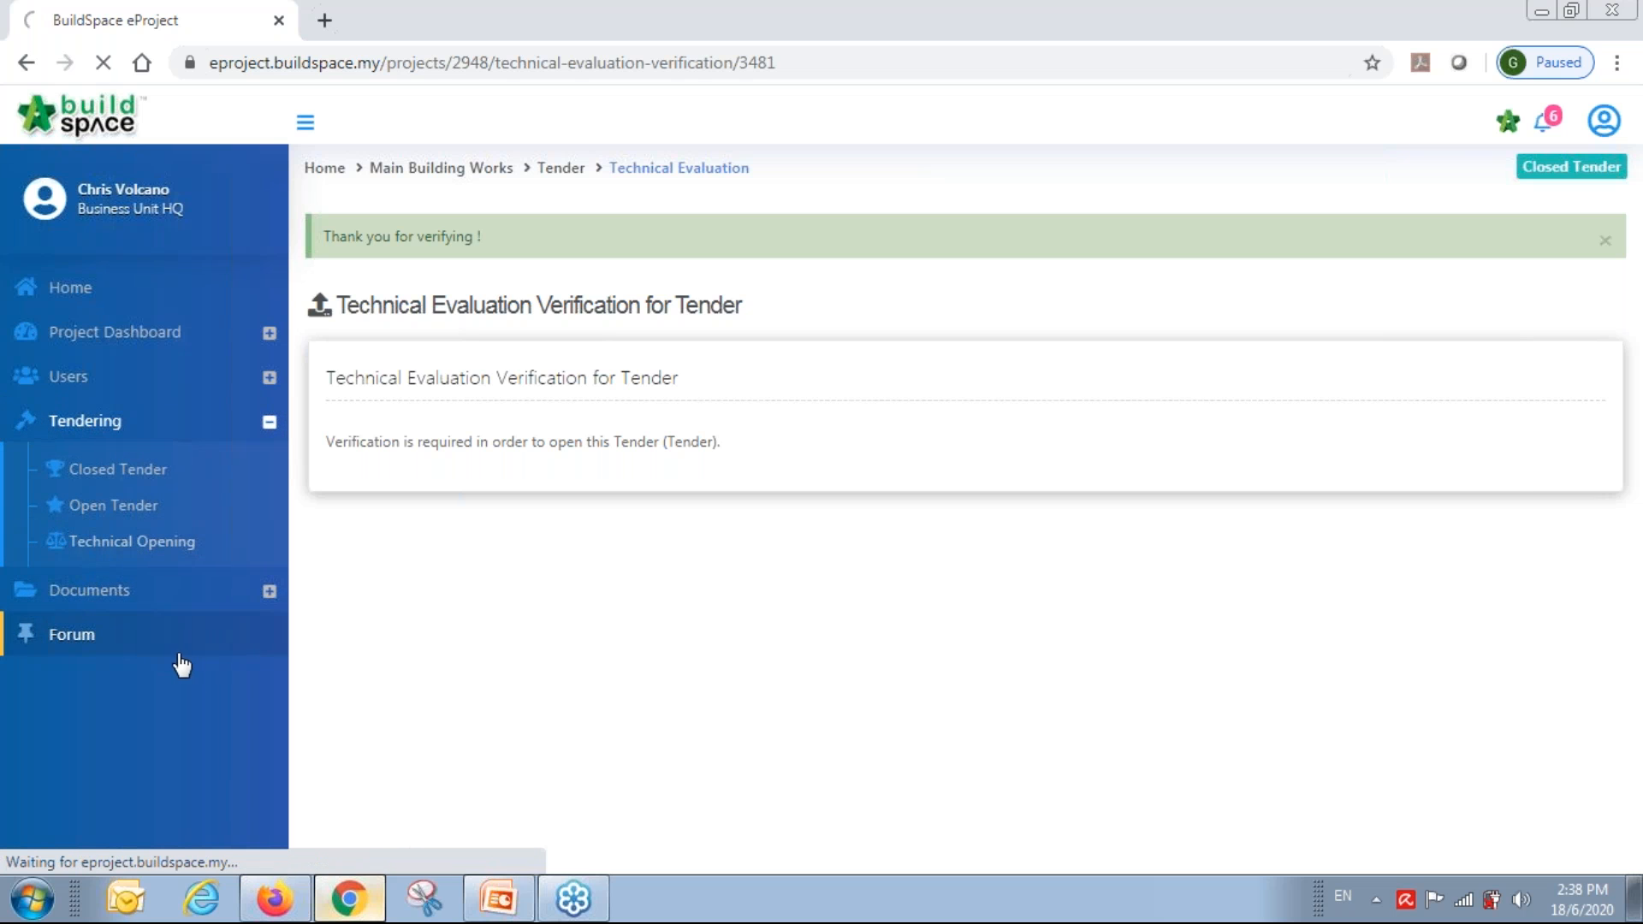
{"action": "left_click", "coordinate": [505, 427]}
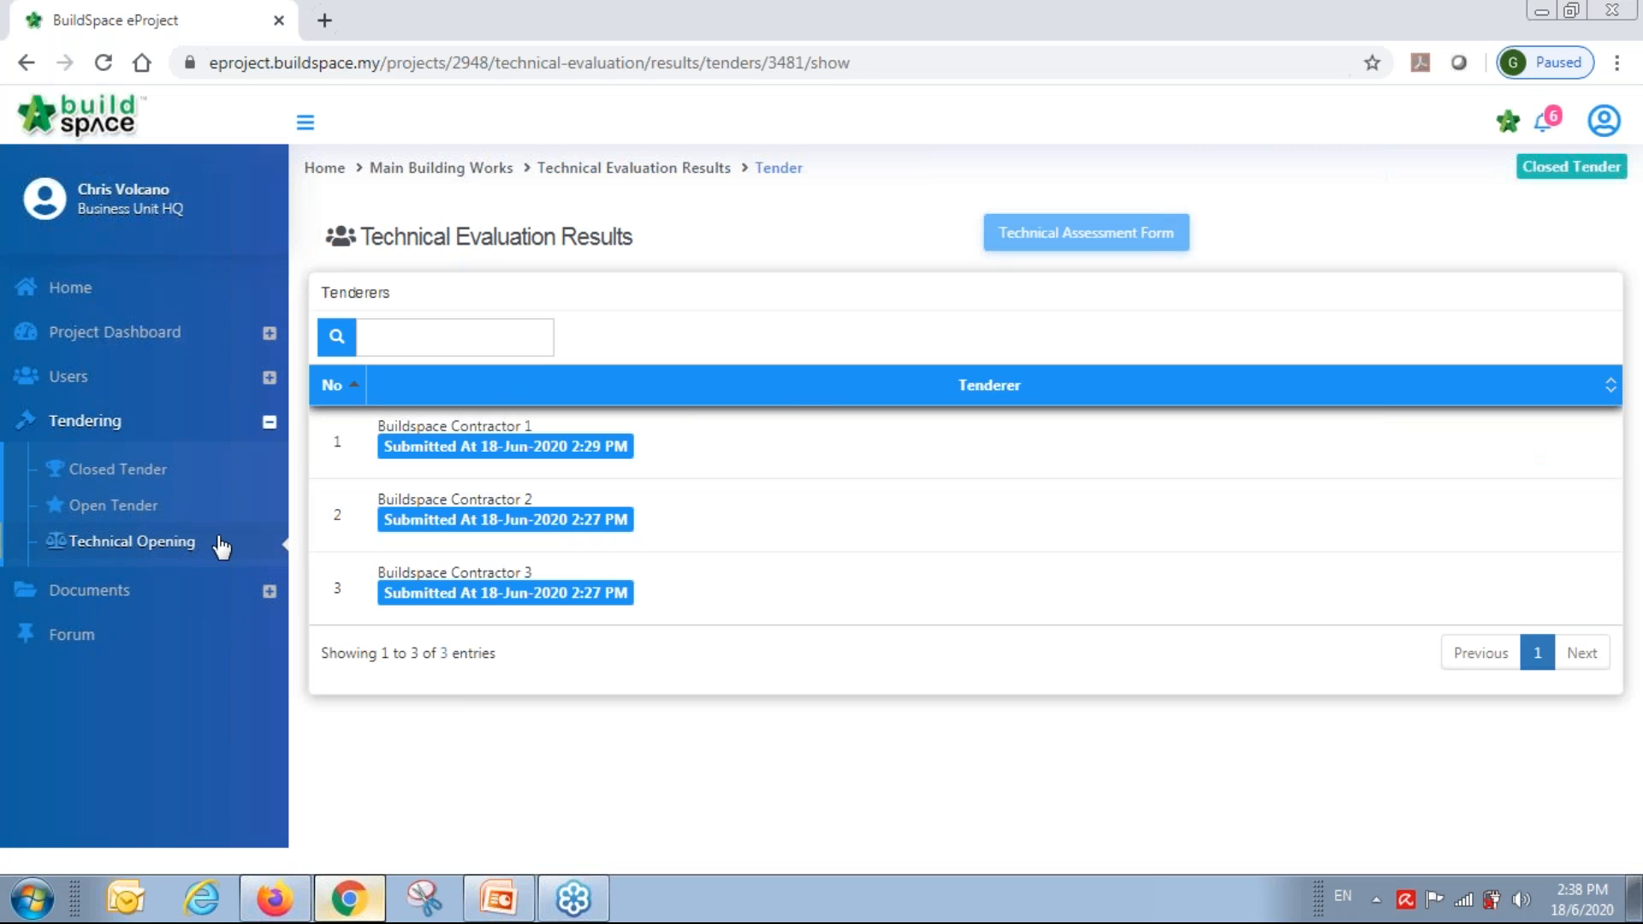
{"action": "left_click", "coordinate": [157, 541]}
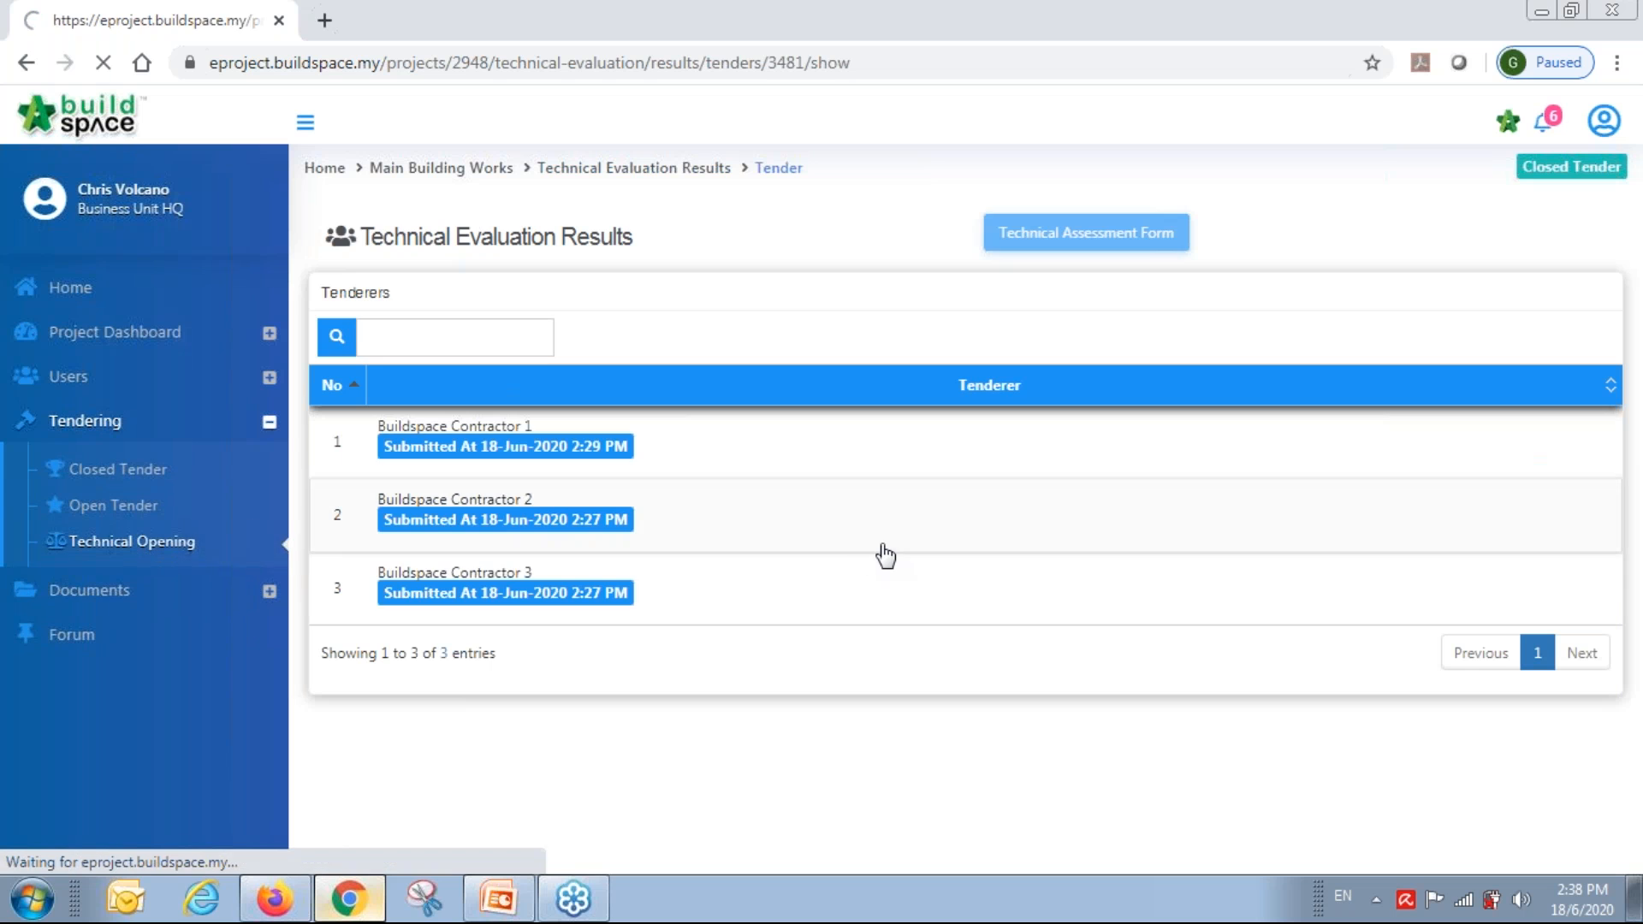
{"action": "left_click", "coordinate": [1313, 433]}
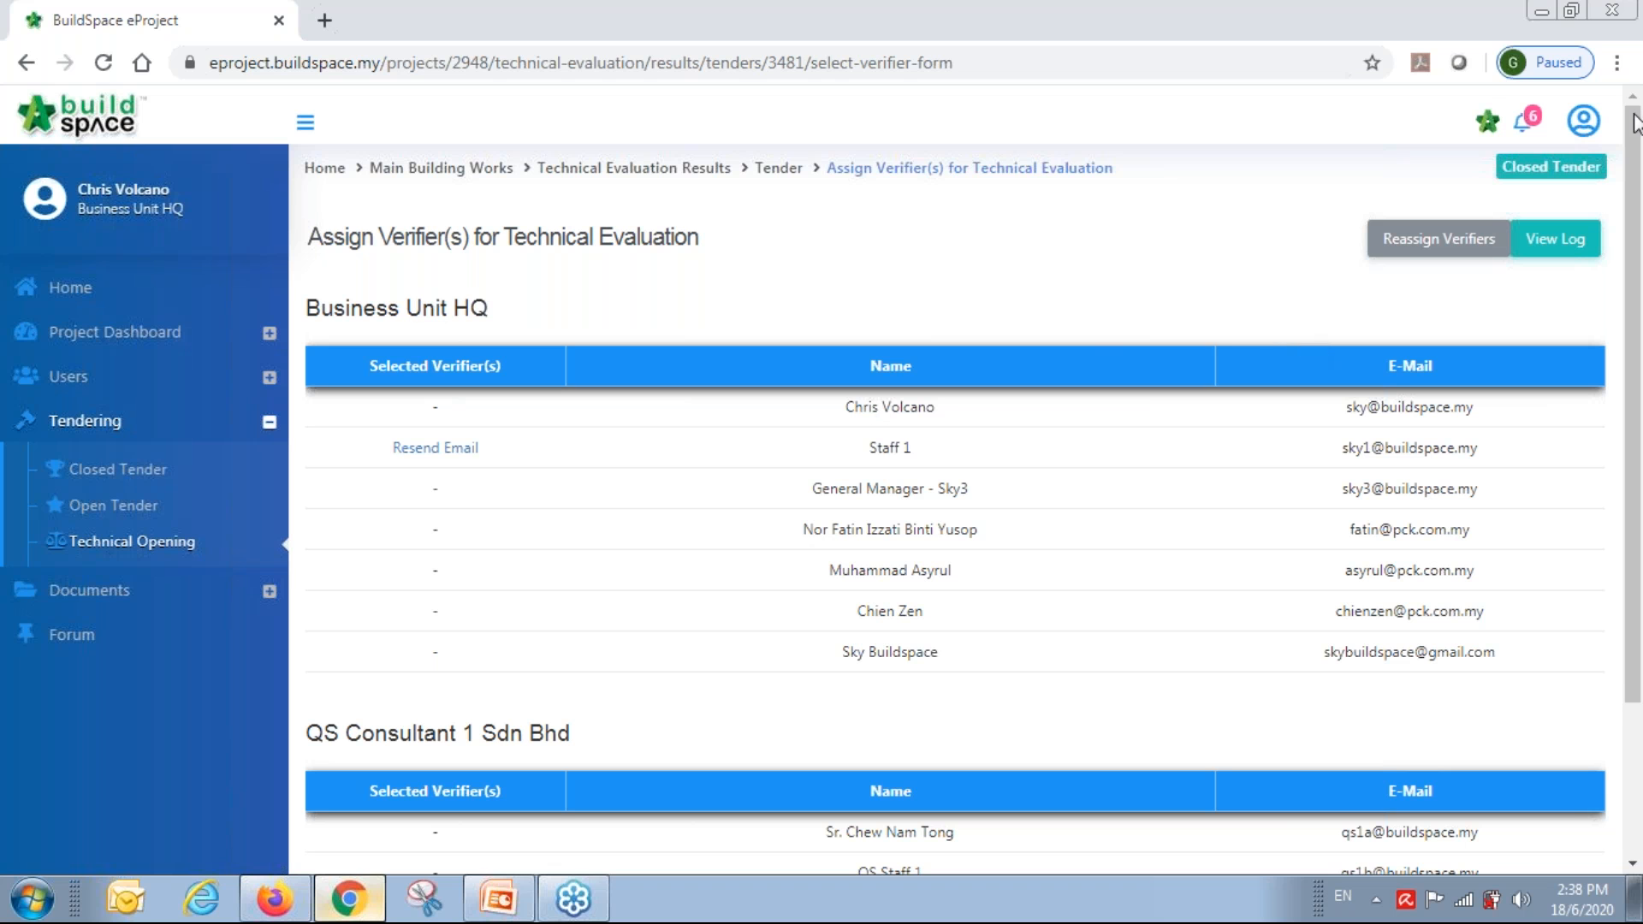
Sign out and log back in as the second HQ verifier via the saved login.
{"action": "left_click", "coordinate": [1584, 120]}
{"action": "left_click", "coordinate": [1532, 315]}
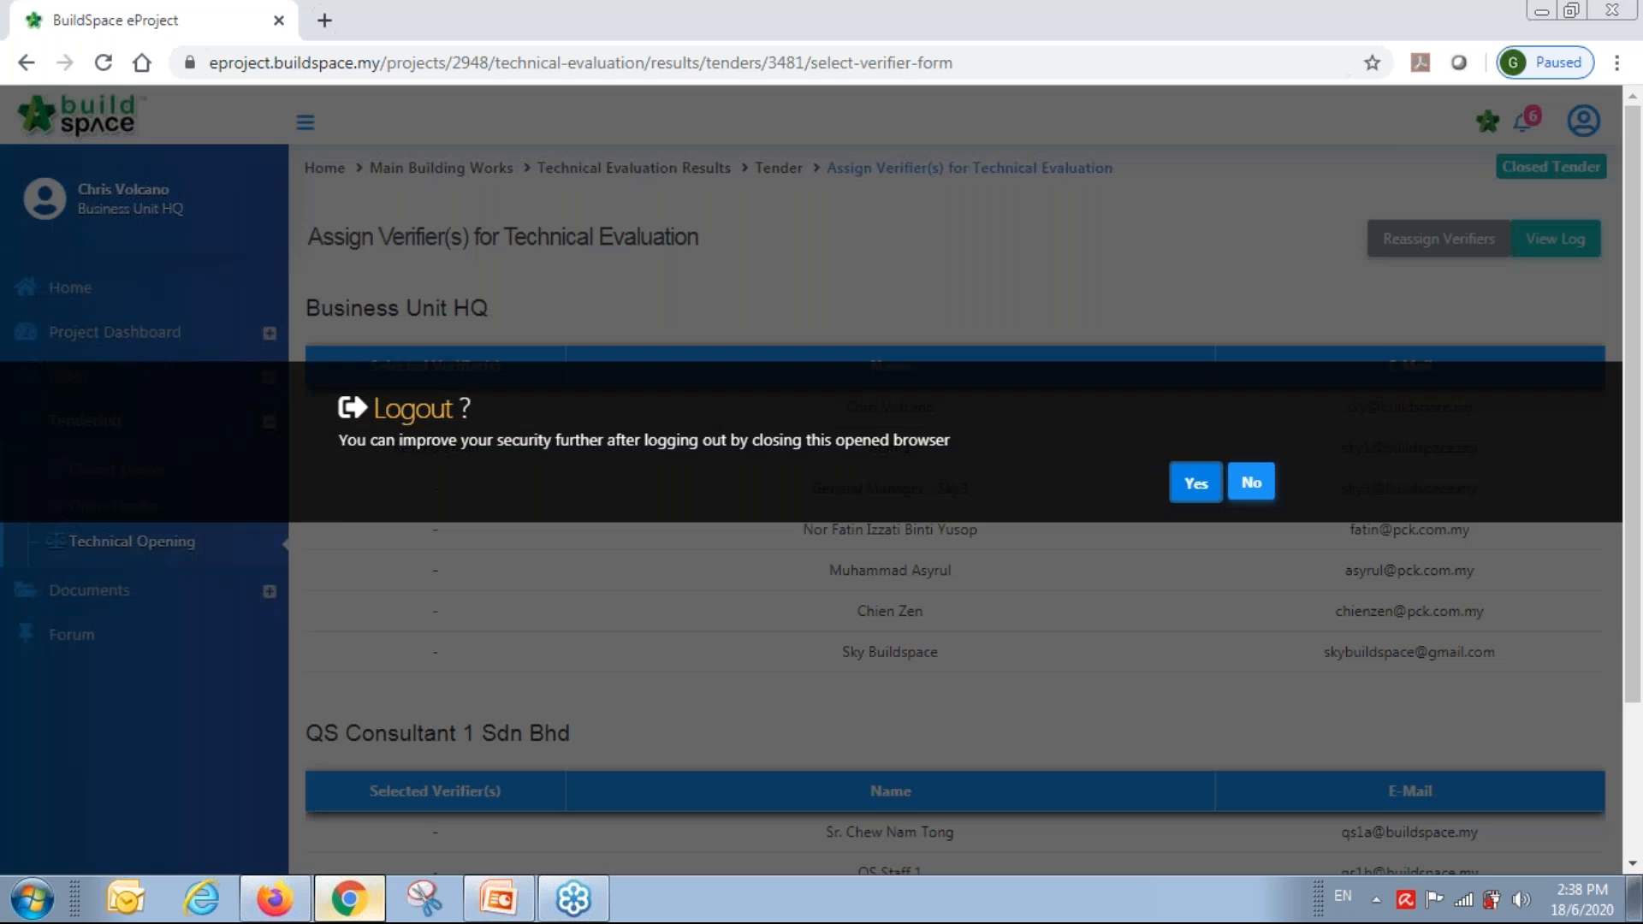
{"action": "left_click", "coordinate": [1243, 501]}
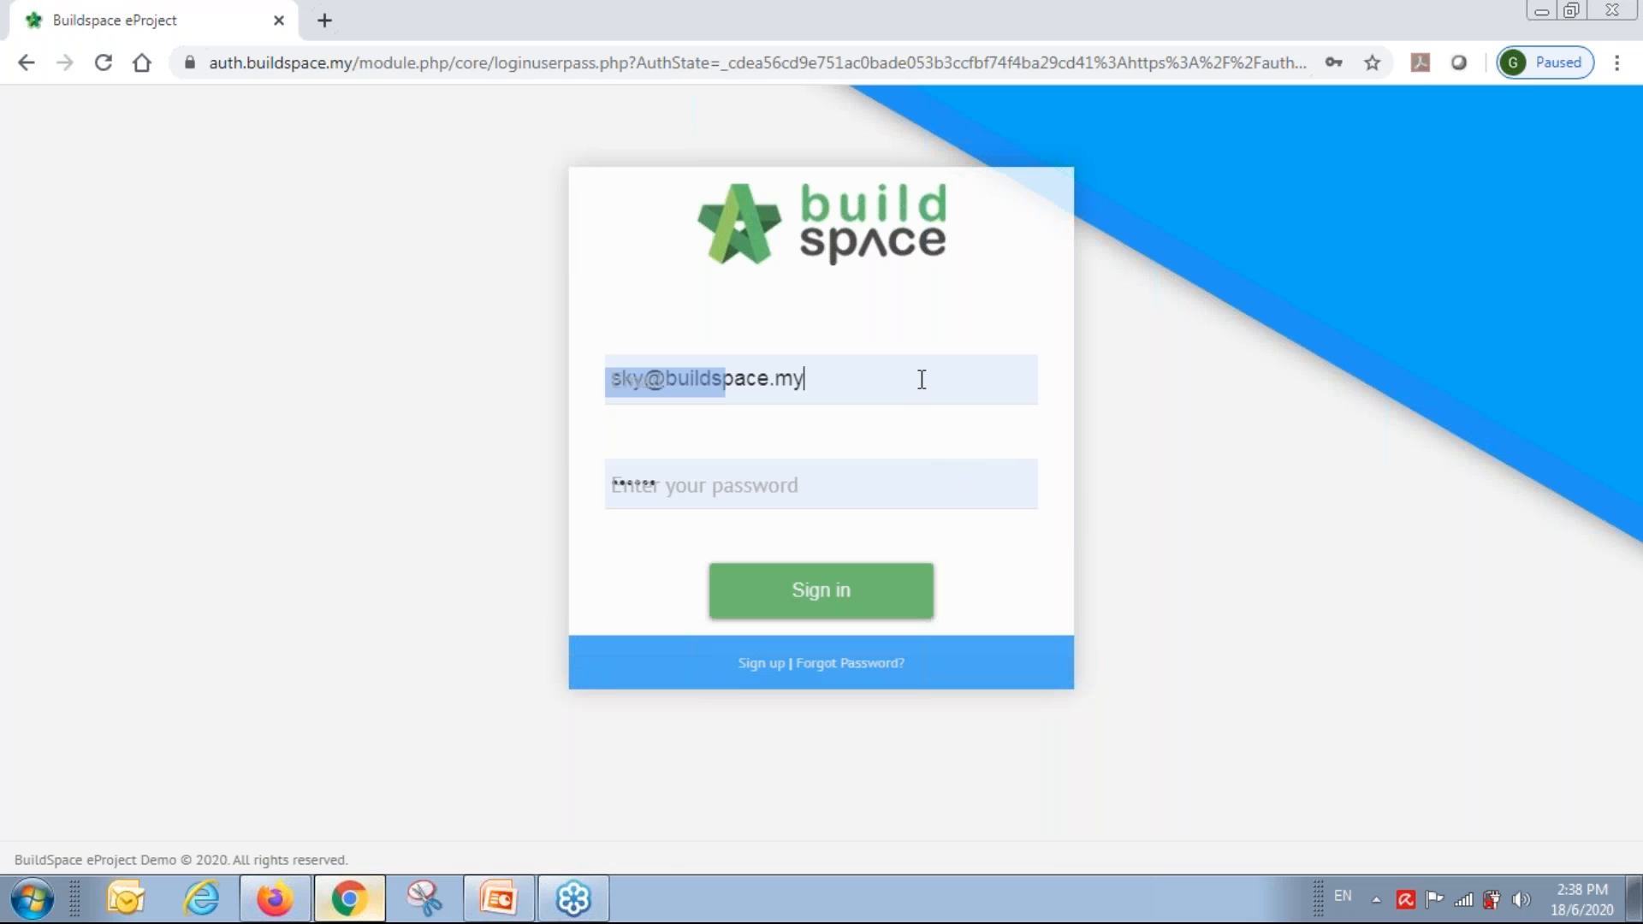
{"action": "left_click", "coordinate": [921, 378]}
{"action": "key", "text": "ctrl+a"}
{"action": "type", "text": "sky"}
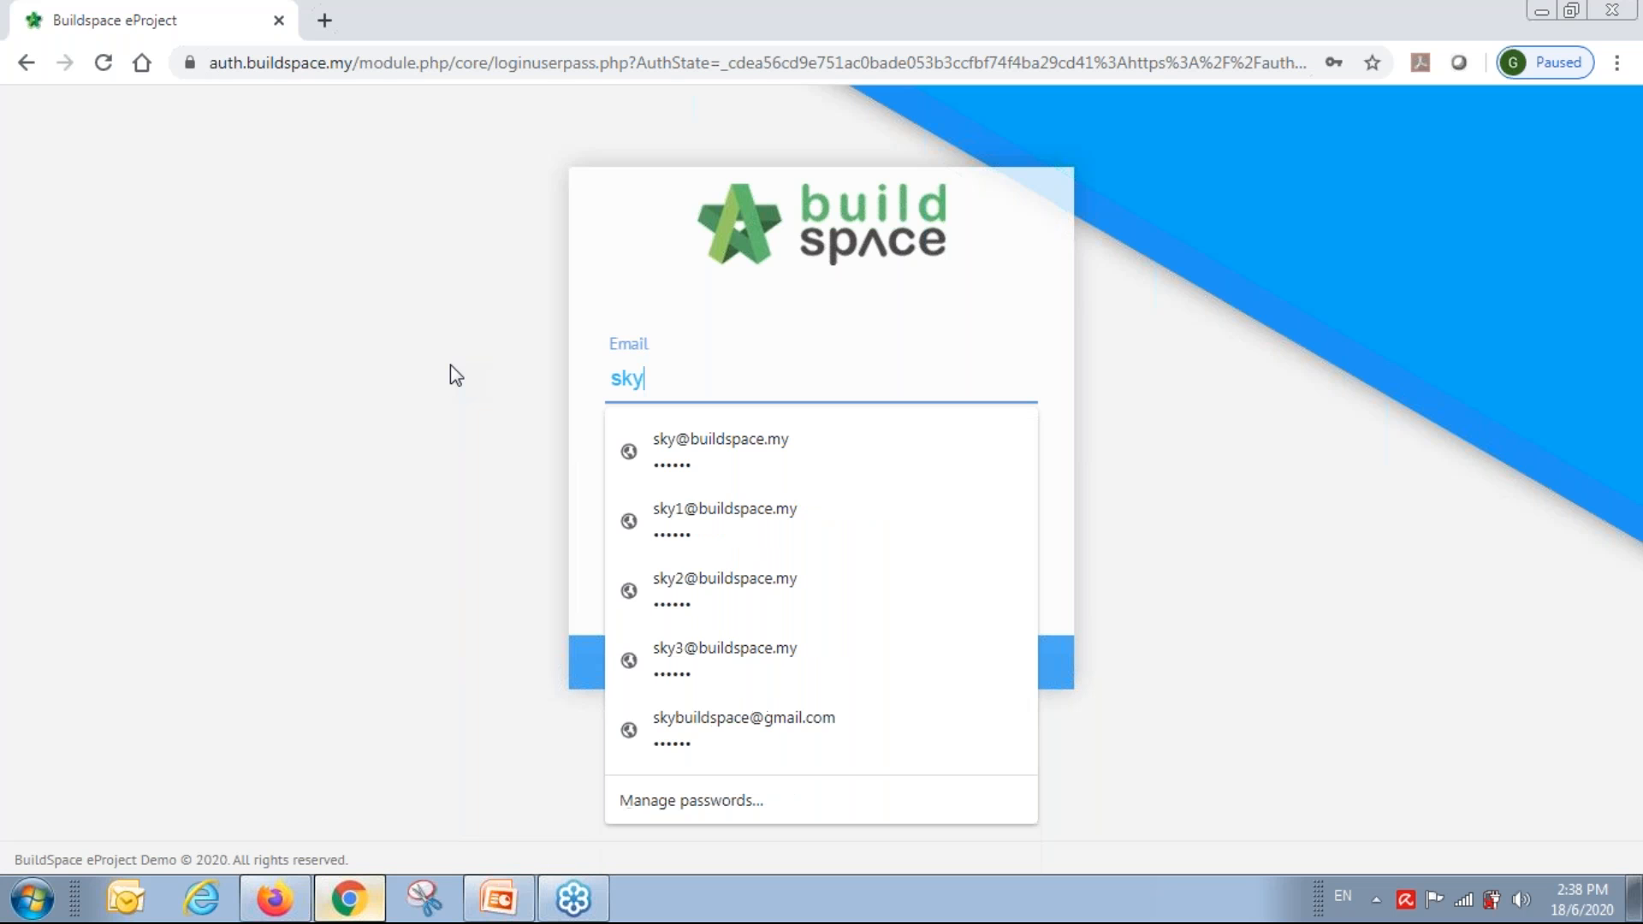
{"action": "key", "text": "Down"}
{"action": "key", "text": "Down"}
{"action": "key", "text": "Return"}
{"action": "key", "text": "Return"}
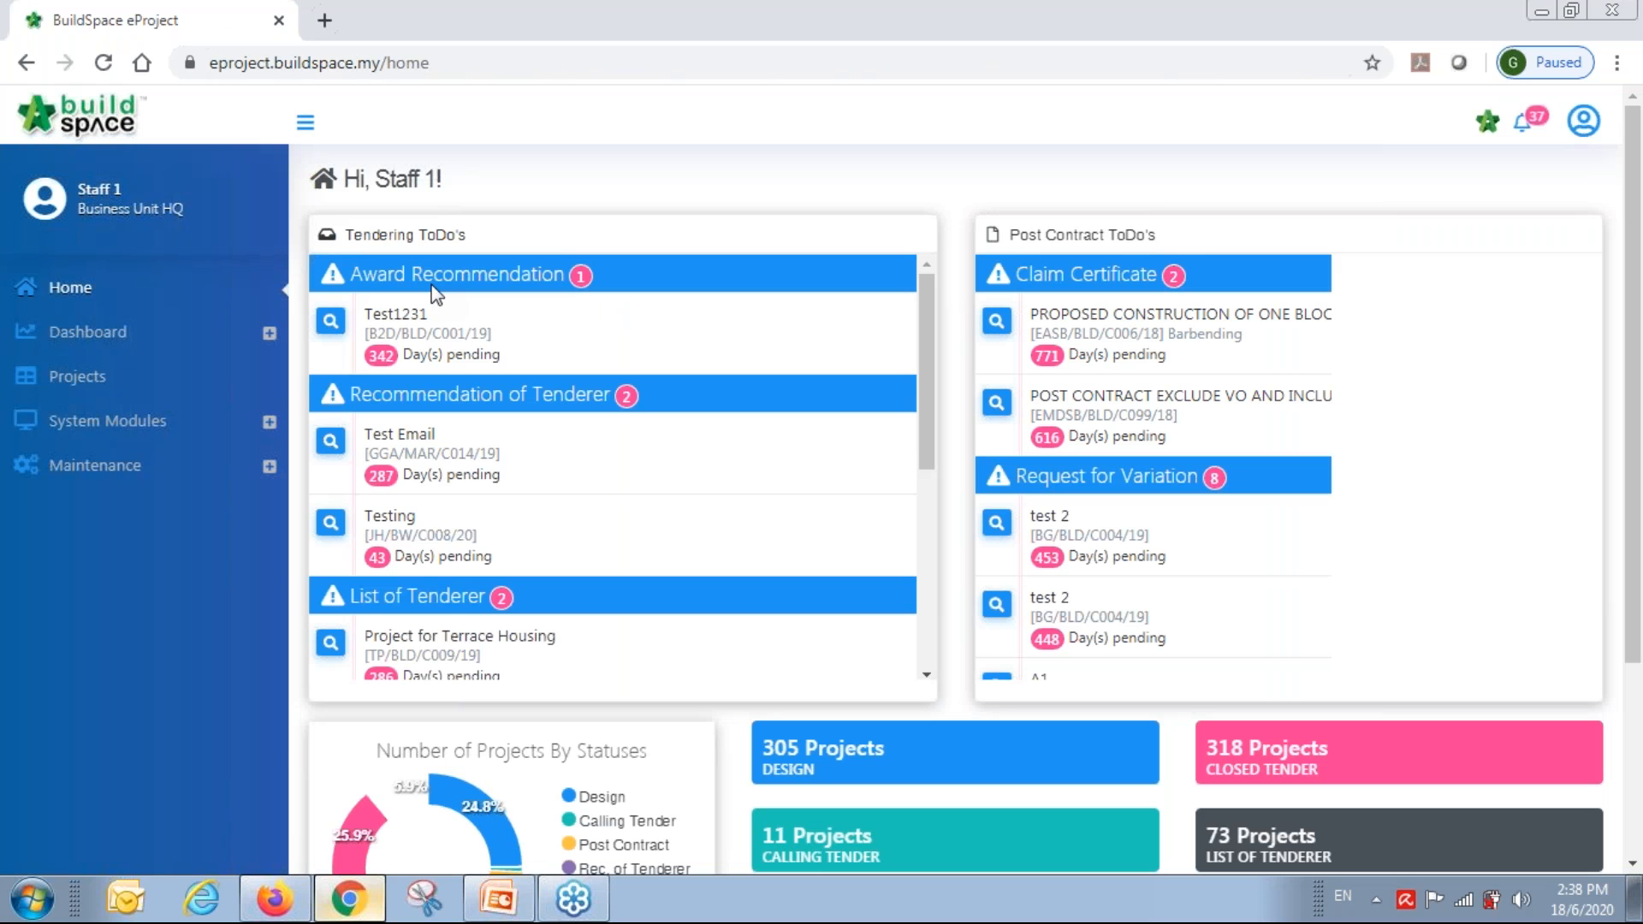
Approve the Main Building Works technical opening verification from the dashboard to-do.
{"action": "scroll", "coordinate": [536, 372], "scroll_direction": "down", "scroll_amount": 5}
{"action": "scroll", "coordinate": [540, 379], "scroll_direction": "down", "scroll_amount": 2}
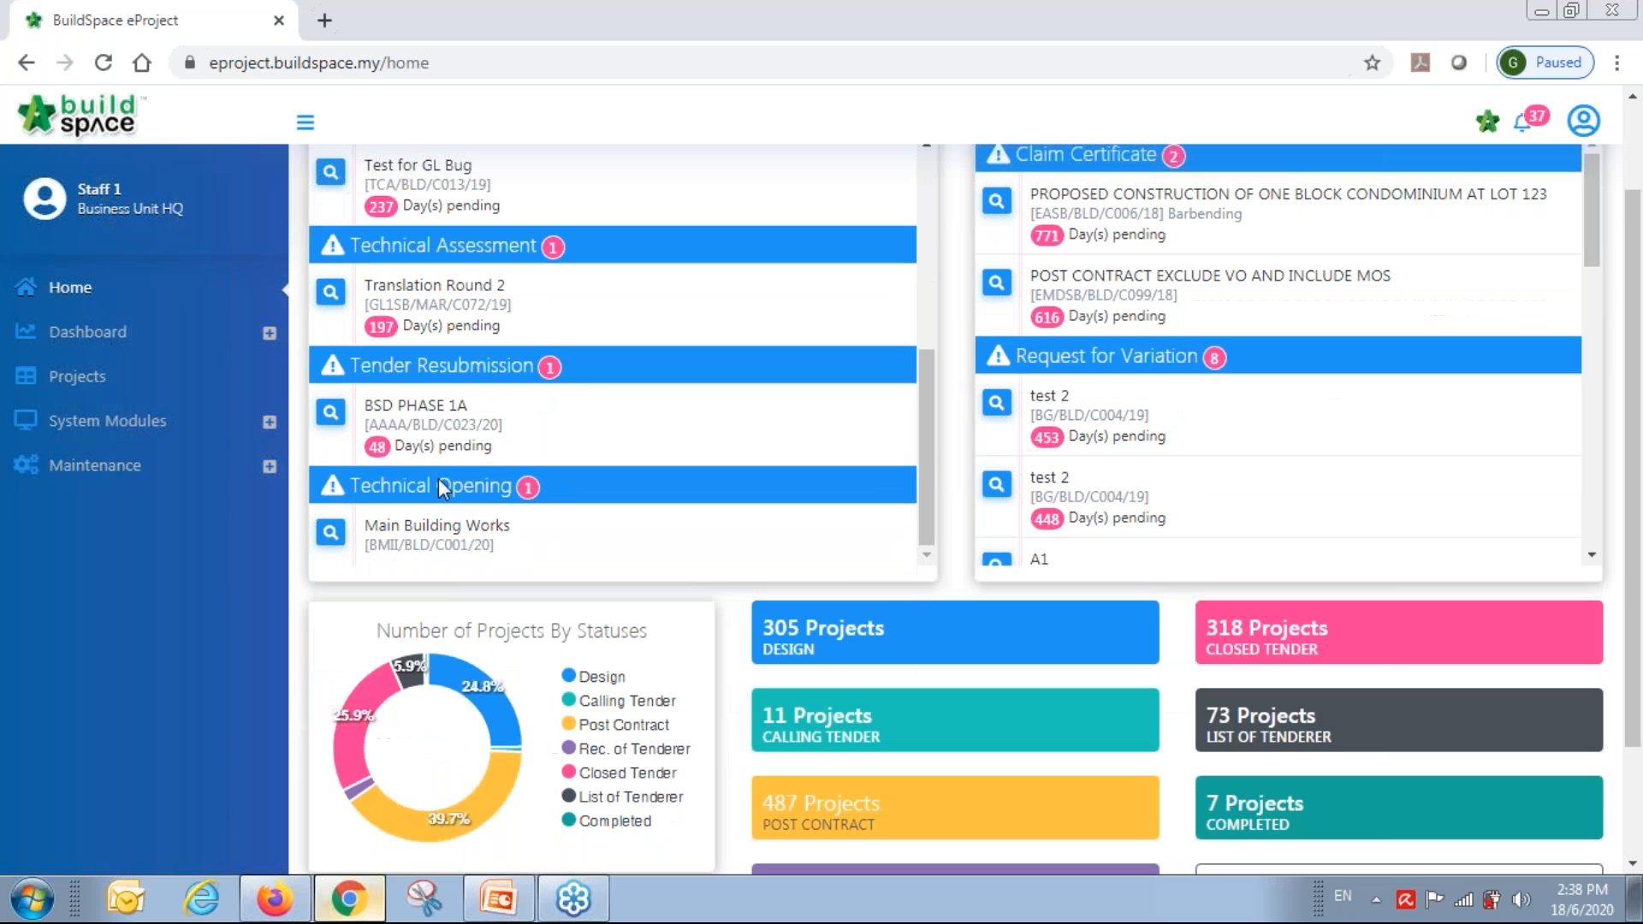
{"action": "left_click", "coordinate": [330, 534]}
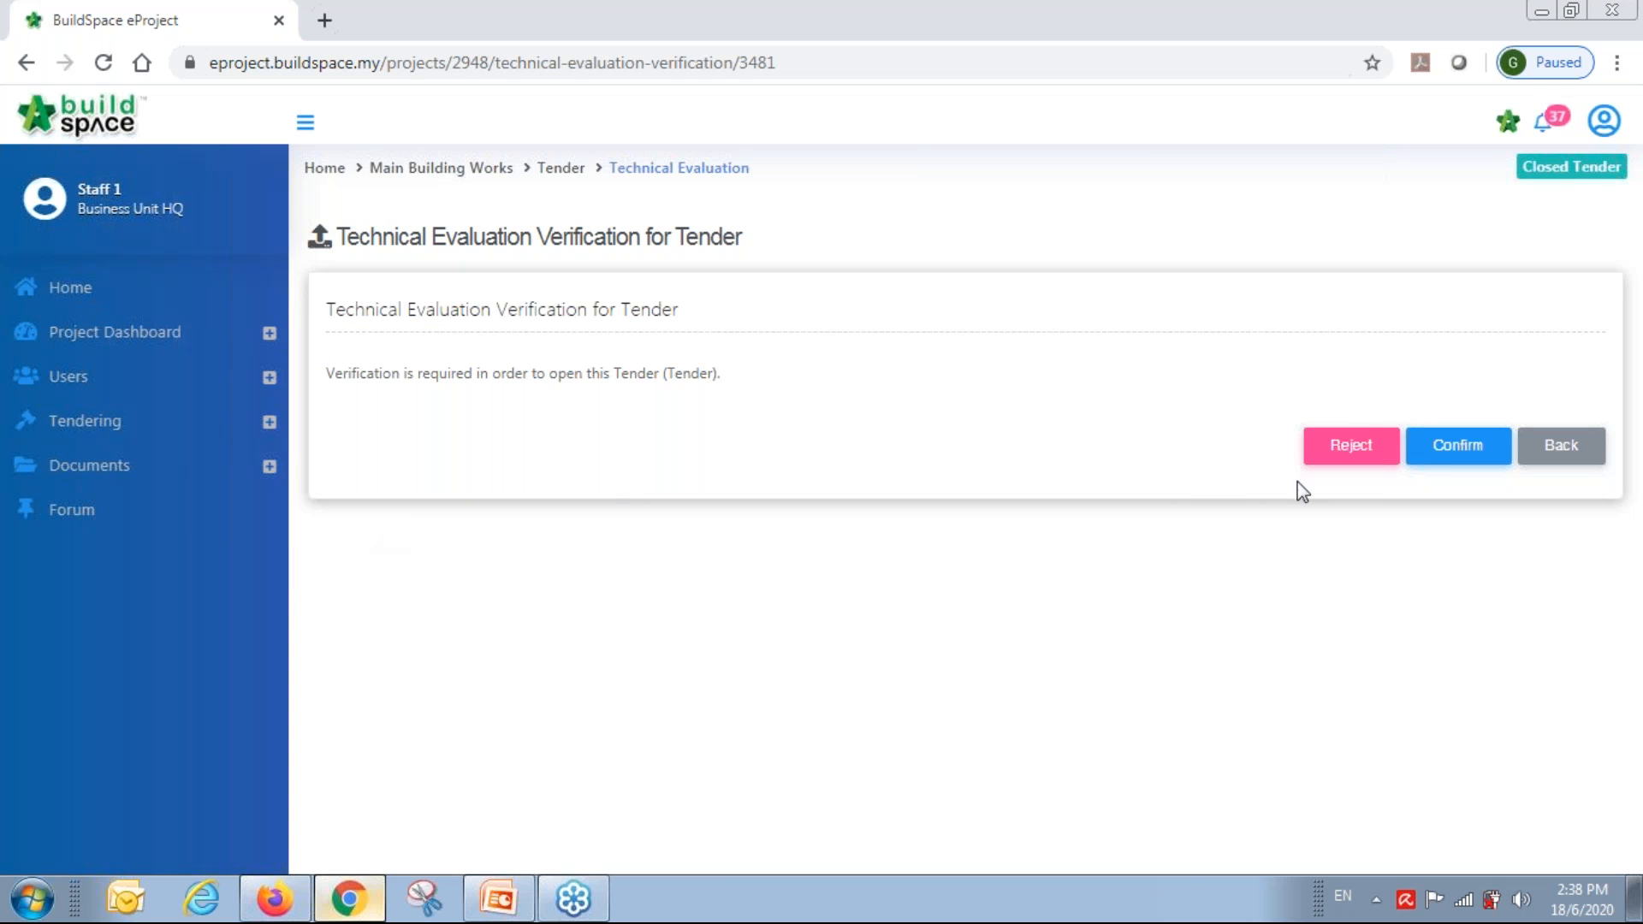
{"action": "left_click", "coordinate": [1459, 450]}
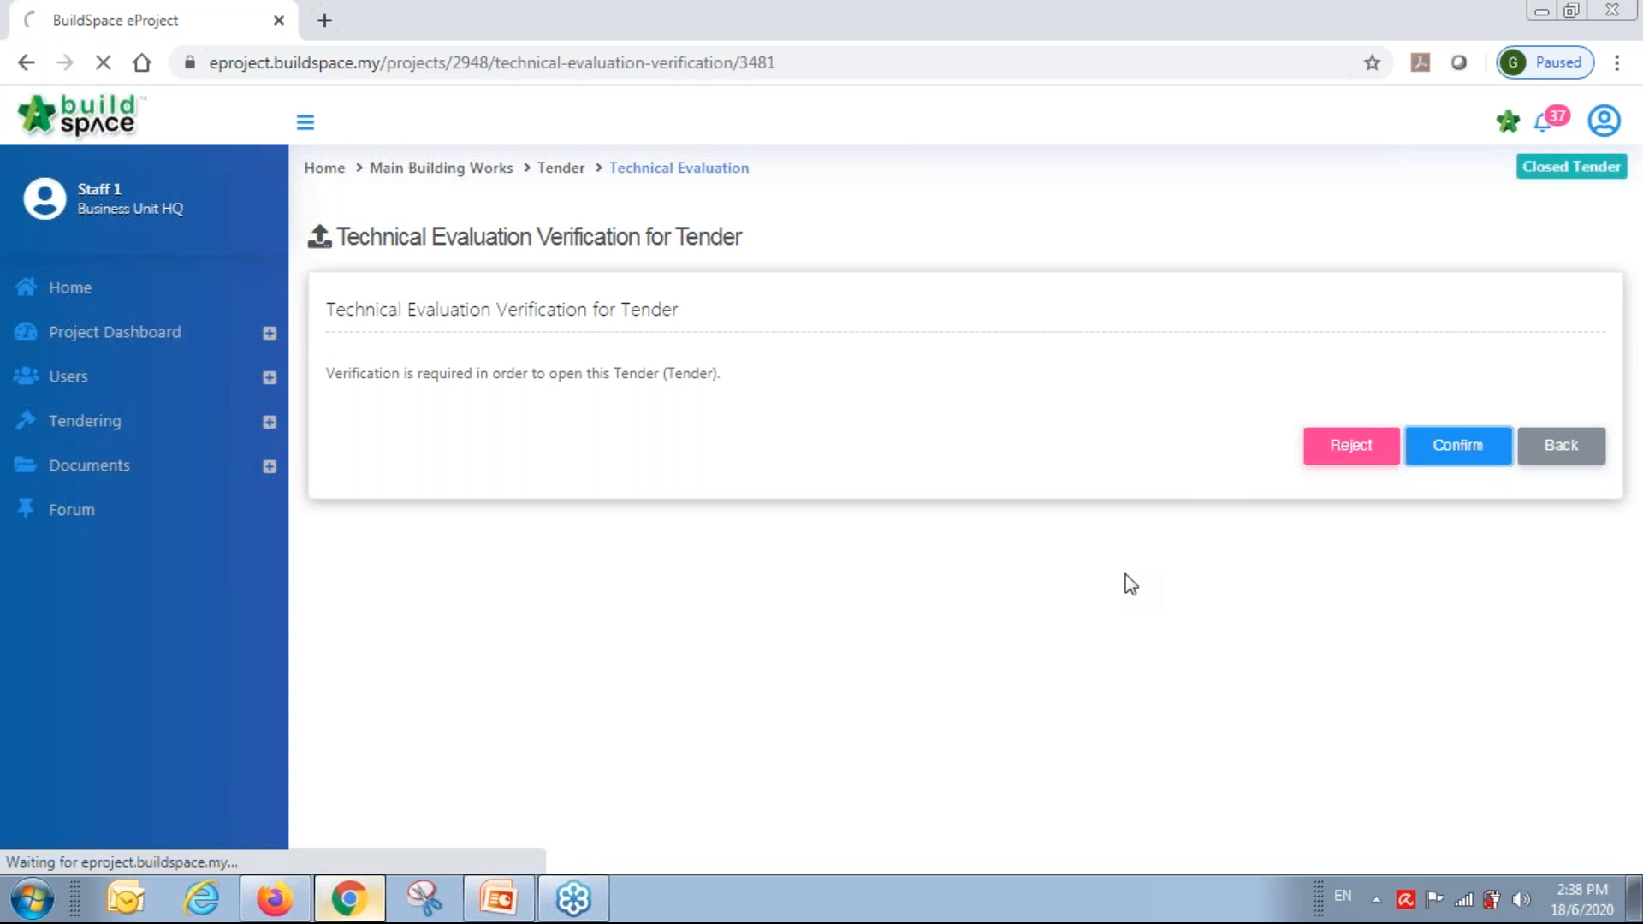
{"action": "left_click", "coordinate": [92, 433]}
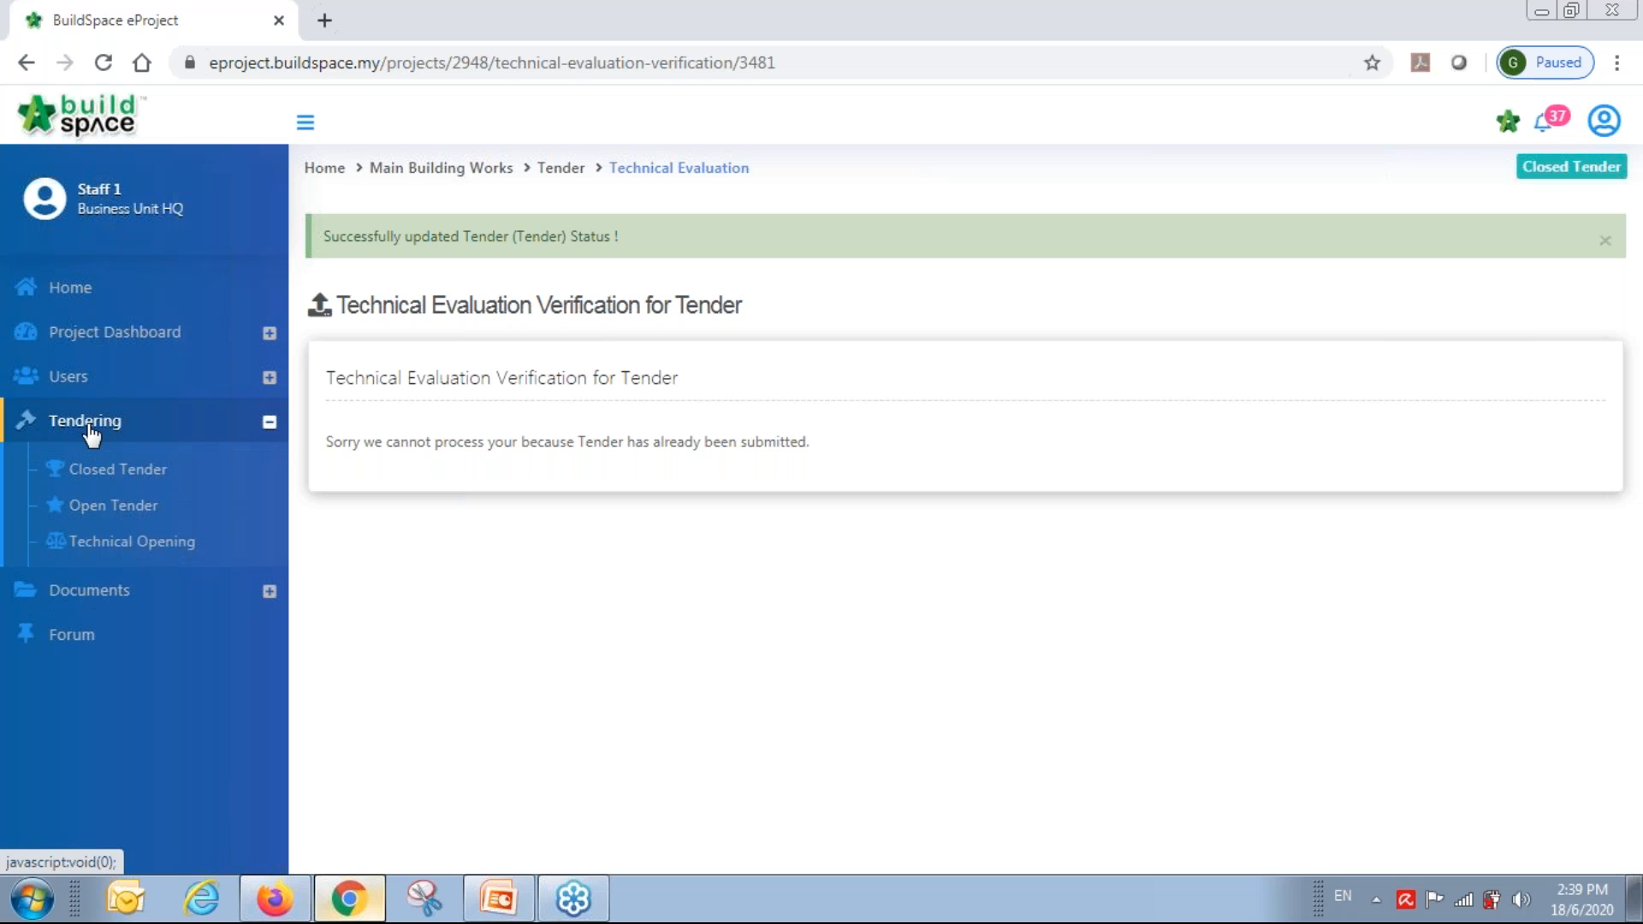
Check the Tender's verifier log, then open its technical evaluation results showing tenderer scores.
{"action": "left_click", "coordinate": [159, 543]}
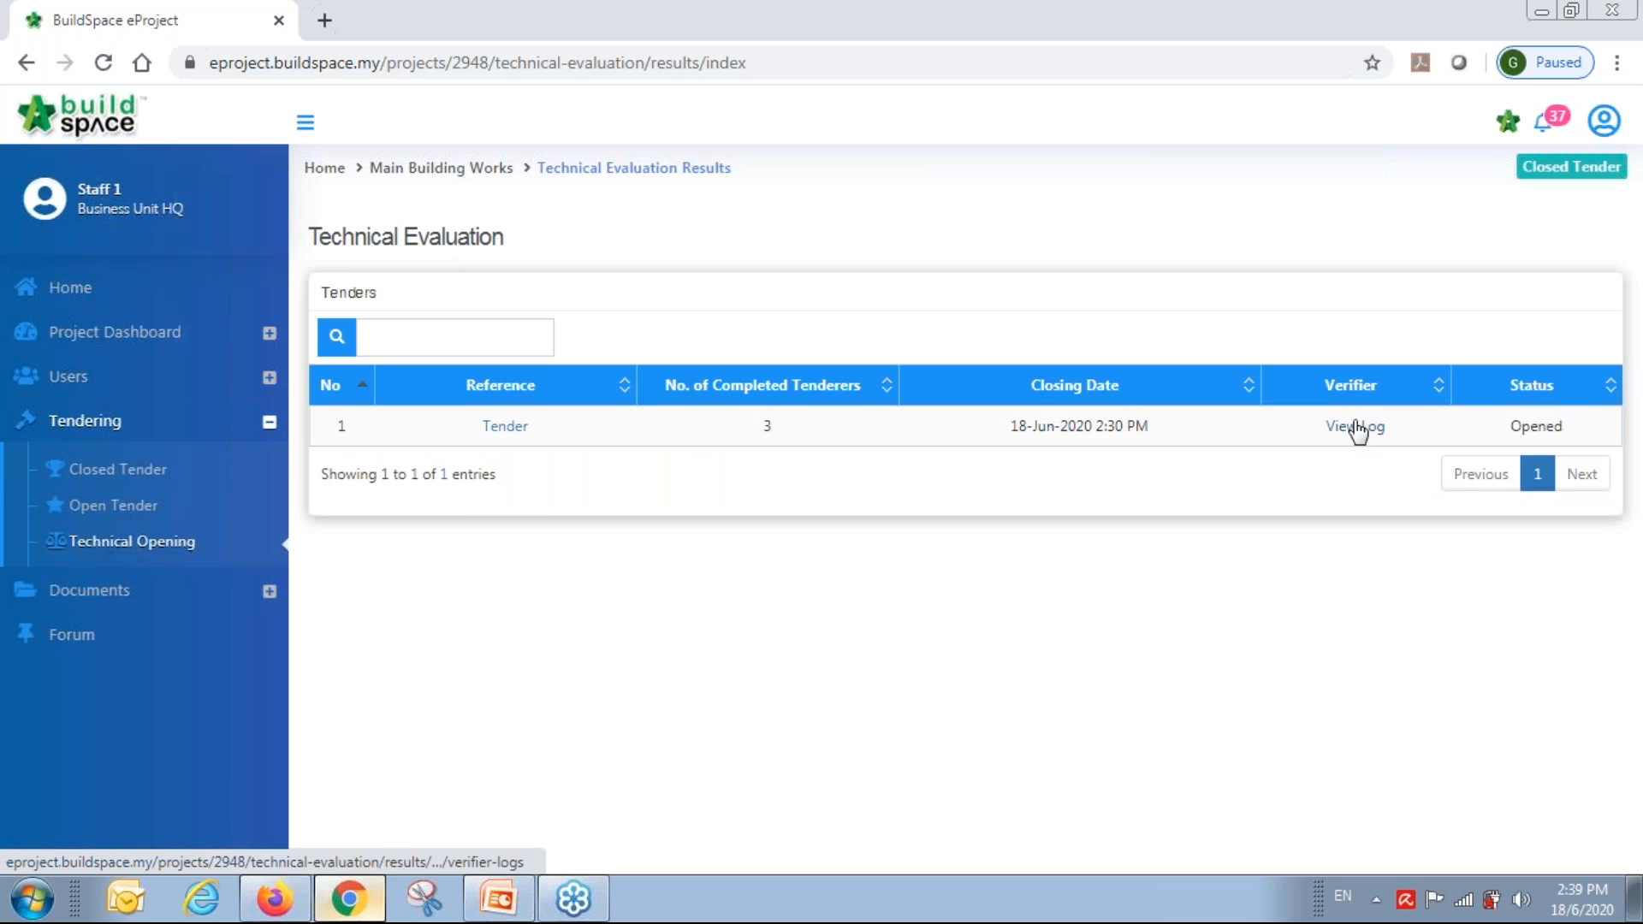
{"action": "left_click", "coordinate": [1343, 427]}
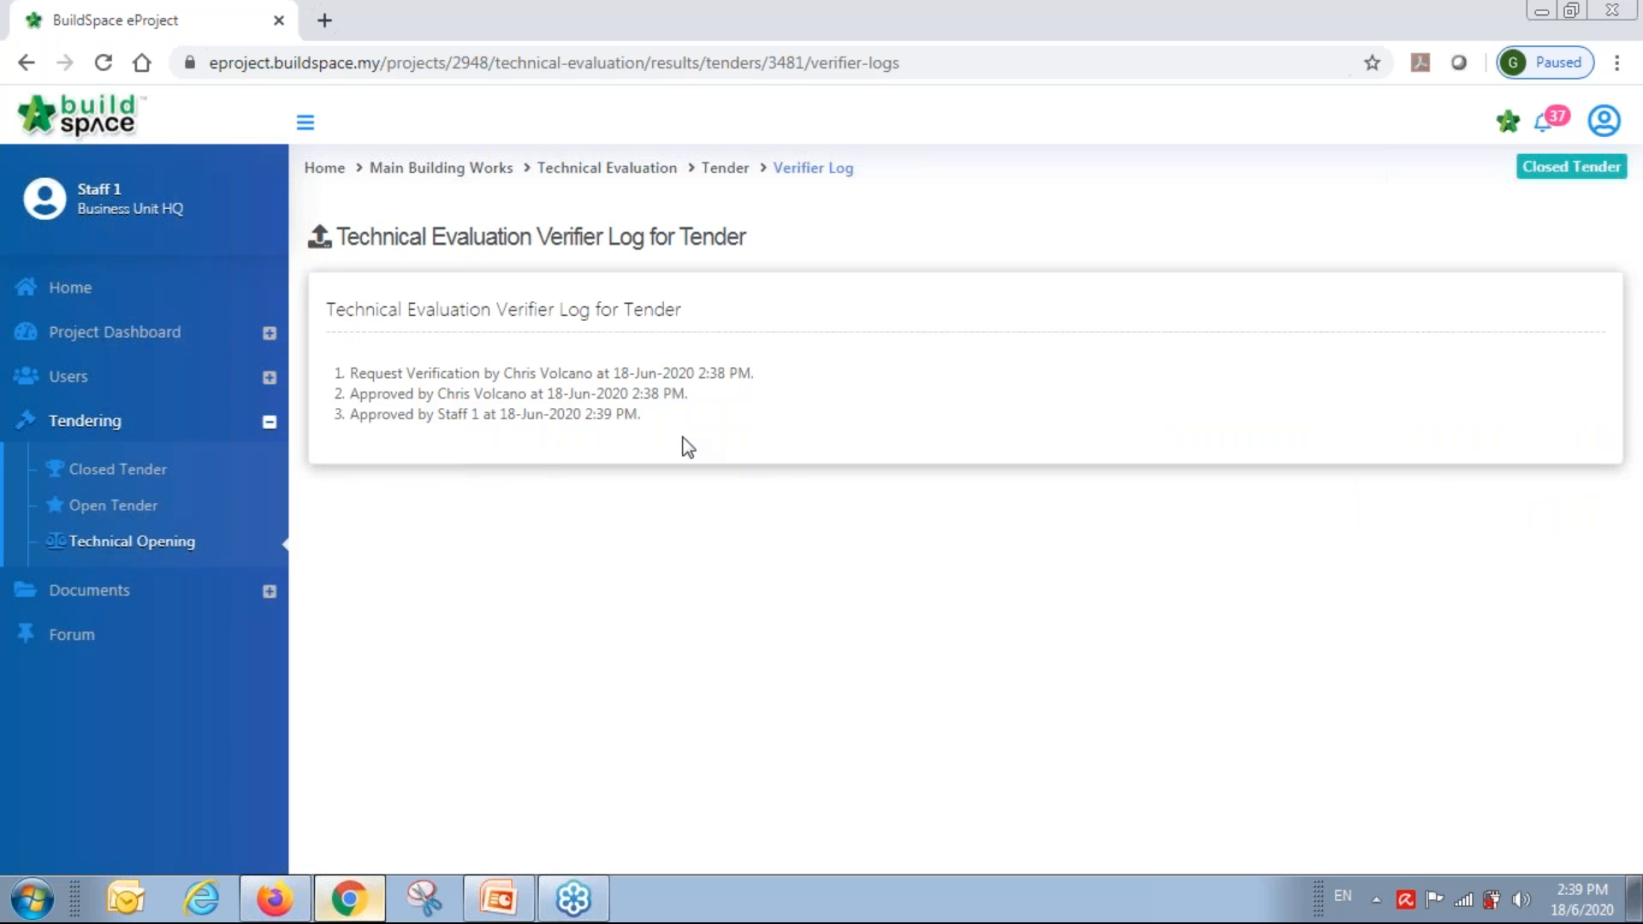
{"action": "left_click", "coordinate": [609, 169]}
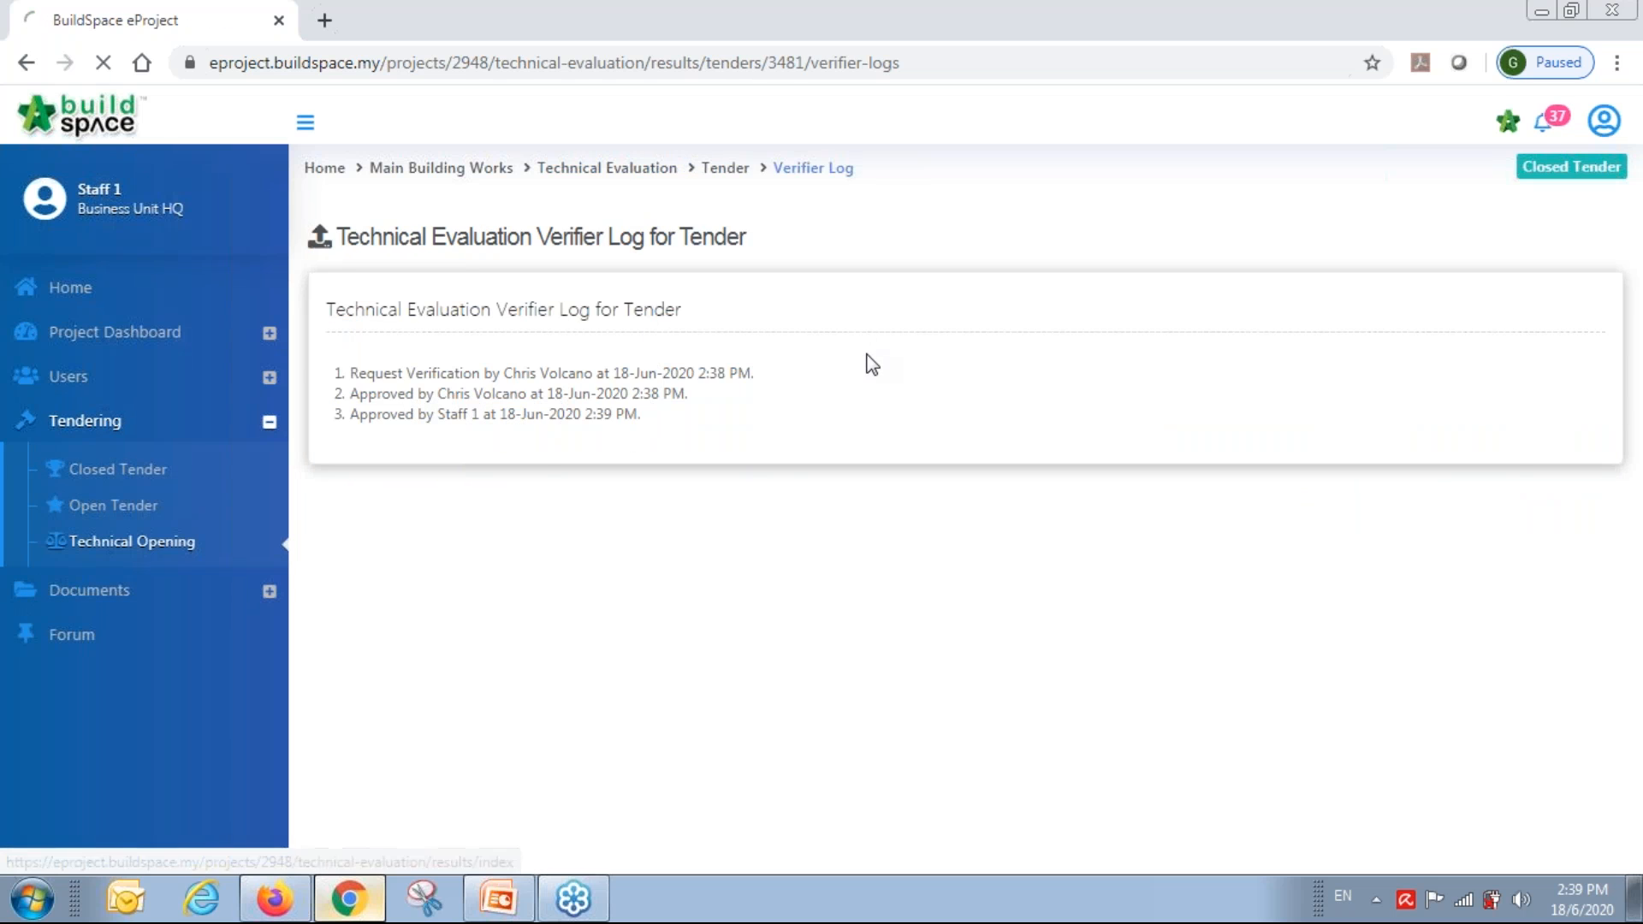
{"action": "left_click", "coordinate": [505, 432]}
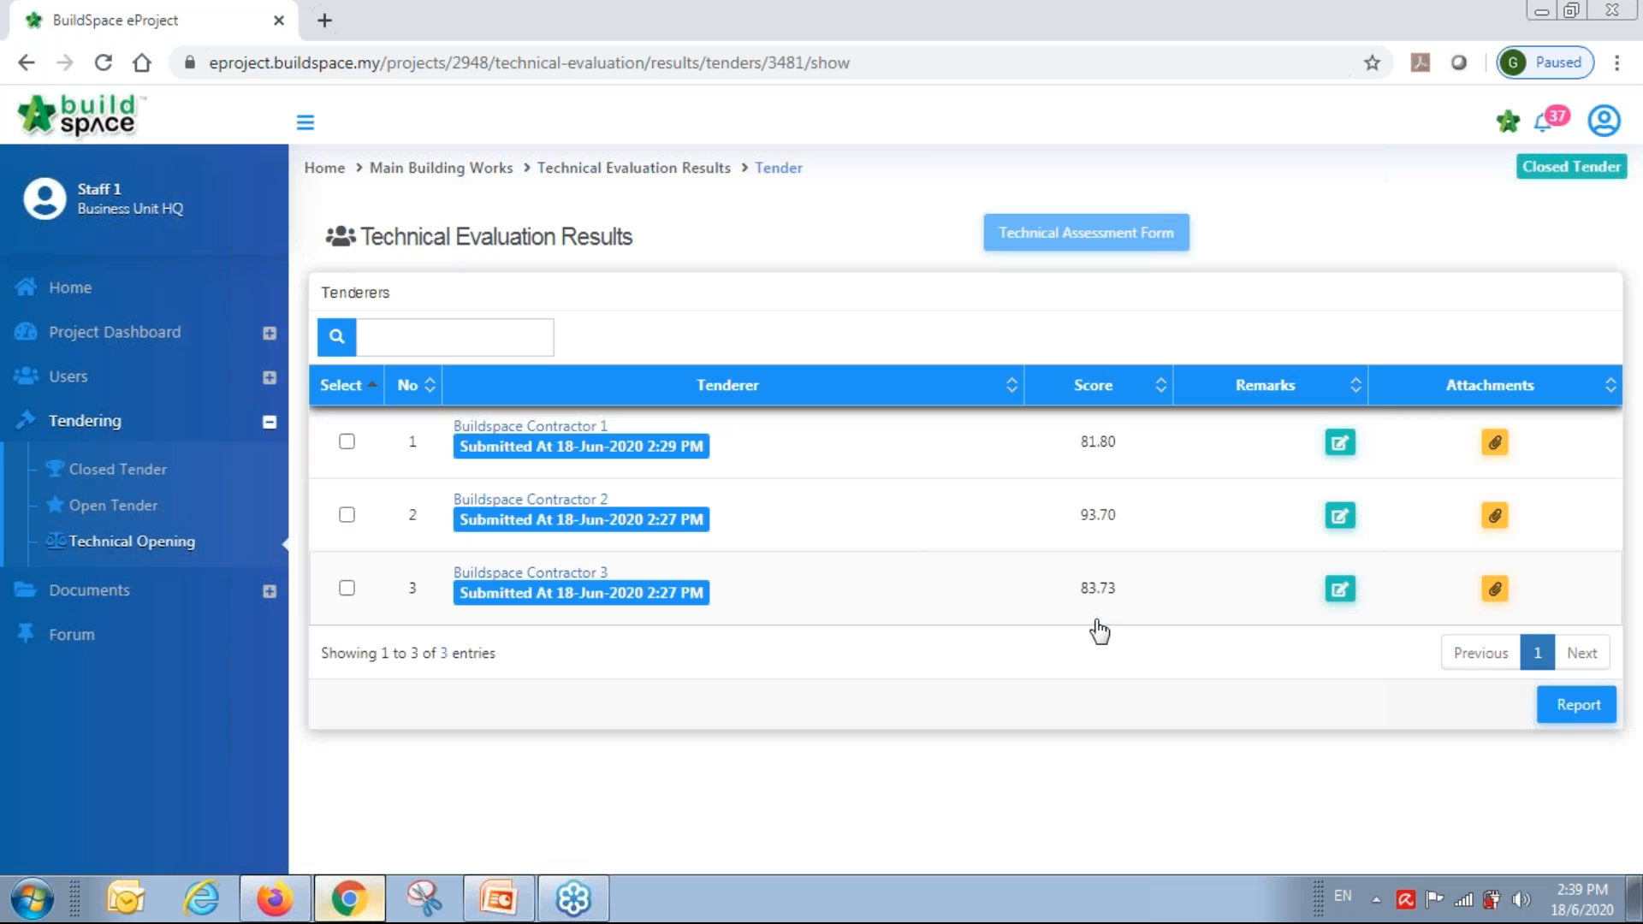
Generate the technical evaluation summary report and jump to its Technical Capability criteria scores.
{"action": "left_click", "coordinate": [1592, 717]}
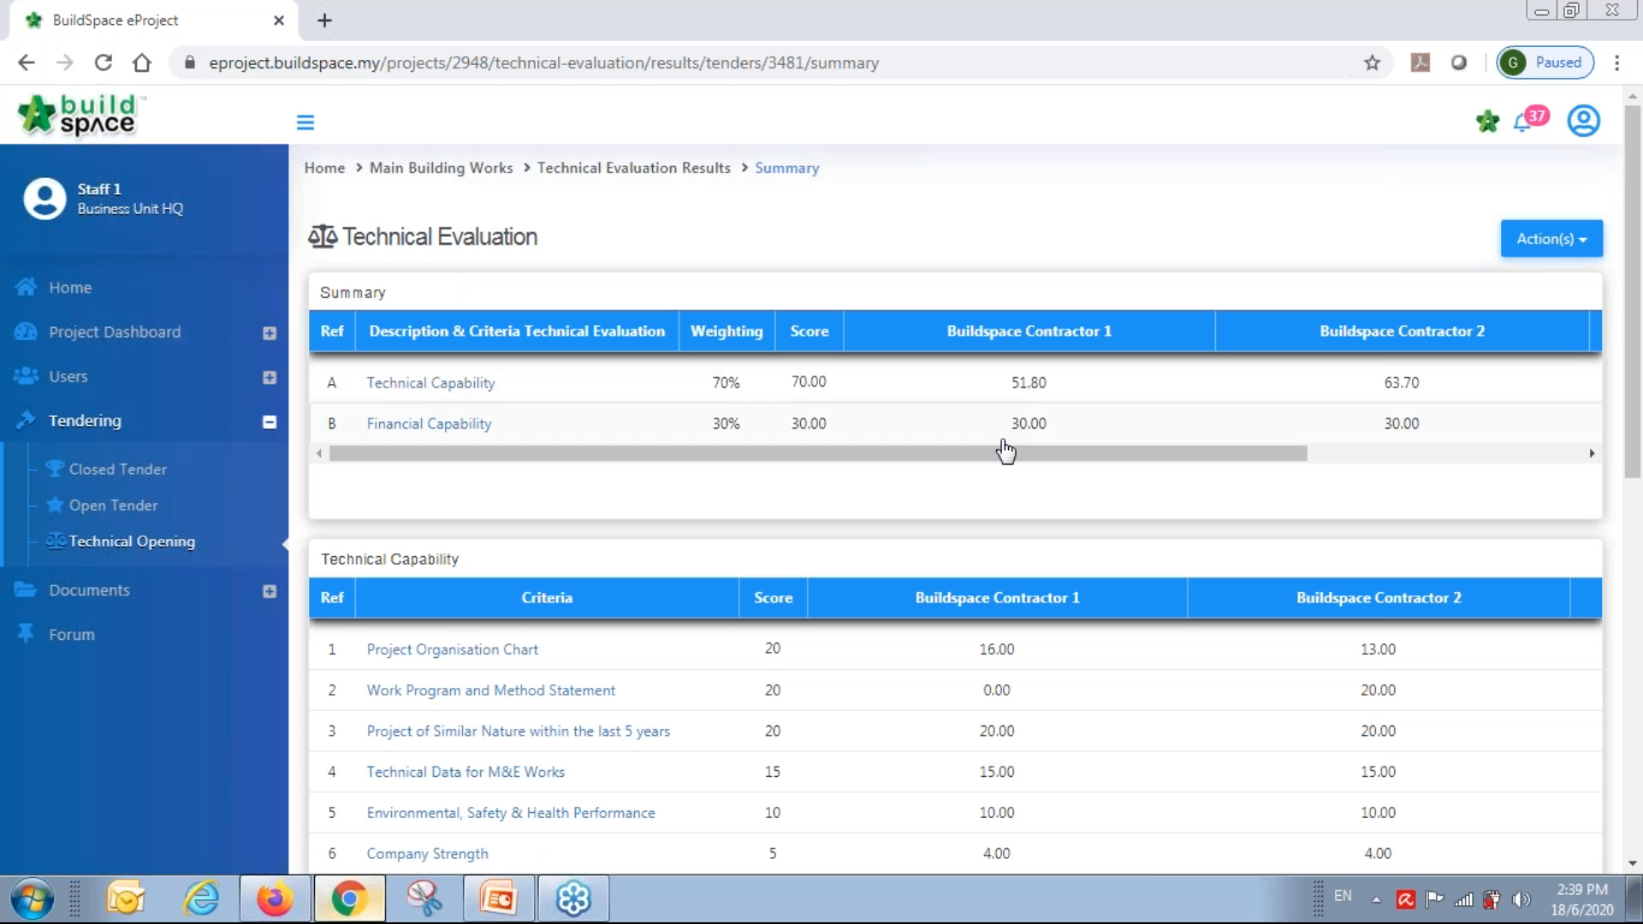
{"action": "left_click_drag", "start_coordinate": [1005, 453], "coordinate": [440, 477]}
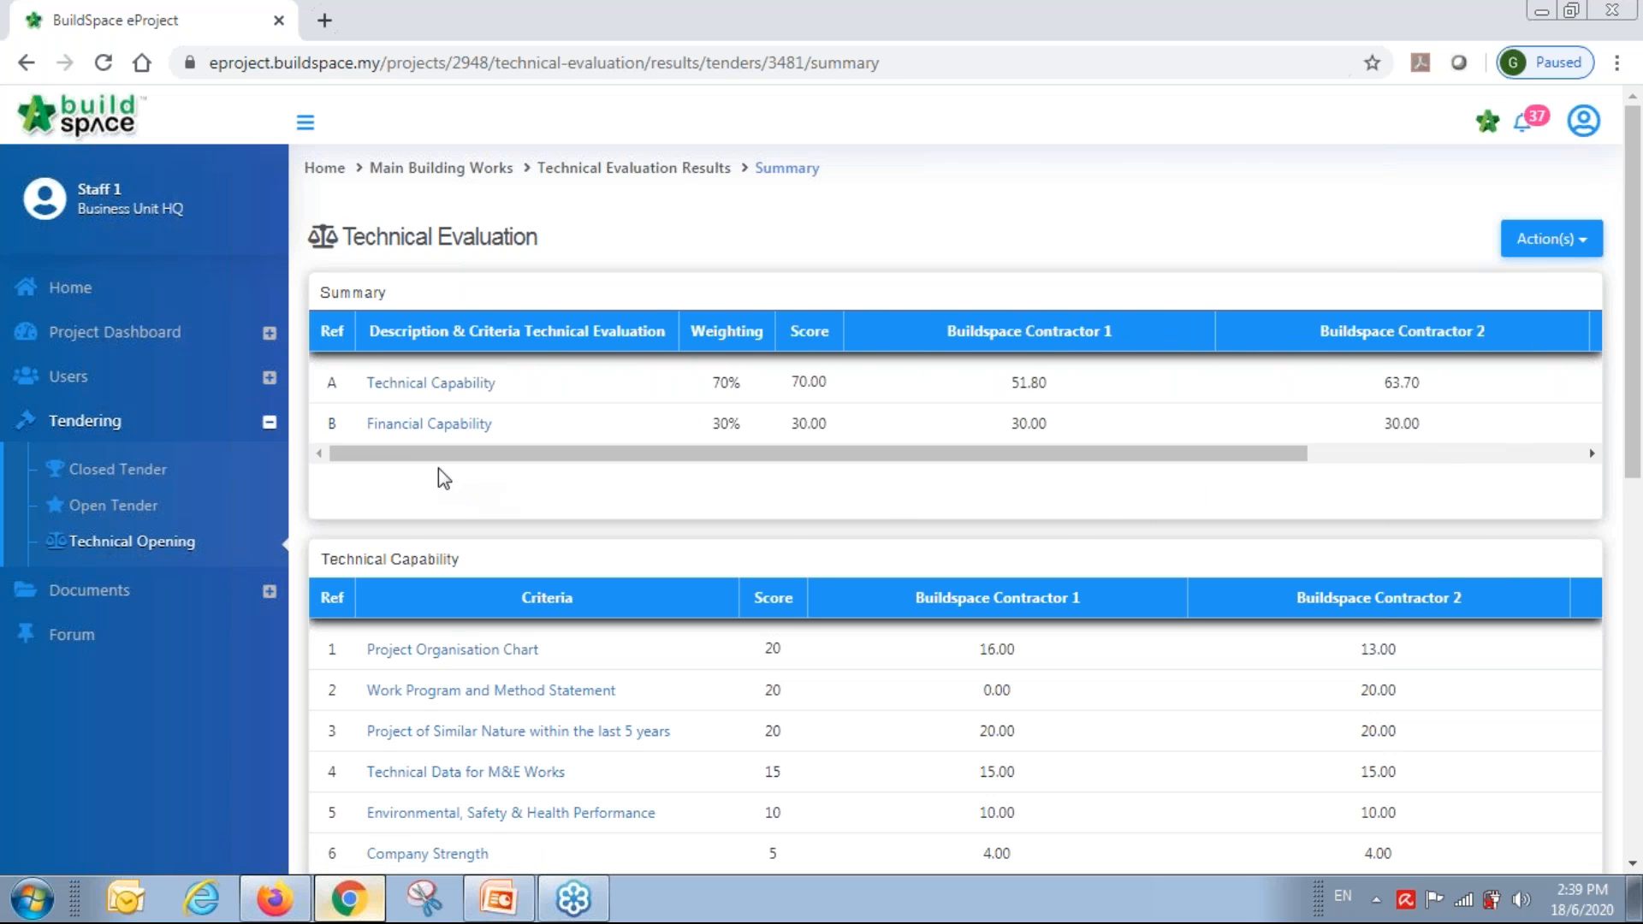
{"action": "left_click", "coordinate": [426, 387]}
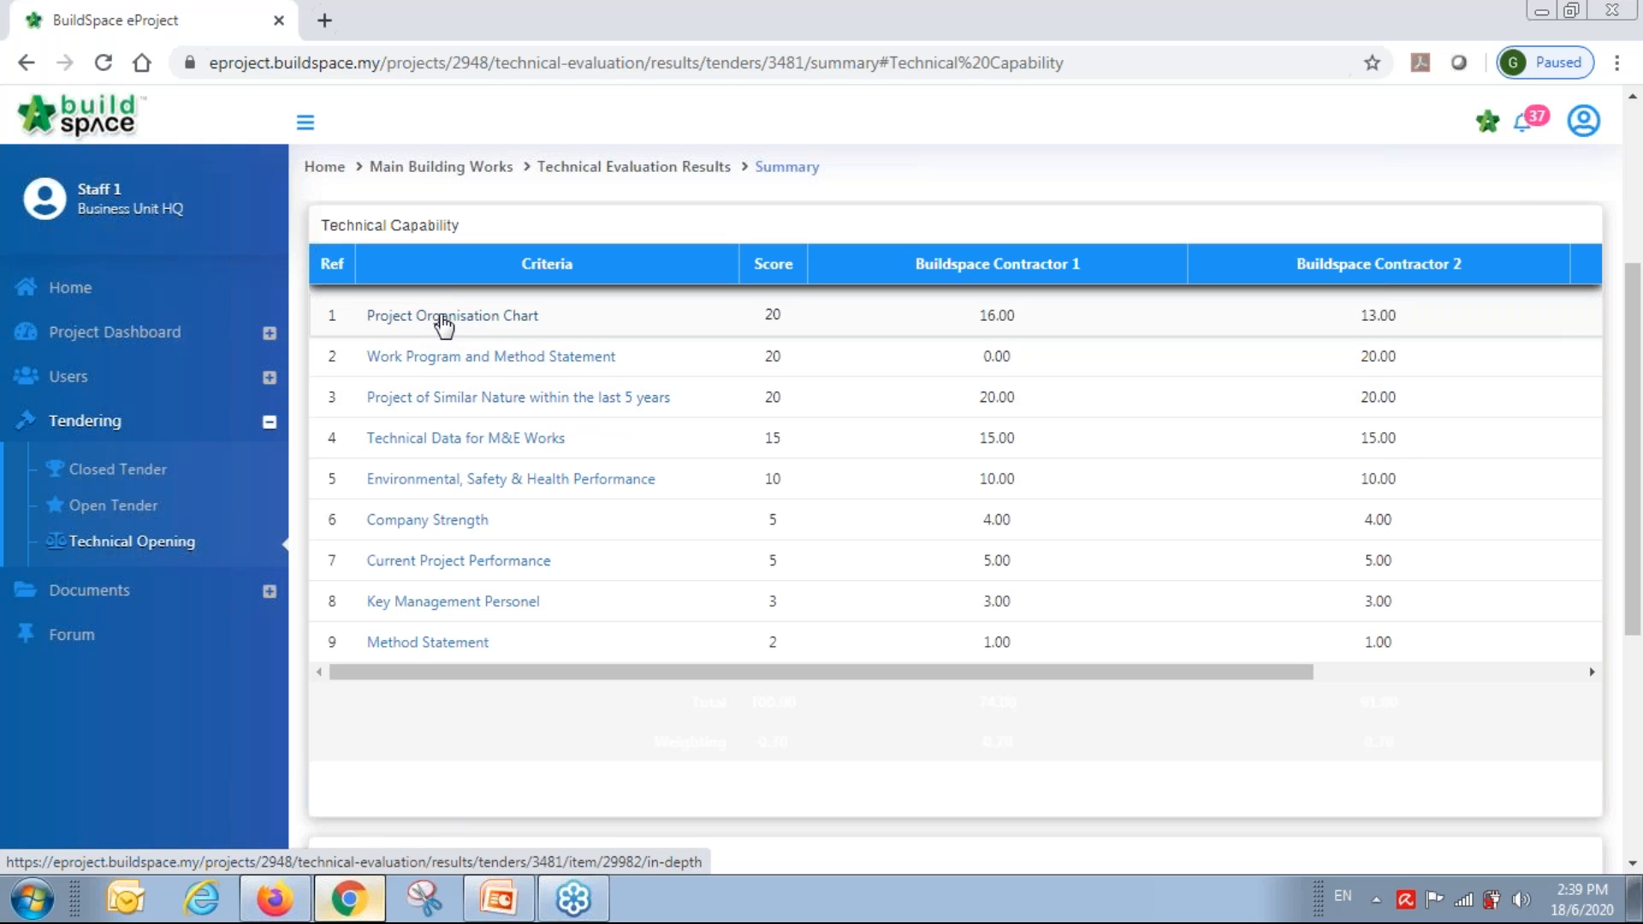
Open a criterion's In-Depth page and scroll through its contractor selection columns.
{"action": "left_click", "coordinate": [511, 568]}
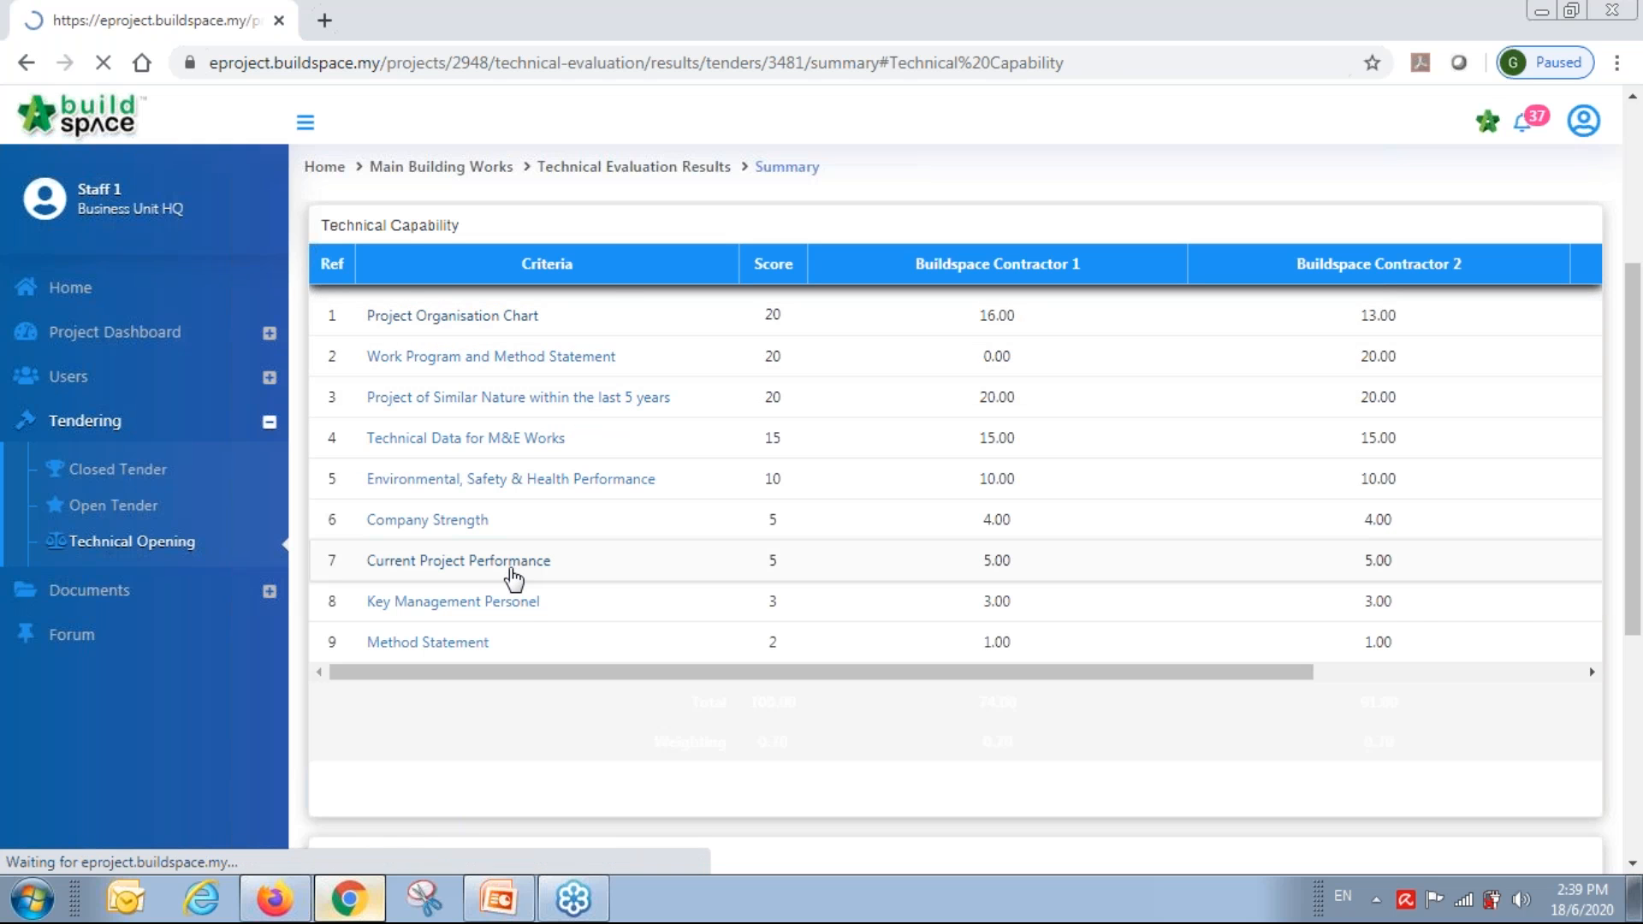
{"action": "scroll", "coordinate": [1548, 481], "scroll_direction": "down", "scroll_amount": 1}
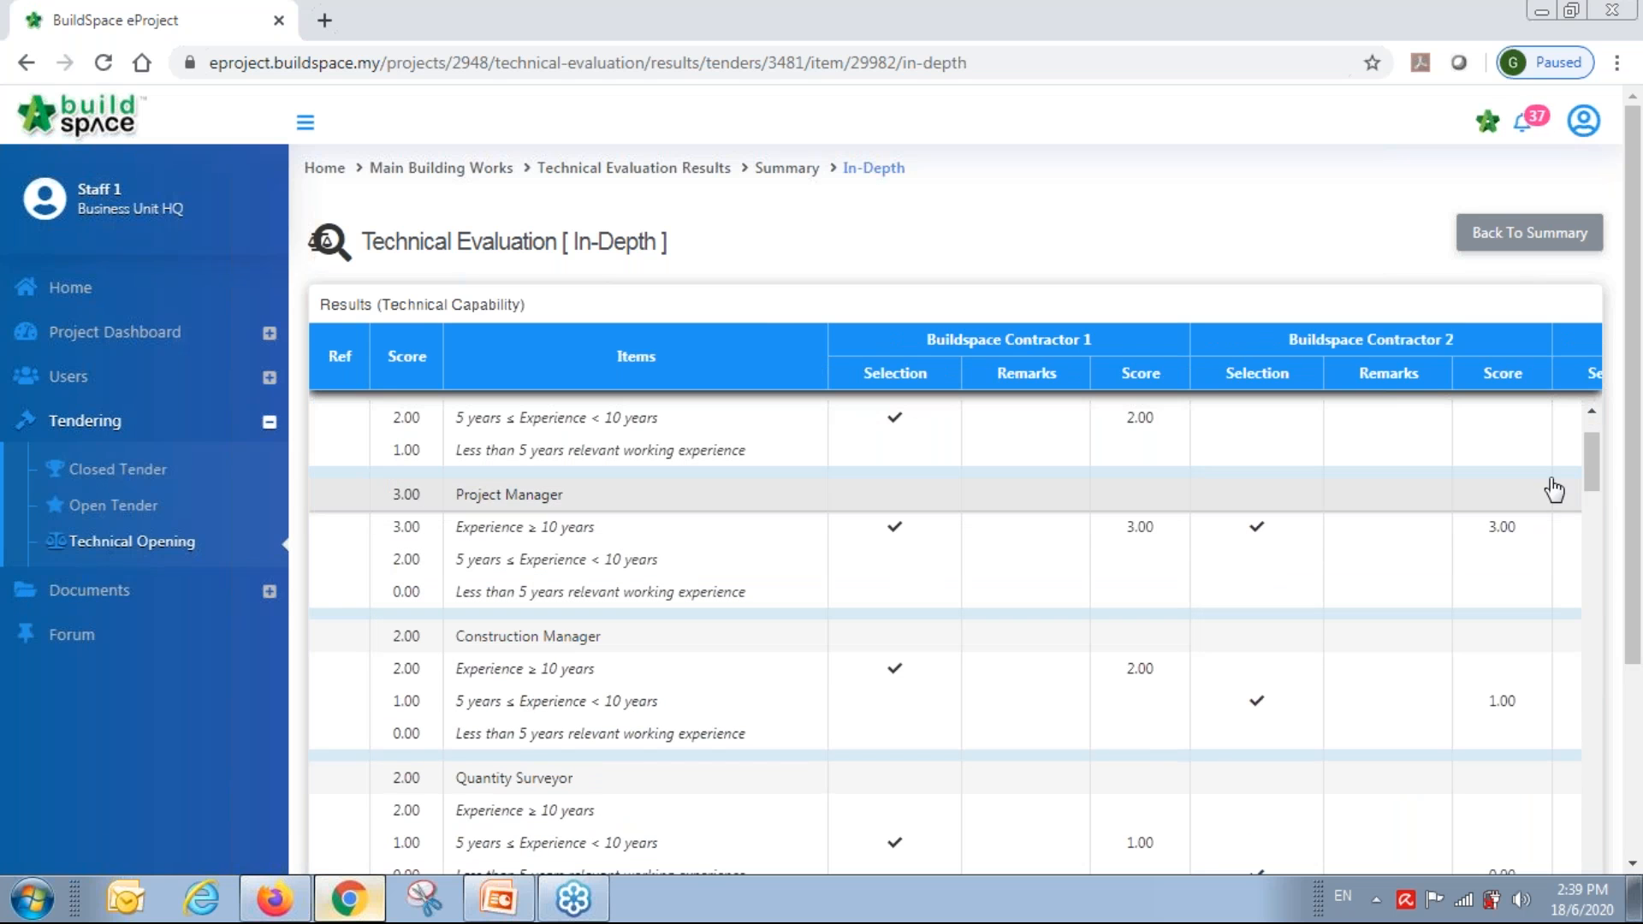
{"action": "left_click_drag", "start_coordinate": [1592, 428], "coordinate": [1590, 495]}
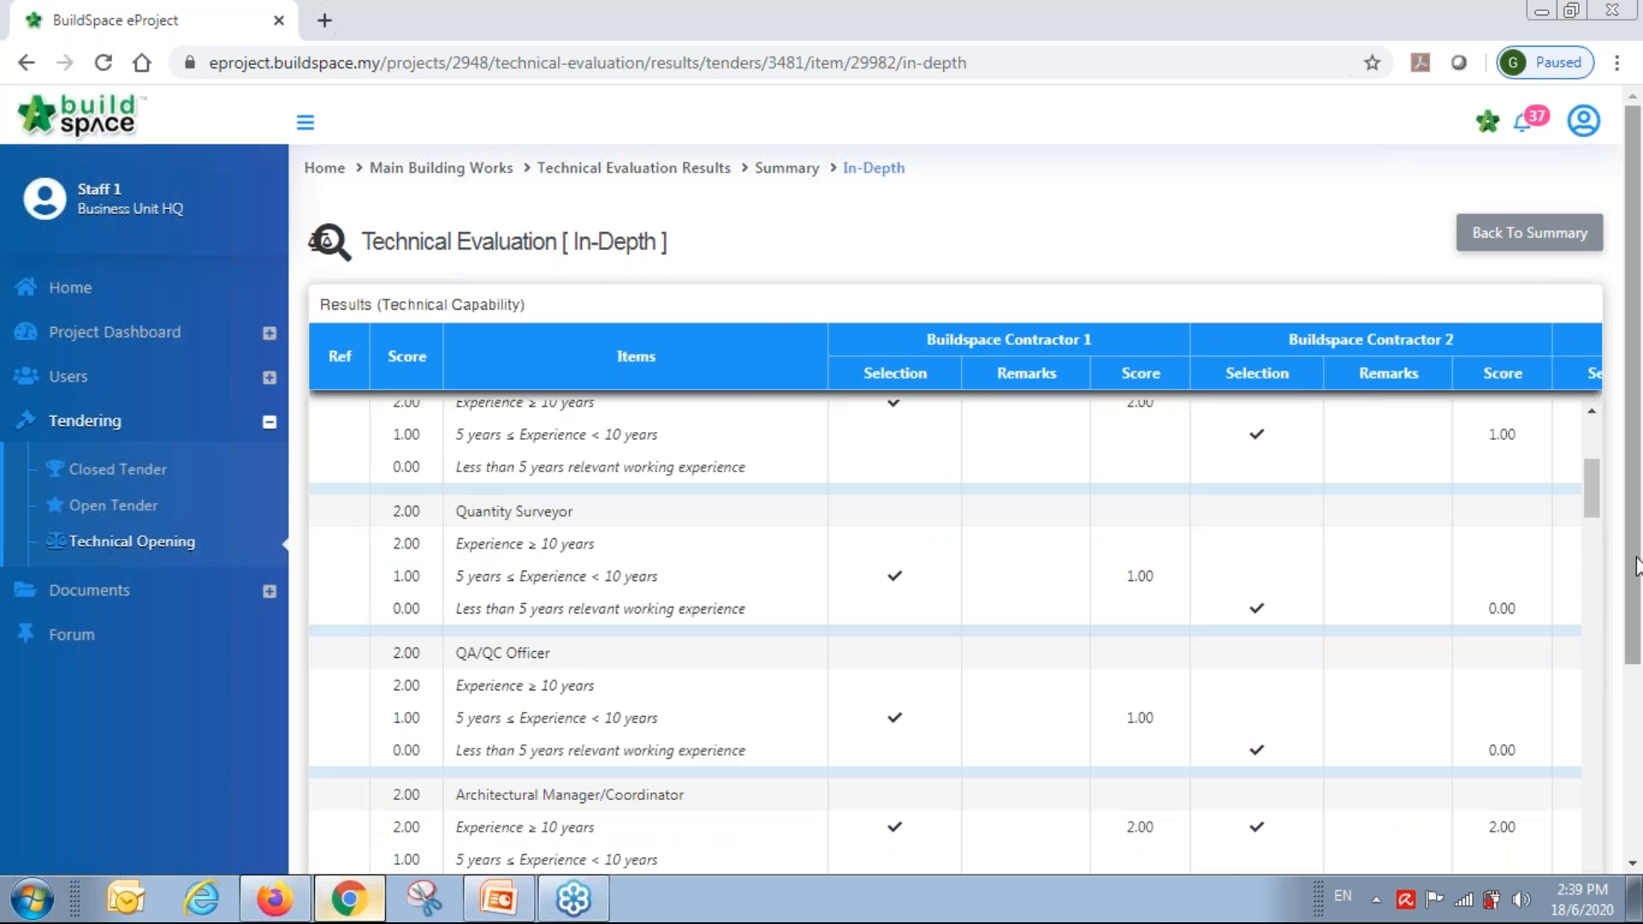
{"action": "left_click_drag", "start_coordinate": [1637, 558], "coordinate": [1641, 702]}
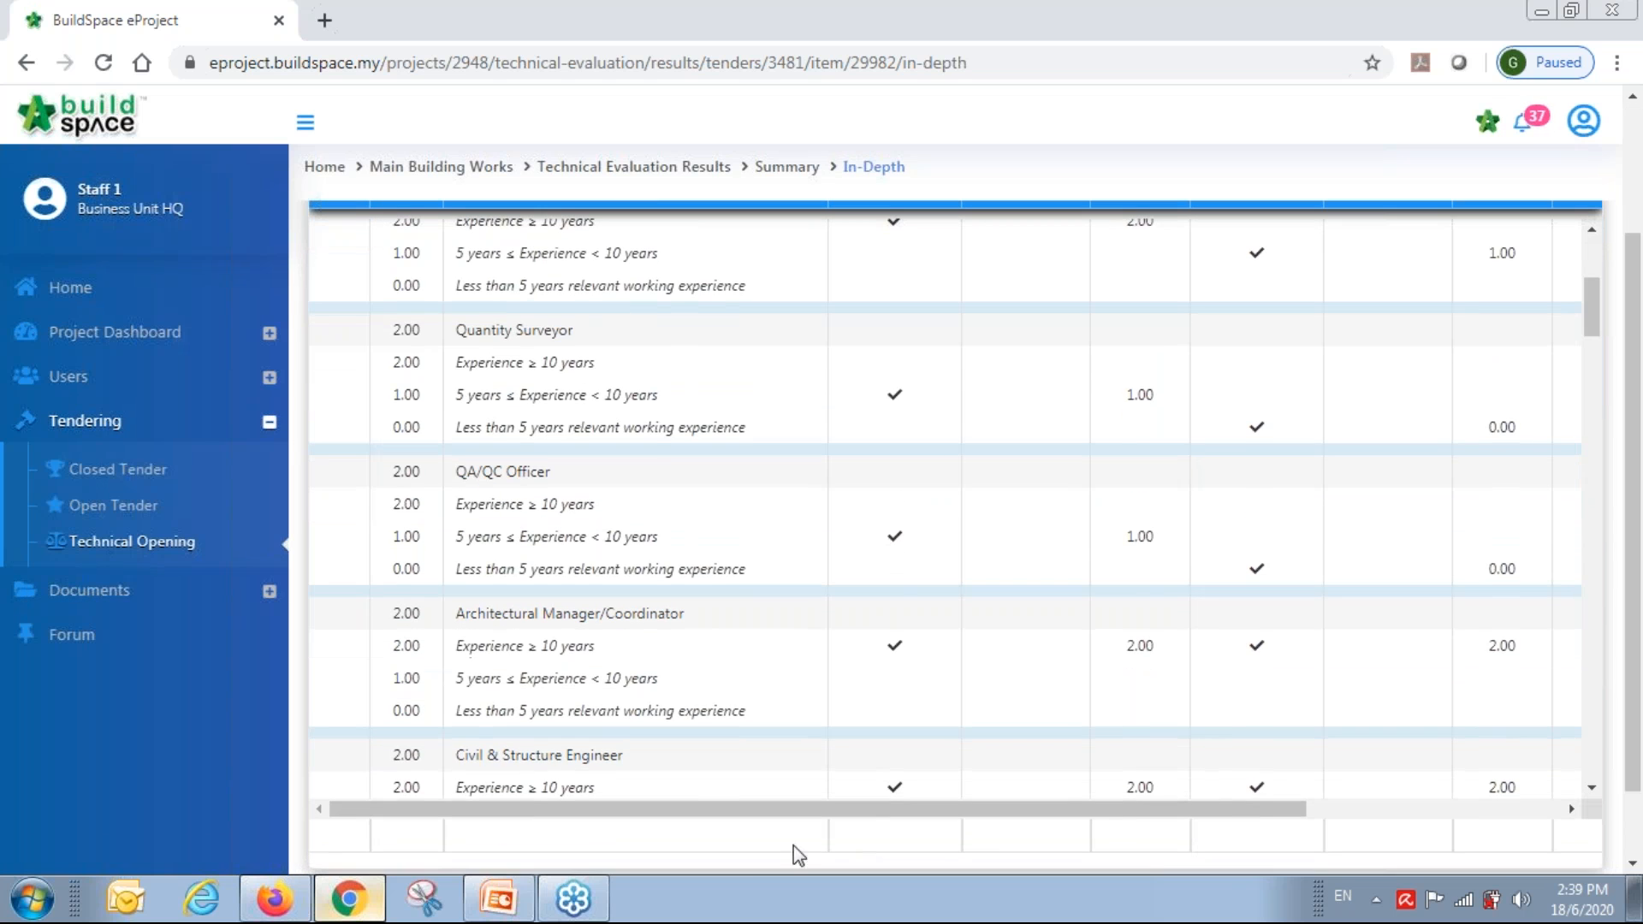
{"action": "left_click_drag", "start_coordinate": [781, 813], "coordinate": [1492, 748]}
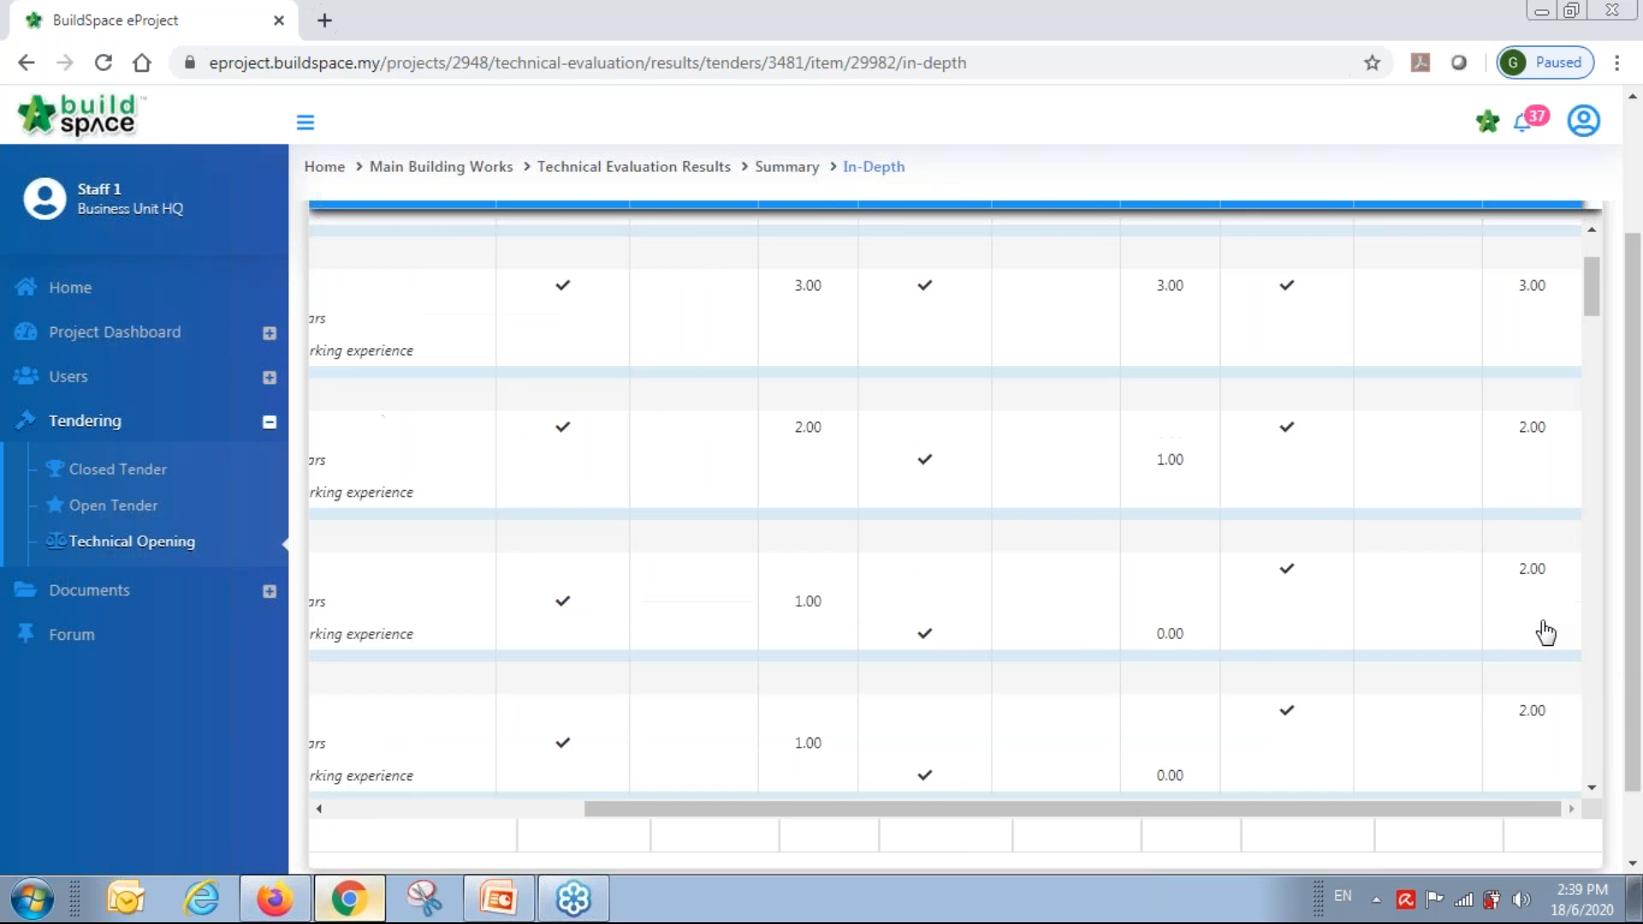
{"action": "scroll", "coordinate": [1545, 633], "scroll_direction": "up", "scroll_amount": 1}
{"action": "left_click_drag", "start_coordinate": [1637, 614], "coordinate": [1639, 553]}
{"action": "scroll", "coordinate": [981, 290], "scroll_direction": "up", "scroll_amount": 2}
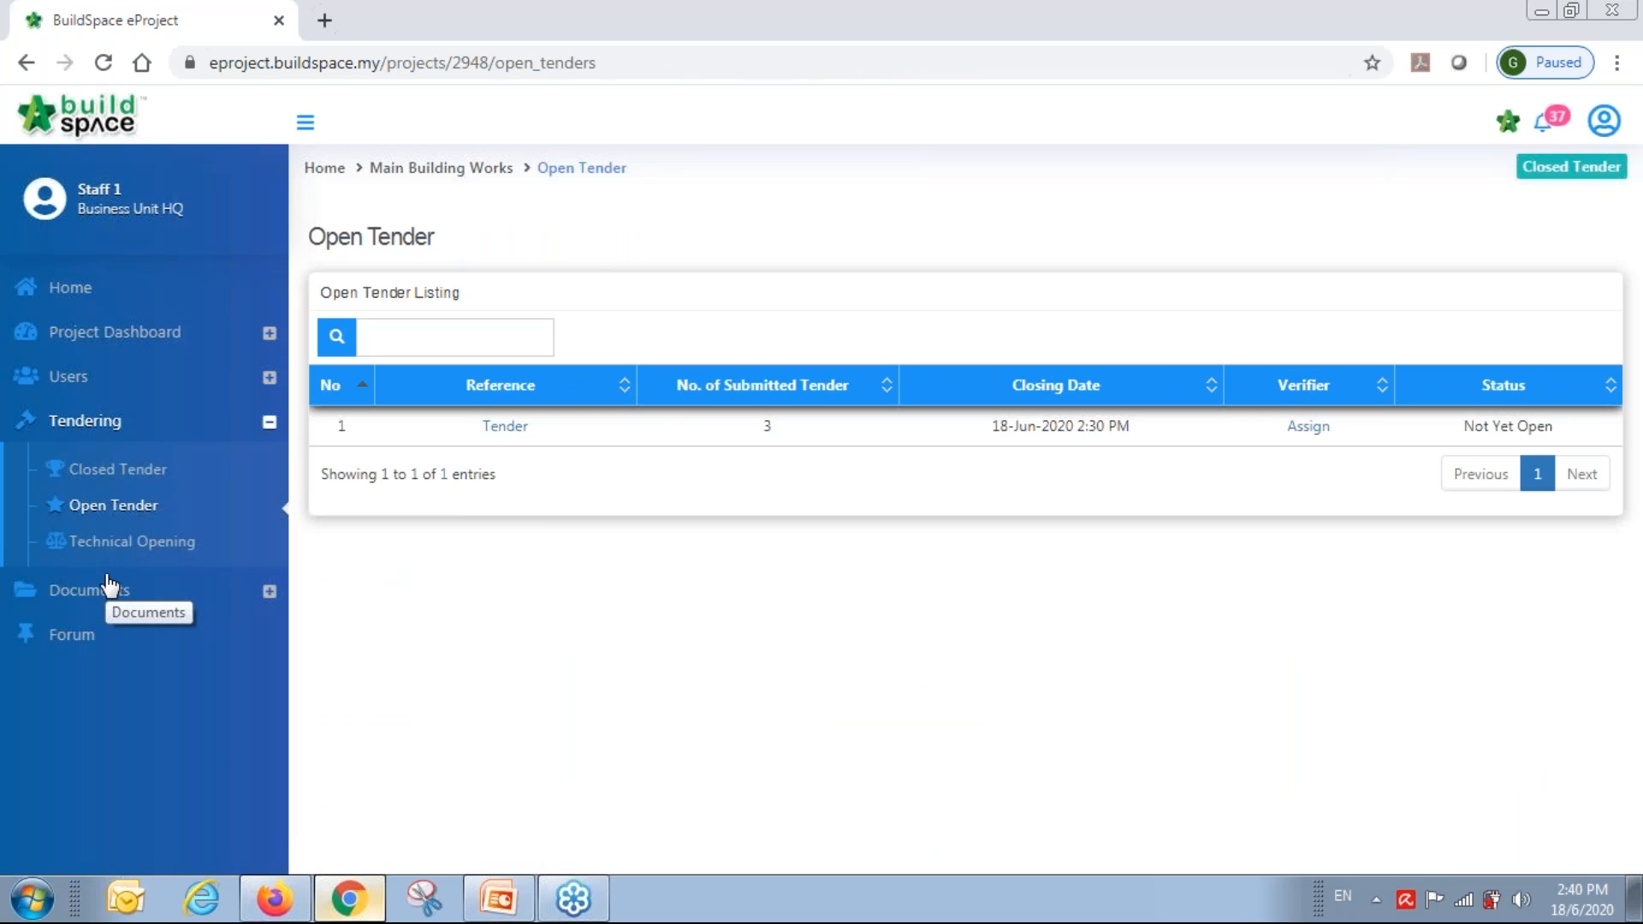
Assign Staff 1 as verifier for opening the tender and submit.
{"action": "left_click", "coordinate": [1309, 427]}
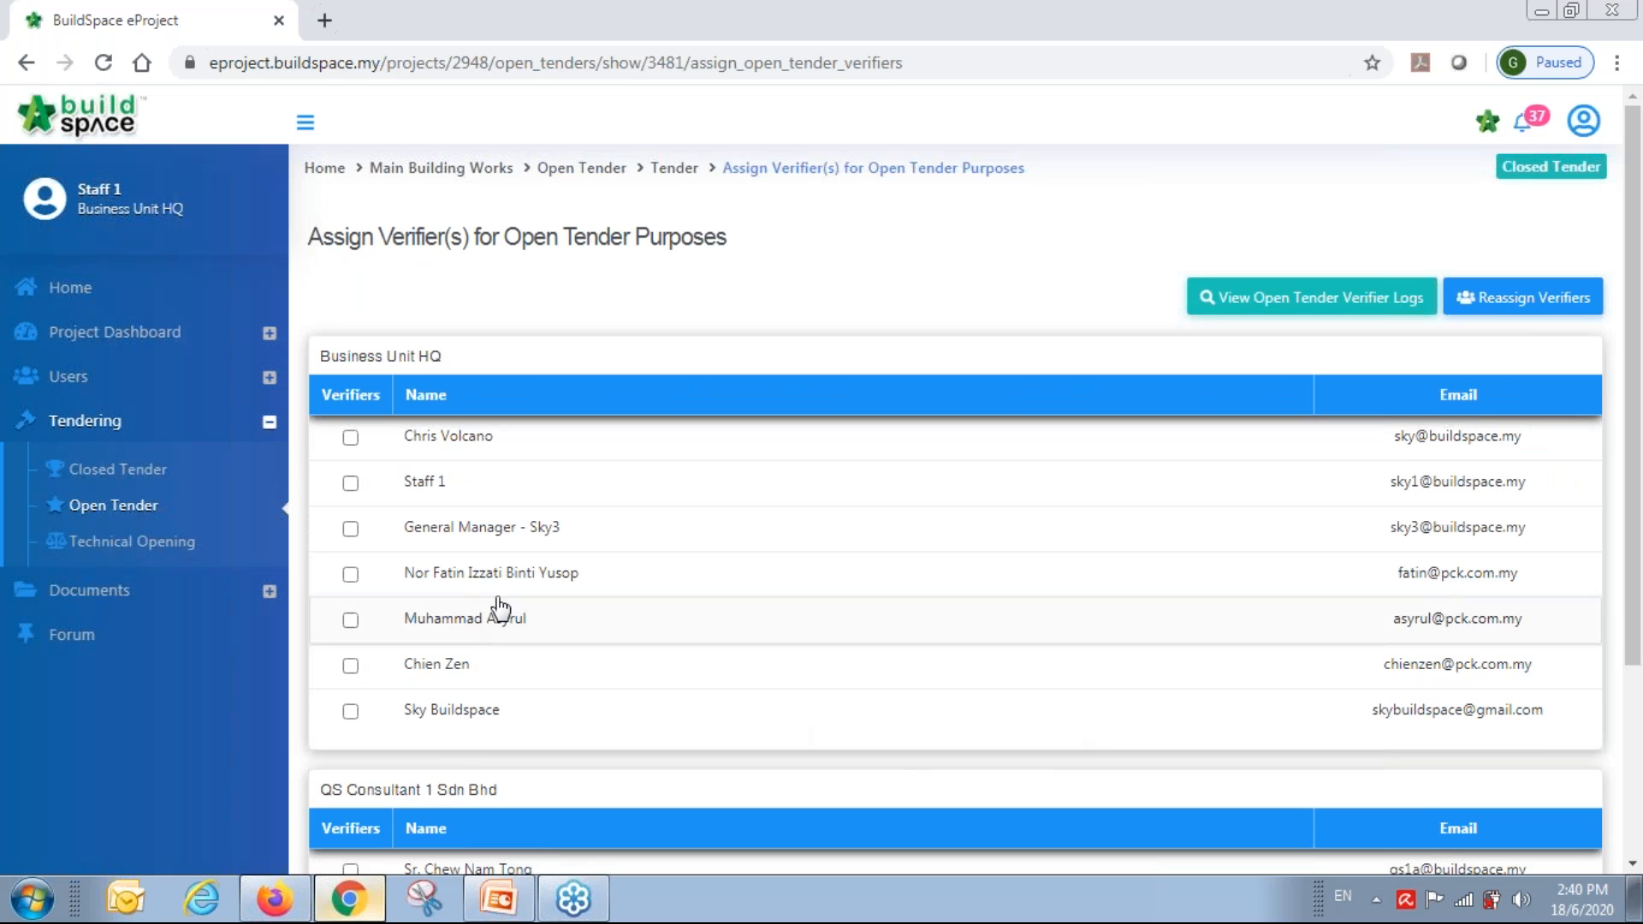
{"action": "left_click", "coordinate": [351, 485]}
{"action": "scroll", "coordinate": [1424, 479], "scroll_direction": "down", "scroll_amount": 3}
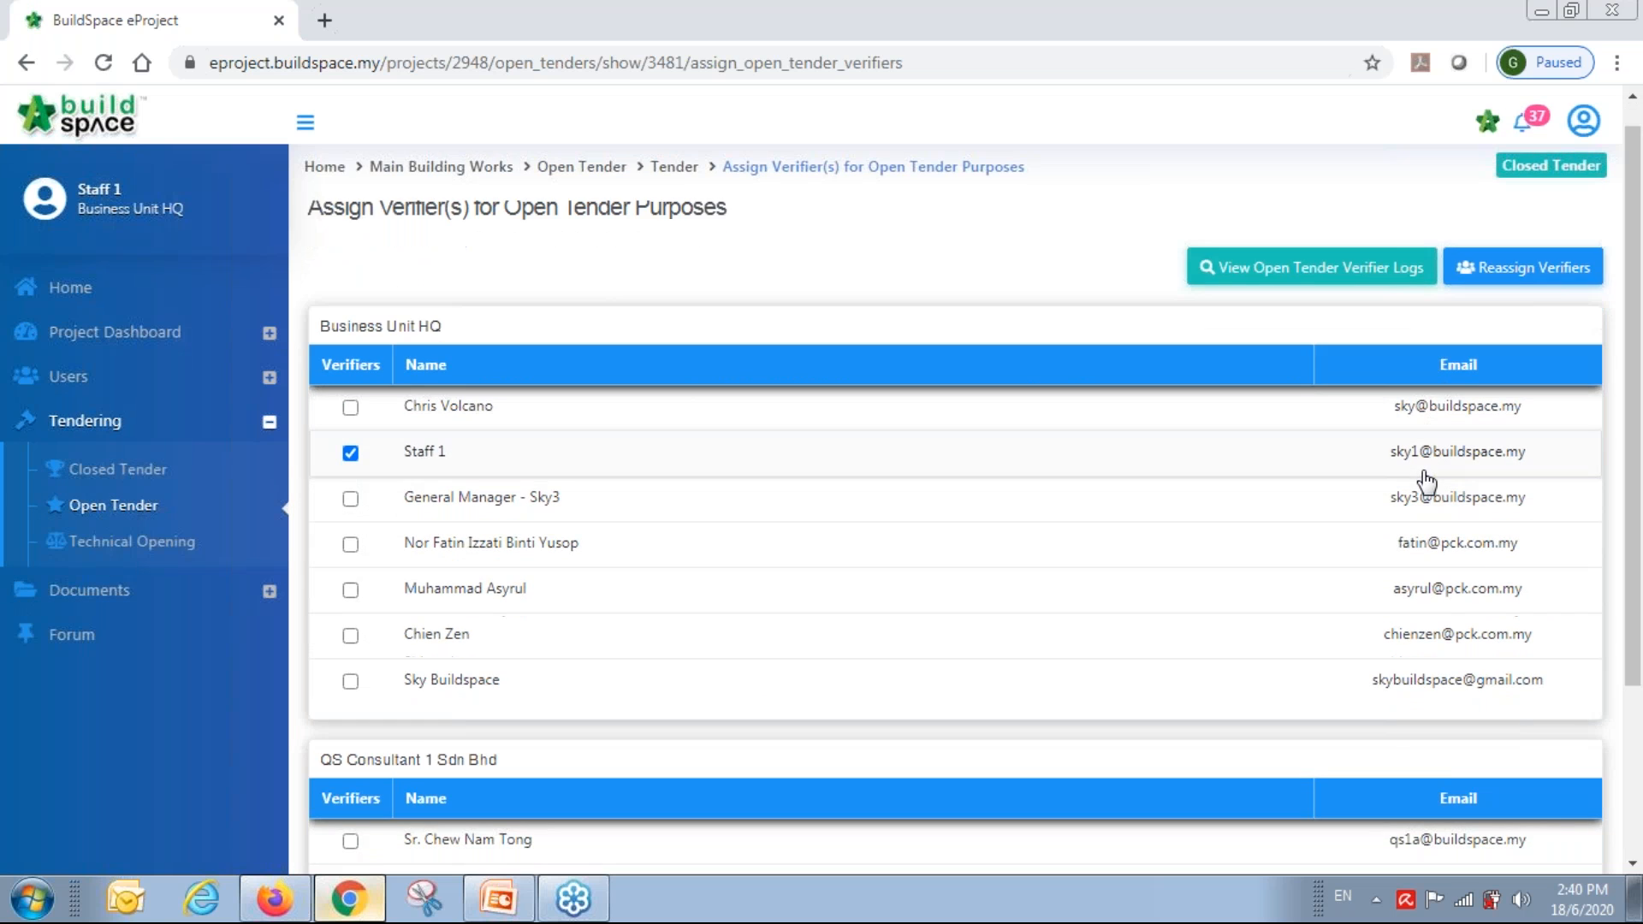
{"action": "left_click", "coordinate": [1497, 820]}
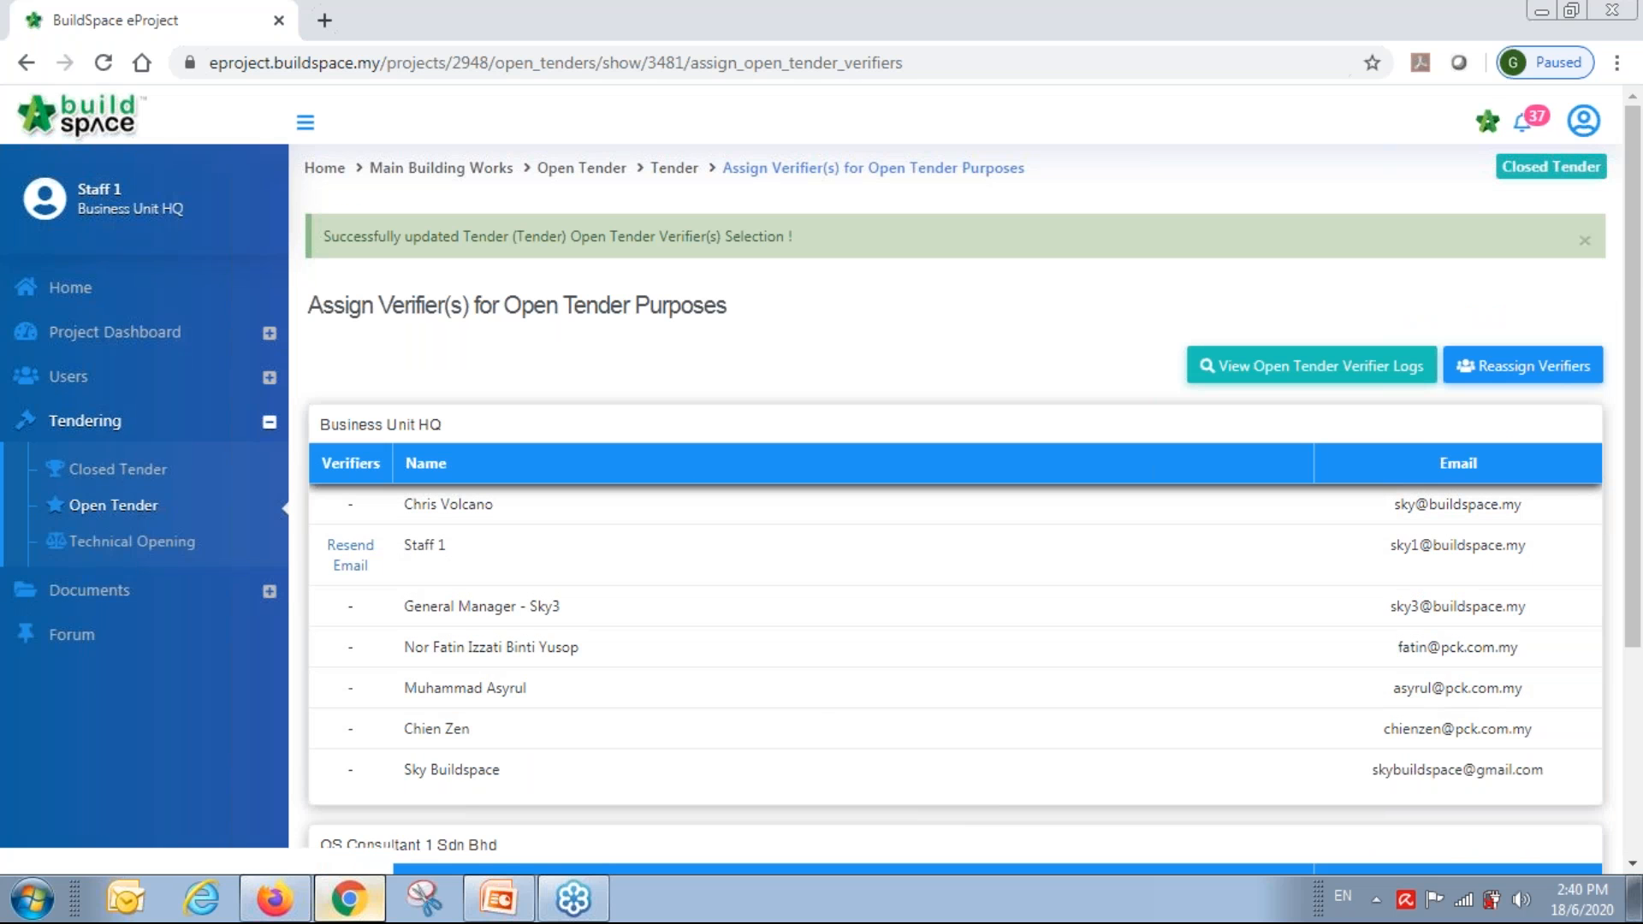
Confirm the pending open-tender verification from the Project Dashboard, then view the Open Tender listing.
{"action": "left_click", "coordinate": [118, 334]}
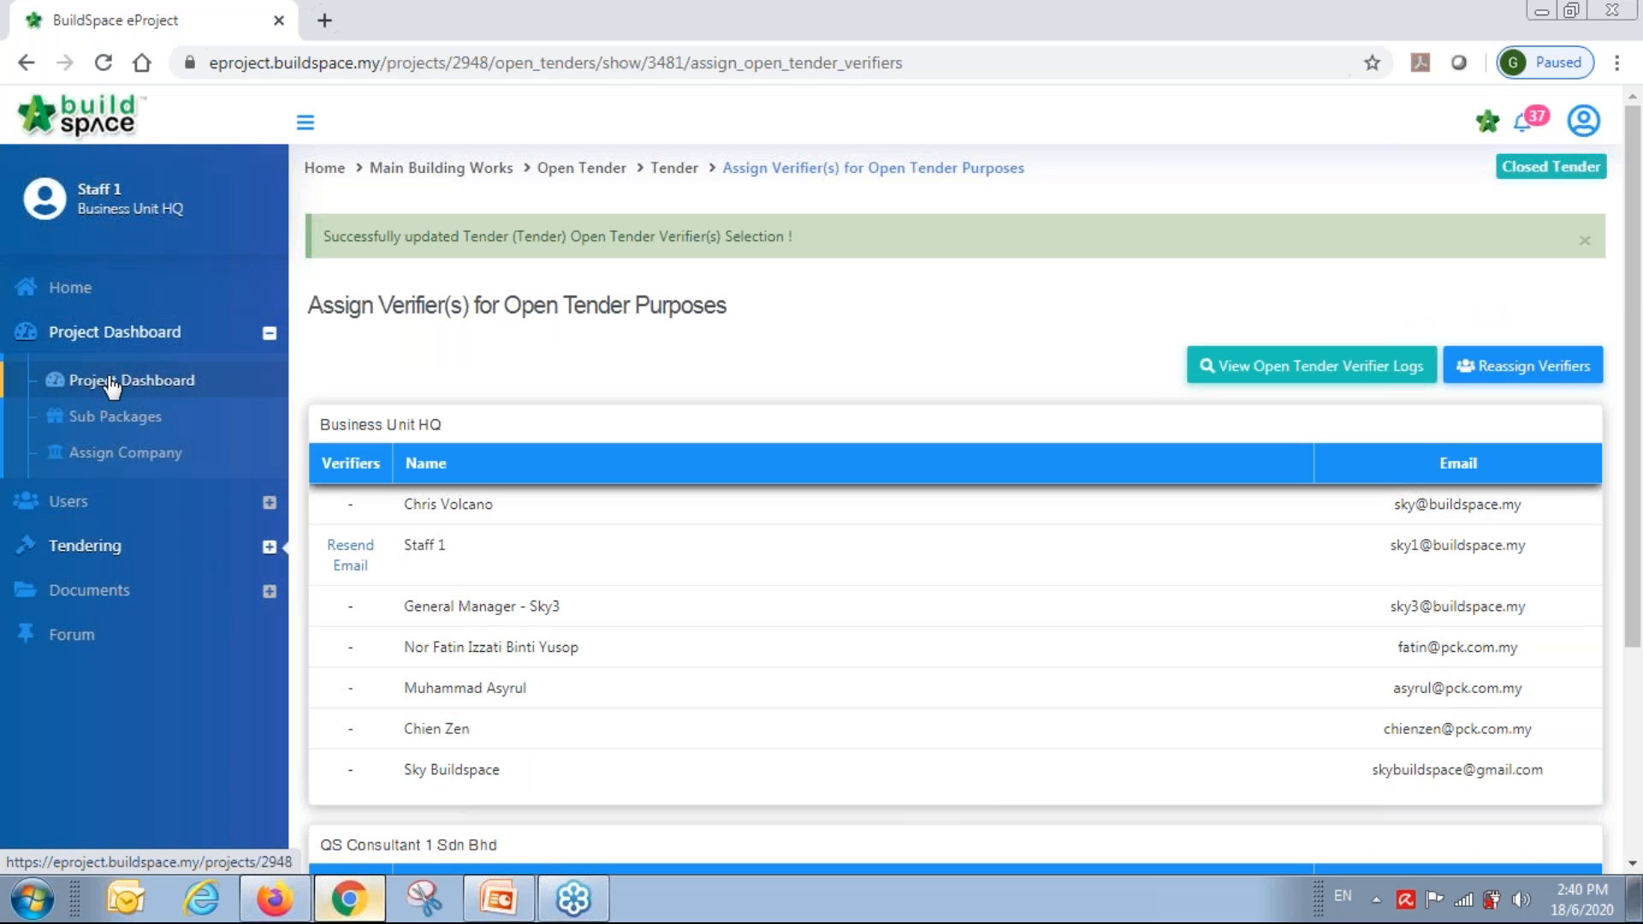
{"action": "left_click", "coordinate": [113, 385]}
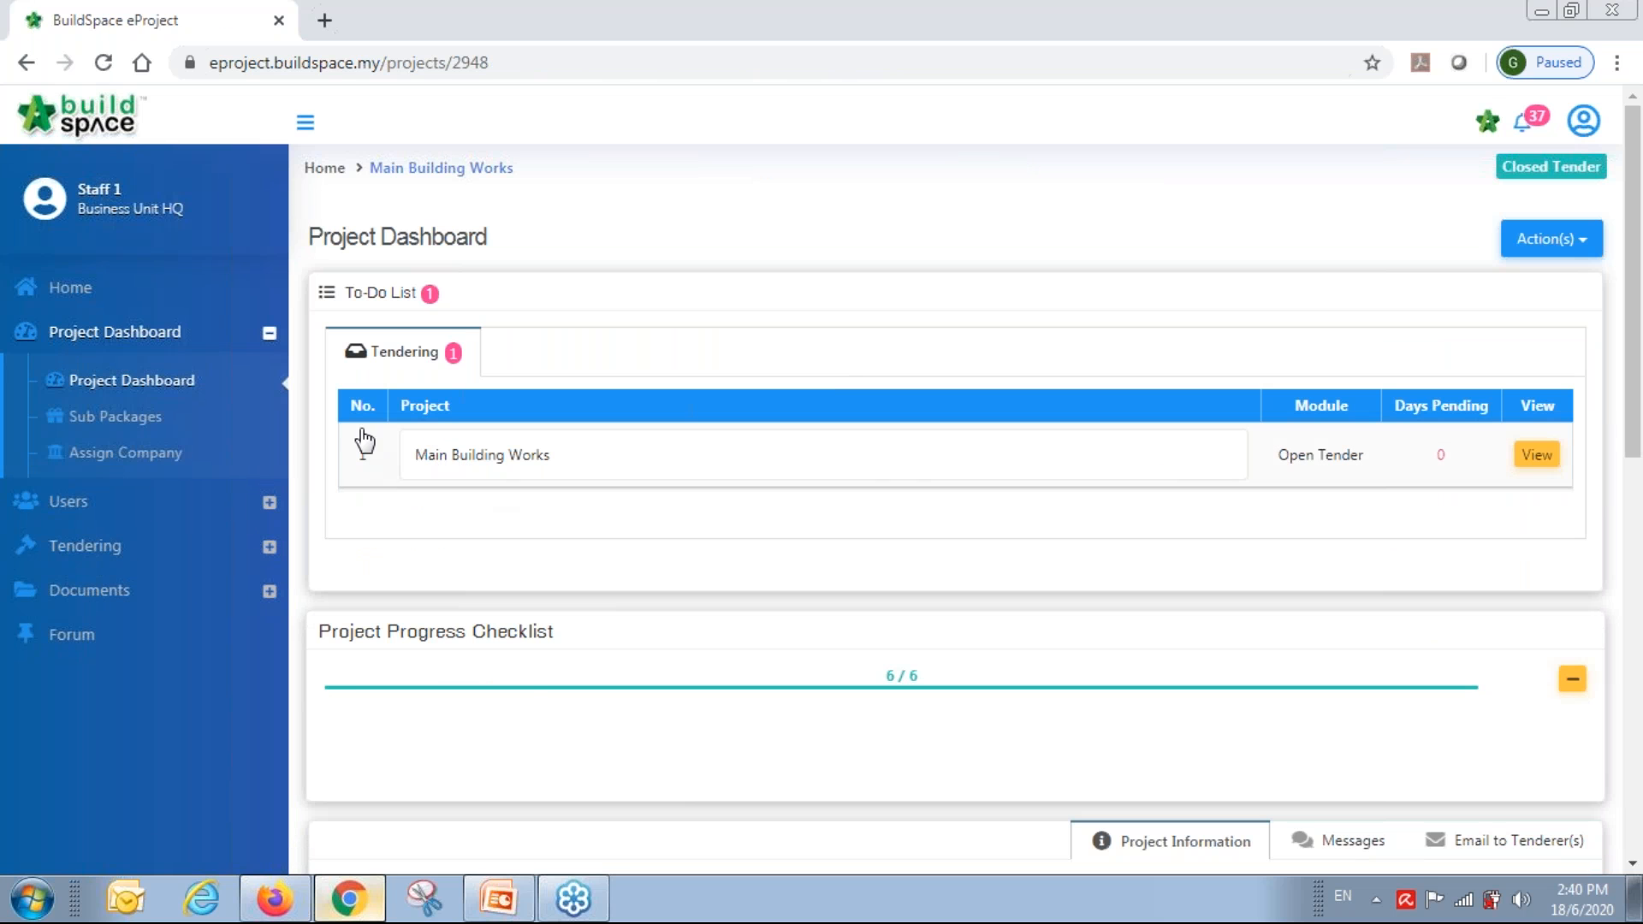
{"action": "left_click", "coordinate": [1538, 459]}
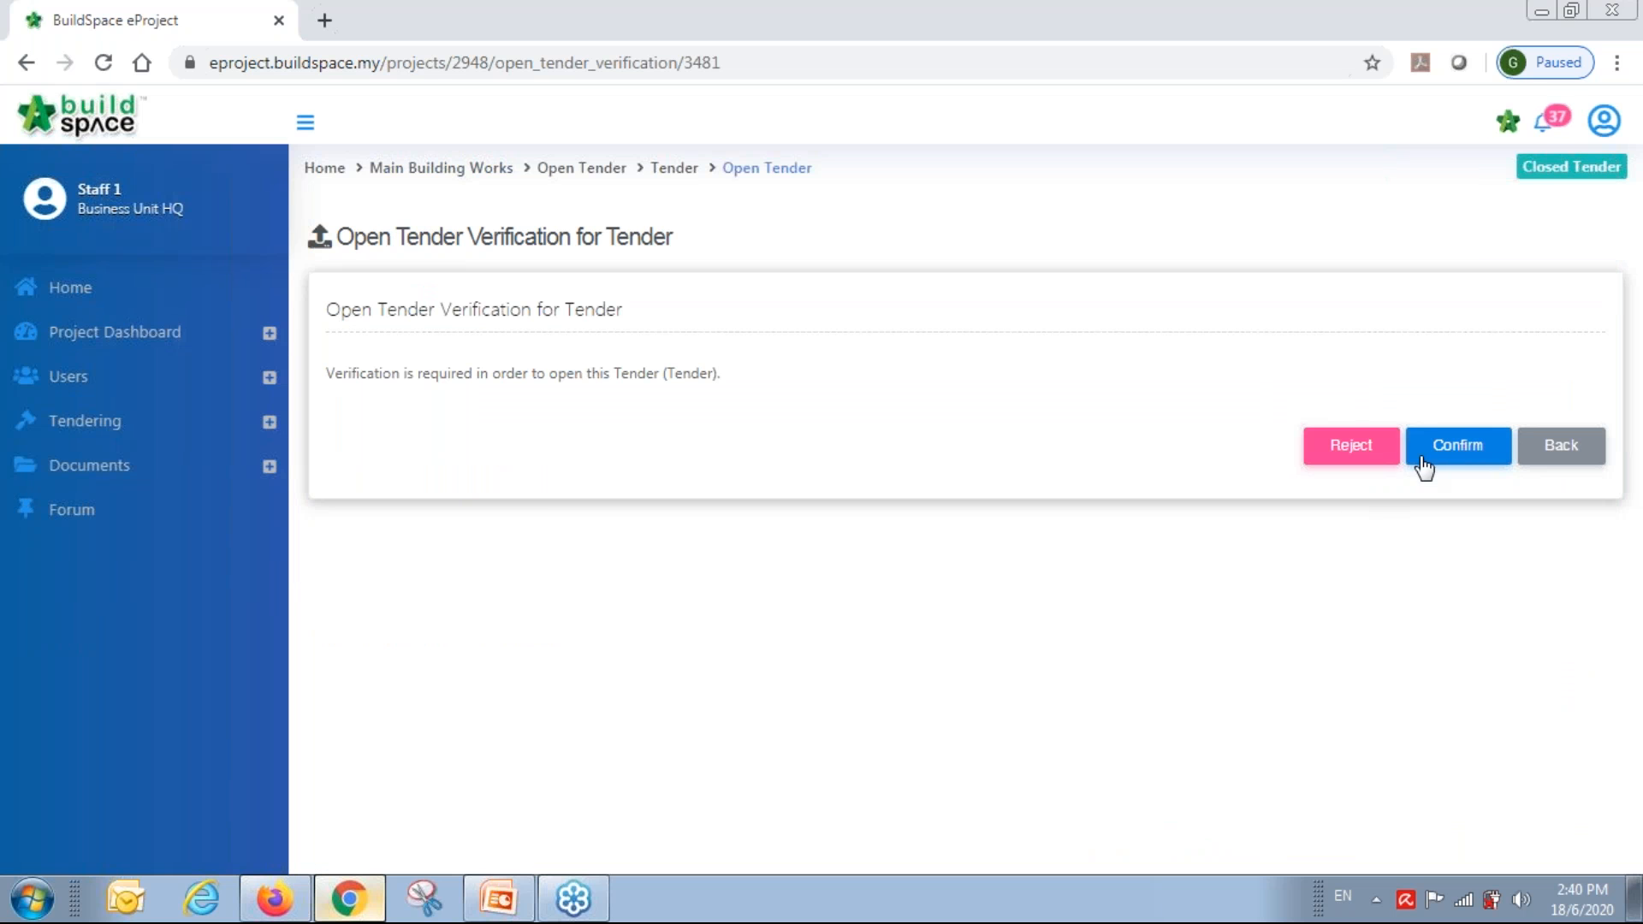
{"action": "left_click", "coordinate": [1454, 449]}
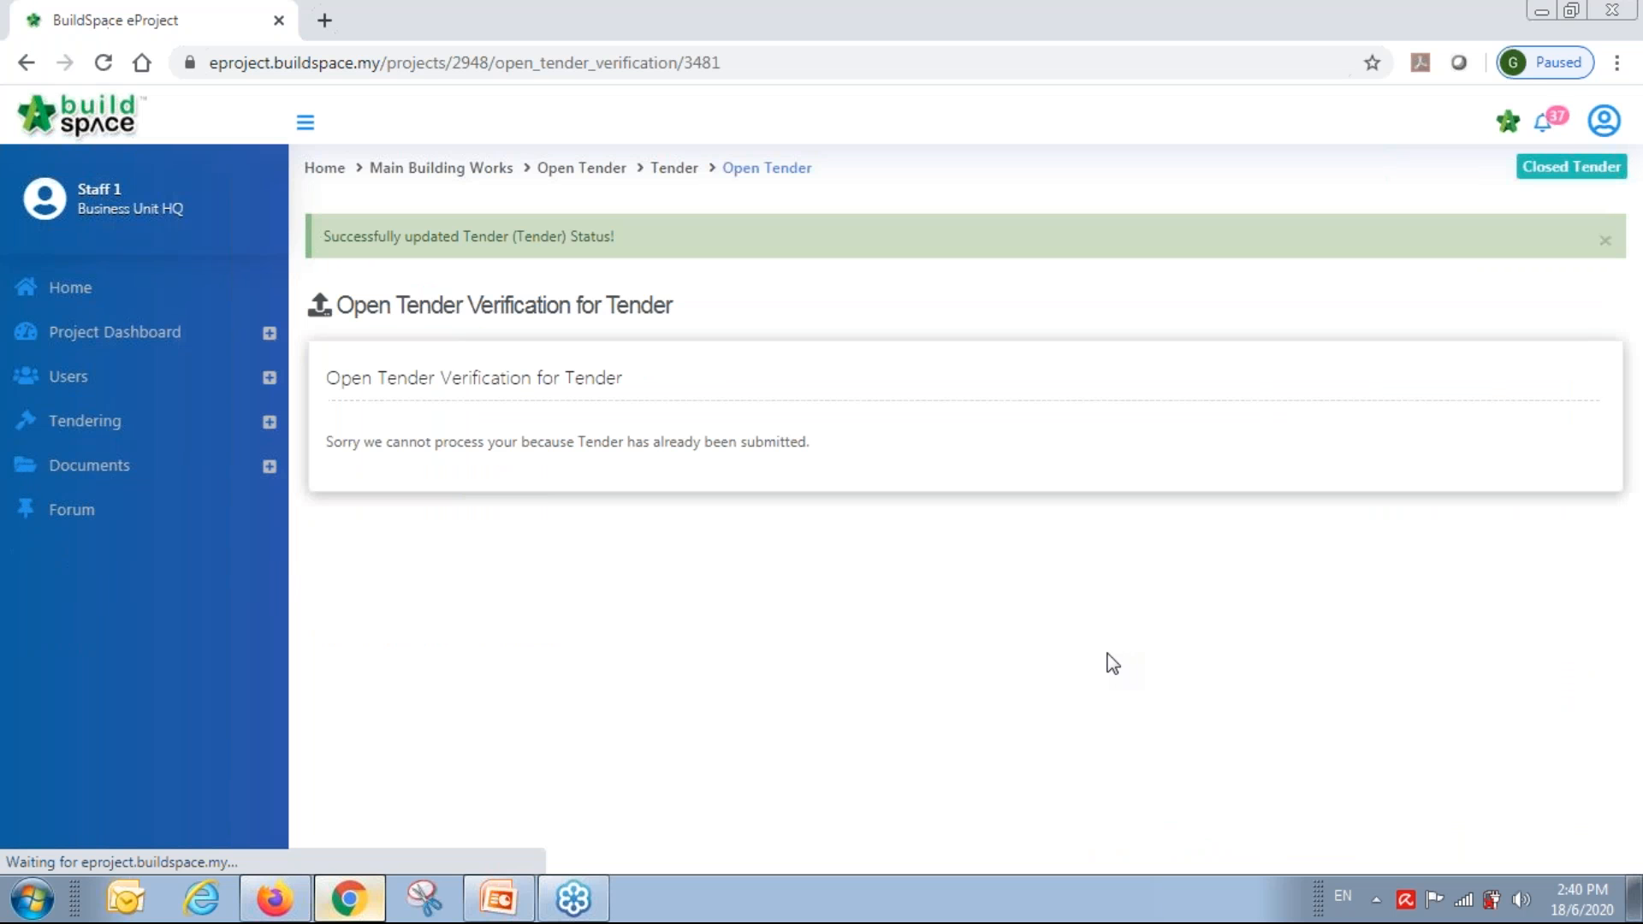
{"action": "left_click", "coordinate": [88, 424]}
{"action": "left_click", "coordinate": [90, 509]}
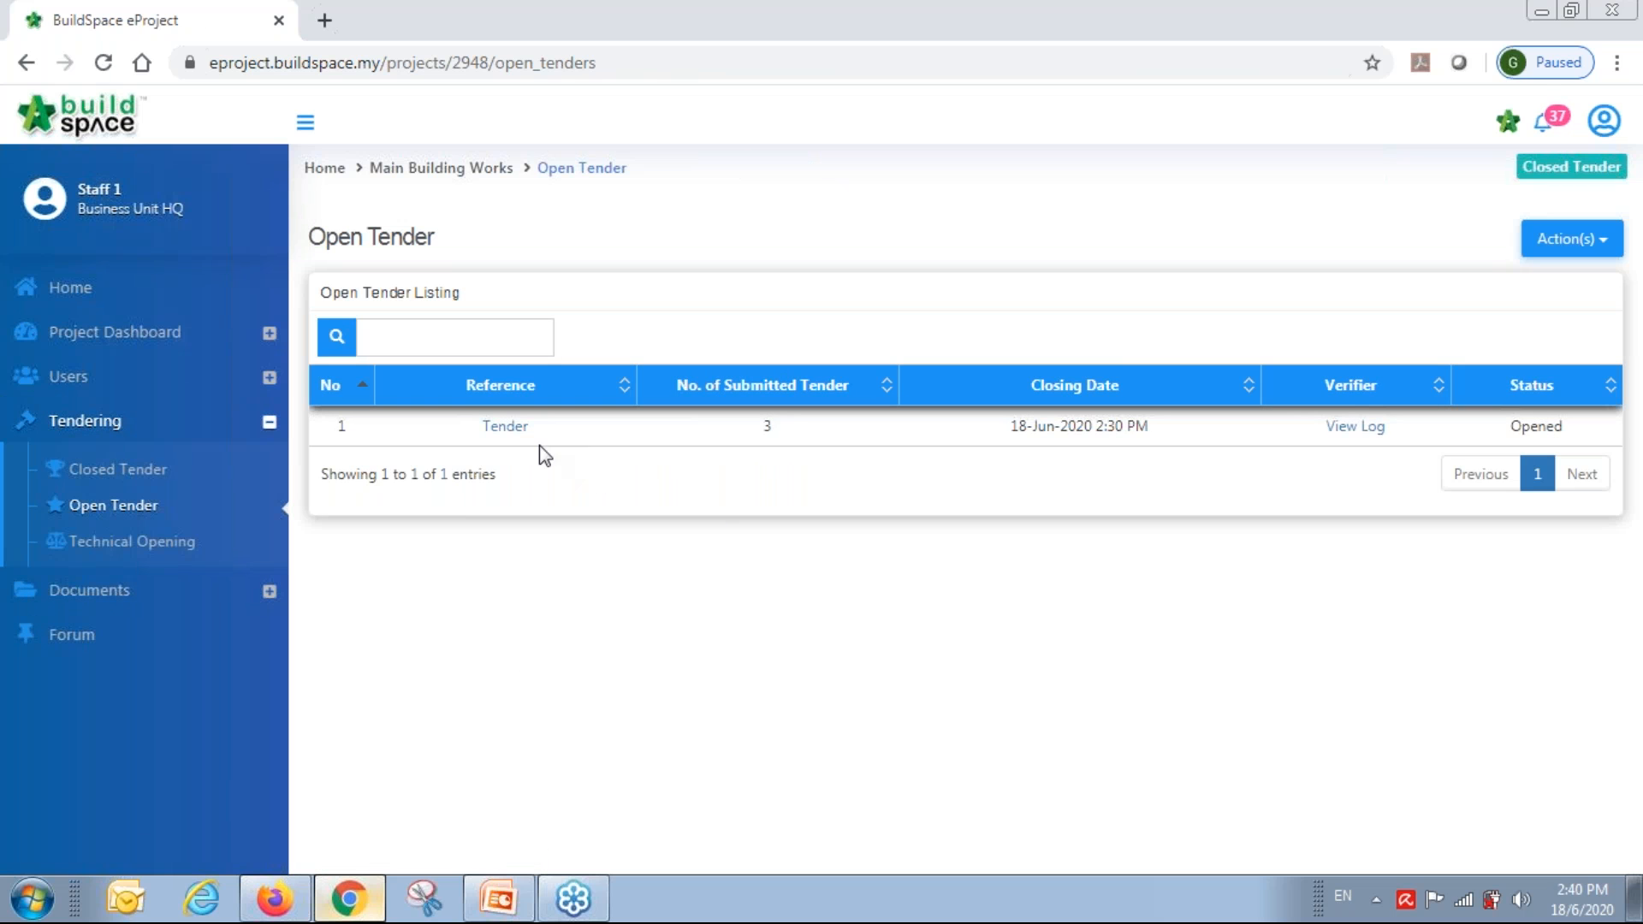
{"action": "left_click", "coordinate": [503, 428]}
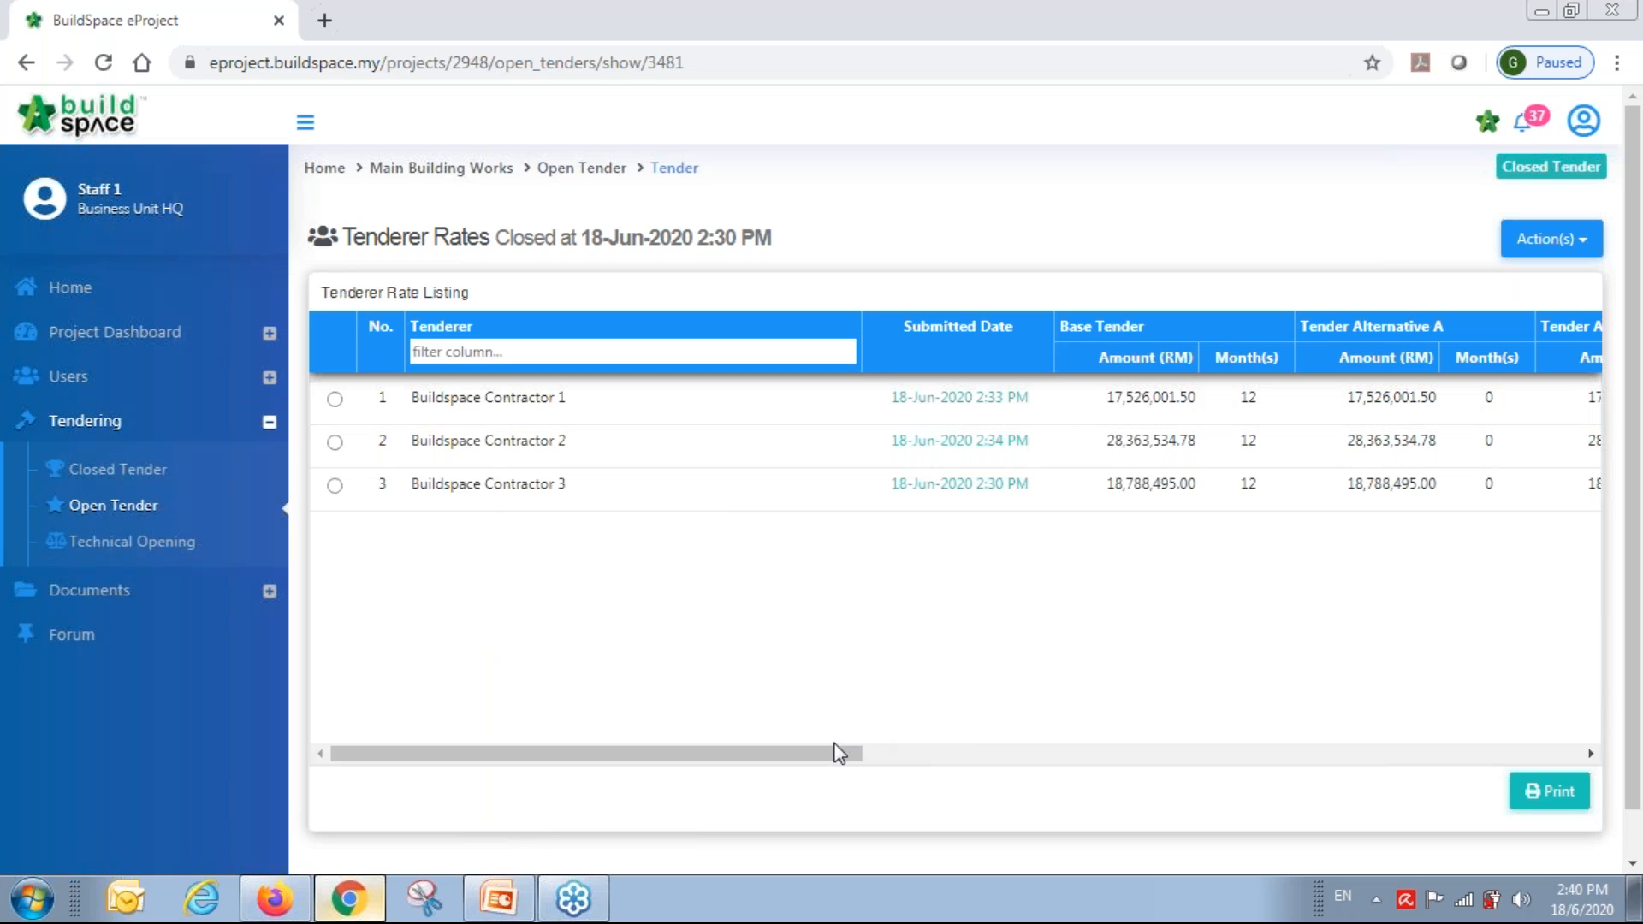
{"action": "left_click_drag", "start_coordinate": [827, 755], "coordinate": [744, 737]}
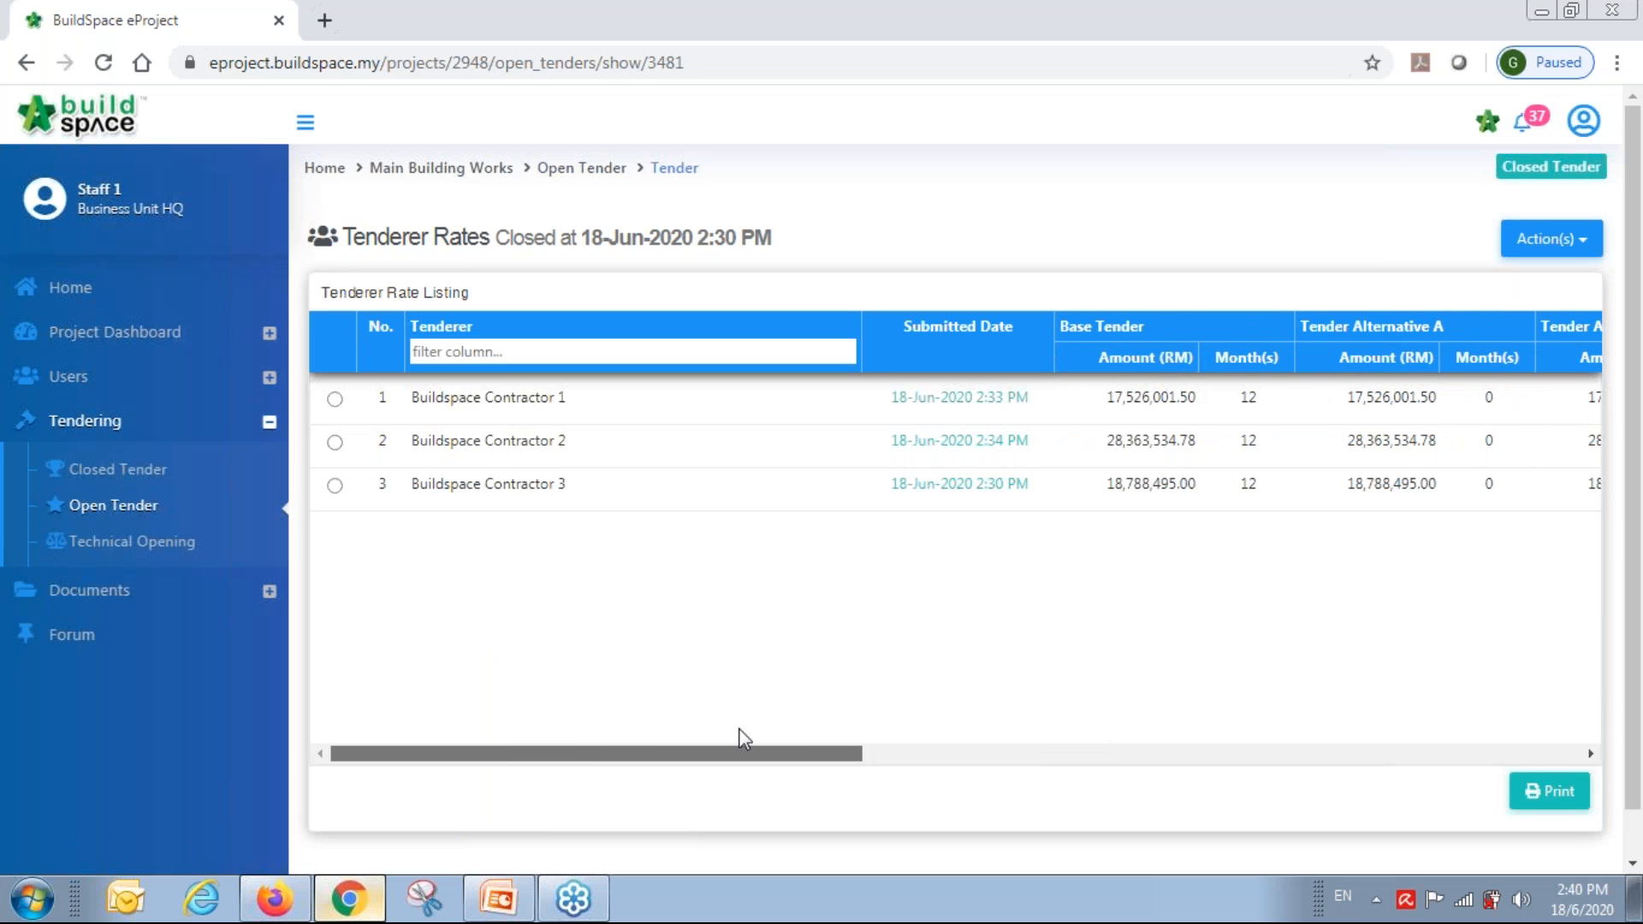
{"action": "left_click", "coordinate": [1549, 796]}
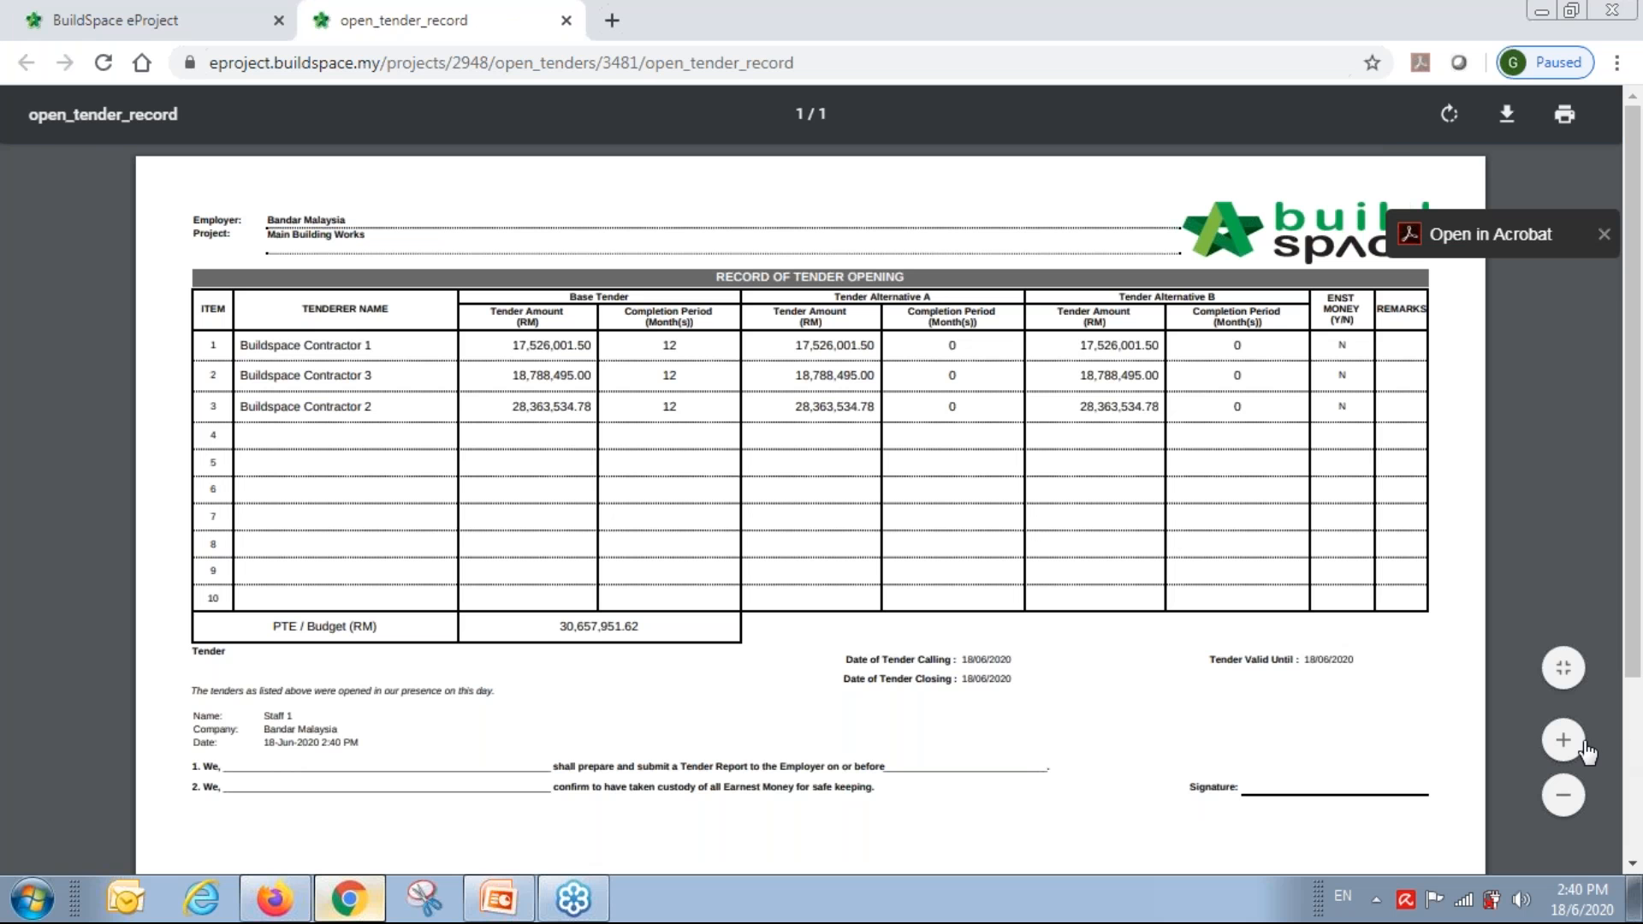
{"action": "left_click", "coordinate": [1569, 746]}
{"action": "left_click", "coordinate": [1569, 746]}
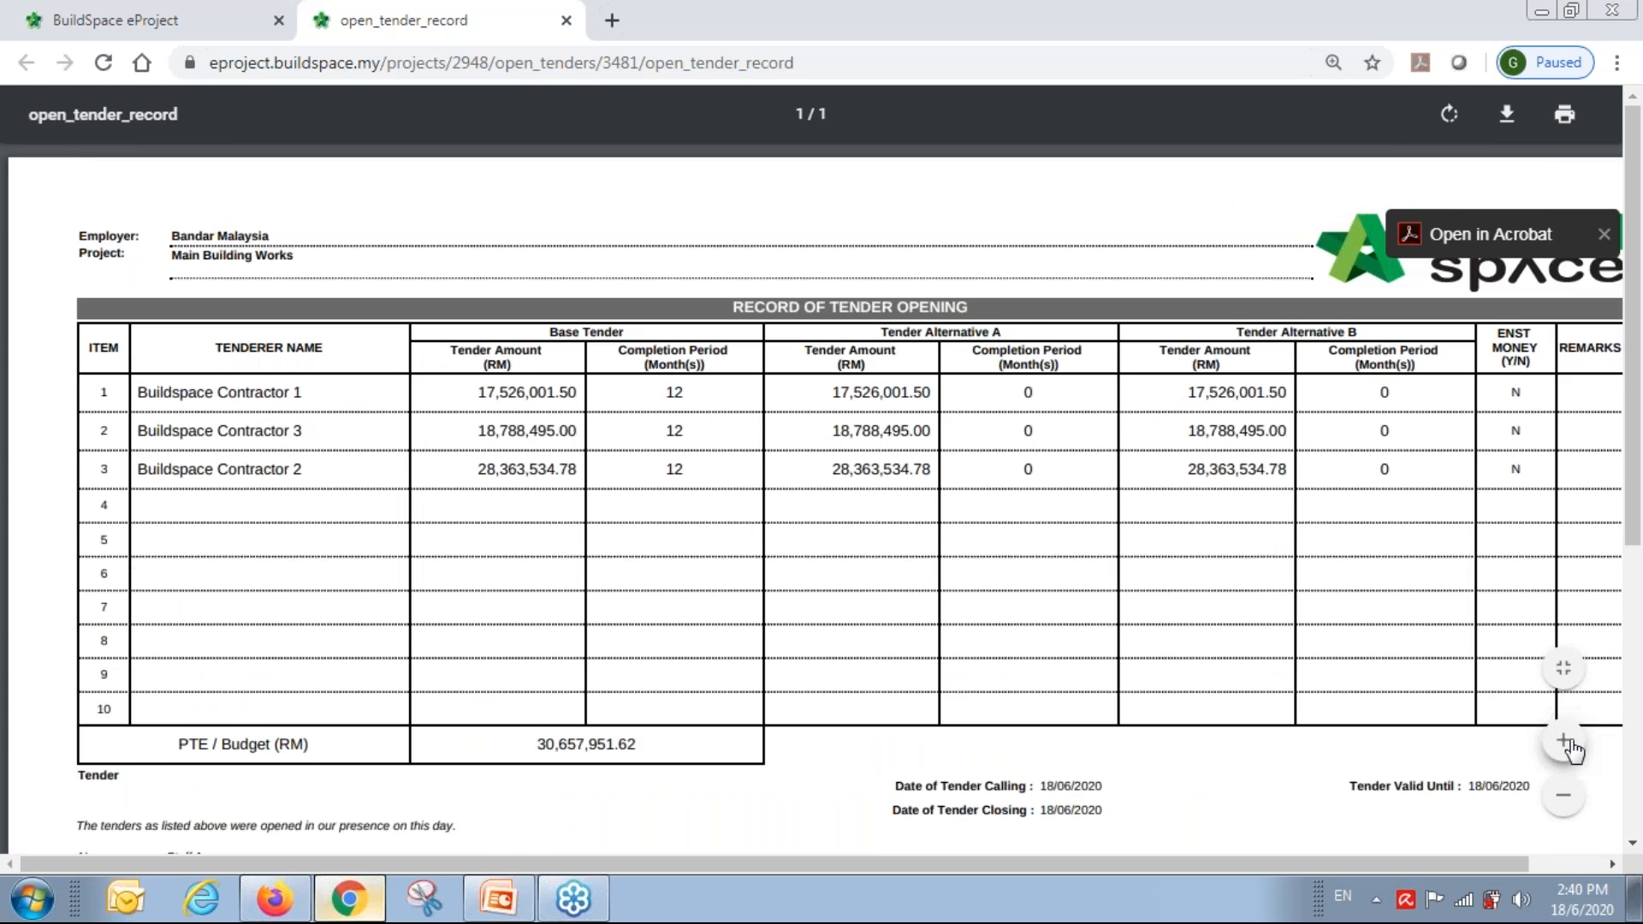
{"action": "left_click", "coordinate": [1570, 747]}
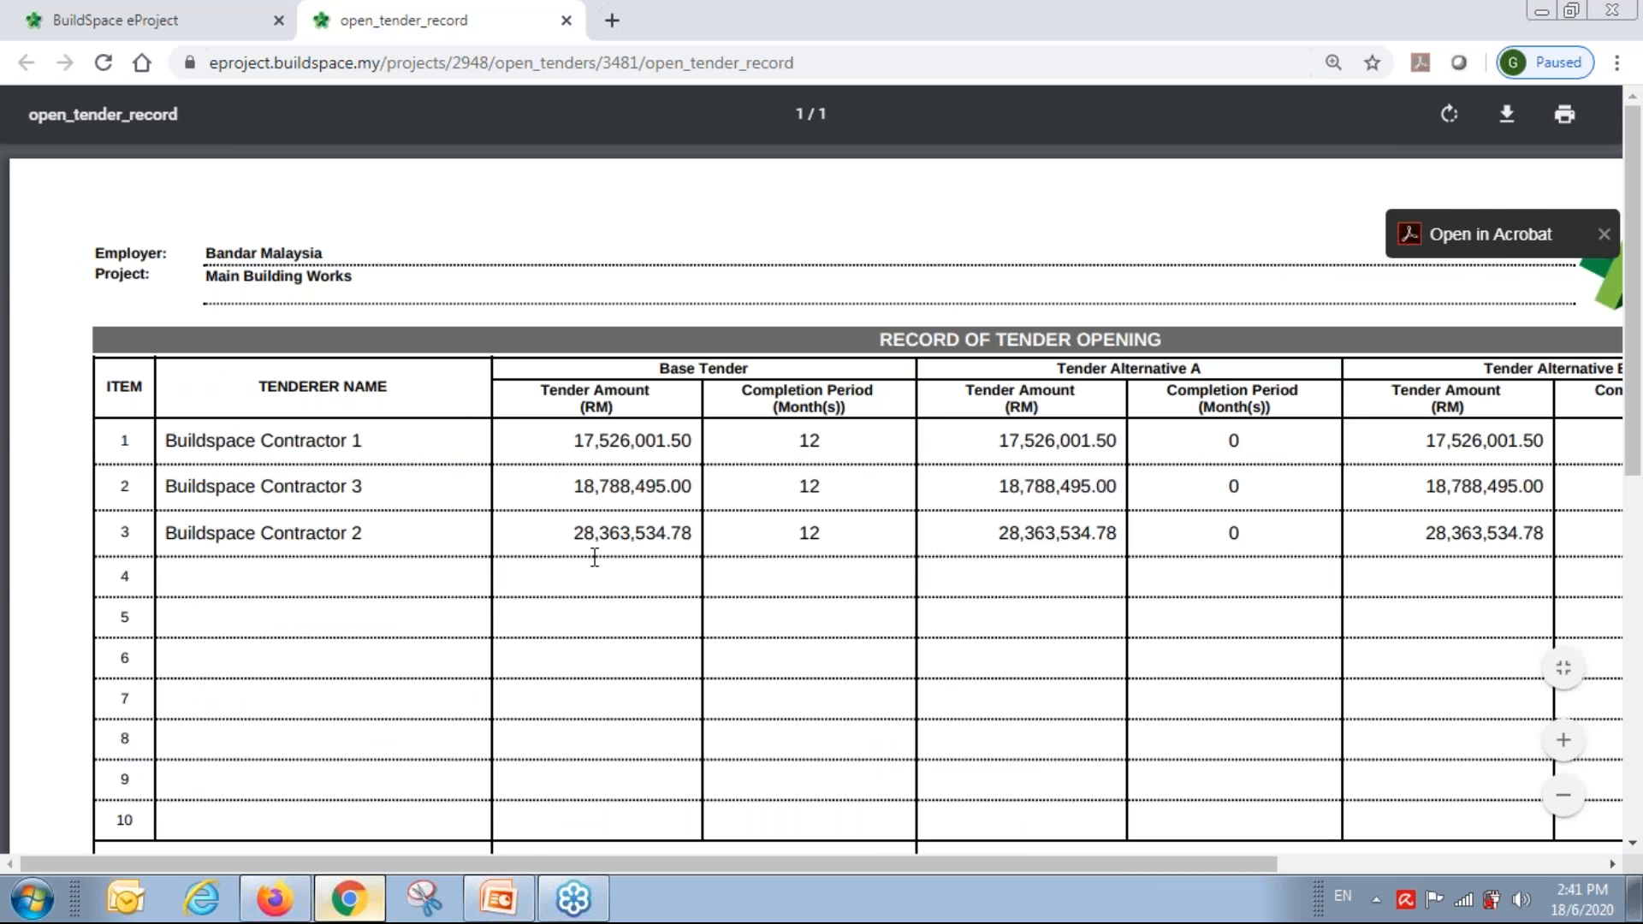
{"action": "scroll", "coordinate": [595, 558], "scroll_direction": "down", "scroll_amount": 7}
{"action": "scroll", "coordinate": [595, 557], "scroll_direction": "up", "scroll_amount": 7}
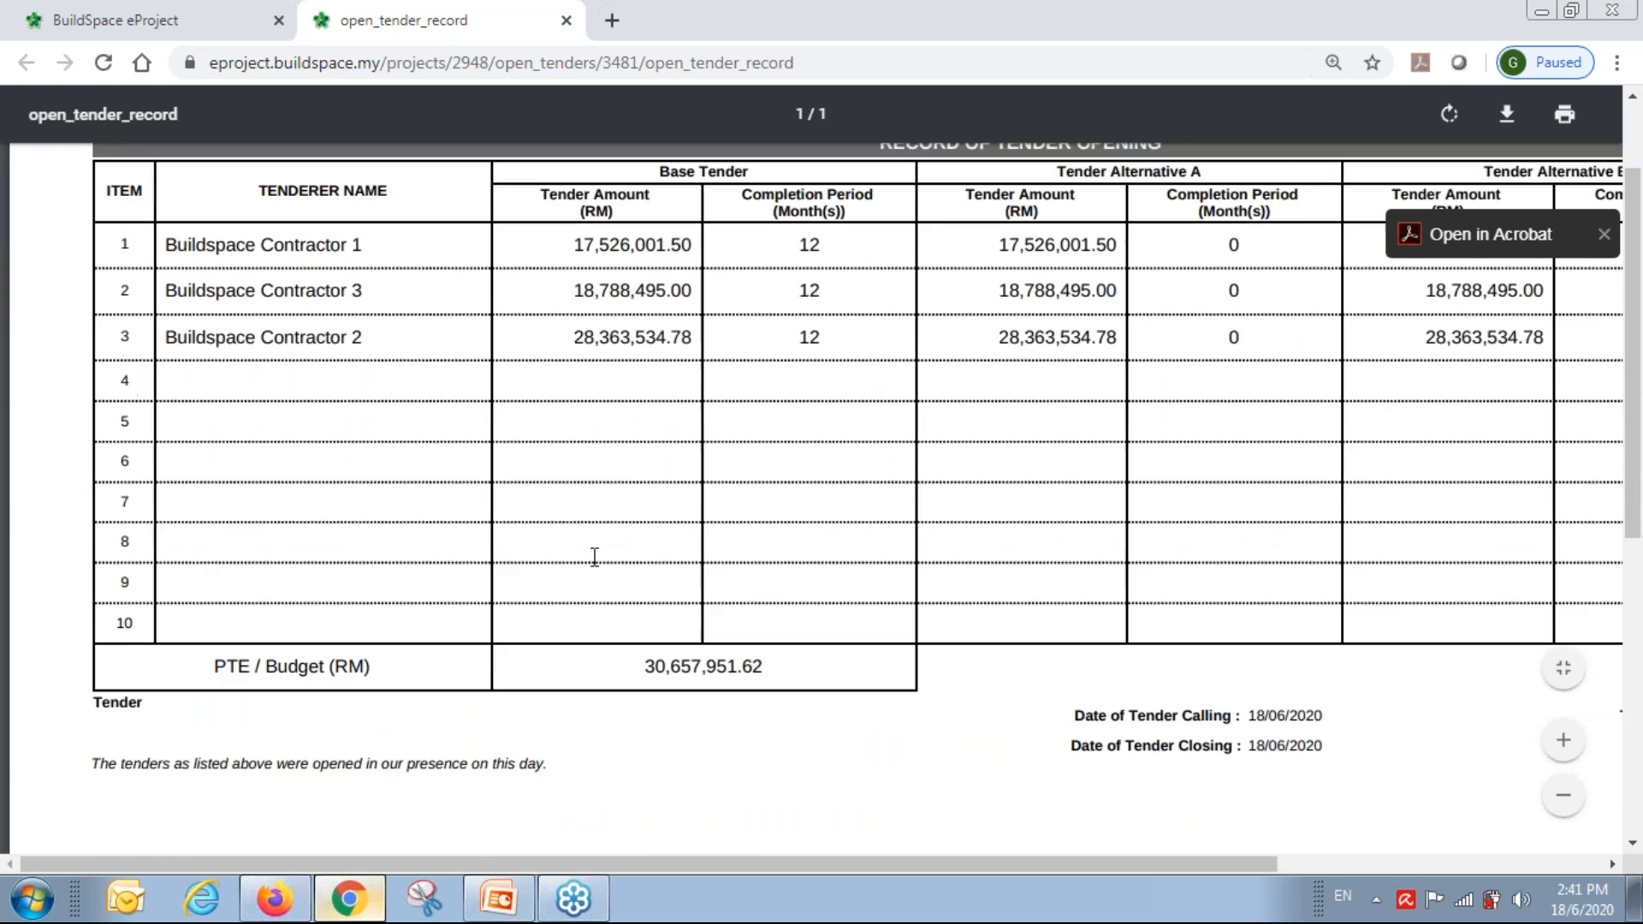
{"action": "left_click", "coordinate": [567, 20]}
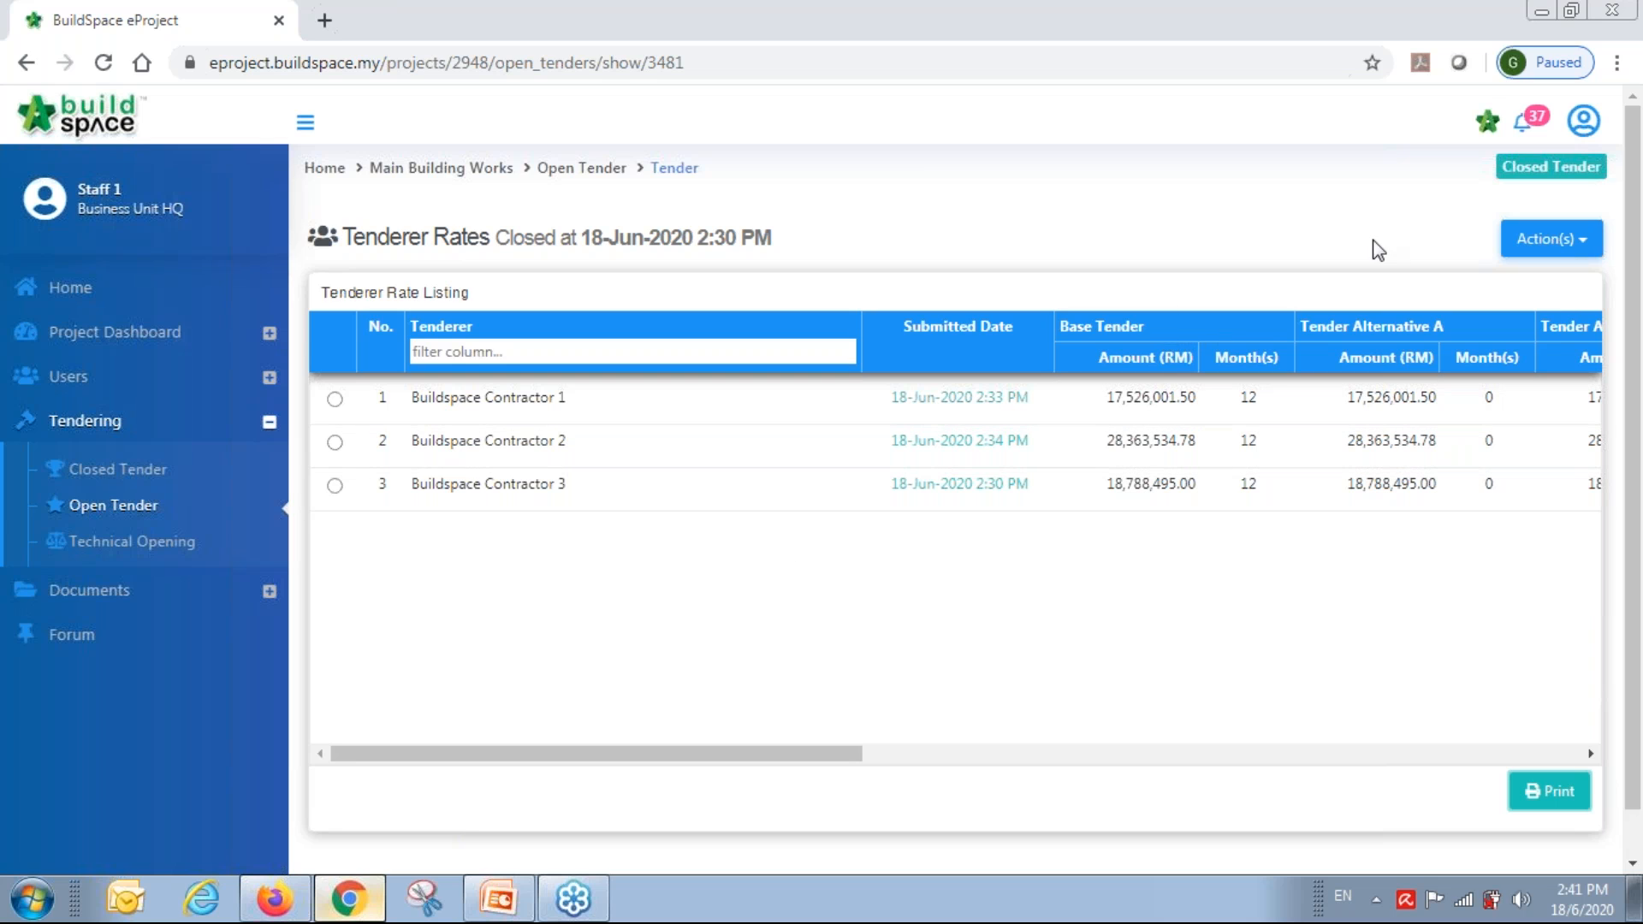
Open the project in BuildSpace Pro and review each tenderer's amounts per bill, including Contractor 3's.
{"action": "left_click", "coordinate": [1489, 128]}
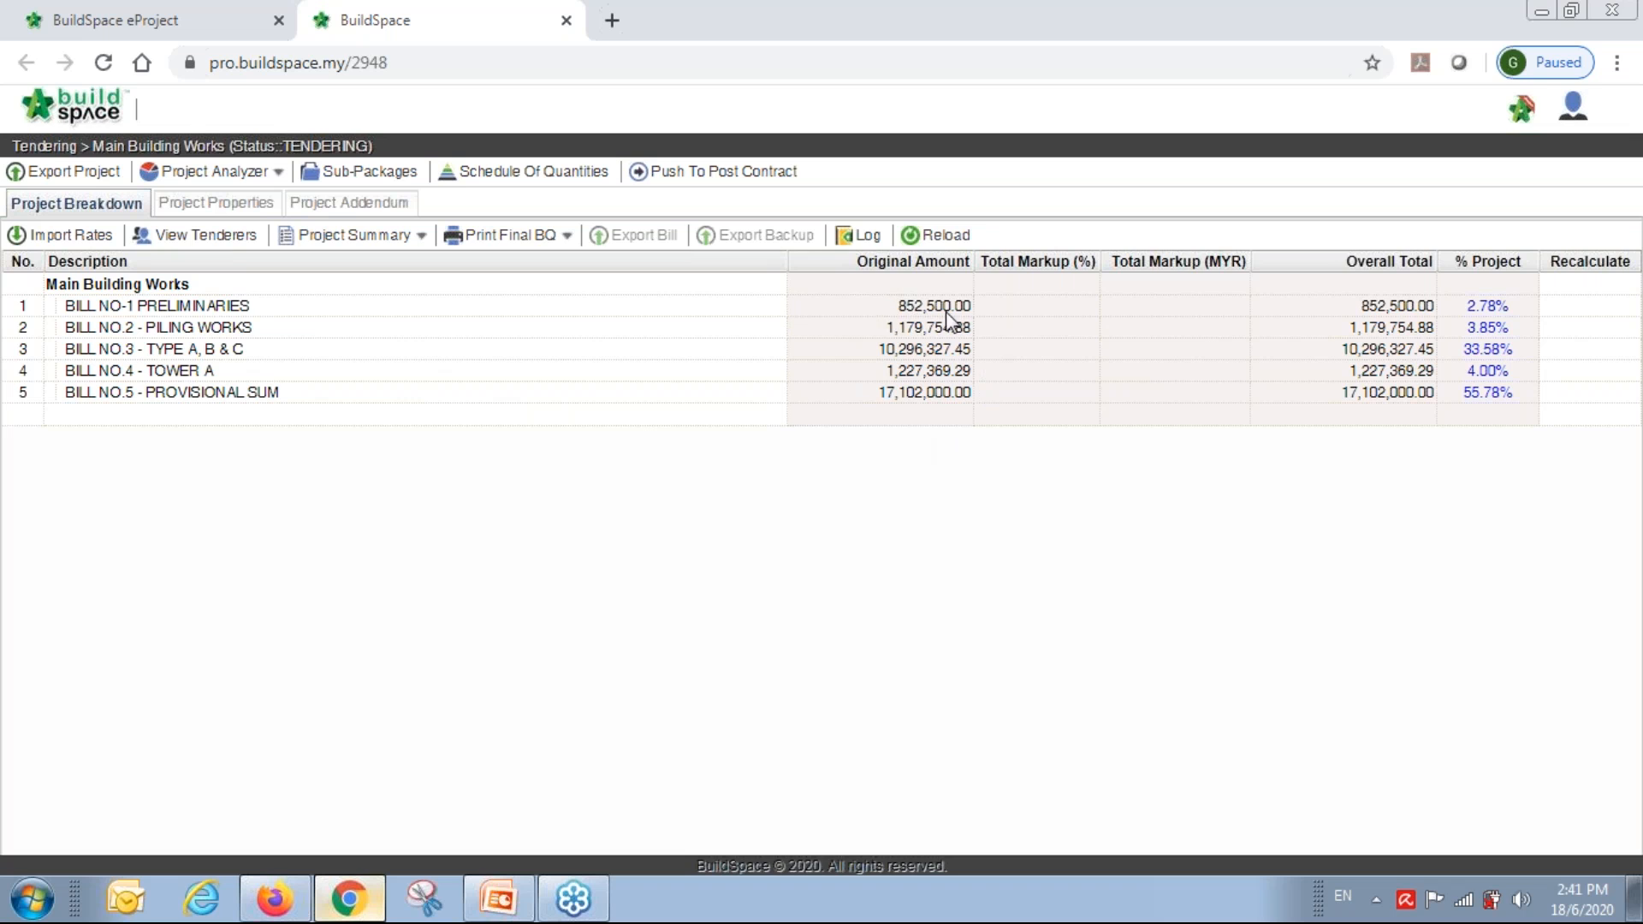
{"action": "left_click", "coordinate": [192, 243]}
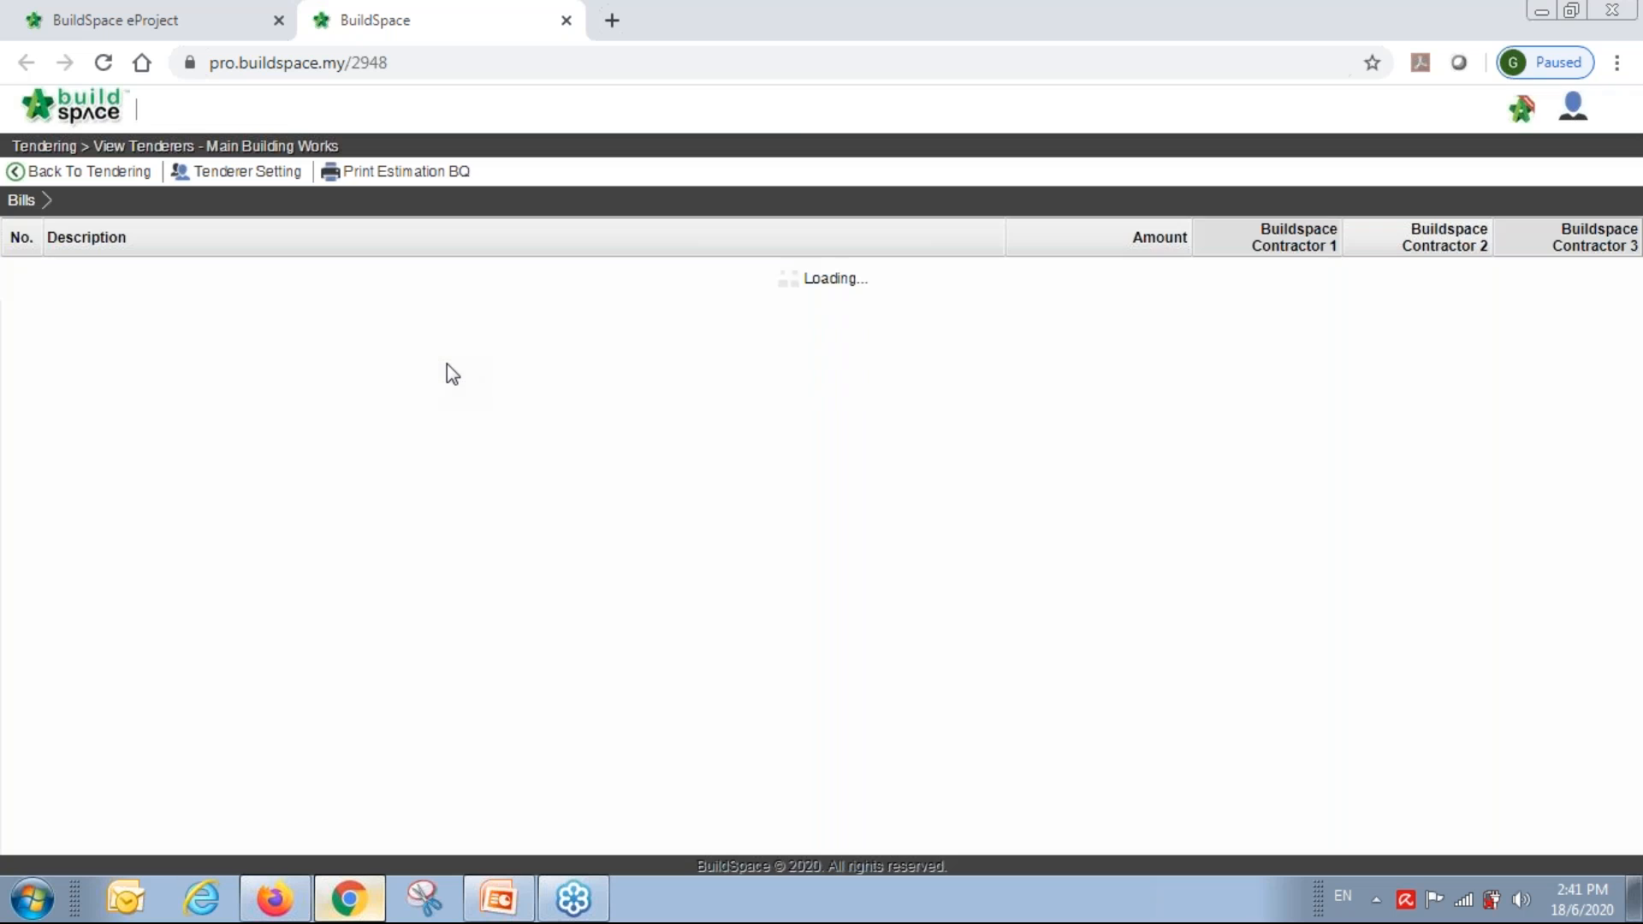
{"action": "left_click", "coordinate": [1541, 299]}
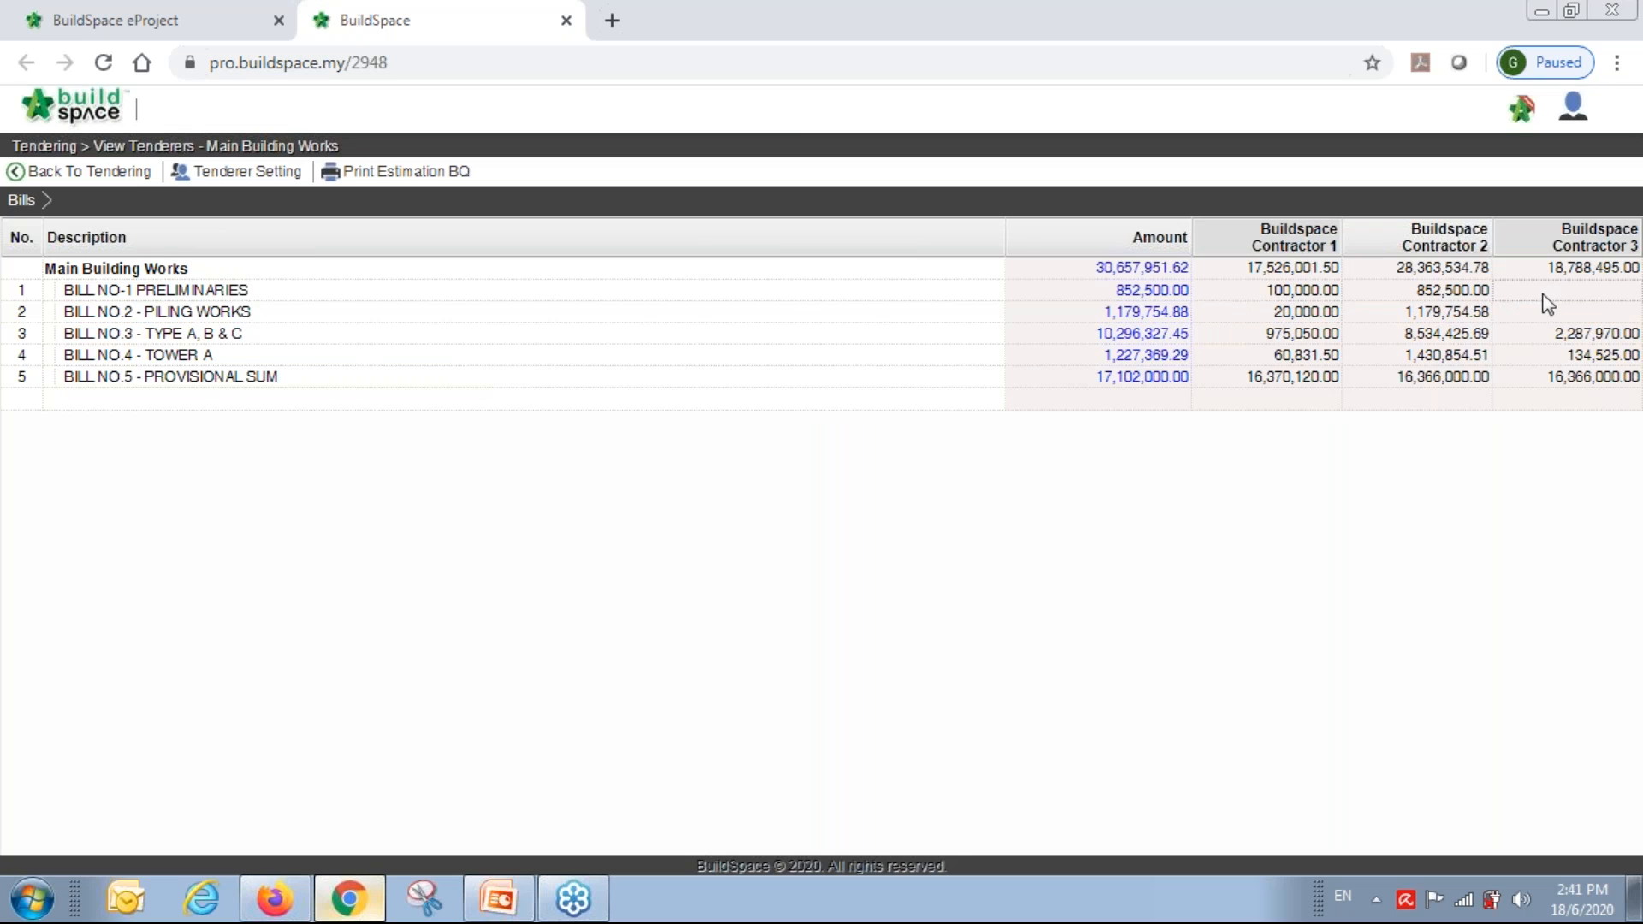
{"action": "left_click", "coordinate": [1542, 339]}
Inspect BILL NO.4 - TOWER A's sub-bill contractor totals, then return to the bill breakdown.
{"action": "left_click", "coordinate": [297, 360]}
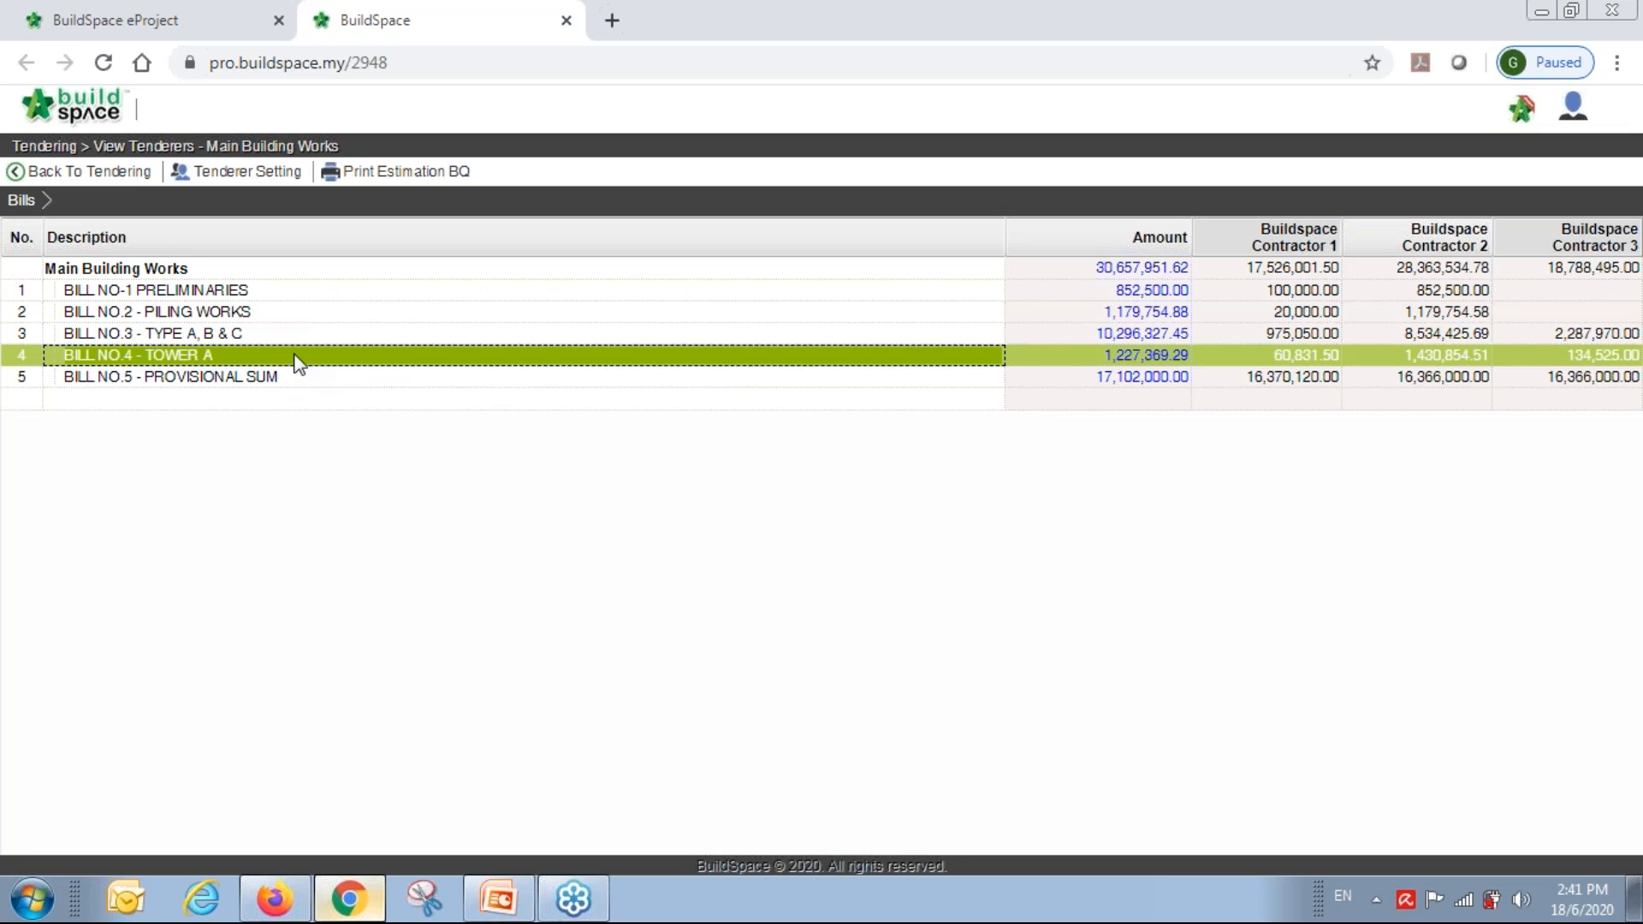
{"action": "double_click", "coordinate": [204, 360]}
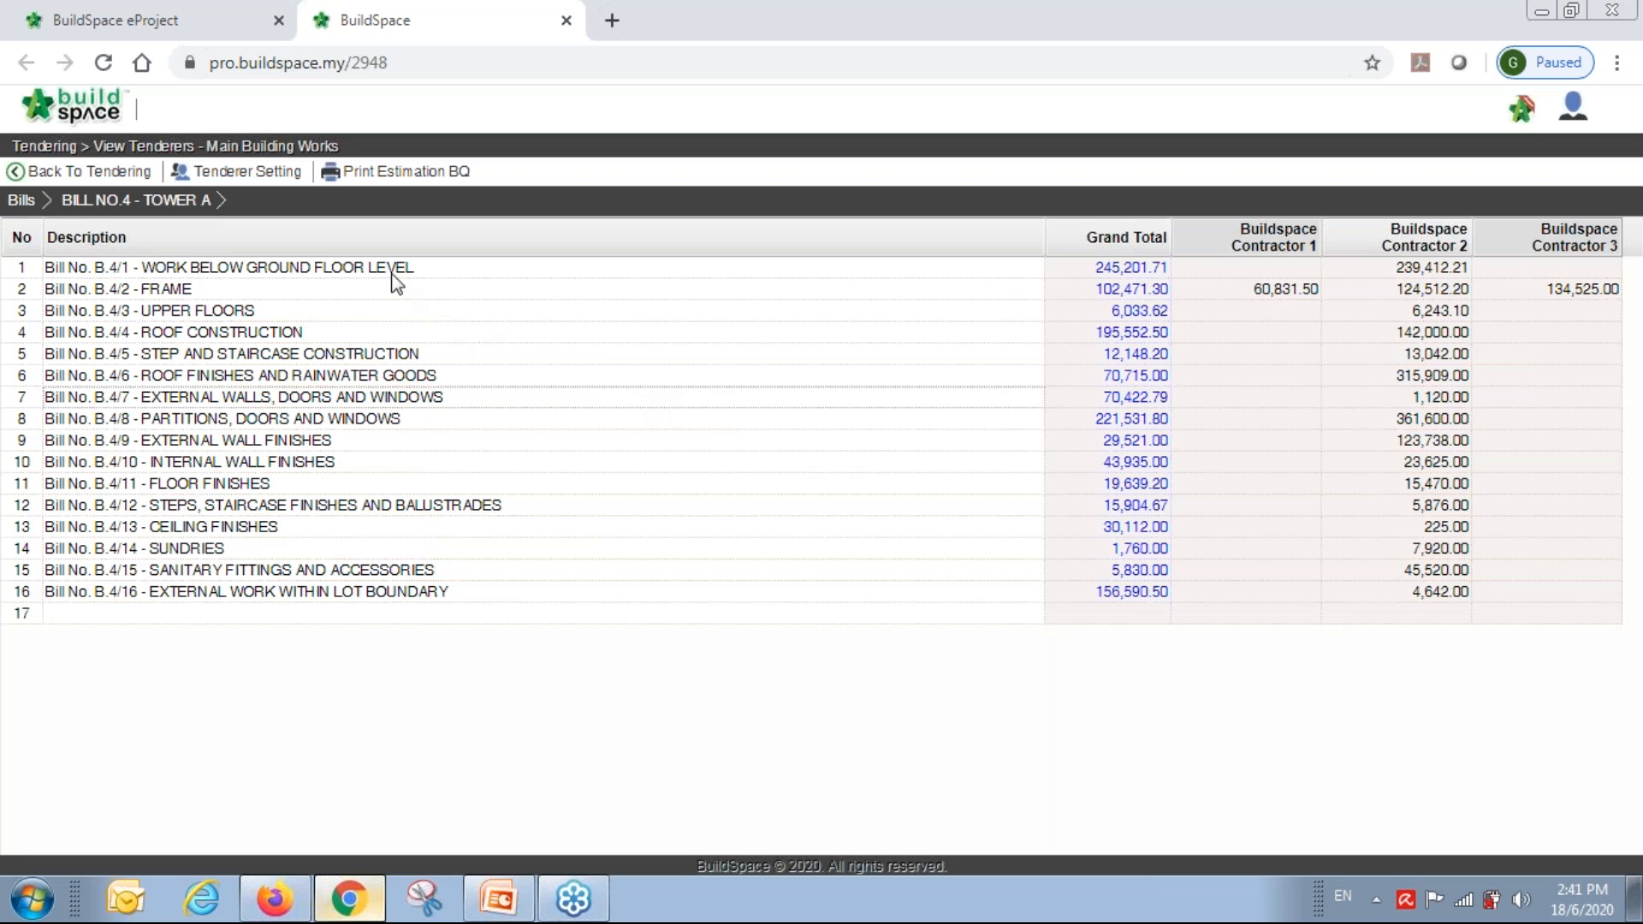
{"action": "left_click", "coordinate": [85, 174]}
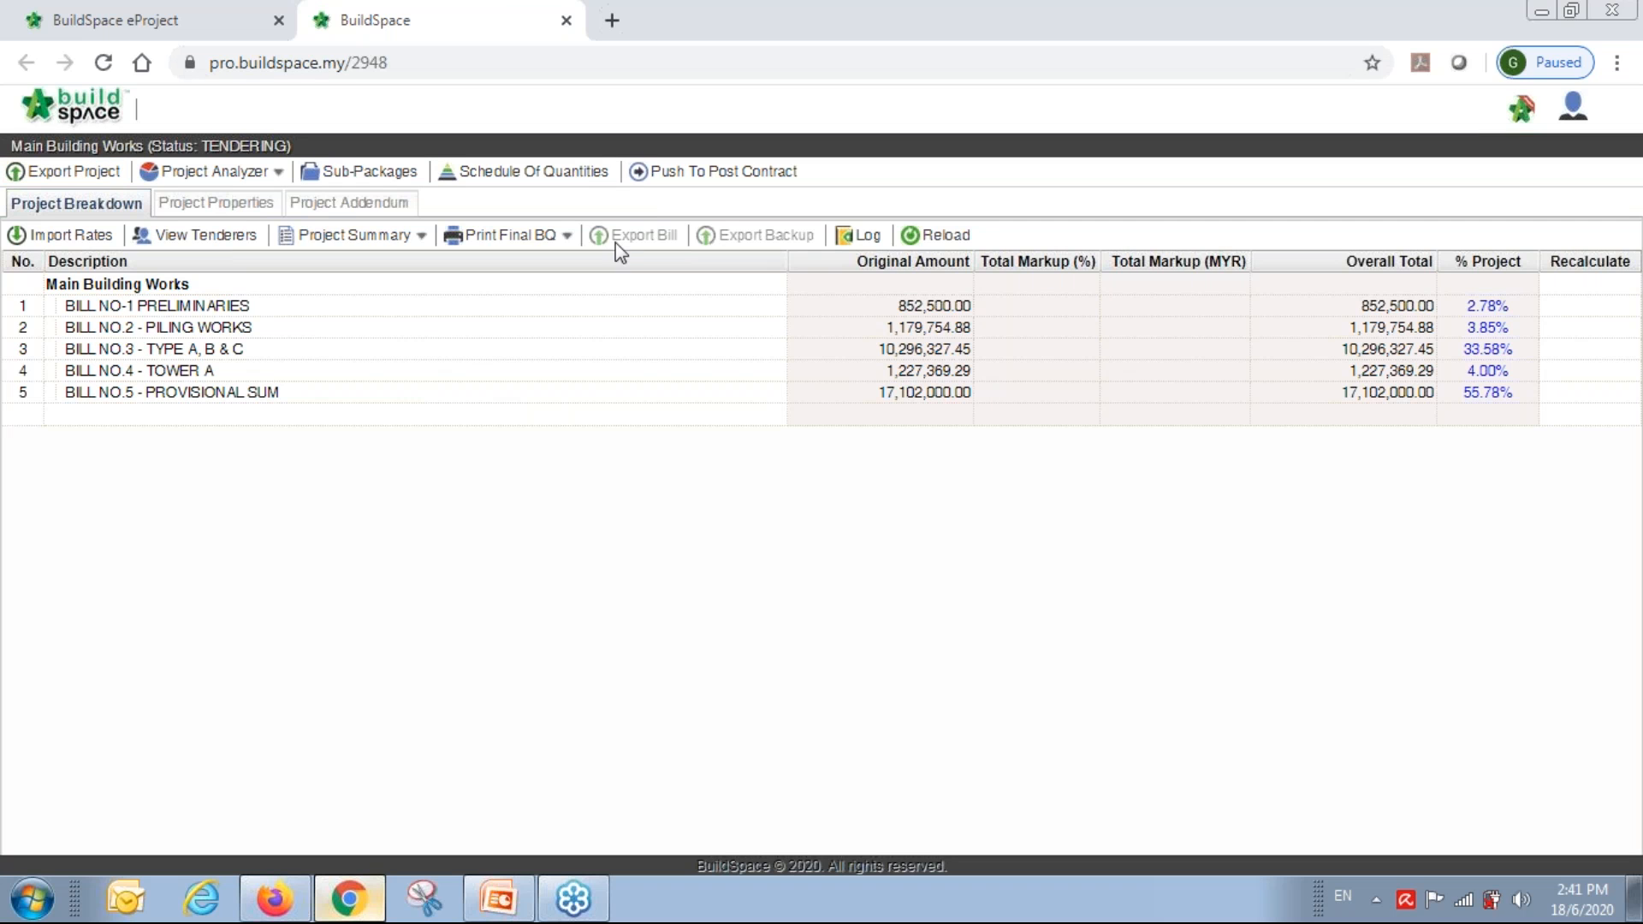
In Schedule Of Rates Analysis, drill into Master (M+L+P) > Concrete > Vibrated reinforced concrete (Grade 30) to compare contractor rates.
{"action": "left_click", "coordinate": [242, 176]}
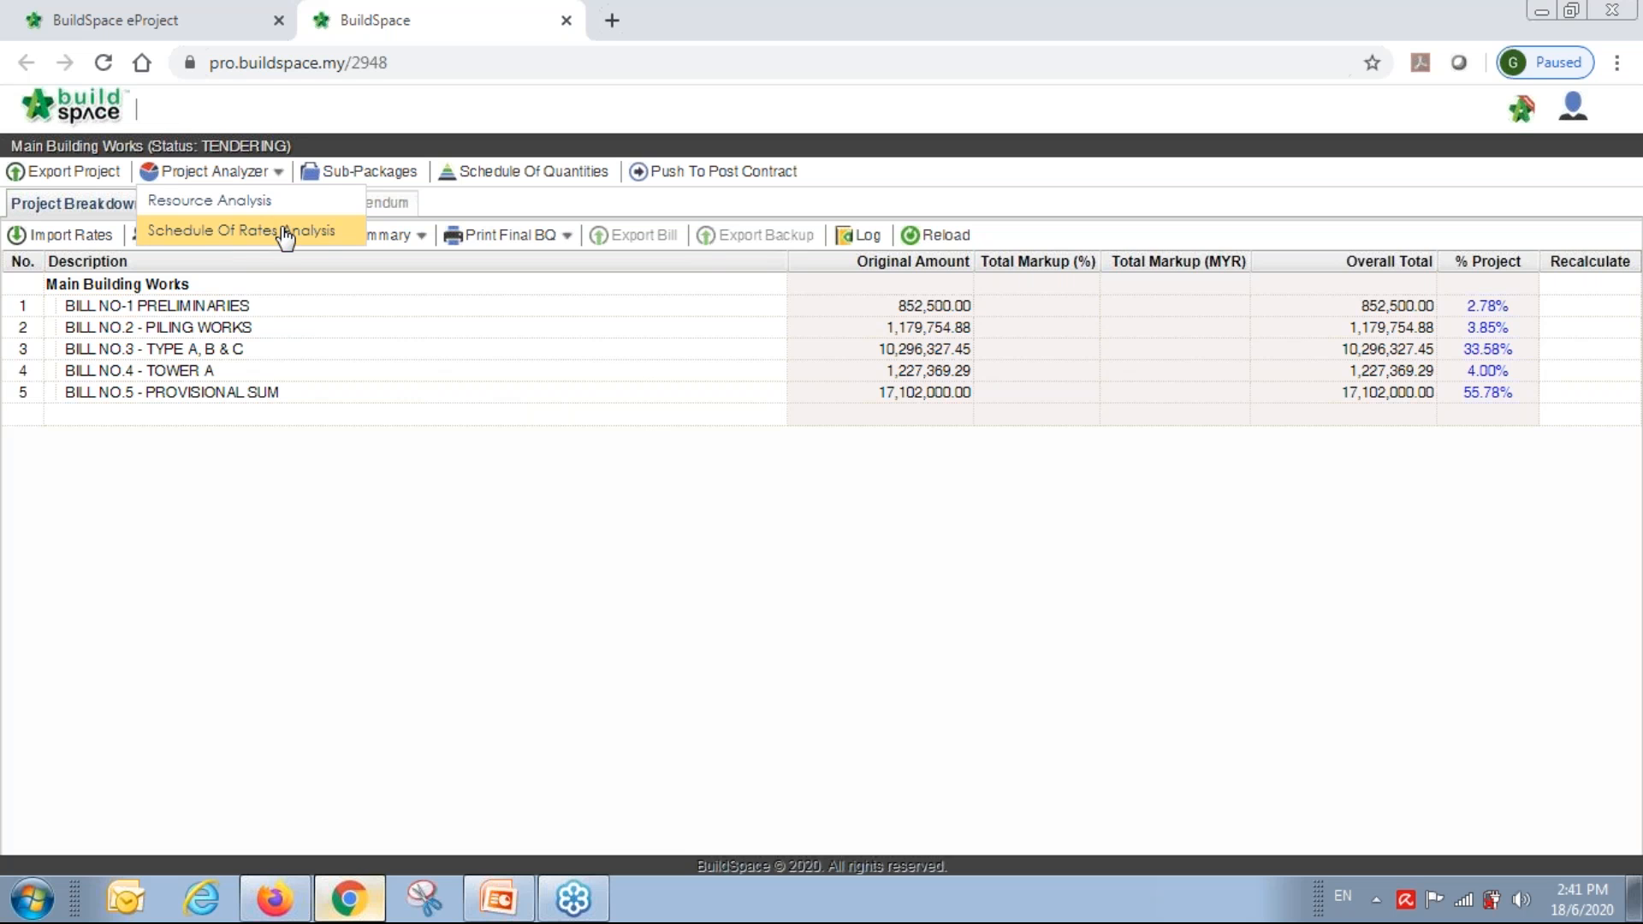
{"action": "left_click", "coordinate": [316, 229]}
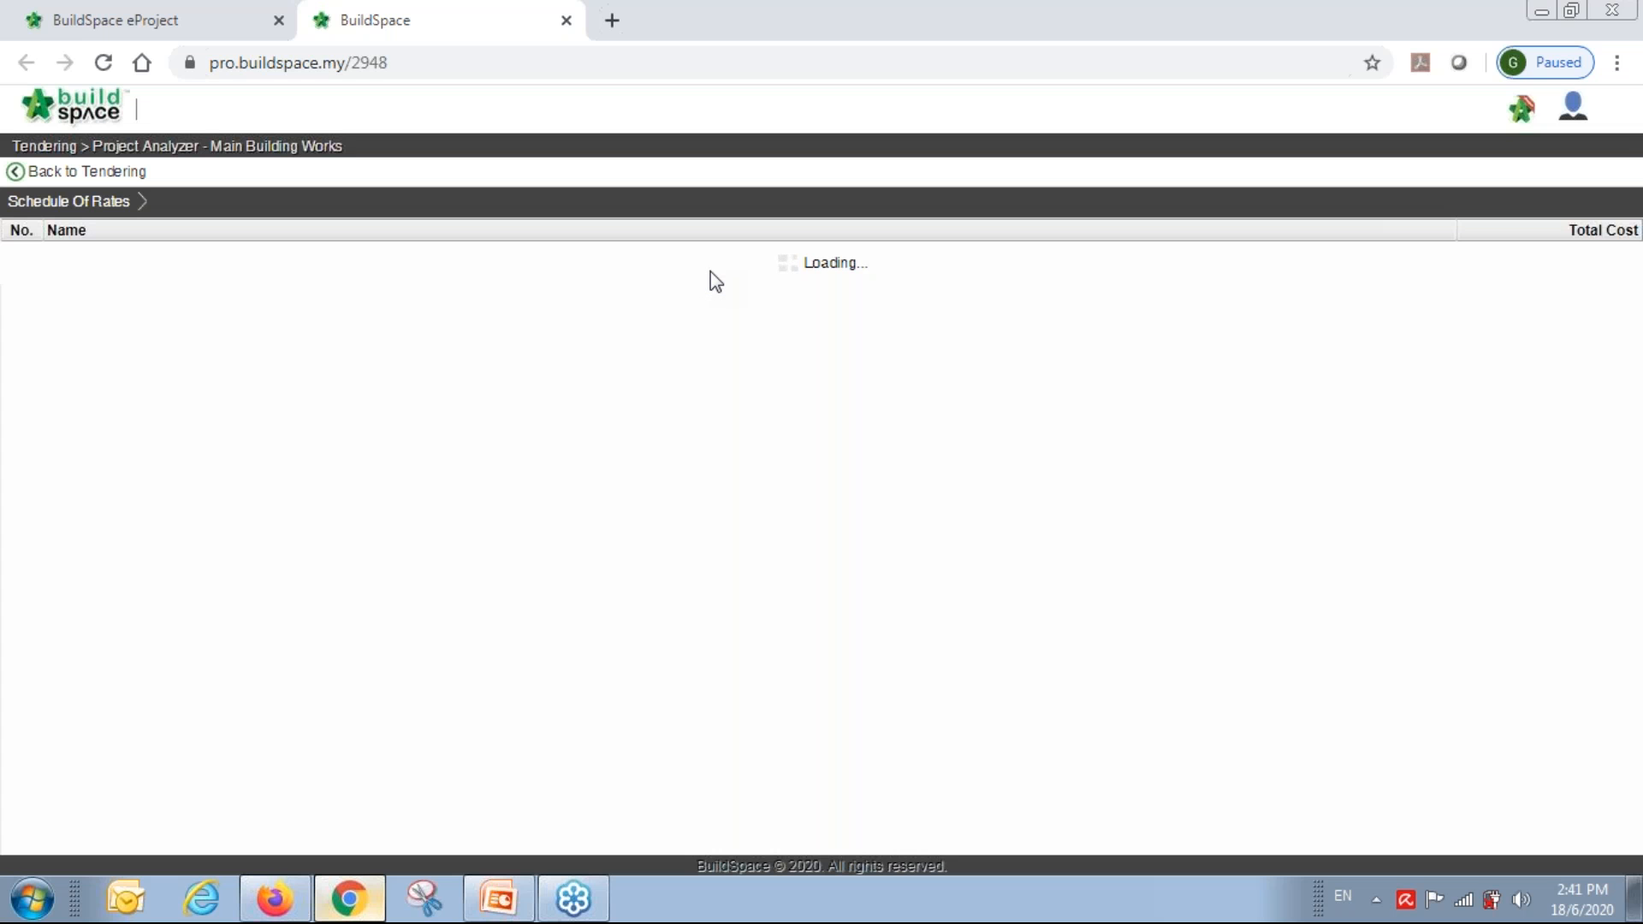
{"action": "double_click", "coordinate": [267, 254]}
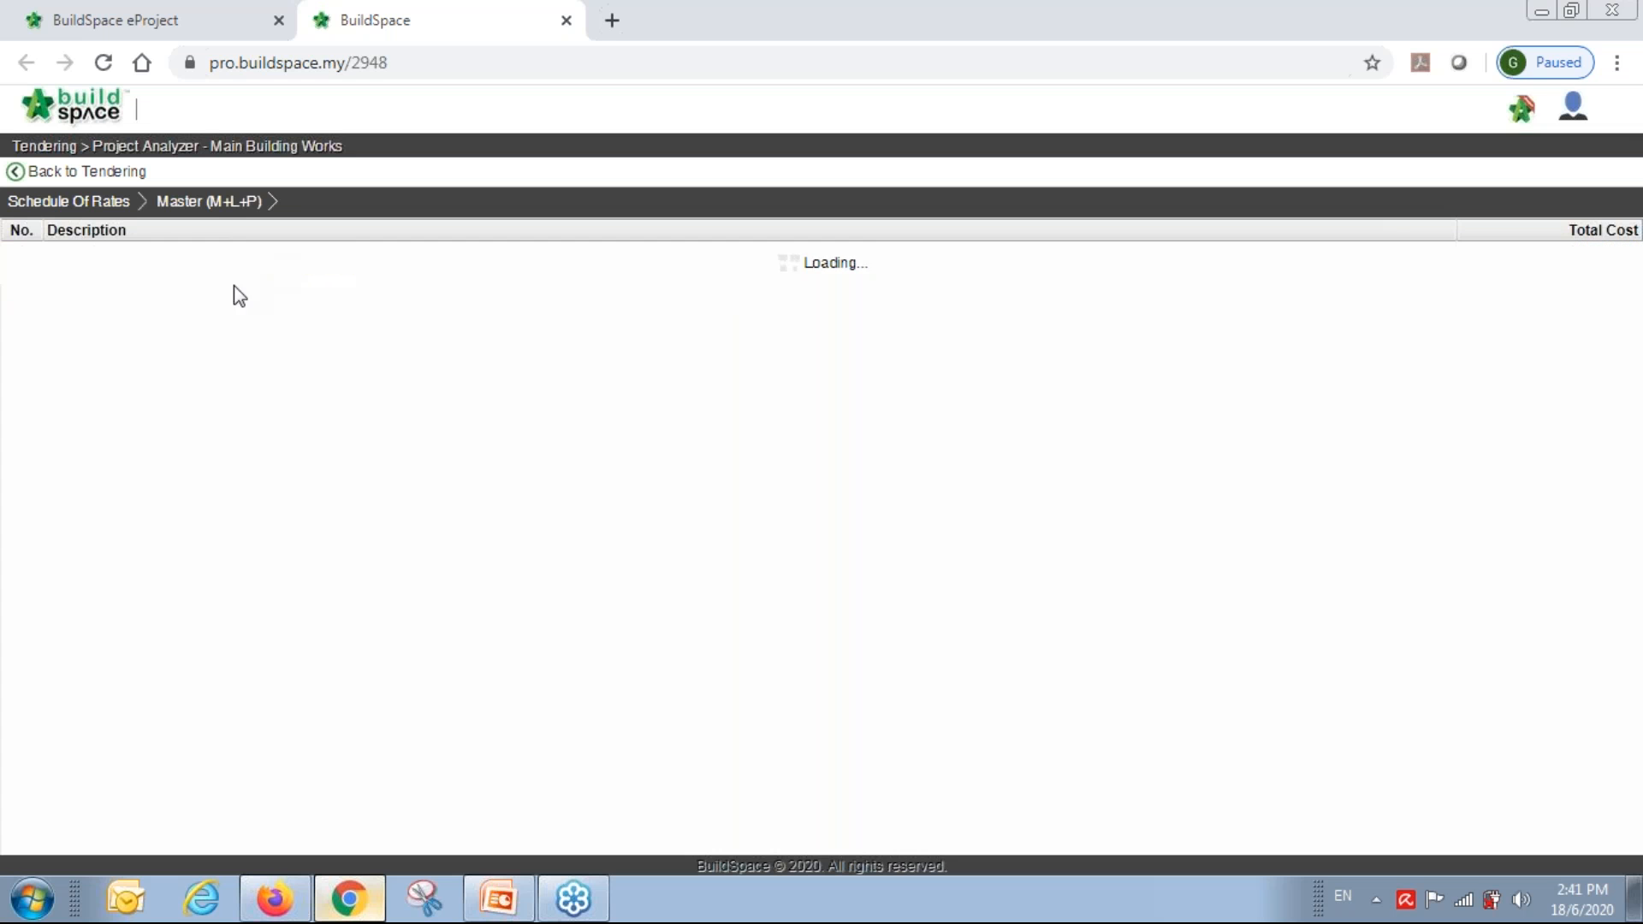
{"action": "double_click", "coordinate": [116, 255]}
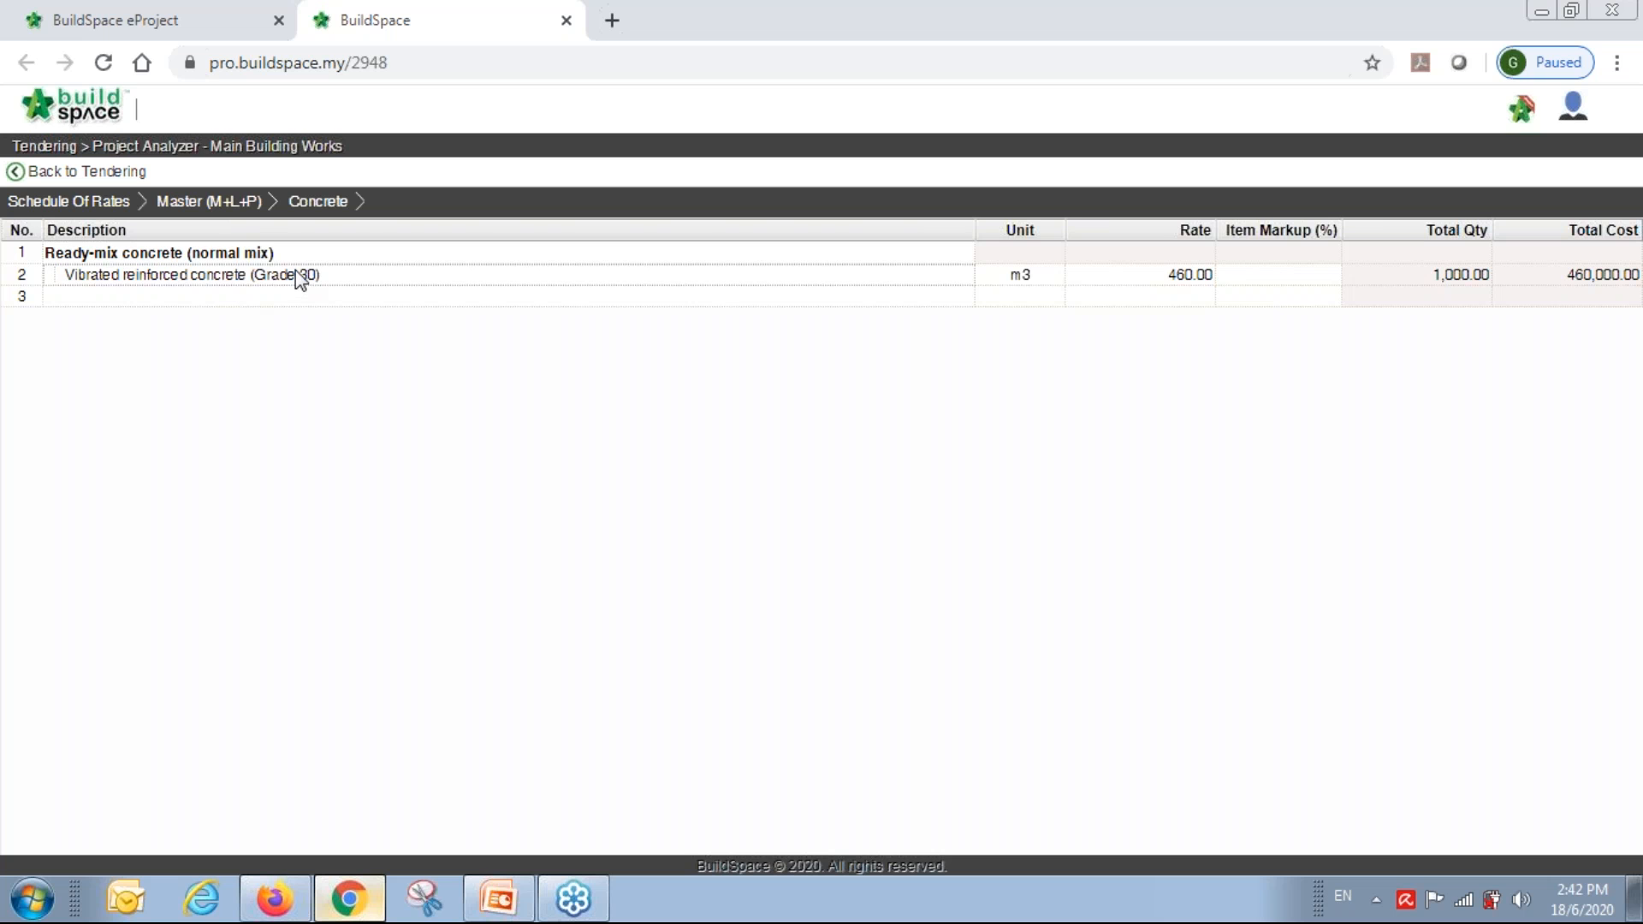
{"action": "double_click", "coordinate": [300, 275]}
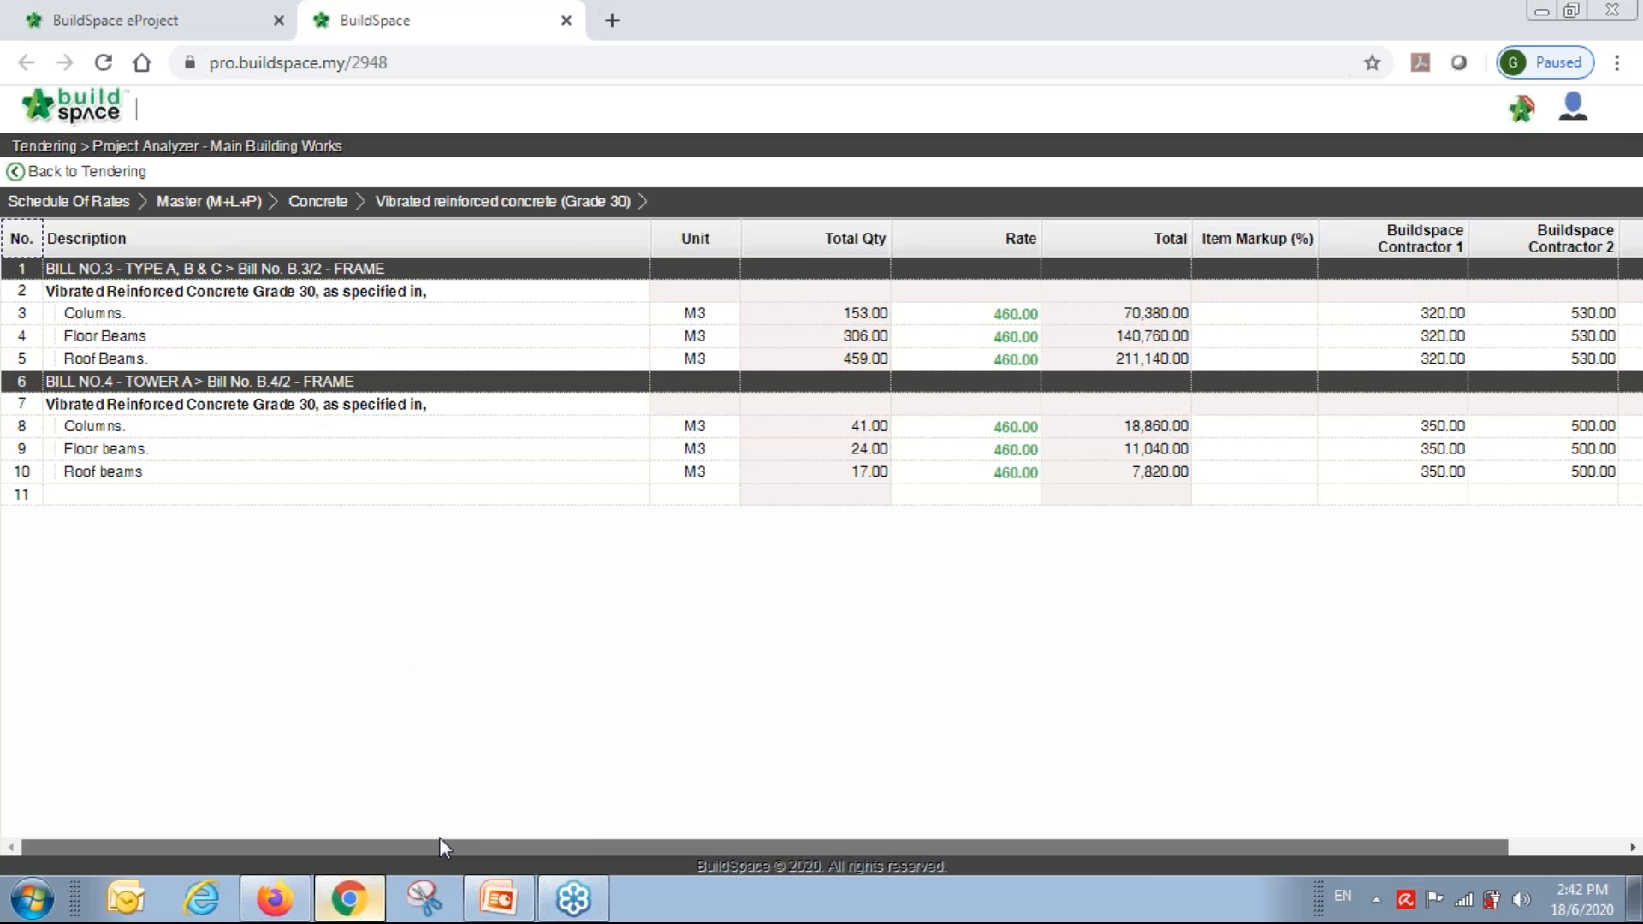
{"action": "left_click_drag", "start_coordinate": [439, 847], "coordinate": [844, 847]}
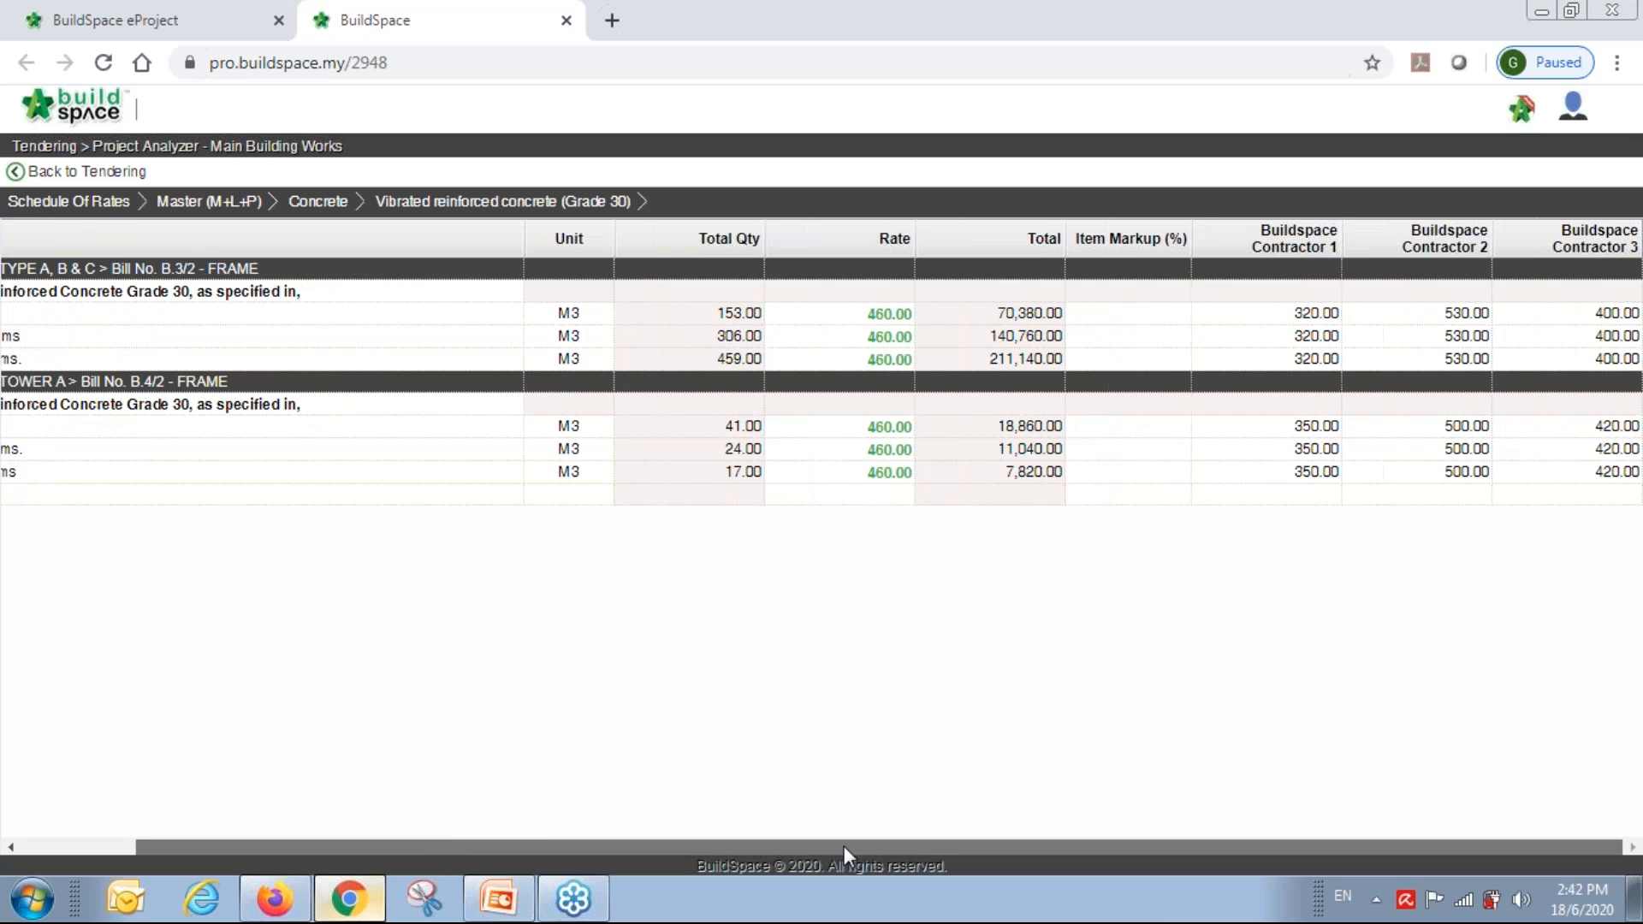
{"action": "left_click", "coordinate": [1310, 315]}
{"action": "left_click_drag", "start_coordinate": [1236, 847], "coordinate": [1117, 849]}
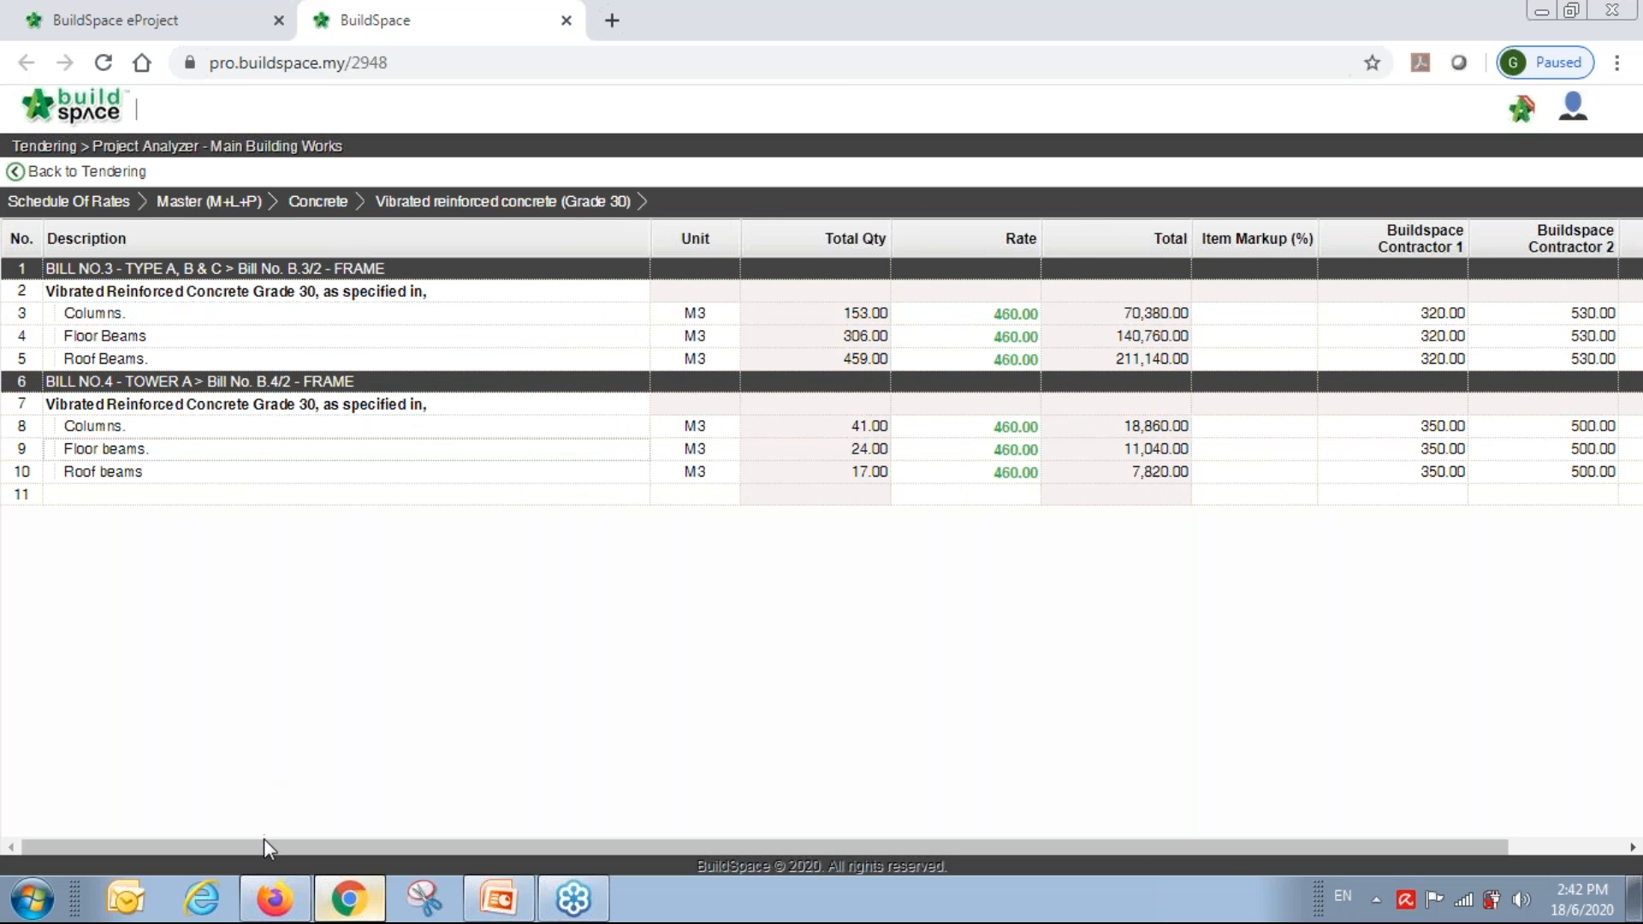
{"action": "left_click_drag", "start_coordinate": [264, 847], "coordinate": [512, 855]}
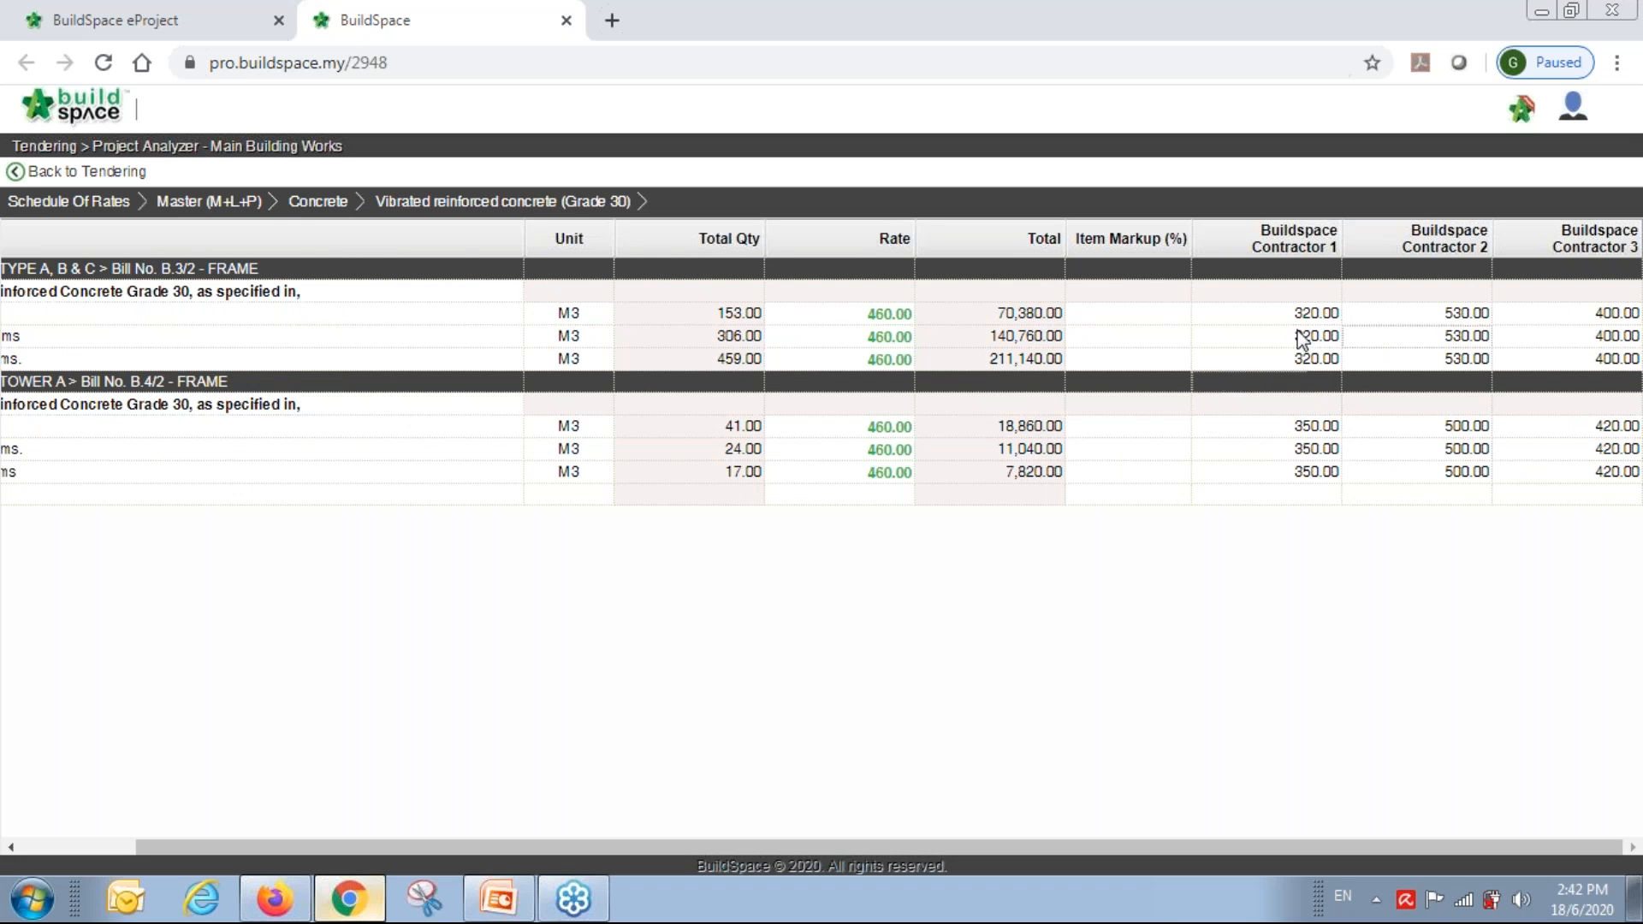
Through View Tenderers, open BILL NO.4 - TOWER A's Bill No. B.4/2 - FRAME item rates.
{"action": "left_click", "coordinate": [94, 171]}
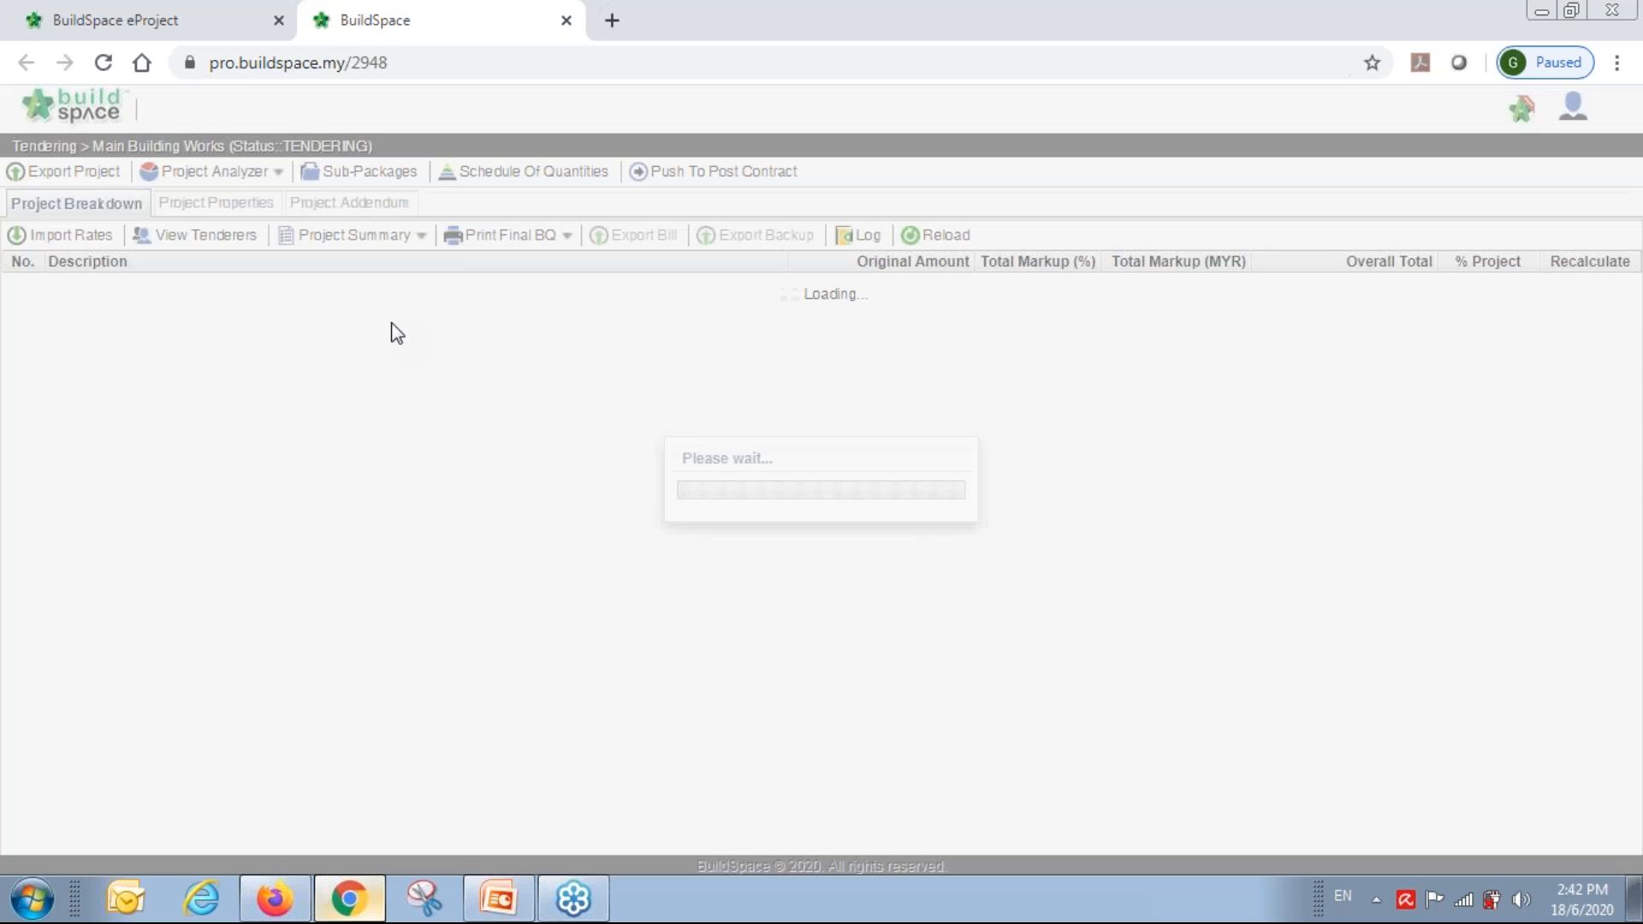
{"action": "left_click", "coordinate": [226, 244]}
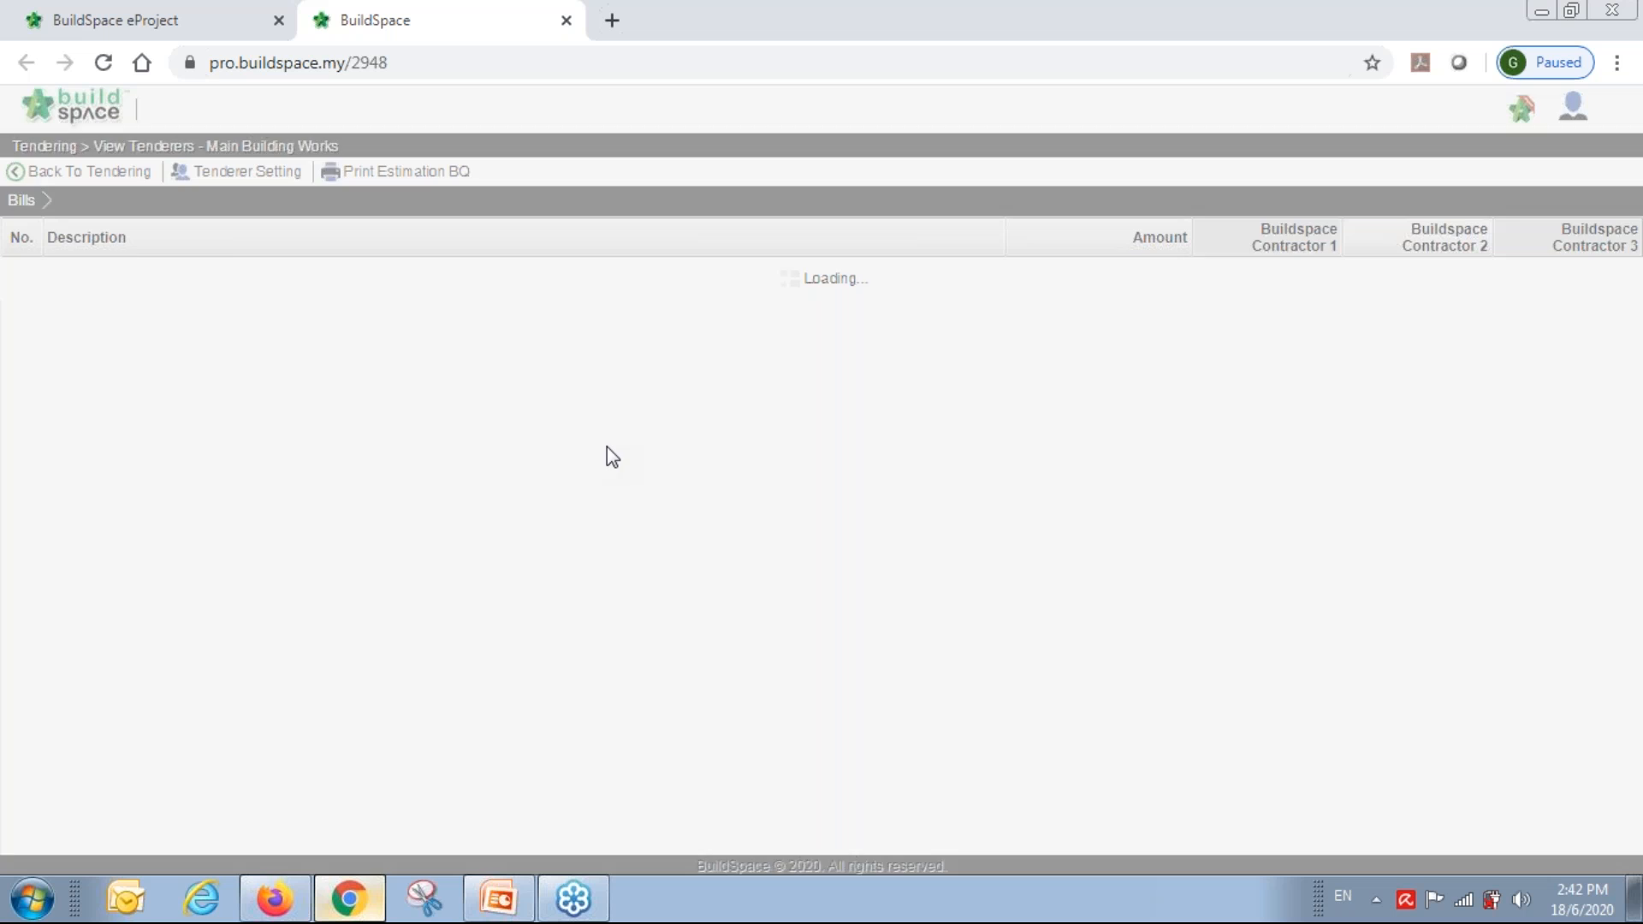
{"action": "double_click", "coordinate": [253, 357]}
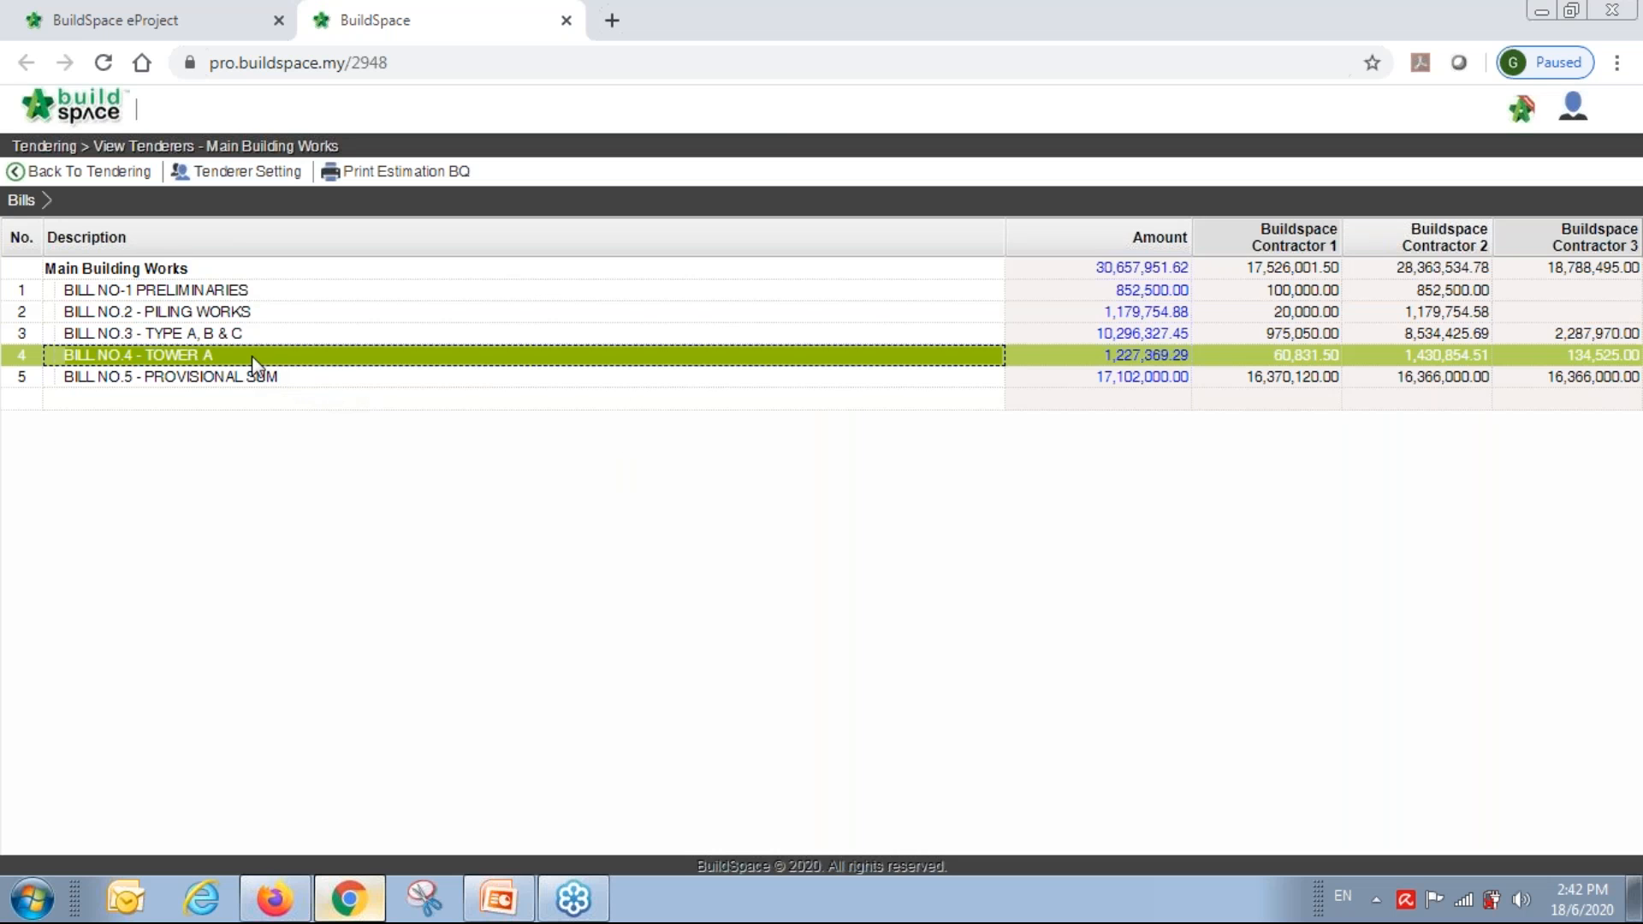
{"action": "double_click", "coordinate": [215, 291]}
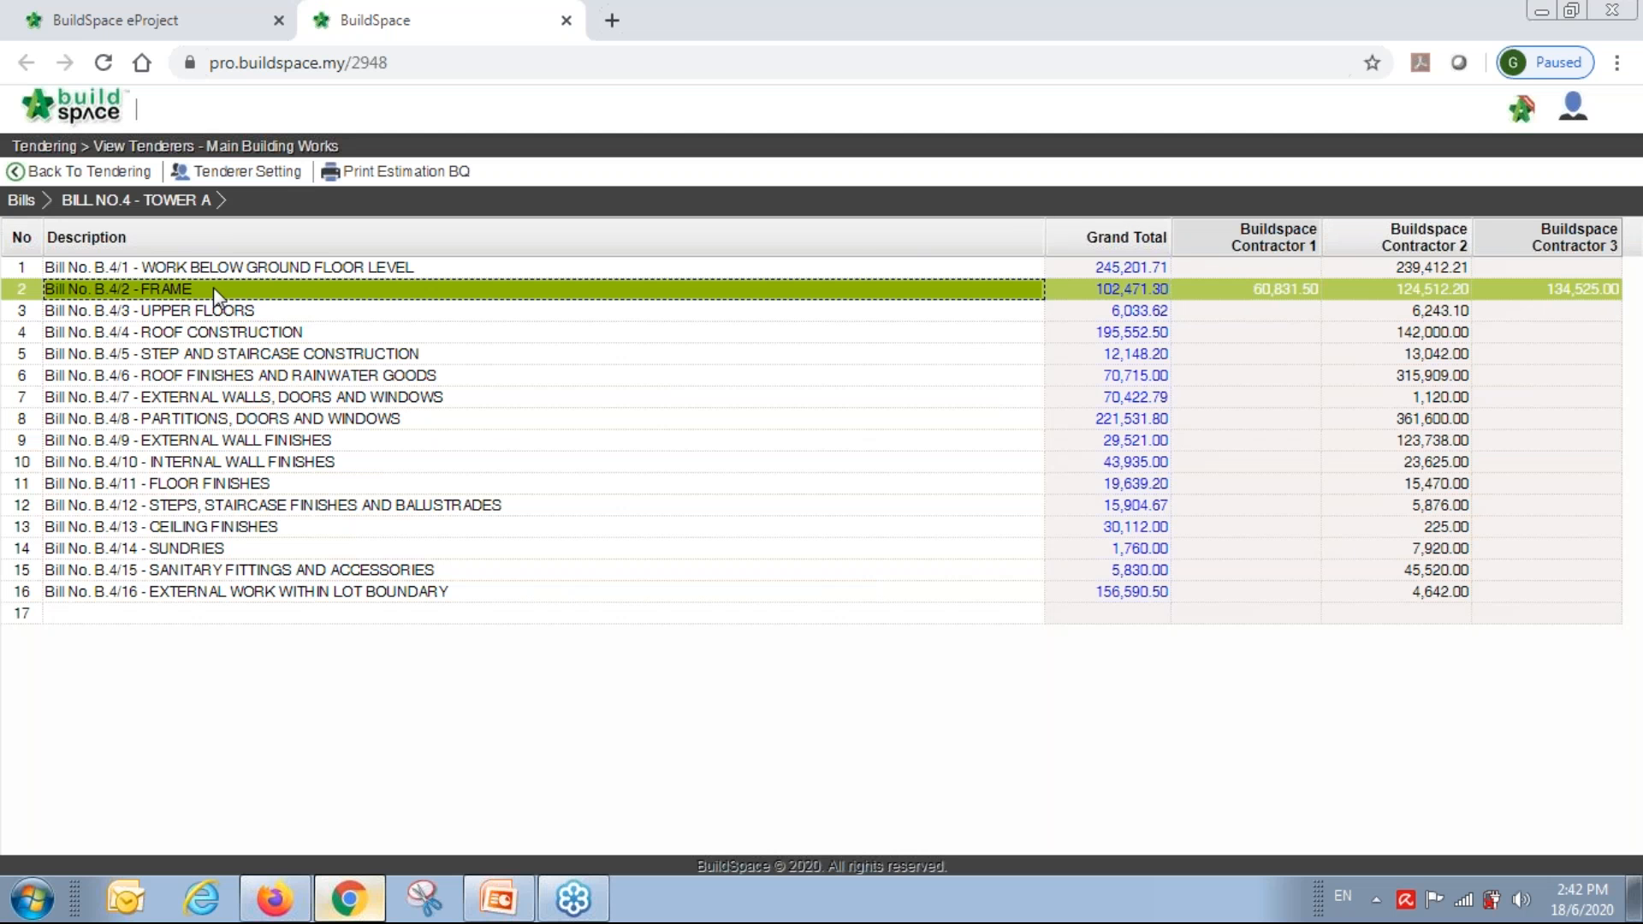
{"action": "left_click_drag", "start_coordinate": [583, 845], "coordinate": [1210, 856]}
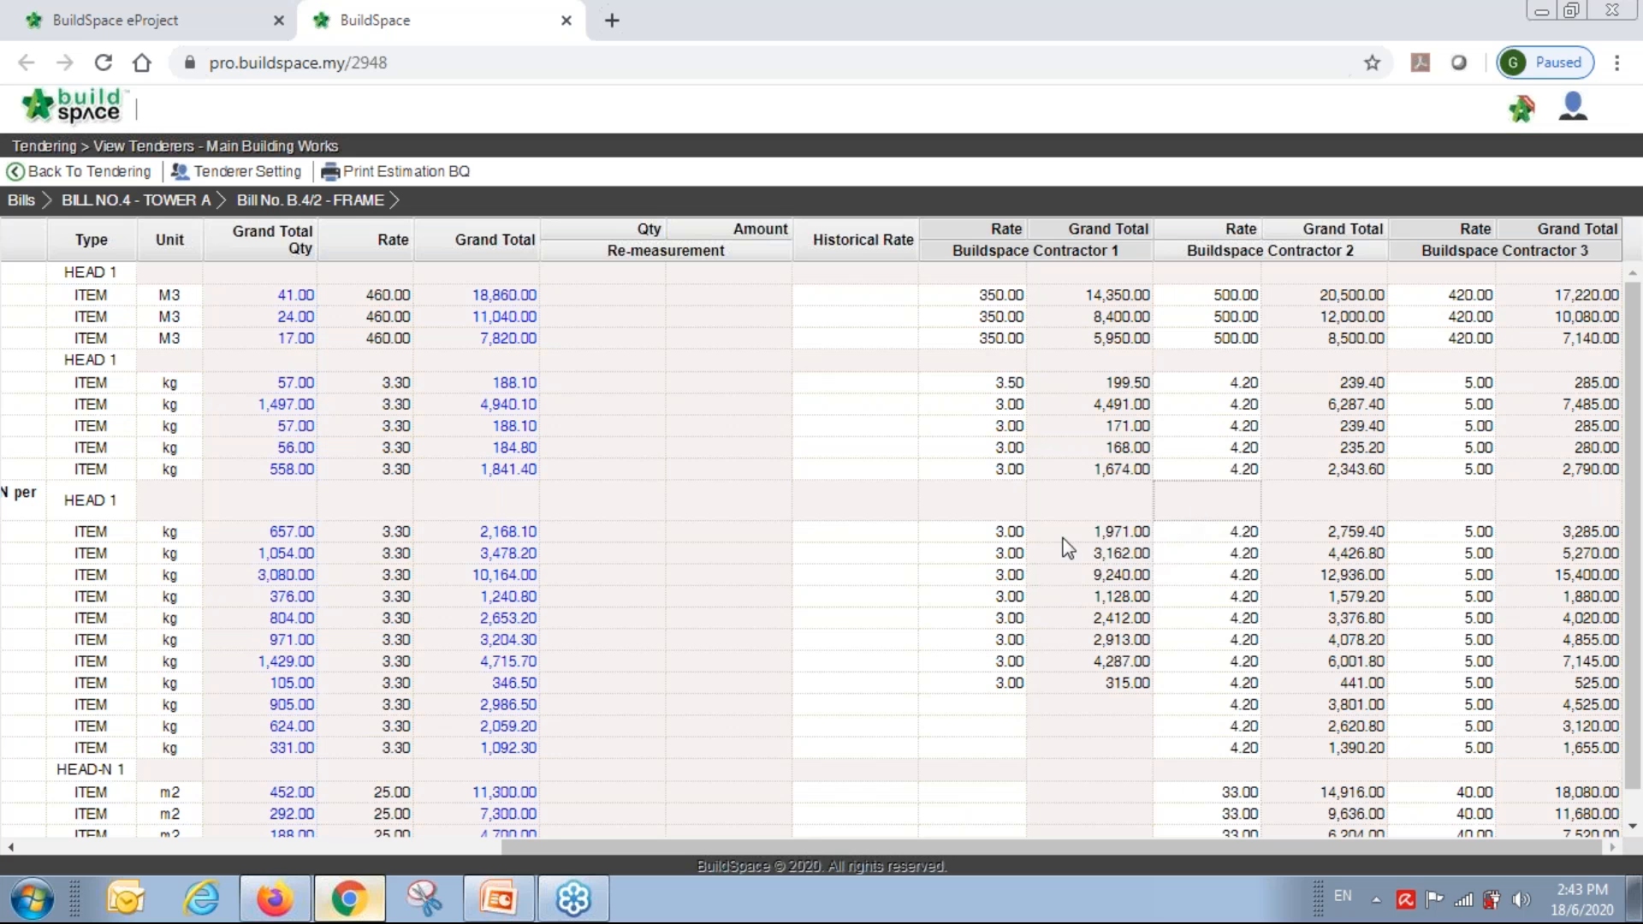
Look up historical rates for the first columns item under HEAD 1.
{"action": "left_click", "coordinate": [1229, 511]}
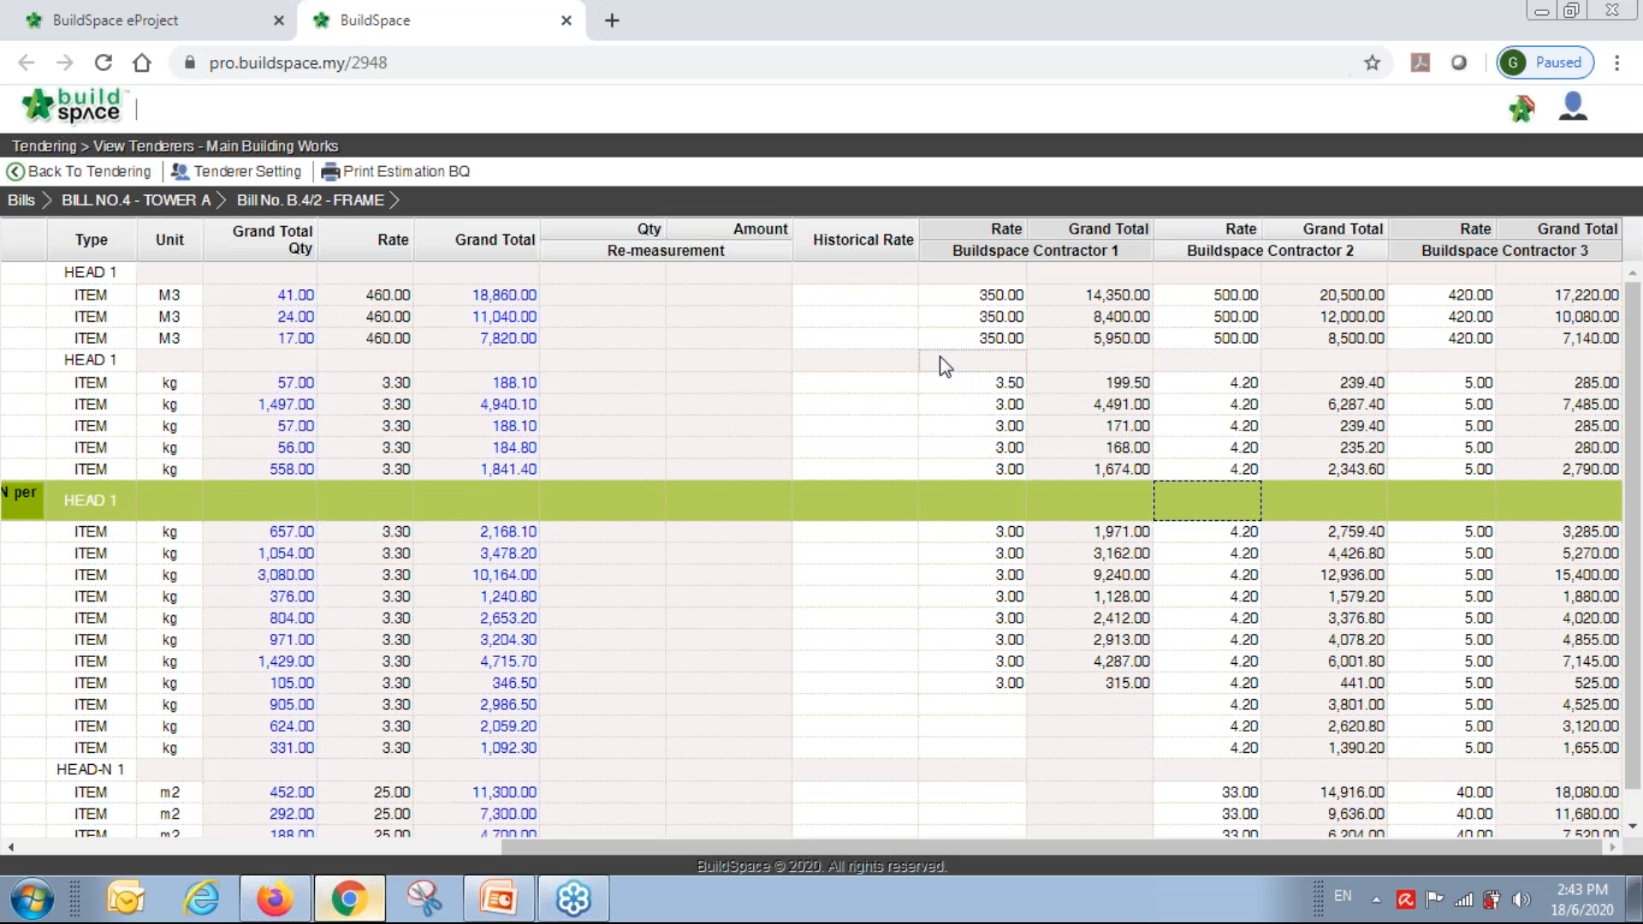
{"action": "left_click", "coordinate": [875, 295]}
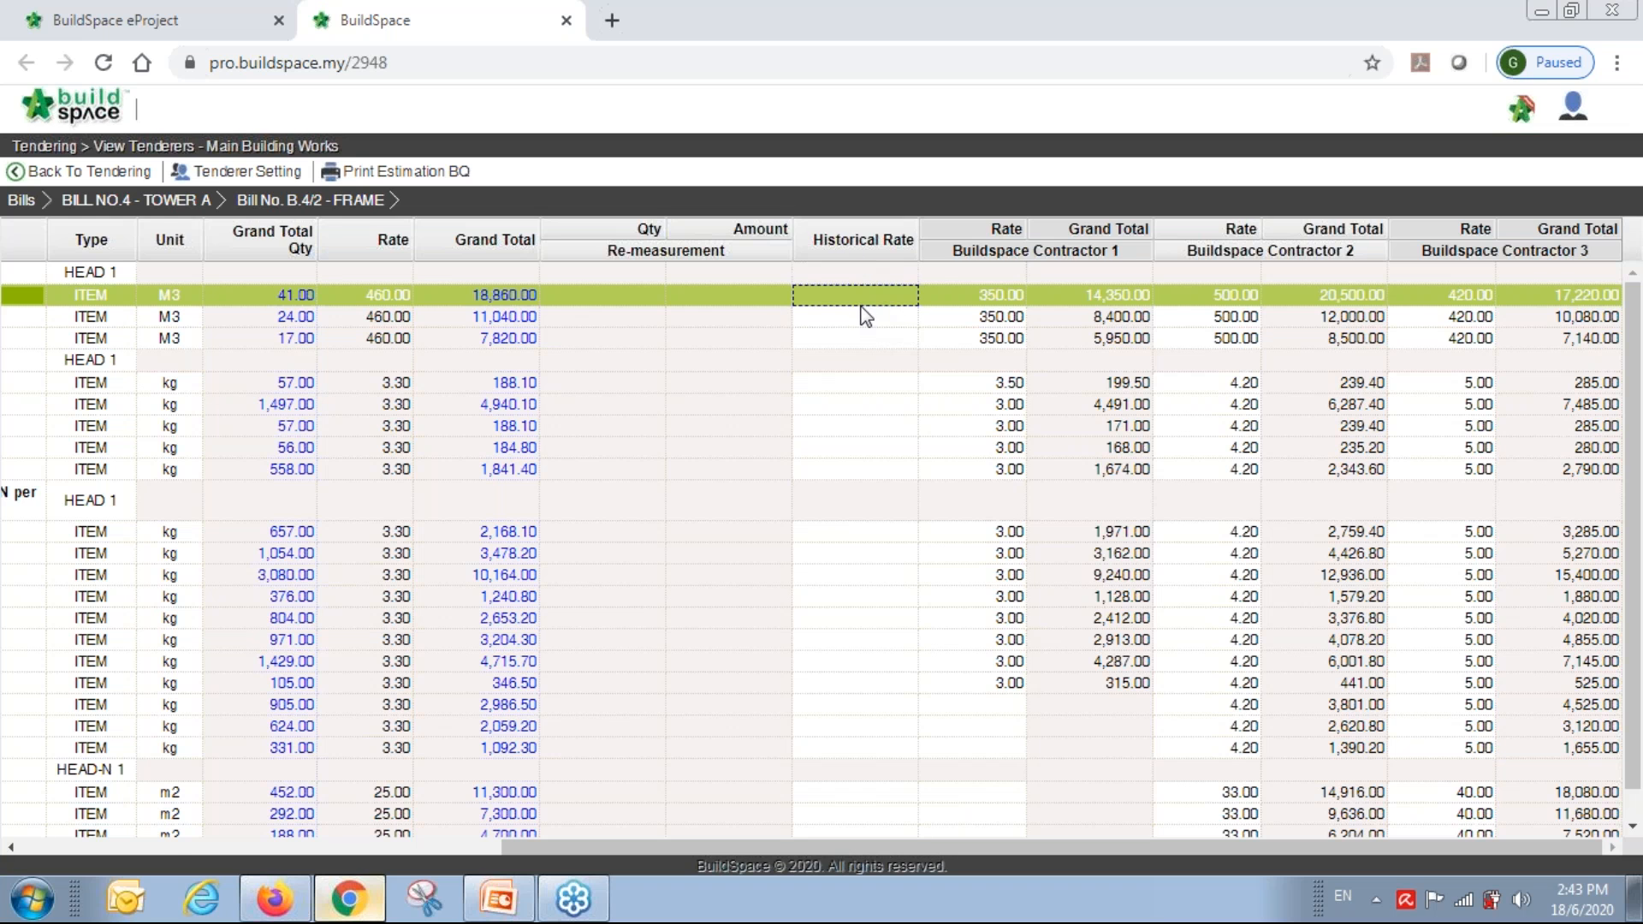
{"action": "double_click", "coordinate": [860, 301]}
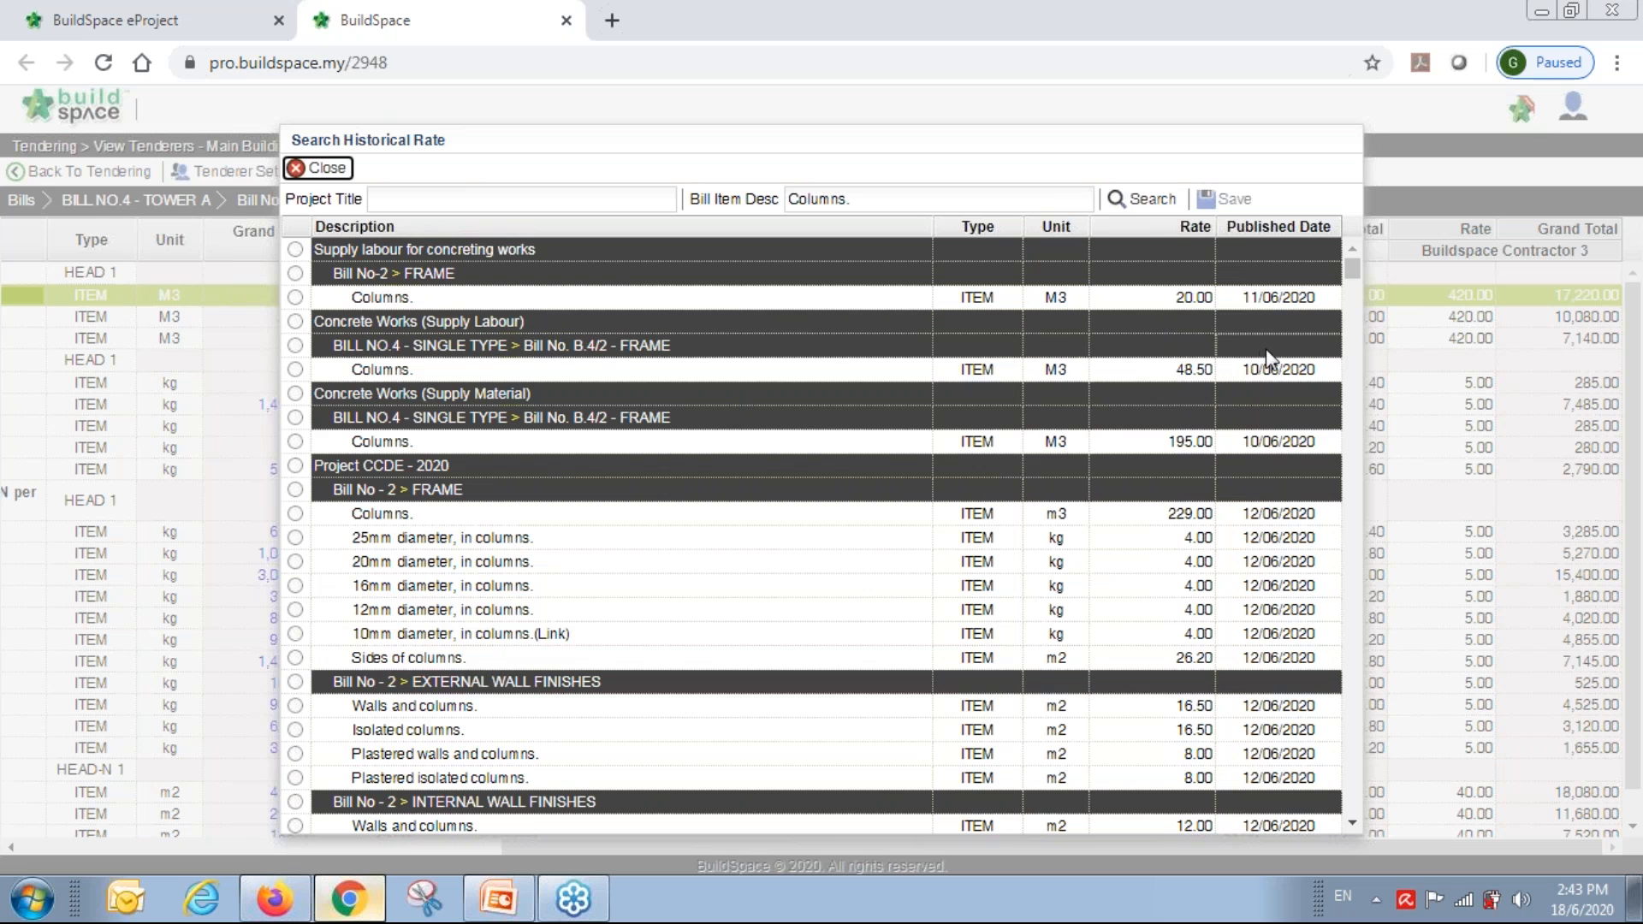
{"action": "scroll", "coordinate": [1266, 347], "scroll_direction": "down", "scroll_amount": 10}
{"action": "scroll", "coordinate": [1271, 356], "scroll_direction": "down", "scroll_amount": 1}
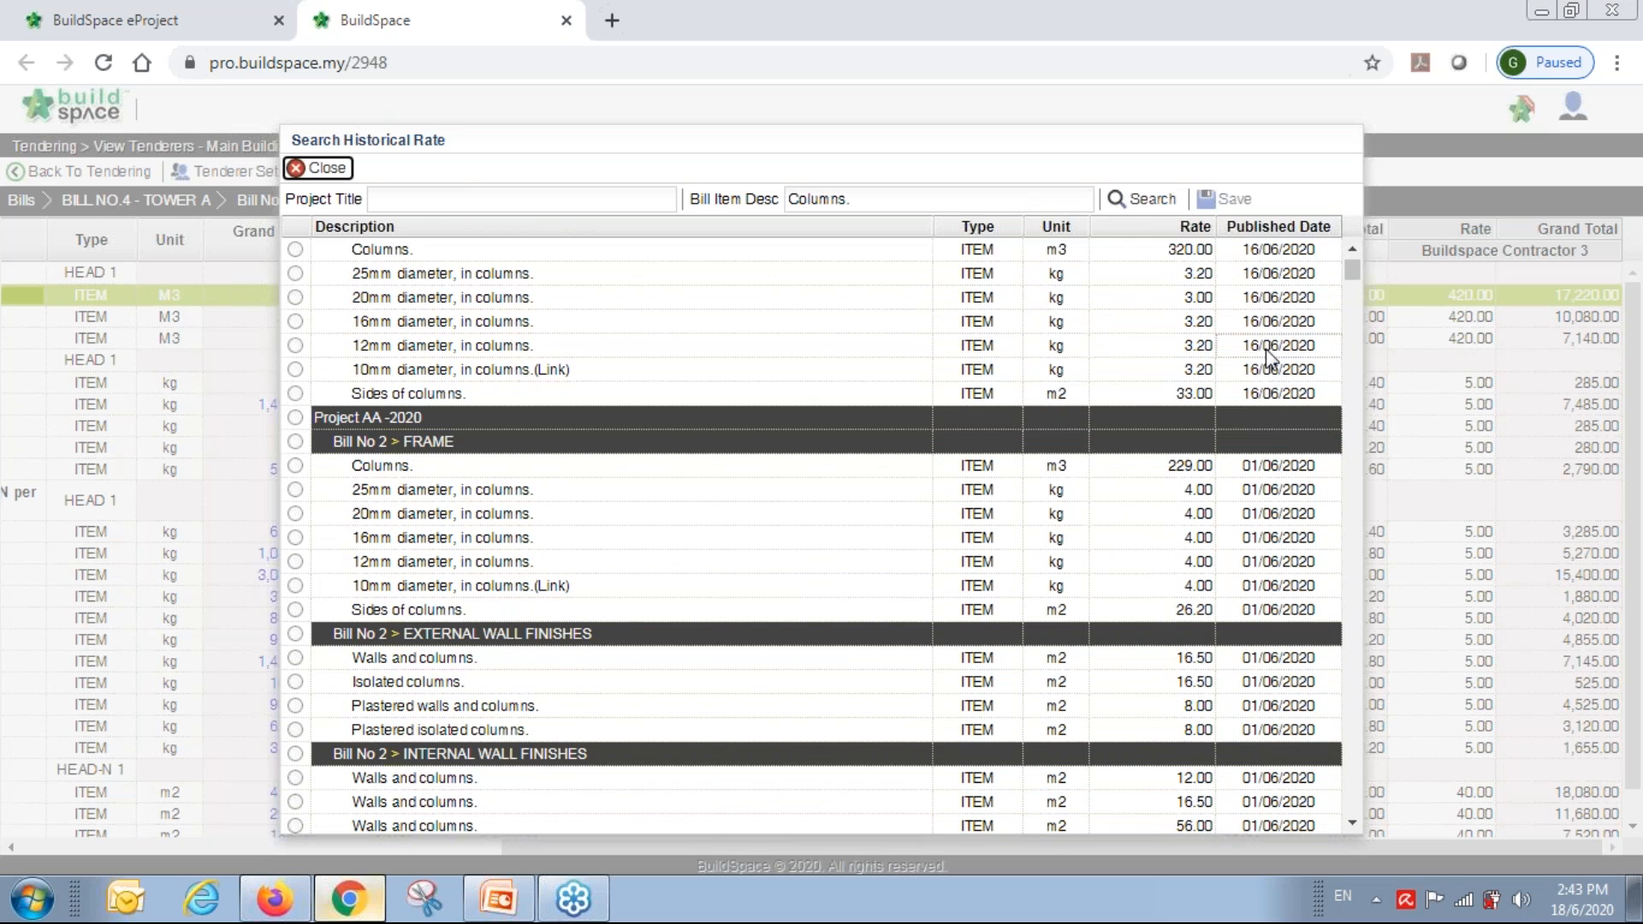
{"action": "scroll", "coordinate": [1267, 359], "scroll_direction": "down", "scroll_amount": 10}
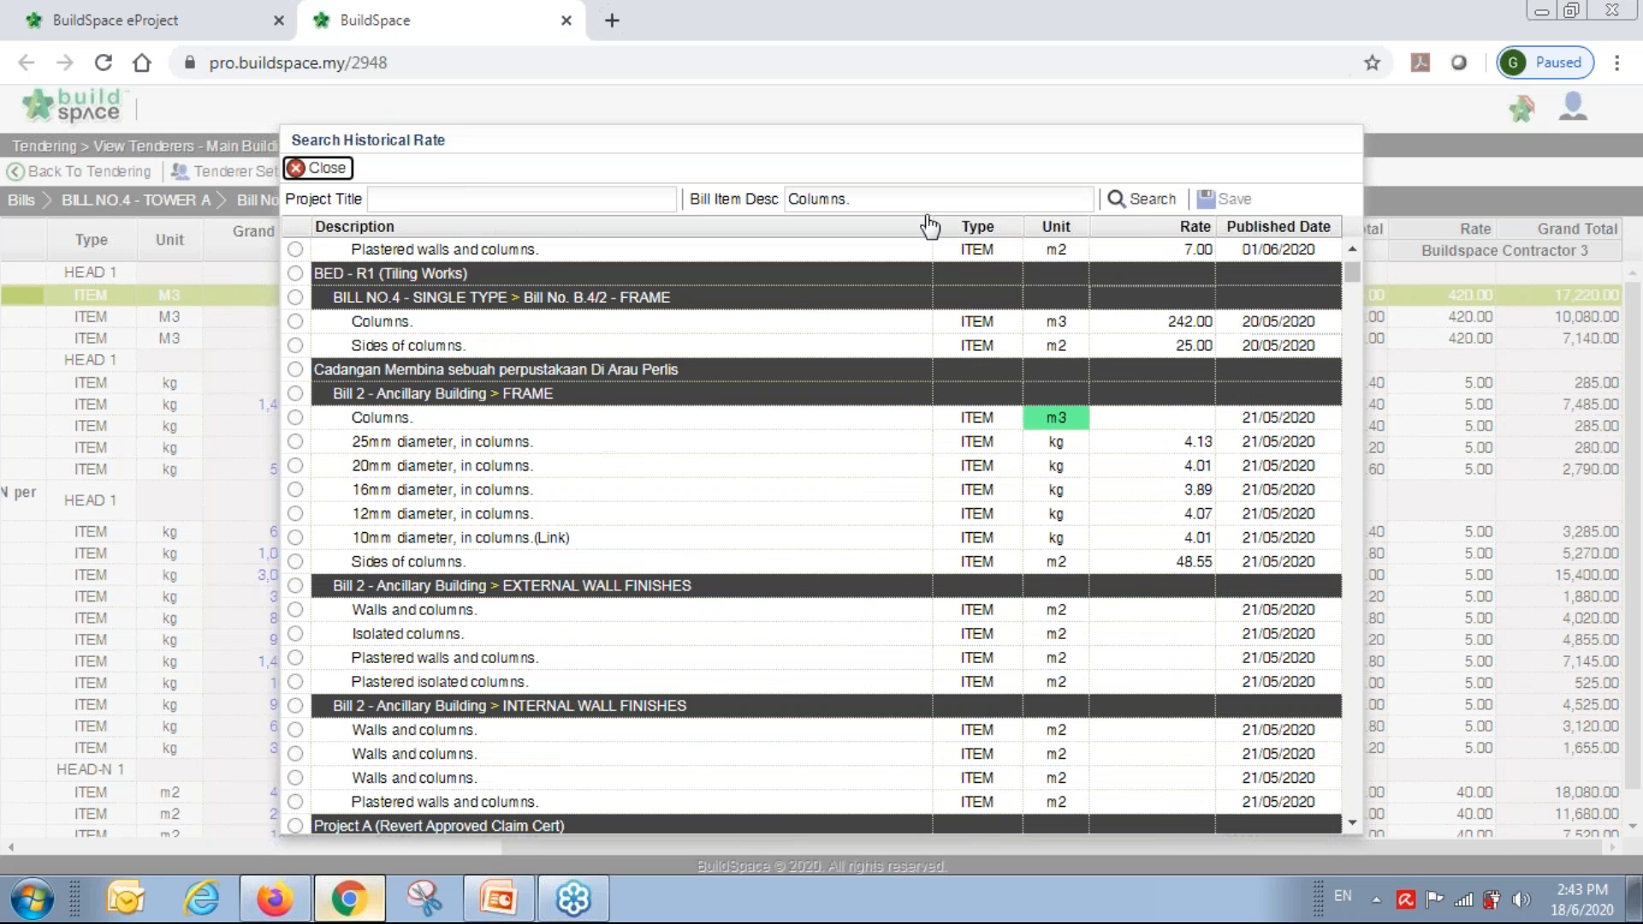
Review the historical rate search results for the term 'Columns'.
{"action": "left_click", "coordinate": [809, 199]}
{"action": "triple_click", "coordinate": [833, 198]}
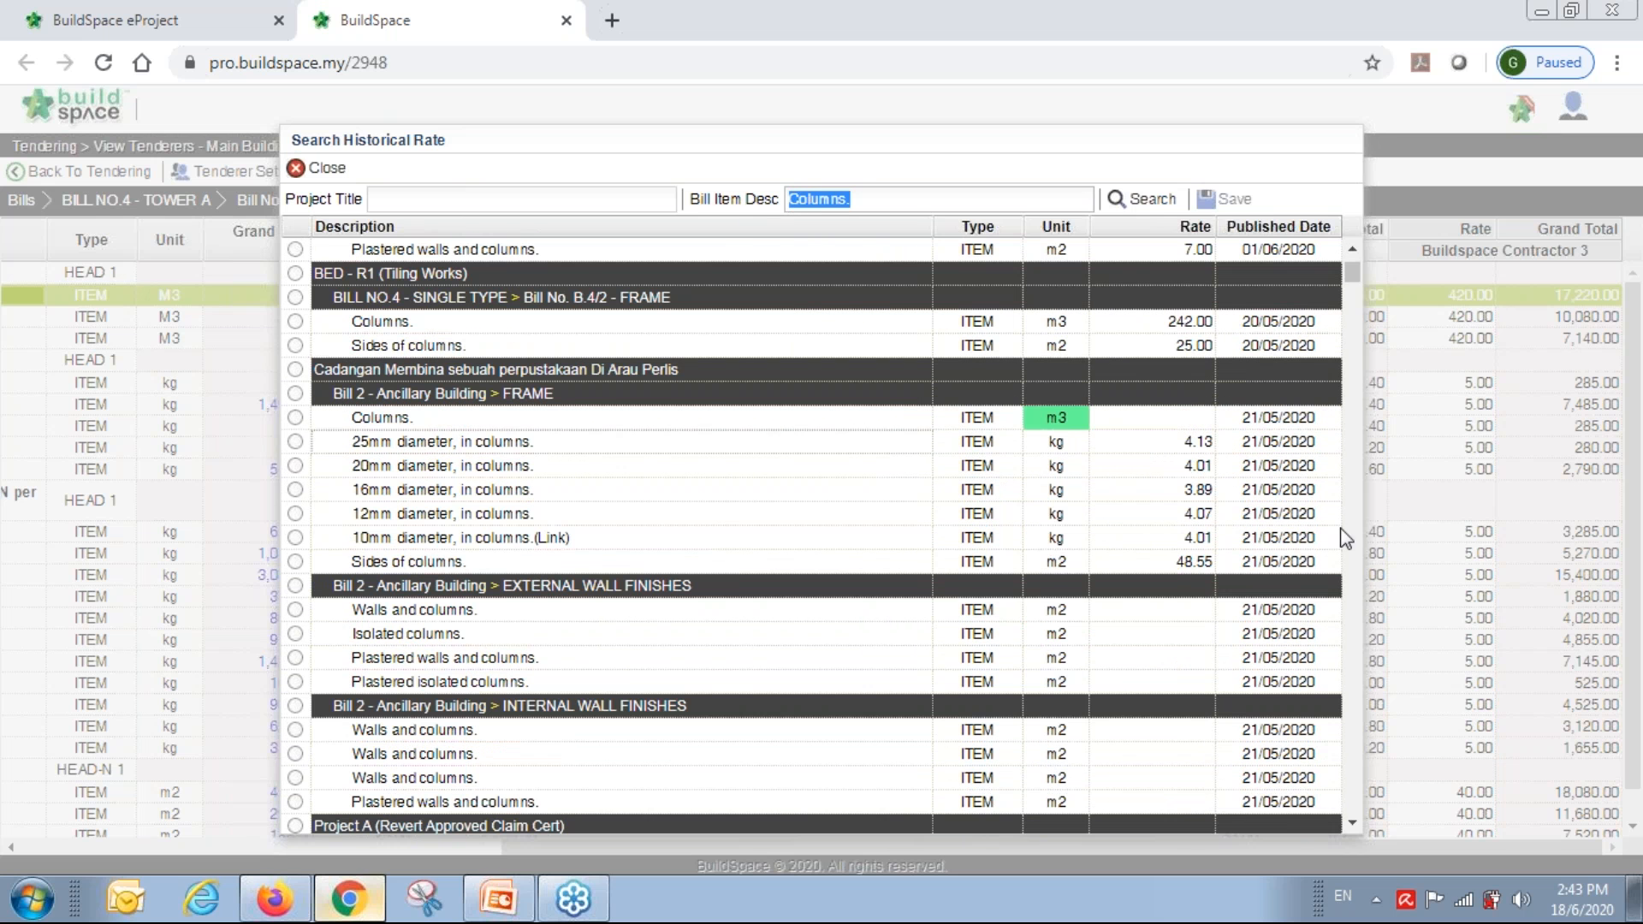
{"action": "scroll", "coordinate": [1189, 599], "scroll_direction": "down", "scroll_amount": 10}
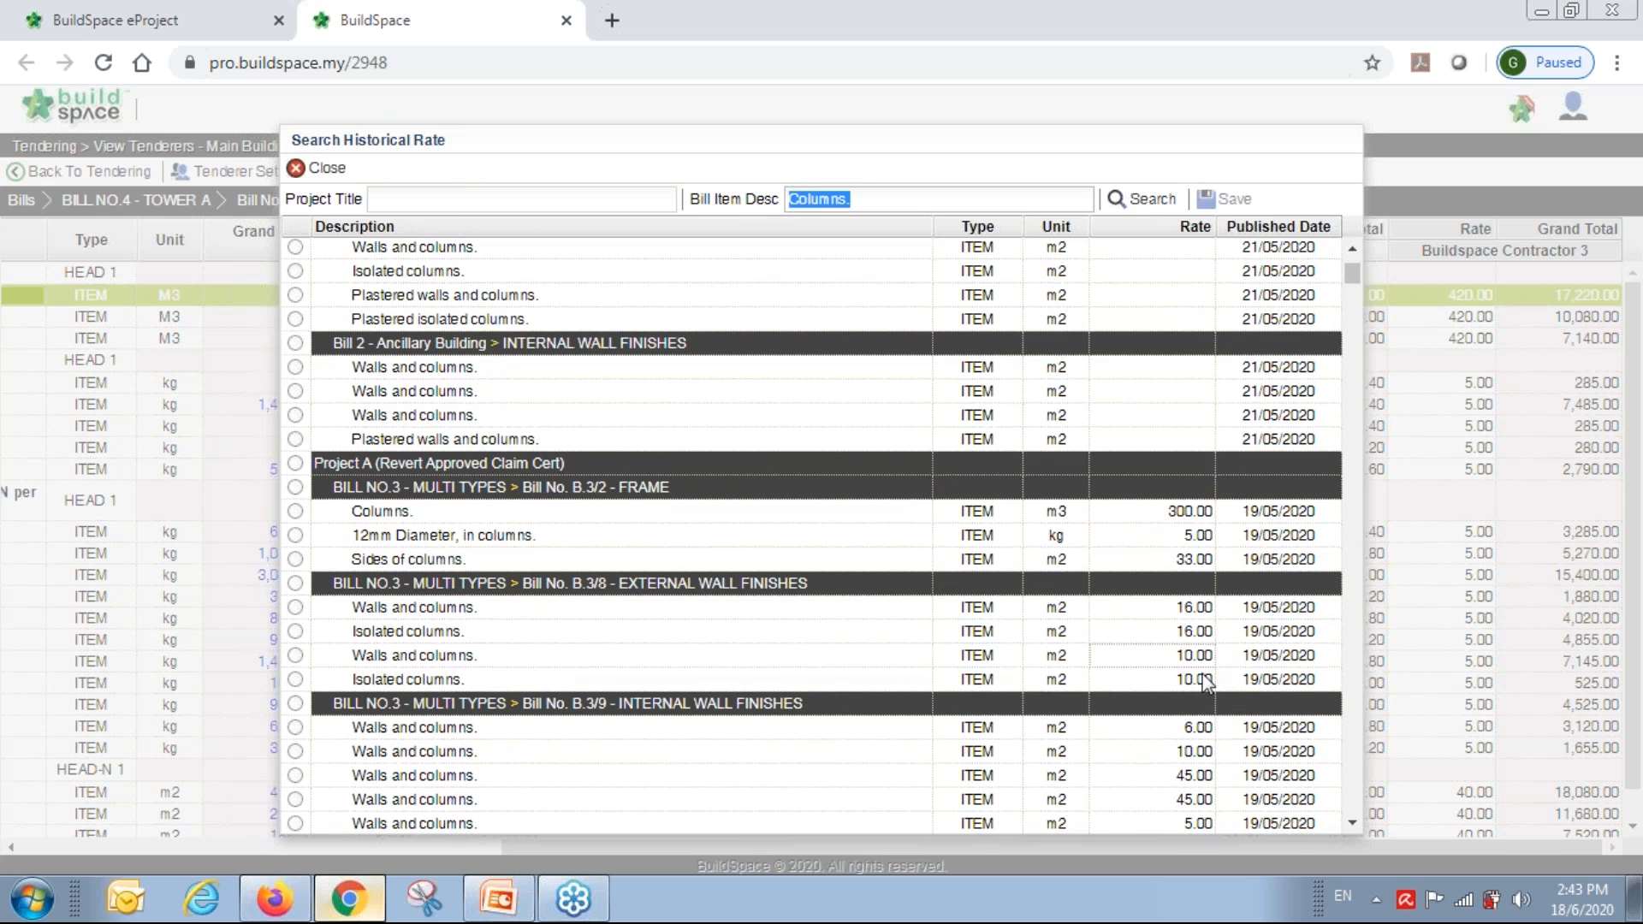
{"action": "scroll", "coordinate": [1204, 664], "scroll_direction": "down", "scroll_amount": 3}
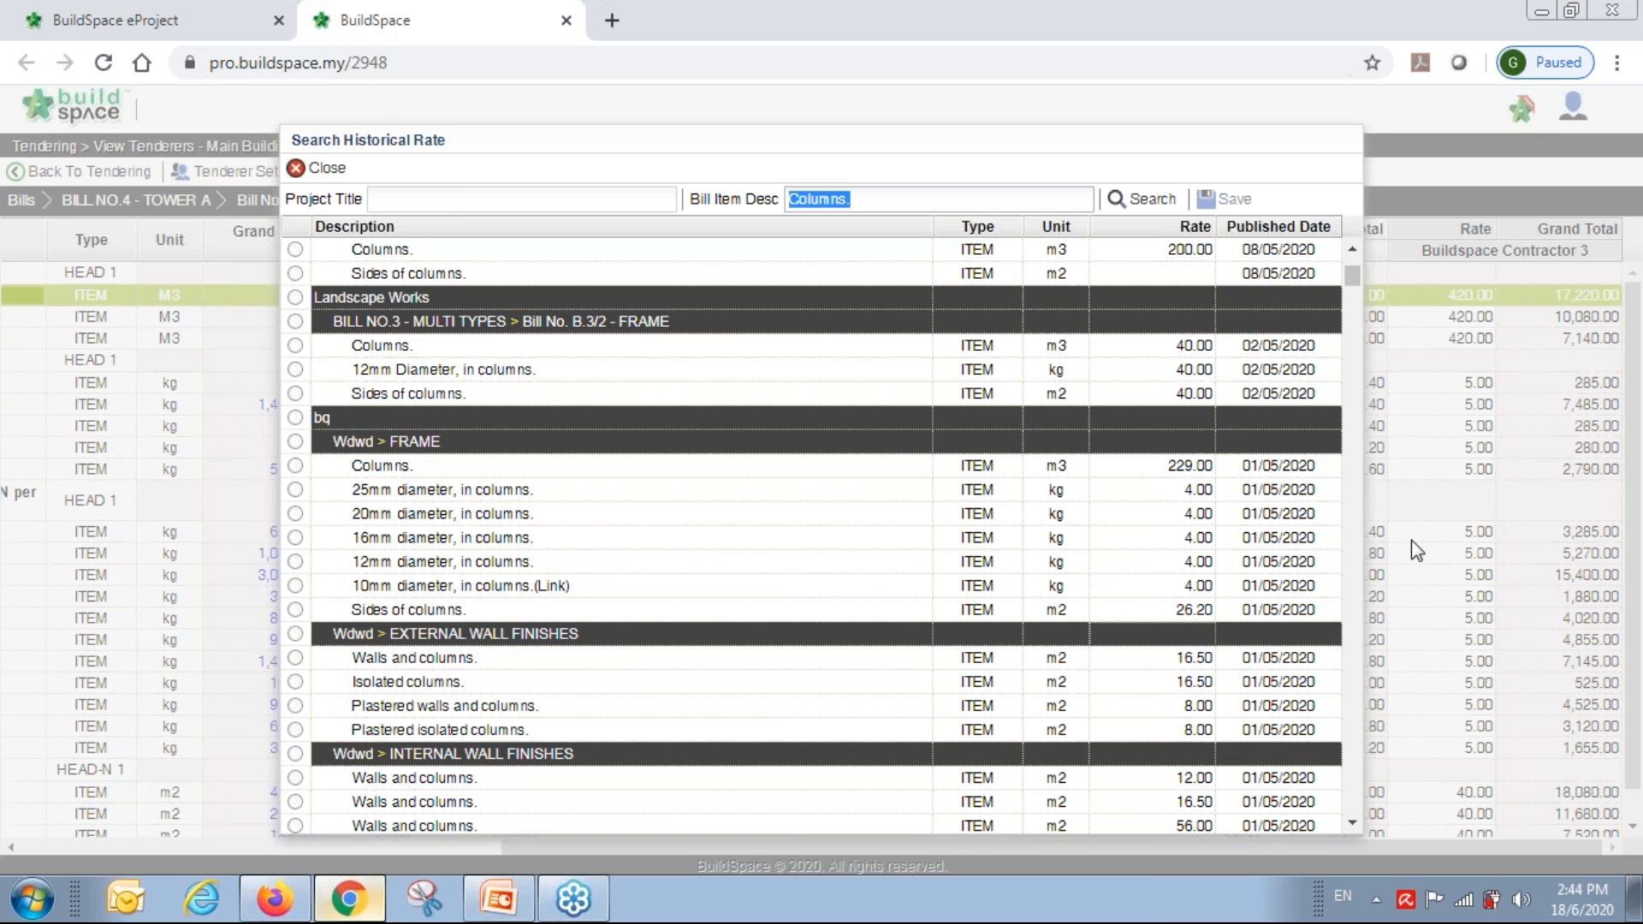
{"action": "scroll", "coordinate": [1281, 468], "scroll_direction": "down", "scroll_amount": 3}
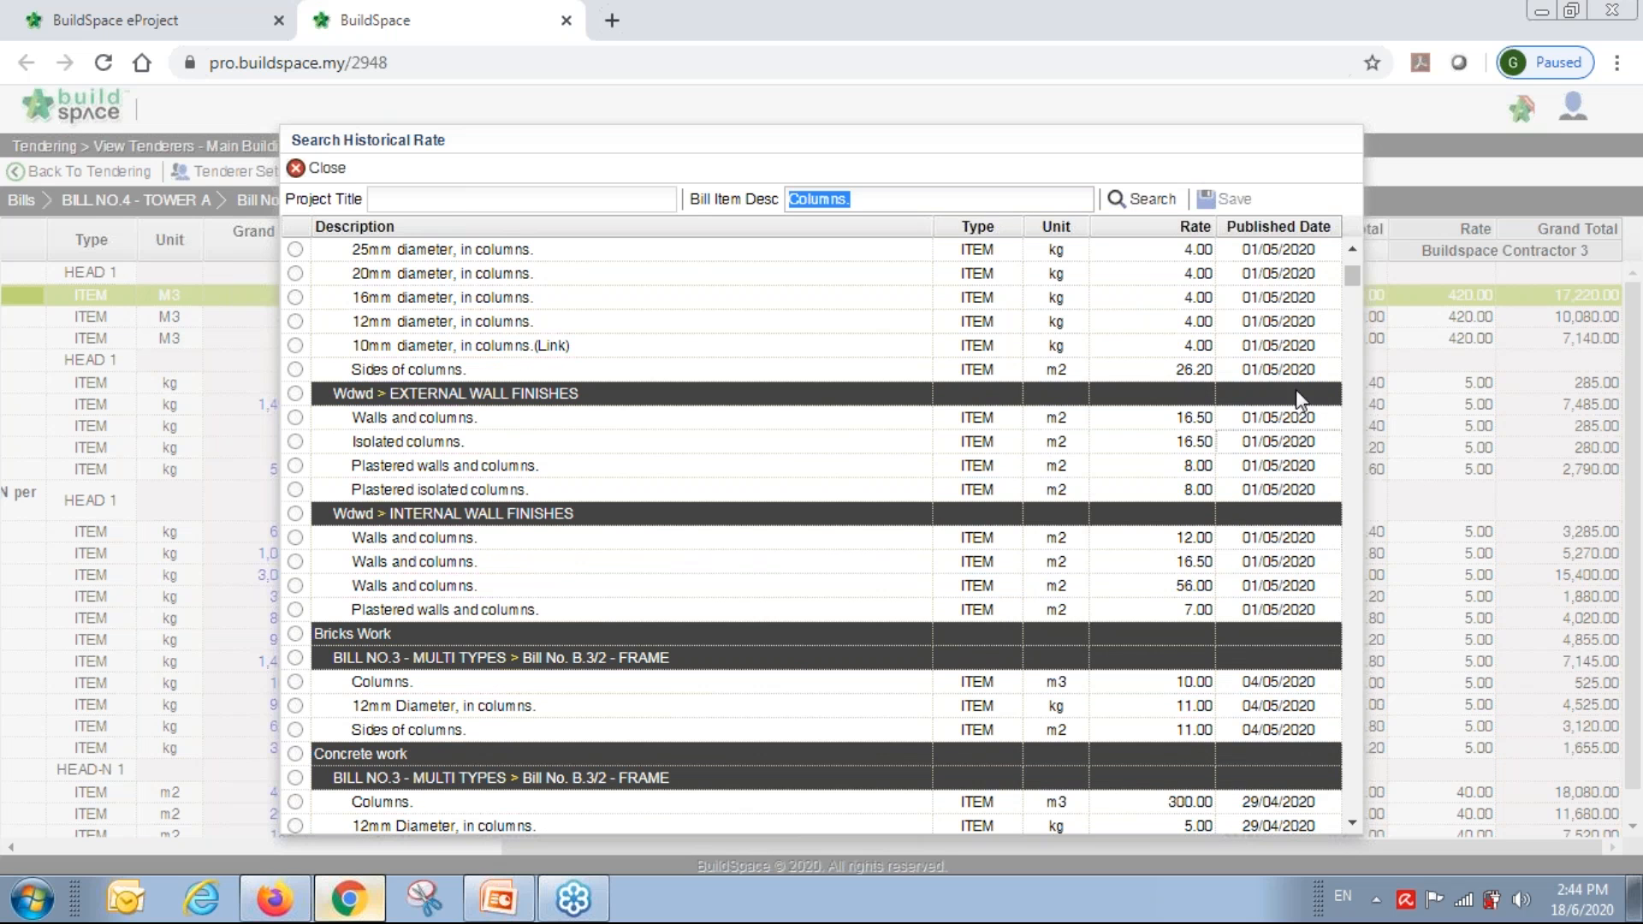
{"action": "scroll", "coordinate": [1288, 561], "scroll_direction": "down", "scroll_amount": 10}
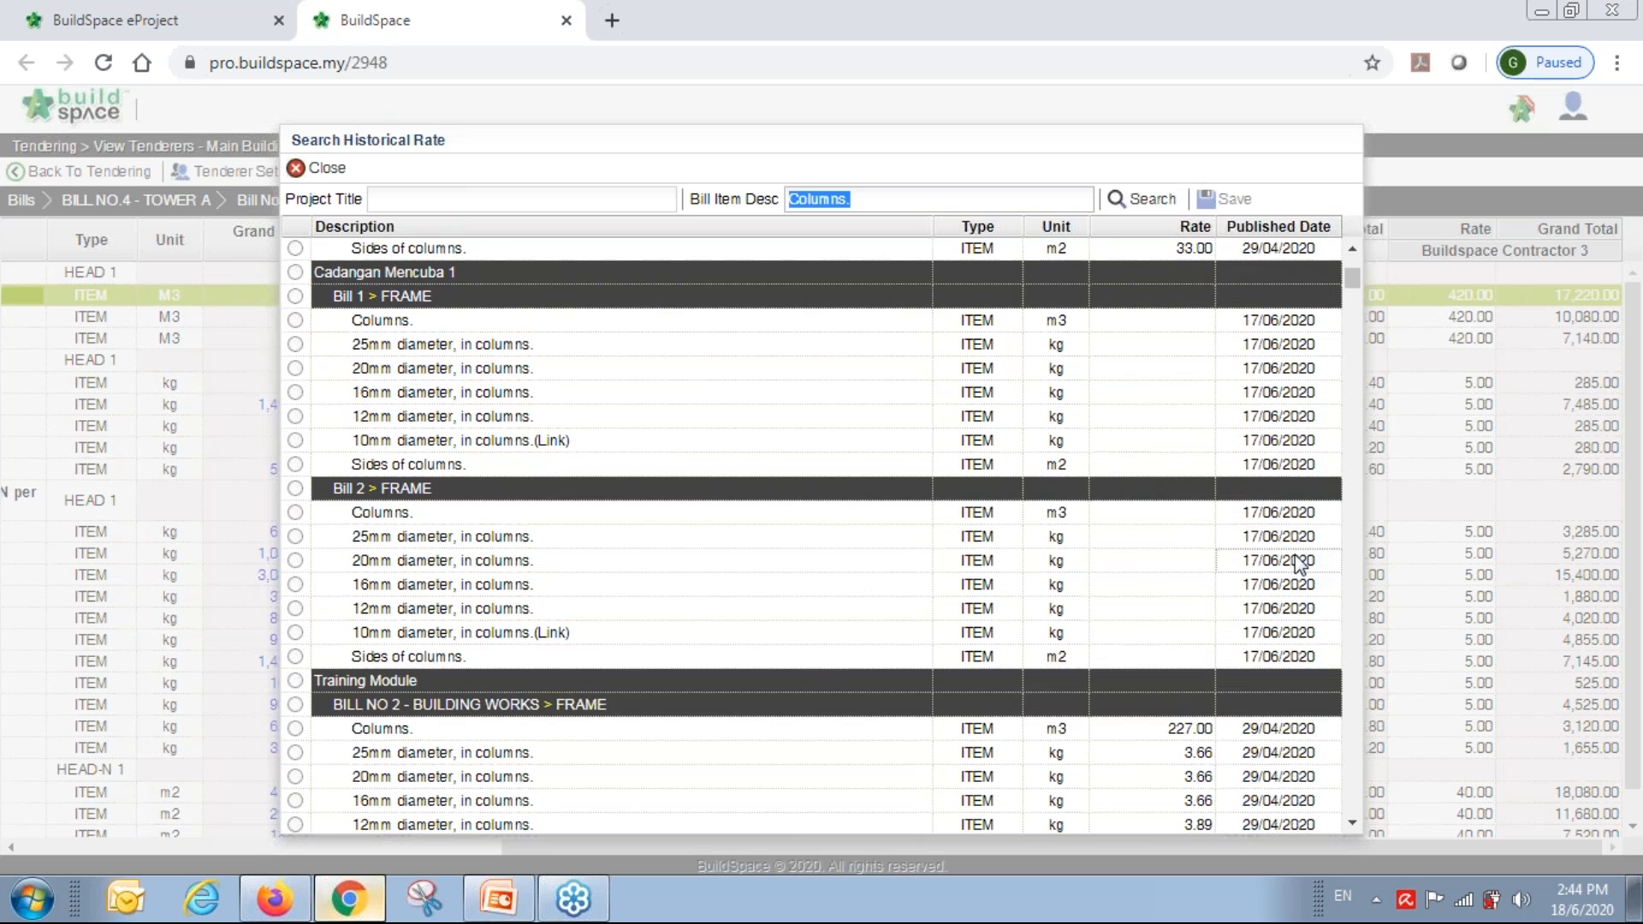
{"action": "scroll", "coordinate": [1296, 563], "scroll_direction": "down", "scroll_amount": 4}
{"action": "left_click_drag", "start_coordinate": [1359, 285], "coordinate": [1352, 388]}
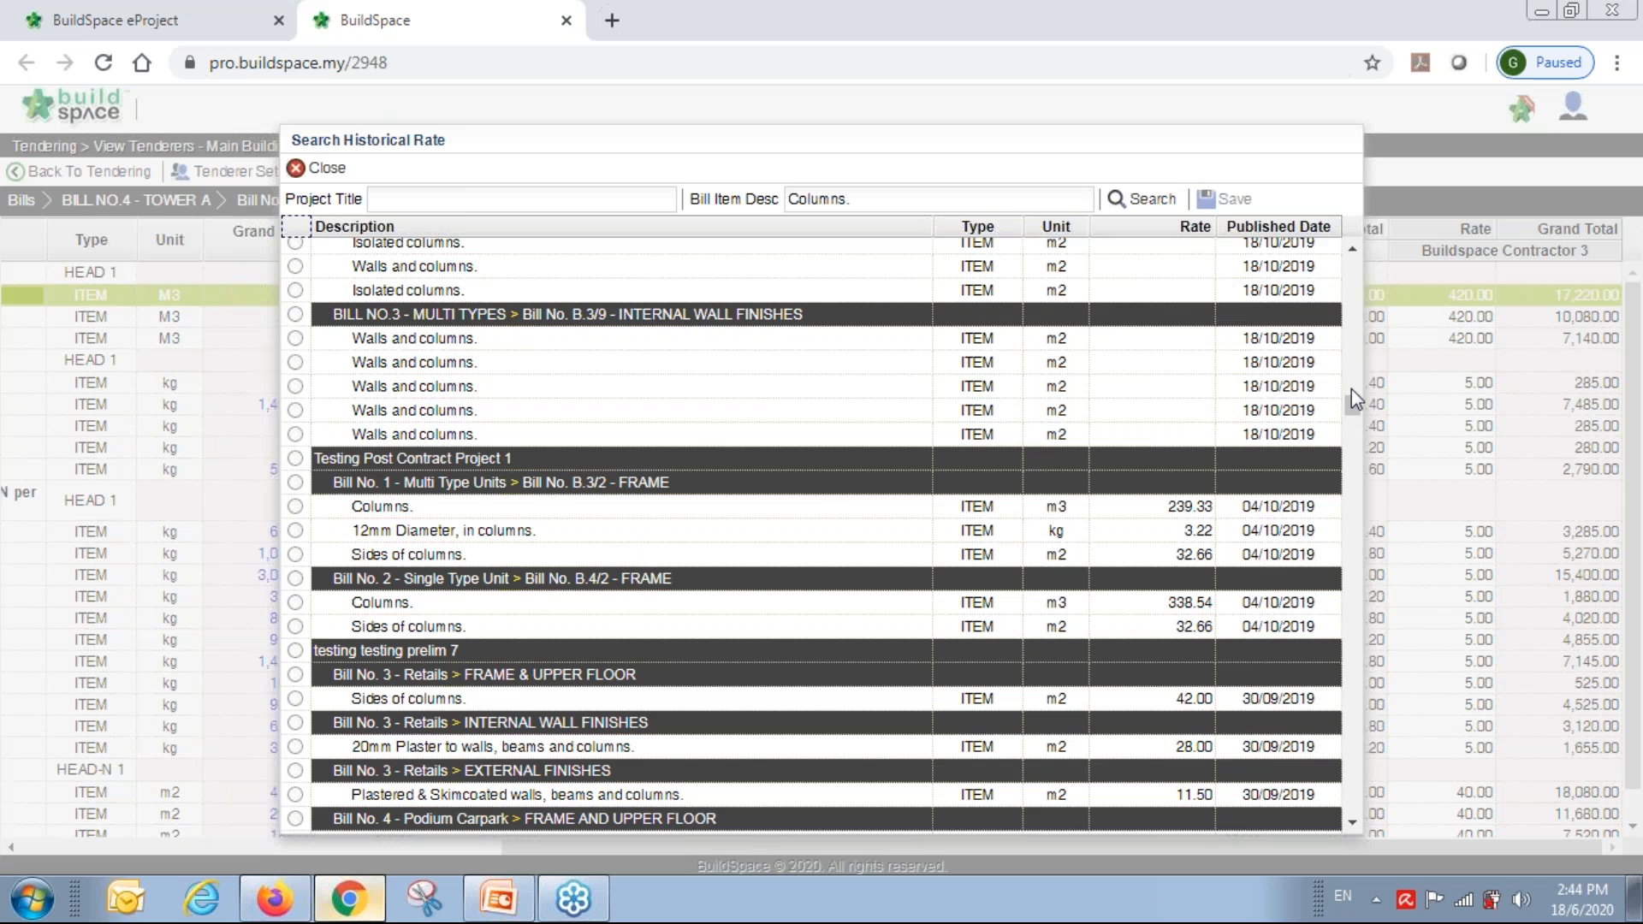
Close the historical rate search and pick rates for the M3 items.
{"action": "left_click", "coordinate": [336, 177]}
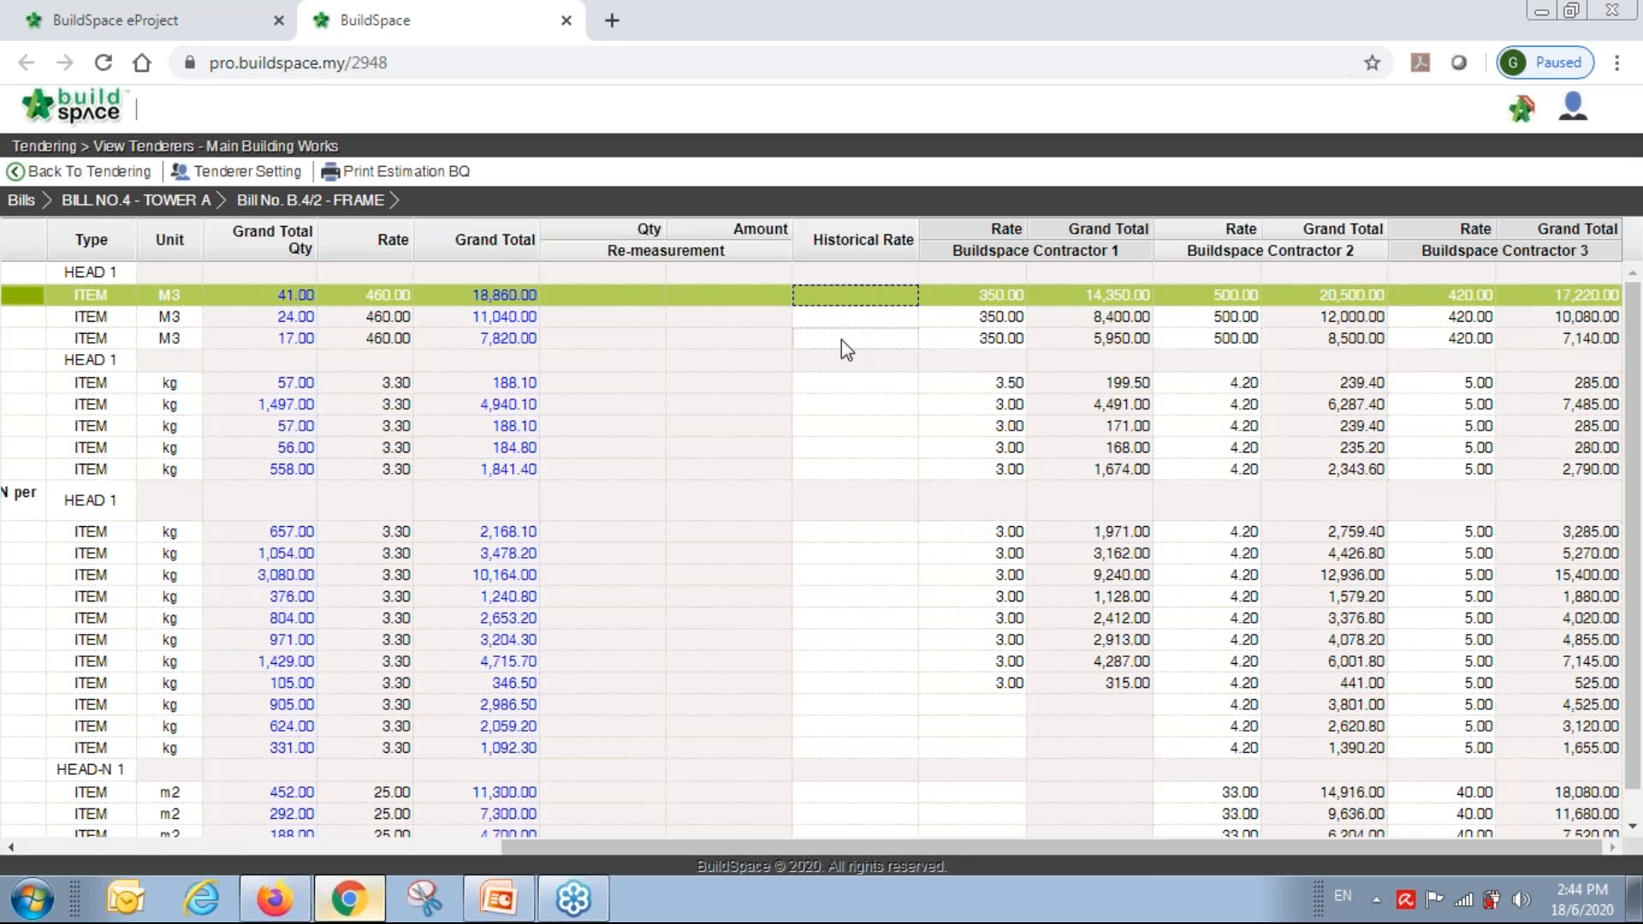
{"action": "left_click", "coordinate": [840, 339]}
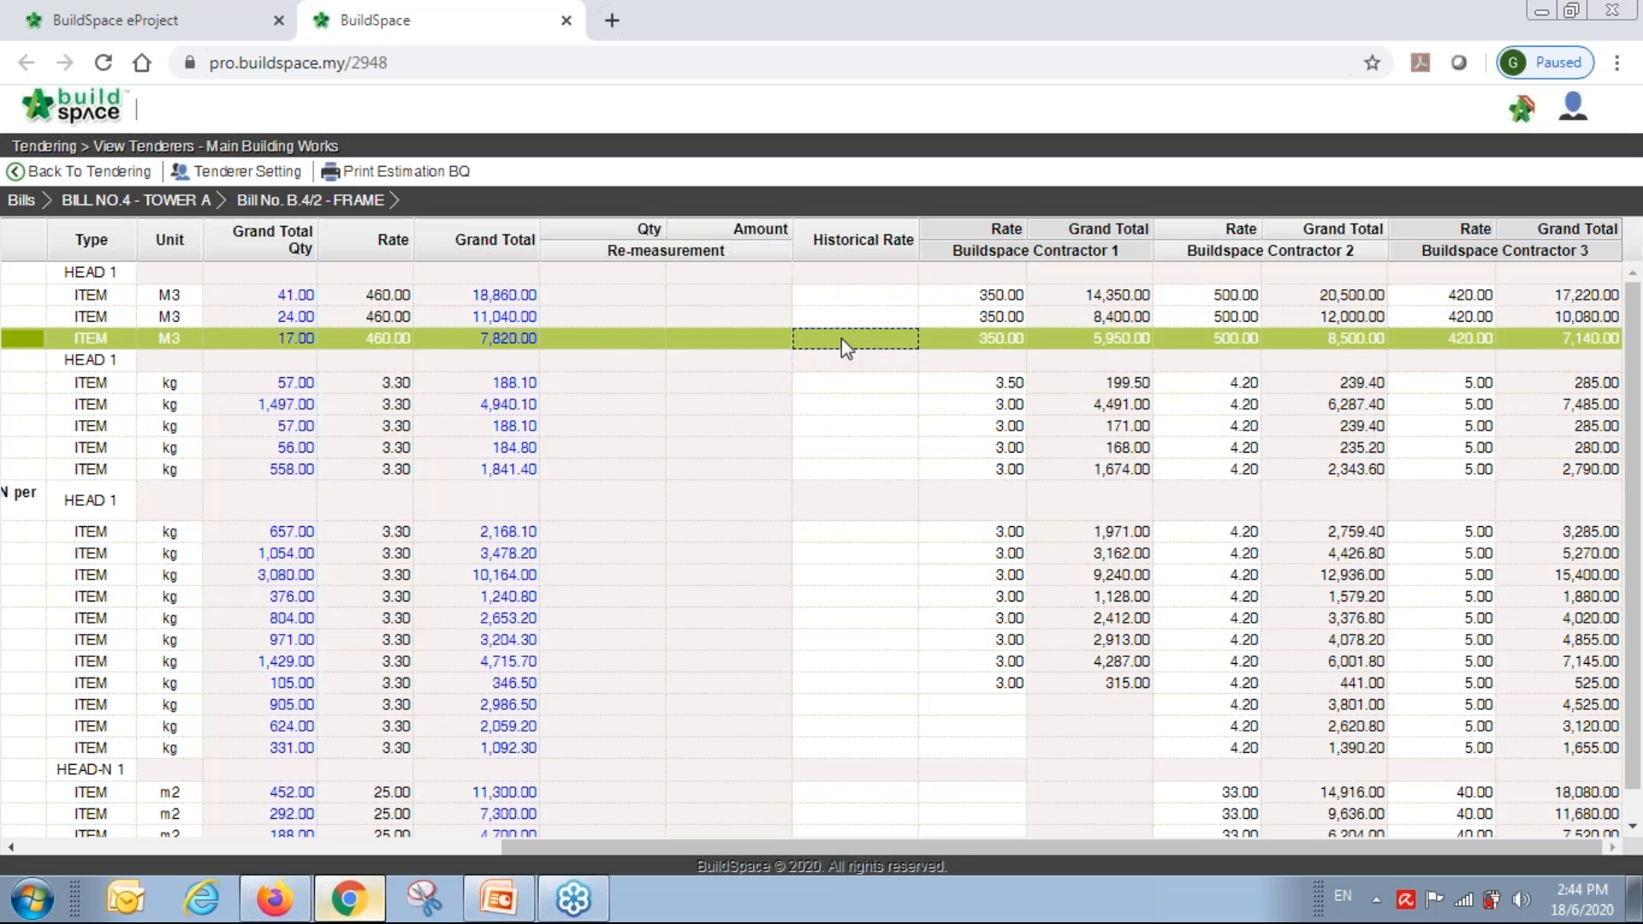
{"action": "left_click", "coordinate": [893, 297]}
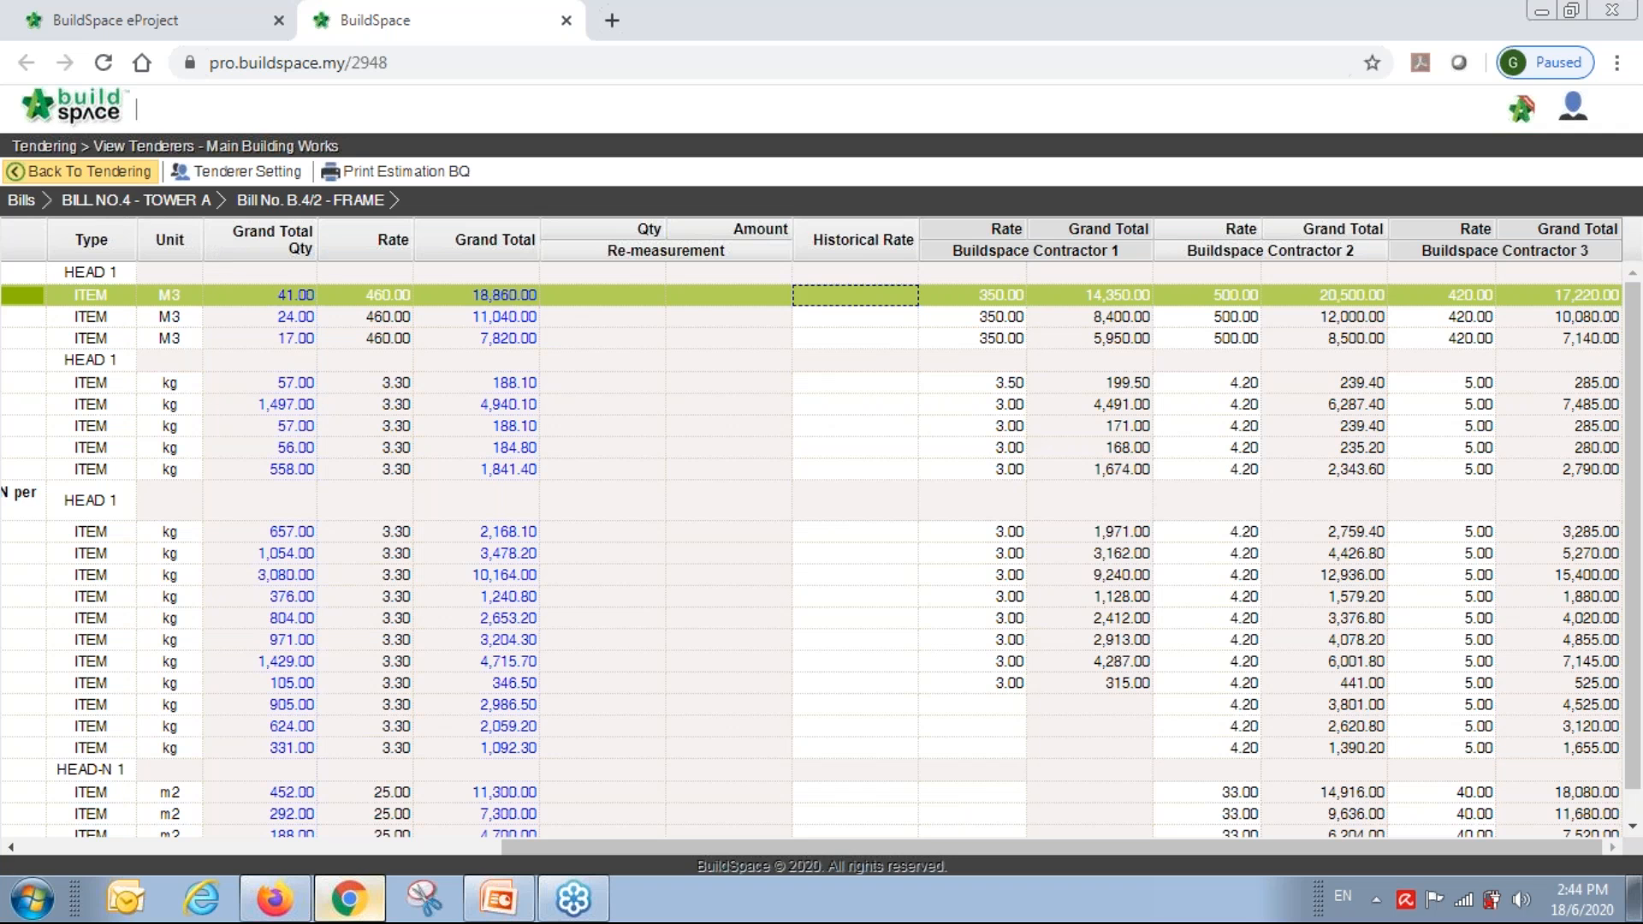
Return to tendering, close BuildSpace Pro, and list the closed tender's actions.
{"action": "left_click", "coordinate": [80, 172]}
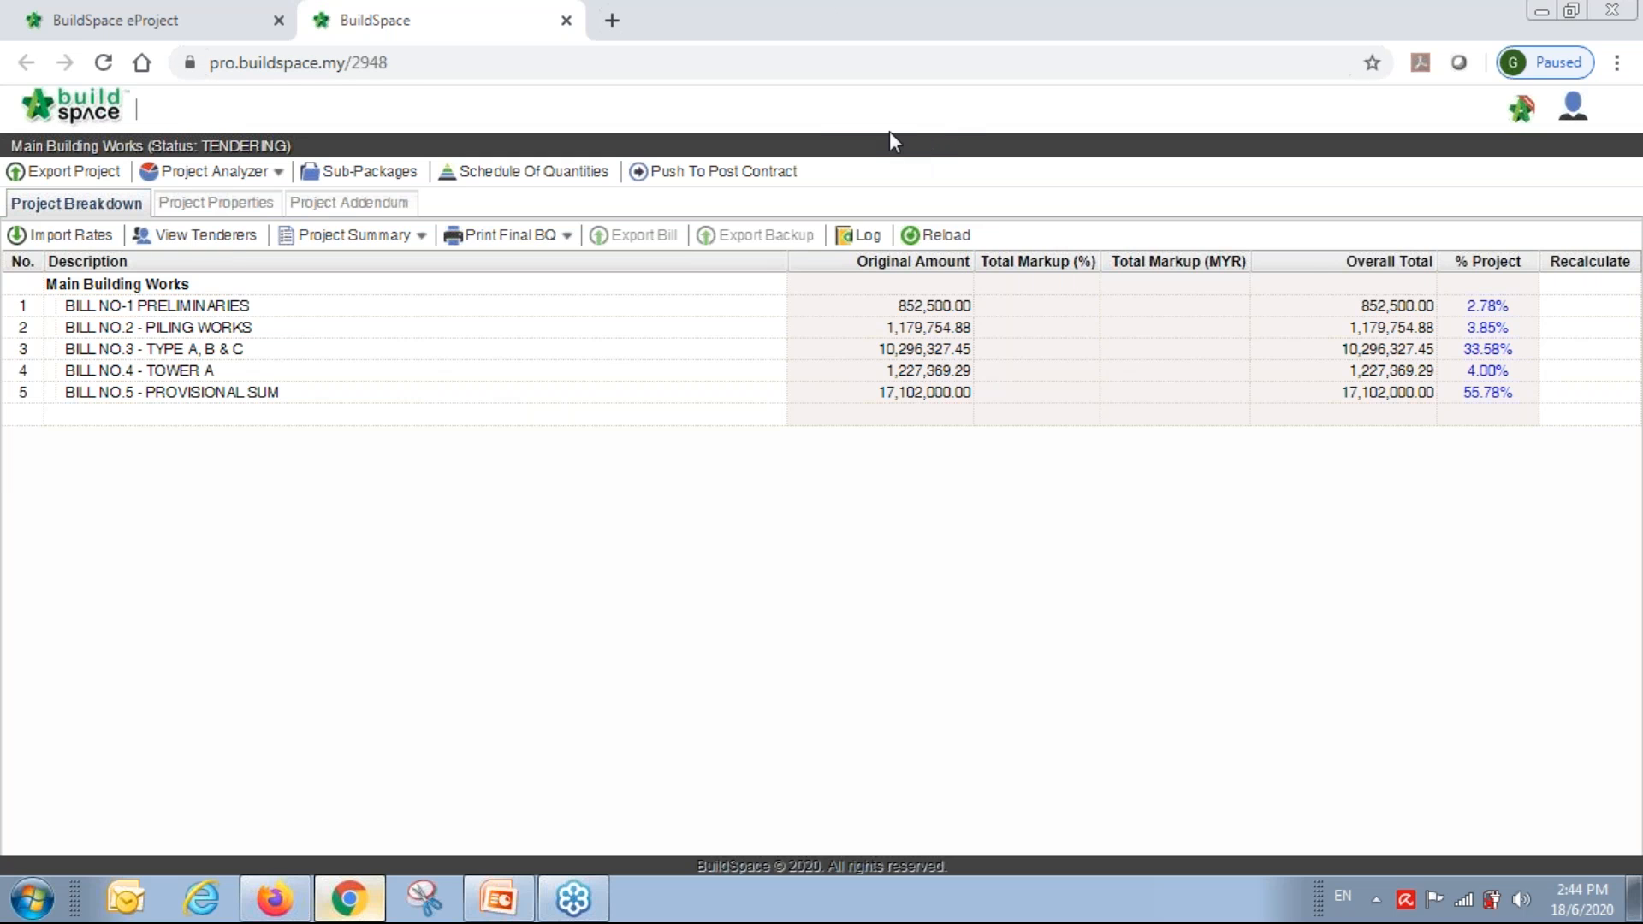
{"action": "left_click", "coordinate": [566, 21]}
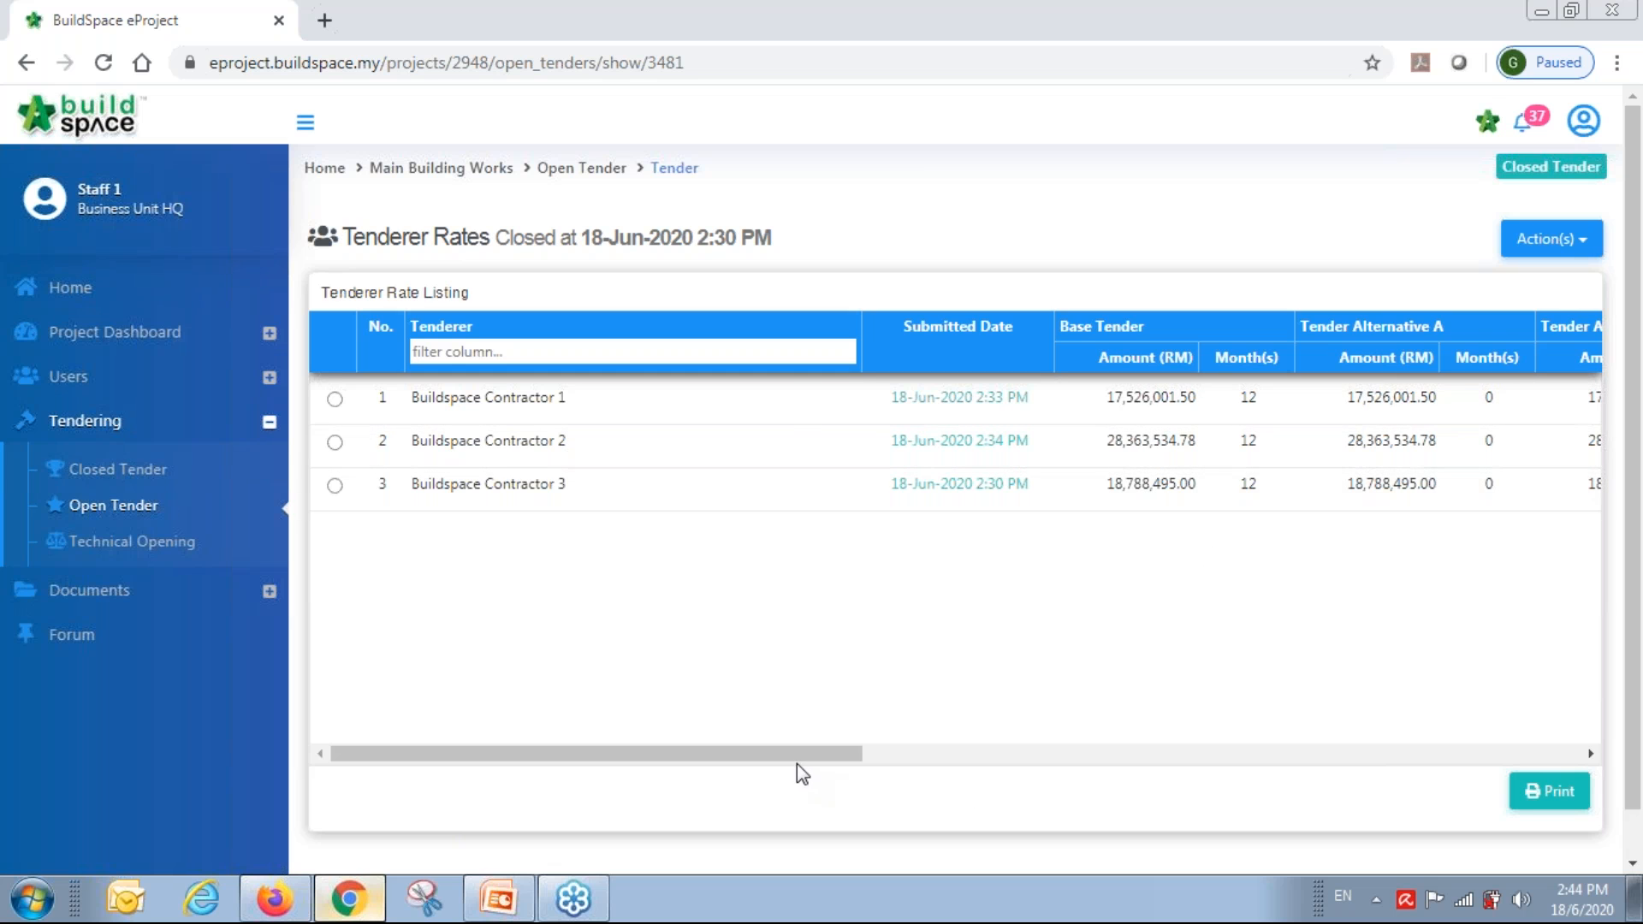
{"action": "left_click_drag", "start_coordinate": [798, 756], "coordinate": [708, 759]}
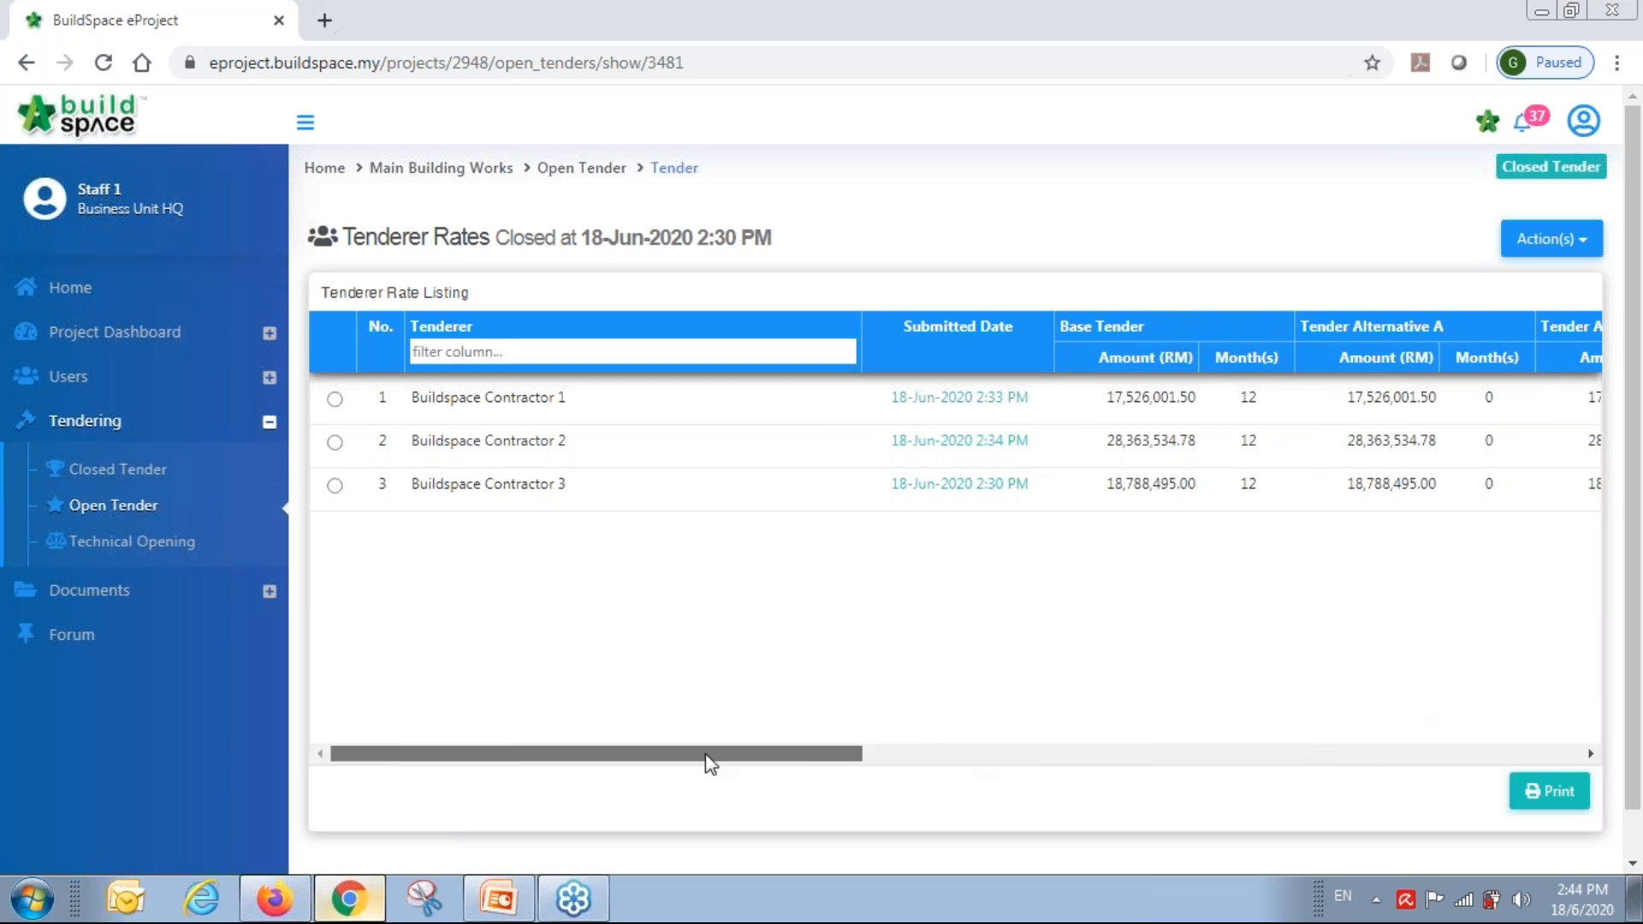
{"action": "left_click", "coordinate": [1549, 244]}
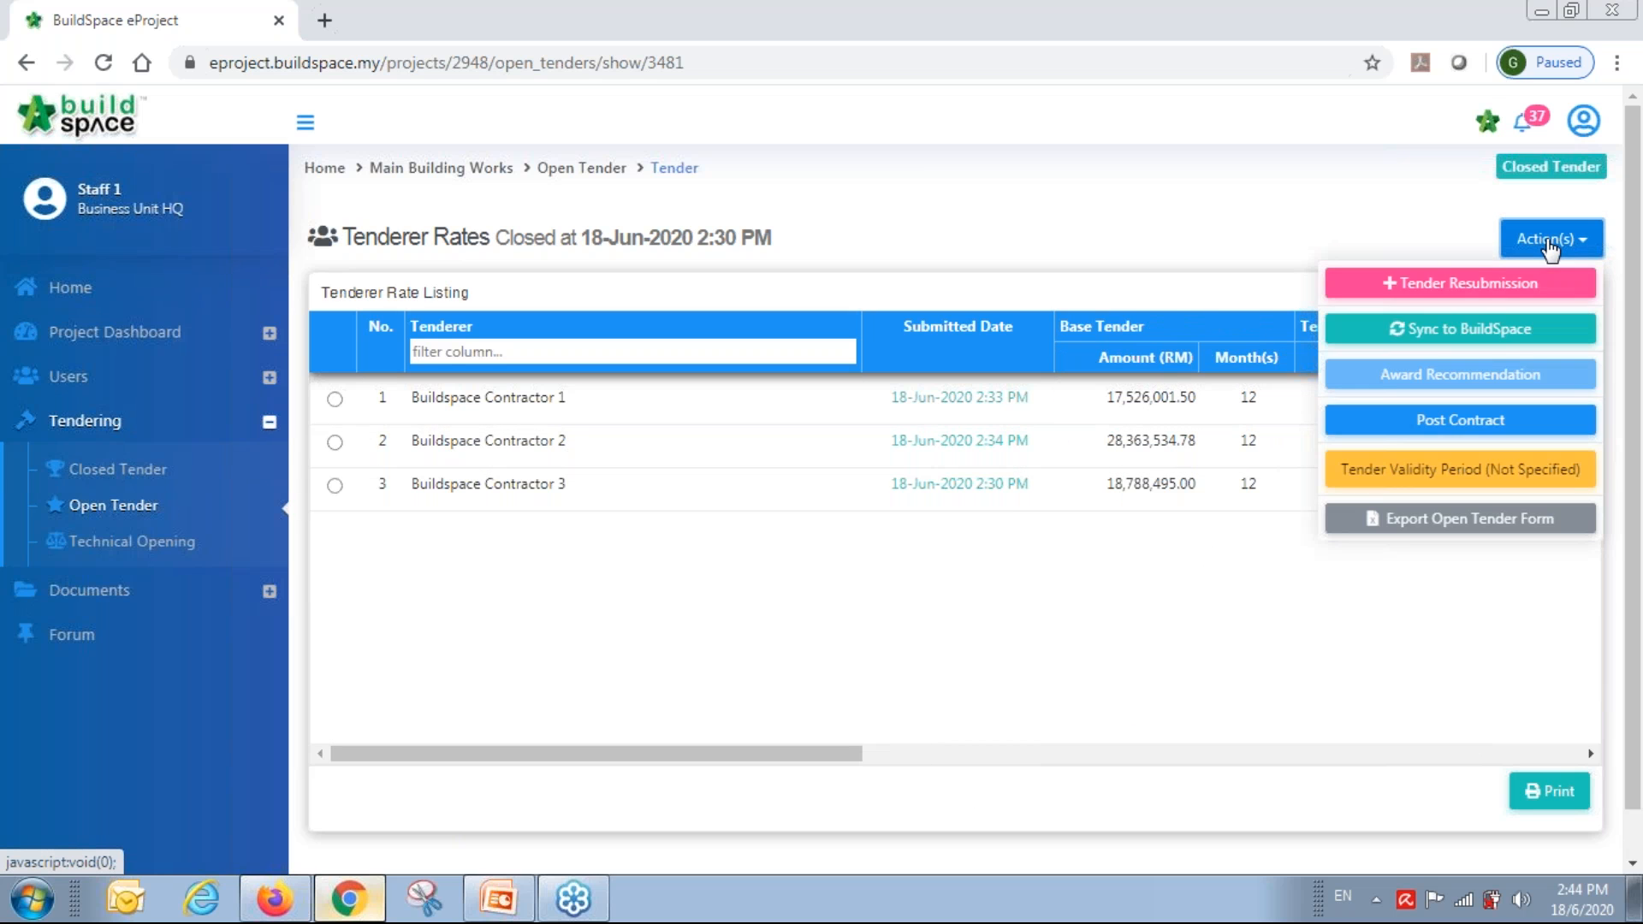
Submit and confirm a Tender Resubmission request, then view the project's tenders list.
{"action": "left_click", "coordinate": [1483, 287]}
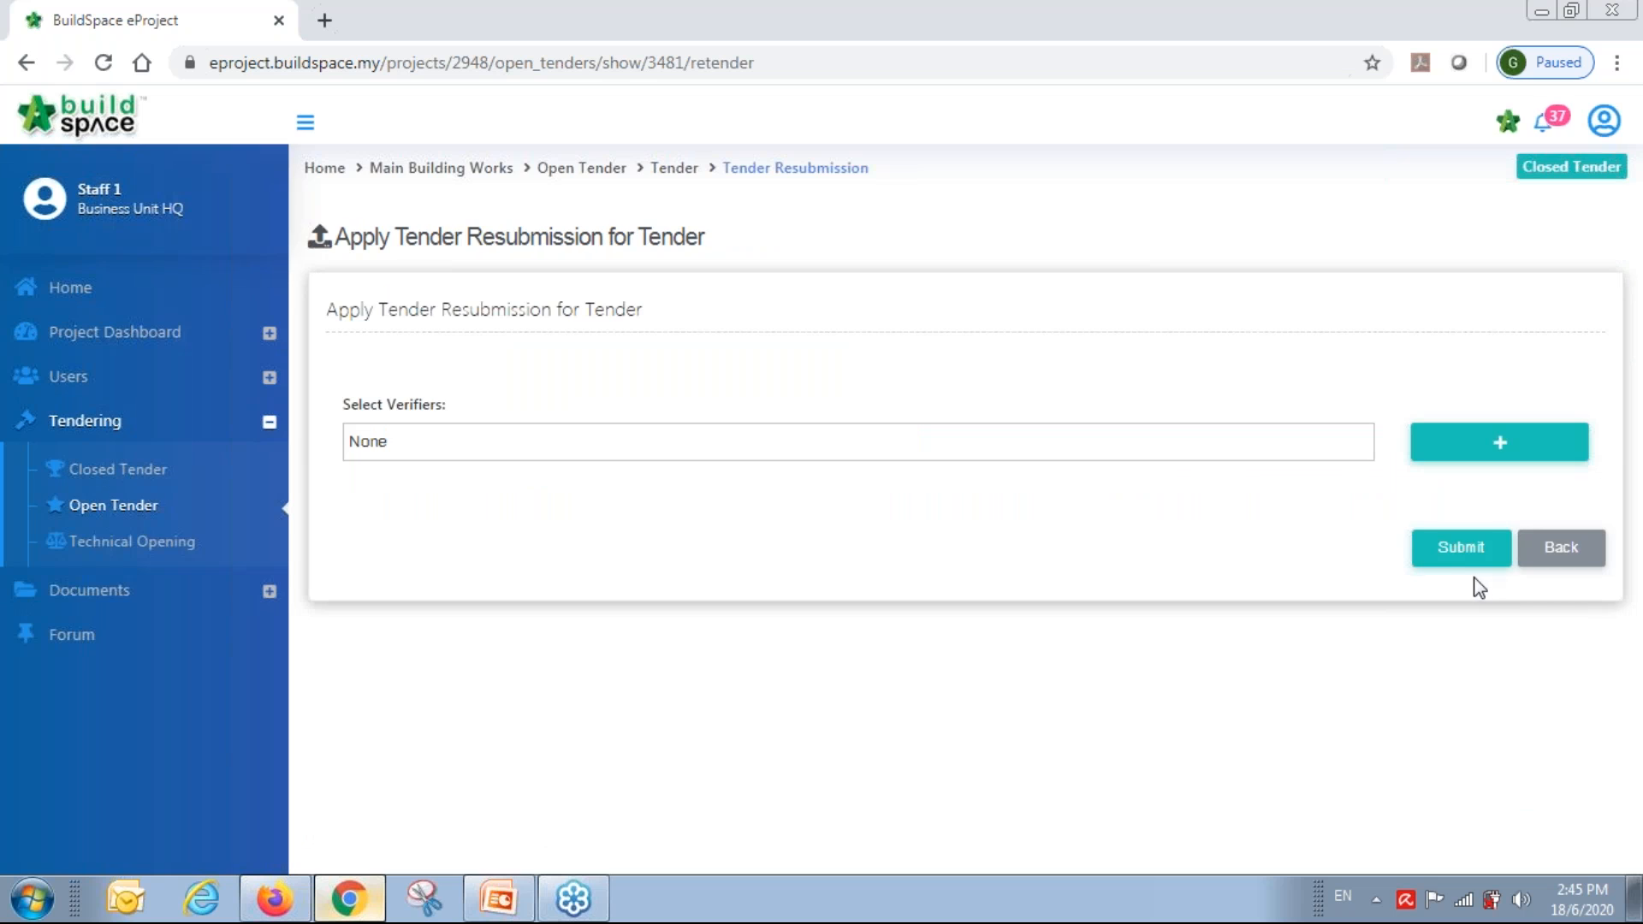
{"action": "left_click", "coordinate": [1465, 555]}
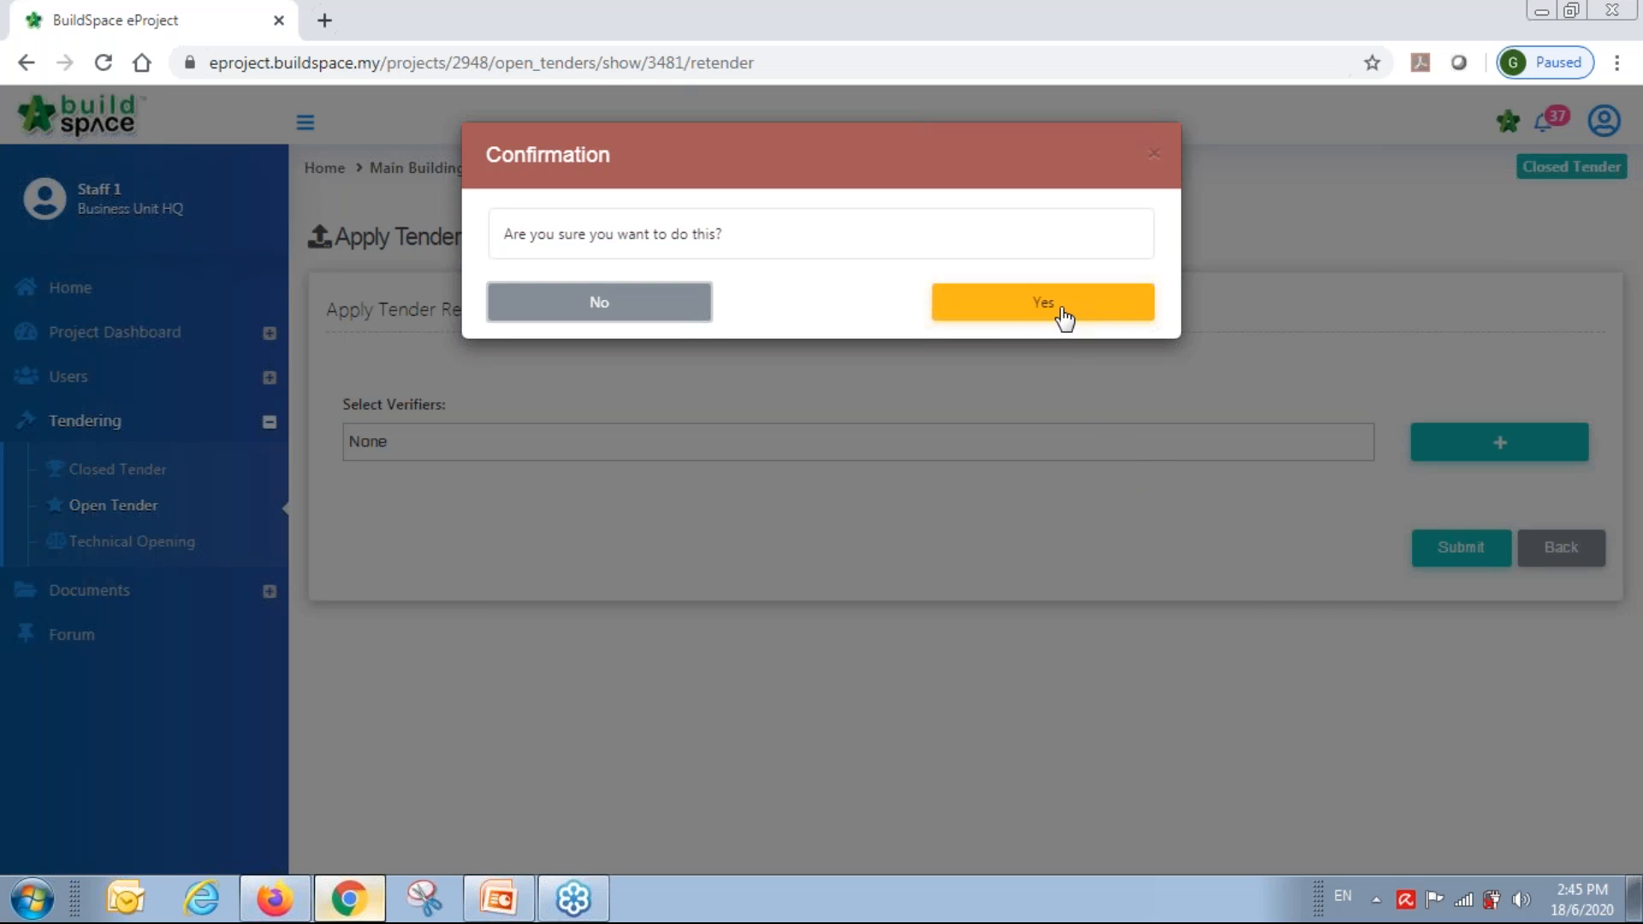
{"action": "left_click", "coordinate": [1063, 319]}
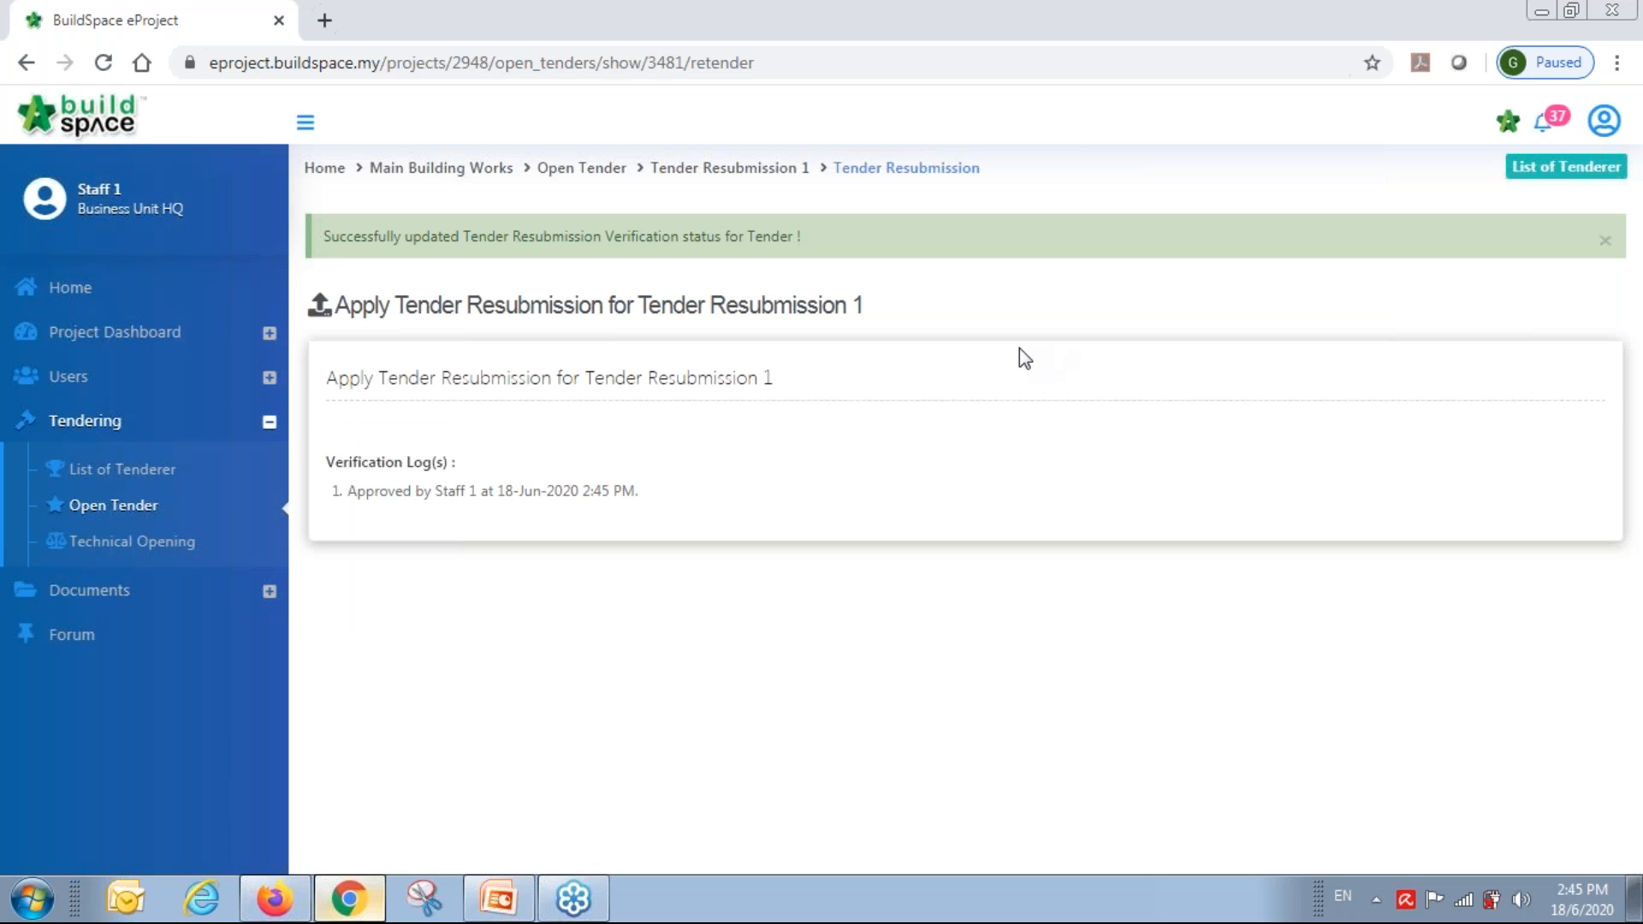
{"action": "left_click", "coordinate": [99, 479]}
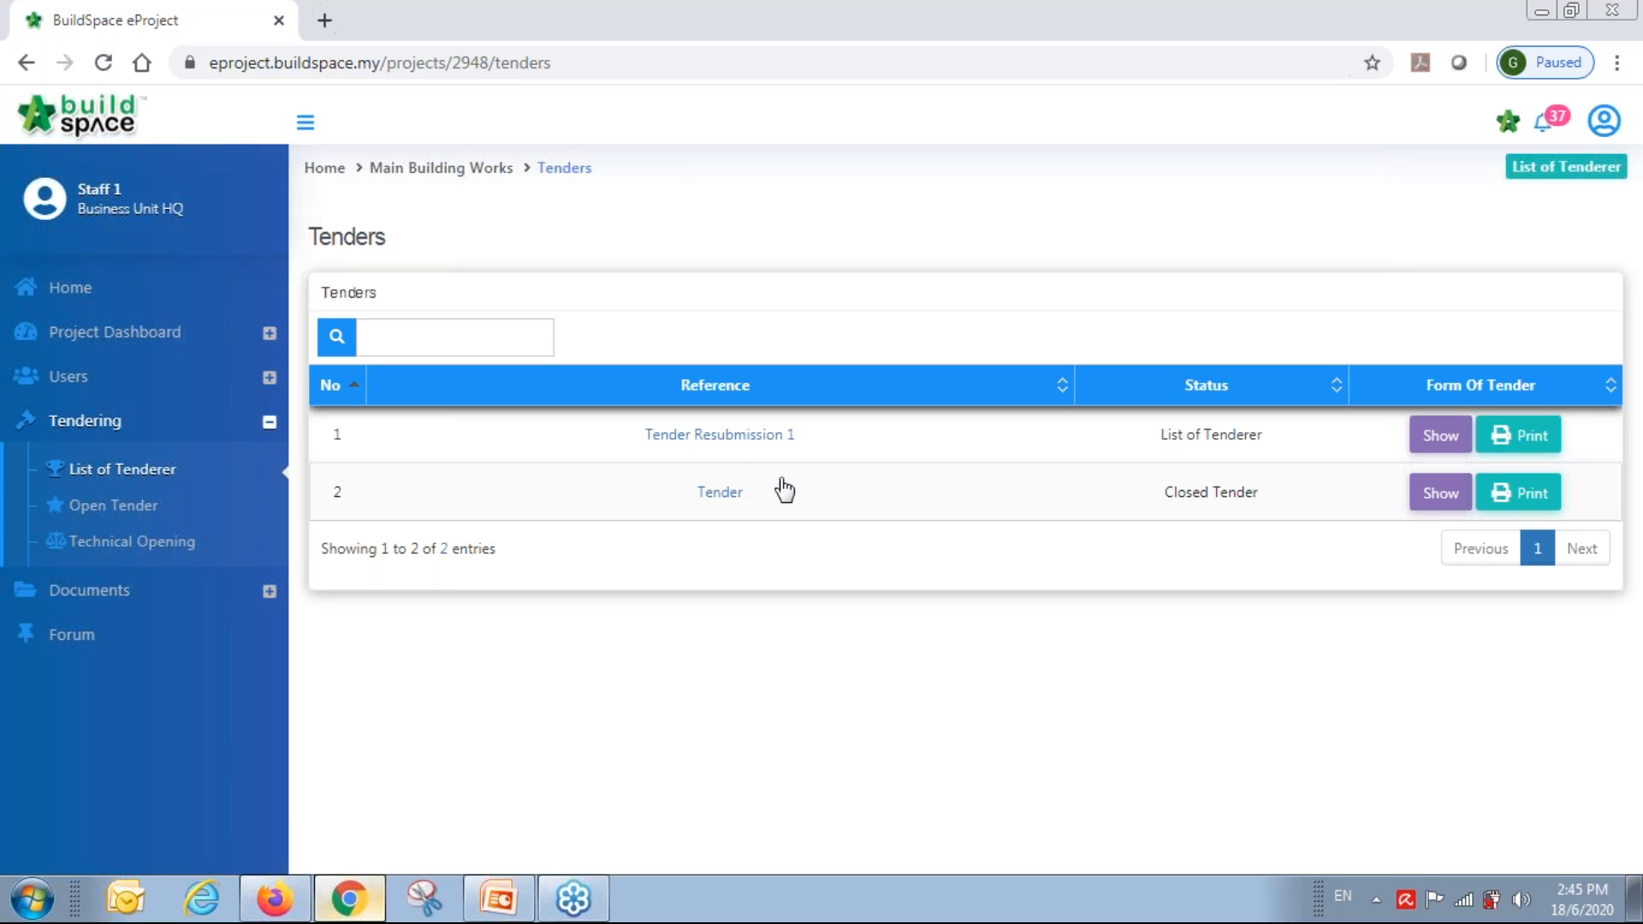
In Tender Resubmission 1, set all three contractors' status to Yes.
{"action": "left_click", "coordinate": [727, 443]}
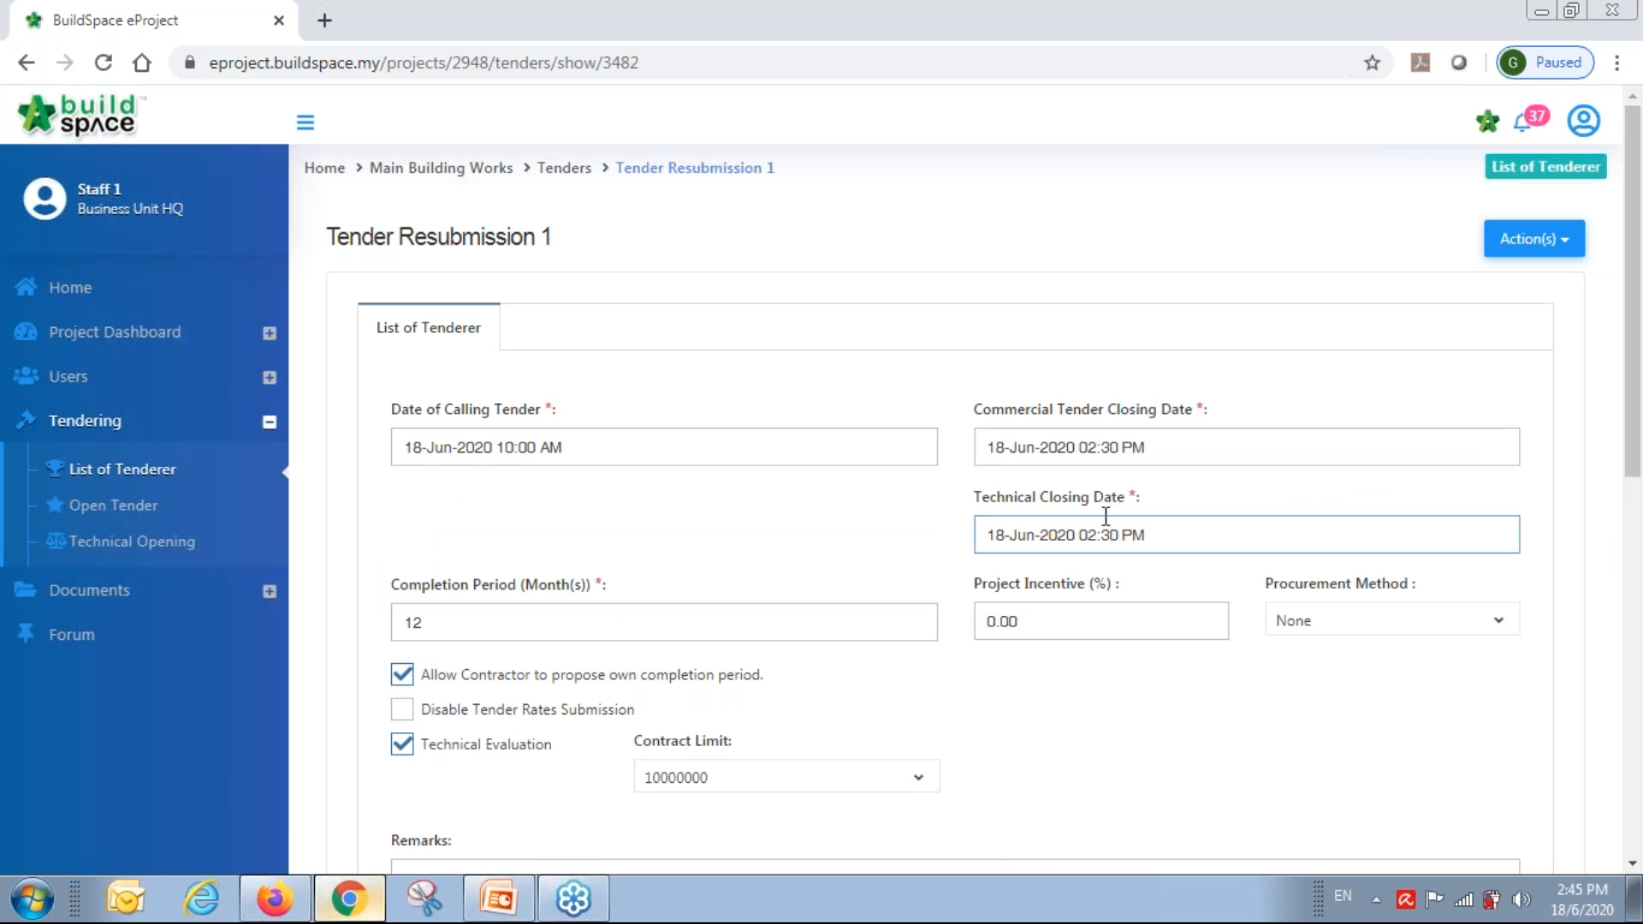
{"action": "scroll", "coordinate": [1101, 613], "scroll_direction": "down", "scroll_amount": 8}
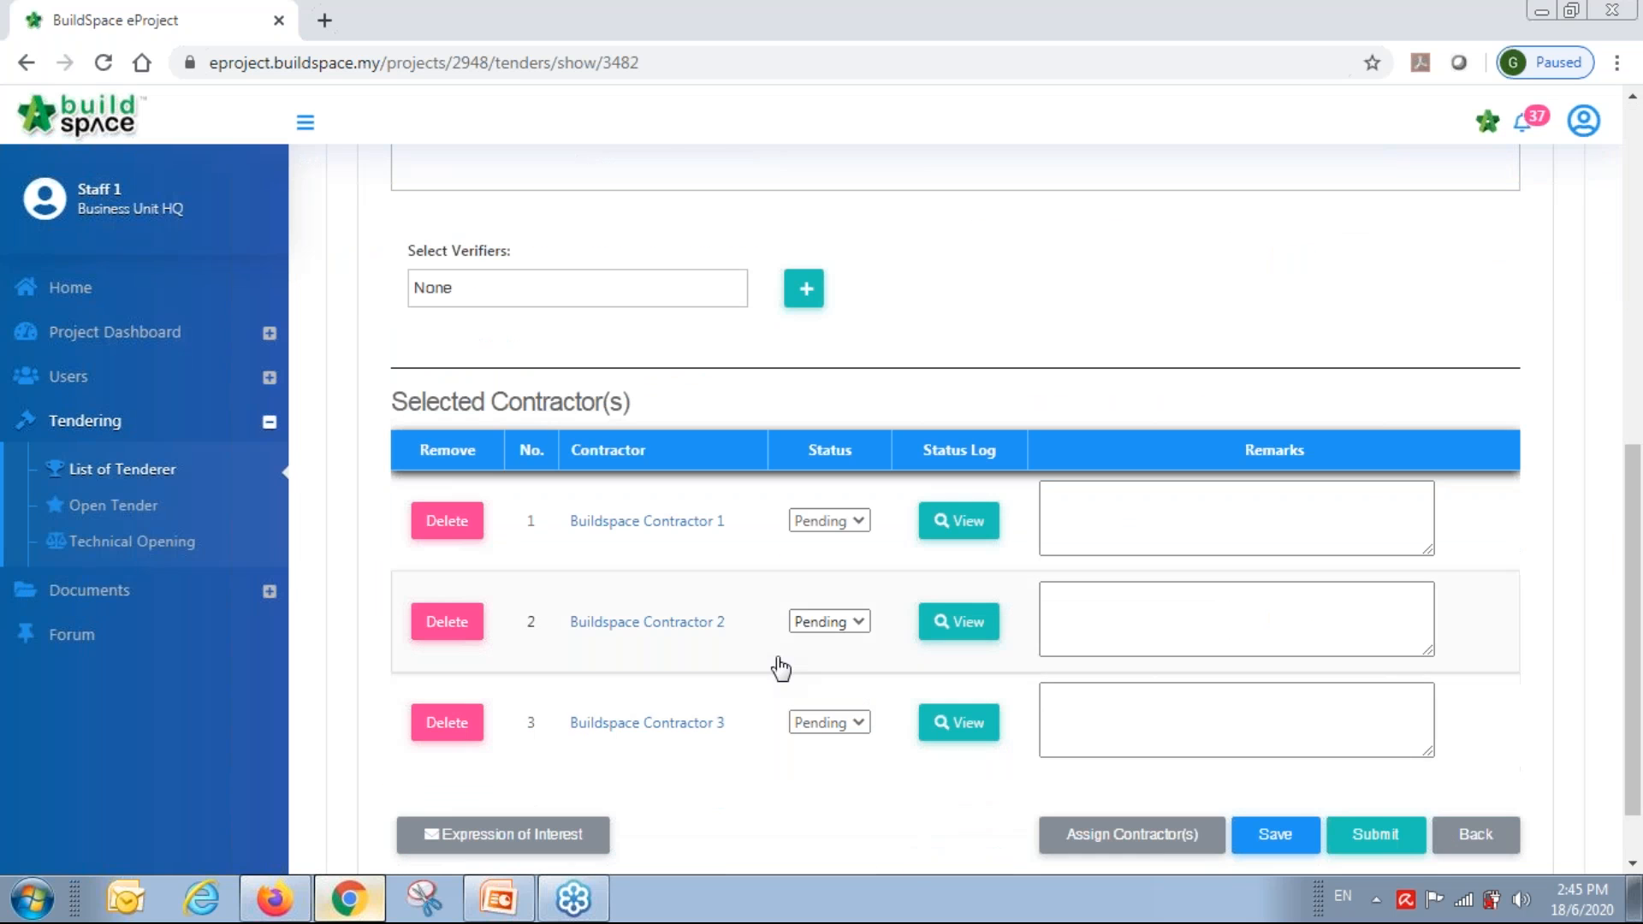
{"action": "left_click", "coordinate": [842, 723]}
{"action": "left_click", "coordinate": [842, 723]}
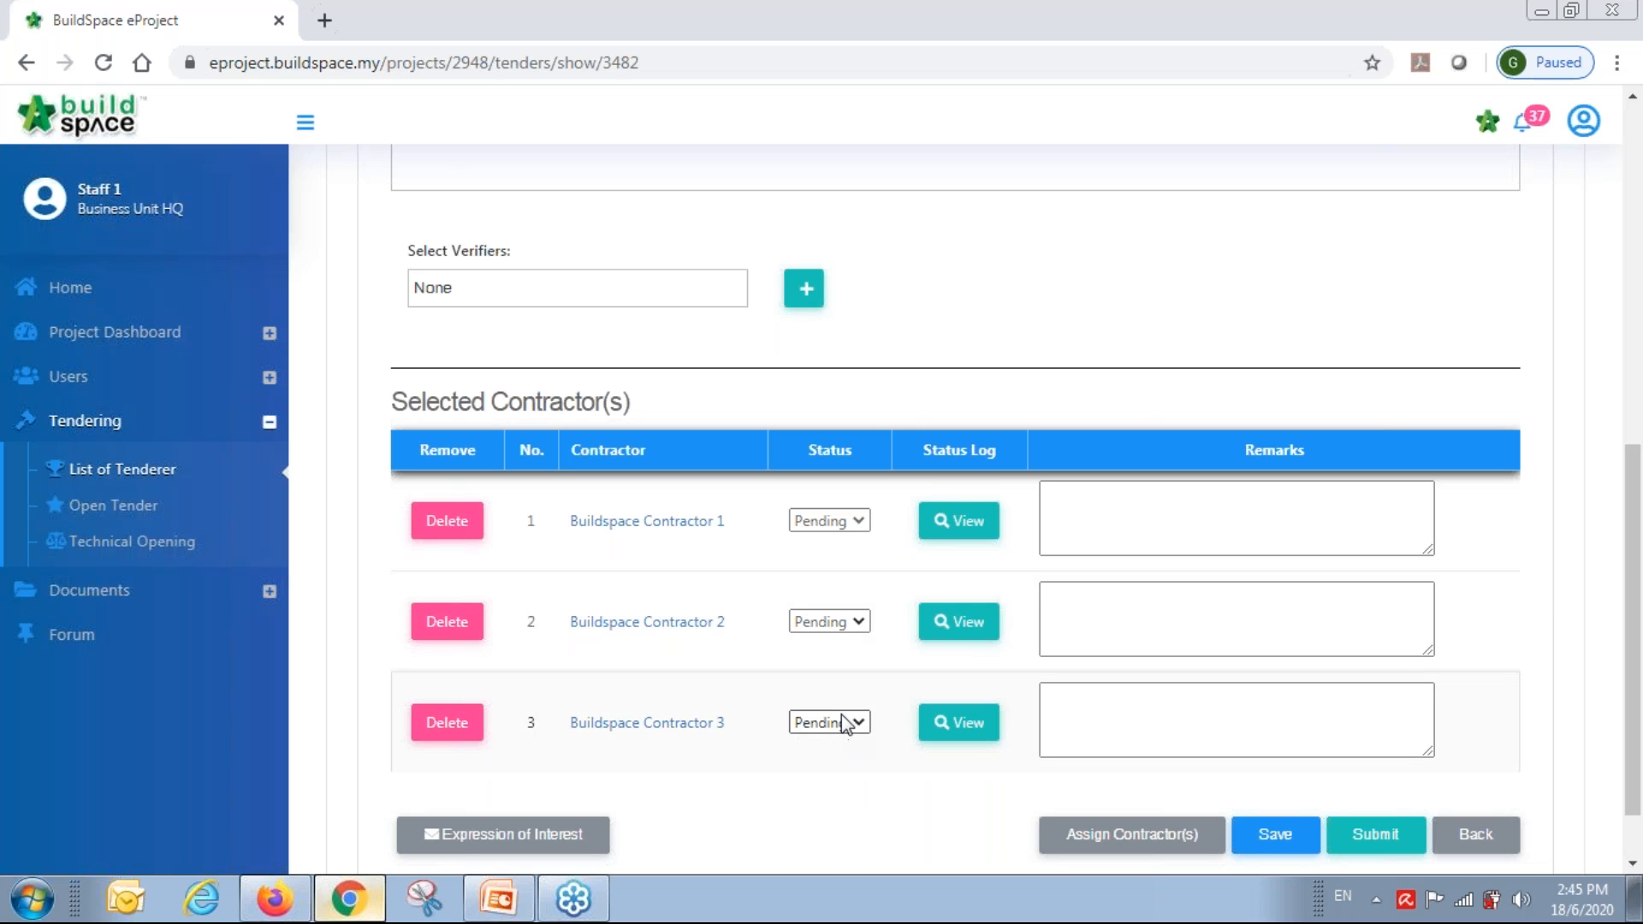
{"action": "left_click", "coordinate": [842, 721]}
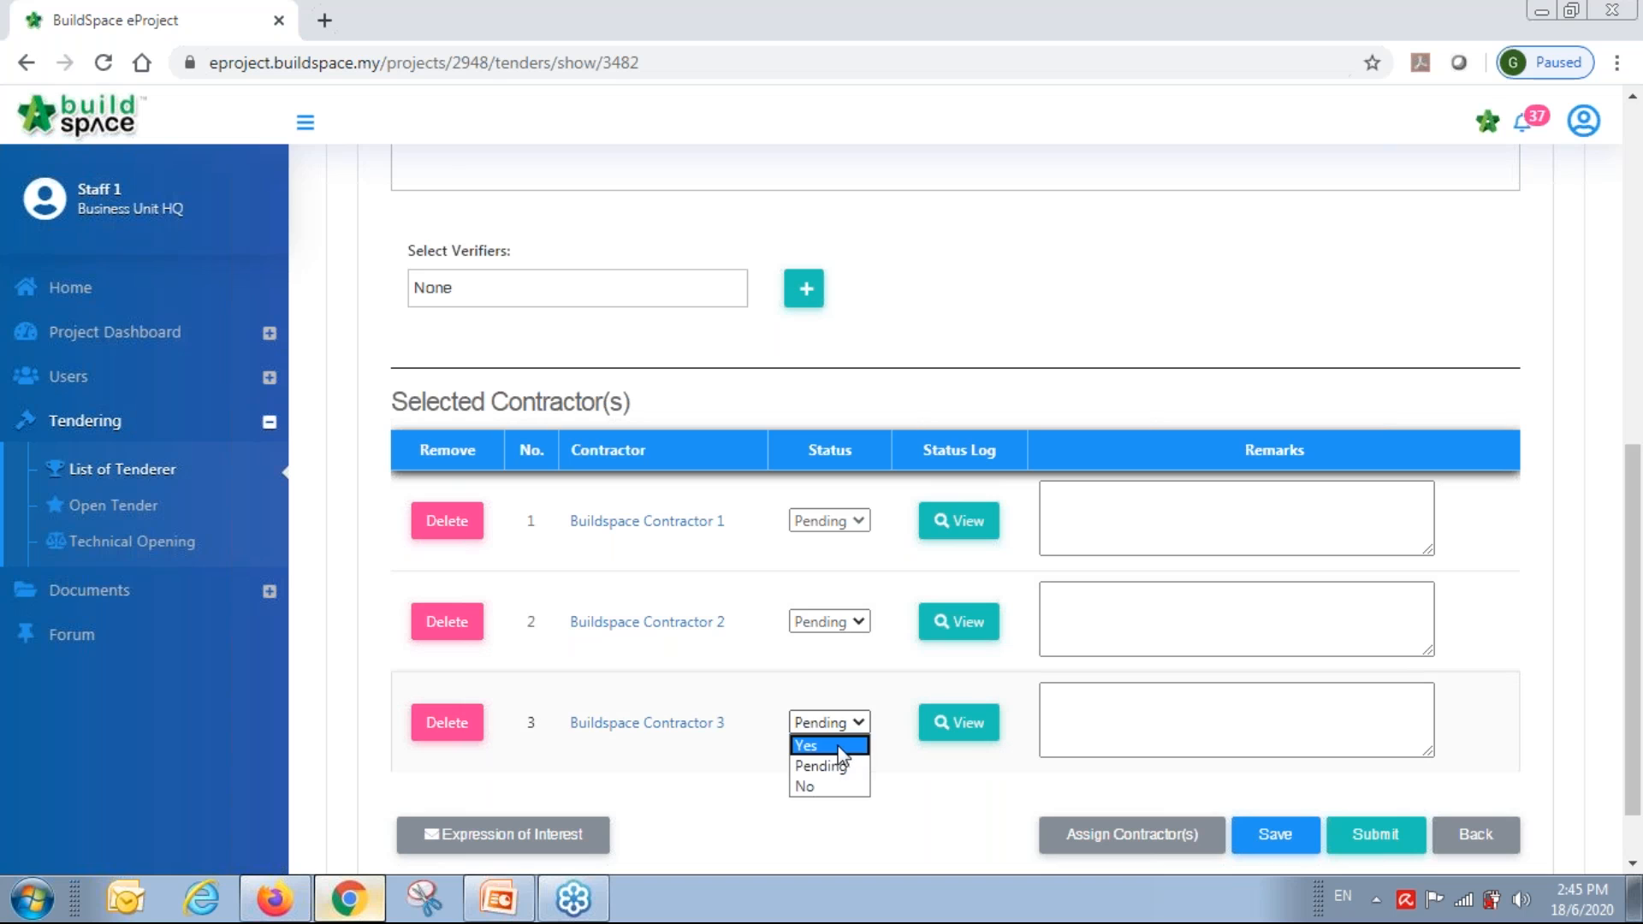
{"action": "left_click", "coordinate": [843, 743]}
{"action": "left_click", "coordinate": [839, 622]}
{"action": "left_click", "coordinate": [839, 643]}
{"action": "left_click", "coordinate": [837, 521]}
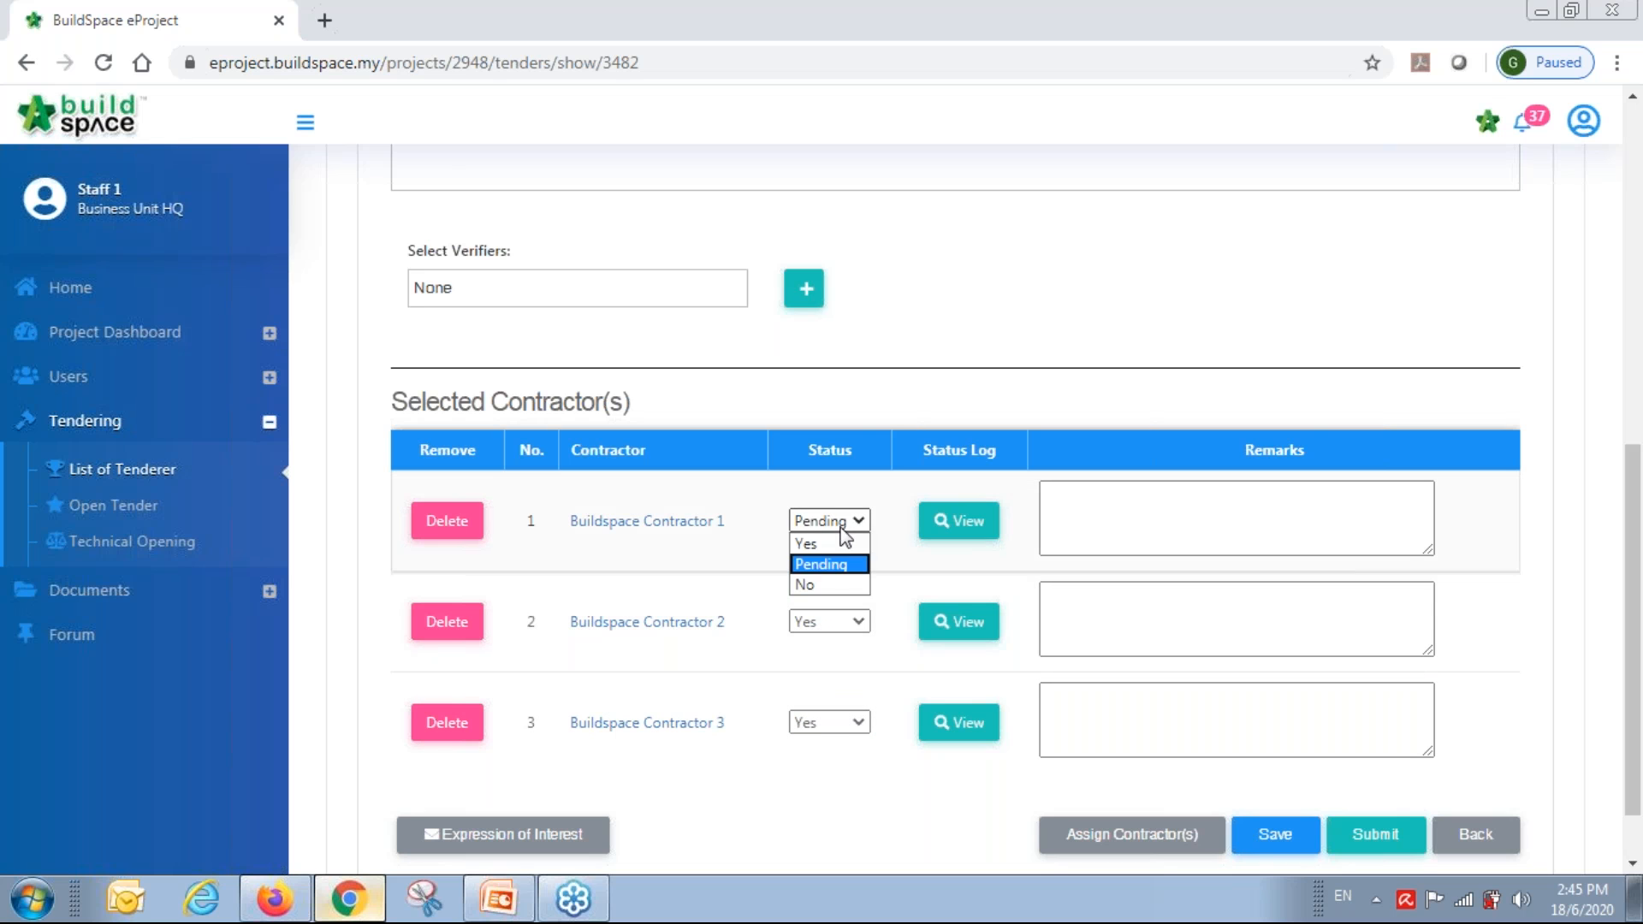
{"action": "left_click", "coordinate": [841, 545]}
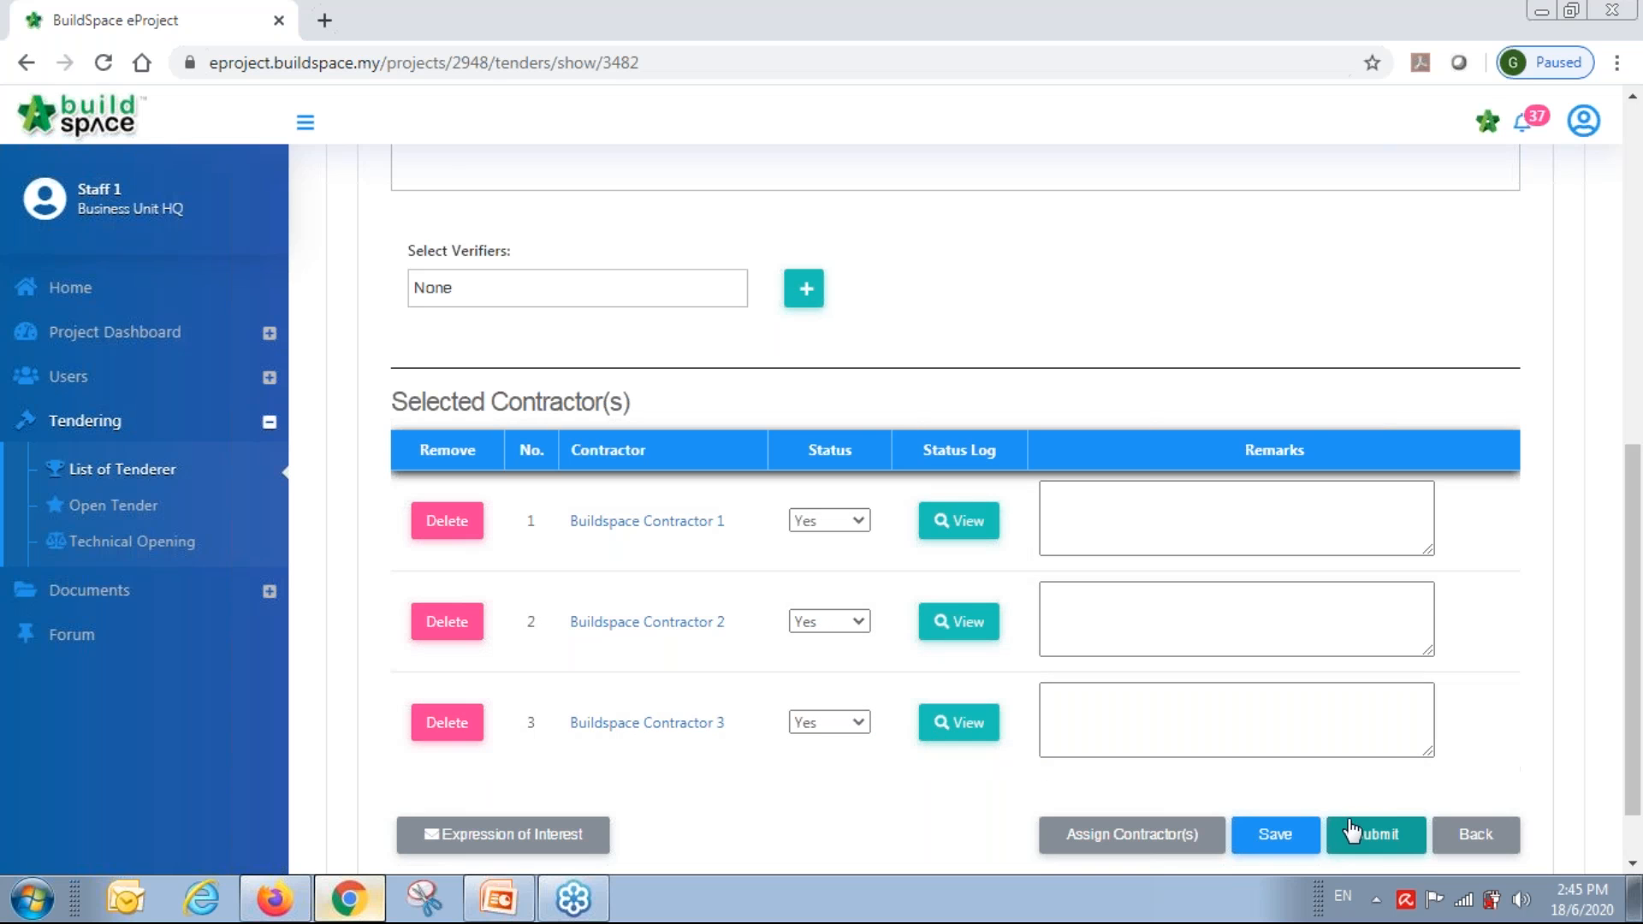
Set the commercial tender closing time to 03:30 PM on 18-Jun-2020.
{"action": "scroll", "coordinate": [1358, 614], "scroll_direction": "up", "scroll_amount": 1}
{"action": "scroll", "coordinate": [1357, 614], "scroll_direction": "up", "scroll_amount": 10}
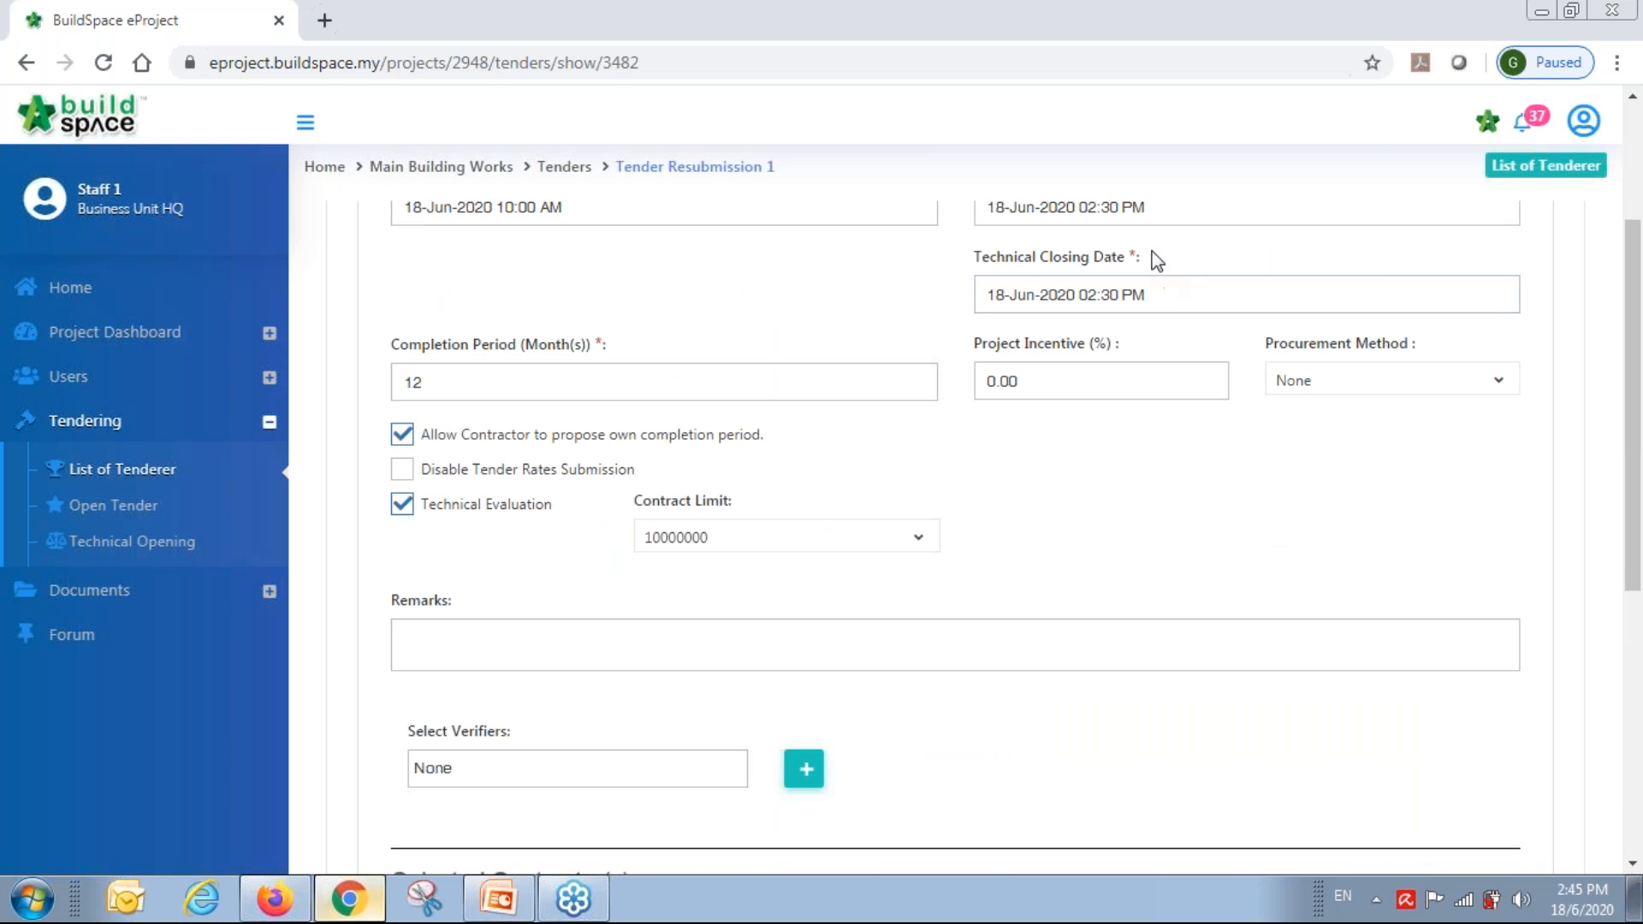
{"action": "left_click", "coordinate": [1099, 447]}
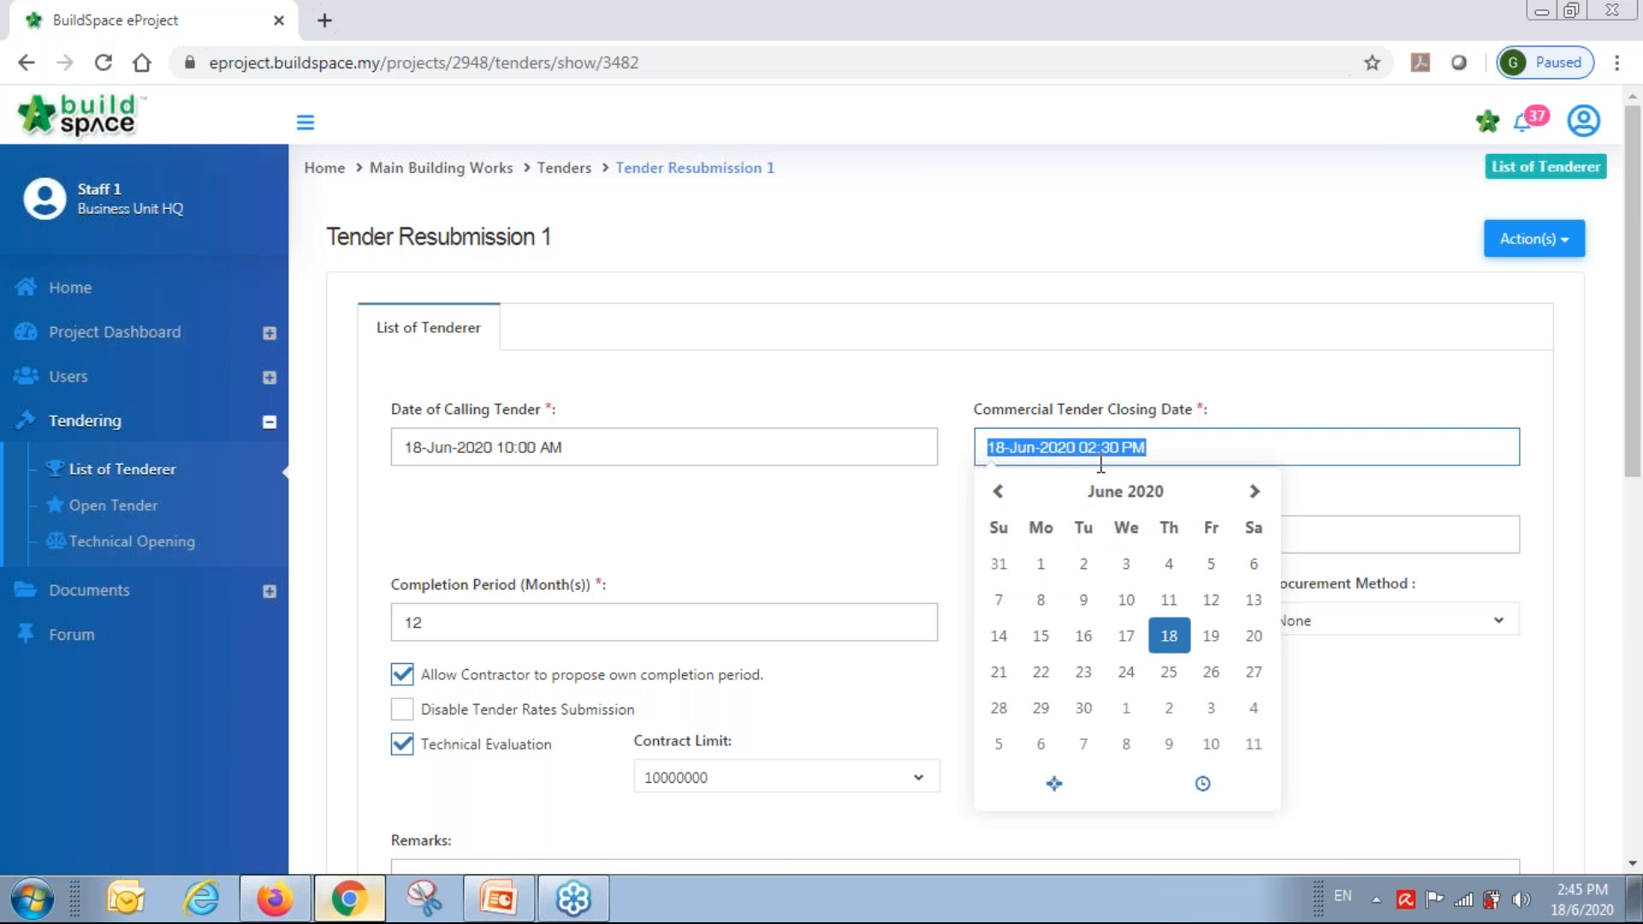
{"action": "left_click", "coordinate": [1206, 783]}
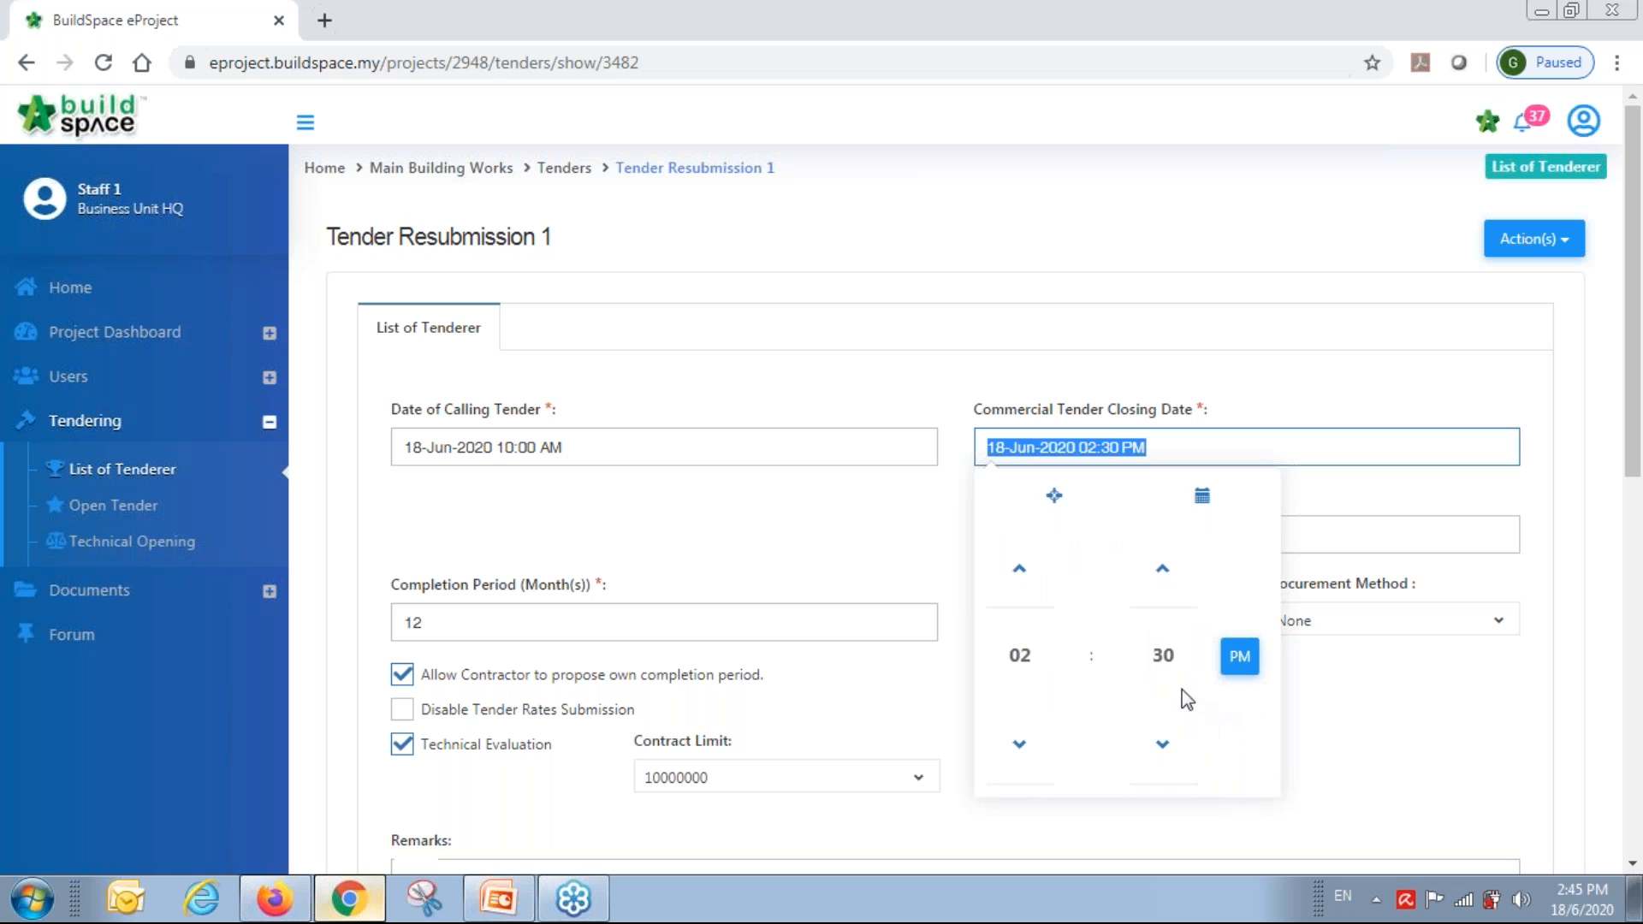
{"action": "left_click", "coordinate": [1020, 574]}
{"action": "left_click", "coordinate": [1472, 676]}
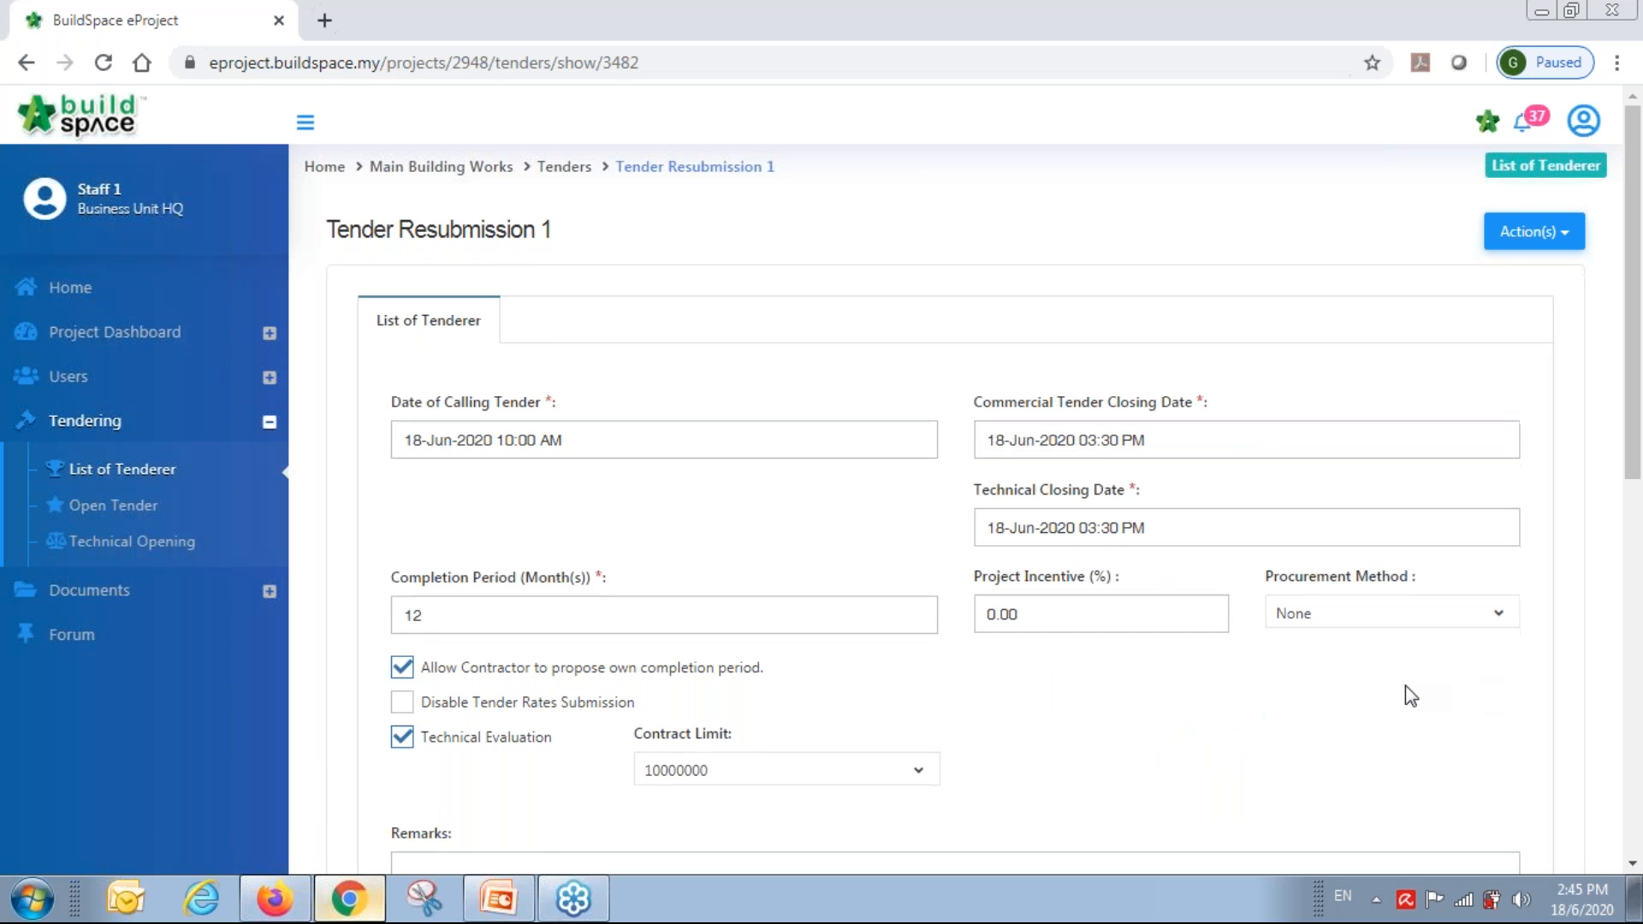
Submit the list of tenderers without verifiers.
{"action": "scroll", "coordinate": [1406, 689], "scroll_direction": "down", "scroll_amount": 10}
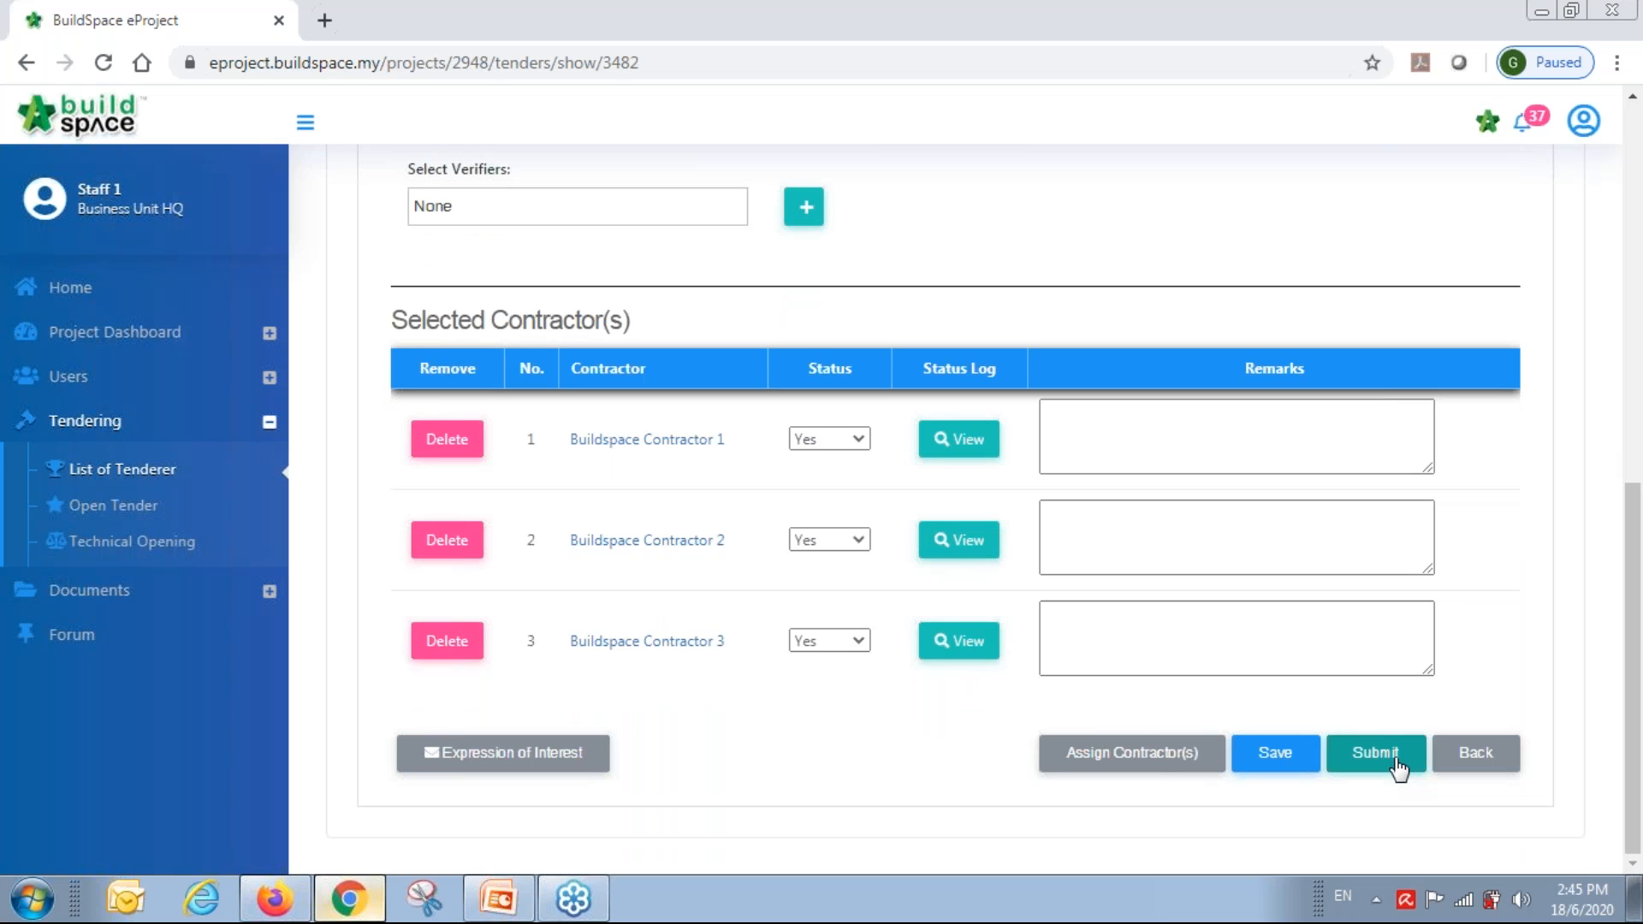
{"action": "scroll", "coordinate": [1295, 639], "scroll_direction": "up", "scroll_amount": 2}
{"action": "scroll", "coordinate": [1294, 639], "scroll_direction": "down", "scroll_amount": 2}
{"action": "left_click", "coordinate": [1374, 762]}
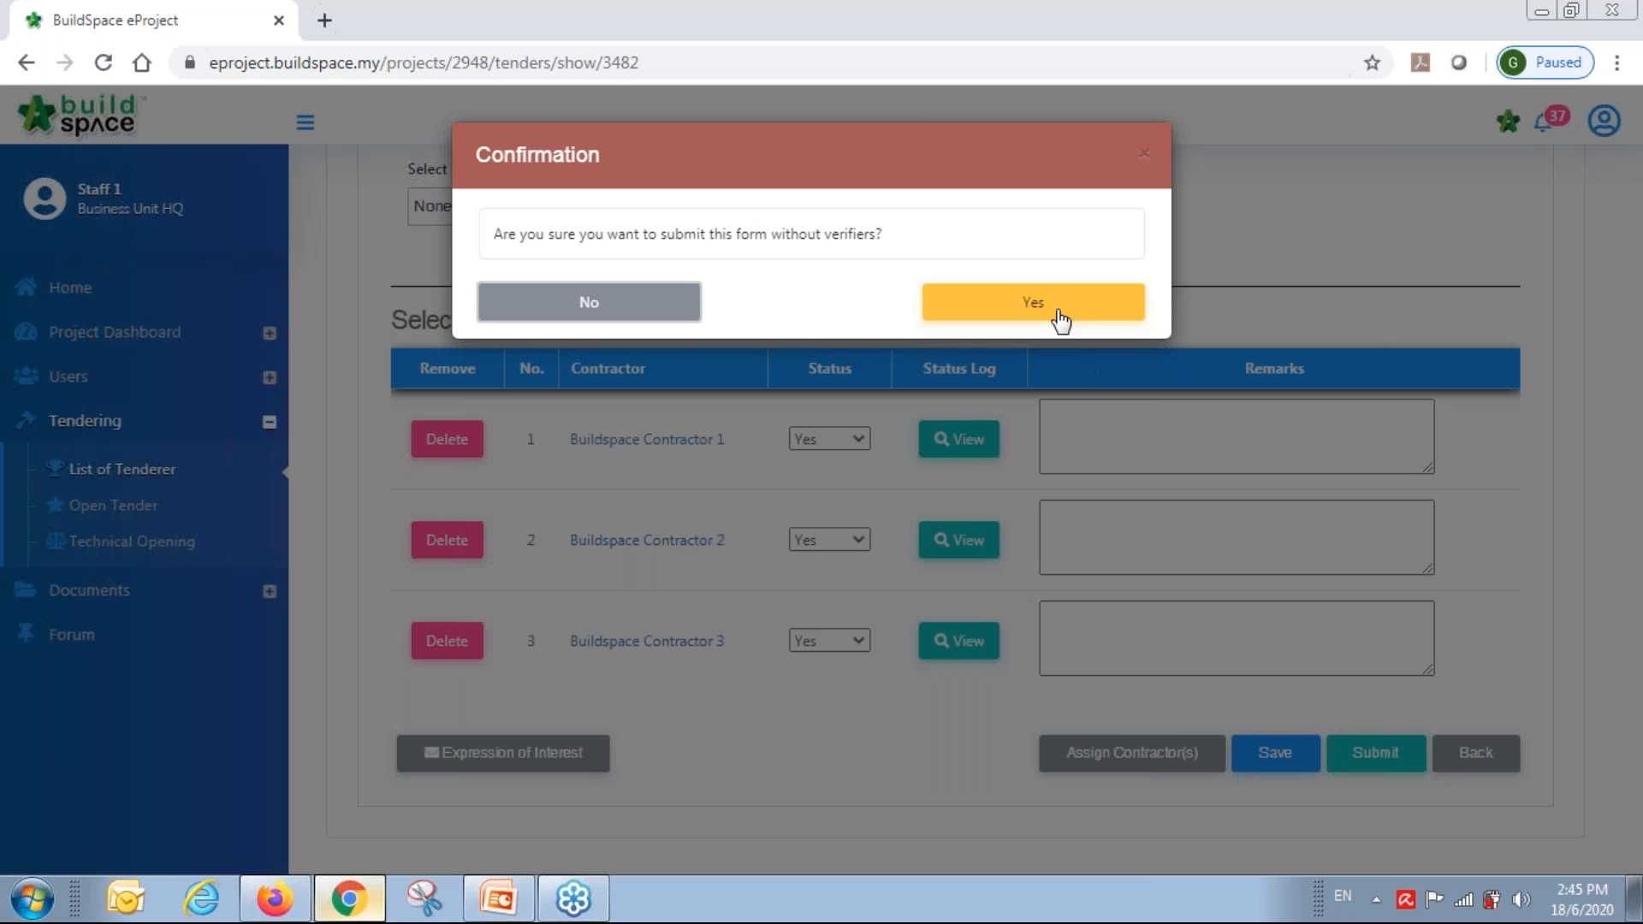
{"action": "left_click", "coordinate": [1049, 303]}
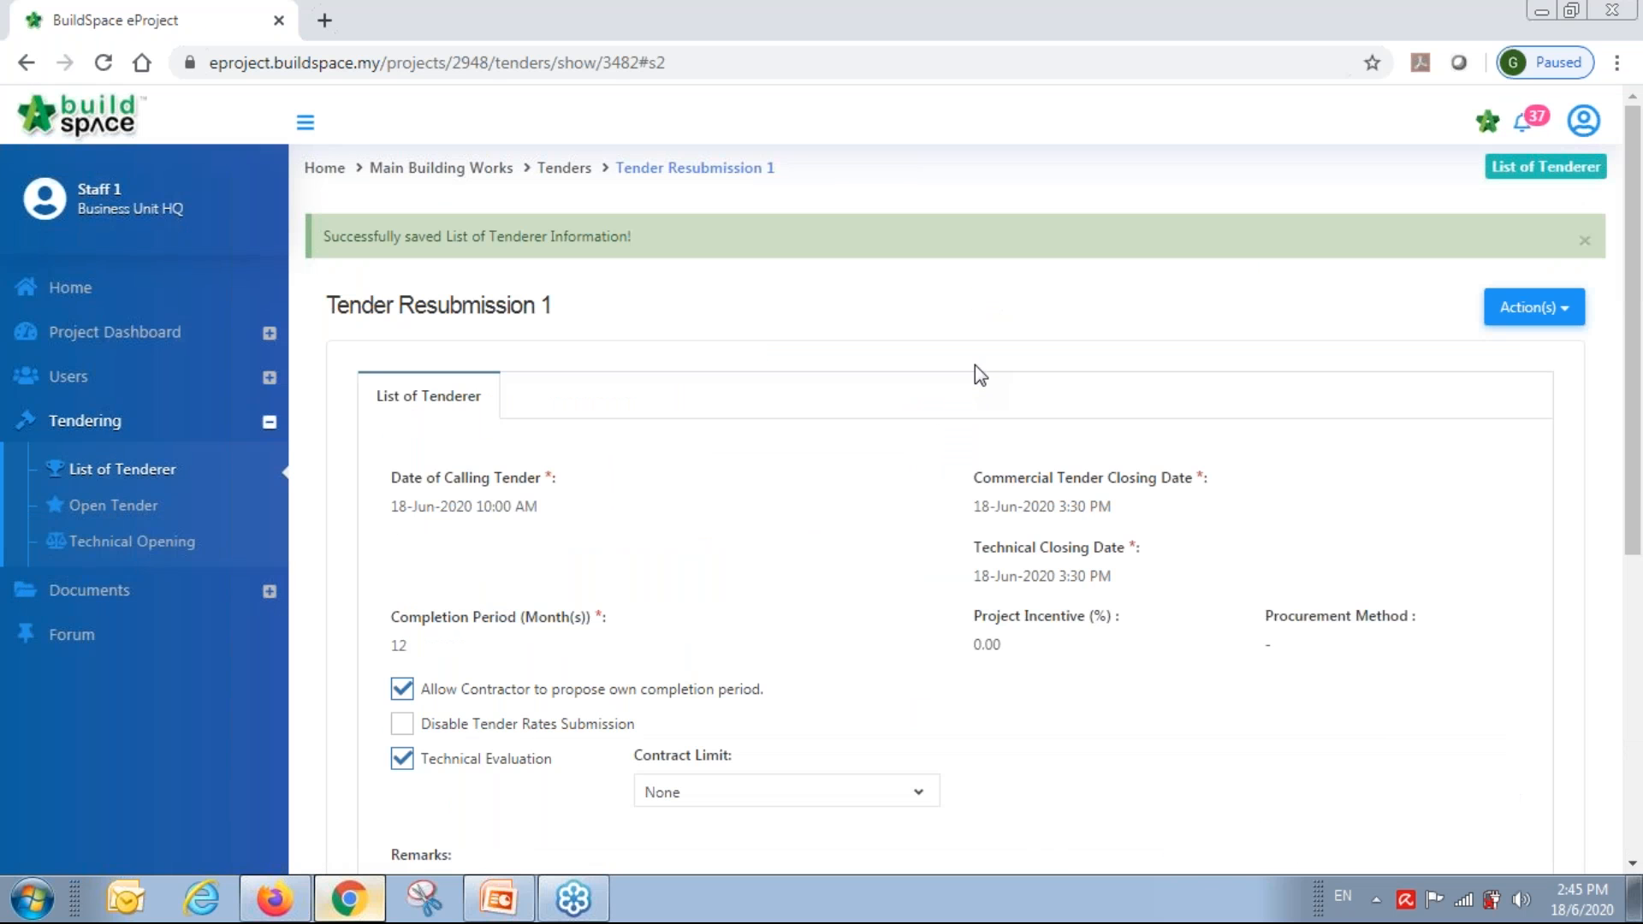
Sign out and log back in with the saved QS consultant account.
{"action": "left_click", "coordinate": [1583, 124]}
{"action": "left_click", "coordinate": [1536, 309]}
{"action": "left_click", "coordinate": [1194, 479]}
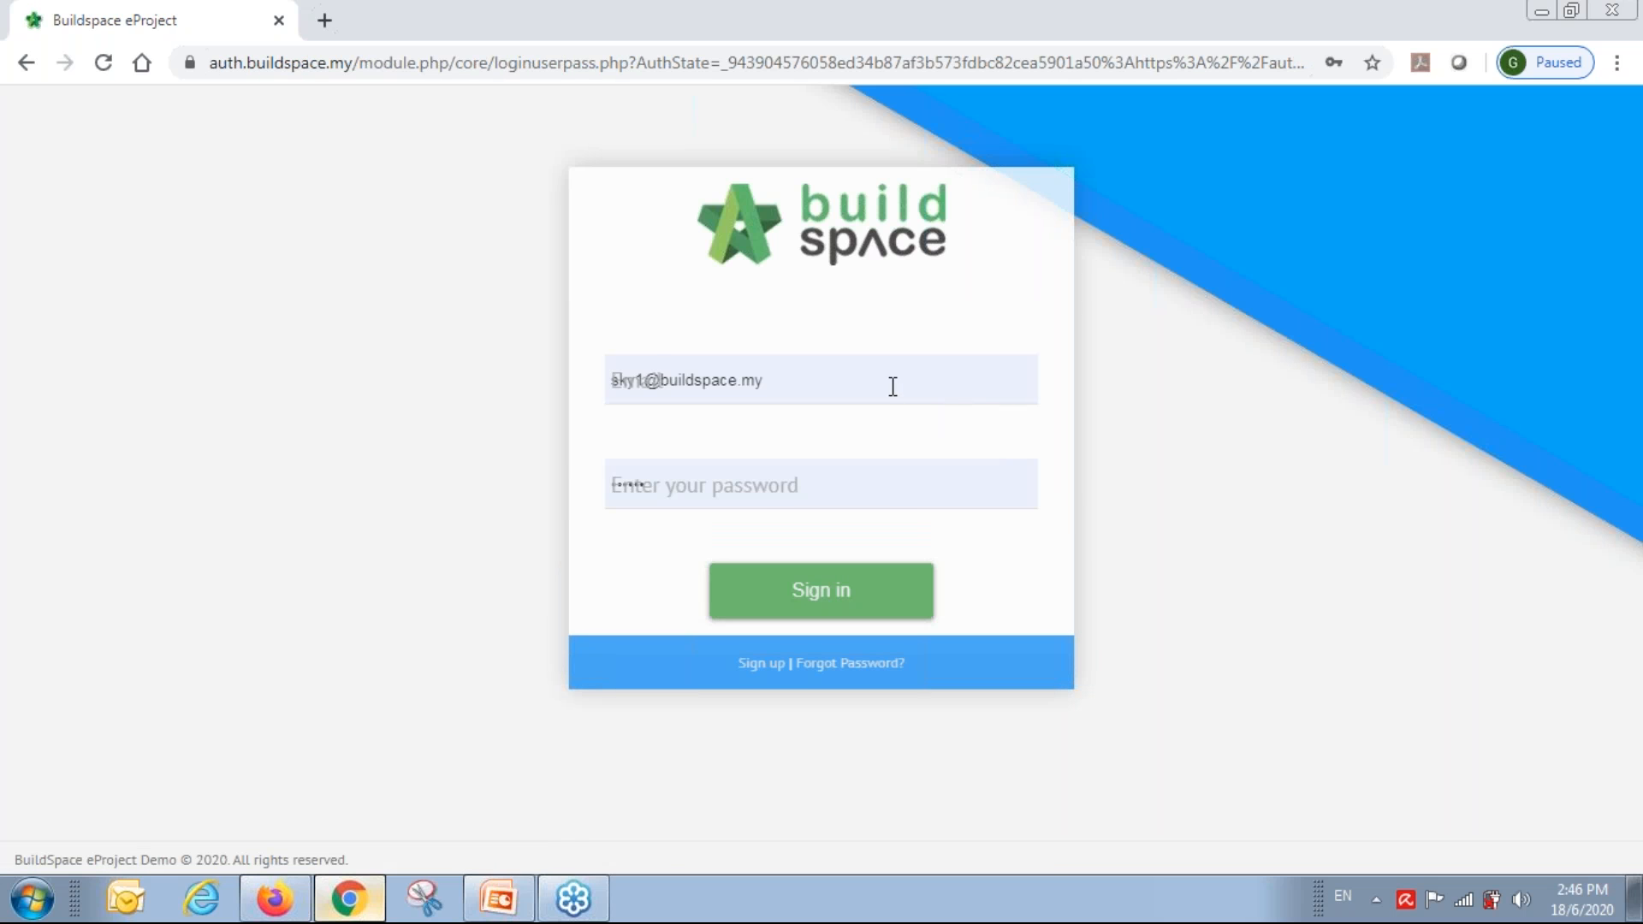
{"action": "left_click_drag", "start_coordinate": [892, 387], "coordinate": [401, 404]}
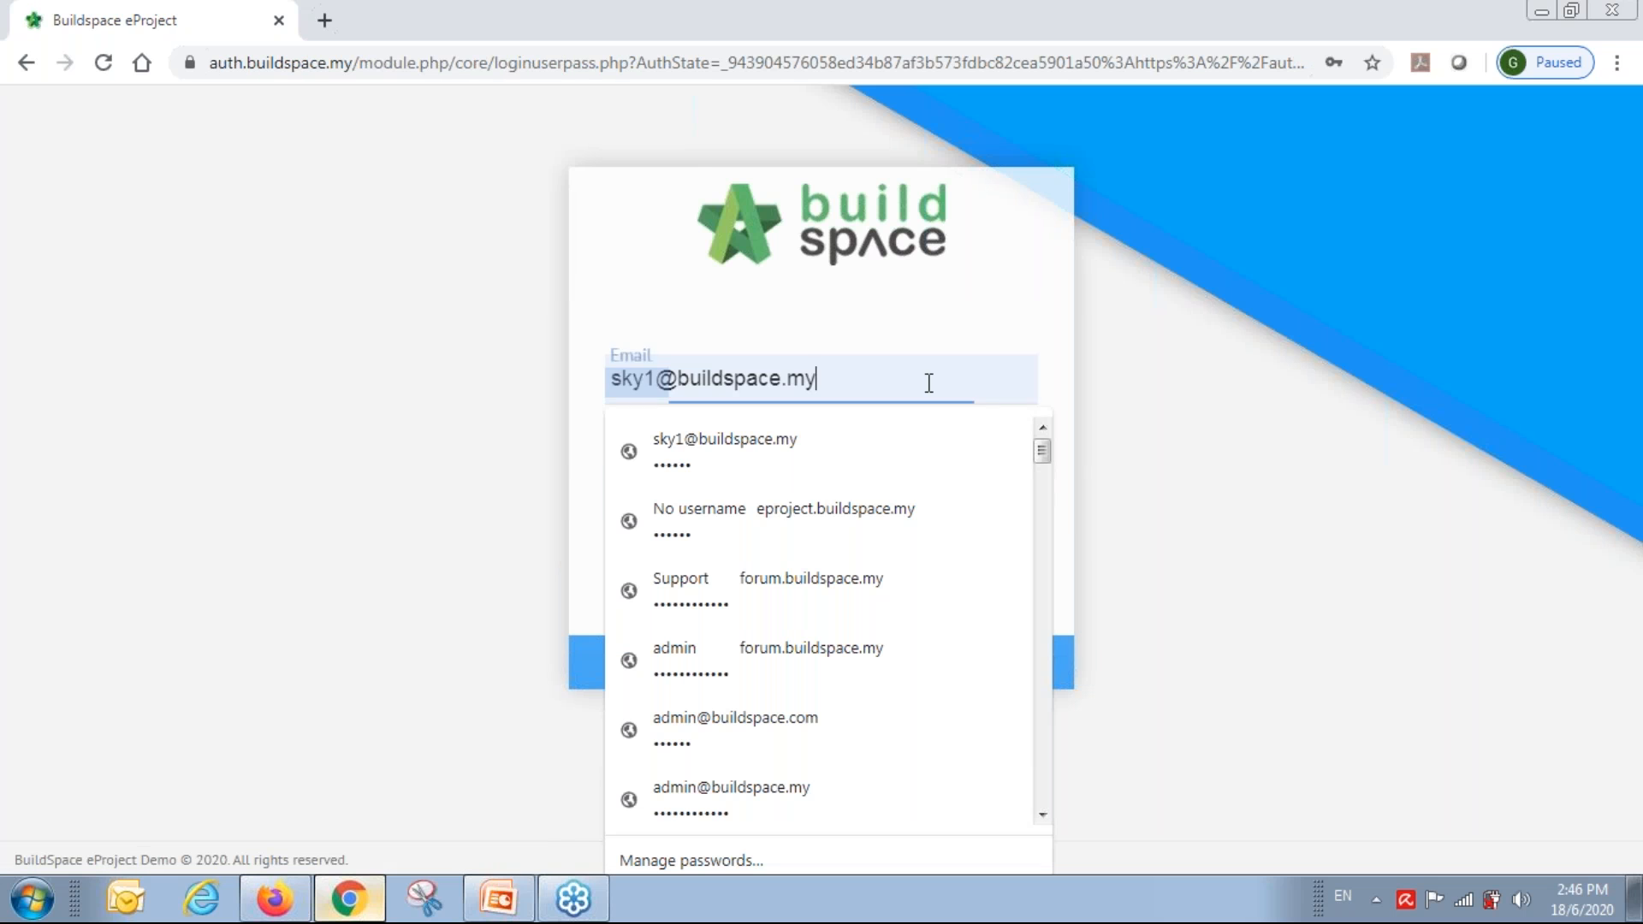
{"action": "type", "text": "qs1"}
{"action": "key", "text": "Down"}
{"action": "key", "text": "Return"}
{"action": "key", "text": "Return"}
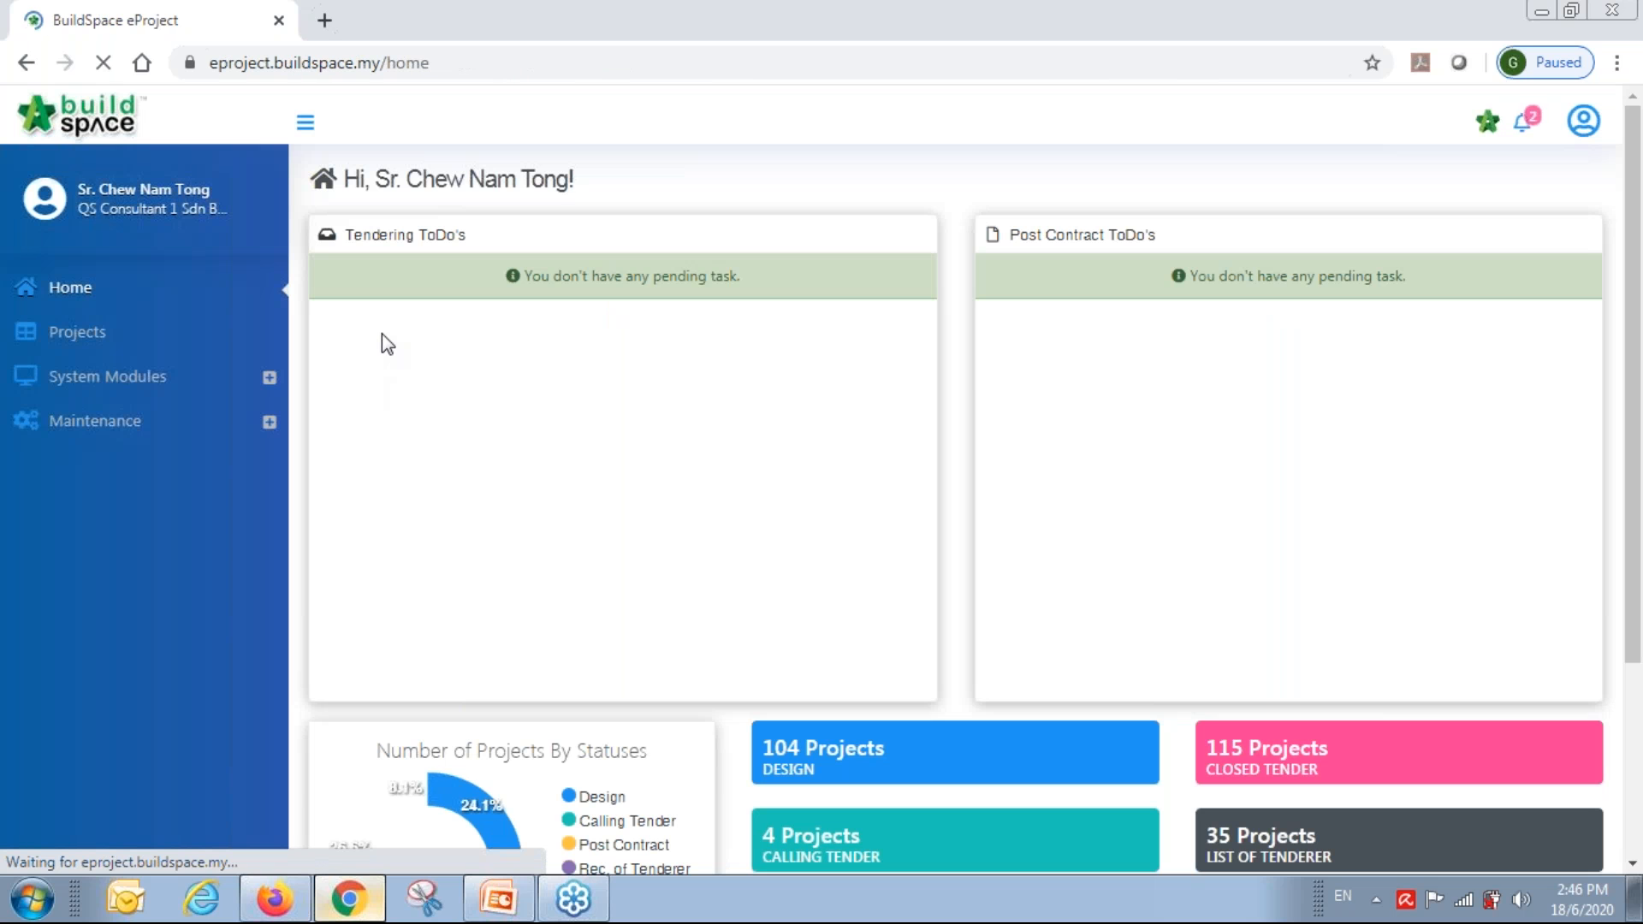
Open the List of Tenderer approval notification for Tender Resubmission 1.
{"action": "left_click", "coordinate": [1523, 125]}
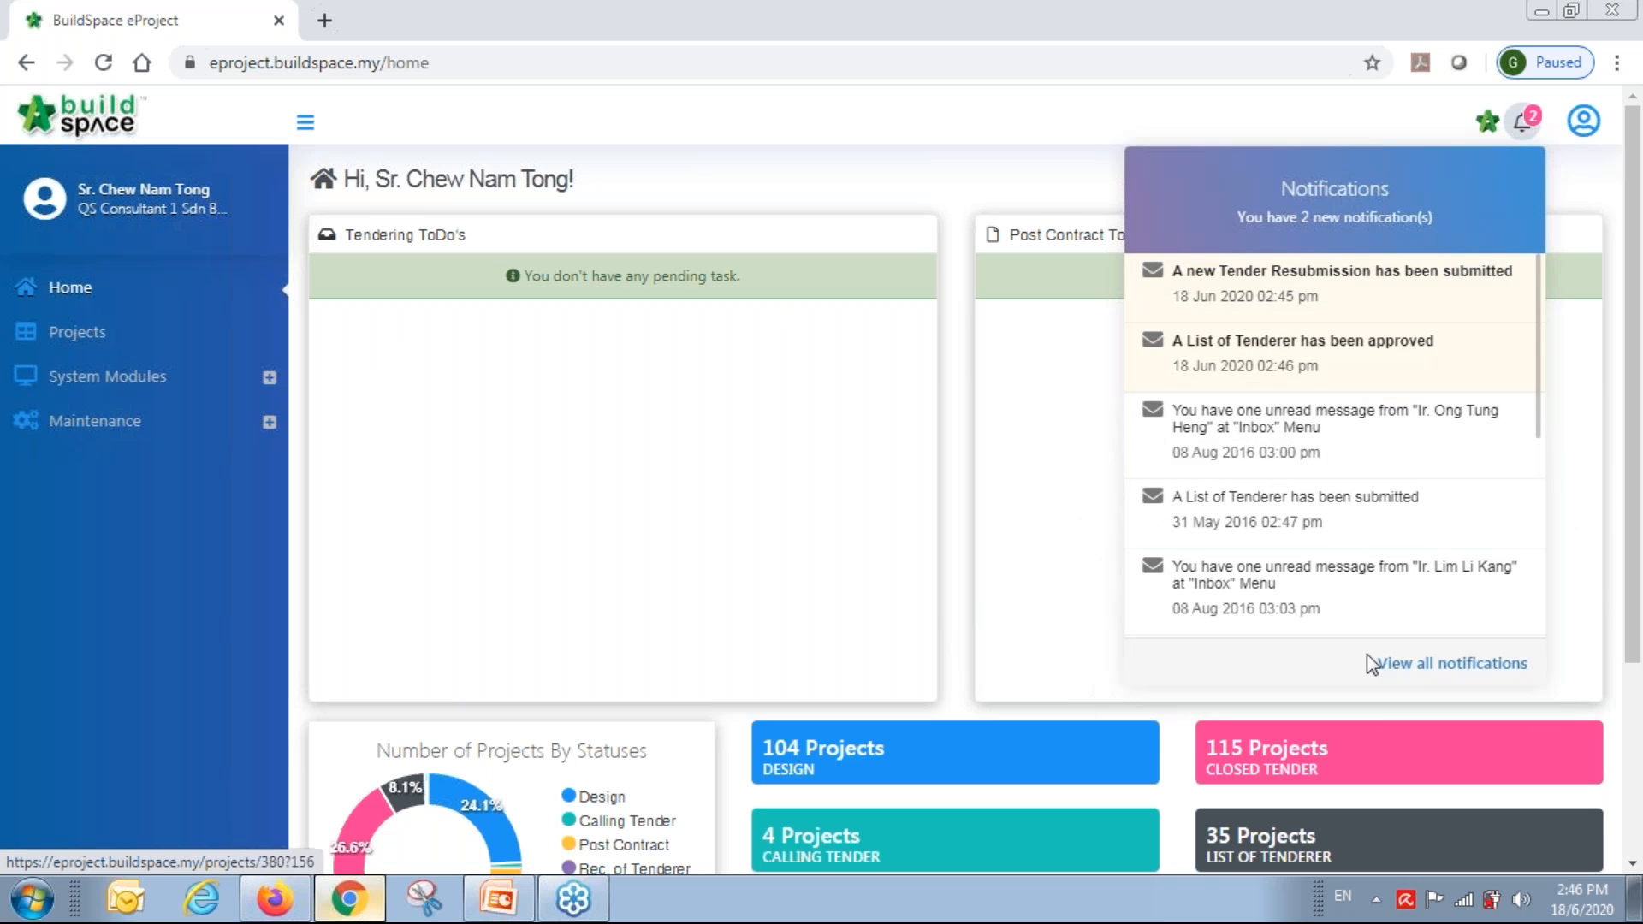
{"action": "left_click", "coordinate": [1412, 655]}
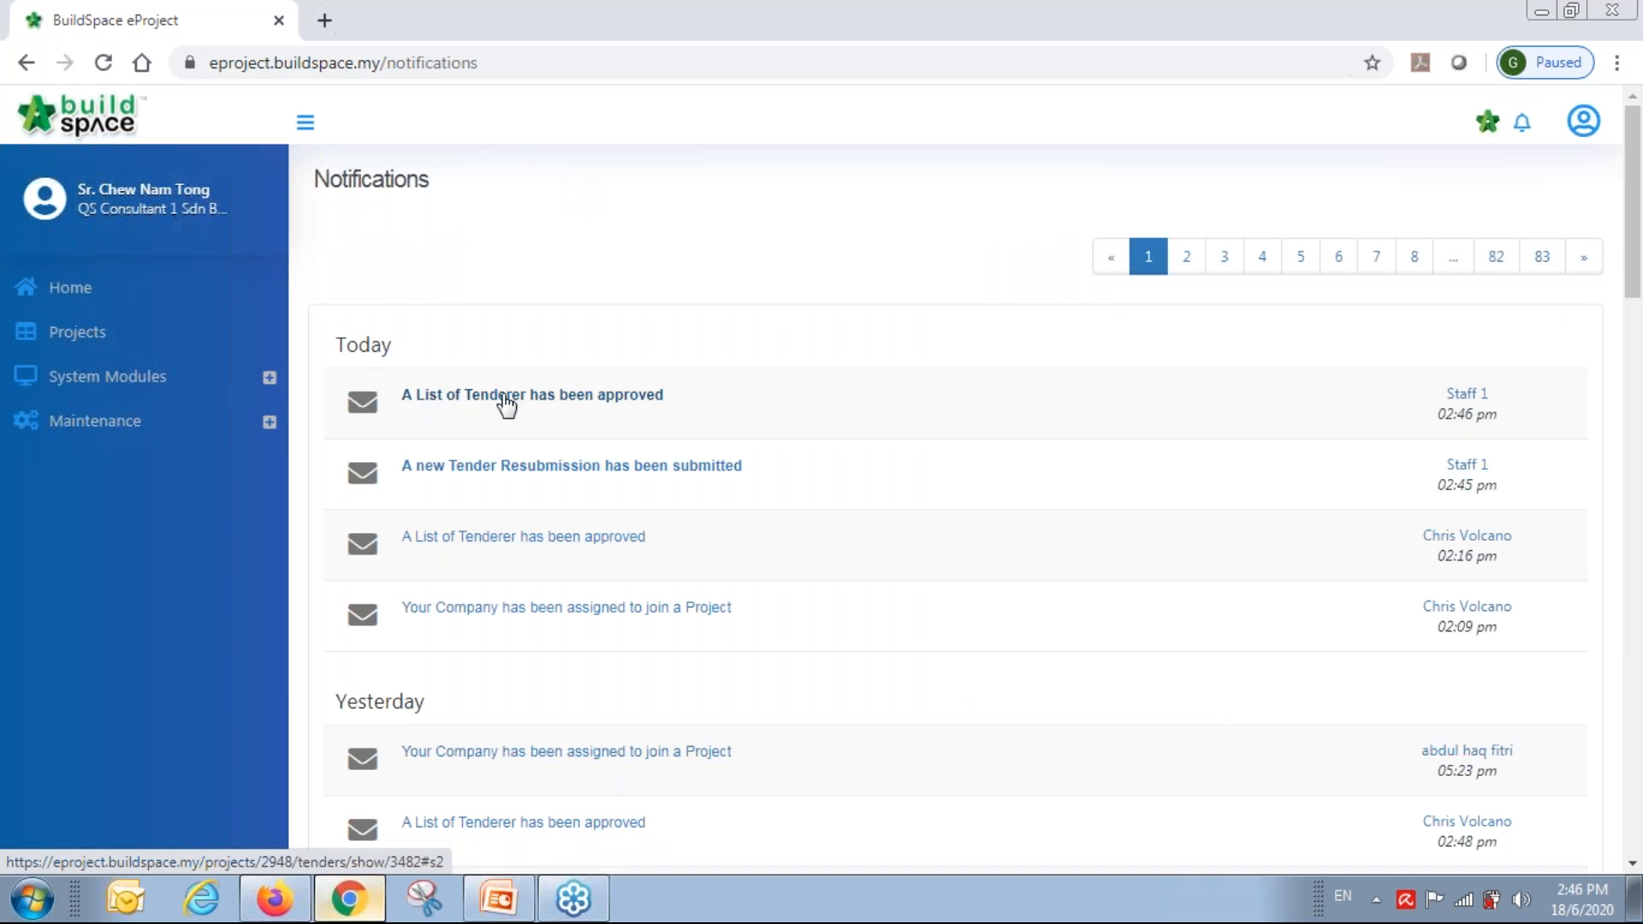
{"action": "left_click", "coordinate": [588, 402]}
{"action": "scroll", "coordinate": [926, 566], "scroll_direction": "down", "scroll_amount": 5}
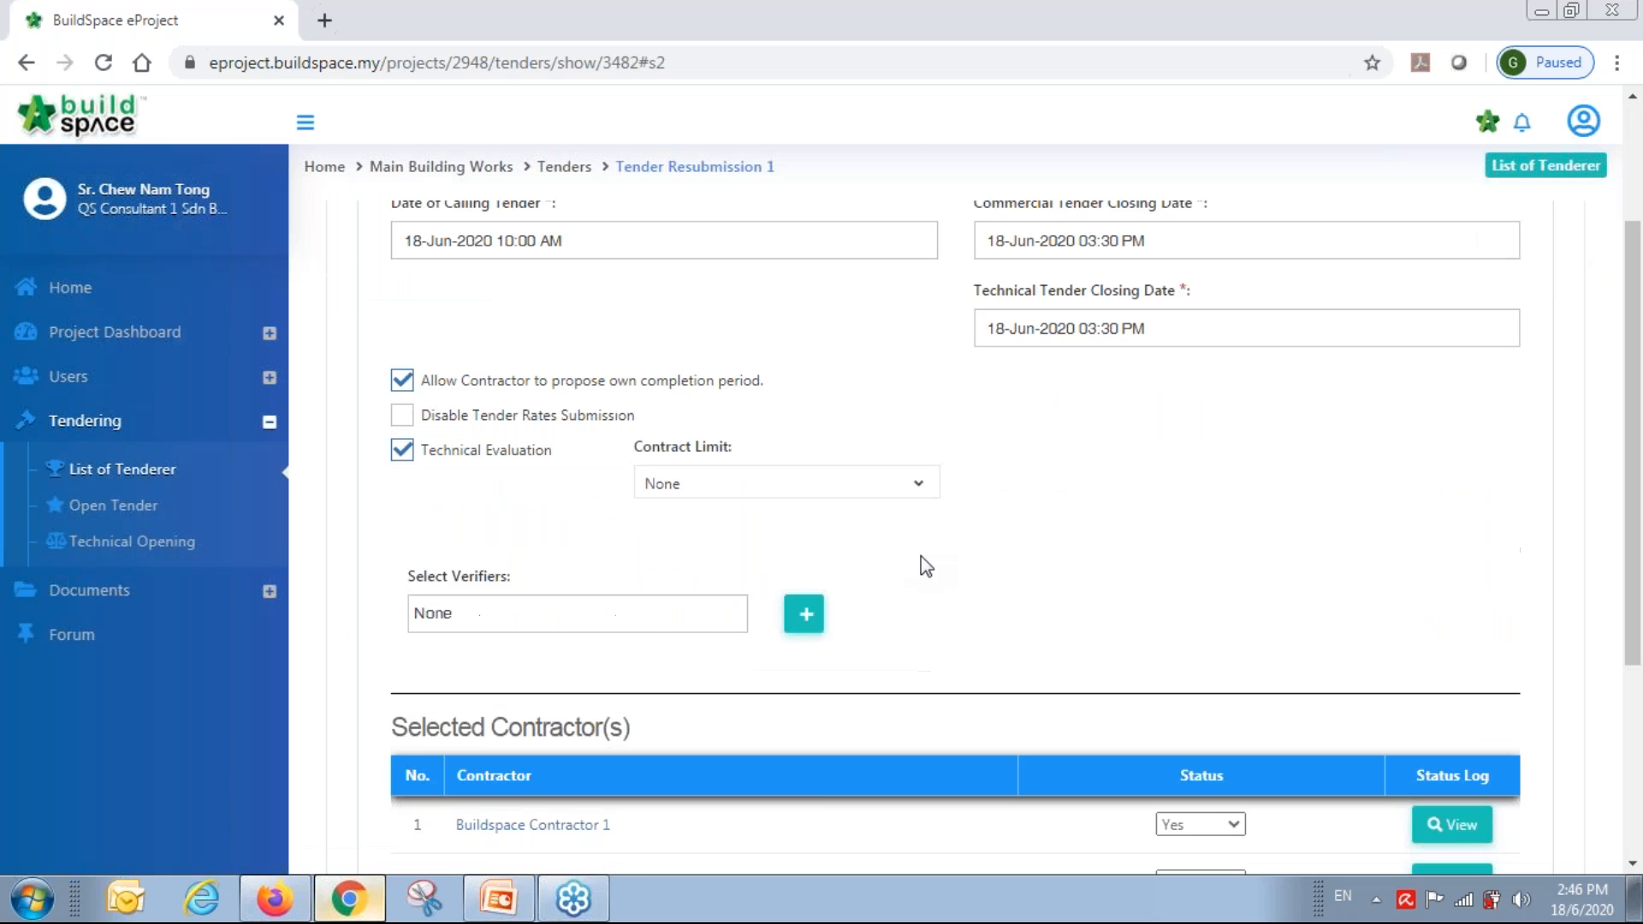
{"action": "scroll", "coordinate": [927, 566], "scroll_direction": "up", "scroll_amount": 5}
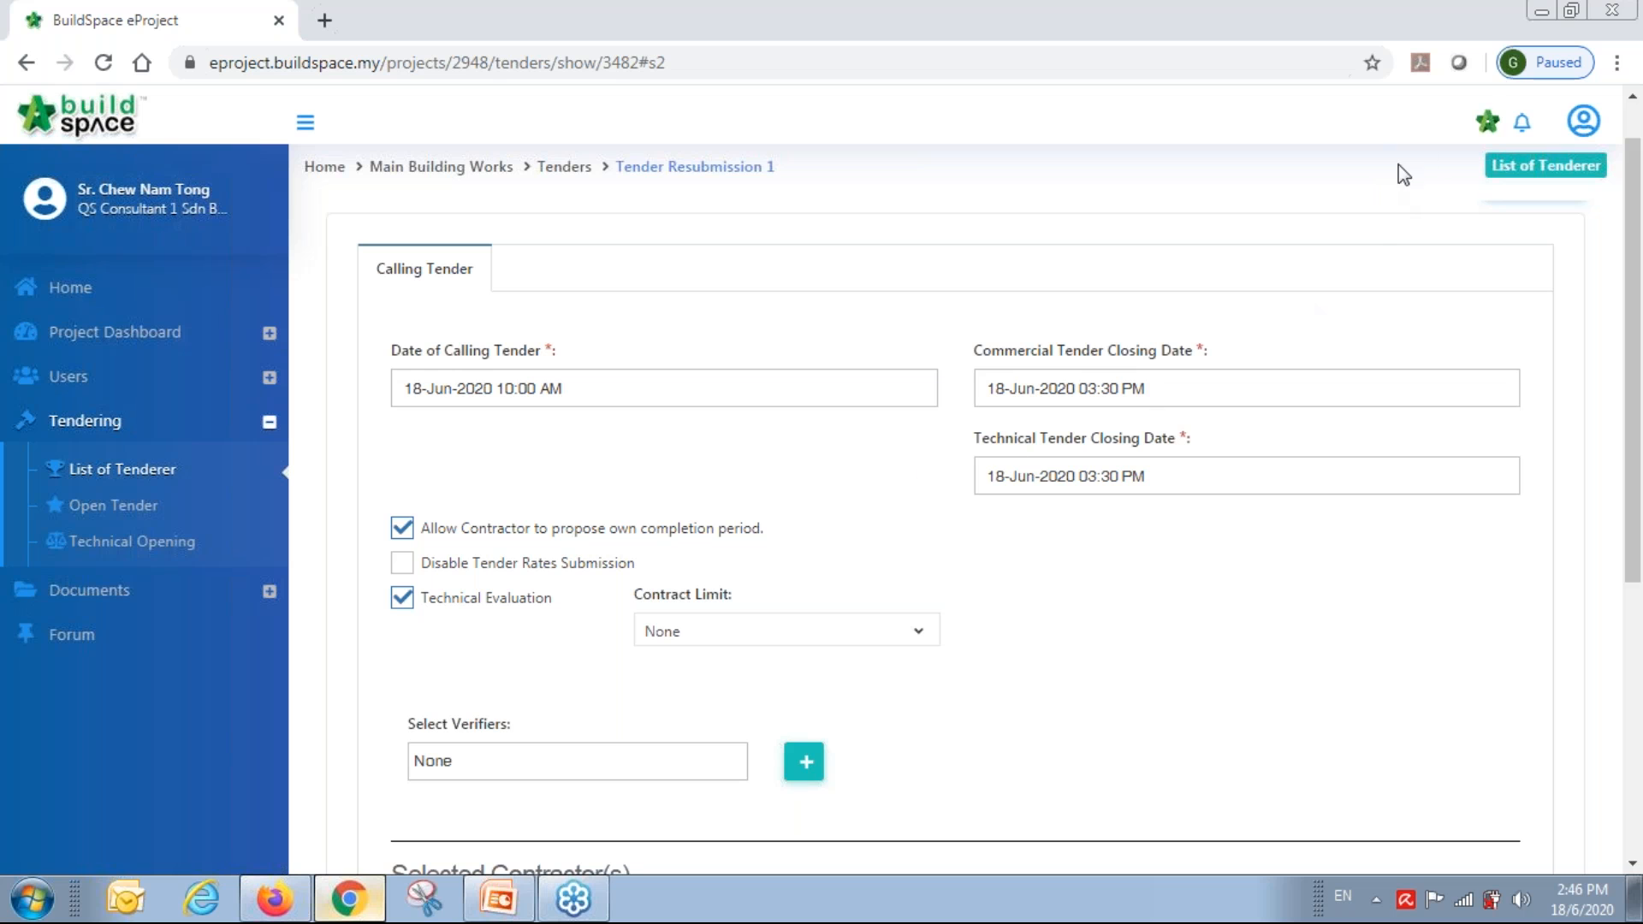
Open Main Building Works in BuildSpace Pro, view BILL NO.4's FRAME items, then close the bill.
{"action": "left_click", "coordinate": [1486, 130]}
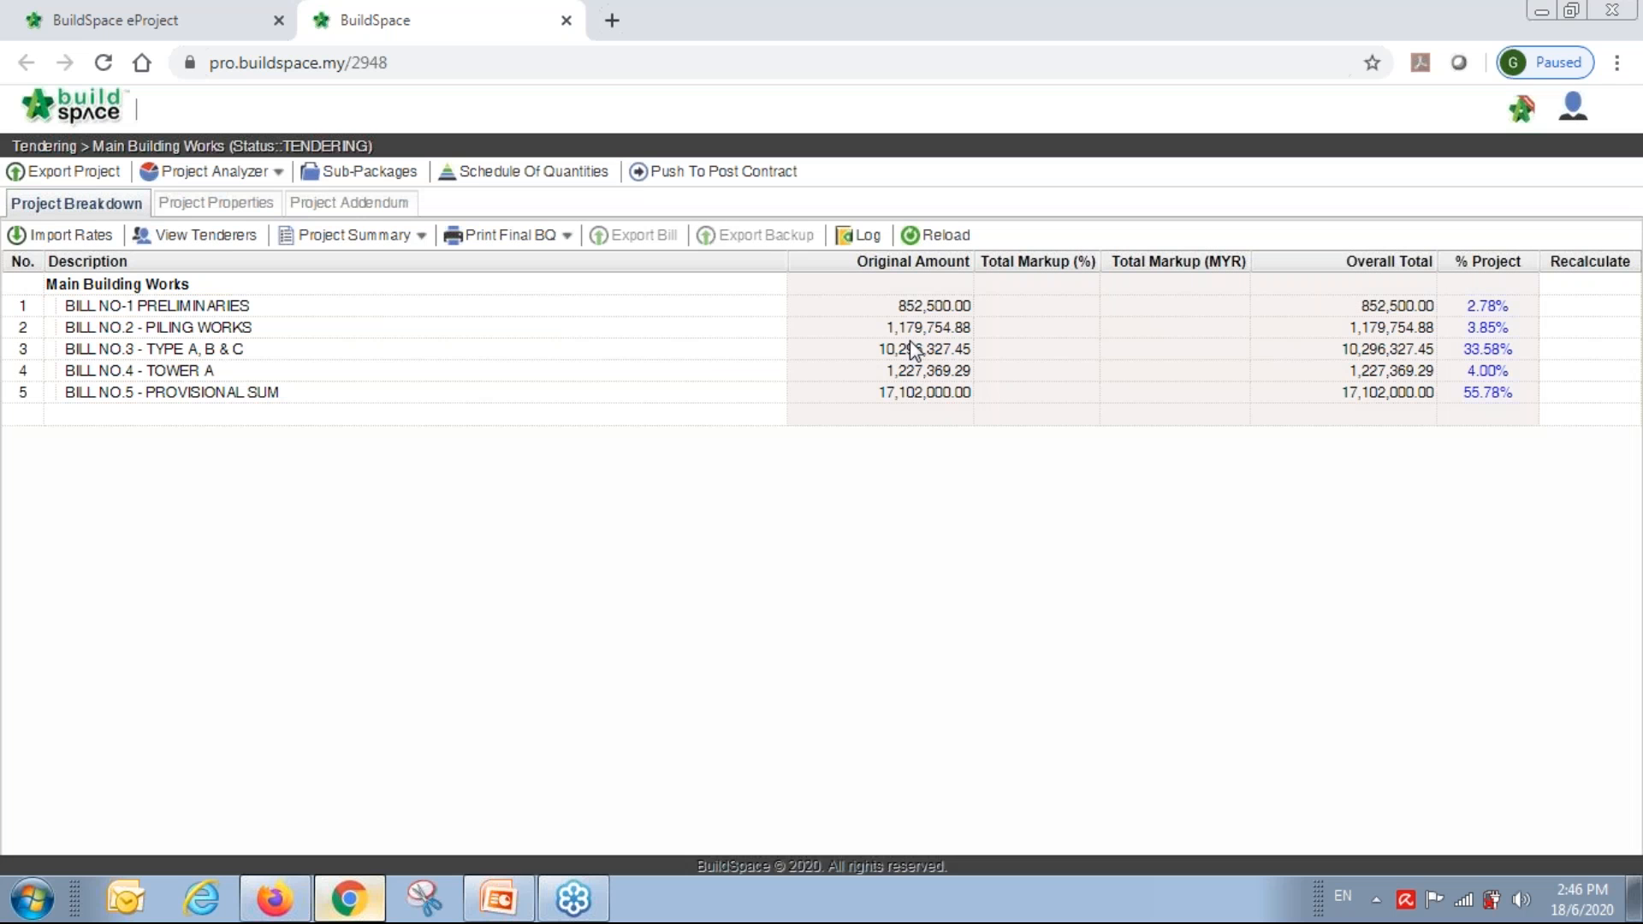
{"action": "left_click", "coordinate": [362, 372]}
{"action": "double_click", "coordinate": [363, 372]}
{"action": "left_click", "coordinate": [317, 401]}
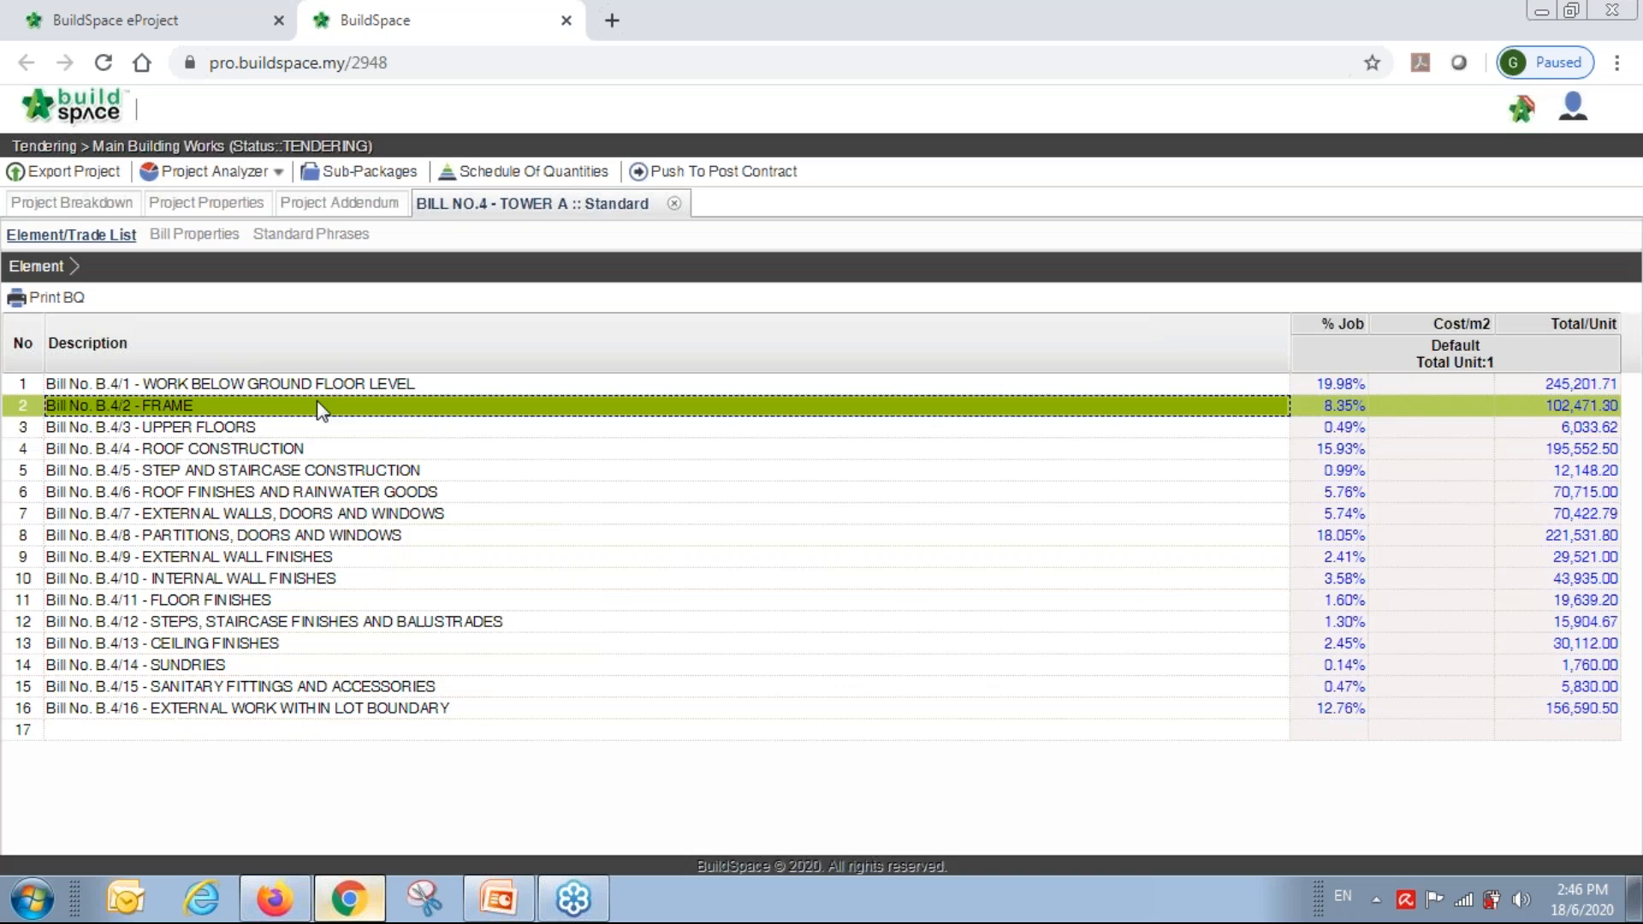
{"action": "double_click", "coordinate": [317, 400]}
{"action": "left_click", "coordinate": [317, 429]}
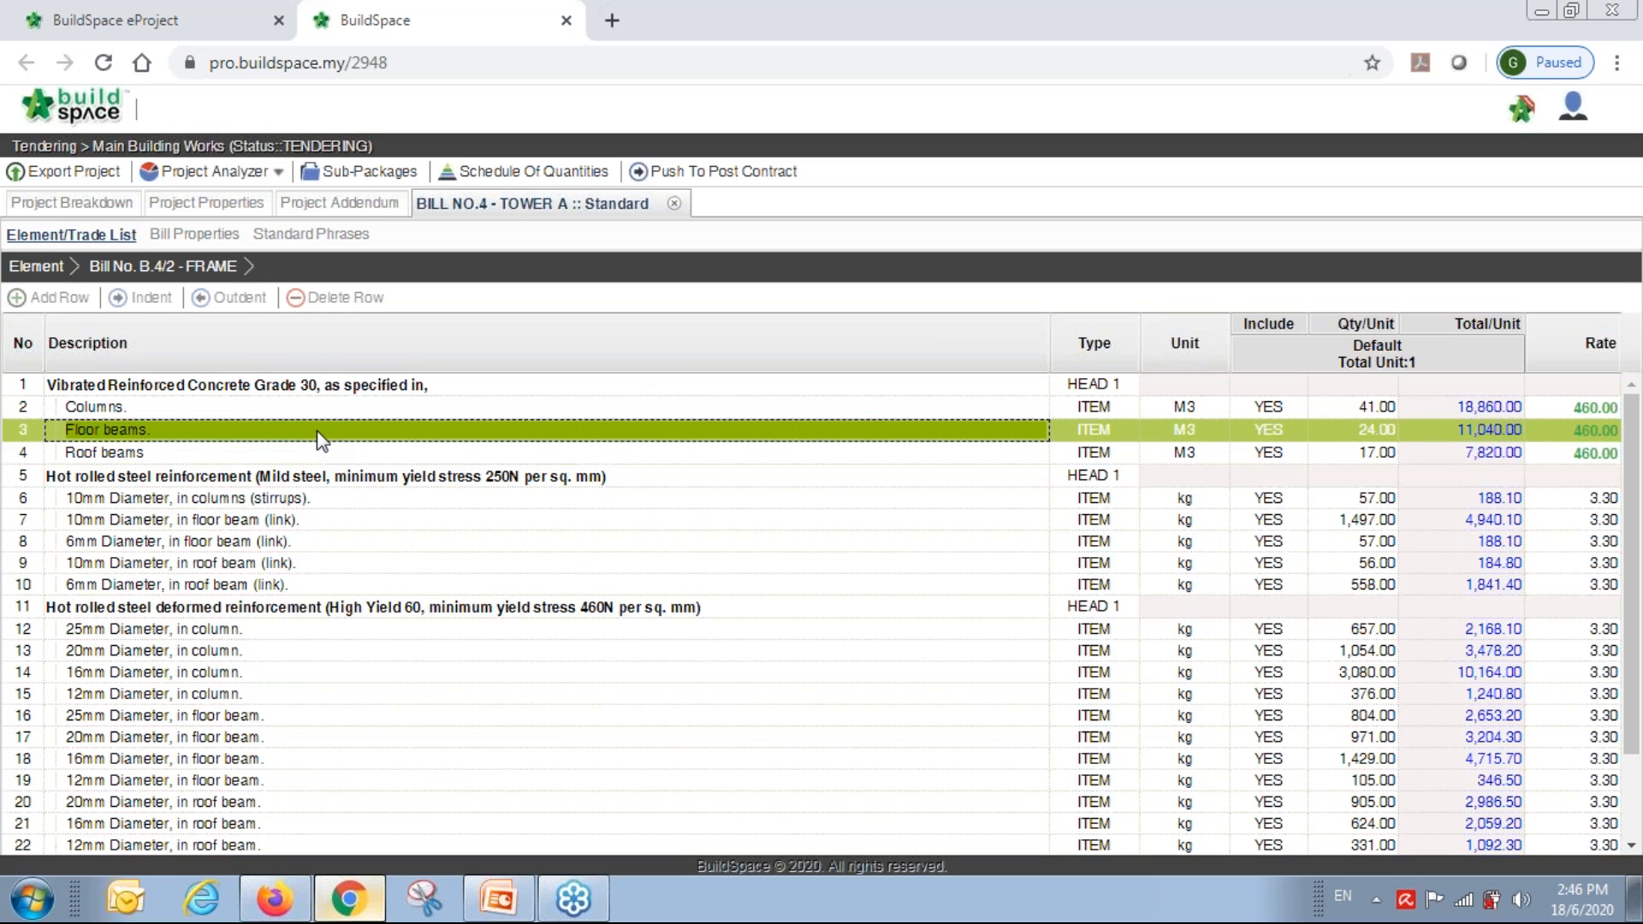
{"action": "left_click", "coordinate": [675, 205]}
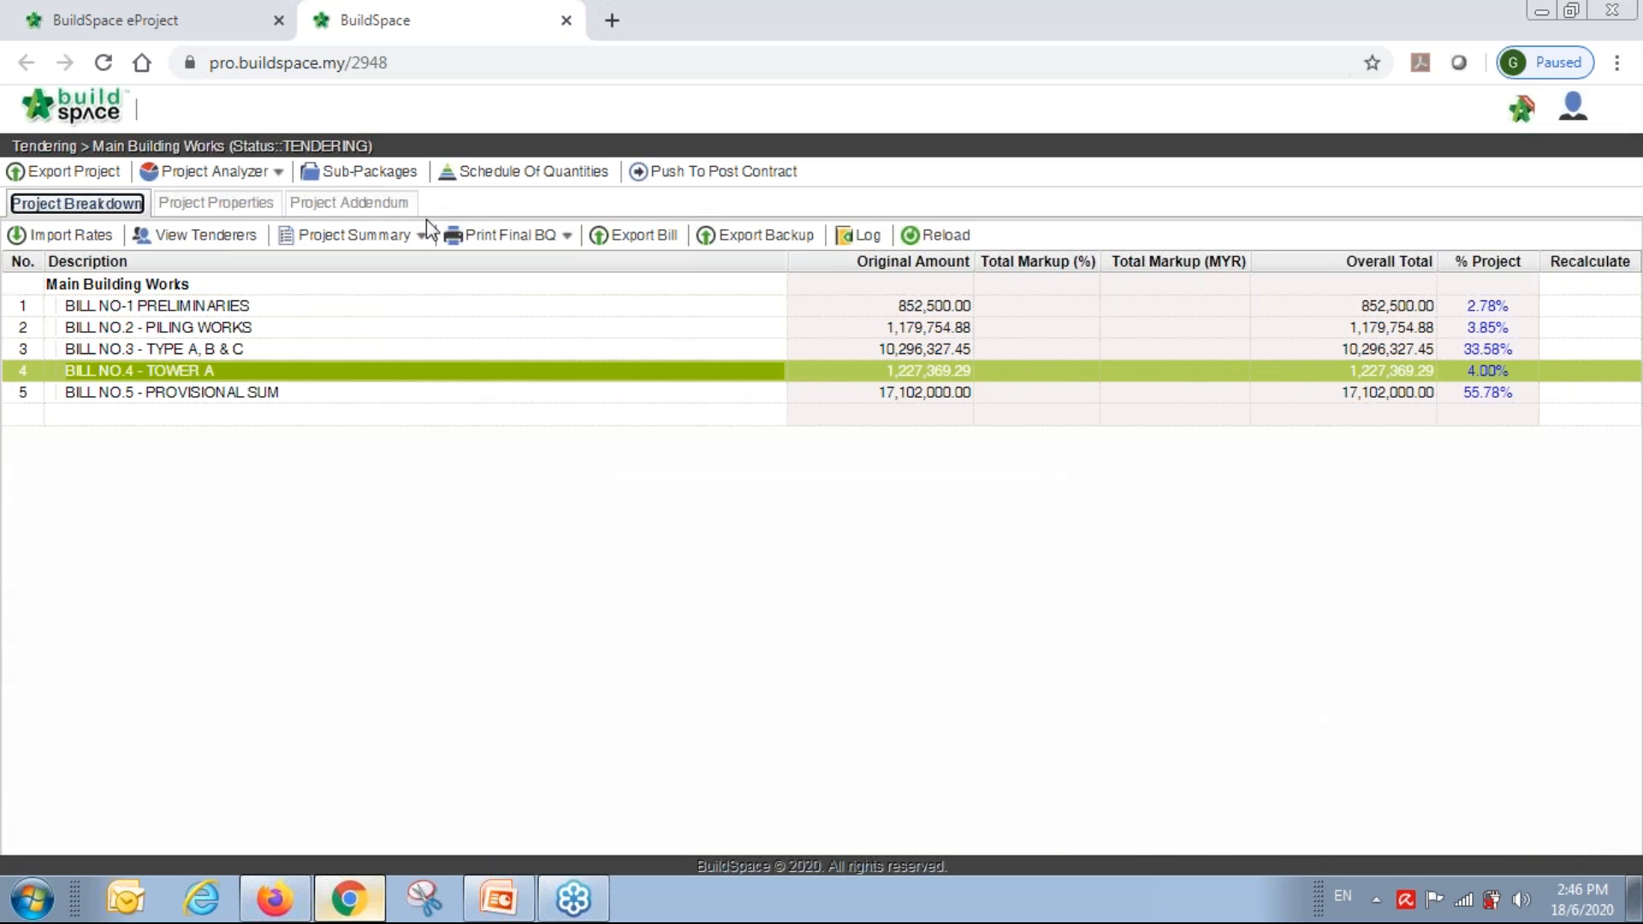
Create a new project addendum and return to the bill list.
{"action": "left_click", "coordinate": [368, 205]}
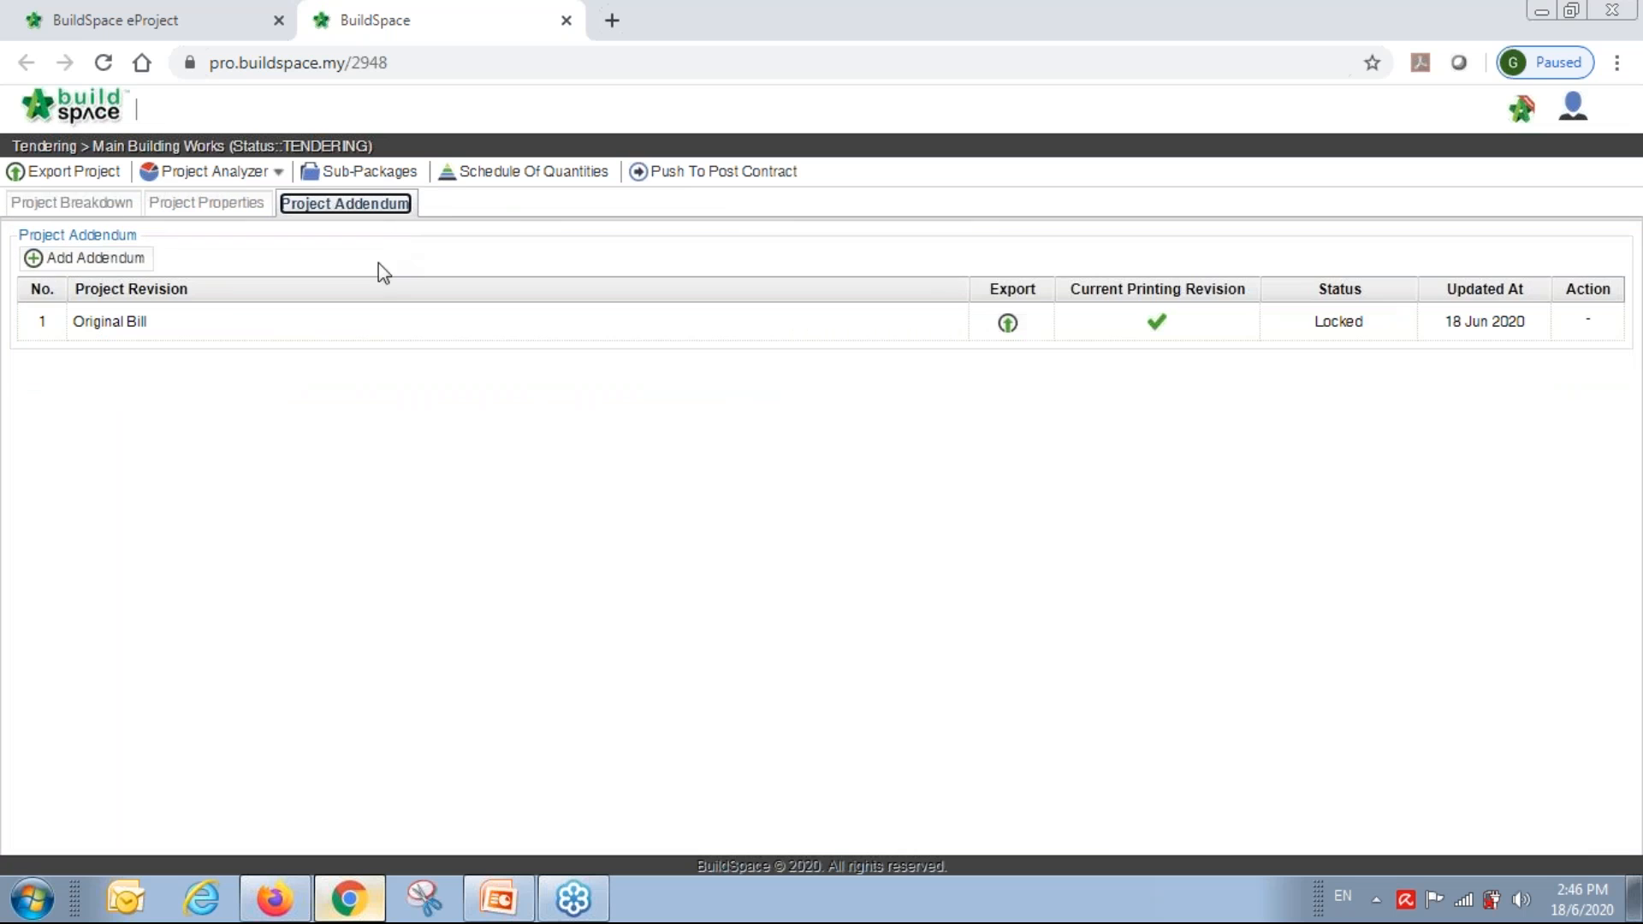
{"action": "left_click", "coordinate": [95, 260]}
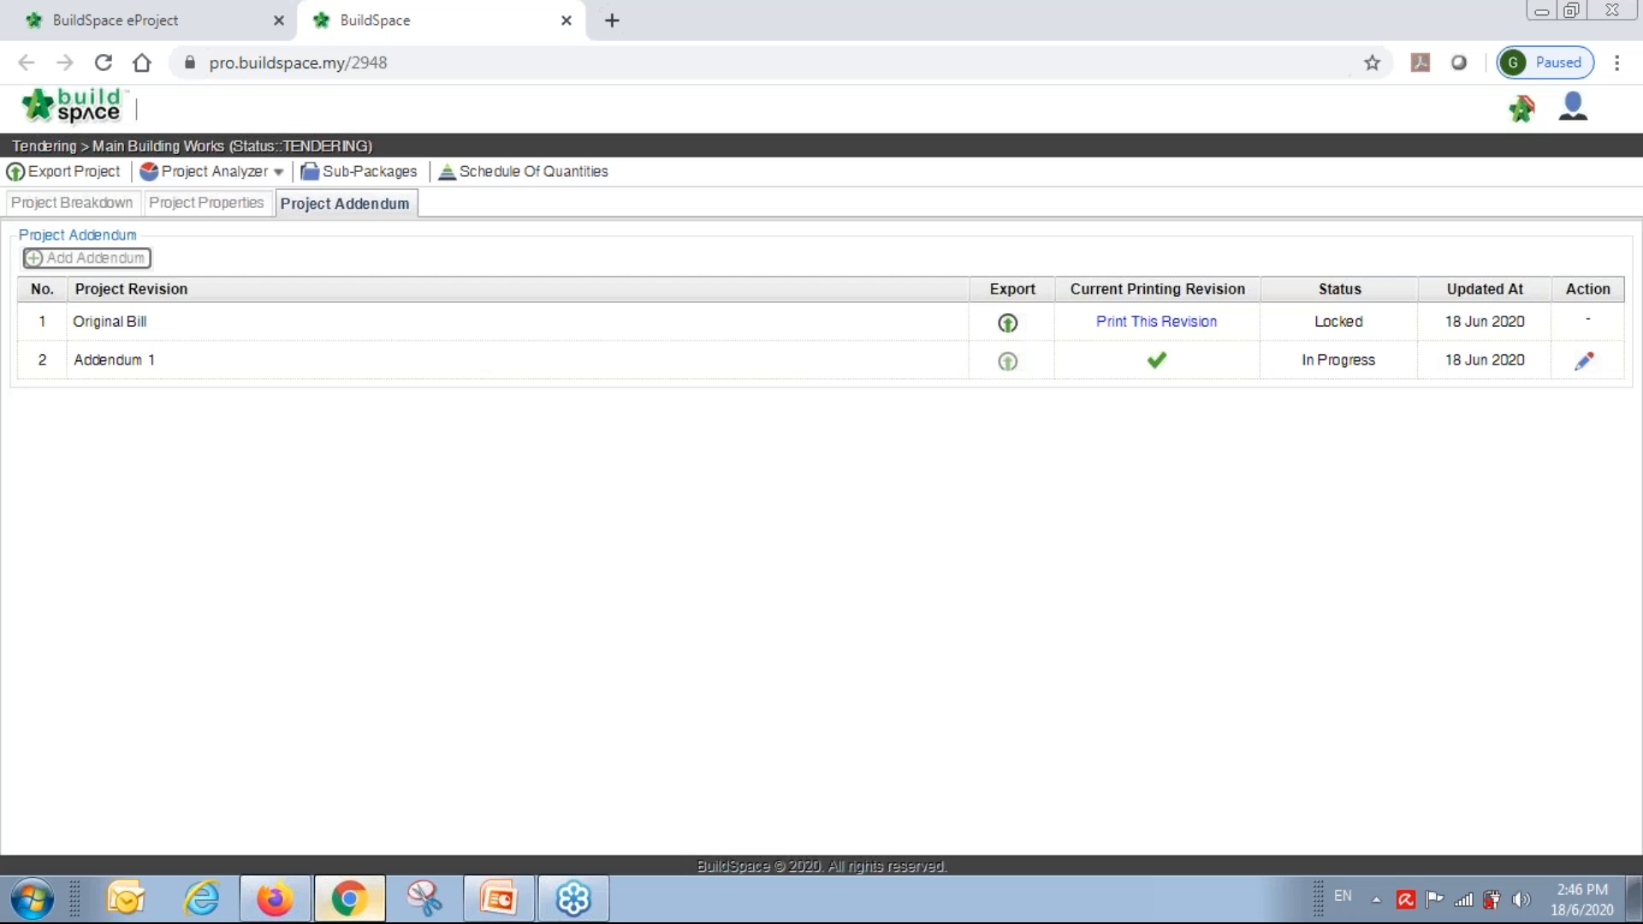
{"action": "left_click", "coordinate": [89, 206]}
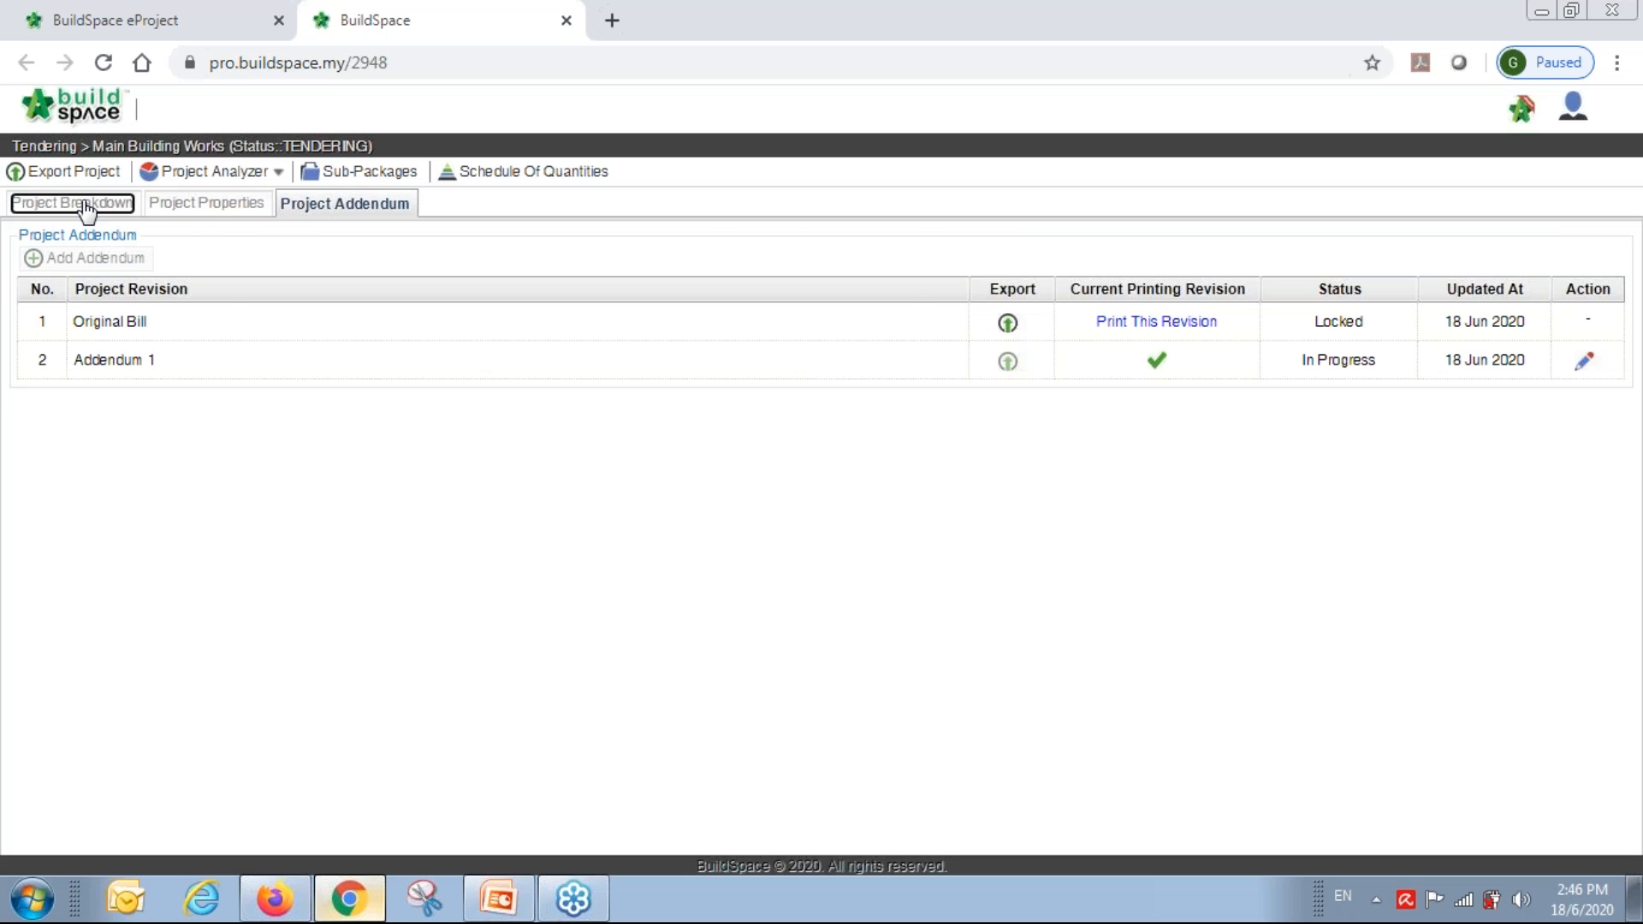
Open BILL NO.4's FRAME element and duplicate the Floor beams. row.
{"action": "double_click", "coordinate": [150, 371]}
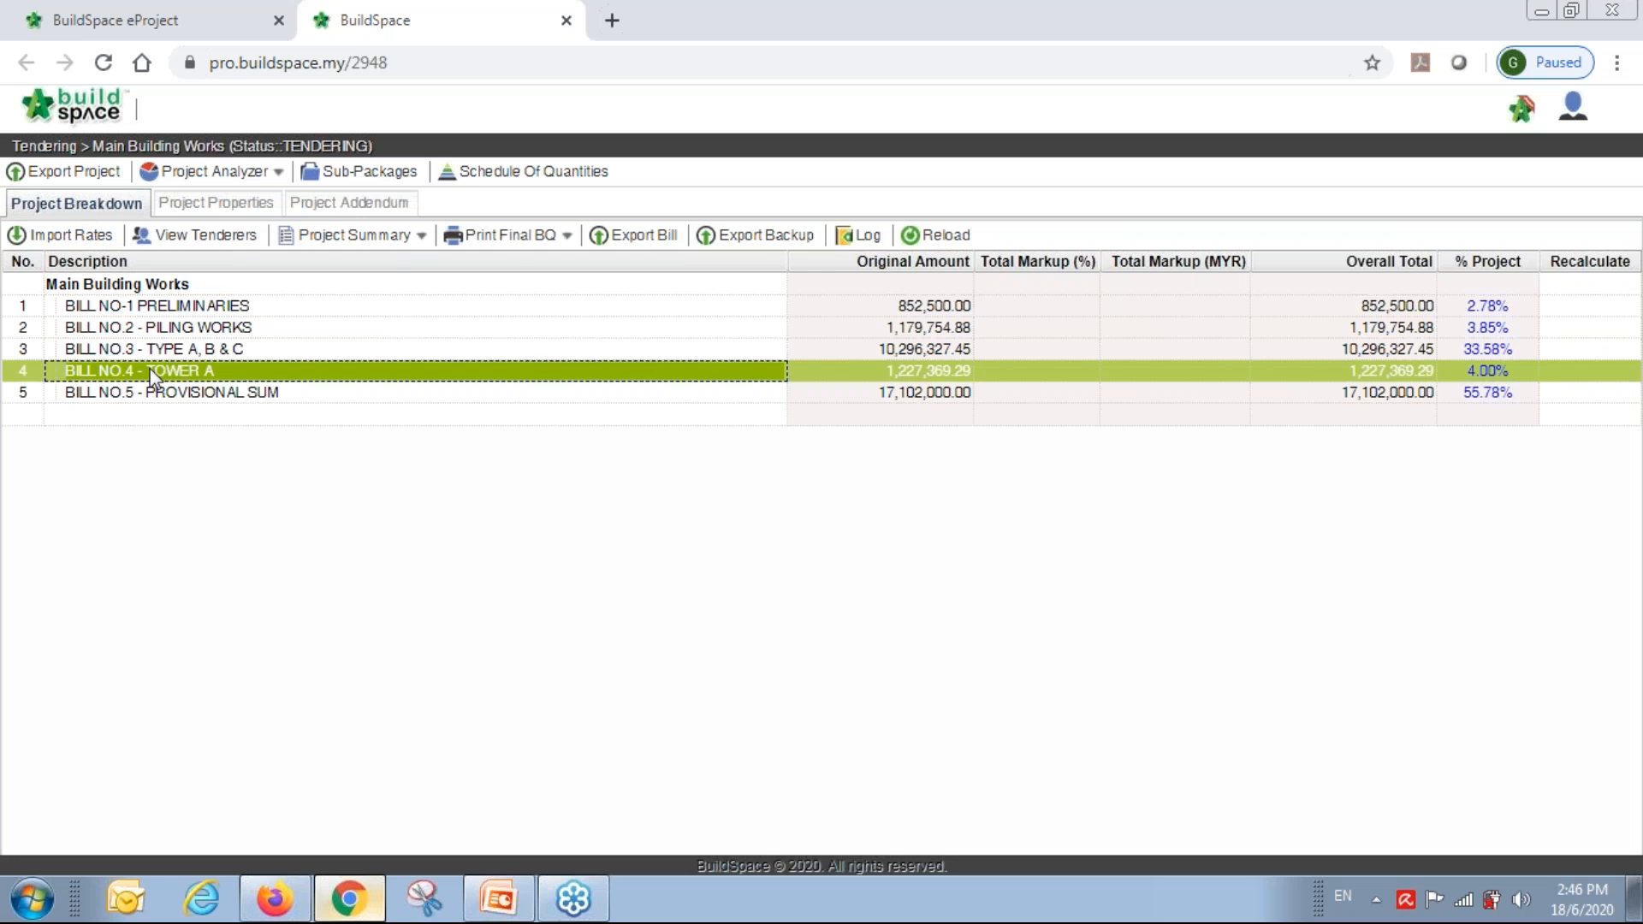
{"action": "left_click", "coordinate": [188, 407]}
{"action": "double_click", "coordinate": [188, 407]}
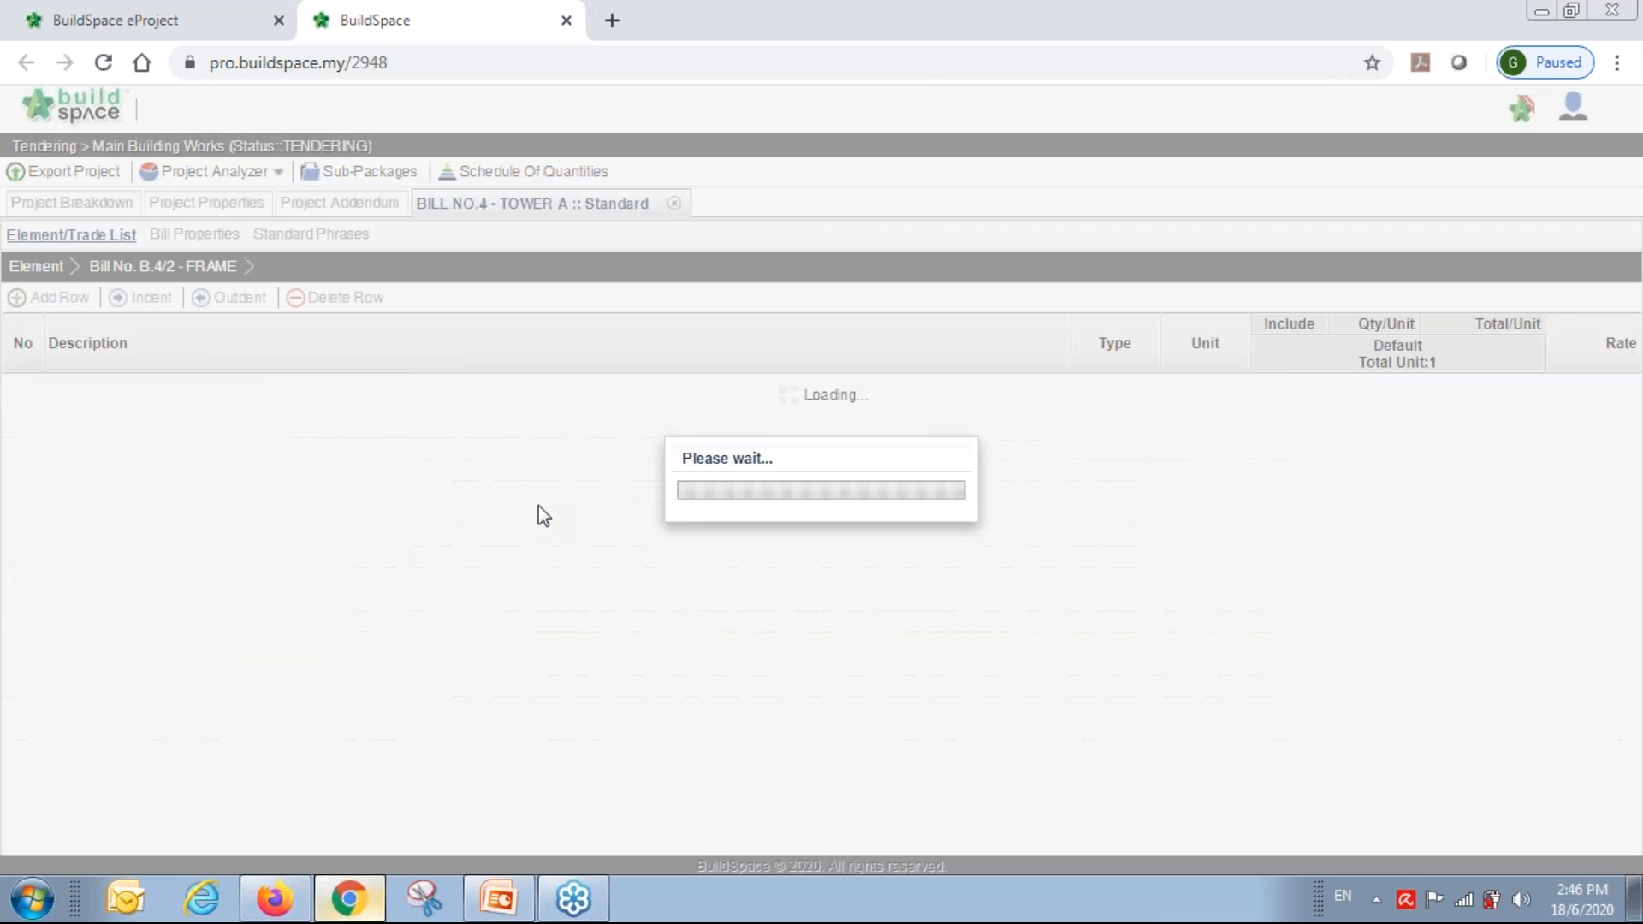
{"action": "left_click", "coordinate": [284, 425]}
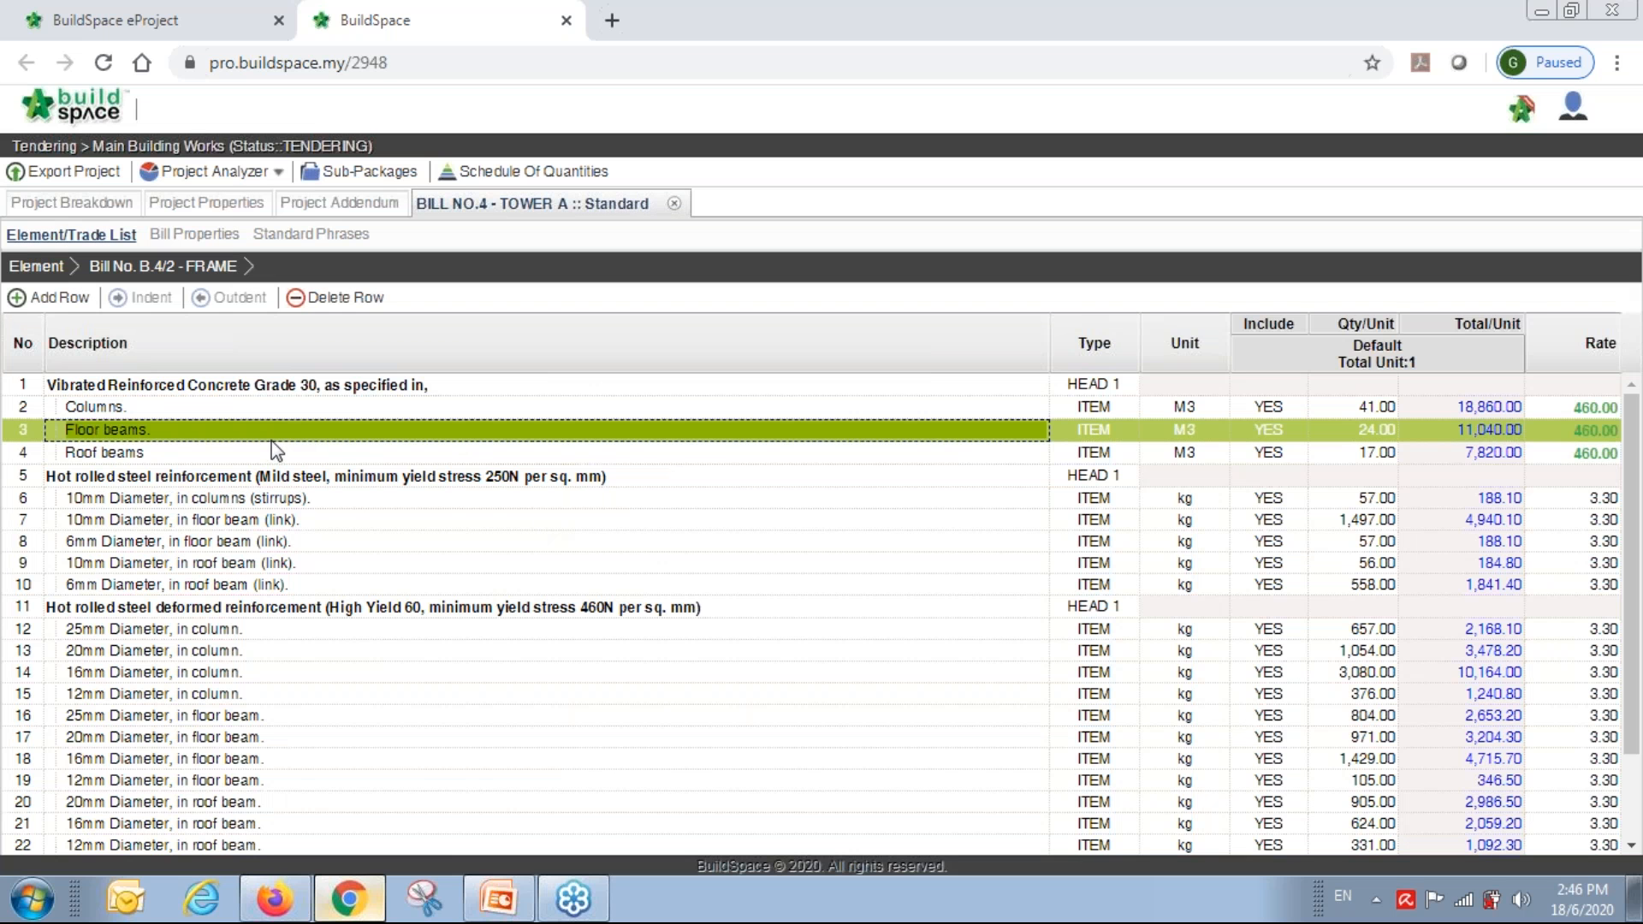
{"action": "right_click", "coordinate": [962, 440]}
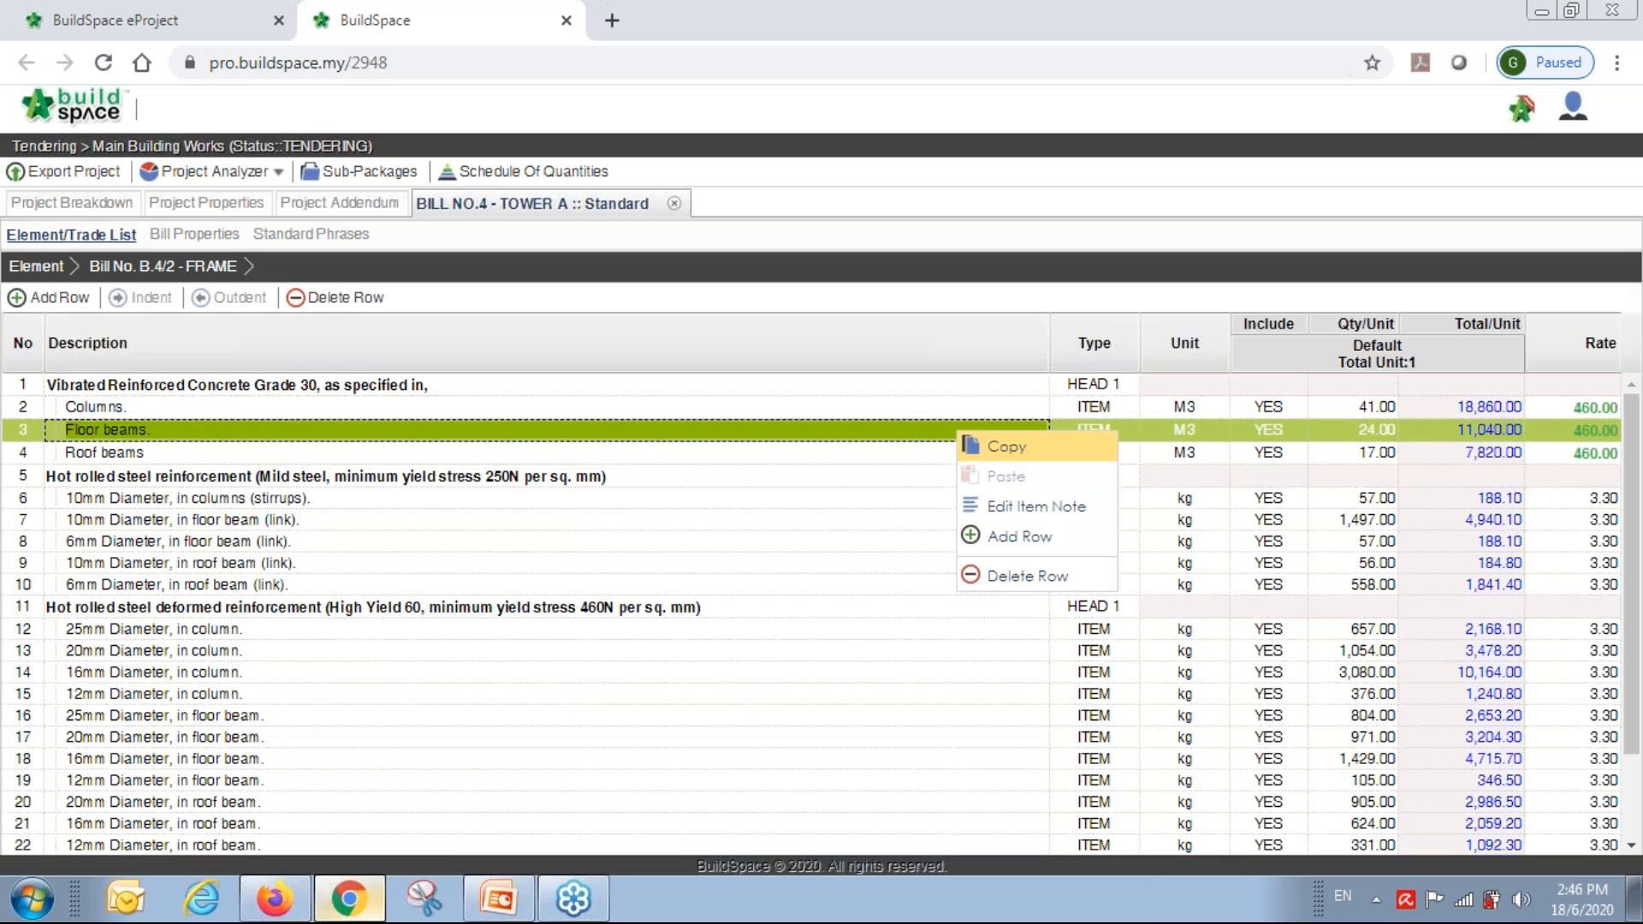
{"action": "left_click", "coordinate": [996, 449]}
{"action": "right_click", "coordinate": [922, 424]}
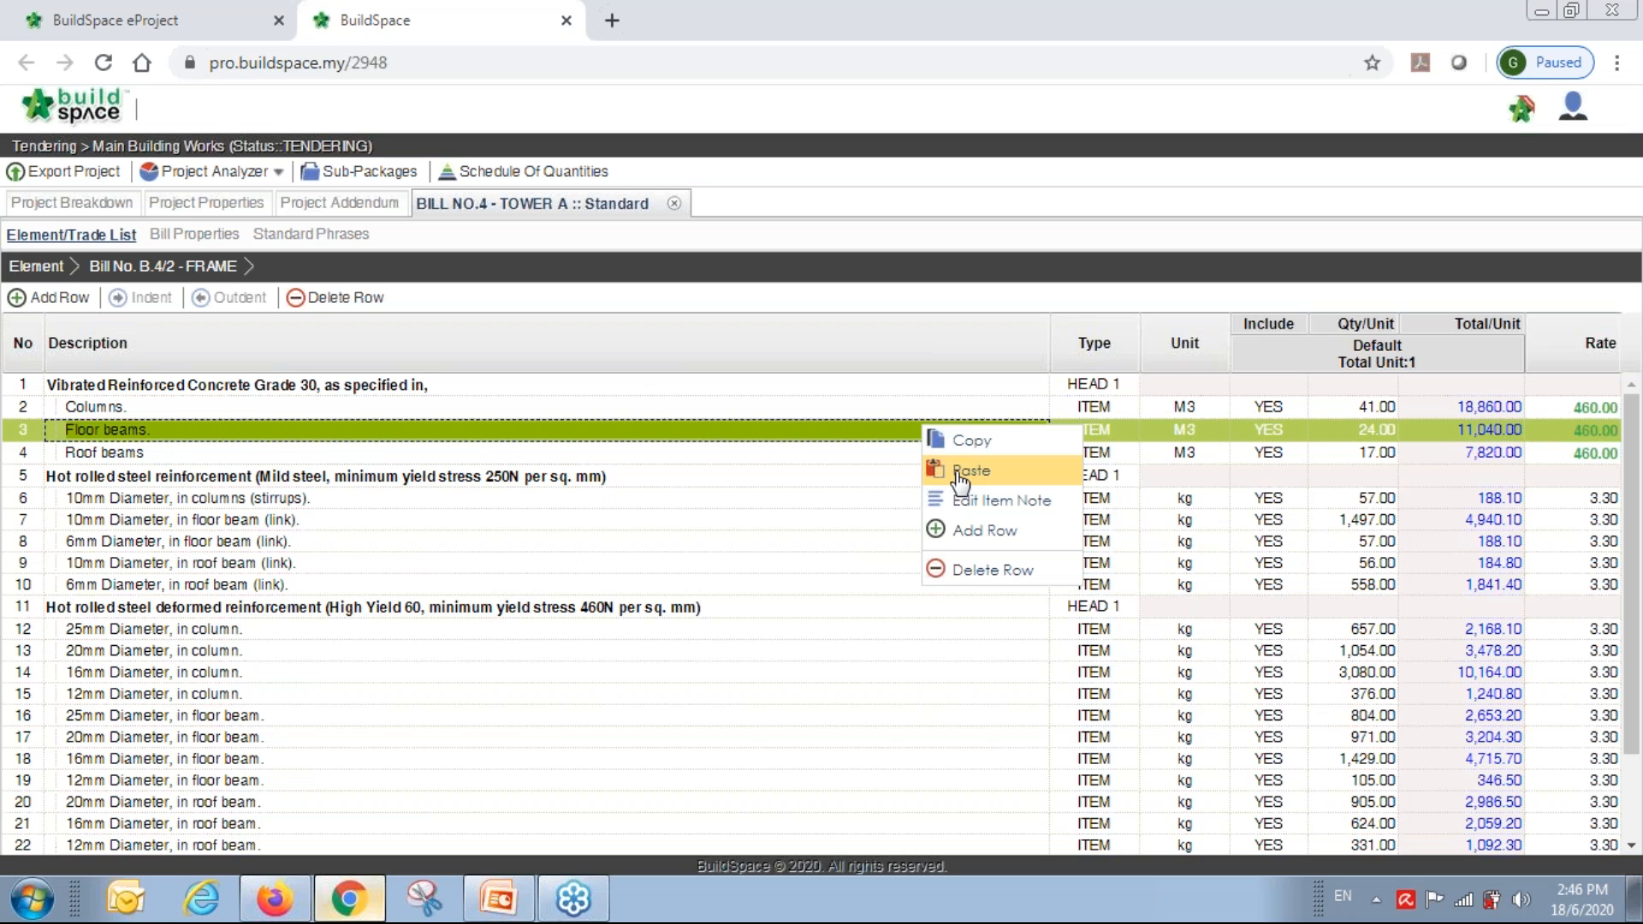
{"action": "left_click", "coordinate": [971, 471]}
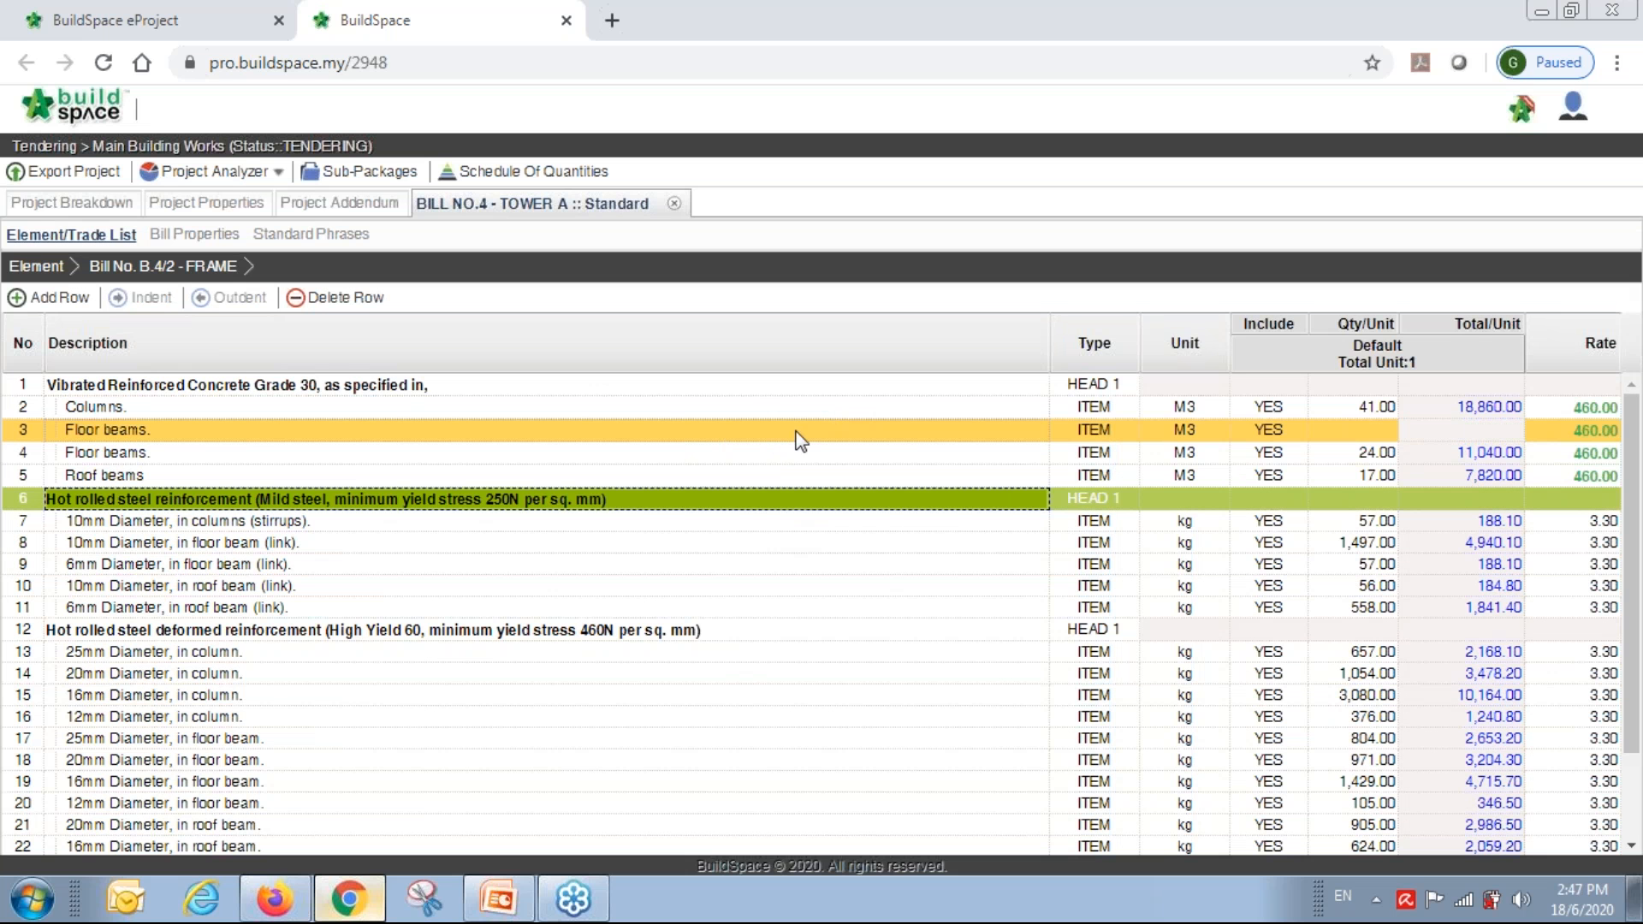
Delete the duplicate Floor beams. row and set its quantity to 50.
{"action": "left_click", "coordinate": [734, 446]}
{"action": "right_click", "coordinate": [734, 446]}
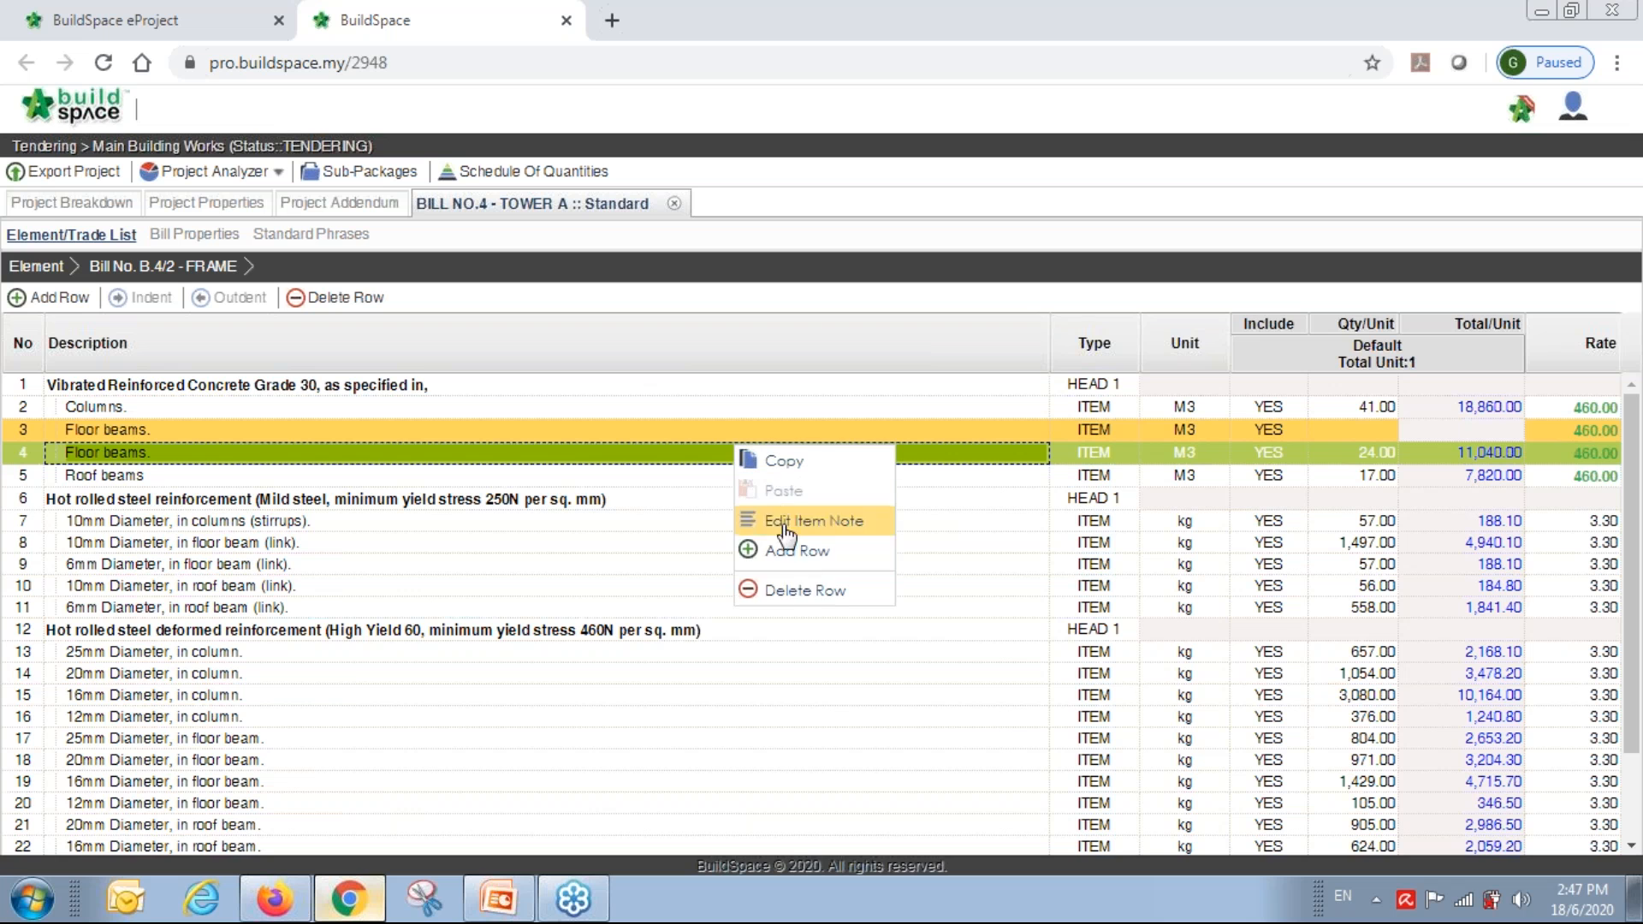
{"action": "left_click", "coordinate": [796, 595]}
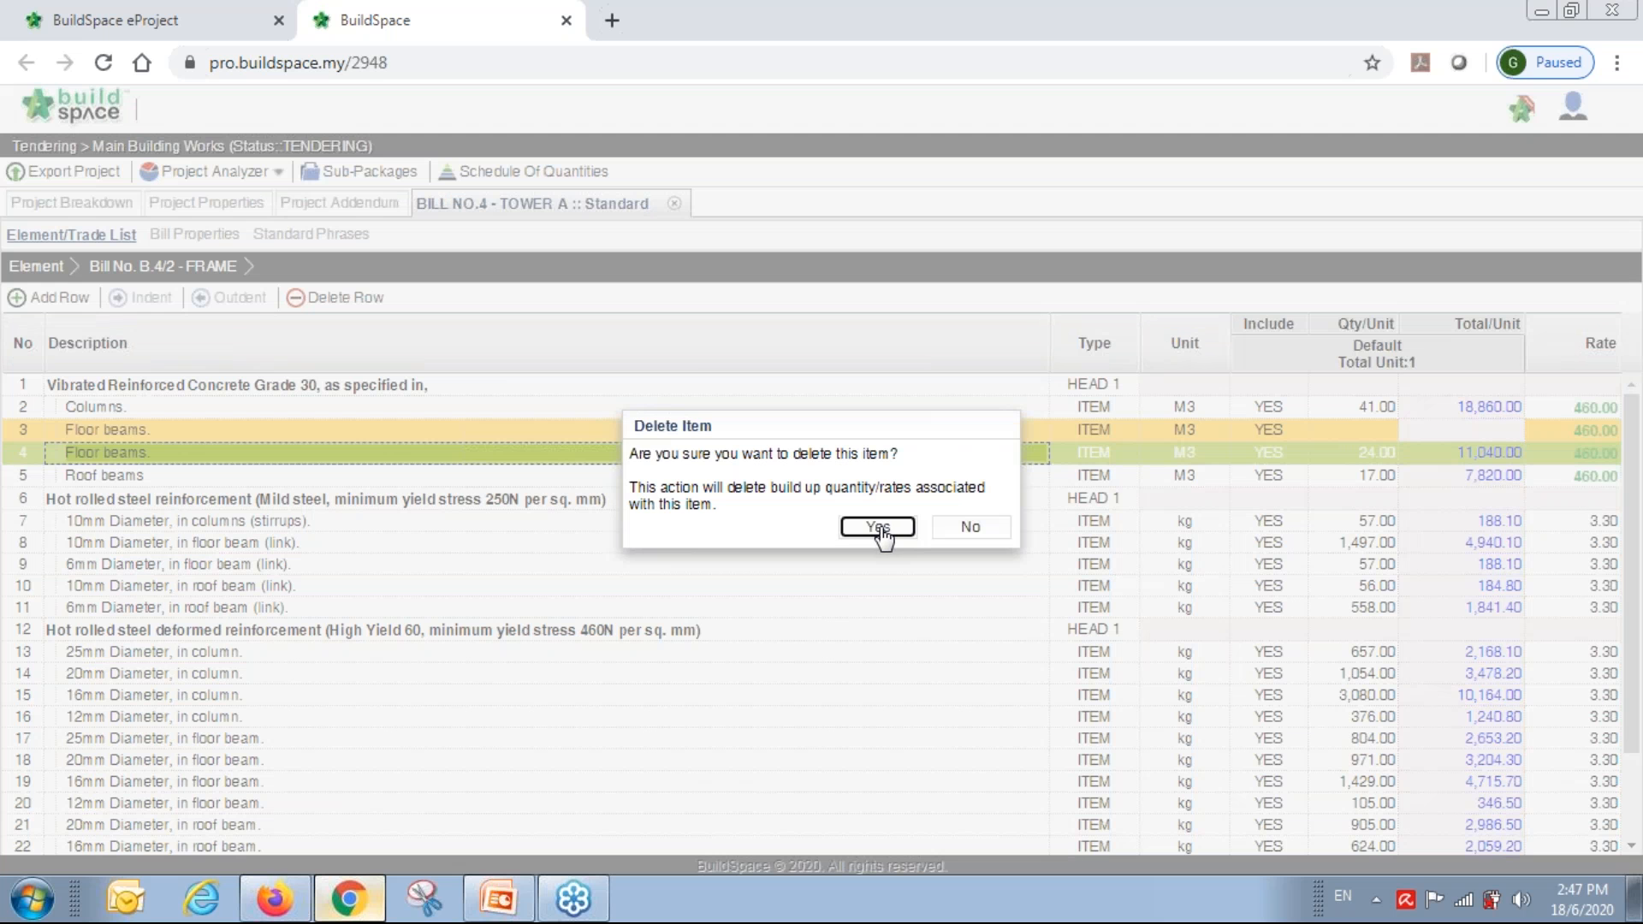
{"action": "left_click", "coordinate": [880, 530]}
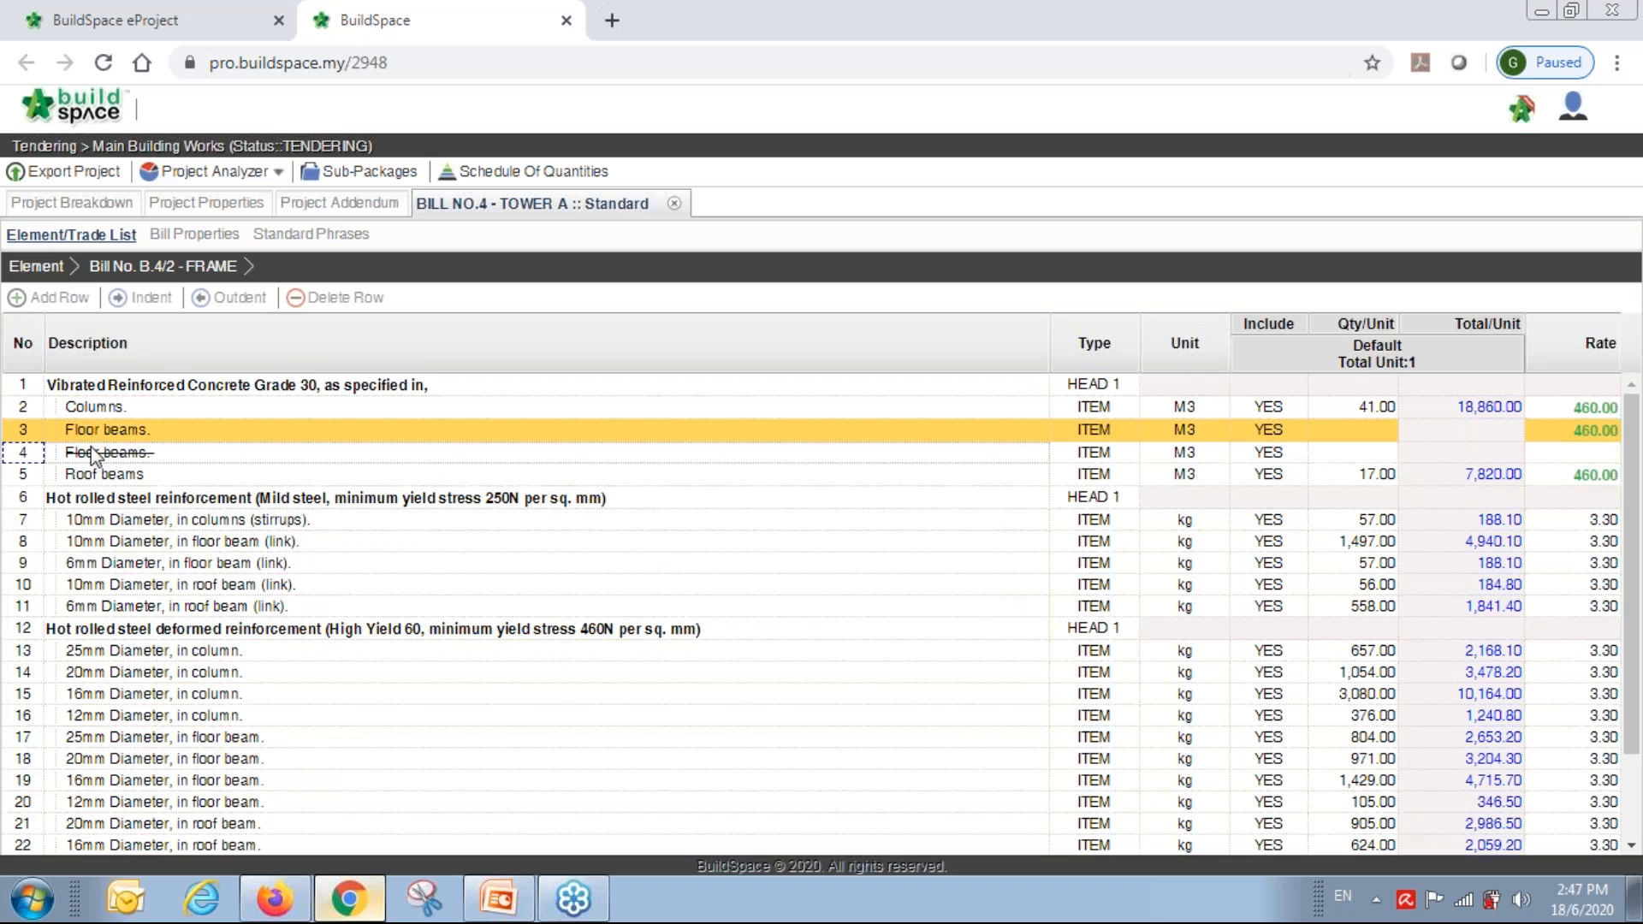
{"action": "double_click", "coordinate": [1386, 433]}
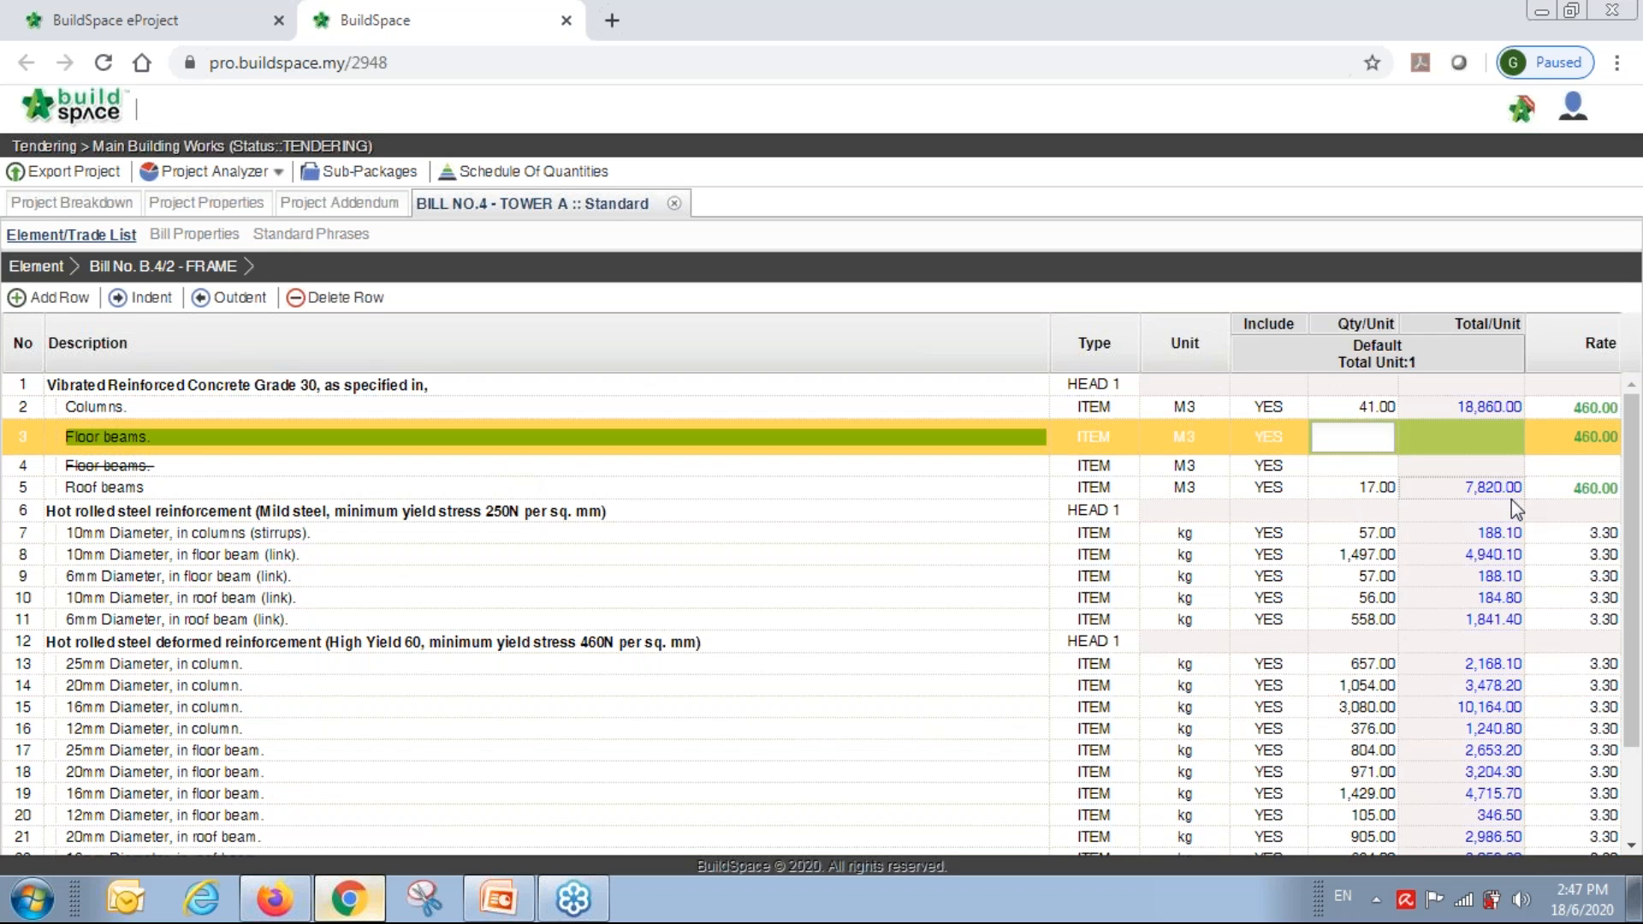
{"action": "type", "text": "50"}
{"action": "key", "text": "Return"}
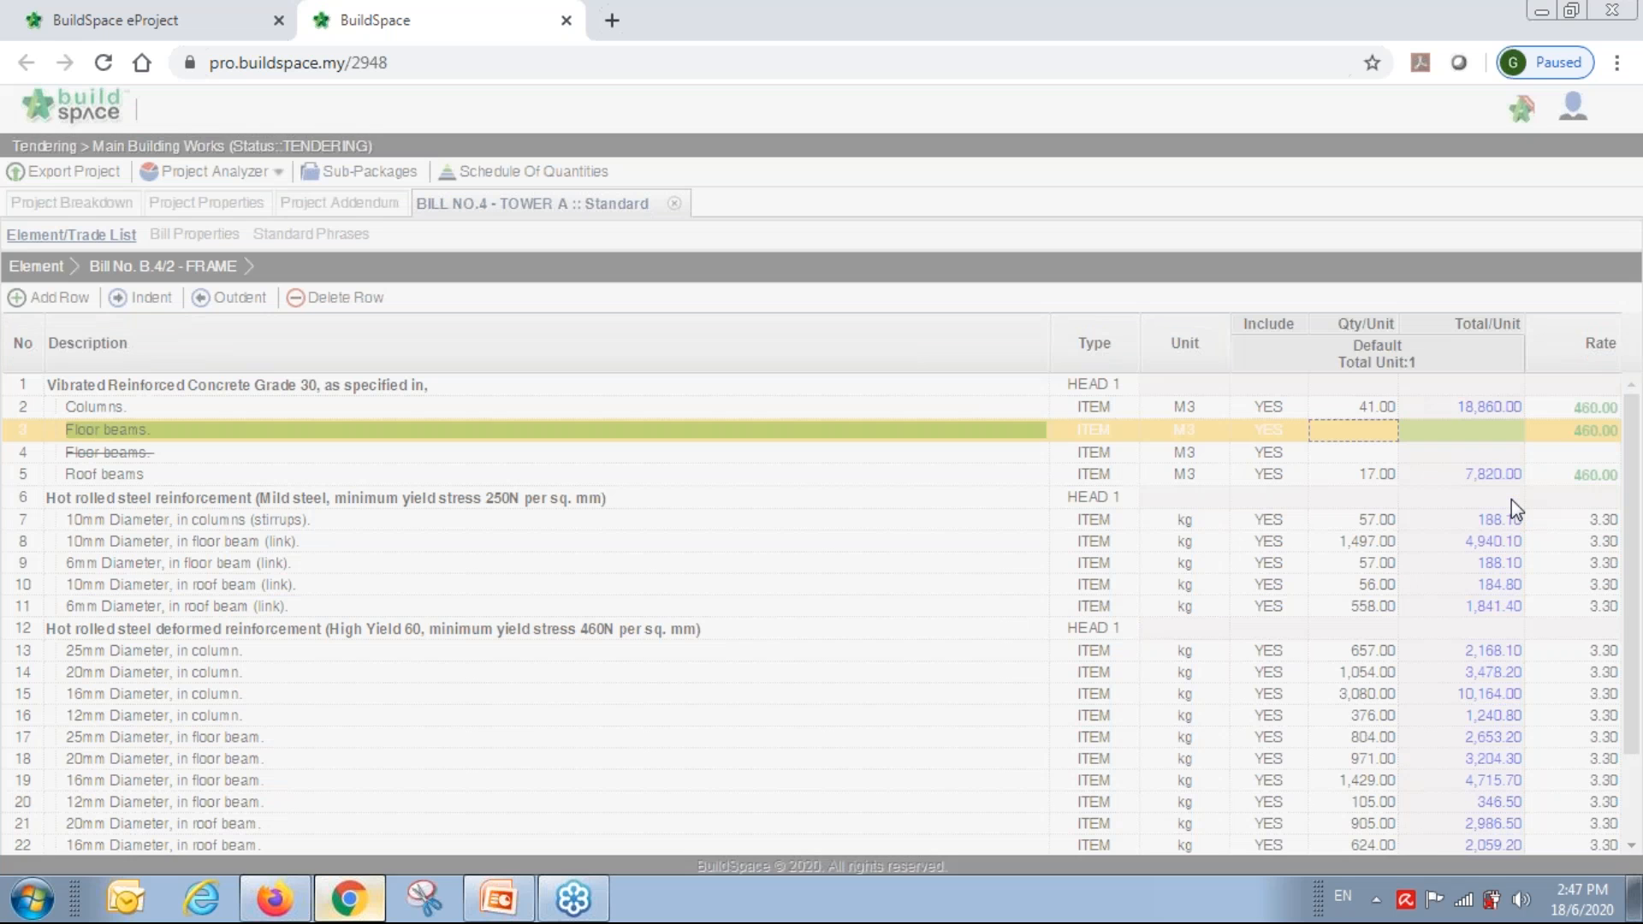
Insert a 'New item' row of 2,000 kg at rate 3.30 above the 6mm link row.
{"action": "left_click", "coordinate": [387, 562]}
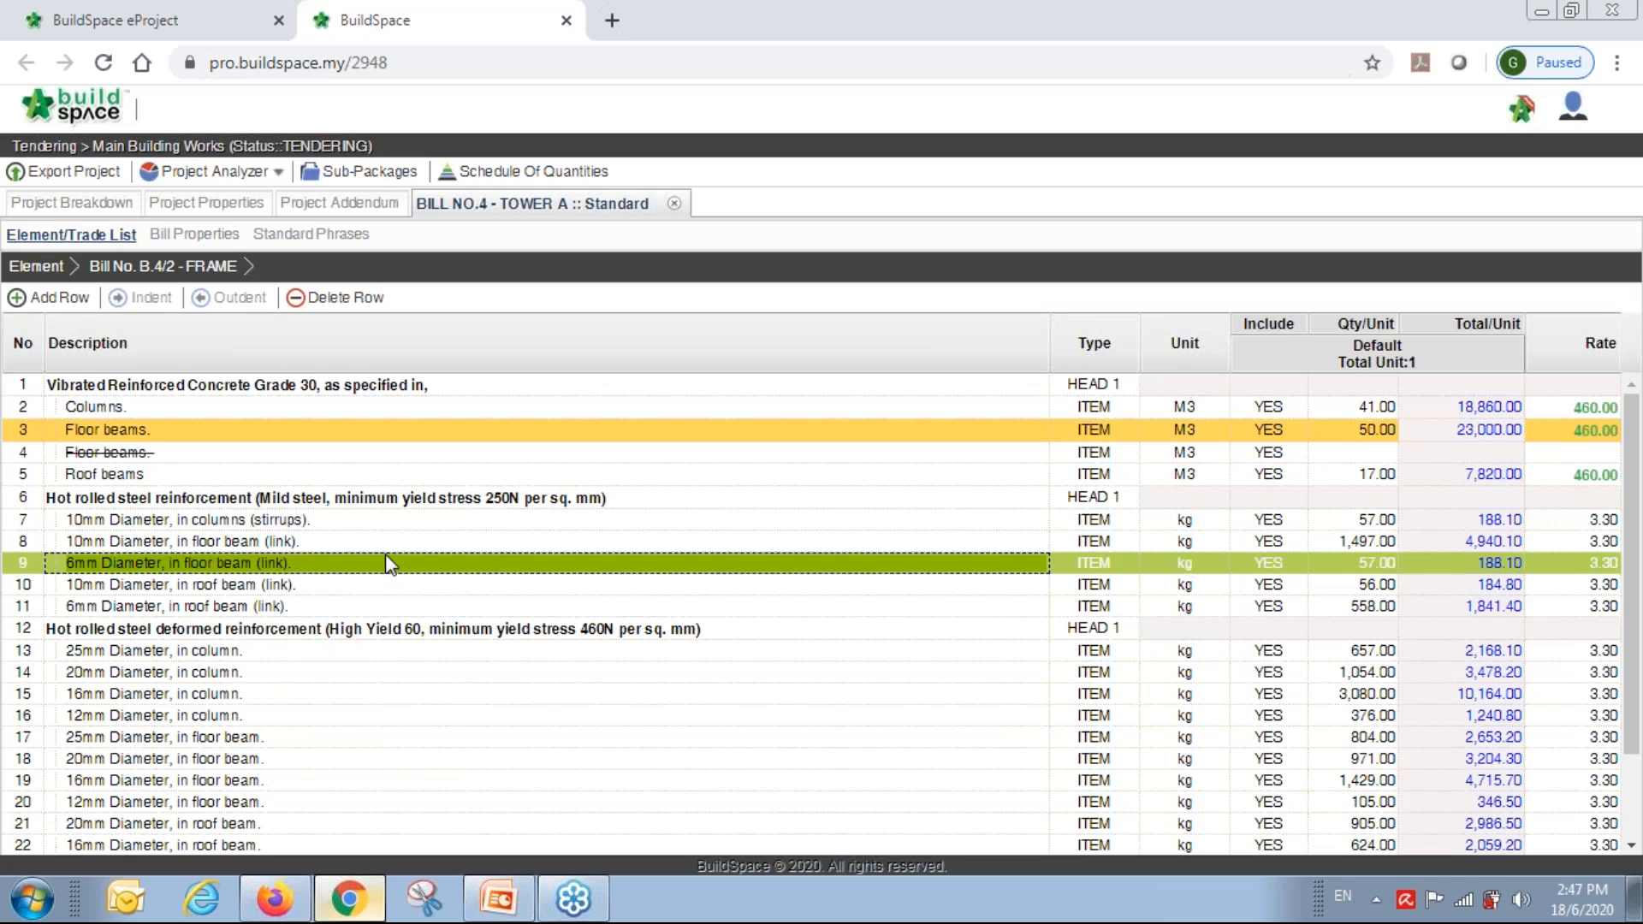
{"action": "left_click", "coordinate": [60, 299]}
{"action": "type", "text": "New item"}
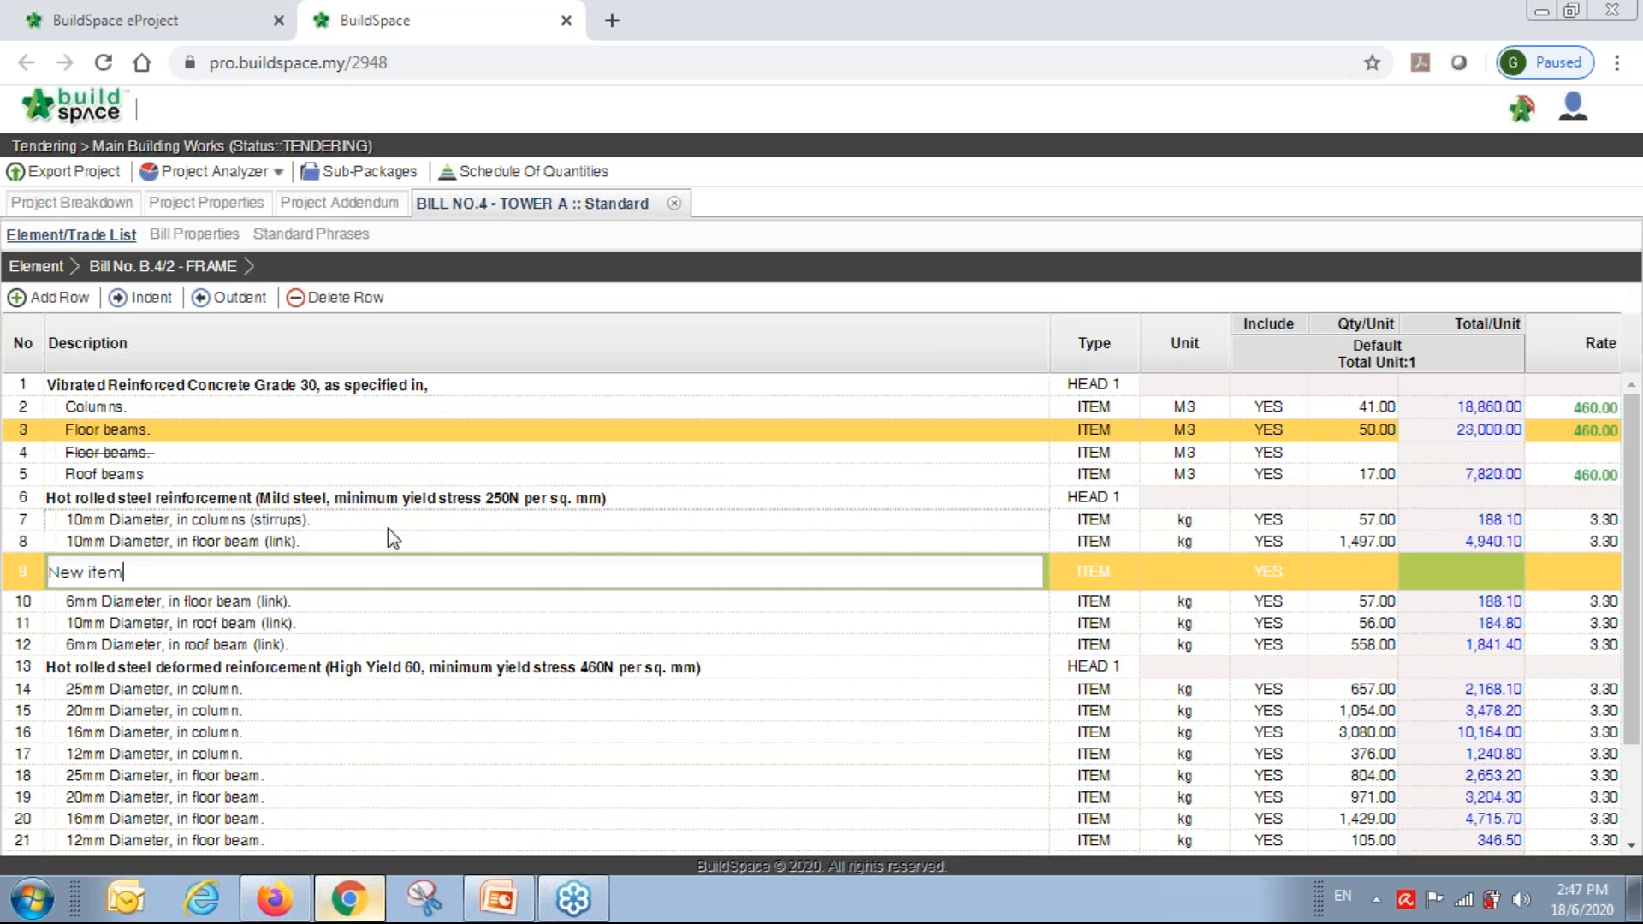
{"action": "key", "text": "Tab"}
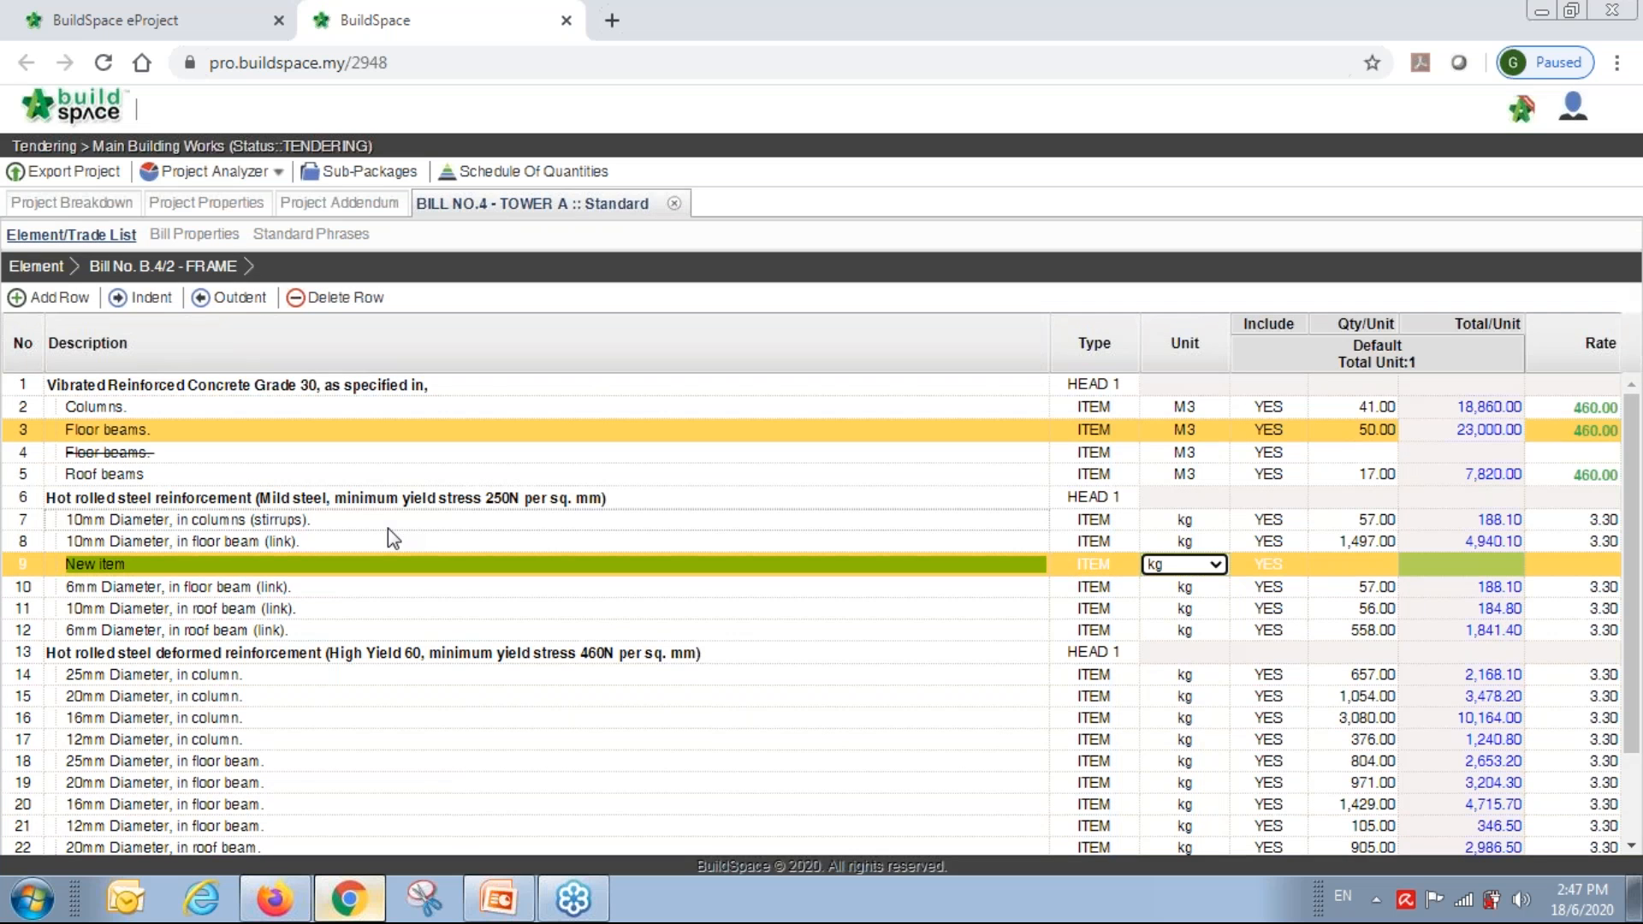
{"action": "key", "text": "Tab"}
{"action": "type", "text": "2,000"}
{"action": "key", "text": "Return"}
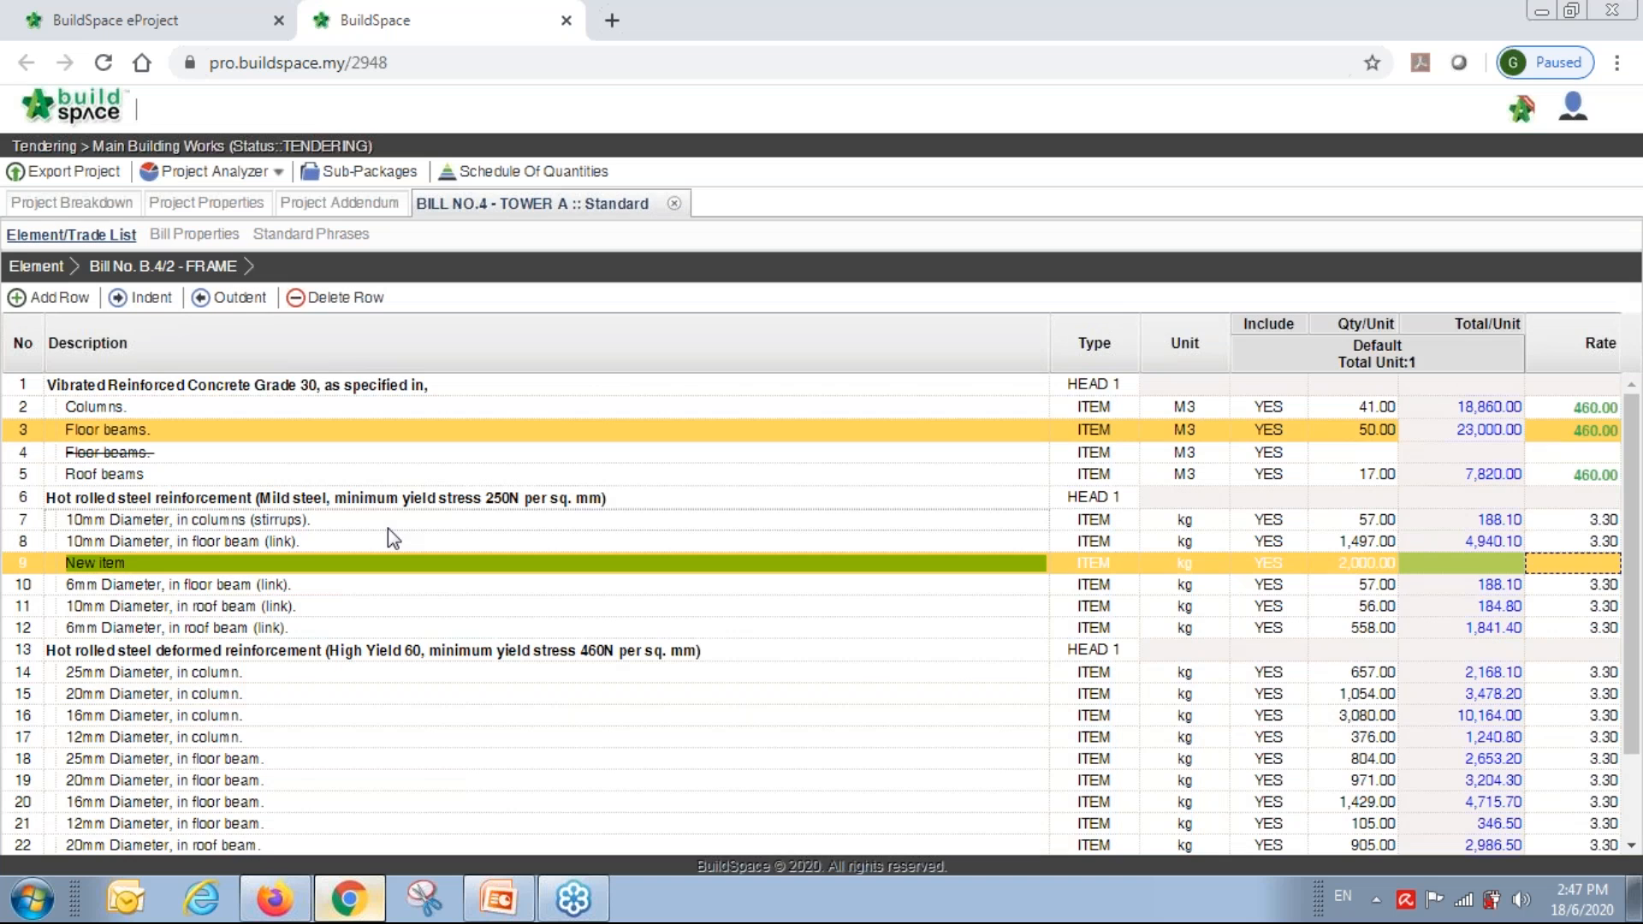
{"action": "type", "text": "3.3"}
{"action": "key", "text": "Return"}
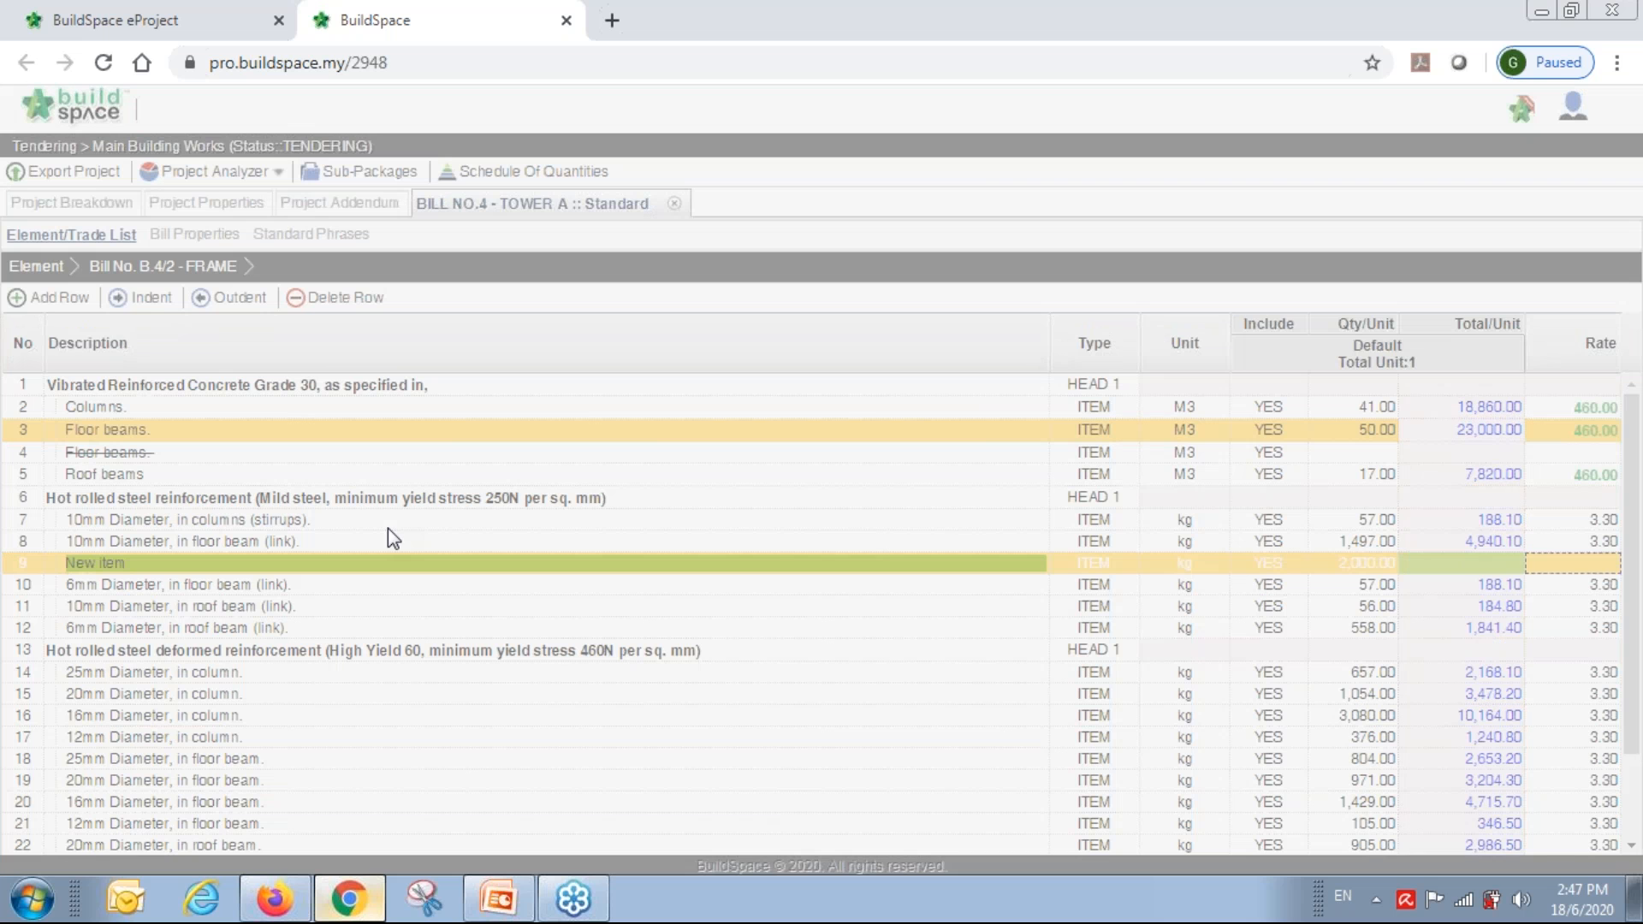
{"action": "left_click", "coordinate": [327, 505]}
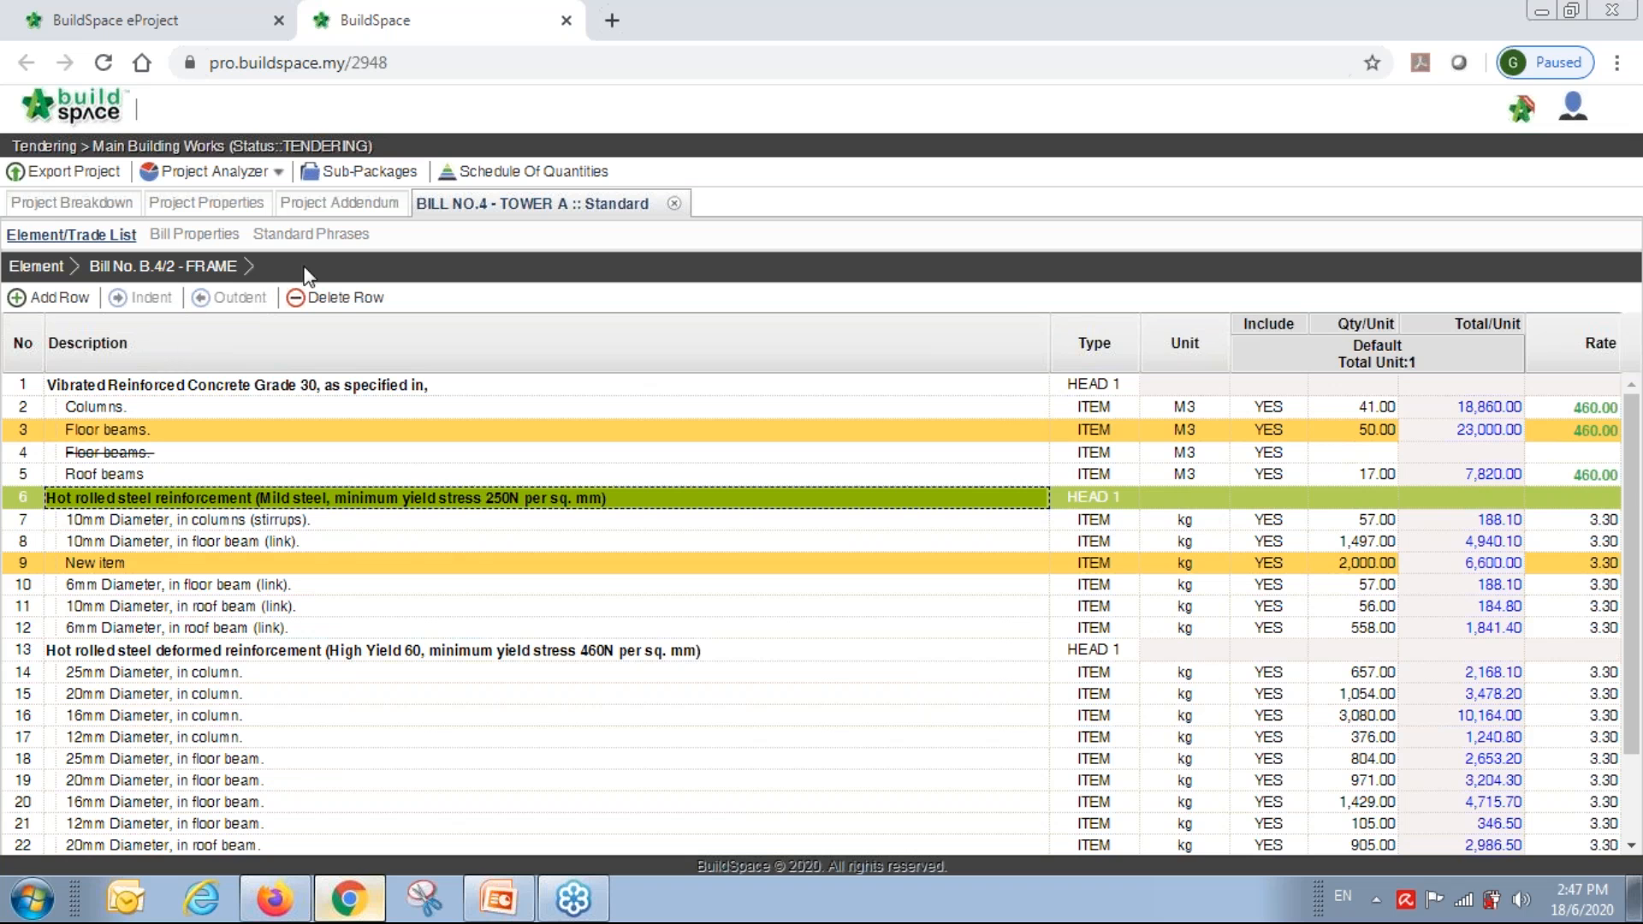
Set Addendum 1's status to Locked without updating summary prefixes, then close BuildSpace Pro.
{"action": "left_click", "coordinate": [676, 205]}
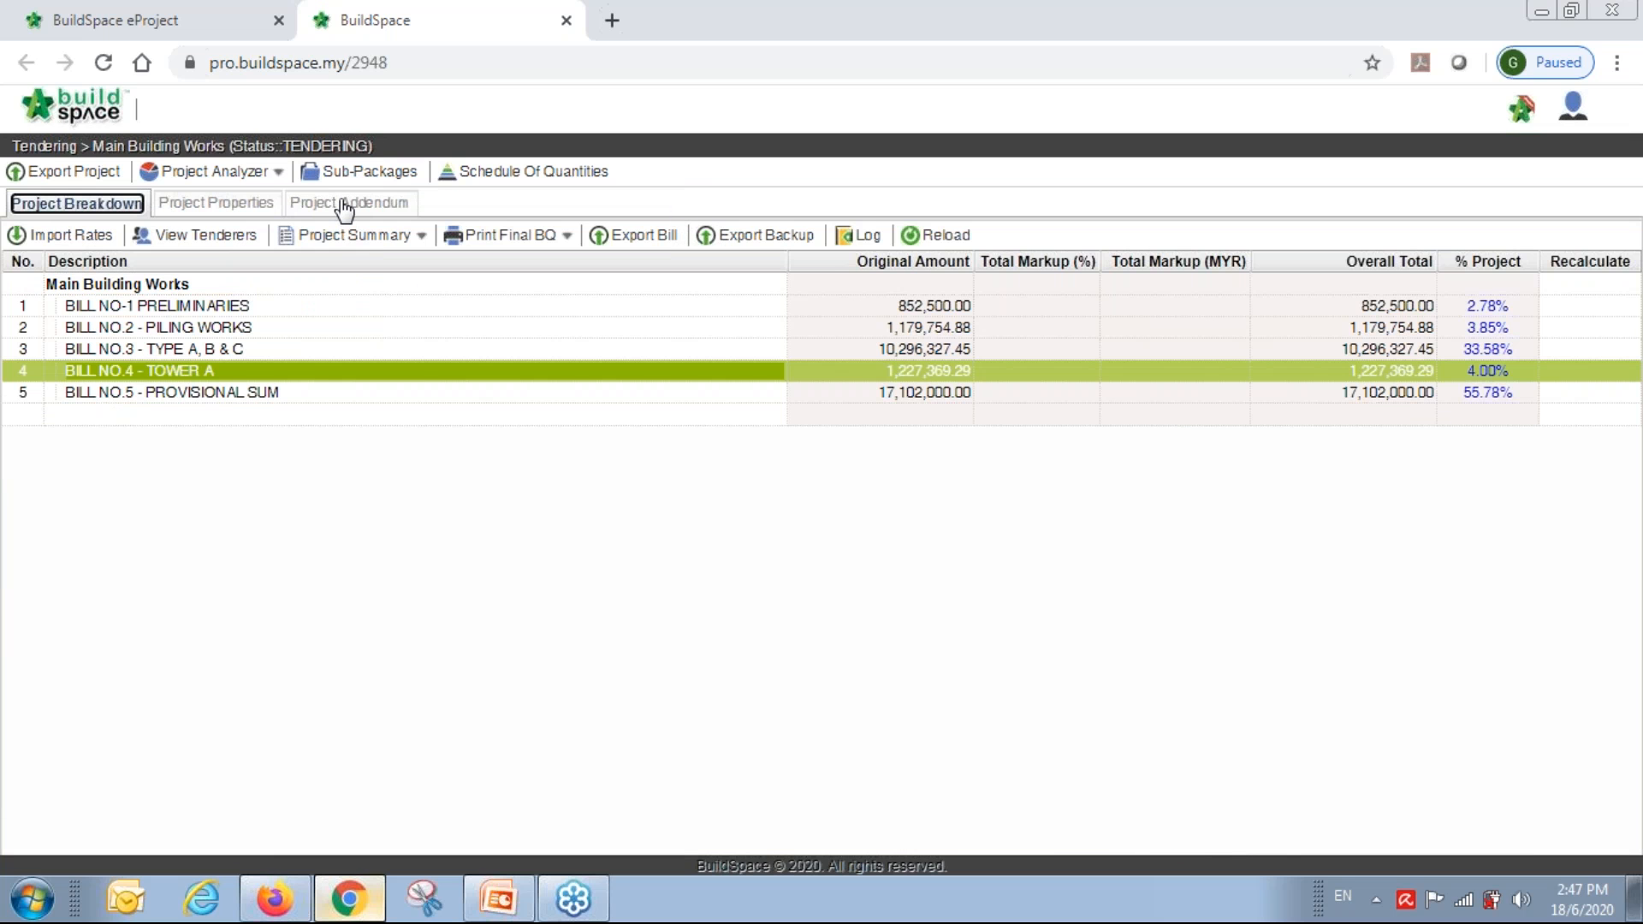
{"action": "left_click", "coordinate": [344, 206]}
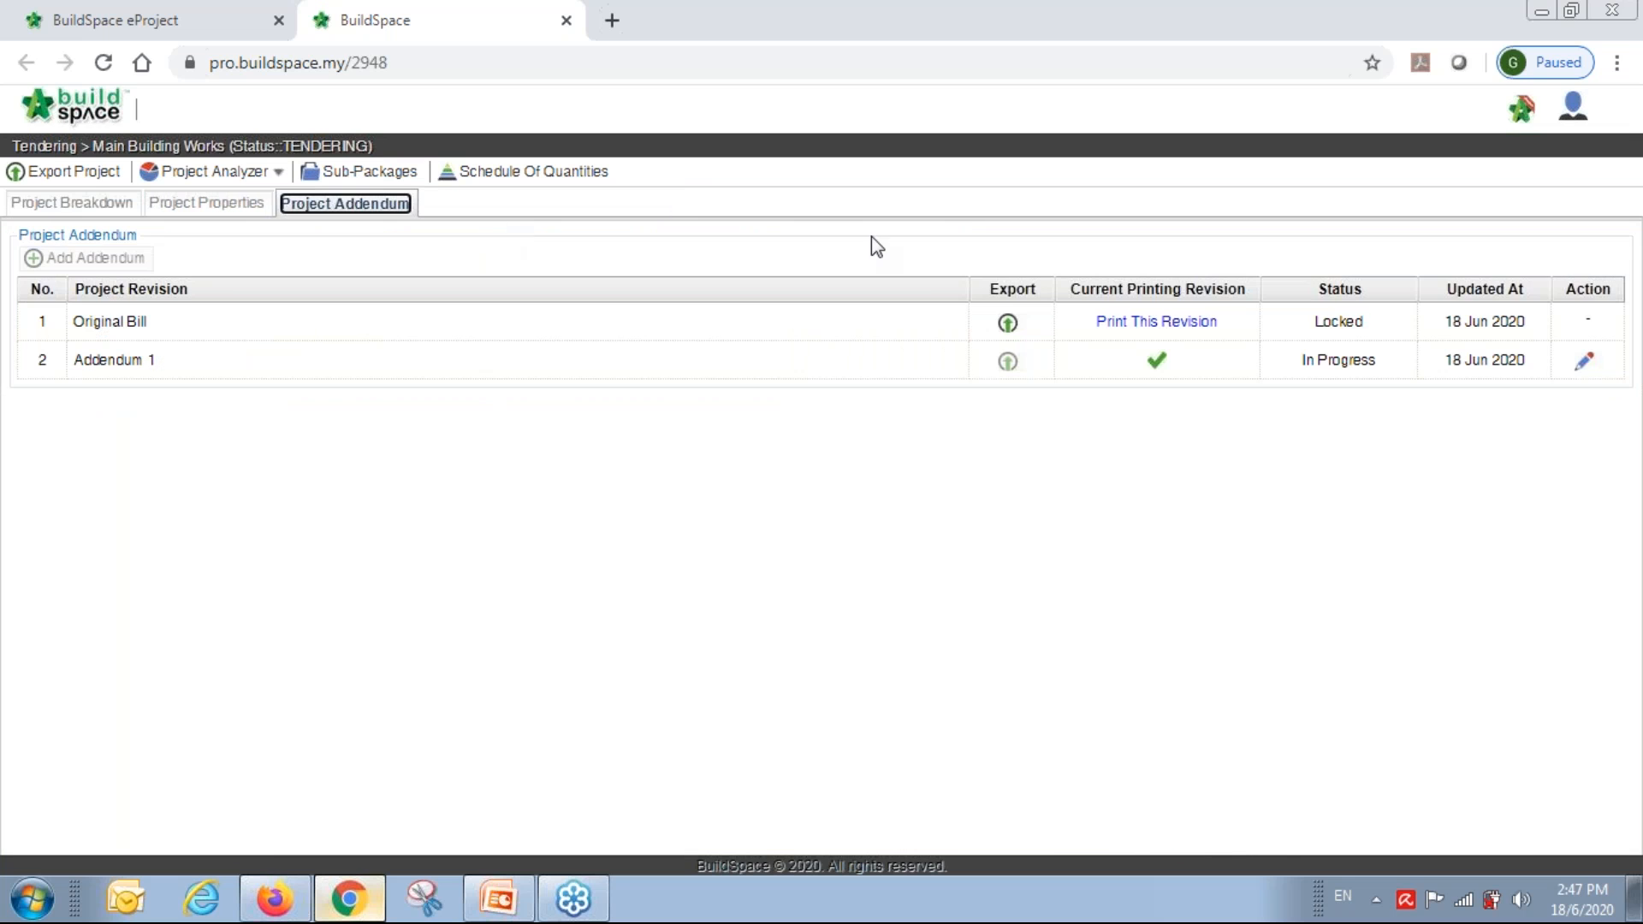
{"action": "left_click", "coordinate": [1579, 370]}
{"action": "left_click", "coordinate": [1369, 364]}
{"action": "left_click", "coordinate": [1346, 411]}
{"action": "left_click", "coordinate": [1584, 360]}
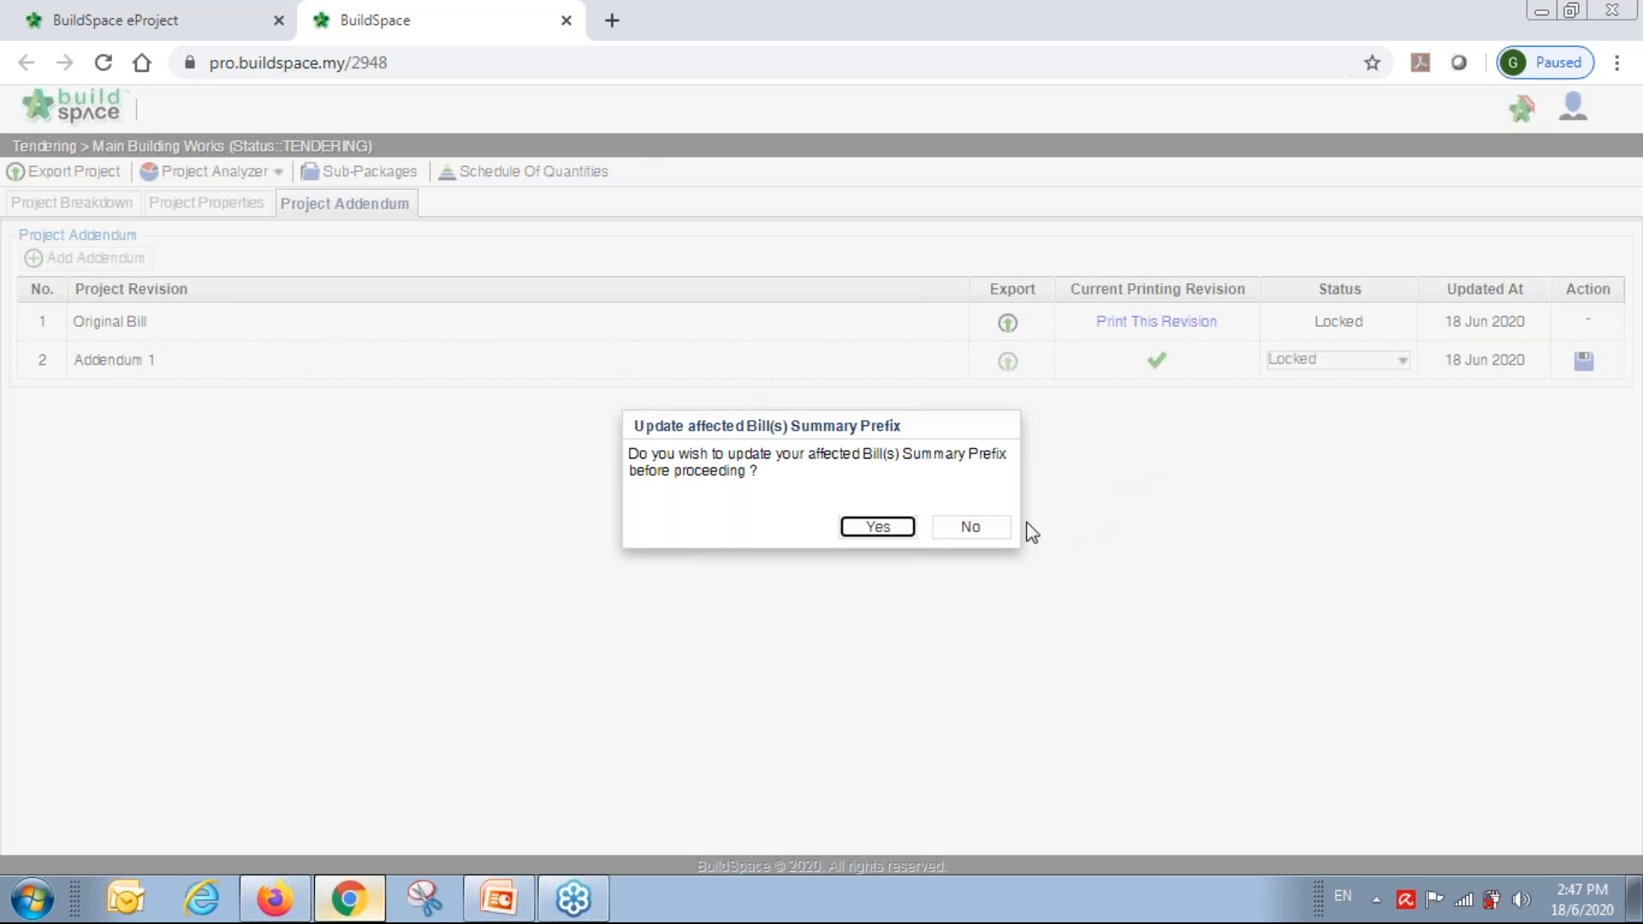
{"action": "left_click", "coordinate": [977, 528]}
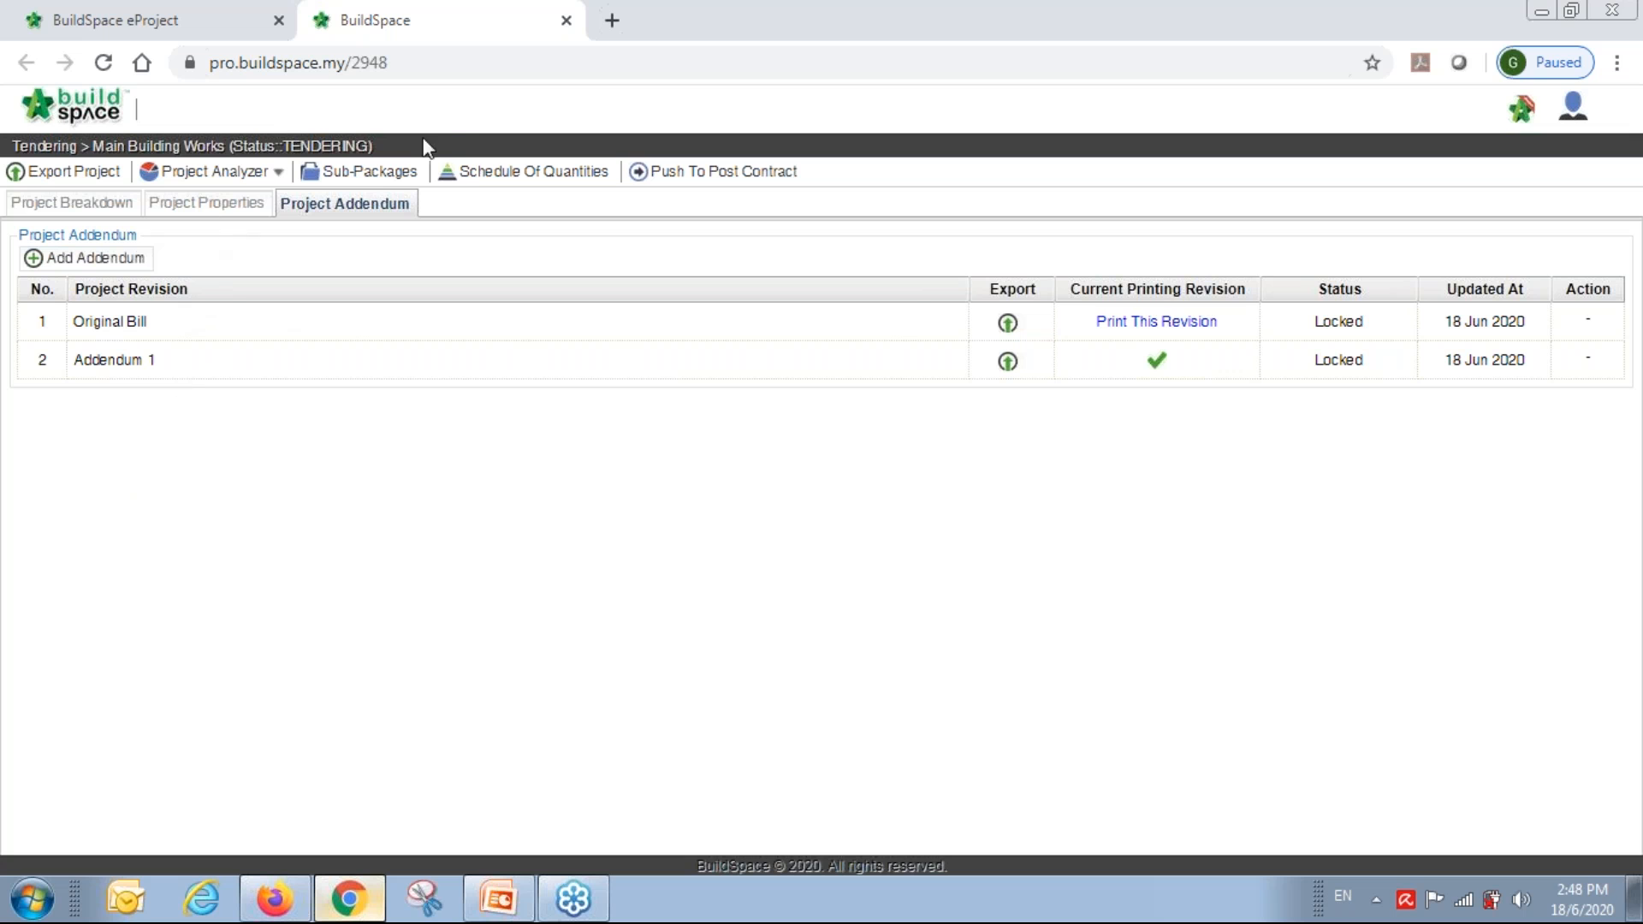
{"action": "left_click", "coordinate": [566, 19]}
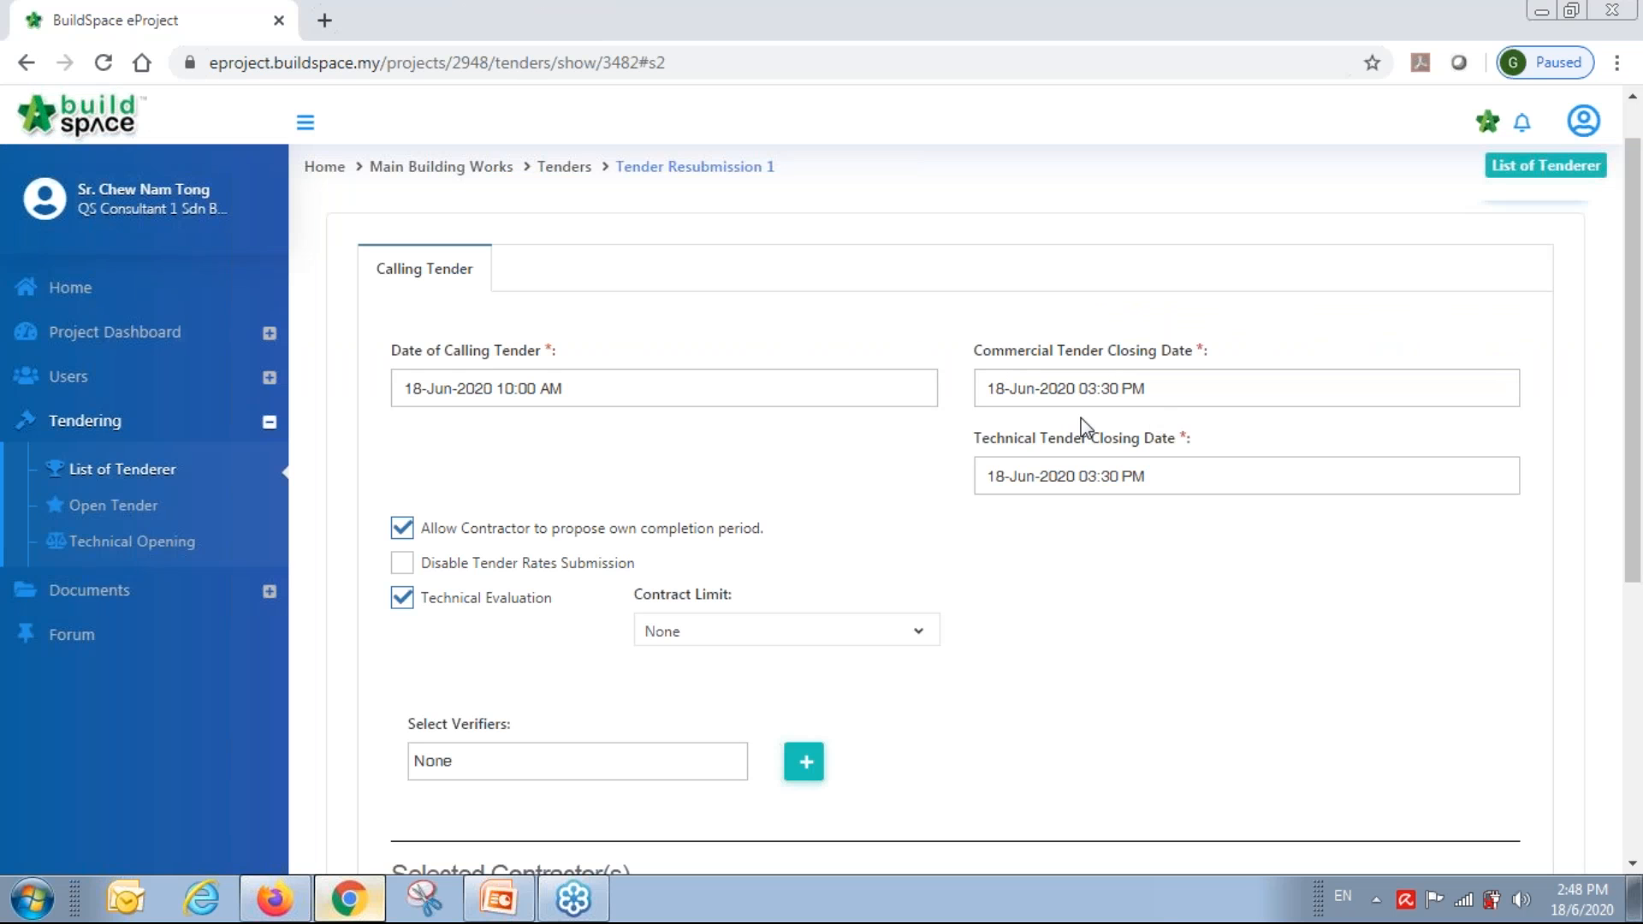
Submit Tender Resubmission 1's Calling Tender form and confirm it without verifiers.
{"action": "scroll", "coordinate": [1082, 416], "scroll_direction": "down", "scroll_amount": 3}
{"action": "scroll", "coordinate": [1082, 416], "scroll_direction": "up", "scroll_amount": 3}
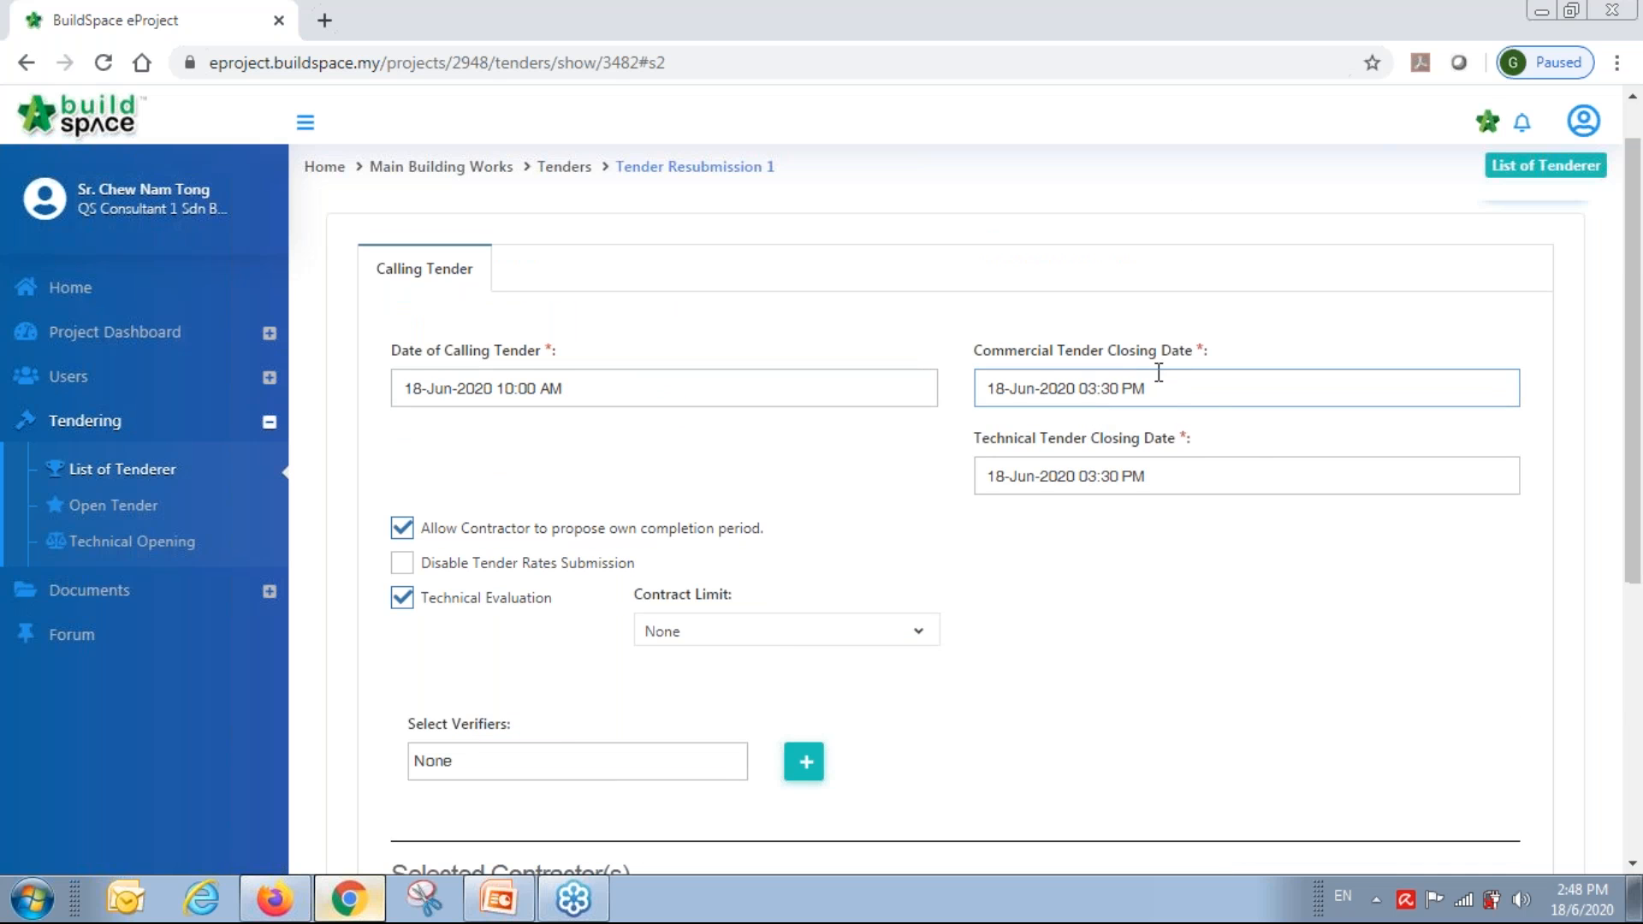
{"action": "scroll", "coordinate": [1491, 779], "scroll_direction": "down", "scroll_amount": 5}
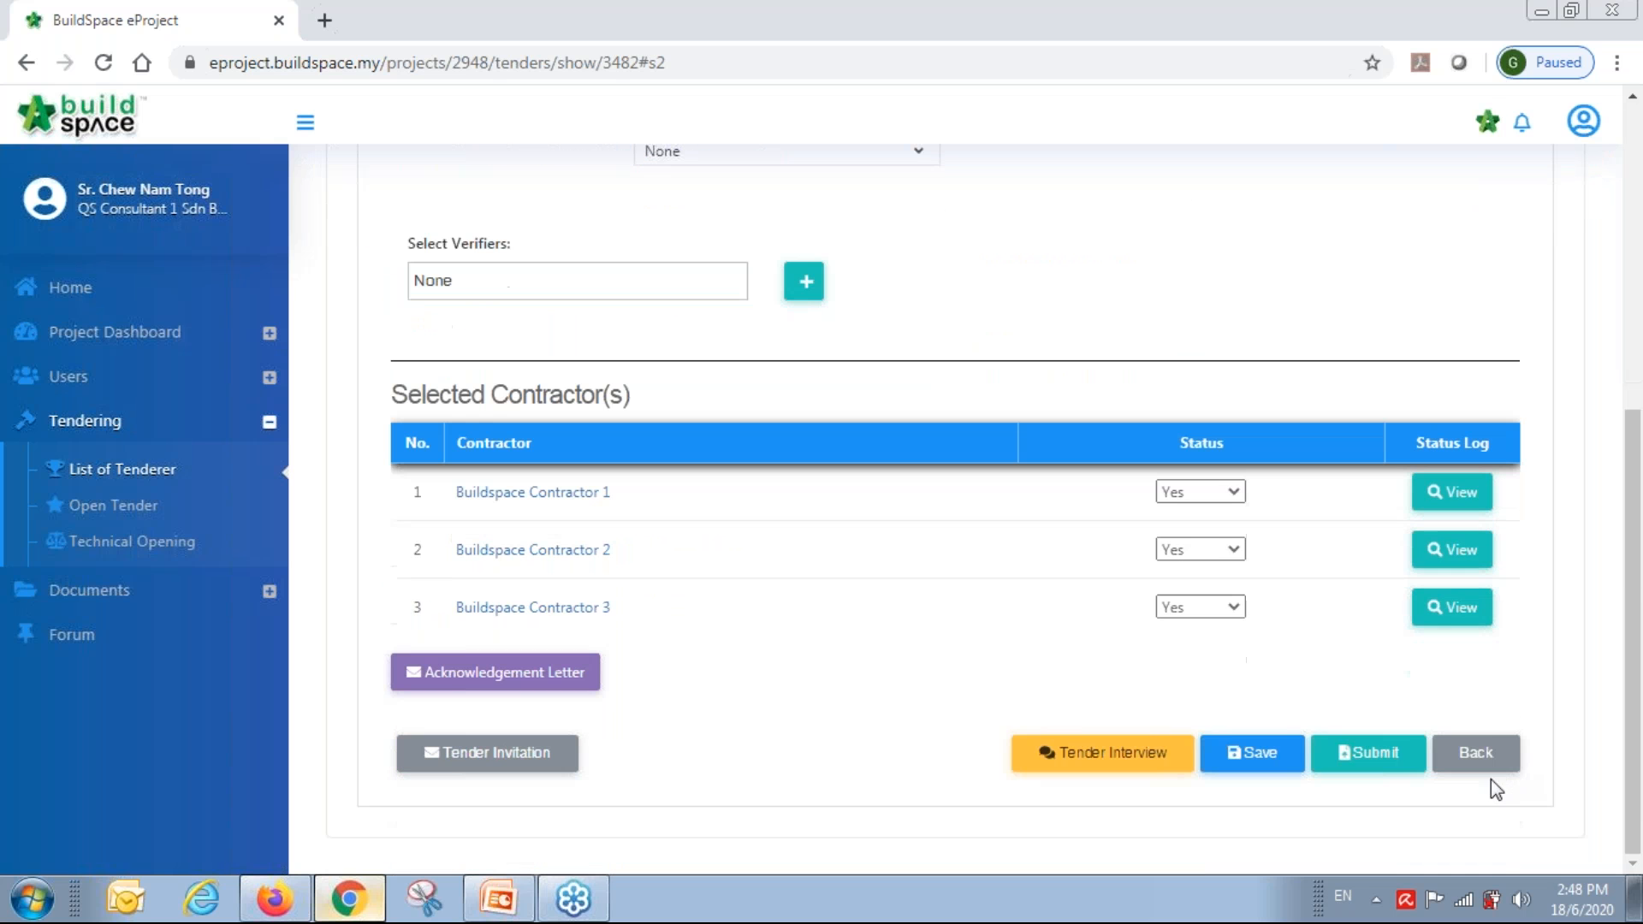
{"action": "left_click", "coordinate": [1381, 765]}
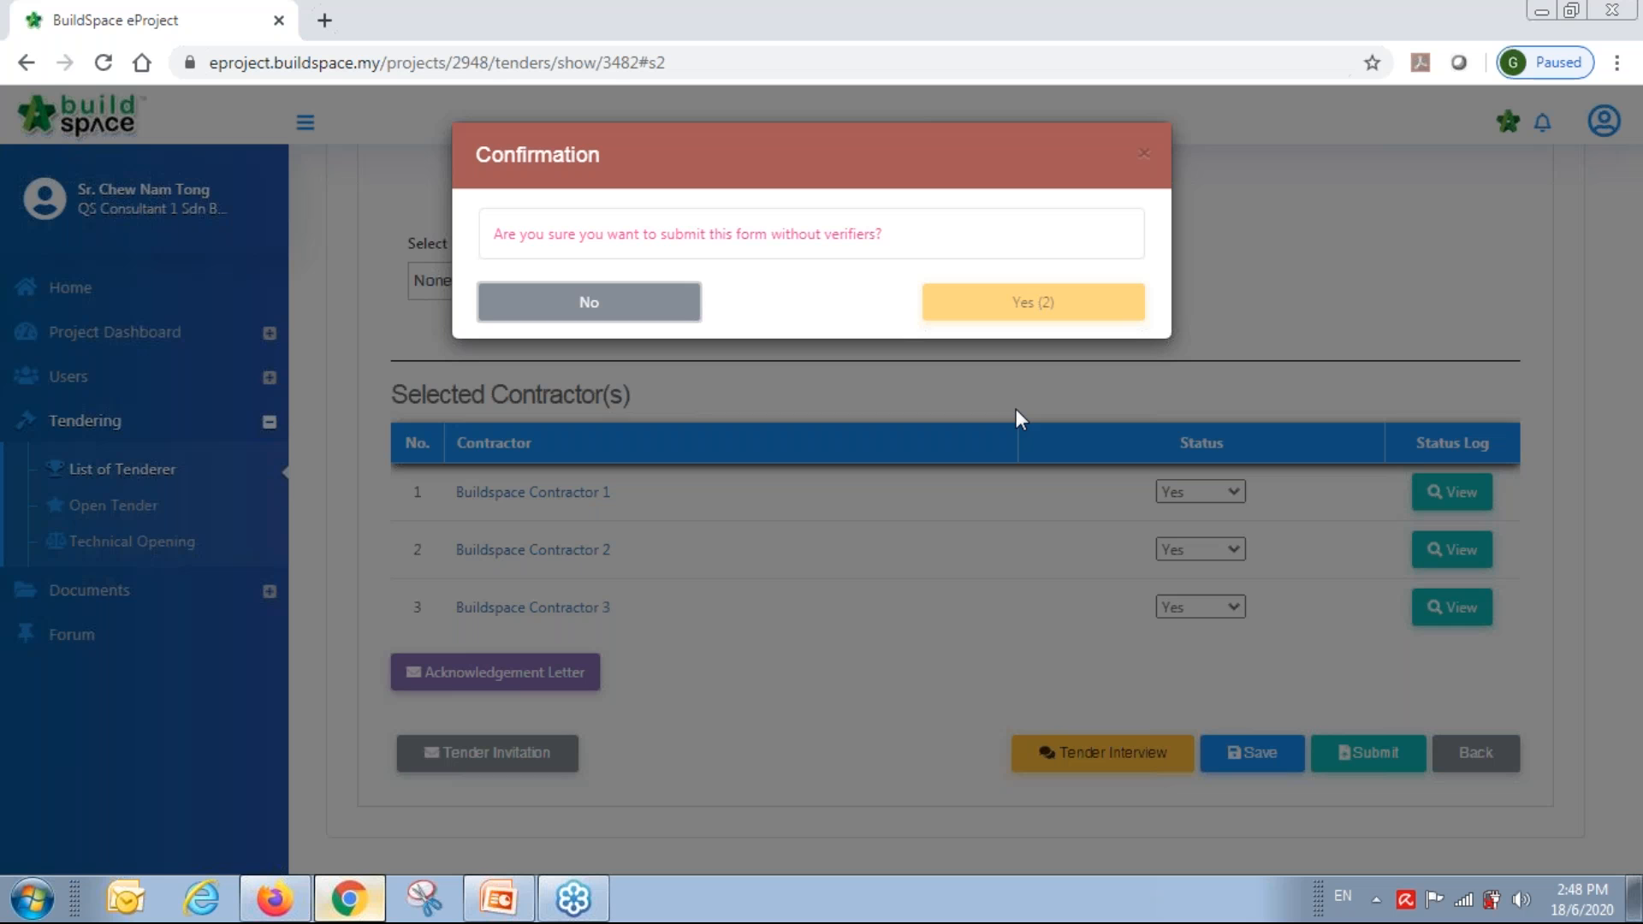
{"action": "left_click", "coordinate": [1042, 321]}
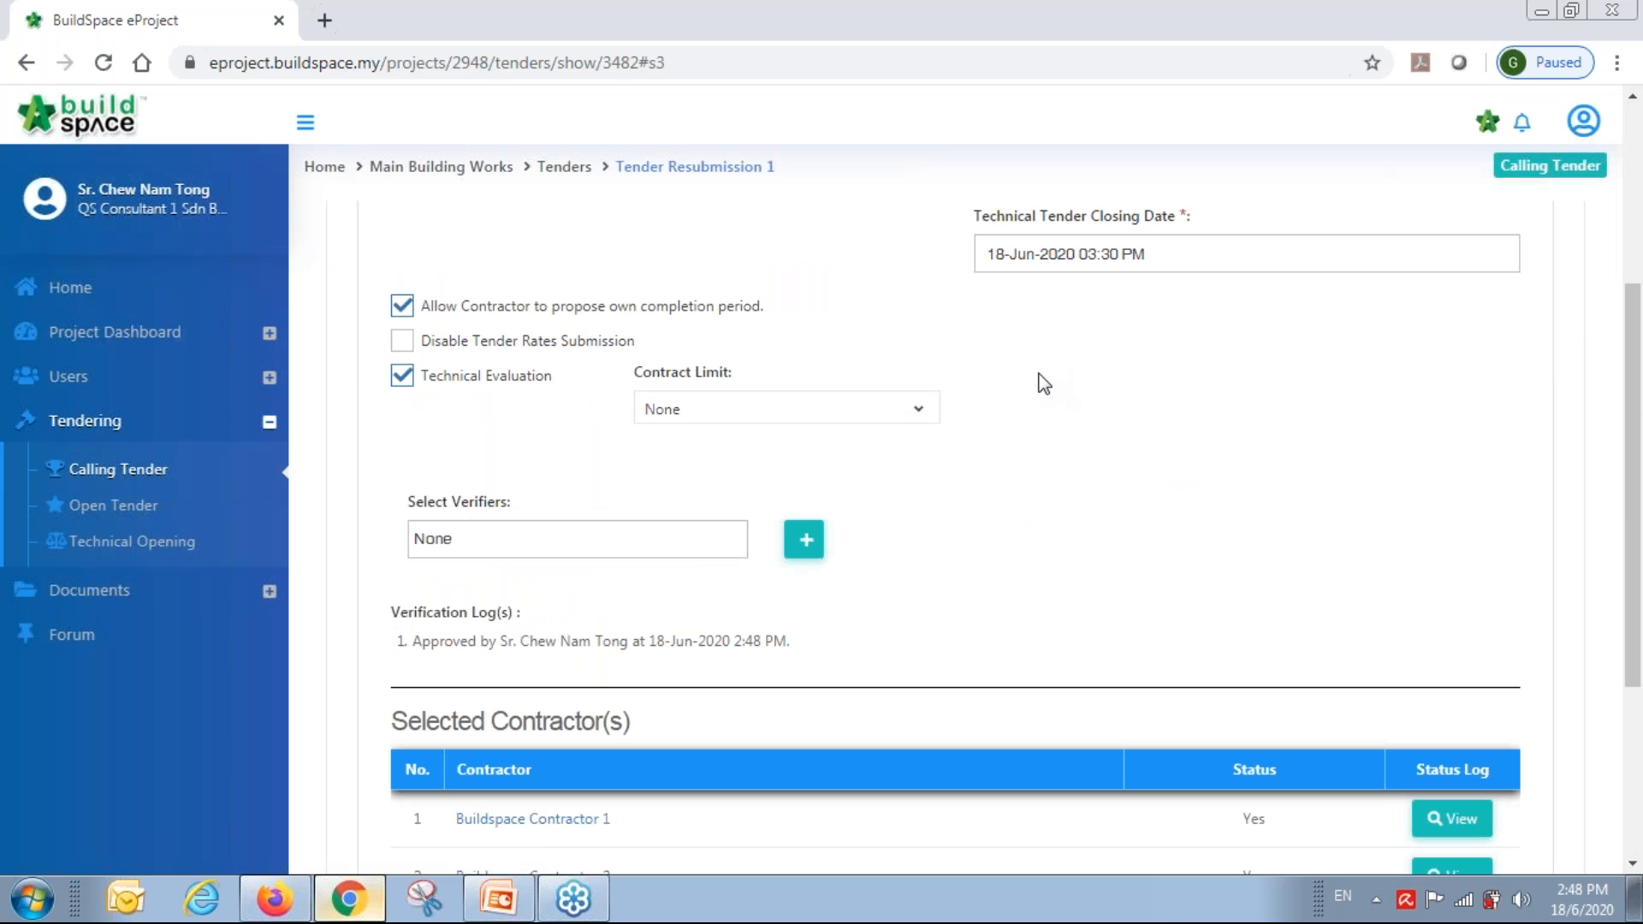
{"action": "scroll", "coordinate": [1040, 373], "scroll_direction": "up", "scroll_amount": 4}
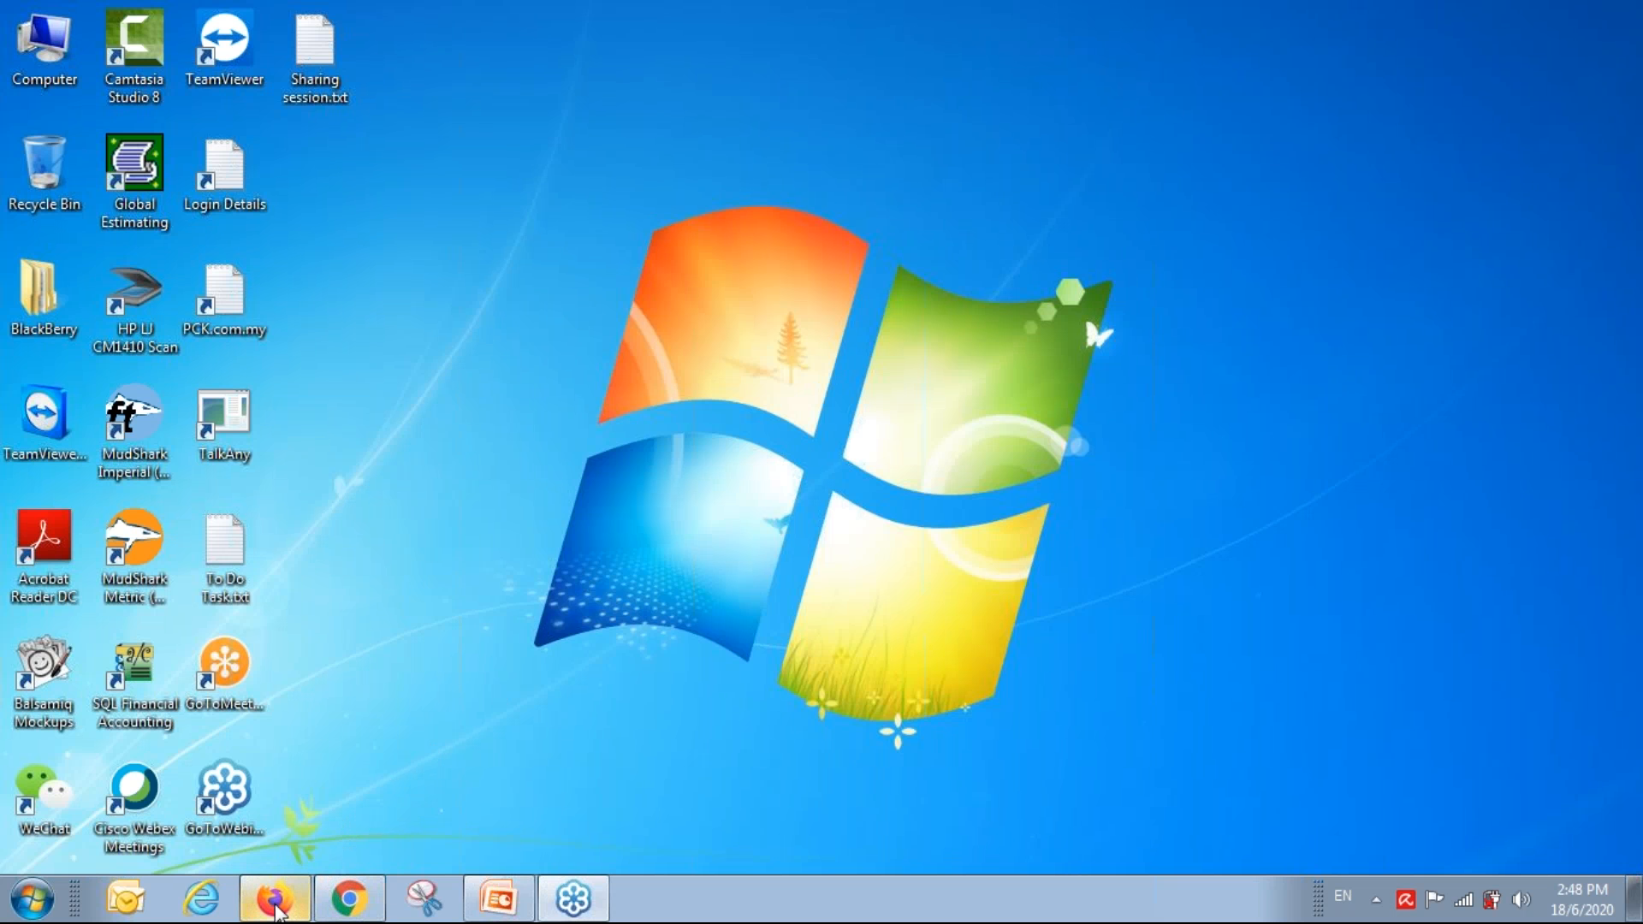
In the contractor's inbox, read the Tender Interview email's 4:30 PM interview time.
{"action": "left_click", "coordinate": [276, 907]}
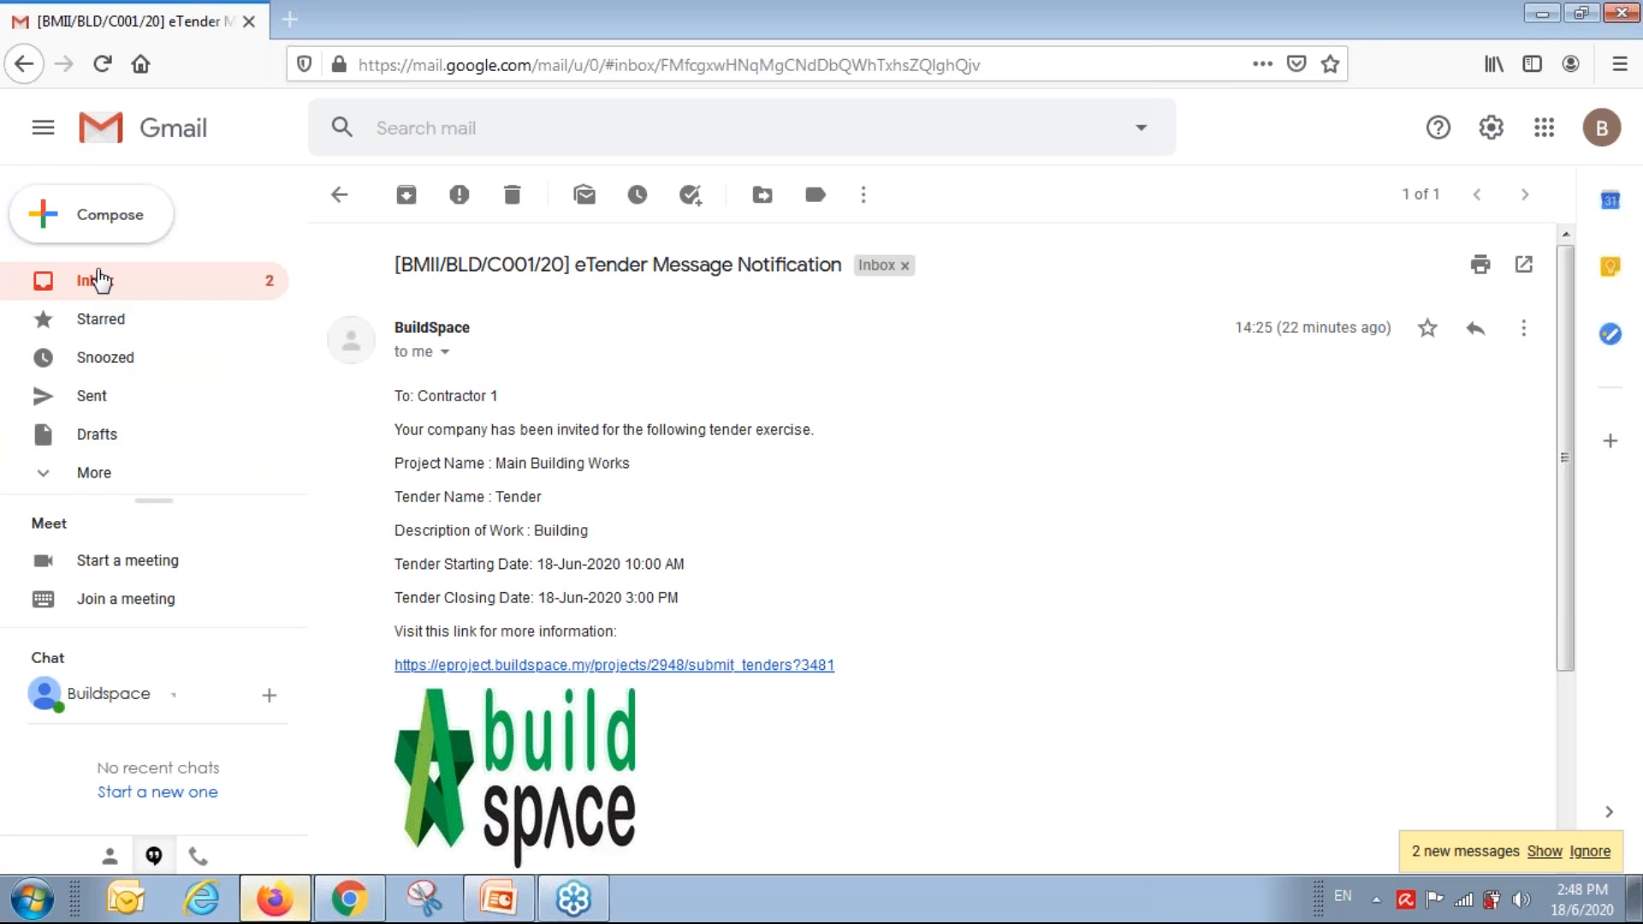
{"action": "left_click", "coordinate": [98, 280]}
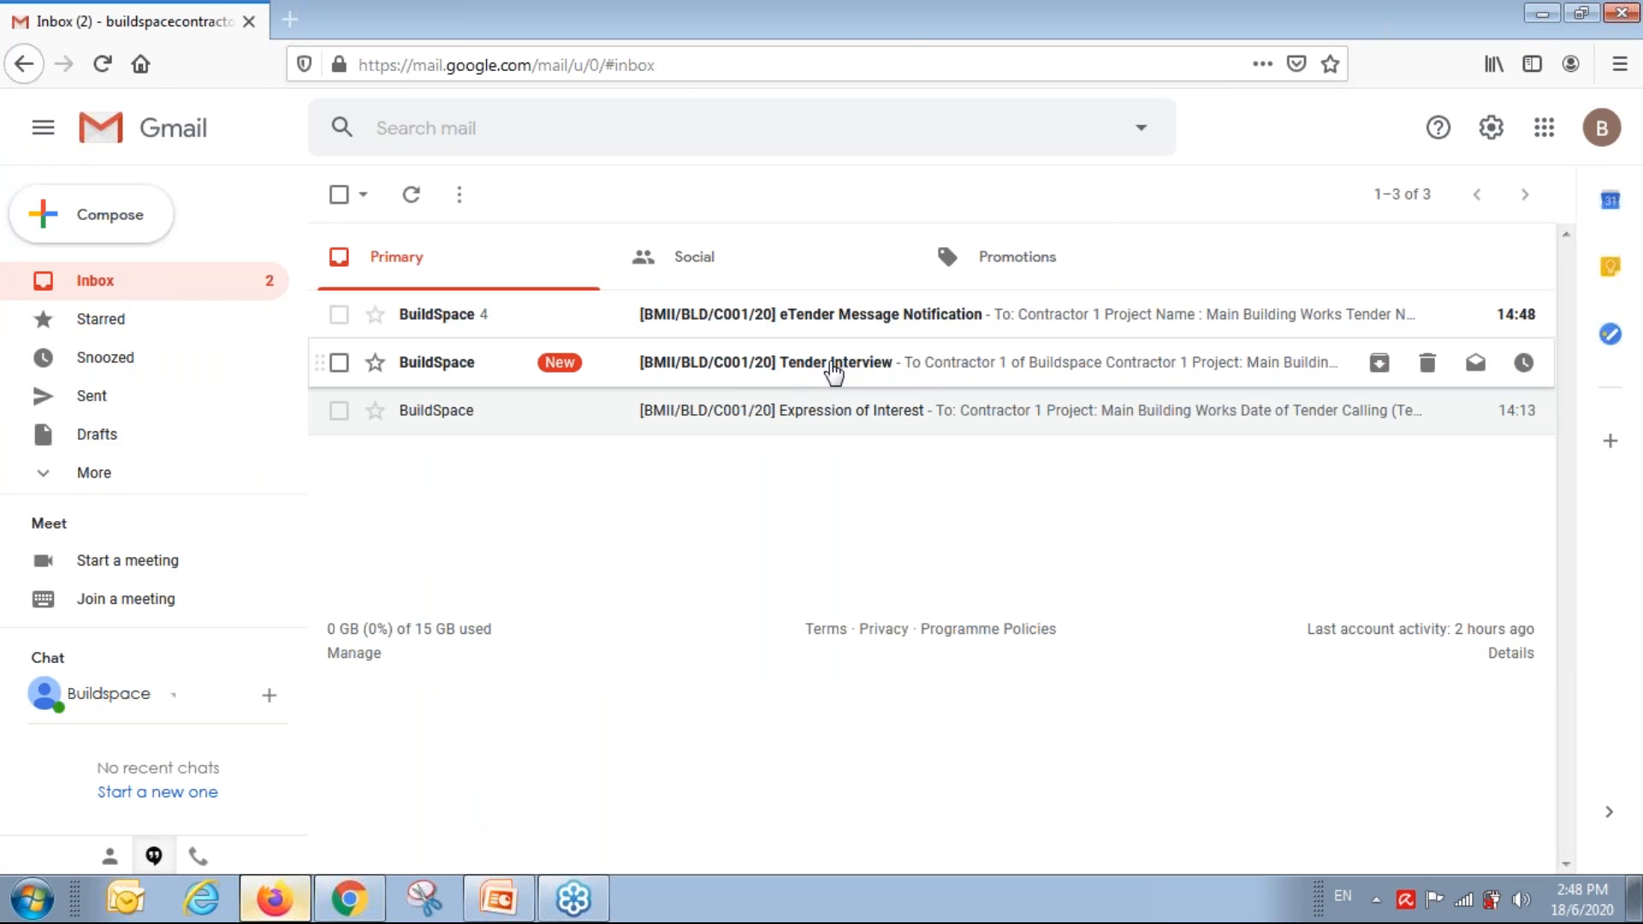
{"action": "left_click", "coordinate": [833, 369]}
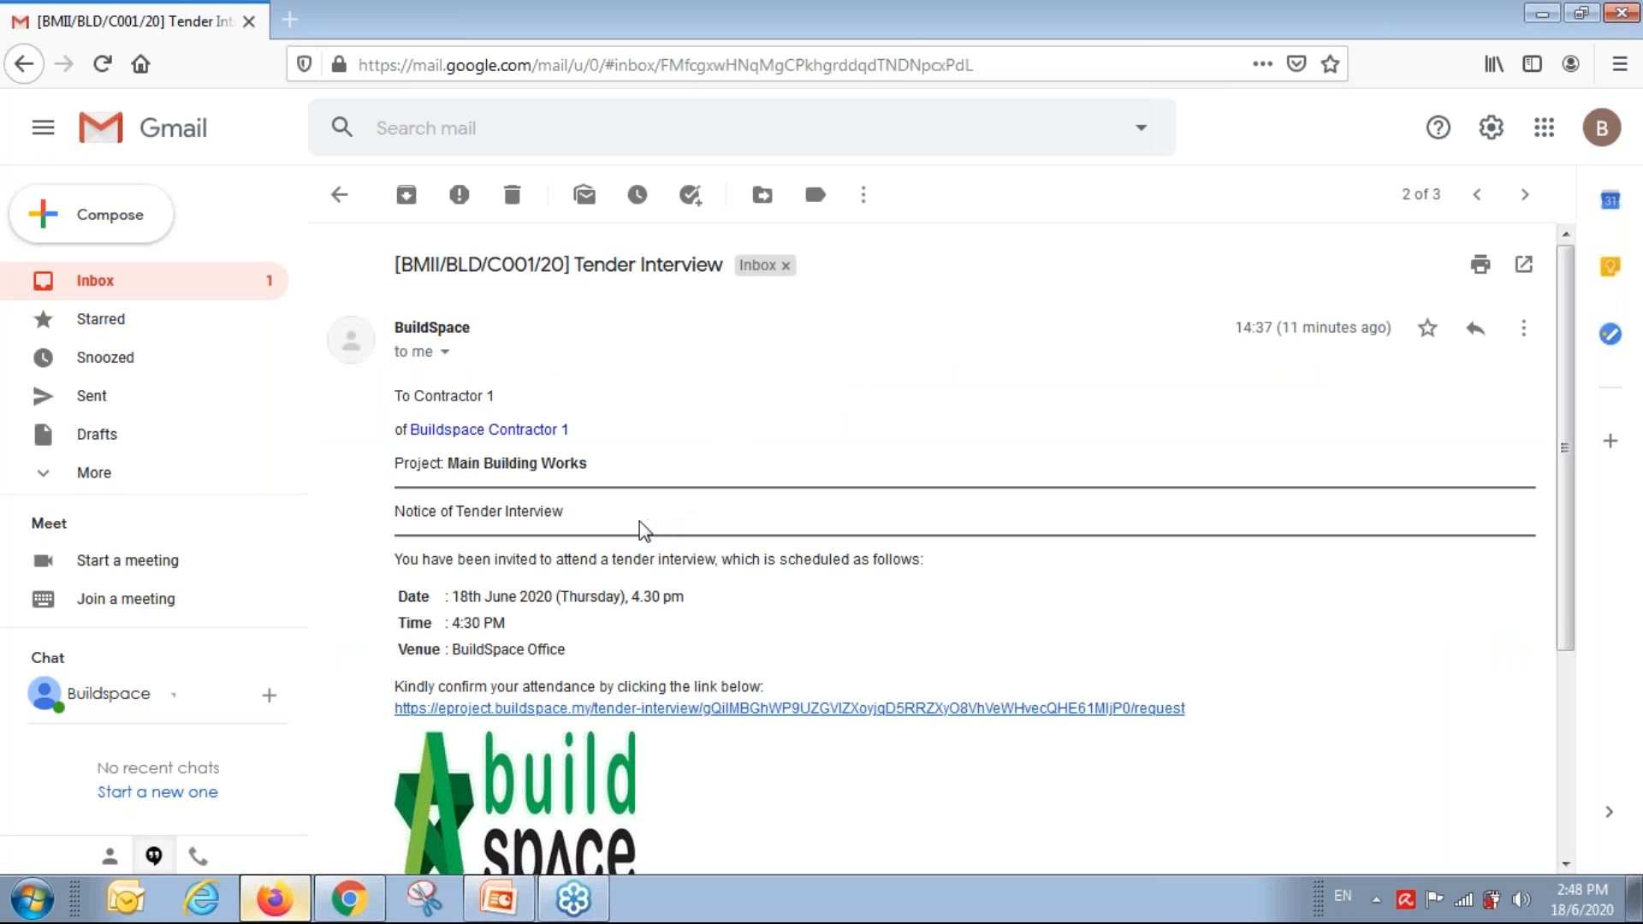
{"action": "scroll", "coordinate": [639, 518], "scroll_direction": "down", "scroll_amount": 2}
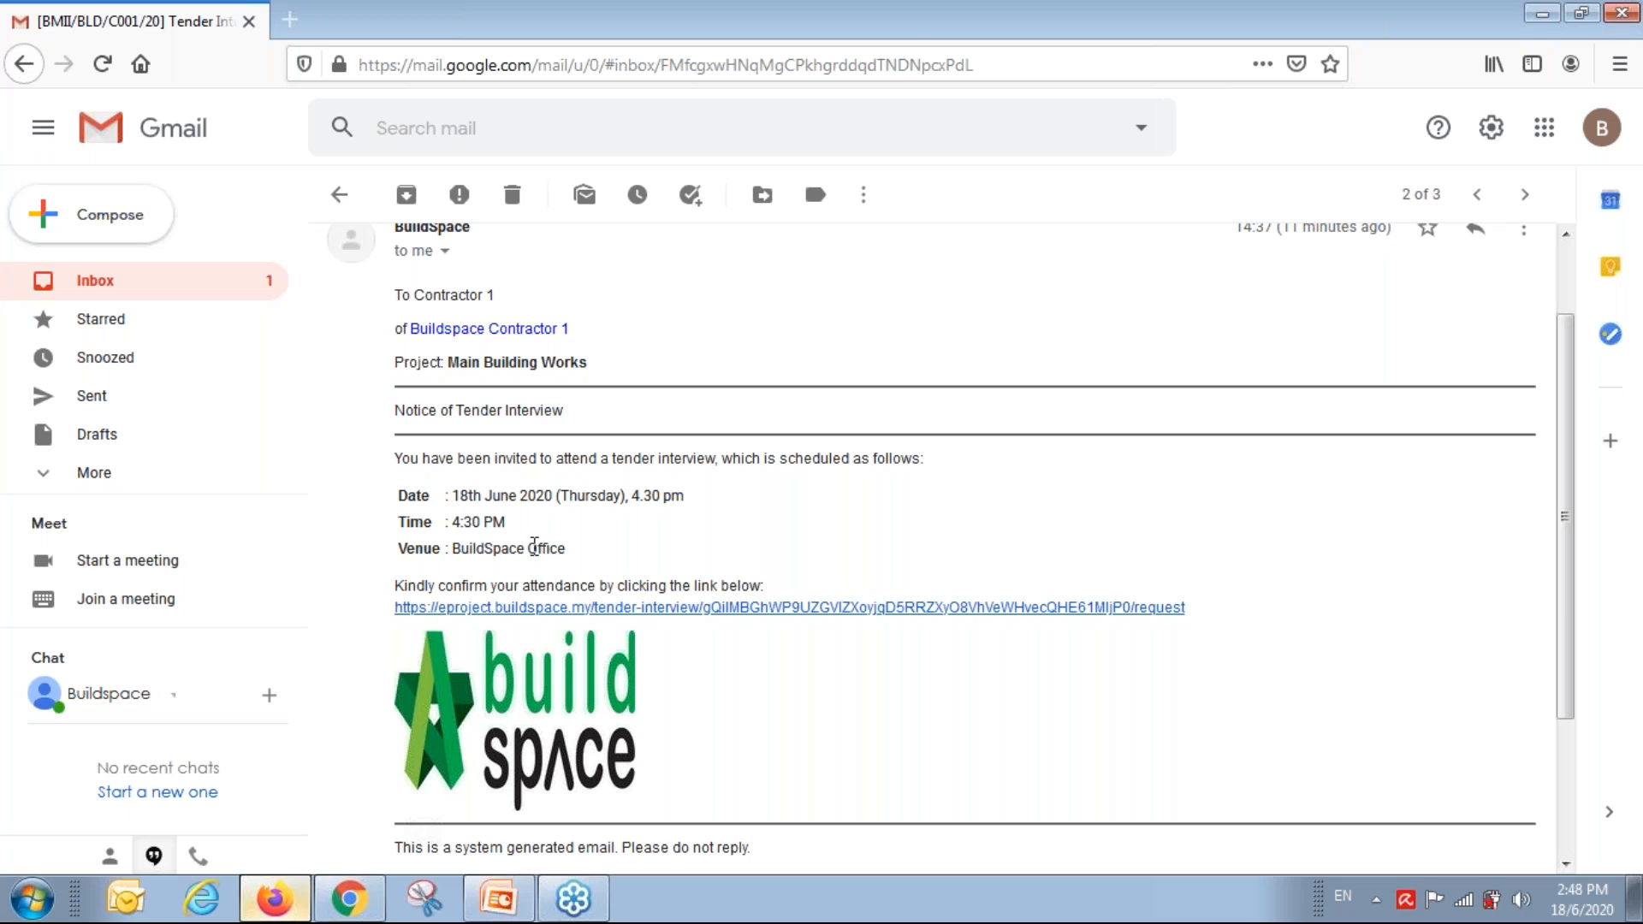
{"action": "left_click_drag", "start_coordinate": [452, 522], "coordinate": [533, 516]}
{"action": "scroll", "coordinate": [578, 548], "scroll_direction": "up", "scroll_amount": 2}
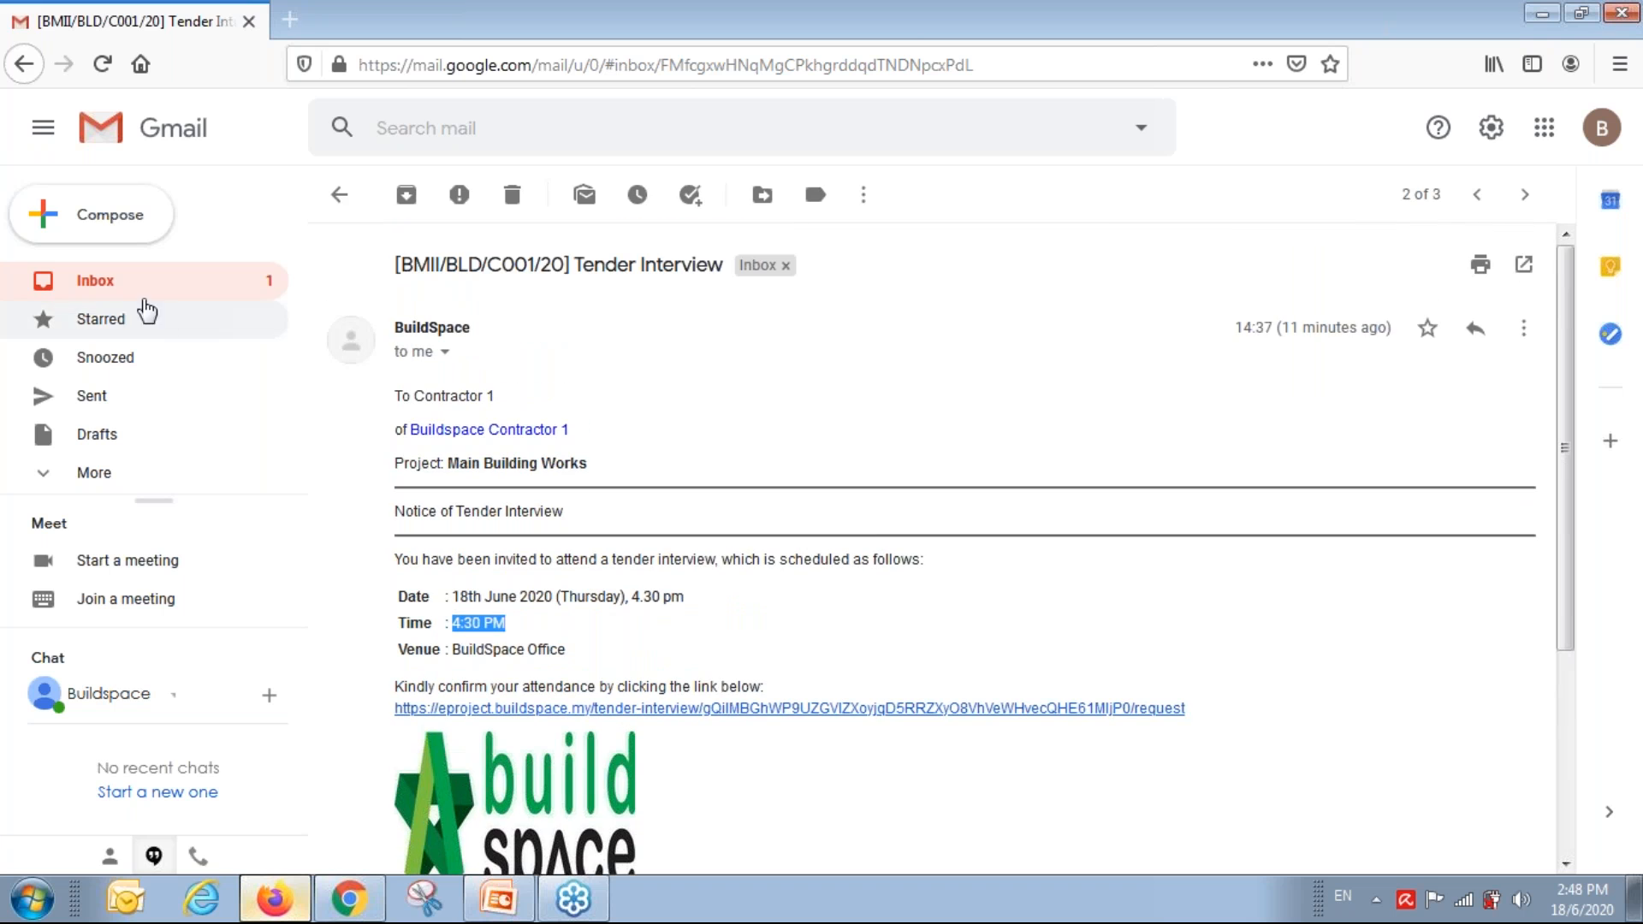
Open the eTender notification inviting to Tender Resubmission 1 and follow its submission link.
{"action": "left_click", "coordinate": [101, 284]}
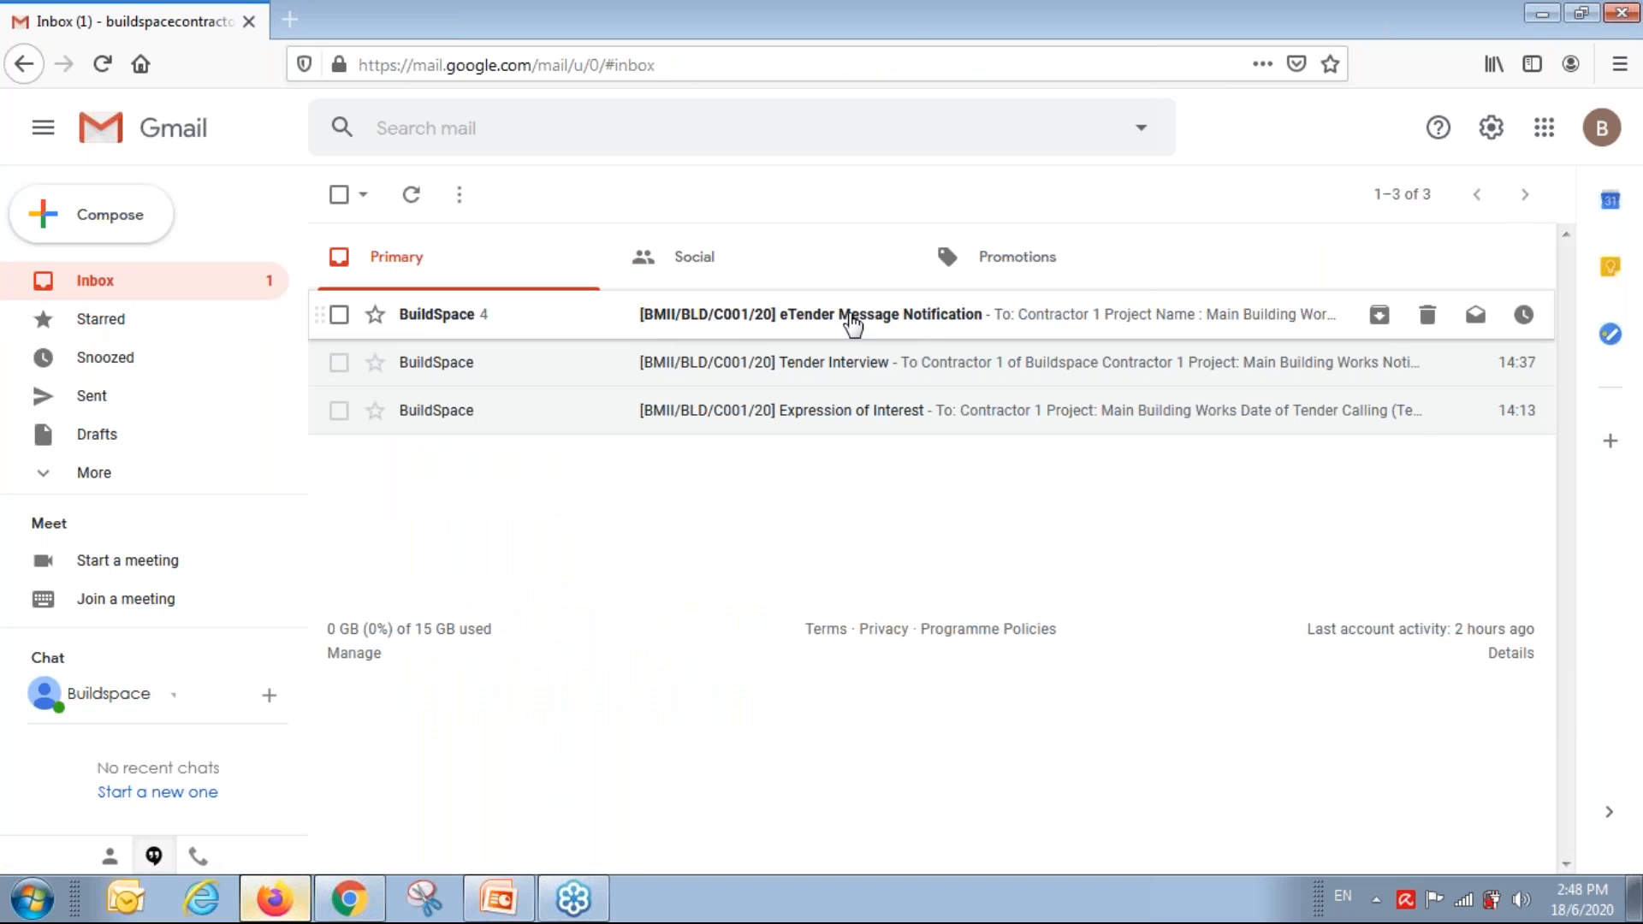
{"action": "left_click", "coordinate": [853, 324]}
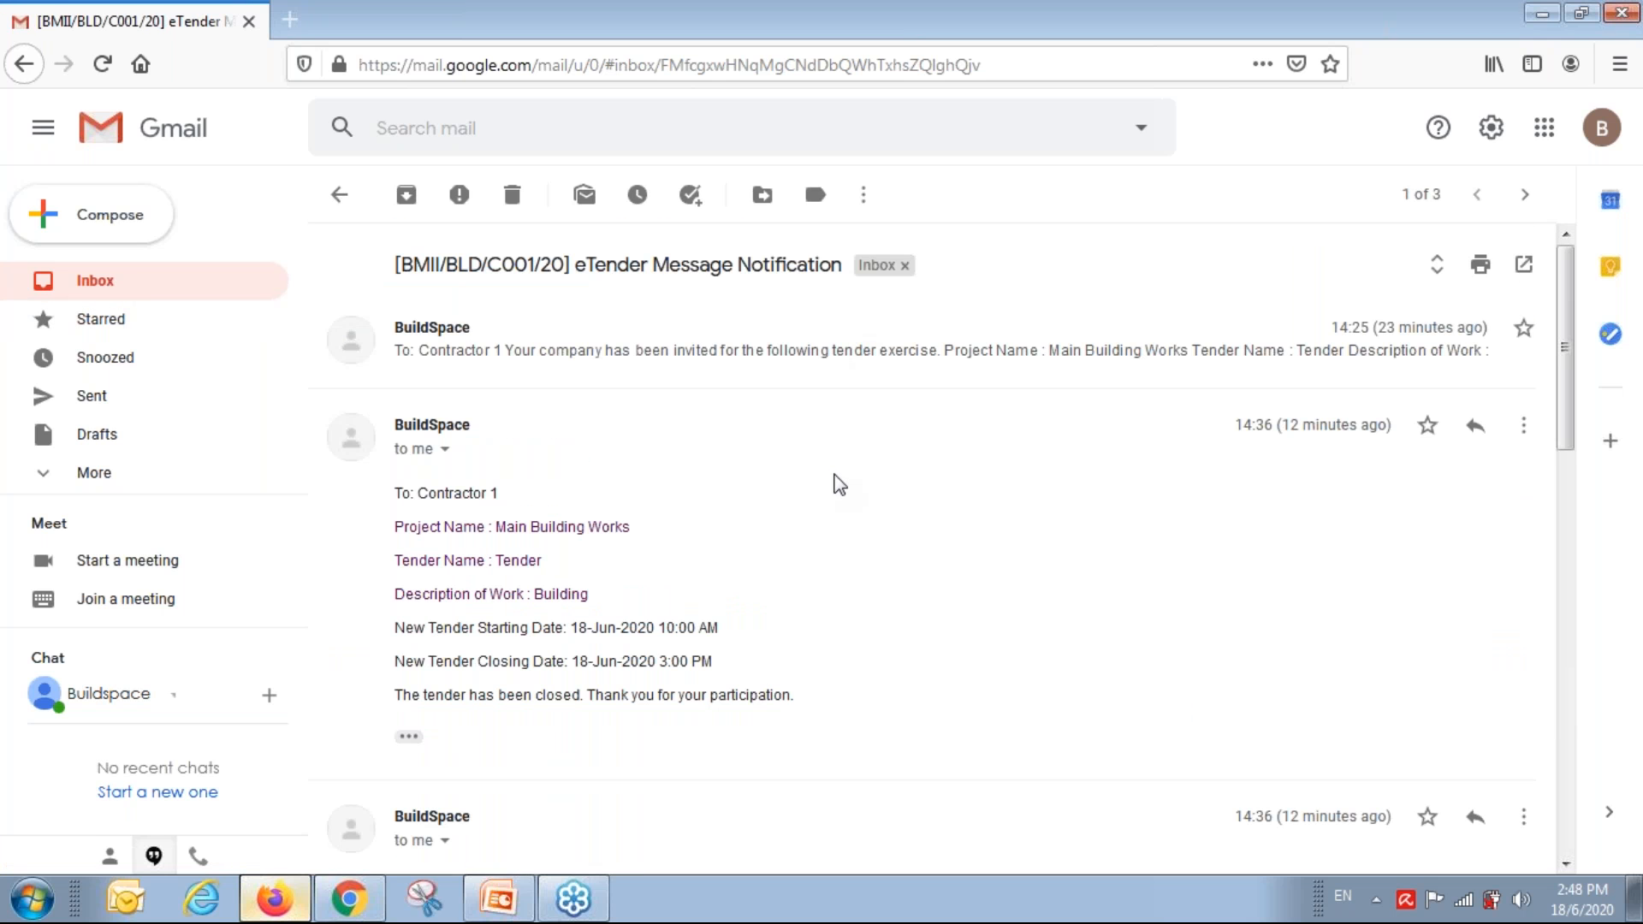
{"action": "scroll", "coordinate": [839, 484], "scroll_direction": "down", "scroll_amount": 10}
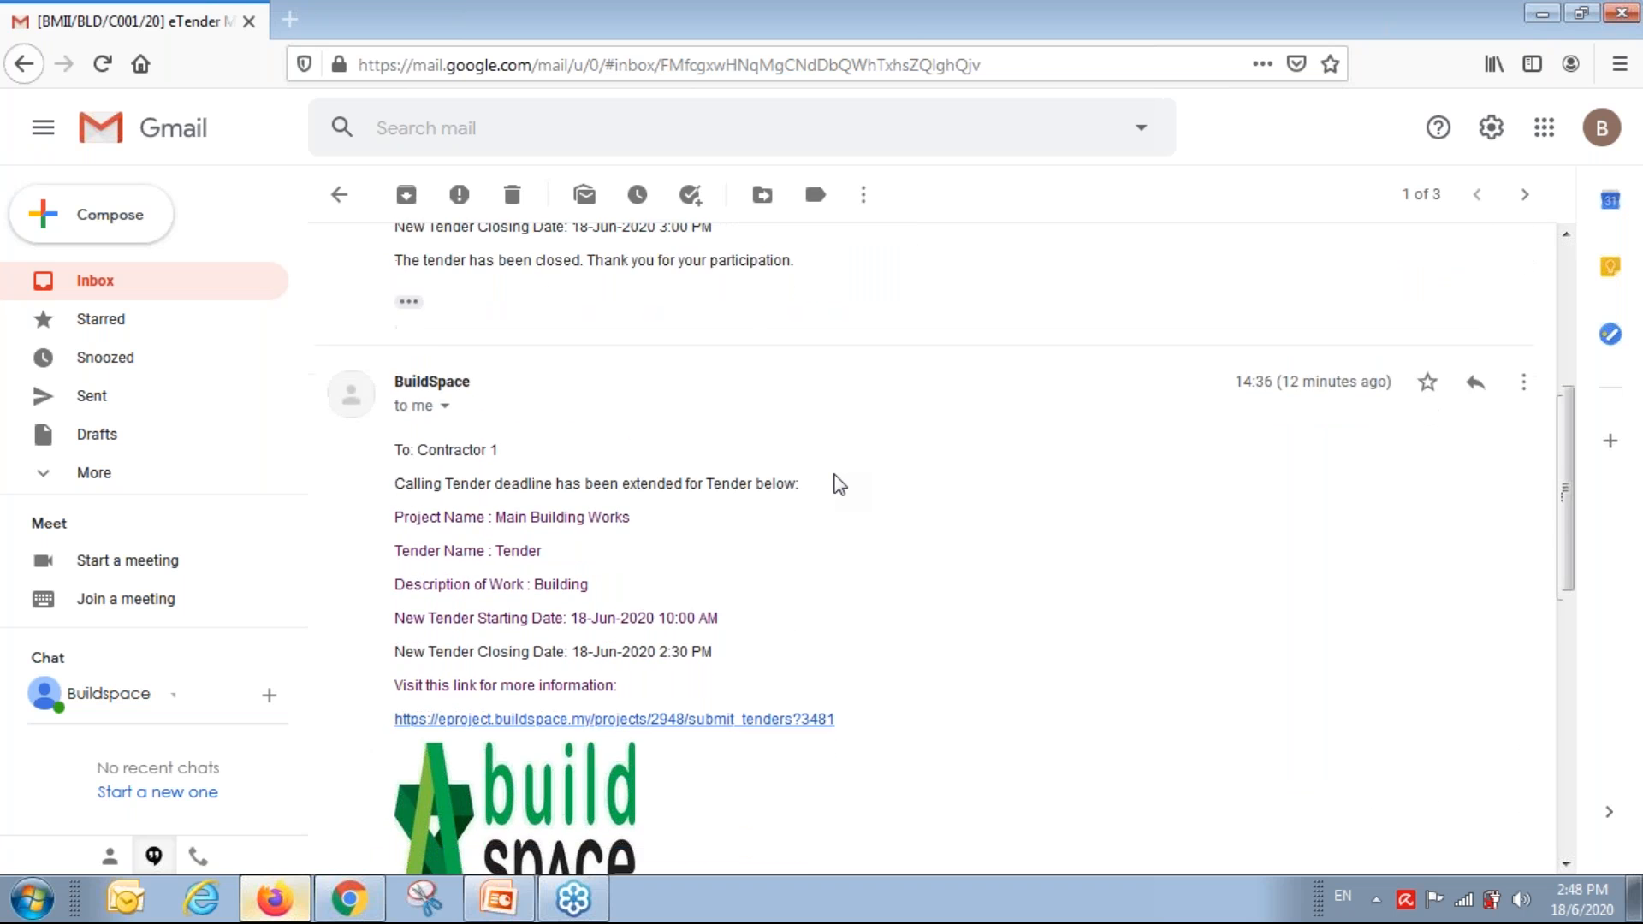
{"action": "scroll", "coordinate": [838, 485], "scroll_direction": "down", "scroll_amount": 4}
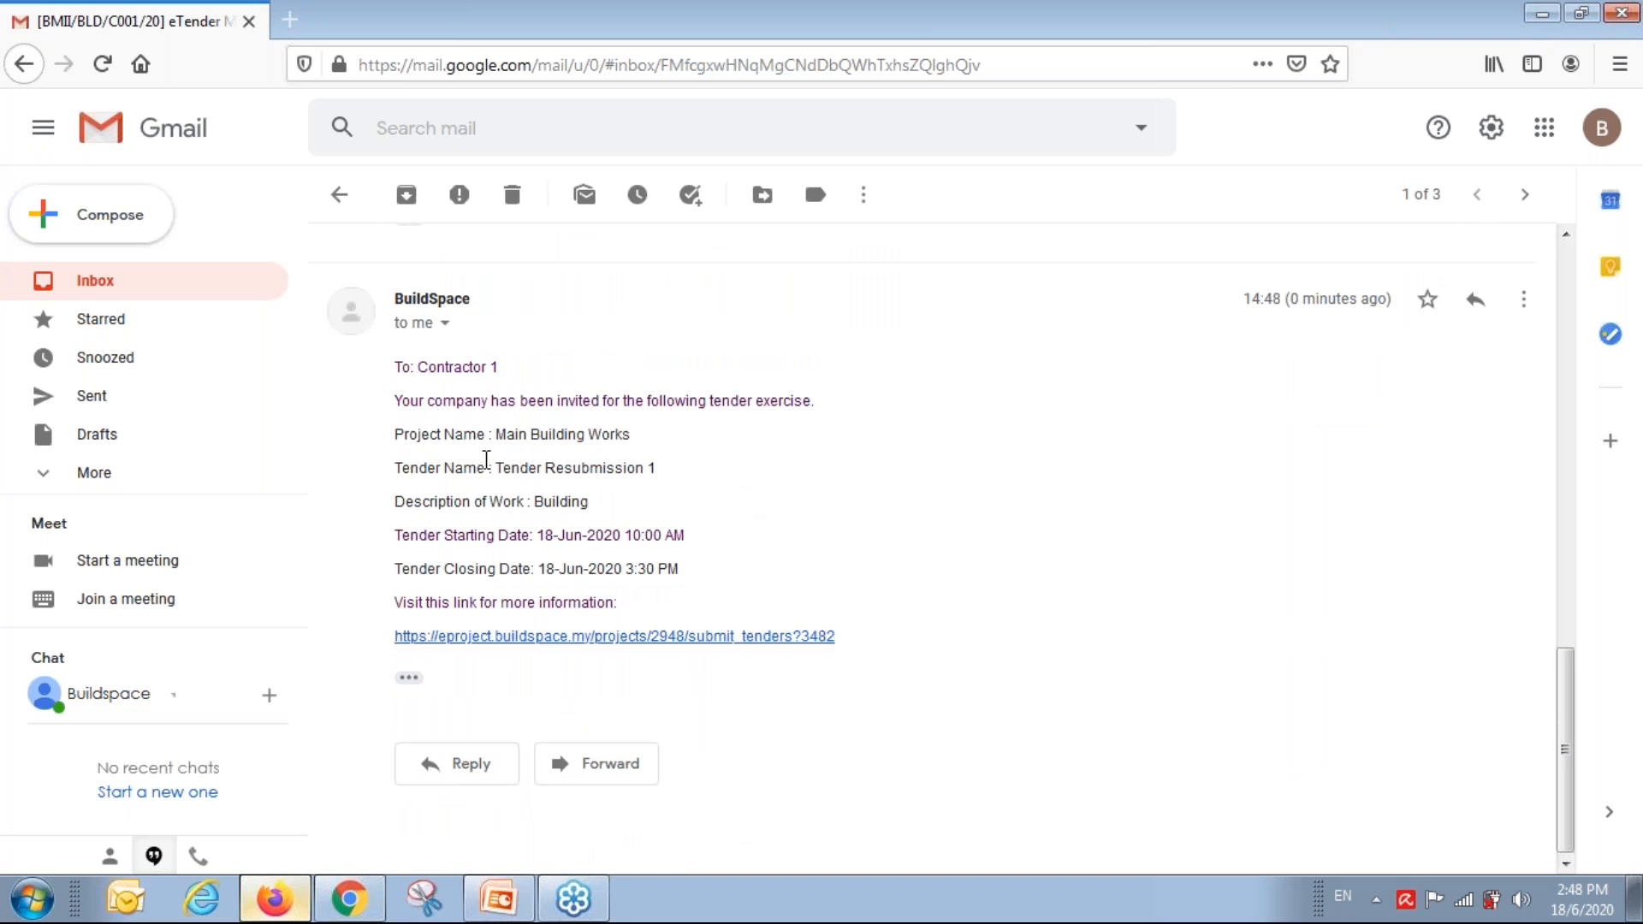
{"action": "left_click_drag", "start_coordinate": [496, 468], "coordinate": [667, 479]}
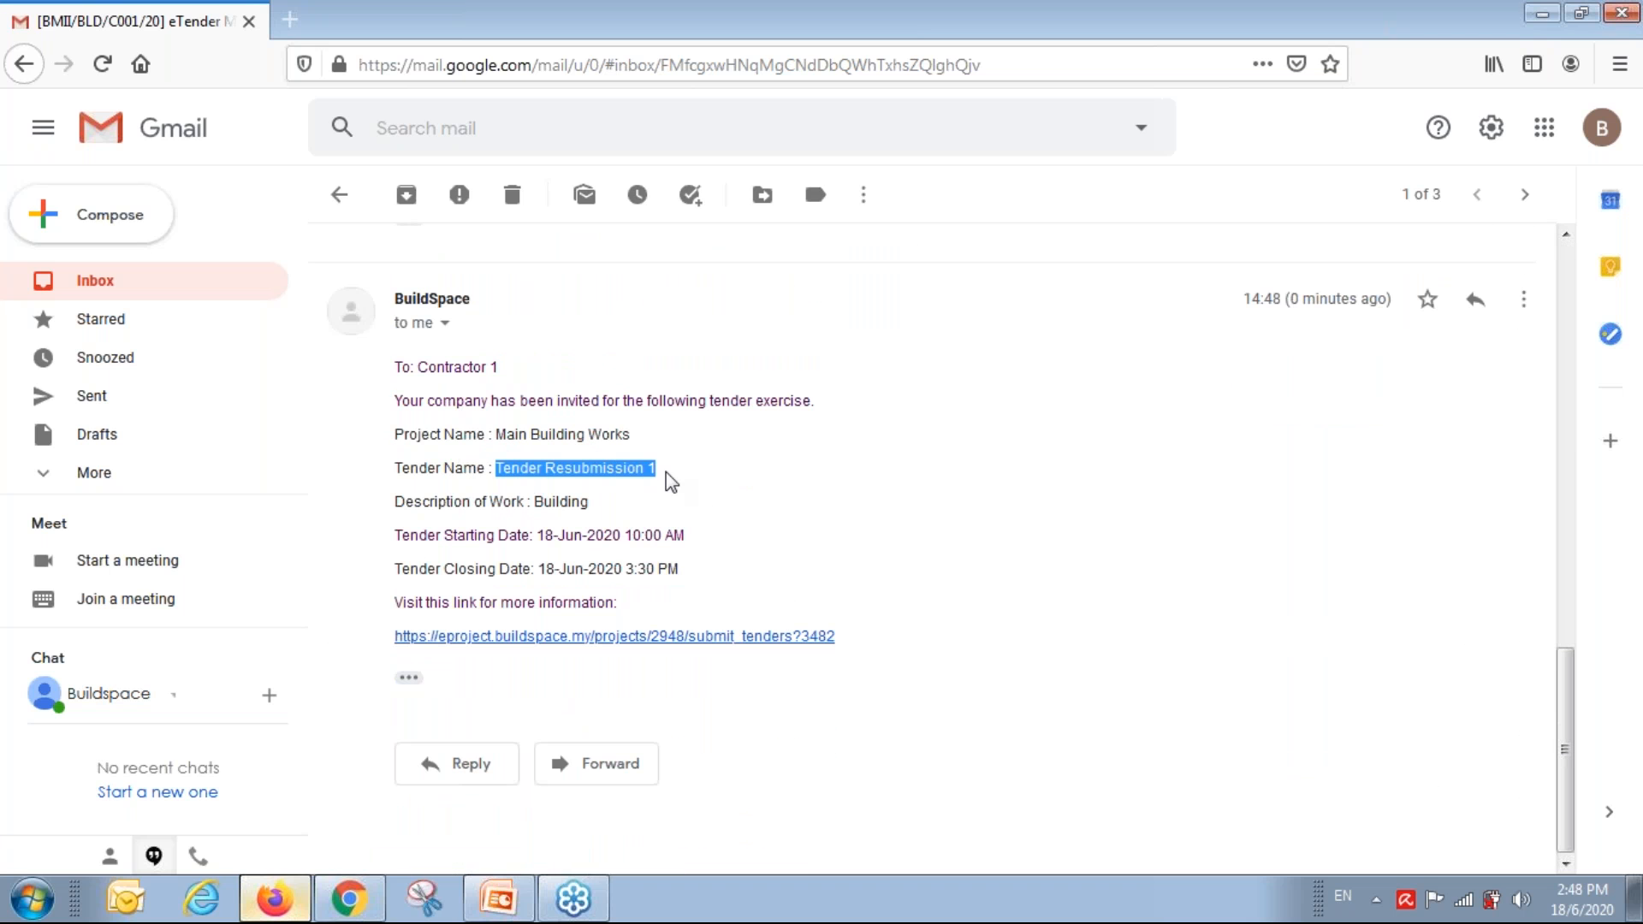
{"action": "left_click", "coordinate": [564, 639]}
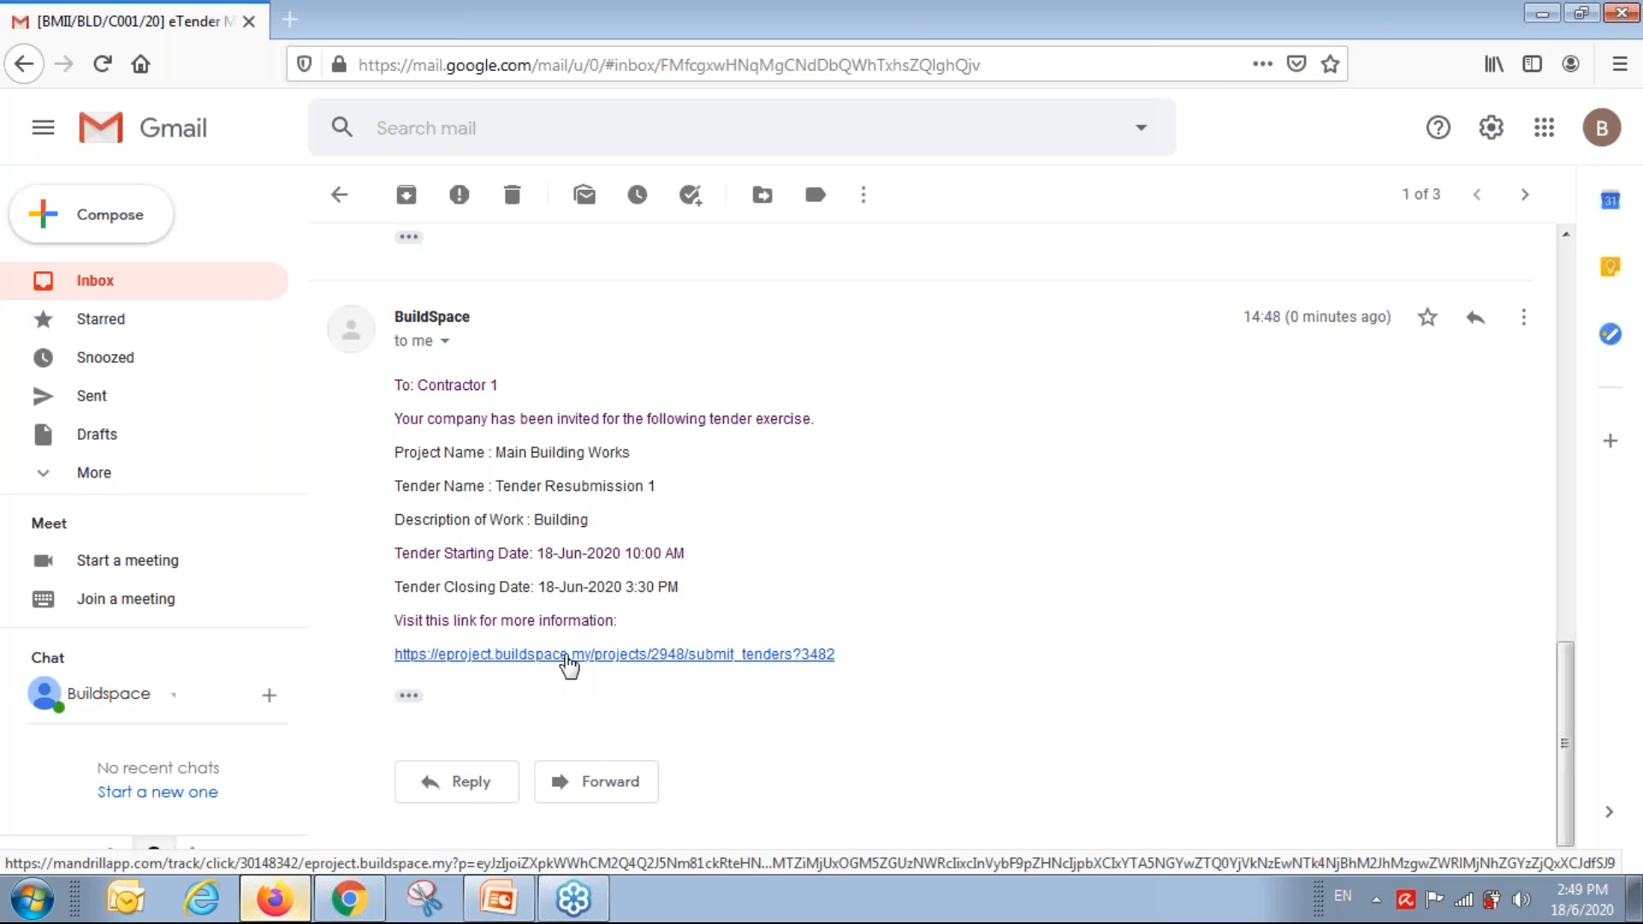
{"action": "left_click", "coordinate": [566, 656]}
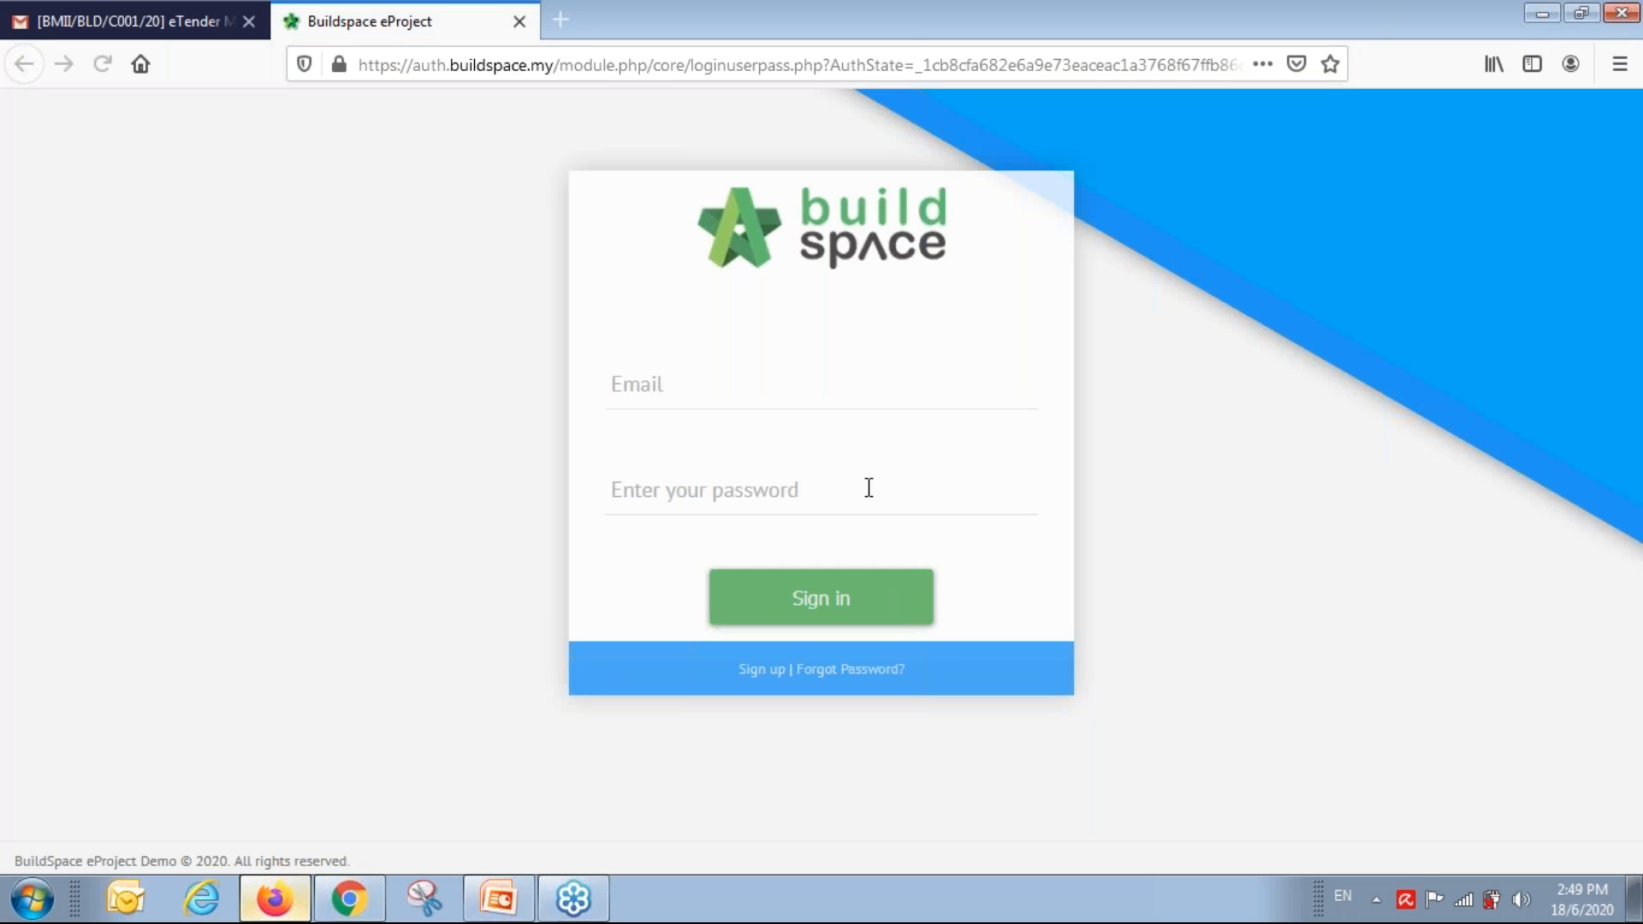
Sign in with the saved contractor login and open Main Building Works in the BQ Editor.
{"action": "left_click", "coordinate": [956, 401]}
{"action": "type", "text": "buil"}
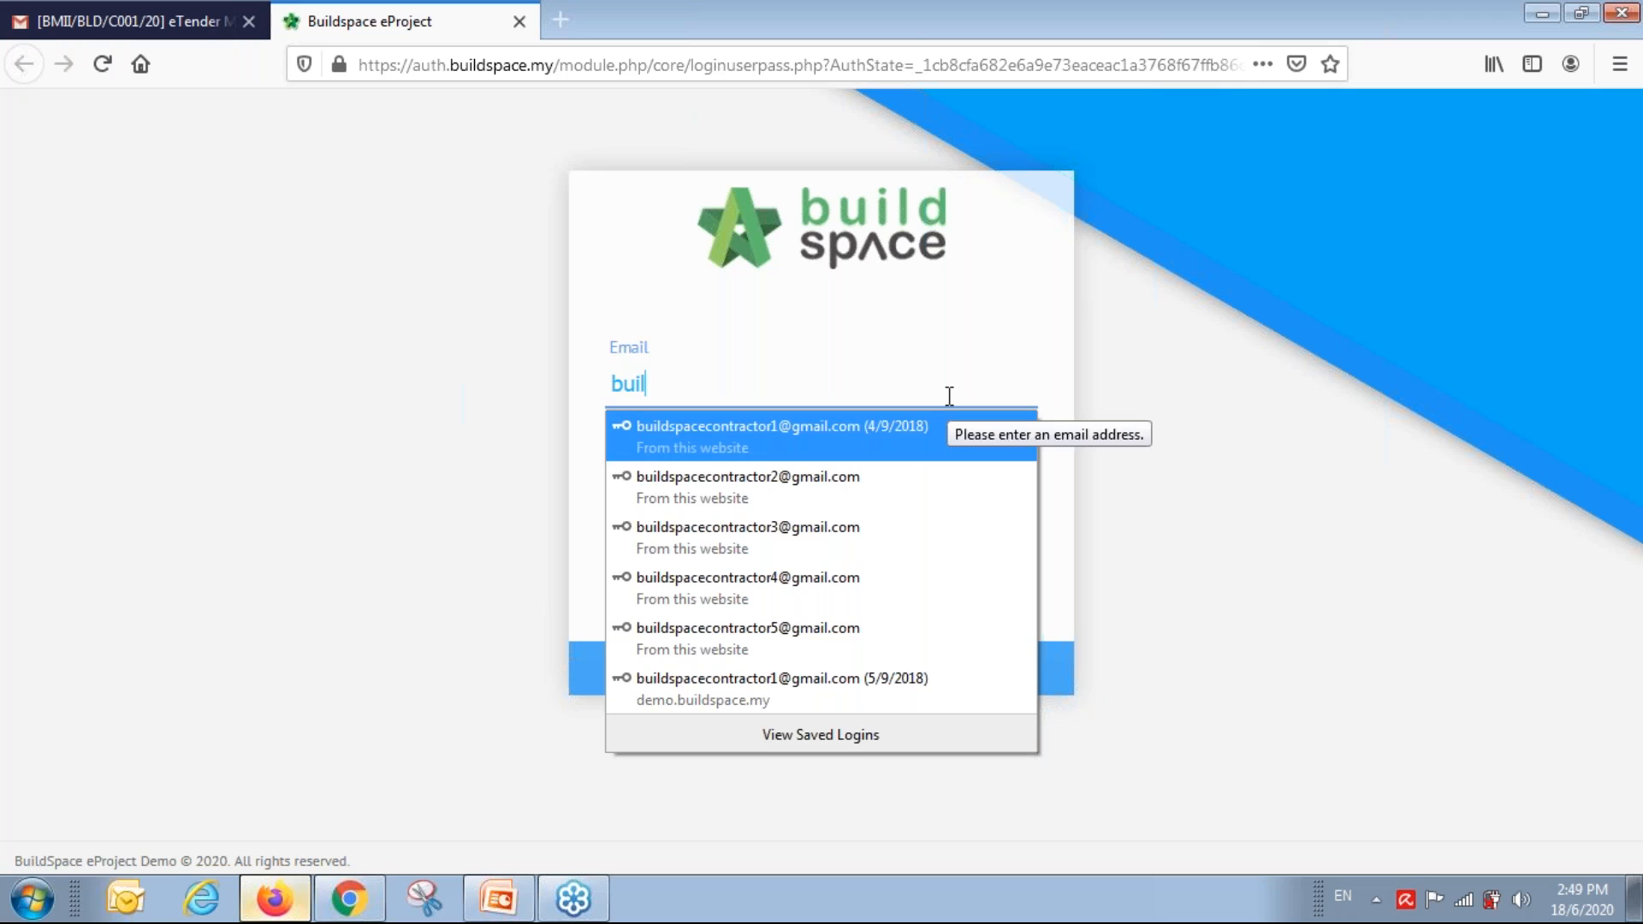
{"action": "key", "text": "Return"}
{"action": "key", "text": "Return"}
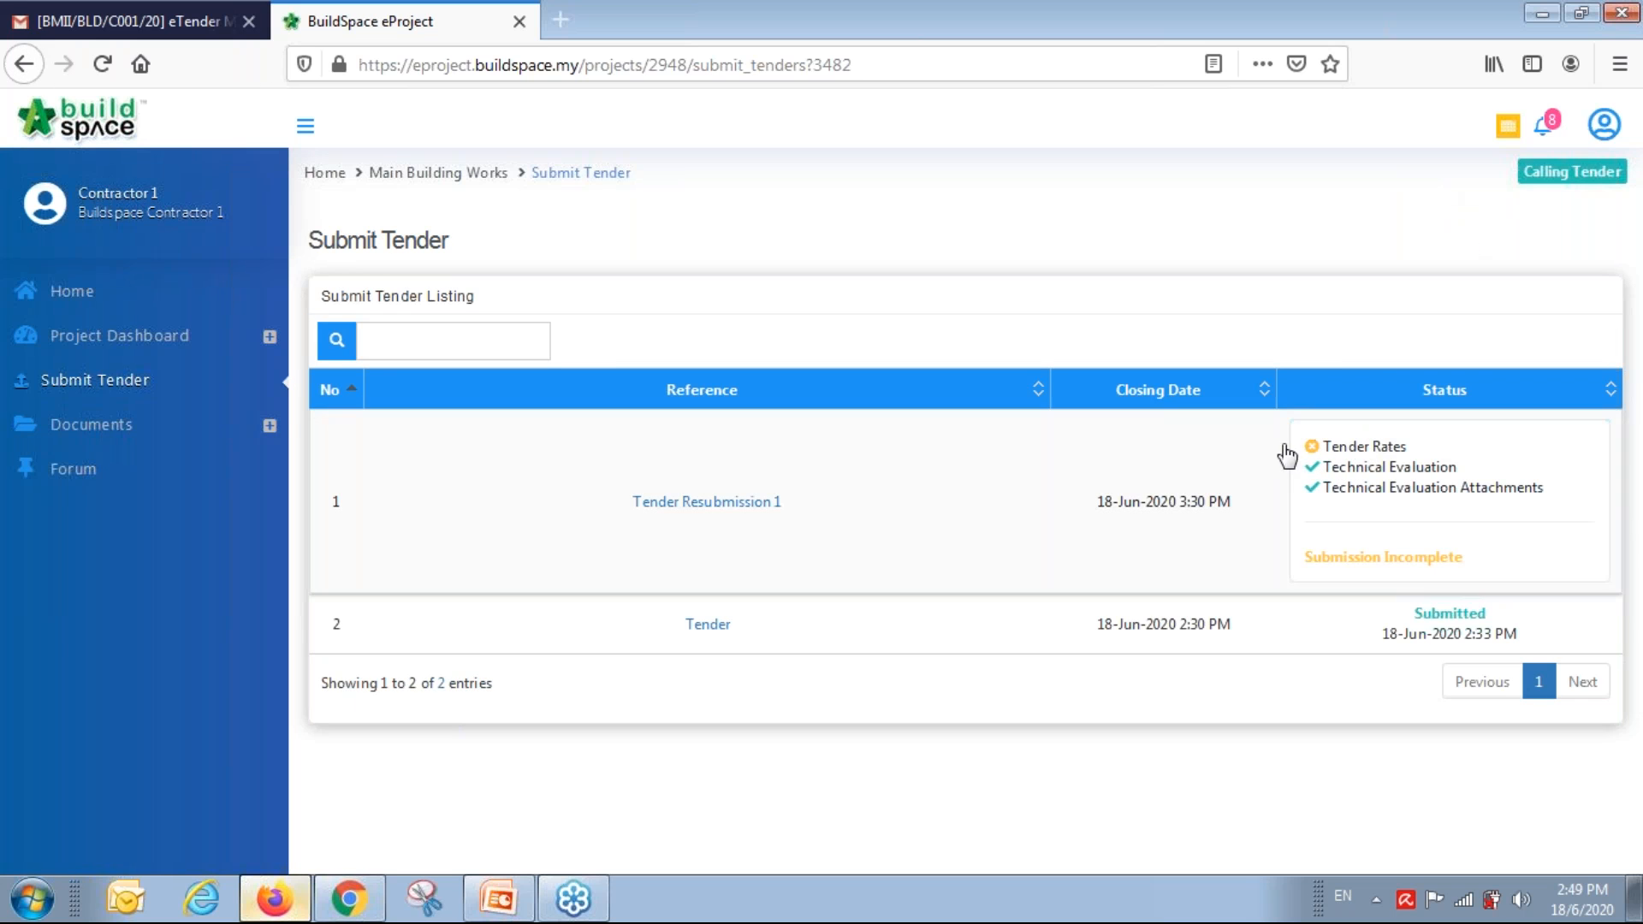
{"action": "left_click", "coordinate": [1508, 130]}
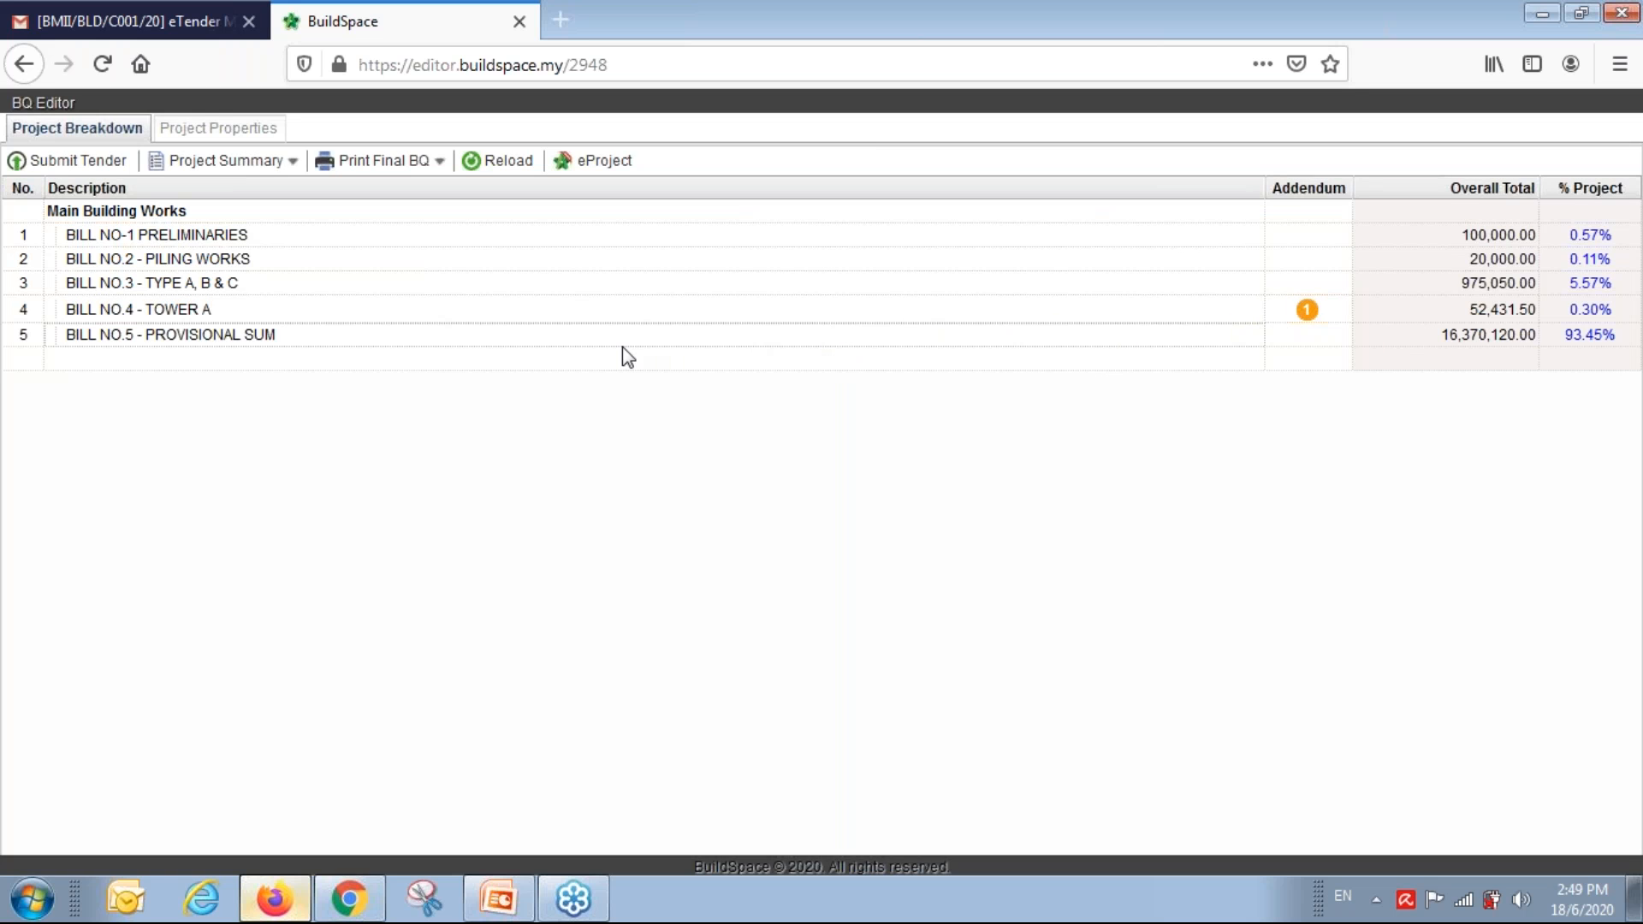
In Bill No.4 – Tower A's FRAME element, give the Floor beams item a rate of 350.
{"action": "mouse_move", "coordinate": [1309, 311]}
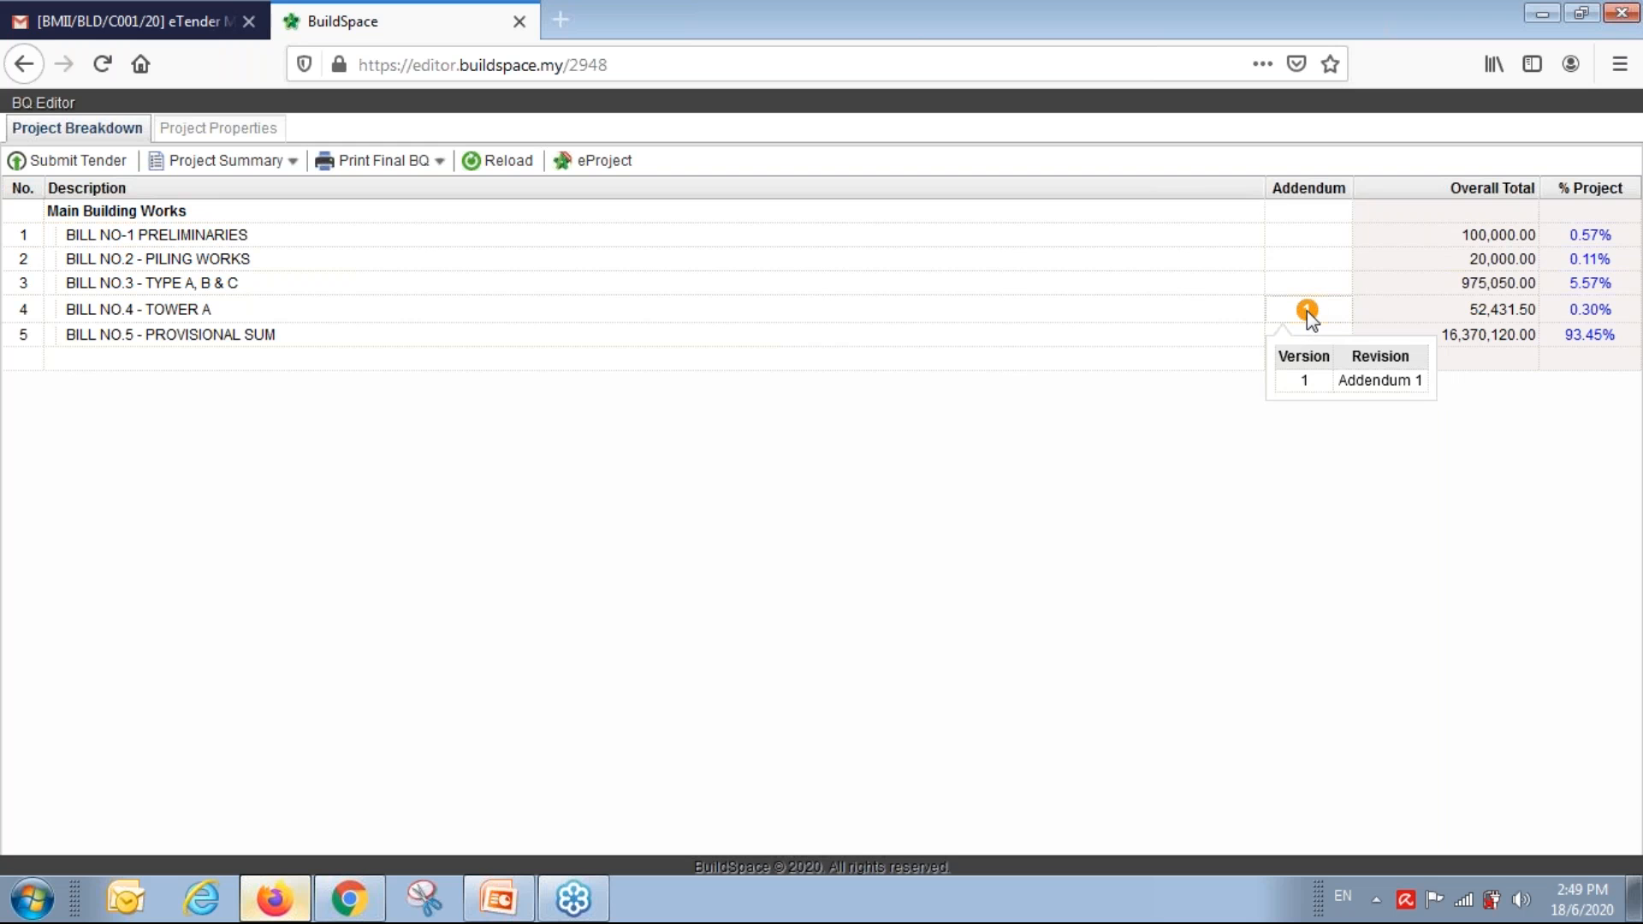
{"action": "double_click", "coordinate": [1184, 311]}
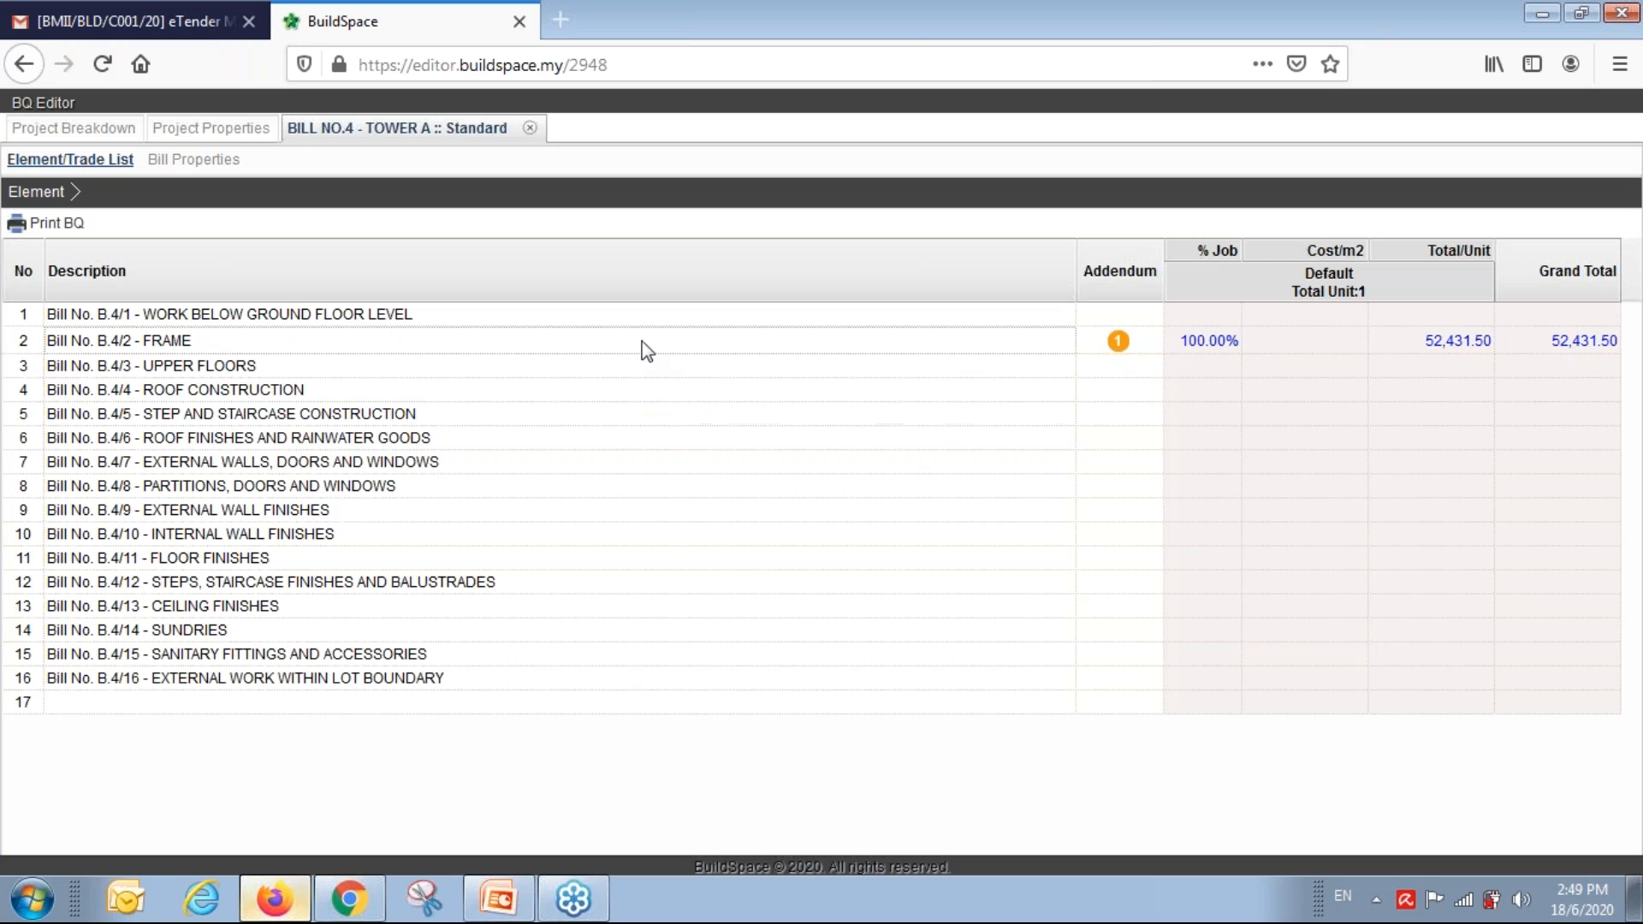
{"action": "double_click", "coordinate": [1014, 348]}
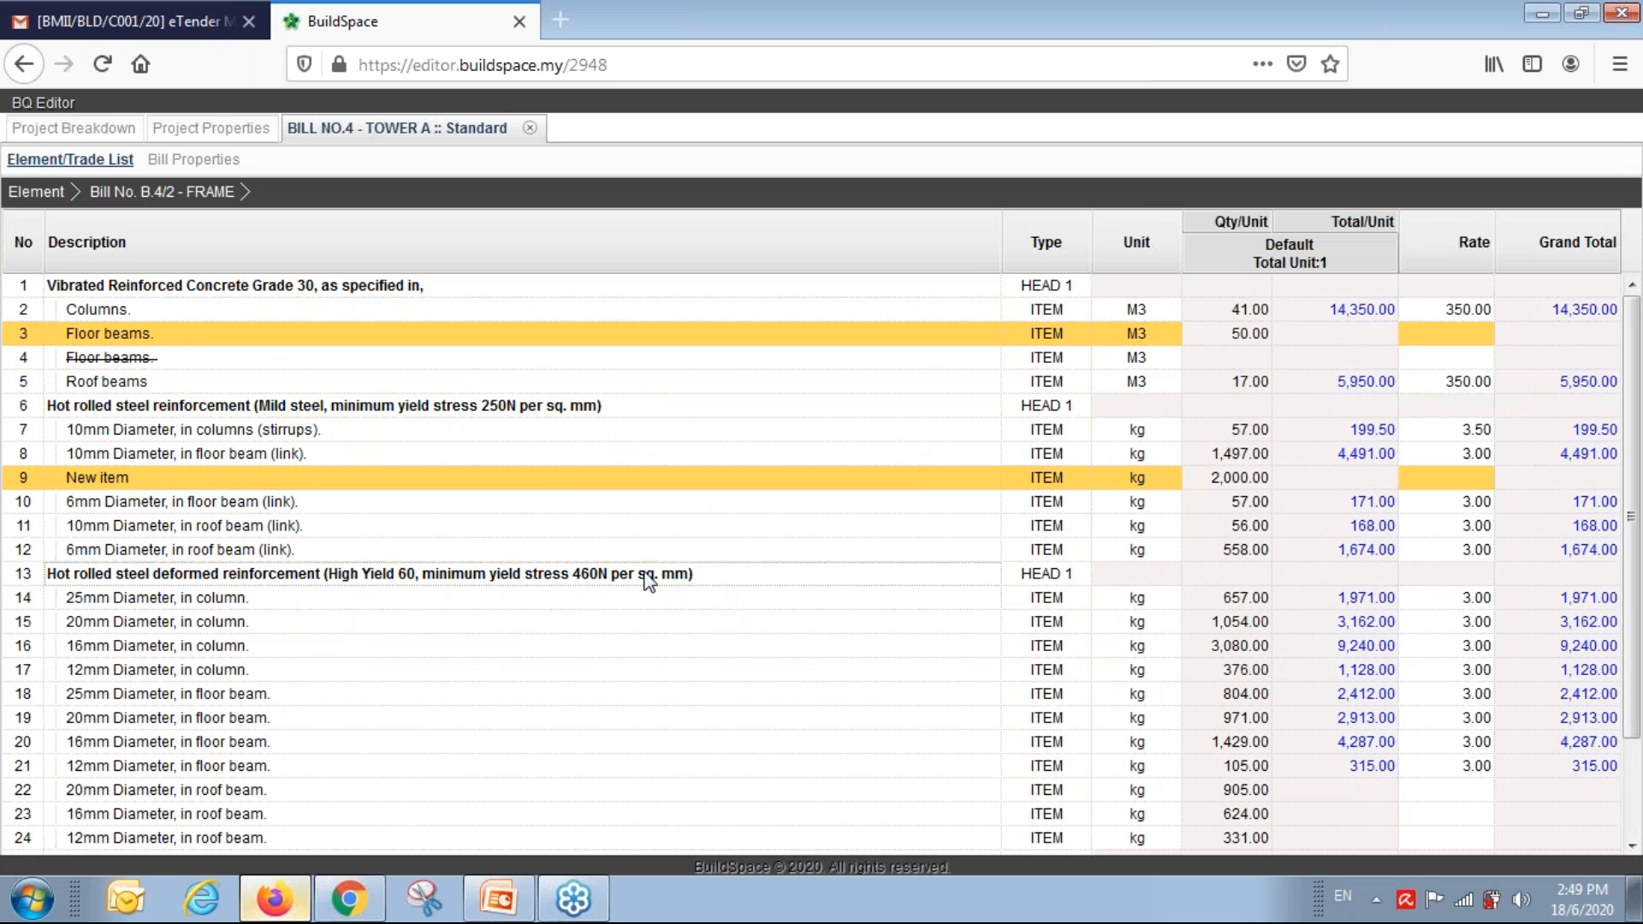
{"action": "left_click", "coordinate": [601, 333]}
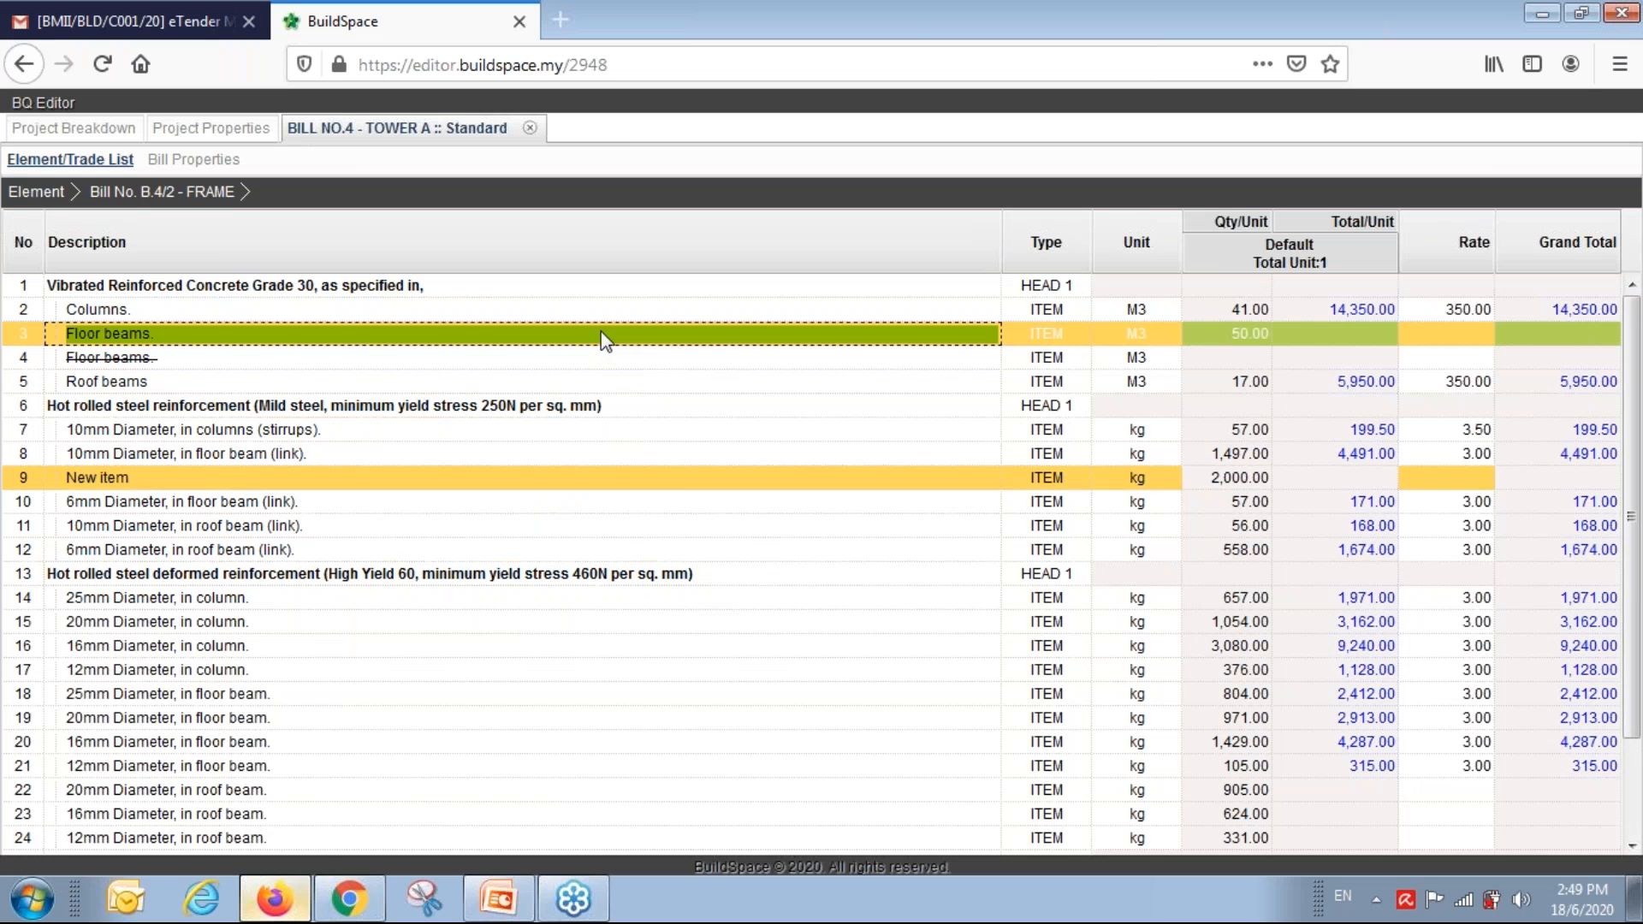
{"action": "left_click", "coordinate": [612, 550]}
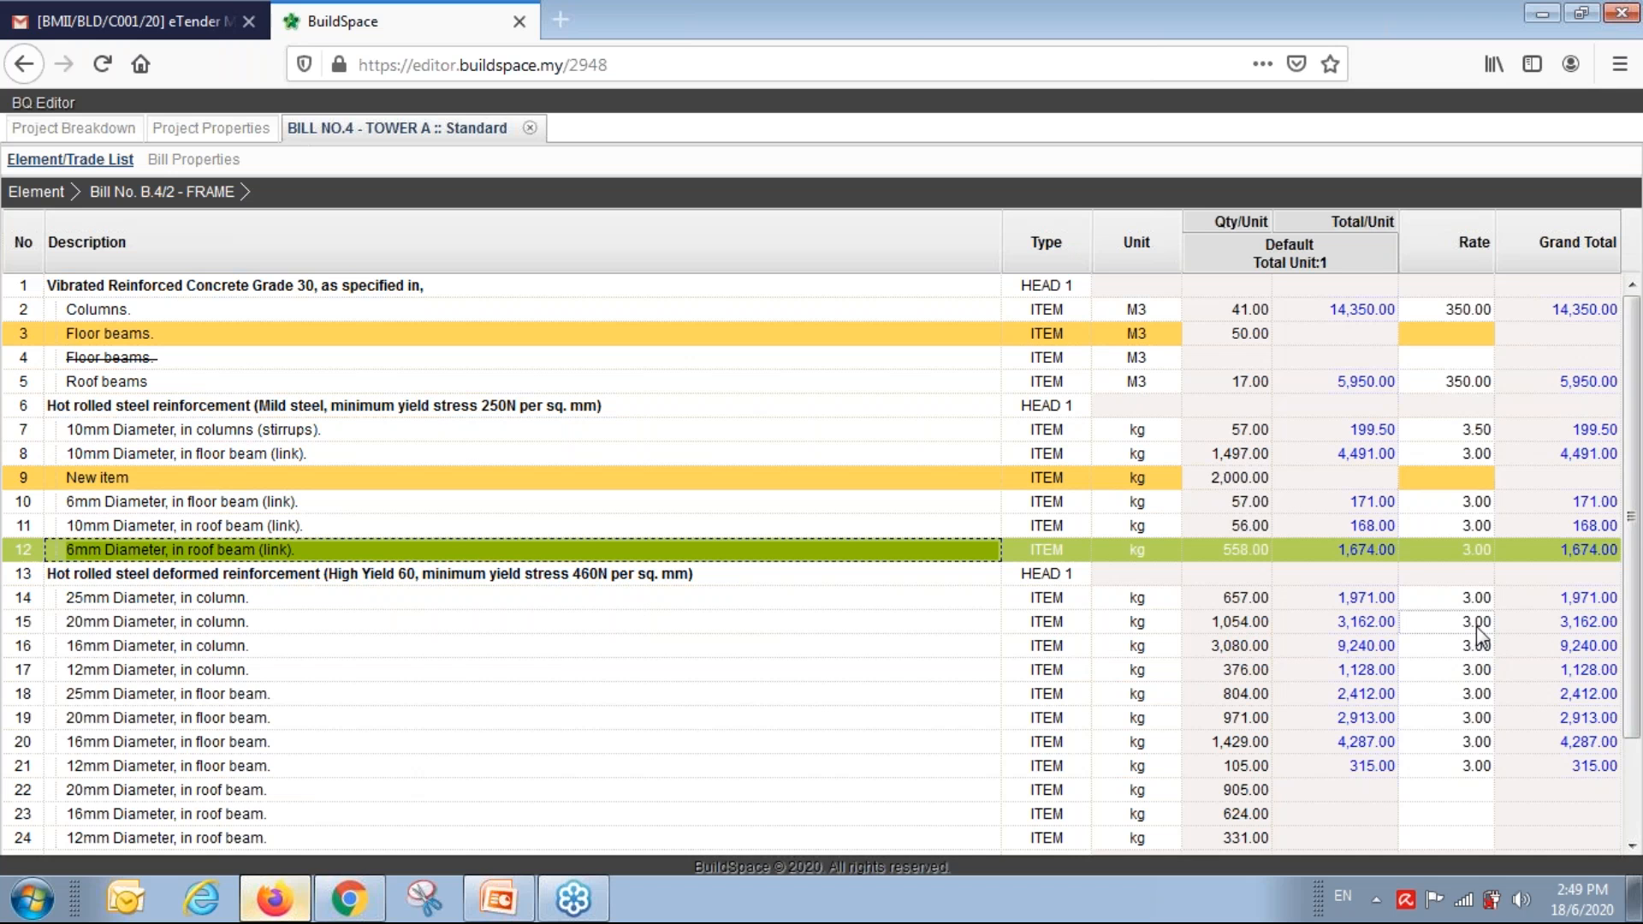
{"action": "left_click", "coordinate": [1450, 336]}
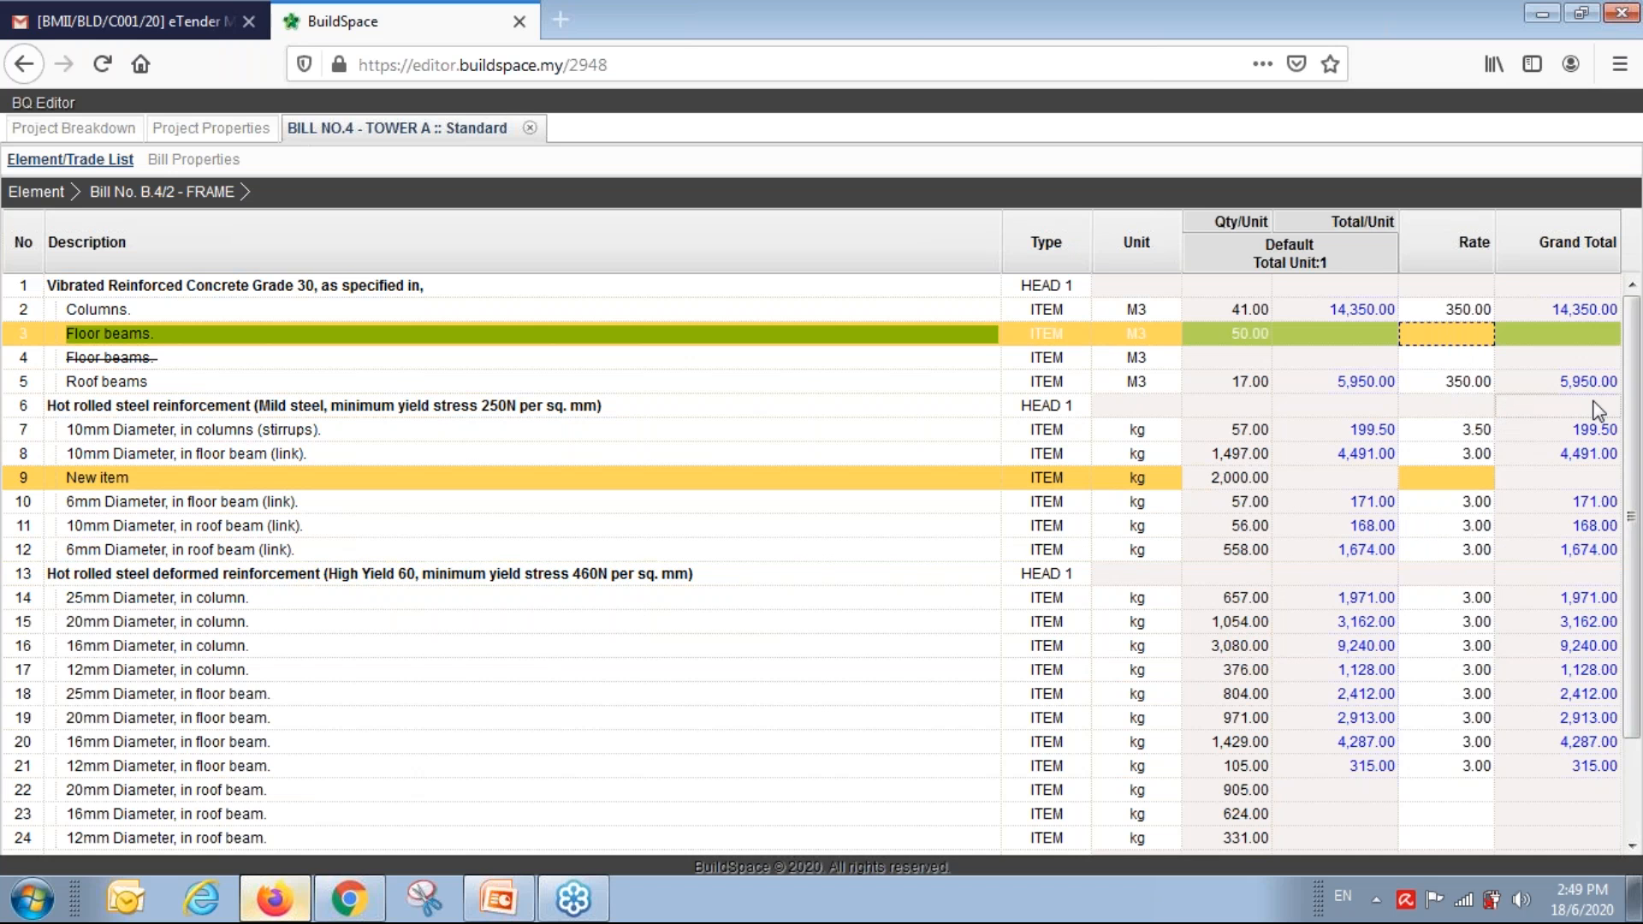
{"action": "key", "text": "Return"}
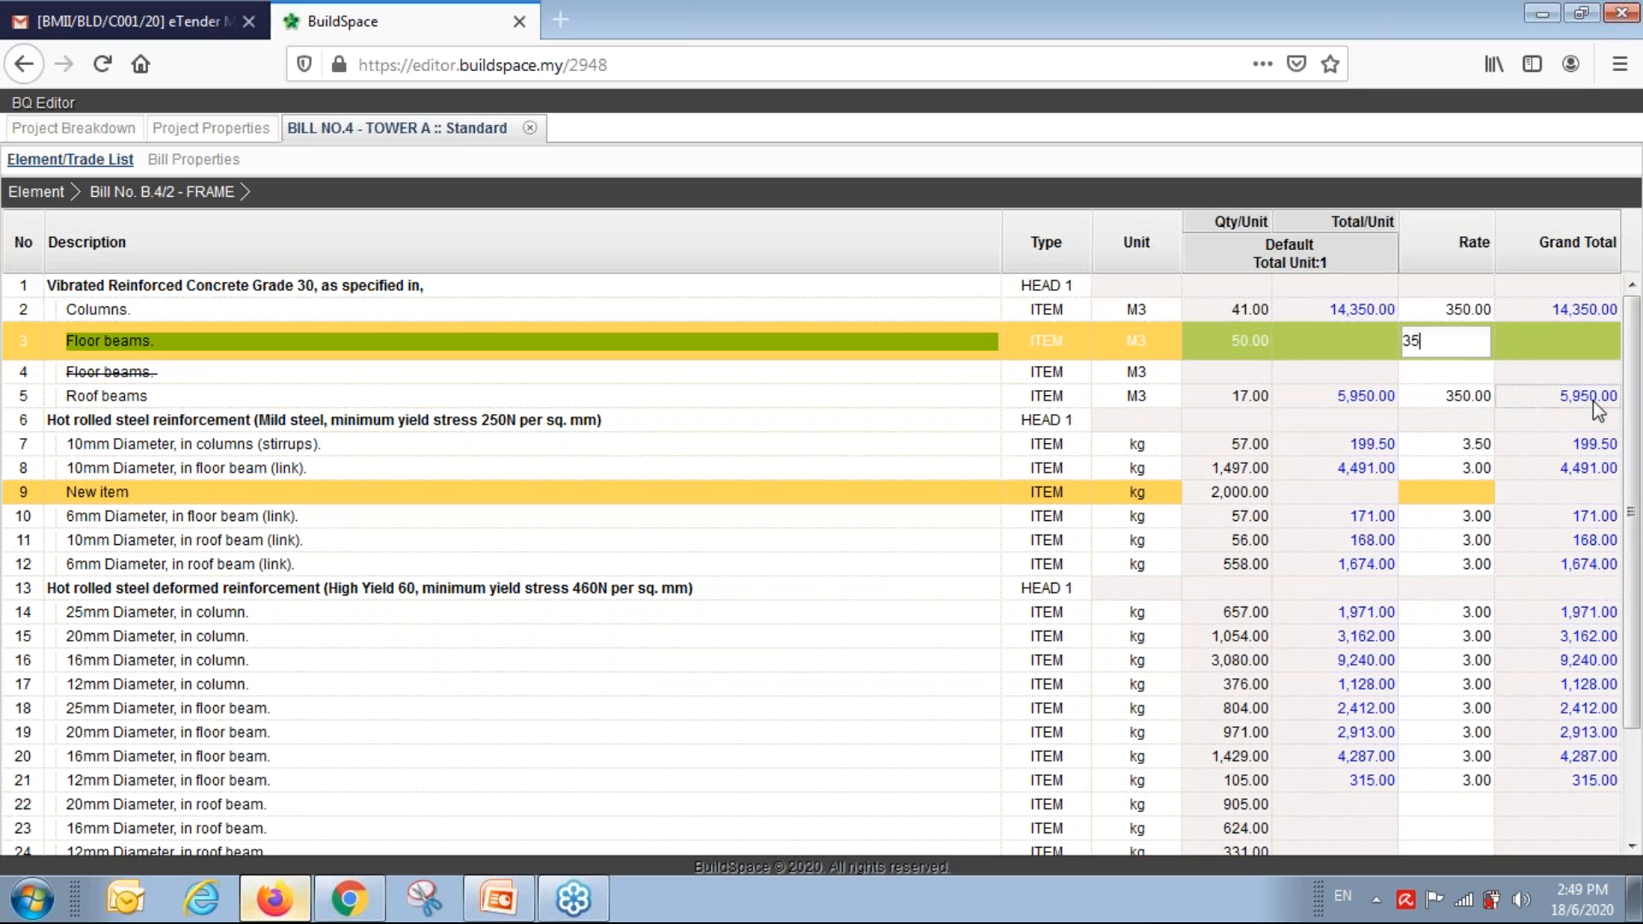
{"action": "type", "text": "350"}
{"action": "key", "text": "Return"}
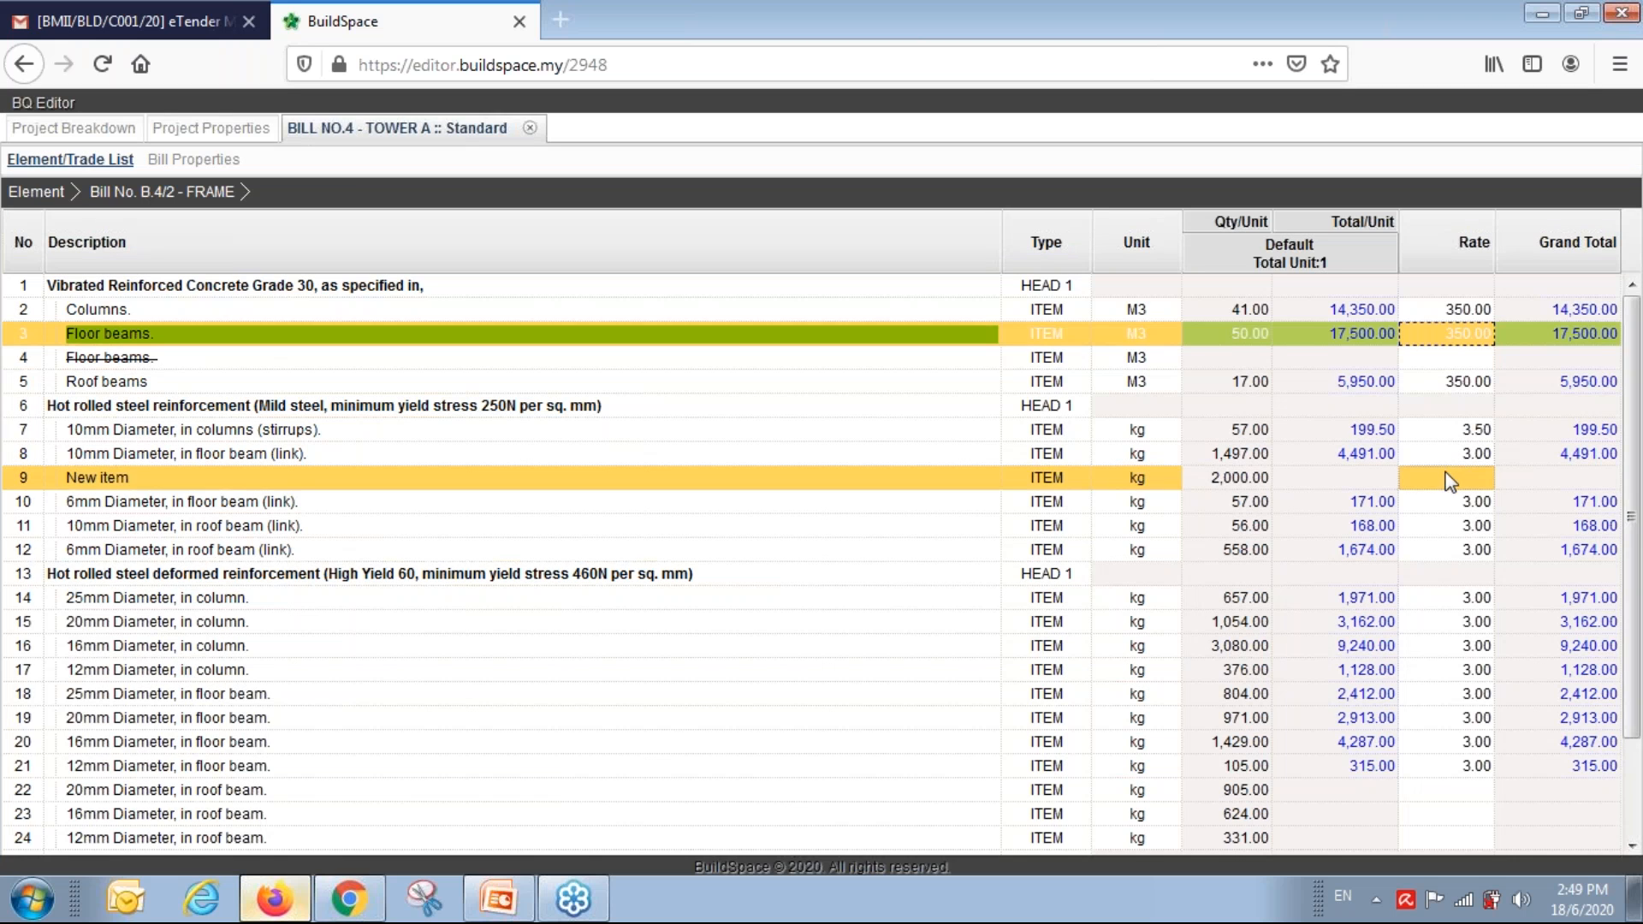
Rate the New item at 23 and each remaining FRAME row (10–22) at 2.
{"action": "left_click", "coordinate": [1412, 477]}
{"action": "type", "text": "23"}
{"action": "key", "text": "Return"}
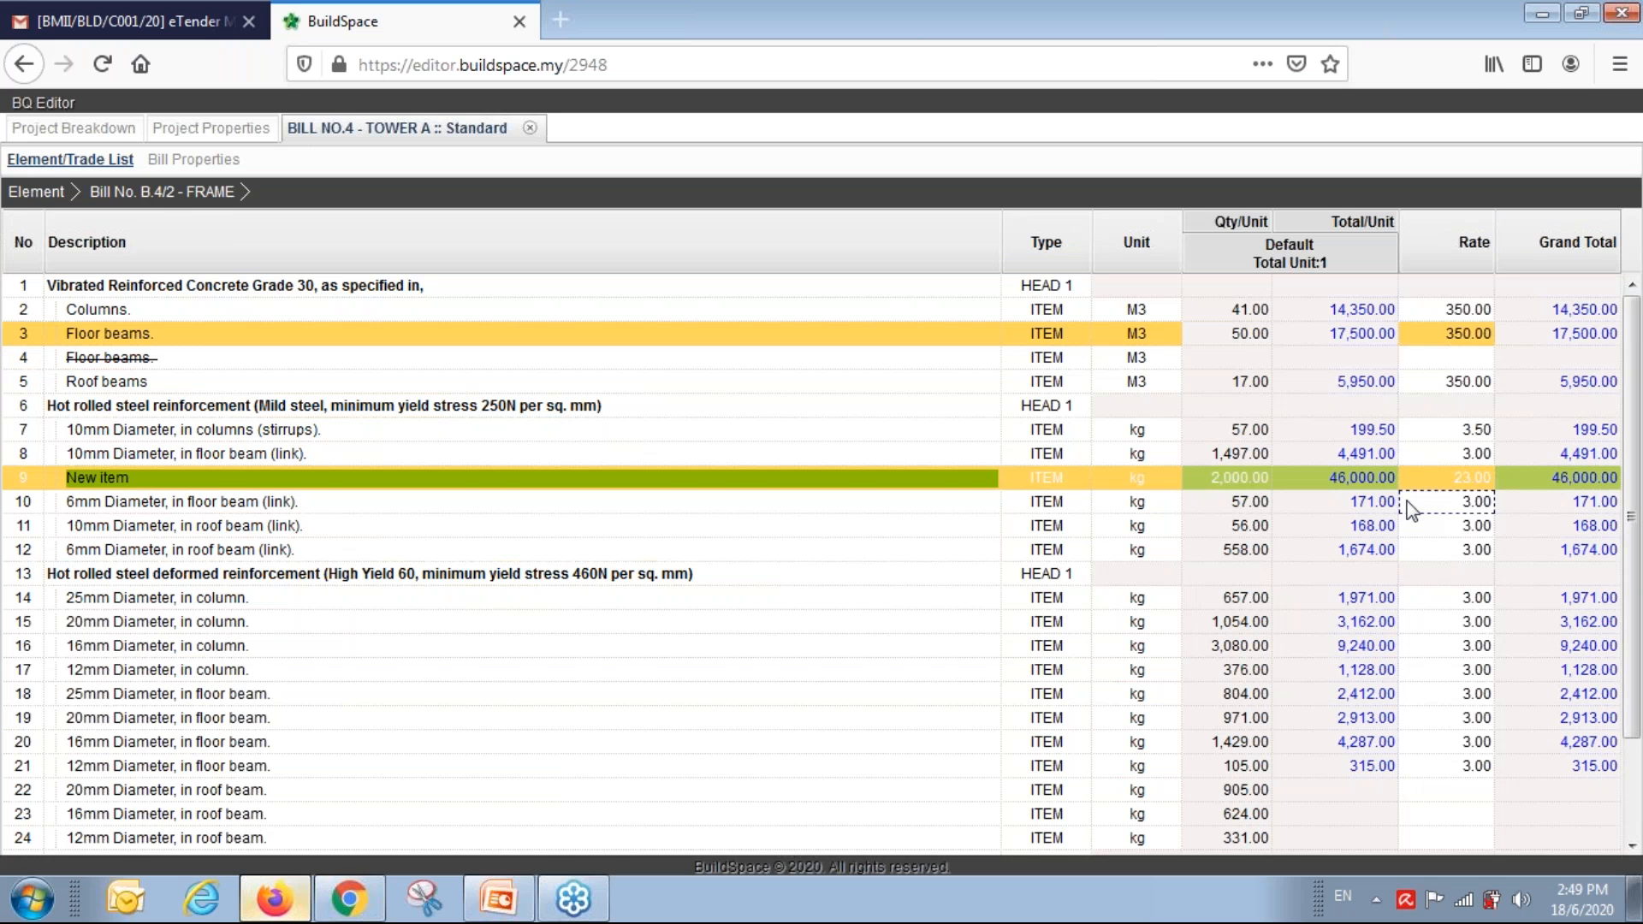
{"action": "type", "text": "2"}
{"action": "key", "text": "Return"}
{"action": "key", "text": "Down"}
{"action": "type", "text": "2"}
{"action": "key", "text": "Return"}
{"action": "key", "text": "Down"}
{"action": "type", "text": "2"}
{"action": "key", "text": "Return"}
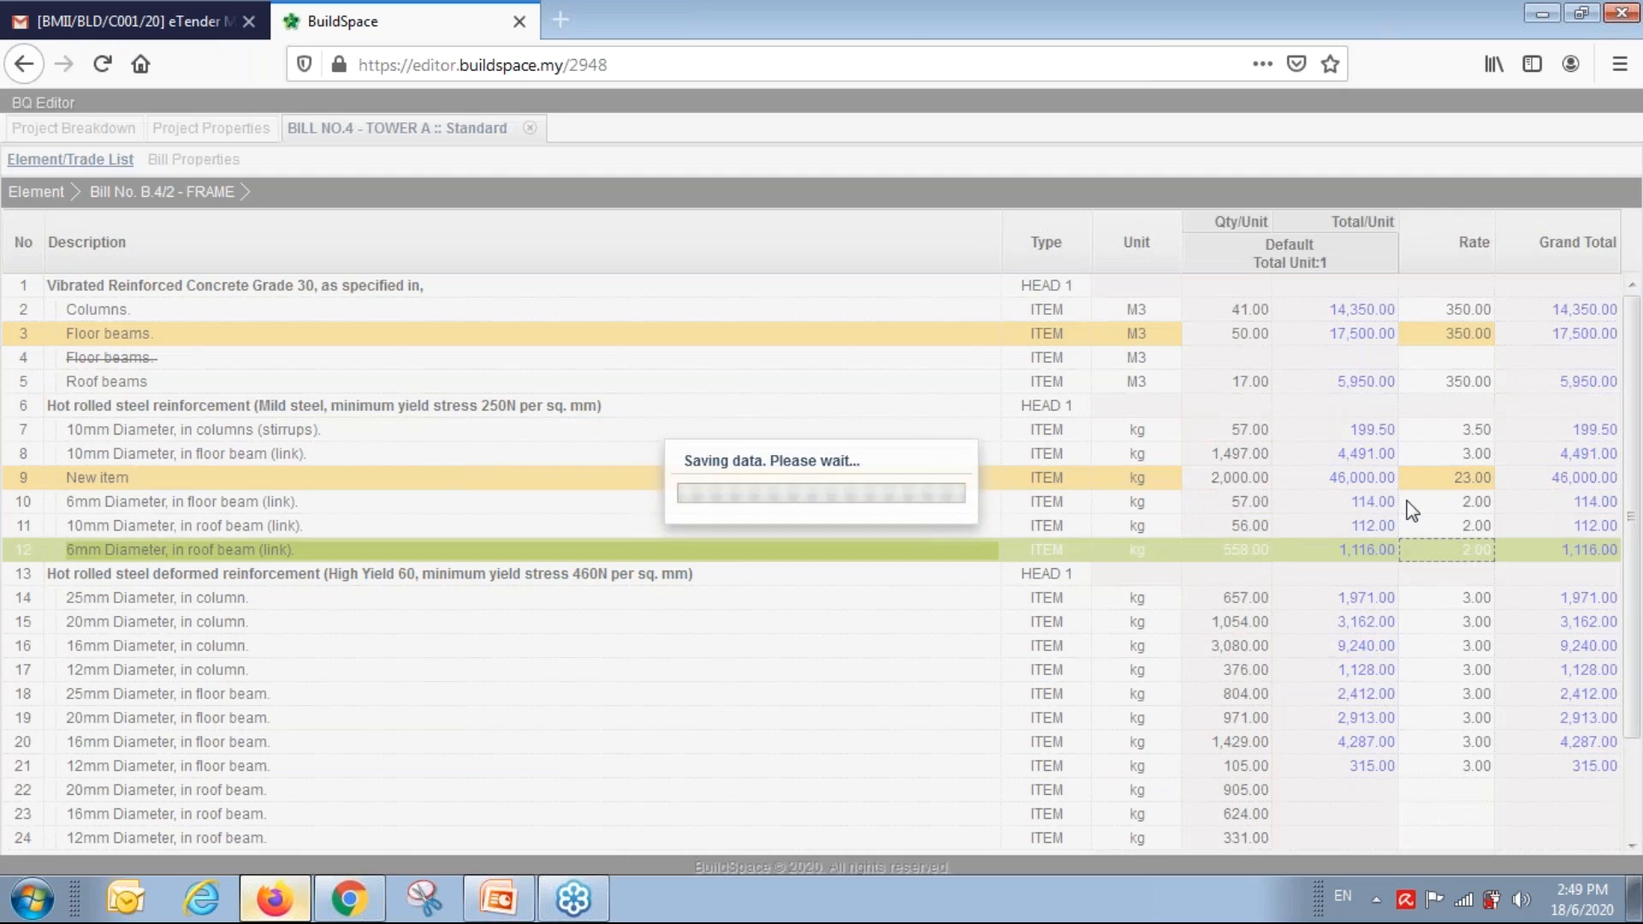
{"action": "key", "text": "Down"}
{"action": "key", "text": "Down"}
{"action": "type", "text": "2"}
{"action": "key", "text": "Return"}
{"action": "key", "text": "Down"}
{"action": "type", "text": "2"}
{"action": "key", "text": "Return"}
{"action": "key", "text": "Down"}
{"action": "type", "text": "2"}
{"action": "key", "text": "Return"}
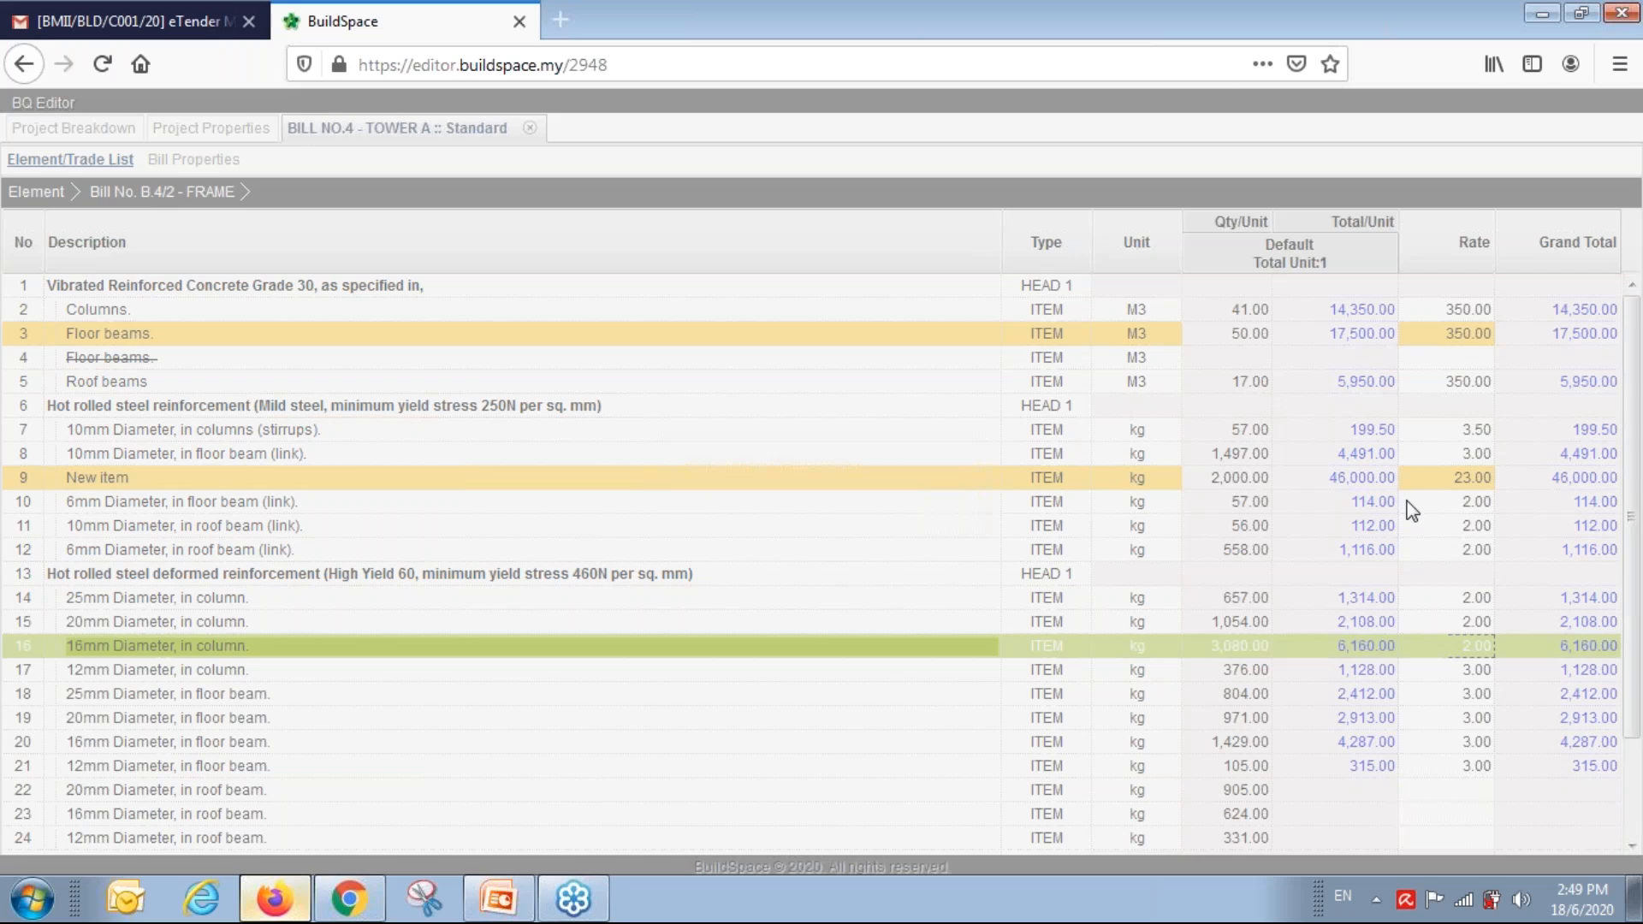
{"action": "key", "text": "Down"}
{"action": "type", "text": "2"}
{"action": "key", "text": "Return"}
{"action": "key", "text": "Down"}
{"action": "type", "text": "2"}
{"action": "key", "text": "Return"}
{"action": "key", "text": "Down"}
{"action": "type", "text": "2"}
{"action": "key", "text": "Return"}
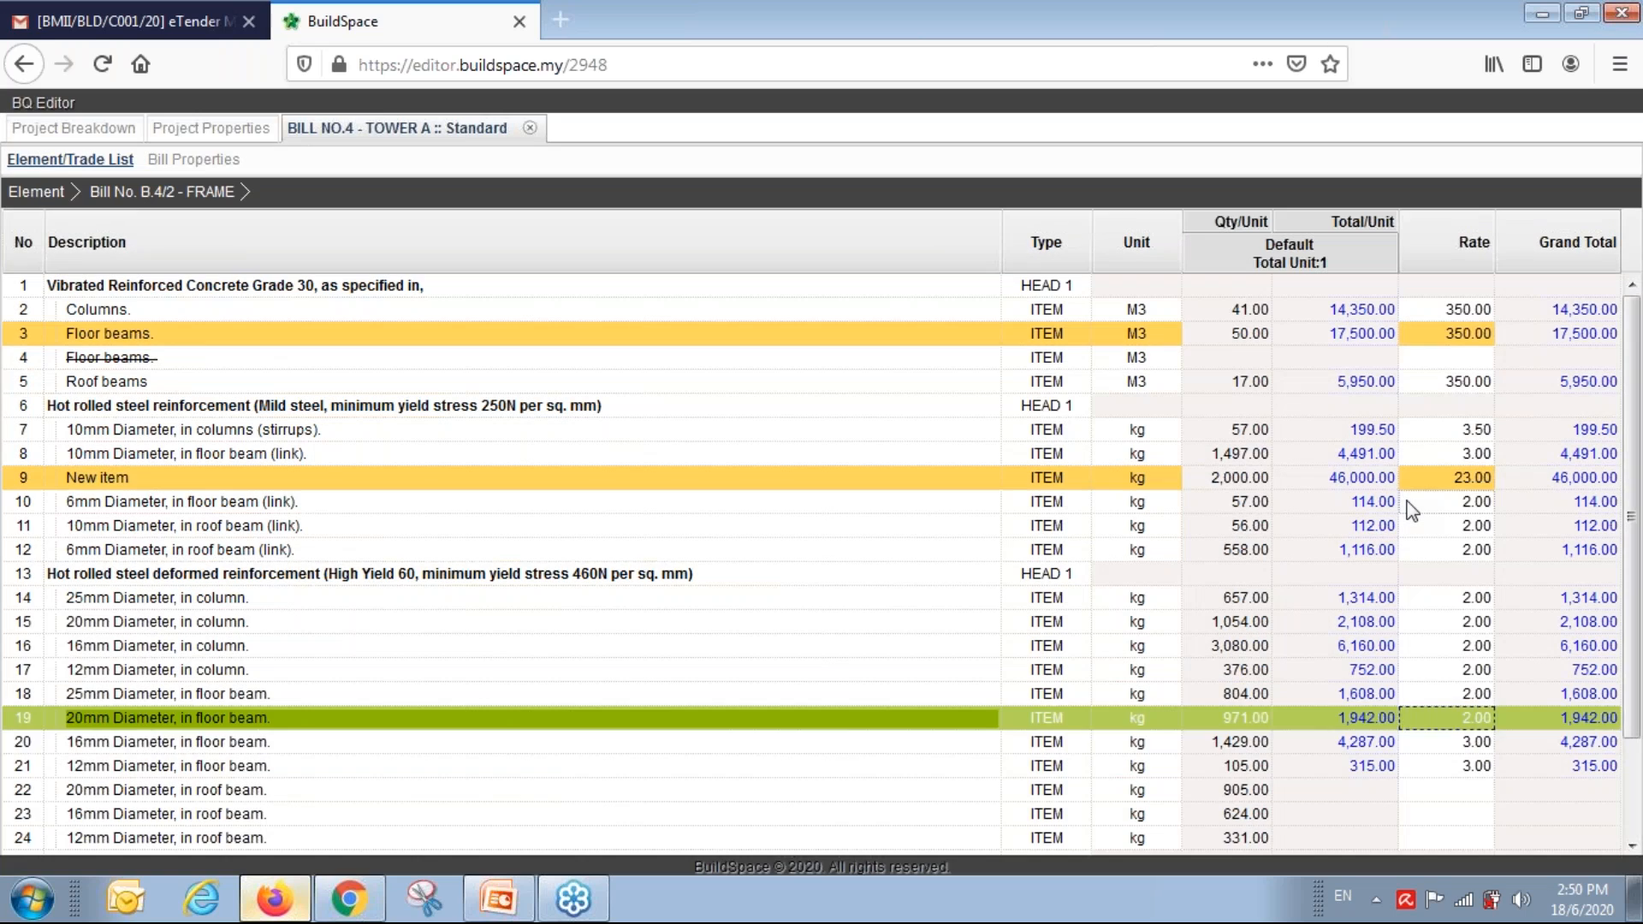
{"action": "key", "text": "Down"}
{"action": "type", "text": "2"}
{"action": "key", "text": "Return"}
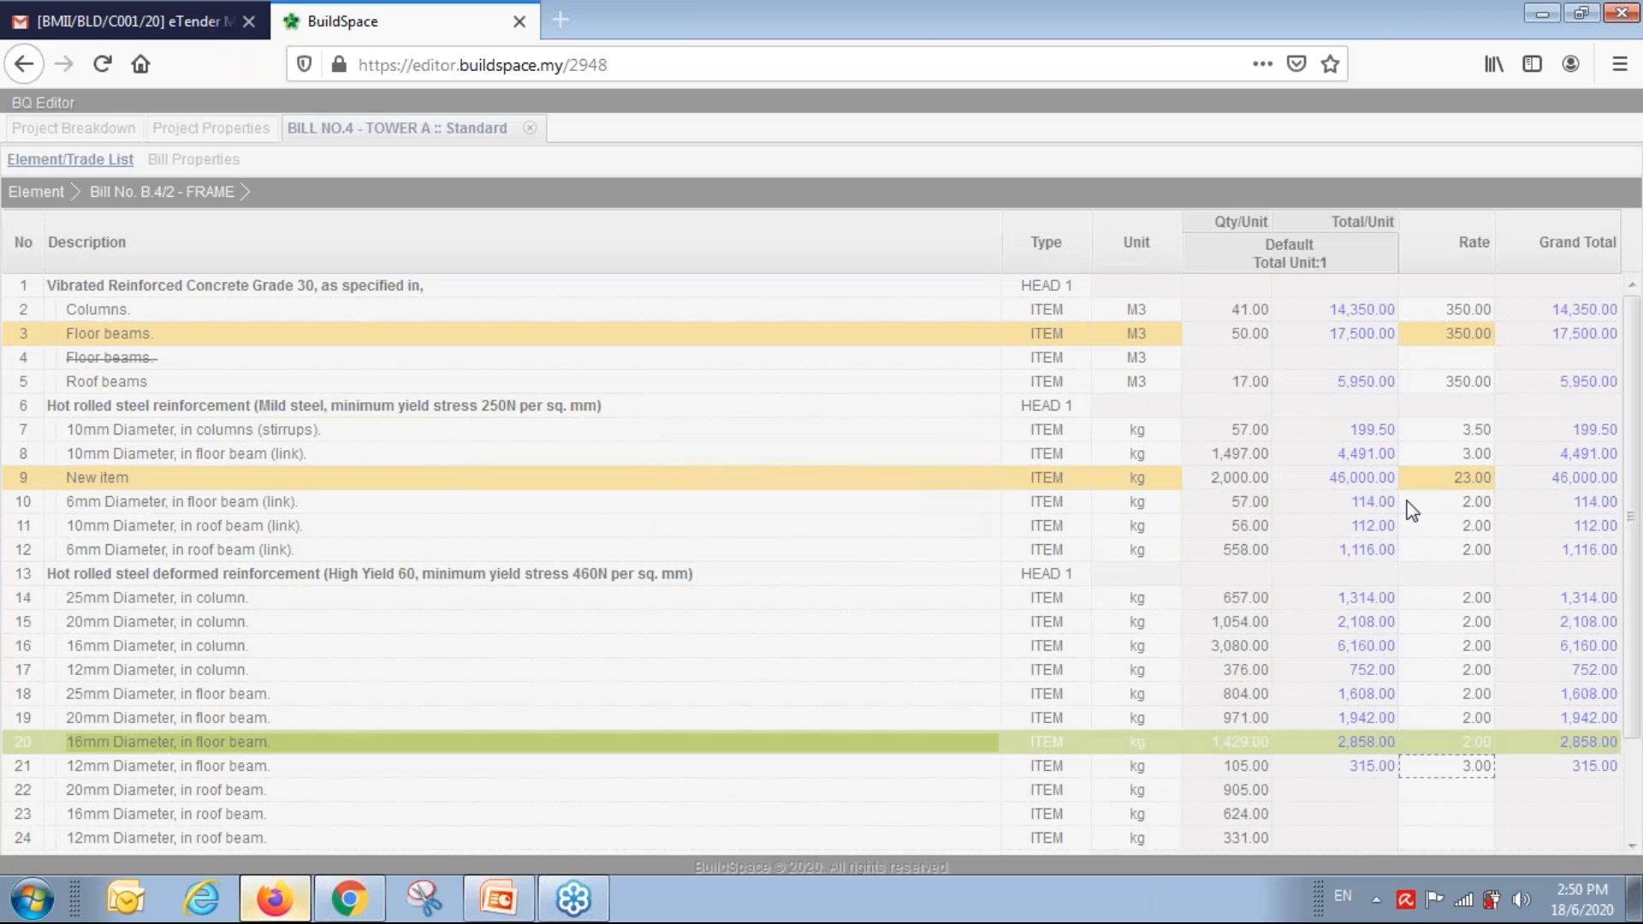
{"action": "type", "text": "2"}
{"action": "key", "text": "Return"}
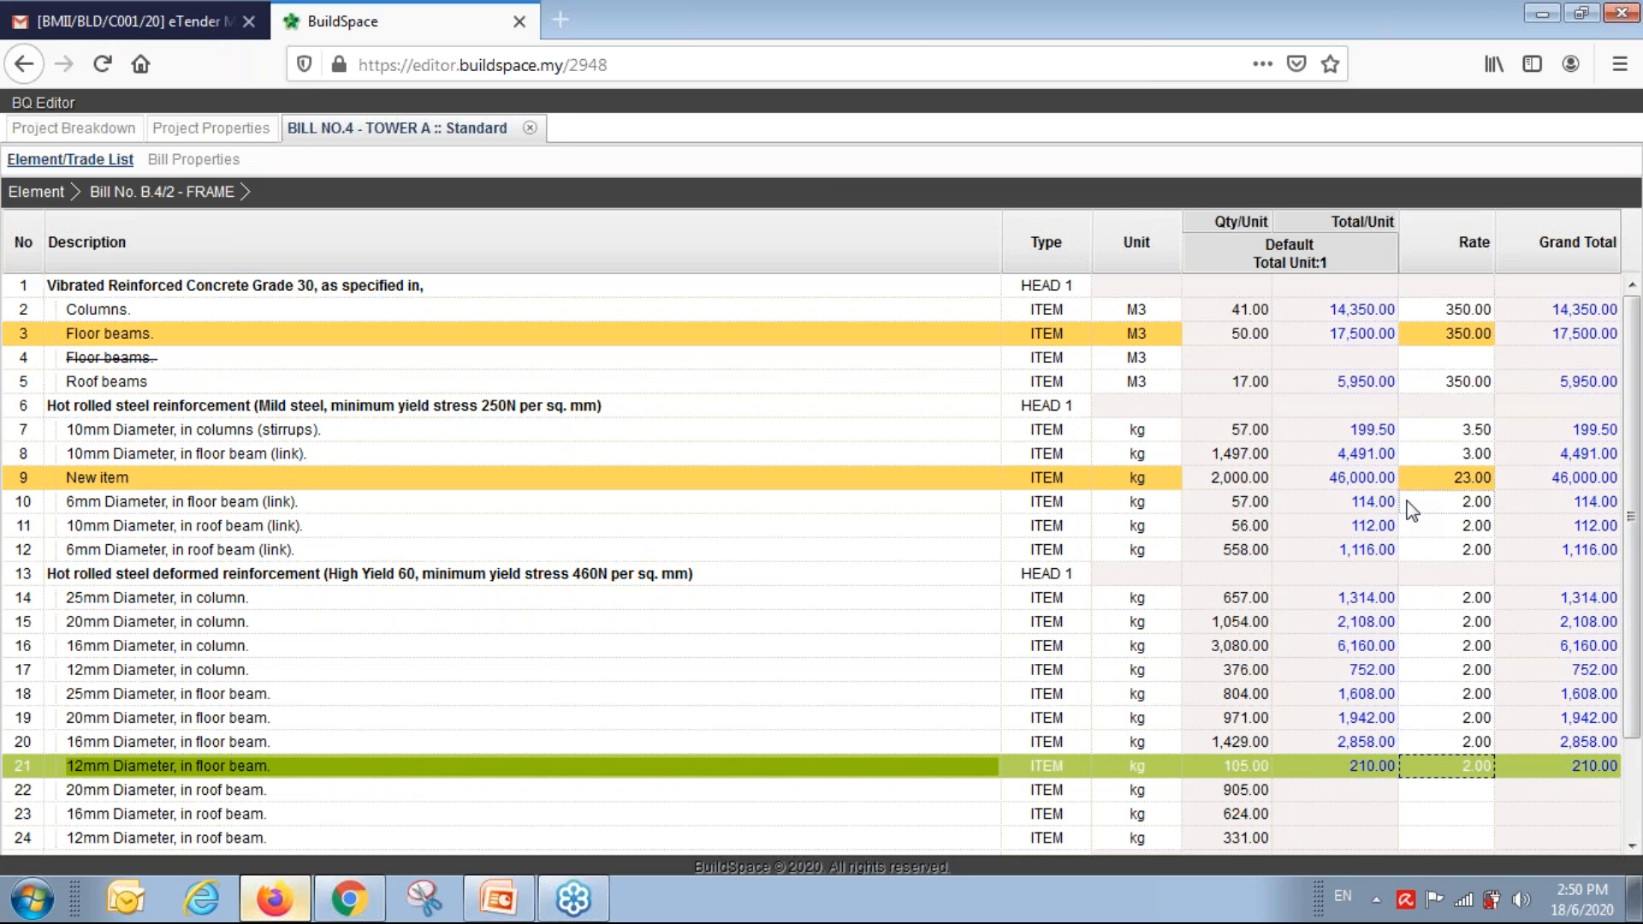
{"action": "key", "text": "Down"}
{"action": "type", "text": "2"}
{"action": "key", "text": "Return"}
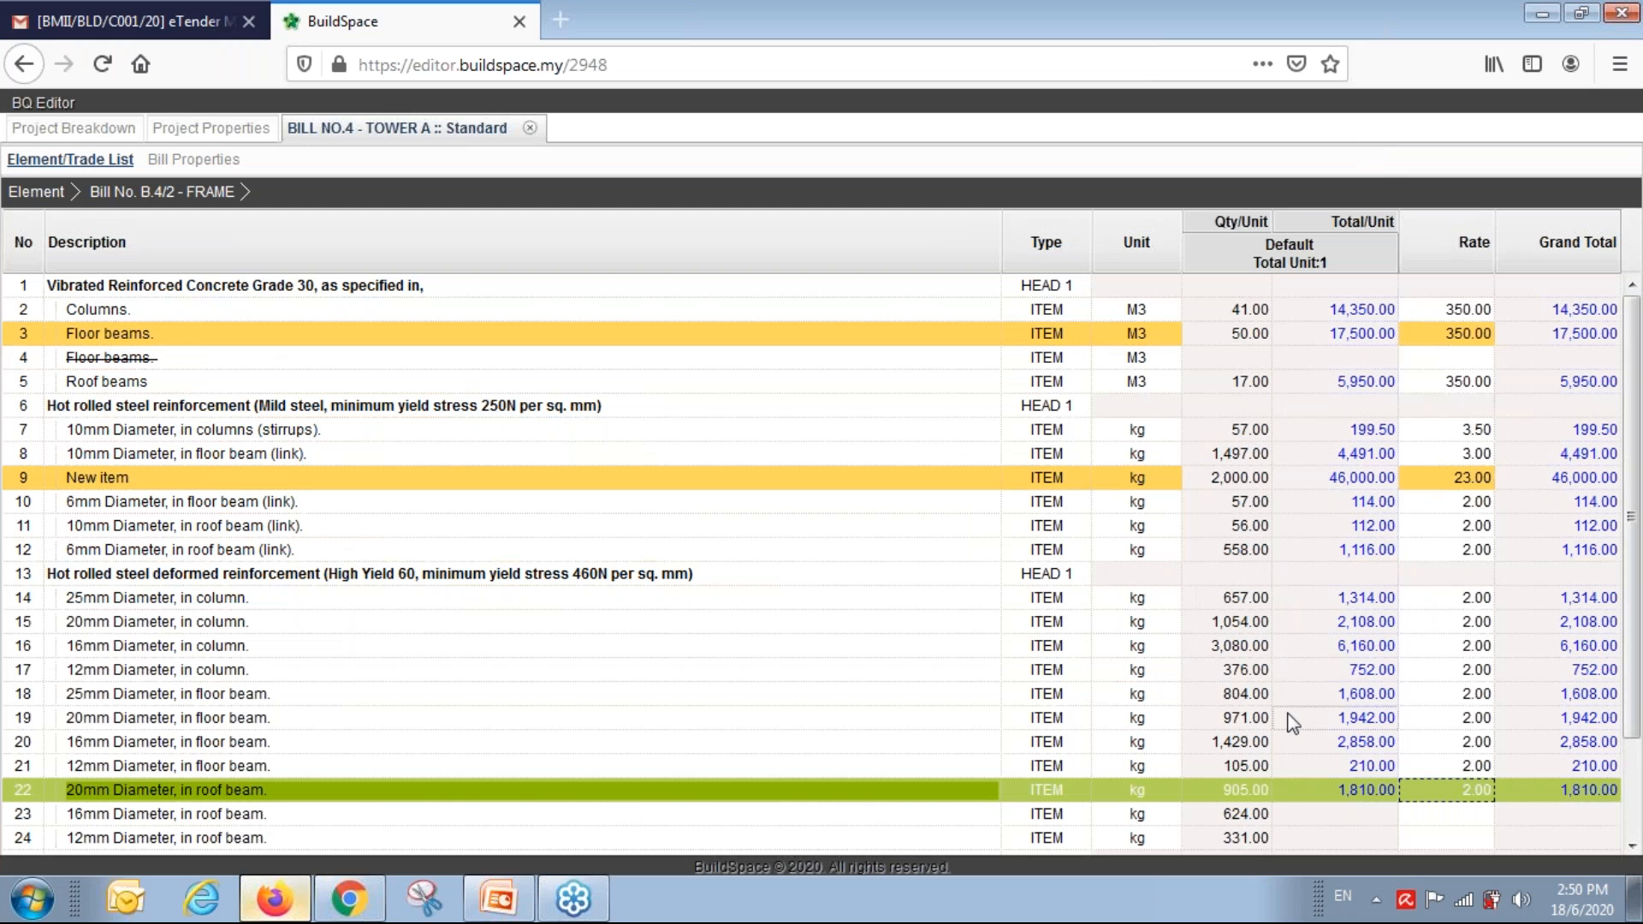
Rate the UPPER FLOORS items 3, 4, 3 and 3, then close the Bill No.4 tab.
{"action": "left_click", "coordinate": [36, 191]}
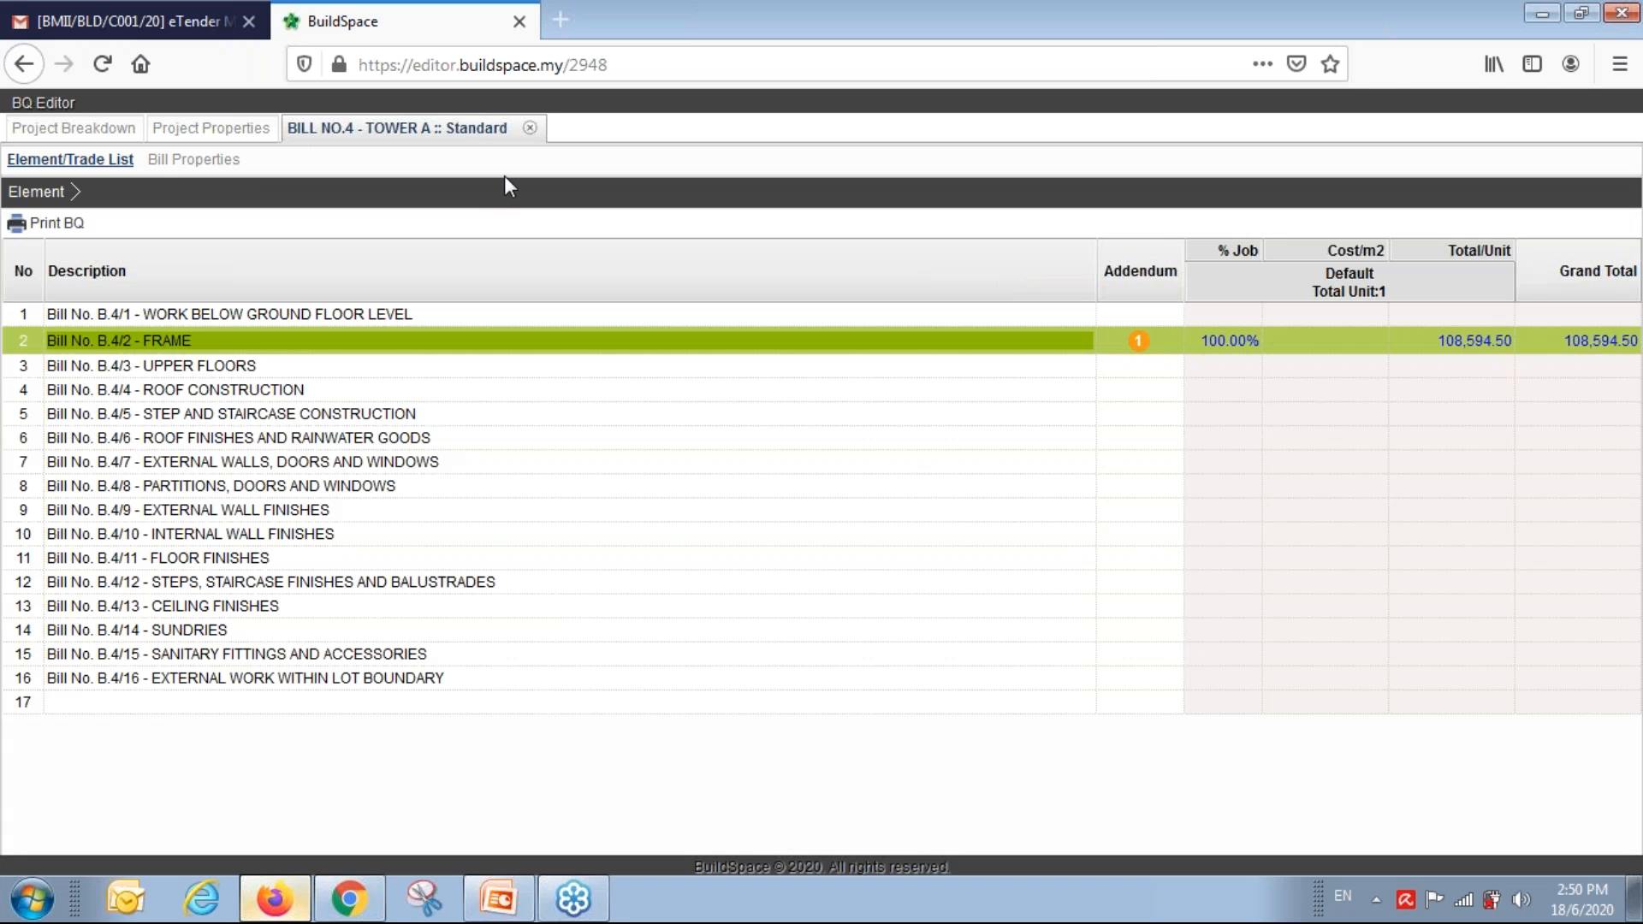
{"action": "left_click", "coordinate": [241, 366]}
{"action": "double_click", "coordinate": [239, 366]}
{"action": "double_click", "coordinate": [1452, 339]}
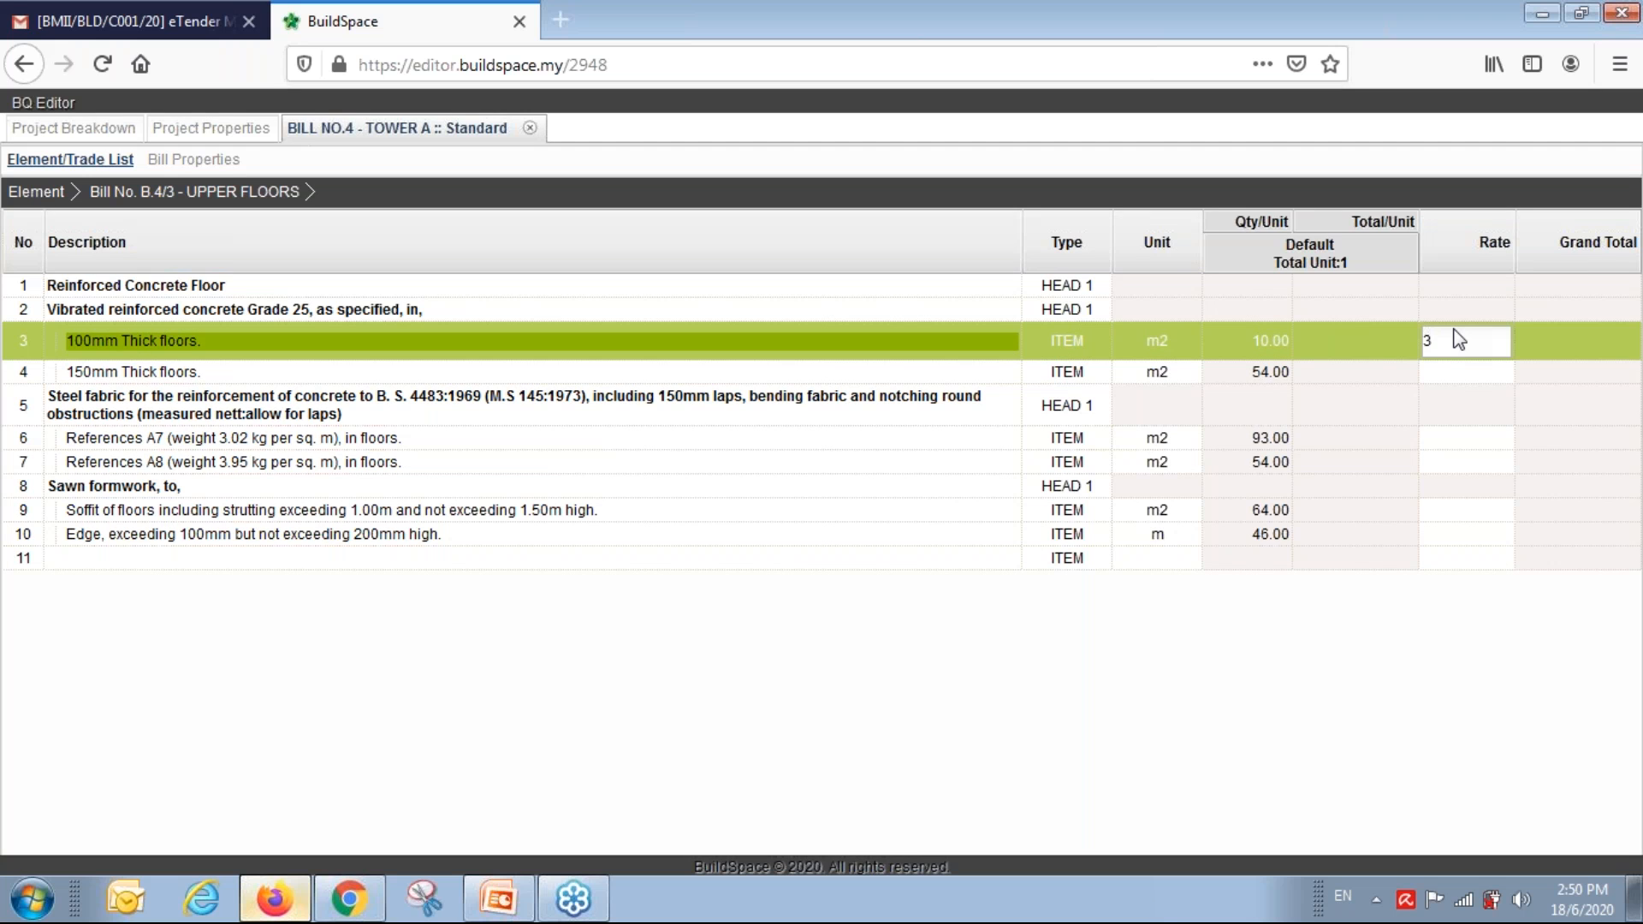
{"action": "key", "text": "Return"}
{"action": "type", "text": "4"}
{"action": "key", "text": "Return"}
{"action": "type", "text": "3"}
{"action": "key", "text": "Return"}
{"action": "type", "text": "3"}
{"action": "key", "text": "Return"}
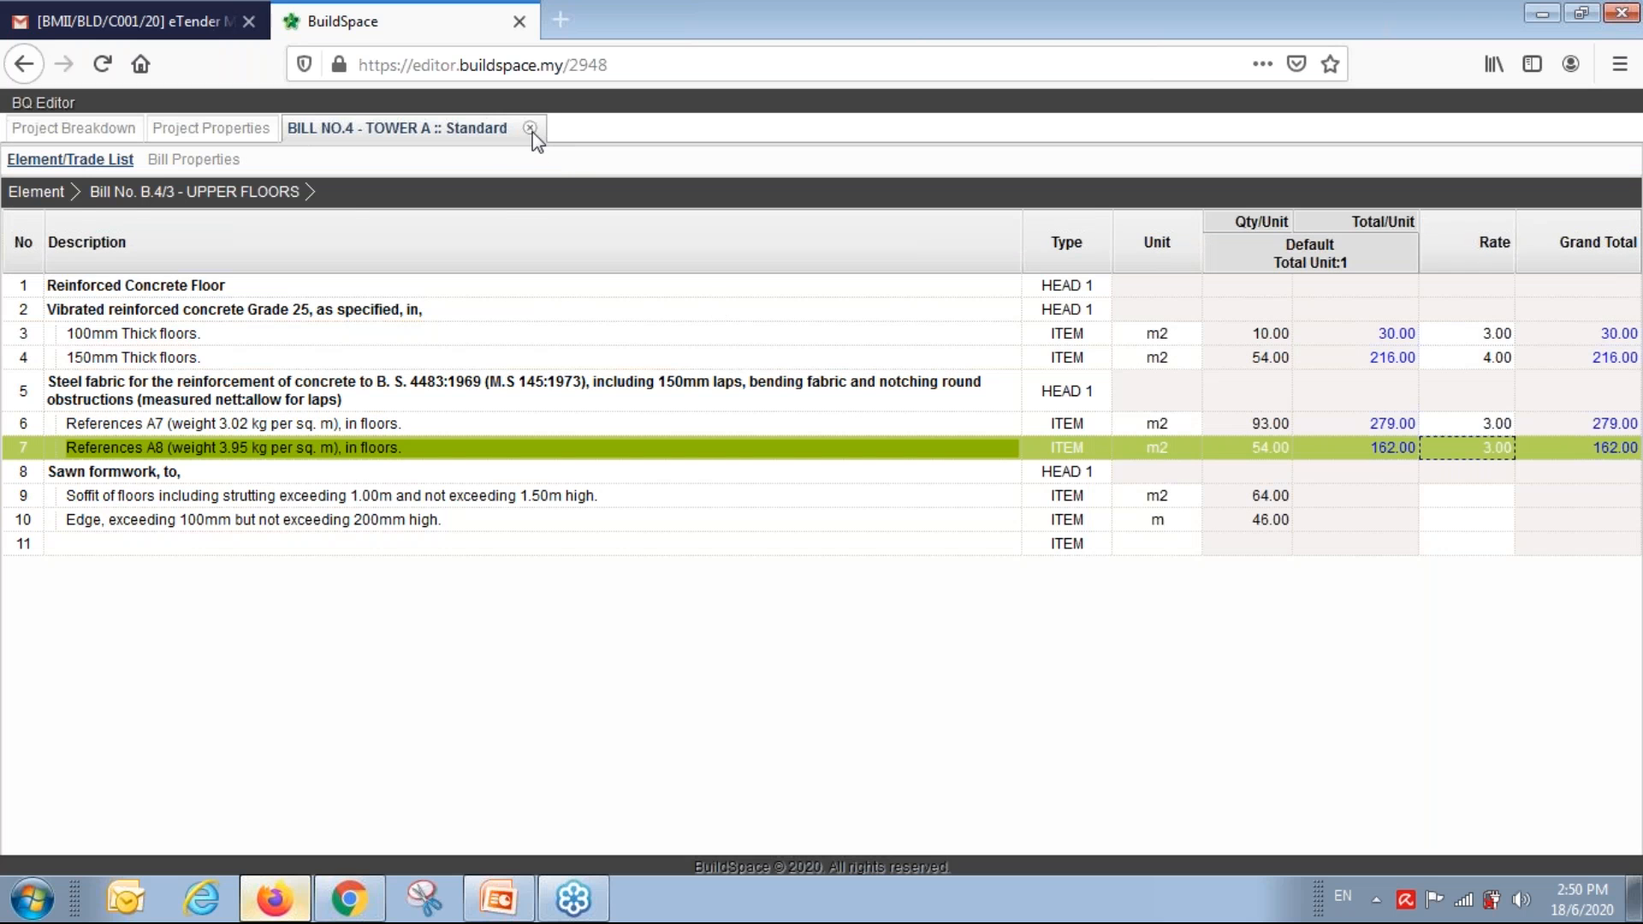
{"action": "left_click", "coordinate": [529, 127]}
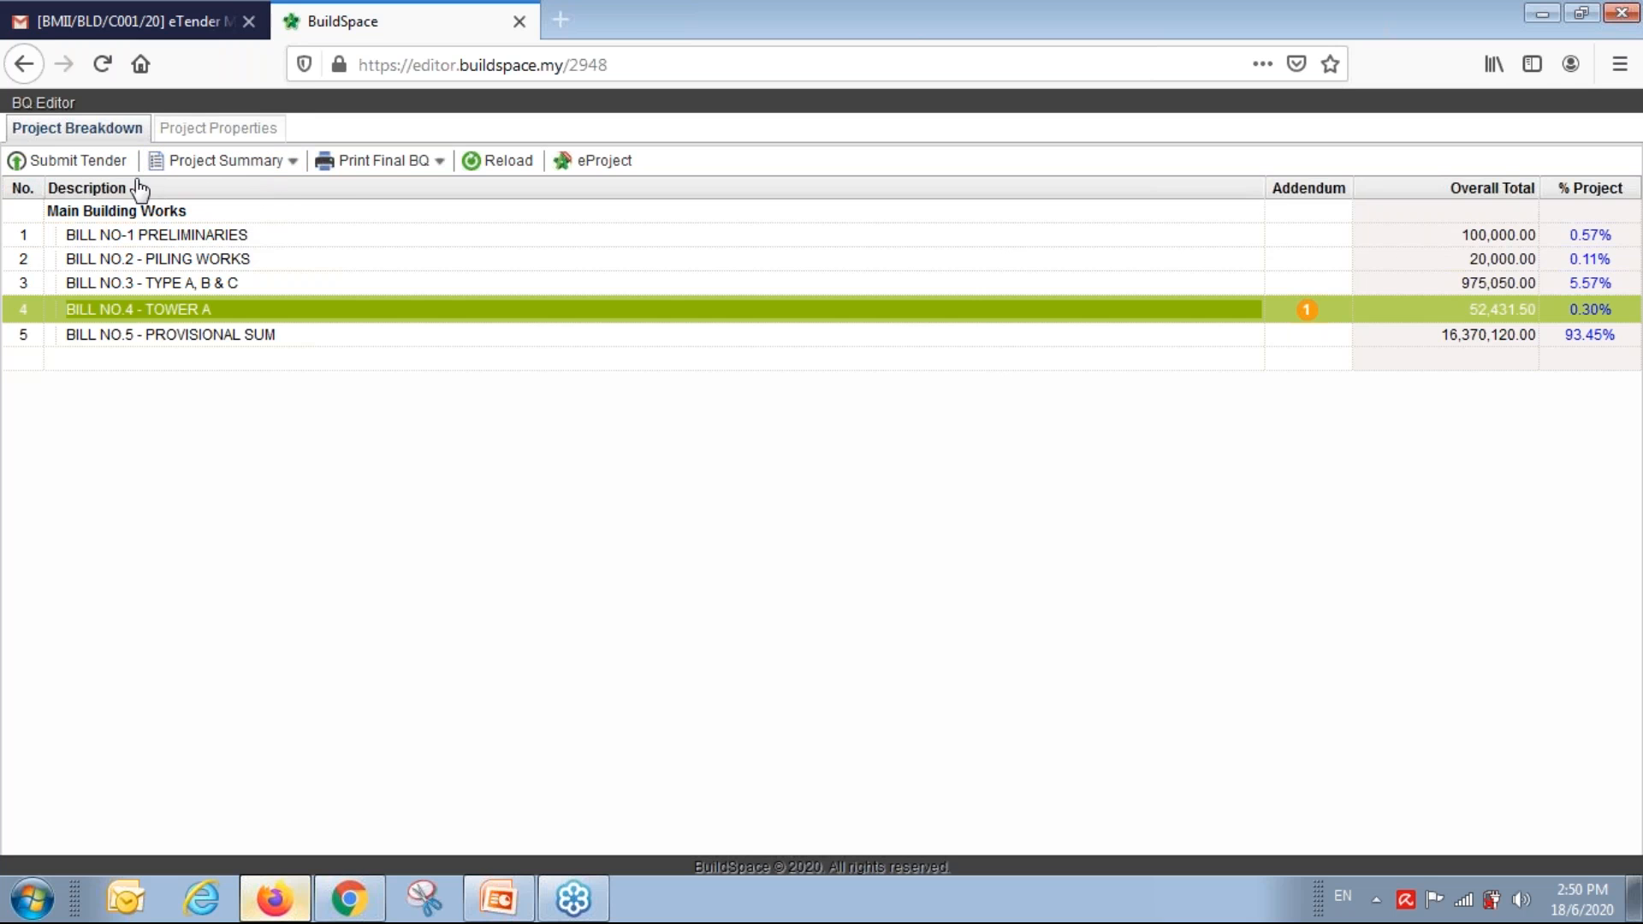
Submit the priced tender from Project Breakdown and acknowledge the success notice.
{"action": "left_click", "coordinate": [74, 163]}
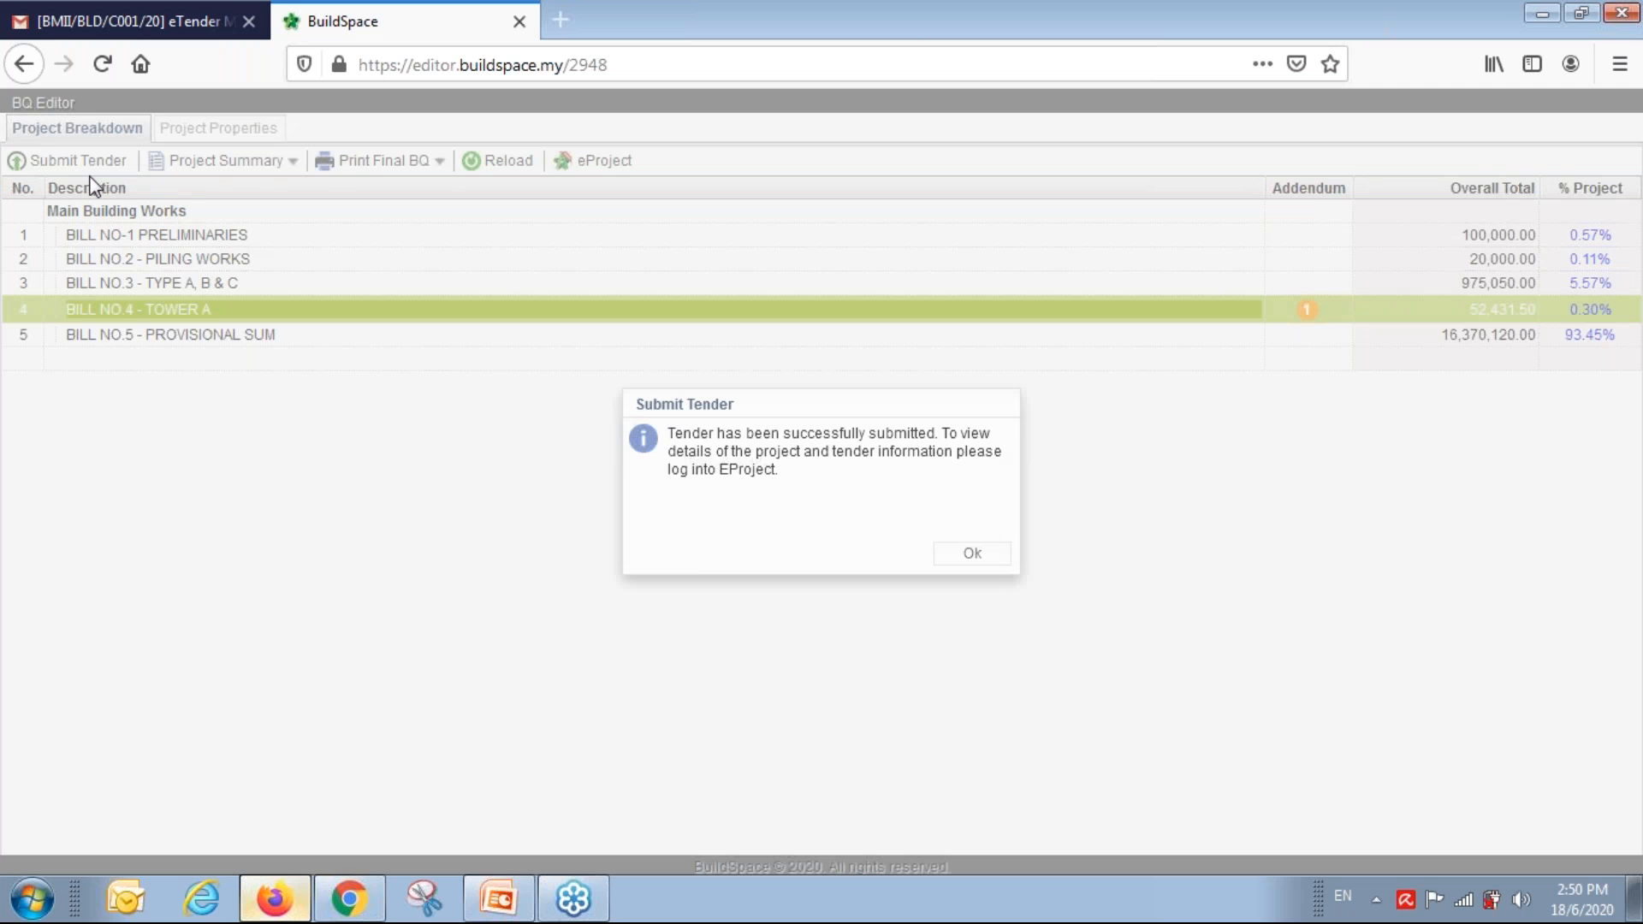
{"action": "left_click", "coordinate": [968, 556]}
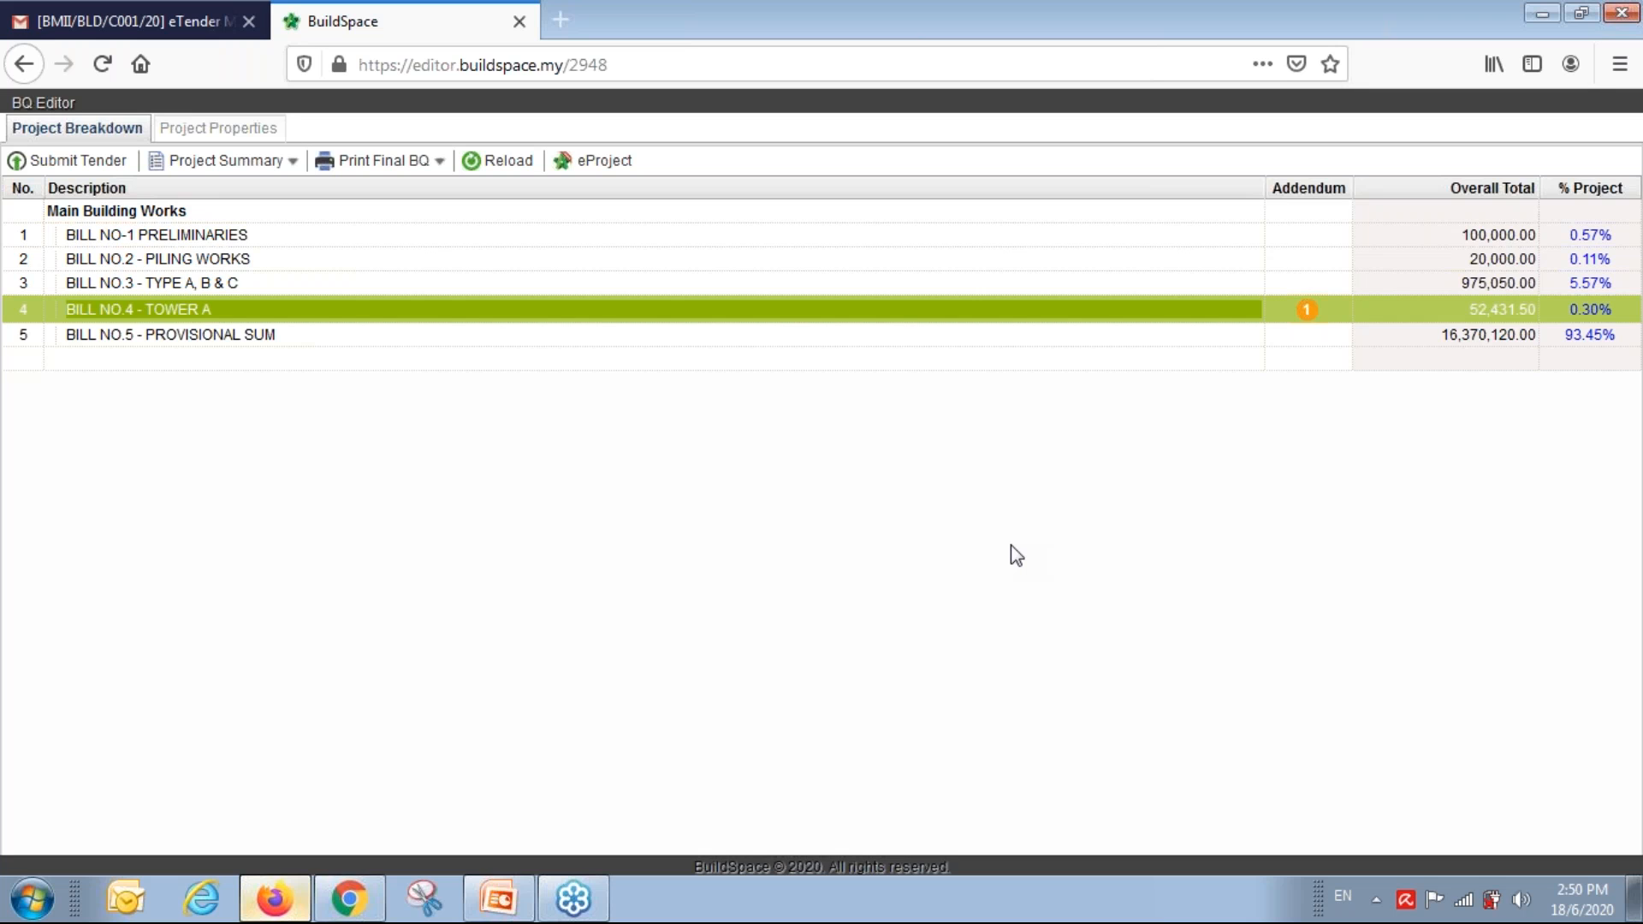
In eProject, set the Commercial Tender Closing Date time to 02:30 PM.
{"action": "left_click", "coordinate": [1543, 14]}
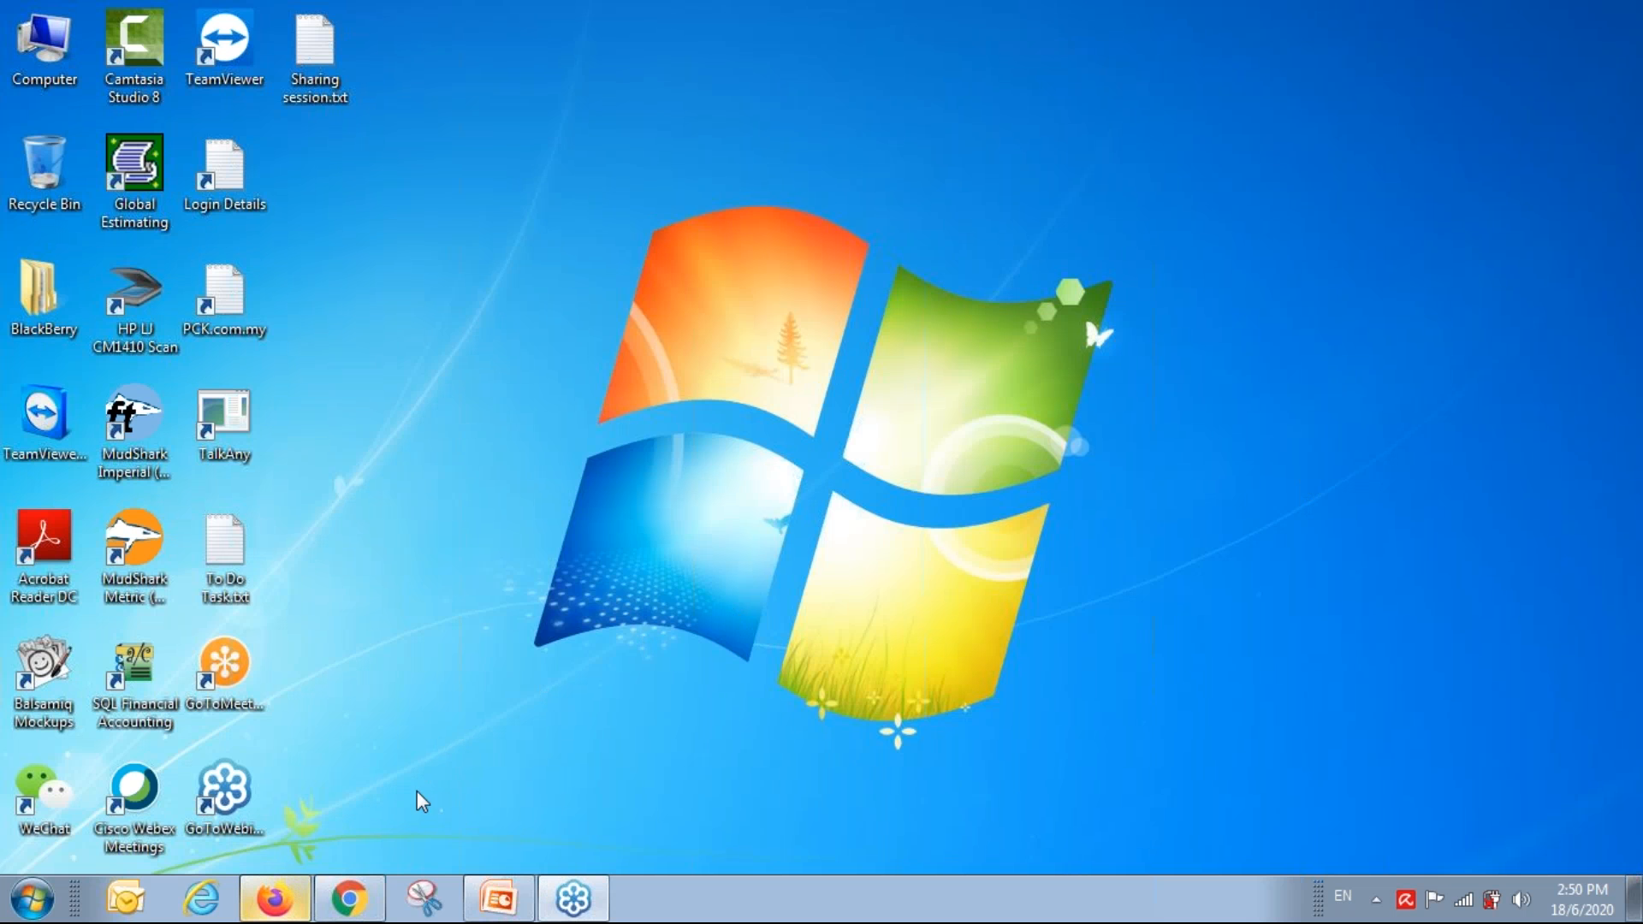
{"action": "left_click", "coordinate": [352, 906]}
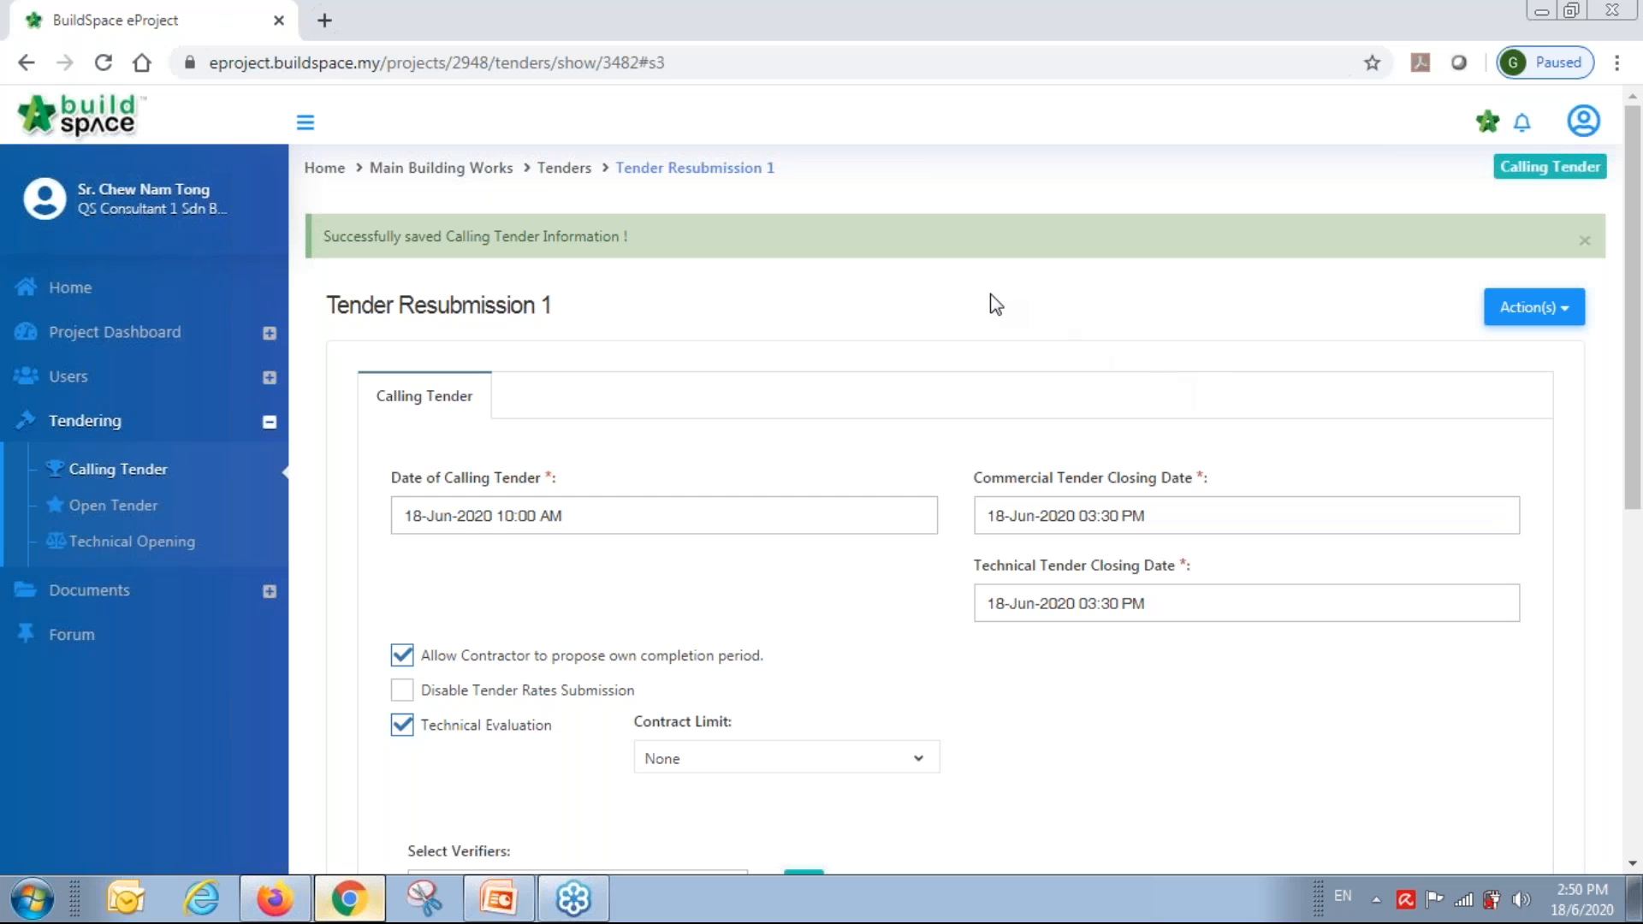
{"action": "scroll", "coordinate": [1222, 283], "scroll_direction": "down", "scroll_amount": 2}
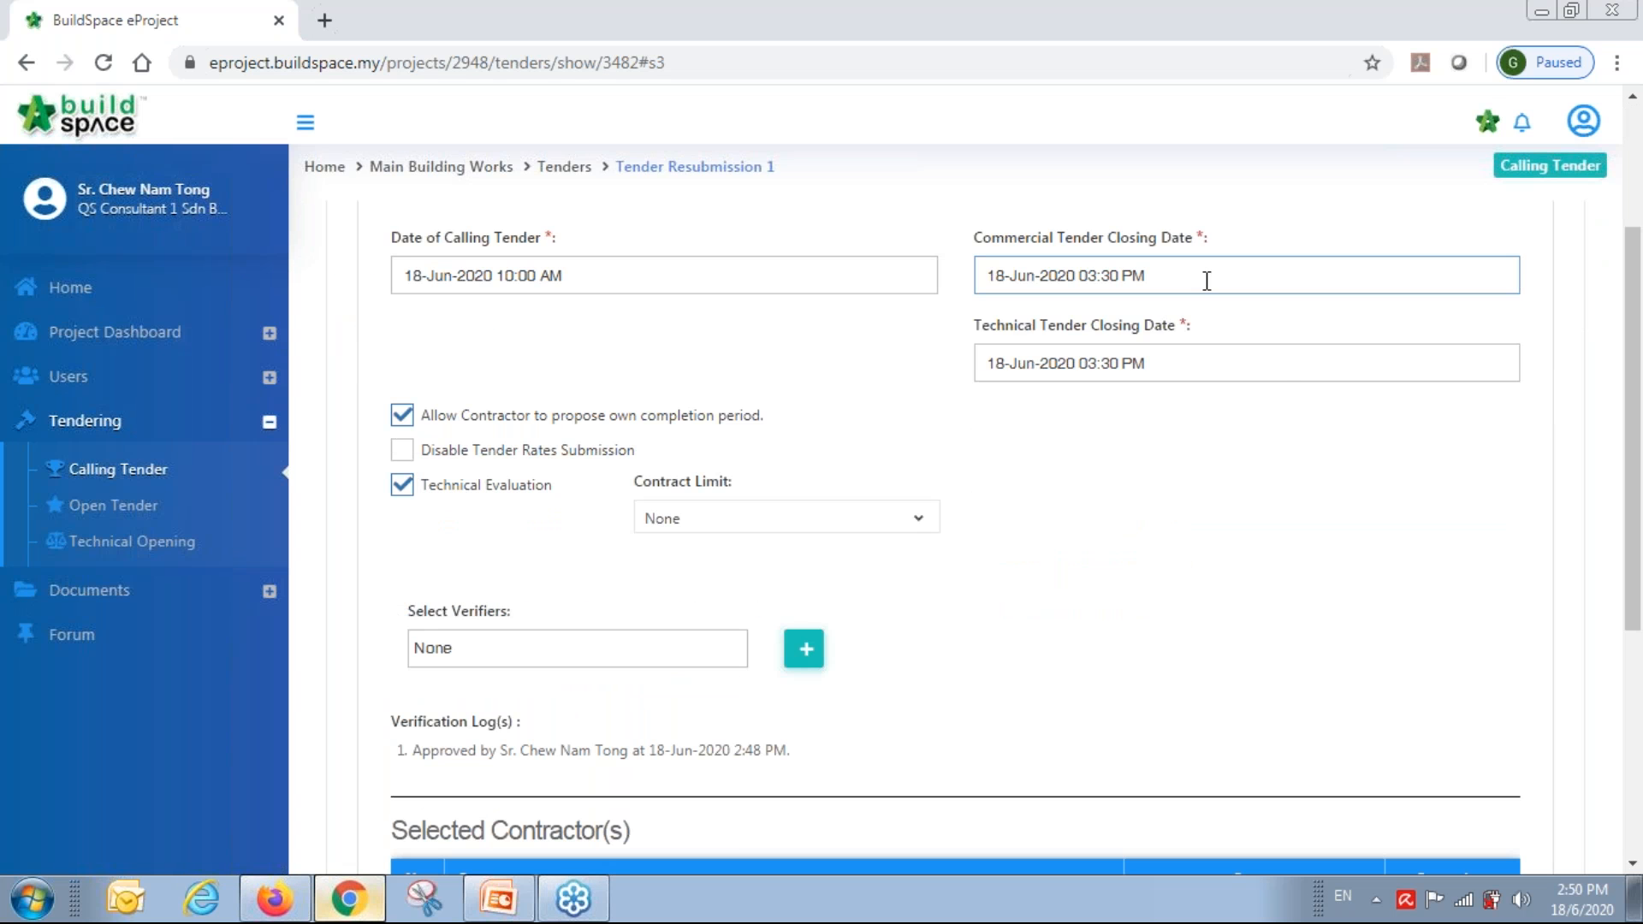
{"action": "left_click", "coordinate": [1206, 281]}
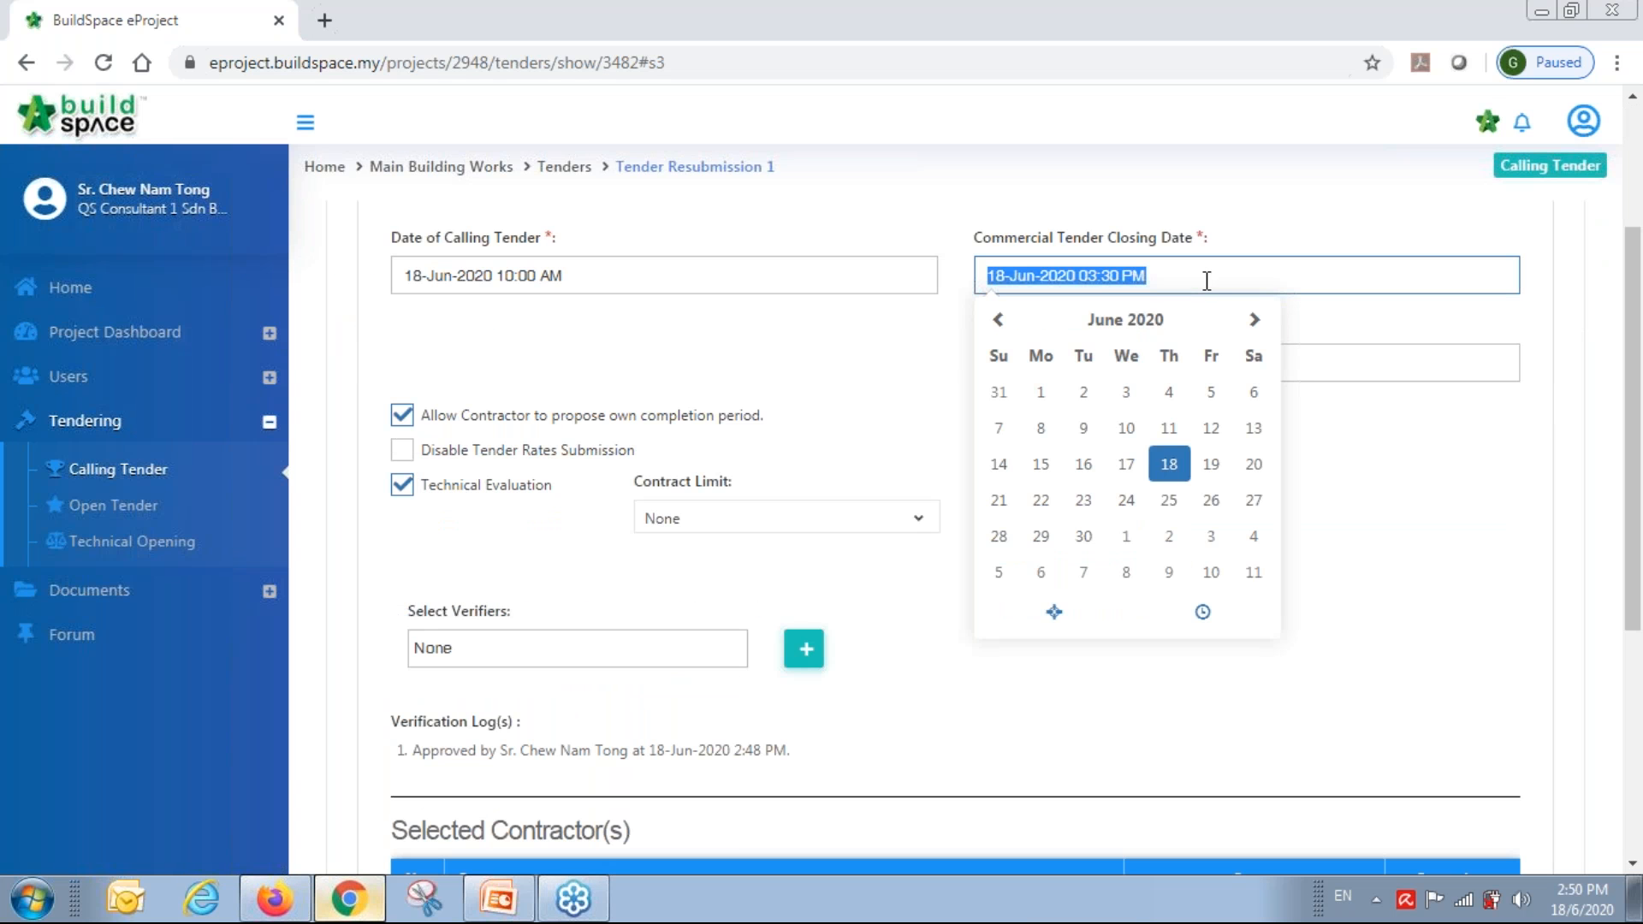
{"action": "left_click", "coordinate": [1202, 612]}
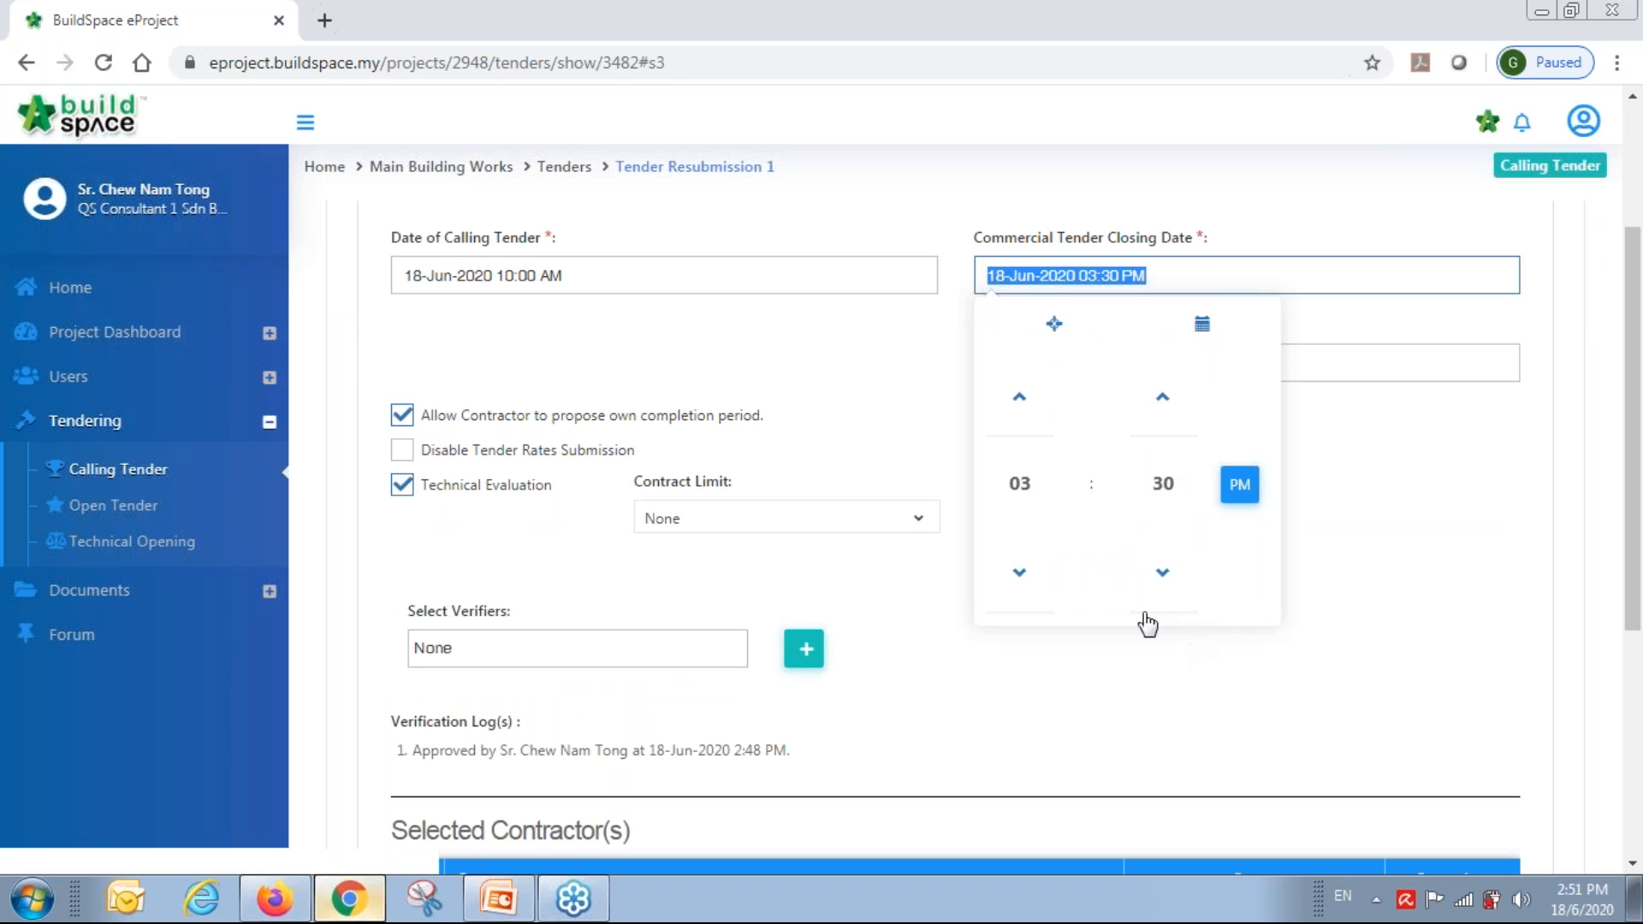
{"action": "left_click", "coordinate": [1020, 571]}
{"action": "left_click", "coordinate": [1174, 691]}
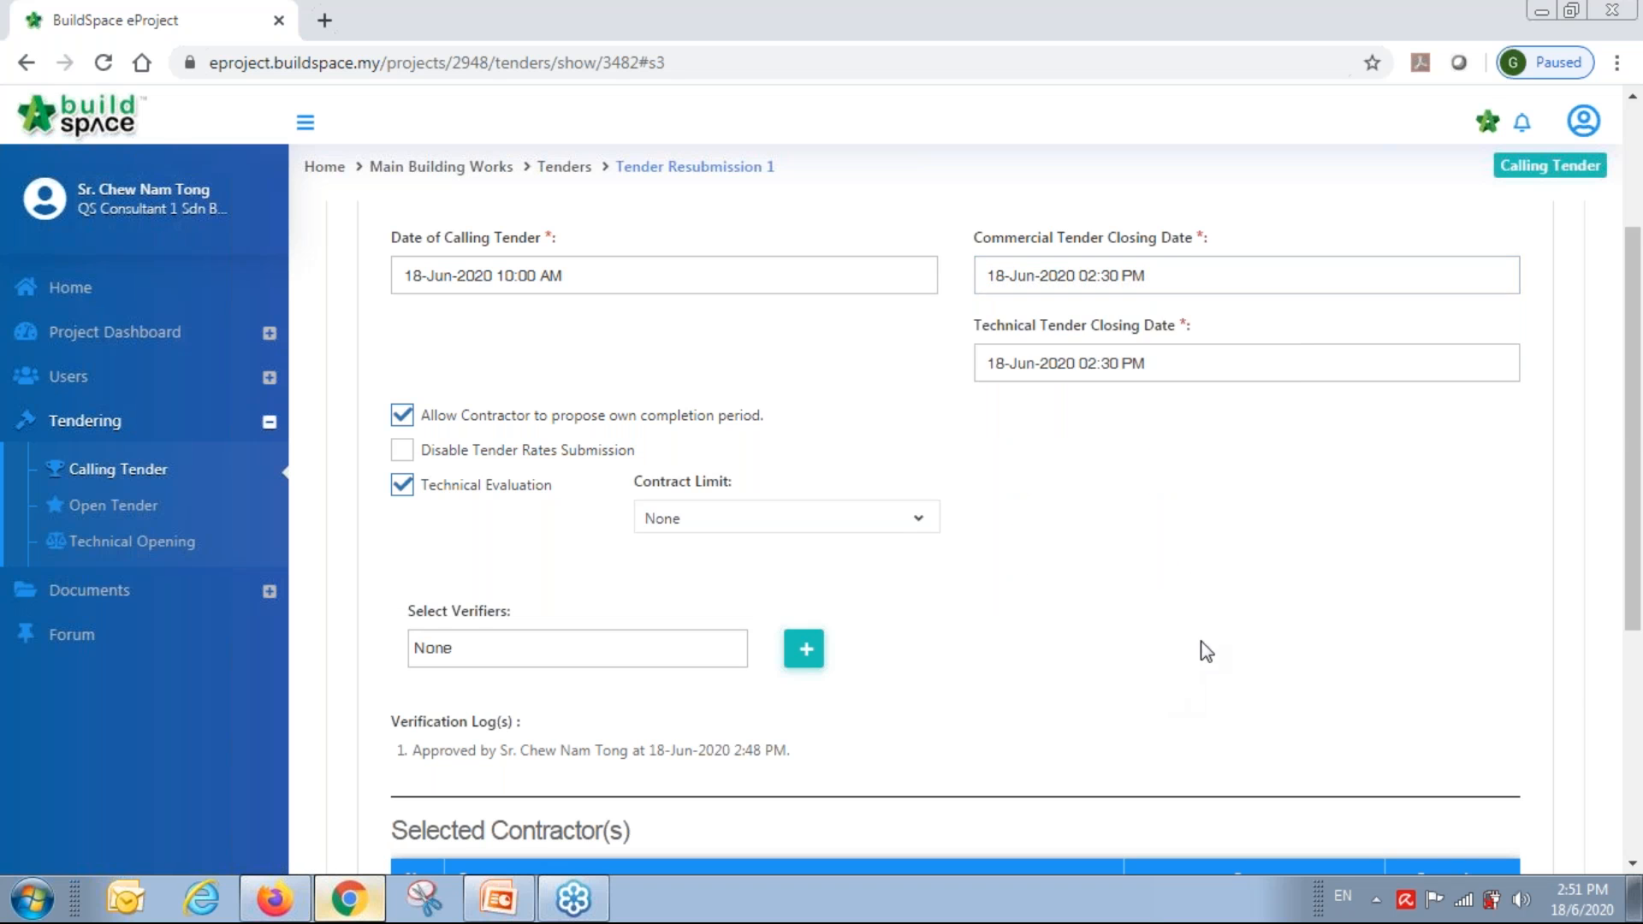
Extend the tender to the new closing time, then open Tender Resubmission 1's tenderer rates.
{"action": "scroll", "coordinate": [1198, 650], "scroll_direction": "down", "scroll_amount": 5}
{"action": "left_click", "coordinate": [1375, 757]}
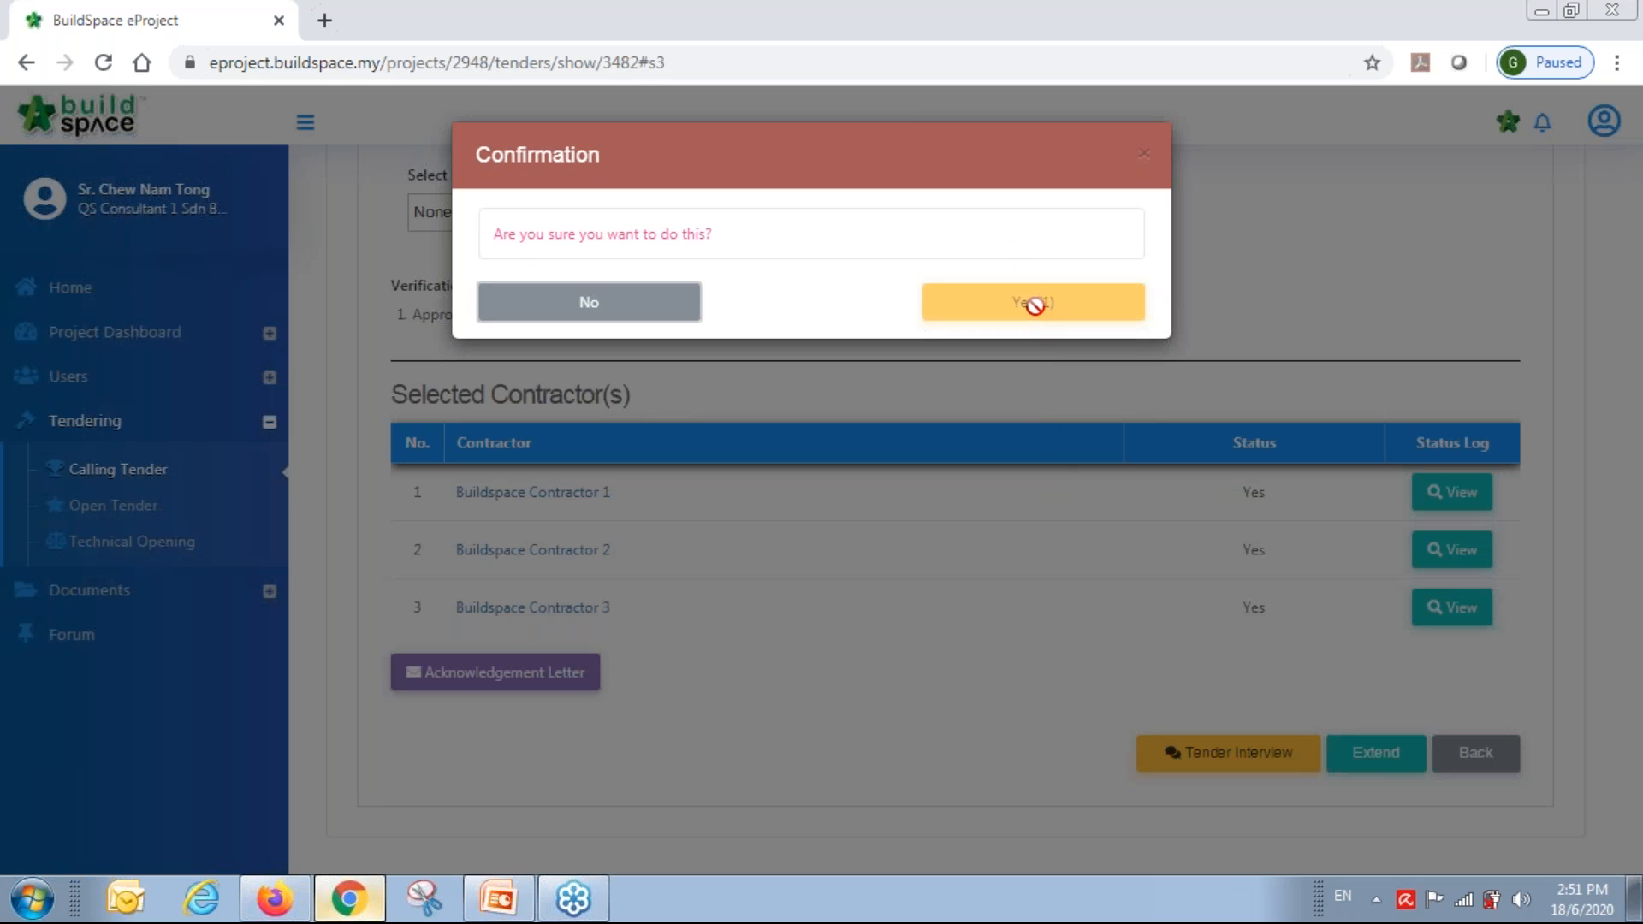
{"action": "left_click", "coordinate": [1044, 305]}
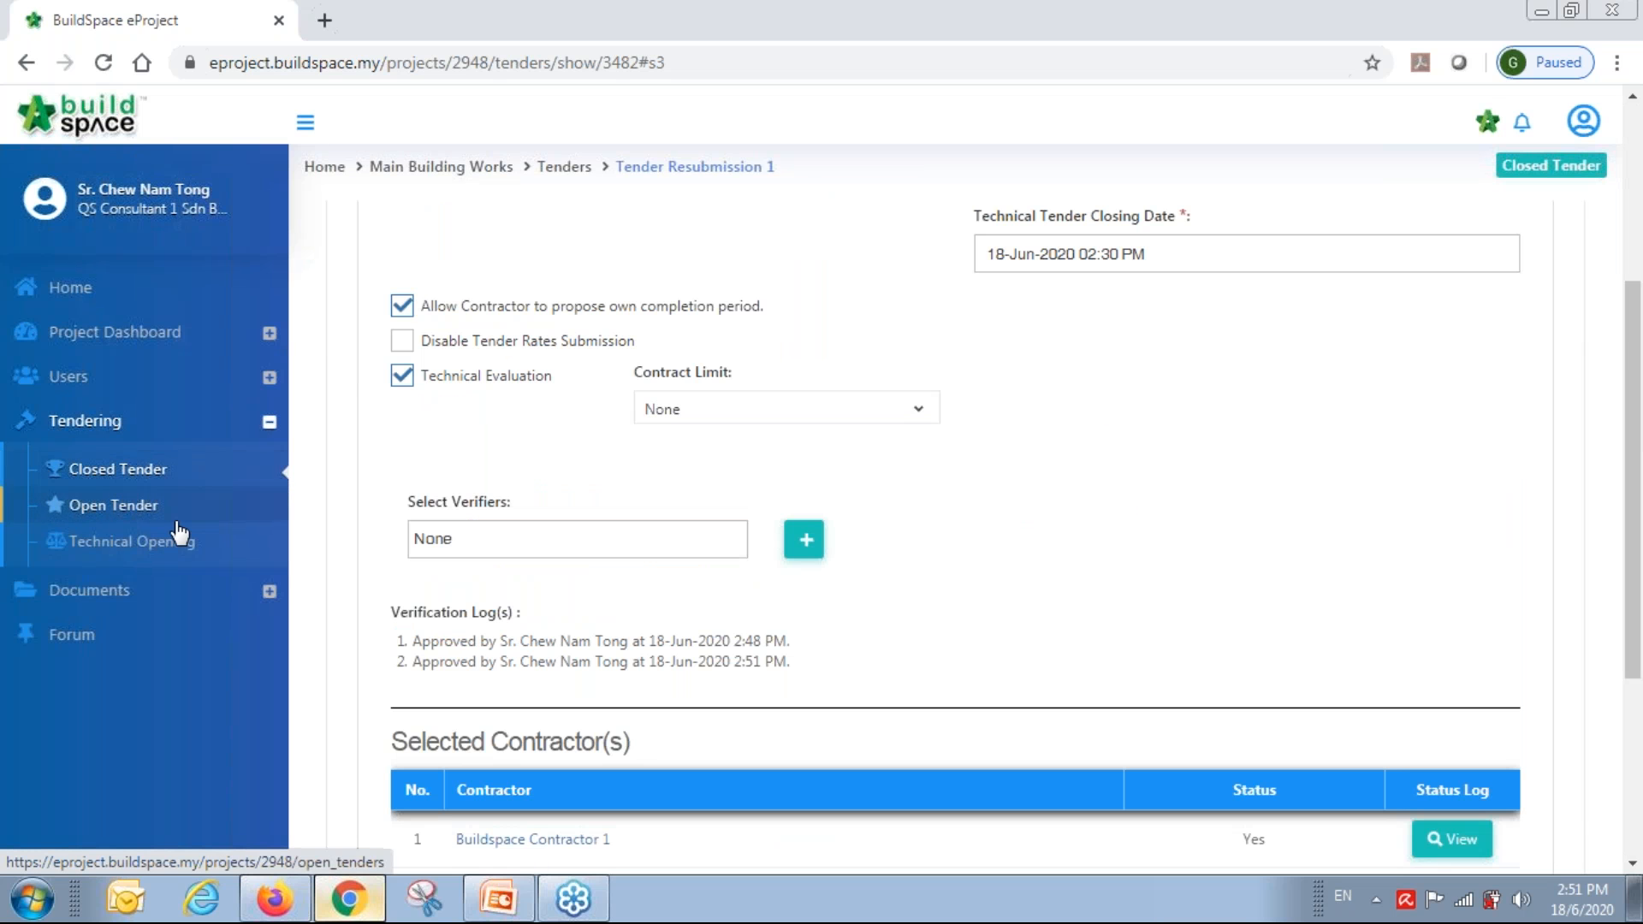
{"action": "left_click", "coordinate": [96, 509]}
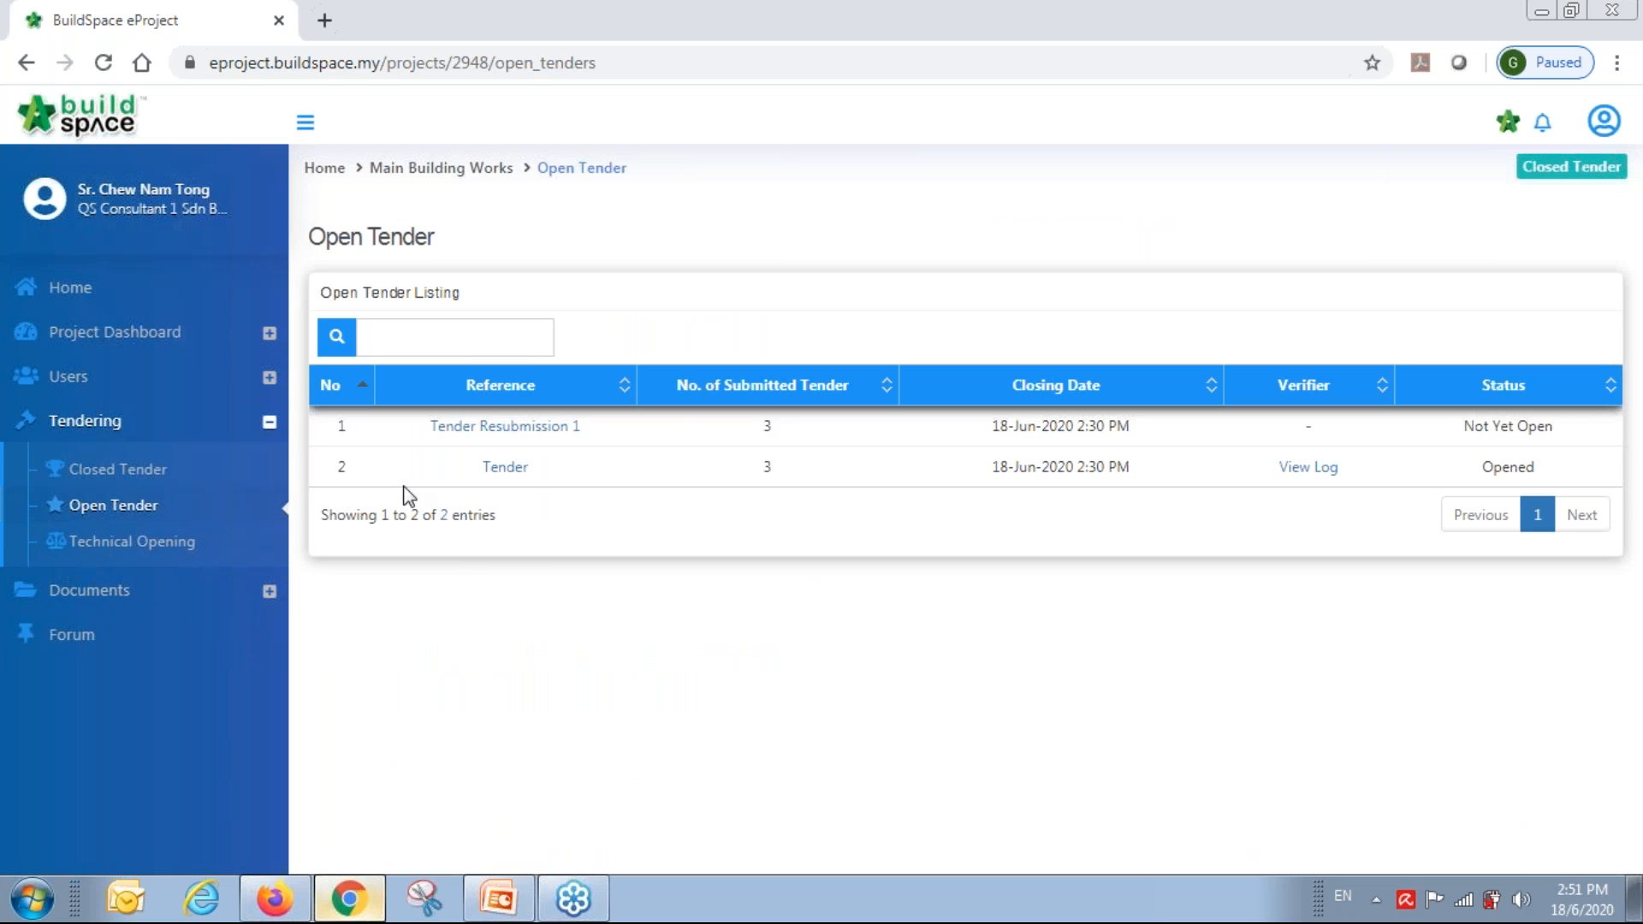
{"action": "left_click", "coordinate": [522, 427]}
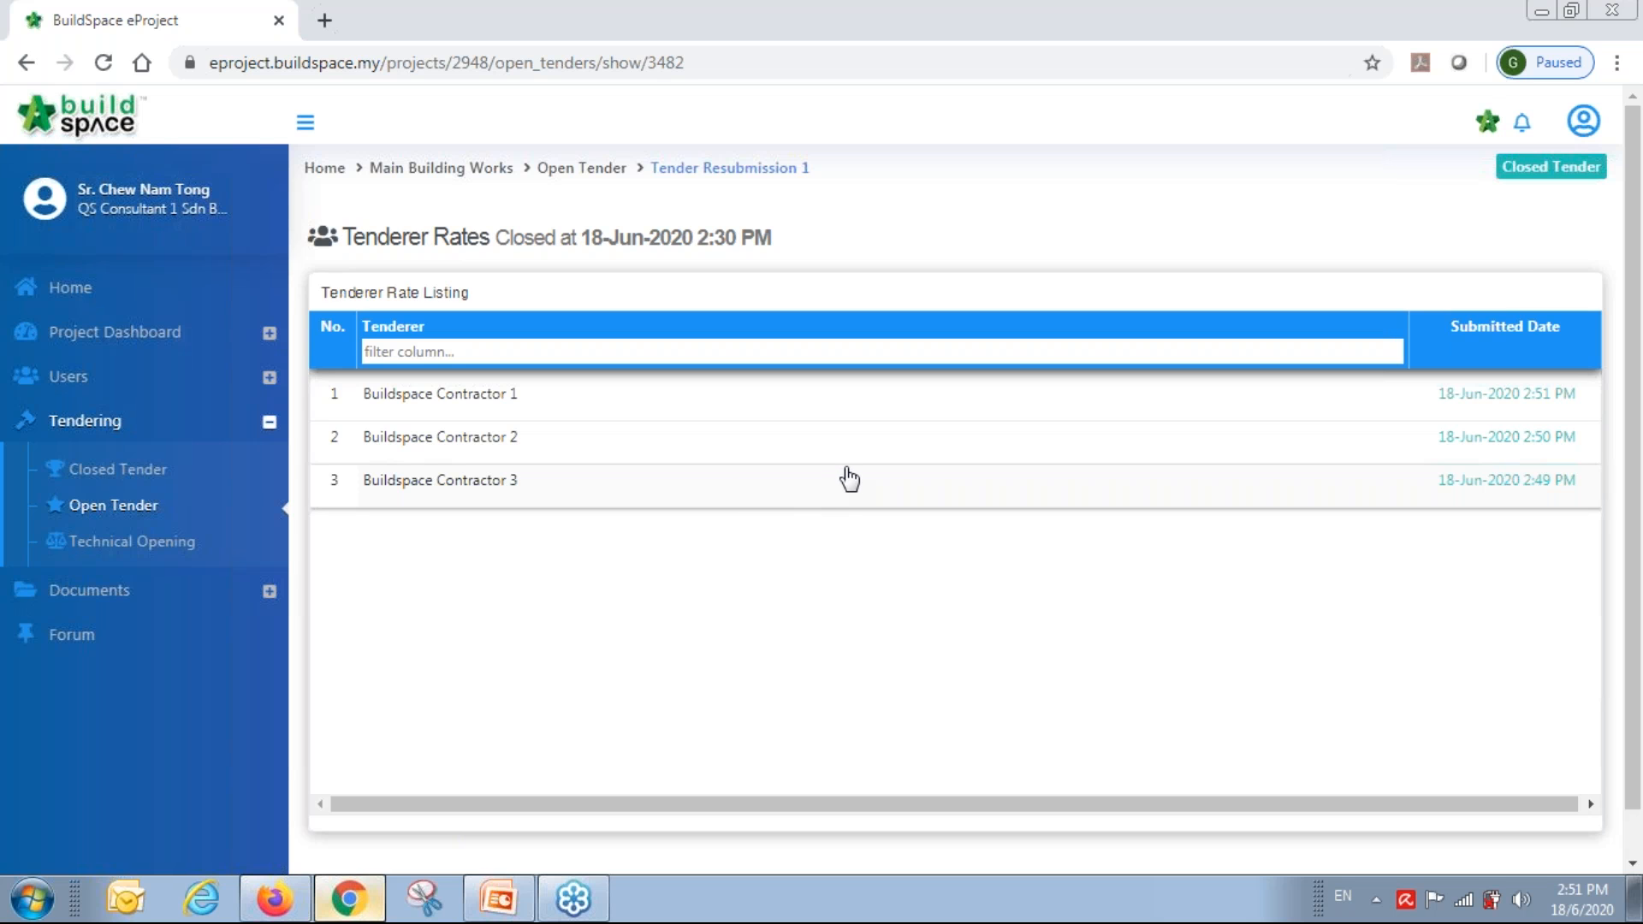
Sign out of eProject from the account menu.
{"action": "left_click", "coordinate": [1584, 121]}
{"action": "left_click", "coordinate": [1529, 317]}
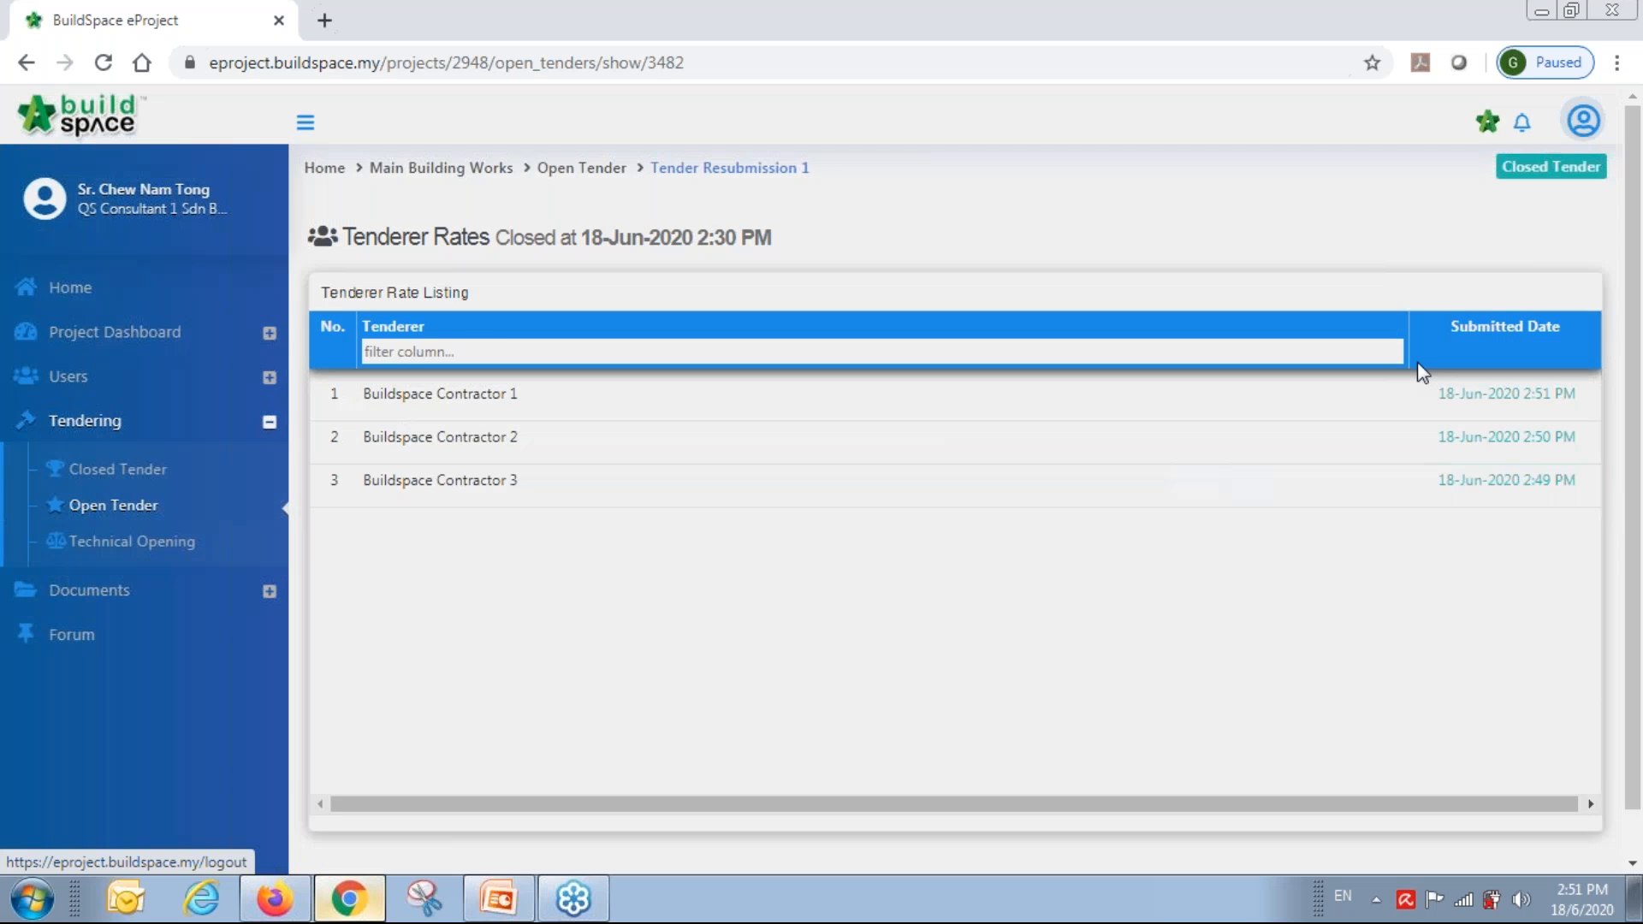
{"action": "left_click", "coordinate": [1195, 480]}
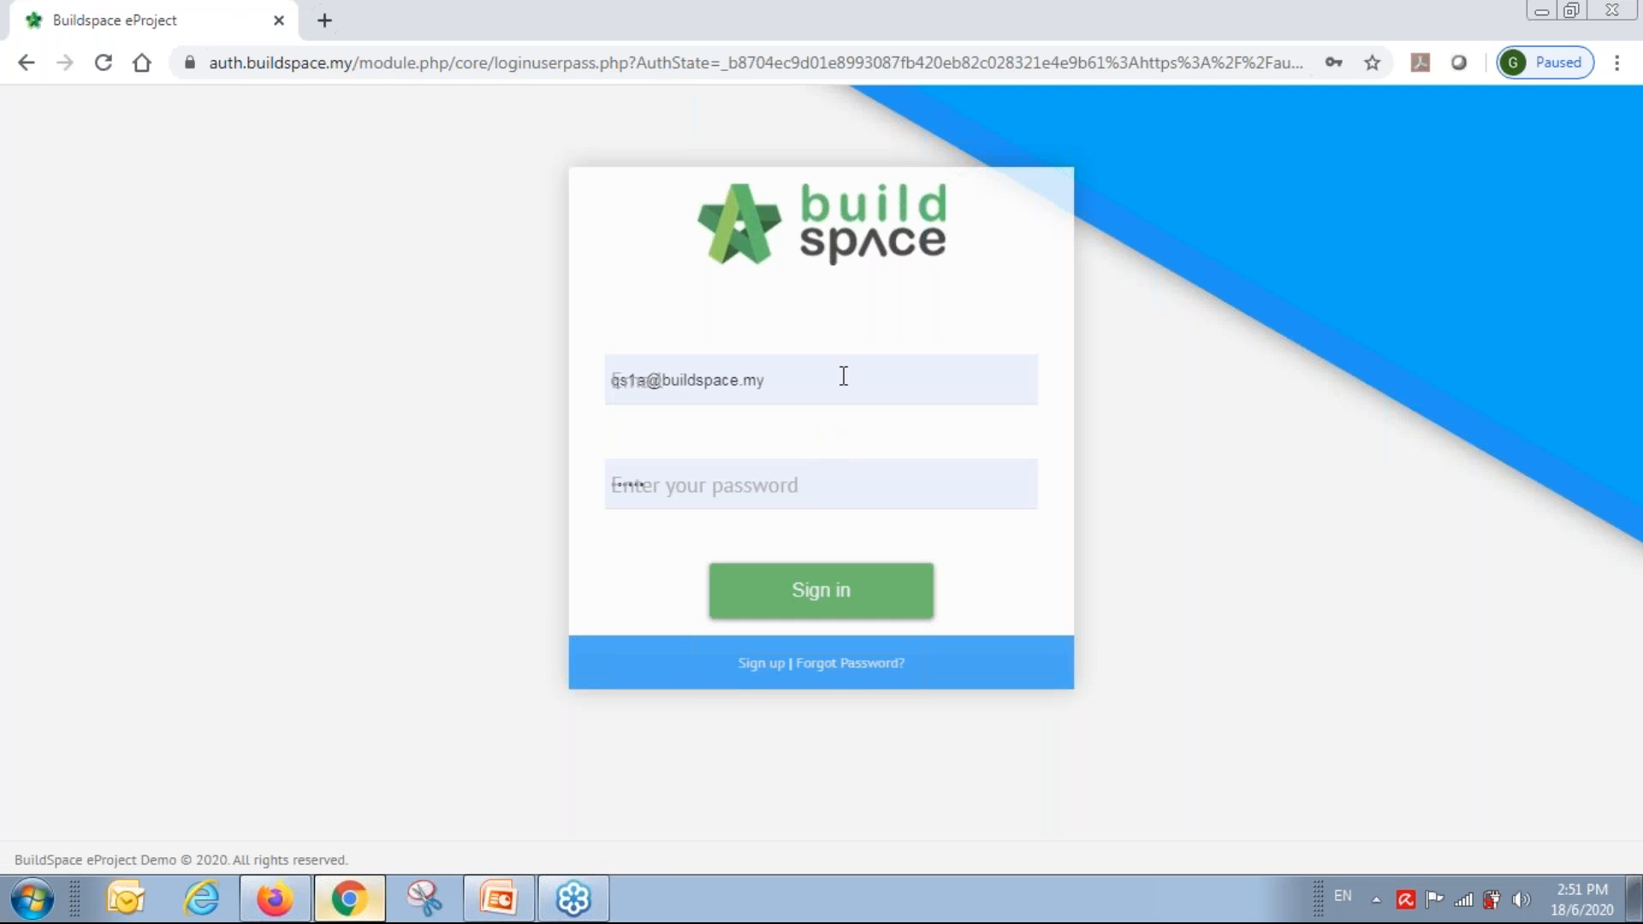
Log back in with a different saved account chosen from the email suggestions.
{"action": "left_click", "coordinate": [848, 378]}
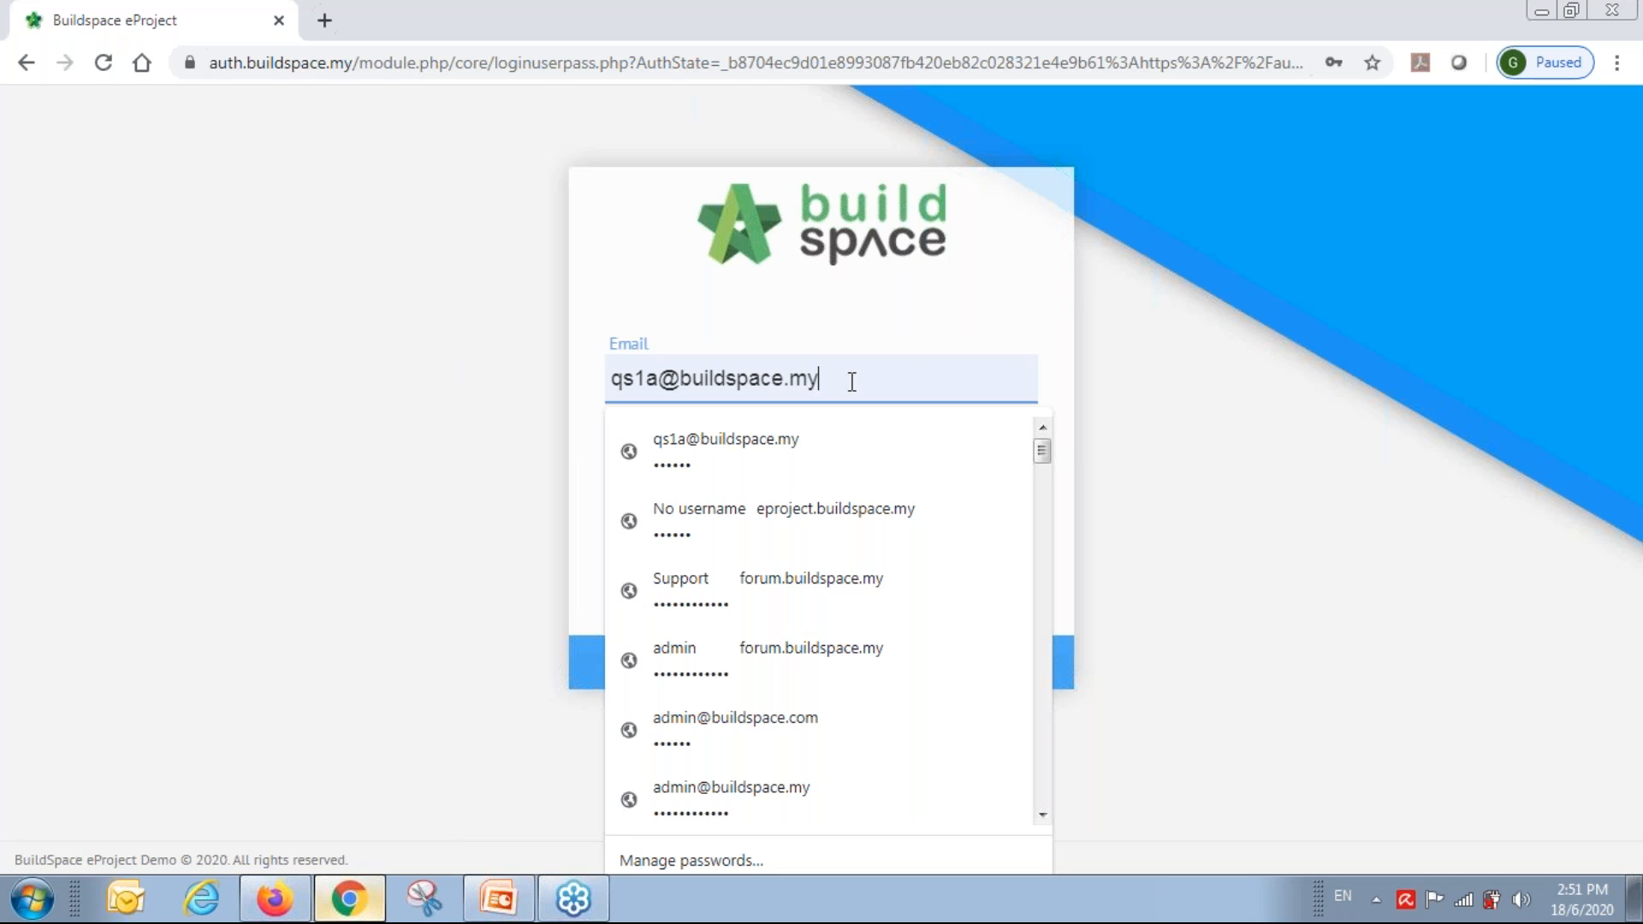
{"action": "left_click_drag", "start_coordinate": [865, 380], "coordinate": [374, 391]}
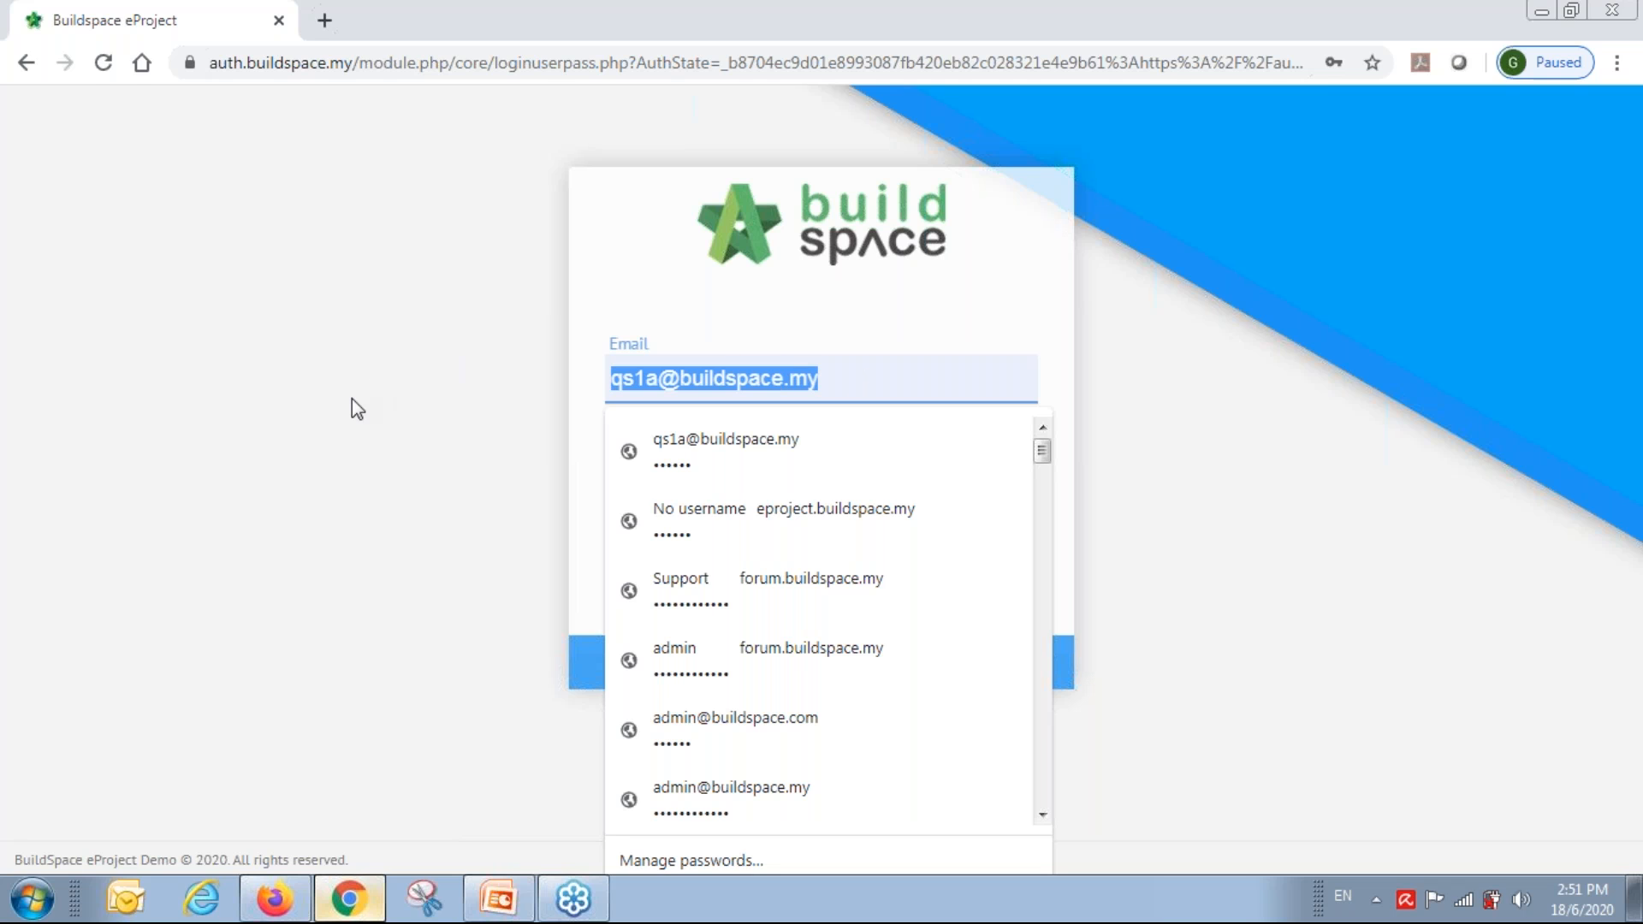
{"action": "type", "text": "sky"}
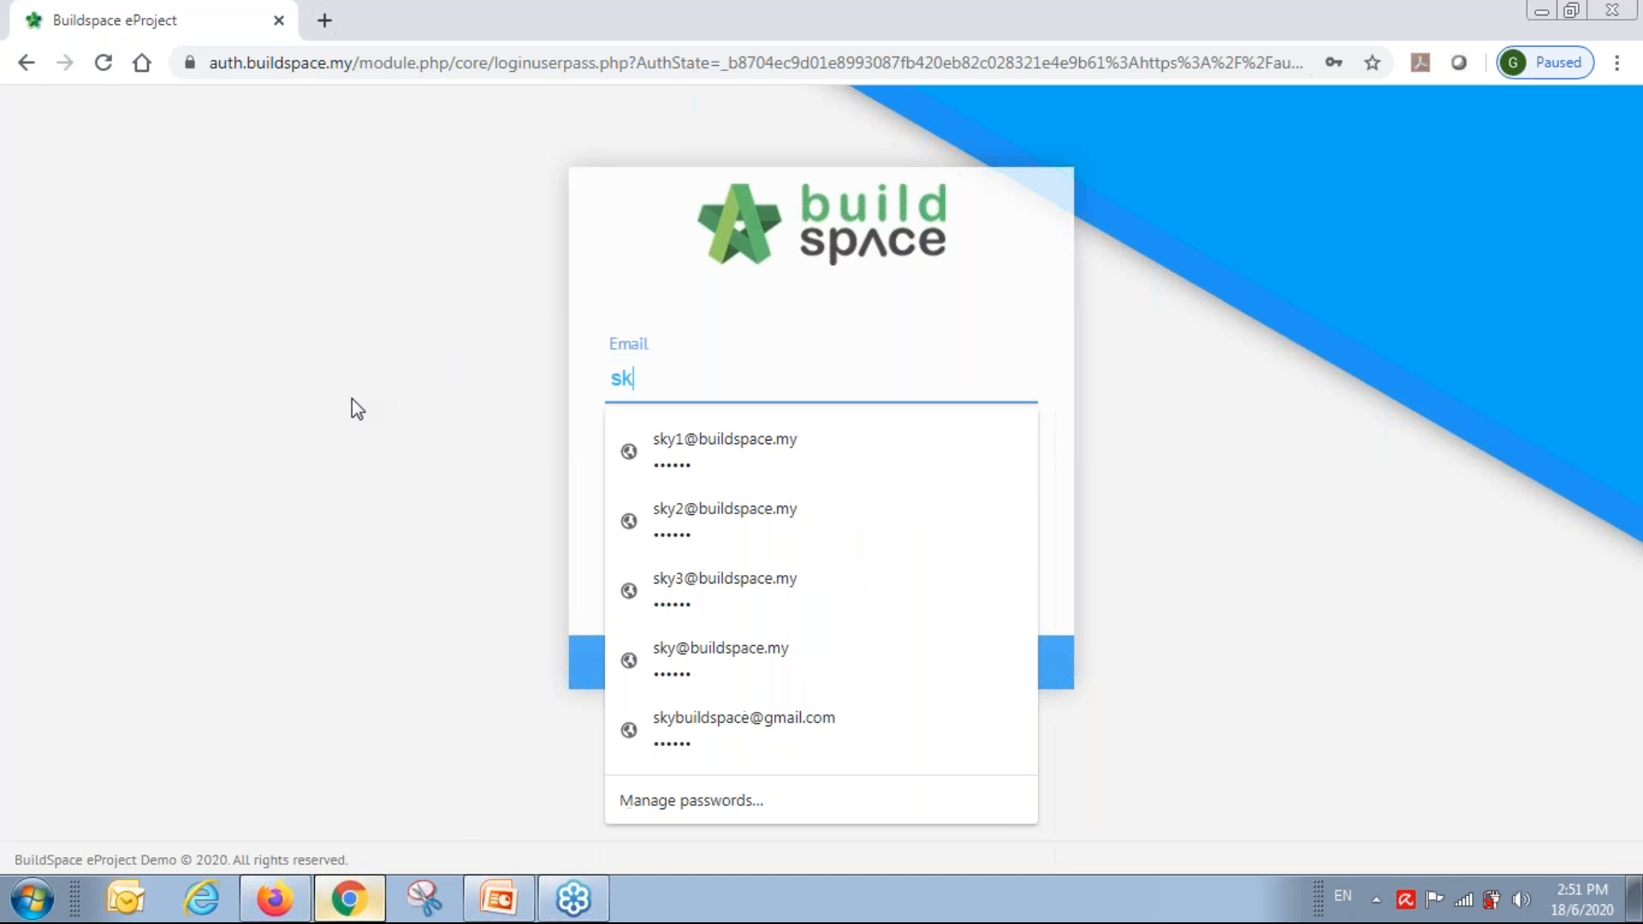
{"action": "key", "text": "Down"}
{"action": "key", "text": "Down"}
{"action": "key", "text": "Down"}
{"action": "key", "text": "Up"}
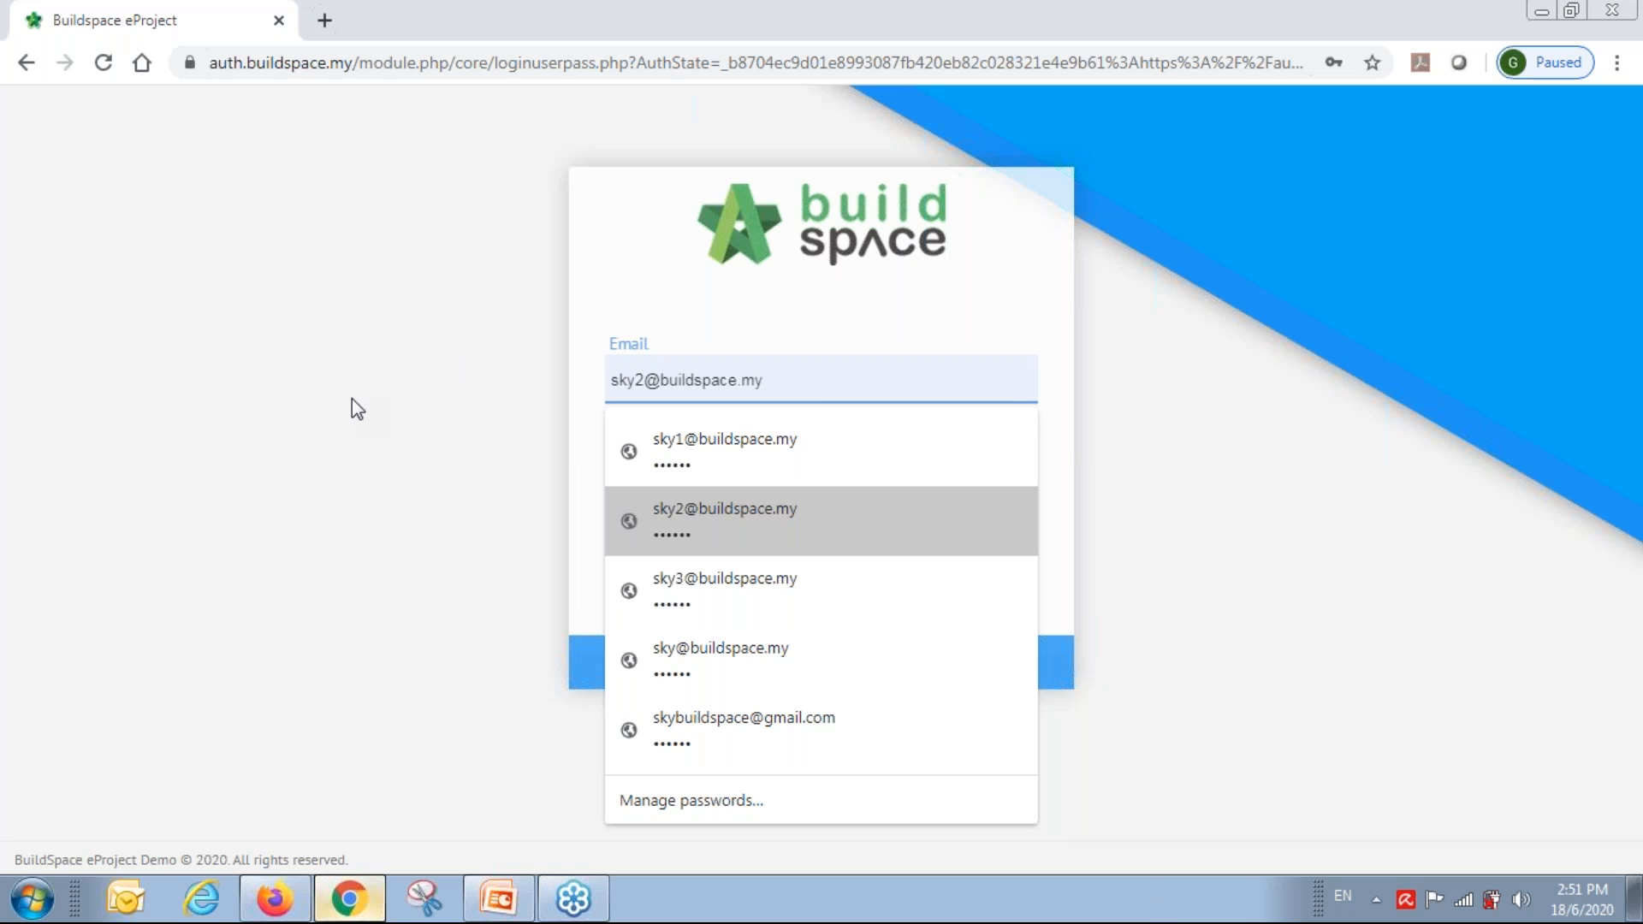
{"action": "key", "text": "Down"}
{"action": "key", "text": "Down"}
{"action": "key", "text": "Return"}
{"action": "key", "text": "Return"}
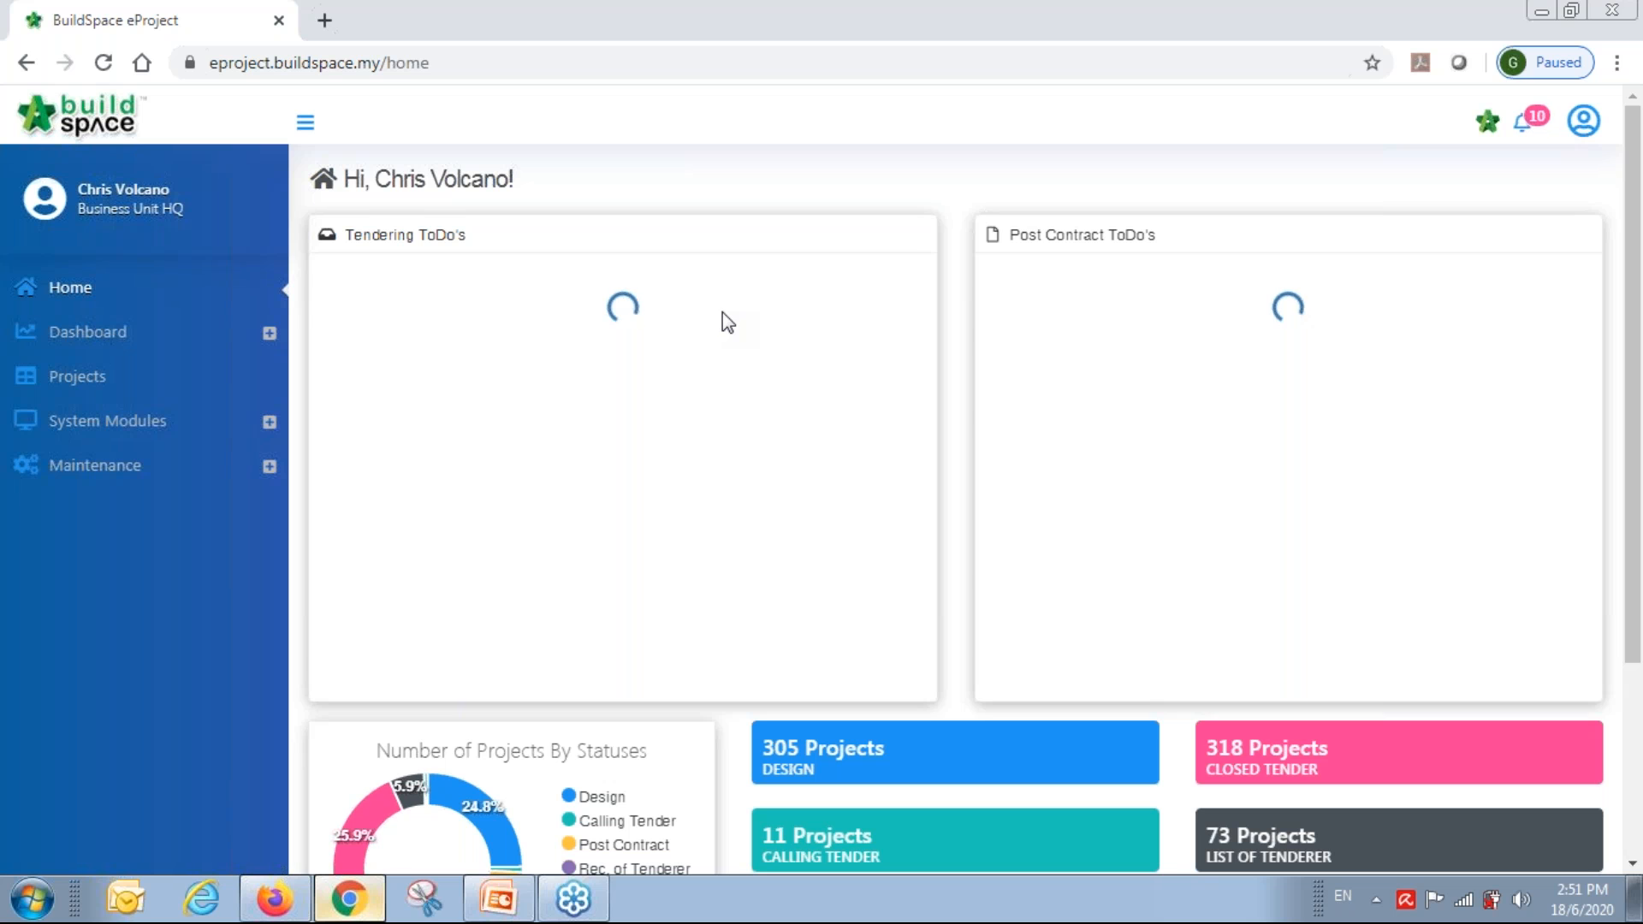
Open the Main Building Works project's Open Tender listing for Tender Resubmission 1.
{"action": "left_click", "coordinate": [78, 390]}
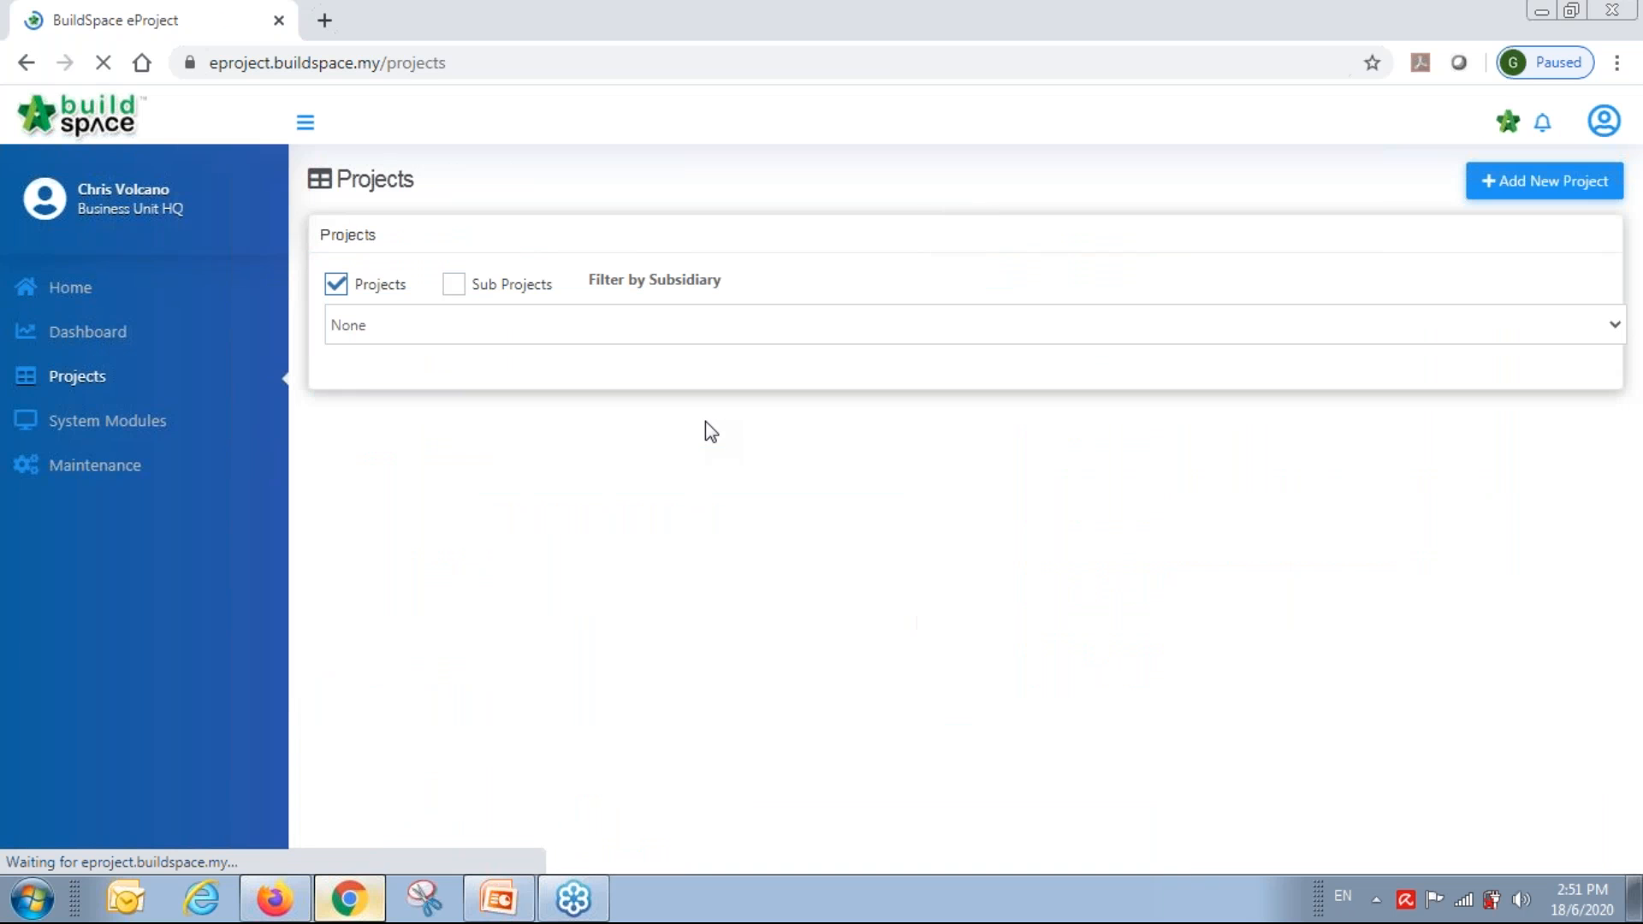
{"action": "left_click_drag", "start_coordinate": [671, 452], "coordinate": [1137, 458]}
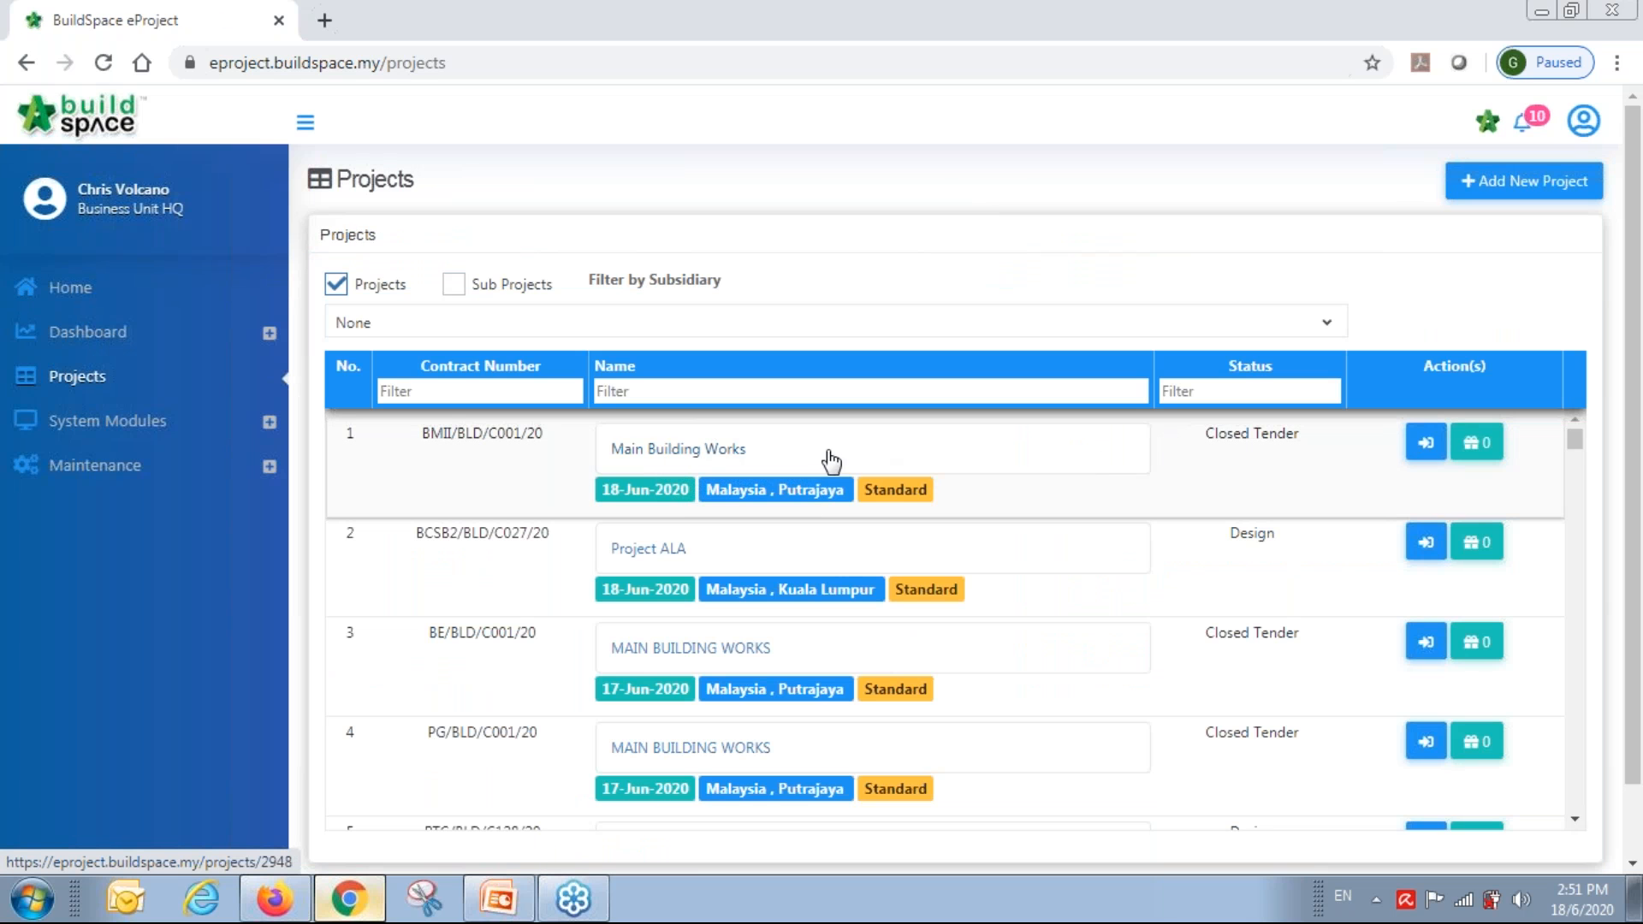
{"action": "left_click", "coordinate": [708, 451]}
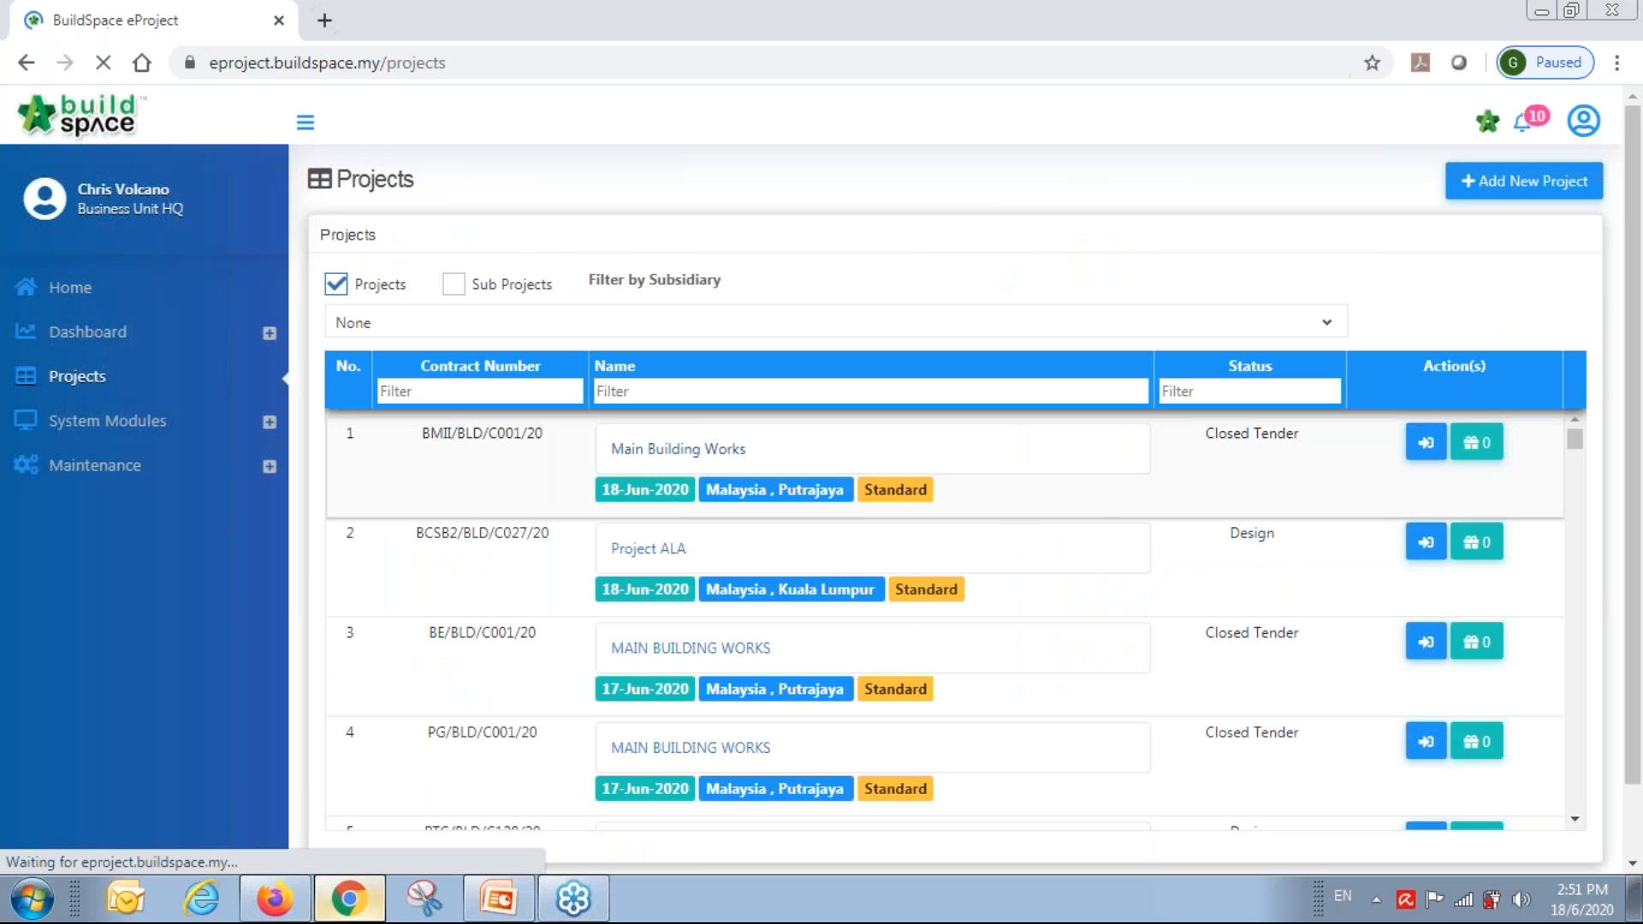
{"action": "left_click", "coordinate": [95, 552]}
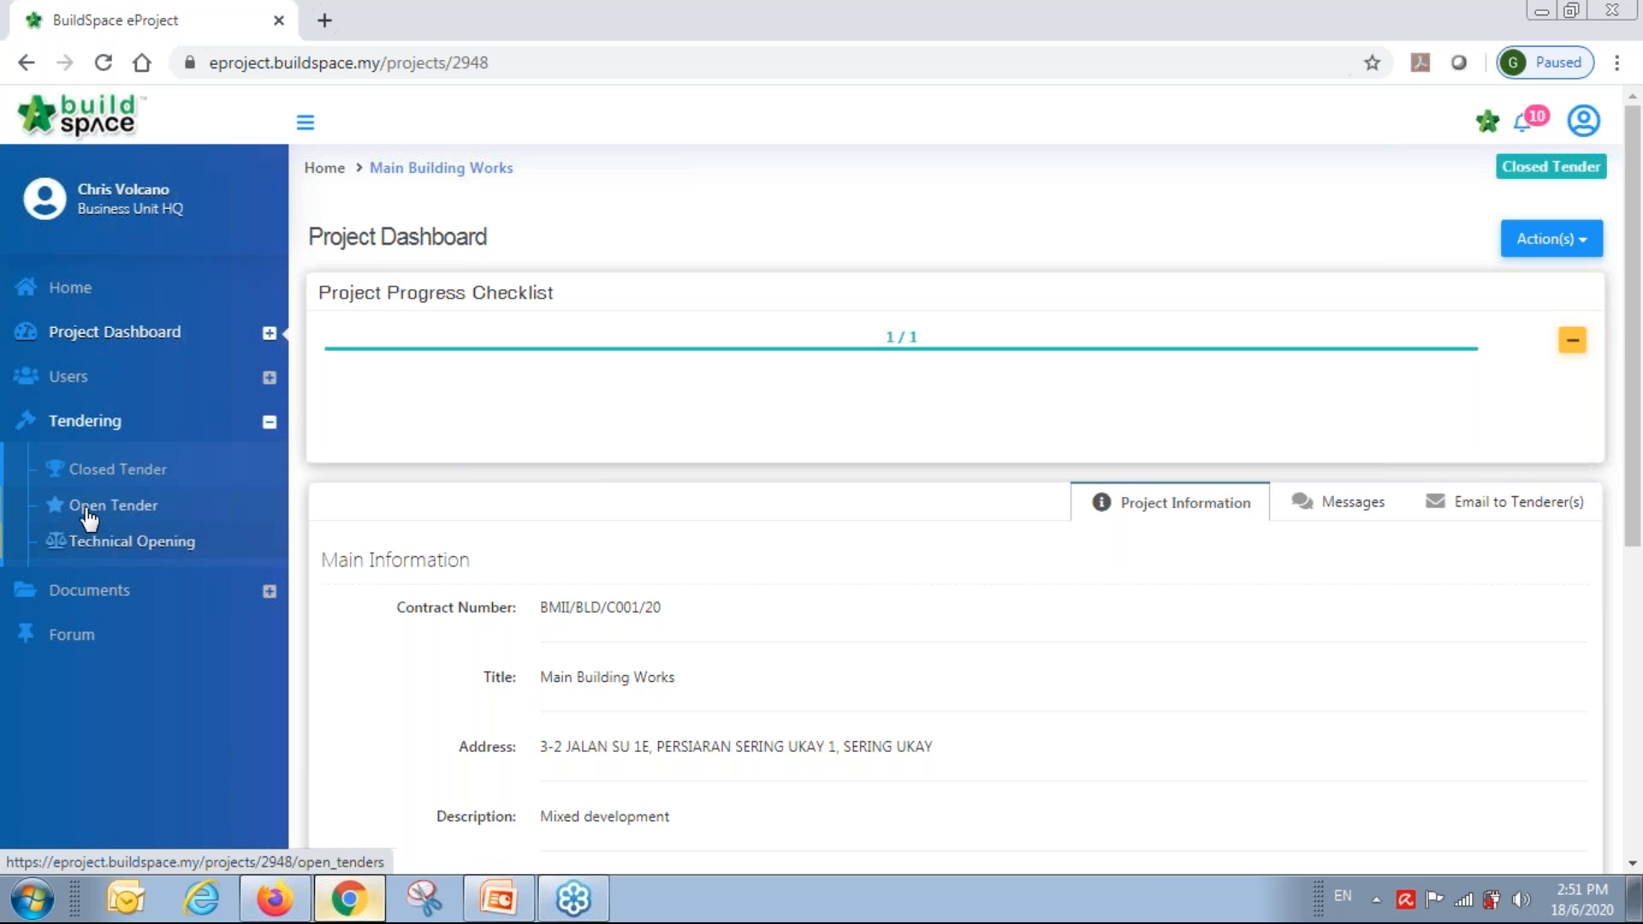
{"action": "left_click", "coordinate": [114, 506]}
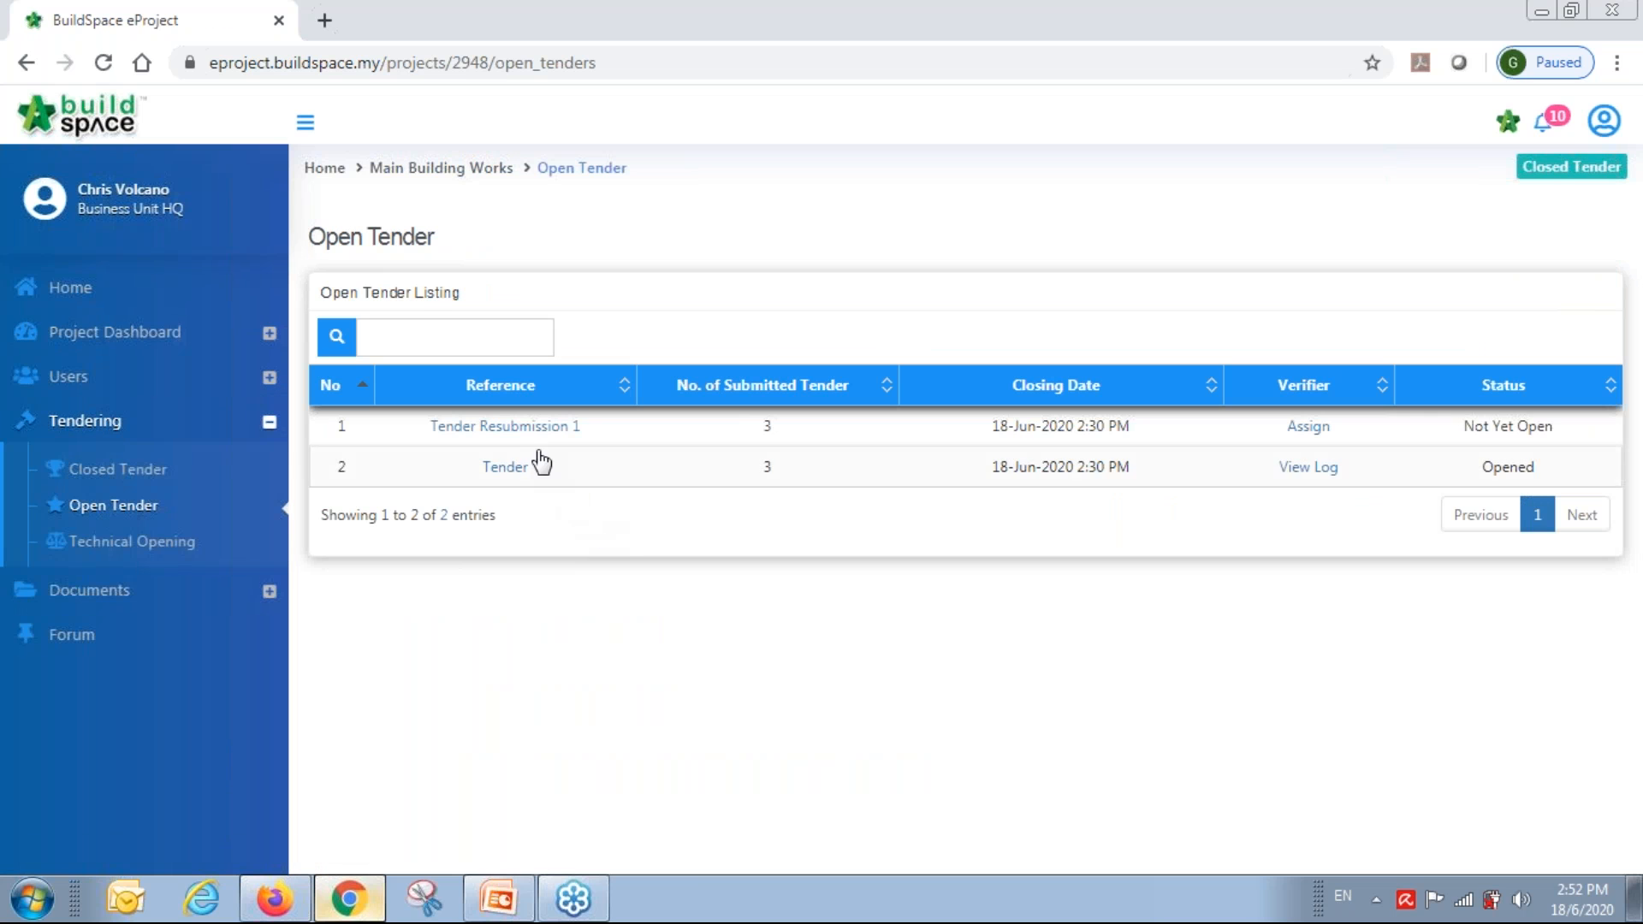
{"action": "left_click", "coordinate": [534, 437]}
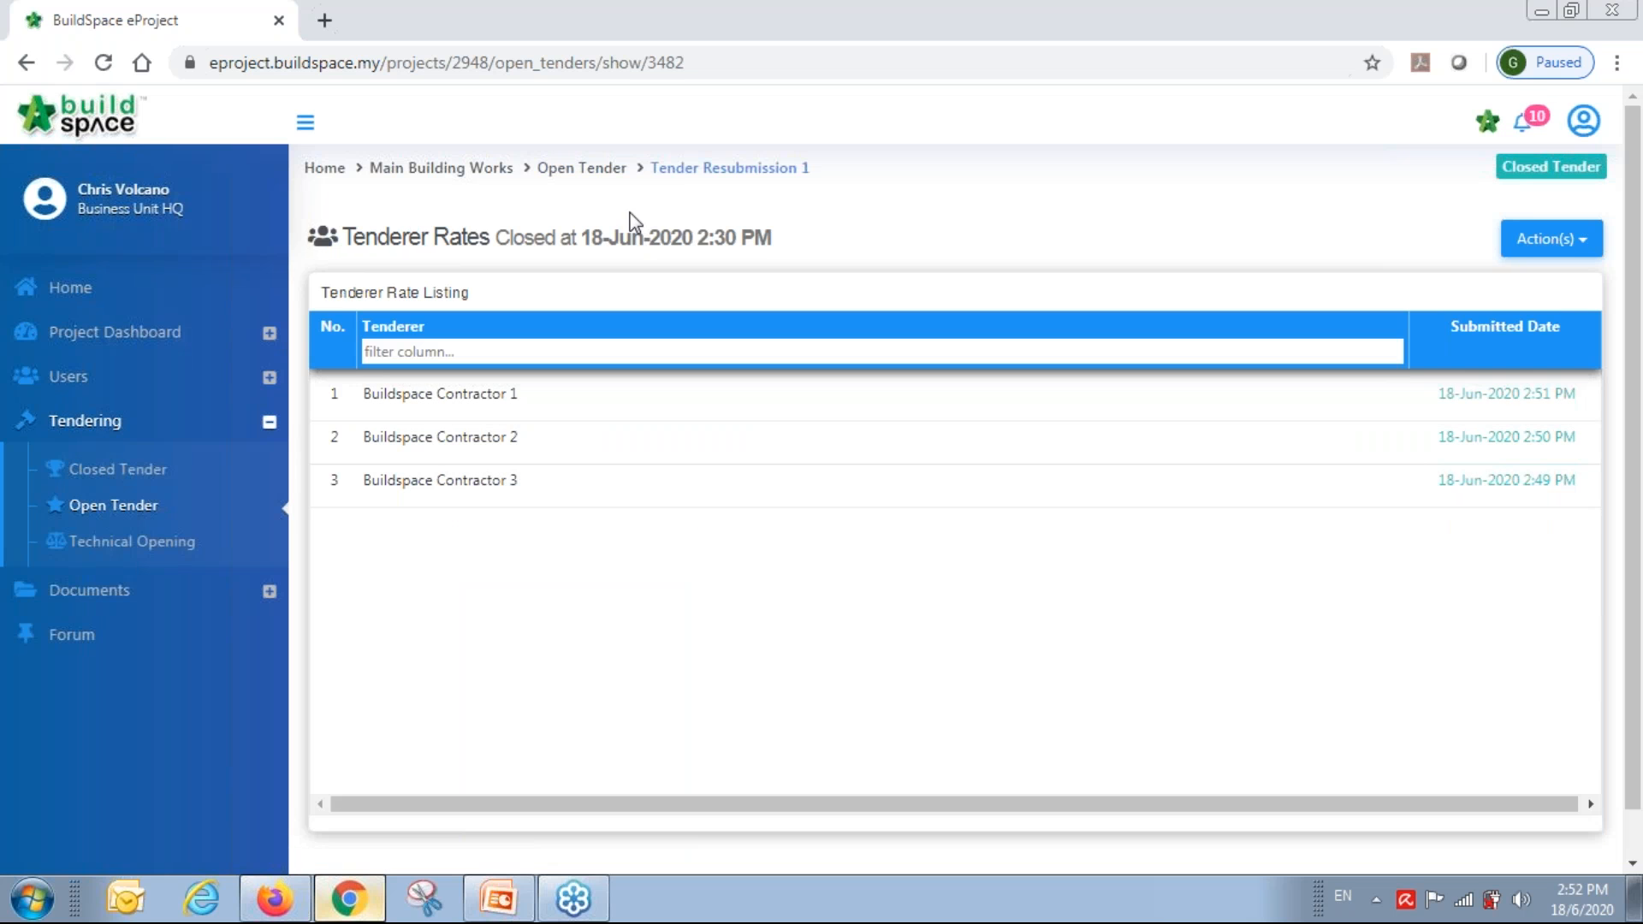
{"action": "left_click", "coordinate": [589, 169]}
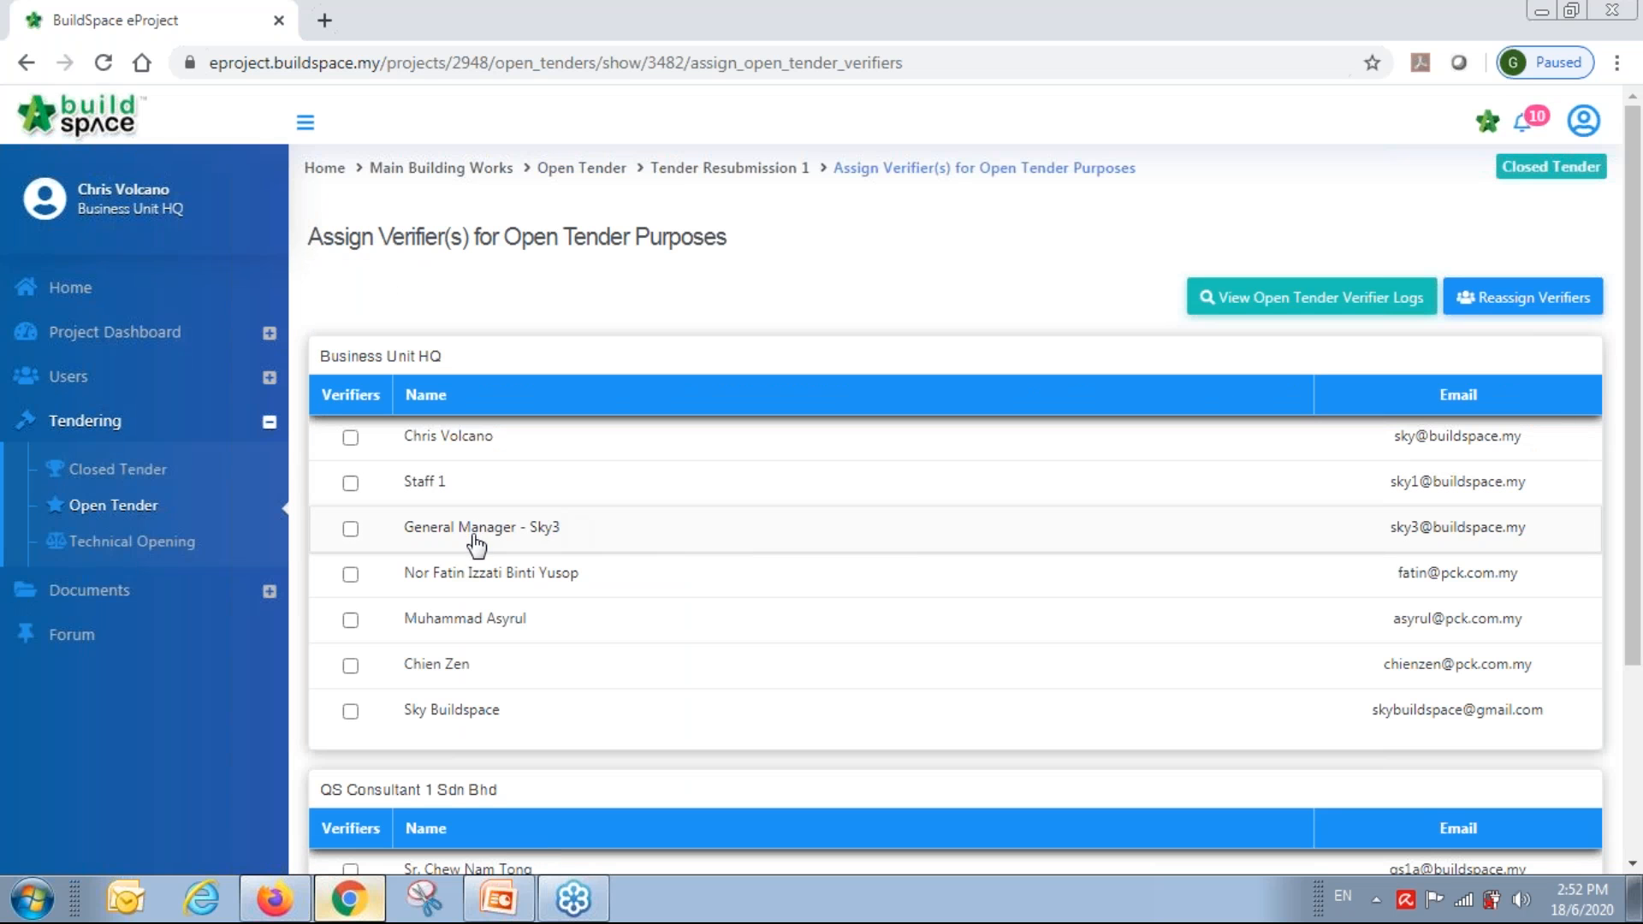
Tick yourself as open tender verifier, save and submit, then go to the project dashboard.
{"action": "left_click", "coordinate": [351, 438]}
{"action": "scroll", "coordinate": [1027, 513], "scroll_direction": "down", "scroll_amount": 3}
{"action": "left_click", "coordinate": [1533, 829]}
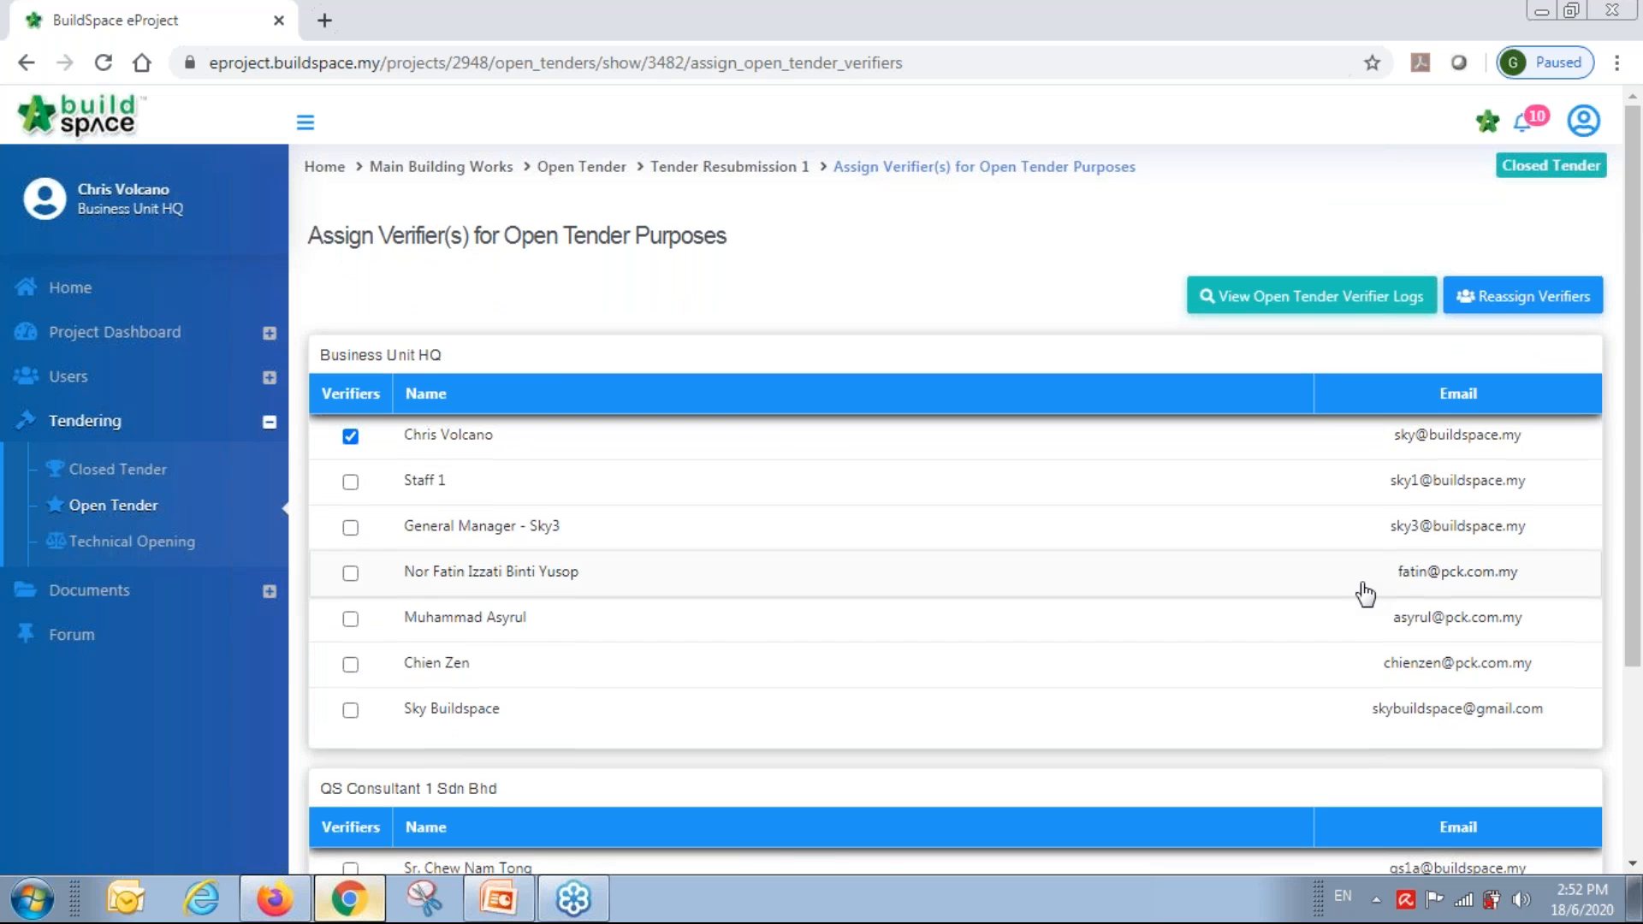
{"action": "scroll", "coordinate": [1366, 593], "scroll_direction": "down", "scroll_amount": 3}
{"action": "left_click", "coordinate": [1497, 820]}
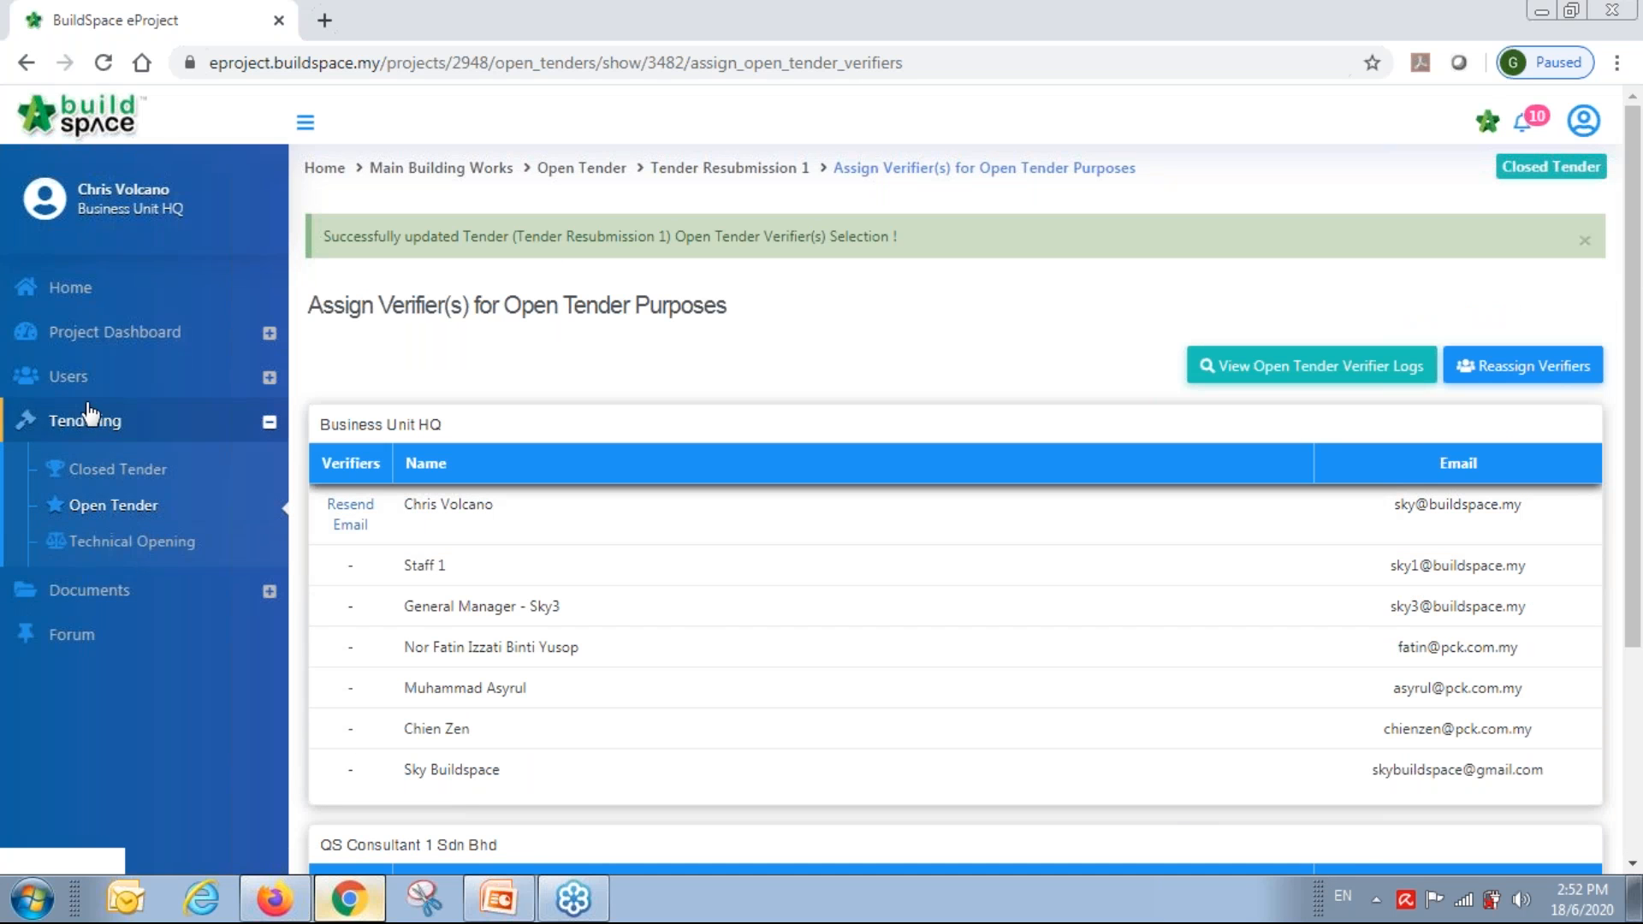
{"action": "left_click", "coordinate": [83, 341]}
{"action": "left_click", "coordinate": [82, 381]}
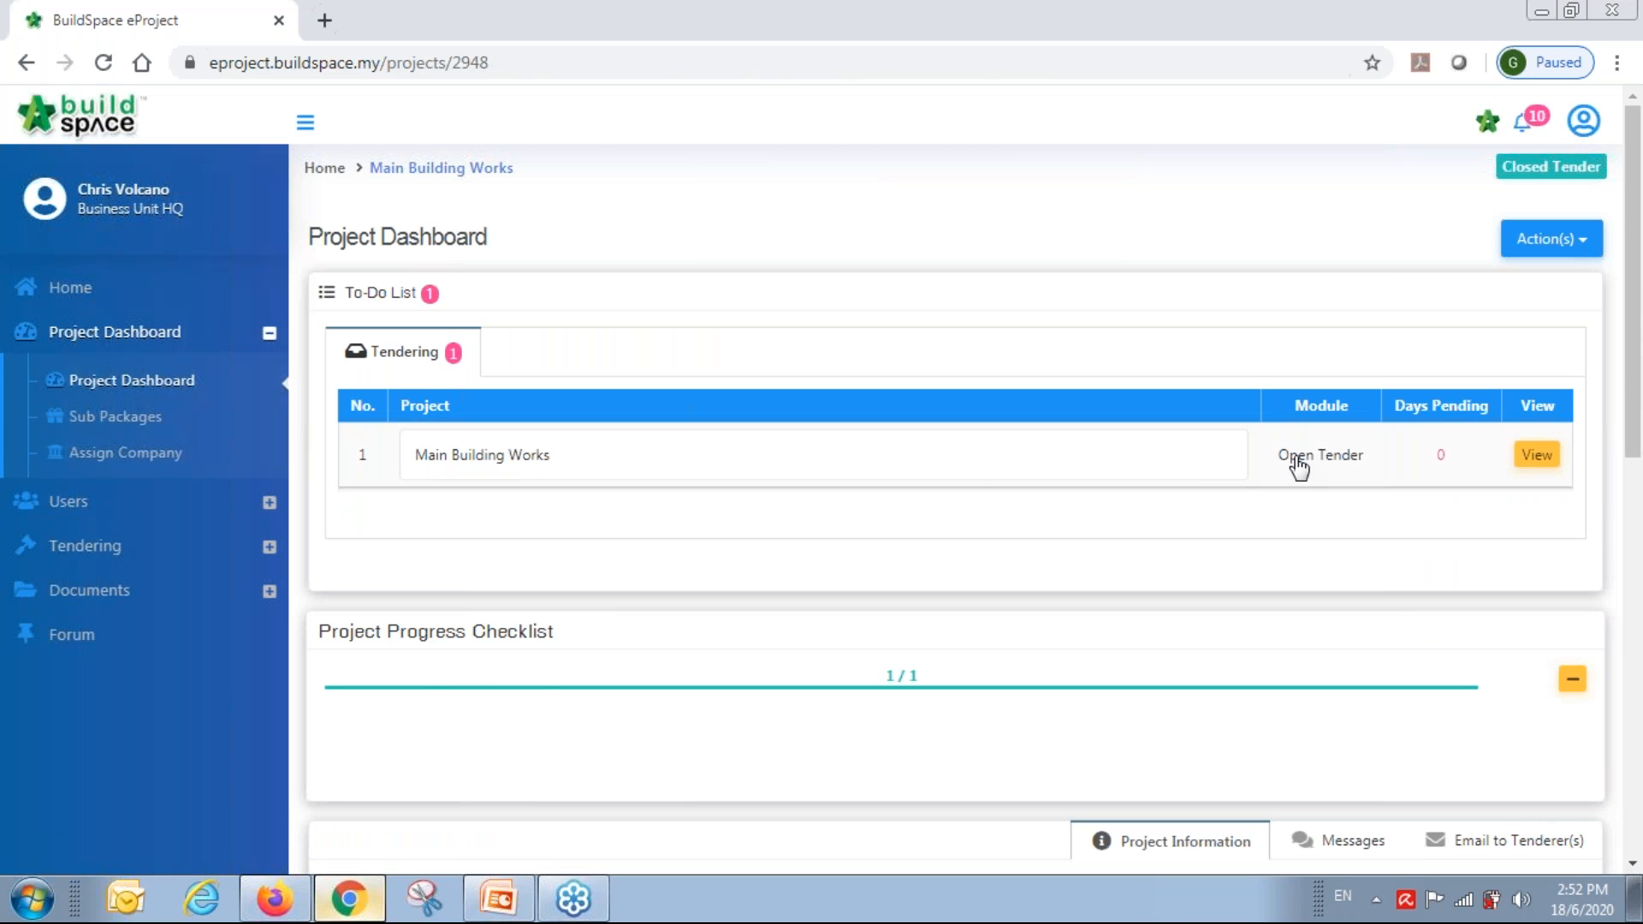
Verify the pending Open Tender to-do, then check Tender Resubmission 1 shows Opened.
{"action": "left_click", "coordinate": [1540, 457]}
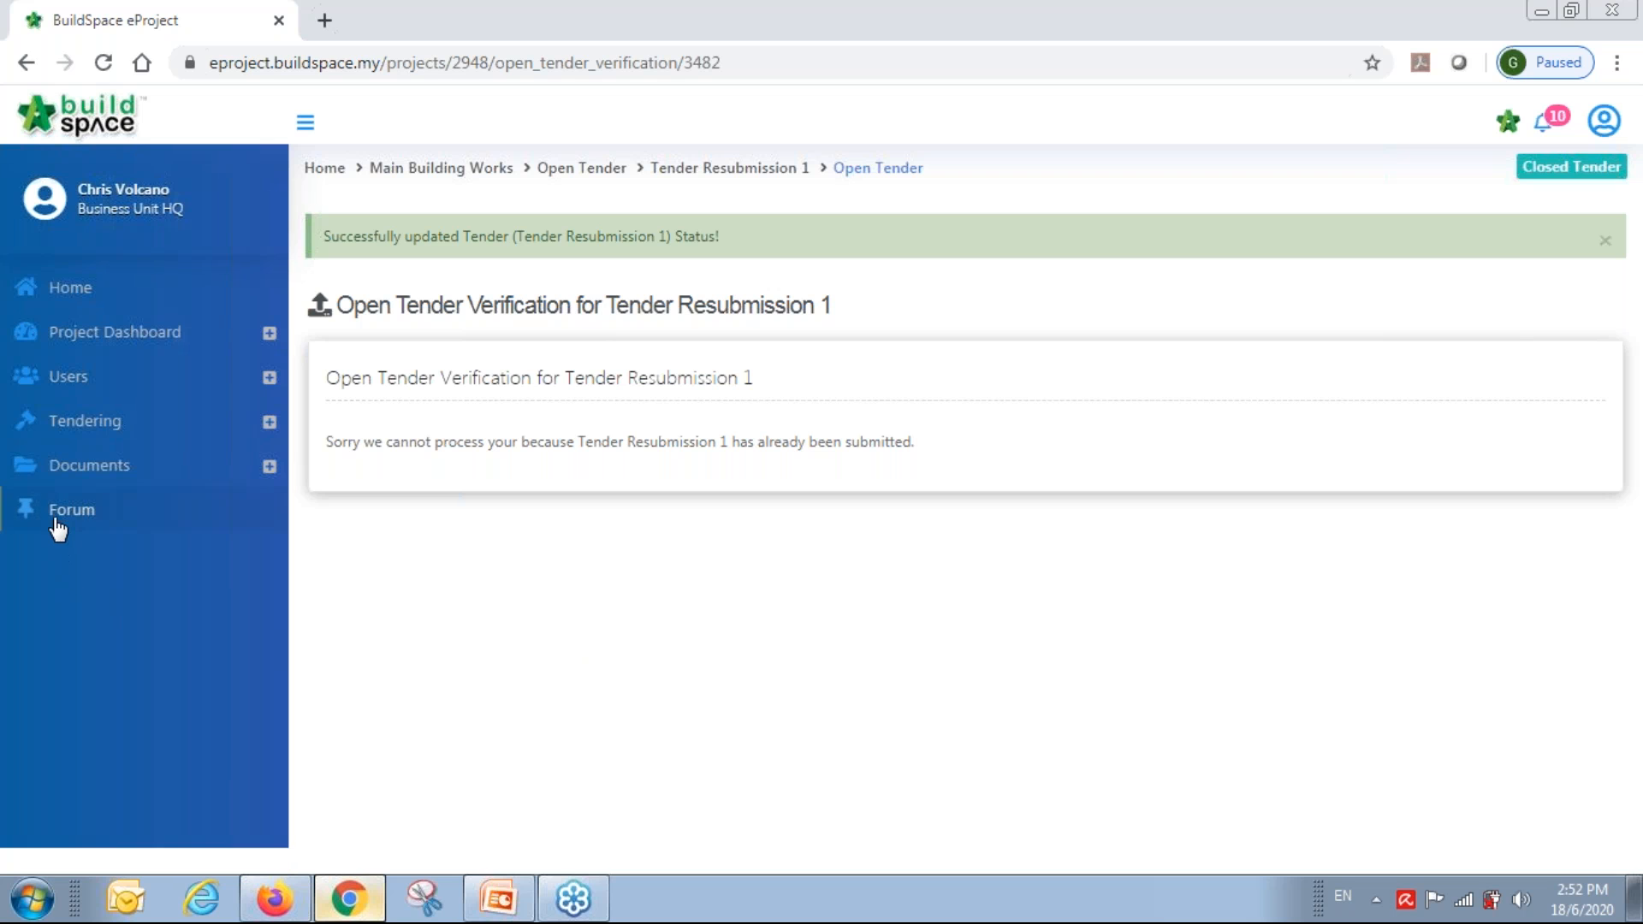
{"action": "left_click", "coordinate": [85, 426]}
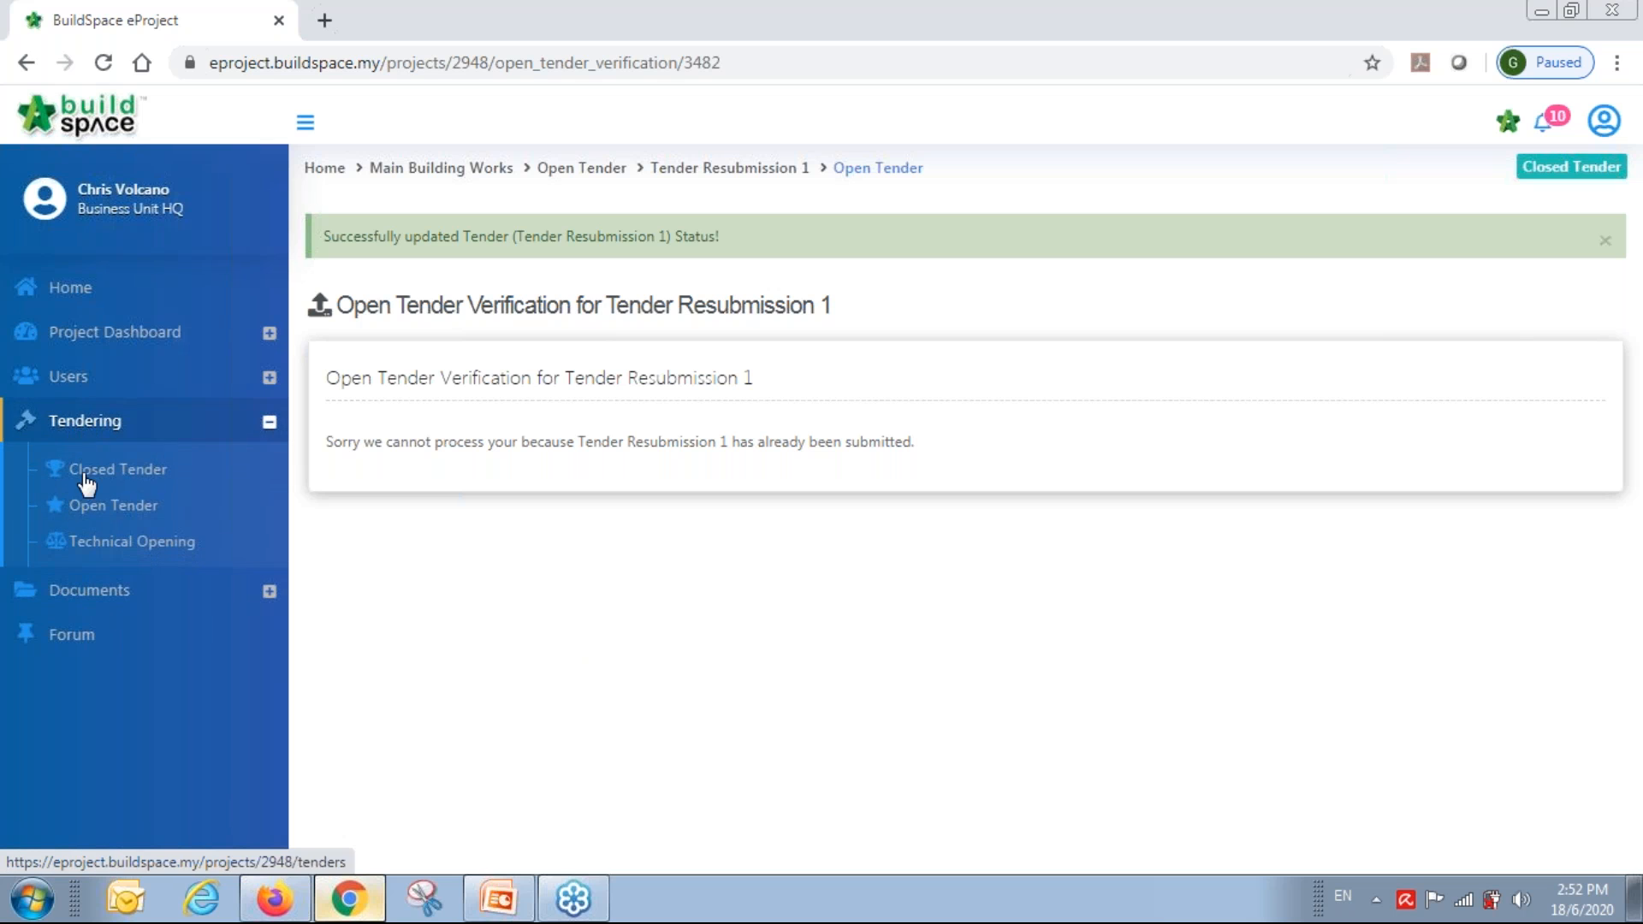
{"action": "left_click", "coordinate": [101, 506]}
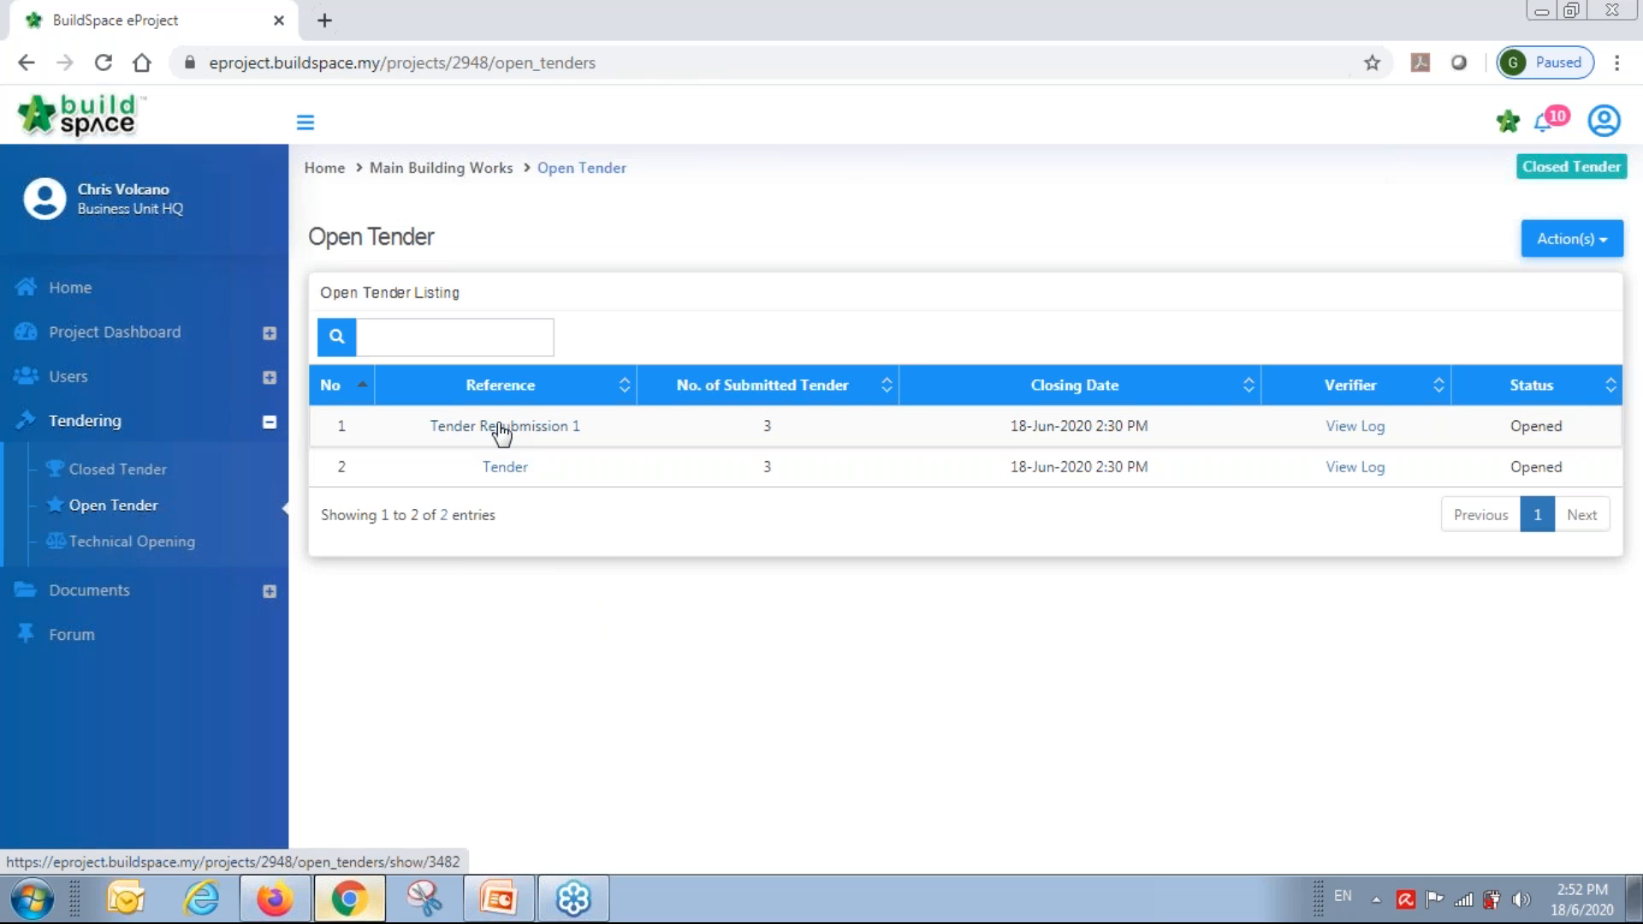
Print and enlarge Tender Resubmission 1's record of tender opening, then launch BuildSpace Pro.
{"action": "left_click", "coordinate": [541, 428]}
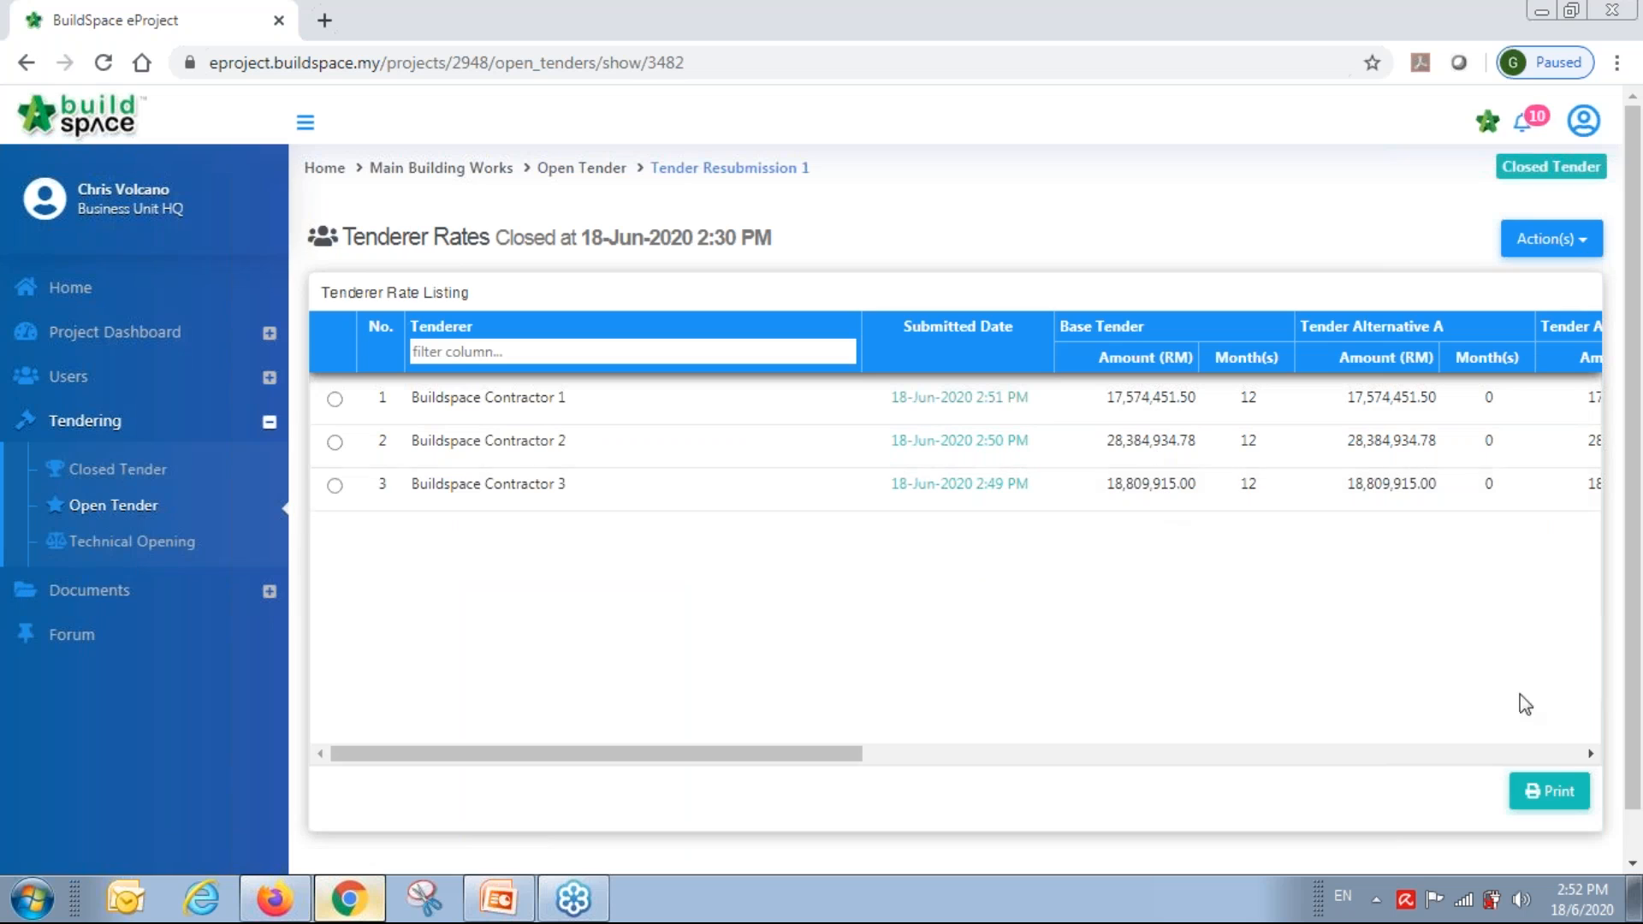
{"action": "left_click", "coordinate": [1565, 804]}
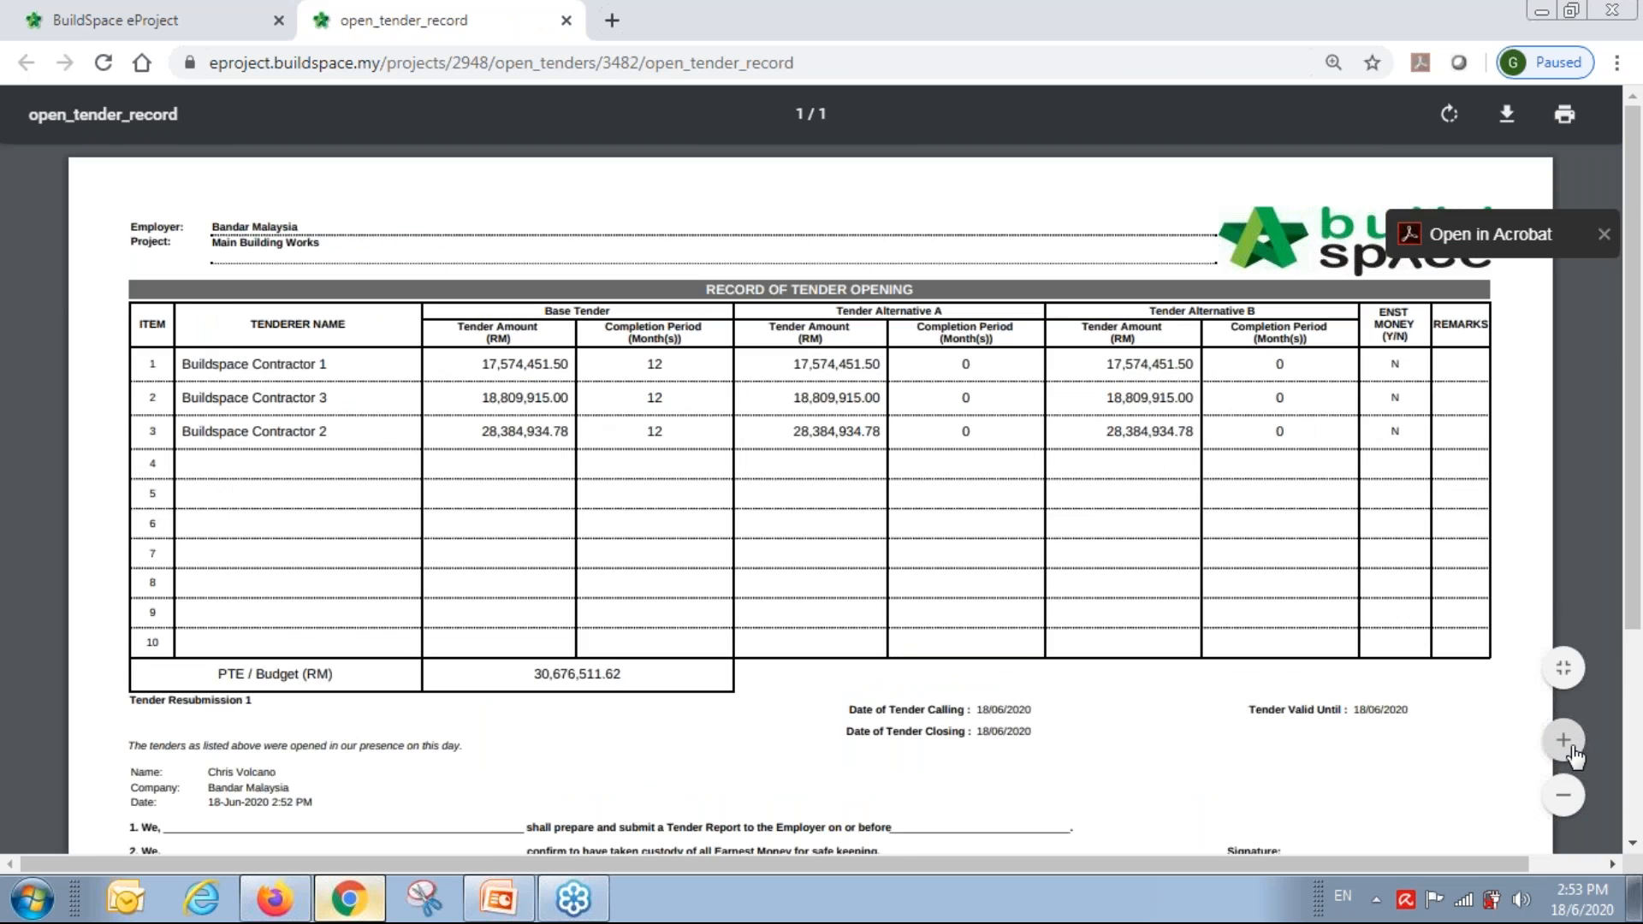
{"action": "left_click", "coordinate": [1564, 741]}
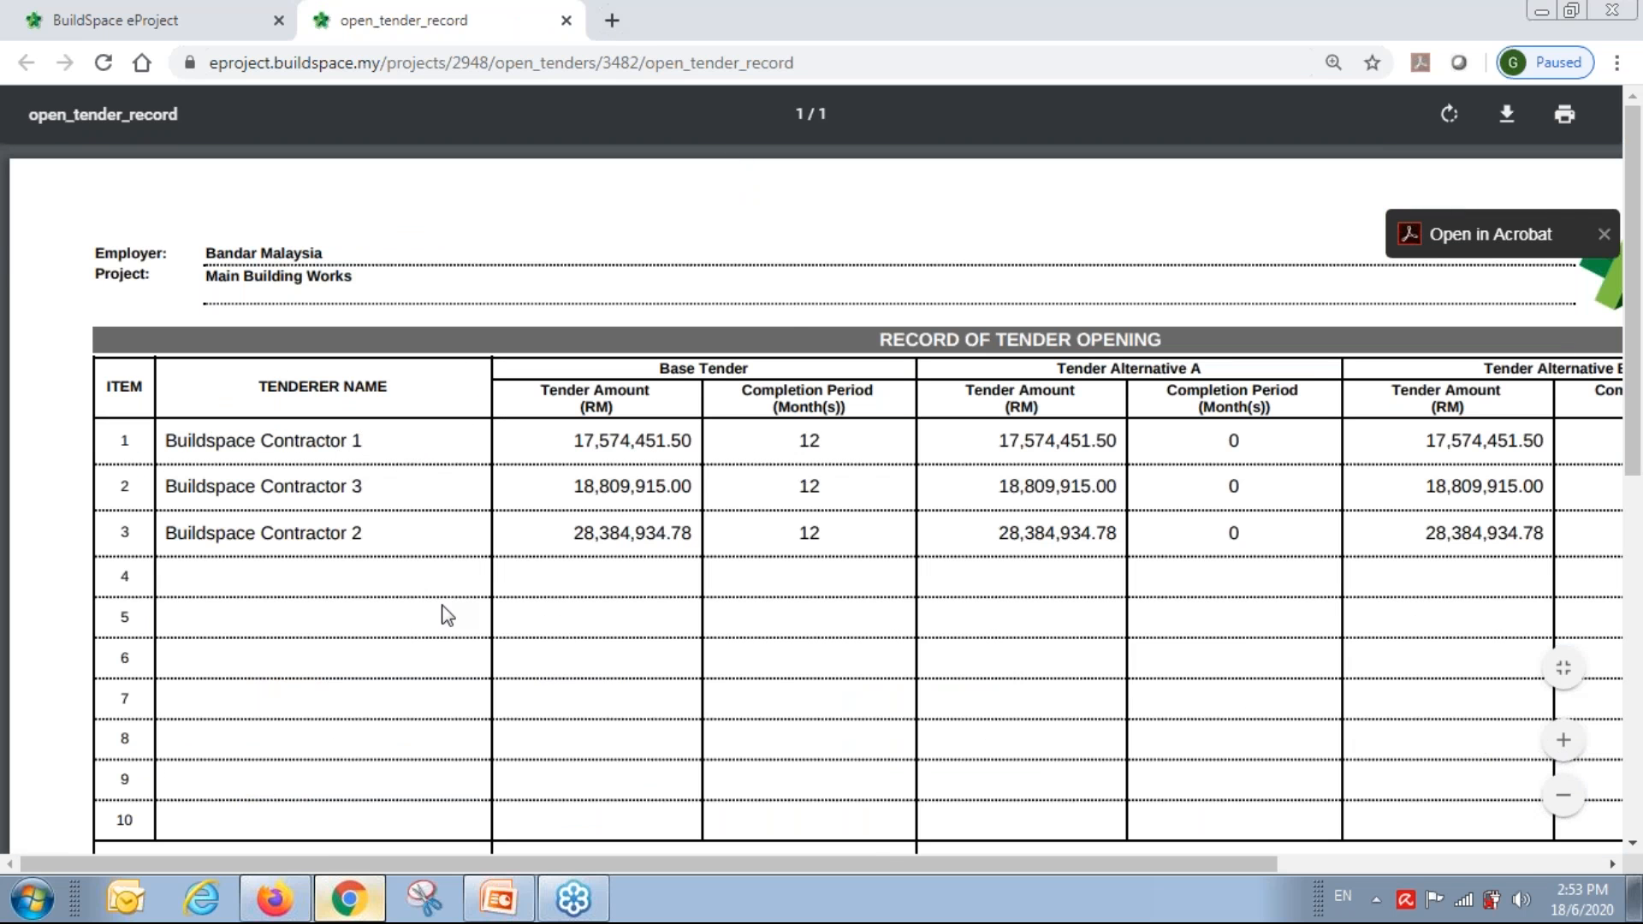
{"action": "left_click", "coordinate": [567, 20]}
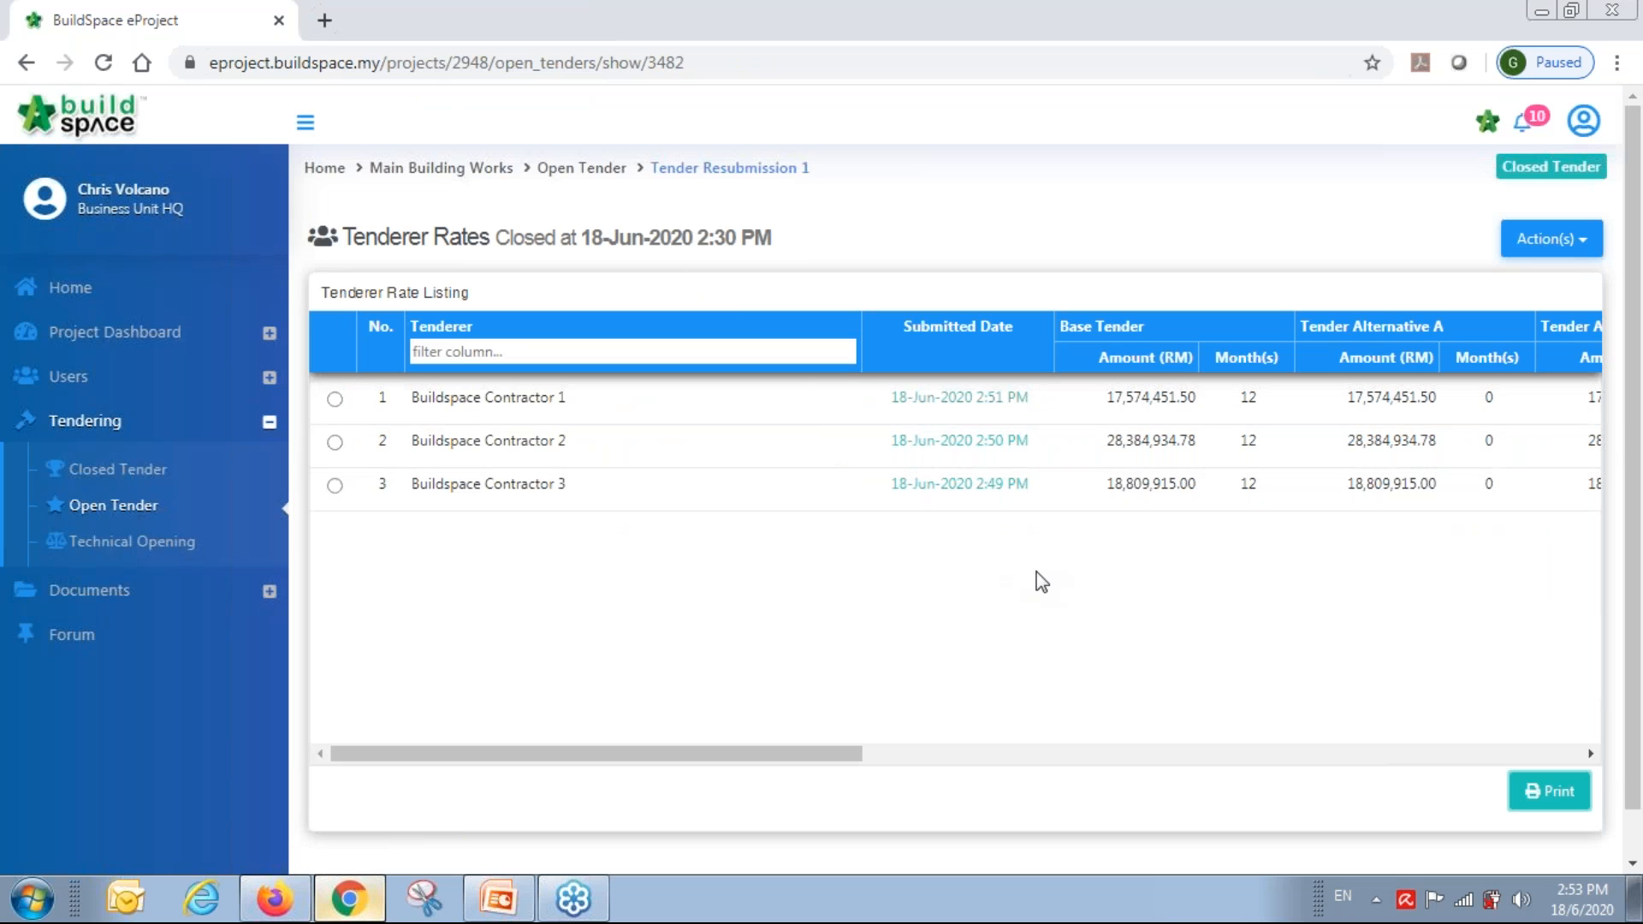
{"action": "left_click", "coordinate": [1486, 129]}
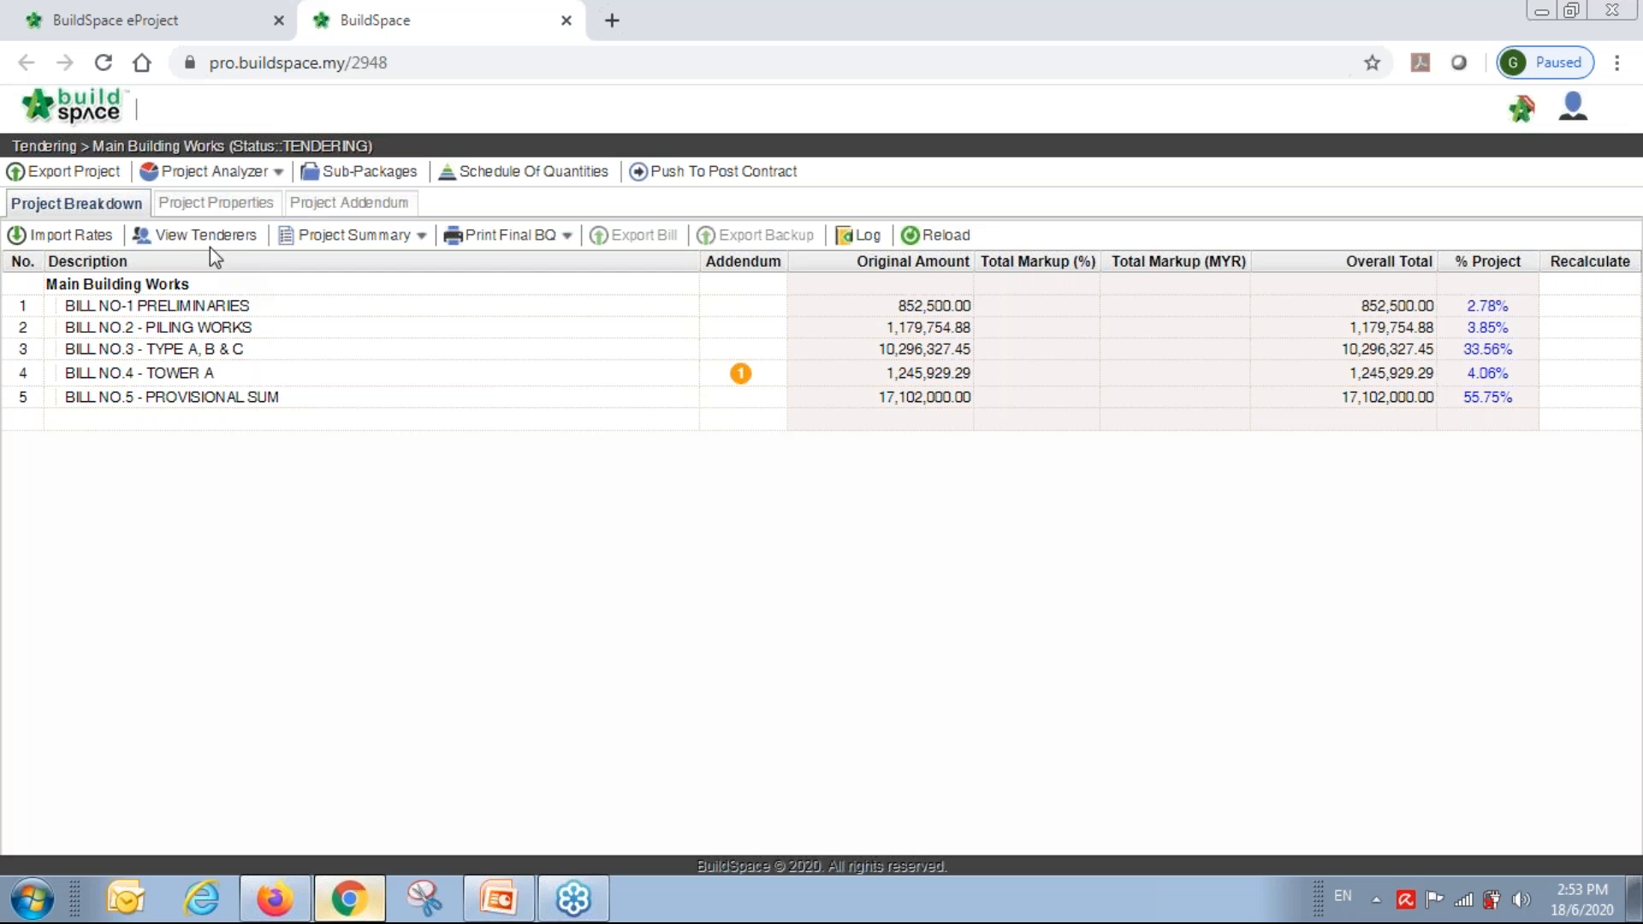
View the tenderers' bill amounts, then open Tenderer Setting's Assign Contractors list.
{"action": "left_click", "coordinate": [205, 237]}
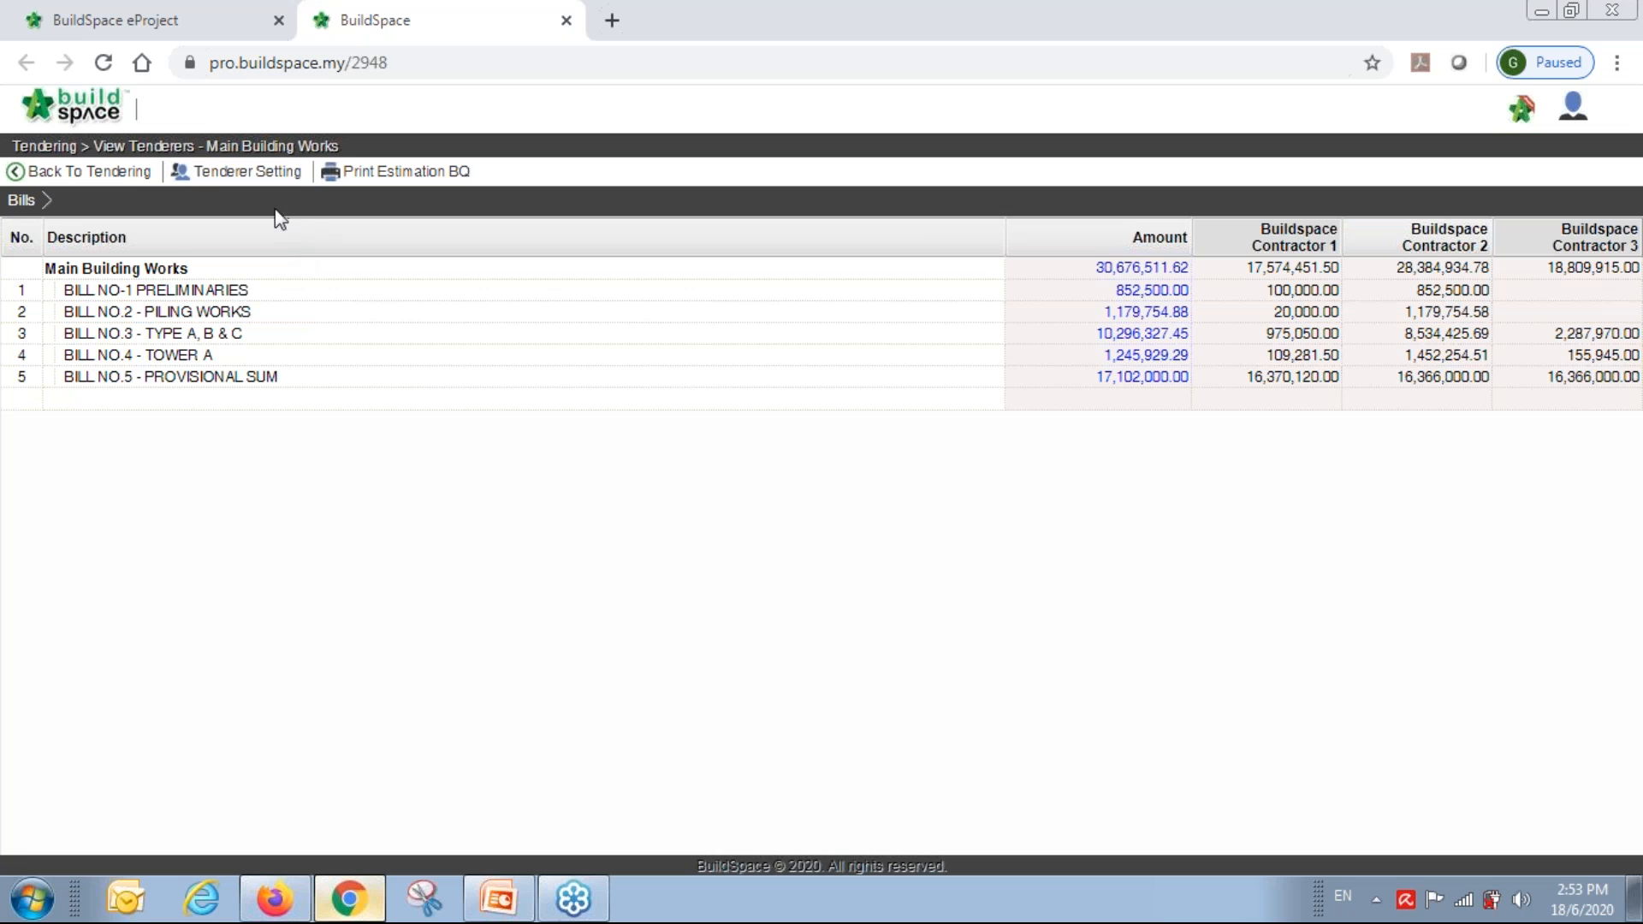
{"action": "left_click", "coordinate": [266, 177]}
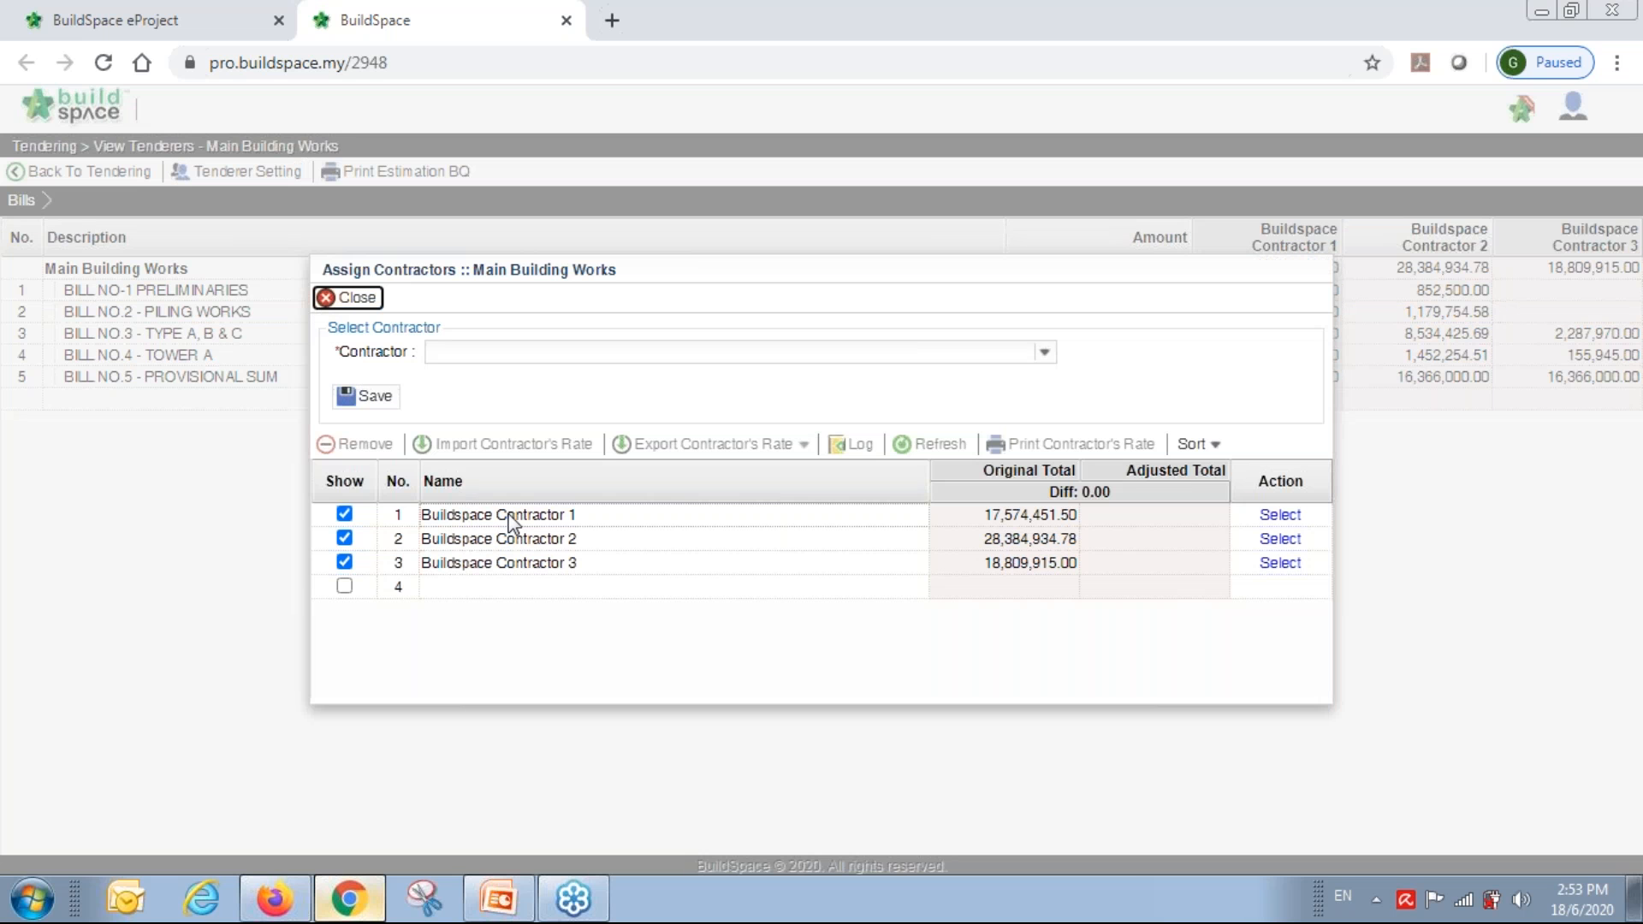
{"action": "left_click", "coordinate": [511, 516]}
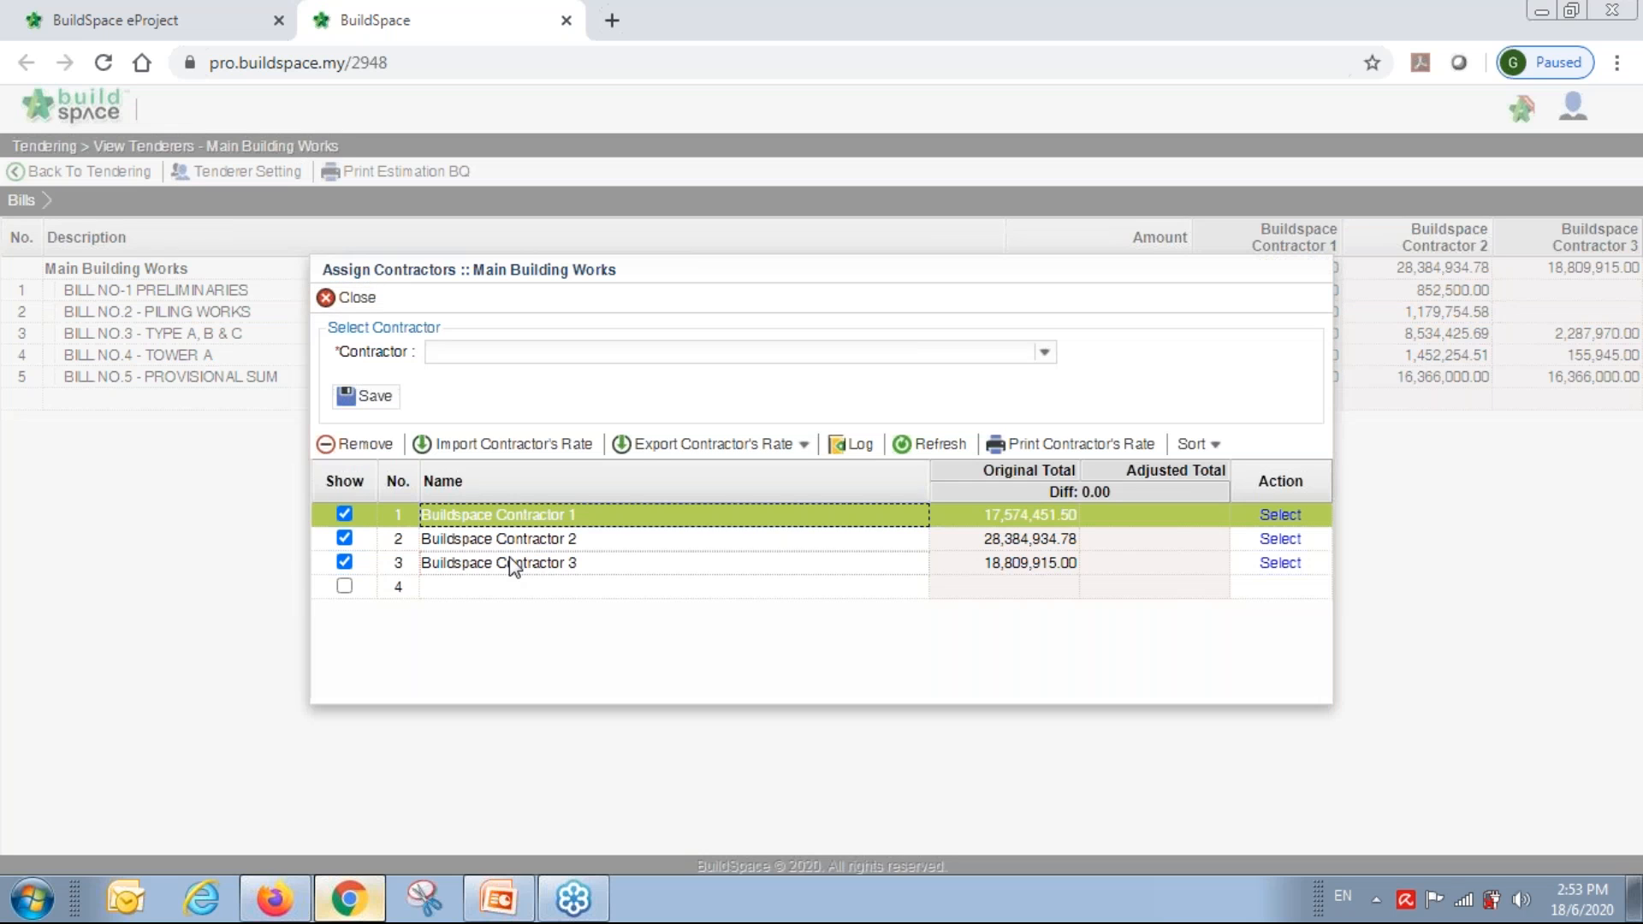
{"action": "left_click", "coordinate": [857, 448]}
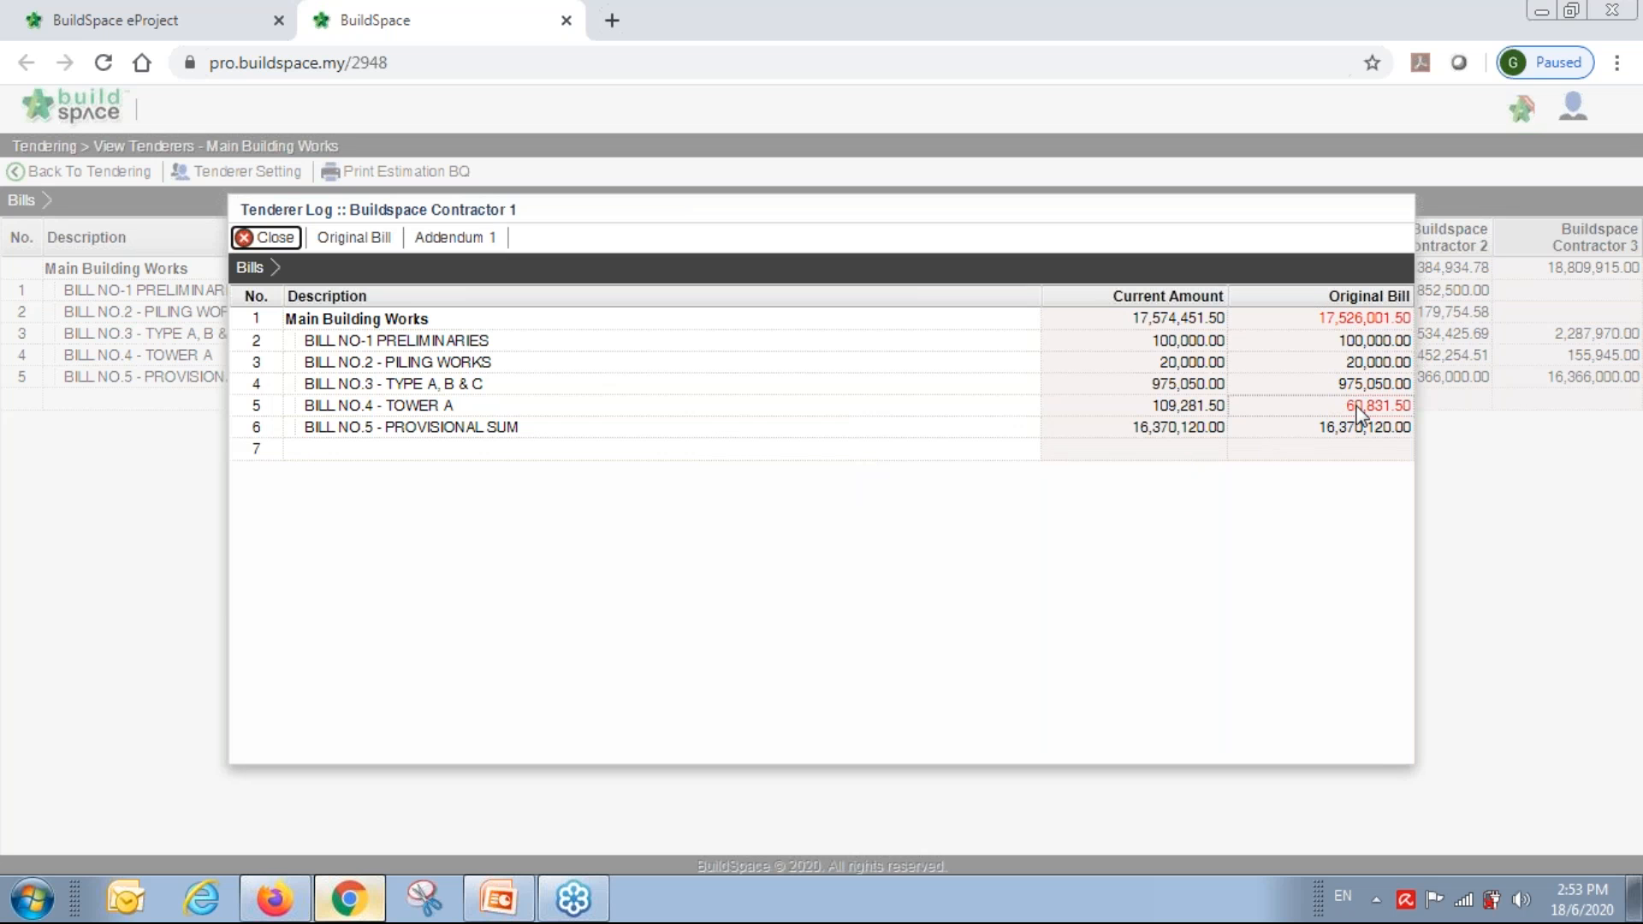
{"action": "double_click", "coordinate": [967, 409]}
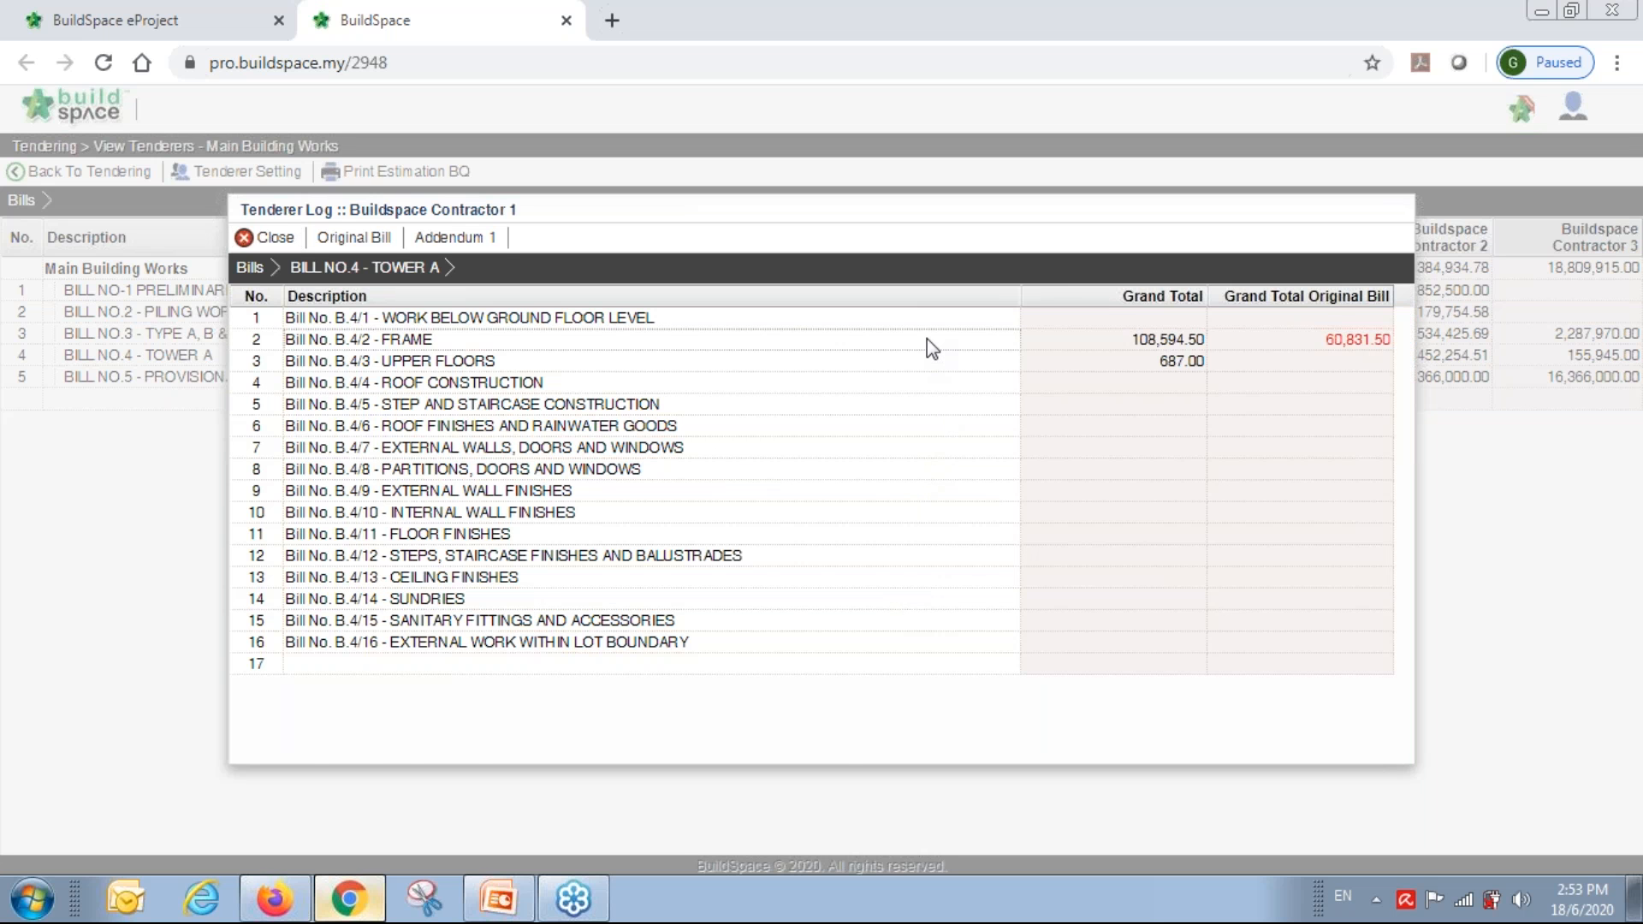
{"action": "double_click", "coordinate": [927, 338]}
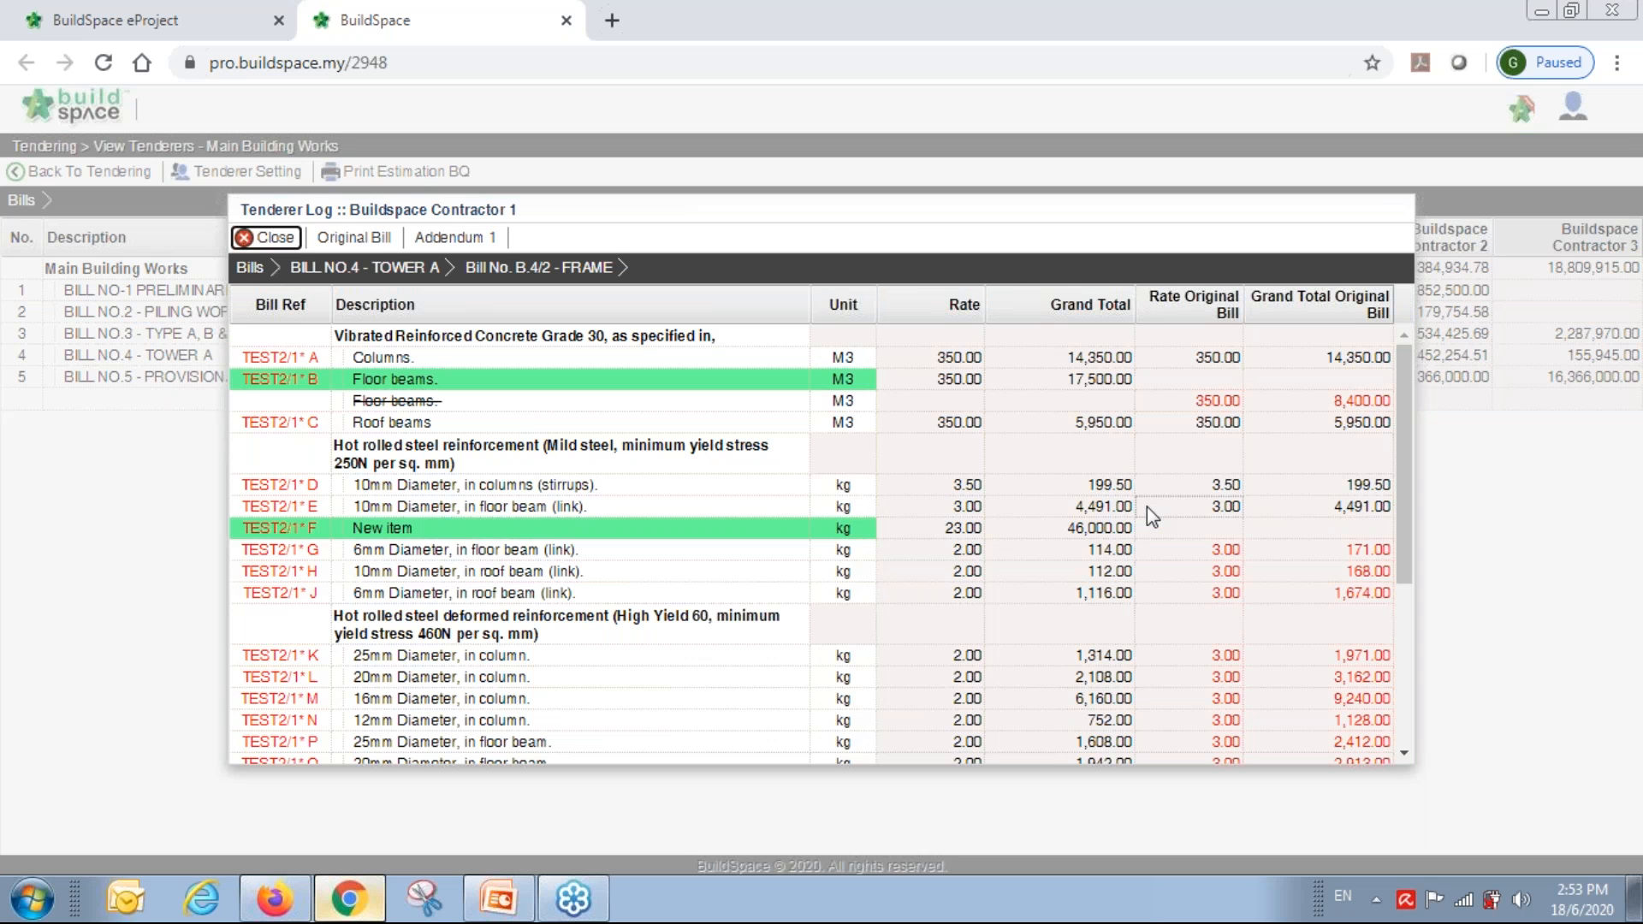
{"action": "scroll", "coordinate": [1147, 507], "scroll_direction": "down", "scroll_amount": 3}
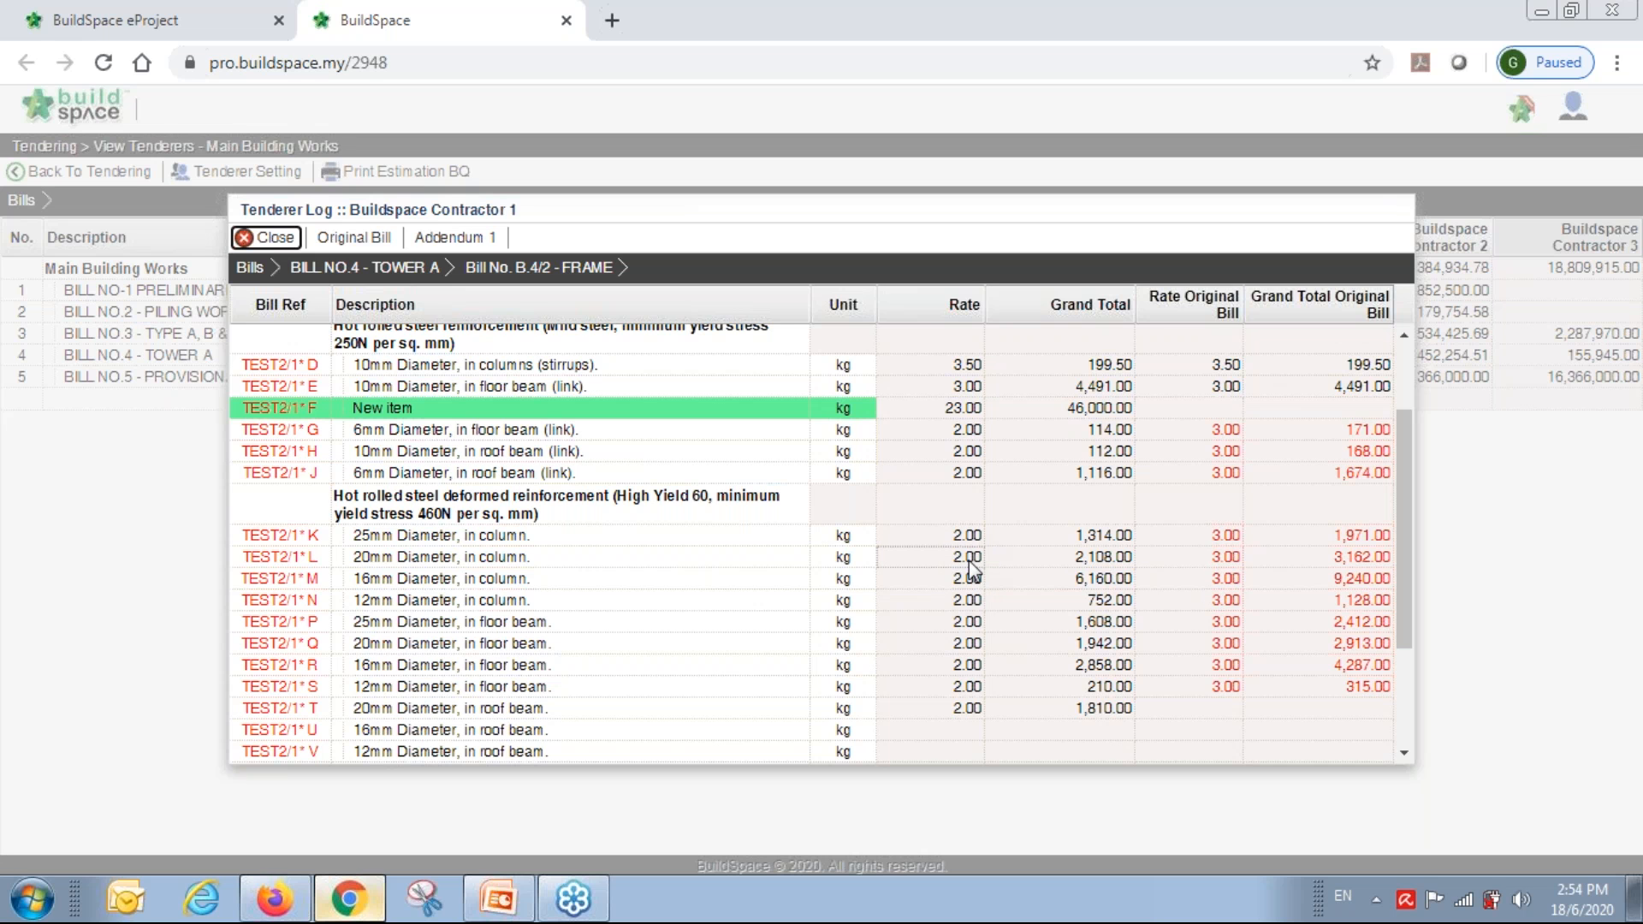
{"action": "scroll", "coordinate": [972, 569], "scroll_direction": "up", "scroll_amount": 3}
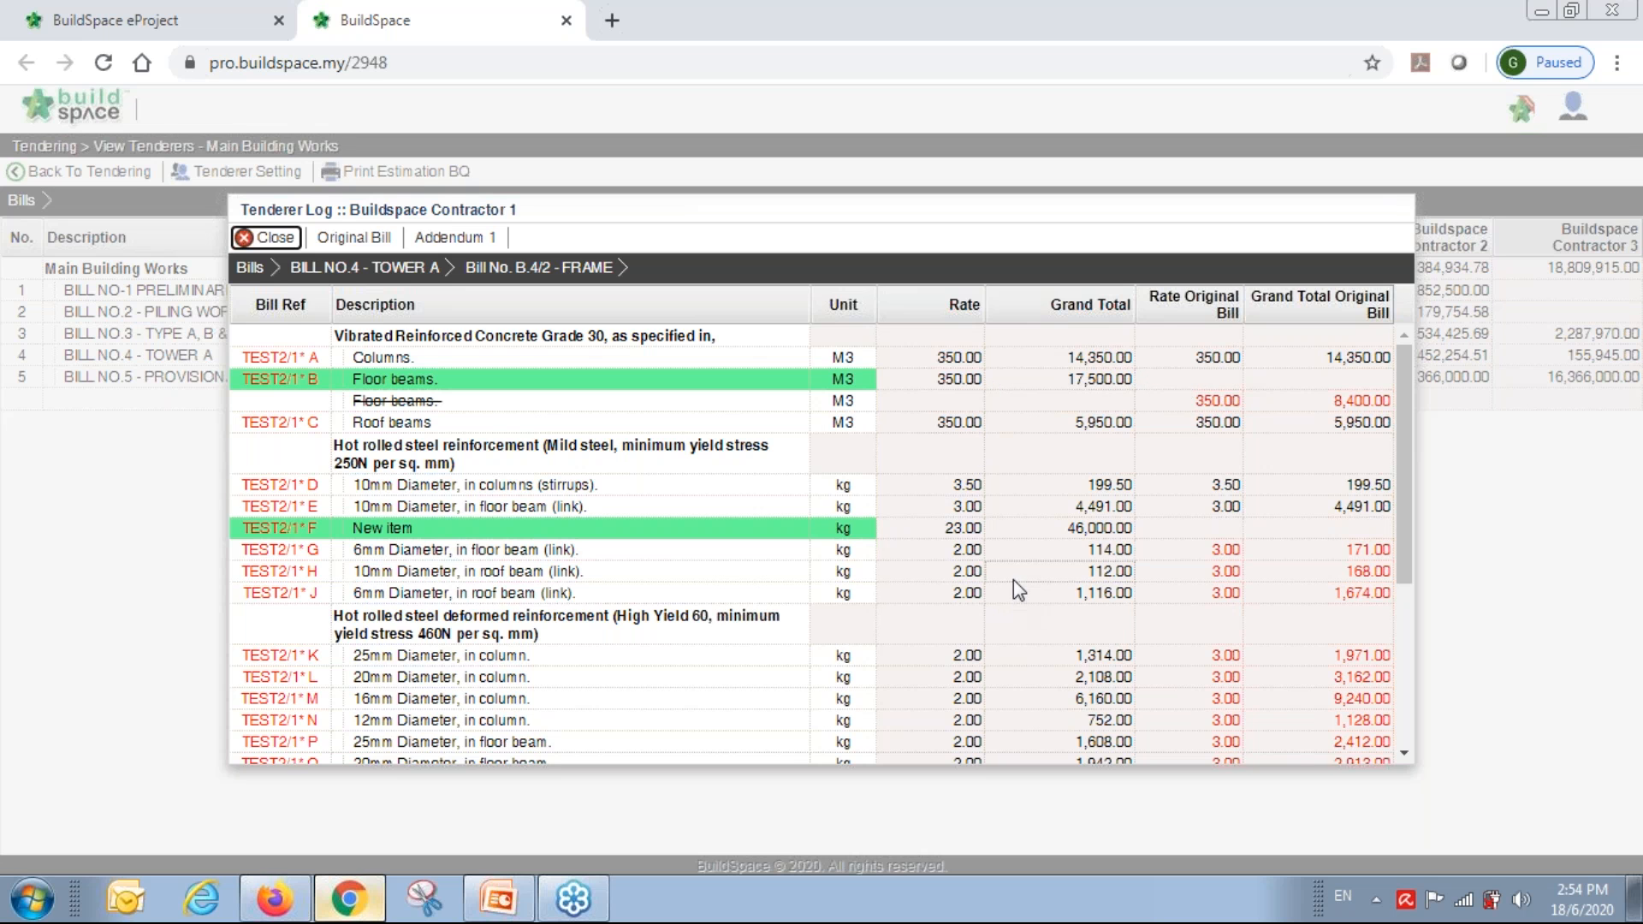
{"action": "scroll", "coordinate": [1014, 582], "scroll_direction": "down", "scroll_amount": 5}
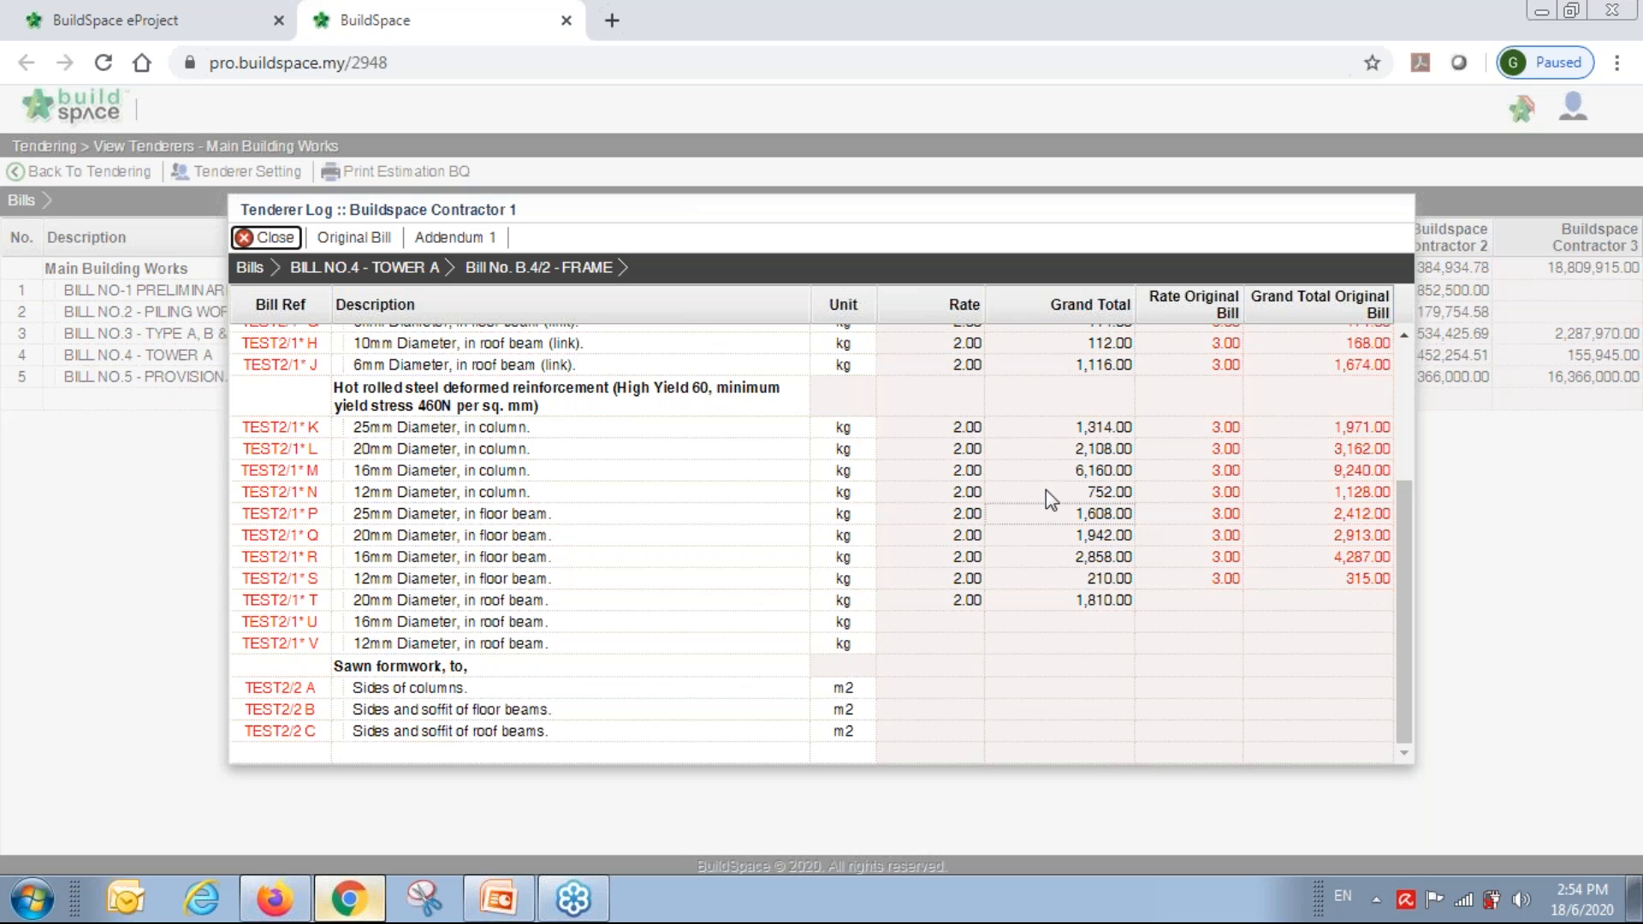
{"action": "left_click", "coordinate": [274, 240]}
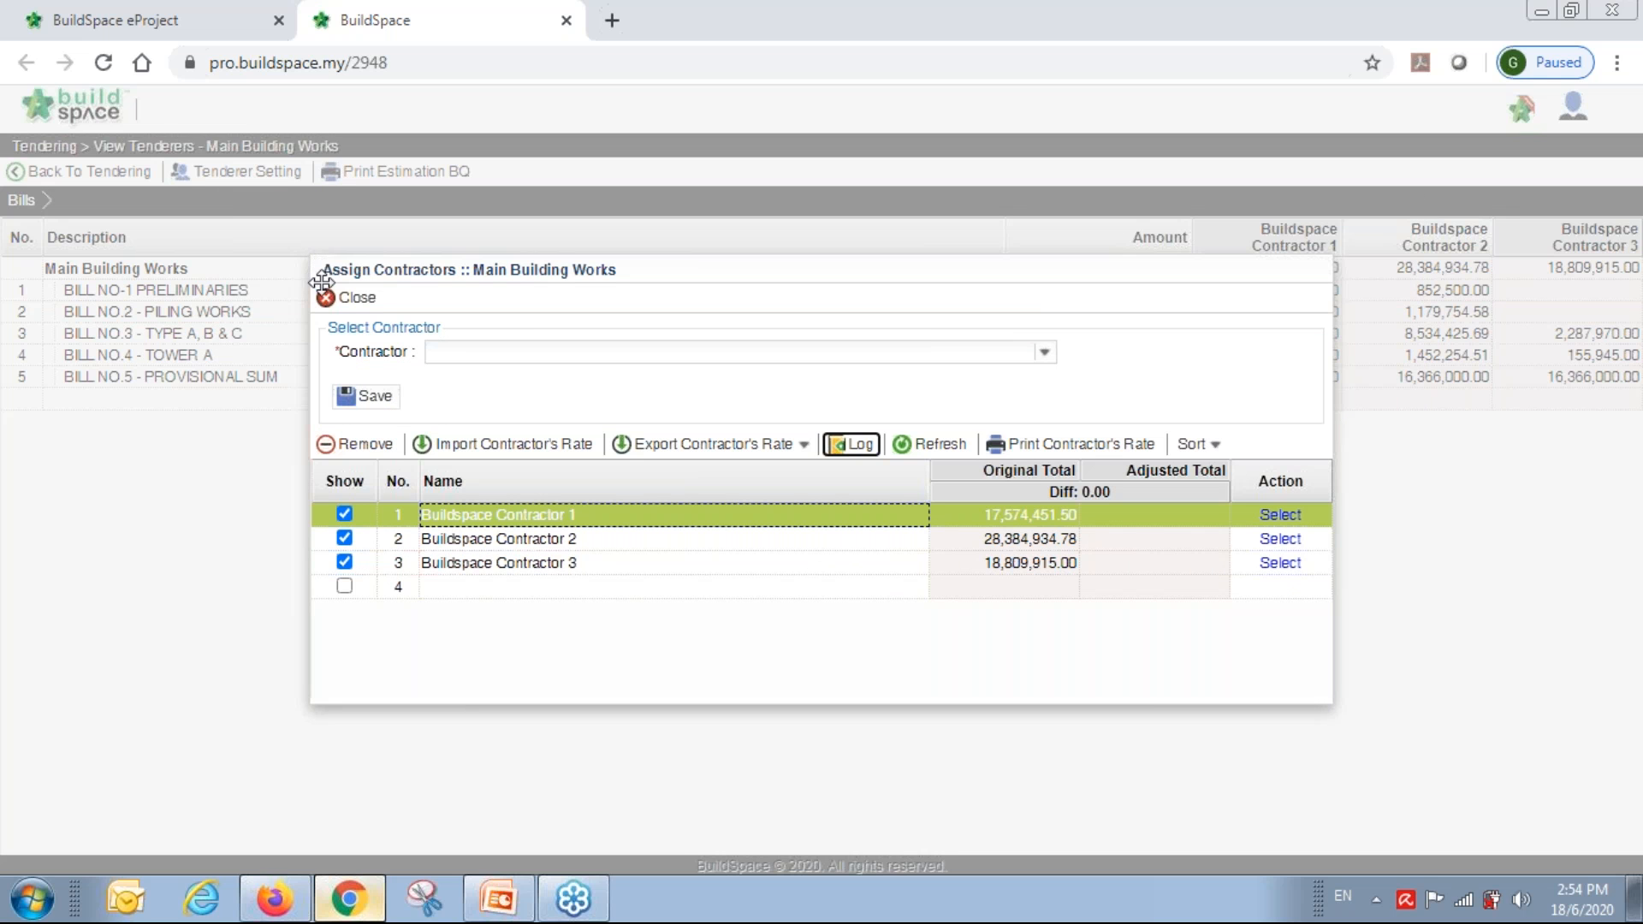
Close the Assign Contractors dialog and minimise the BuildSpace Pro browser window.
{"action": "left_click", "coordinate": [348, 301]}
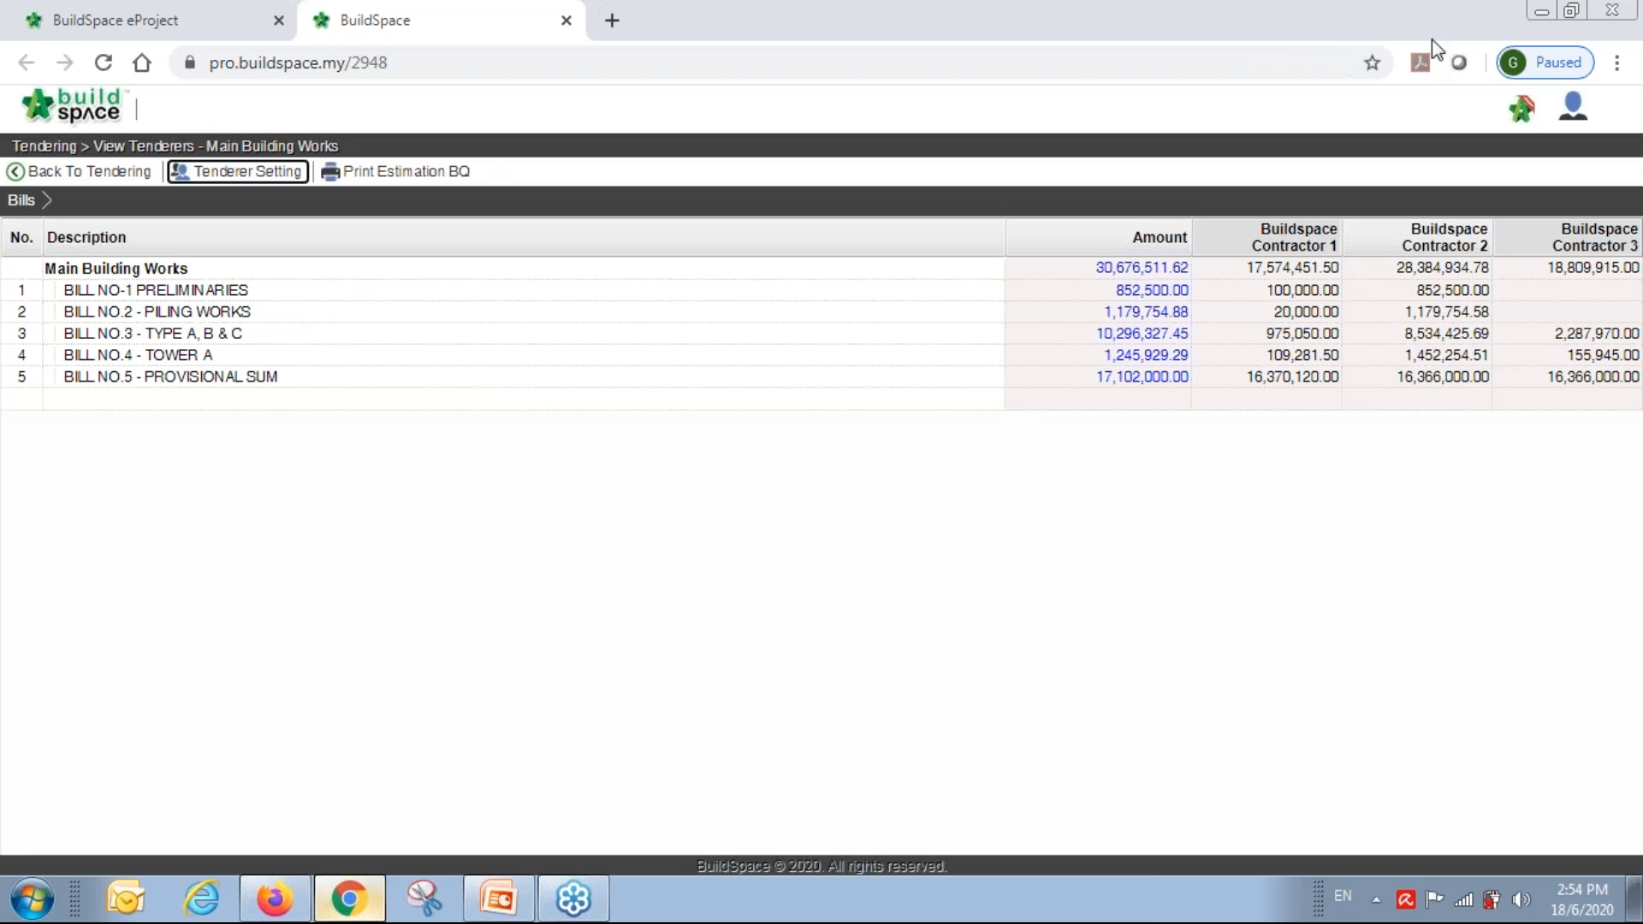
{"action": "left_click", "coordinate": [1543, 12]}
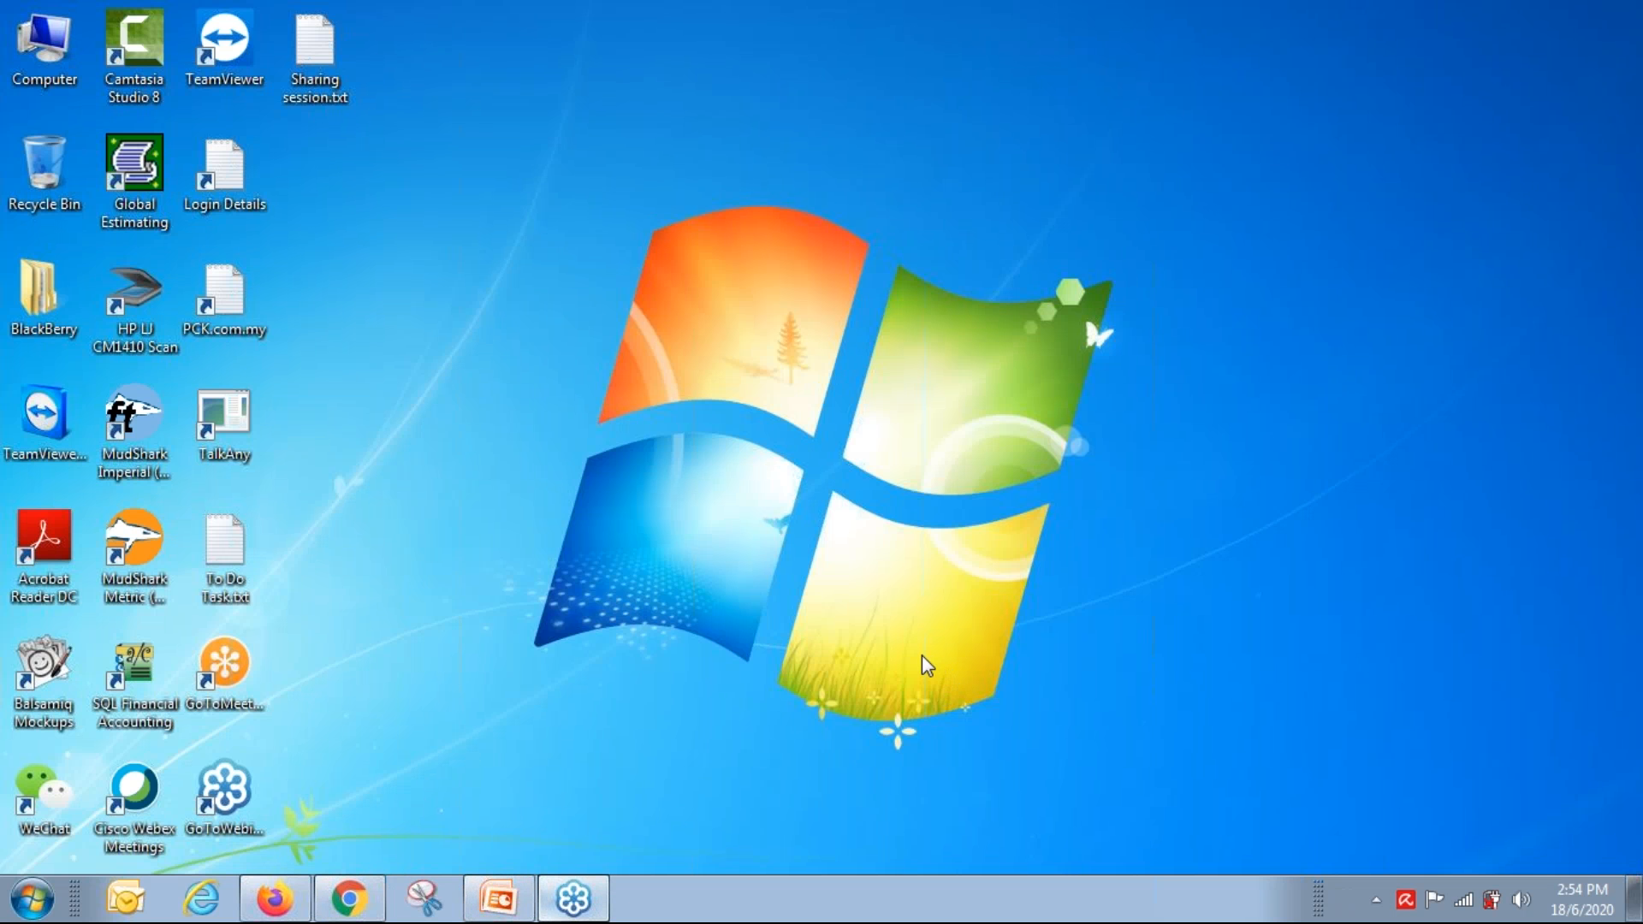
Present PPT_Chew.pptx's 'Anticipated Time Saving' slide (slide 6) as a slide show from the current slide.
{"action": "left_click", "coordinate": [498, 899]}
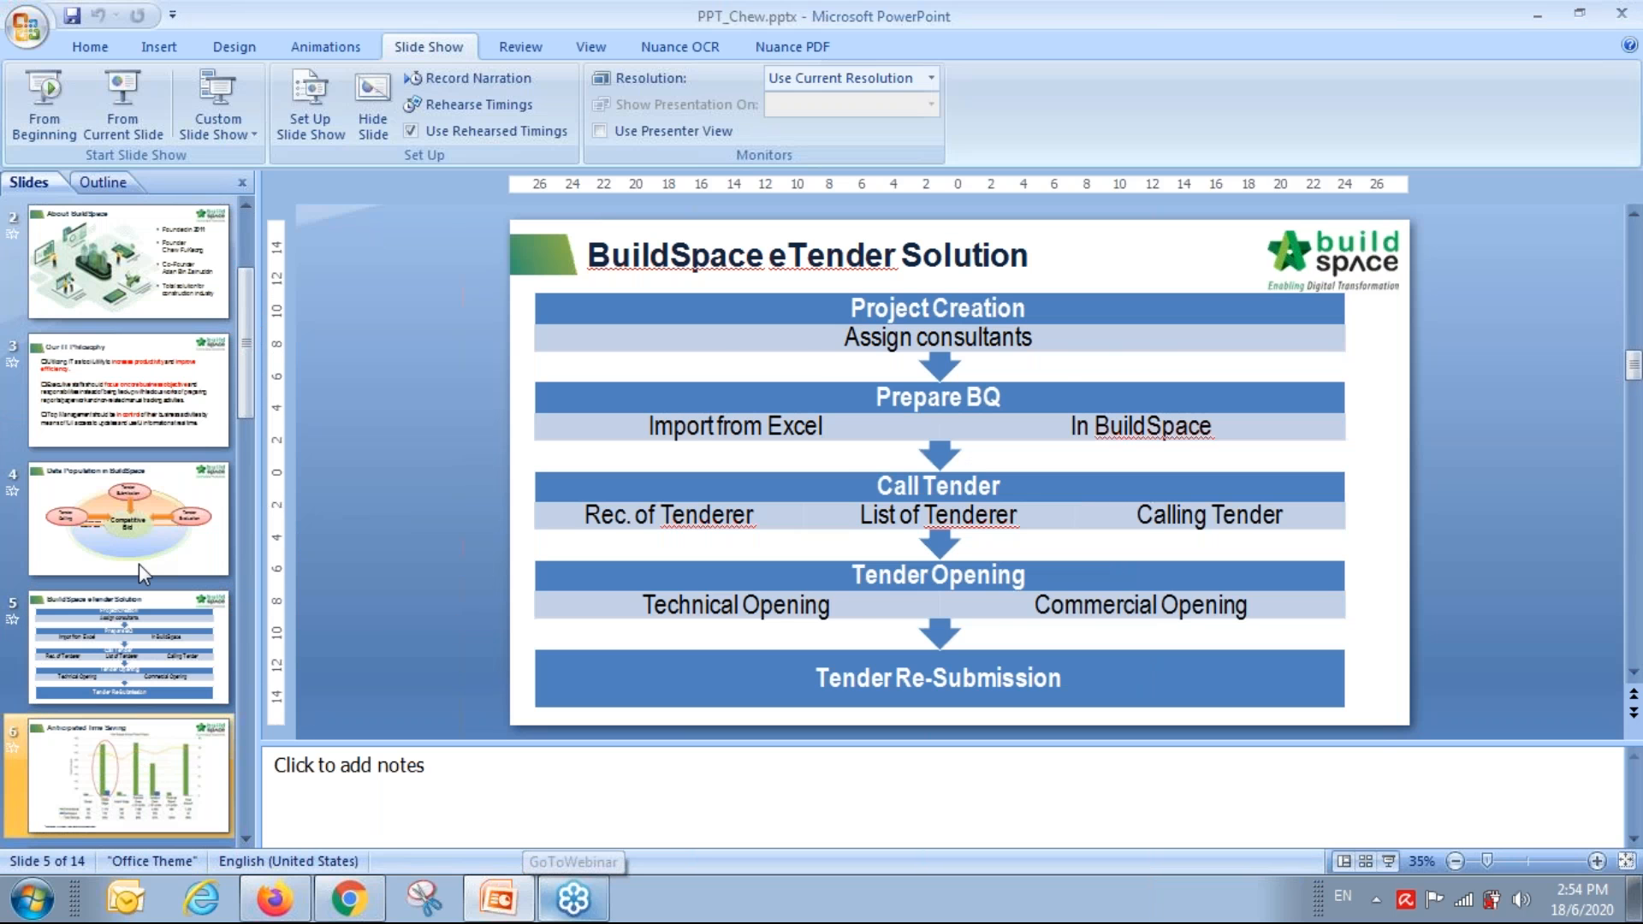
{"action": "key", "text": "Down"}
{"action": "left_click", "coordinate": [141, 108]}
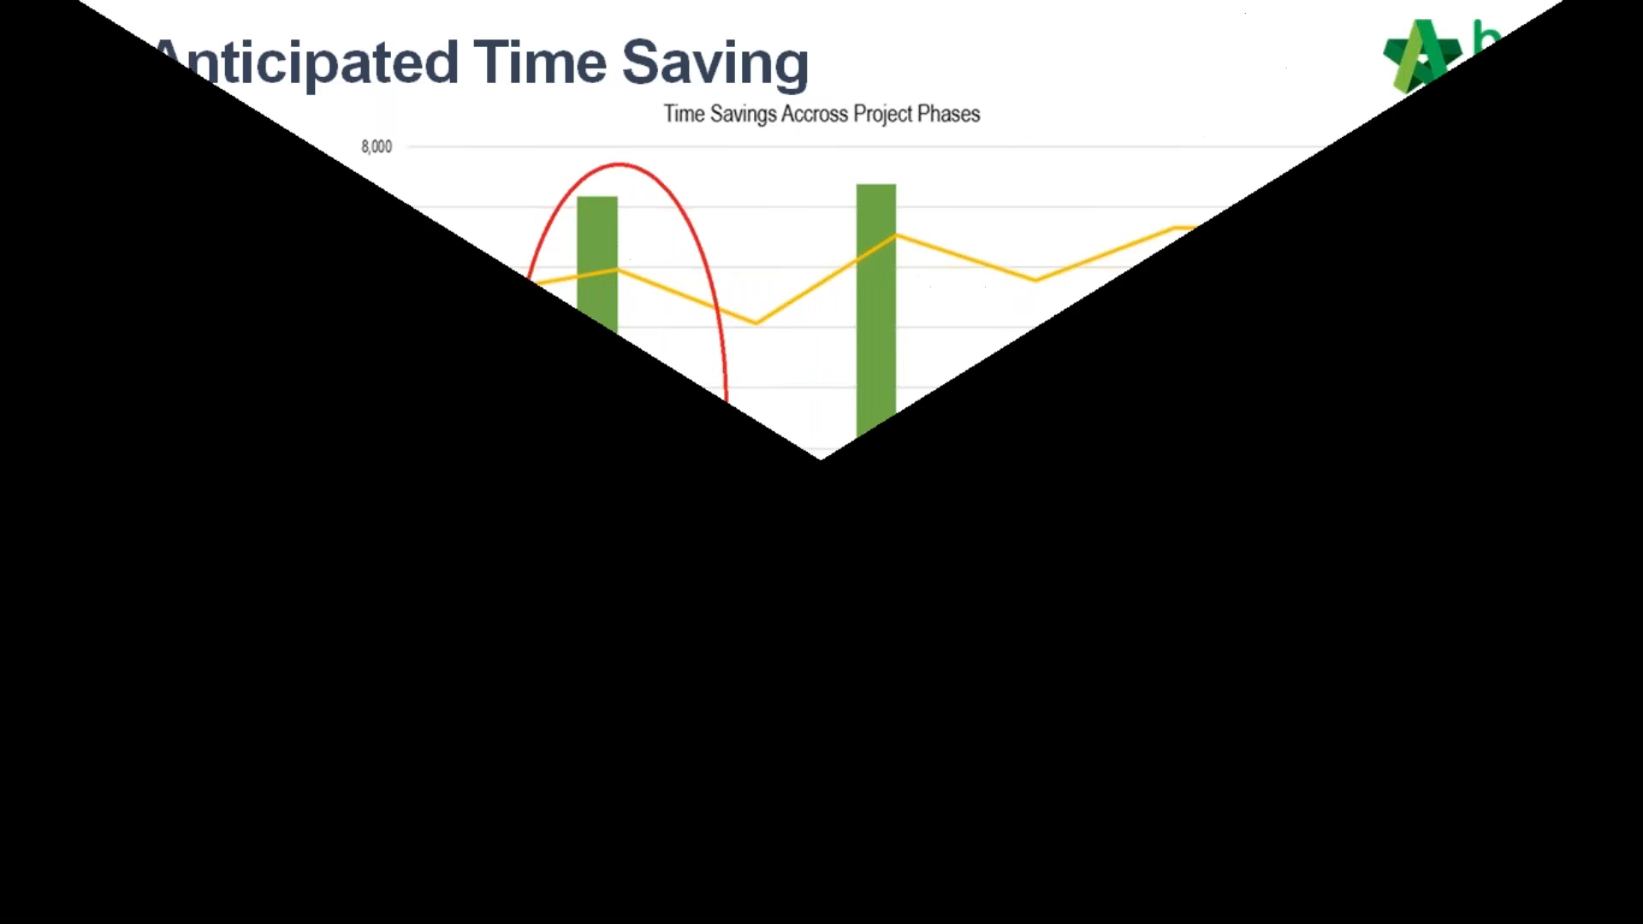
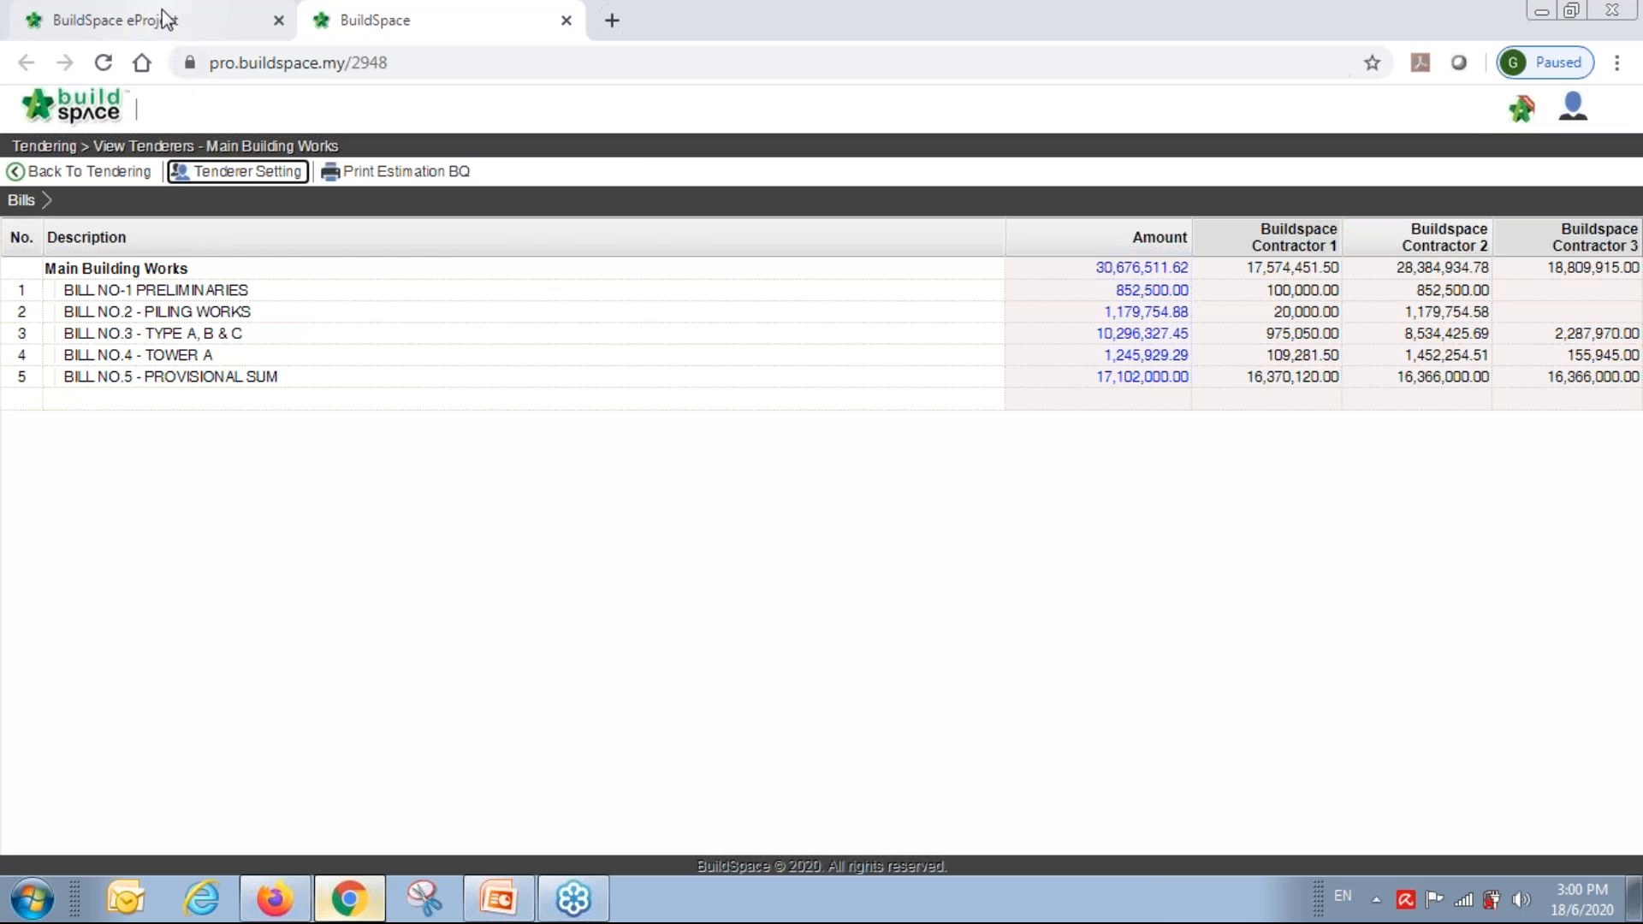
Switch to the View Tenderers page comparing three contractors' Main Building Works totals.
{"action": "left_click", "coordinate": [165, 18]}
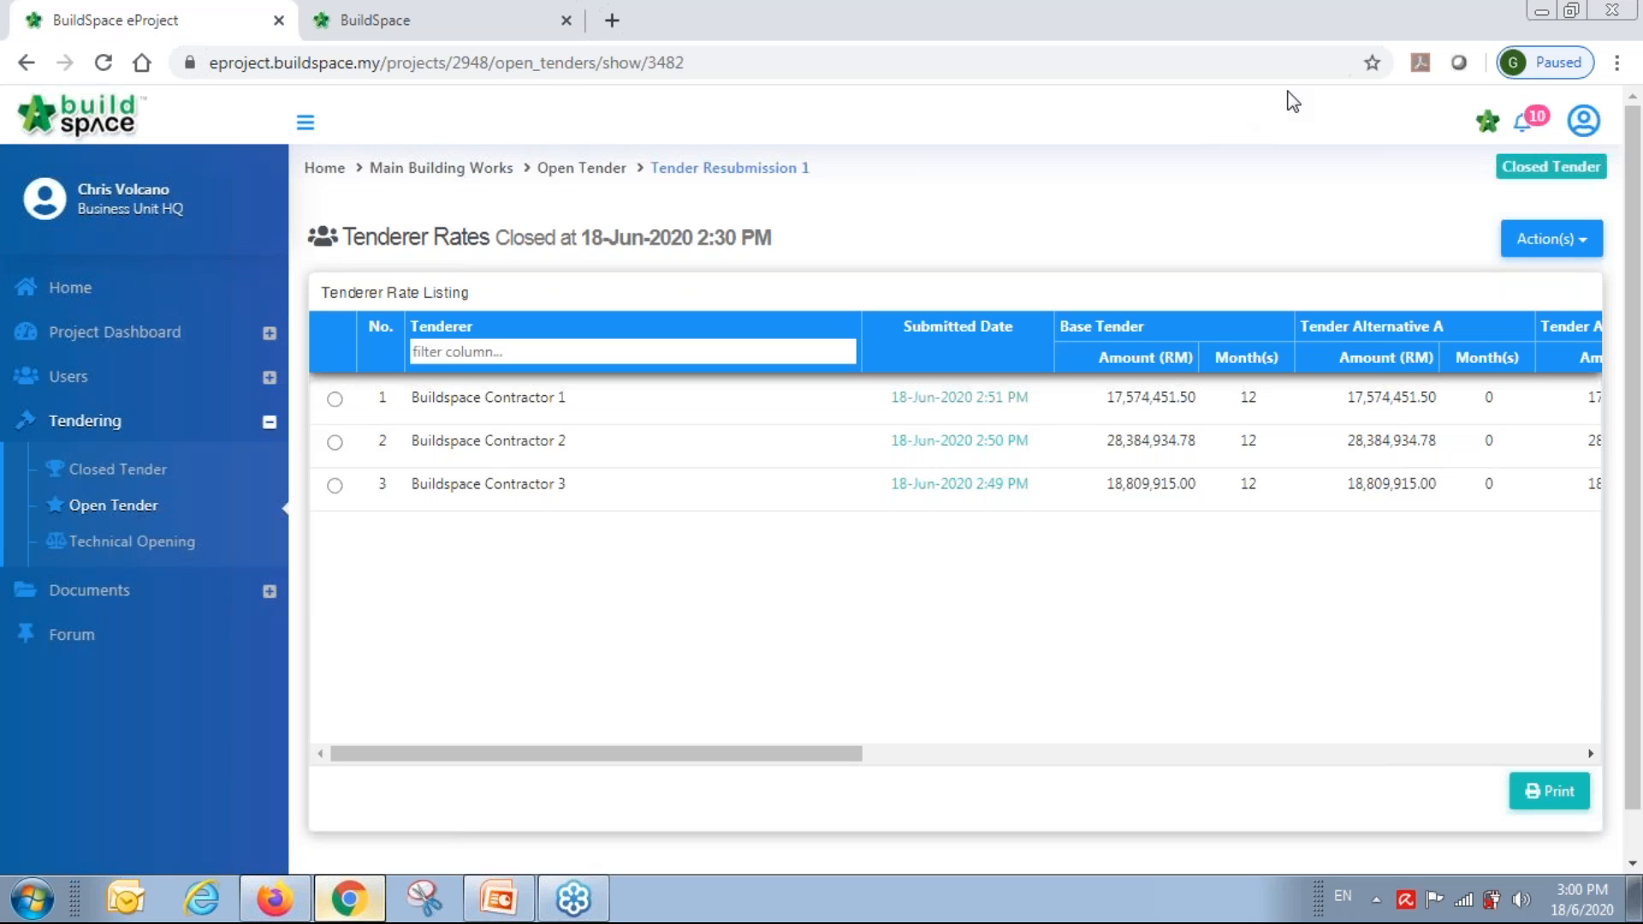
Sign out of the current eProject account.
{"action": "left_click", "coordinate": [1581, 135]}
{"action": "left_click", "coordinate": [1538, 311]}
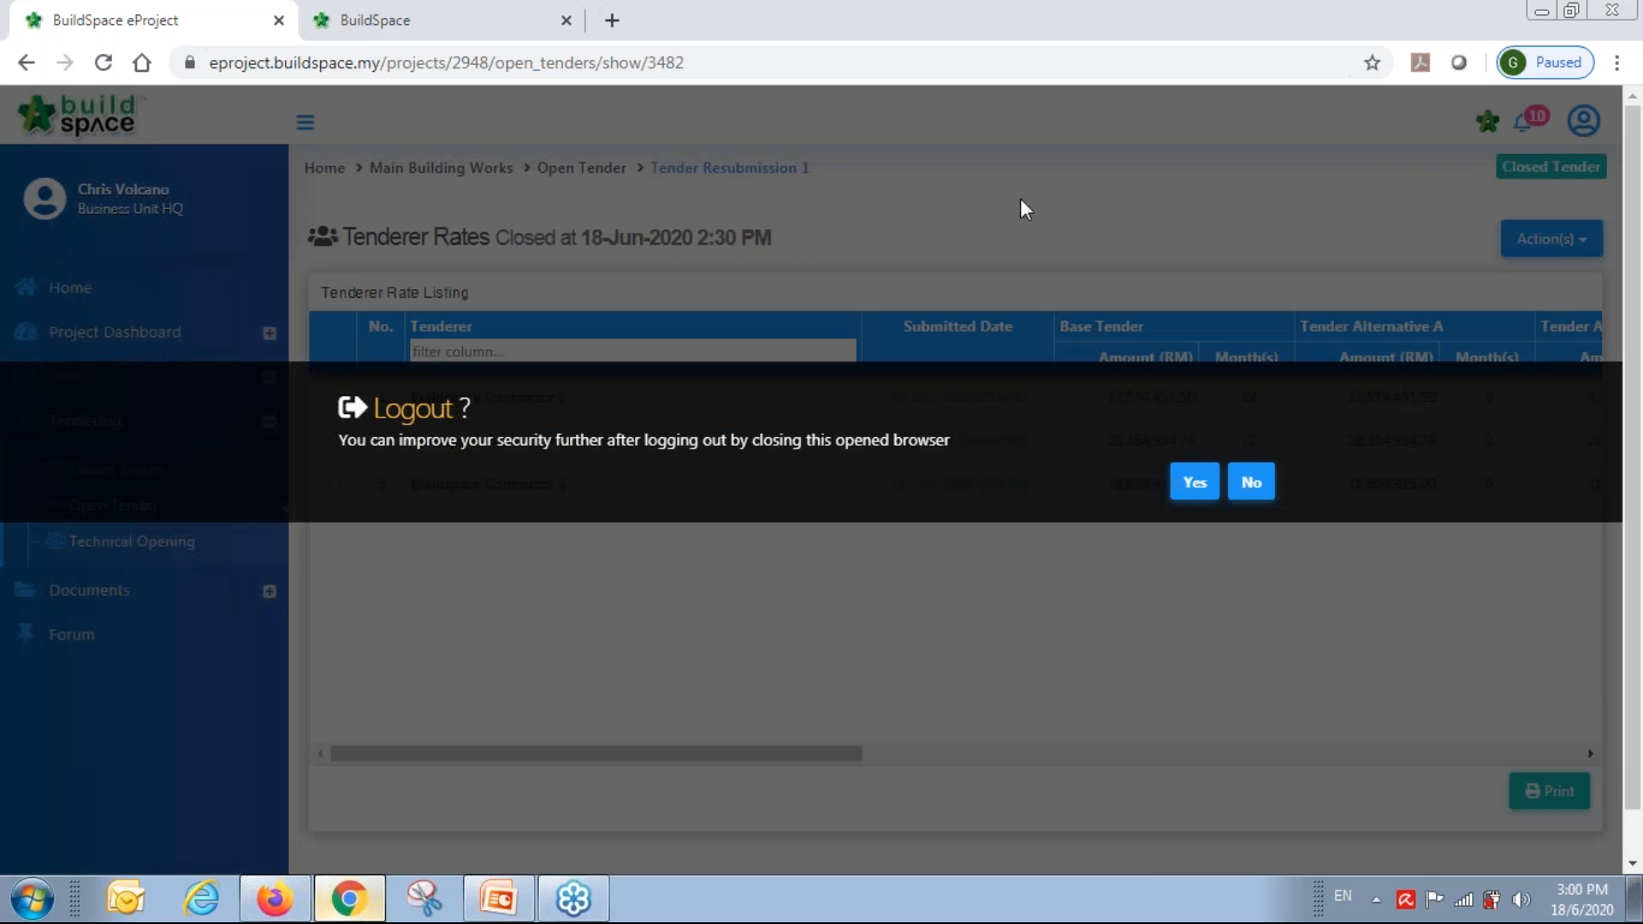
{"action": "left_click", "coordinate": [1197, 482]}
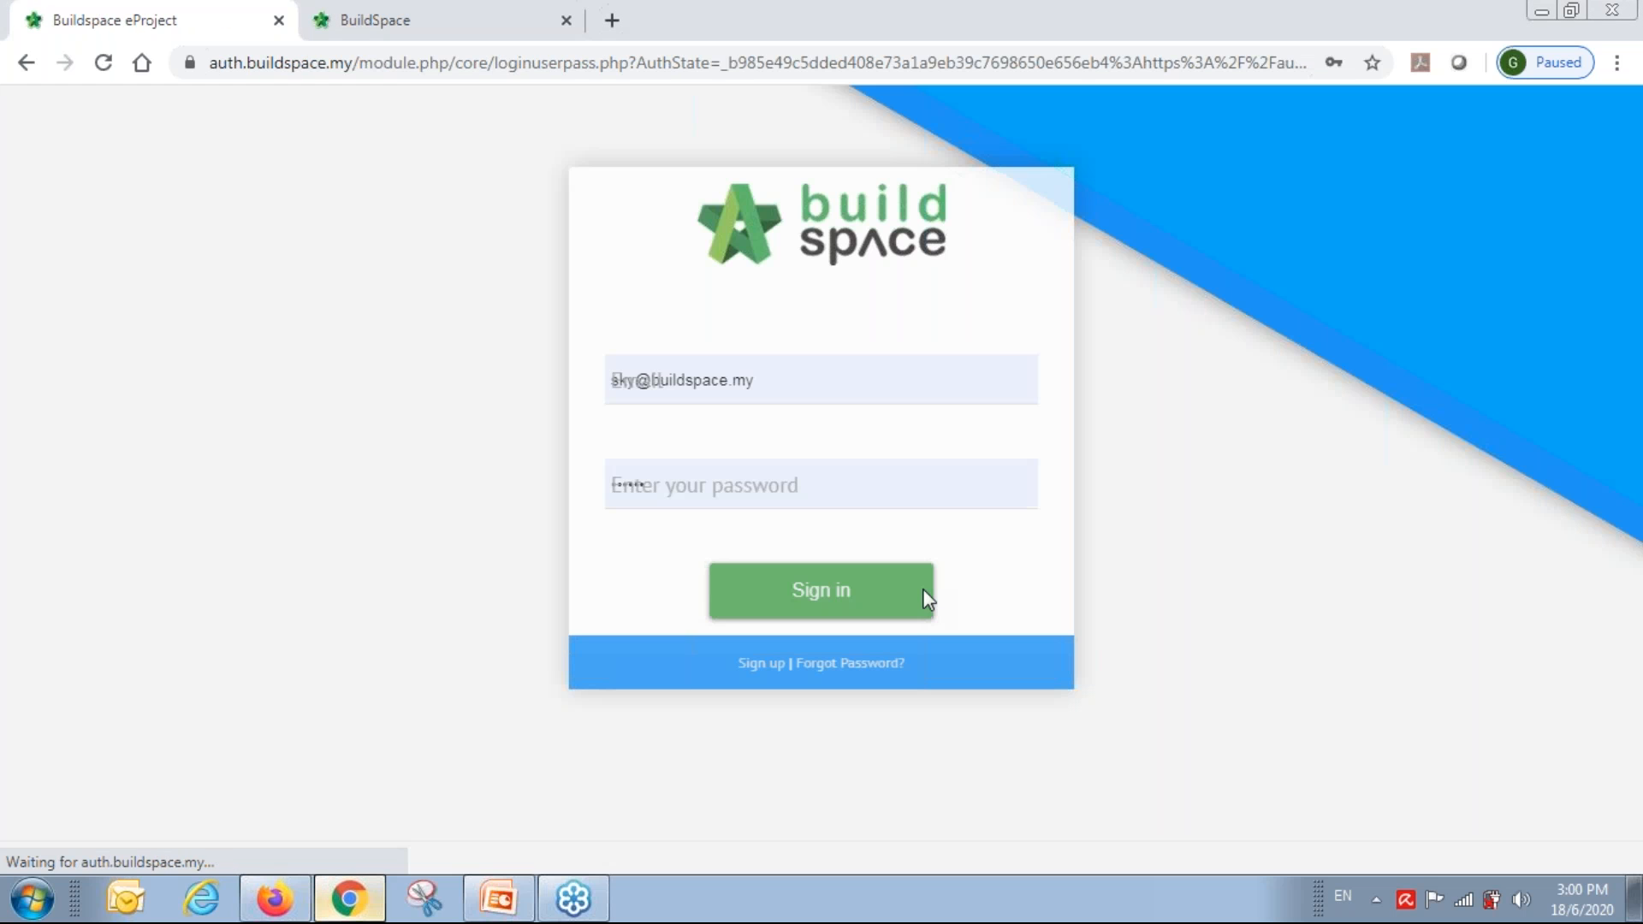
Open the Company Registration form and look through its user type list.
{"action": "left_click", "coordinate": [761, 676]}
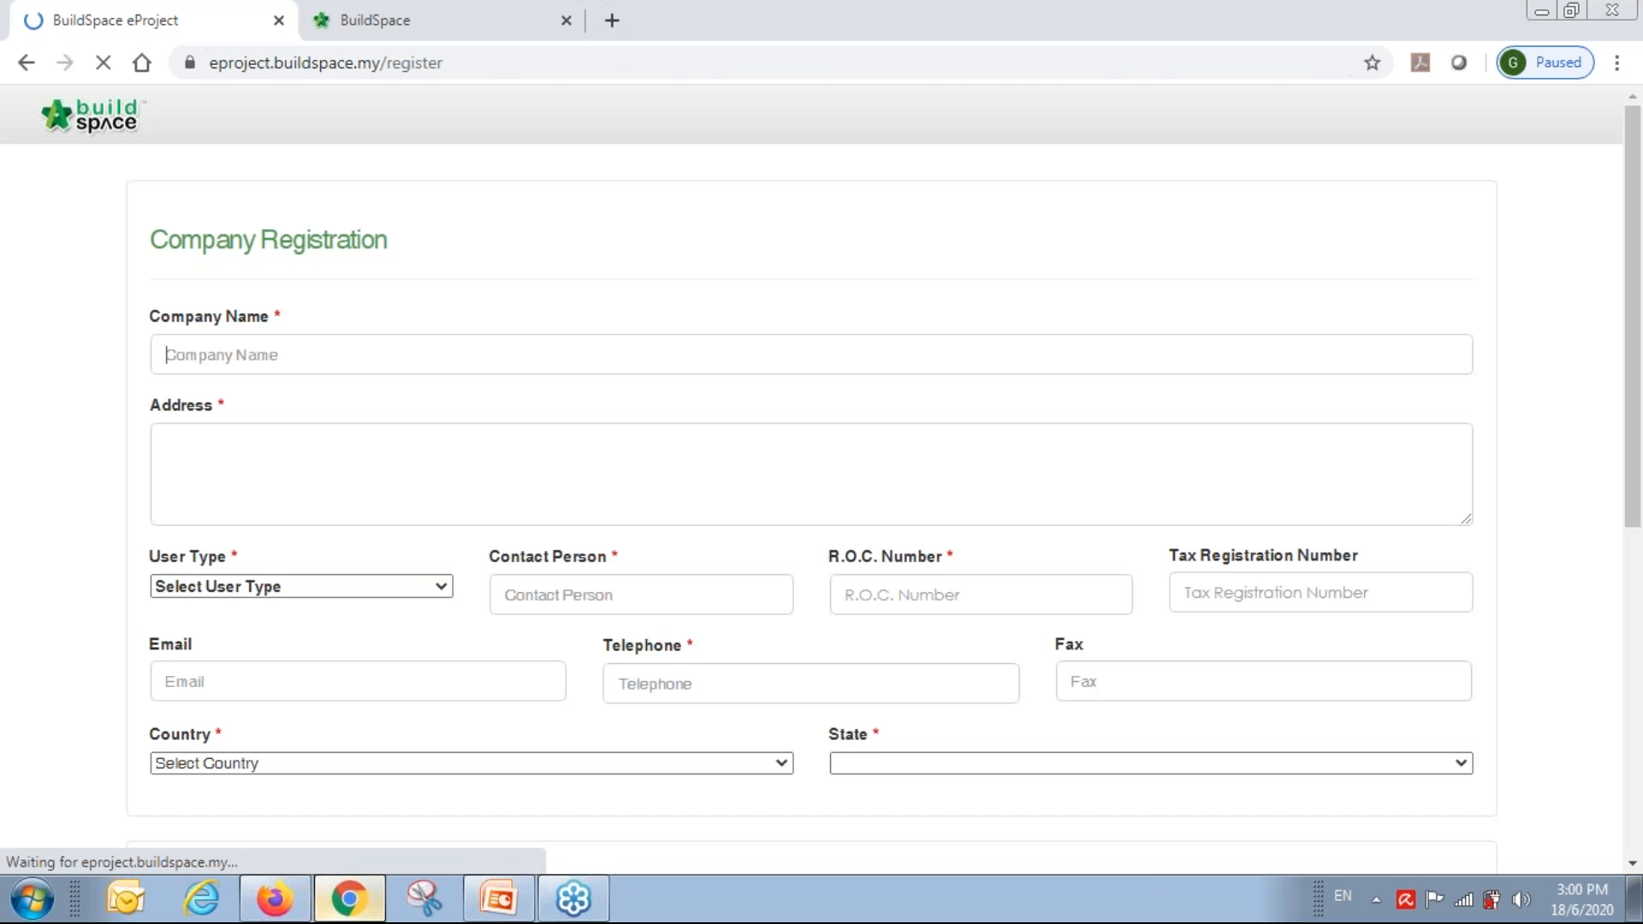
{"action": "scroll", "coordinate": [391, 365], "scroll_direction": "down", "scroll_amount": 5}
{"action": "scroll", "coordinate": [397, 409], "scroll_direction": "up", "scroll_amount": 2}
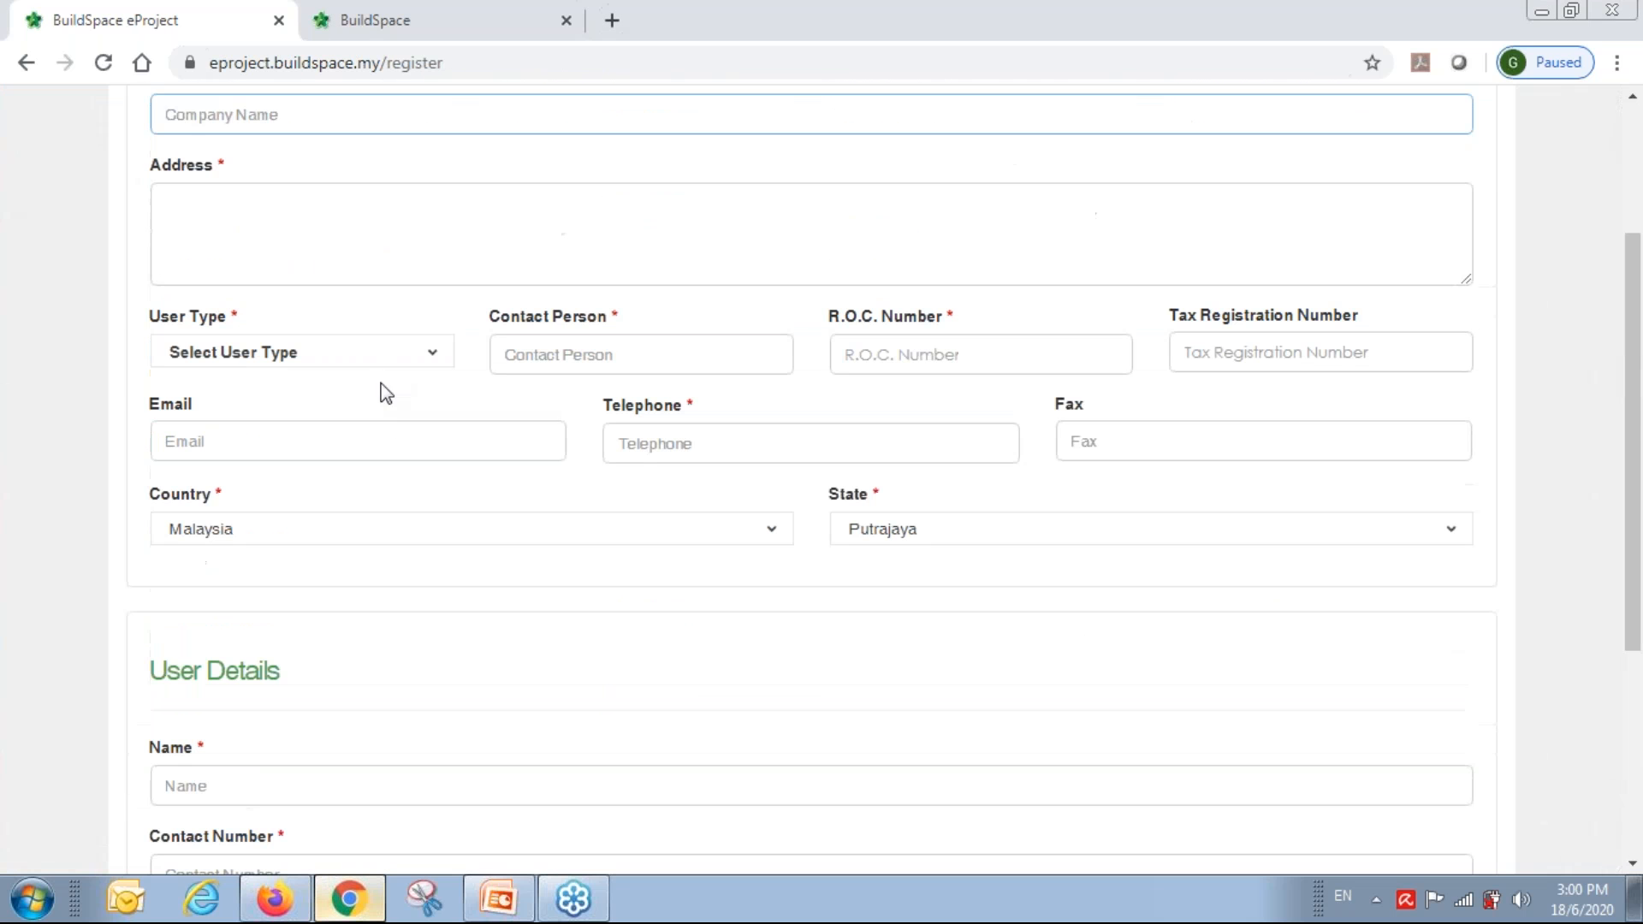
{"action": "left_click", "coordinate": [241, 364]}
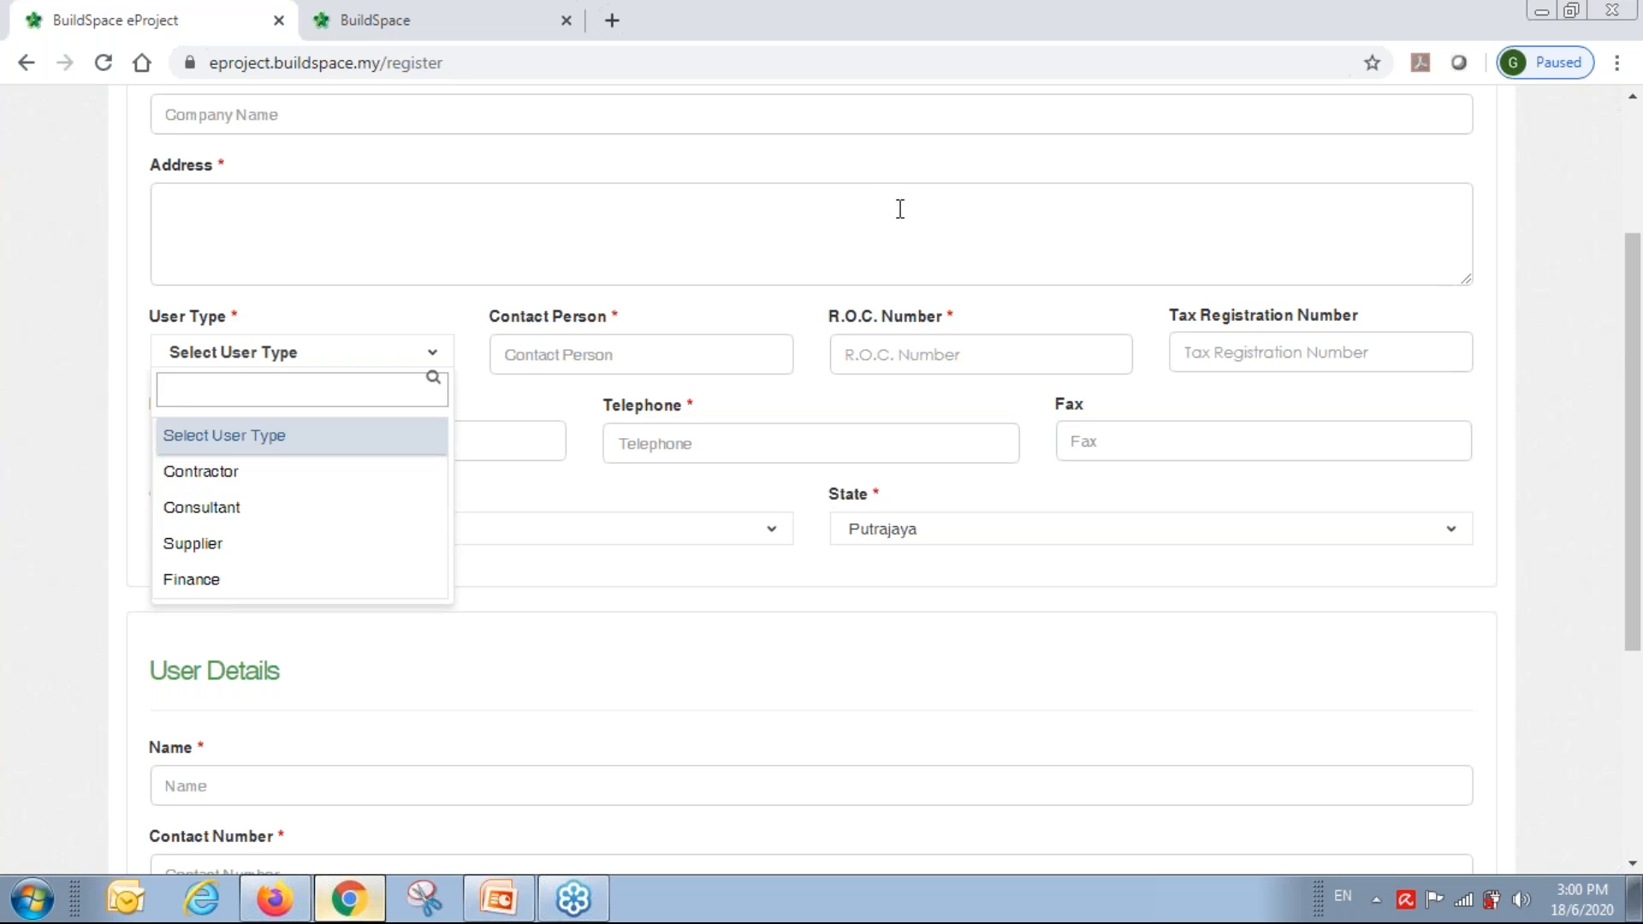
{"action": "scroll", "coordinate": [900, 209], "scroll_direction": "up", "scroll_amount": 3}
{"action": "left_click", "coordinate": [1493, 164]}
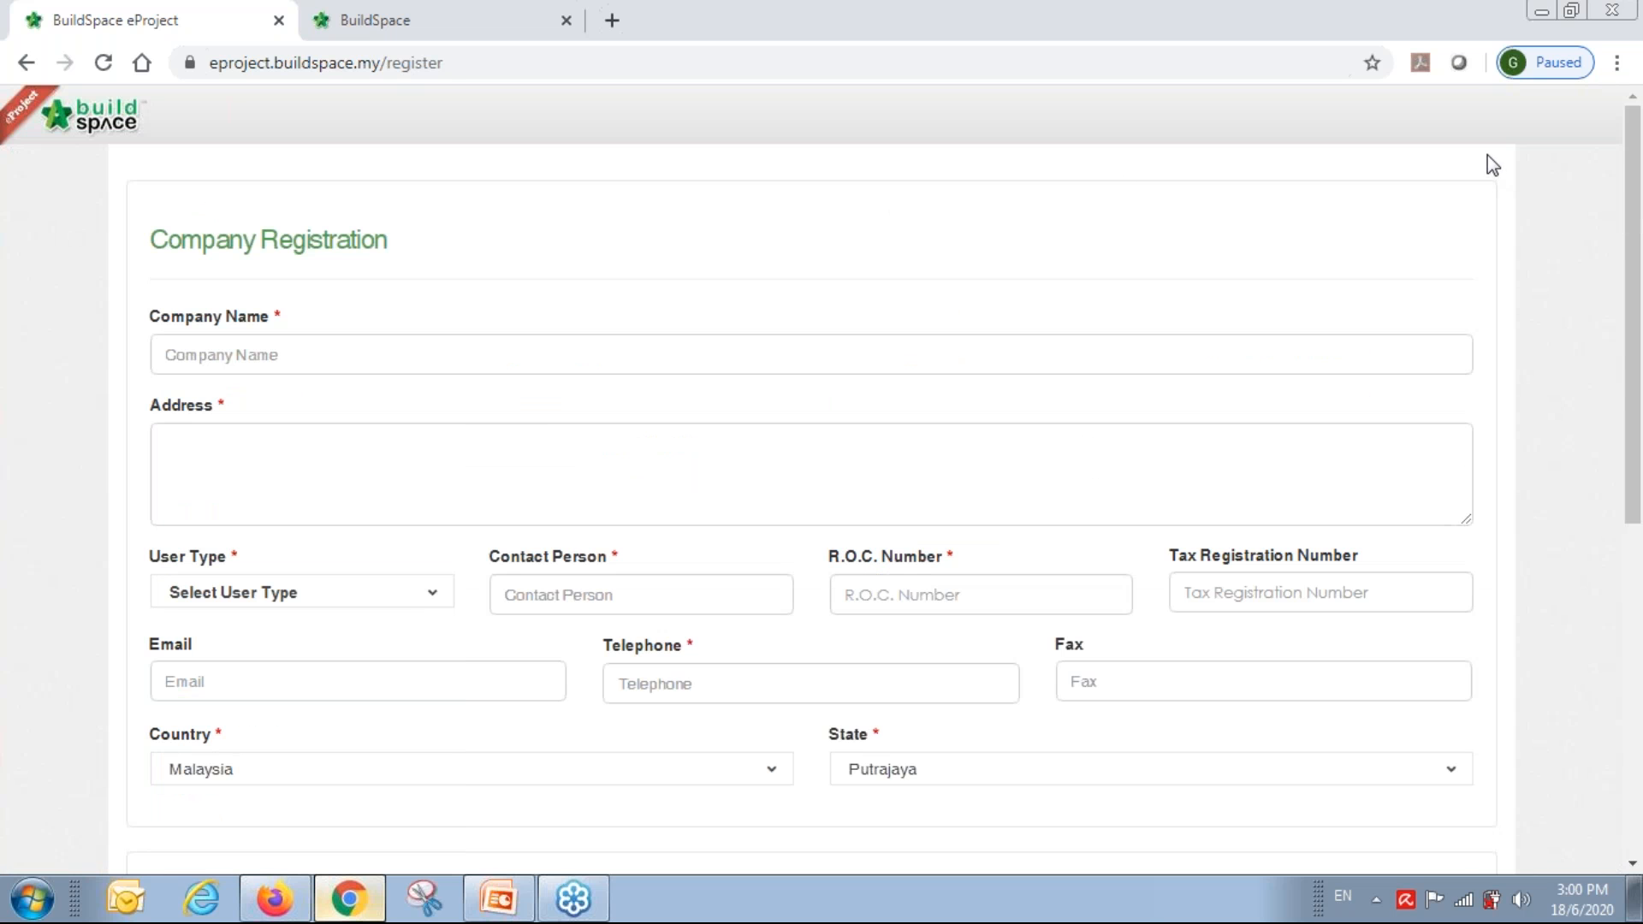
Go back to eproject.buildspace.my/ by removing 'register' from the address.
{"action": "left_click", "coordinate": [689, 64]}
{"action": "left_click", "coordinate": [723, 62]}
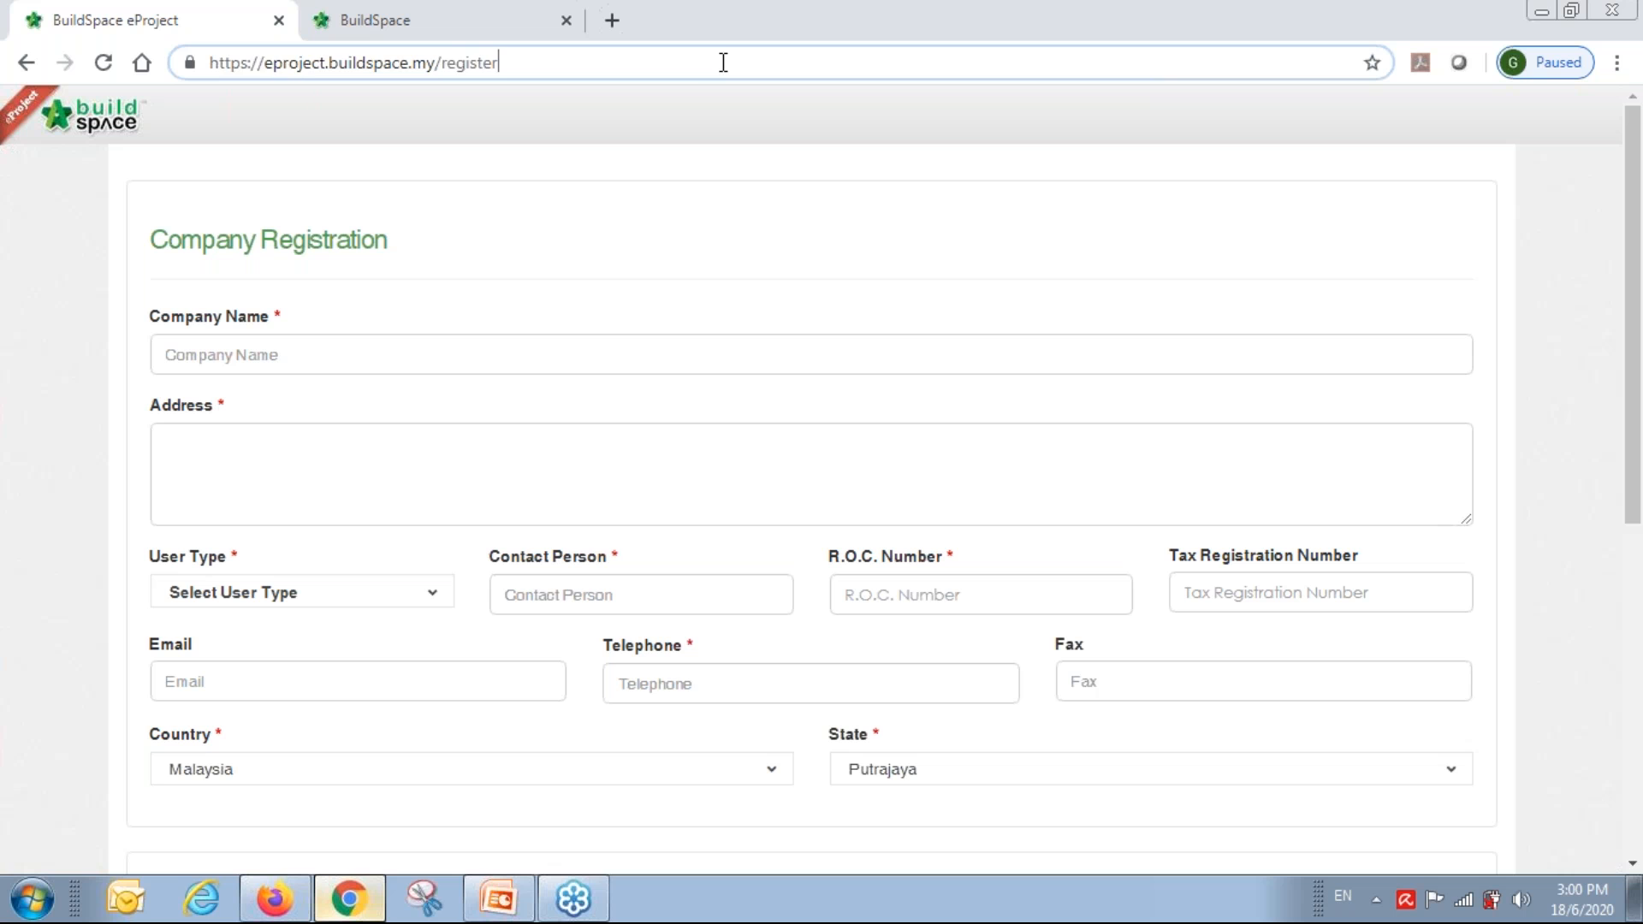
{"action": "key", "text": "BackSpace"}
{"action": "key", "text": "BackSpace"}
{"action": "key", "text": "BackSpace"}
{"action": "key", "text": "BackSpace"}
{"action": "key", "text": "BackSpace"}
{"action": "key", "text": "BackSpace"}
{"action": "key", "text": "BackSpace"}
{"action": "key", "text": "BackSpace"}
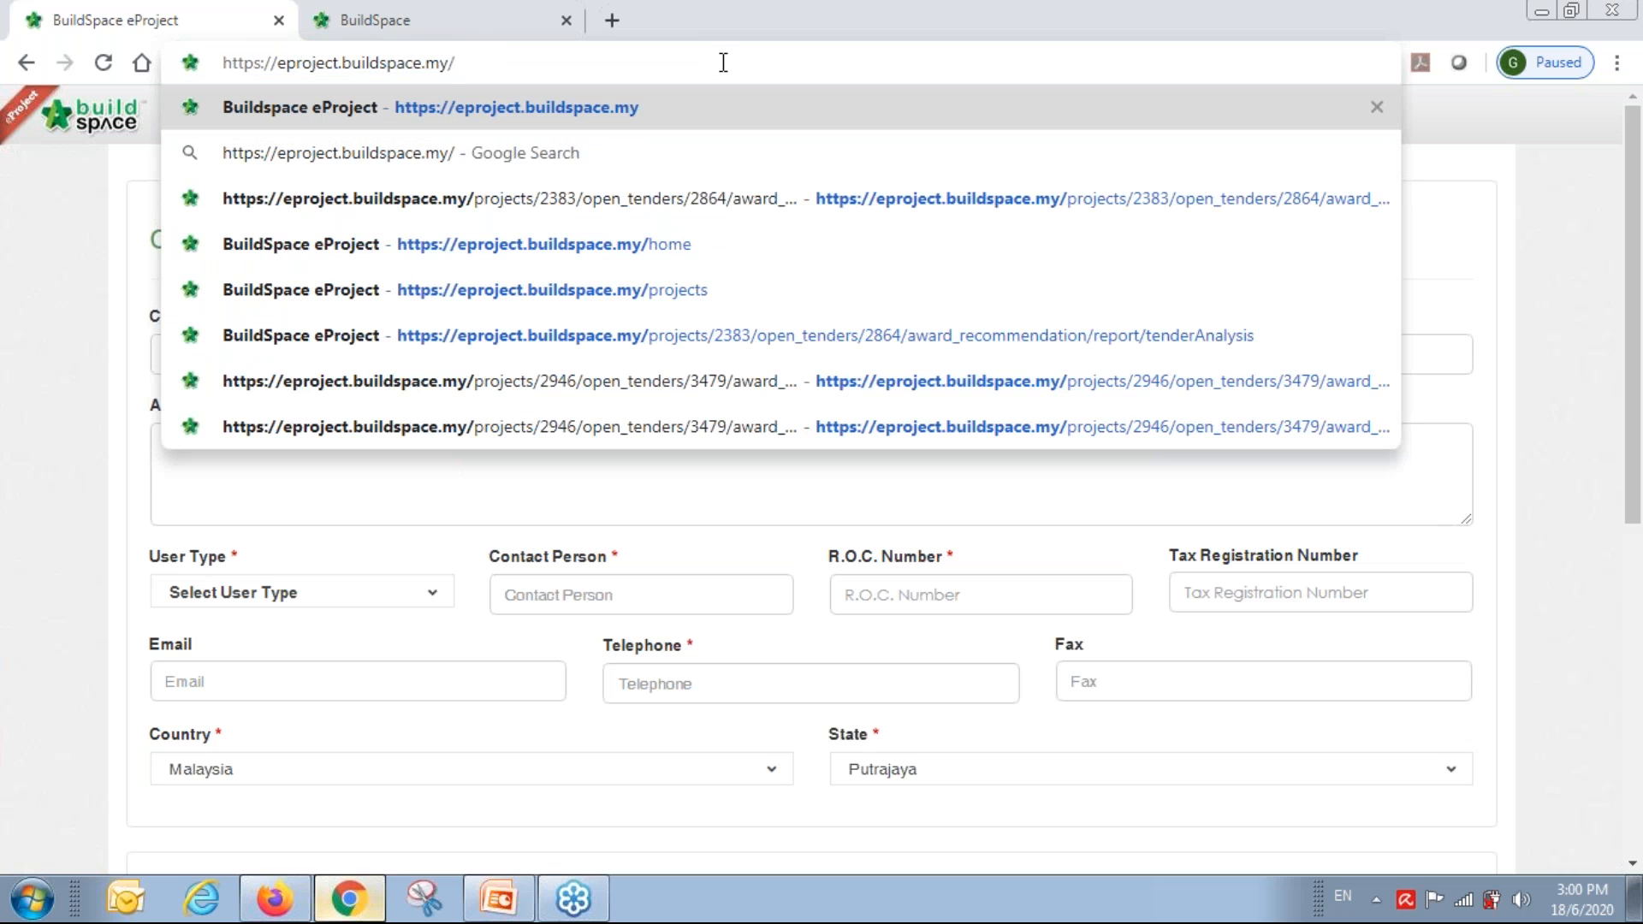
{"action": "key", "text": "Return"}
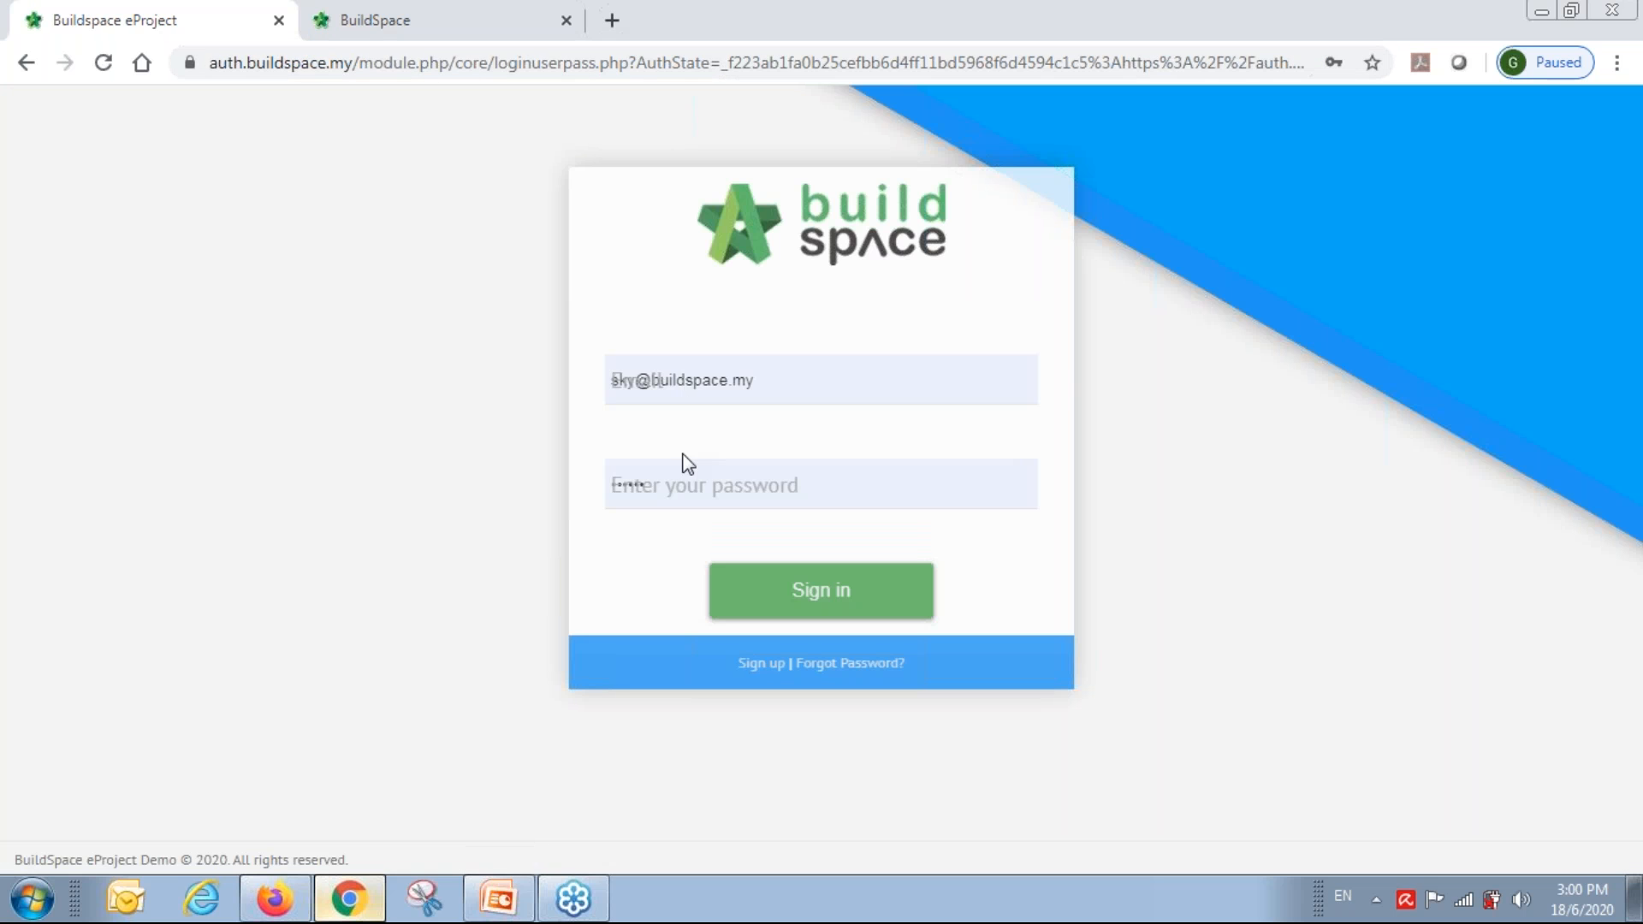
Sign in with the saved administrator login.
{"action": "left_click", "coordinate": [821, 382]}
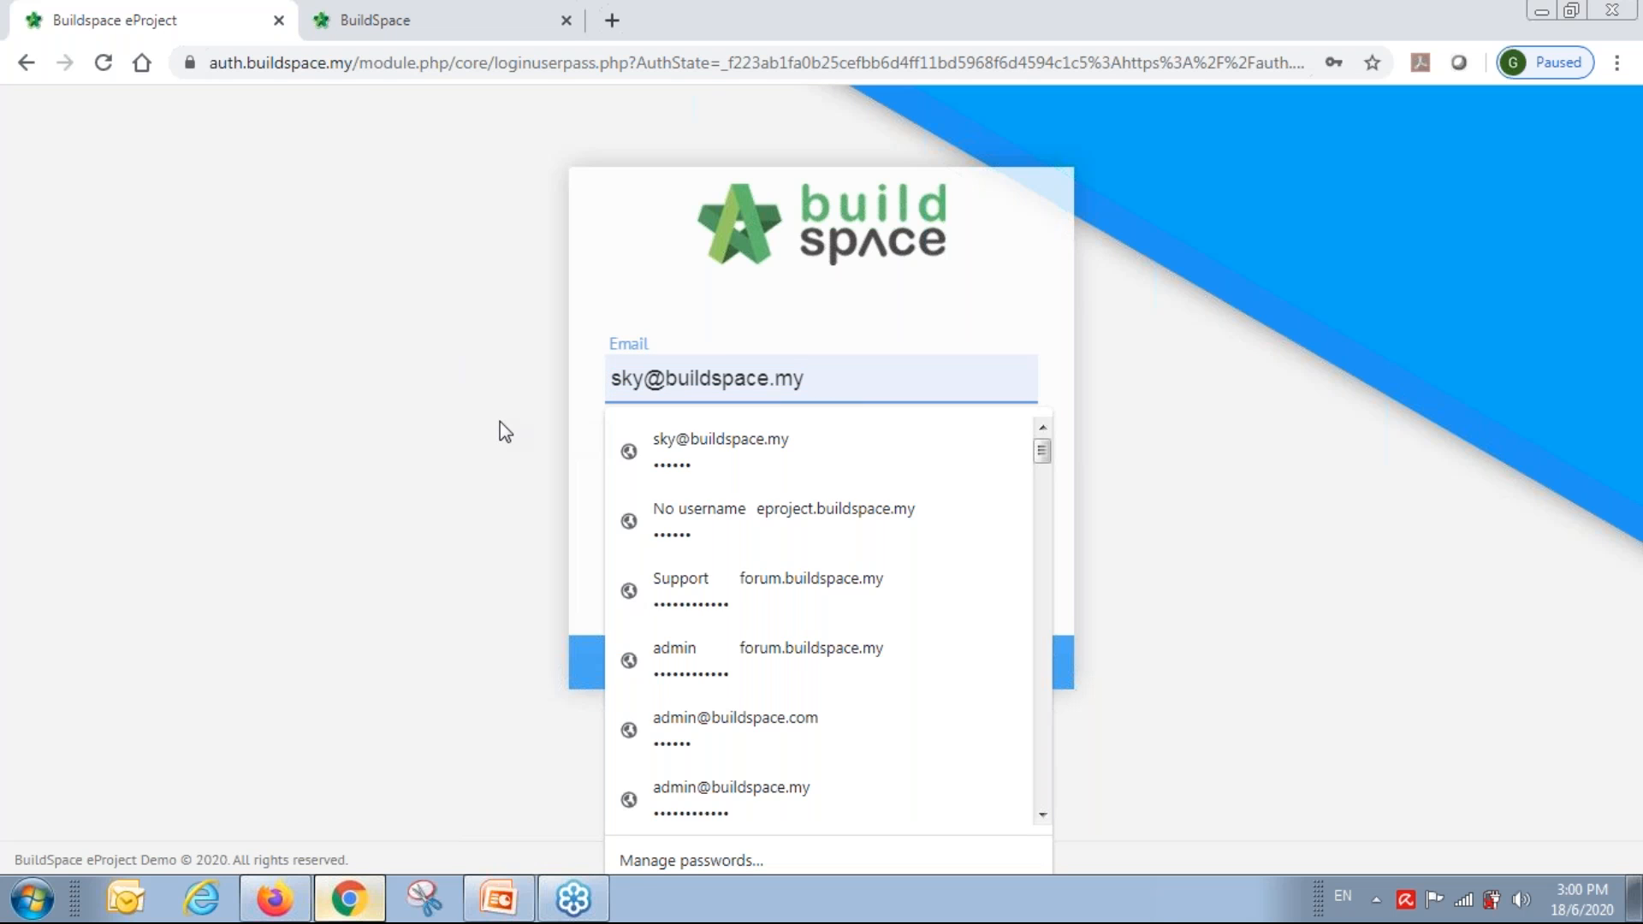
{"action": "key", "text": "BackSpace"}
{"action": "key", "text": "BackSpace"}
{"action": "key", "text": "BackSpace"}
{"action": "key", "text": "BackSpace"}
{"action": "key", "text": "BackSpace"}
{"action": "key", "text": "BackSpace"}
{"action": "key", "text": "BackSpace"}
{"action": "key", "text": "BackSpace"}
{"action": "key", "text": "BackSpace"}
{"action": "key", "text": "BackSpace"}
{"action": "key", "text": "BackSpace"}
{"action": "key", "text": "BackSpace"}
{"action": "key", "text": "BackSpace"}
{"action": "key", "text": "BackSpace"}
{"action": "key", "text": "BackSpace"}
{"action": "key", "text": "BackSpace"}
{"action": "key", "text": "BackSpace"}
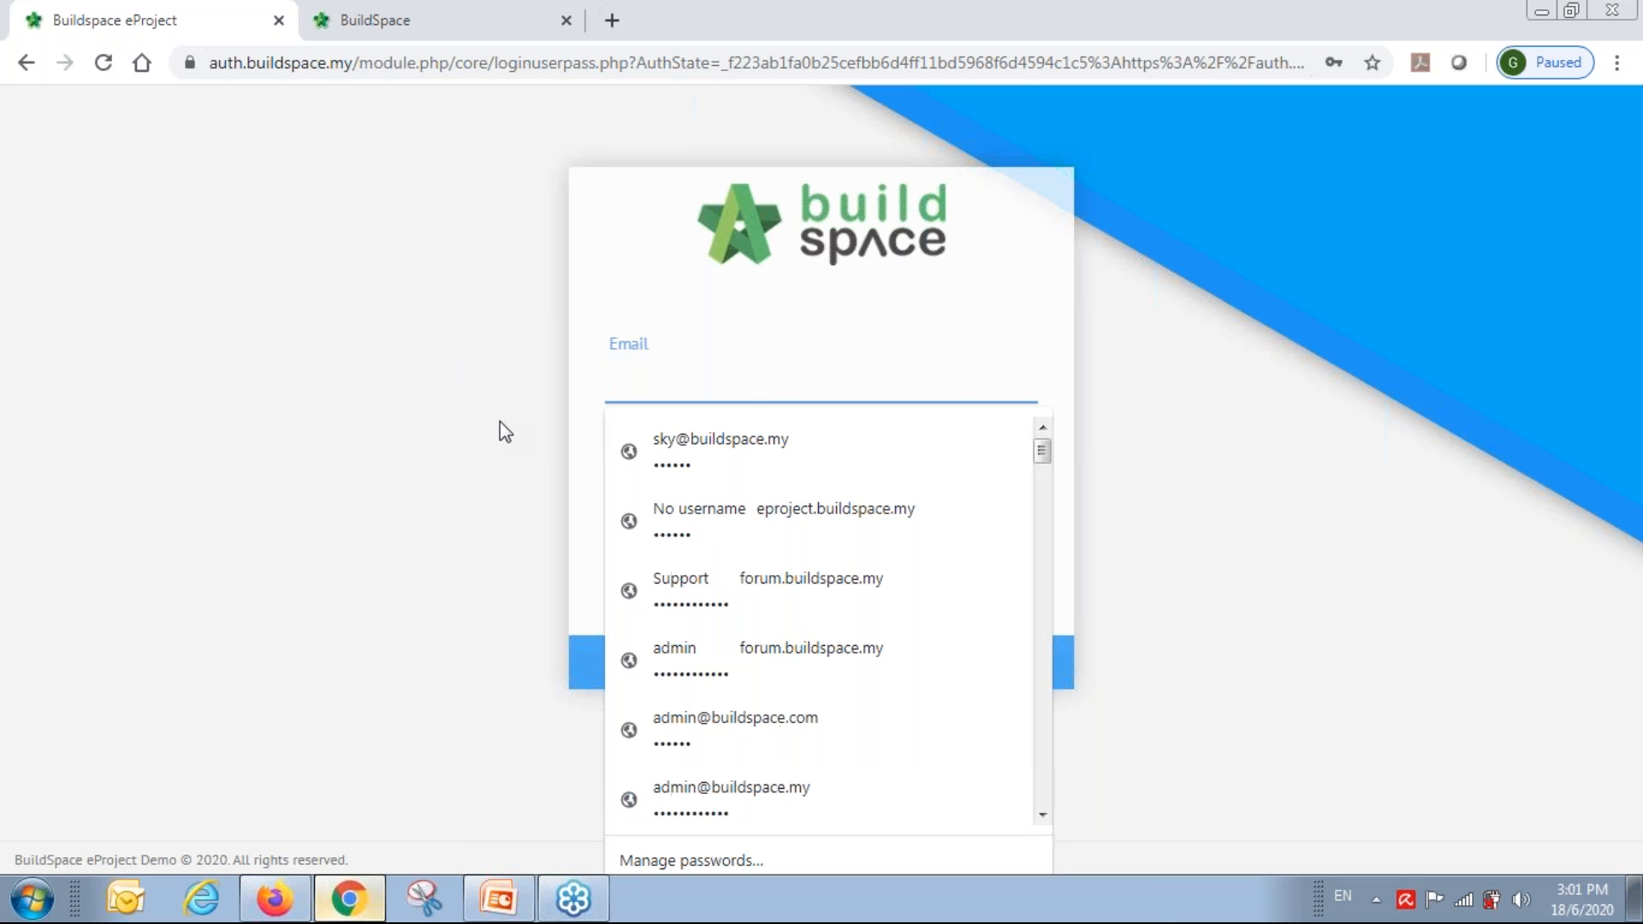
{"action": "type", "text": "admin"}
{"action": "key", "text": "Down"}
{"action": "key", "text": "Down"}
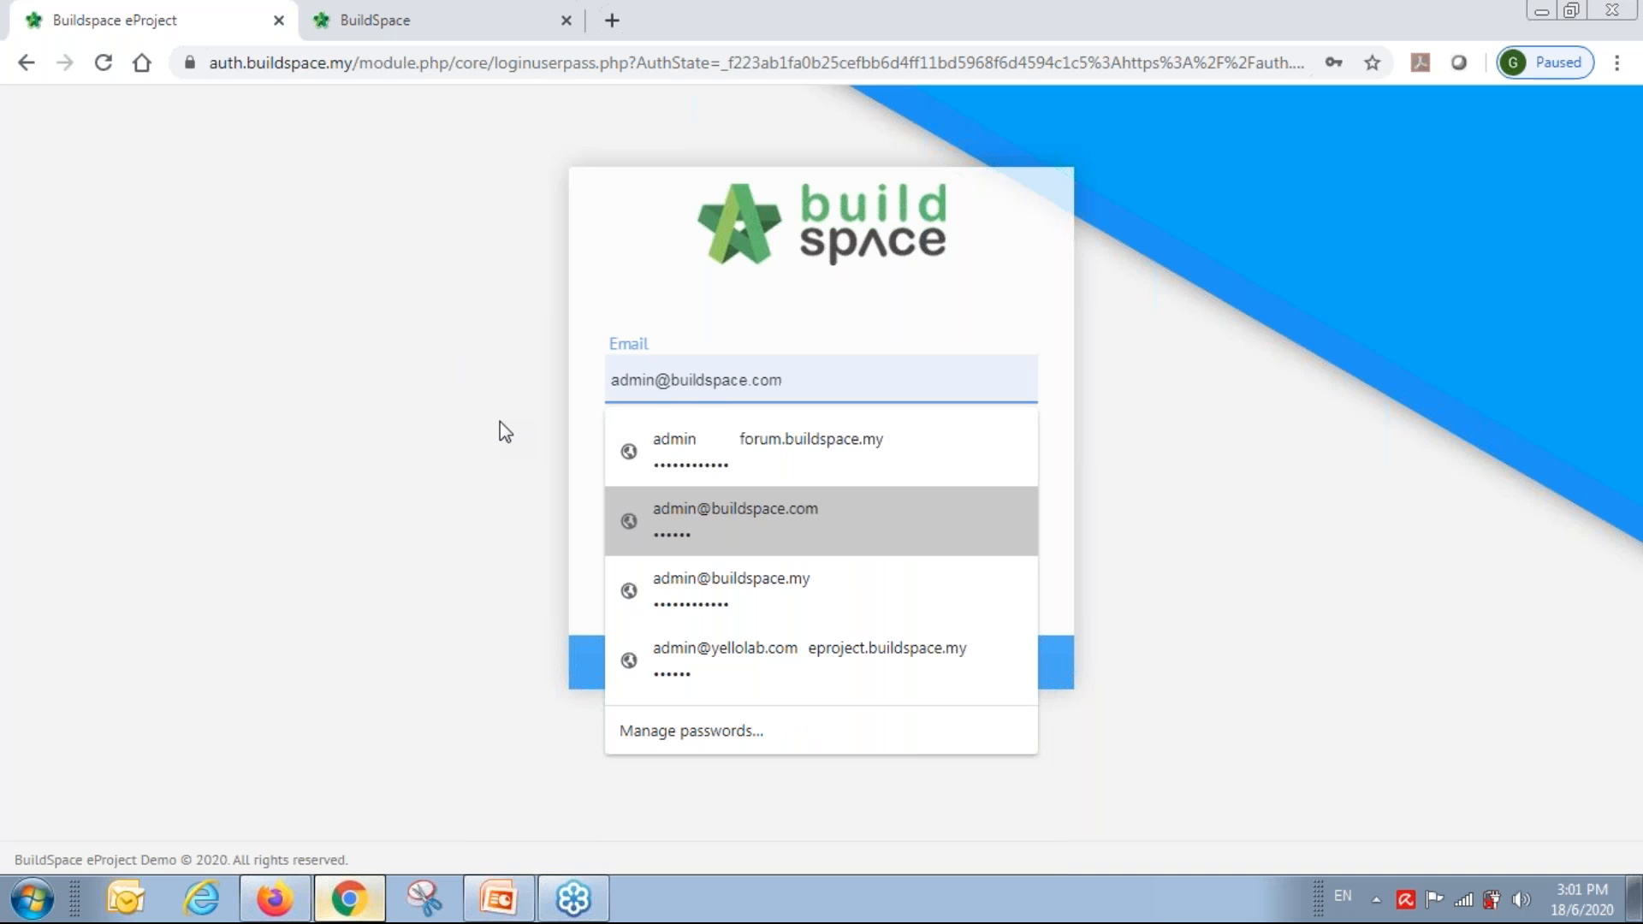
{"action": "key", "text": "Return"}
{"action": "key", "text": "Return"}
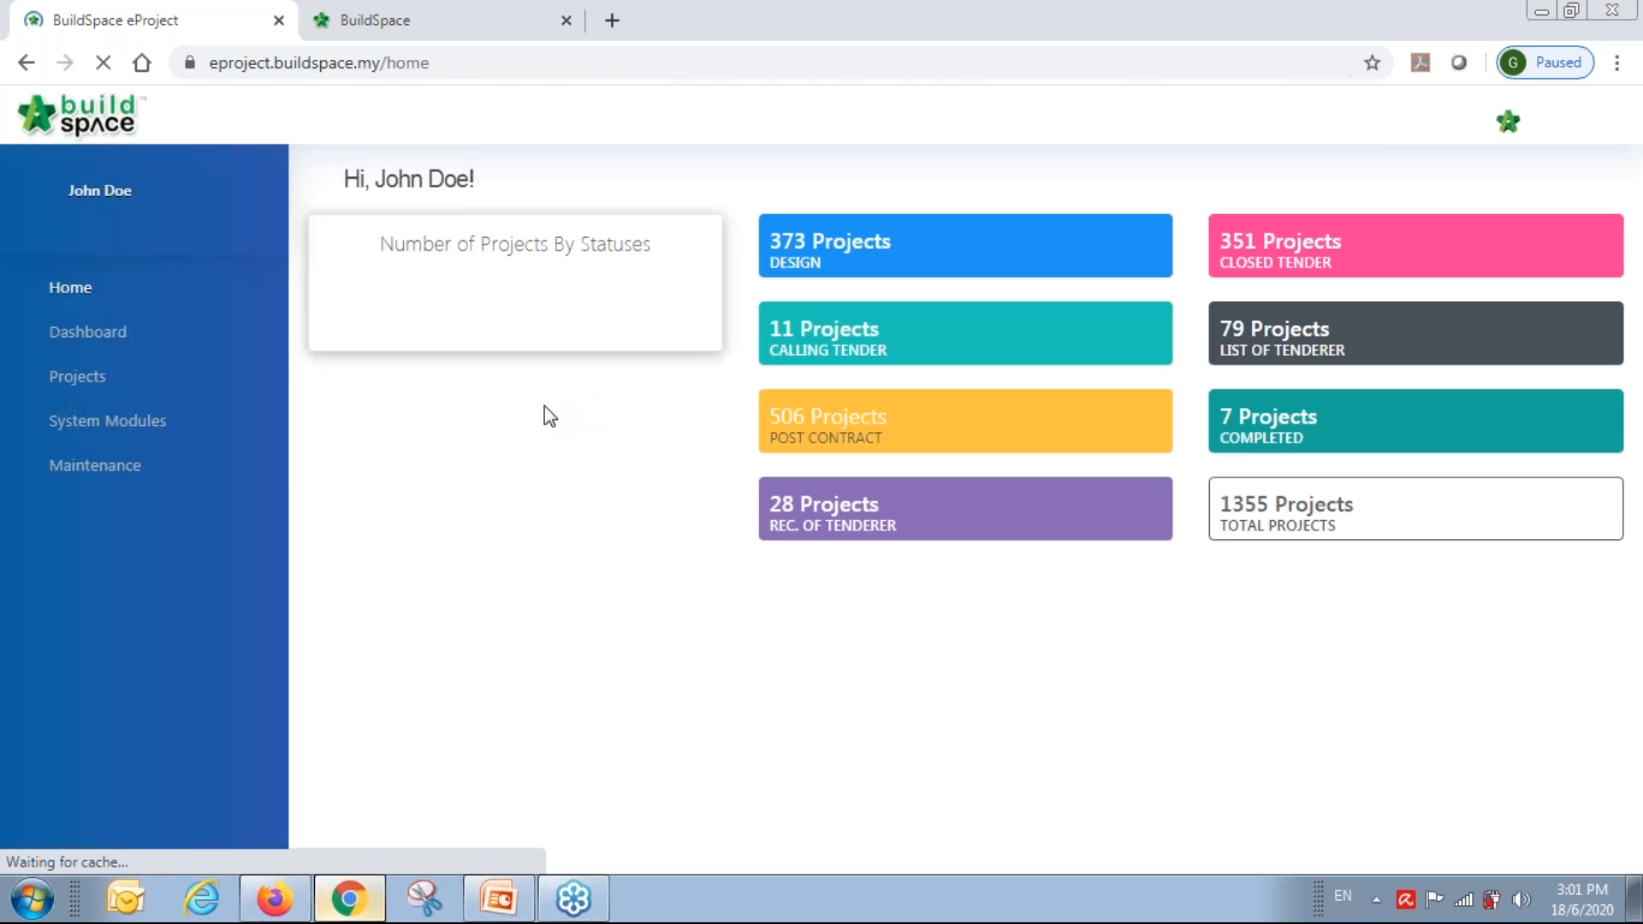
Browse Maintenance > Companies, then open System Modules > Verify Company.
{"action": "left_click", "coordinate": [110, 465]}
{"action": "left_click", "coordinate": [107, 623]}
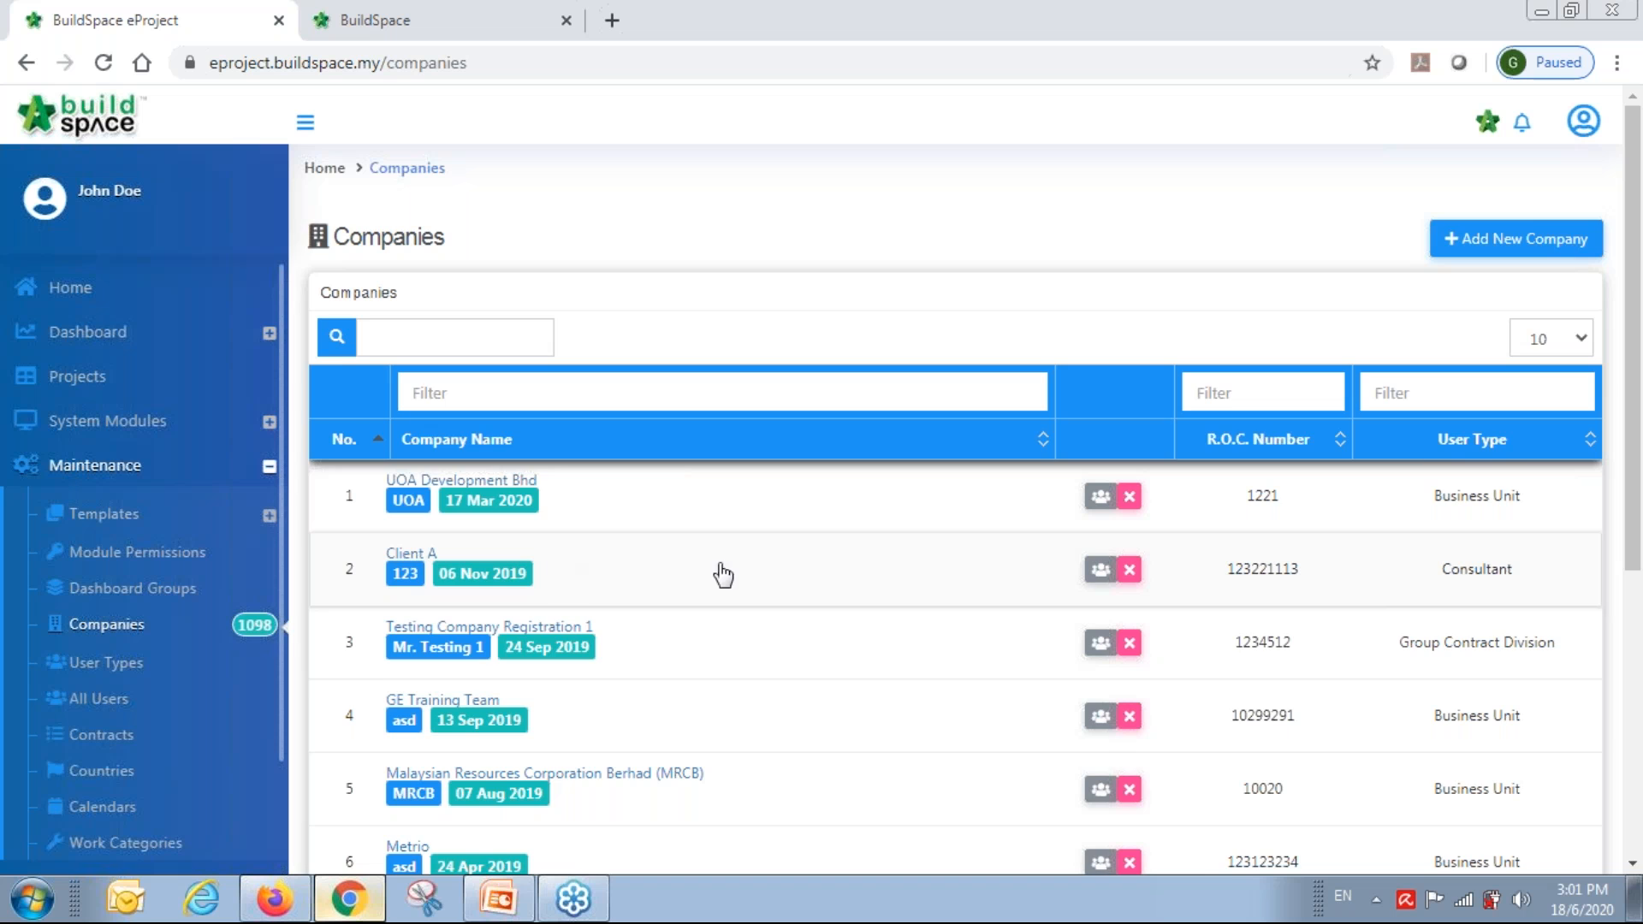
{"action": "scroll", "coordinate": [727, 572], "scroll_direction": "down", "scroll_amount": 5}
{"action": "scroll", "coordinate": [955, 527], "scroll_direction": "up", "scroll_amount": 5}
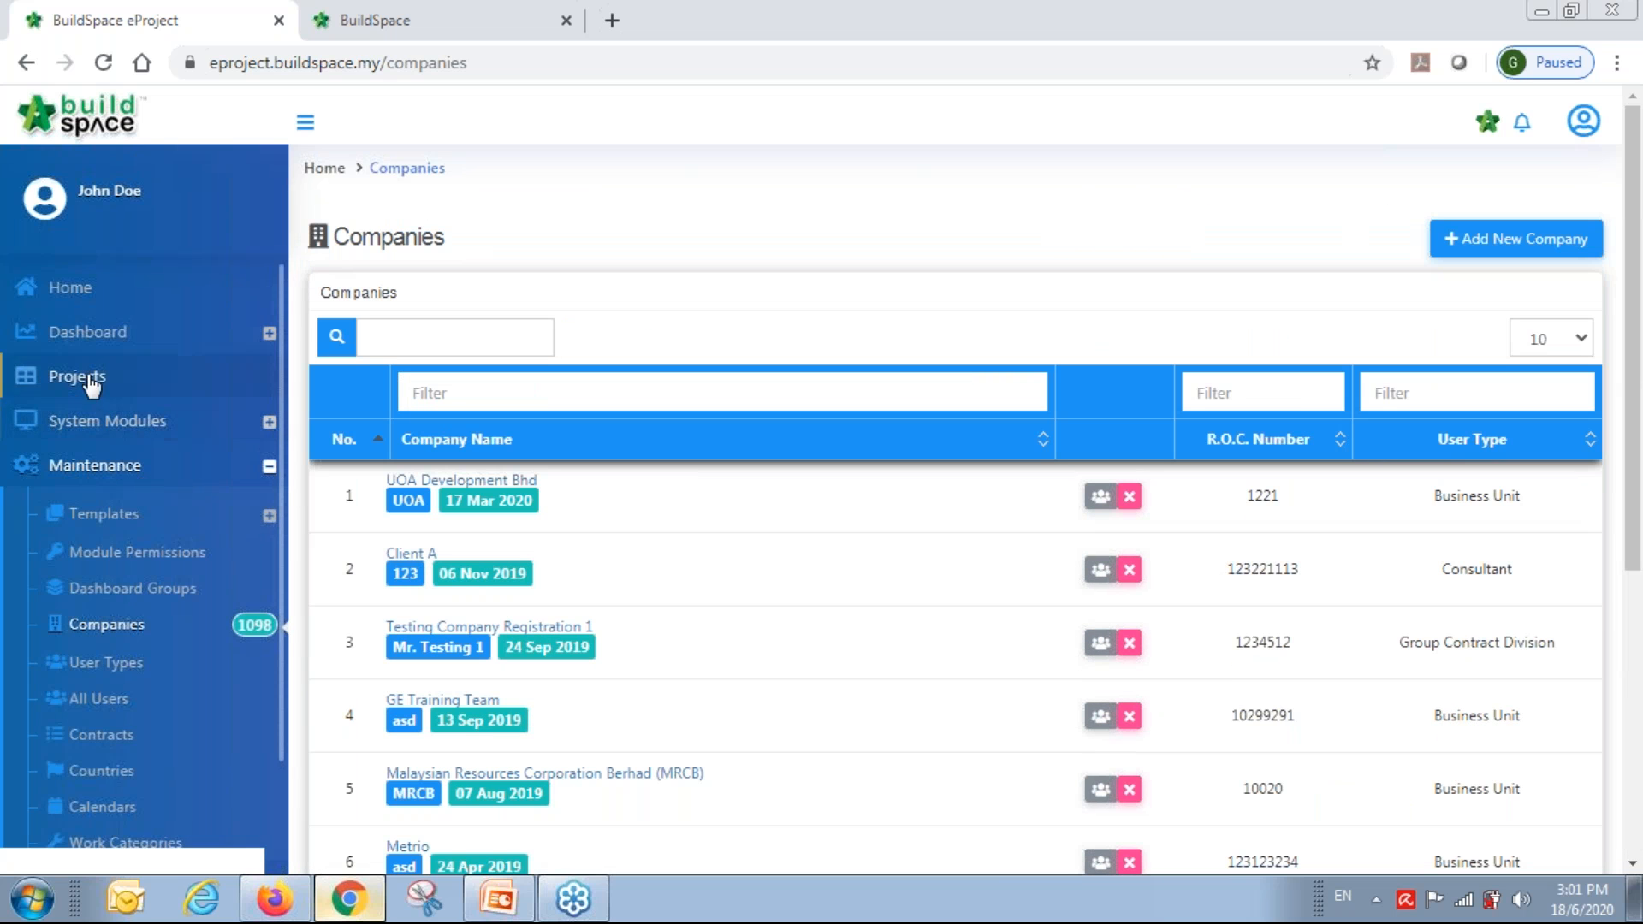
{"action": "left_click", "coordinate": [129, 428]}
{"action": "left_click", "coordinate": [135, 514]}
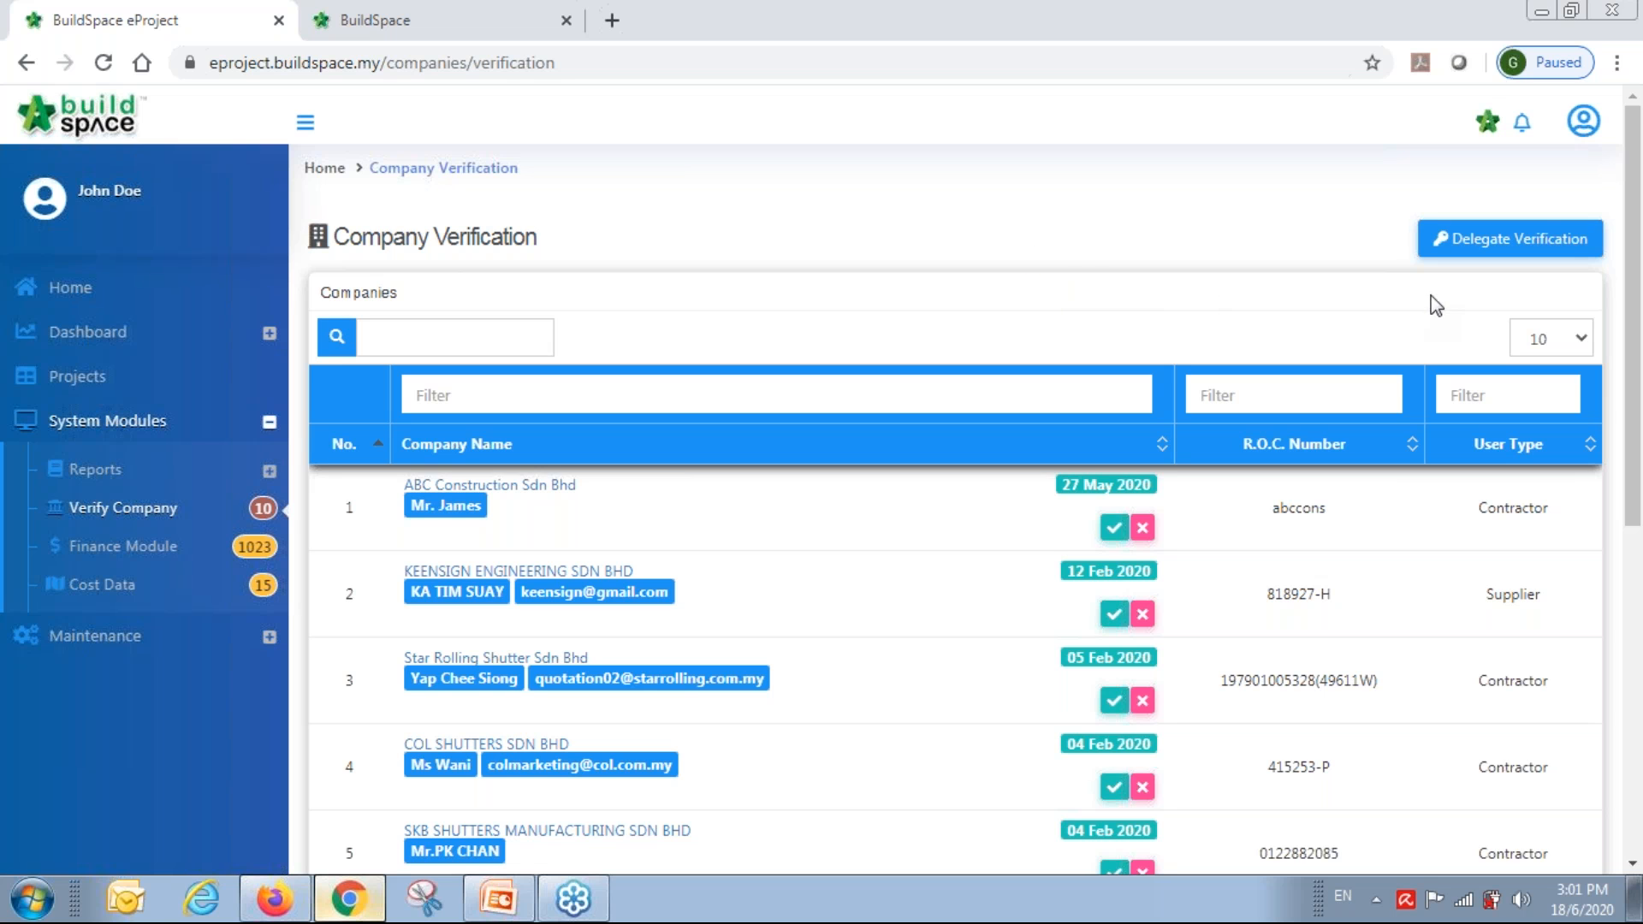
{"action": "scroll", "coordinate": [1405, 275], "scroll_direction": "down", "scroll_amount": 3}
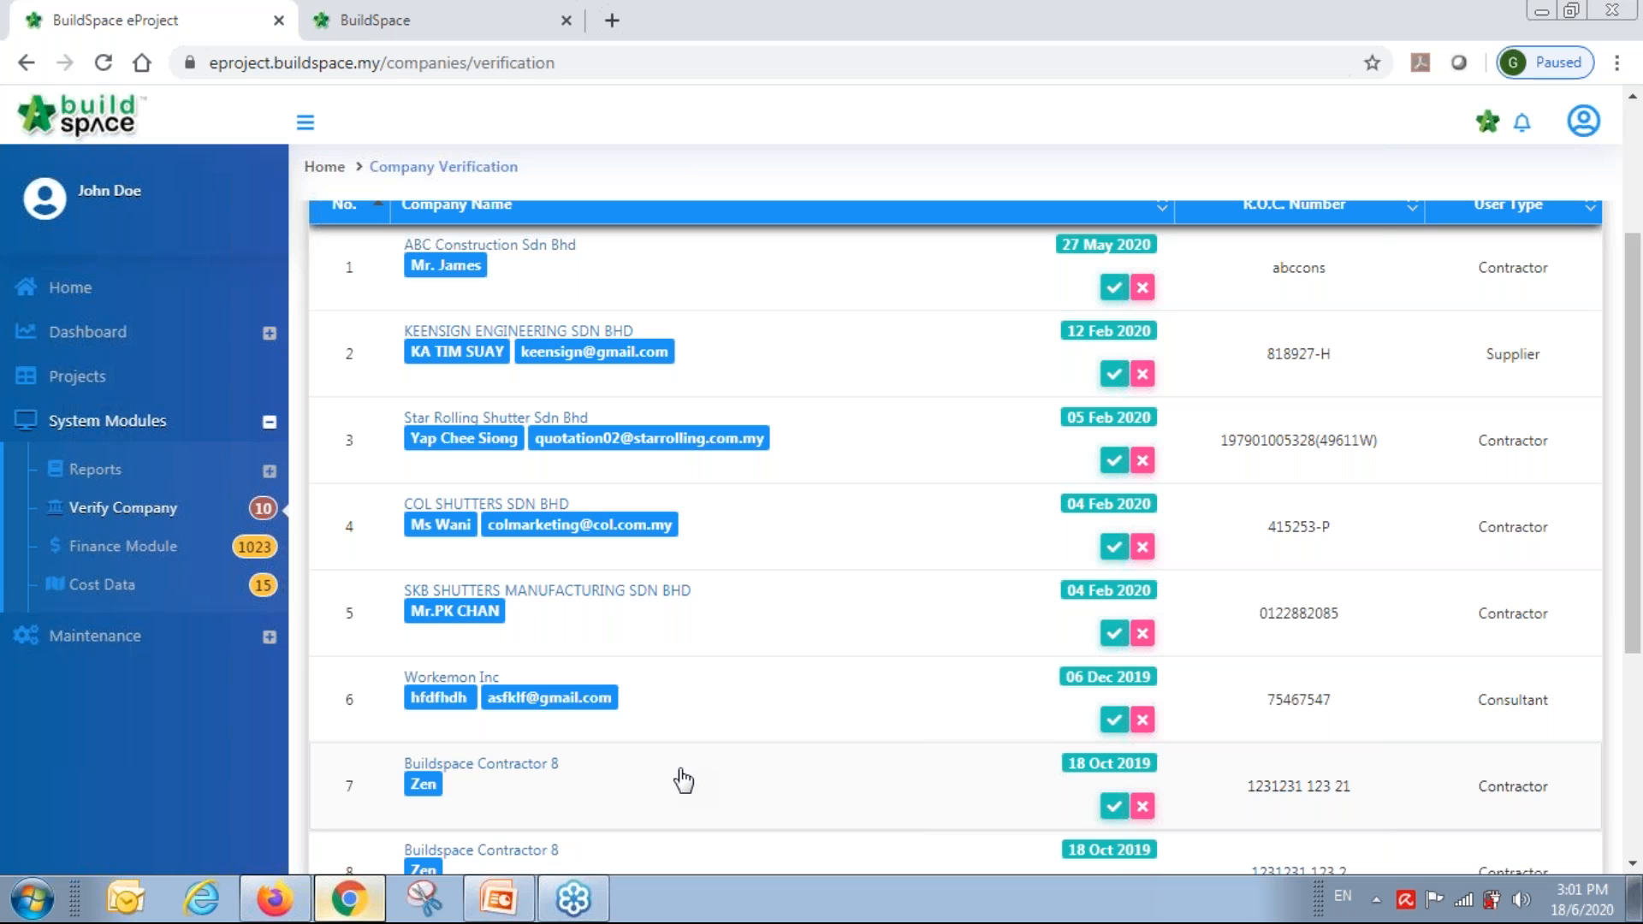
{"action": "scroll", "coordinate": [682, 777], "scroll_direction": "up", "scroll_amount": 3}
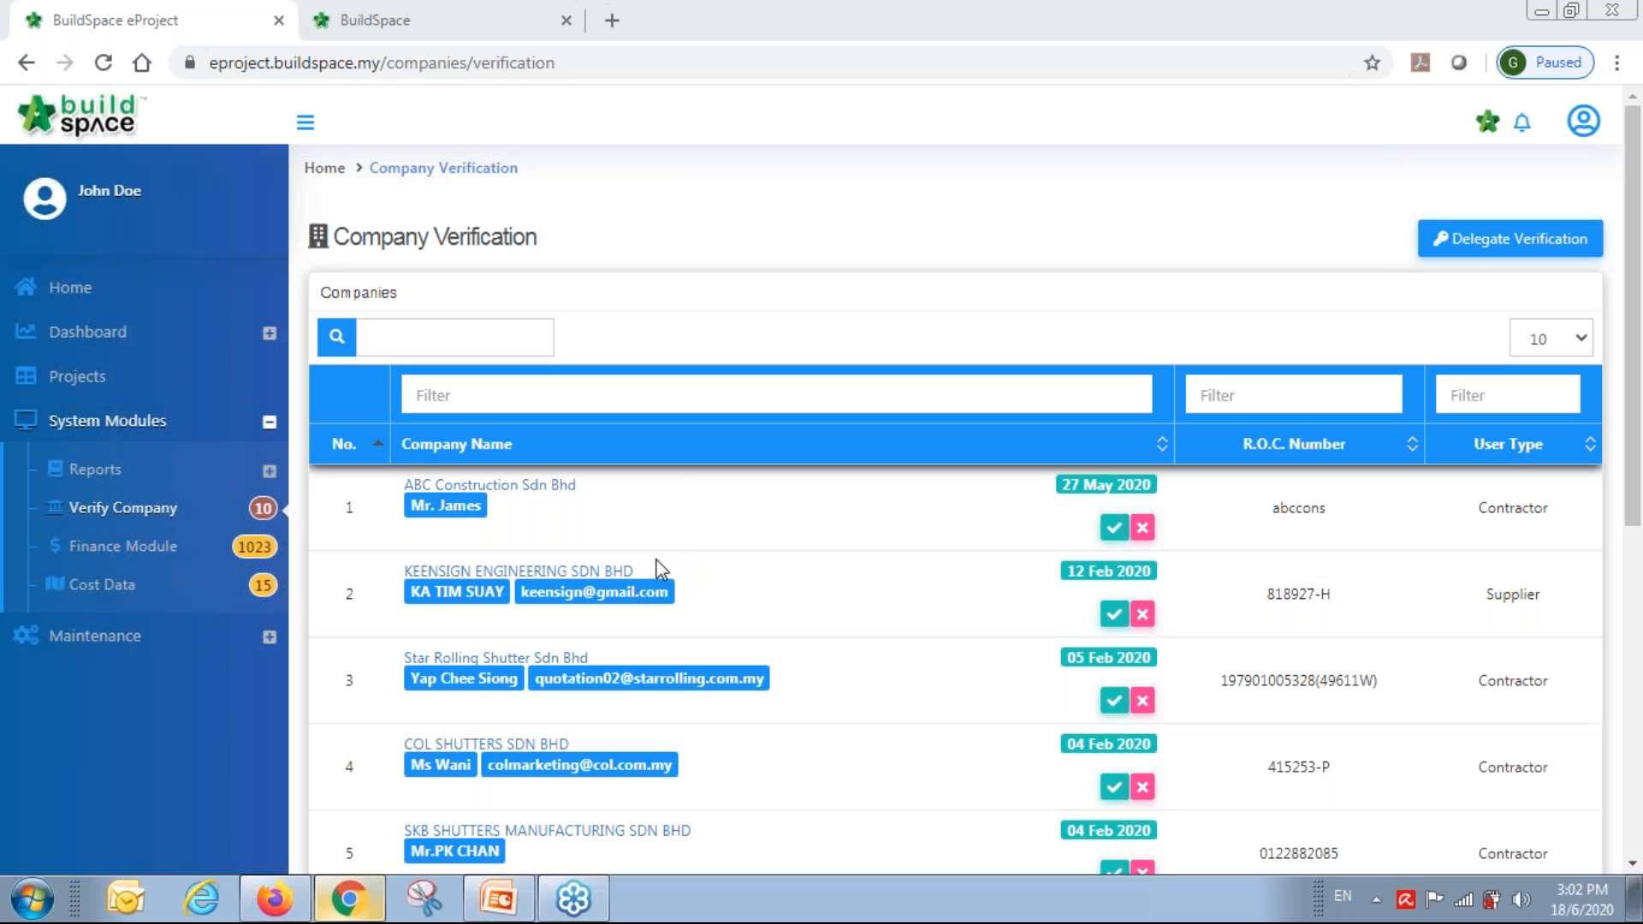
In Firefox, close the BQ Editor, view eproject.buildspace.my's Projects in a new tab, then hide Firefox.
{"action": "left_click", "coordinate": [274, 898]}
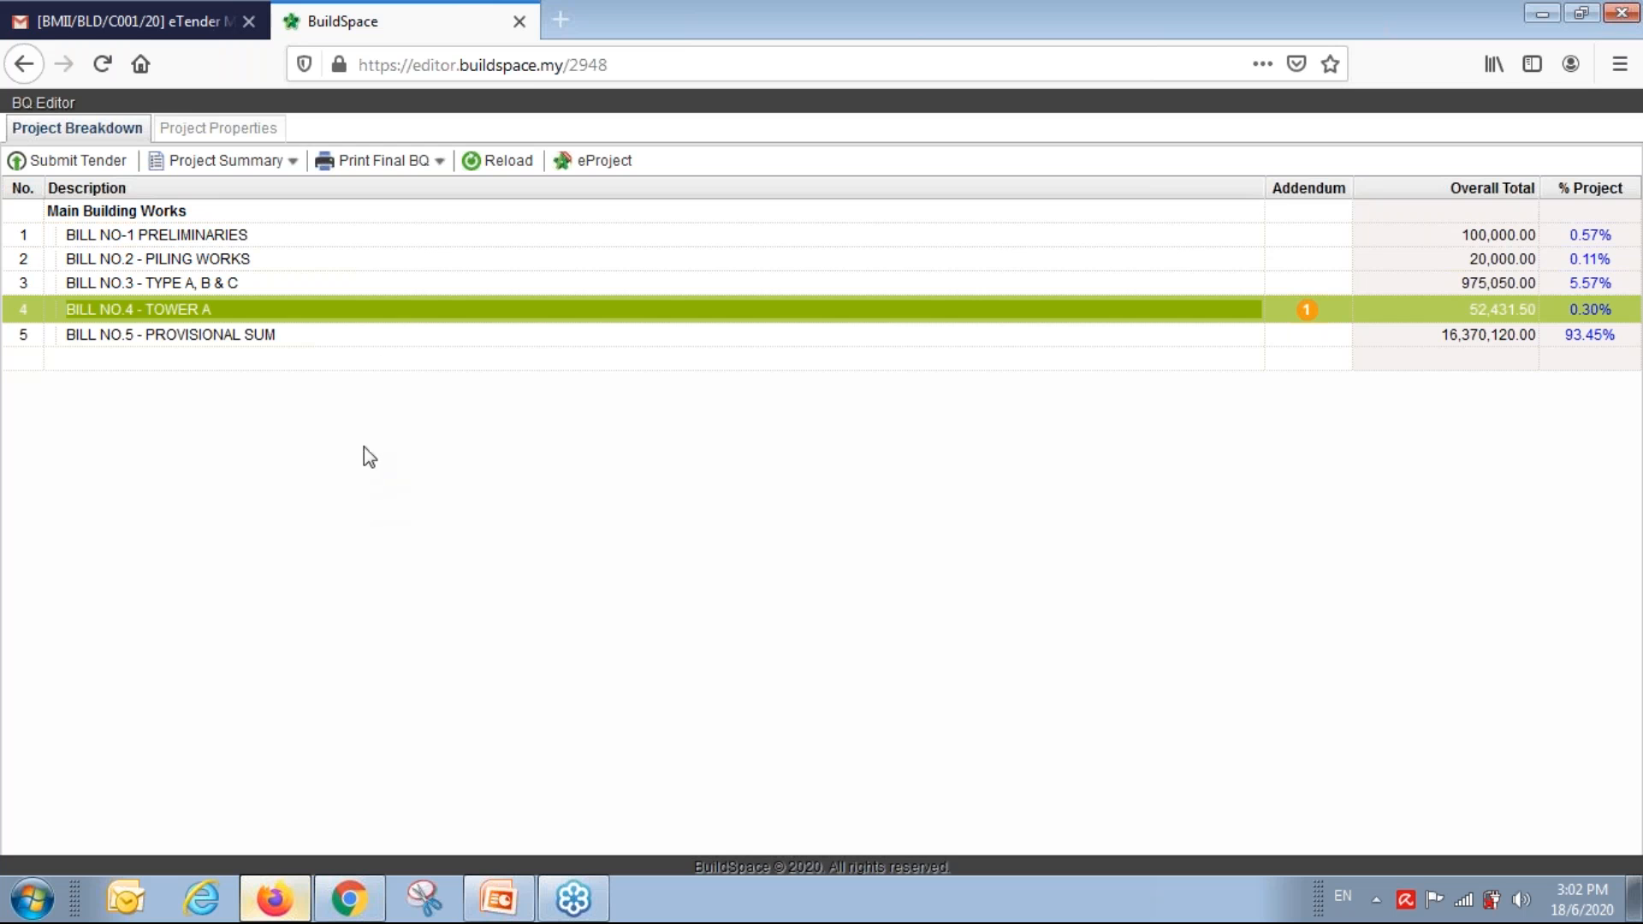
{"action": "left_click", "coordinate": [520, 22]}
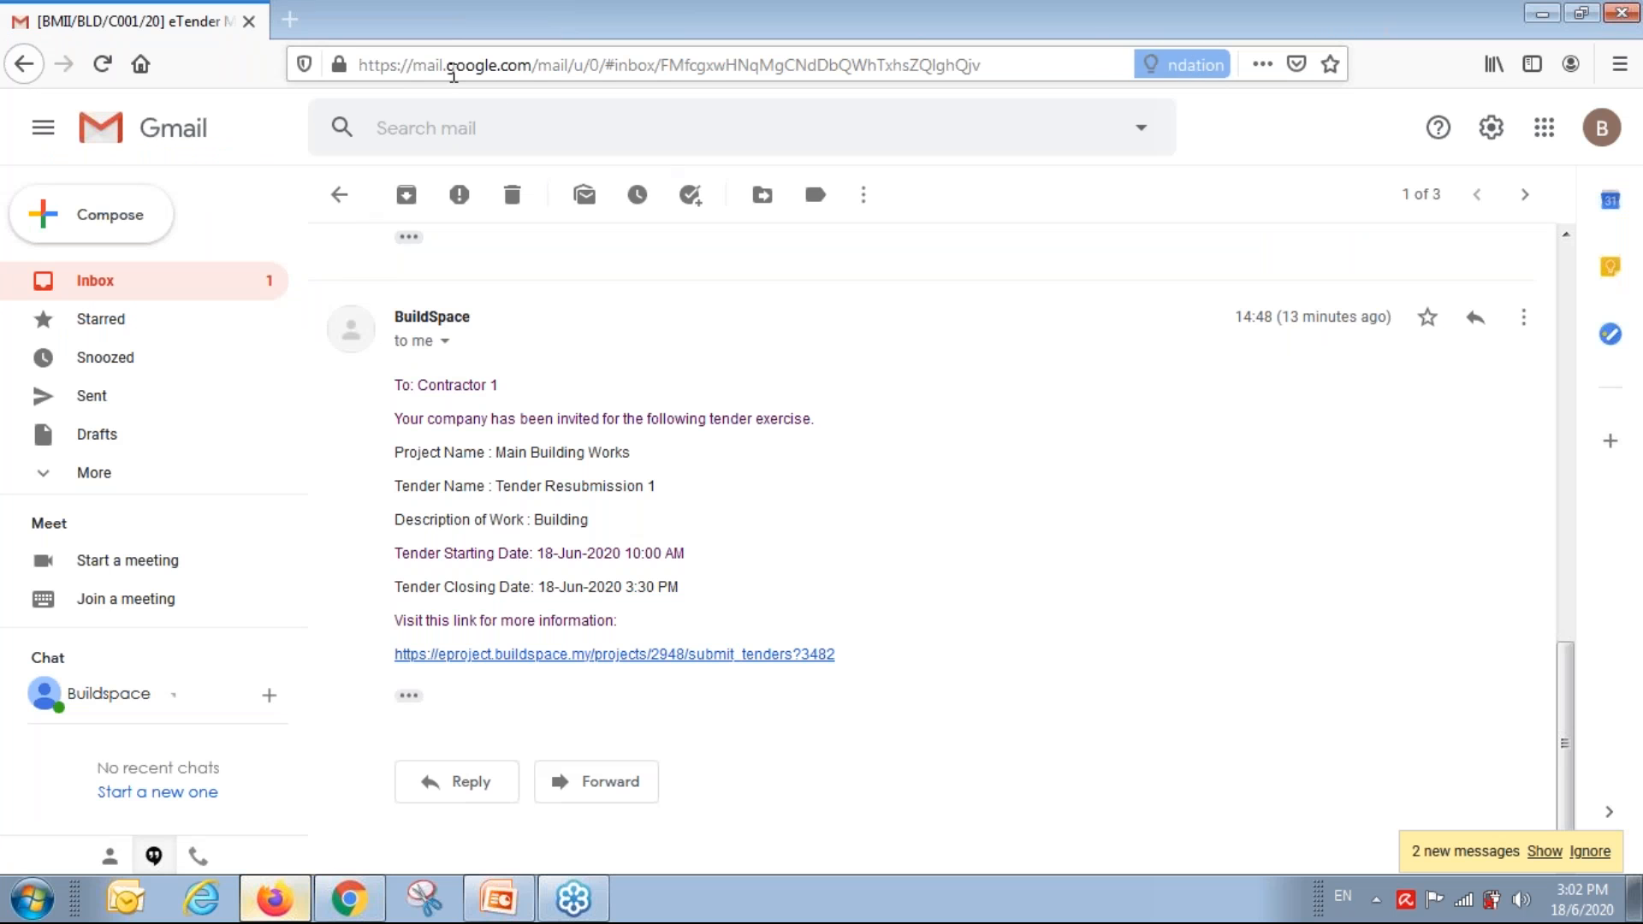
{"action": "left_click", "coordinate": [291, 20]}
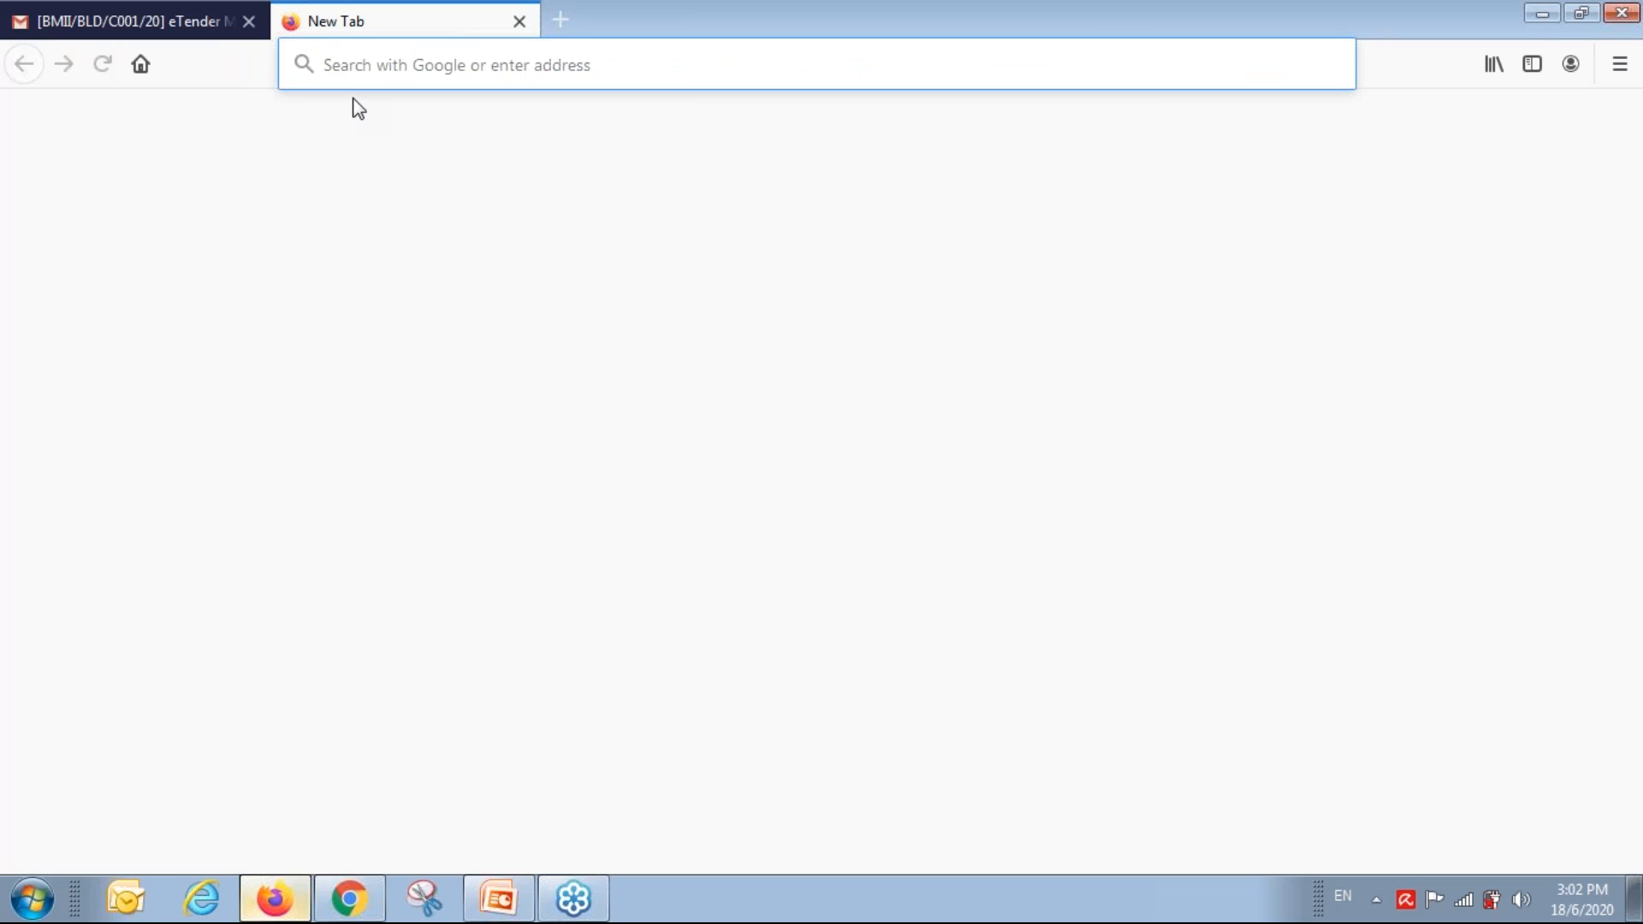
{"action": "type", "text": "eproject.buildspace.my/"}
{"action": "key", "text": "Return"}
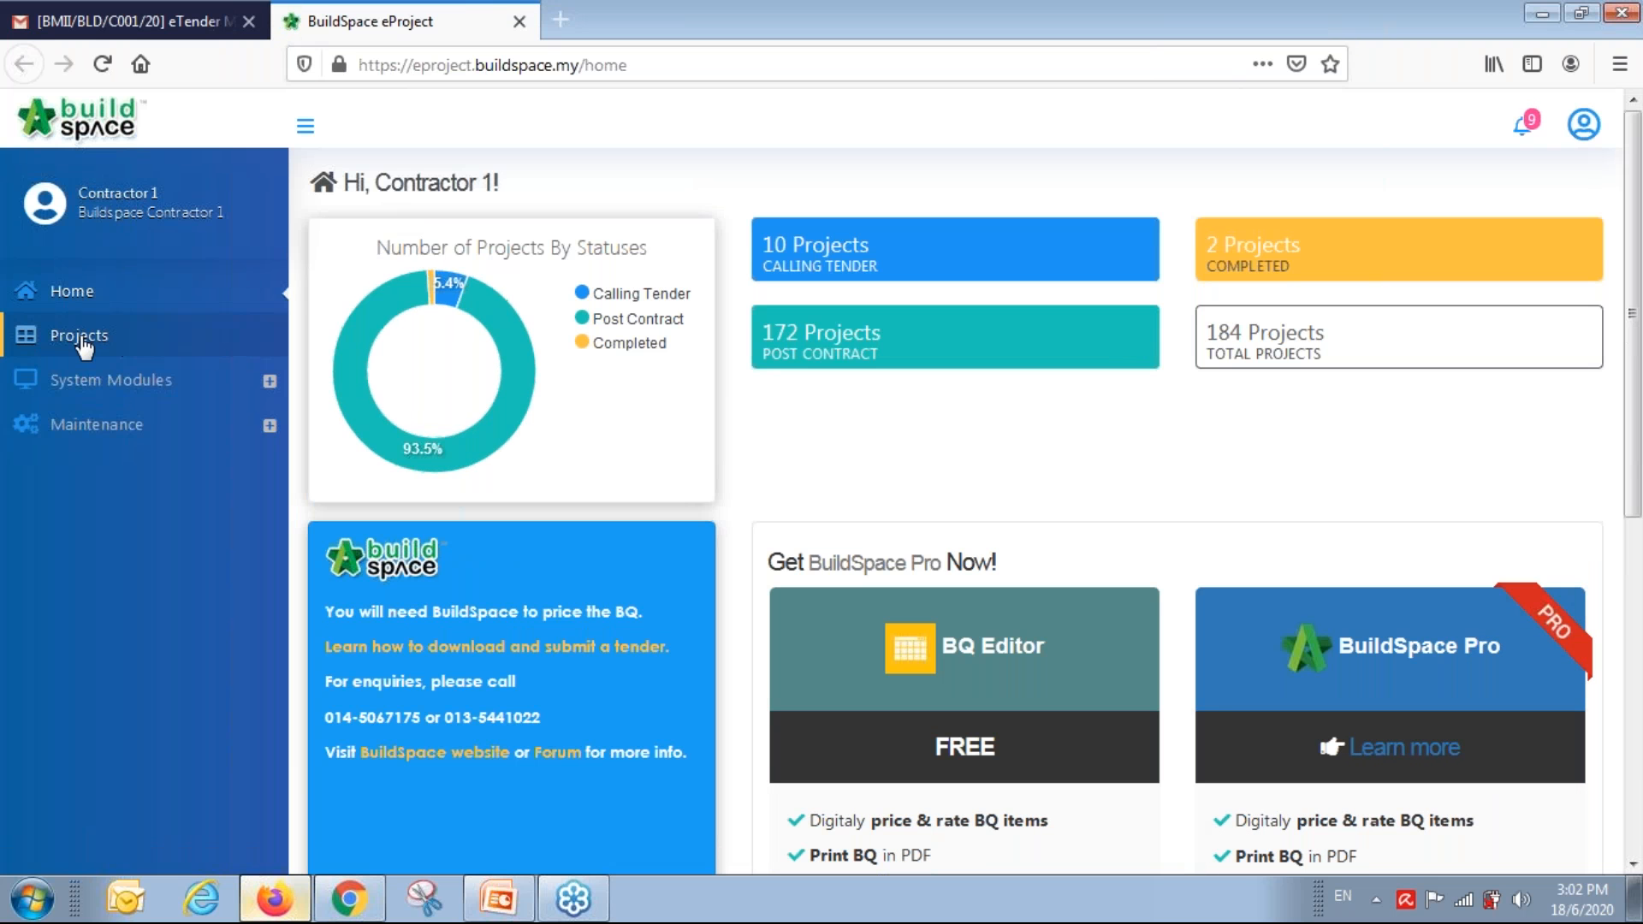
{"action": "left_click", "coordinate": [1243, 375]}
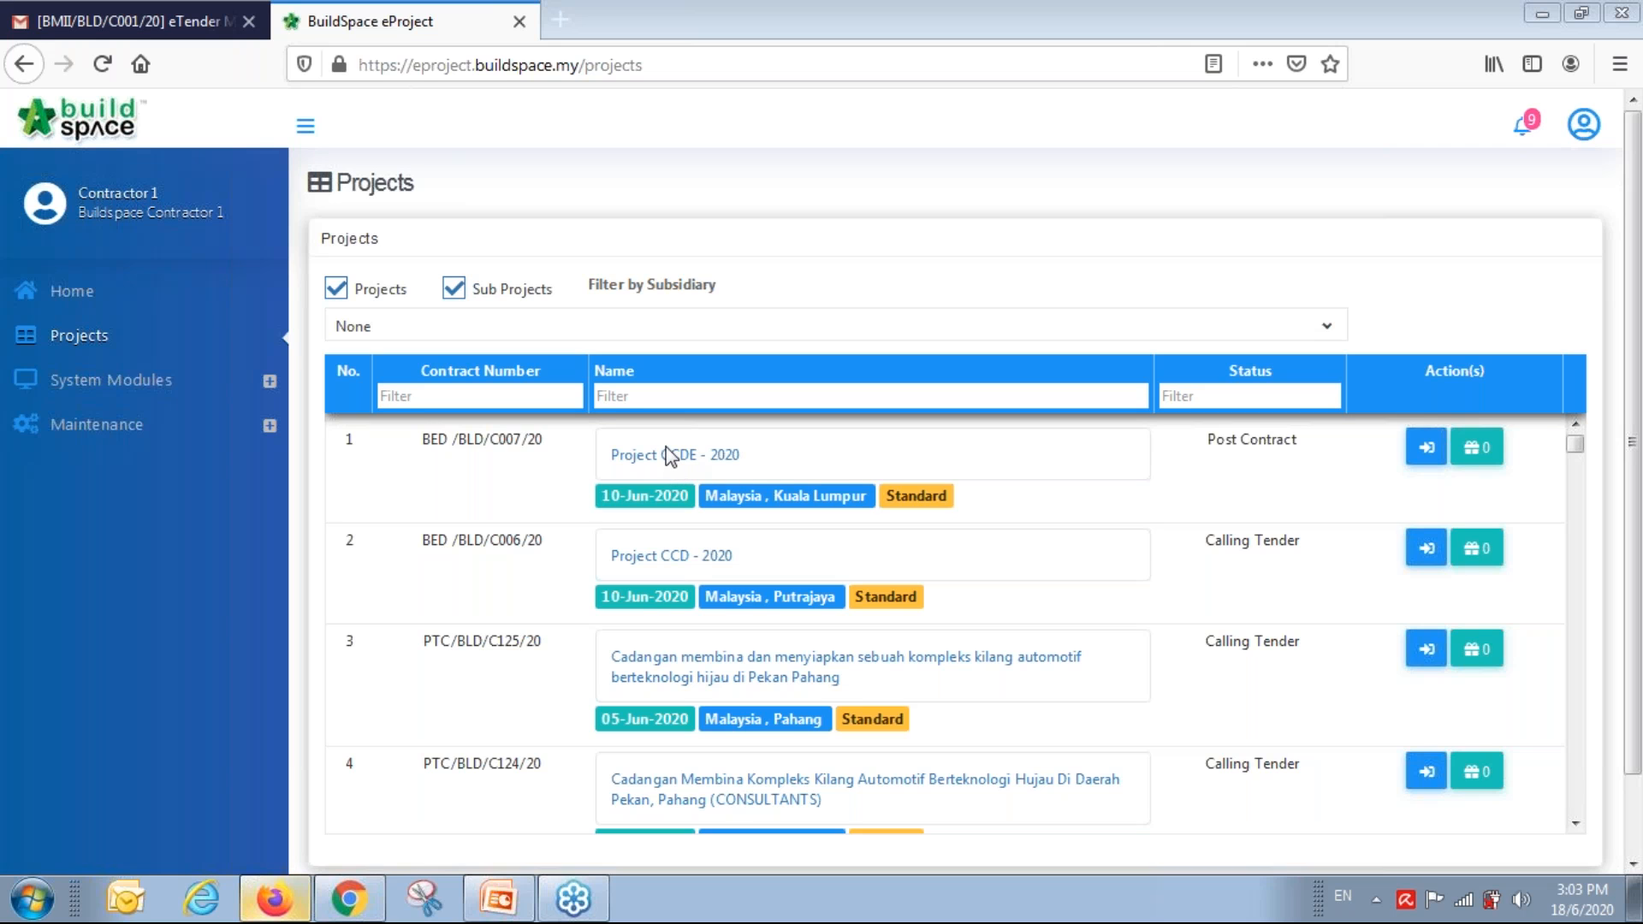
{"action": "left_click", "coordinate": [559, 19]}
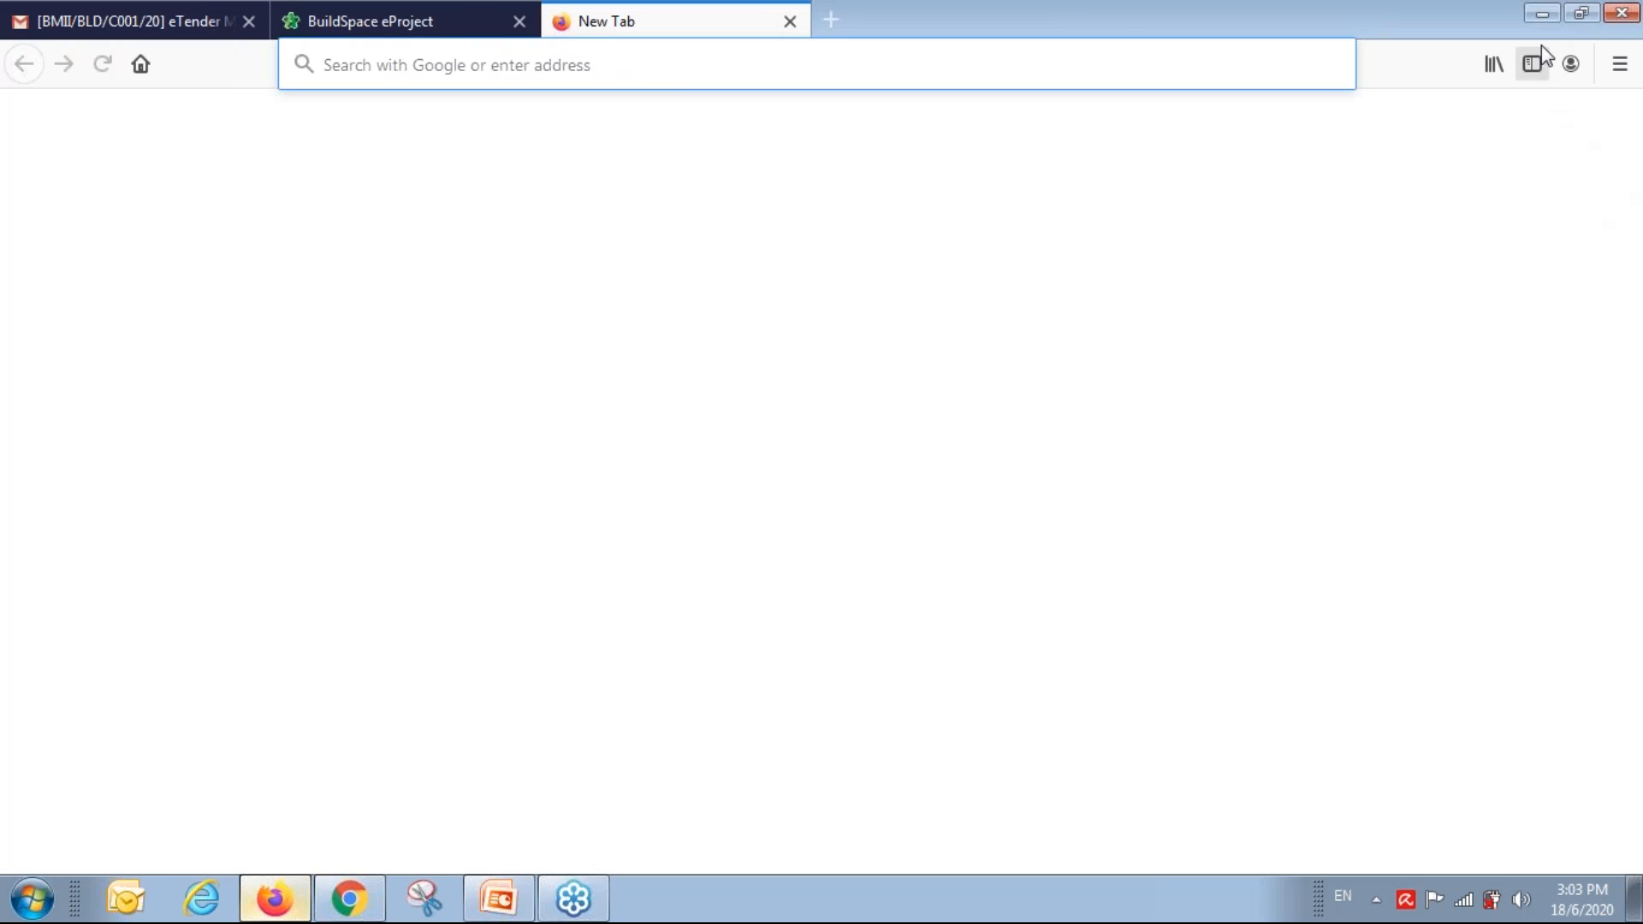
{"action": "left_click", "coordinate": [1543, 14]}
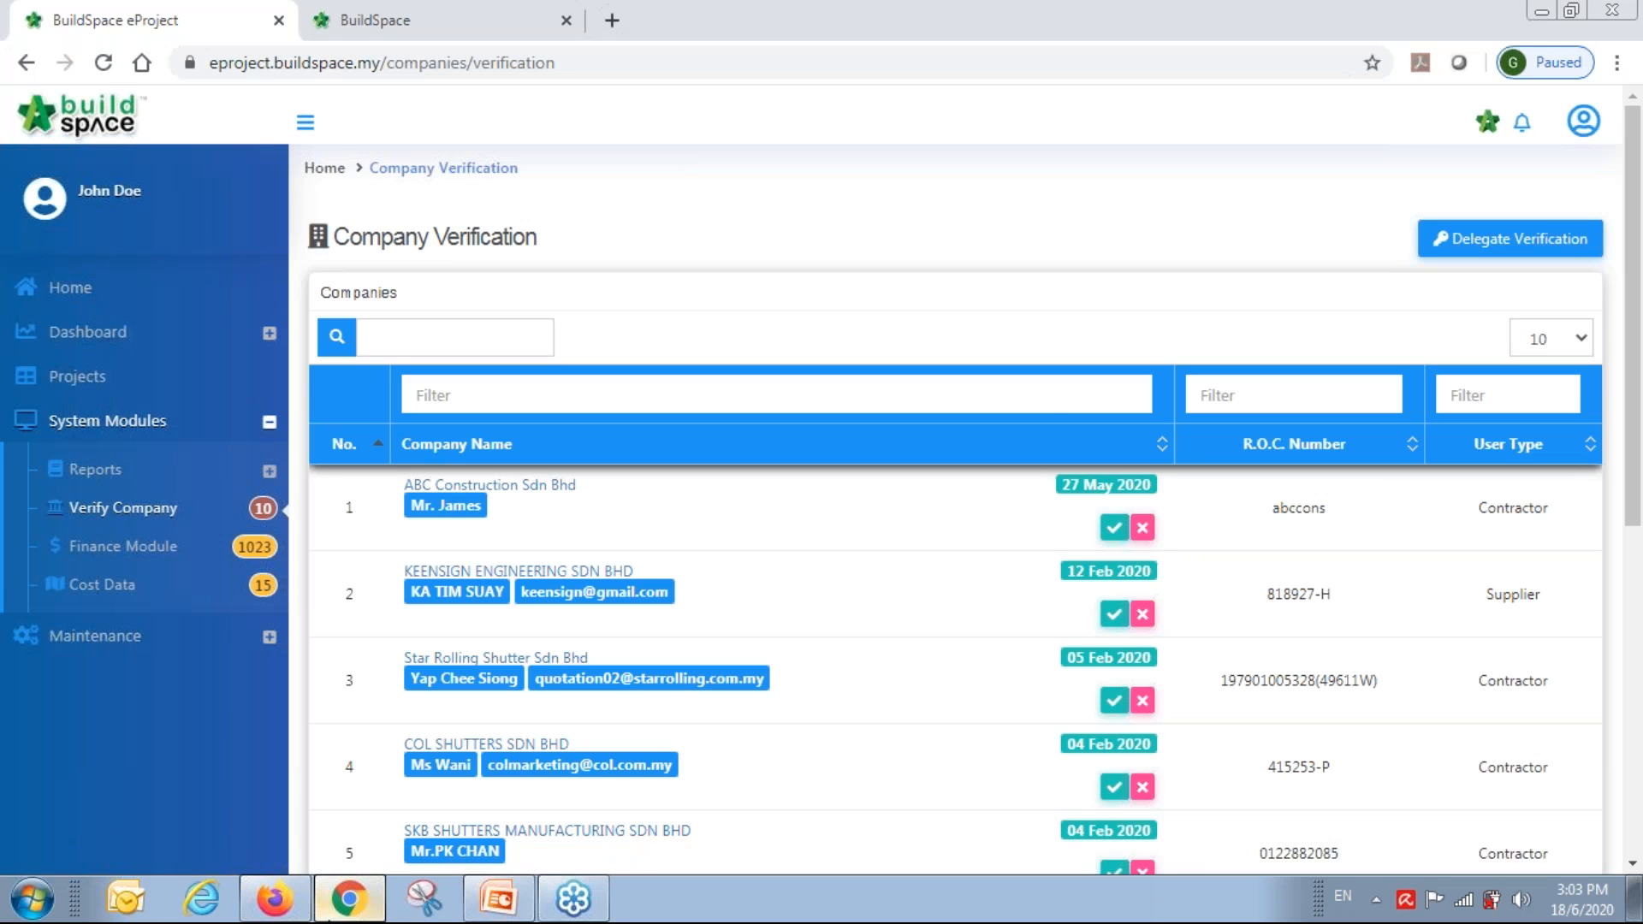
Bring the Chrome window forward and sign out of the administrator account.
{"action": "left_click", "coordinate": [348, 900]}
{"action": "left_click", "coordinate": [348, 900]}
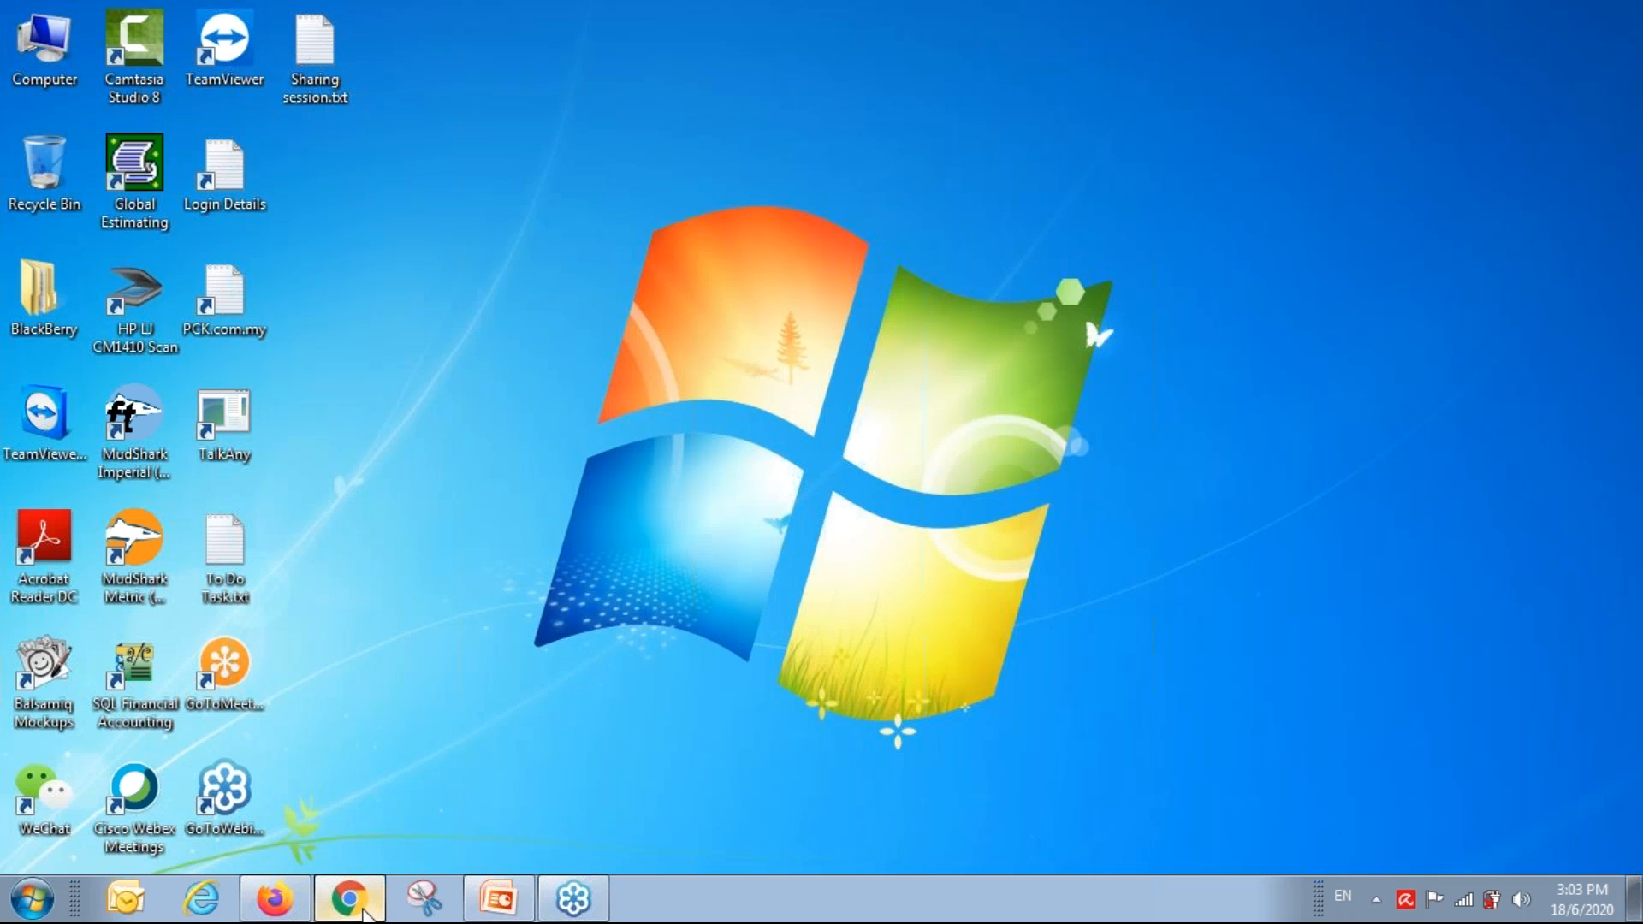
{"action": "left_click", "coordinate": [349, 900]}
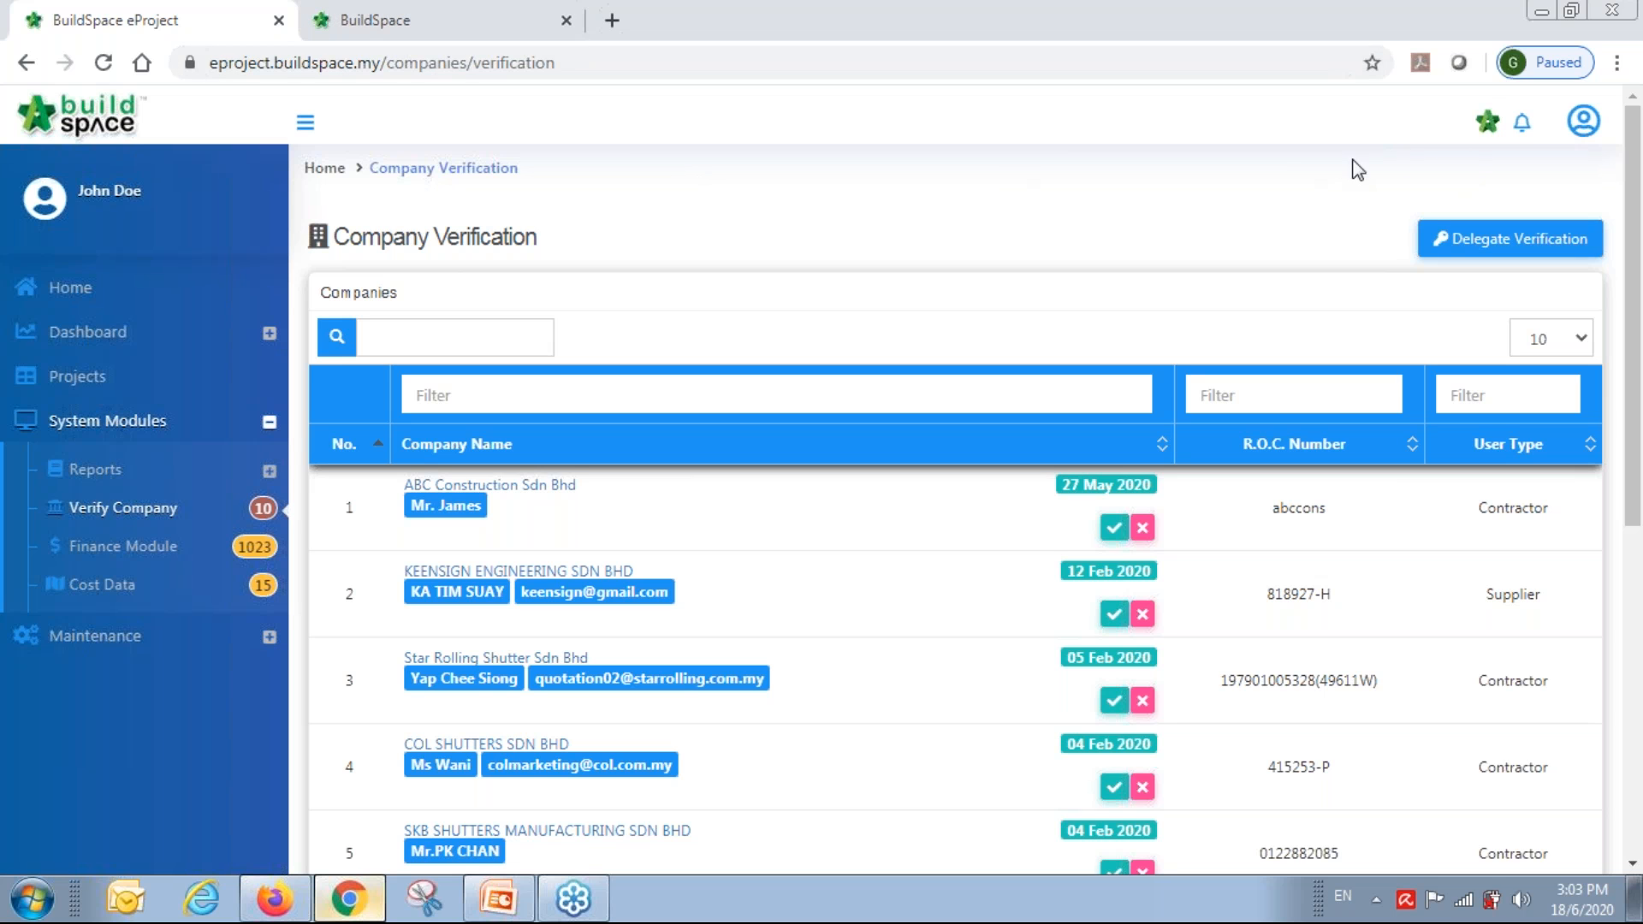
{"action": "left_click", "coordinate": [1581, 128]}
{"action": "left_click", "coordinate": [1541, 282]}
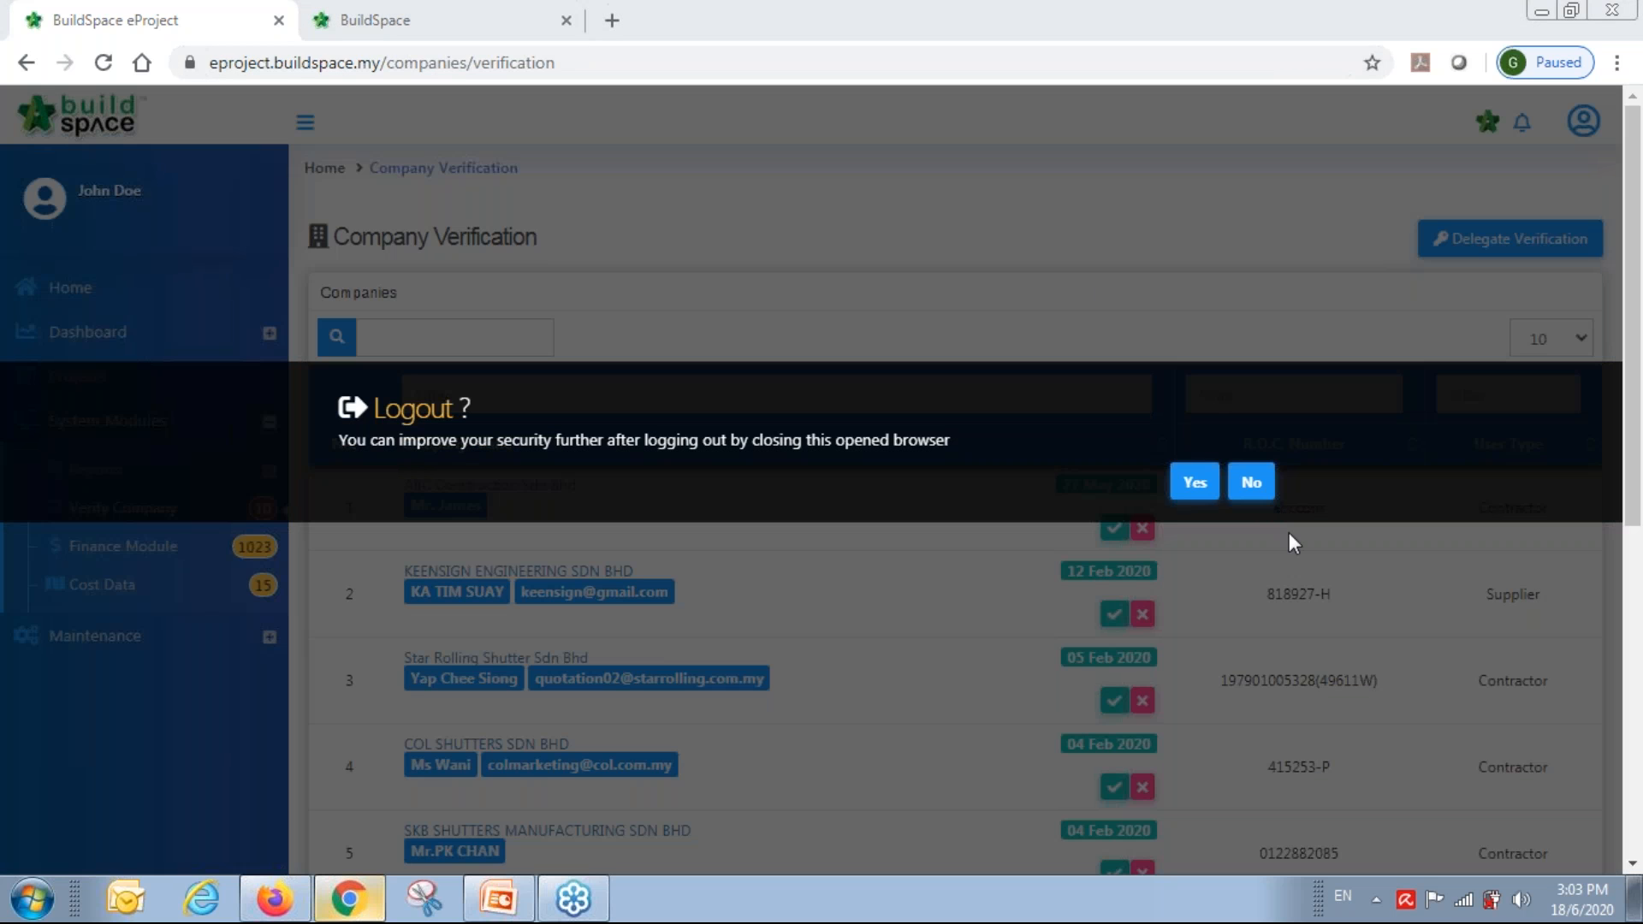
{"action": "left_click", "coordinate": [1197, 480]}
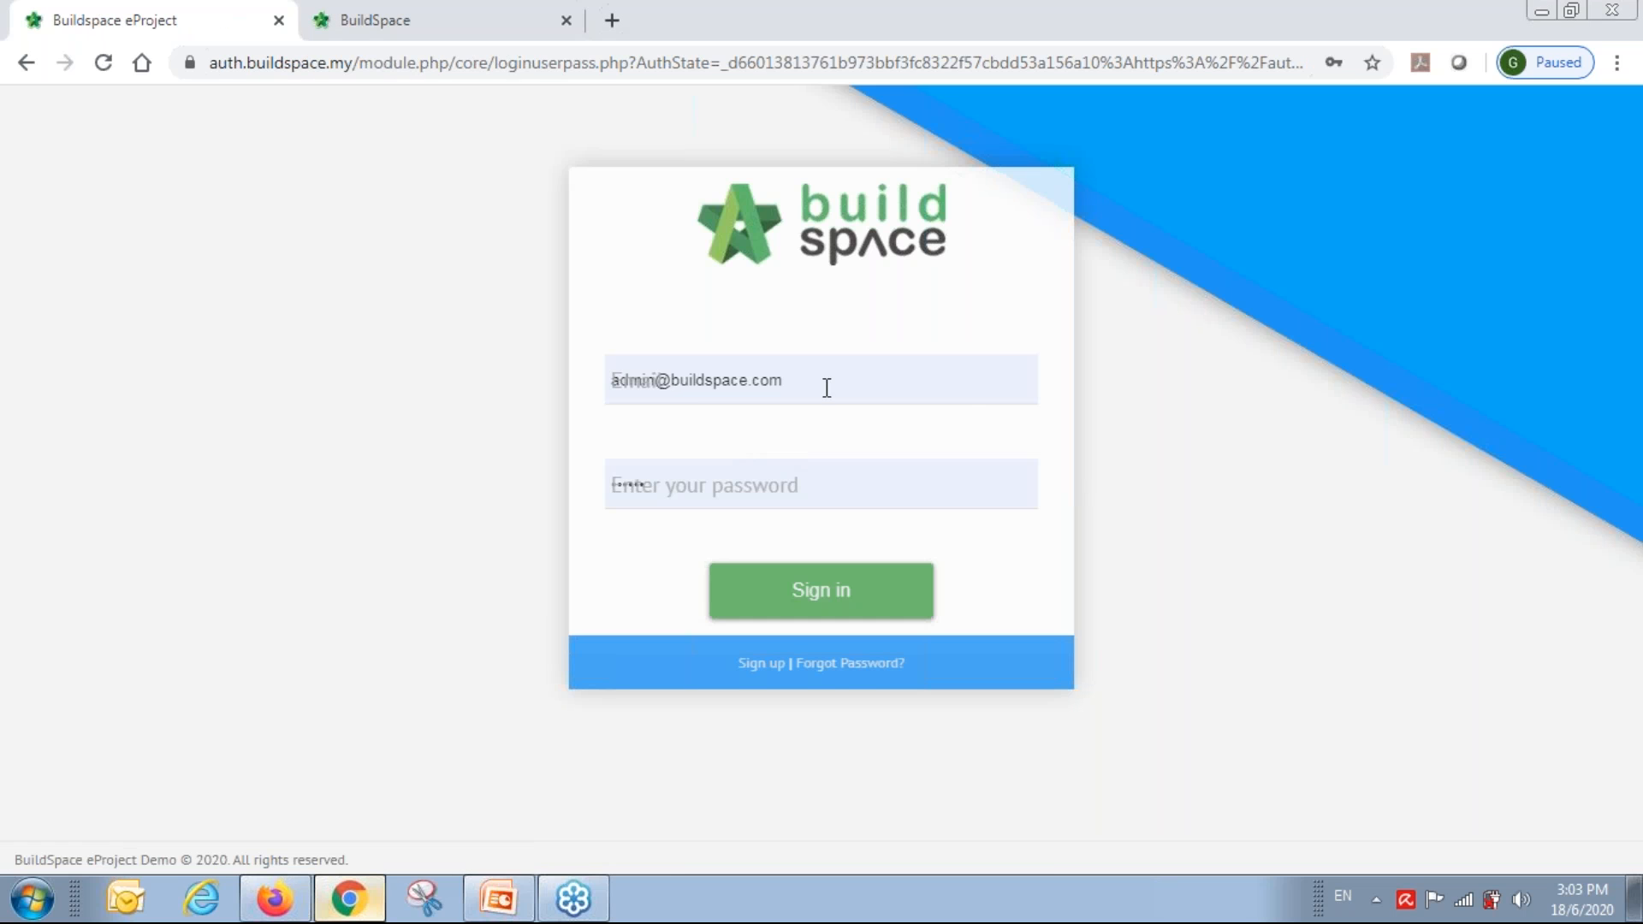
Sign in with a different saved 'sky' login and launch BuildSpace Pro.
{"action": "left_click", "coordinate": [825, 380]}
{"action": "key", "text": "ctrl+a"}
{"action": "type", "text": "sky"}
{"action": "key", "text": "Down"}
{"action": "key", "text": "Down"}
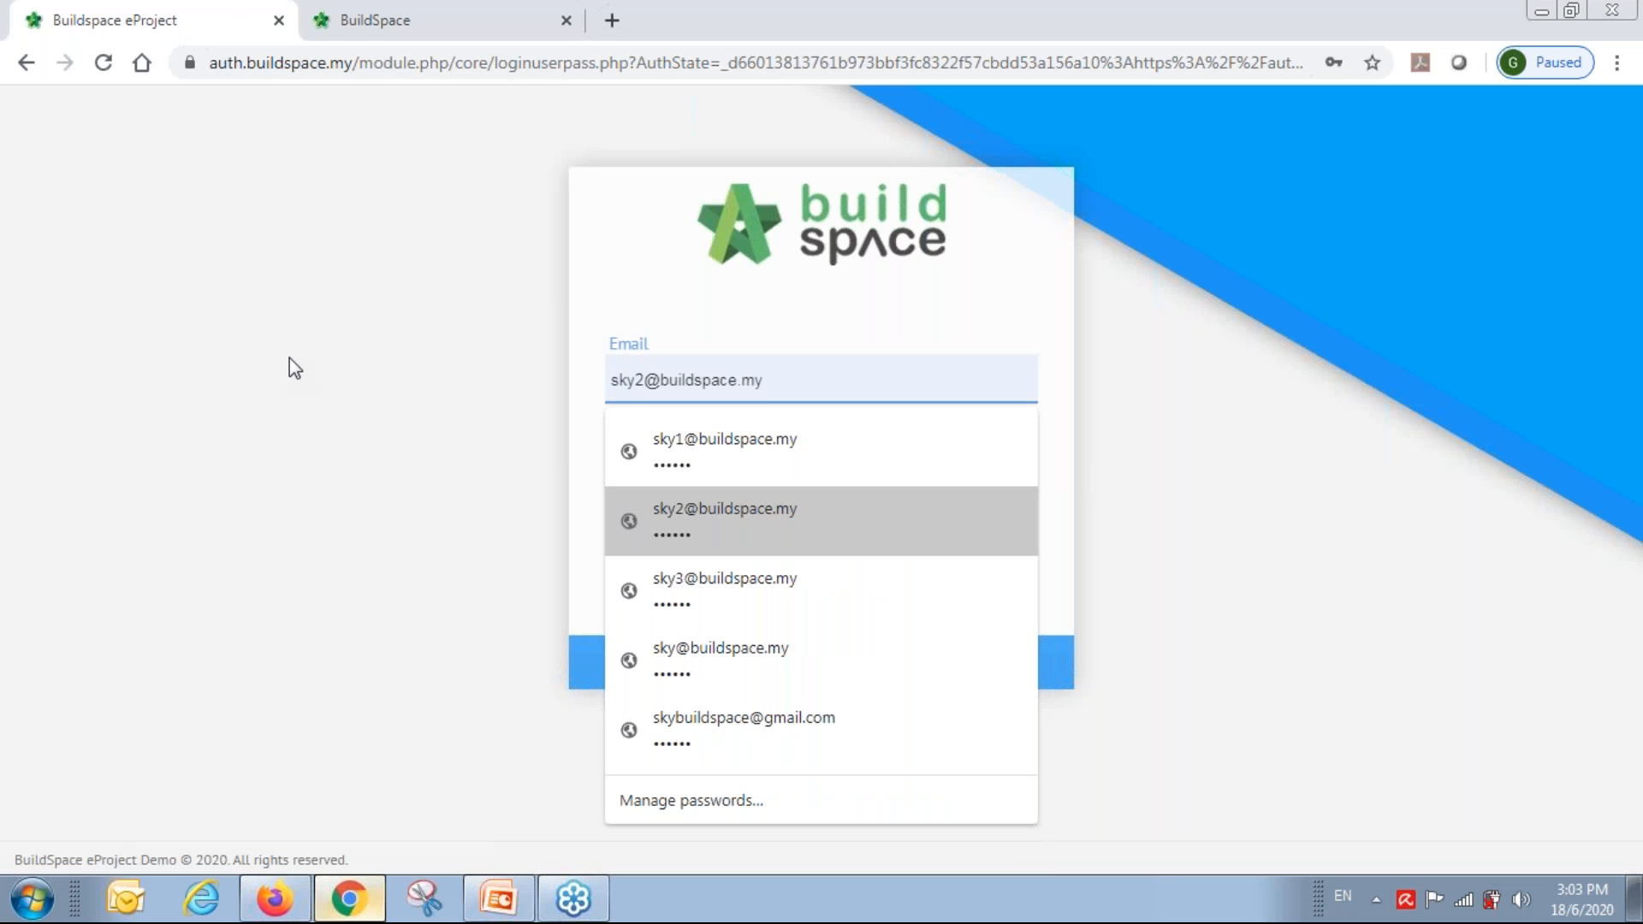
{"action": "key", "text": "Down"}
{"action": "key", "text": "Down"}
{"action": "key", "text": "Return"}
{"action": "key", "text": "Return"}
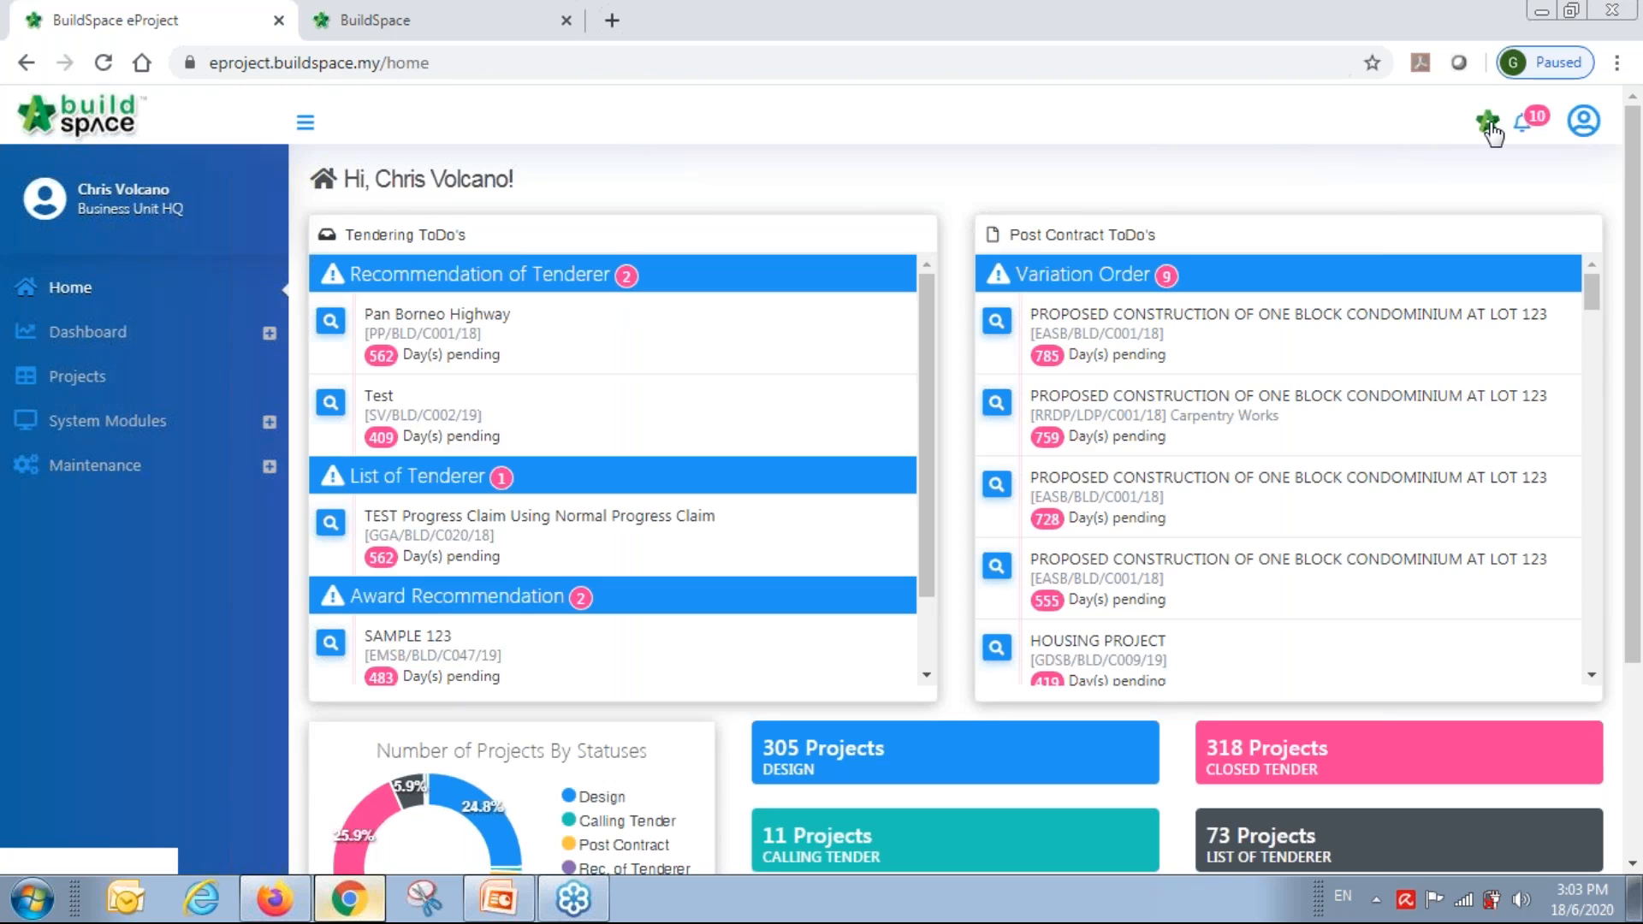
{"action": "left_click", "coordinate": [1488, 121]}
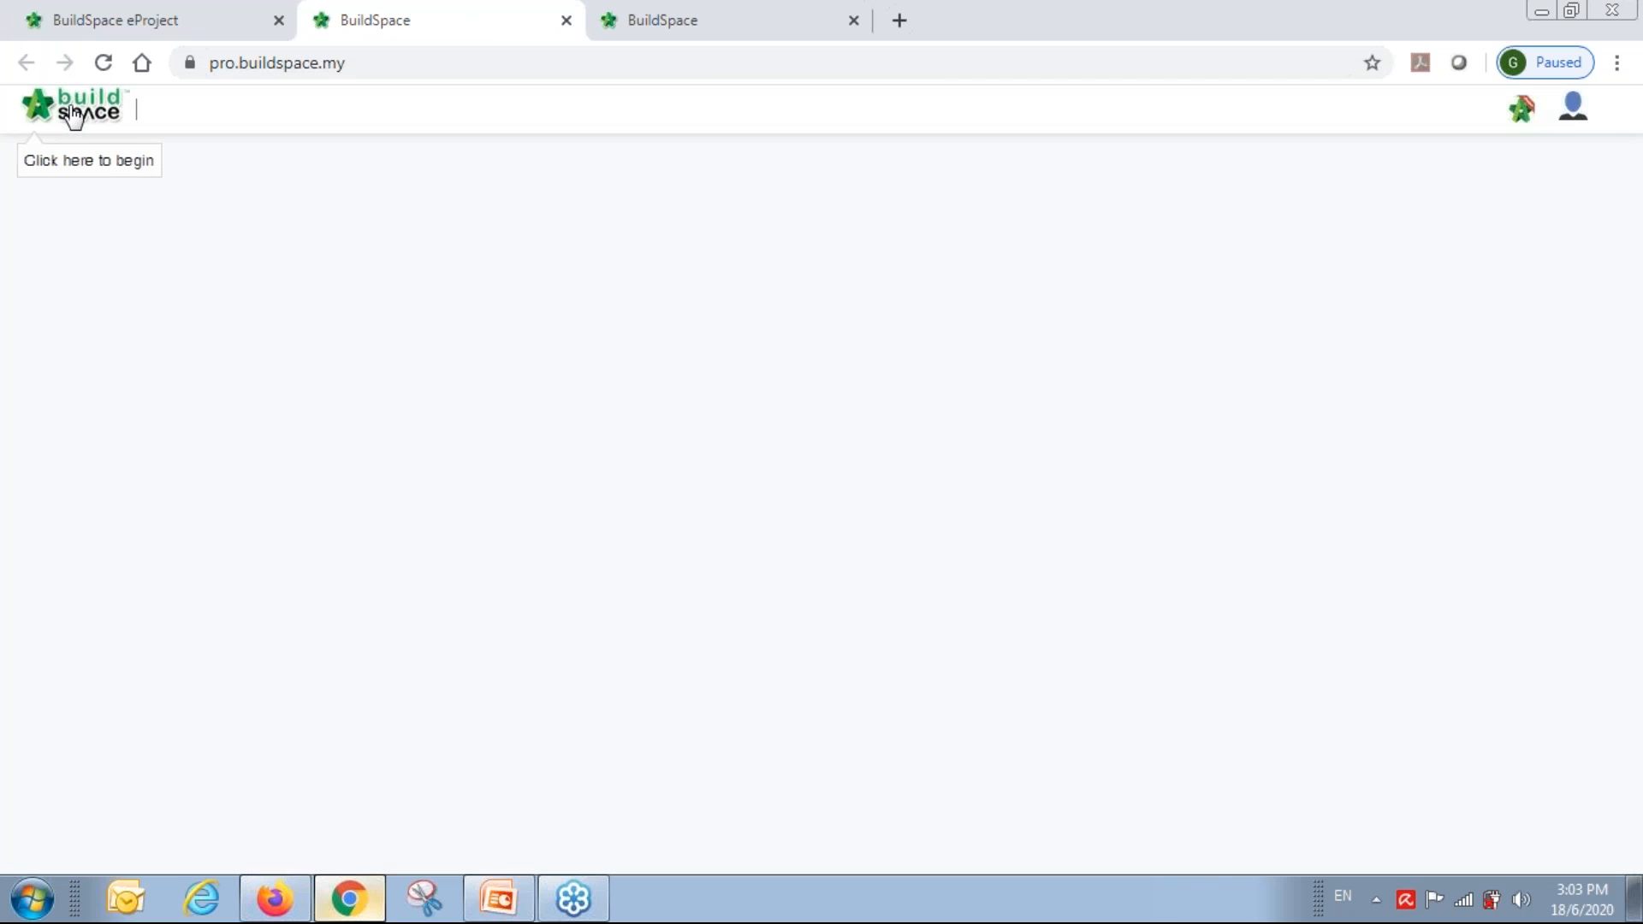
Open Project Builder, then the Arau Perlis project's Bill 1 Main Building, WORK BELOW GROUND FLOOR LEVEL items.
{"action": "left_click", "coordinate": [69, 117]}
{"action": "left_click", "coordinate": [214, 171]}
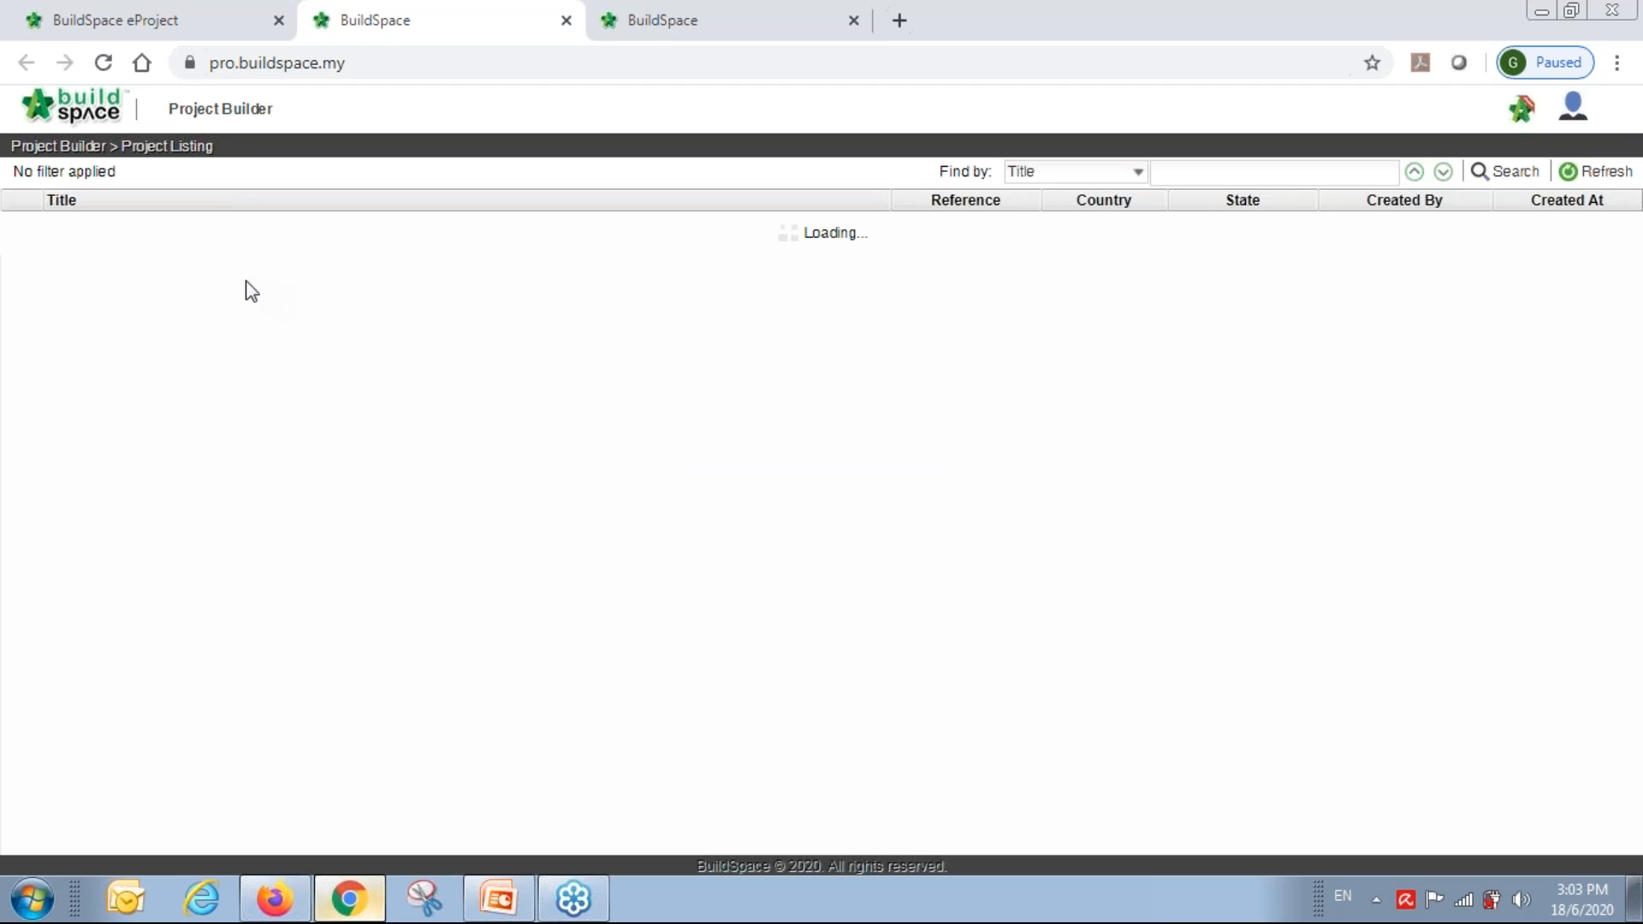
{"action": "double_click", "coordinate": [137, 220]}
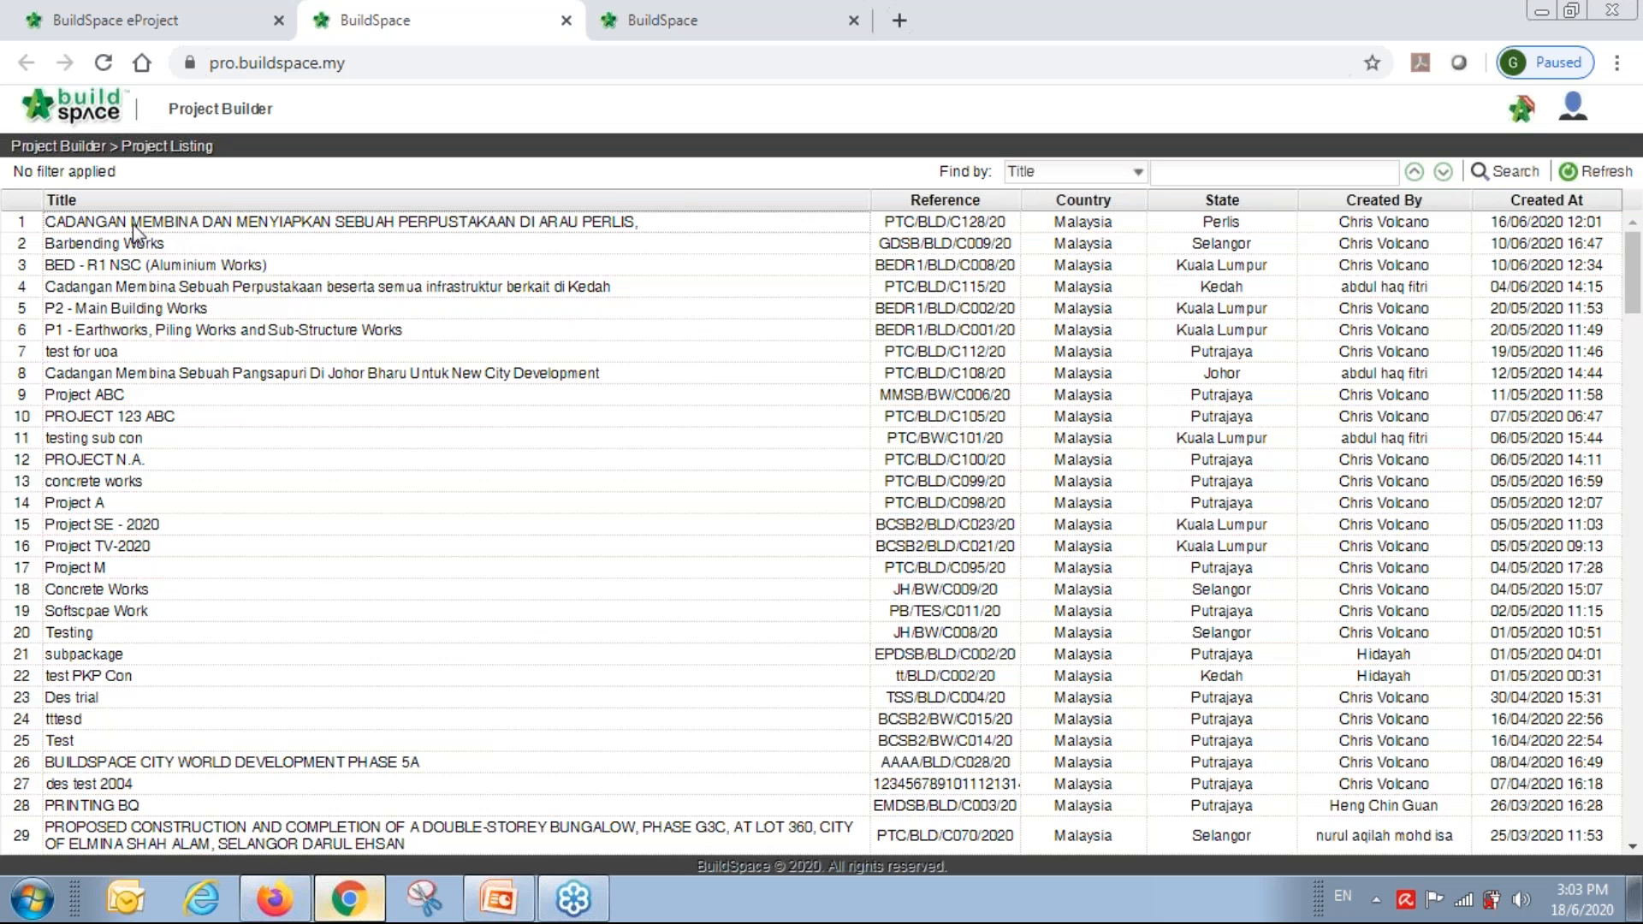
{"action": "double_click", "coordinate": [250, 310]}
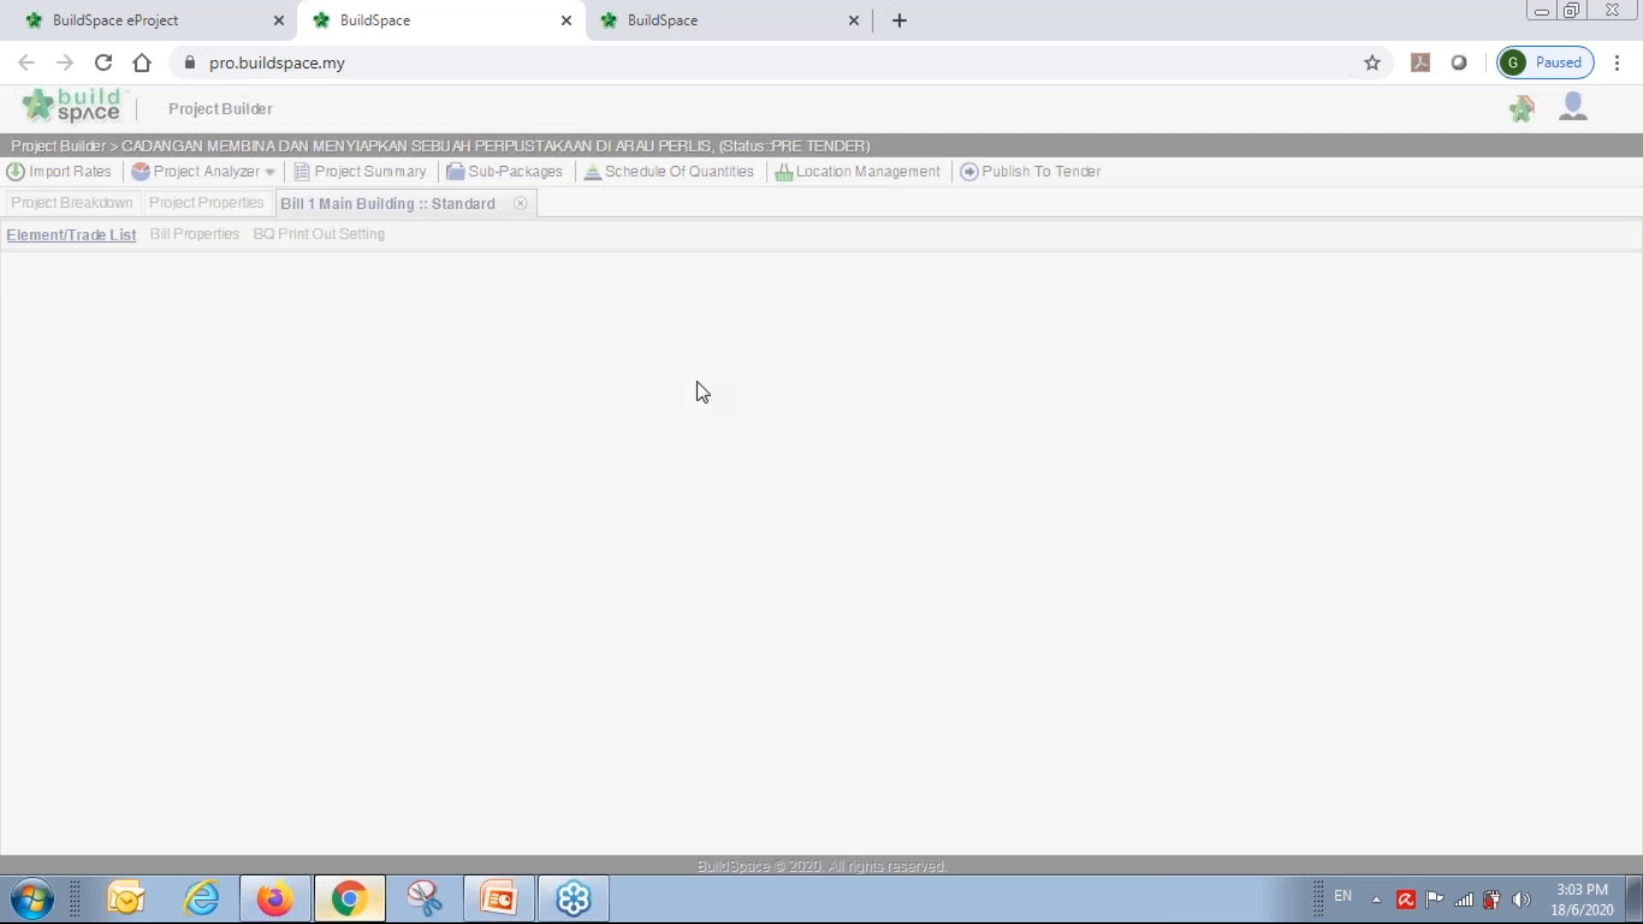
{"action": "double_click", "coordinate": [331, 392]}
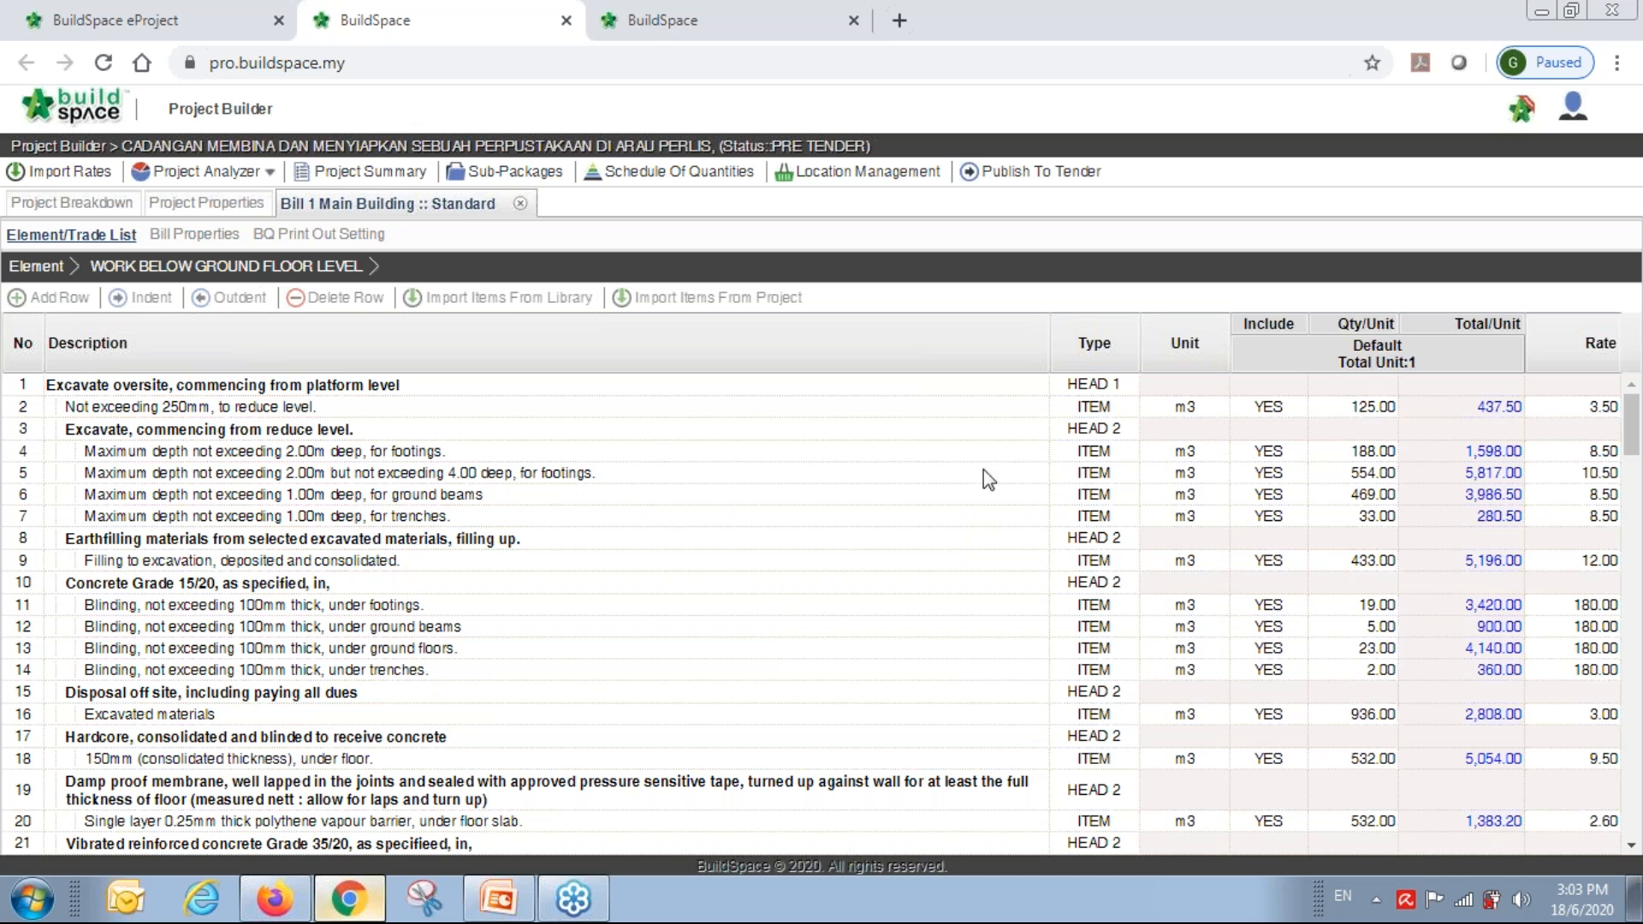
{"action": "left_click", "coordinate": [1351, 458]}
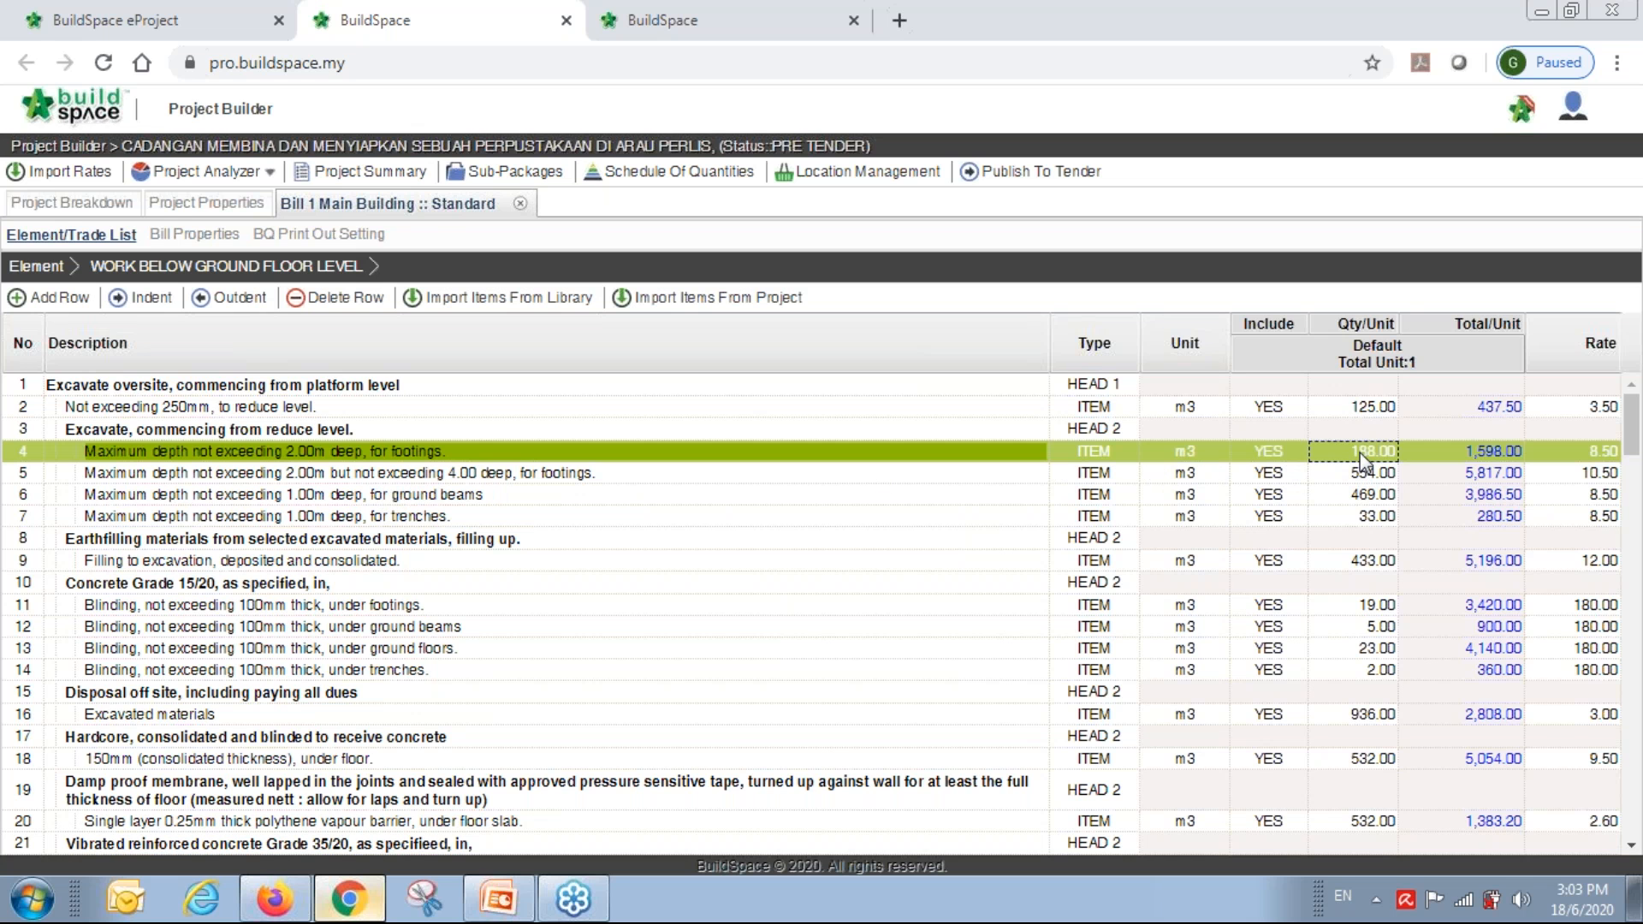
Add item 4's build-up row 'rgerg': factor 23.45, length 3.45, width 2, depth 2, totalling 323.61.
{"action": "double_click", "coordinate": [1361, 453]}
{"action": "double_click", "coordinate": [896, 387]}
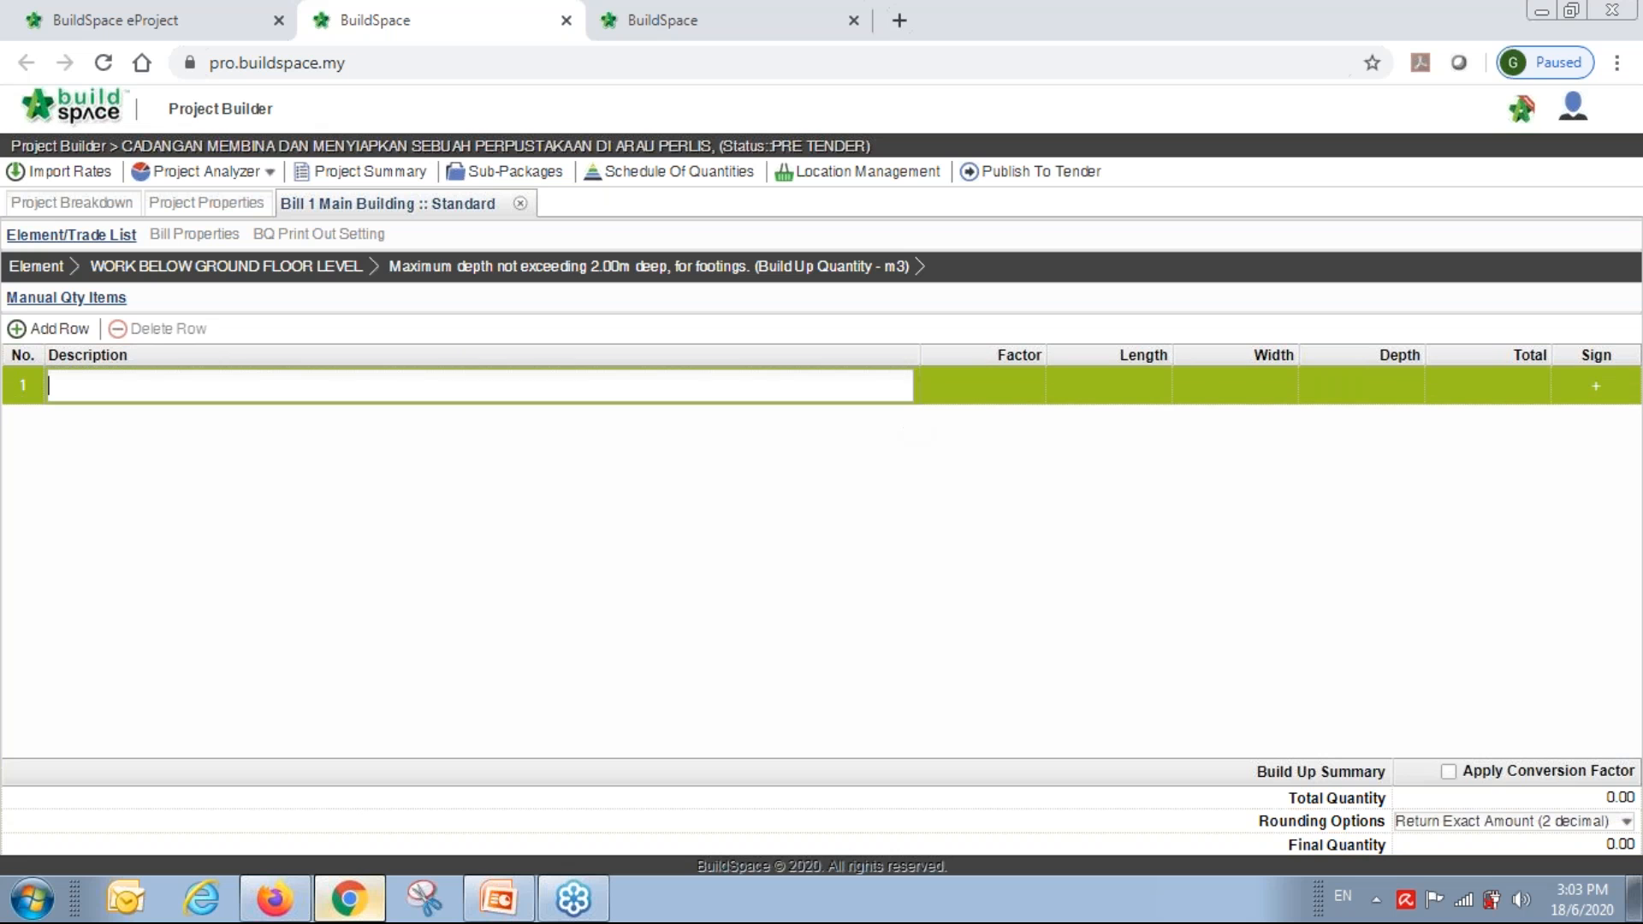
{"action": "type", "text": "rgerg"}
{"action": "key", "text": "Tab"}
{"action": "type", "text": "23.45"}
{"action": "key", "text": "Tab"}
{"action": "type", "text": "3.45"}
{"action": "key", "text": "Return"}
{"action": "type", "text": "2"}
{"action": "key", "text": "Return"}
{"action": "type", "text": "2"}
{"action": "key", "text": "Return"}
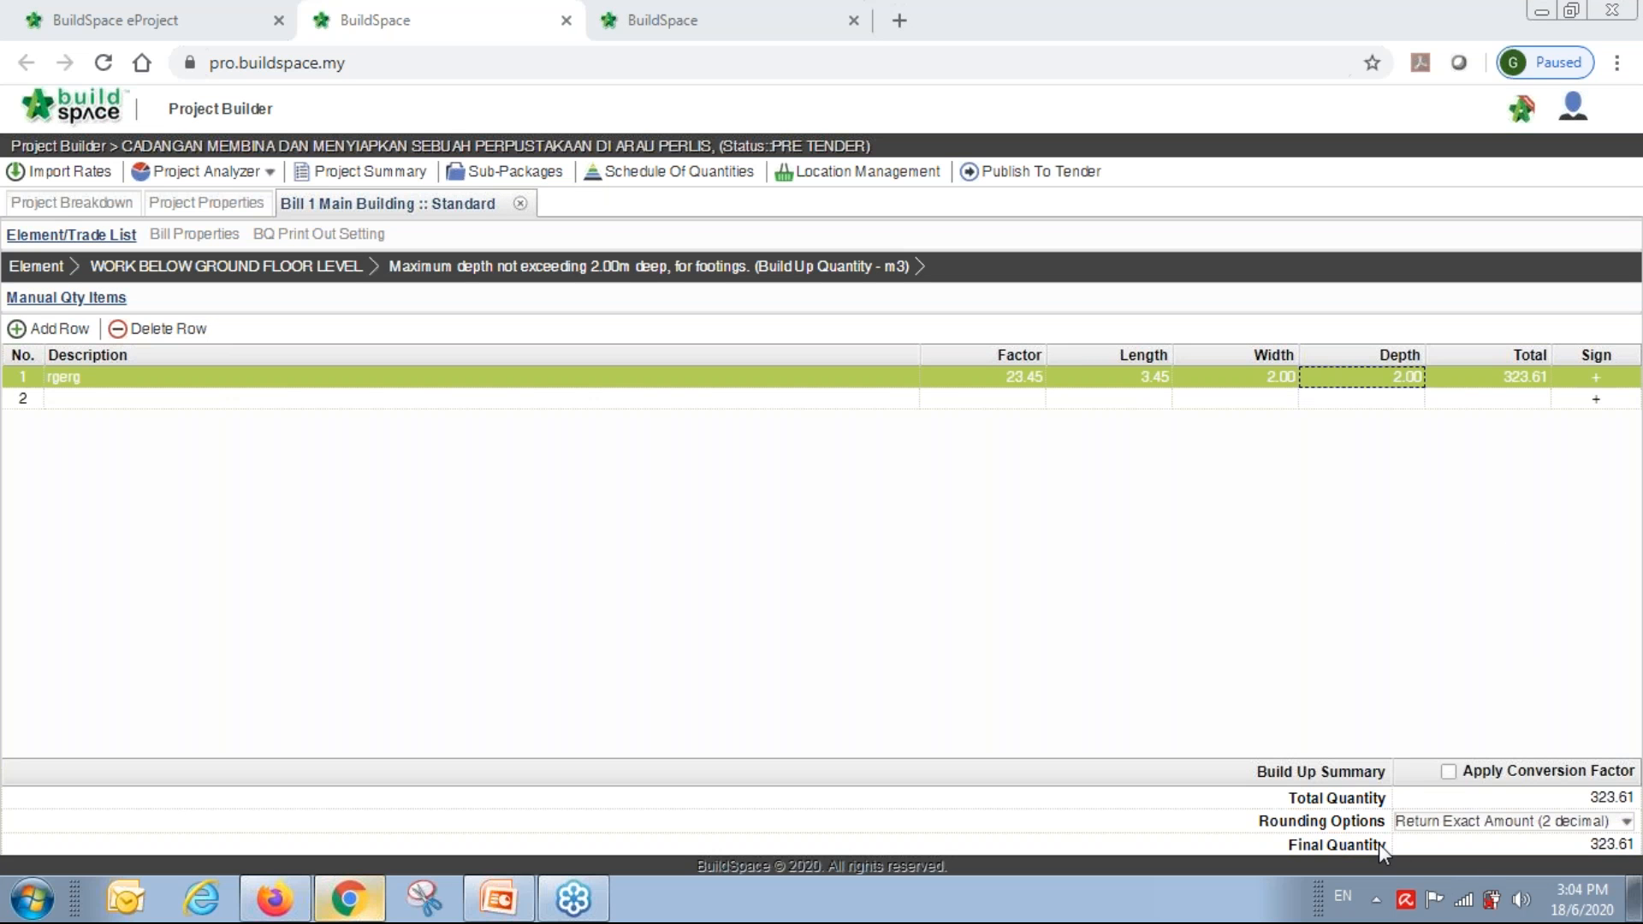
Round the quantity up to 324.00 and return to the element's item list.
{"action": "left_click", "coordinate": [1581, 826]}
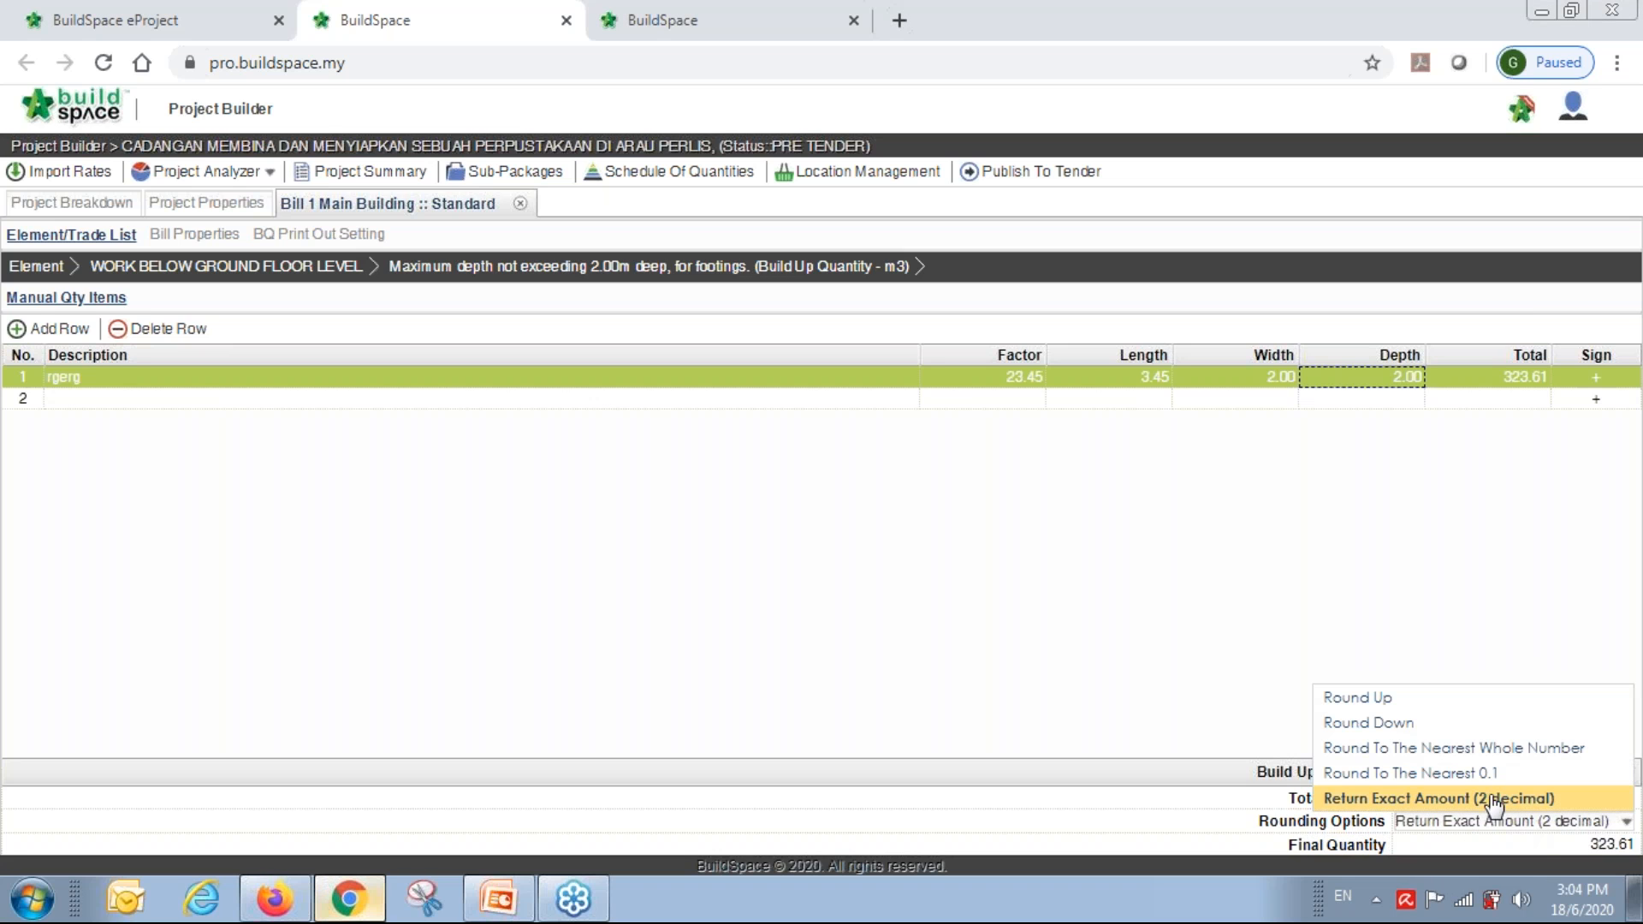
{"action": "left_click", "coordinate": [1408, 711]}
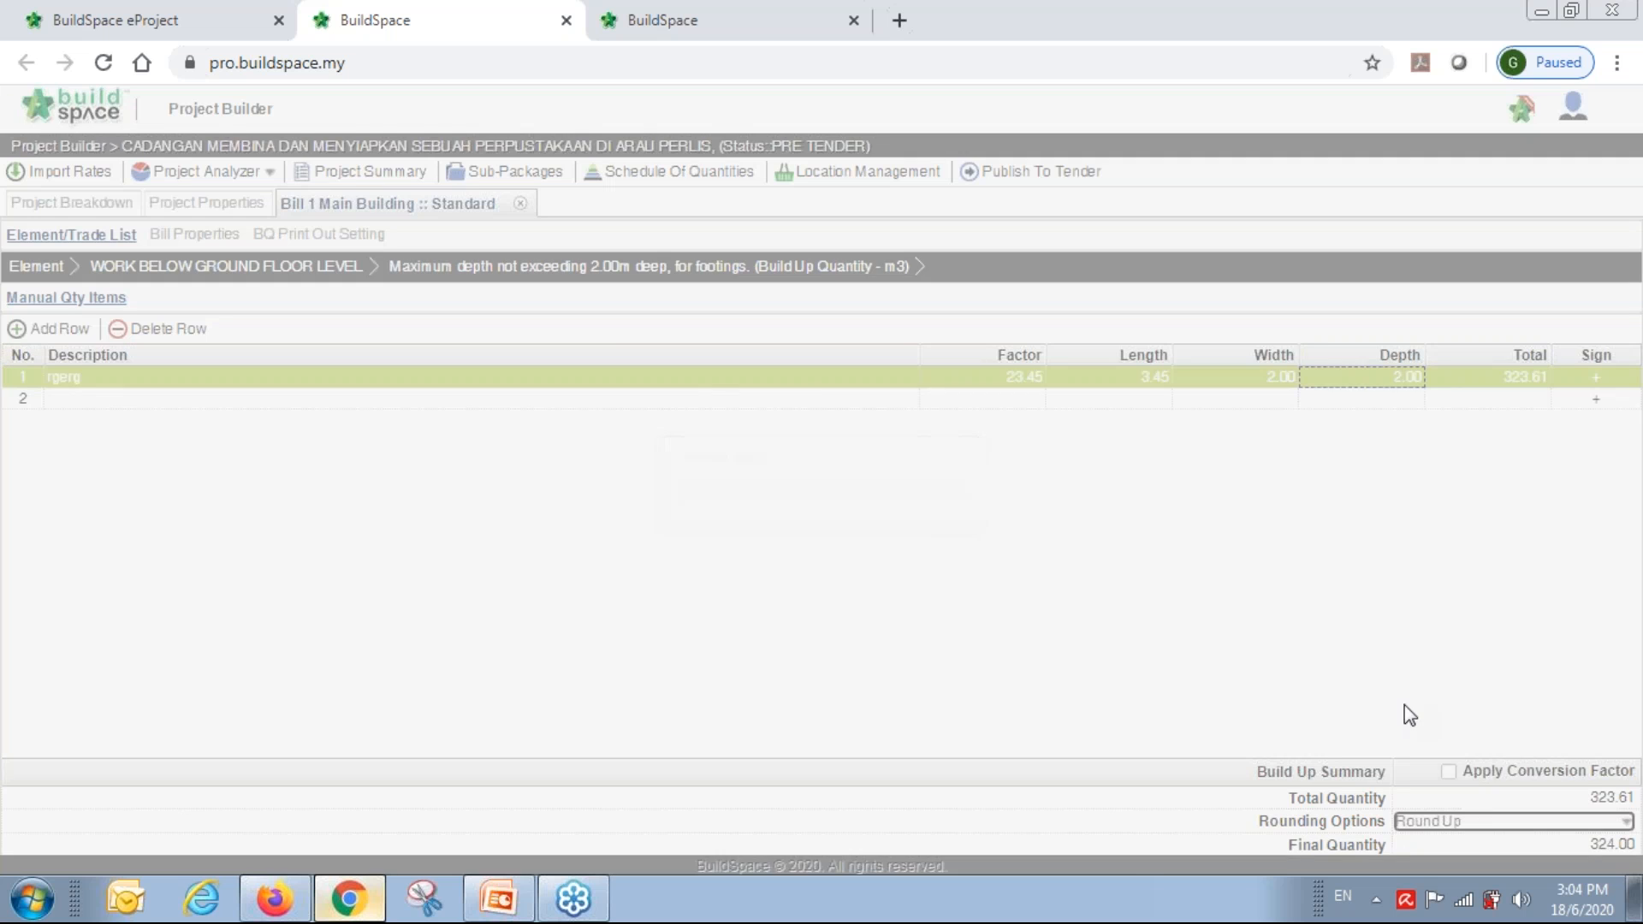
{"action": "left_click", "coordinate": [292, 272]}
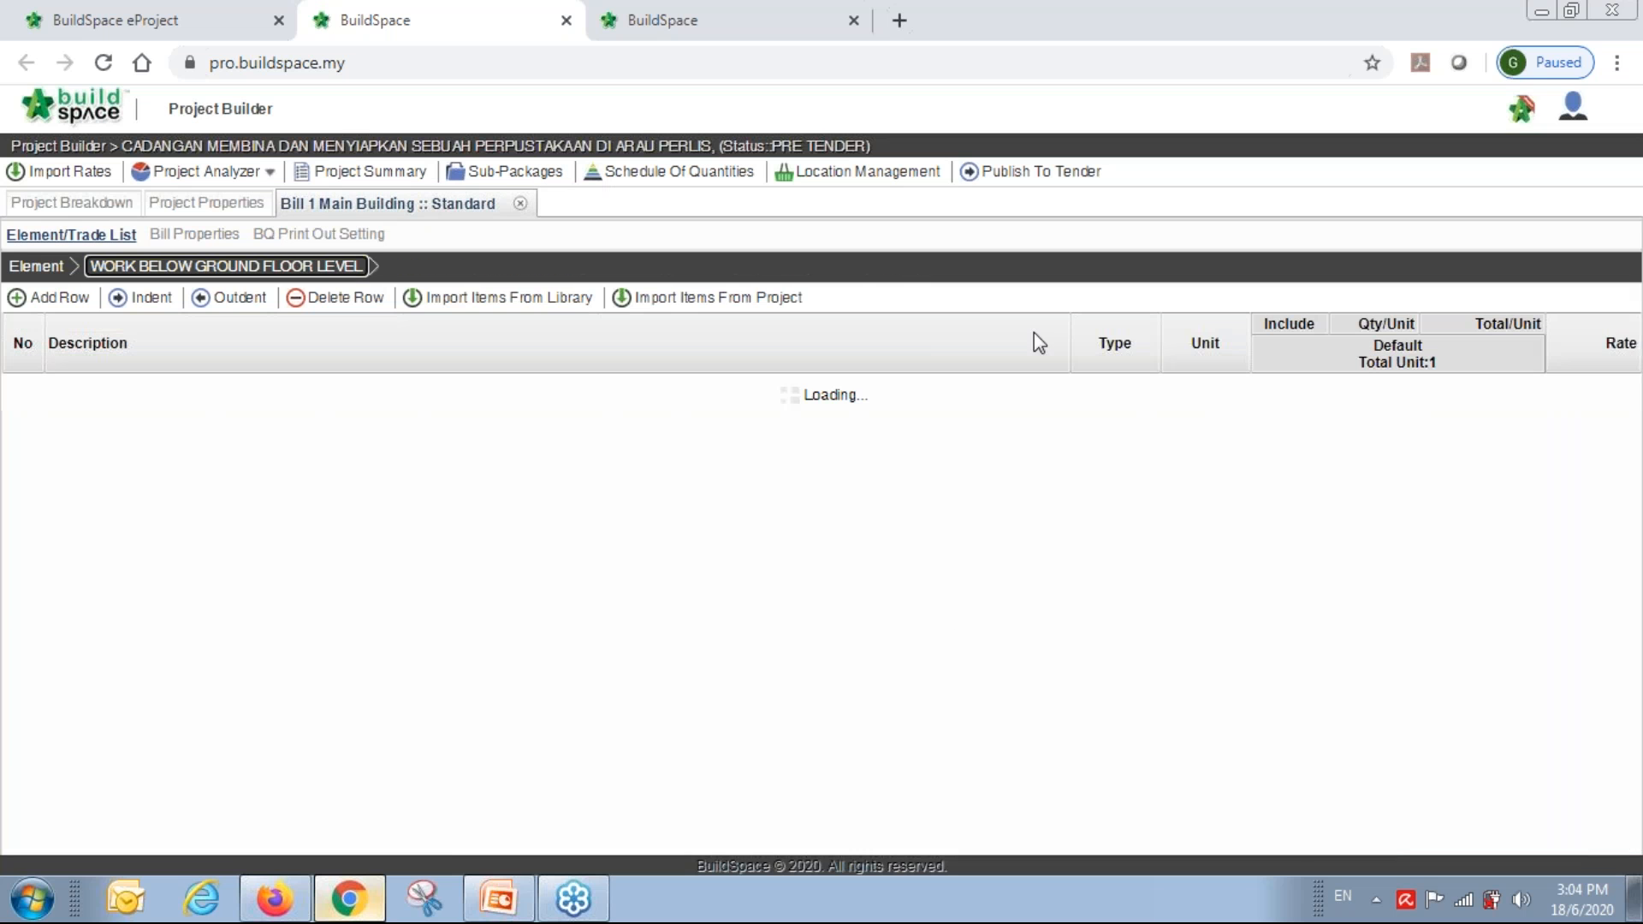